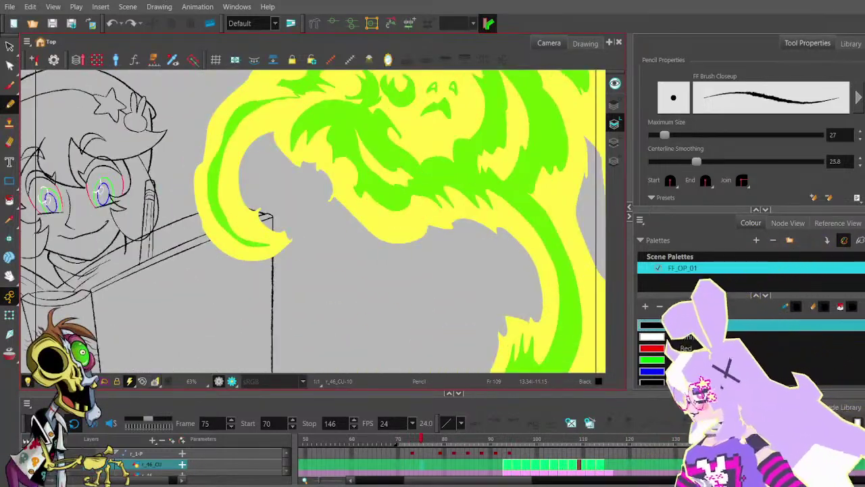
- Go to frame 109 on the r_46_CU layer and show the rough head sketch beneath it, with FF Brush Closeup as the pencil preset
key(shift+Return)
mouse_move(439, 439)
mouse_down()
mouse_move(585, 443)
mouse_move(573, 440)
mouse_up()
click(36, 464)
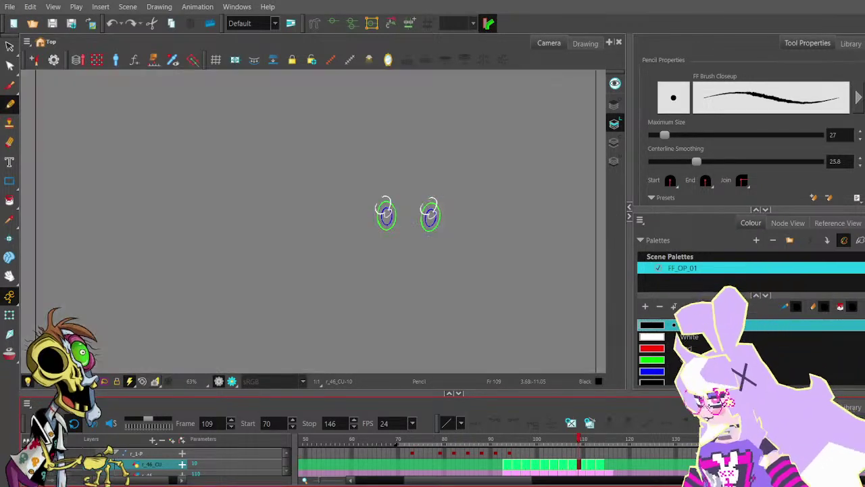
click(36, 474)
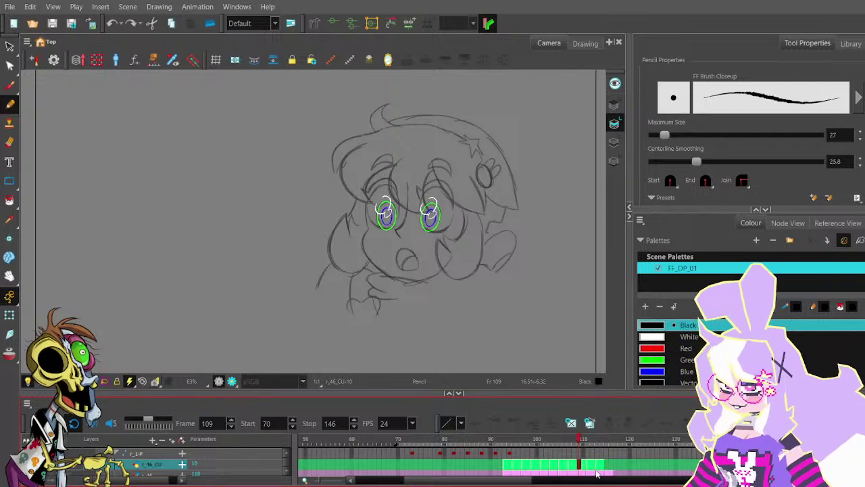
scroll(596, 473, down, 1)
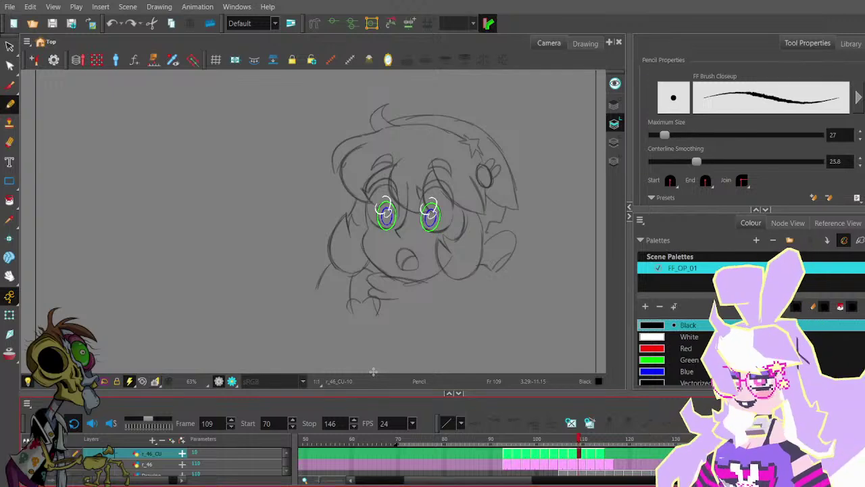
scroll(416, 162, up, 5)
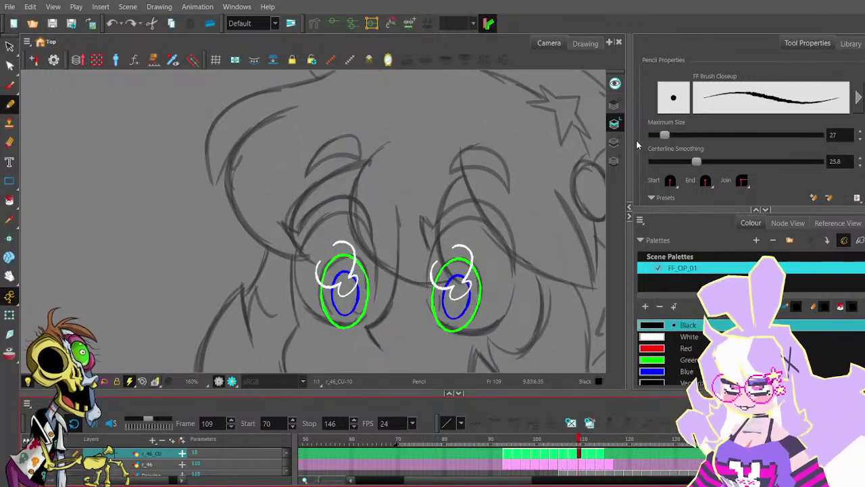
scroll(638, 143, down, 5)
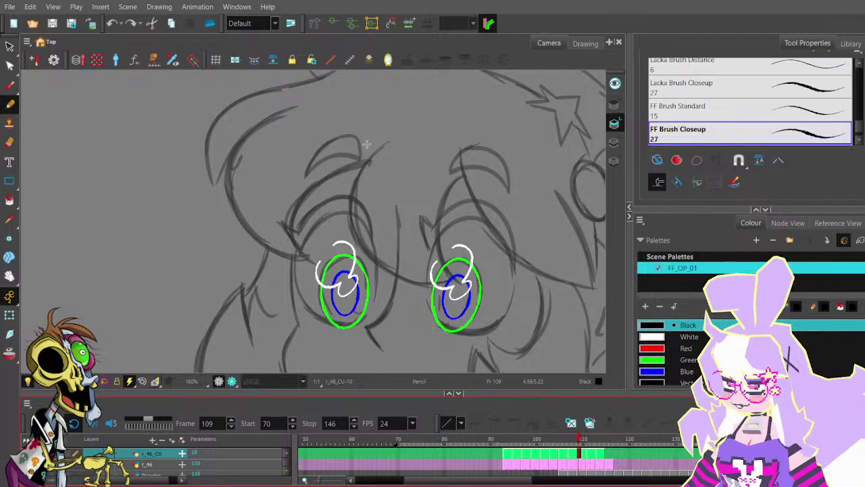
- Ink the long curved hair strand that falls from the forehead between the eyes, redrawing it until it follows the rough sketch
mouse_move(386, 150)
mouse_down()
mouse_move(363, 177)
mouse_move(364, 258)
mouse_up()
key(ctrl+z)
mouse_move(409, 183)
mouse_down()
mouse_move(331, 155)
mouse_move(285, 172)
mouse_up()
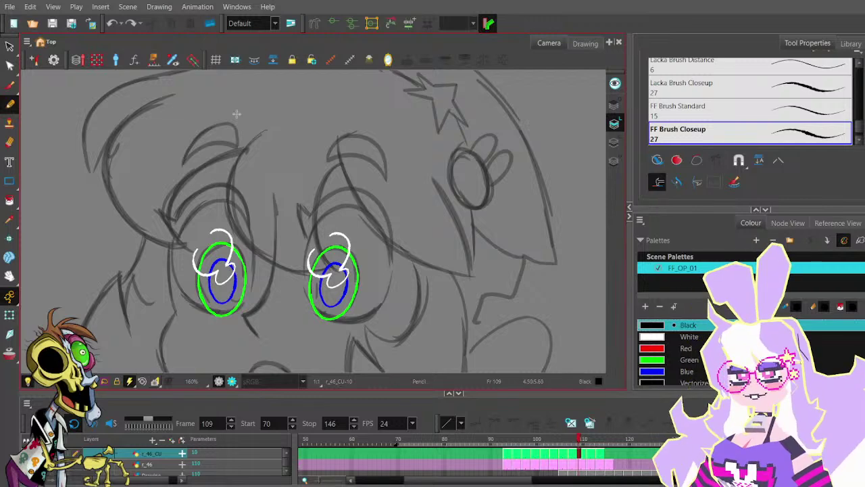
scroll(263, 132, down, 1)
mouse_move(262, 130)
mouse_down()
mouse_move(240, 158)
mouse_move(241, 203)
mouse_move(267, 231)
mouse_move(300, 239)
mouse_up()
key(ctrl+z)
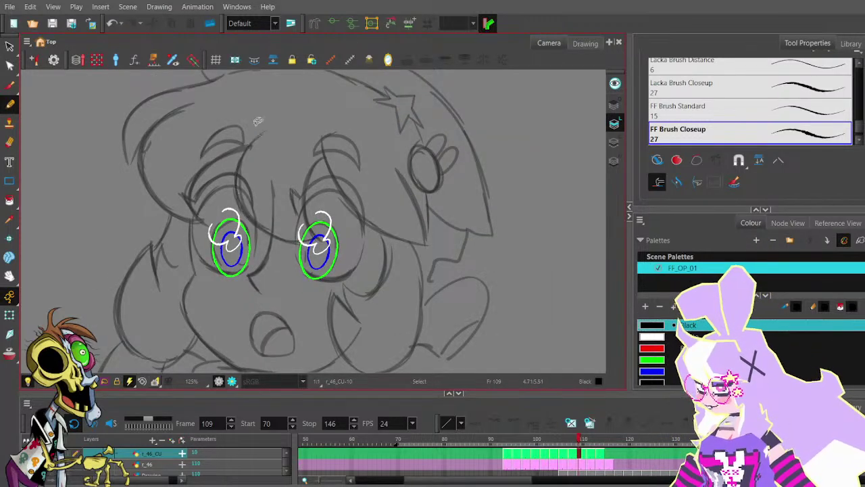
mouse_move(266, 130)
mouse_down()
mouse_move(237, 173)
mouse_move(252, 226)
mouse_move(295, 242)
mouse_move(323, 238)
mouse_up()
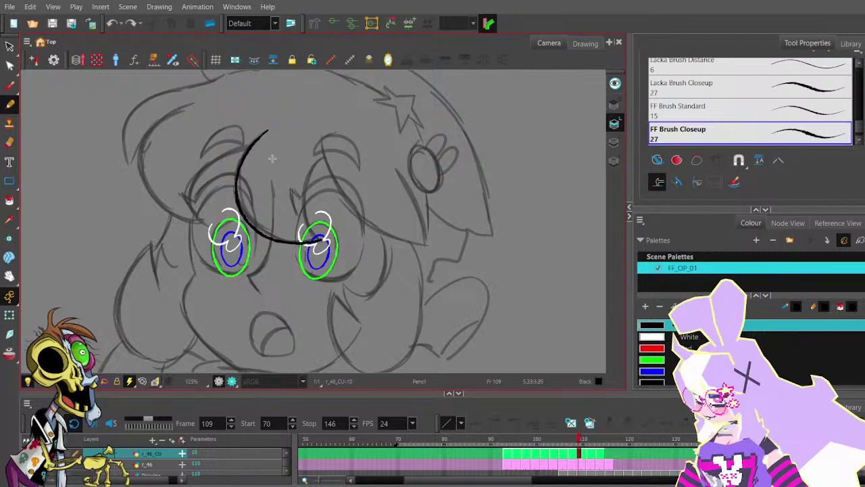
- Refine the inked central strand with the Contour Editor, adjusting its upper end point and the bend of its curve
click(10, 66)
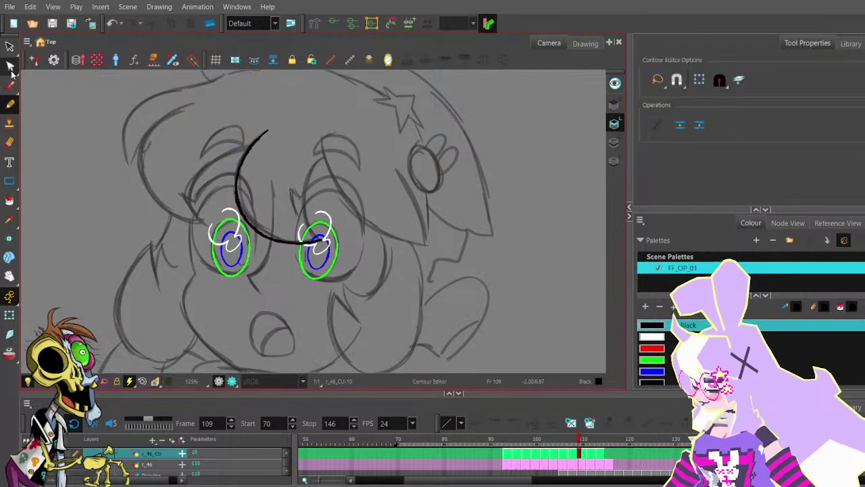
scroll(257, 127, up, 1)
click(269, 139)
drag(271, 137, 267, 134)
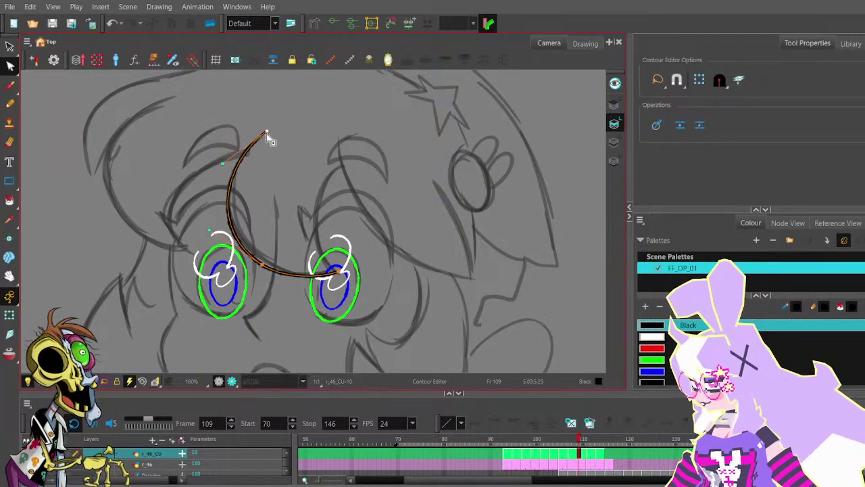
click(281, 180)
key(space)
drag(276, 225, 258, 191)
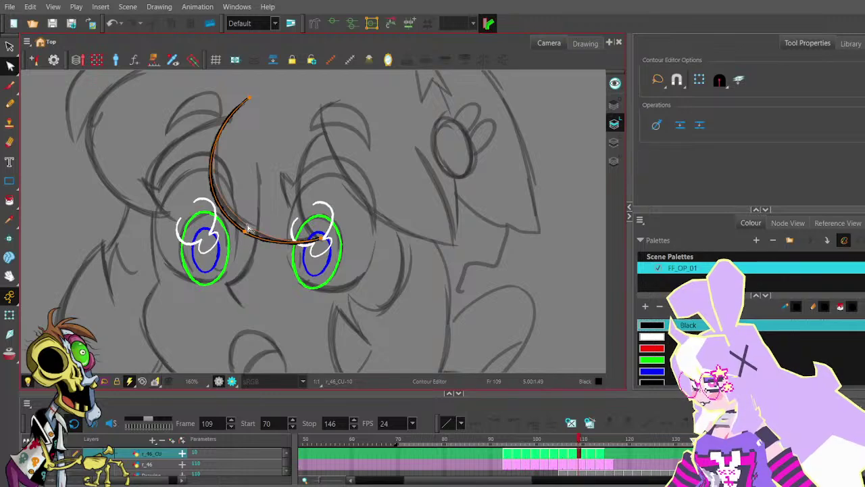
- Draw the central strand's second edge from its lower tip up to the right eyebrow with the Pencil and check its contour
click(10, 103)
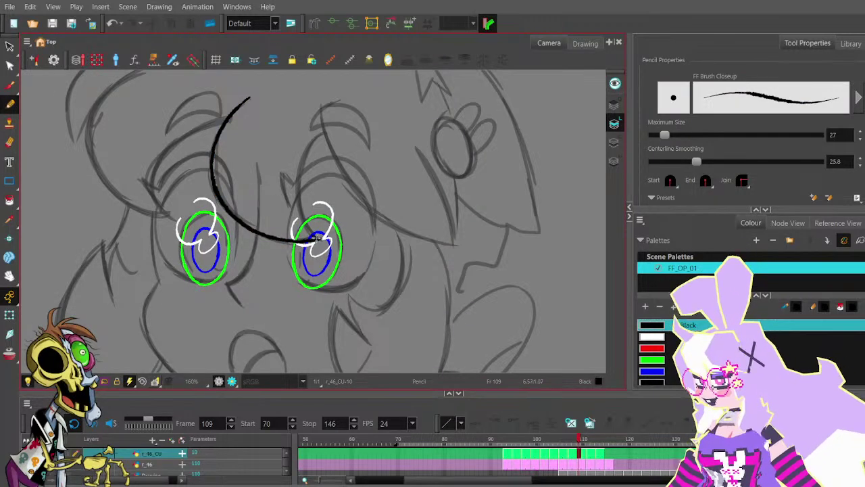
mouse_move(317, 238)
mouse_down()
mouse_move(300, 212)
mouse_move(298, 172)
mouse_move(309, 140)
mouse_move(334, 130)
mouse_up()
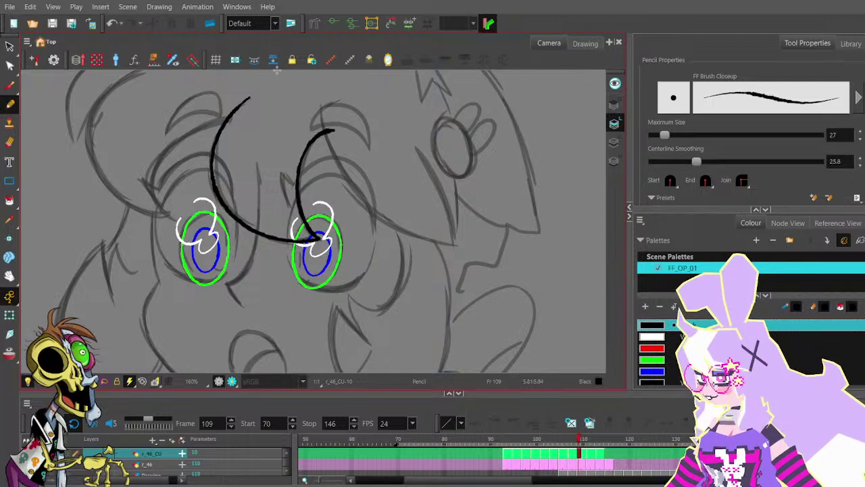
click(10, 66)
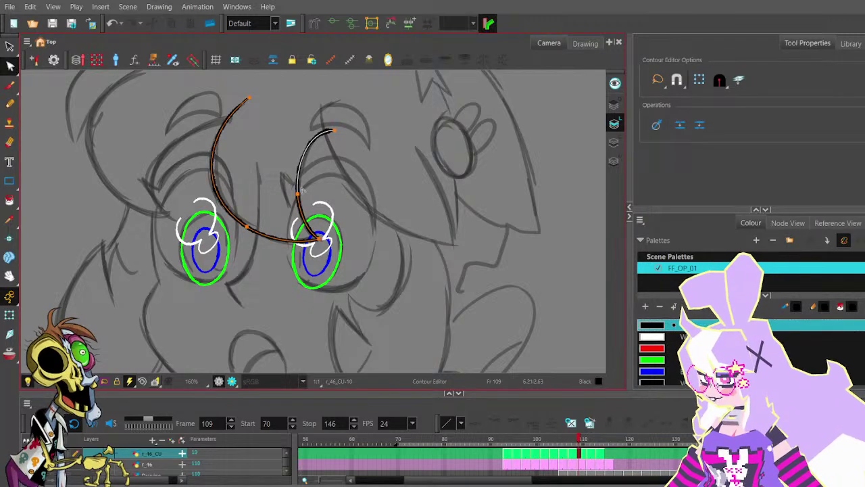
click(322, 174)
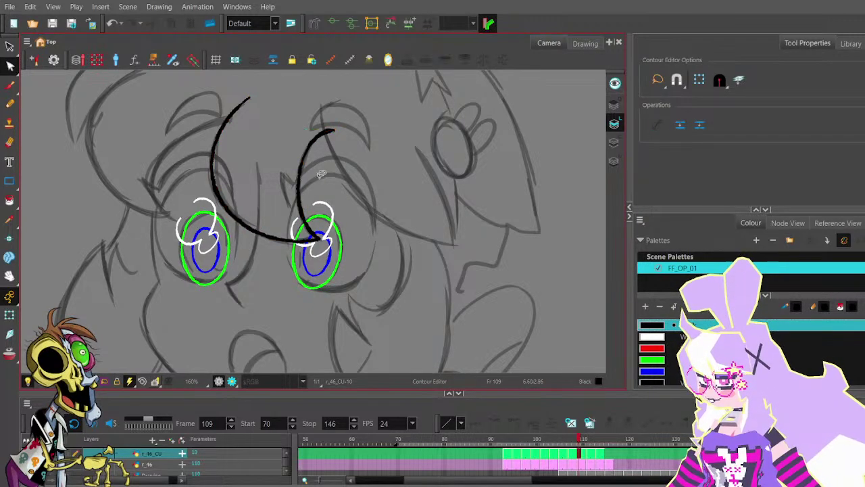
scroll(321, 174, down, 2)
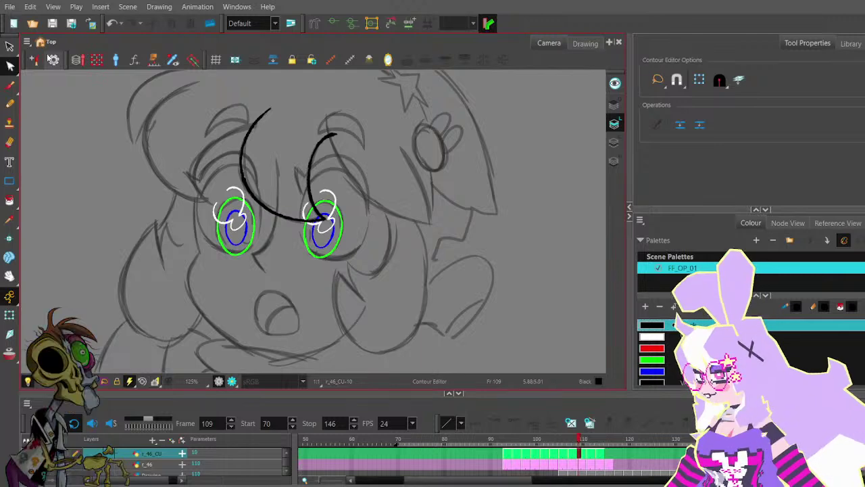
- Ink the right-hand bang from the right eyebrow down to its pointed tip and back up beside the oval hair ornament
key(alt+slash)
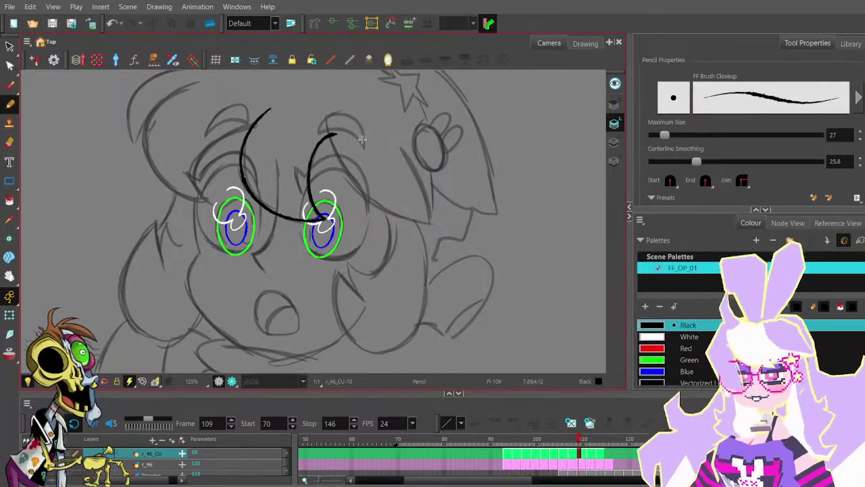
drag(371, 145, 311, 138)
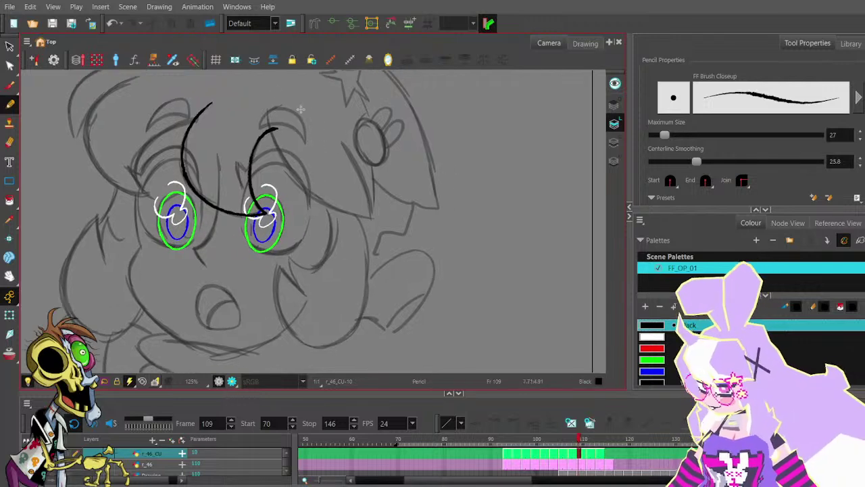
key(2)
key(1)
drag(268, 116, 312, 182)
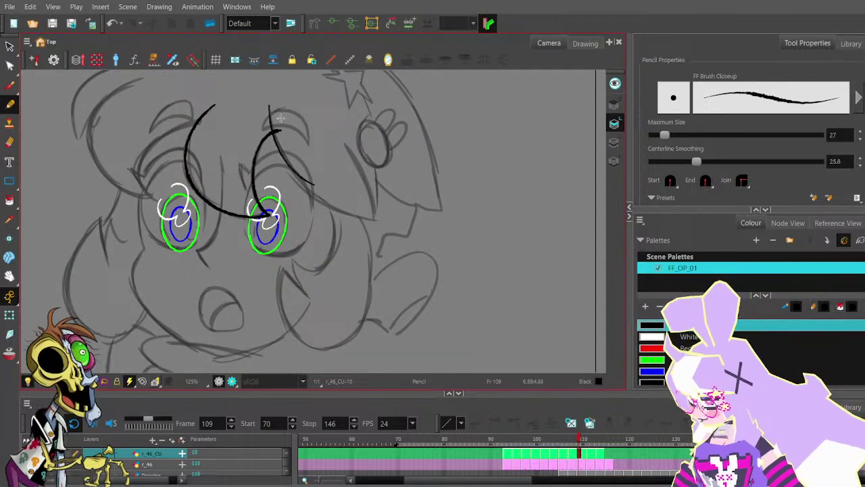
key(ctrl+z)
mouse_move(270, 110)
mouse_down()
mouse_move(284, 156)
mouse_move(310, 192)
mouse_move(383, 226)
mouse_up()
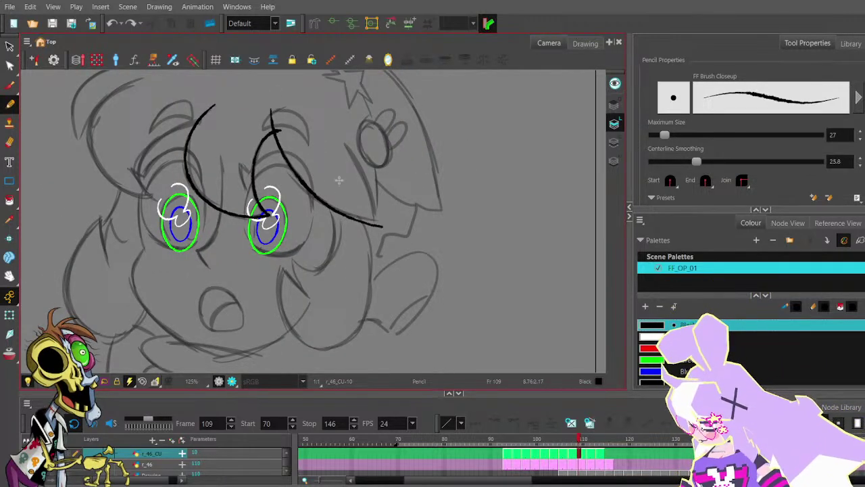
key(ctrl+z)
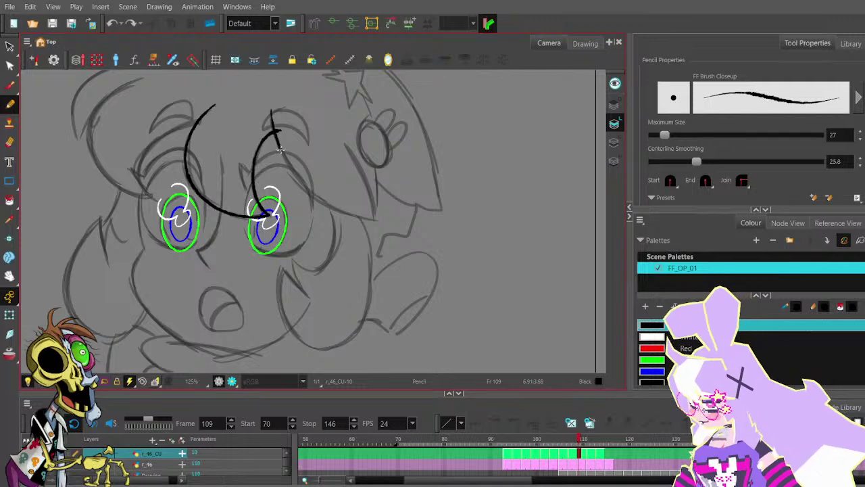
mouse_move(281, 150)
mouse_down()
mouse_move(301, 184)
mouse_move(332, 206)
mouse_up()
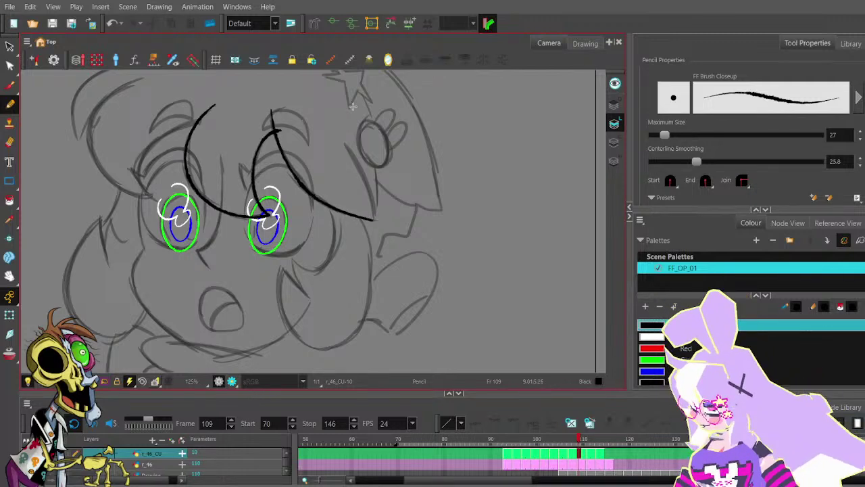
scroll(373, 131, up, 1)
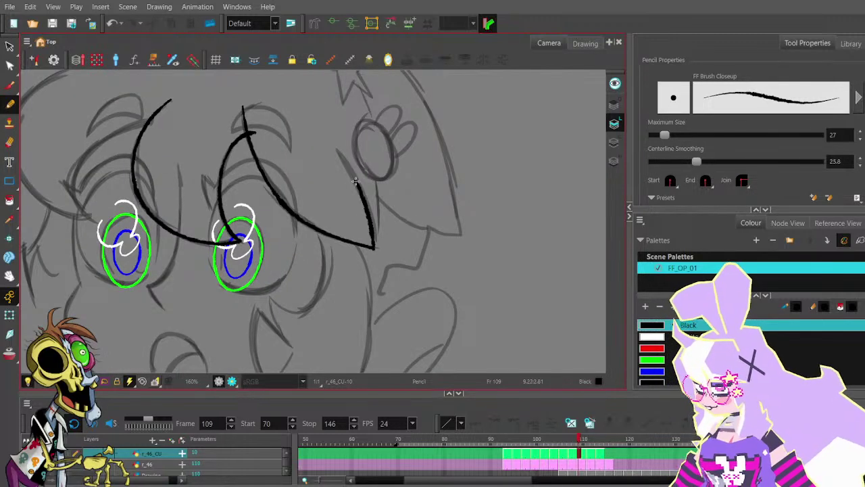
drag(355, 181, 340, 151)
- Adjust the contour at the pointed tip of the right-hand bang with the Contour Editor
key(alt+q)
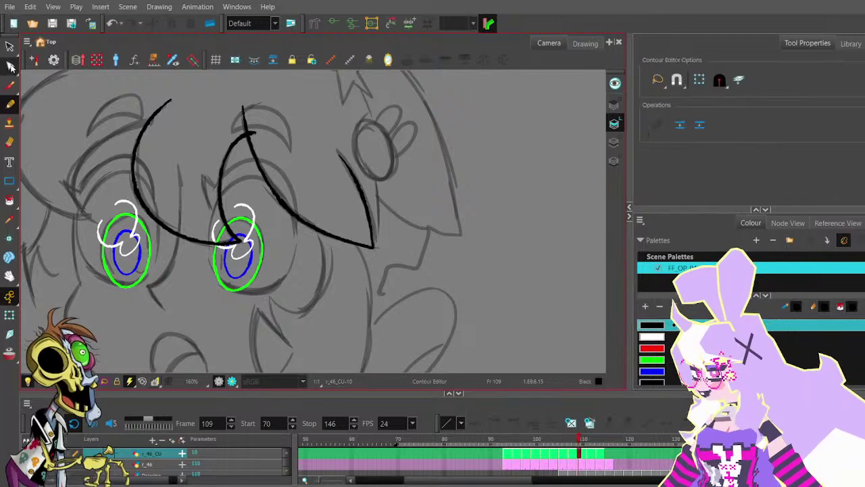
scroll(354, 159, up, 2)
click(331, 147)
scroll(331, 148, down, 1)
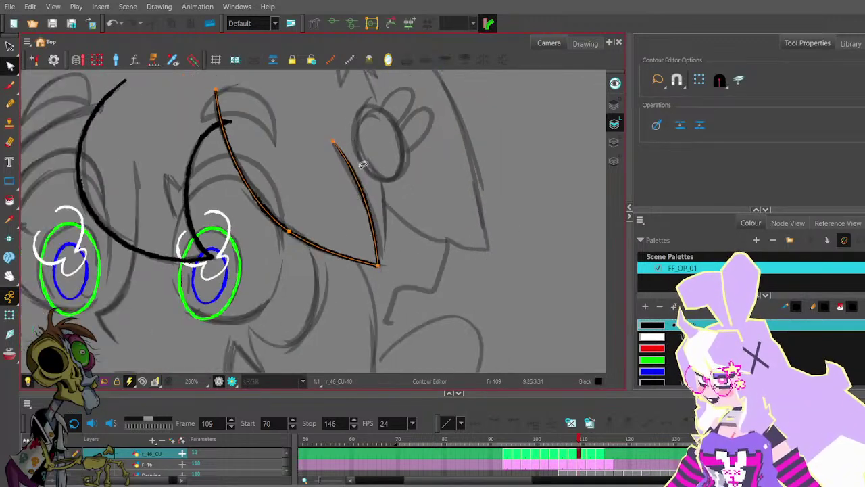
scroll(297, 160, down, 1)
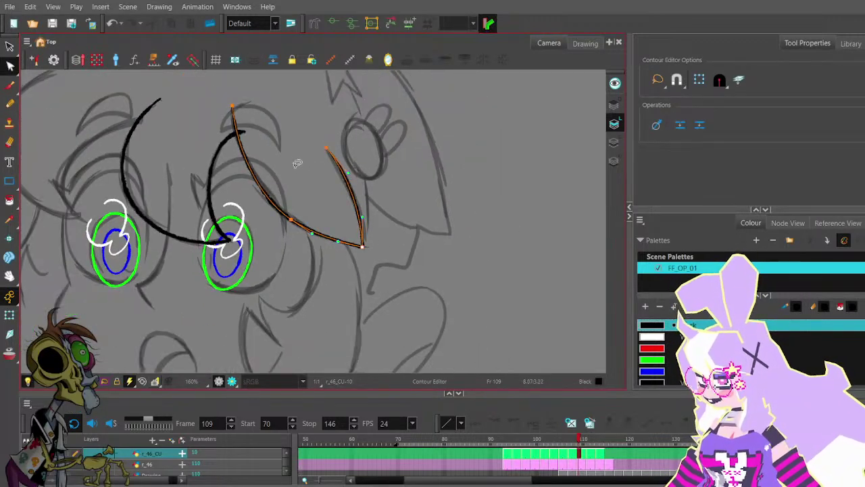
drag(360, 142, 389, 176)
scroll(390, 177, down, 1)
scroll(394, 256, up, 2)
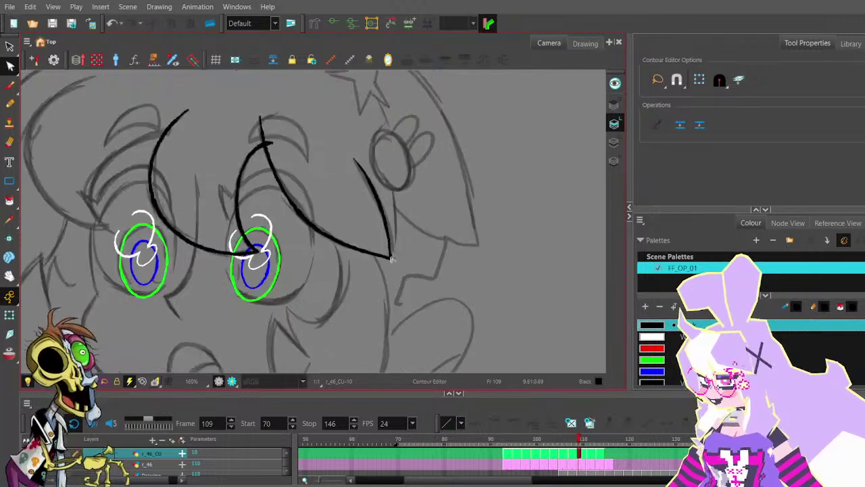
- Reshape the short edge of the right-hand bang beside the hair ornament by adjusting its contour points and handles
click(392, 259)
click(391, 258)
click(396, 251)
click(371, 164)
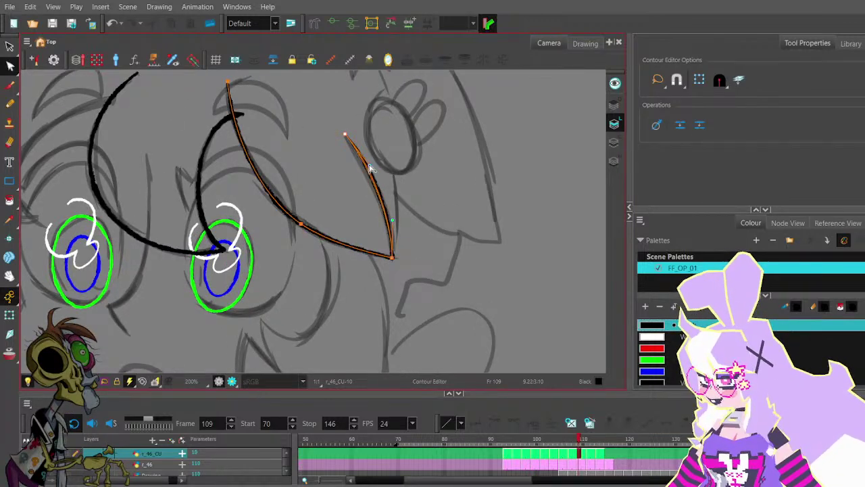
key(space)
scroll(390, 180, down, 2)
mouse_move(356, 173)
mouse_down()
mouse_move(393, 195)
mouse_move(361, 178)
mouse_move(380, 191)
mouse_up()
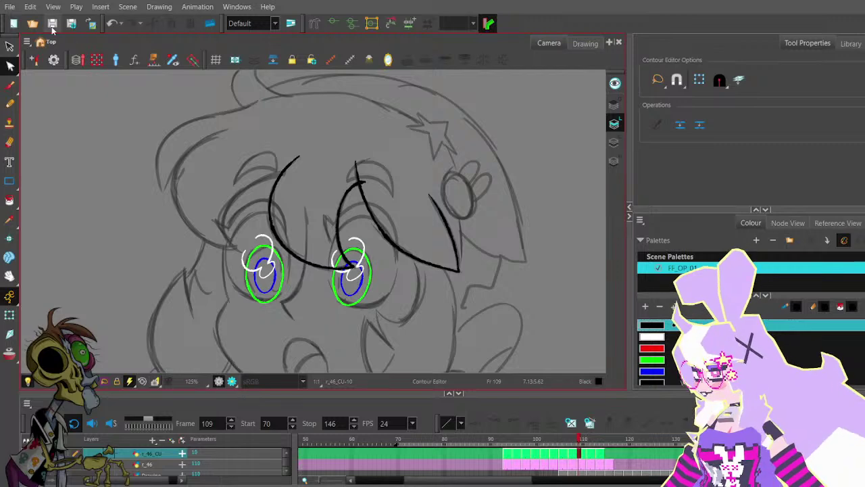
- Ink the large curved bang beside the left eye with the Pencil, from the forehead down to the eye's outer corner
click(10, 104)
drag(310, 166, 407, 171)
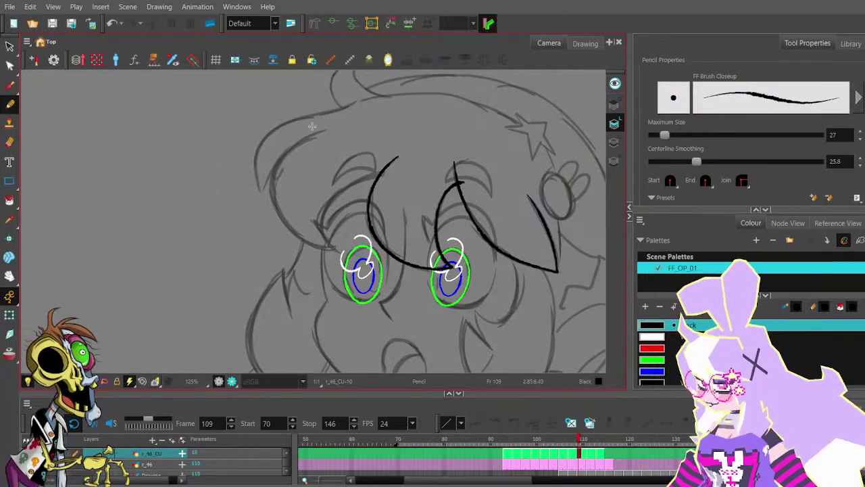
scroll(284, 128, up, 1)
drag(292, 157, 268, 221)
key(ctrl+z)
mouse_move(341, 125)
mouse_down()
mouse_move(303, 138)
mouse_move(273, 179)
mouse_move(275, 226)
mouse_move(300, 260)
mouse_move(328, 274)
mouse_up()
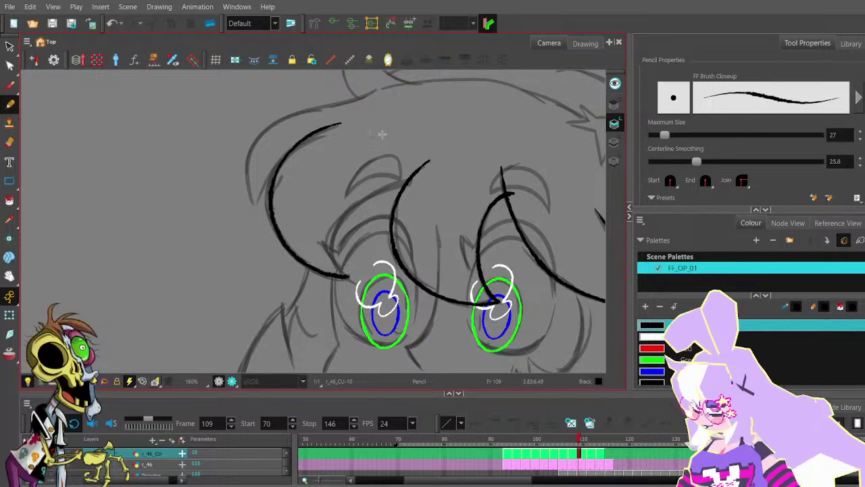
- Refine the left bang's contour by adjusting its upper end, middle bend and lower tip, and return to the Pencil tool
drag(380, 131, 296, 120)
click(8, 64)
click(257, 116)
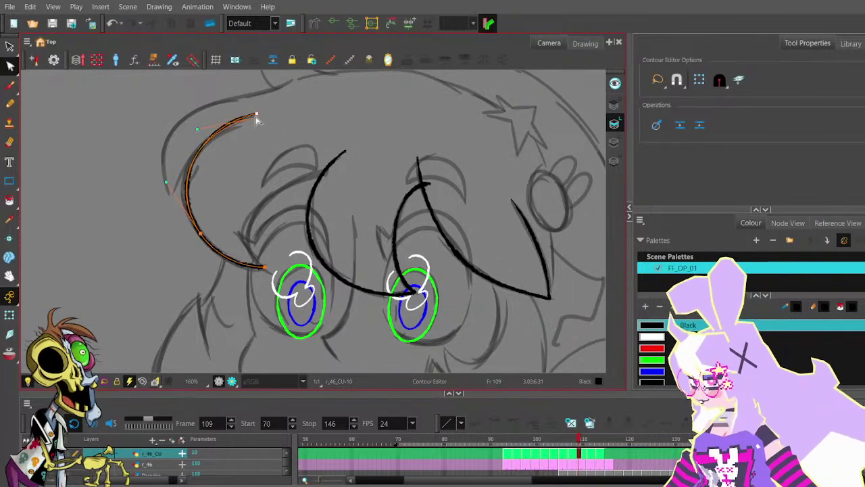
drag(201, 233, 197, 233)
click(228, 220)
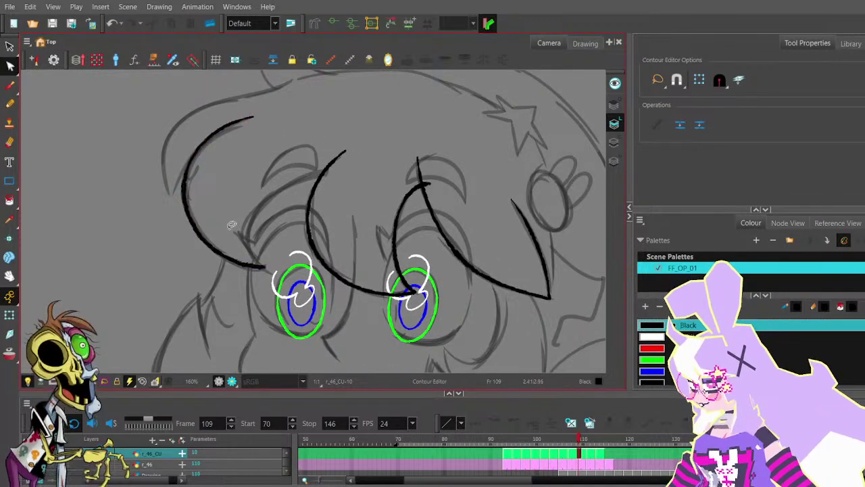
drag(264, 267, 264, 268)
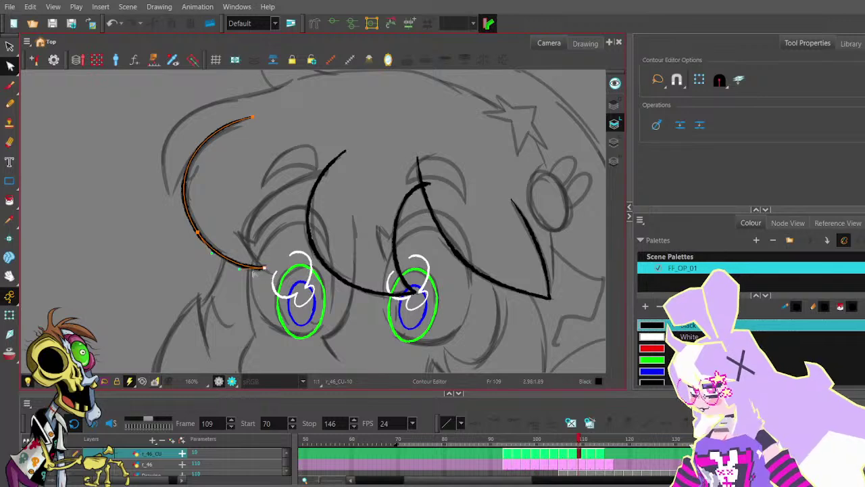
click(224, 162)
click(14, 107)
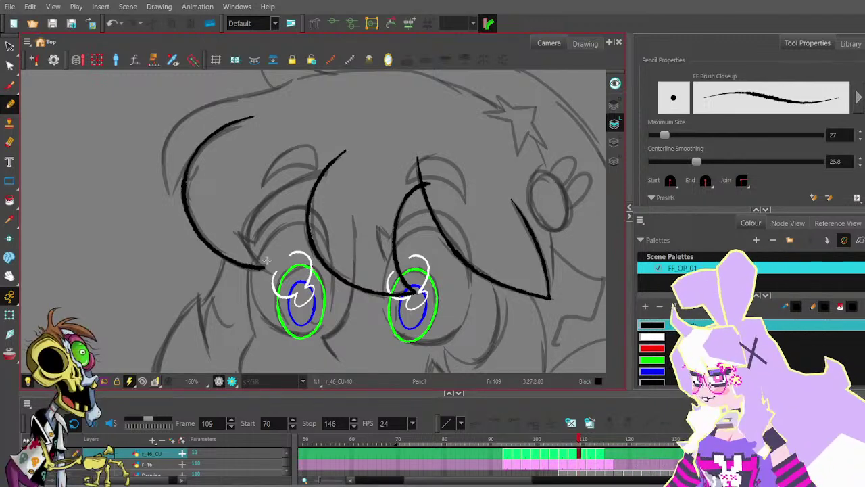
mouse_move(261, 267)
mouse_down()
mouse_move(251, 249)
mouse_move(255, 217)
mouse_move(289, 181)
mouse_up()
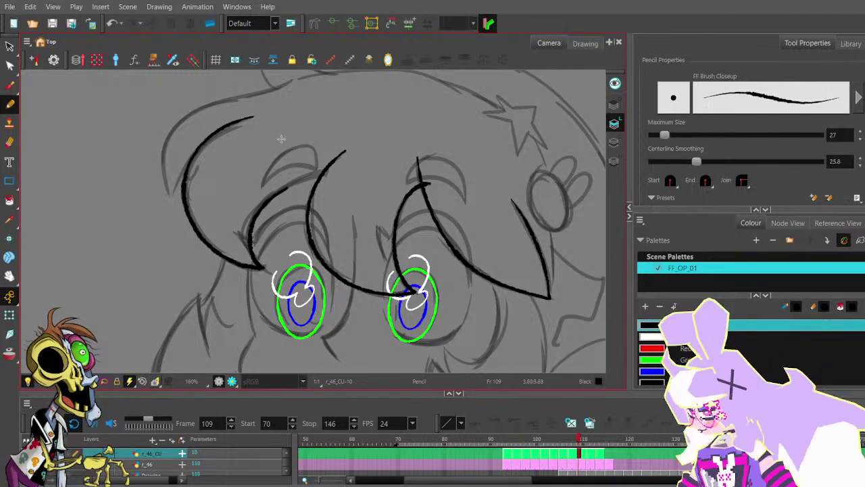
key(ctrl+z)
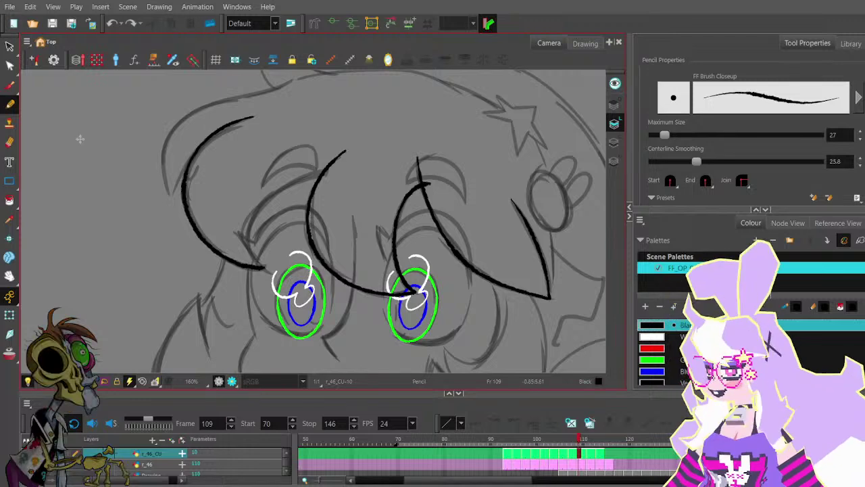
click(10, 47)
click(29, 71)
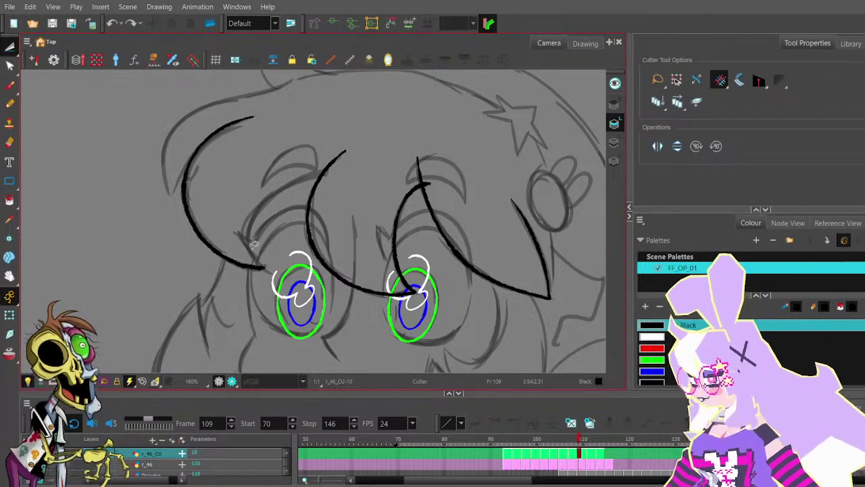
drag(255, 246, 263, 274)
click(10, 65)
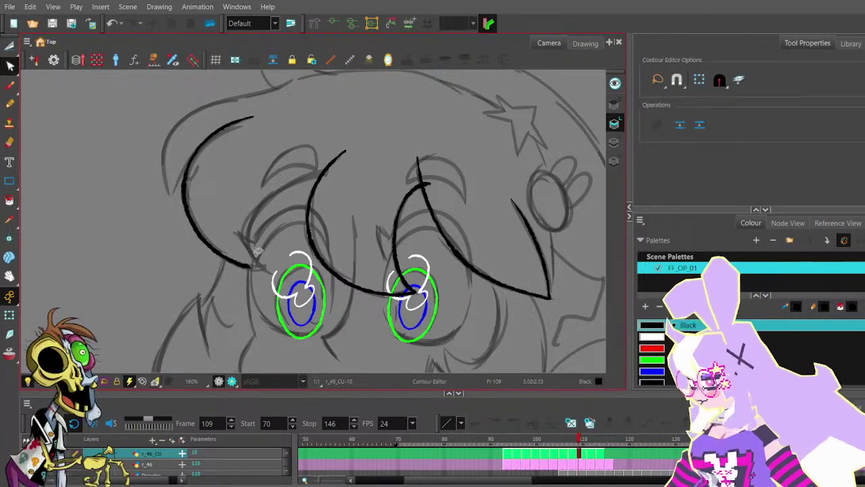
click(251, 266)
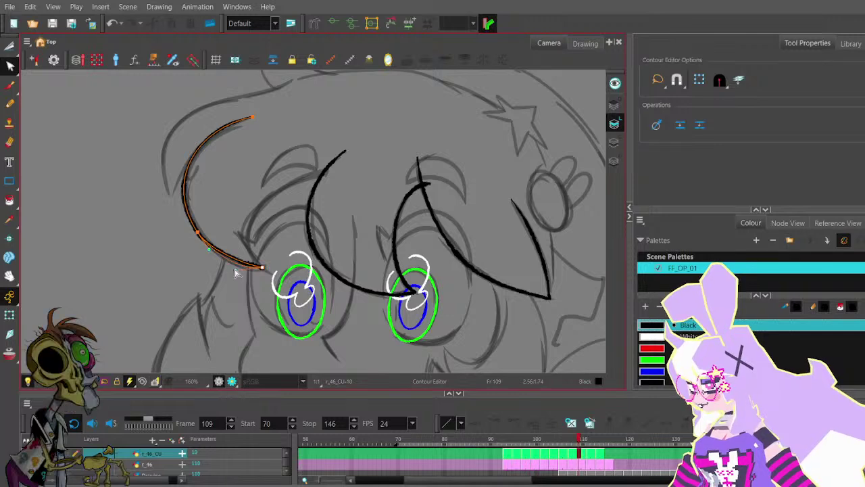
key(ctrl+z)
- Ink the inner edge of the far-left bang with the Pencil, from its tip up to the middle bang, and refine its bend with the Contour Editor
click(9, 103)
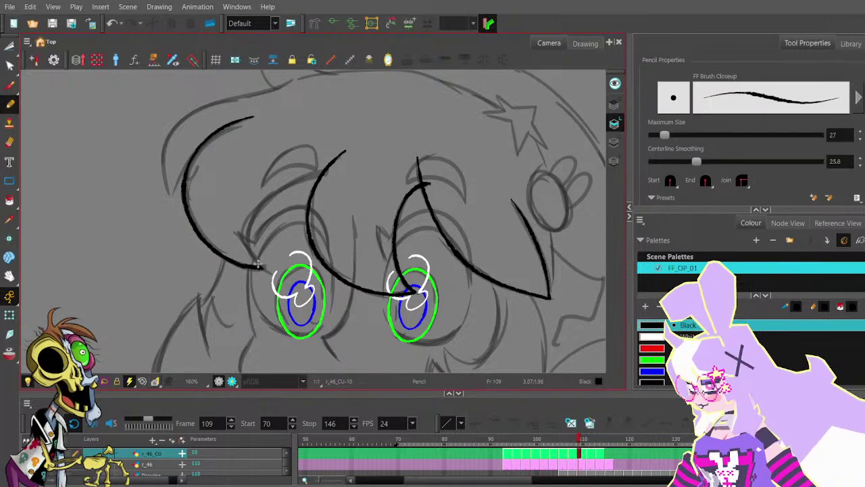
mouse_move(258, 266)
mouse_down()
mouse_move(250, 230)
mouse_move(267, 196)
mouse_move(329, 174)
mouse_up()
click(9, 65)
click(331, 180)
drag(268, 195, 265, 199)
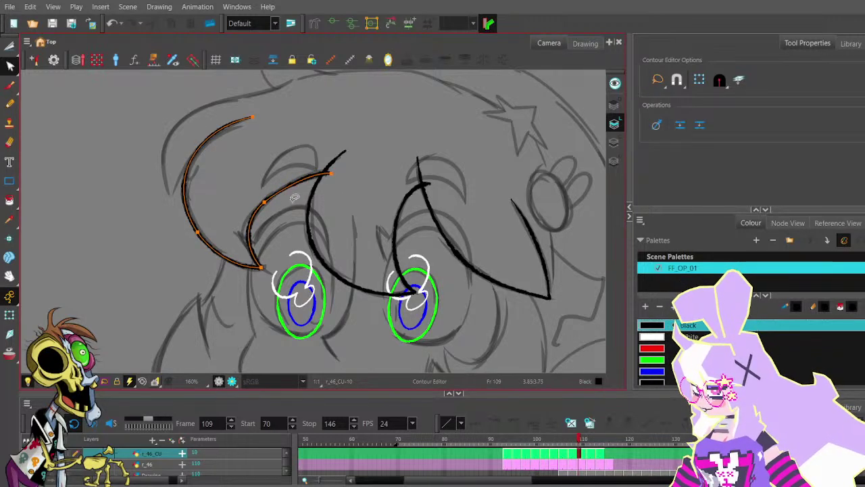
click(338, 191)
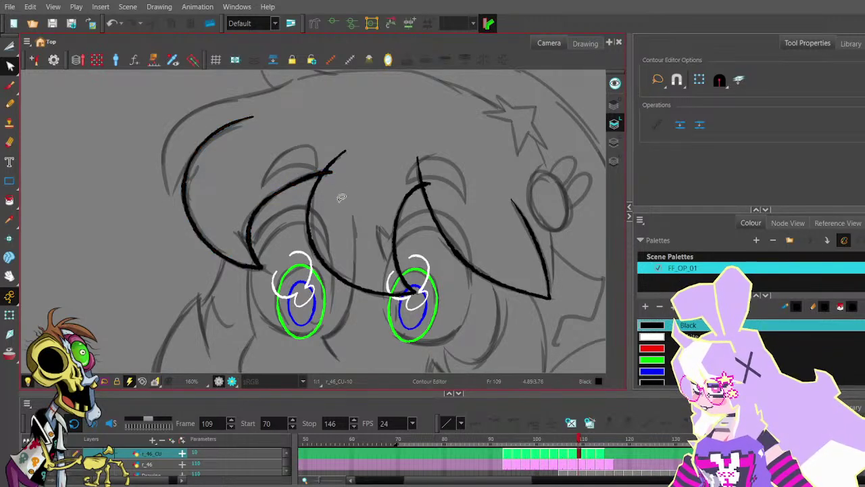
- Ink the side of the face beside the left eye with the Pencil, from the far-left bang's tip down to the top of the cheek
scroll(332, 196, down, 2)
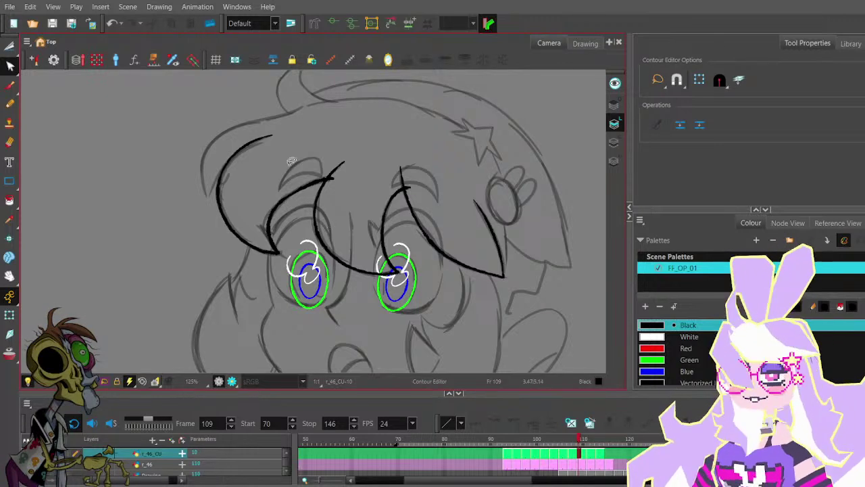
click(9, 104)
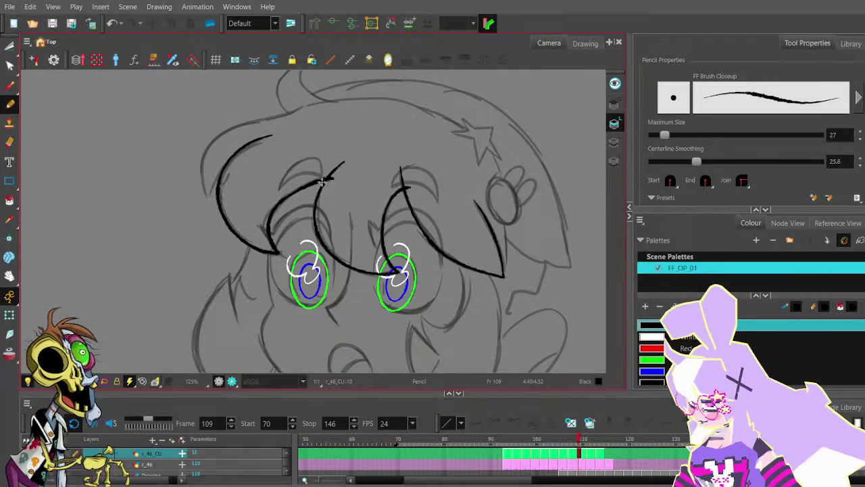
scroll(322, 186, down, 1)
drag(341, 225, 342, 146)
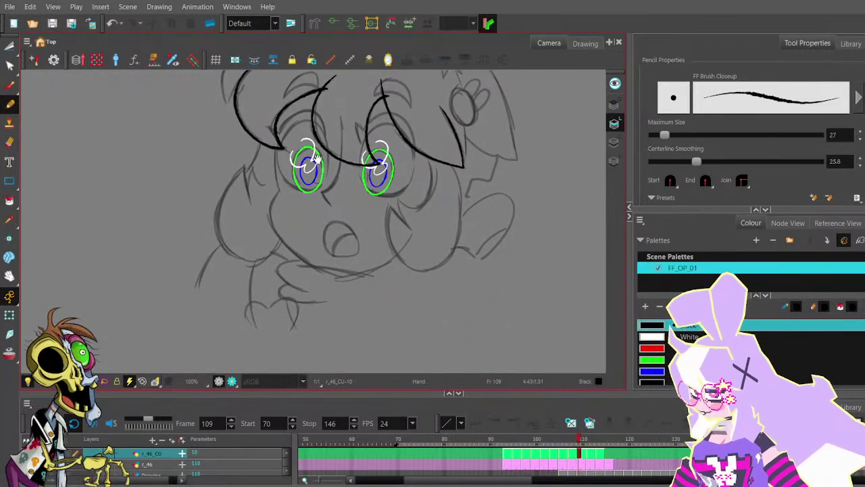
scroll(308, 132, up, 2)
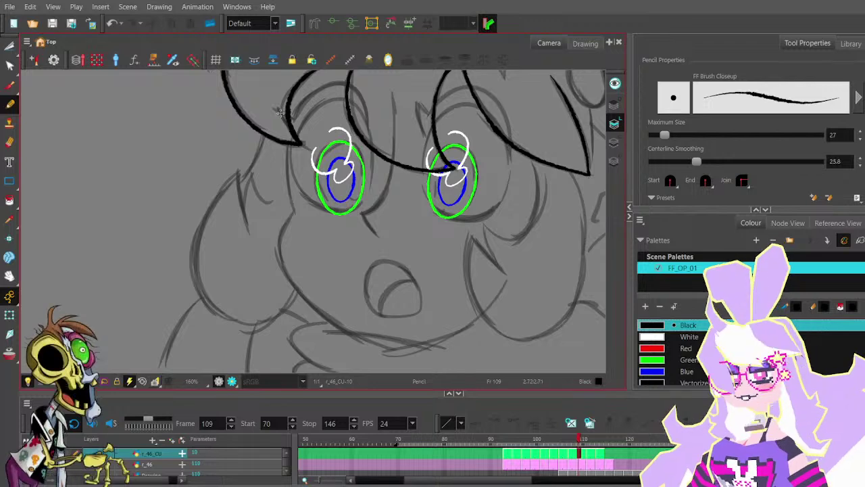
scroll(286, 129, up, 2)
drag(283, 99, 292, 193)
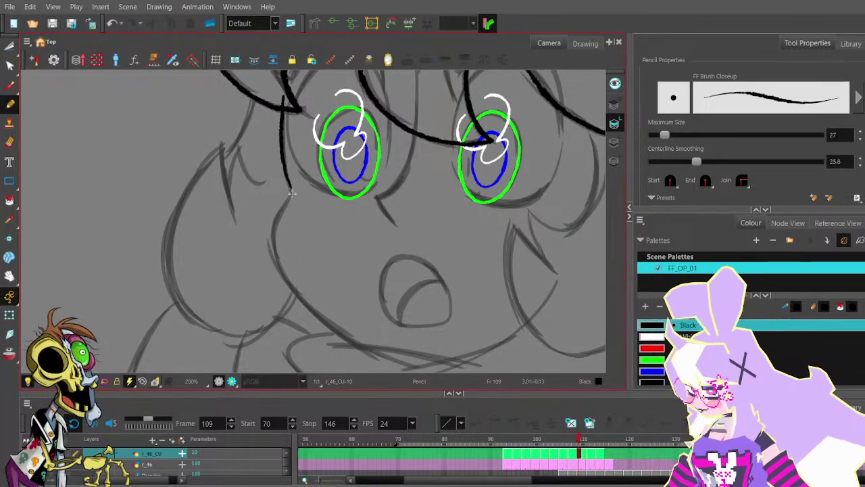
key(ctrl+z)
drag(284, 99, 285, 165)
key(ctrl+z)
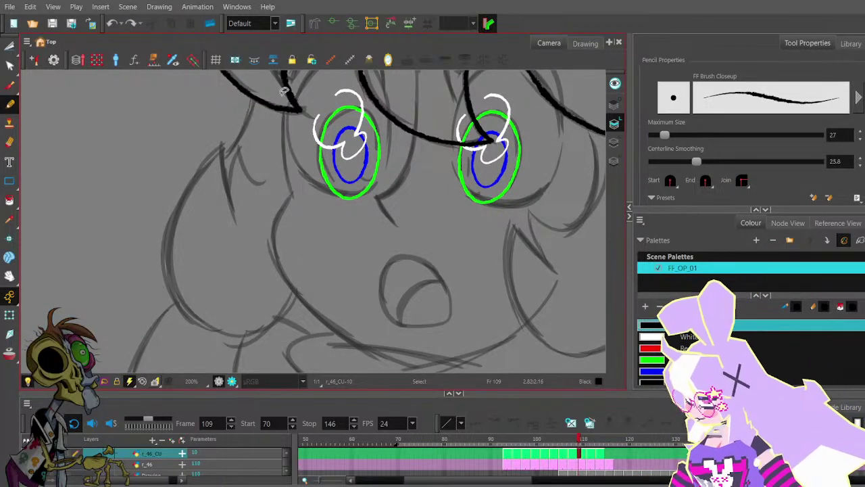
drag(283, 98, 284, 159)
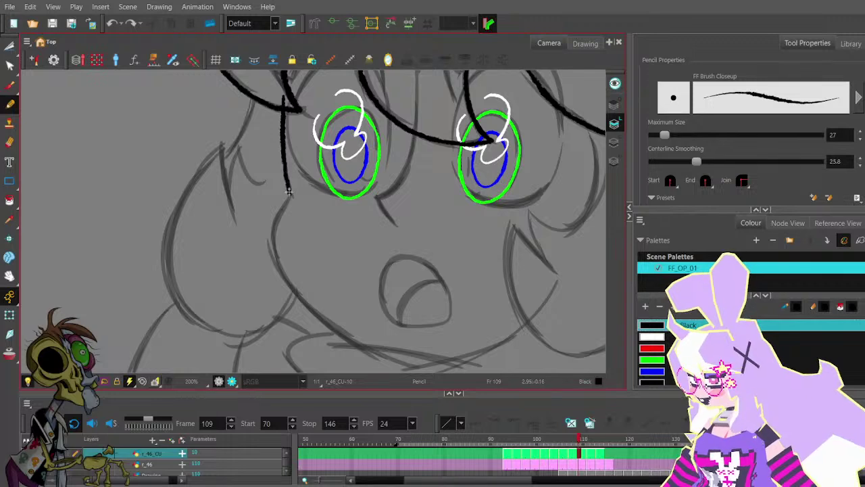
- Adjust the lower end of the face's side line with the Contour Editor to meet the top of the cheek
mouse_move(314, 193)
mouse_down()
mouse_move(260, 111)
mouse_move(264, 160)
mouse_up()
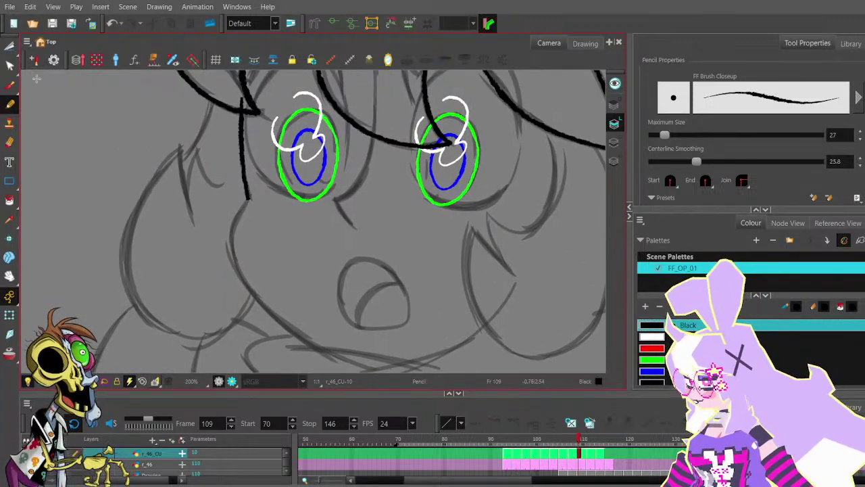
click(11, 69)
click(248, 161)
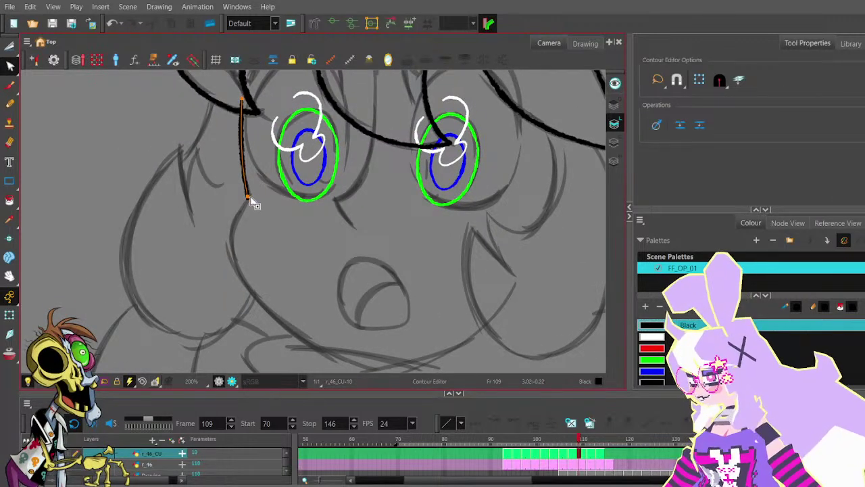
drag(250, 197, 252, 199)
click(262, 191)
scroll(263, 191, down, 1)
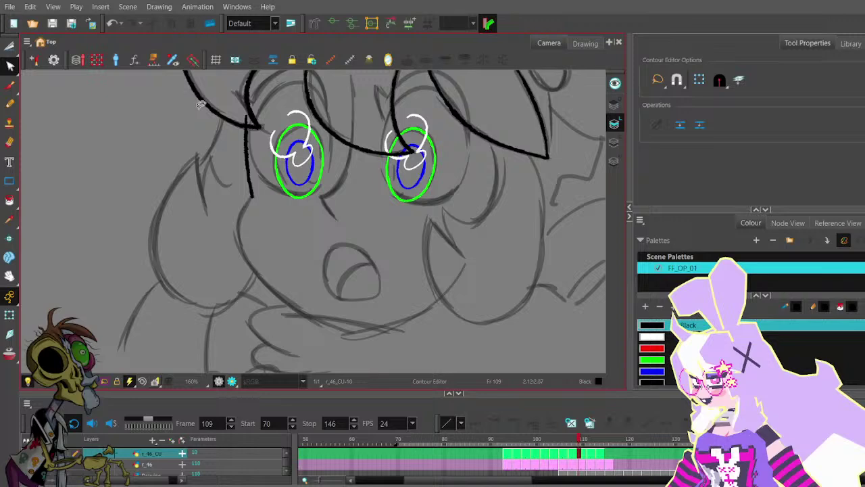
- Ink the left cheek and jaw with the Pencil, from the lower end of the face's side line to the chin
click(10, 105)
drag(312, 249, 301, 197)
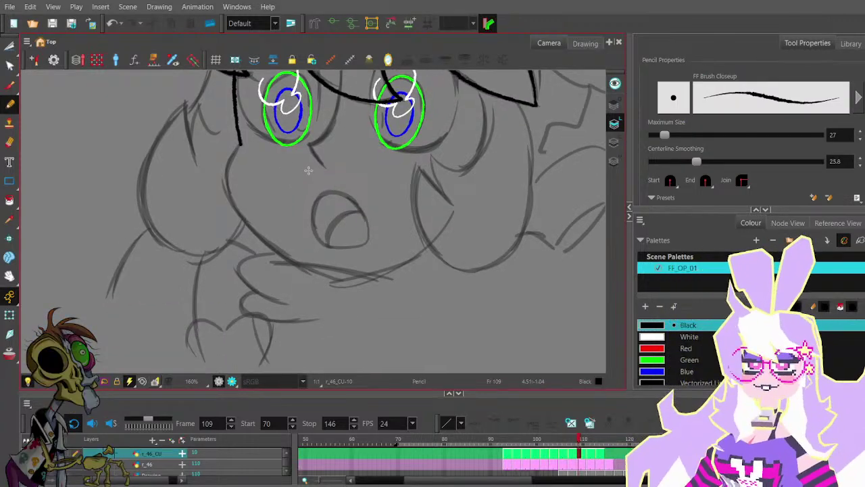
mouse_move(240, 143)
mouse_down()
mouse_move(234, 211)
mouse_move(227, 172)
mouse_move(244, 219)
mouse_move(317, 274)
mouse_up()
key(ctrl+z)
key(1)
key(space)
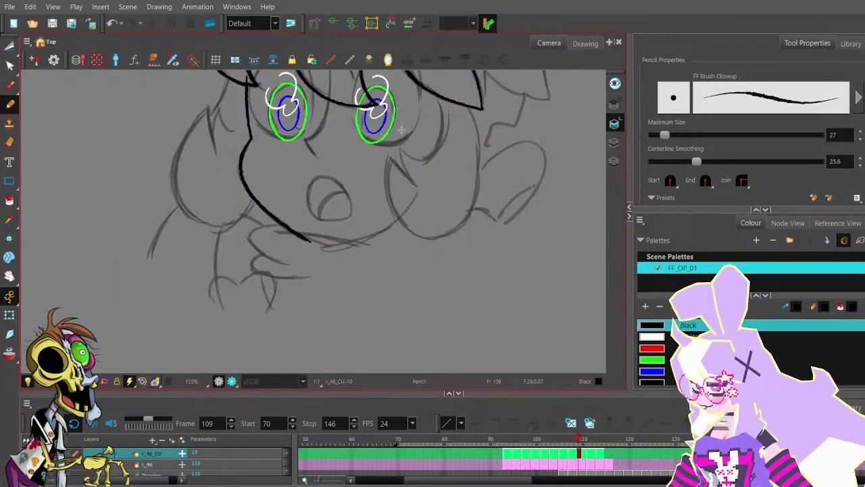
- Ink the jaw curve from the chin up to the right-hand lock of hair and adjust its chin end with the Contour Editor
mouse_move(412, 148)
mouse_down()
mouse_move(409, 226)
mouse_move(394, 159)
mouse_up()
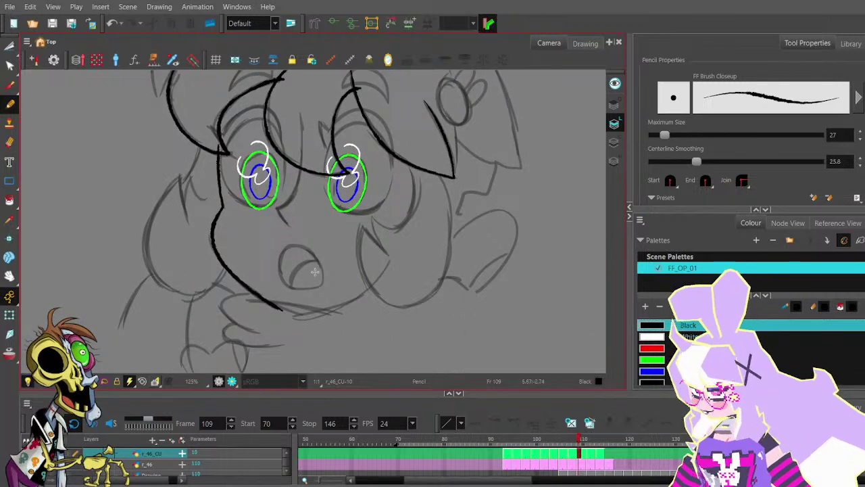
drag(304, 315, 379, 281)
key(ctrl+z)
drag(306, 314, 380, 276)
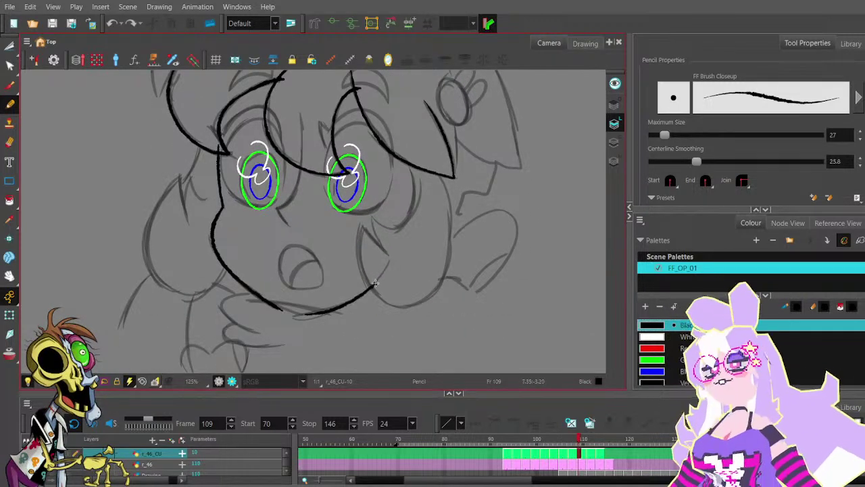
click(10, 66)
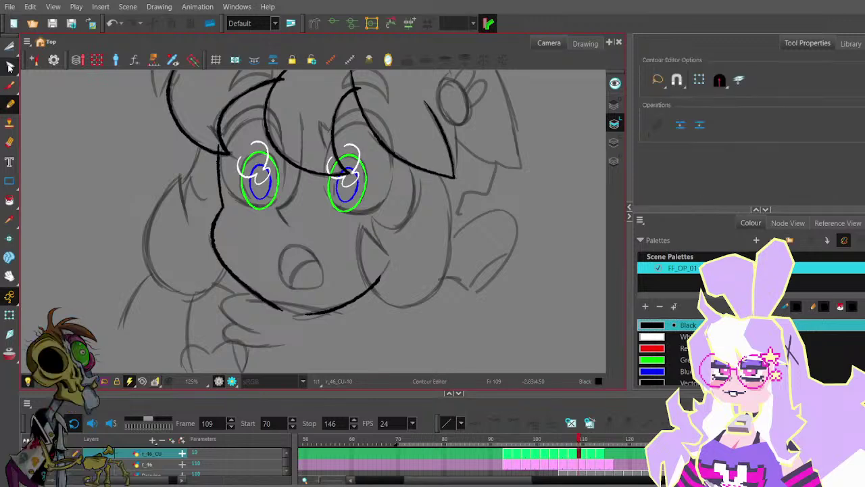
click(308, 313)
drag(306, 316, 310, 312)
click(329, 257)
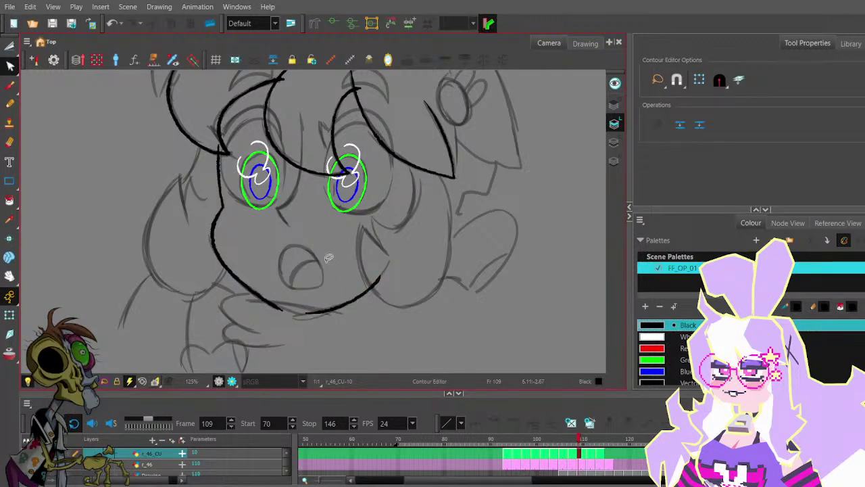
- Ink the curved nose bridge with the Pencil, from between the eyes down to the left eye's inner lower corner
key(space)
drag(376, 208, 404, 245)
click(10, 104)
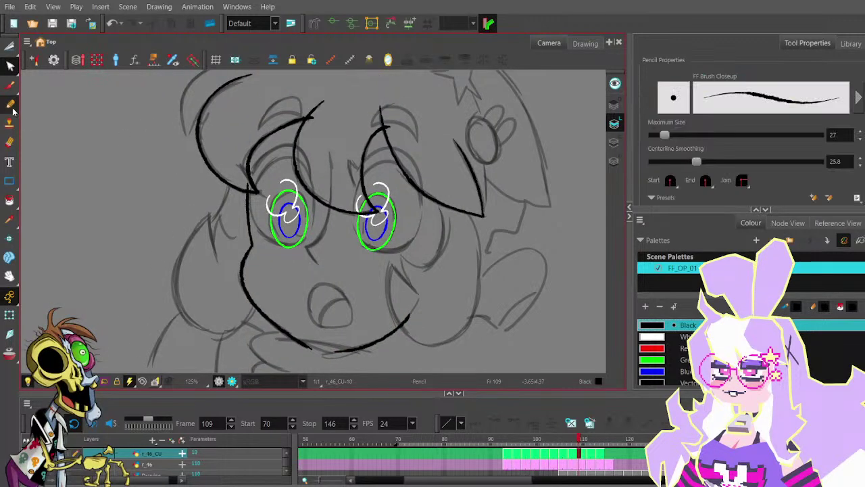
drag(329, 151, 317, 242)
key(ctrl+z)
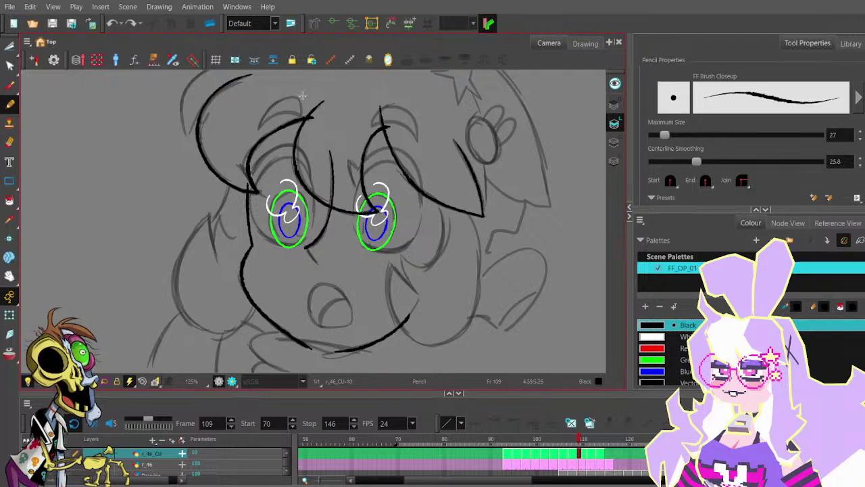
- Refine the upper bend of the nose bridge line with the Contour Editor
click(10, 65)
scroll(342, 175, up, 1)
click(329, 199)
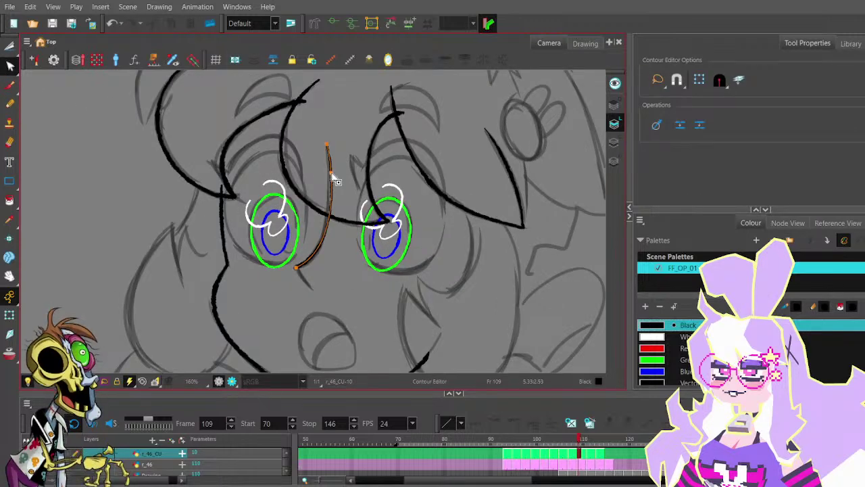
drag(332, 175, 329, 180)
key(Delete)
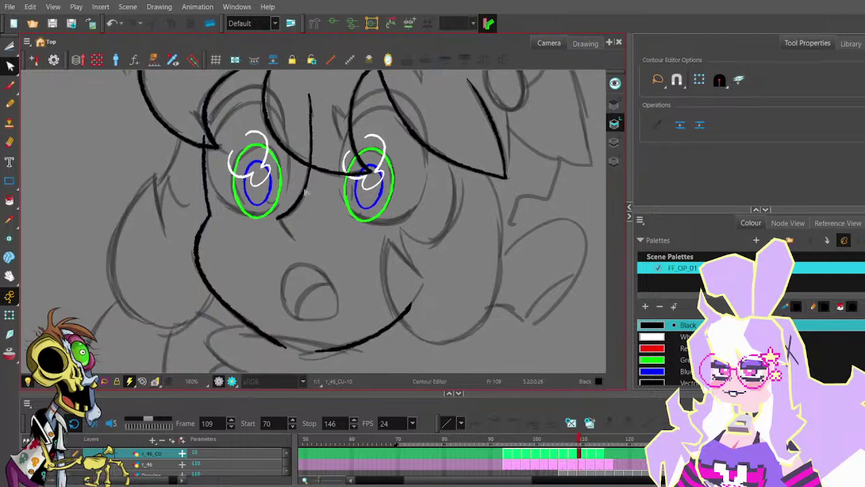
- Ink the short diagonal nose stroke with the Pencil, starting from the lower end of the nose bridge
click(10, 103)
scroll(273, 213, up, 3)
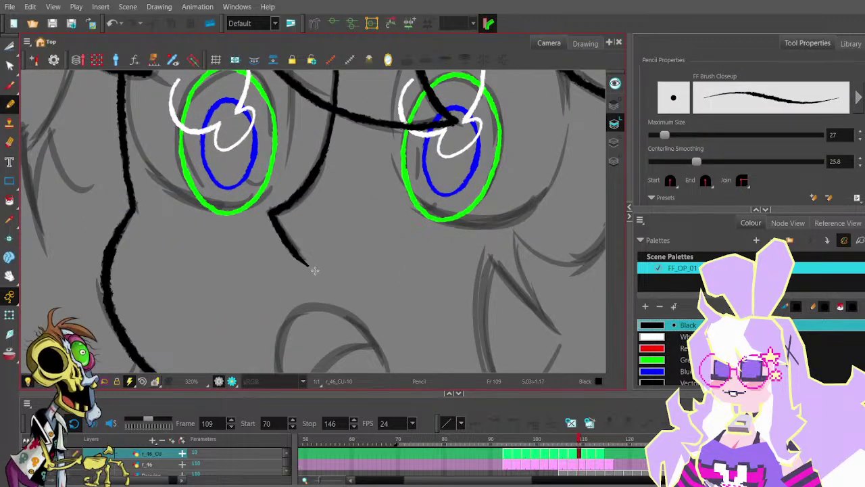
drag(273, 215, 312, 267)
scroll(305, 250, down, 3)
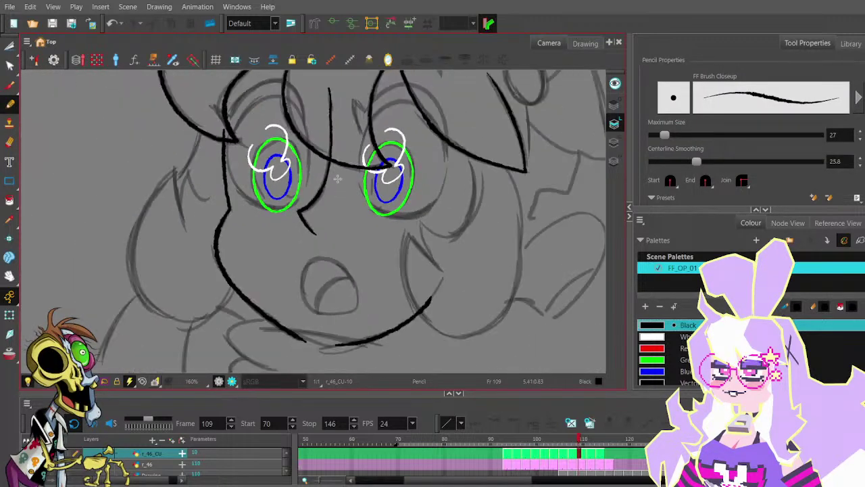
- Smooth the nose bridge by adjusting its lower corner handle, deleting the upper middle contour point and reshaping its upper curve, and return to the Pencil
click(10, 66)
click(303, 227)
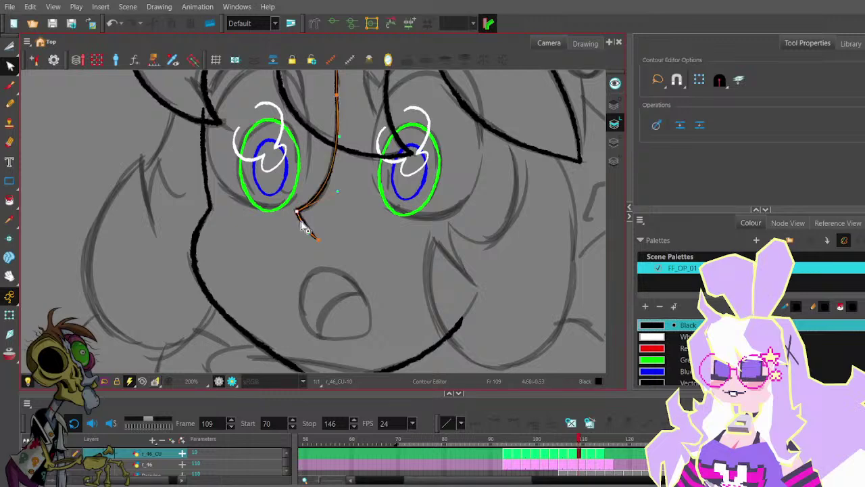
drag(335, 197, 338, 196)
scroll(347, 178, down, 2)
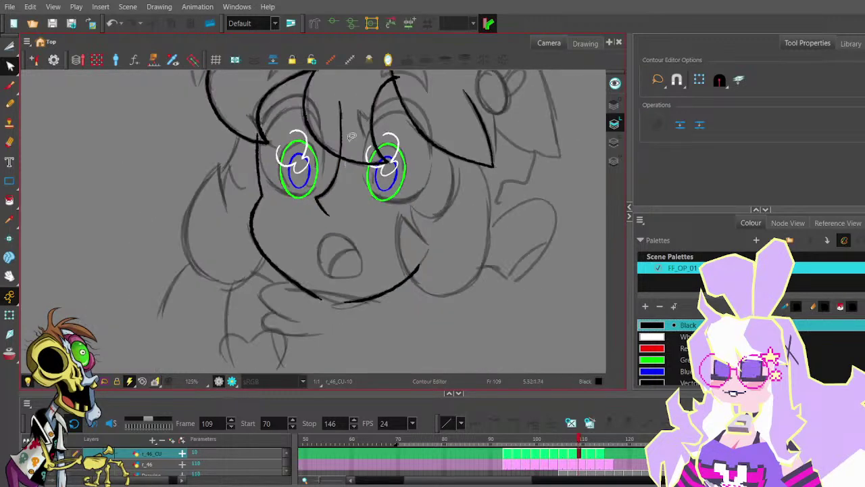
scroll(342, 122, up, 2)
click(341, 127)
key(Delete)
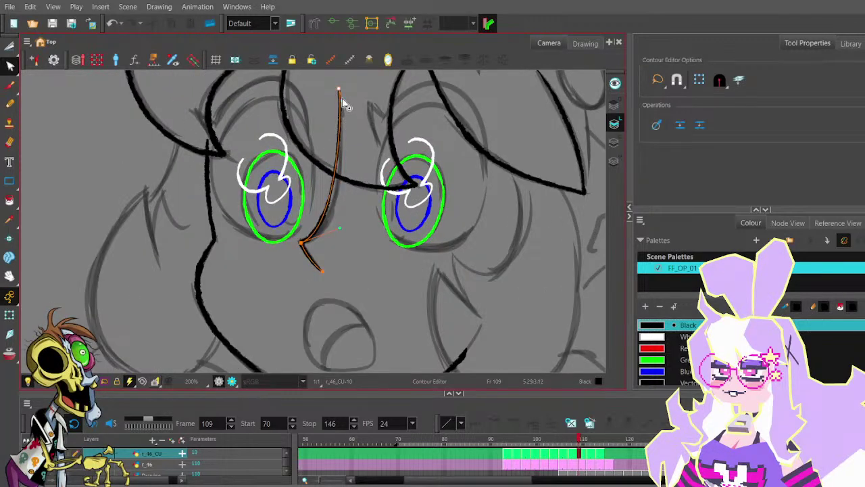
drag(342, 100, 350, 157)
click(351, 160)
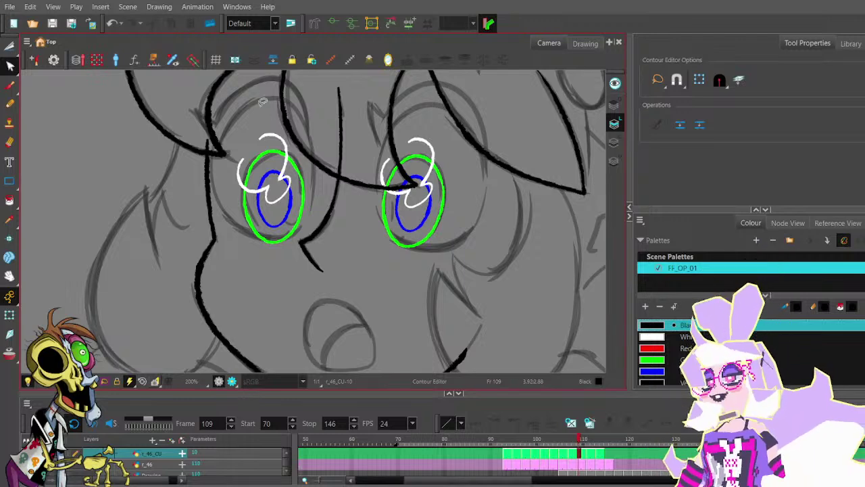
click(10, 103)
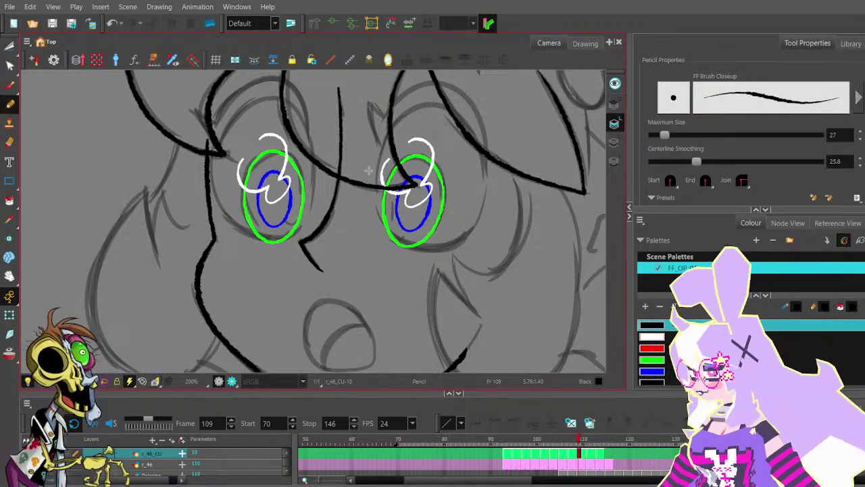
- Refine the corner where the nose bridge meets the short diagonal nose stroke with the Contour Editor
click(11, 66)
click(307, 249)
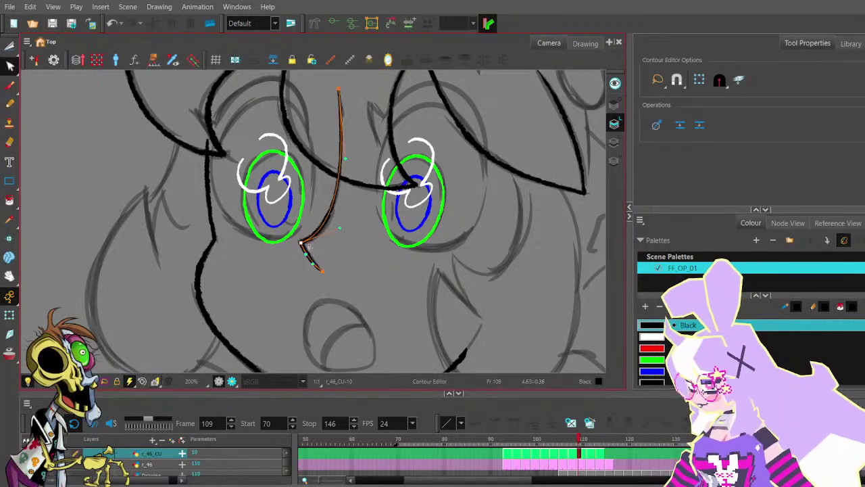
click(352, 232)
scroll(360, 235, down, 1)
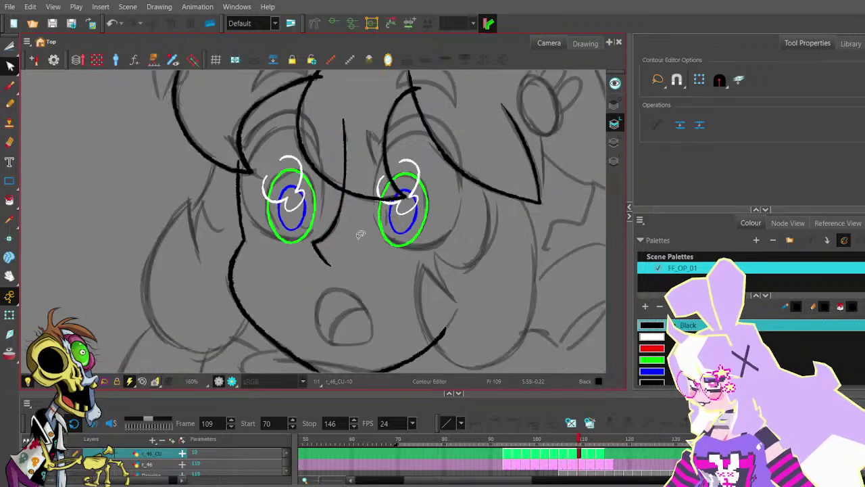
- Ink the outer arc of the left eye's upper lash with the Pencil and remove its middle contour points
click(9, 103)
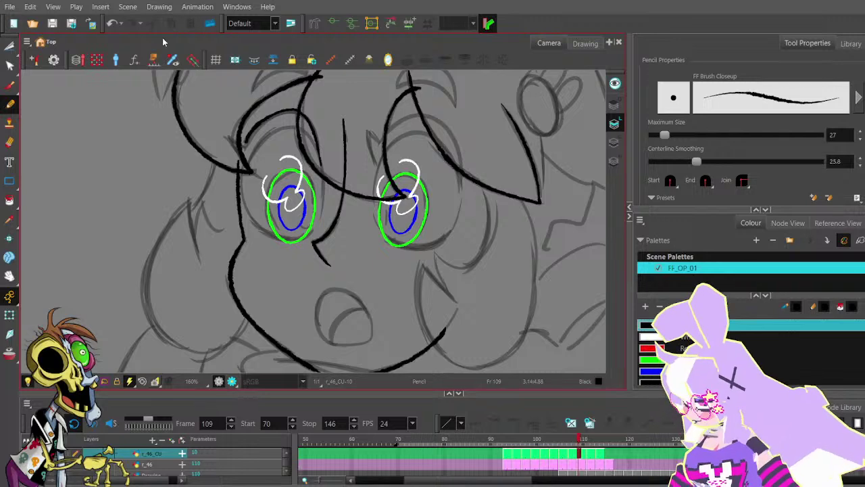
click(10, 65)
click(250, 150)
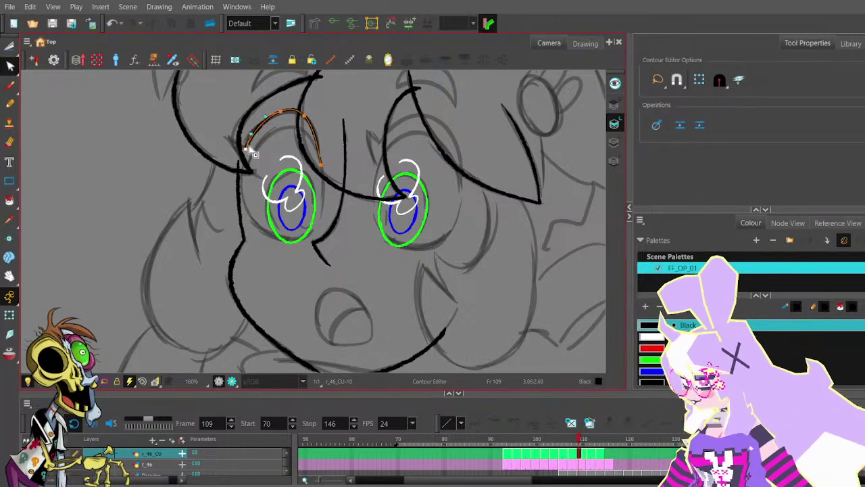
drag(310, 121, 325, 170)
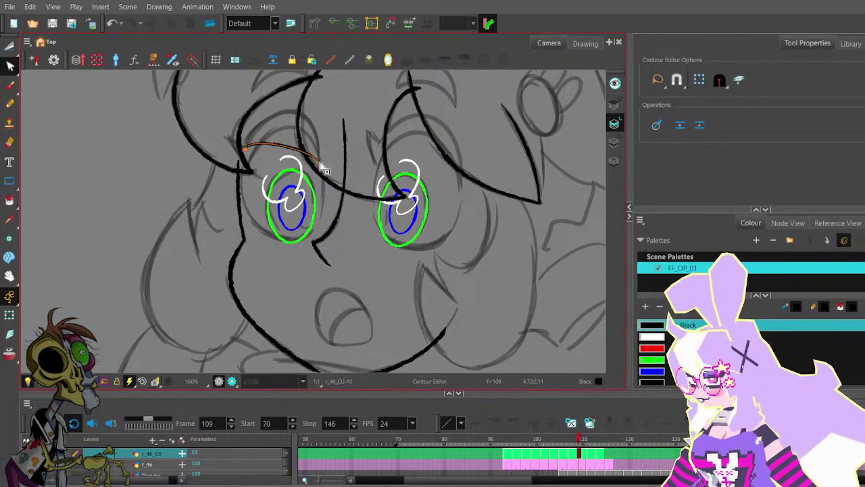
- Bend the simplified upper lash arc back into a high curve over the sketch and adjust its outer end point
drag(309, 84, 307, 90)
click(320, 161)
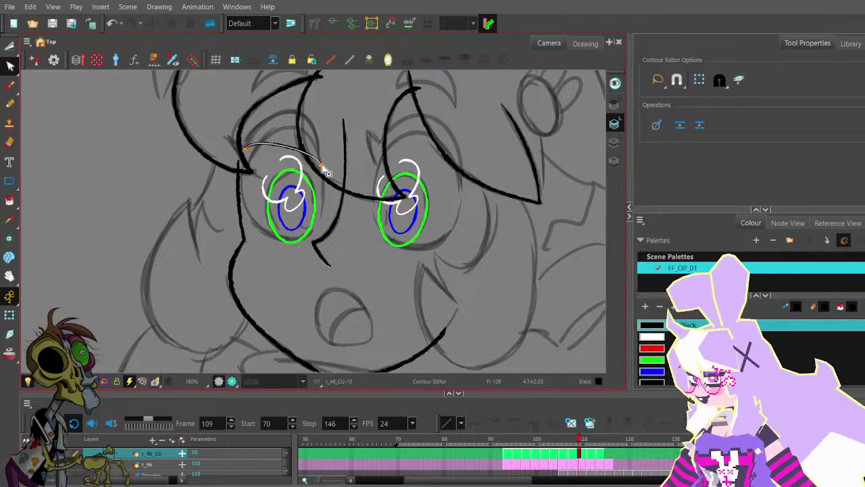
click(320, 164)
mouse_move(319, 151)
mouse_down()
mouse_move(310, 77)
mouse_move(282, 123)
mouse_up()
drag(261, 161, 264, 141)
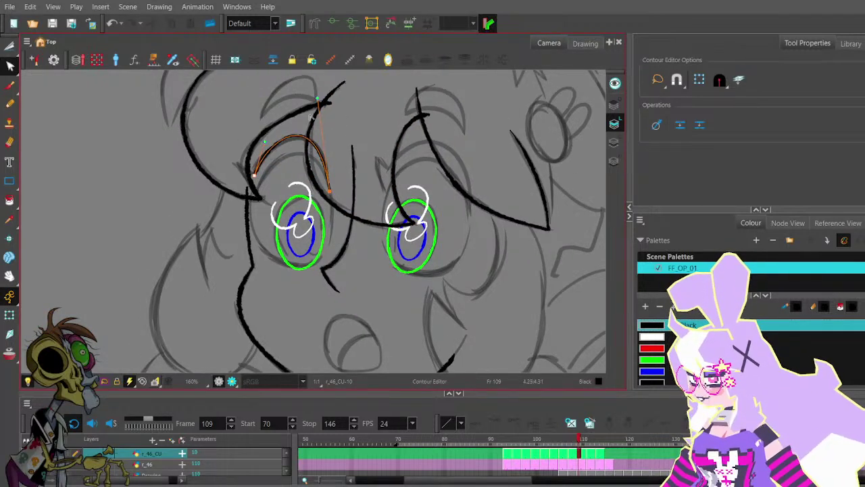
drag(318, 100, 324, 104)
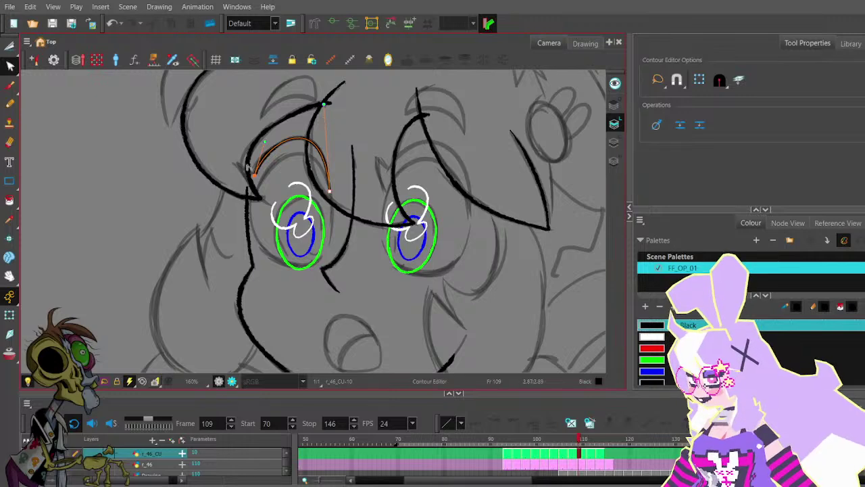
drag(256, 176, 253, 176)
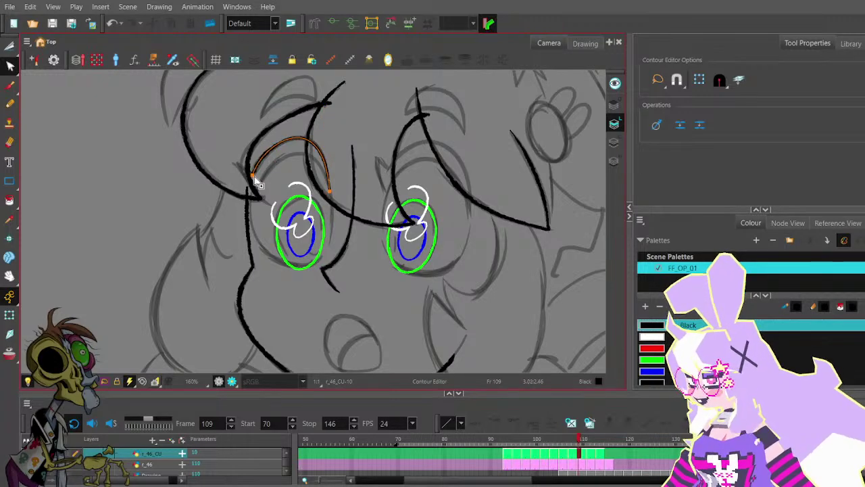
click(338, 163)
- Ink the pointed outer lash tip of the left eye with the Pencil, joining the outer end of the upper lash arc
click(10, 105)
scroll(249, 168, up, 2)
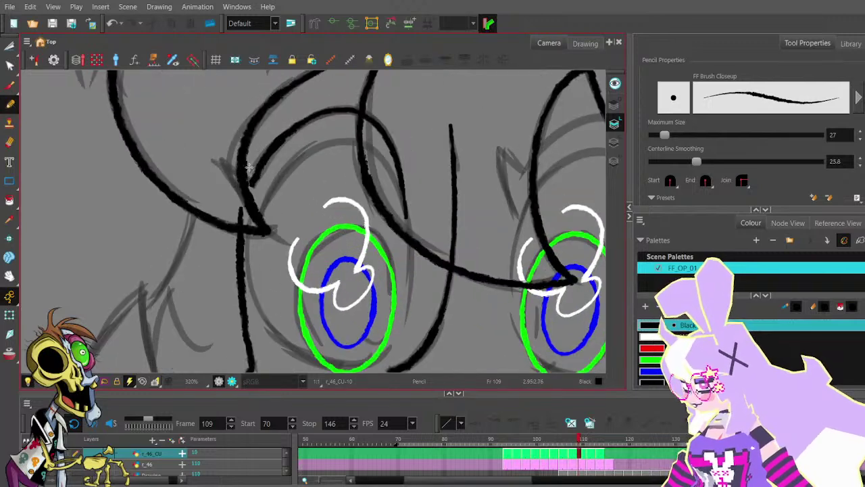
key(ctrl+z)
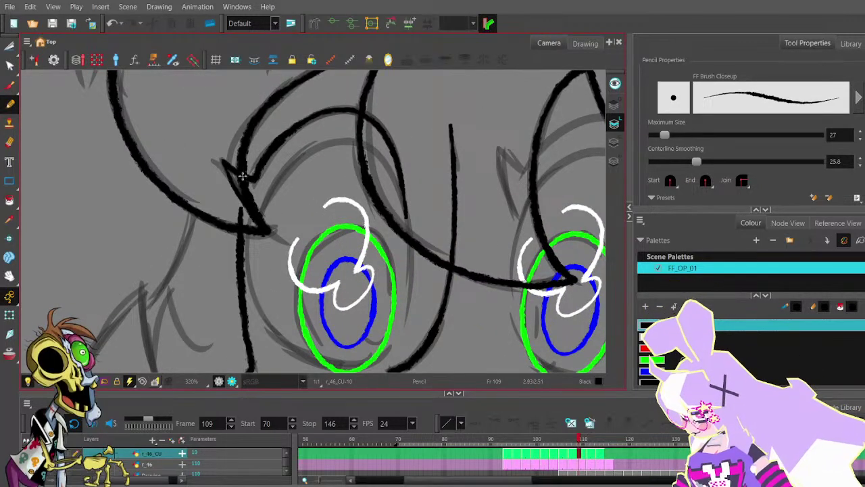
scroll(252, 123, down, 1)
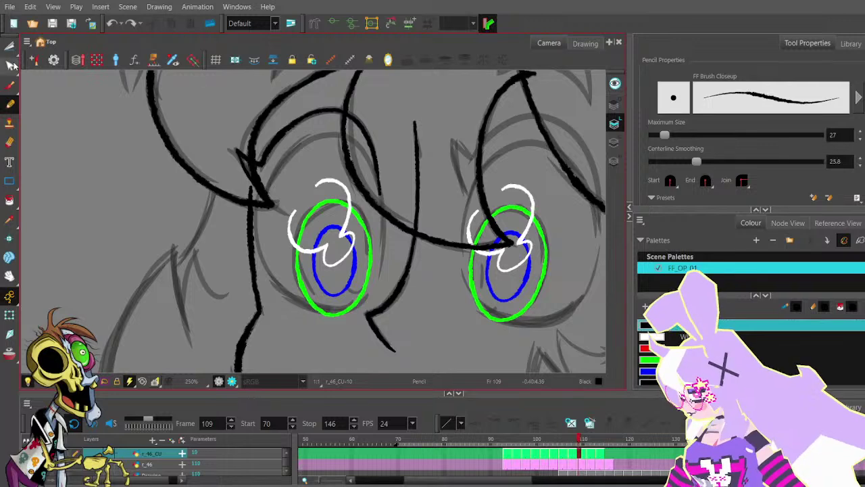
key(ctrl+z)
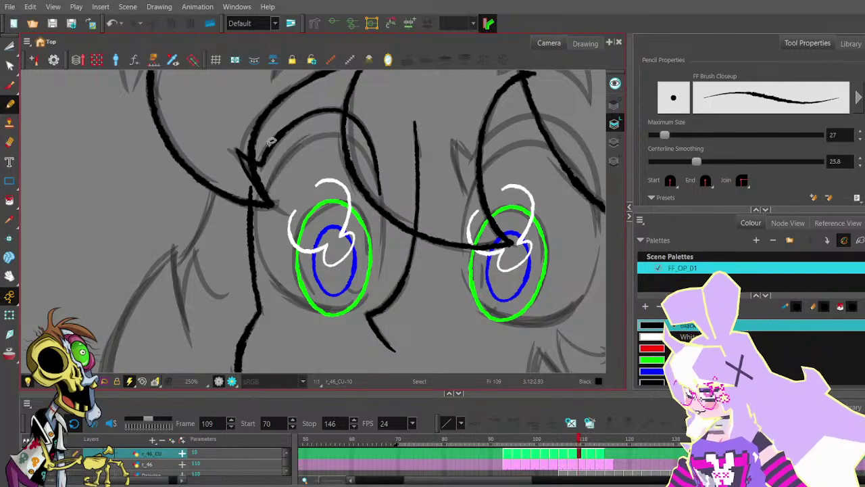
- Ink the lower arc of the left eye's upper lash, delete its middle contour point and reshape it into a smooth curve
mouse_move(269, 186)
mouse_down()
mouse_move(302, 146)
mouse_move(325, 134)
mouse_up()
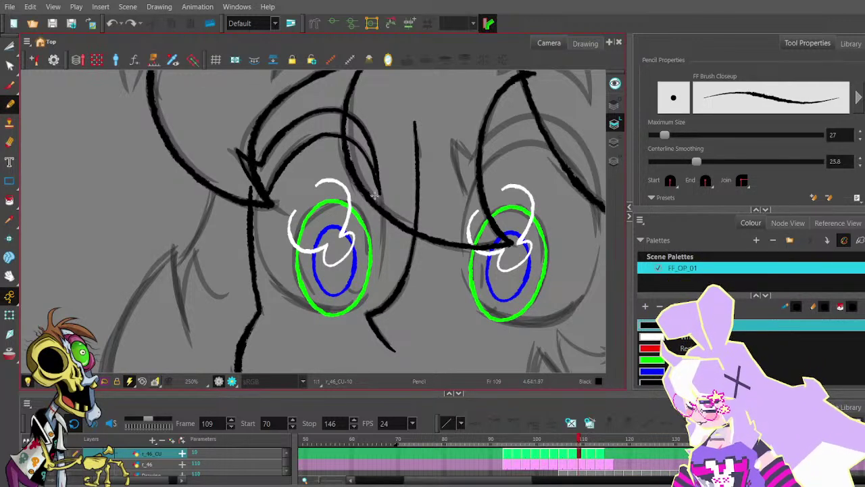
click(10, 65)
click(324, 136)
key(Delete)
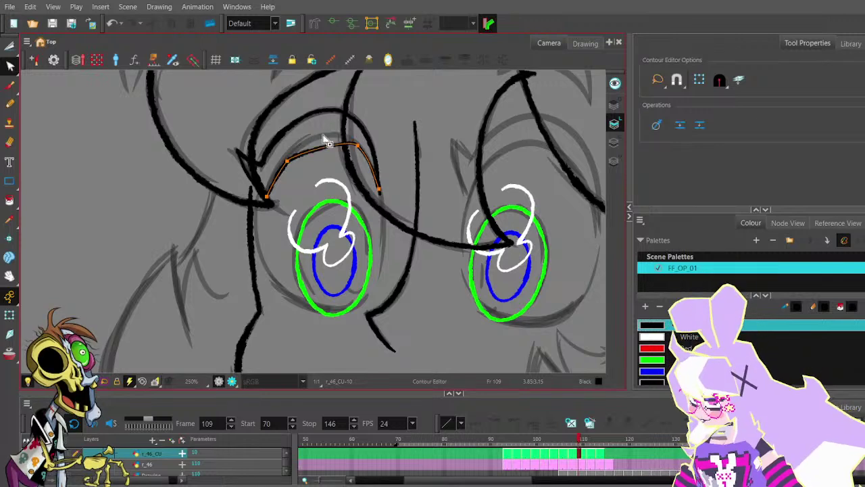
drag(287, 158, 288, 156)
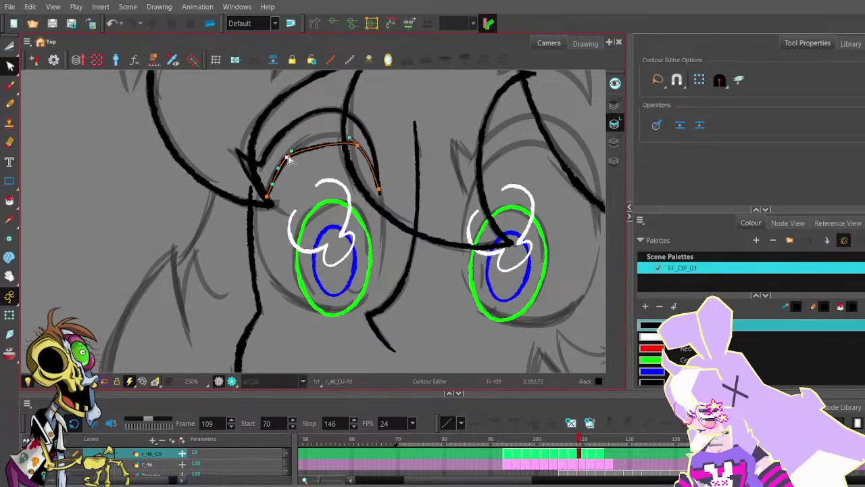
drag(314, 126, 314, 126)
drag(359, 145, 360, 145)
click(388, 173)
- Adjust the inner end of the lower lash arc with the Contour Editor so it tapers into the outer arc
click(377, 167)
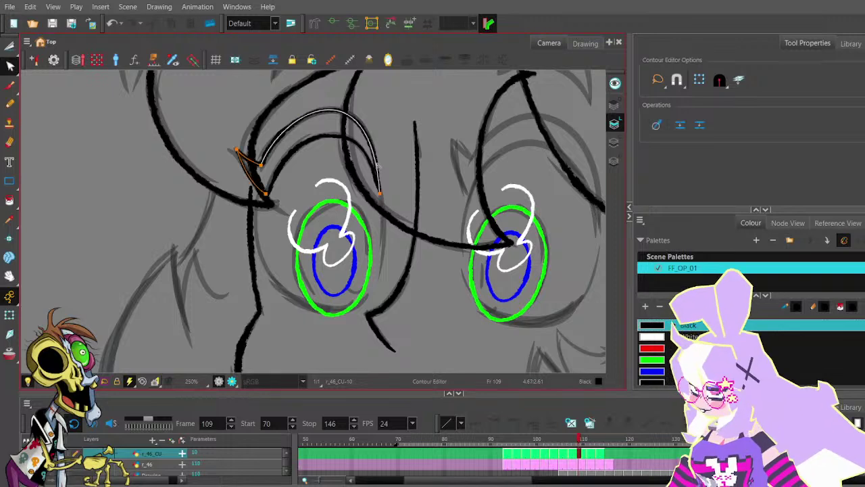
scroll(384, 177, up, 2)
click(370, 176)
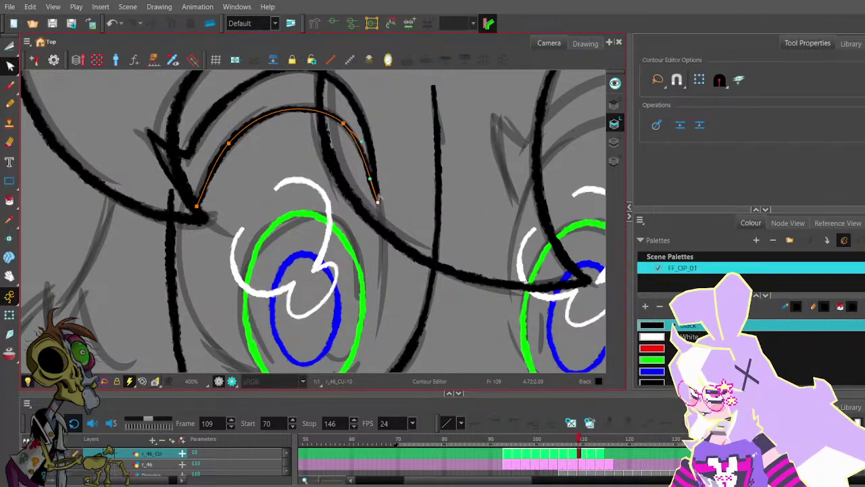
drag(371, 180, 371, 167)
click(382, 155)
scroll(381, 156, down, 3)
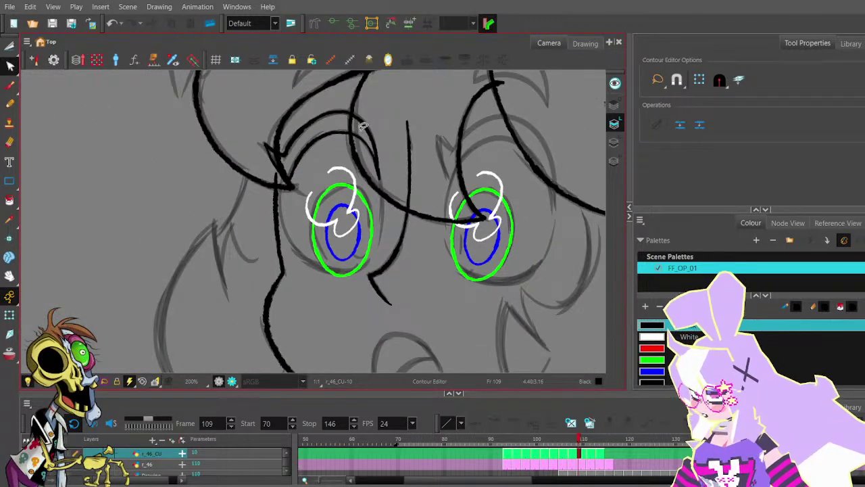
- Select all strokes of the left eye's upper lash together with the Select tool, and clear the selection
click(298, 161)
click(314, 160)
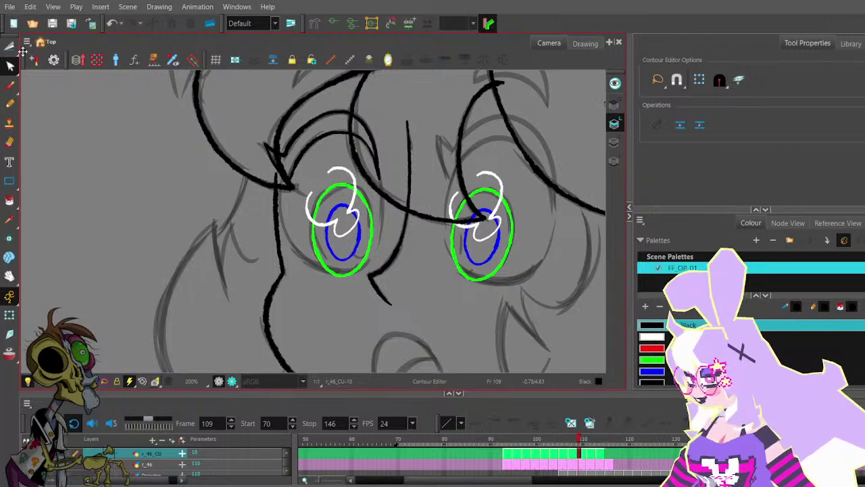
click(10, 47)
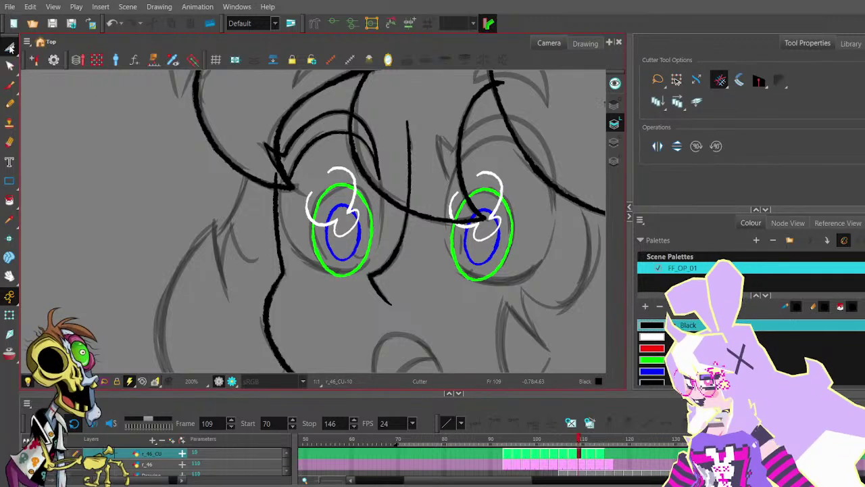
click(339, 113)
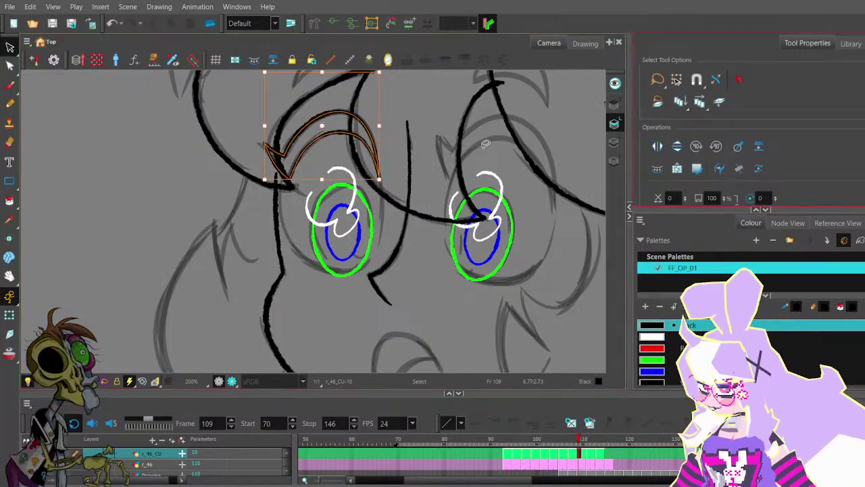
click(406, 158)
- Touch up the inner tip of the left eye's upper lash with the Contour Editor
click(10, 66)
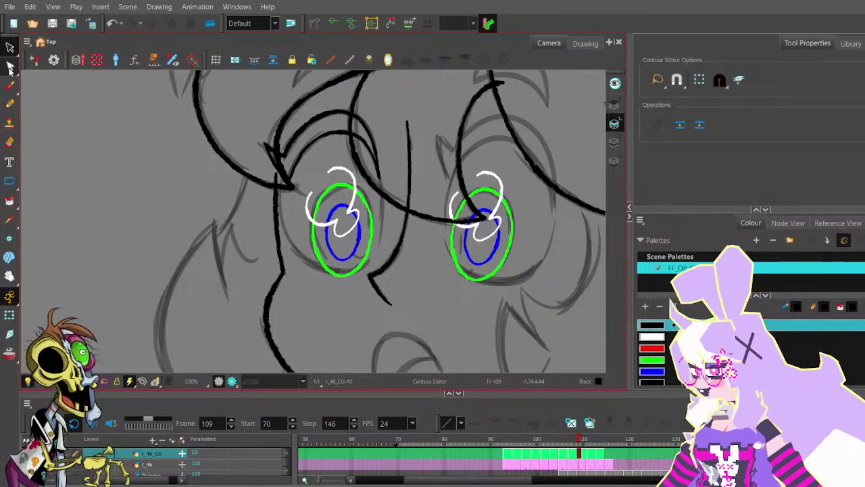
scroll(336, 125, up, 1)
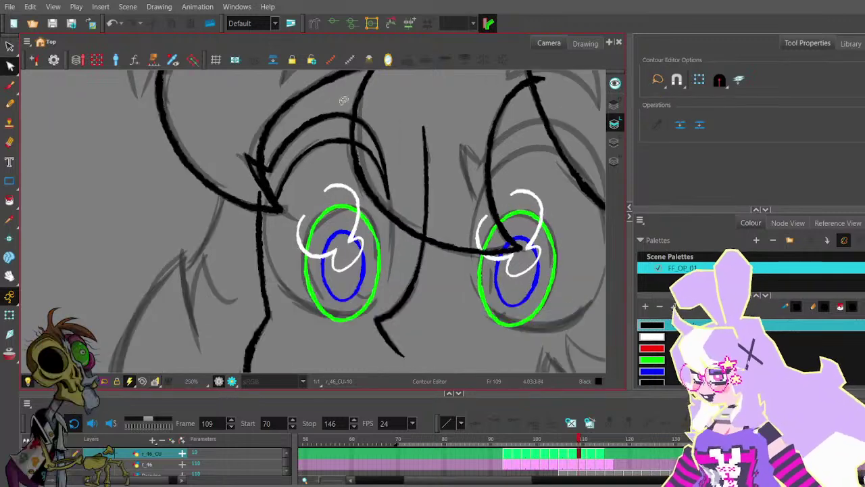
click(391, 193)
mouse_move(393, 100)
mouse_down()
mouse_move(392, 163)
mouse_move(367, 91)
mouse_up()
click(383, 140)
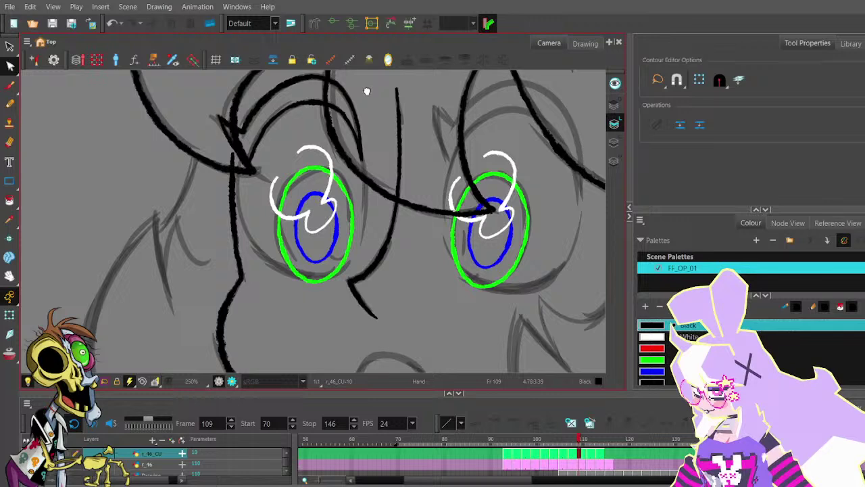
click(272, 122)
click(380, 105)
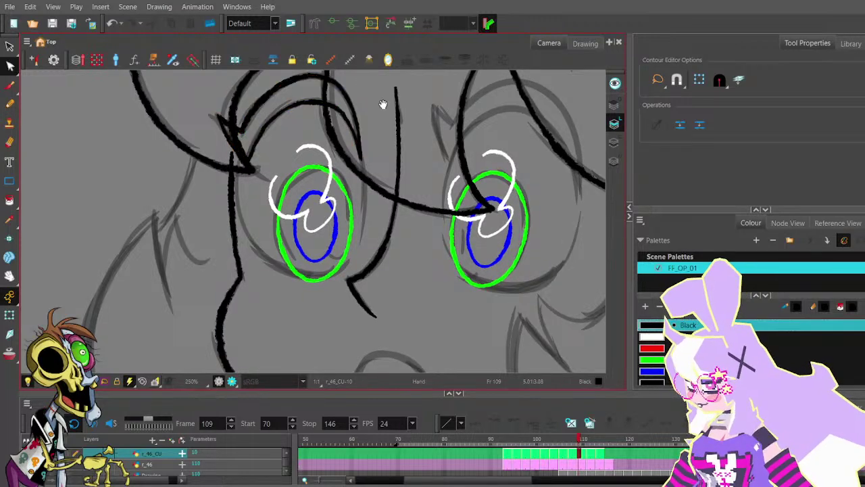
drag(383, 105, 376, 140)
scroll(376, 139, down, 2)
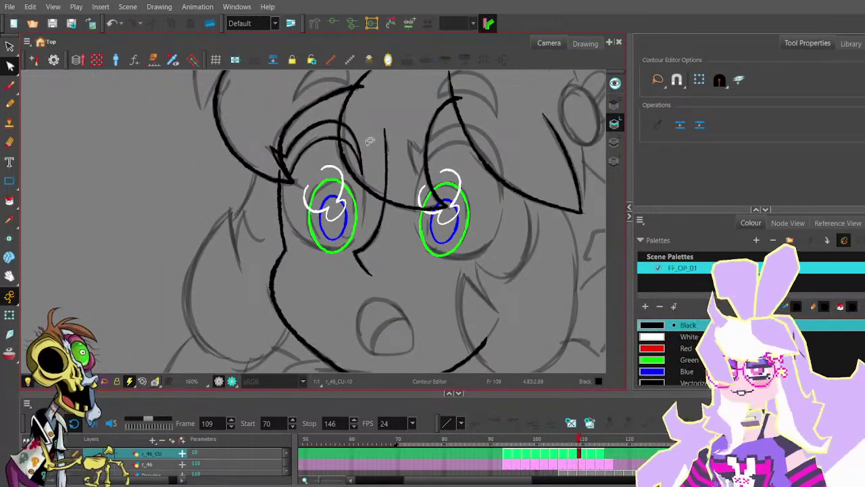
- Ink the curved lower lid of the left eye with the Pencil, from the inner side to the outer side
click(10, 103)
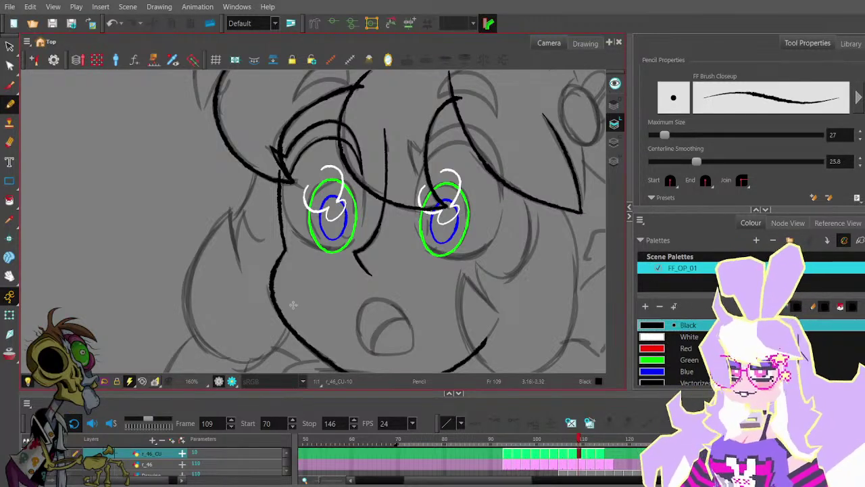
scroll(351, 238, up, 2)
mouse_move(352, 238)
mouse_down()
mouse_move(332, 249)
mouse_move(267, 230)
mouse_move(261, 217)
mouse_up()
key(ctrl+z)
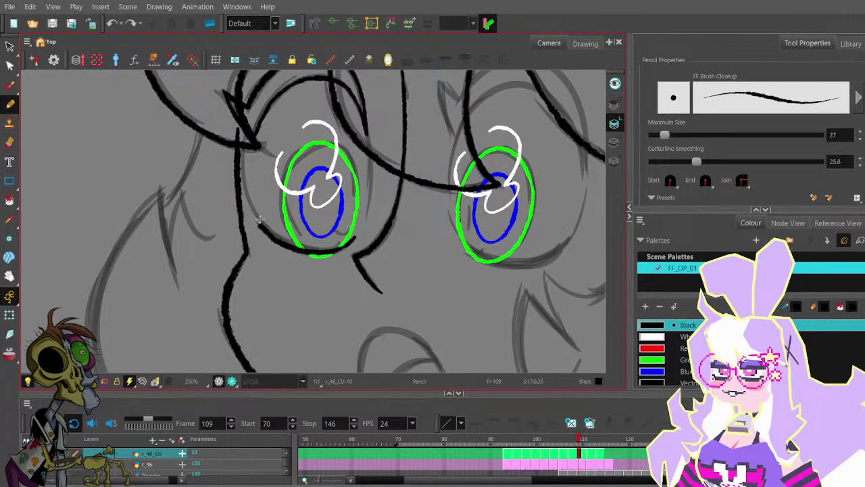
- Extend the lower lid's outer end along the sketch, reshape its inner curve with the Contour Editor, and switch to the Select tool
click(10, 66)
click(287, 238)
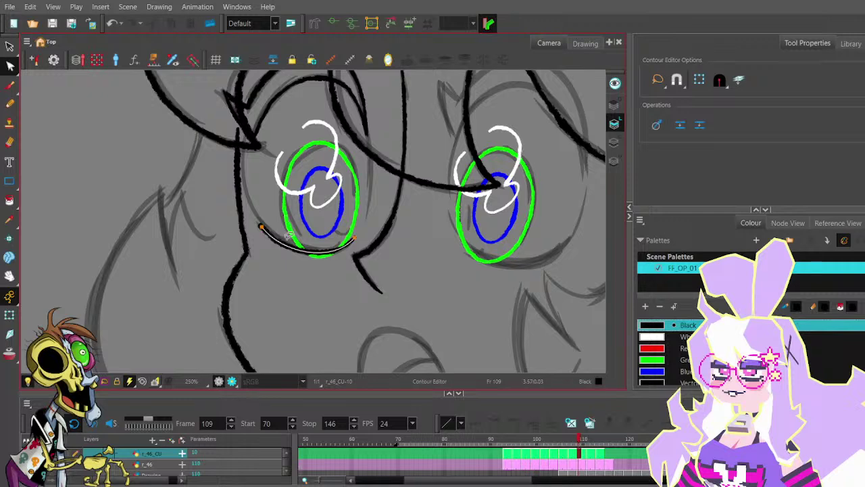
drag(265, 231, 258, 220)
drag(357, 237, 357, 236)
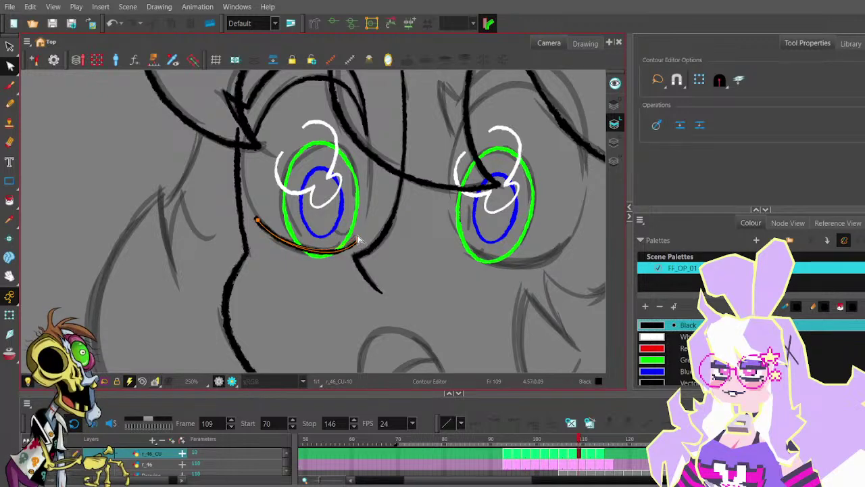
drag(331, 270, 333, 276)
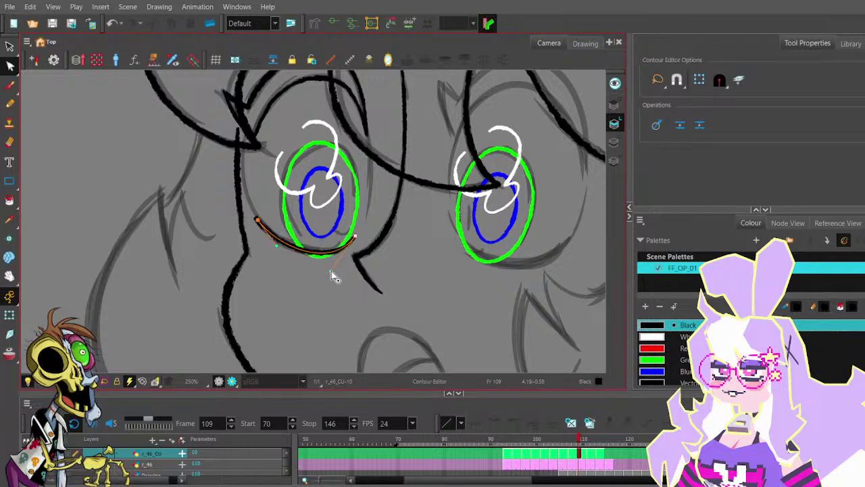
click(361, 213)
scroll(363, 213, down, 1)
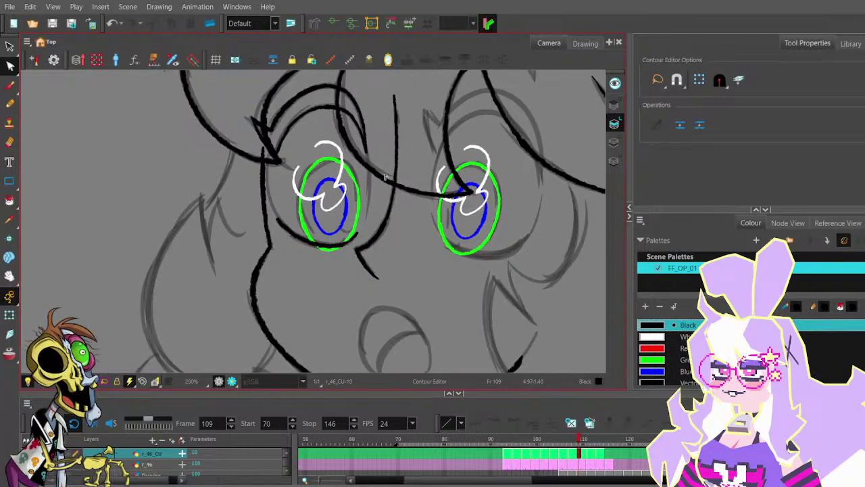
drag(436, 148, 356, 195)
scroll(356, 196, down, 2)
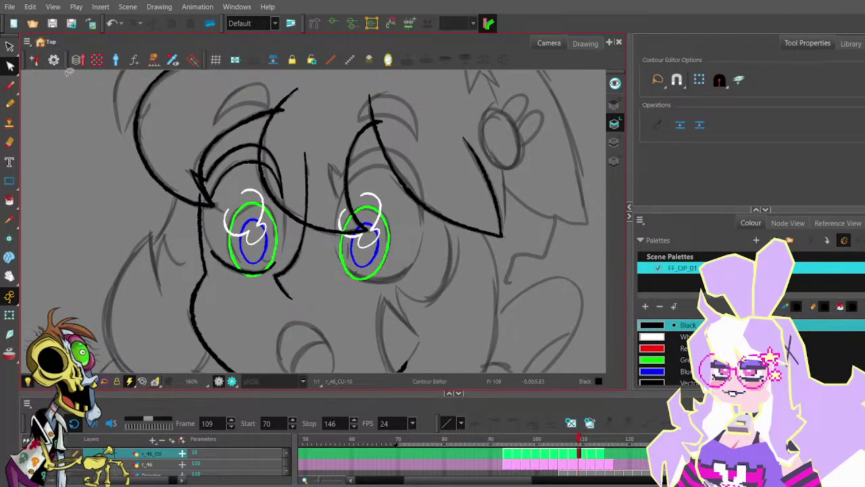
click(10, 48)
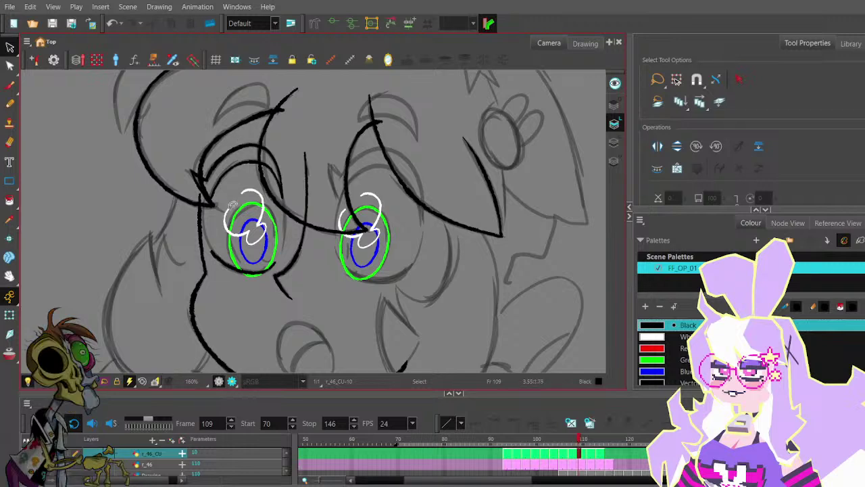
- Copy the left eye's upper lash and lower lid strokes, paste them, and place the copy over the right eye's sketch
mouse_move(219, 256)
mouse_down()
mouse_move(221, 150)
mouse_move(220, 263)
mouse_up()
key(ctrl+c)
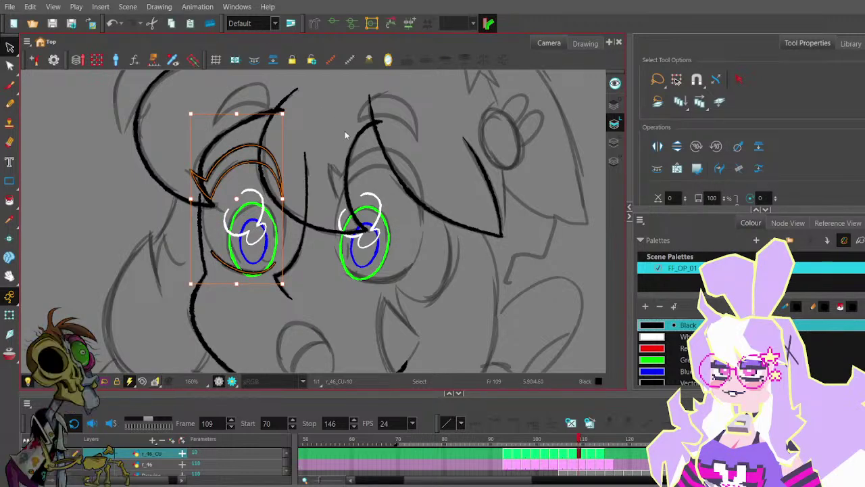
key(ctrl+v)
mouse_move(268, 155)
mouse_down()
mouse_move(389, 154)
mouse_move(379, 143)
mouse_up()
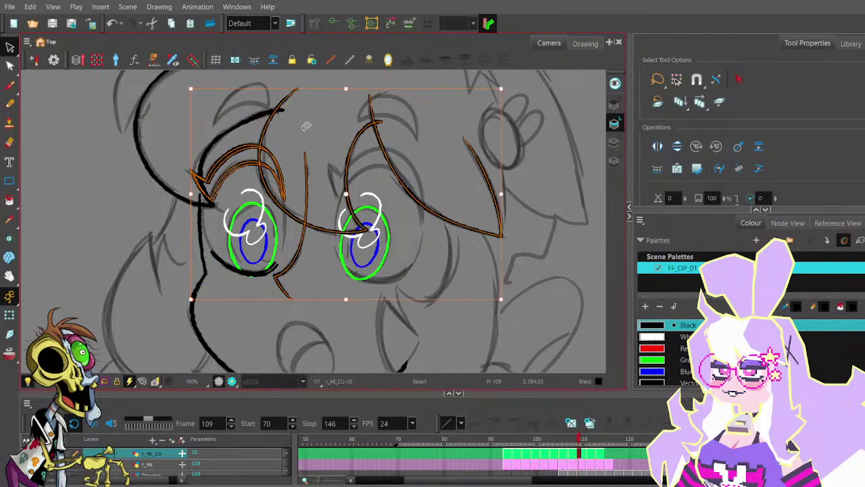
click(309, 129)
key(ctrl+z)
click(260, 151)
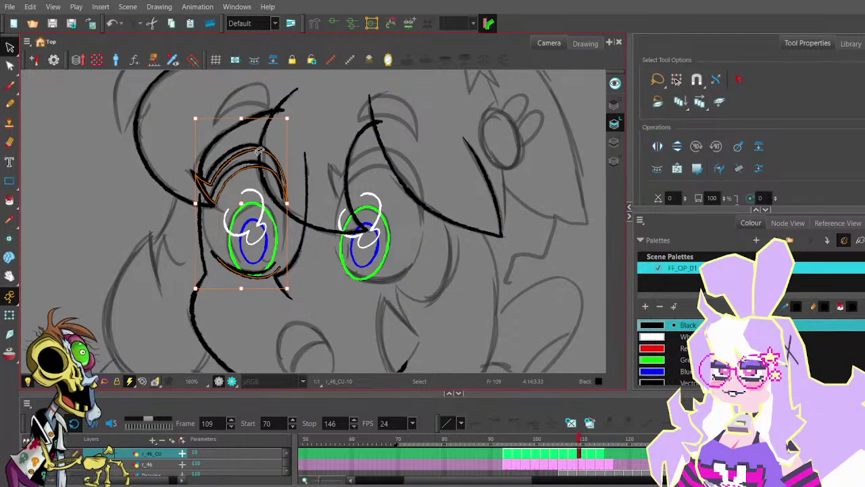
click(393, 150)
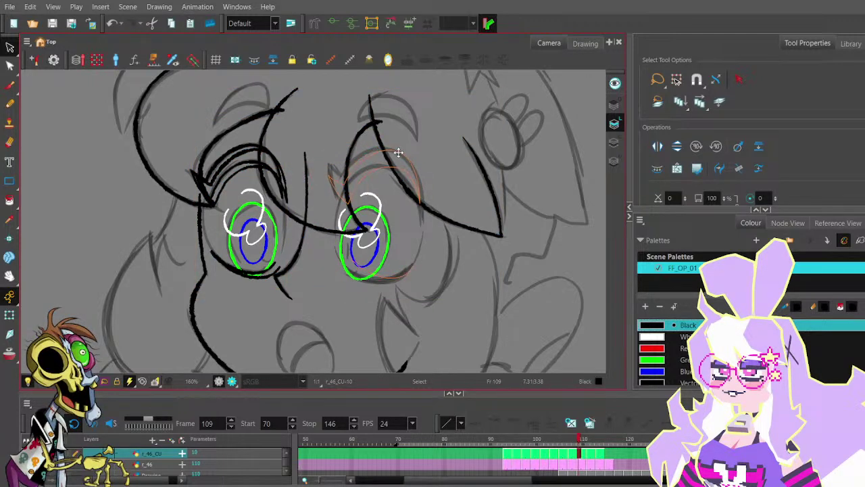
click(396, 145)
click(436, 167)
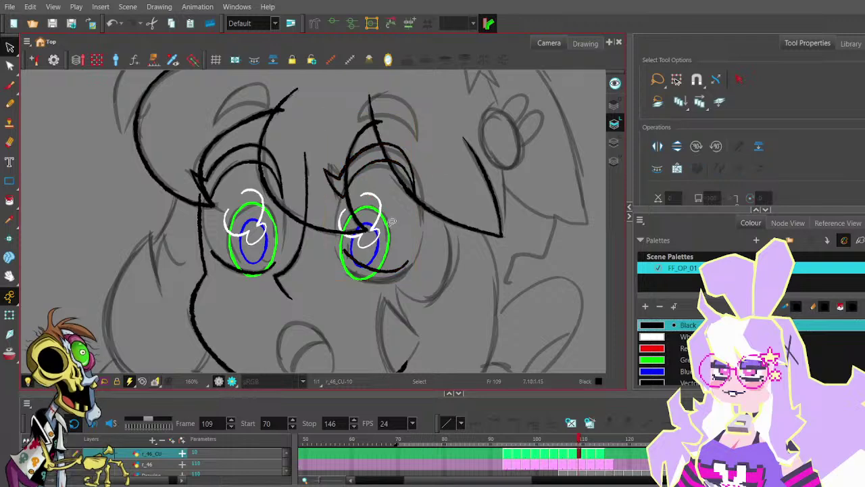
- Select only the right eye's copied lower lid stroke and flip it horizontally
click(10, 66)
click(9, 47)
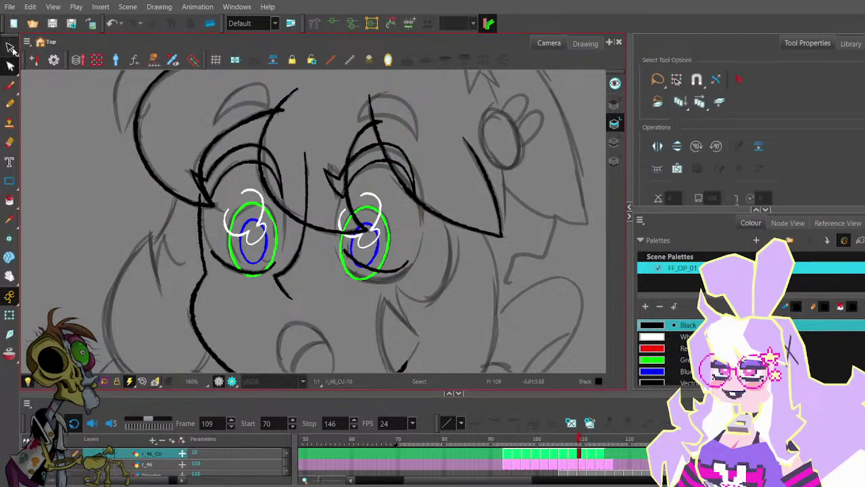
click(398, 259)
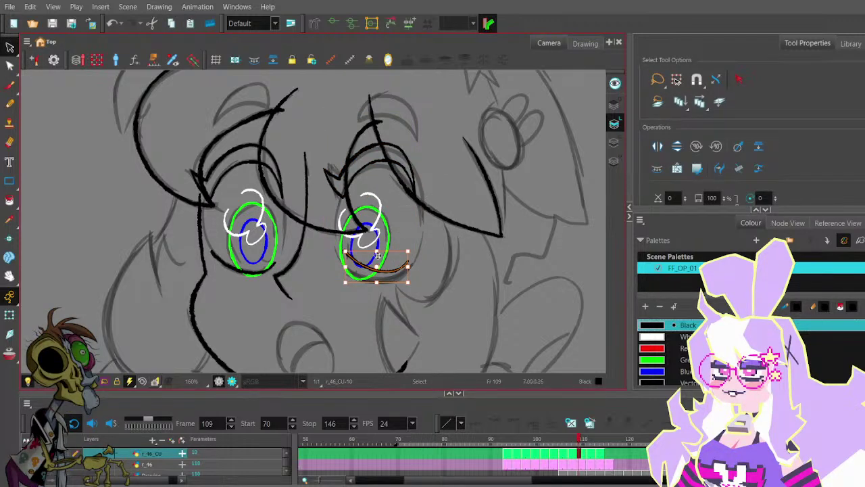
click(658, 146)
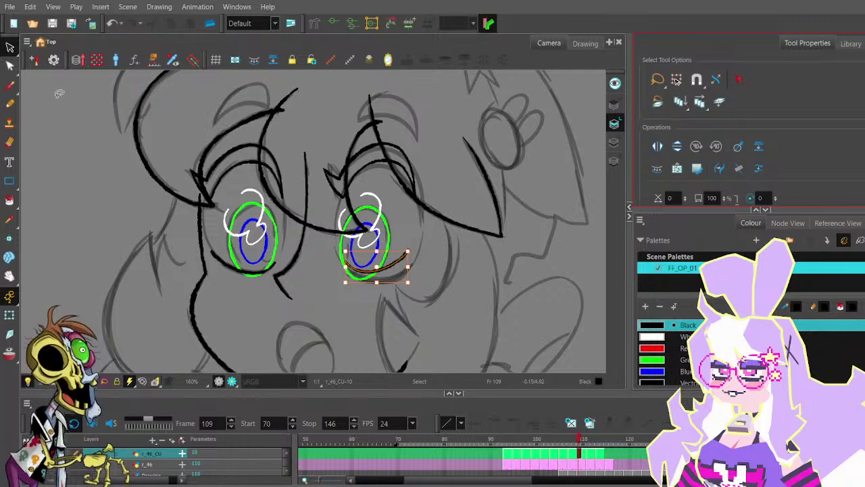
- Fit the right eye's lower lid to the sketch with the Contour Editor, adjusting both ends and deepening the outer curve
click(11, 68)
scroll(369, 259, up, 3)
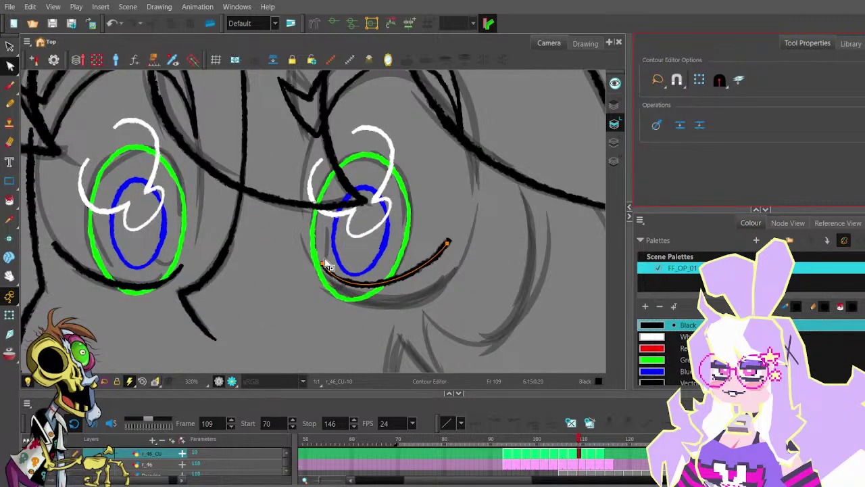
drag(322, 263, 312, 269)
mouse_move(446, 249)
mouse_down()
mouse_move(418, 215)
mouse_move(429, 234)
mouse_up()
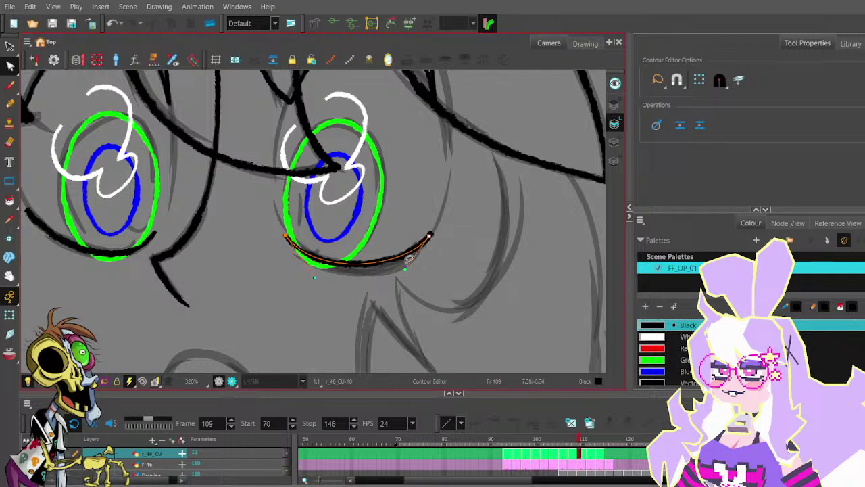
mouse_move(405, 269)
mouse_down()
mouse_move(404, 284)
mouse_move(407, 277)
mouse_up()
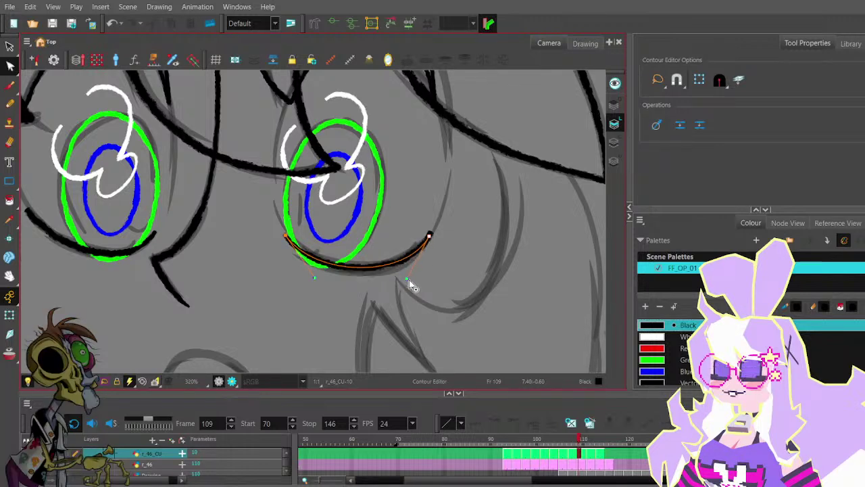
click(413, 286)
- Extend the right eye's lower lid slightly at its inner end and refine the curve along the sketch
scroll(426, 264, down, 1)
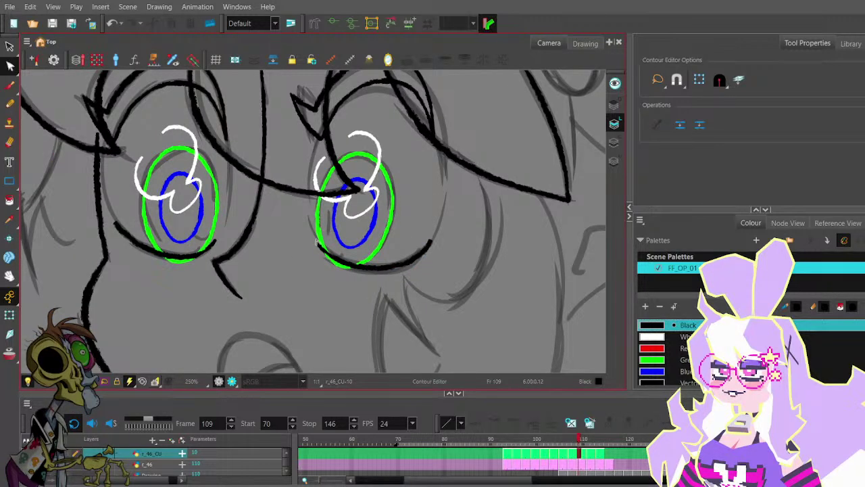
click(315, 239)
drag(336, 271, 345, 270)
click(452, 225)
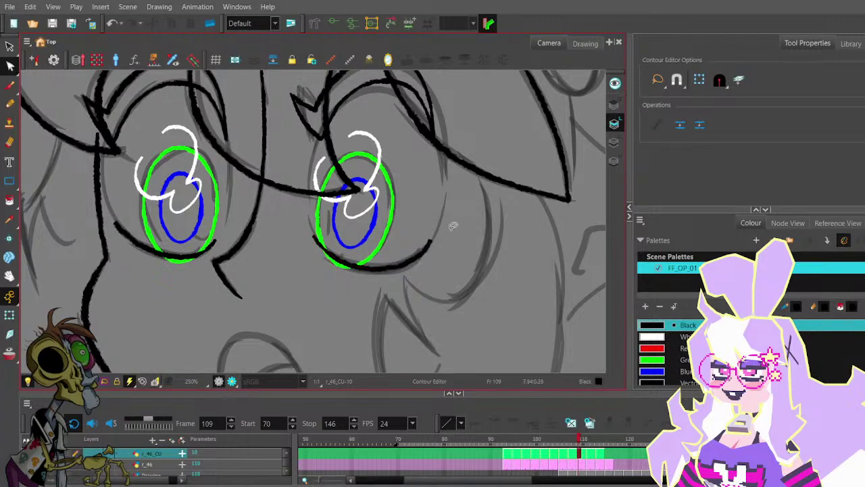
drag(455, 222, 442, 238)
click(420, 256)
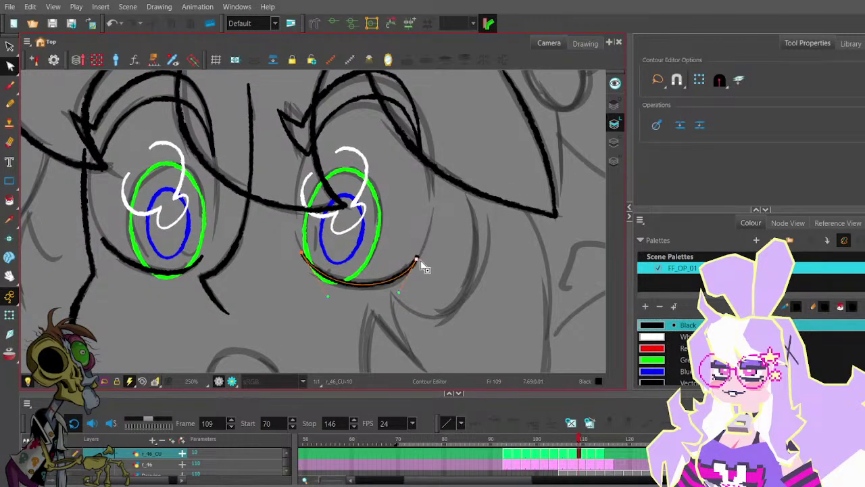
click(427, 238)
- Reshape the lower edge of the right eye's upper lash with the Contour Editor and delete the extra point near its outer end
drag(434, 157, 415, 222)
click(398, 174)
click(403, 210)
drag(382, 160, 380, 176)
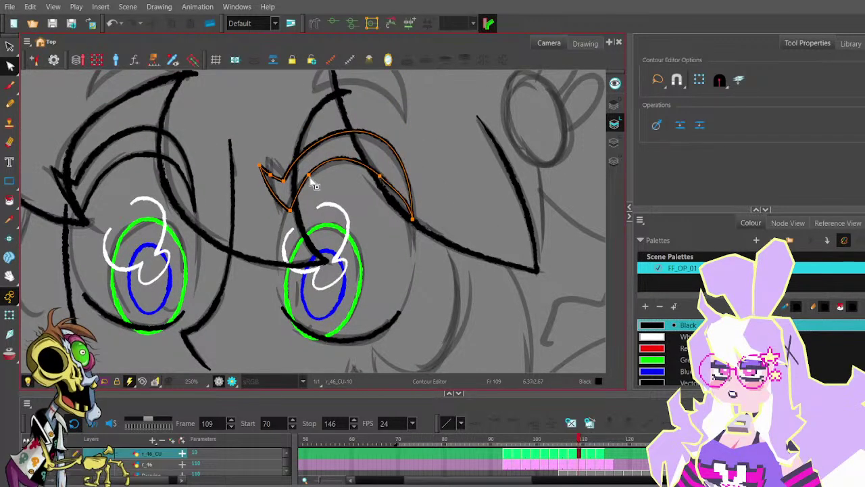
drag(309, 174, 308, 178)
drag(292, 211, 286, 213)
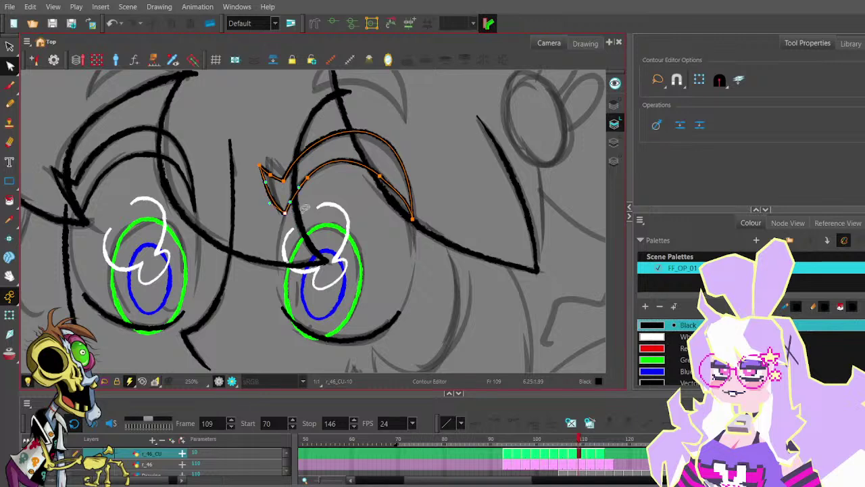
click(341, 152)
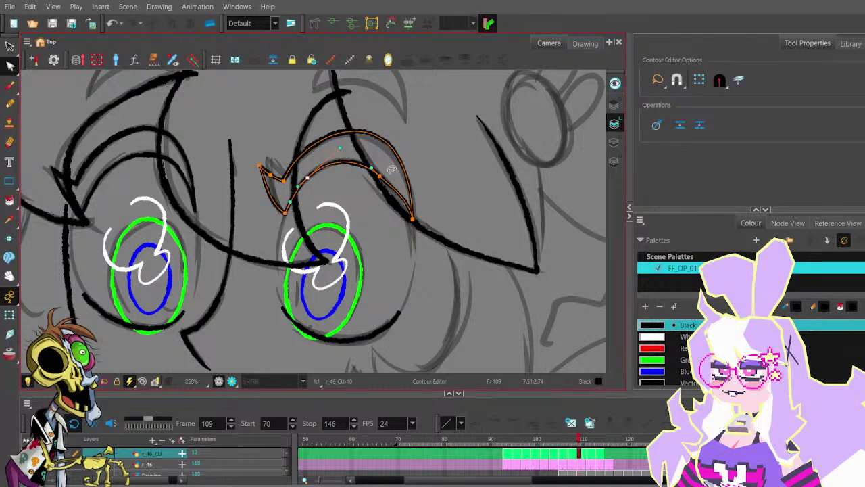
key(Delete)
- Pull the outer tip of the right eye's upper lash downward, adjust its inner flick, and delete the flick's extra point
drag(413, 220, 415, 252)
drag(412, 121, 417, 85)
drag(284, 181, 268, 158)
click(270, 174)
key(Delete)
- Refine the notch and pointed tip of the upper lash's inner flick on the right eye, curving its outer edge along the sketch
scroll(269, 161, up, 3)
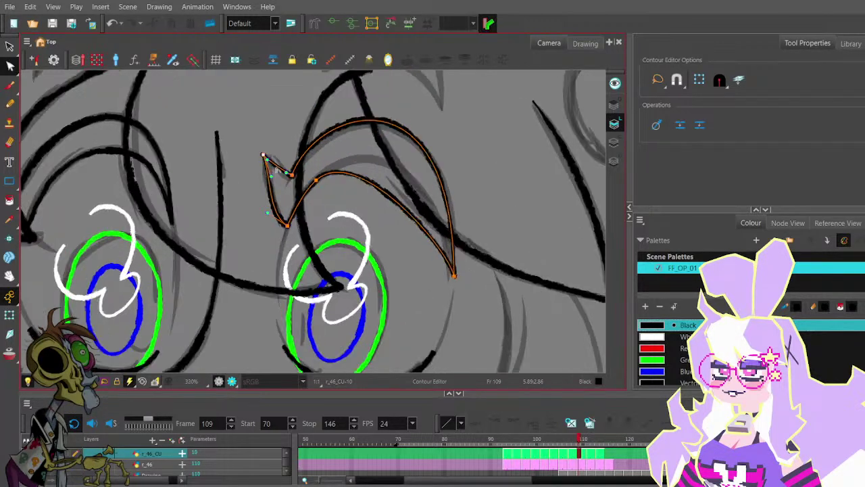
click(295, 176)
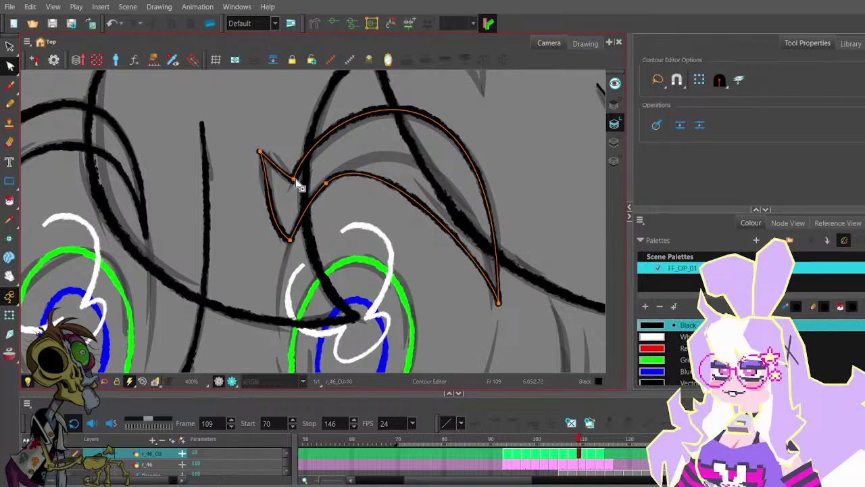
scroll(345, 106, down, 3)
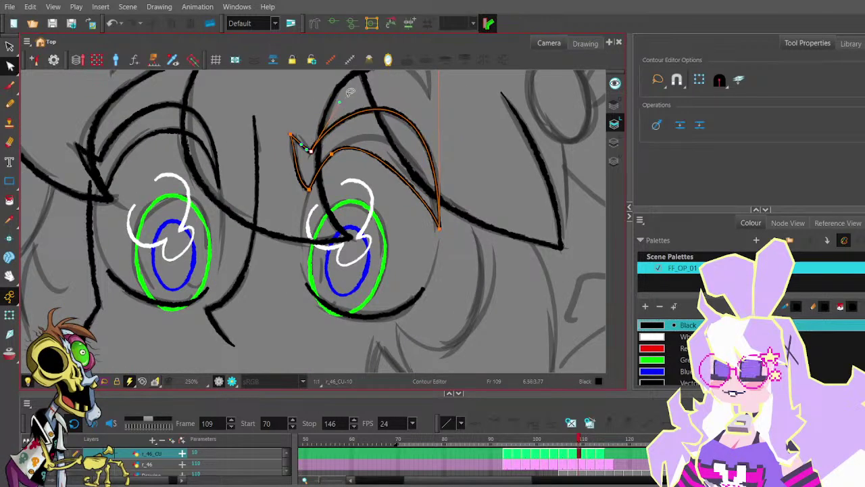
drag(455, 75, 432, 116)
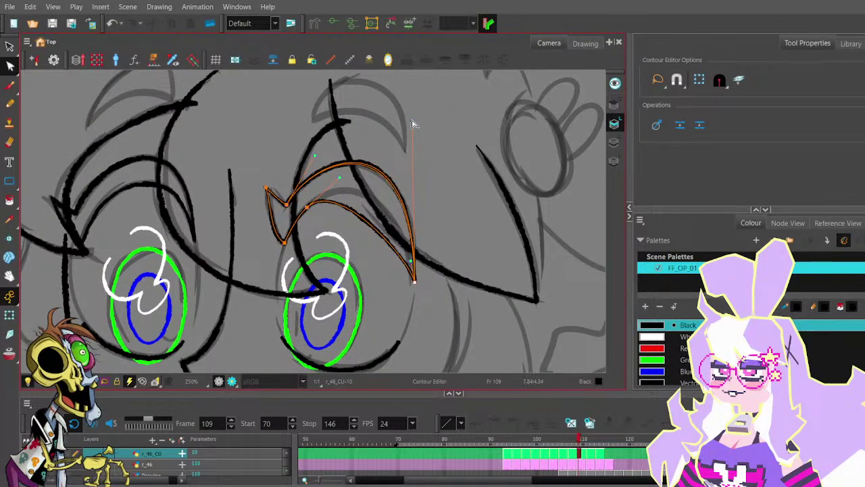
scroll(279, 203, up, 1)
scroll(279, 202, up, 1)
click(262, 181)
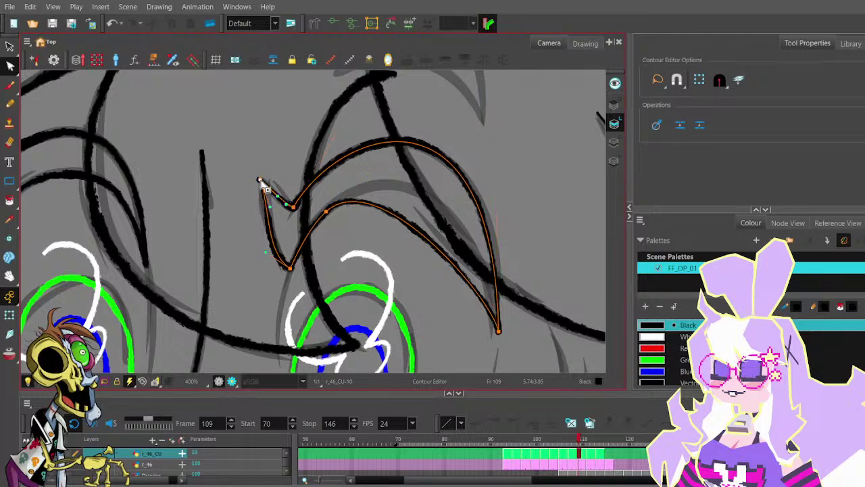
drag(271, 204, 262, 199)
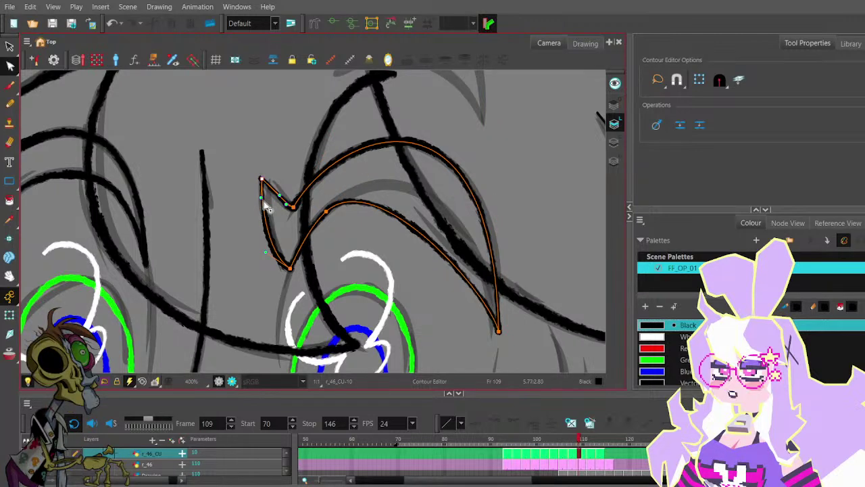
key(space)
drag(404, 203, 377, 172)
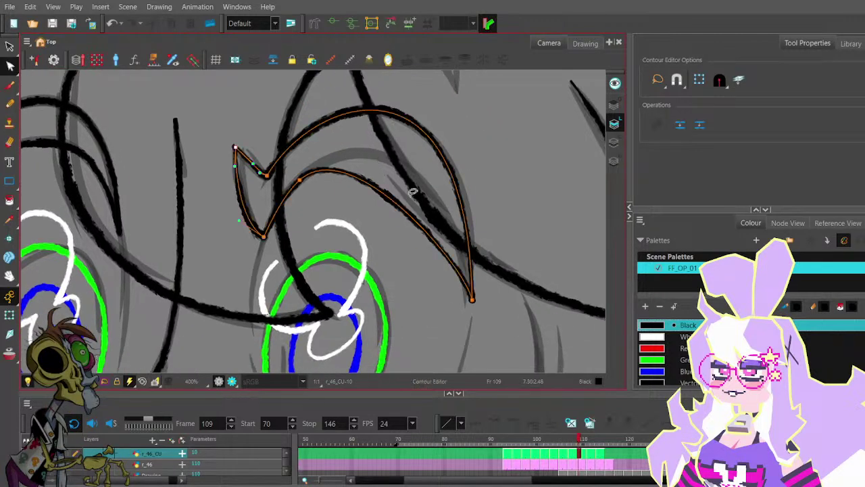
- Round the lash's lower edge toward the outer tip, nudge the tip inward, and refine the upper arc to match the sketch
click(472, 301)
drag(466, 273, 443, 133)
key(space)
scroll(496, 187, down, 1)
drag(466, 193, 419, 176)
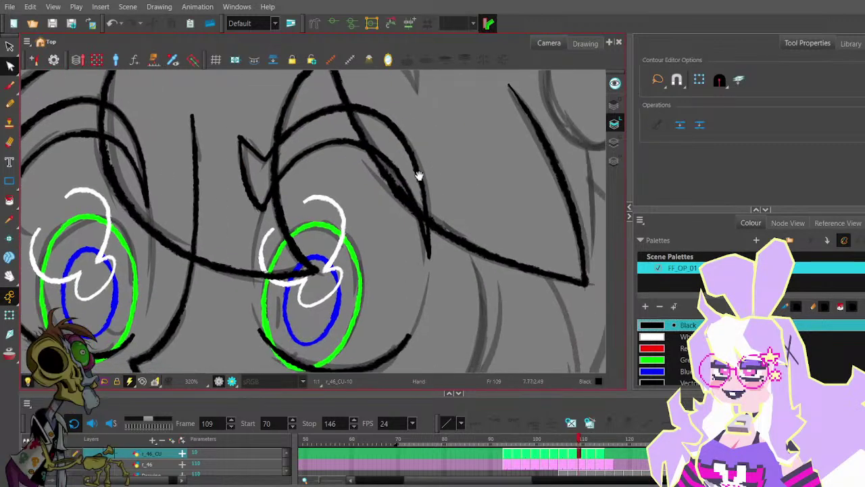
drag(430, 259, 427, 261)
key(space)
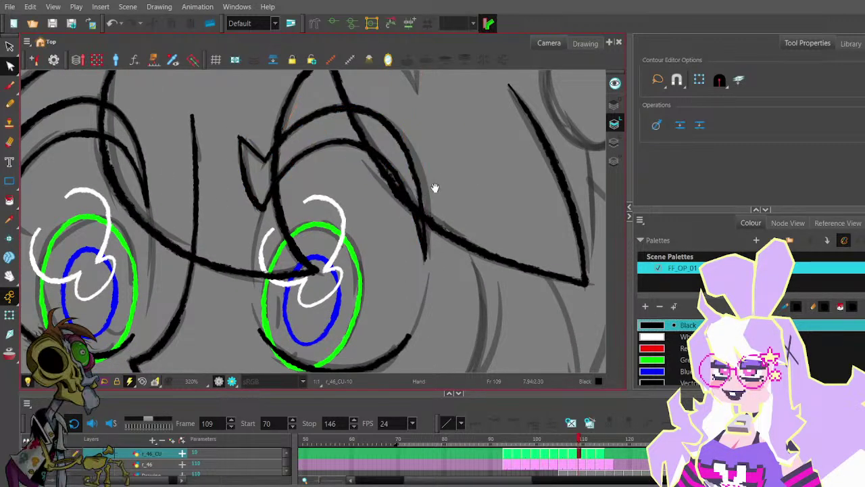
drag(435, 188, 431, 202)
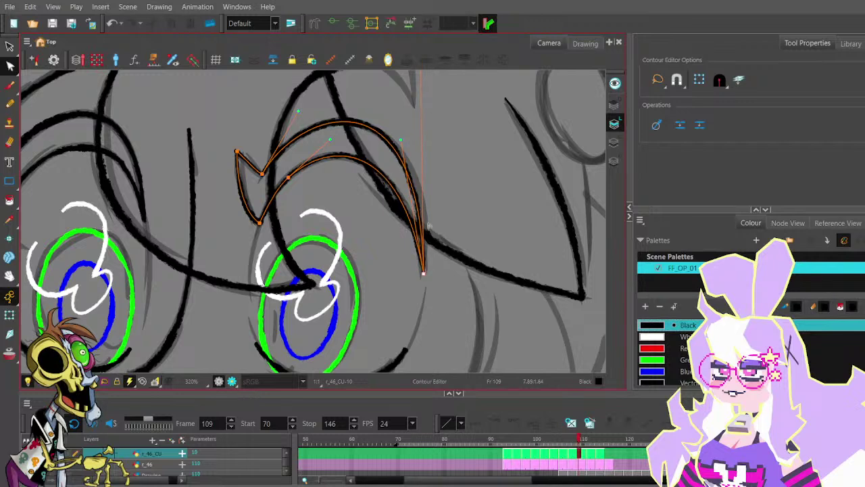
scroll(423, 273, down, 1)
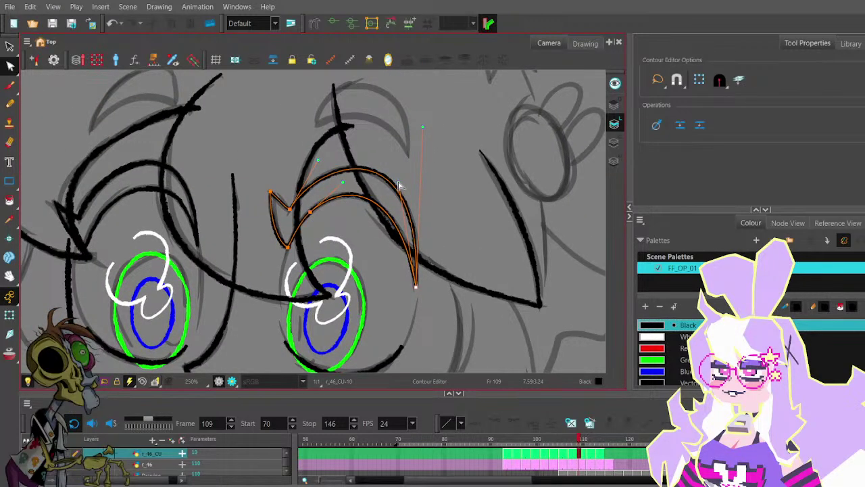
drag(404, 187, 405, 189)
click(442, 216)
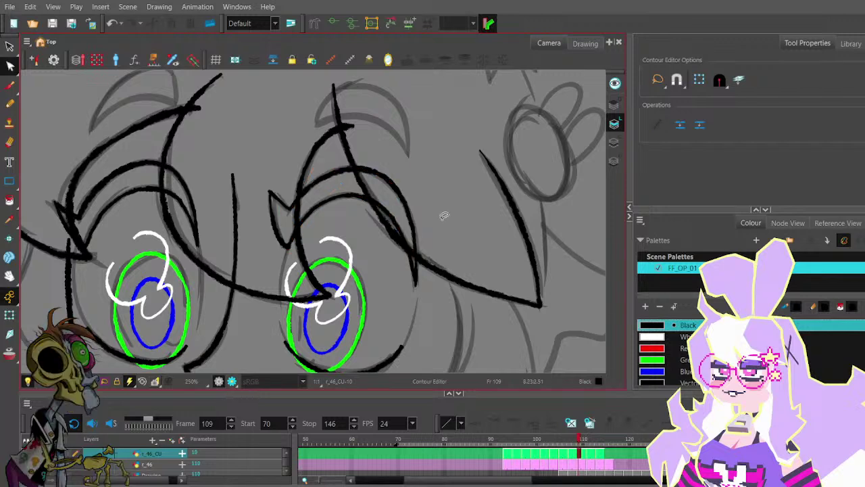
- Choose the Red swatch and ink the left side of the left eye's white with the Pencil, from lower lid to upper lash
scroll(441, 242, down, 1)
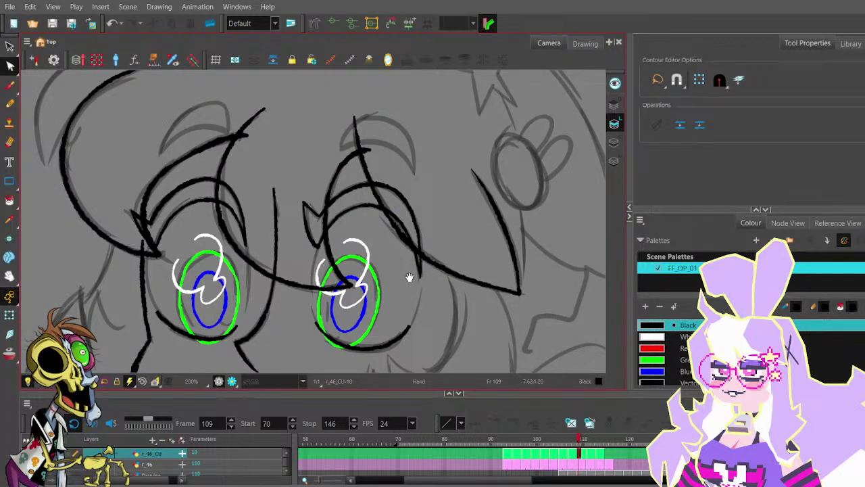
mouse_move(409, 277)
mouse_down()
mouse_move(421, 224)
mouse_move(456, 193)
mouse_move(455, 146)
mouse_move(446, 178)
mouse_move(439, 144)
mouse_move(448, 208)
mouse_move(380, 209)
mouse_up()
scroll(427, 137, down, 1)
key(alt+slash)
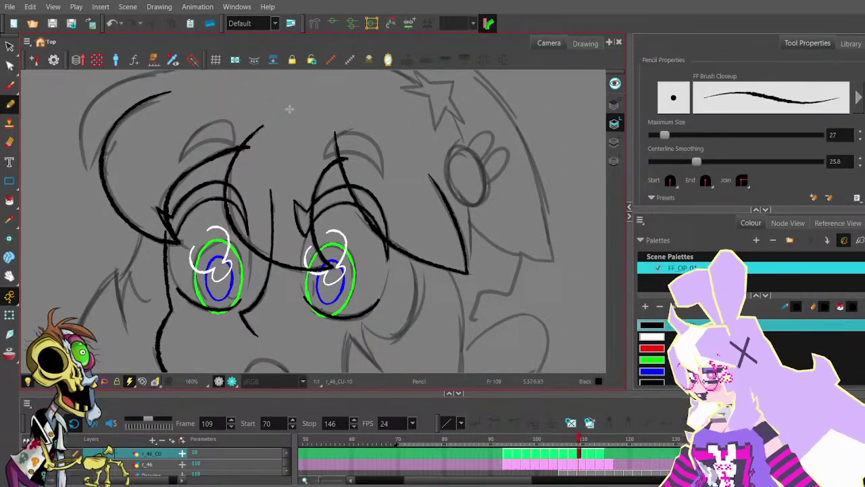
drag(308, 232, 363, 178)
drag(478, 191, 446, 169)
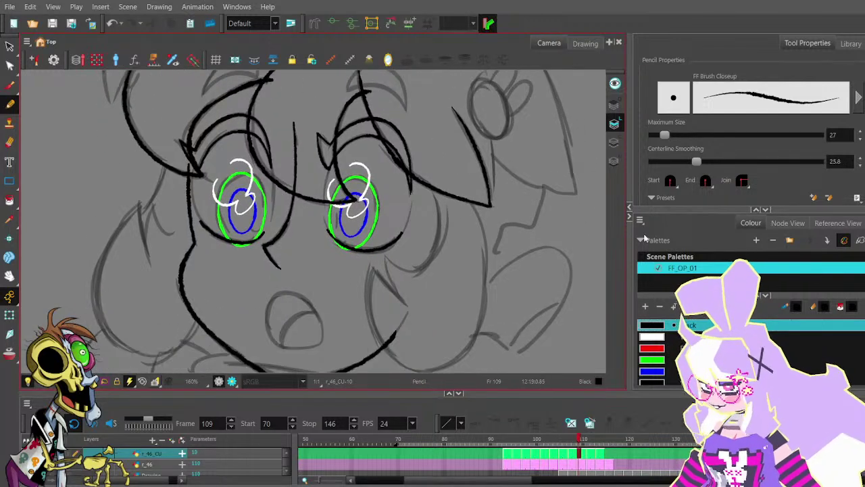
click(653, 348)
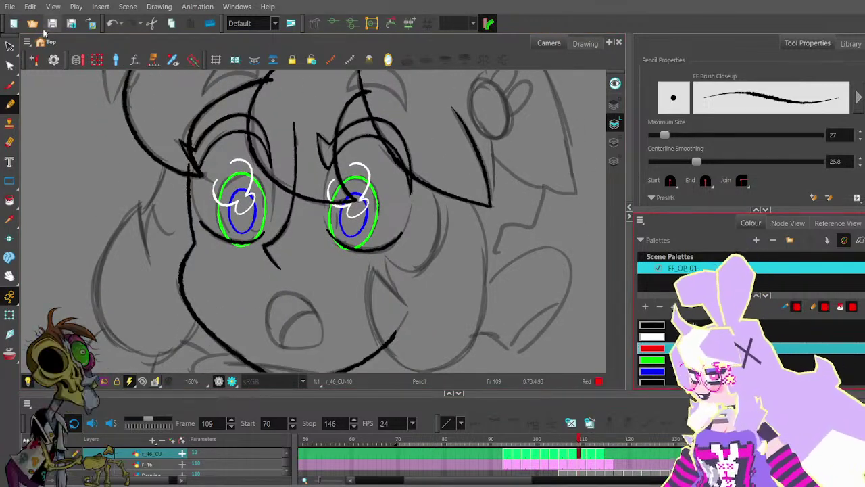
scroll(190, 169, up, 3)
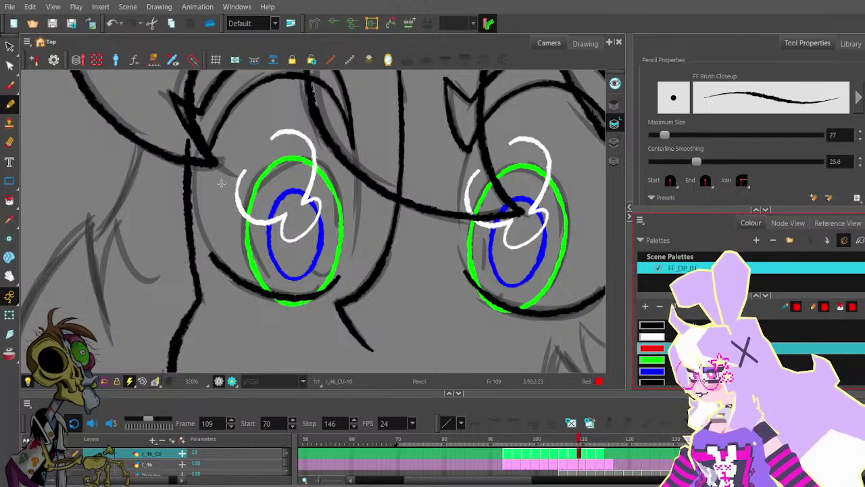
scroll(221, 183, down, 1)
mouse_move(228, 266)
mouse_down()
mouse_move(210, 188)
mouse_move(214, 126)
mouse_up()
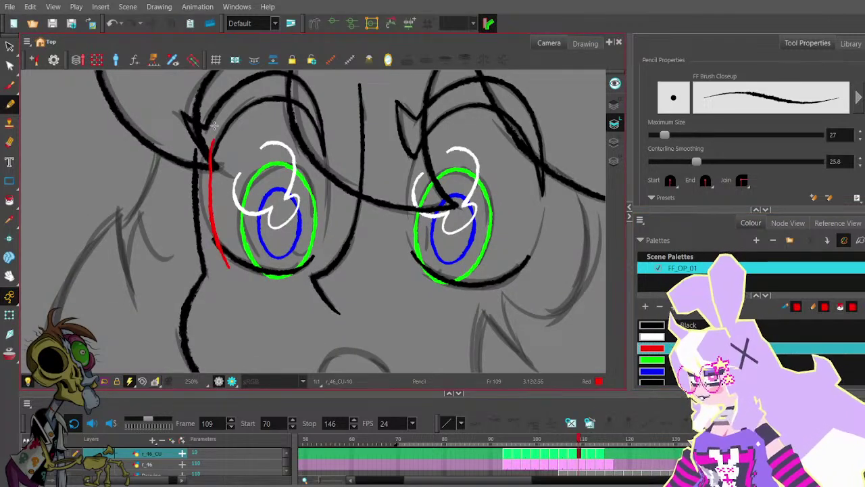
- Undo the red line on the left side of the left eye's white and redraw it between the lower lid and upper lash
key(ctrl+z)
click(652, 198)
scroll(660, 169, down, 3)
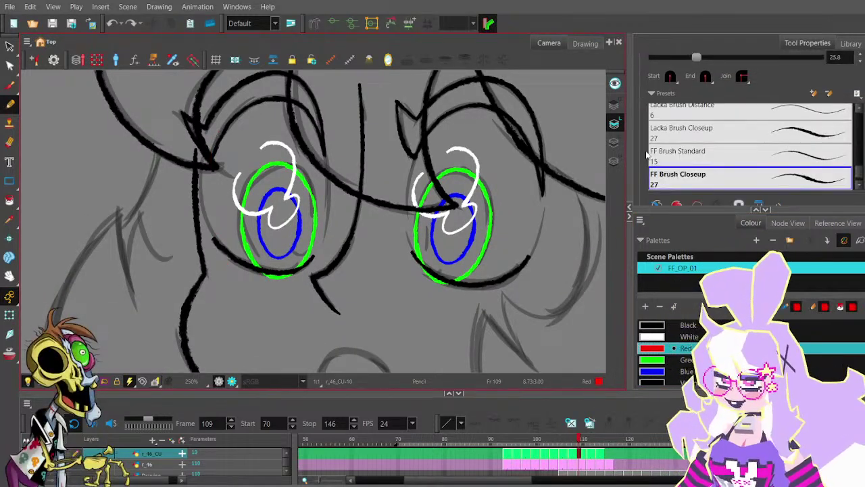
click(656, 161)
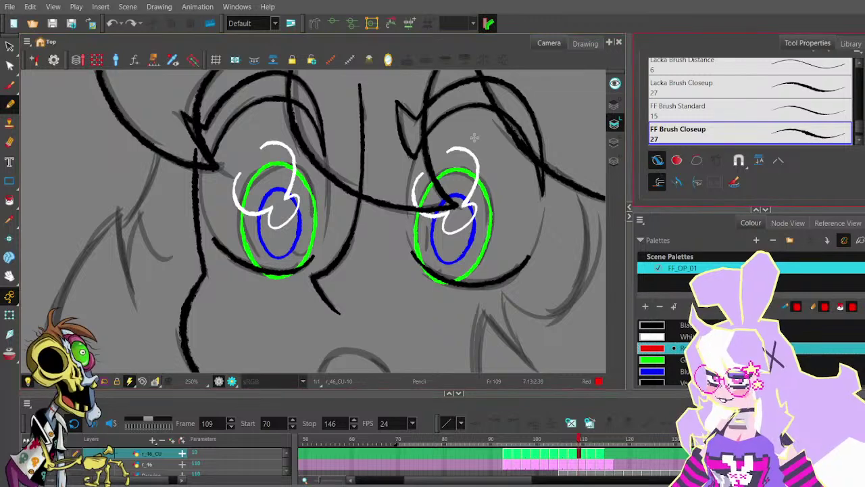
drag(214, 135, 209, 188)
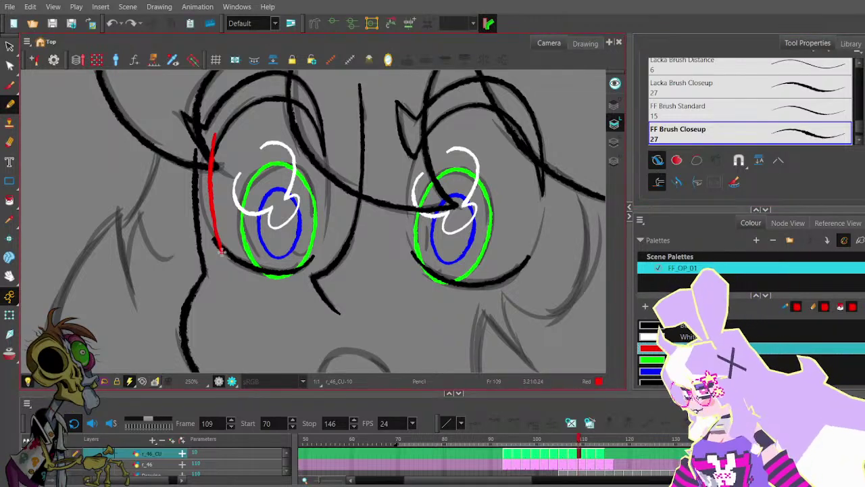
key(ctrl+z)
drag(216, 234, 210, 138)
- Bow the red left edge of the left eye's white slightly outward with the Contour Editor to follow the sketch
click(10, 63)
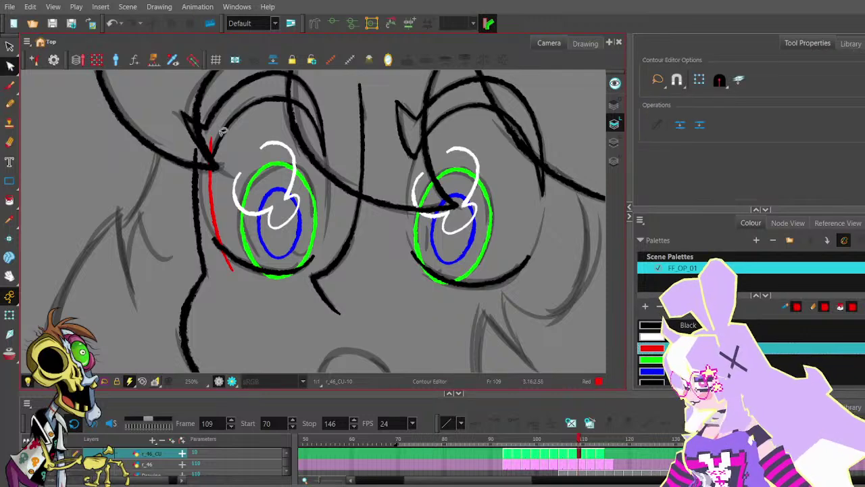
click(213, 143)
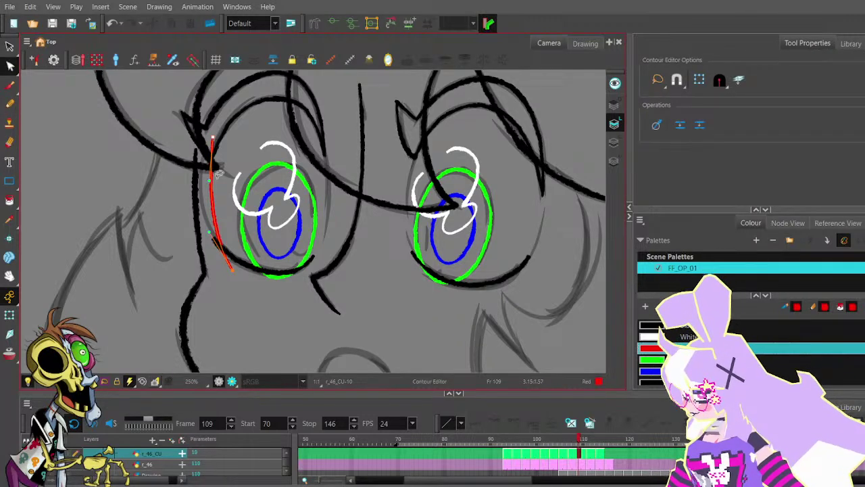
drag(210, 180, 203, 179)
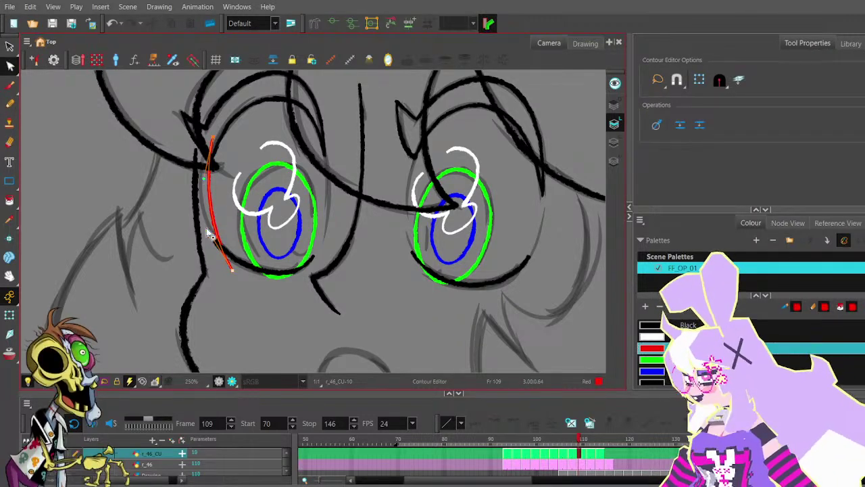
drag(214, 236, 208, 229)
click(225, 205)
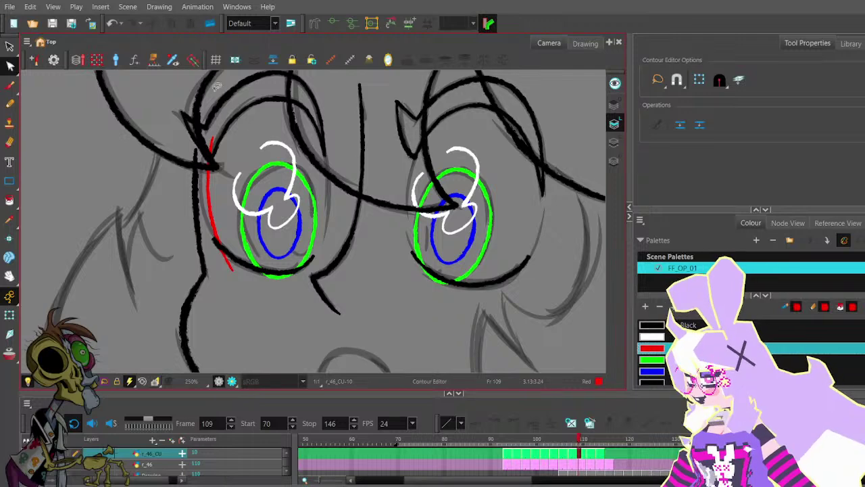
- Ink the right side of the left eye's white in Red with the Pencil, from upper lash past the lower lid
click(10, 104)
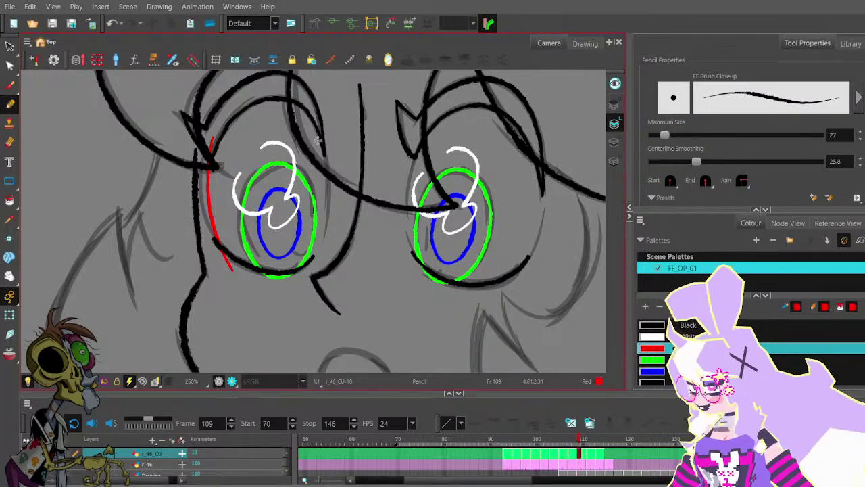
drag(312, 110, 325, 153)
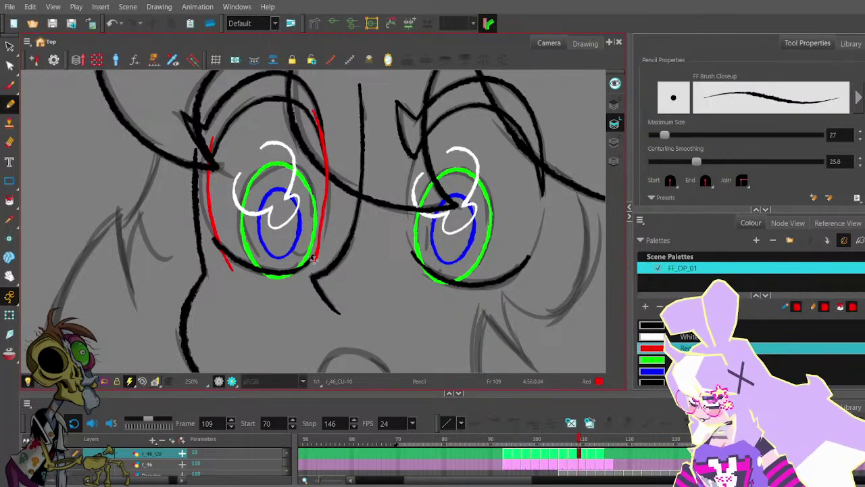
drag(315, 254, 309, 275)
- Nudge the lower end of the left eye's right red line inward and delete its two middle points
click(10, 66)
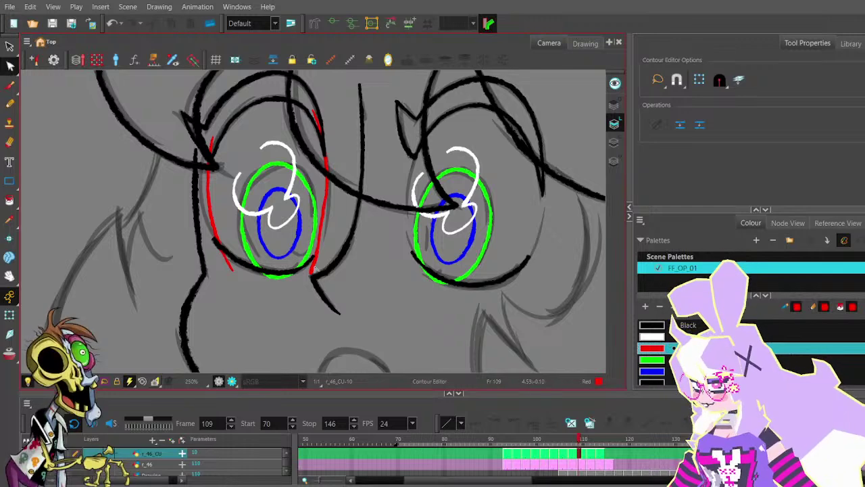
click(321, 236)
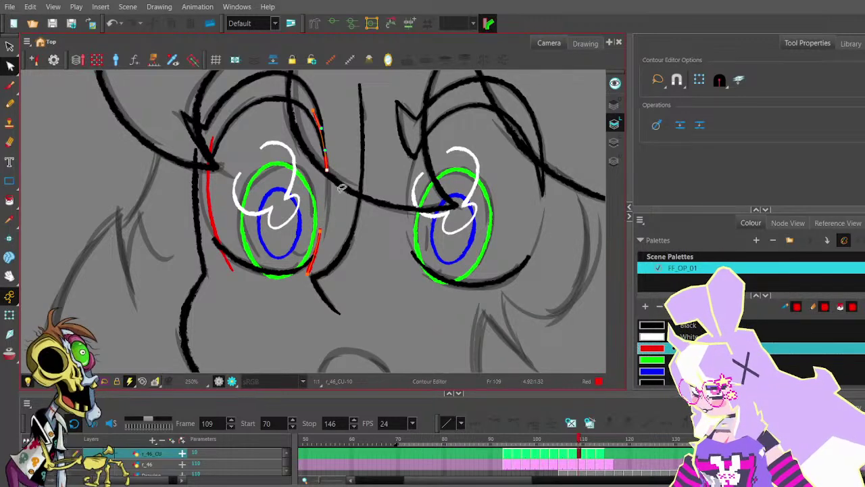
key(ctrl+z)
drag(310, 273, 307, 273)
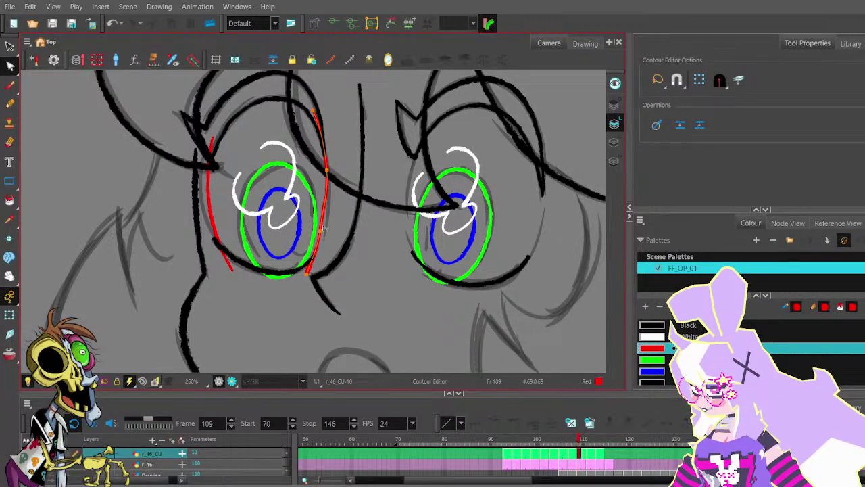
click(320, 231)
key(Delete)
click(327, 170)
key(Delete)
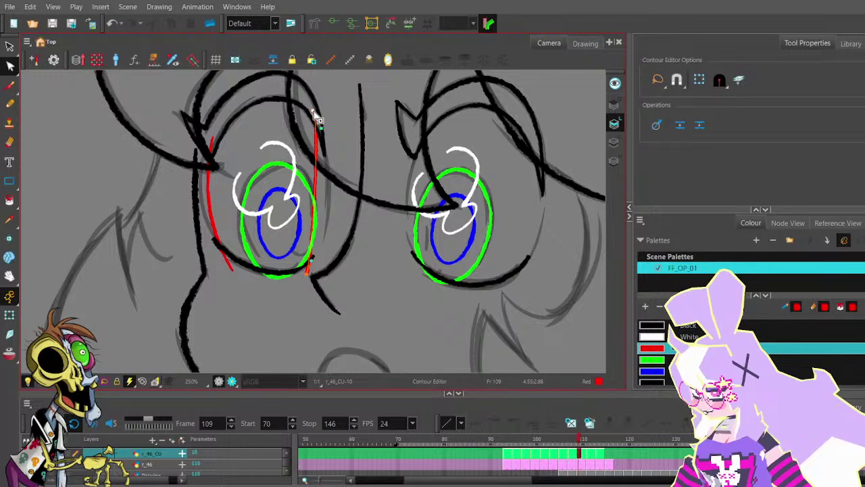
- Bend the left eye's right red line outward into a single smooth curve along the sketch and adjust its lower end
drag(313, 111, 338, 180)
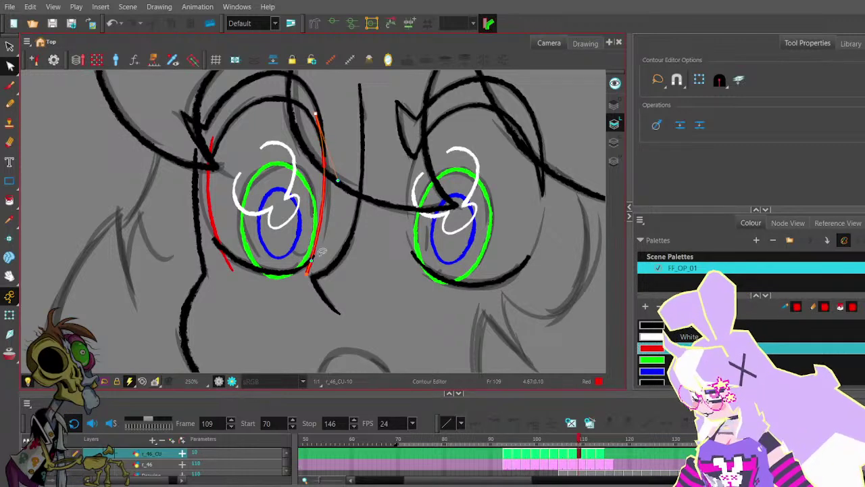
mouse_move(311, 260)
mouse_down()
mouse_move(316, 251)
mouse_move(306, 275)
mouse_up()
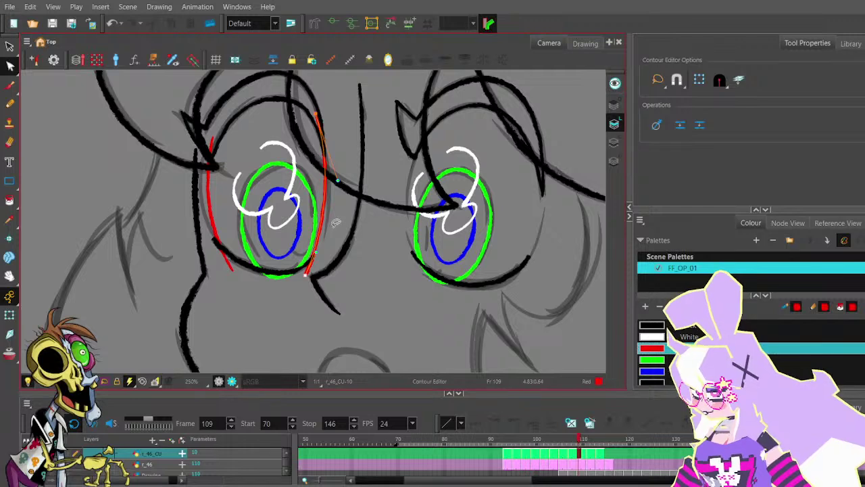
drag(338, 181, 339, 179)
click(339, 171)
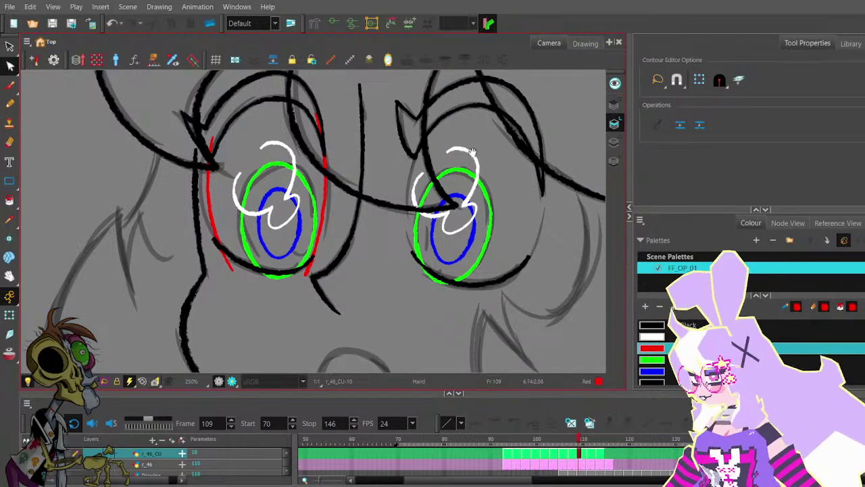
- Ink the left side of the right eye's white in Red with the Pencil, undoing the first attempt
drag(532, 153, 413, 164)
key(alt+/)
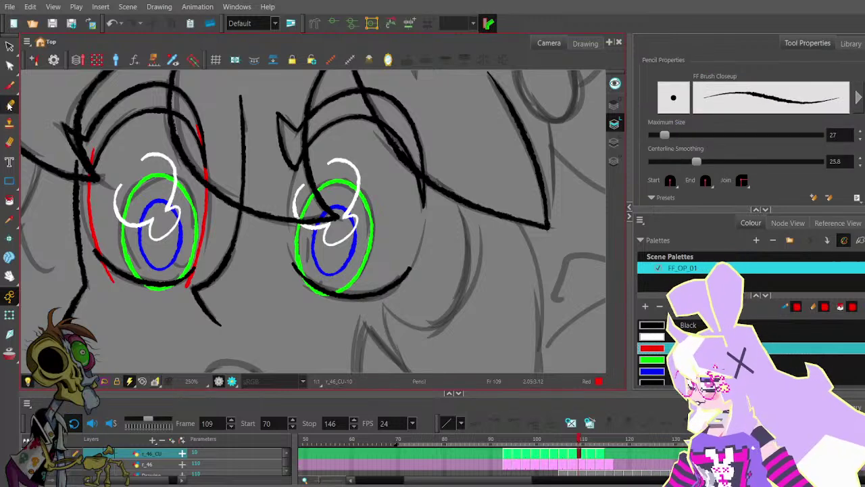
drag(289, 198, 297, 274)
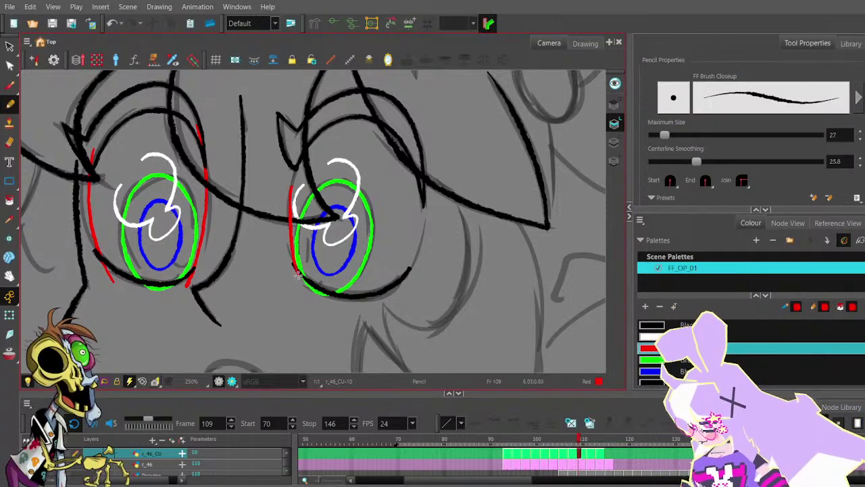
key(ctrl+z)
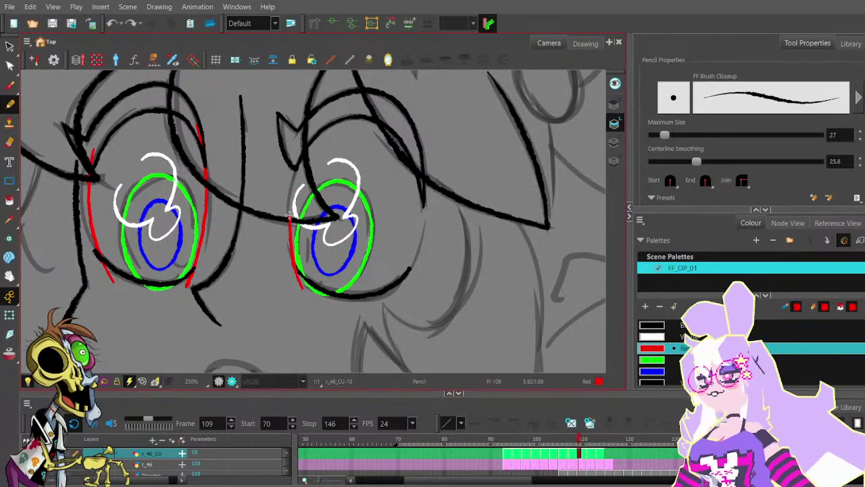
- Adjust the upper end of the right eye's left red line and bow its upper part outward with the Contour Editor
key(alt+q)
click(296, 208)
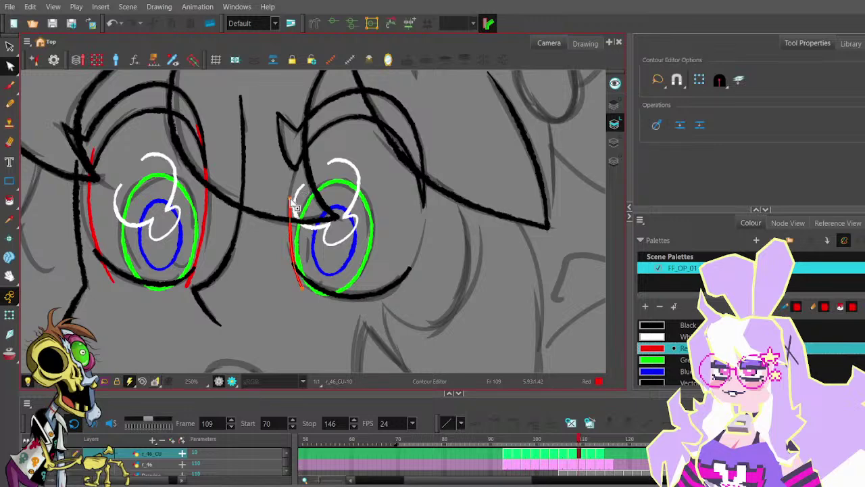
click(288, 197)
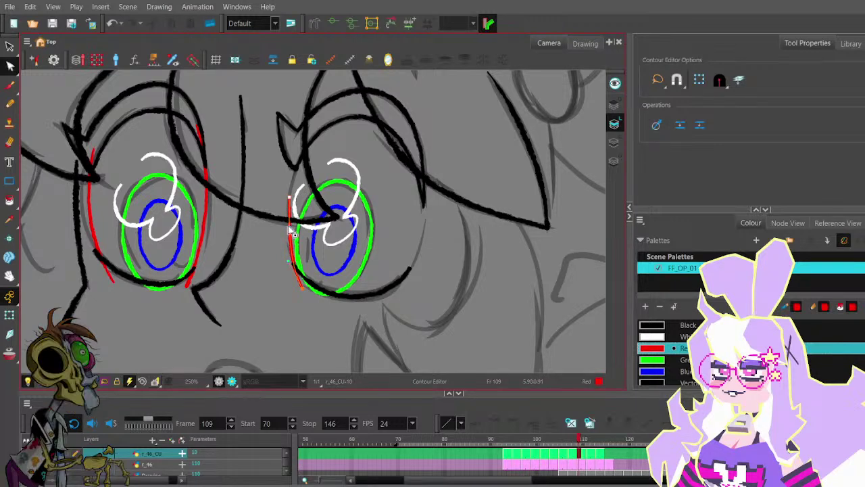
drag(290, 226, 288, 217)
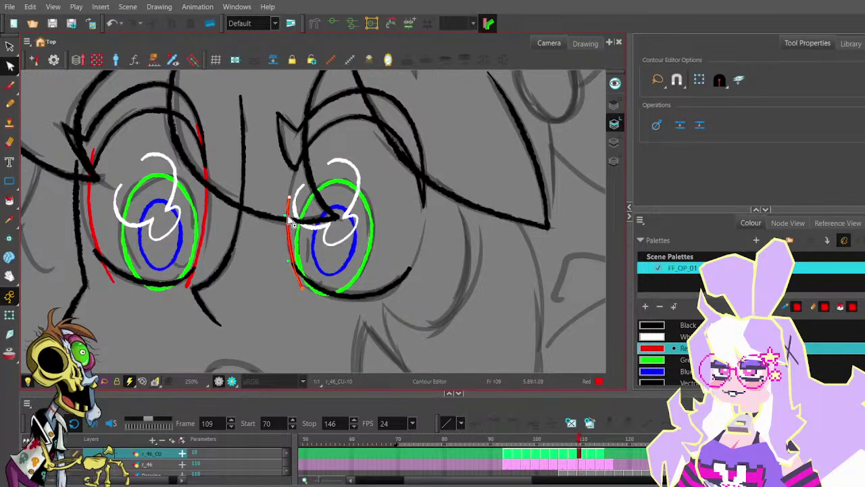
click(301, 302)
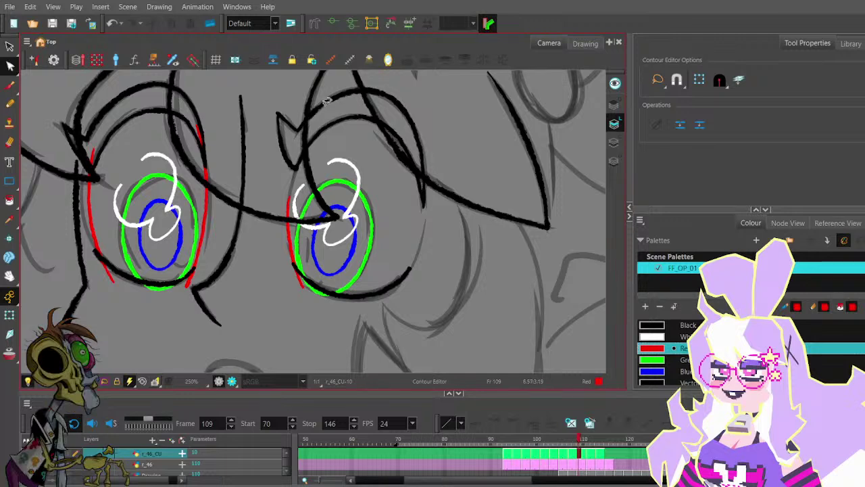
click(423, 189)
click(439, 217)
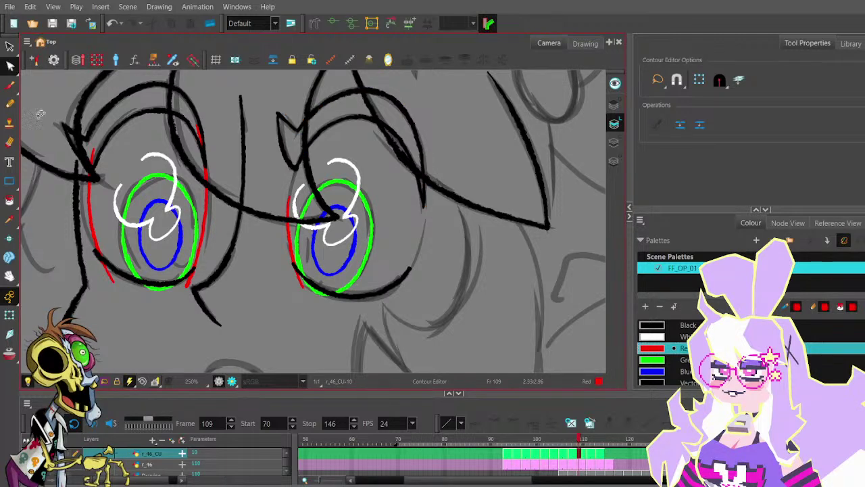
- Ink the right side of the right eye's white in Red from lower lid to upper lash and smooth it into one curve
click(9, 103)
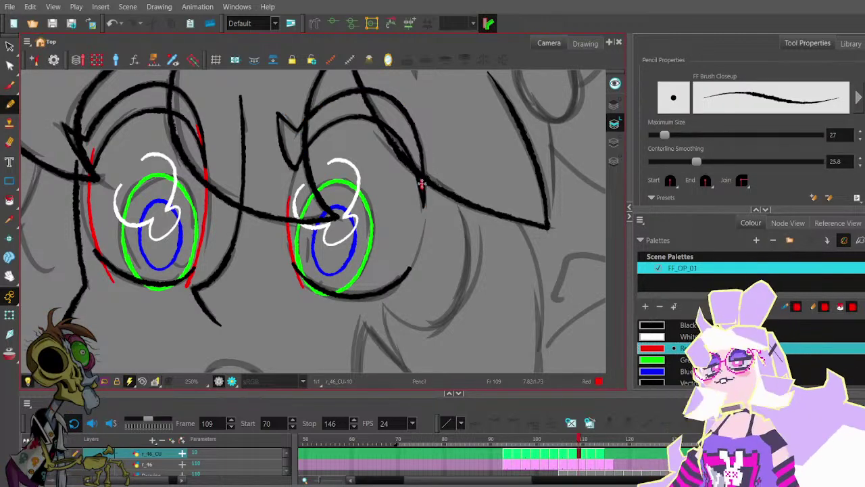
drag(402, 284, 419, 192)
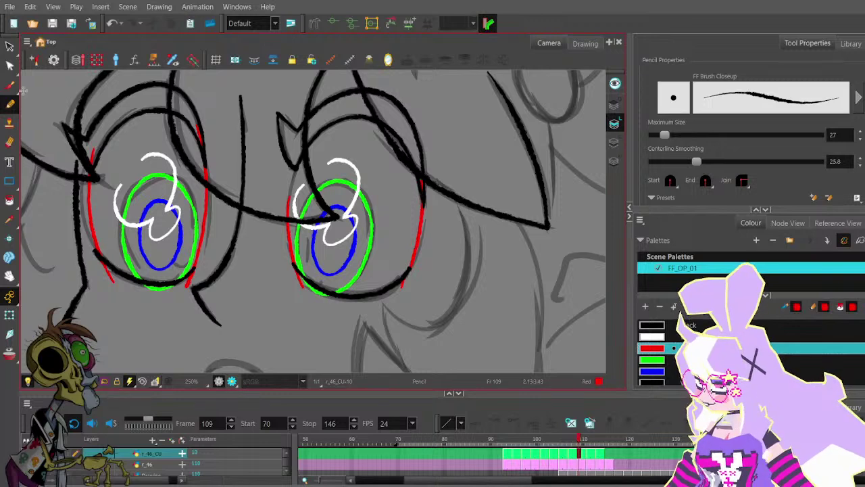
click(9, 66)
click(409, 277)
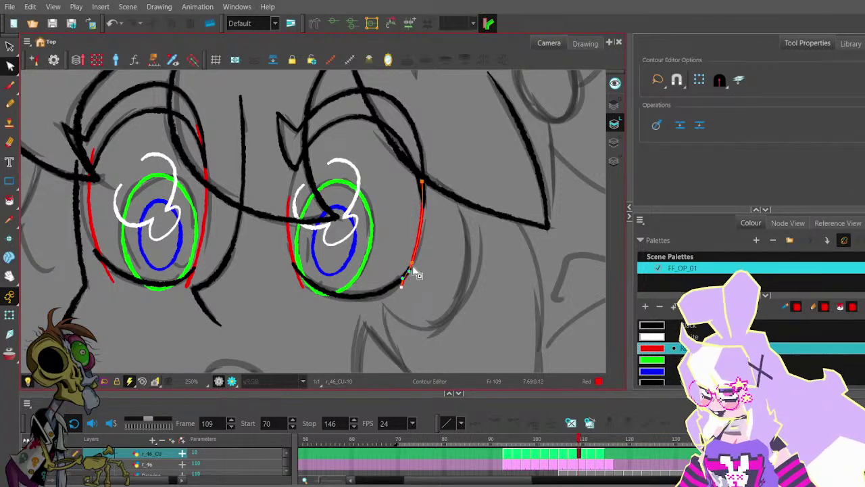
mouse_move(415, 273)
mouse_down()
mouse_move(406, 293)
mouse_move(408, 263)
mouse_move(426, 237)
mouse_up()
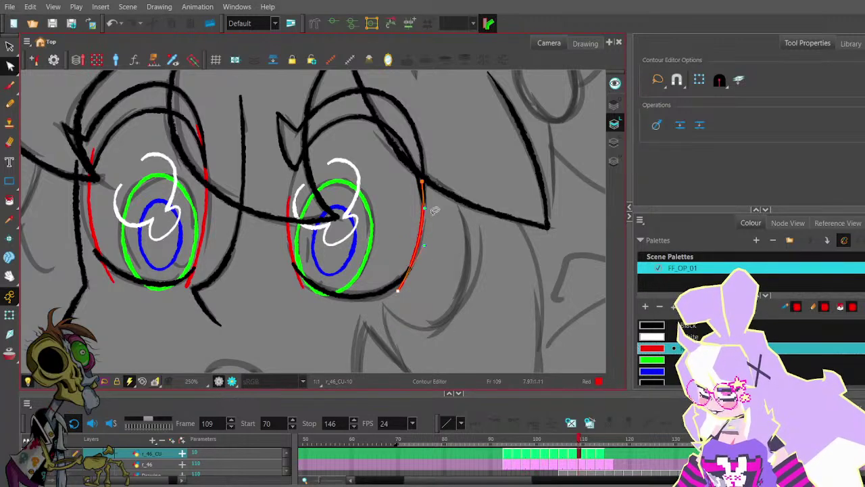
click(439, 237)
- Refine the left red edge of the right eye's white, bulging its upper part outward and moving its lower end slightly down
scroll(439, 241, down, 1)
key(space)
mouse_move(428, 257)
mouse_down()
mouse_move(471, 201)
mouse_move(484, 208)
mouse_move(473, 213)
mouse_up()
scroll(479, 210, down, 1)
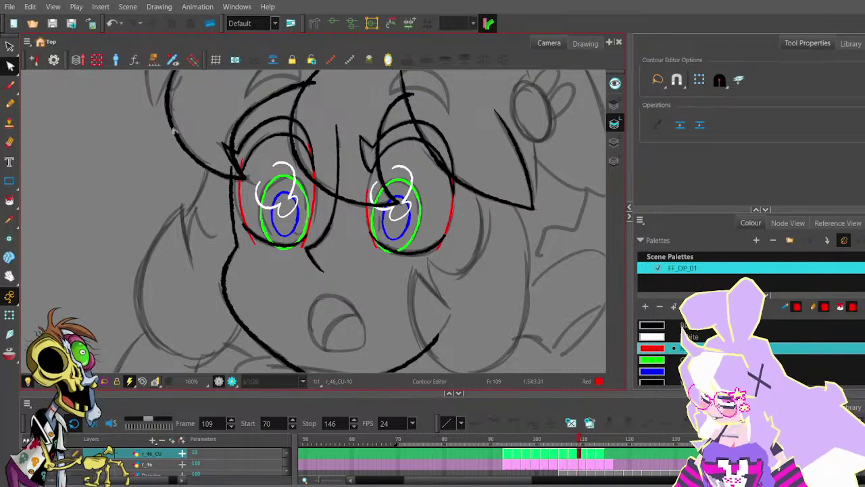
scroll(374, 197, up, 2)
click(365, 191)
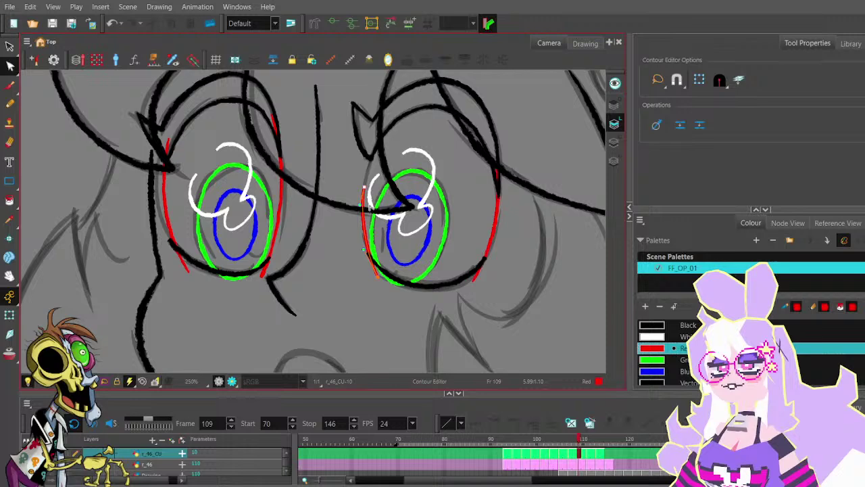
click(359, 215)
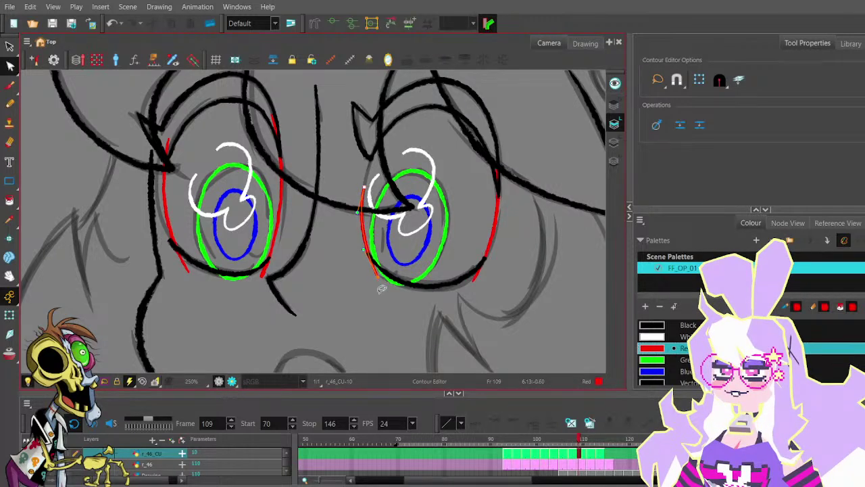
click(381, 285)
drag(378, 275, 380, 280)
click(377, 289)
scroll(387, 216, down, 1)
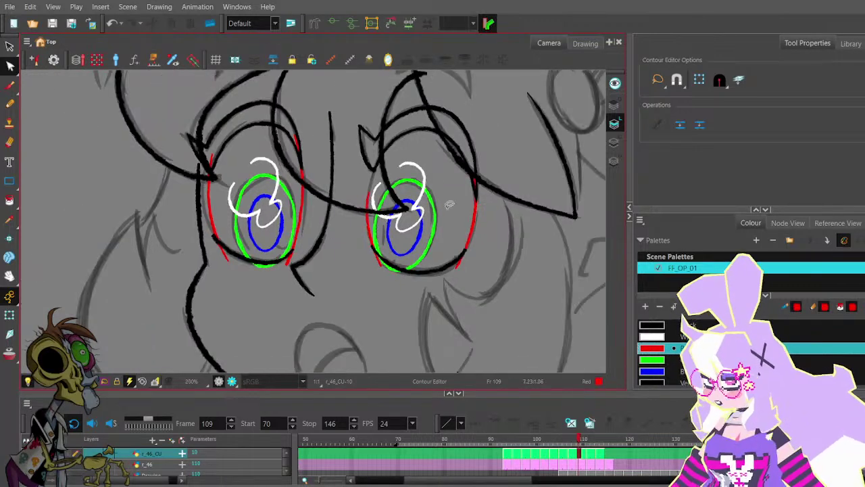
- Ink the right eyebrow's crescent in Black with the Pencil over the sketch, undoing the unwanted strokes
drag(500, 208, 477, 233)
scroll(477, 232, down, 2)
drag(516, 254, 467, 222)
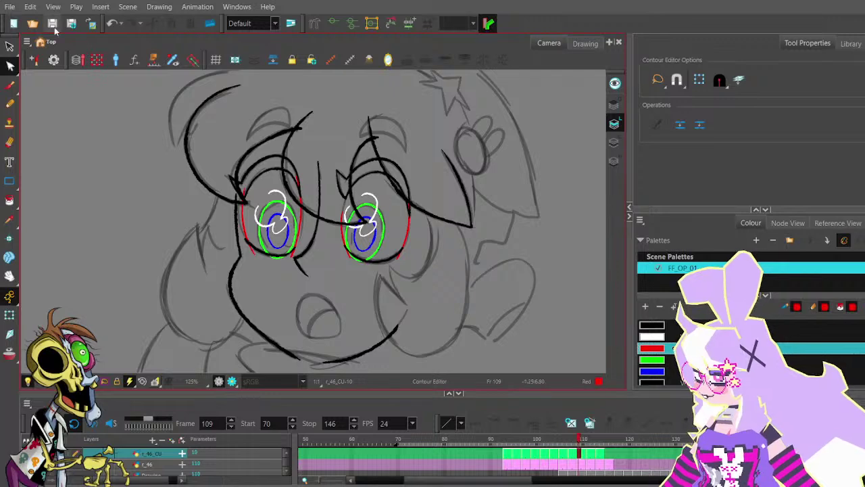
click(9, 103)
drag(320, 120, 285, 142)
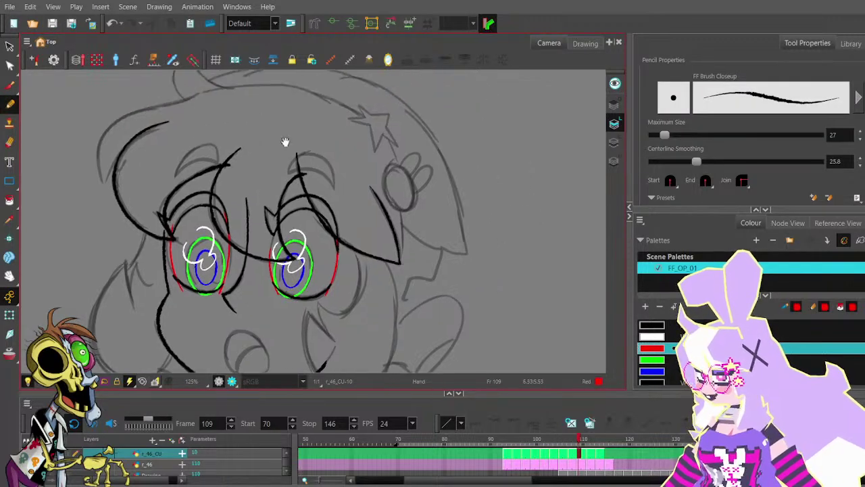
scroll(321, 165, up, 3)
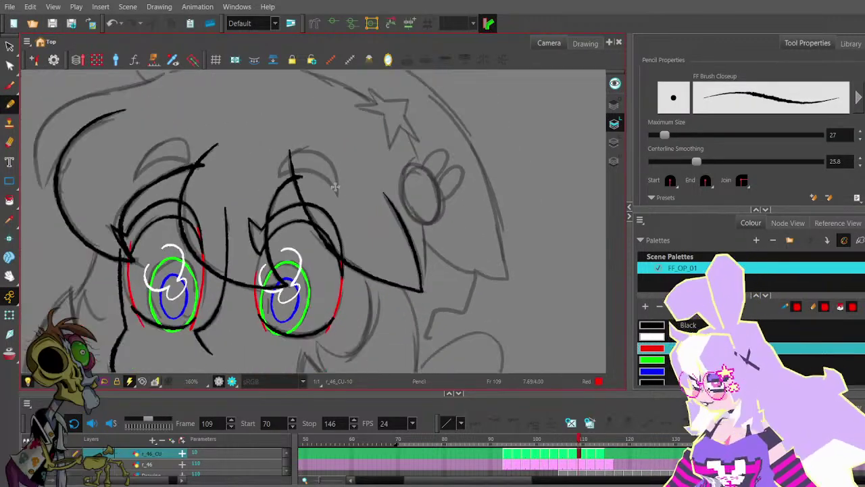
key(ctrl+z)
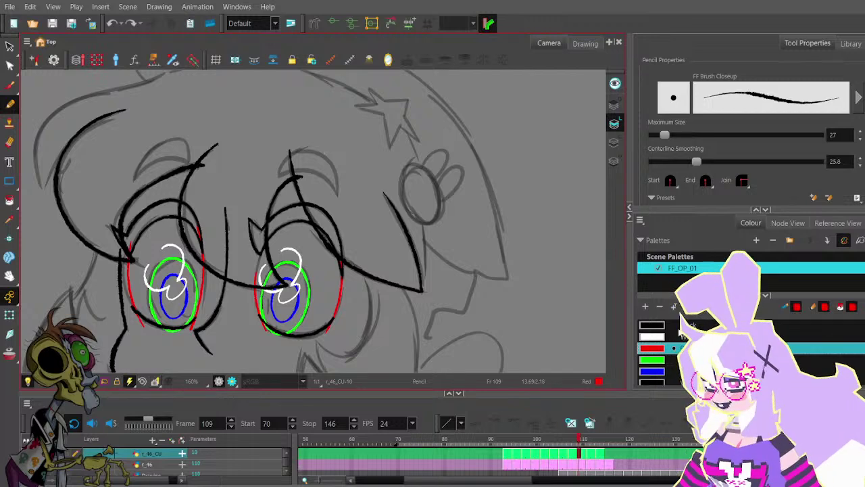
click(682, 325)
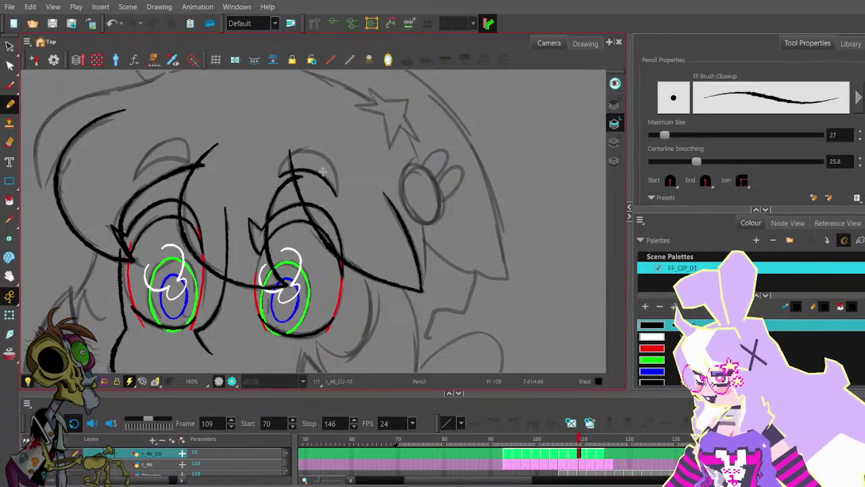
key(ctrl+z)
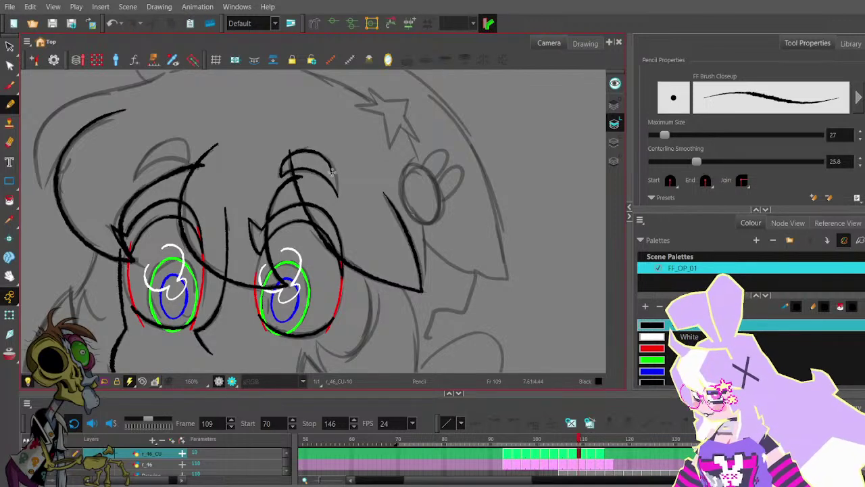
- Refine the right brow with the Contour Editor, deleting a surplus point and adjusting its upper curve and inner tip to the sketch
click(10, 65)
scroll(329, 165, up, 1)
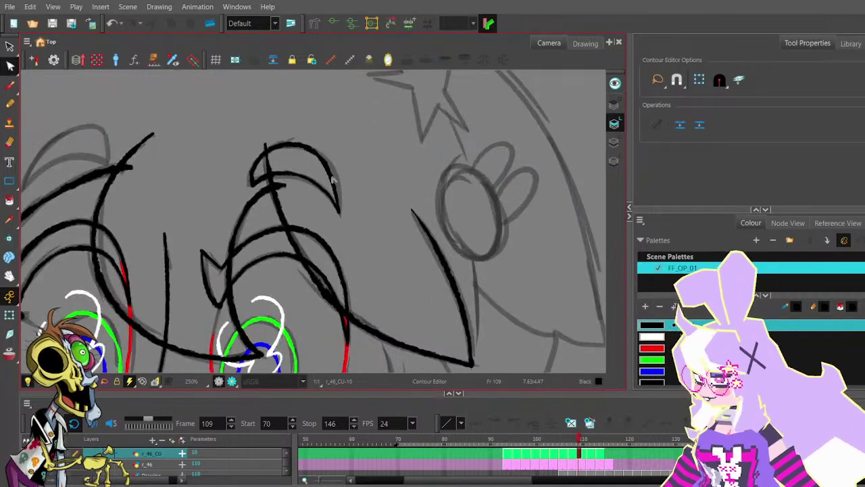
click(334, 186)
scroll(339, 204, up, 1)
mouse_move(339, 212)
mouse_down()
mouse_move(347, 207)
mouse_move(340, 213)
mouse_up()
key(Delete)
drag(327, 142, 343, 142)
drag(296, 127, 299, 129)
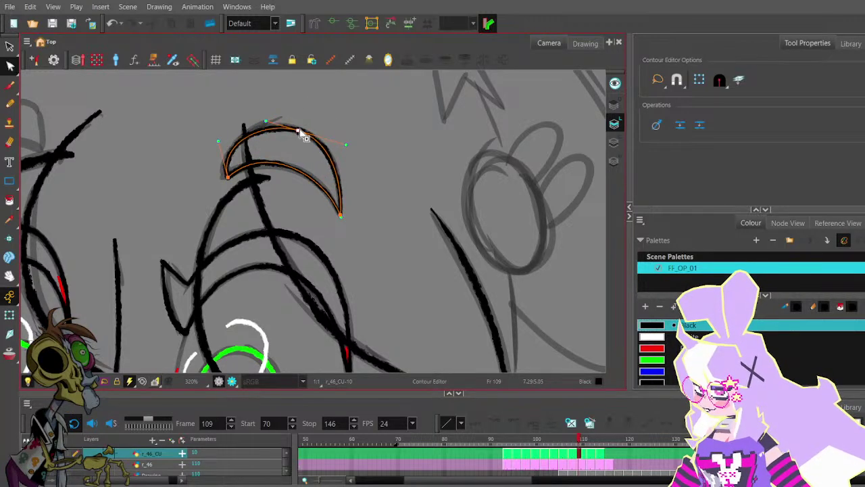
drag(228, 177, 225, 177)
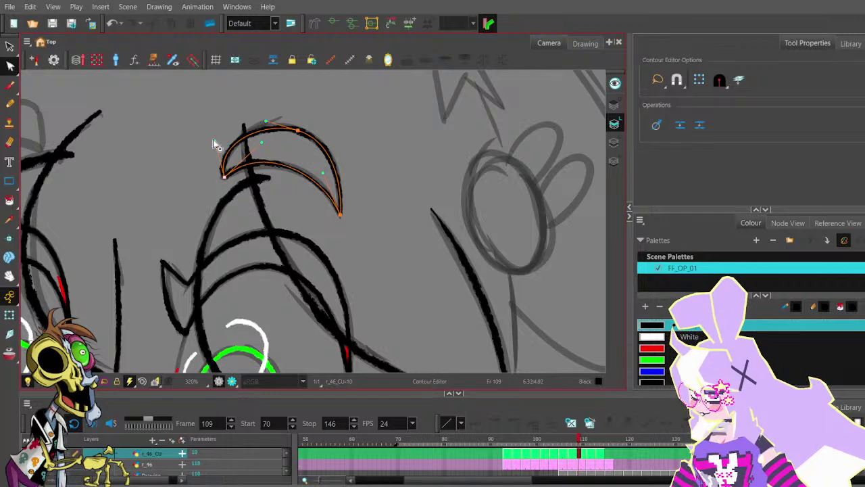
drag(265, 146, 298, 153)
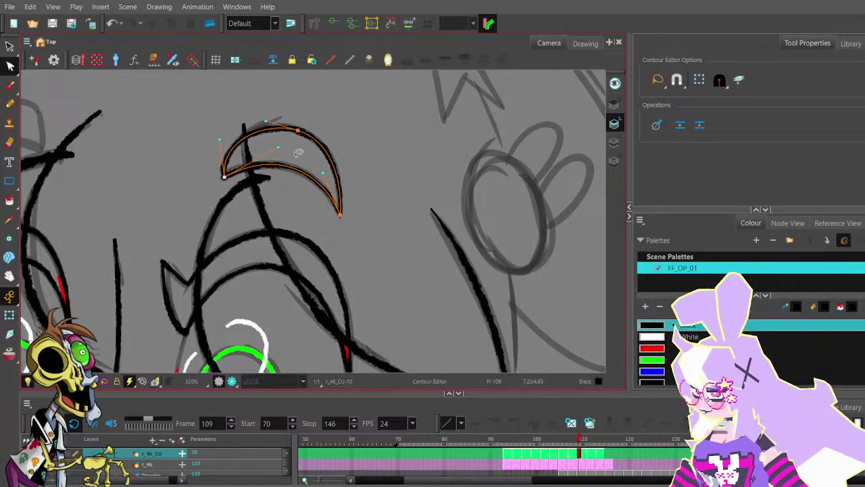
scroll(351, 113, down, 5)
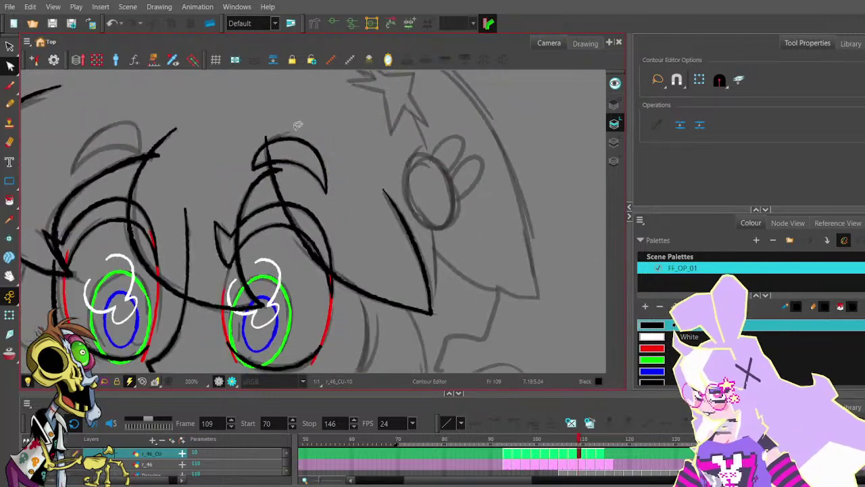
- Duplicate the right brow, flip the copy horizontally and place it over the left brow sketch
click(10, 47)
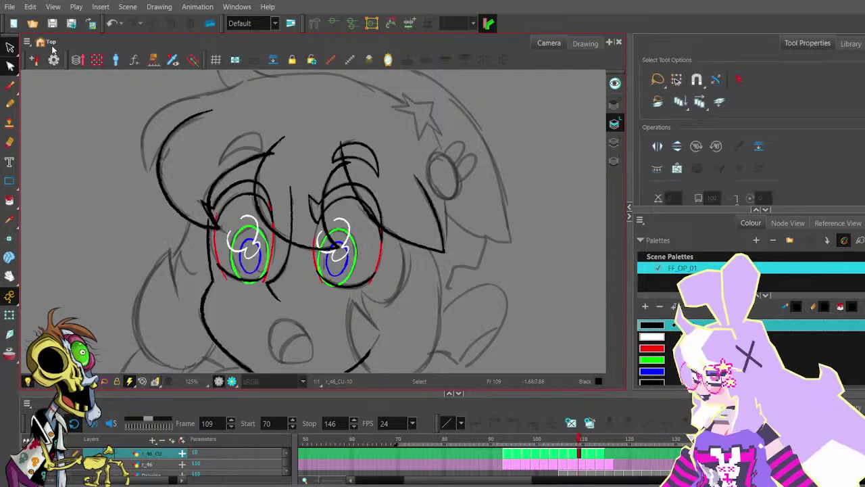
click(356, 144)
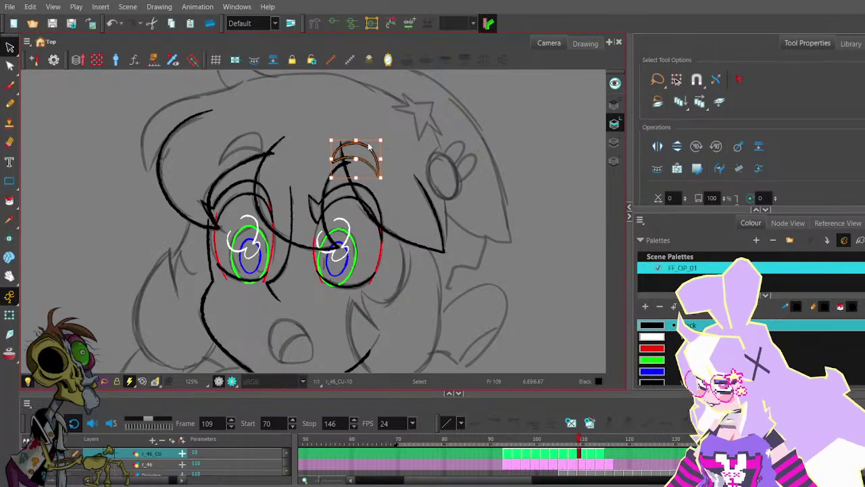
click(338, 101)
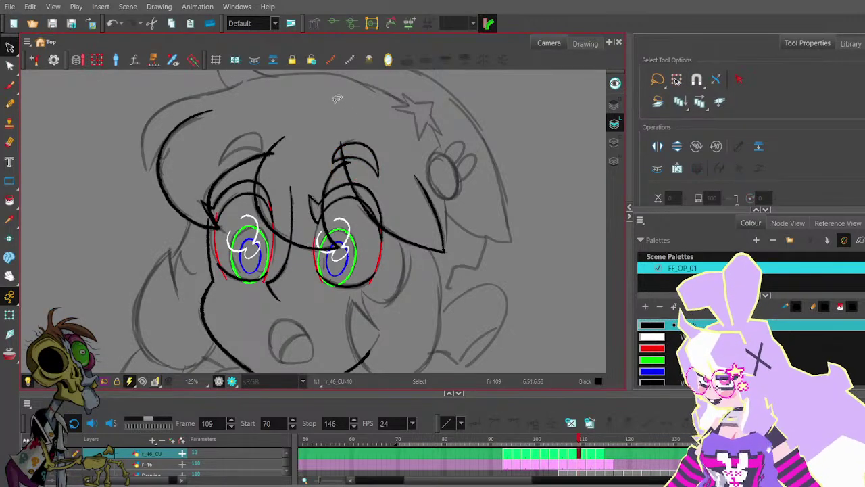
click(373, 165)
scroll(372, 154, up, 1)
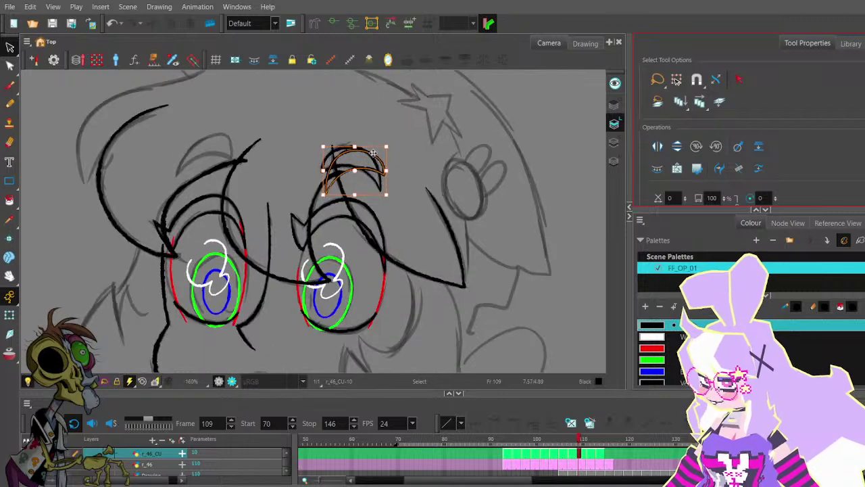
mouse_move(373, 154)
mouse_down()
mouse_move(290, 131)
mouse_move(222, 135)
mouse_move(225, 123)
mouse_move(298, 133)
mouse_up()
- Reshape the copied left brow with the Contour Editor, shifting its peak inward and fitting both tips and the upper arc to the sketch
click(9, 66)
scroll(290, 143, up, 3)
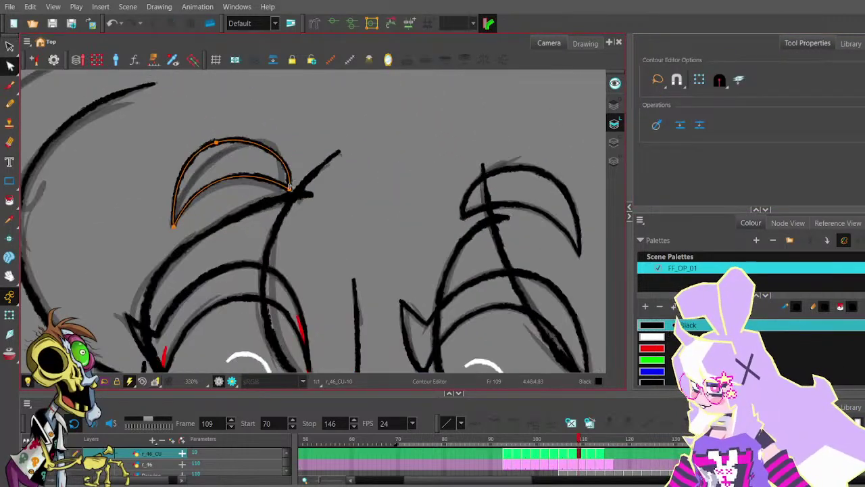
drag(289, 188, 281, 190)
mouse_move(228, 165)
mouse_down()
mouse_move(247, 180)
mouse_move(240, 164)
mouse_up()
click(280, 191)
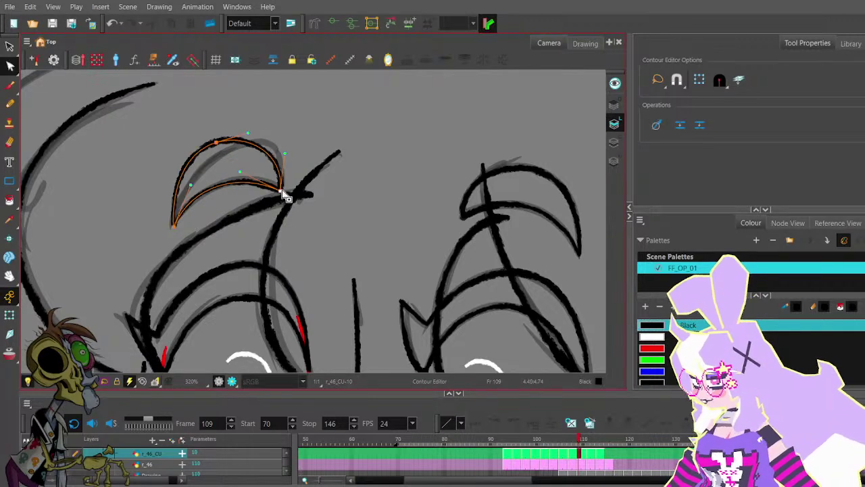
drag(280, 191, 281, 189)
drag(216, 141, 237, 154)
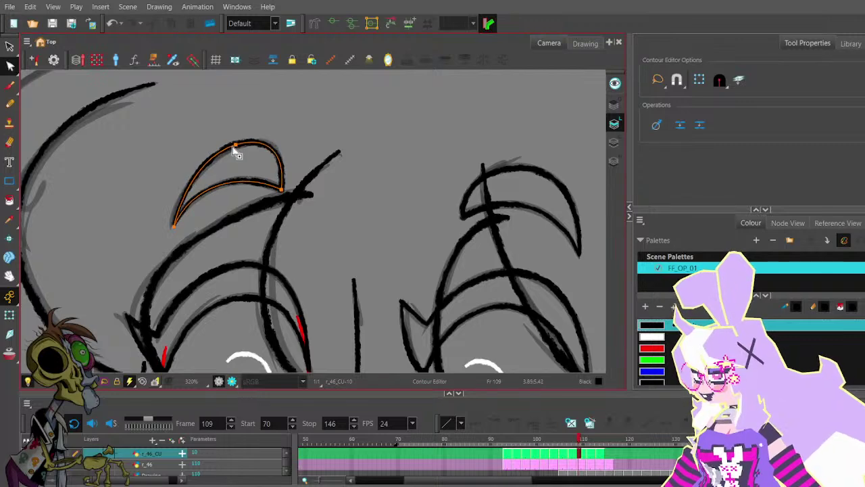
drag(175, 228, 173, 229)
drag(188, 181, 201, 183)
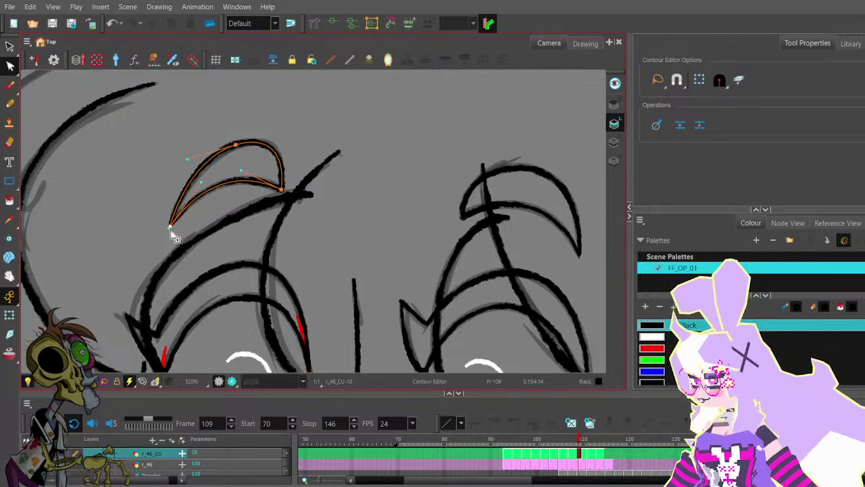
click(190, 219)
click(280, 185)
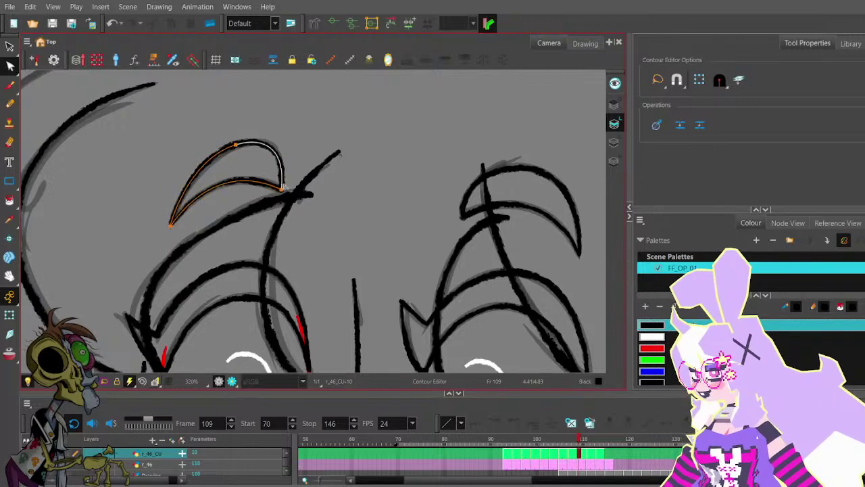
drag(285, 152, 286, 148)
scroll(292, 129, down, 3)
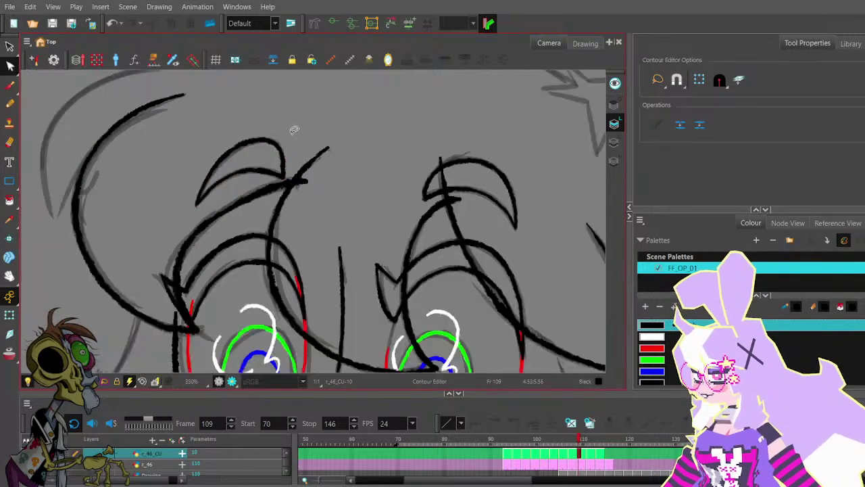
- Fine-tune the curvature of the left brow's lower edge near its outer tip
scroll(273, 133, up, 3)
click(256, 143)
drag(208, 157, 210, 163)
click(232, 122)
scroll(237, 120, down, 2)
scroll(369, 157, down, 2)
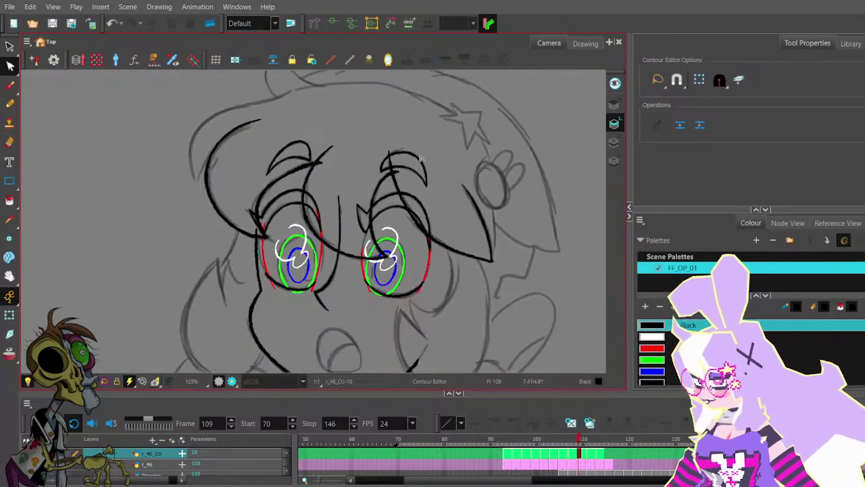
- Reactivate the Pencil and save the scene with both brows inked
key(space)
drag(430, 183, 337, 150)
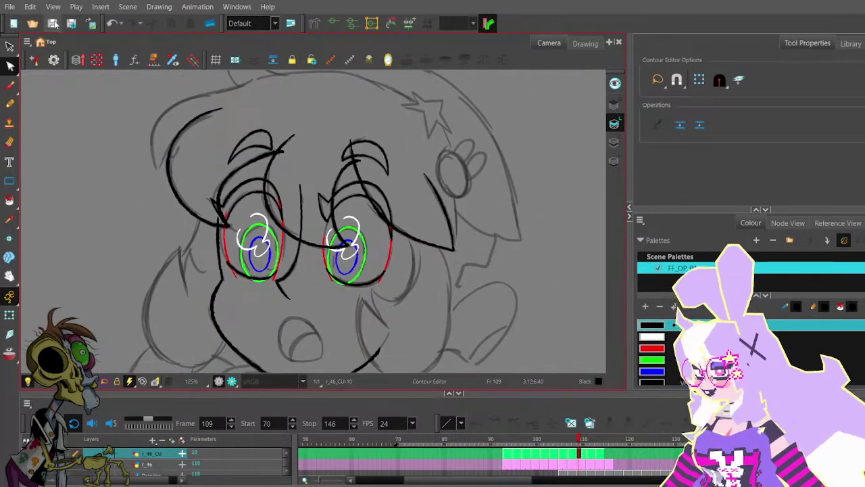
drag(440, 247, 399, 164)
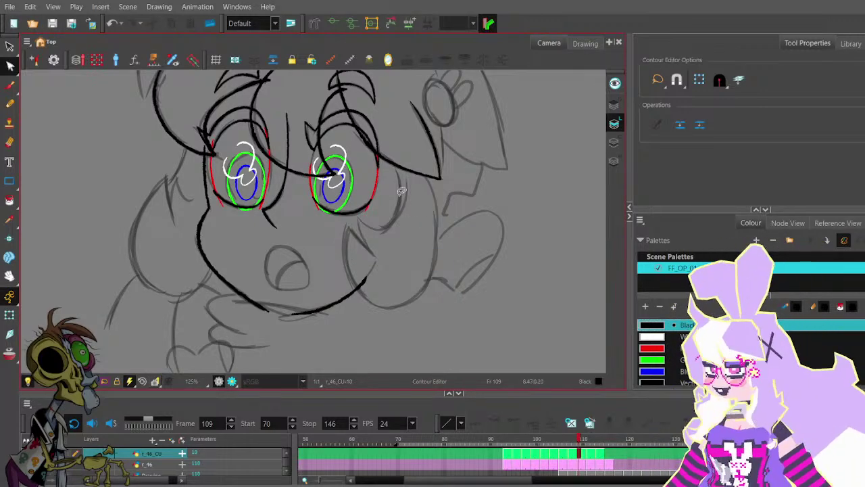
mouse_move(402, 193)
mouse_down()
mouse_move(419, 232)
mouse_move(403, 213)
mouse_up()
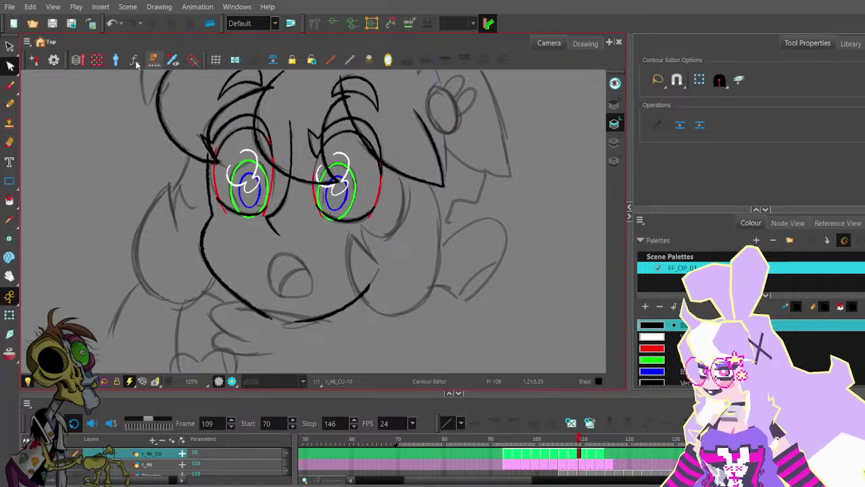
click(9, 104)
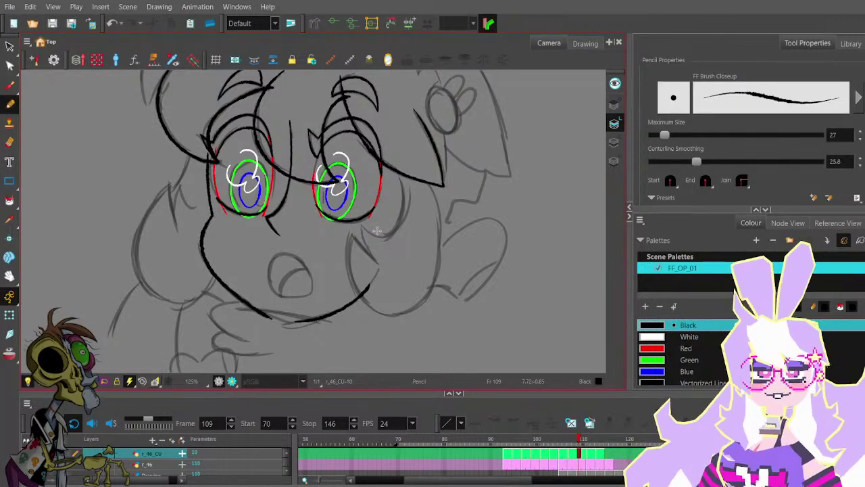
mouse_move(369, 180)
mouse_down()
mouse_move(383, 226)
mouse_move(380, 257)
mouse_move(386, 207)
mouse_move(383, 252)
mouse_move(386, 218)
mouse_up()
click(52, 24)
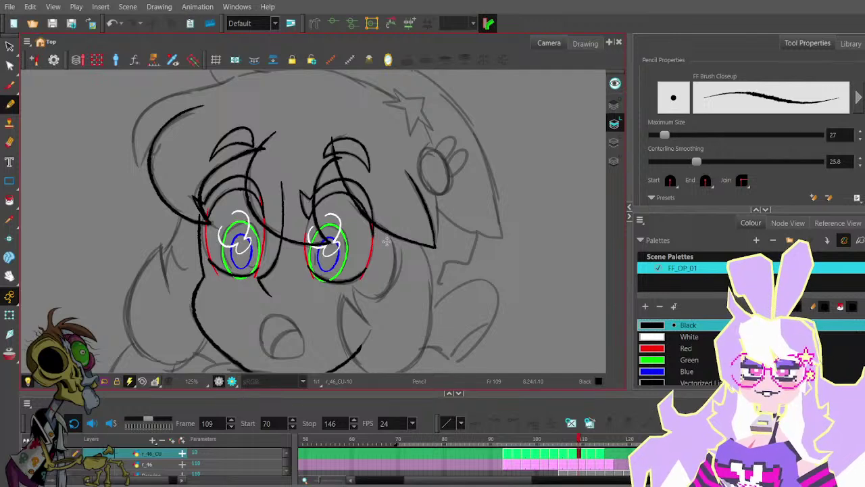
drag(389, 236, 392, 195)
key(ctrl+z)
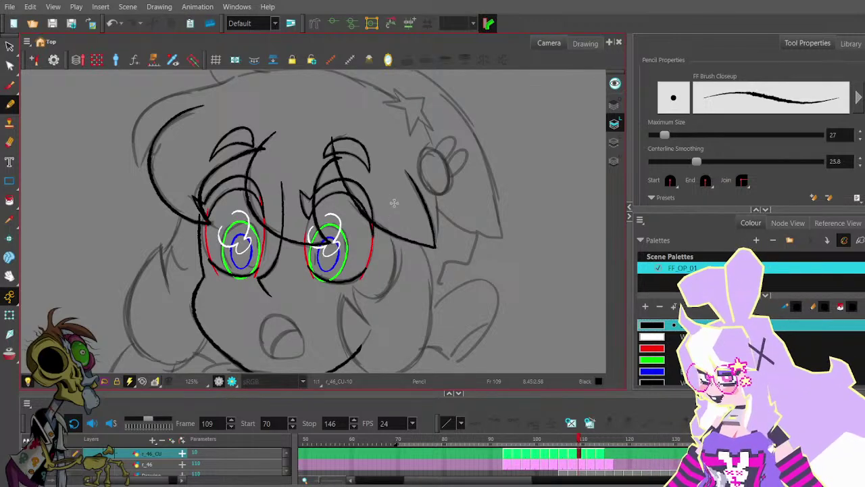
drag(428, 225, 431, 190)
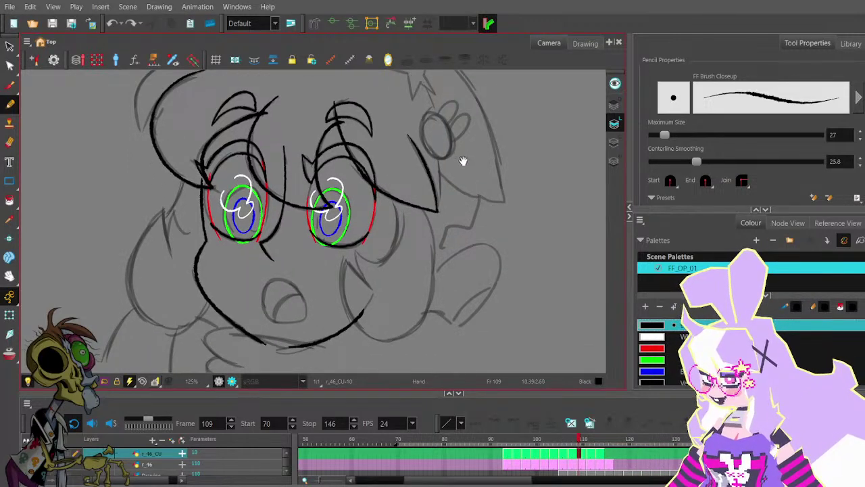
drag(463, 161, 460, 189)
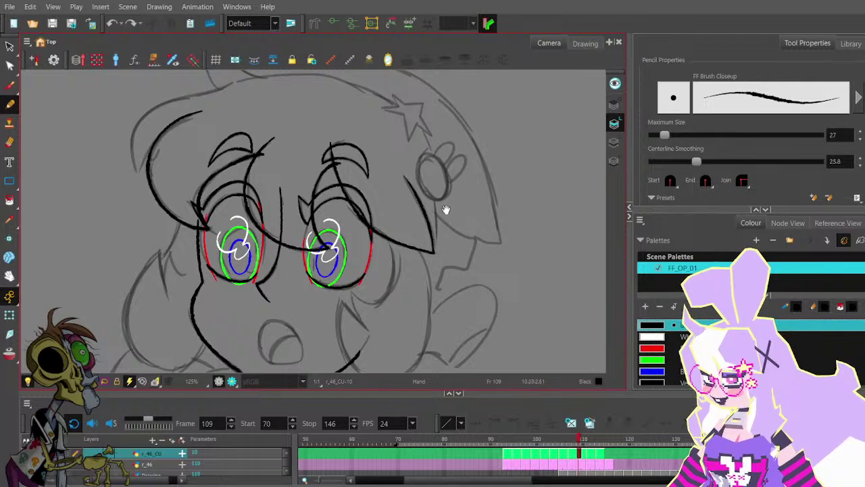
drag(425, 252, 440, 221)
drag(383, 262, 419, 246)
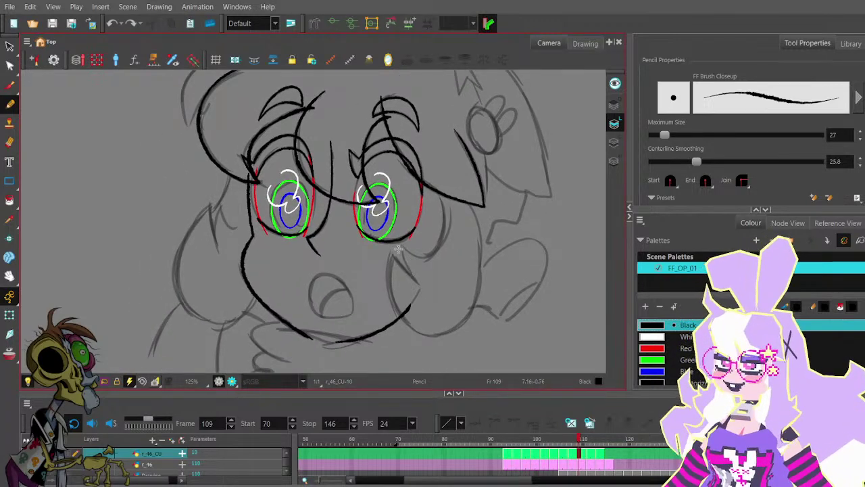
- Save the scene and go to the r_46_CU drawing at frame 111 with the Select tool active
click(53, 25)
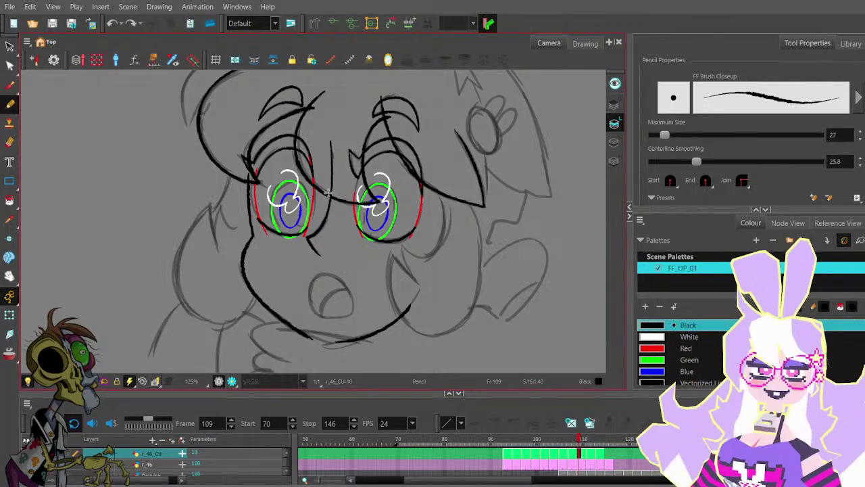
mouse_move(321, 189)
mouse_down()
mouse_move(379, 184)
mouse_move(415, 199)
mouse_up()
drag(520, 189, 460, 141)
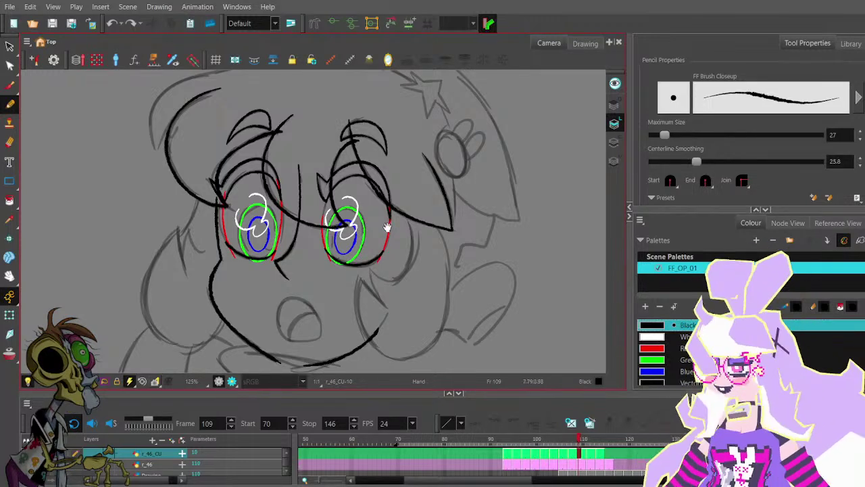
drag(403, 221, 430, 185)
mouse_move(469, 147)
mouse_down()
mouse_move(452, 187)
mouse_move(435, 197)
mouse_move(449, 193)
mouse_up()
click(10, 46)
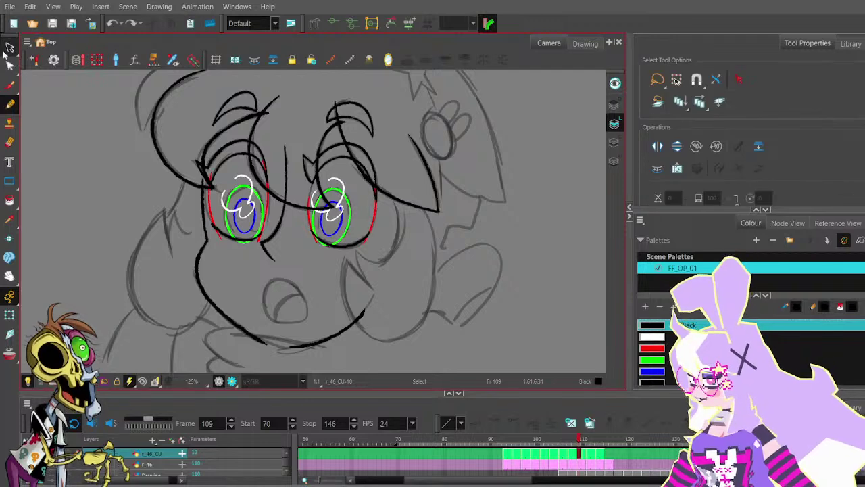
key(period)
key(period)
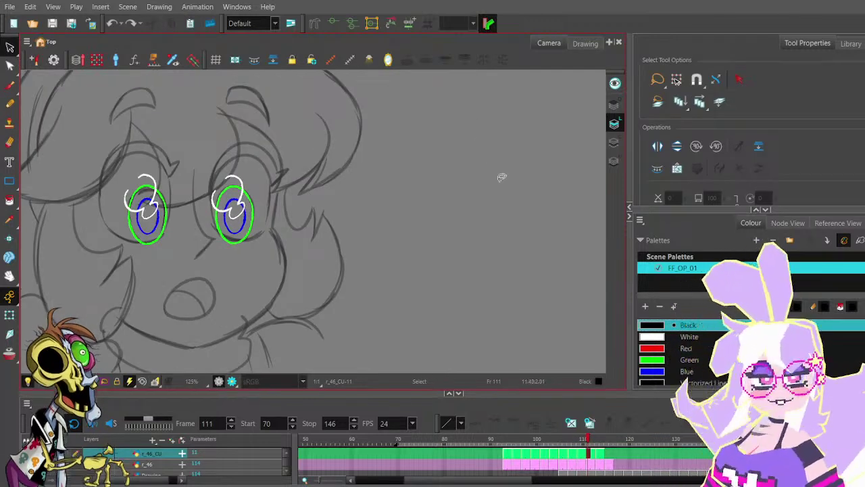
- Try copying both complete eyes, irises included, and both brows from frame 110 into the r_46_CU drawing at frame 111
key(comma)
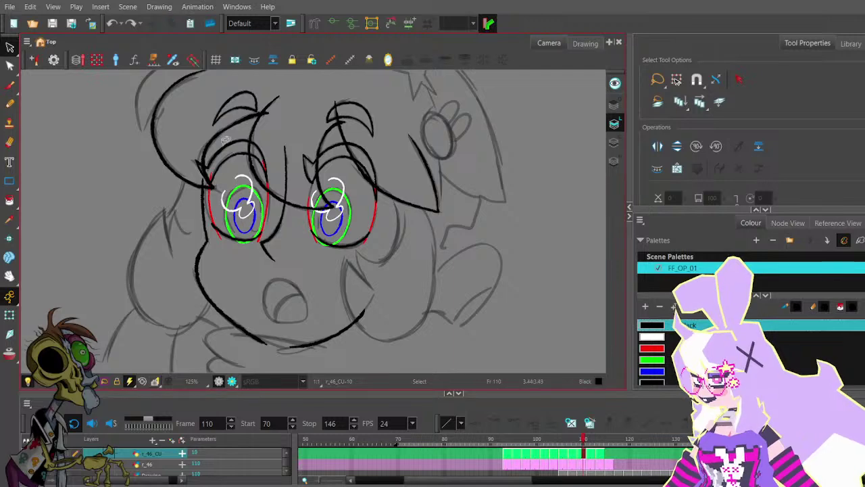
mouse_move(212, 164)
mouse_down()
mouse_move(220, 233)
mouse_move(267, 220)
mouse_move(235, 131)
mouse_up()
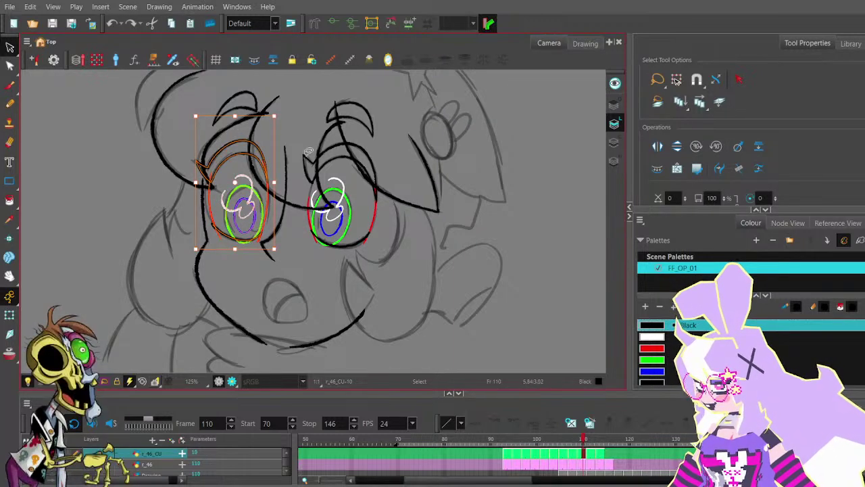
mouse_move(308, 143)
mouse_down()
mouse_move(305, 168)
mouse_move(319, 198)
mouse_move(308, 137)
mouse_up()
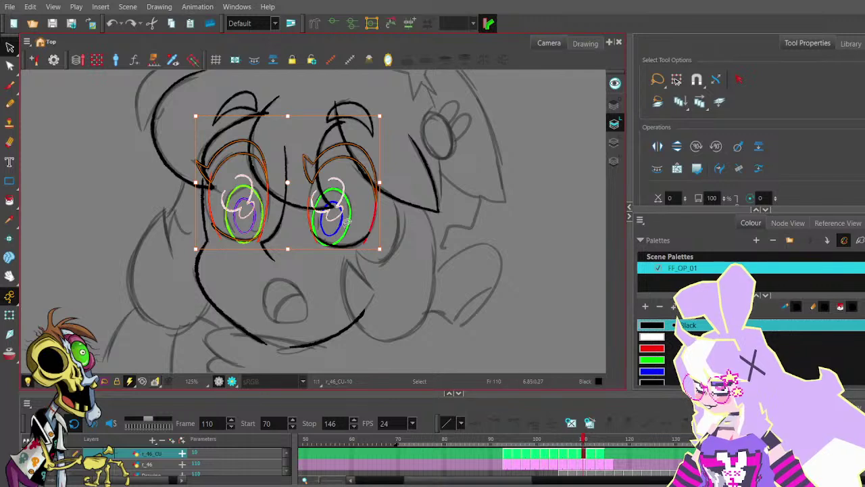
mouse_move(366, 202)
mouse_down()
mouse_move(328, 241)
mouse_move(364, 213)
mouse_move(398, 130)
mouse_move(364, 184)
mouse_move(384, 209)
mouse_up()
mouse_move(248, 90)
mouse_down()
mouse_move(240, 100)
mouse_move(248, 90)
mouse_up()
drag(366, 104, 368, 117)
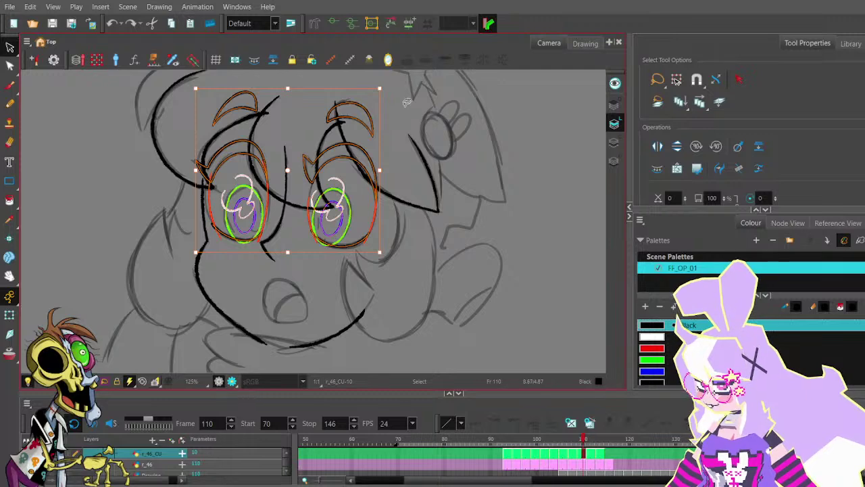
key(period)
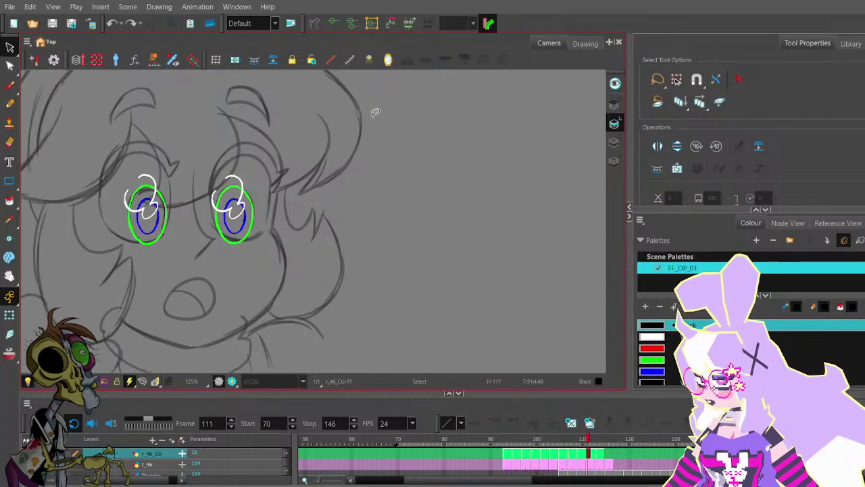
key(ctrl+v)
drag(340, 170, 390, 167)
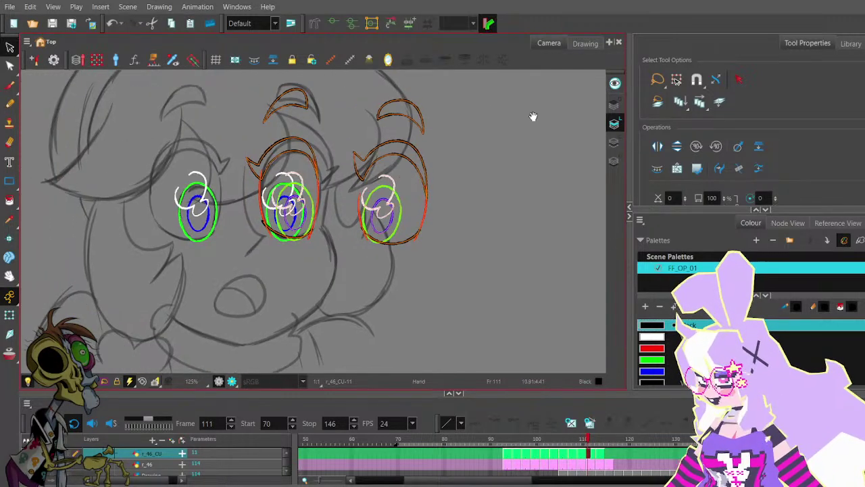
click(513, 226)
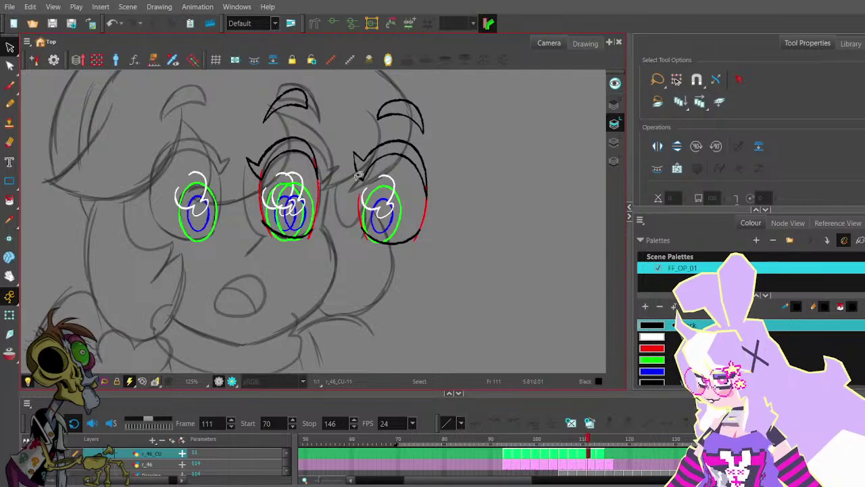
- On frame 110, select both brows and both eyes' lashes, lower lids and side lines, leaving out the irises and highlights
key(period)
key(comma)
key(comma)
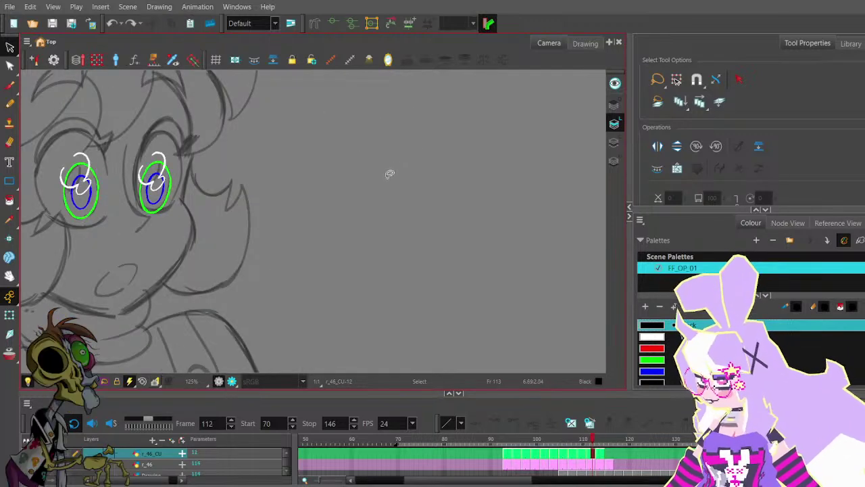
click(269, 120)
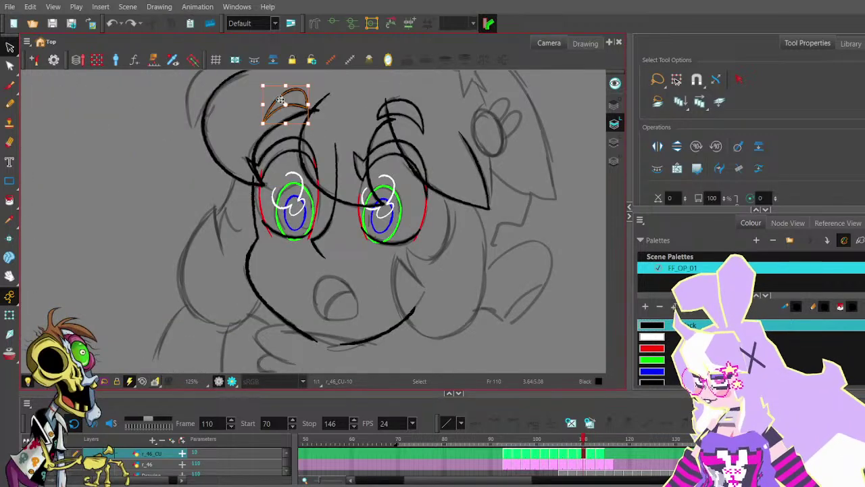
shift+click(277, 157)
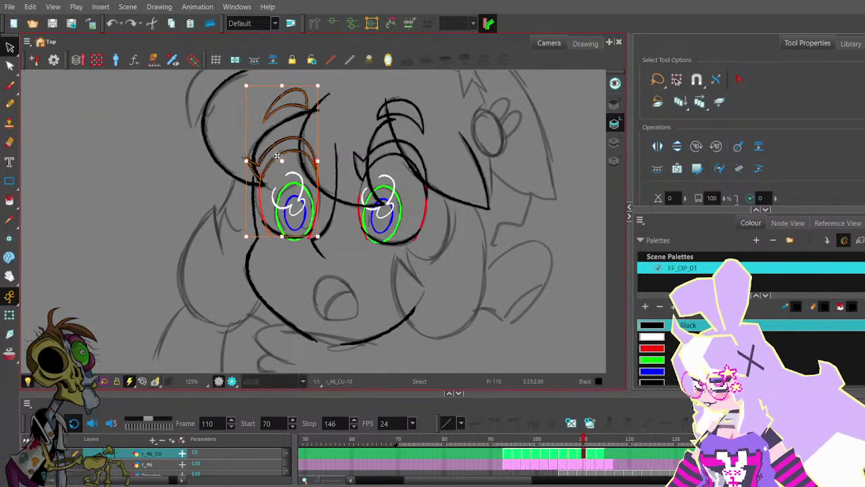
shift+click(278, 234)
shift+click(326, 206)
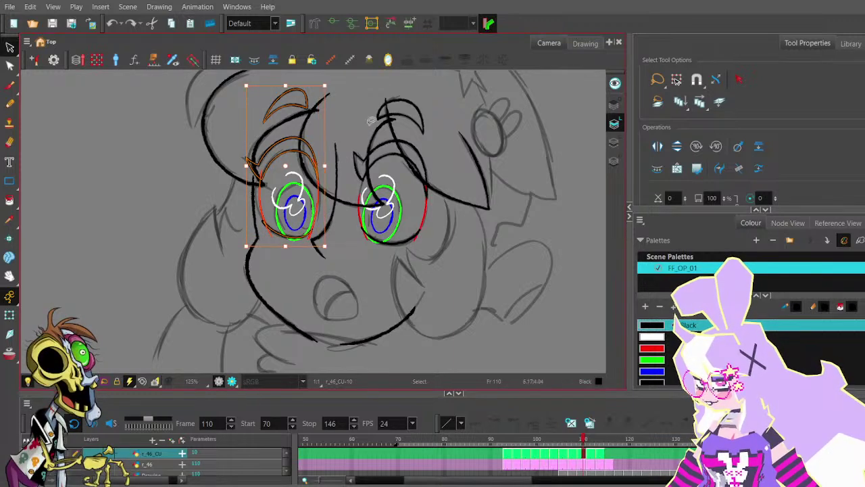
shift+click(363, 141)
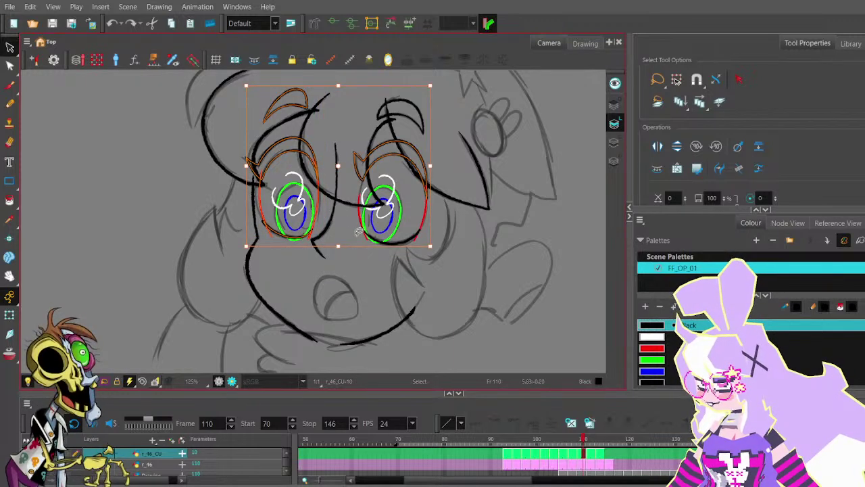
shift+click(412, 227)
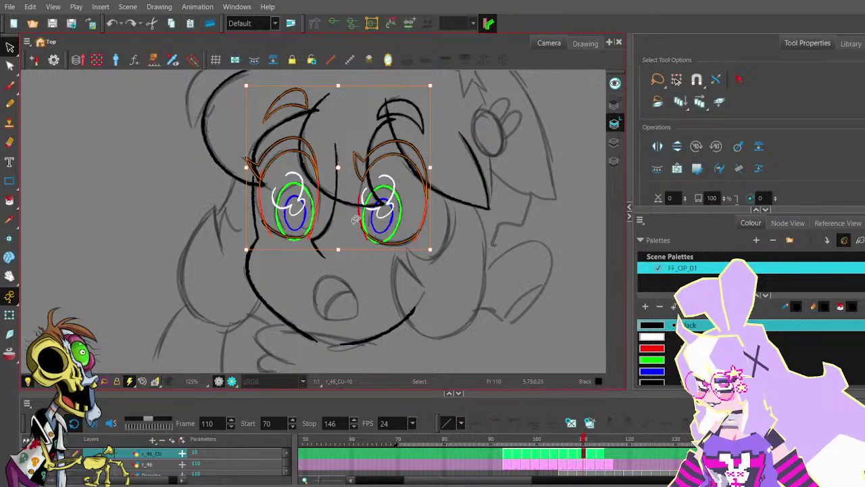
shift+click(361, 211)
shift+click(405, 114)
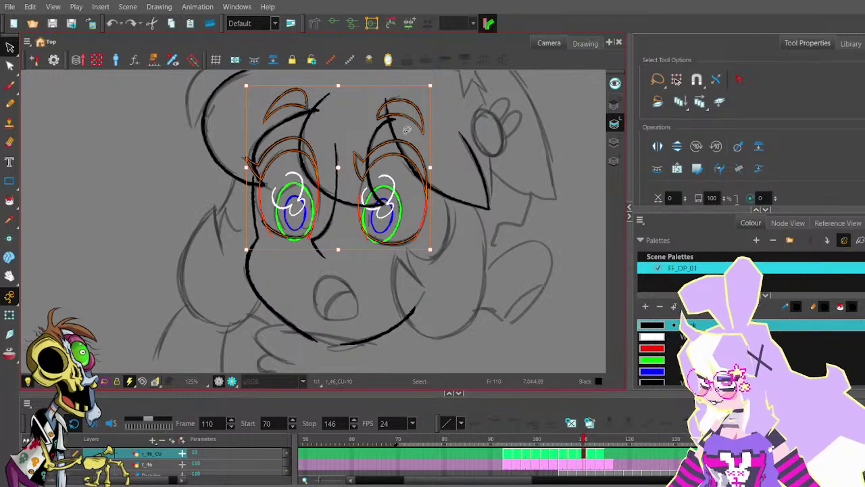
- Paste the selected eye outlines and brows into frame 111, flip them horizontally and place them over the sketched eyes
key(.)
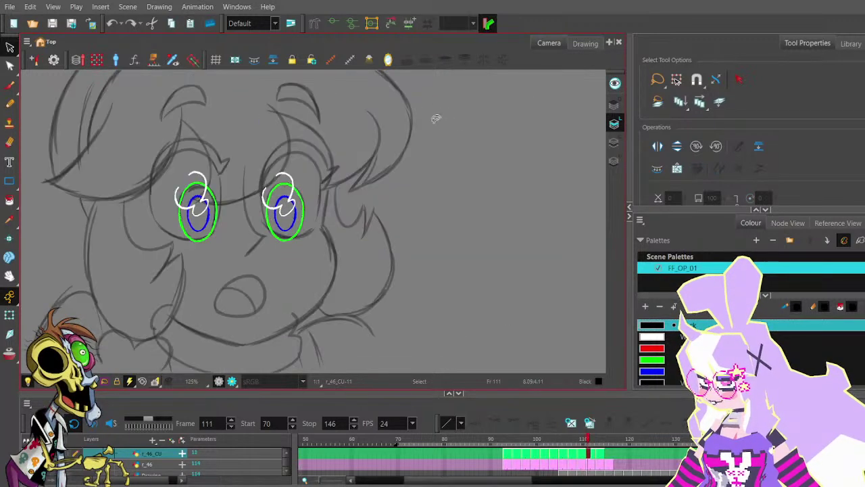
key(ctrl+v)
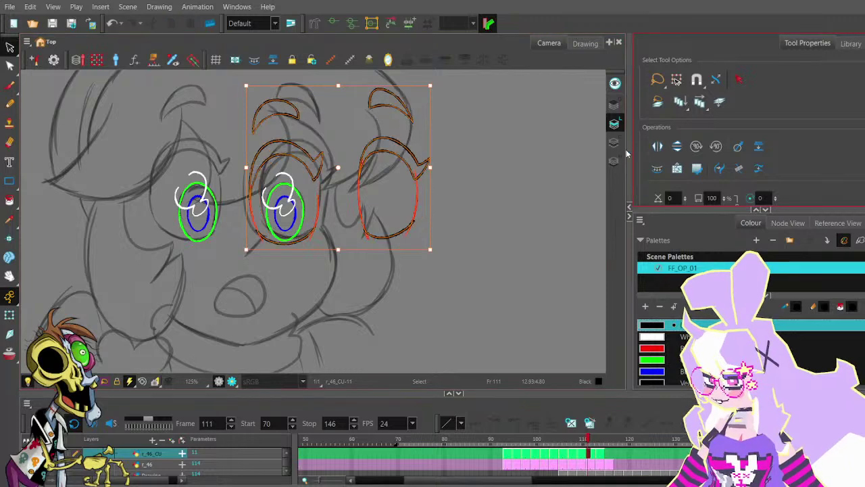
drag(405, 147, 313, 155)
key(ctrl+z)
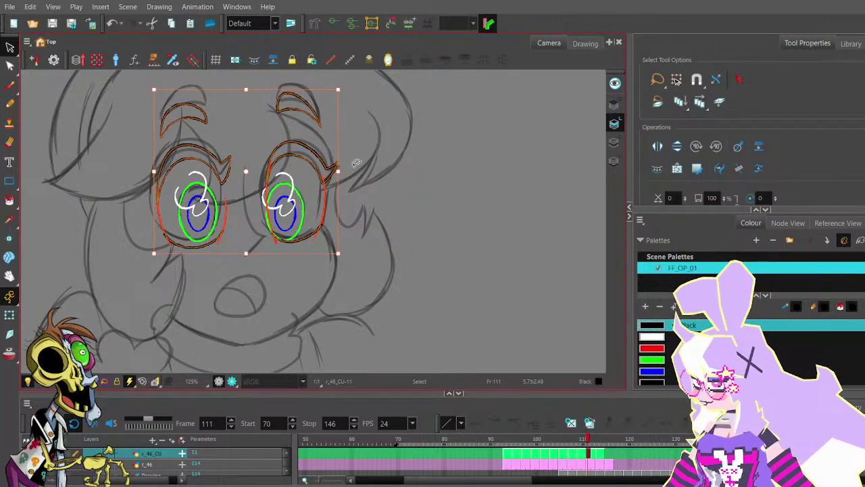
click(371, 178)
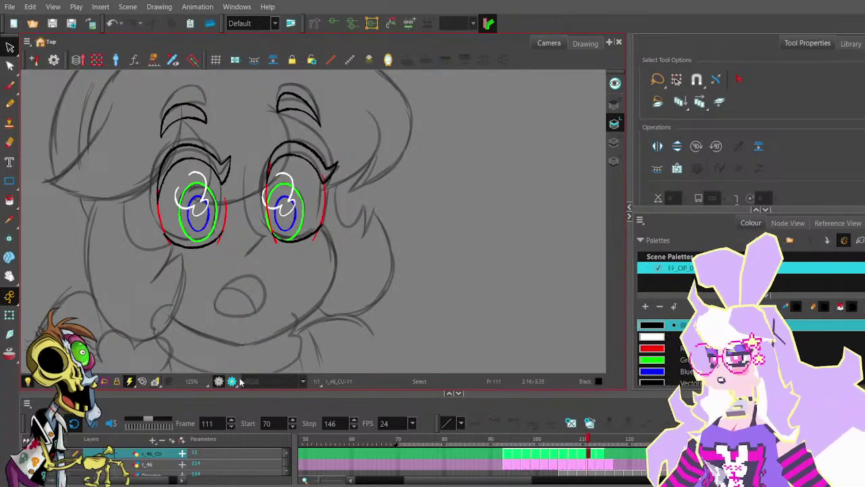
- Nudge the left eye upward and the right eye slightly left, each together with its iris, to fit the rough sketch
mouse_move(236, 166)
mouse_down()
mouse_move(303, 141)
mouse_move(299, 169)
mouse_up()
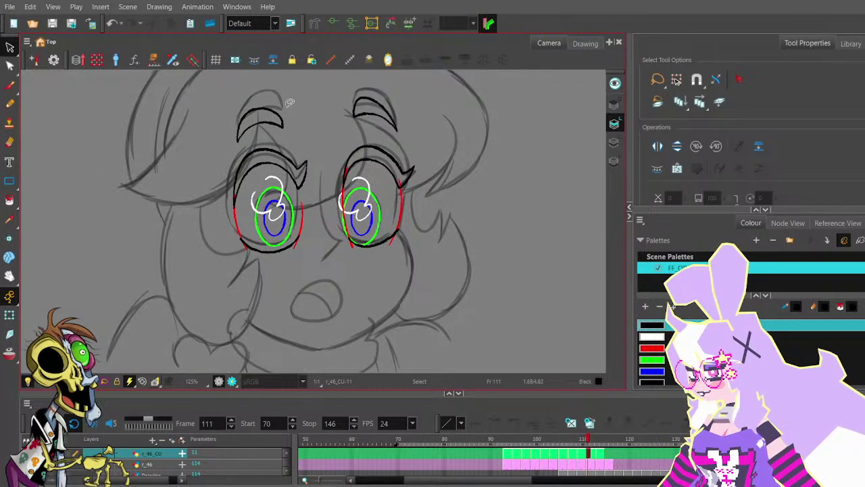
mouse_move(300, 140)
mouse_down()
mouse_move(319, 168)
mouse_move(316, 182)
mouse_move(304, 151)
mouse_move(324, 177)
mouse_move(304, 153)
mouse_move(244, 218)
mouse_move(303, 165)
mouse_up()
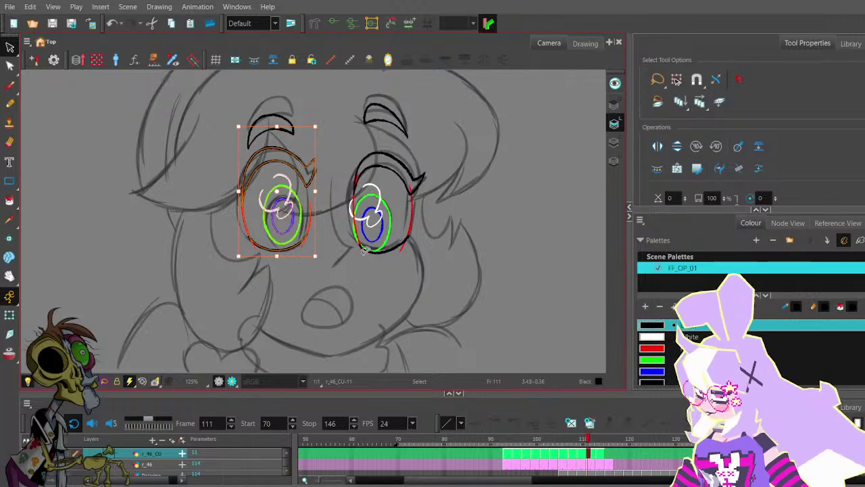
click(333, 143)
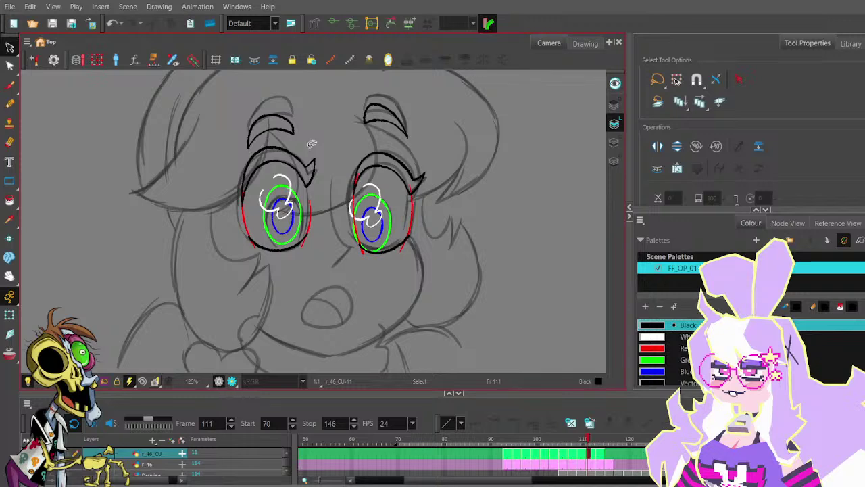
mouse_move(420, 173)
mouse_down()
mouse_move(348, 160)
mouse_move(414, 227)
mouse_up()
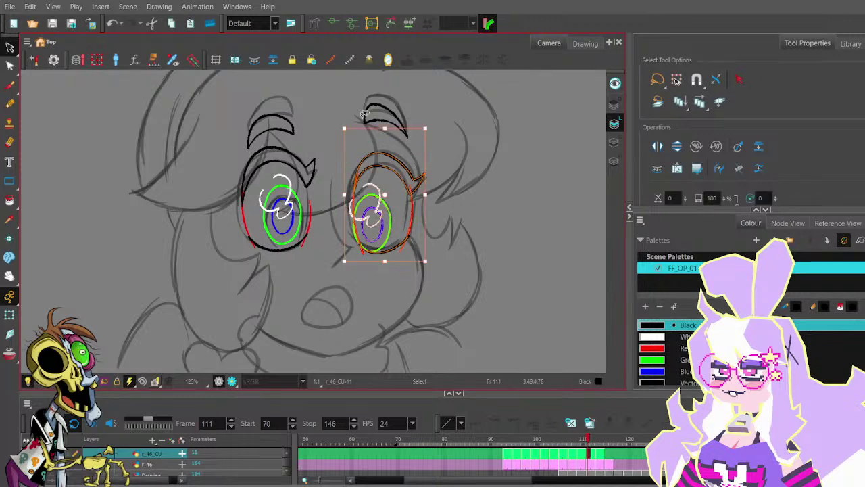
drag(406, 185, 417, 176)
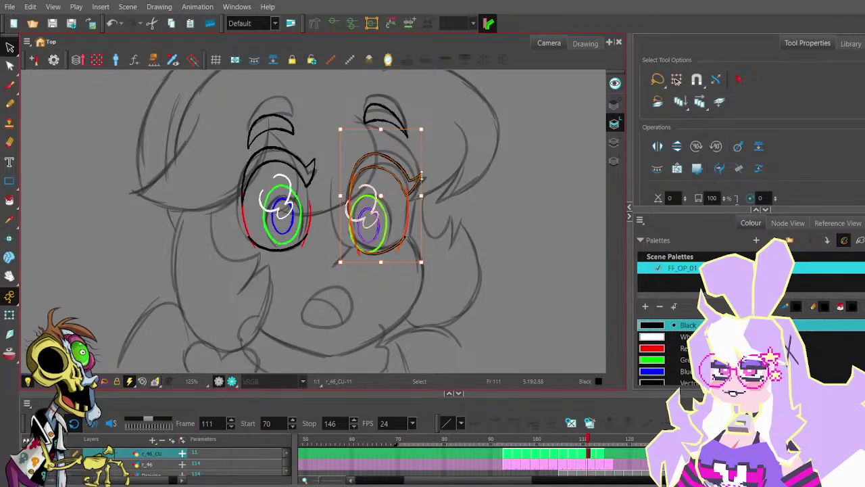
click(437, 170)
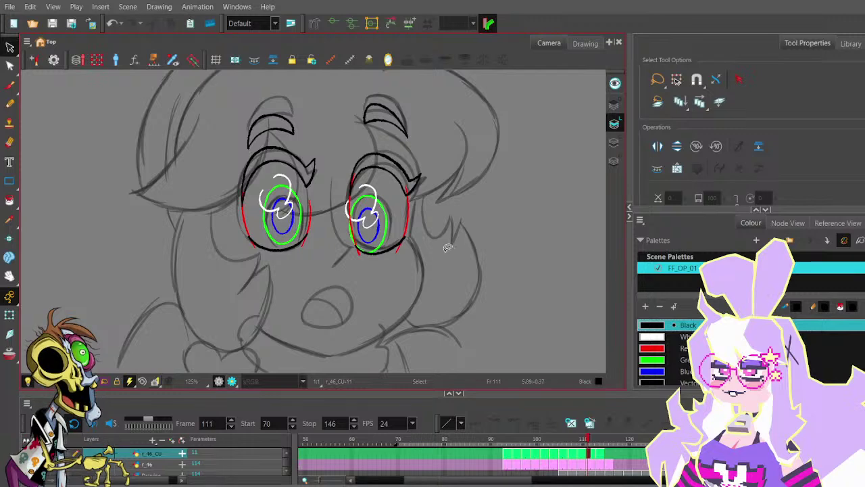
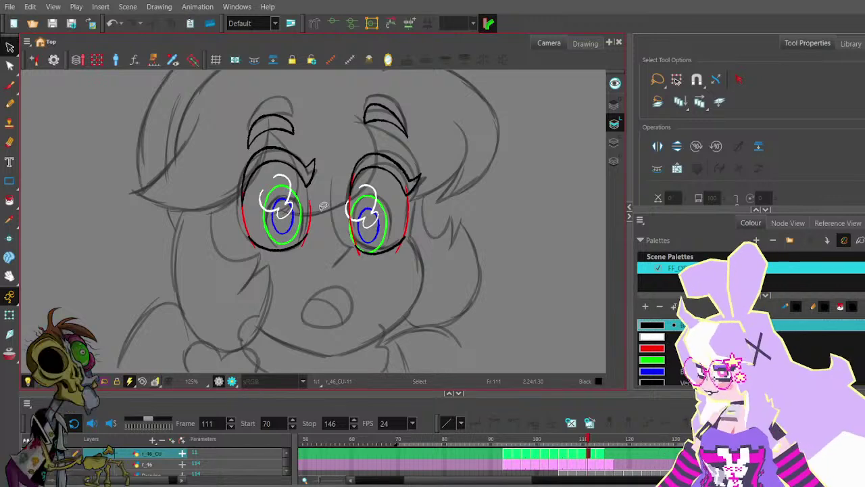
- Use the Contour Editor to pull the left eye's upper lash end outward to the sketched edge of the eye
scroll(305, 168, up, 1)
click(10, 65)
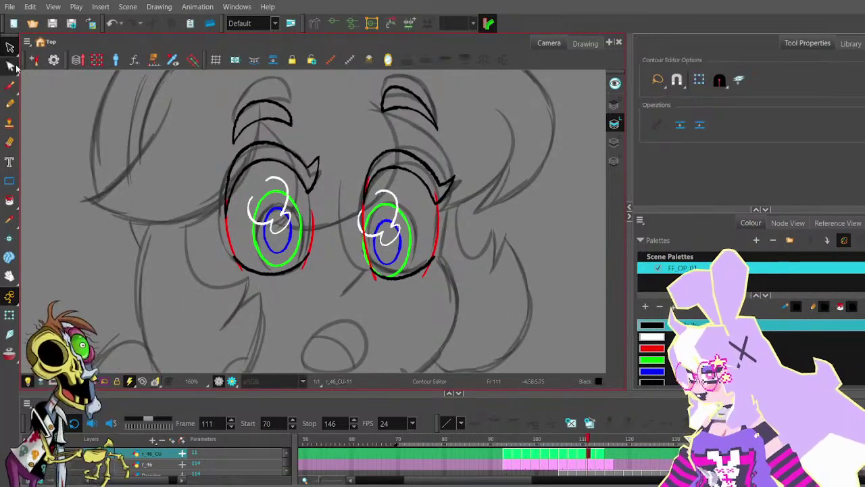
click(227, 202)
scroll(228, 203, up, 2)
drag(223, 223, 212, 221)
key(space)
drag(345, 101, 326, 103)
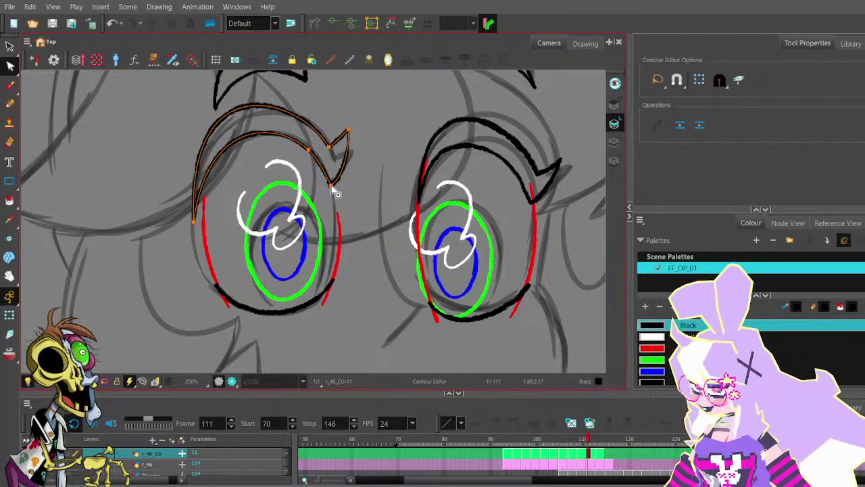
- Lower the left lash's flick tip and the notch beside it to match the sketch
drag(332, 185, 332, 183)
click(348, 130)
drag(349, 131, 353, 150)
drag(330, 147, 334, 157)
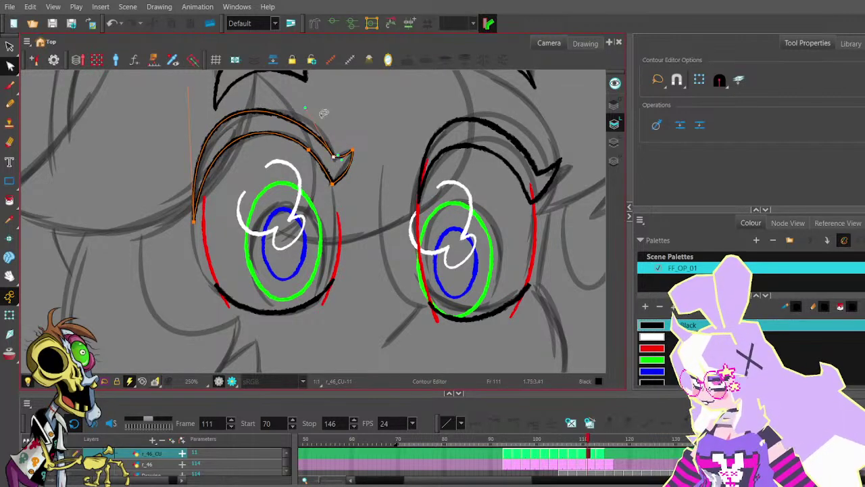
- Adjust the curve handles at the left lash's outer end to flatten its upper arc and fit it to the sketch
key(space)
drag(315, 99, 342, 130)
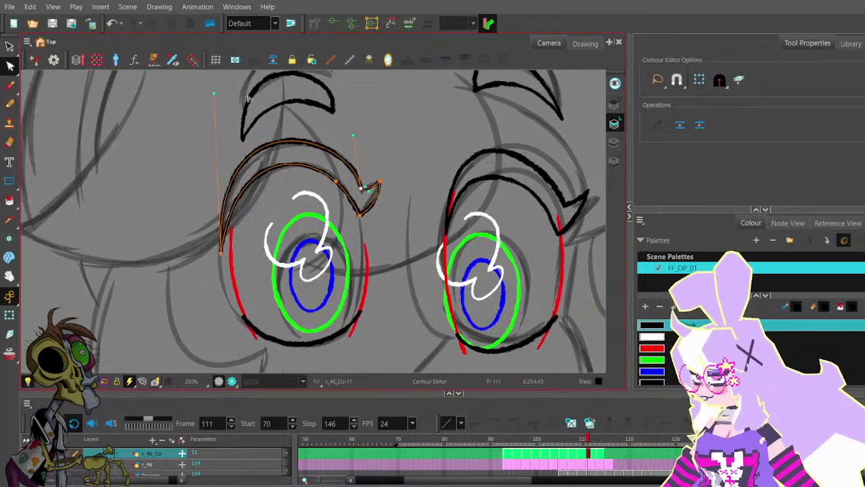
drag(218, 83, 222, 108)
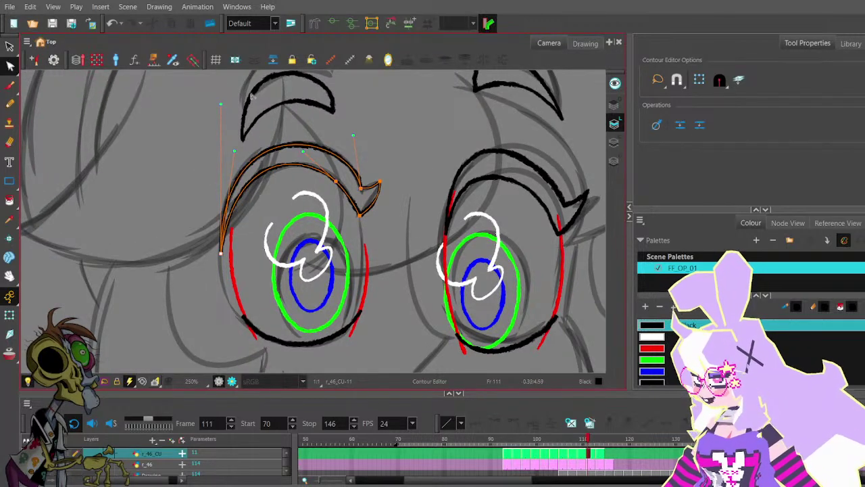
mouse_move(236, 163)
mouse_down()
mouse_move(235, 152)
mouse_move(243, 155)
mouse_up()
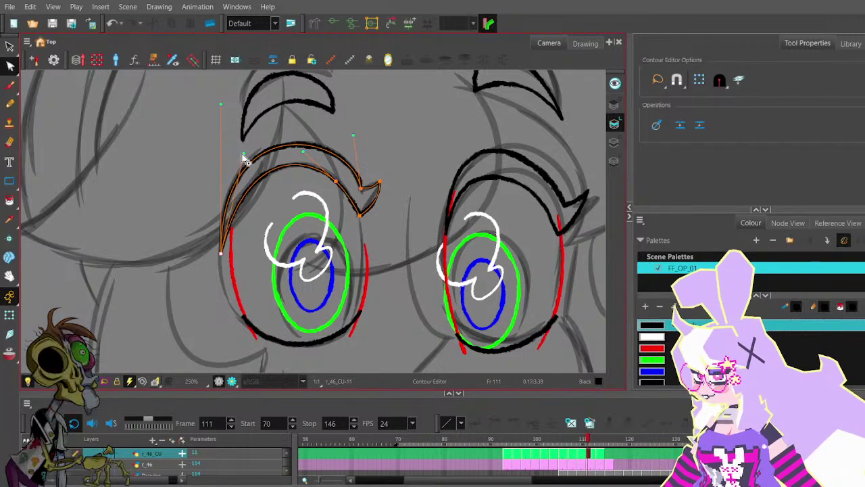
click(337, 181)
click(348, 131)
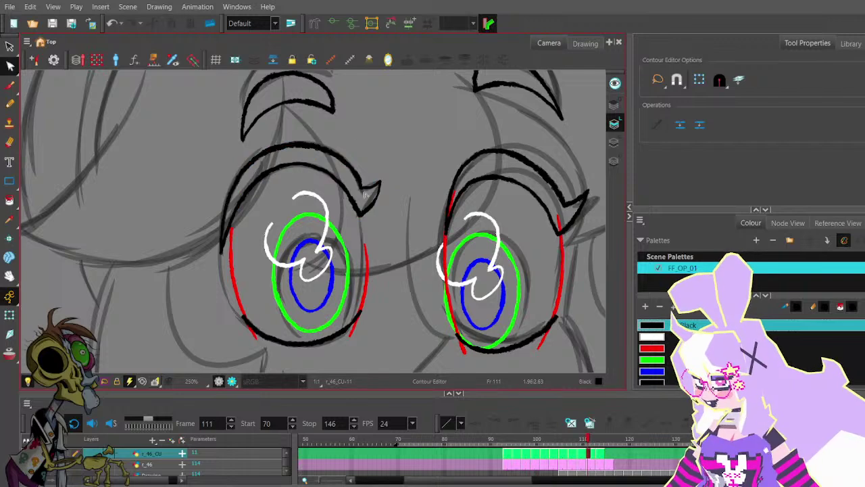
- Shift the notch of the left lash's flick toward its tip and refine the flick's corner shape
click(363, 191)
drag(361, 188, 367, 188)
scroll(377, 184, up, 3)
scroll(377, 180, down, 2)
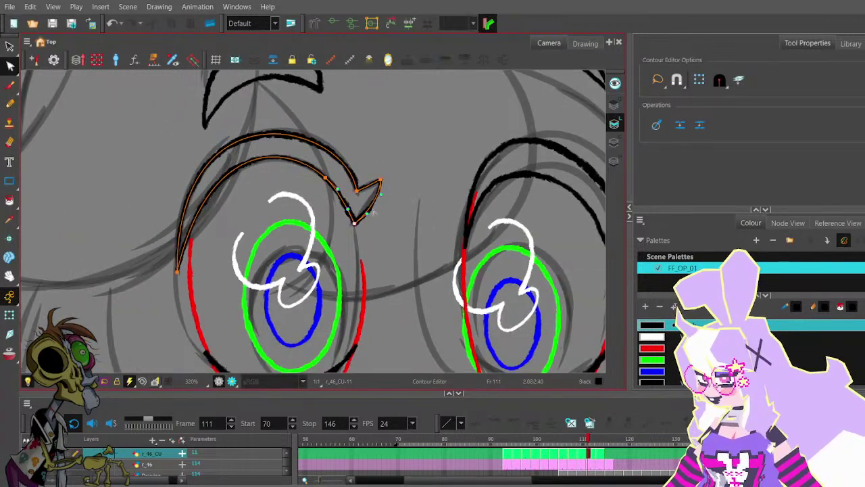
scroll(375, 209, down, 3)
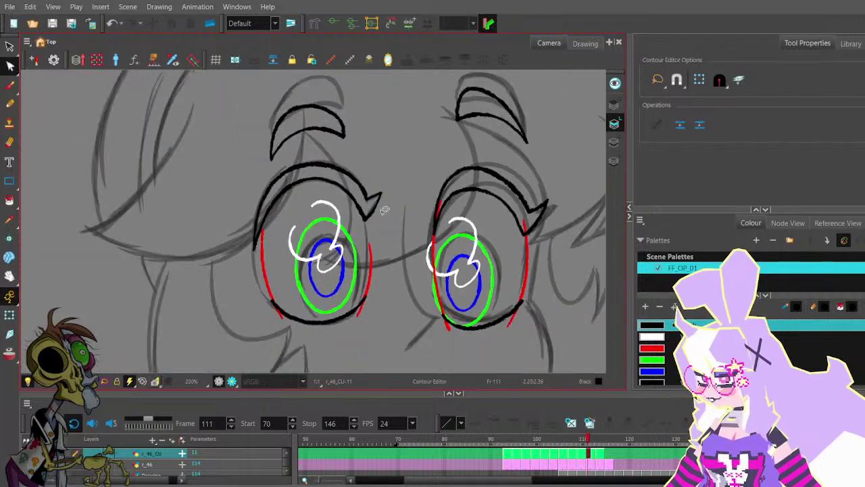
drag(380, 205, 357, 173)
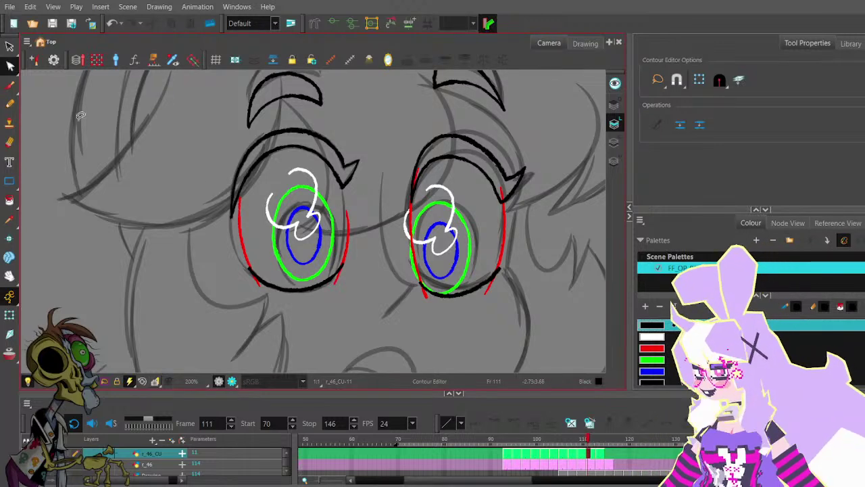
- Move both ends of the left eye's lower lash line outward and flatten its curve to match the sketch
drag(260, 234, 249, 167)
scroll(246, 188, up, 1)
click(239, 205)
drag(239, 205, 231, 203)
mouse_move(356, 206)
mouse_down()
mouse_move(360, 215)
mouse_move(346, 218)
mouse_up()
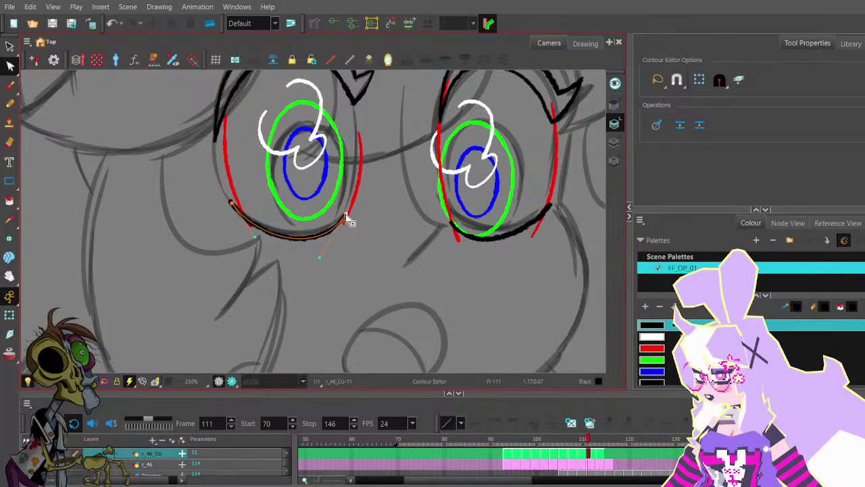
drag(322, 261, 319, 240)
scroll(318, 250, down, 1)
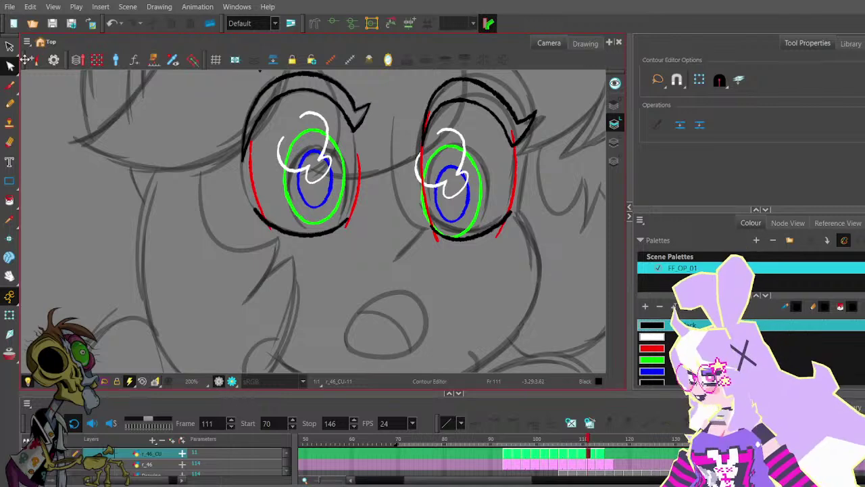
- Bow the left eye's outer red side line outward so it follows the sketched edge of the eye
scroll(250, 176, up, 1)
click(249, 172)
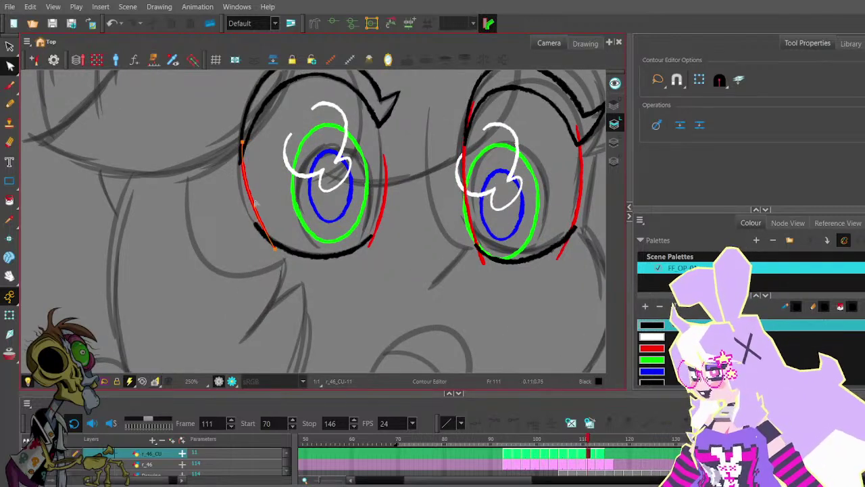
drag(250, 206, 242, 216)
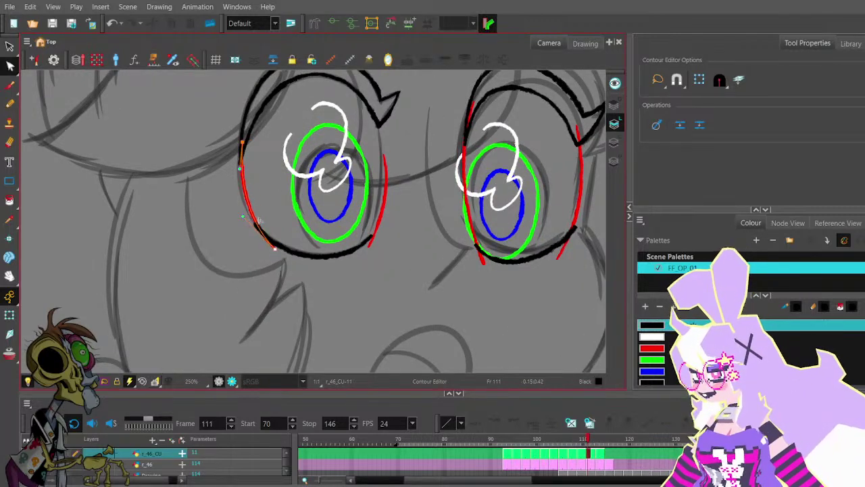
click(262, 181)
click(247, 190)
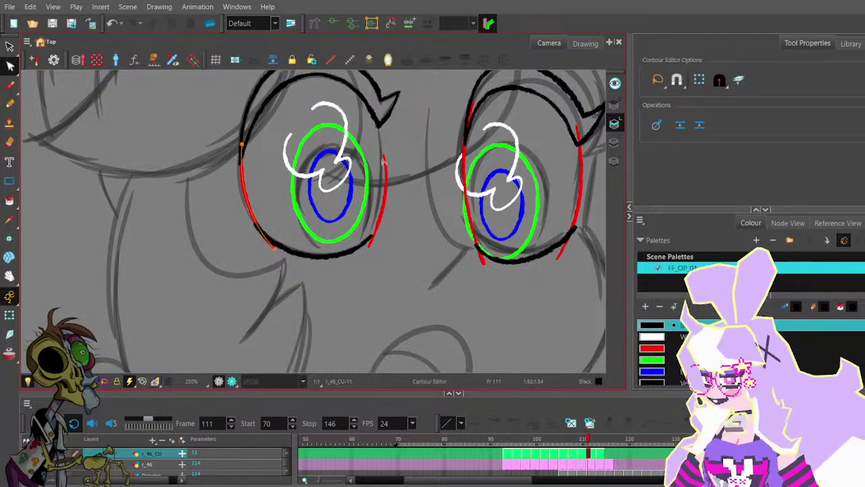
- Extend the left eye's inner red side line up to the upper lash and bend it along the sketched edge
click(384, 161)
drag(385, 156, 375, 110)
drag(367, 247, 365, 249)
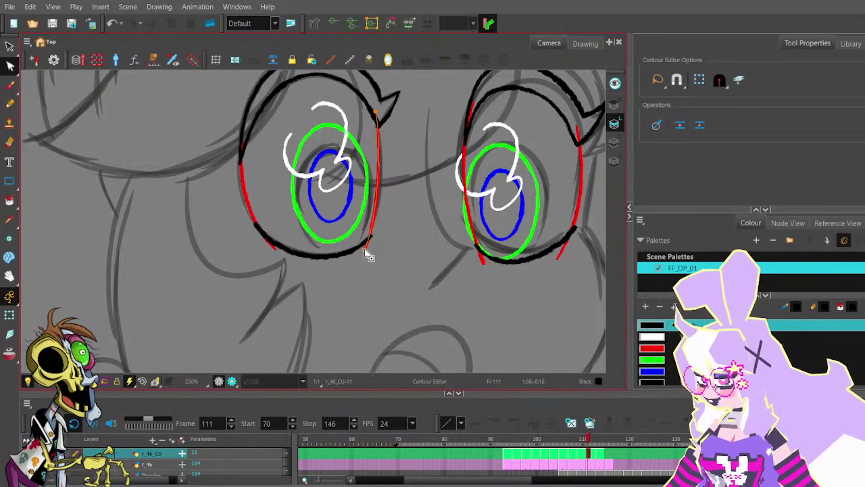
drag(379, 218, 386, 190)
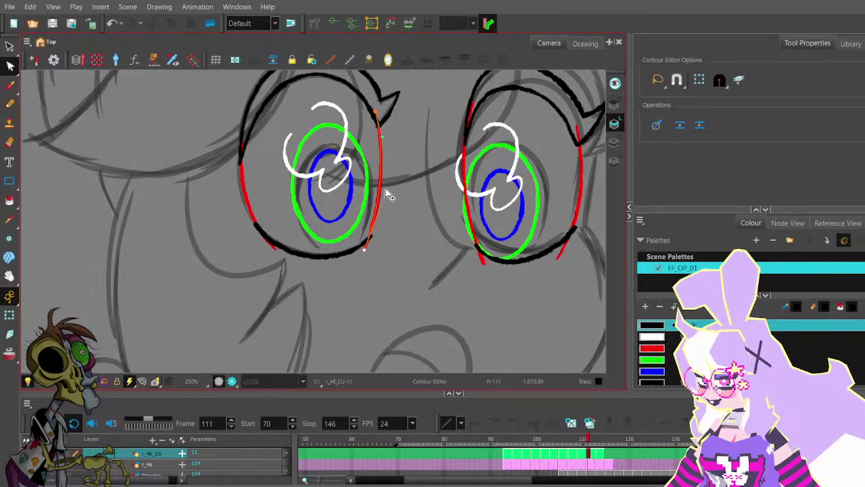
click(394, 250)
scroll(384, 229, down, 2)
- Select the left eye's iris, pupil and highlight and move them down and slightly right onto the sketched iris
key(space)
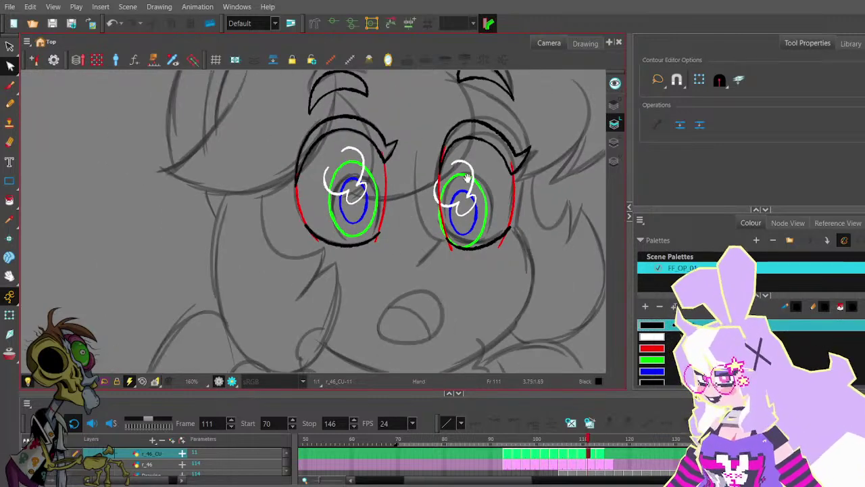
drag(463, 178, 371, 213)
drag(428, 229, 403, 200)
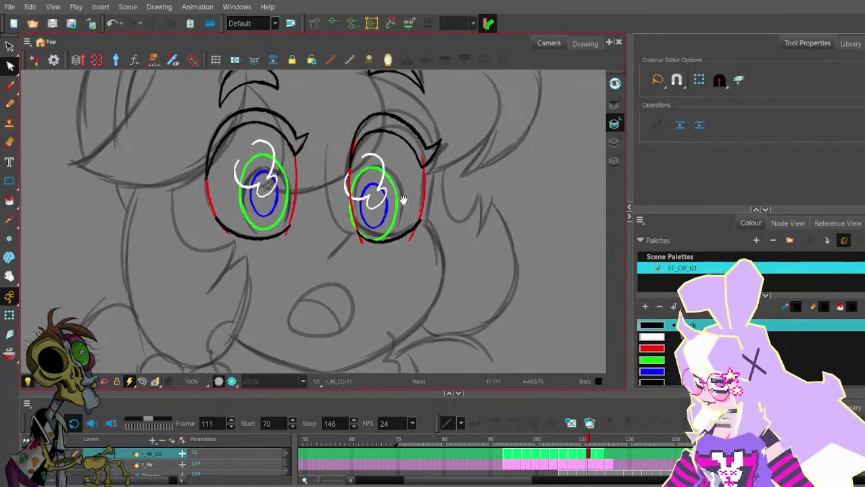
click(11, 46)
scroll(287, 162, up, 1)
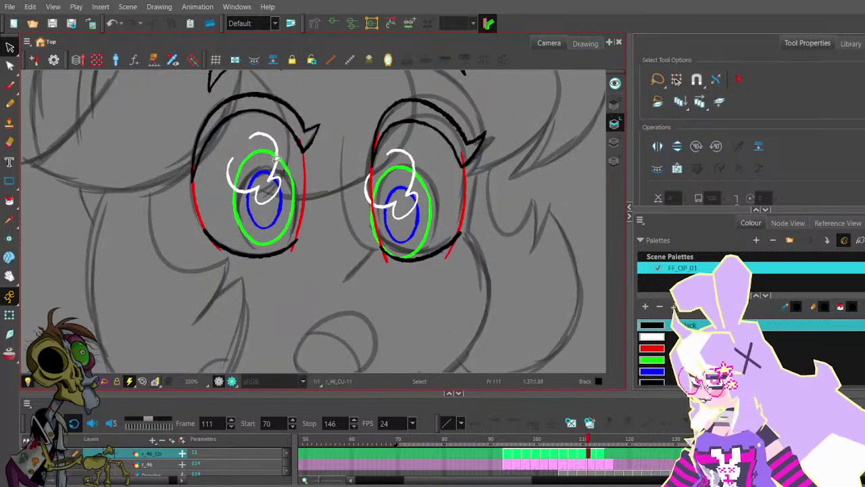
mouse_move(291, 160)
mouse_down()
mouse_move(281, 160)
mouse_move(286, 180)
mouse_move(287, 168)
mouse_move(307, 191)
mouse_up()
scroll(311, 193, down, 2)
scroll(308, 193, up, 2)
click(342, 206)
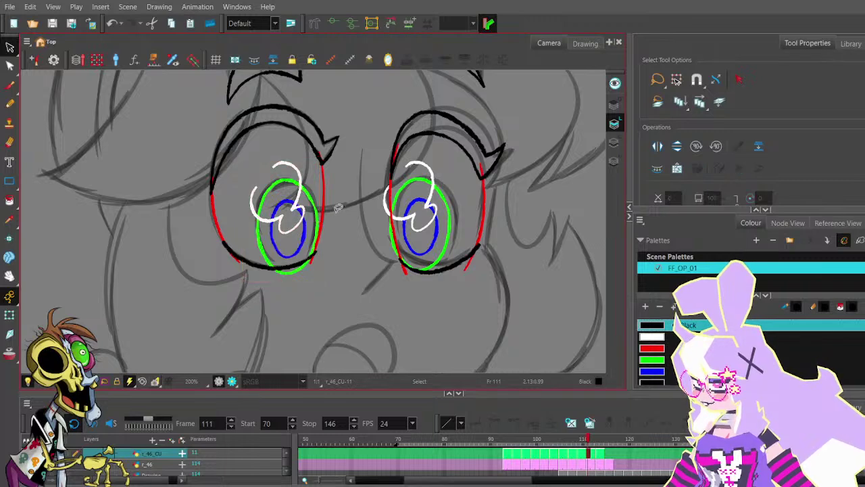
- Shift the right eye's iris, pupil and highlight slightly right and down toward the sketched iris
scroll(339, 207, down, 2)
scroll(419, 174, up, 2)
click(398, 194)
drag(398, 194, 405, 207)
click(423, 209)
- Flip through the neighbouring drawings to check the eye placement on the whole face, stopping at frame 112
scroll(429, 210, down, 1)
scroll(405, 207, down, 1)
scroll(405, 207, down, 1)
key(f)
key(g)
key(g)
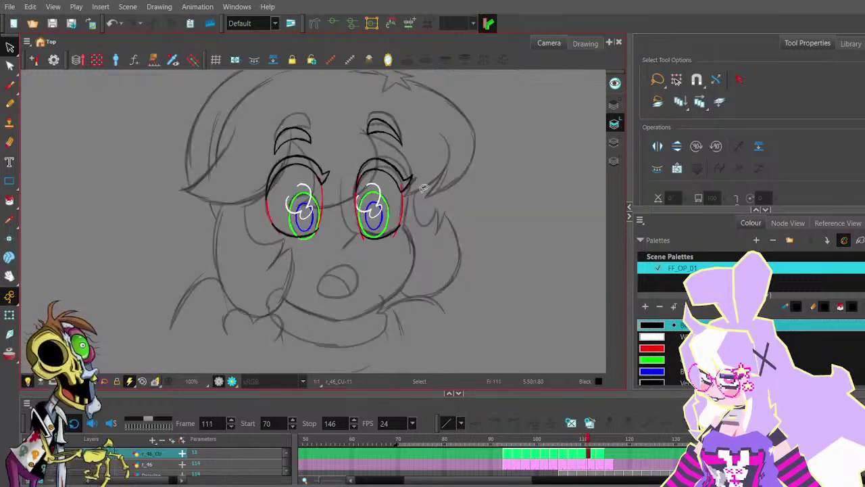
key(comma)
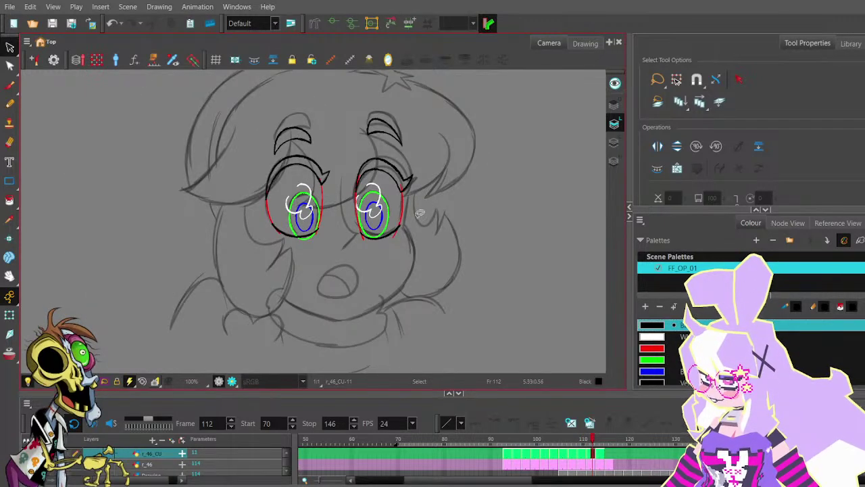
- Use the Contour Editor to lower the right eye's upper lash inner end and raise its upper arc toward the sketch
drag(444, 217, 401, 198)
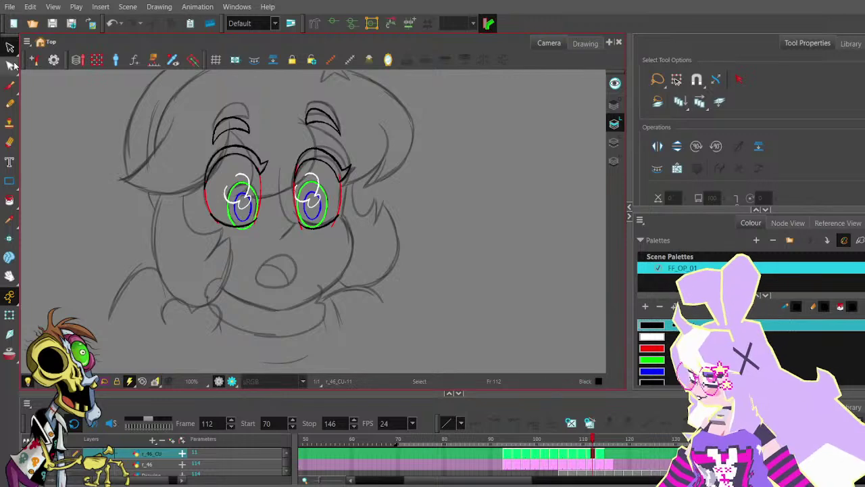
scroll(306, 152, up, 2)
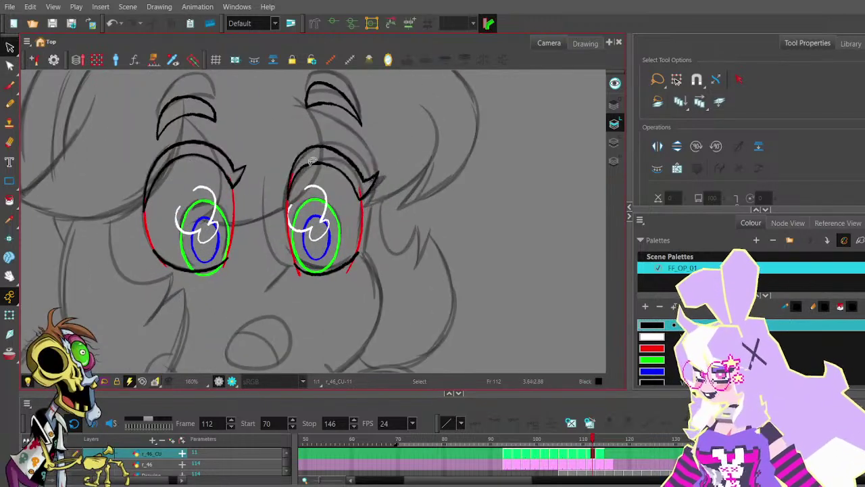
click(316, 163)
click(10, 66)
scroll(296, 188, up, 2)
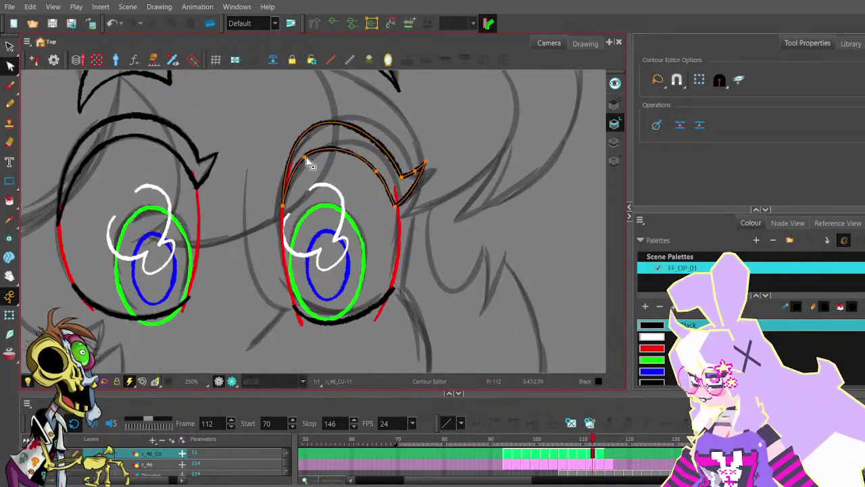
drag(303, 157, 307, 160)
mouse_move(283, 206)
mouse_down()
mouse_move(290, 206)
mouse_move(278, 220)
mouse_up()
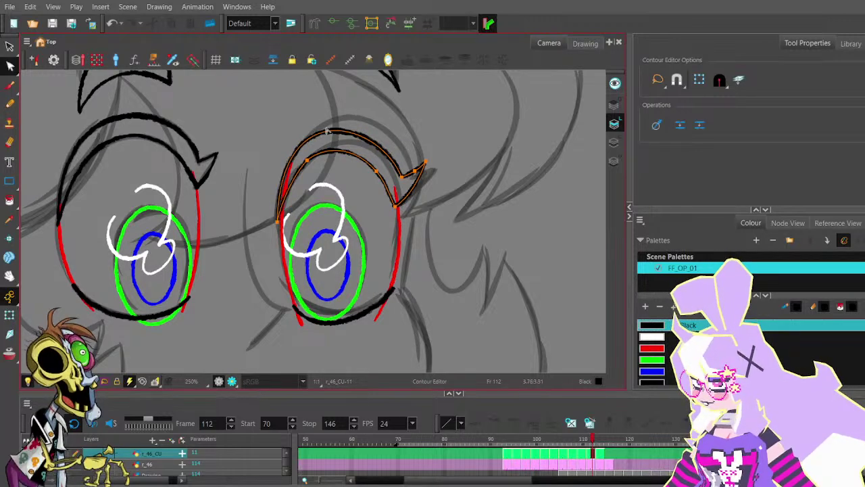
click(278, 222)
drag(282, 88, 297, 62)
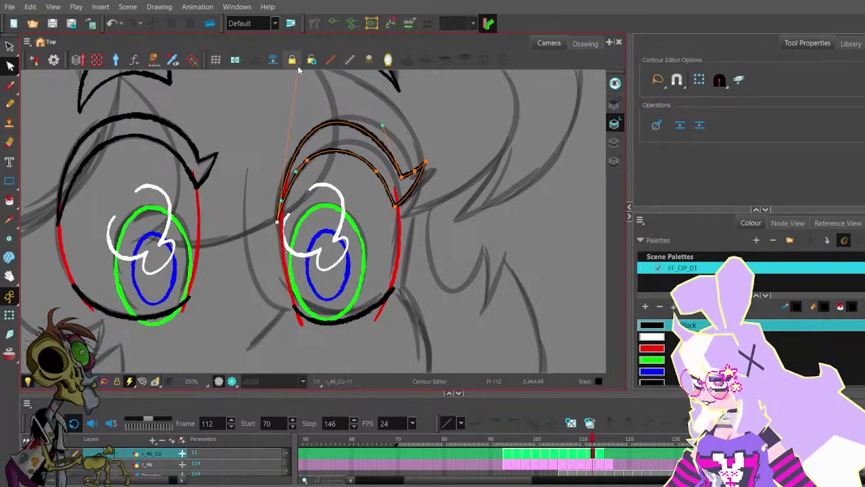
- Adjust the right lash's outer flick, delete the extra point on its upper edge, and reposition the notch
mouse_move(433, 145)
mouse_down()
mouse_move(379, 147)
mouse_move(379, 158)
mouse_up()
shift+click(342, 209)
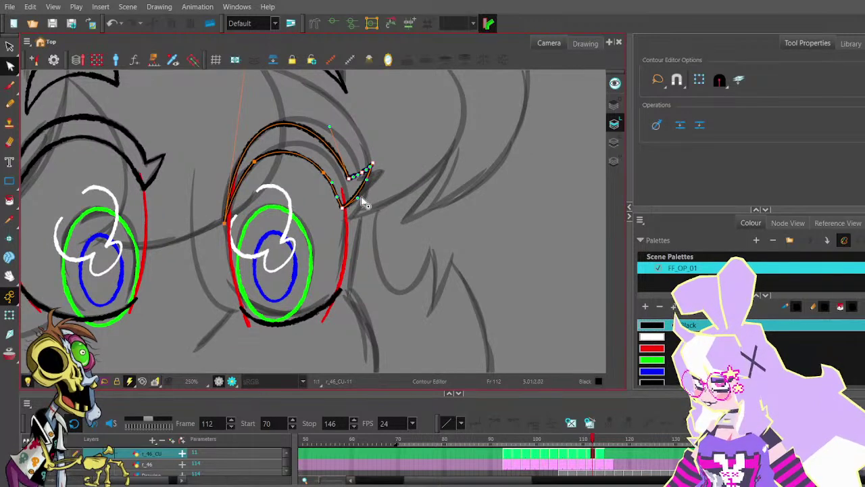
mouse_move(356, 164)
mouse_down()
mouse_move(381, 173)
mouse_move(350, 177)
mouse_up()
click(398, 163)
scroll(386, 167, up, 2)
click(361, 170)
key(Delete)
drag(350, 177, 346, 189)
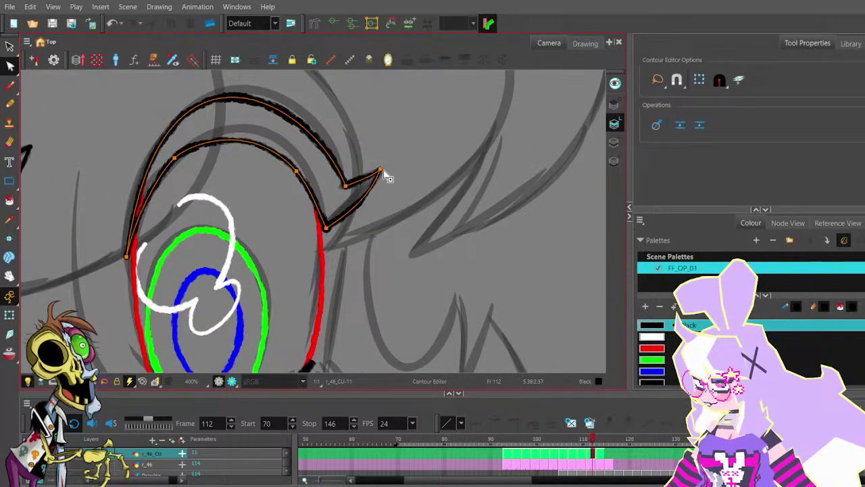
- Refine the tip and lower corner of the right lash's flick to sharpen its outline
click(381, 171)
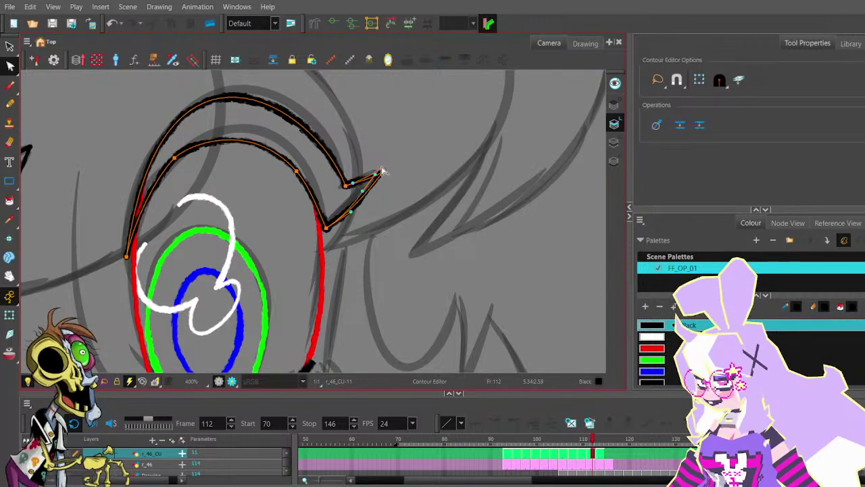
scroll(385, 172, up, 2)
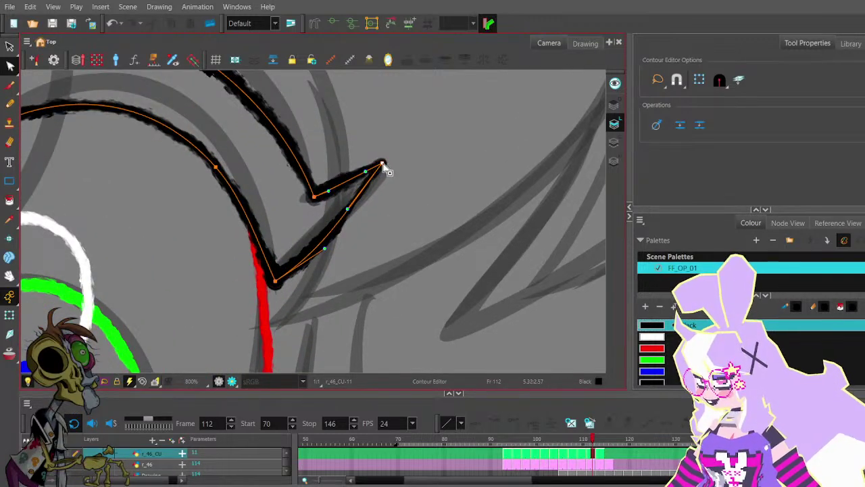
scroll(390, 173, down, 2)
scroll(372, 189, down, 2)
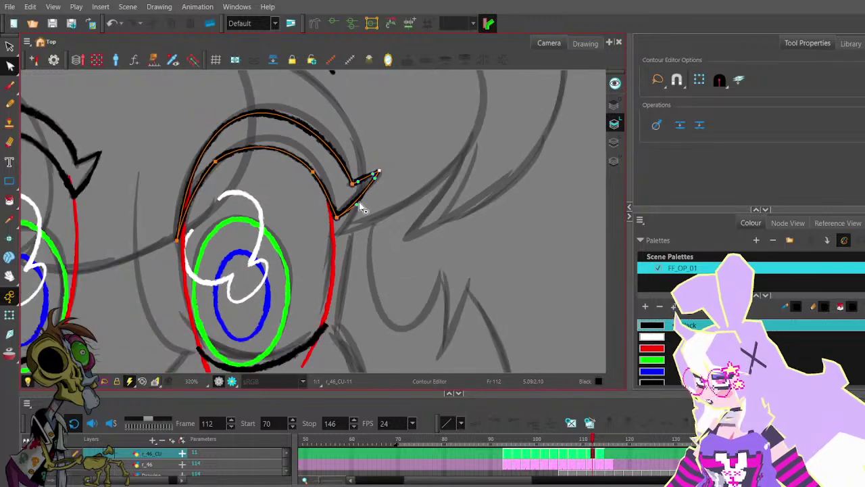
scroll(356, 205, down, 2)
scroll(353, 182, up, 3)
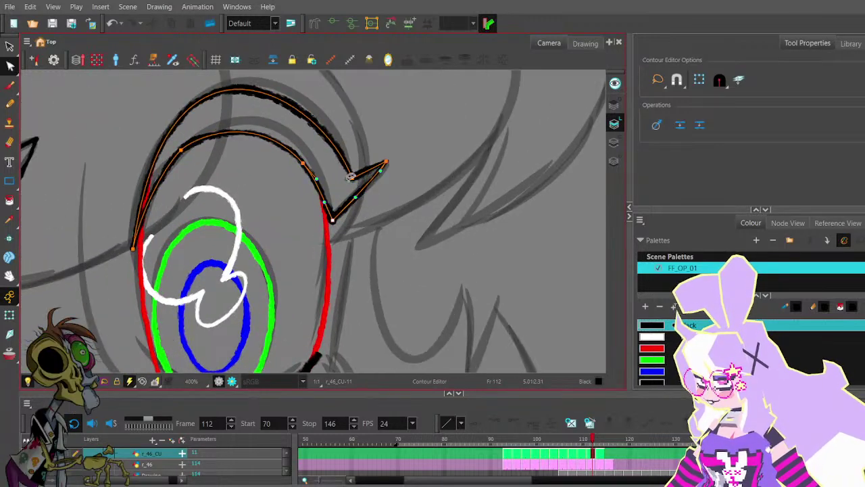
- Raise the right lash's lower arc and round out its upper arc near the notch to fit the sketch
drag(304, 162, 311, 156)
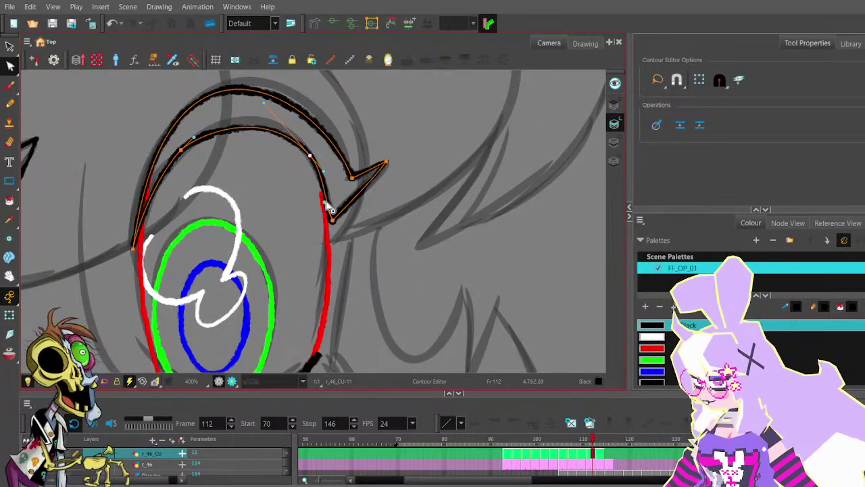
key(space)
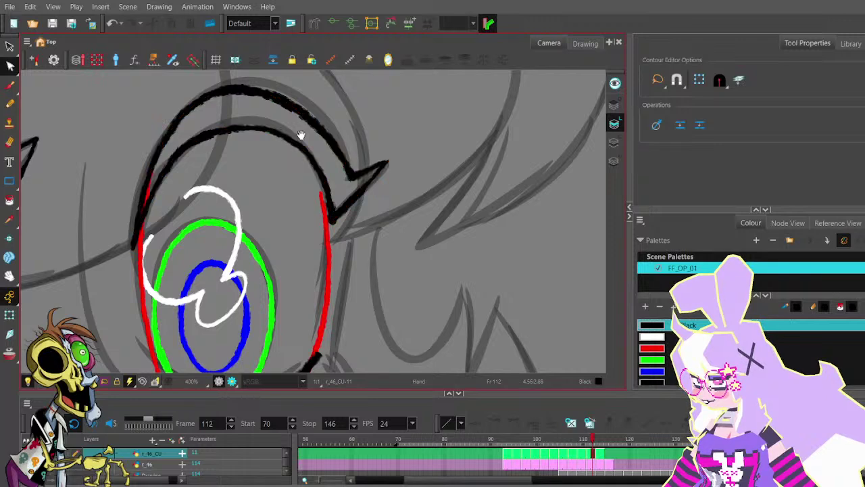
scroll(301, 134, down, 2)
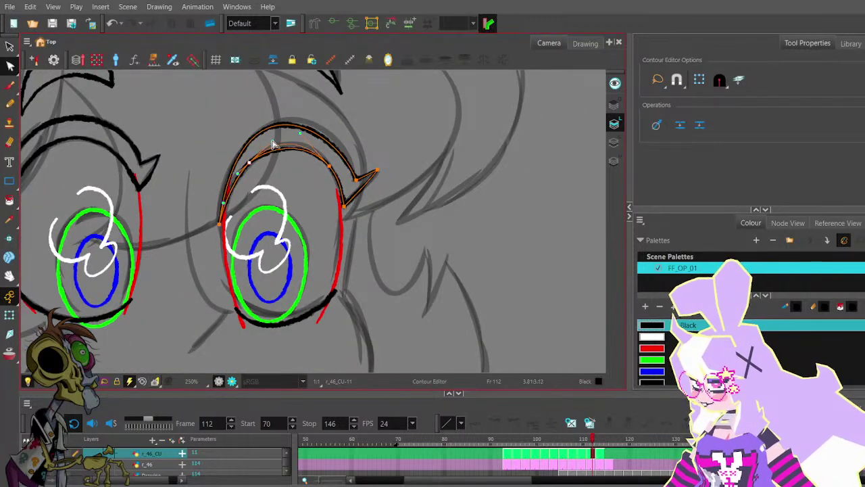
drag(273, 142, 273, 143)
click(356, 180)
drag(335, 128, 342, 116)
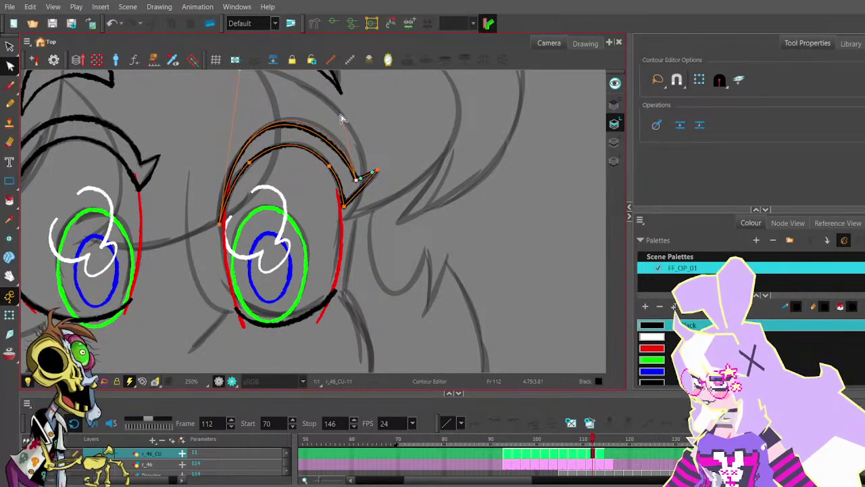
- Fine-tune the underside and tip of the right lash's flick
click(377, 169)
scroll(378, 170, up, 3)
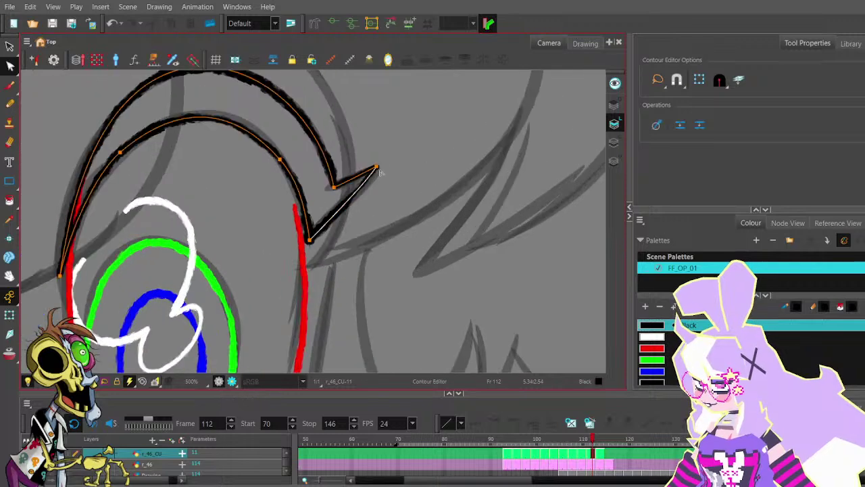
click(378, 169)
click(368, 177)
scroll(369, 177, down, 3)
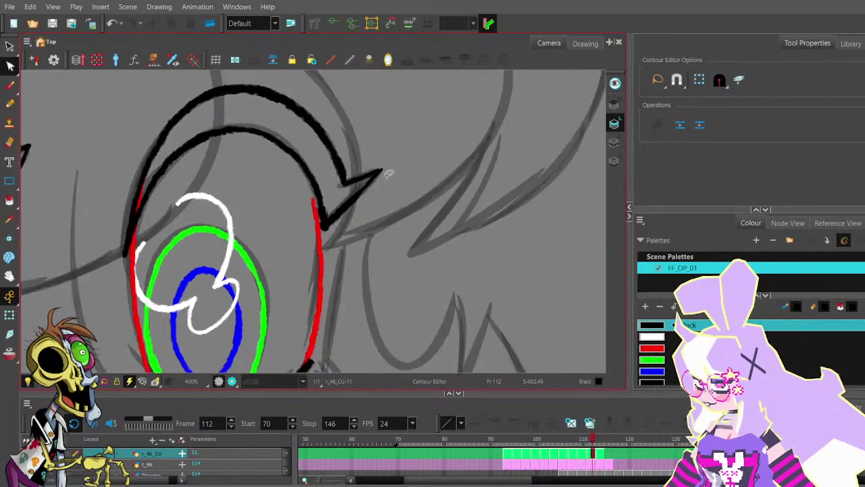
- Raise the right eye's lower lash line, moving its inner end outward and reshaping its curve
drag(362, 177, 387, 162)
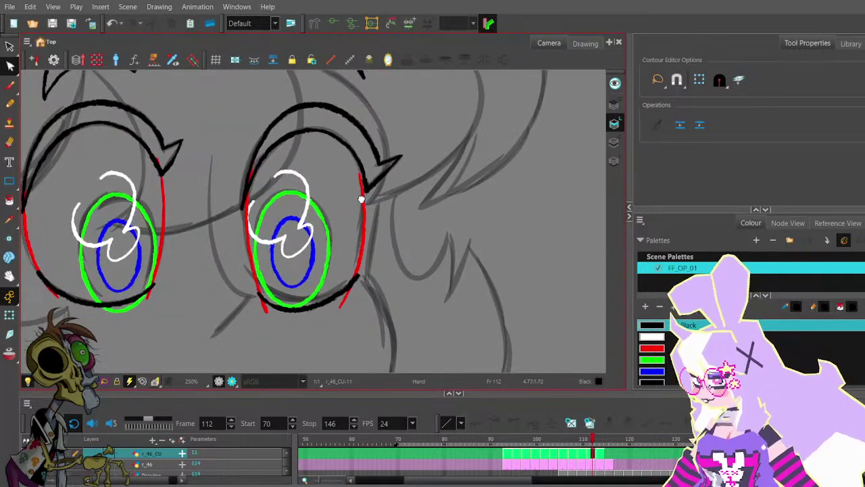
drag(349, 198, 401, 168)
click(388, 255)
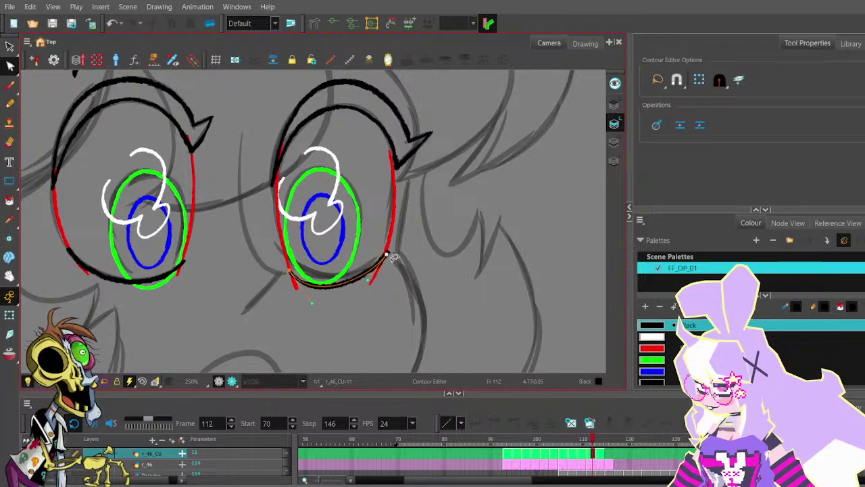
drag(295, 276, 284, 250)
drag(392, 261, 349, 297)
click(347, 308)
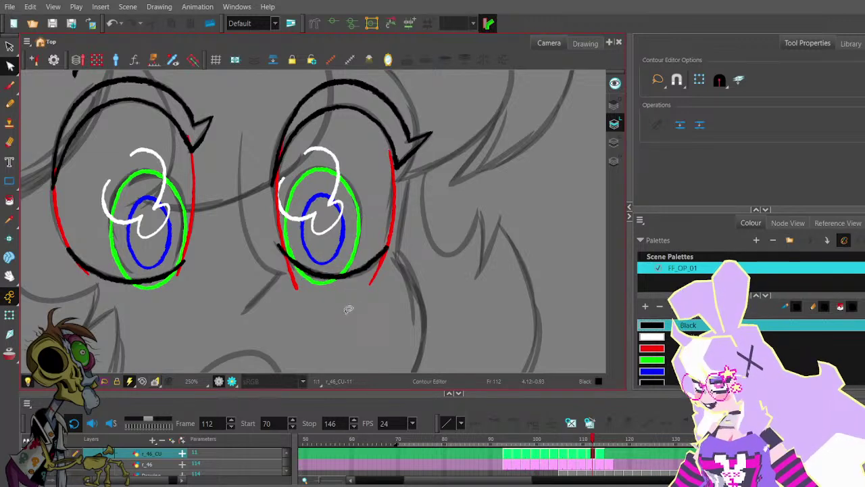
- Lower the upper end of the right eye's inner red side line along the lash to fit the sketch
click(294, 286)
scroll(273, 177, up, 1)
drag(291, 117, 284, 143)
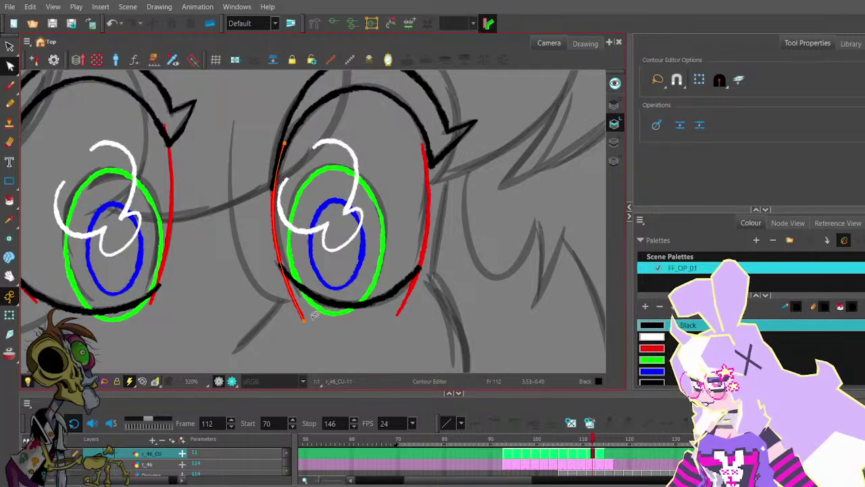
drag(284, 143, 282, 151)
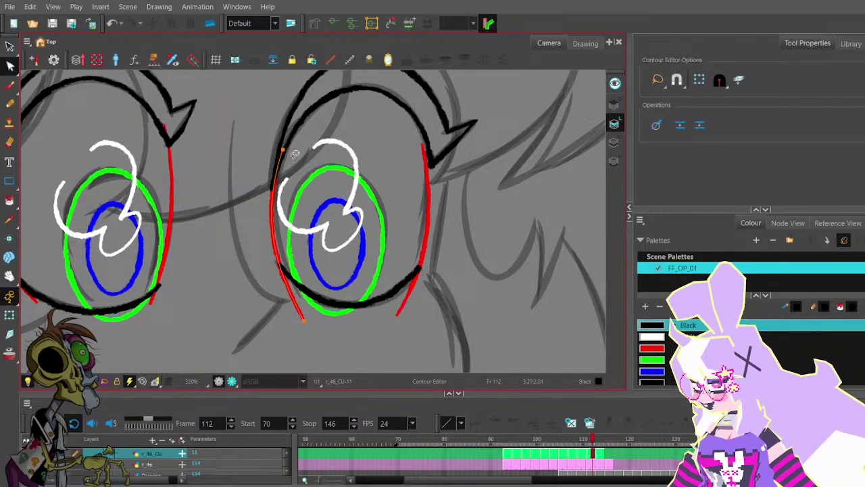
click(302, 160)
- Reshape the right eye's outer red side line, moving its upper end outward to meet the lash's lower corner
scroll(345, 147, down, 1)
drag(420, 201, 411, 198)
click(386, 264)
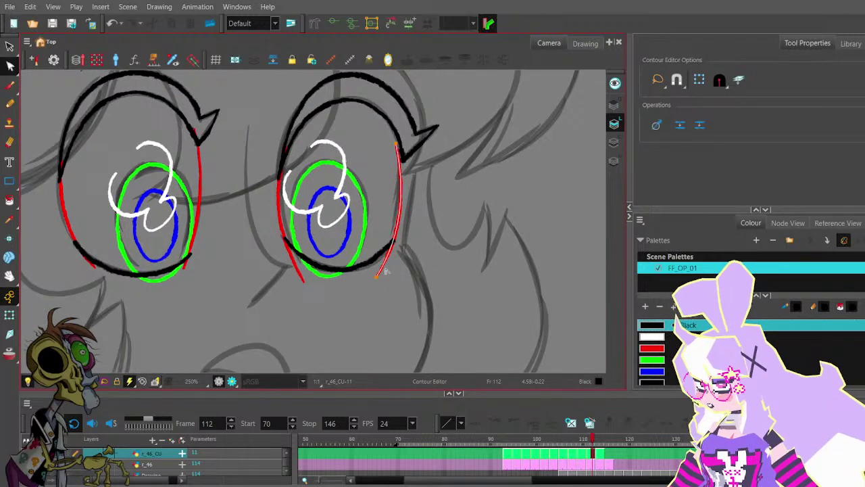
drag(385, 271, 388, 254)
drag(399, 142, 408, 169)
click(412, 158)
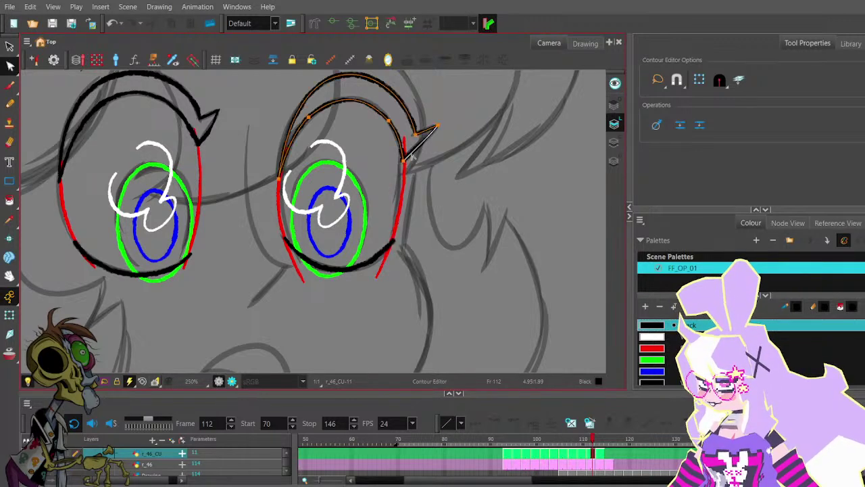
scroll(414, 158, up, 1)
scroll(415, 155, down, 1)
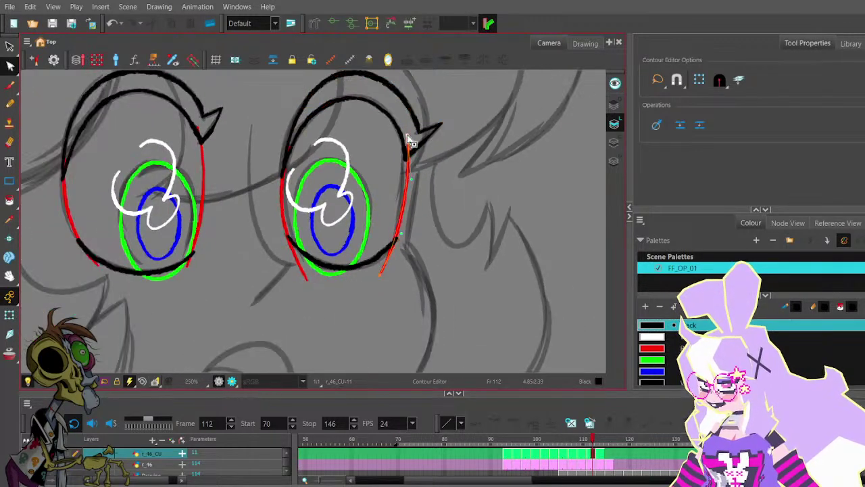
click(407, 146)
click(419, 189)
scroll(417, 212, down, 2)
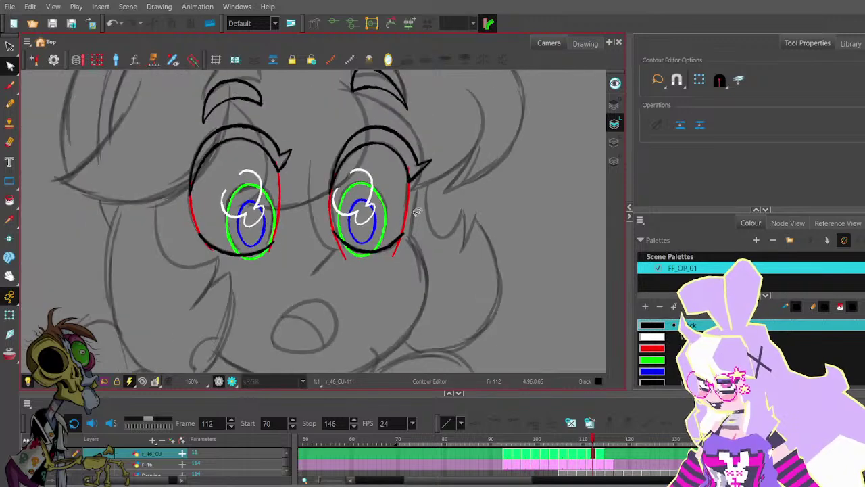
- Select the right eye's iris, pupil and white highlight together and nudge them into place over the sketch
drag(406, 193, 432, 225)
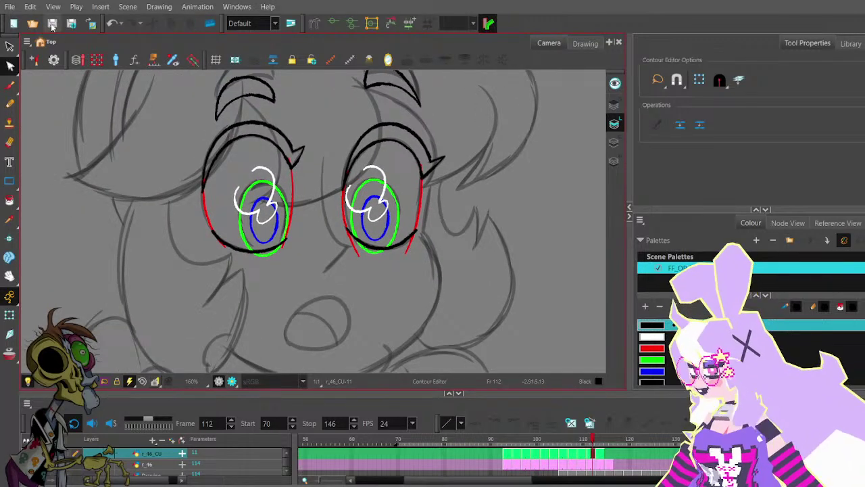
key(alt+s)
scroll(375, 199, up, 3)
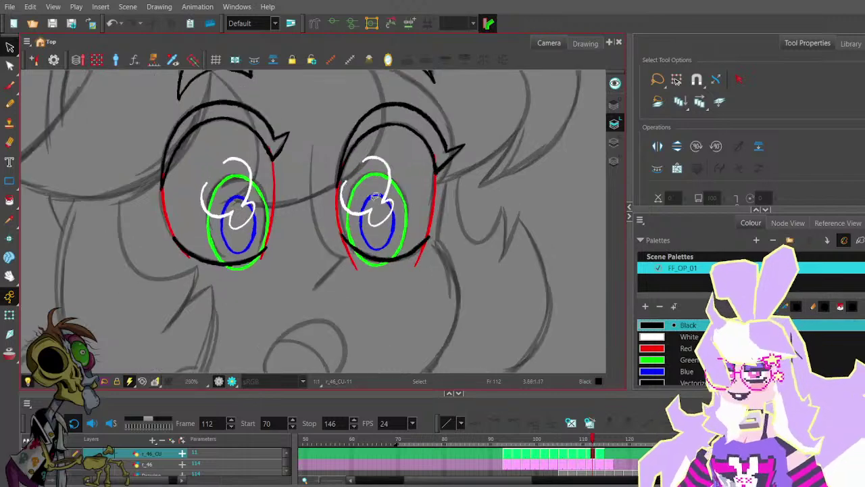
drag(373, 154, 384, 225)
drag(409, 184, 402, 199)
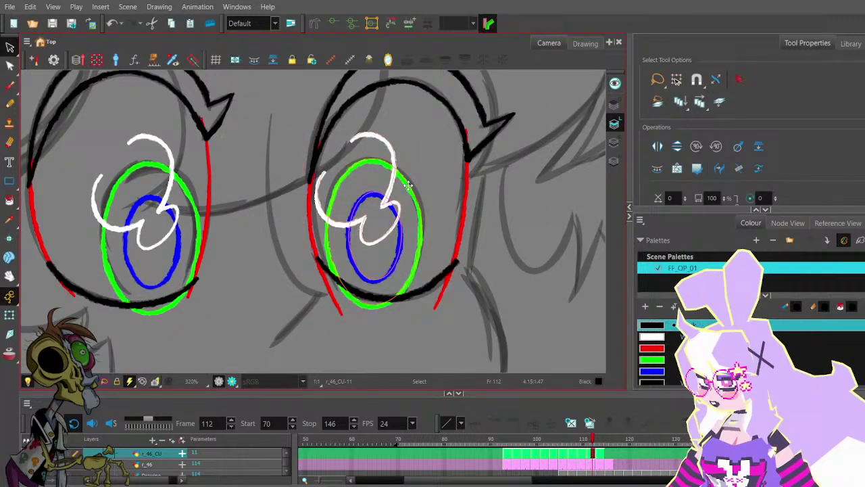
click(437, 187)
scroll(438, 192, down, 2)
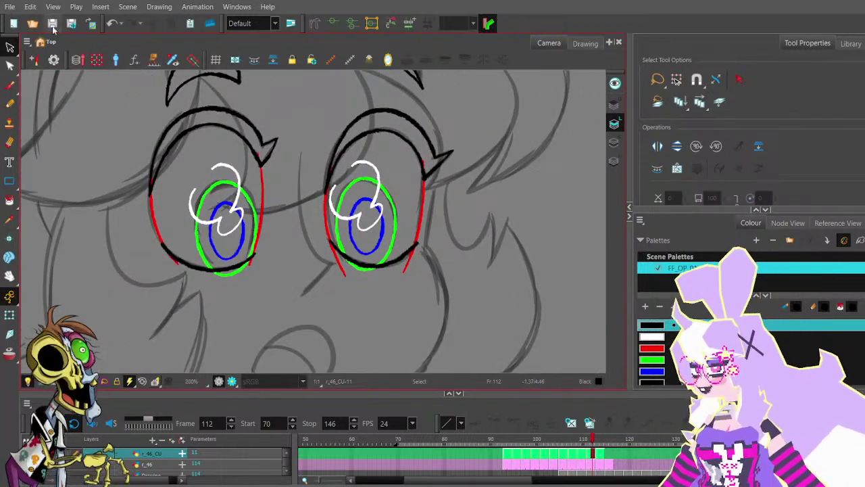
- Move the left brow up onto the sketched brow
scroll(405, 147, down, 2)
drag(398, 149, 396, 201)
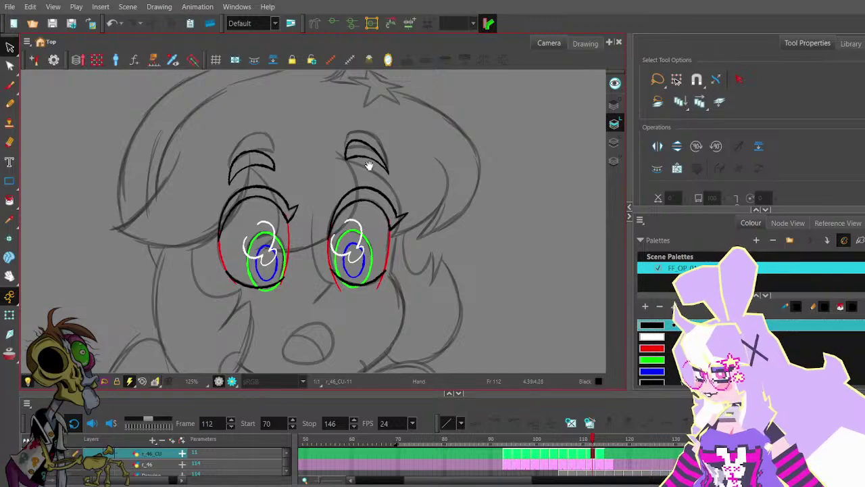
click(9, 66)
scroll(259, 149, up, 1)
scroll(259, 148, up, 1)
click(270, 156)
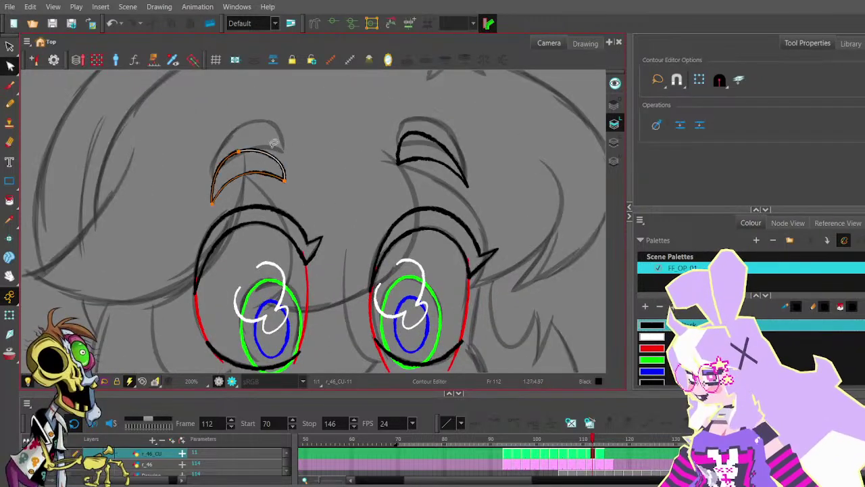
key(alt+s)
click(277, 160)
drag(277, 160, 272, 134)
- Reshape the left brow's inner end and upper arc to follow the sketched brow
click(10, 67)
scroll(286, 161, up, 1)
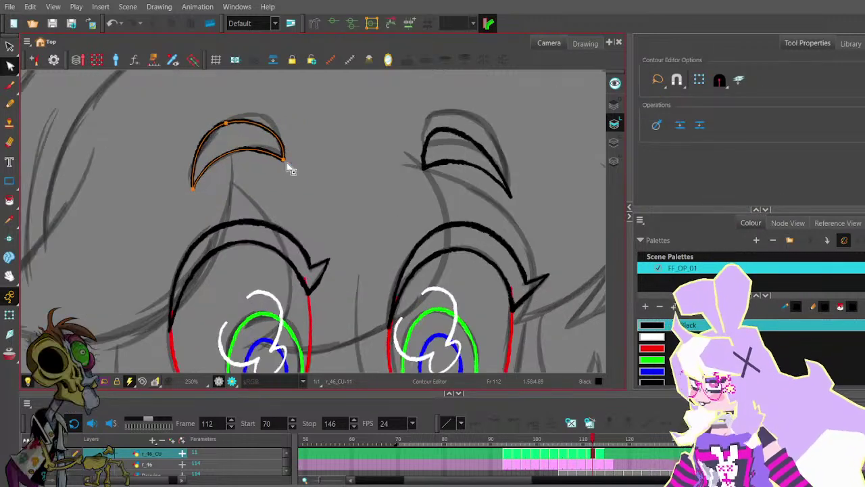
mouse_move(290, 124)
mouse_down()
mouse_move(296, 144)
mouse_move(263, 130)
mouse_move(231, 142)
mouse_move(256, 157)
mouse_move(286, 133)
mouse_up()
click(234, 143)
click(252, 167)
click(289, 175)
click(298, 138)
scroll(299, 139, down, 1)
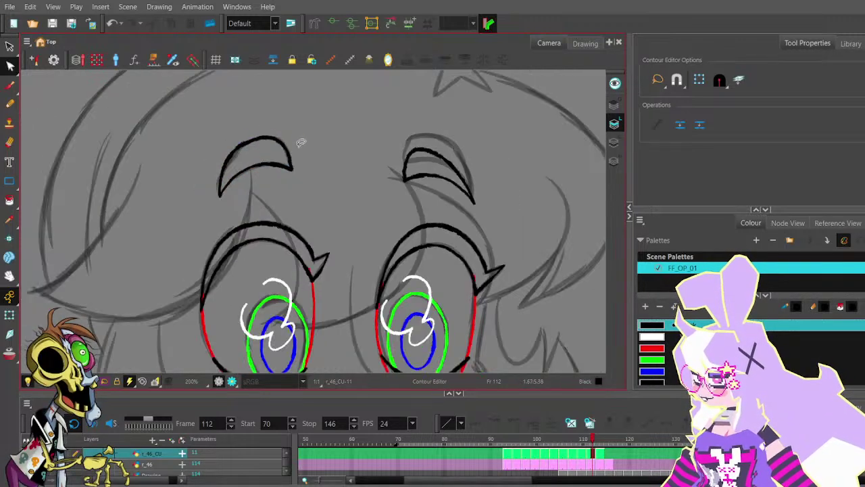
click(245, 141)
scroll(246, 145, up, 1)
drag(212, 158, 211, 156)
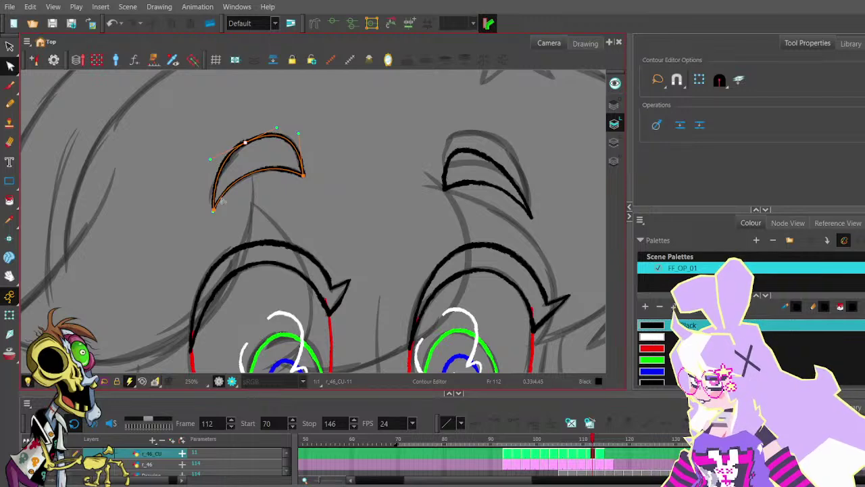
- Move the right brow up onto its sketched brow
key(space)
scroll(387, 132, down, 1)
drag(387, 131, 293, 128)
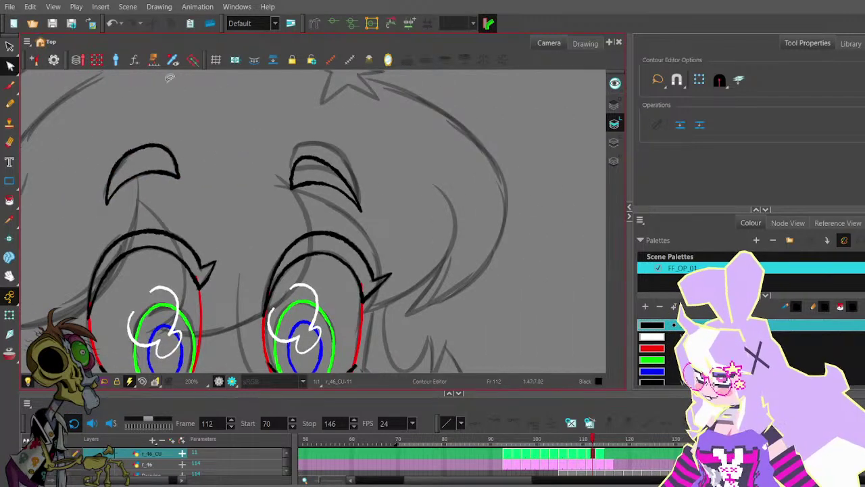
click(10, 46)
click(333, 195)
drag(338, 173, 336, 153)
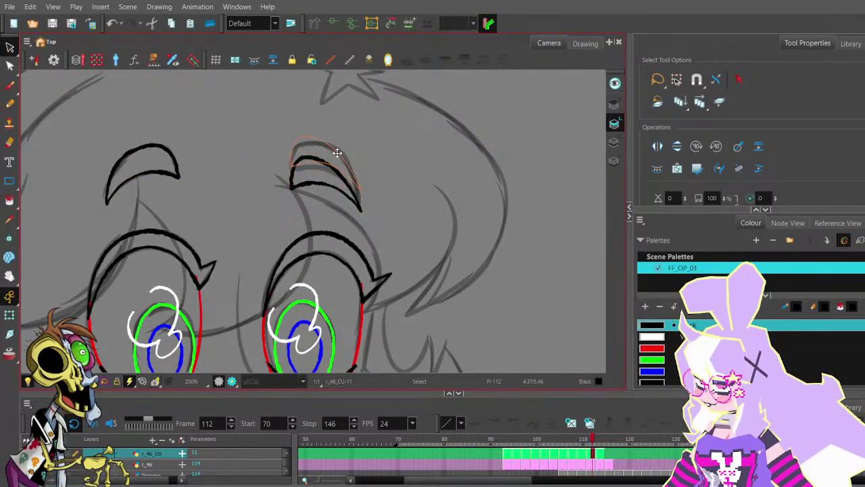
- Extend the right brow's outer tip, round out its upper arc and adjust its lower curve to match the sketch
click(10, 66)
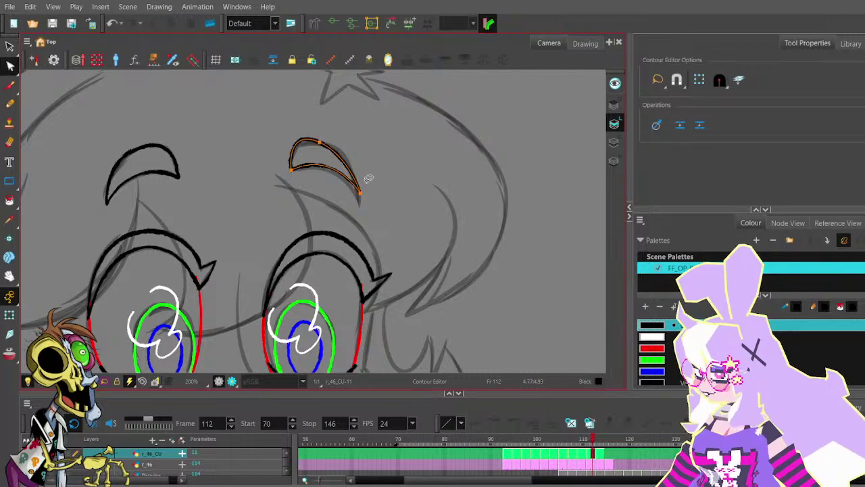
scroll(362, 186, up, 1)
click(358, 196)
drag(359, 210, 358, 210)
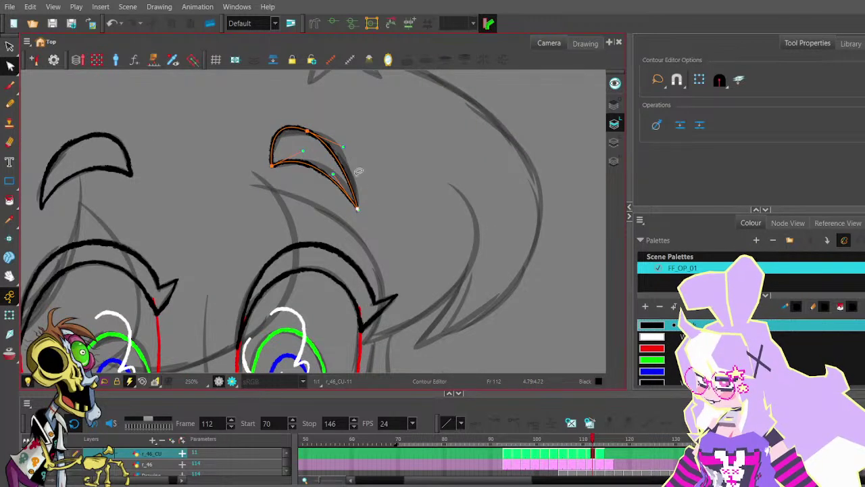
drag(343, 146, 357, 150)
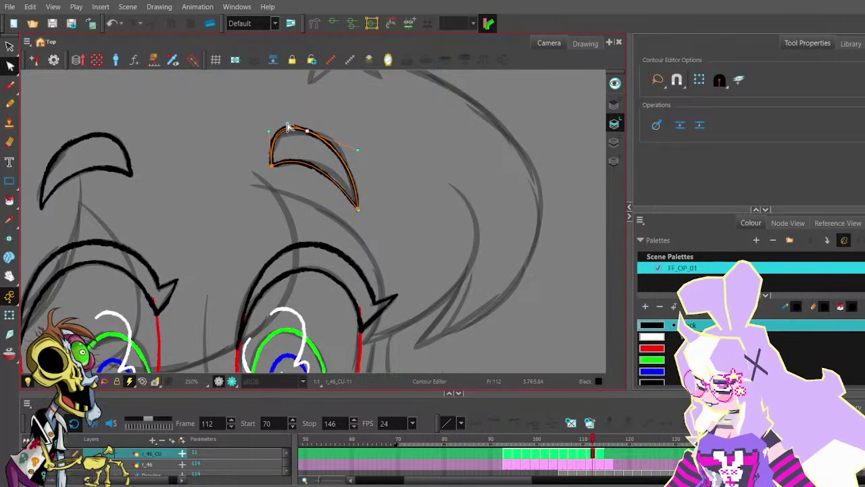
drag(288, 127, 305, 116)
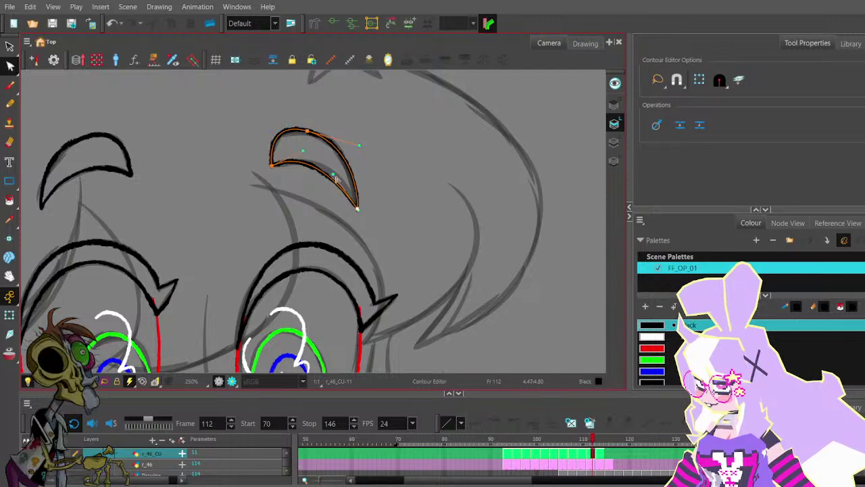
drag(333, 179, 341, 170)
click(367, 176)
scroll(367, 176, down, 2)
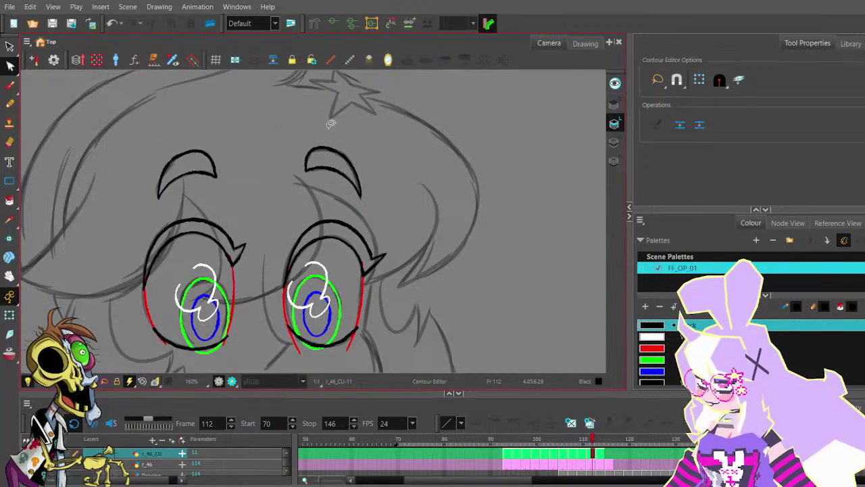
- Fine-tune the right brow's lower curve between its inner corner and outer tip
scroll(318, 166, up, 3)
click(309, 172)
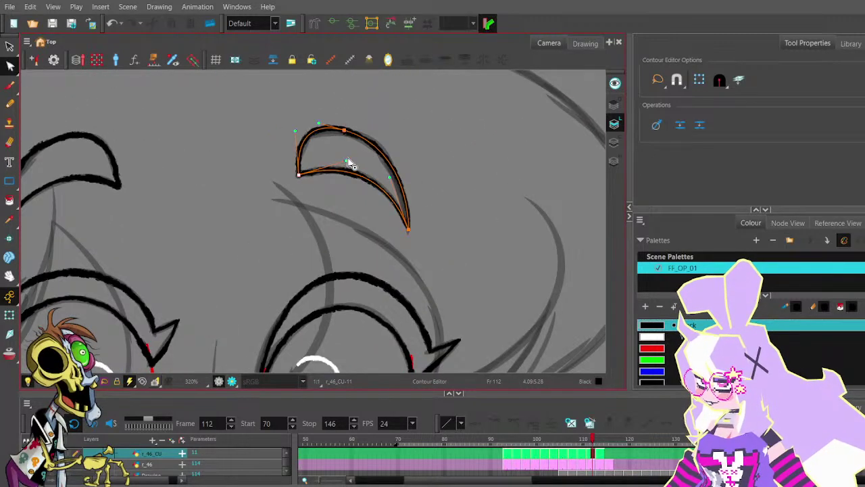
click(352, 145)
scroll(351, 145, down, 1)
click(396, 213)
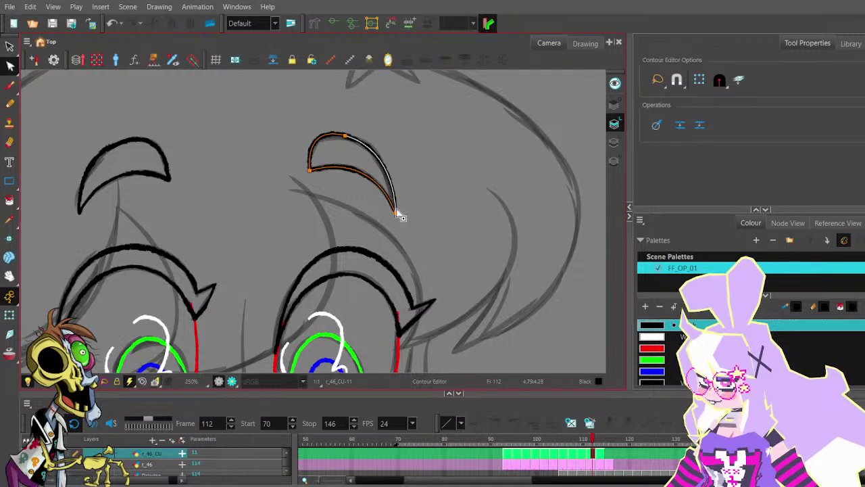
click(396, 213)
drag(378, 175, 376, 169)
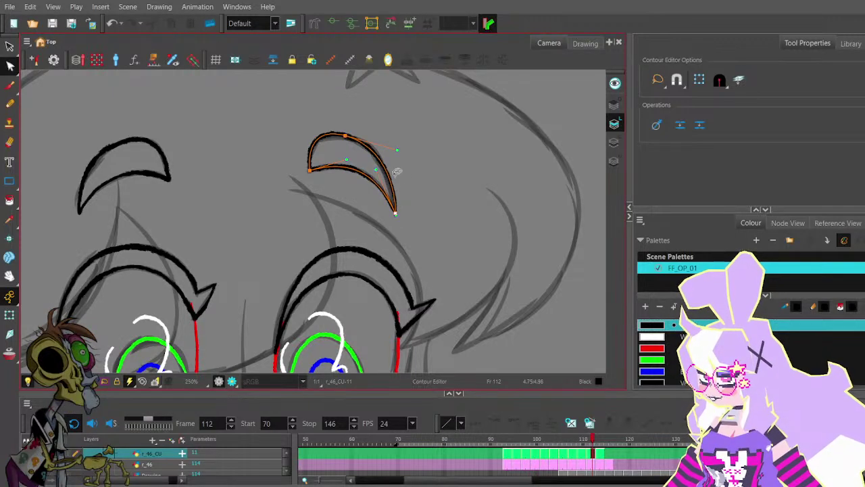
click(405, 191)
scroll(399, 162, down, 2)
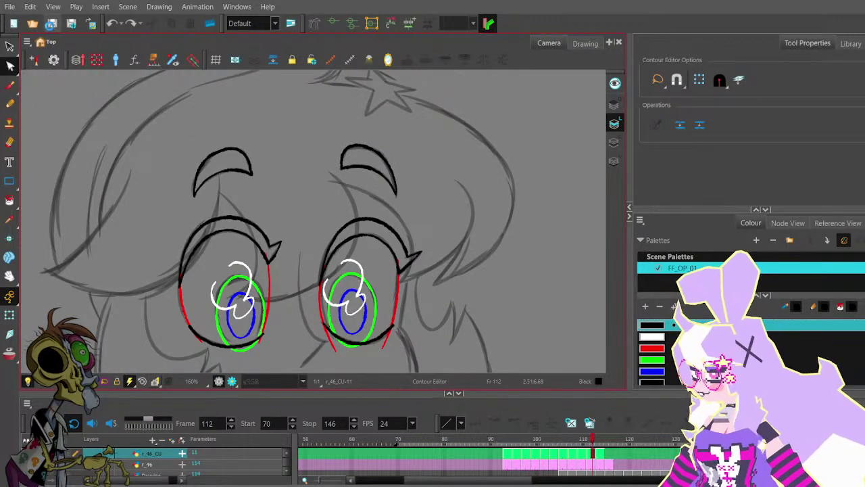
- Adjust the lower end of the right eye's inner red side line below the lower lash
key(space)
drag(435, 223, 438, 186)
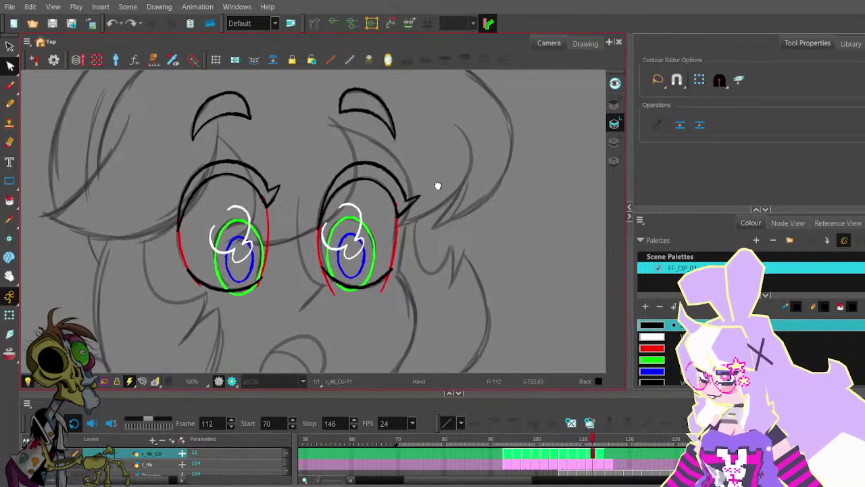
drag(450, 253, 447, 219)
scroll(342, 229, up, 4)
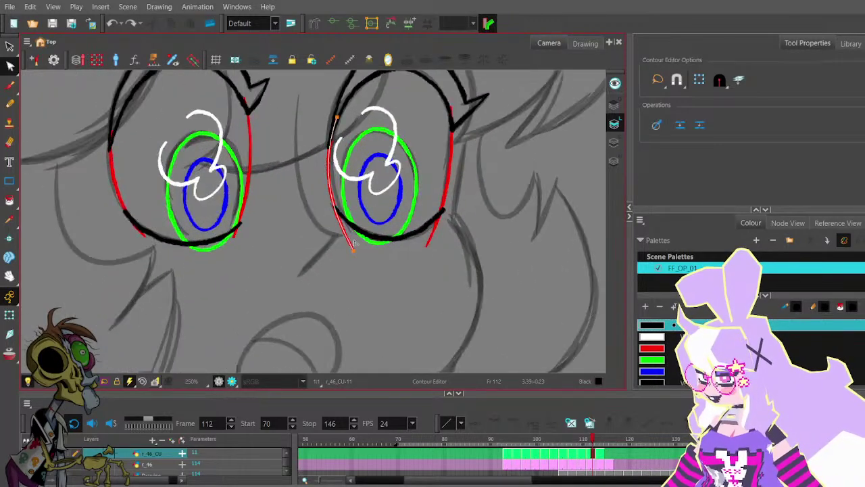
drag(356, 255, 356, 248)
click(373, 251)
scroll(376, 249, down, 3)
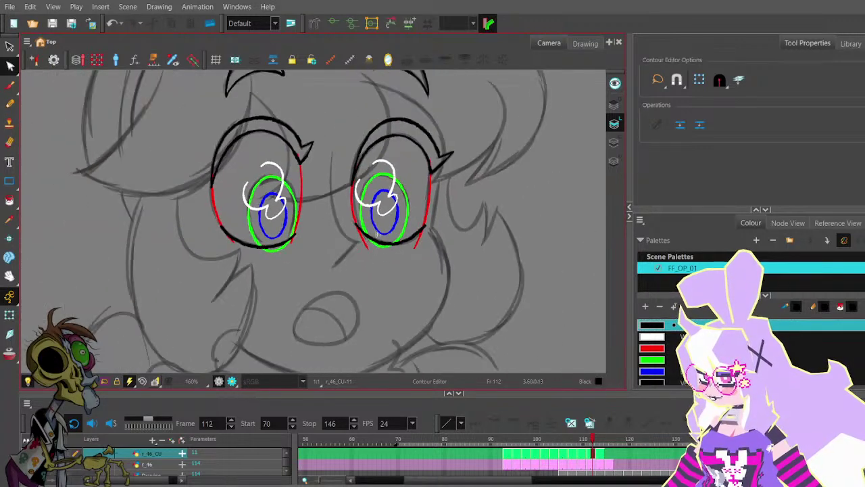
- On frame 111, smooth the right lash's lower arc near its outer corner, and go back to frame 110
scroll(423, 152, down, 1)
drag(423, 151, 383, 177)
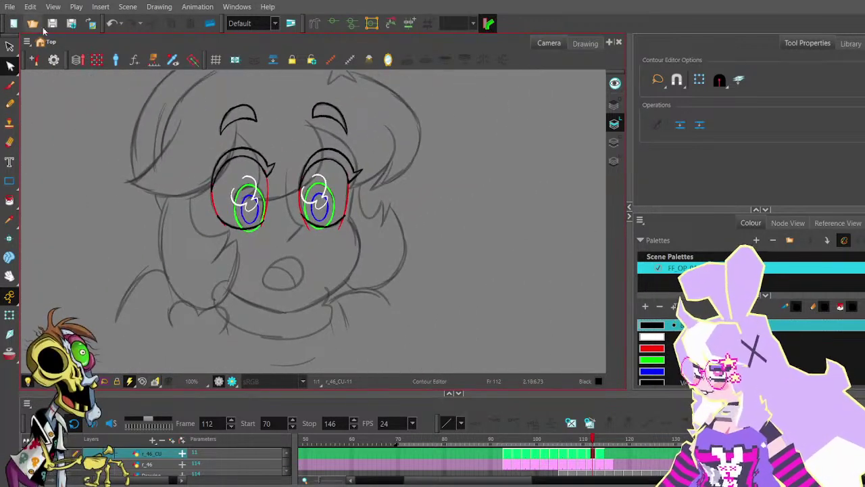
click(9, 46)
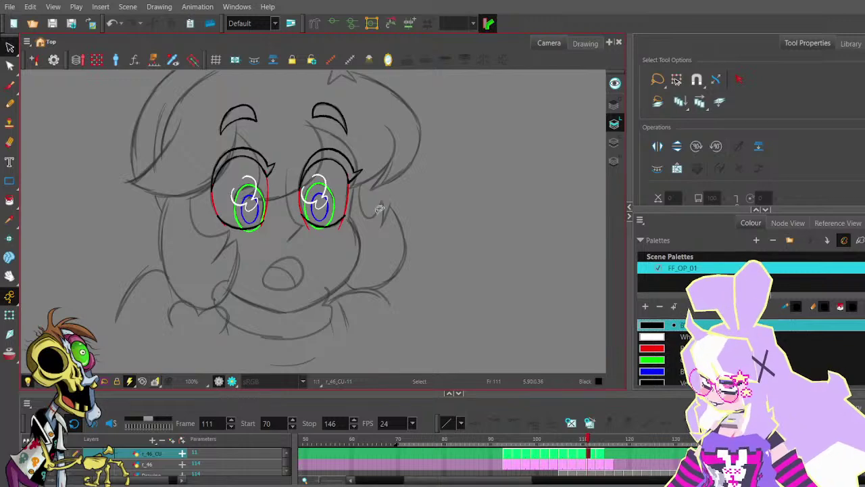
scroll(340, 150, up, 1)
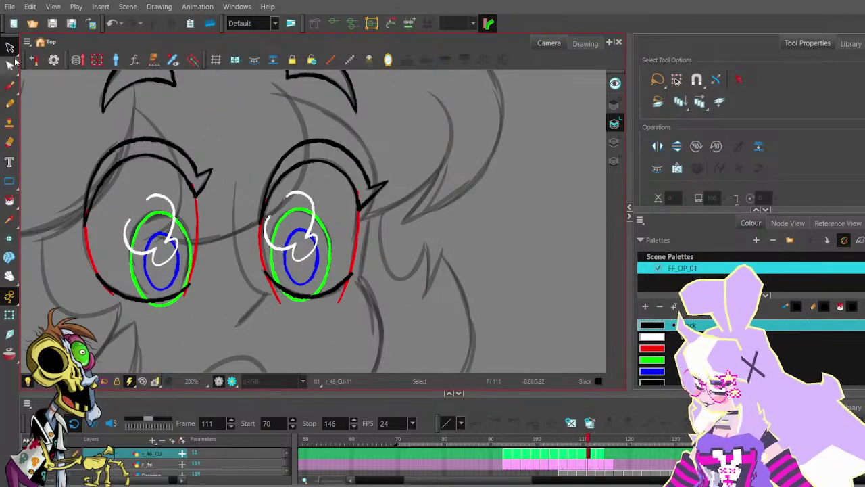
key(alt+q)
click(349, 178)
scroll(350, 180, up, 5)
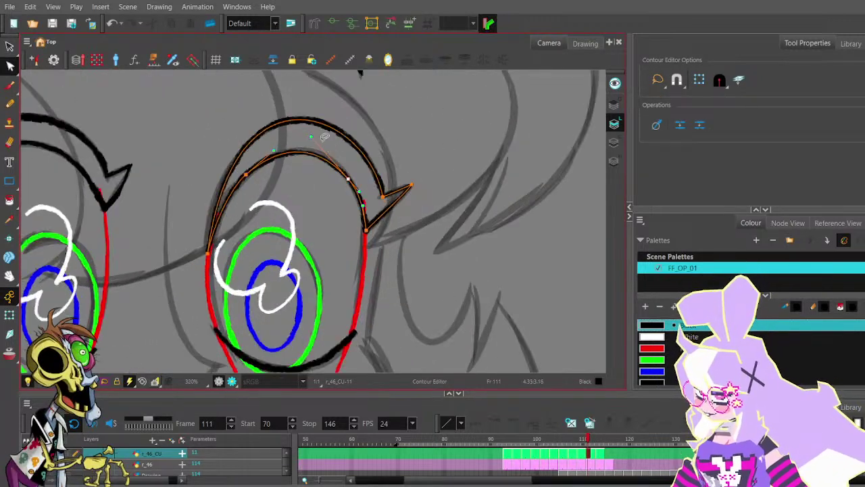
key(ctrl+z)
click(348, 178)
drag(348, 178, 321, 134)
click(356, 169)
scroll(357, 168, down, 5)
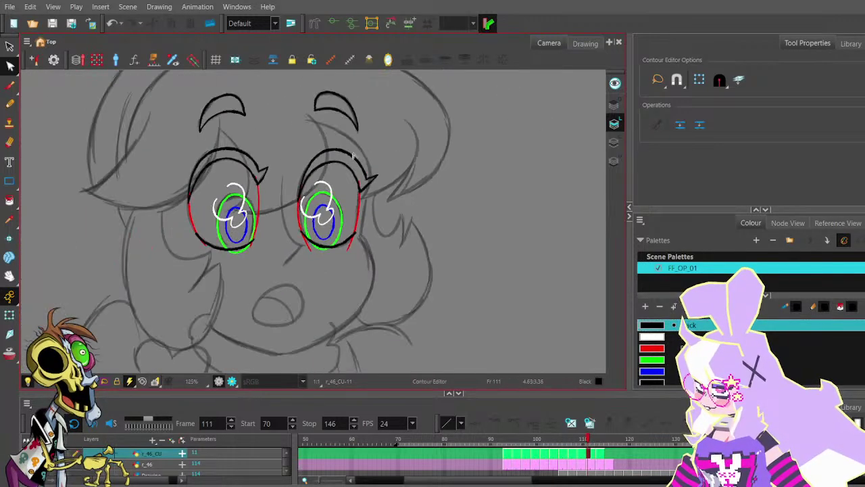
key(comma)
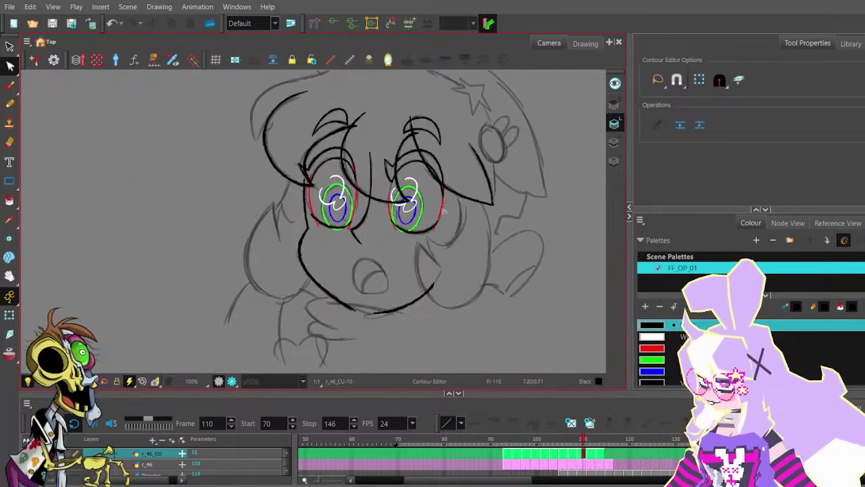
- Flip between frames 110 and 113 to compare the inked eyes and brows with the neighbouring sketches
key(period)
key(period)
key(period)
key(comma)
key(comma)
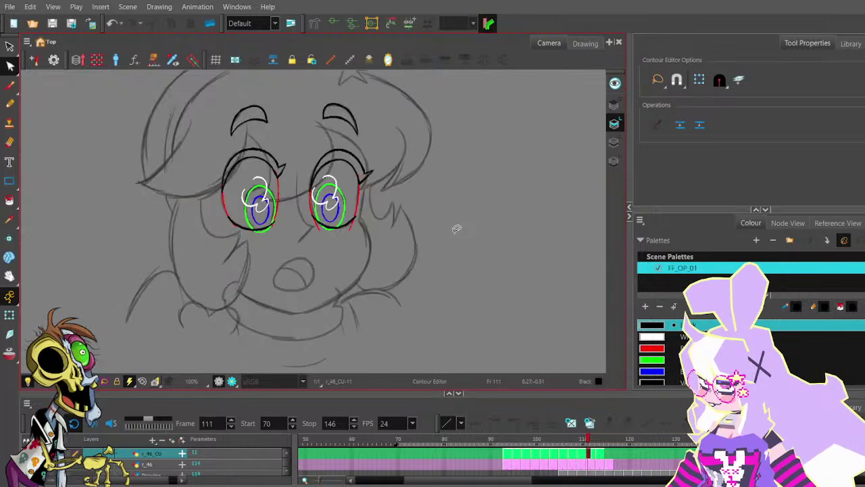
key(comma)
key(period)
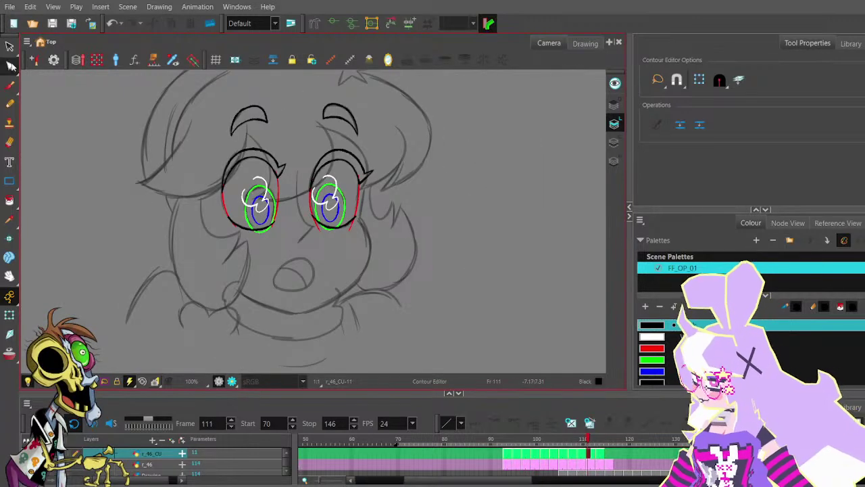
key(alt+s)
mouse_move(245, 87)
mouse_down()
mouse_move(301, 251)
mouse_move(362, 87)
mouse_up()
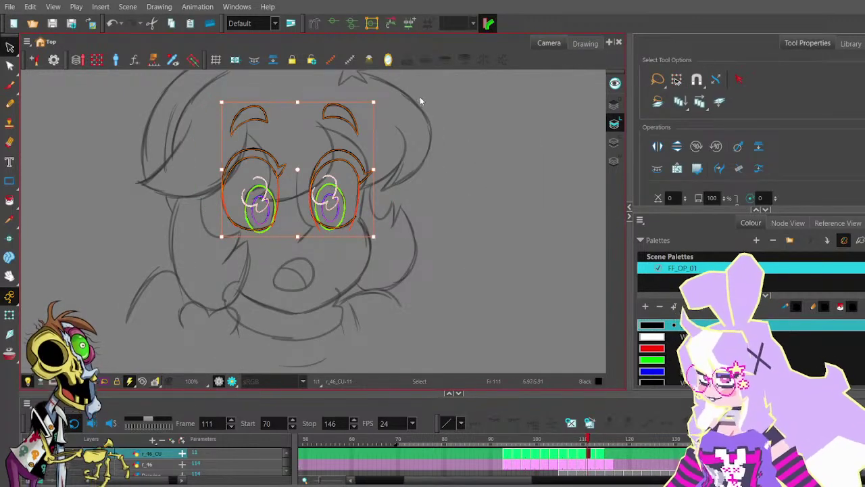
click(447, 145)
key(period)
key(period)
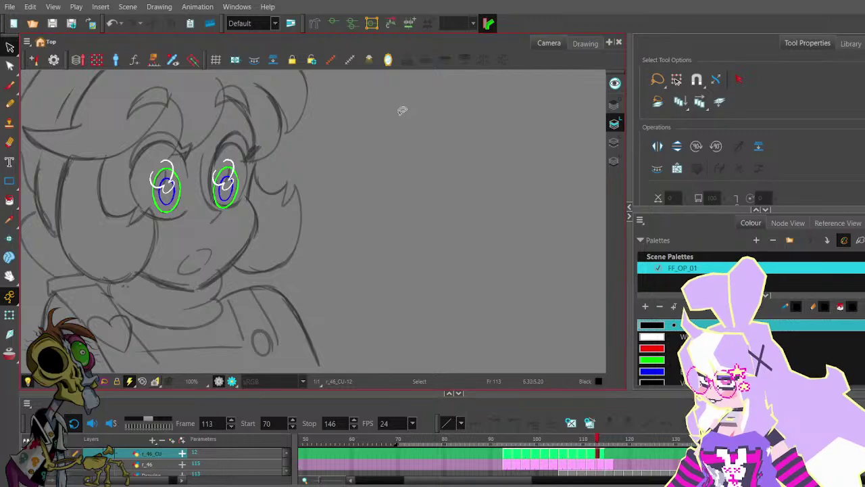
key(comma)
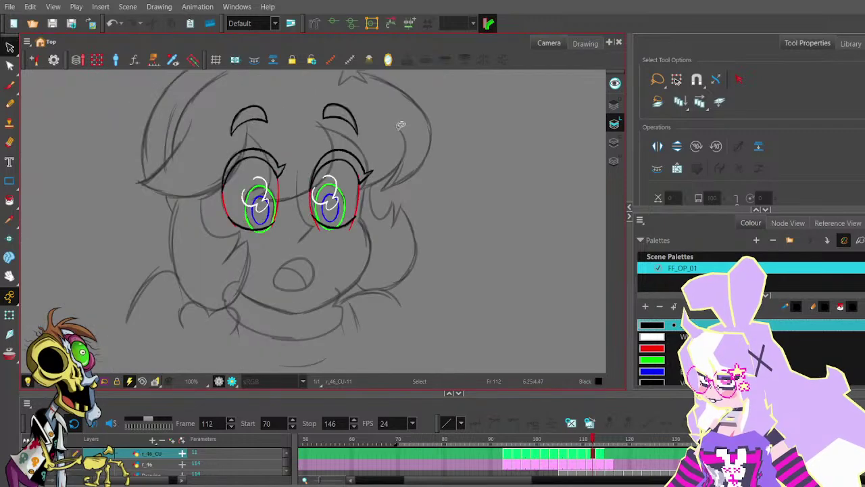
- Copy the left eye's upper lash from frame 112 to frame 113 and place it over the sketched left eye
click(269, 142)
key(ctrl+c)
key(period)
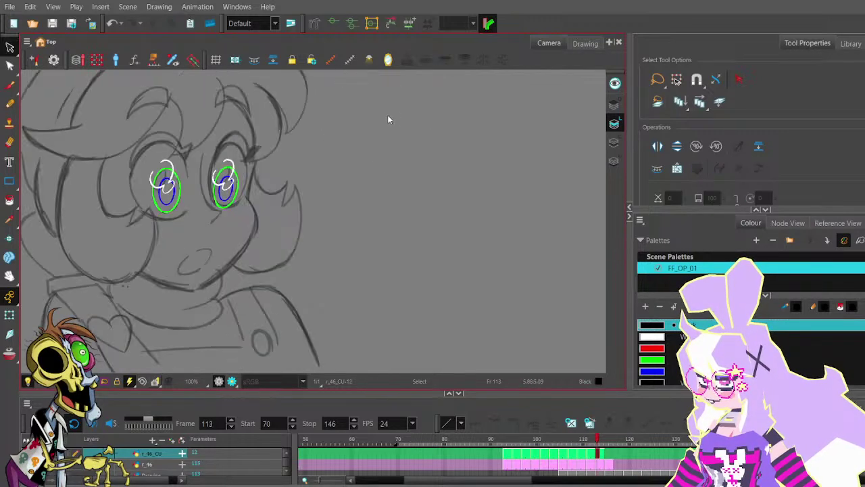
key(ctrl+v)
drag(326, 155, 443, 186)
mouse_move(385, 180)
mouse_down()
mouse_move(303, 157)
mouse_move(293, 164)
mouse_up()
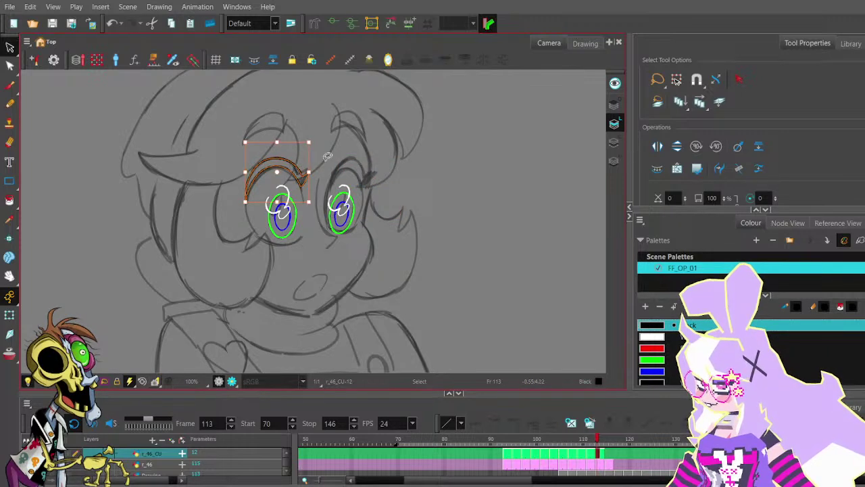
click(329, 159)
- Reshape the spiked corner of the left upper lash on frame 113, moving its notch, tip and lower point towards the sketch
click(10, 69)
scroll(301, 179, up, 5)
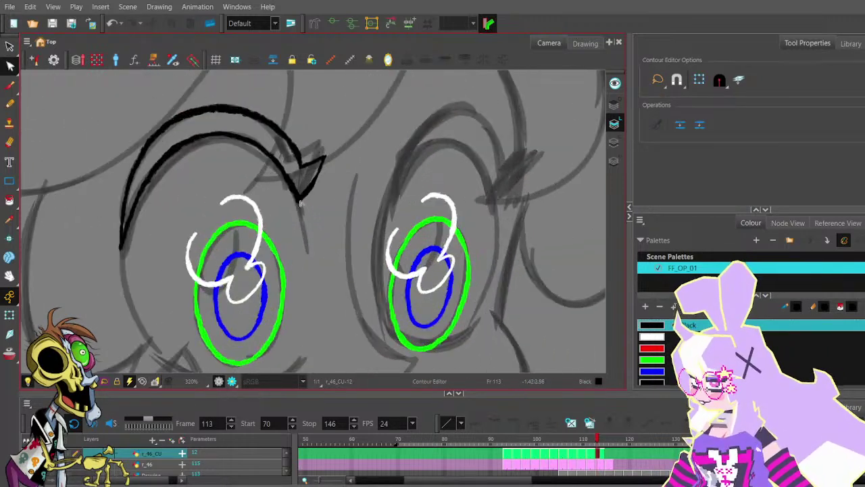
click(302, 198)
click(331, 136)
mouse_move(330, 135)
mouse_down()
mouse_move(326, 193)
mouse_move(327, 139)
mouse_up()
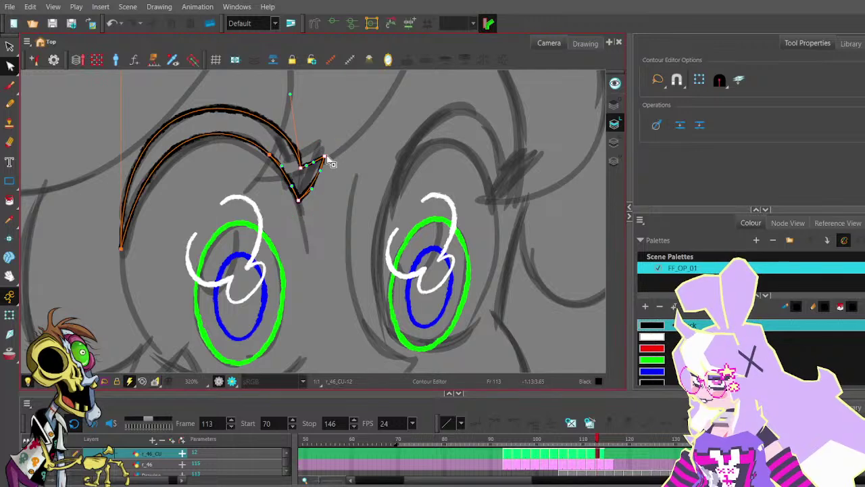
shift+click(270, 155)
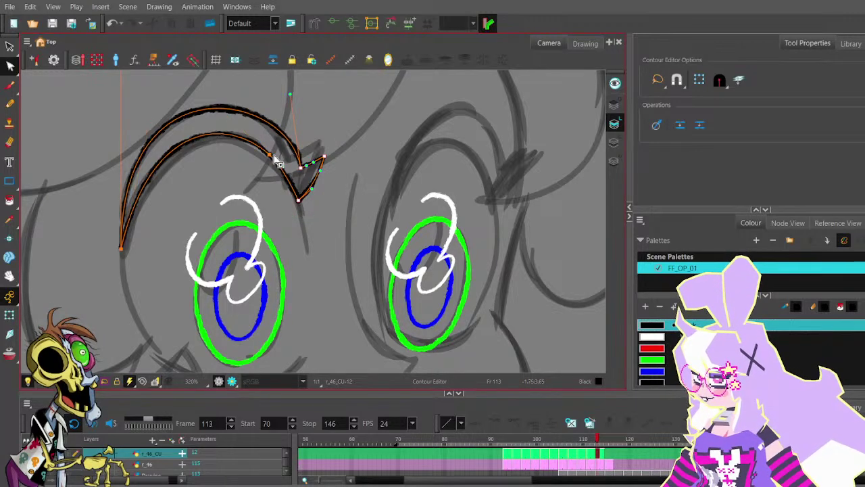
drag(324, 157, 319, 142)
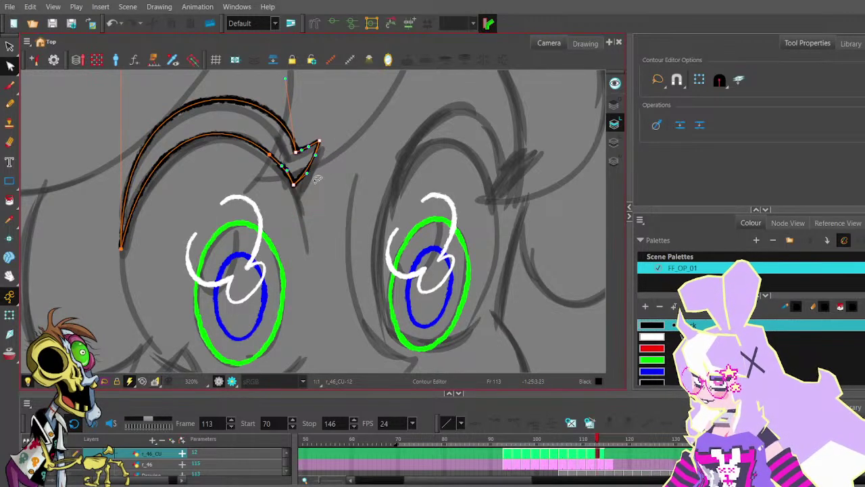
drag(295, 192, 297, 196)
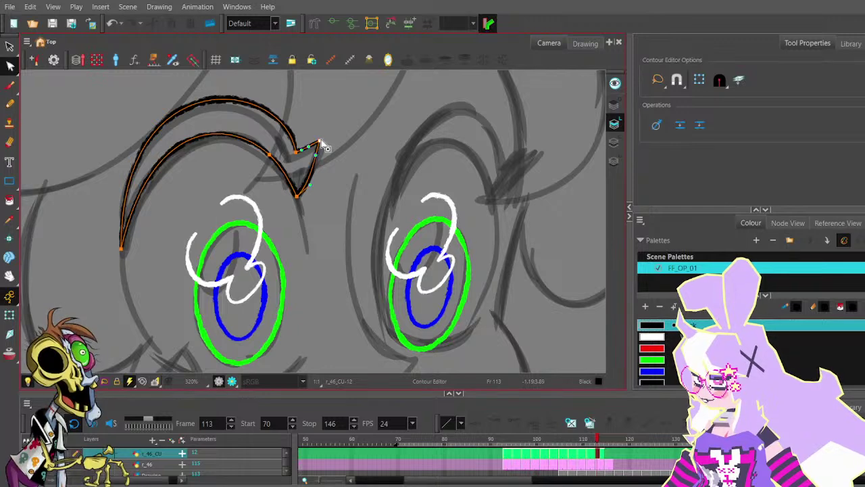
mouse_move(320, 142)
mouse_down()
mouse_move(289, 161)
mouse_move(353, 103)
mouse_move(351, 133)
mouse_up()
click(324, 181)
- Fit the left upper lash's arcs and its thin tapered end to the sketched eye outline
scroll(334, 174, down, 1)
click(325, 115)
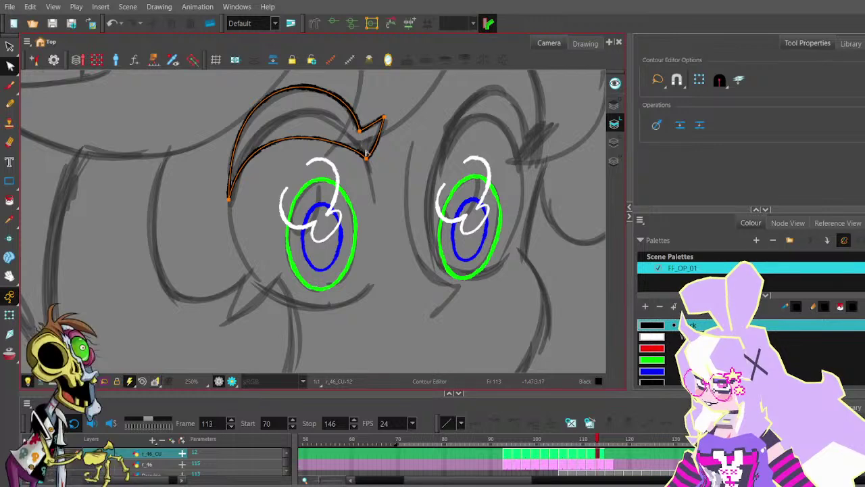
key(ctrl+z)
click(345, 128)
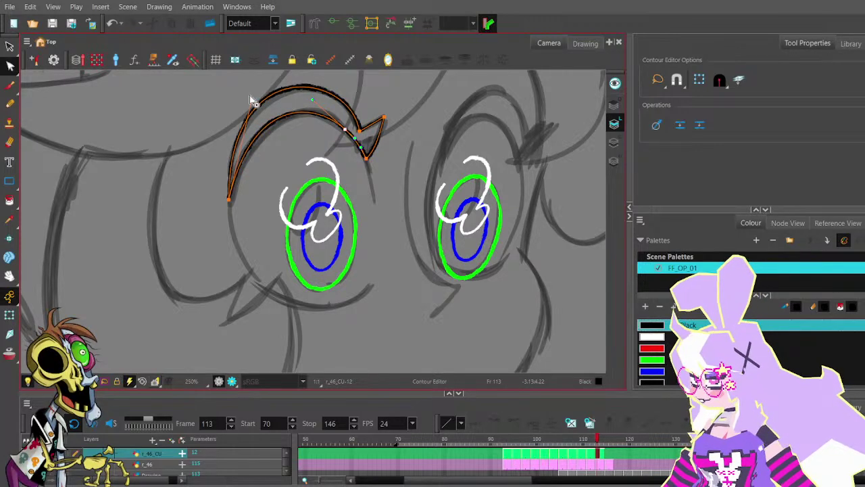
drag(252, 100, 273, 123)
drag(238, 195, 237, 200)
drag(265, 103, 257, 100)
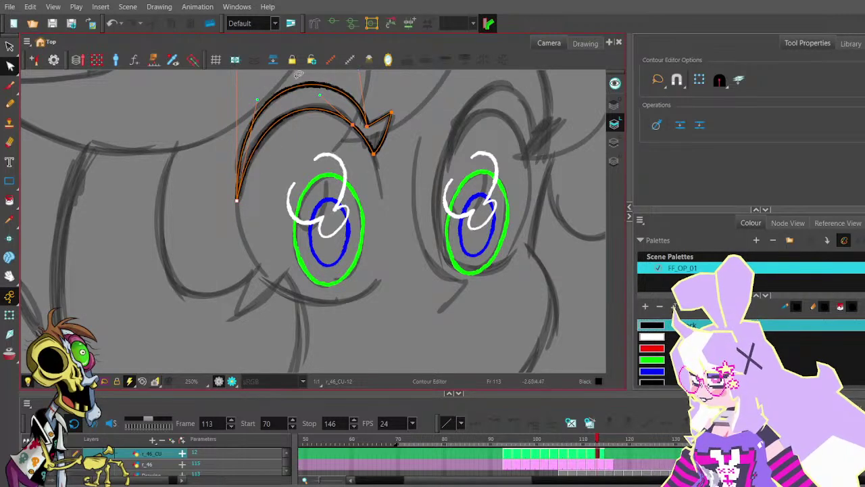
drag(372, 157, 371, 197)
key(space)
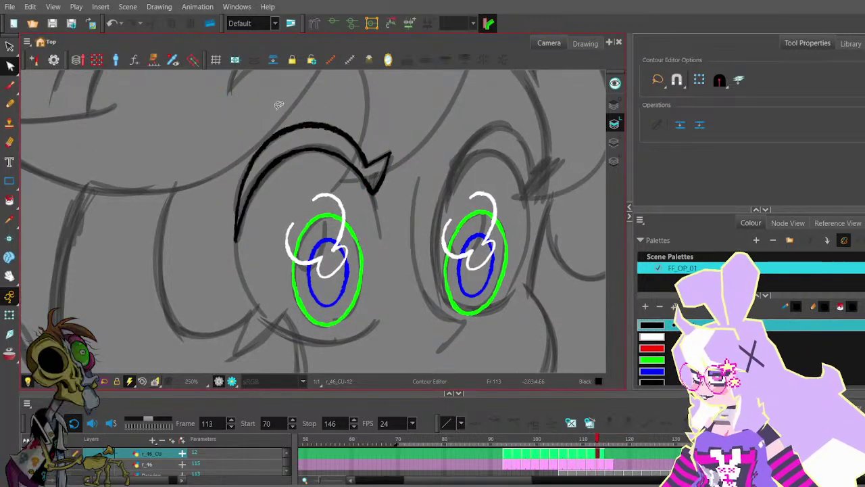
- Copy the left eye's lower lash from frame 112 to frame 113 and place it on the sketched lower eyelid
scroll(356, 130, down, 2)
drag(356, 131, 305, 135)
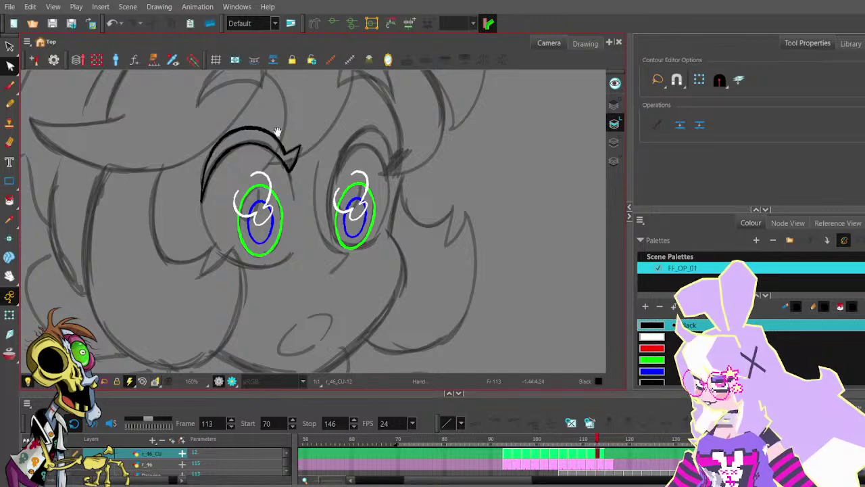
key(comma)
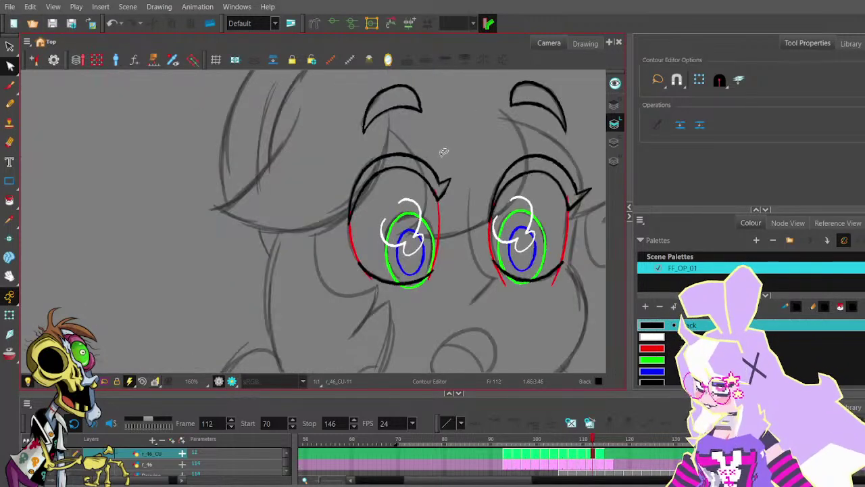
key(period)
key(comma)
key(period)
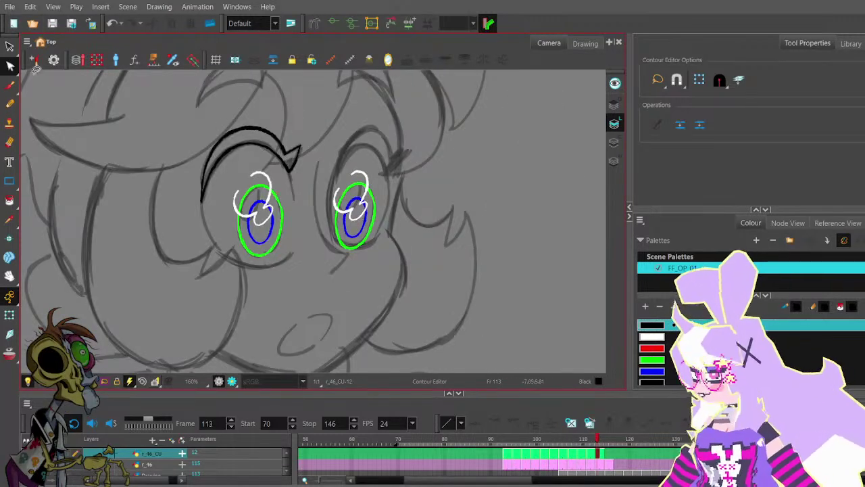
click(10, 46)
key(comma)
click(391, 276)
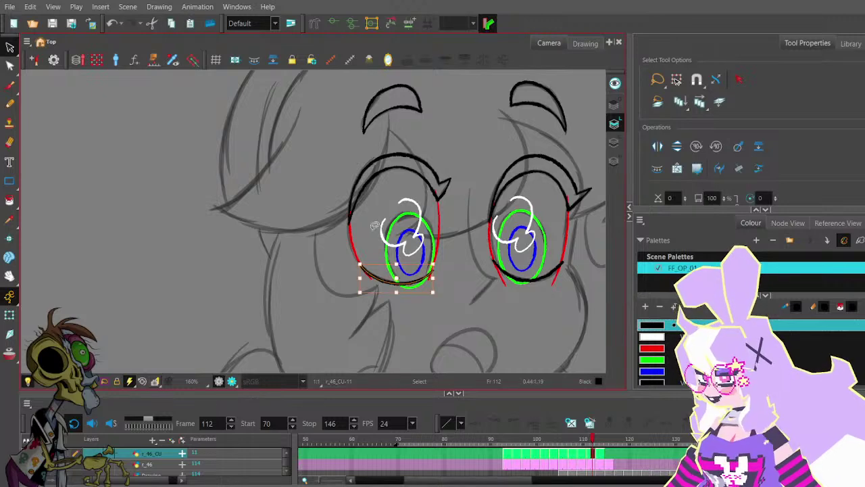
key(ctrl+c)
key(period)
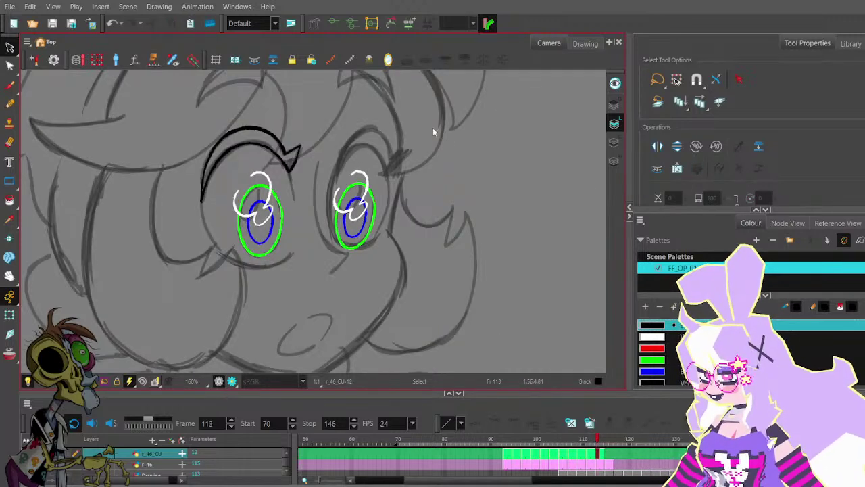
key(ctrl+v)
mouse_move(380, 281)
mouse_down()
mouse_move(236, 265)
mouse_move(284, 251)
mouse_up()
- Adjust the contour of the left lower lash to follow the sketched lower eyelid on frame 113
click(10, 66)
scroll(297, 254, up, 4)
click(309, 260)
scroll(313, 263, down, 2)
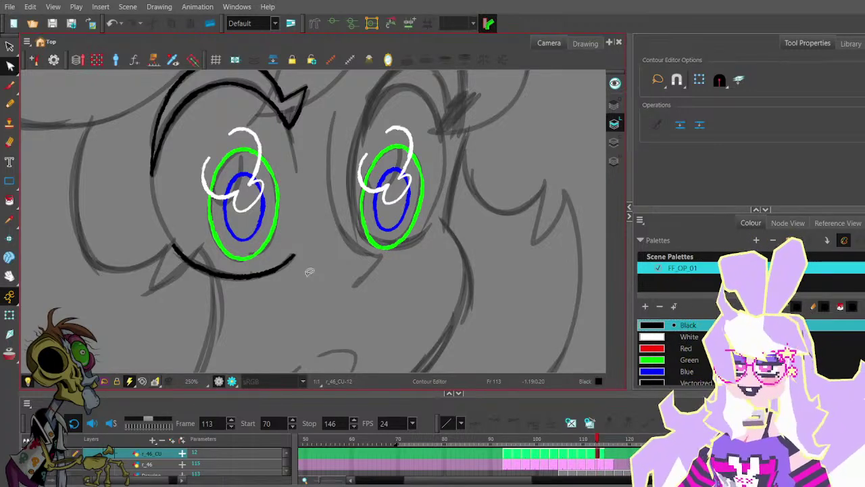
drag(326, 250, 374, 256)
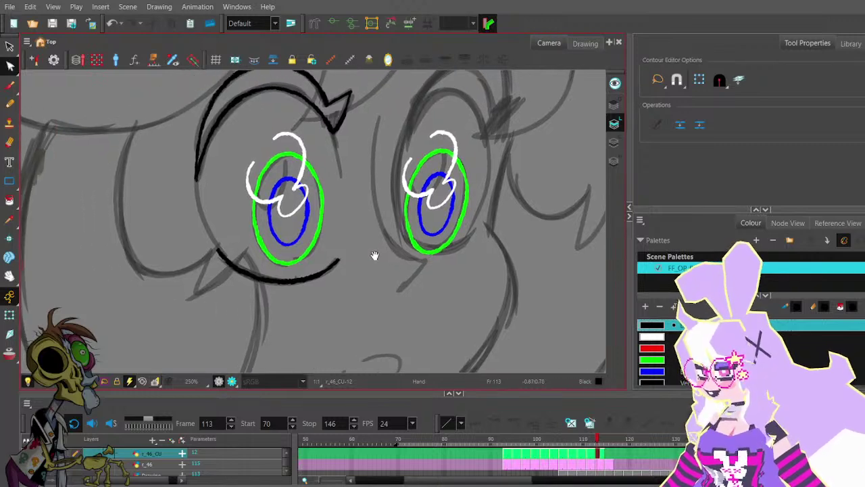
- Copy the left eye's two red side lines from frame 112 to frame 113 and fit them between the upper and lower lashes
key(comma)
key(.)
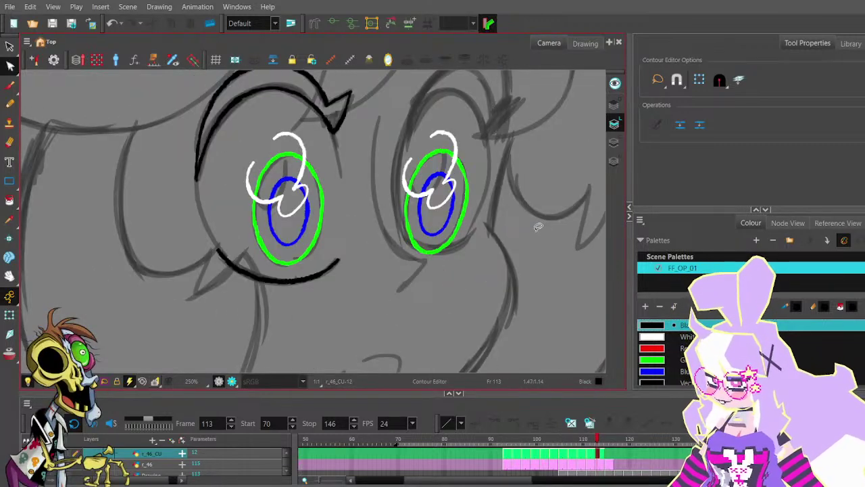
click(428, 237)
shift+click(568, 195)
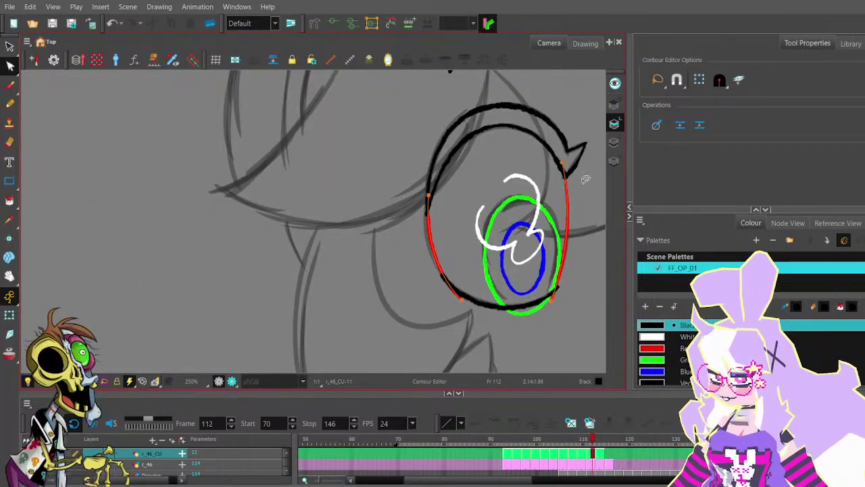
key(alt+s)
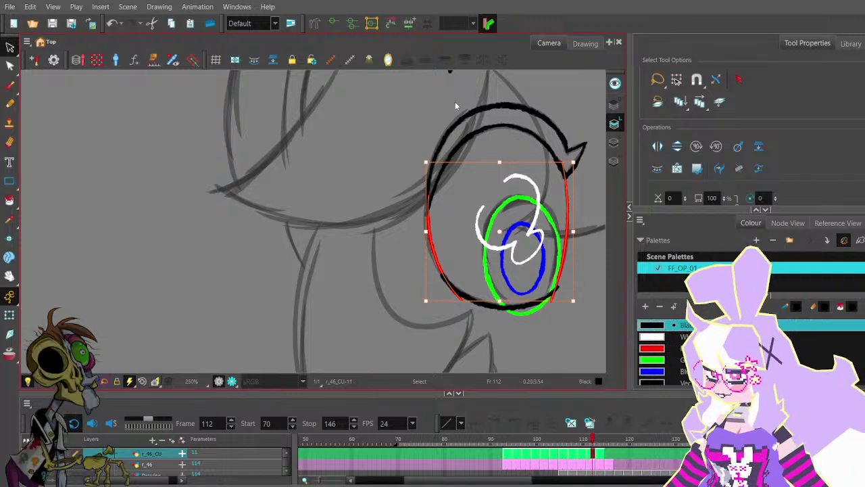
key(ctrl+x)
key(ctrl+v)
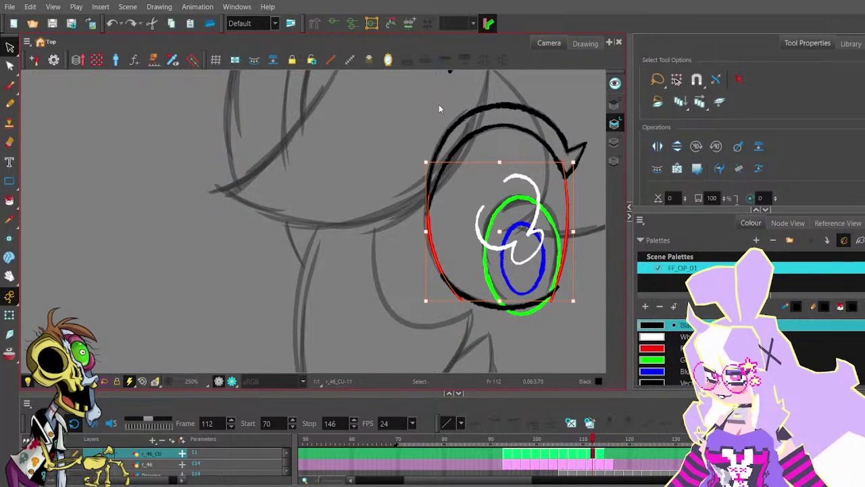
click(469, 145)
click(429, 231)
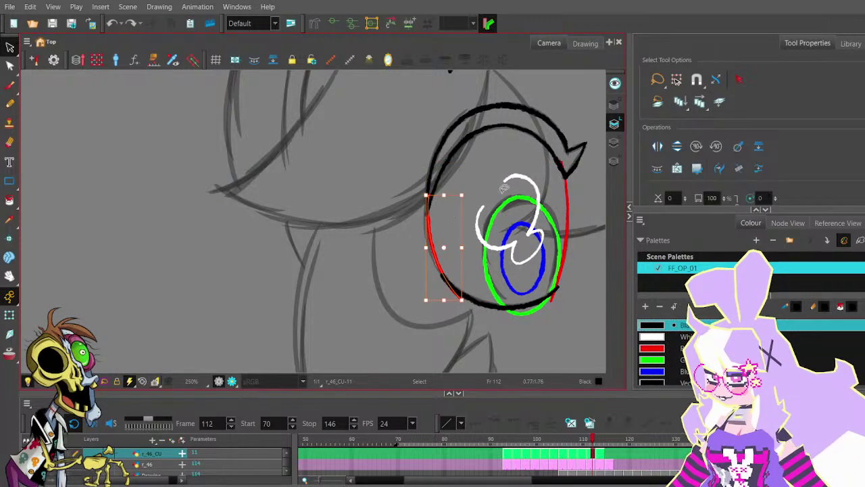
shift+click(567, 193)
key(period)
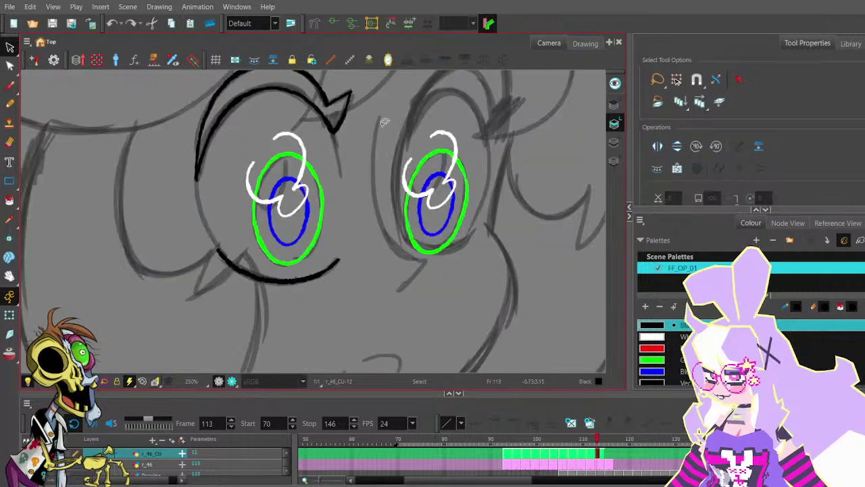
key(ctrl+v)
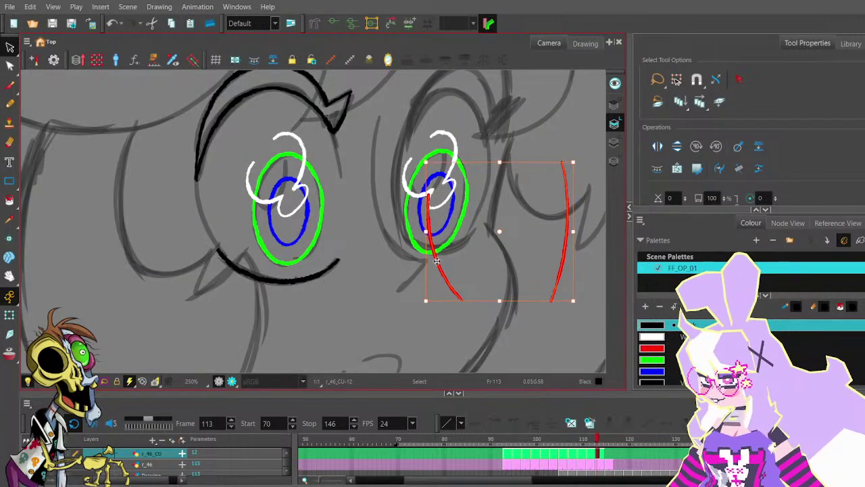
drag(438, 261, 212, 232)
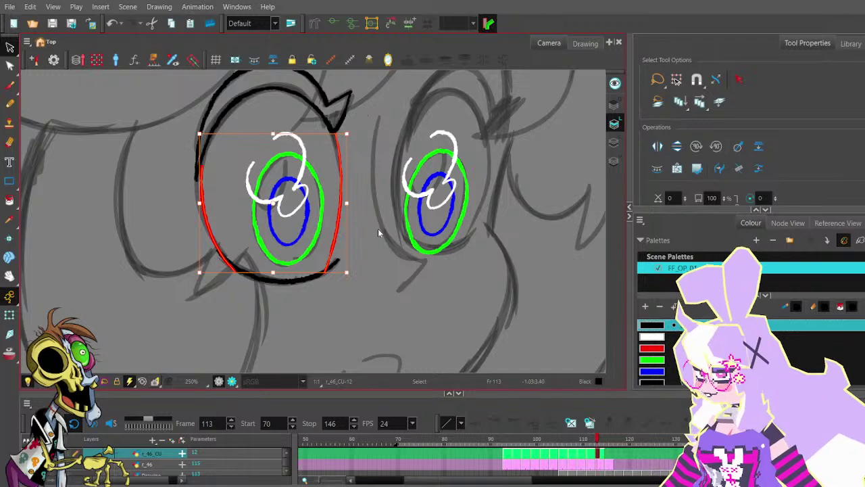
click(334, 322)
- Adjust the upper end of the left eye's left-hand red side line to meet the upper lash
click(10, 67)
click(202, 186)
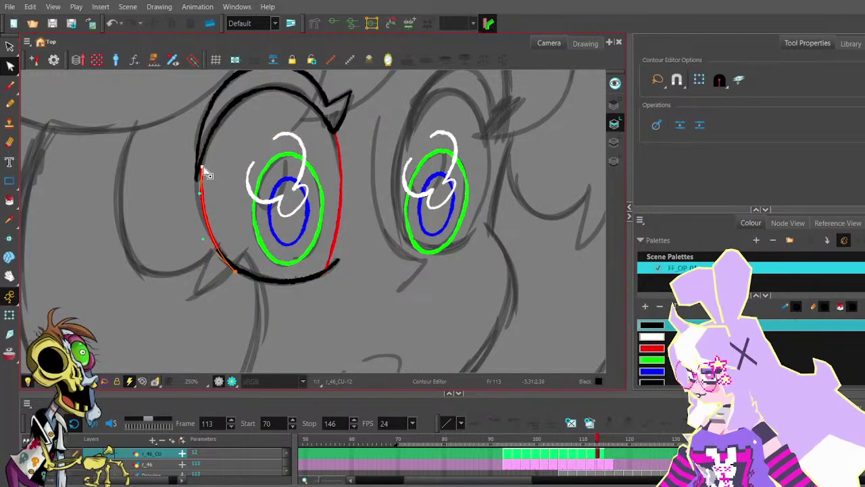
- Reshape the left eye's red side lines on frame 113, extending their ends over the upper lash and lower lid
drag(202, 167, 198, 160)
drag(201, 195, 199, 198)
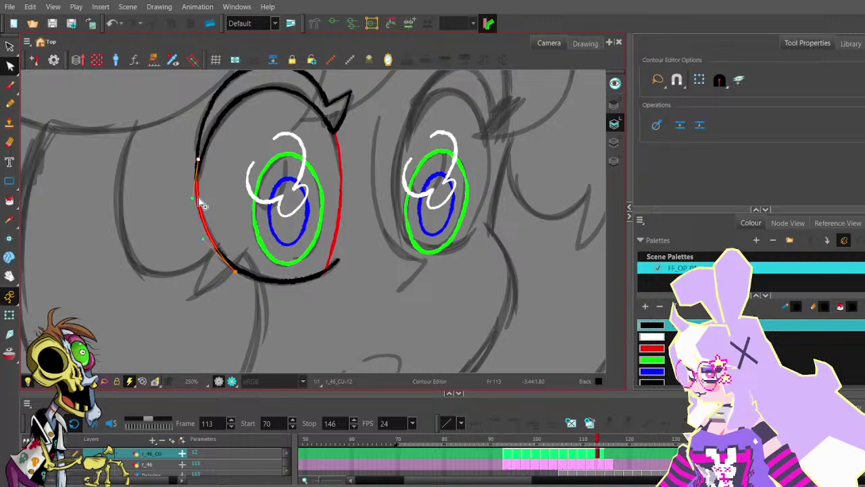
click(338, 158)
drag(335, 133, 330, 118)
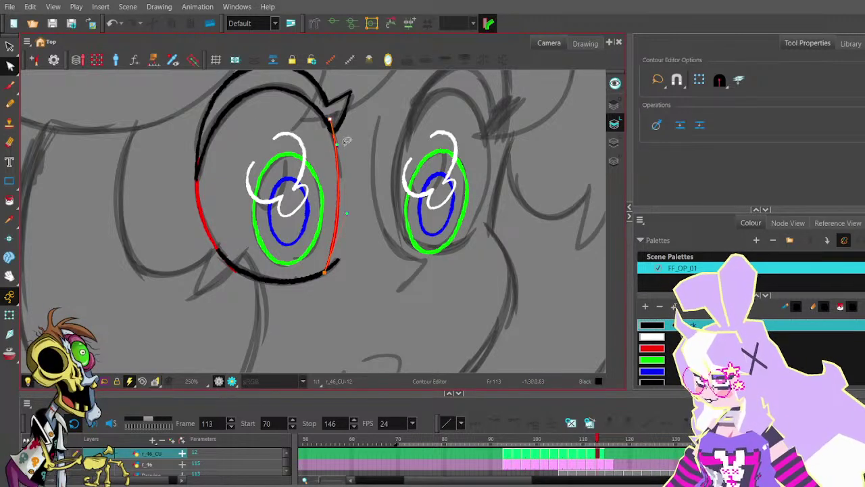
drag(326, 273, 335, 283)
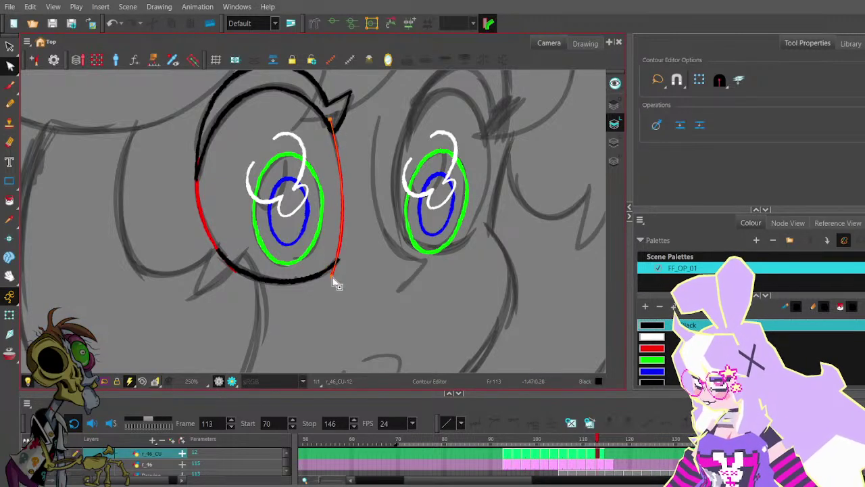
click(347, 239)
click(205, 233)
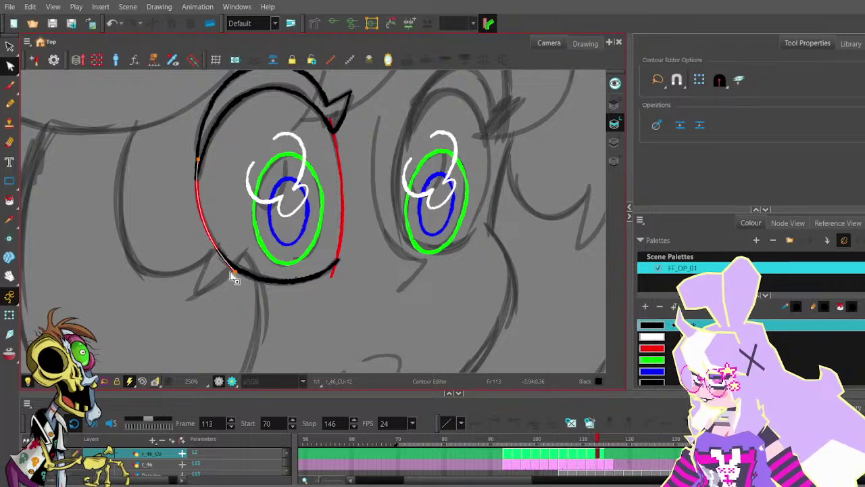
drag(235, 271, 240, 275)
click(233, 221)
- Select the right eye's upper lash, lower lid and red side lines on frame 112 for copying
scroll(249, 233, down, 2)
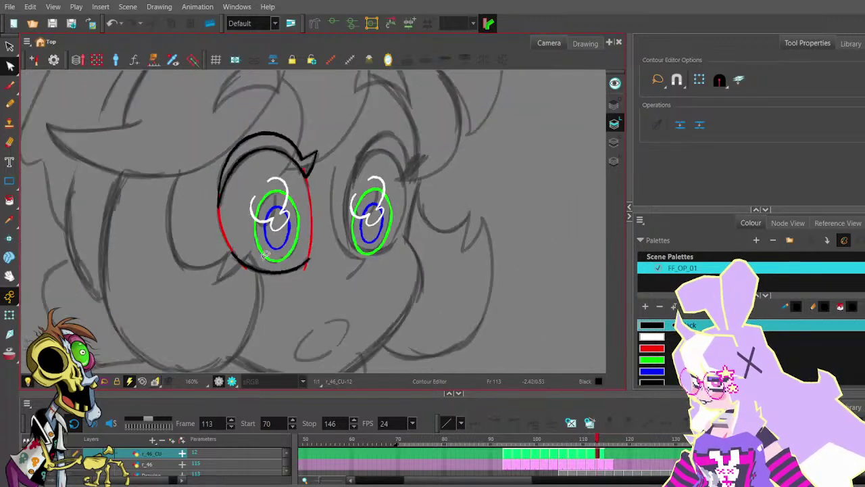
mouse_move(365, 204)
mouse_down()
mouse_move(324, 207)
mouse_move(347, 201)
mouse_up()
key(comma)
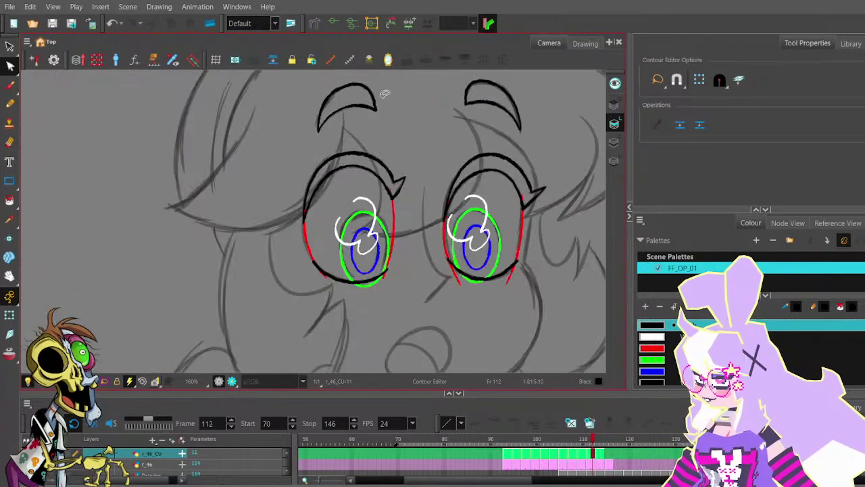
click(10, 47)
drag(472, 142, 344, 128)
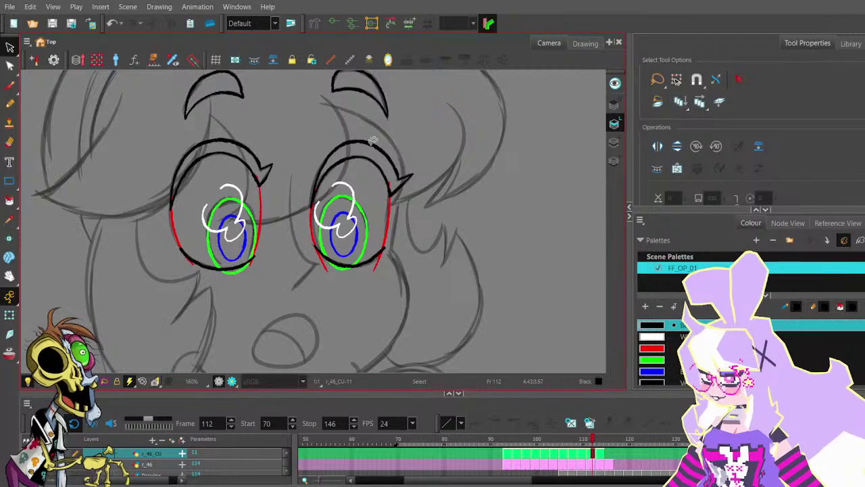
click(394, 159)
click(447, 232)
mouse_move(391, 142)
mouse_down()
mouse_move(398, 260)
mouse_move(423, 233)
mouse_up()
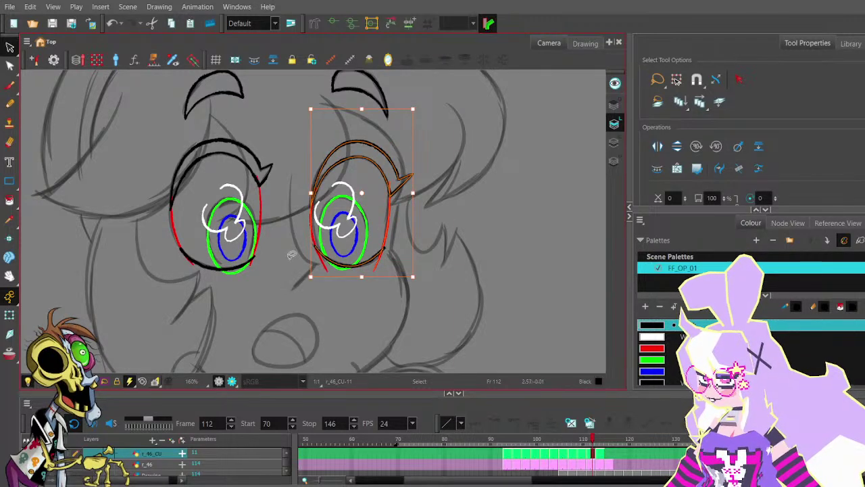
drag(291, 255, 315, 225)
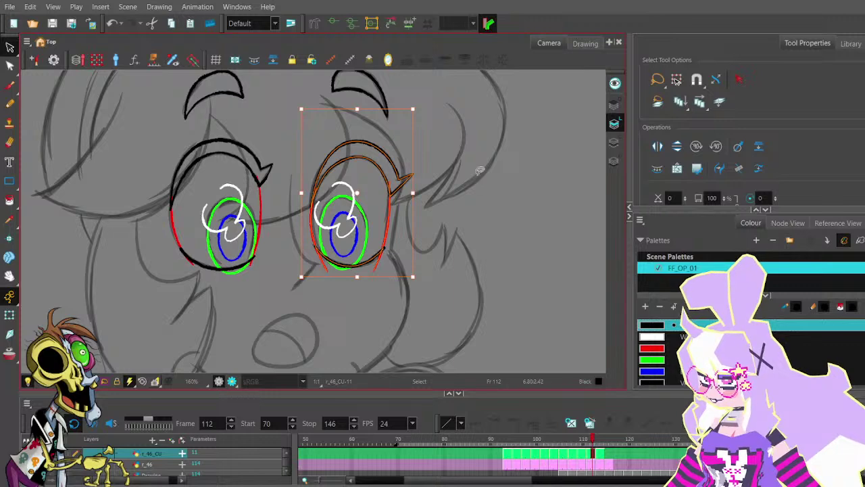
- Paste the eye outline into frame 113 and fit it over the right eye, narrowing it to suit the turned head
key(period)
key(ctrl+v)
drag(347, 184, 427, 190)
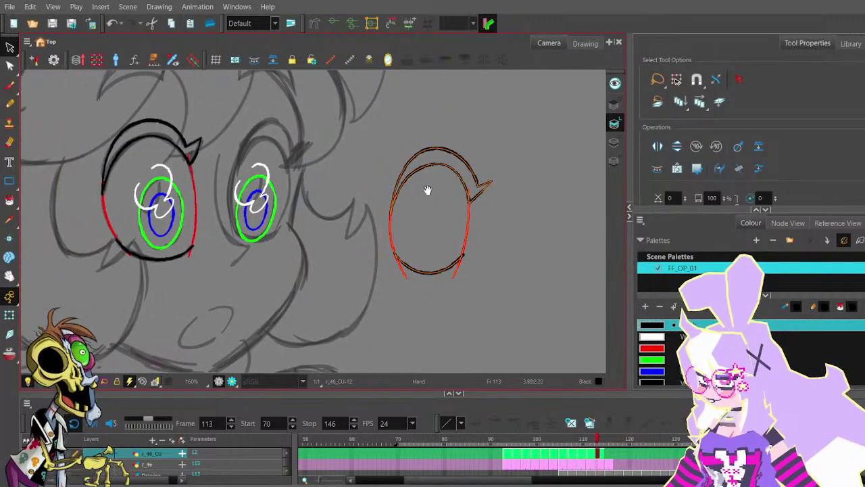
mouse_move(460, 155)
mouse_down()
mouse_move(284, 141)
mouse_move(301, 127)
mouse_move(311, 139)
mouse_move(302, 138)
mouse_up()
click(355, 186)
click(317, 139)
mouse_move(292, 104)
mouse_down()
mouse_move(320, 133)
mouse_move(313, 121)
mouse_up()
click(355, 159)
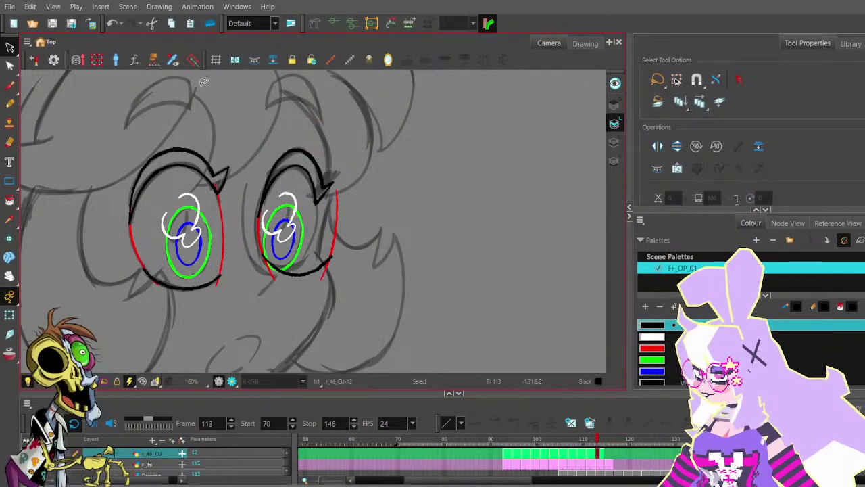
- Reshape the outer curve of the right eye's upper lash with the Contour Editor, following the rough sketch
key(alt+q)
scroll(287, 160, up, 1)
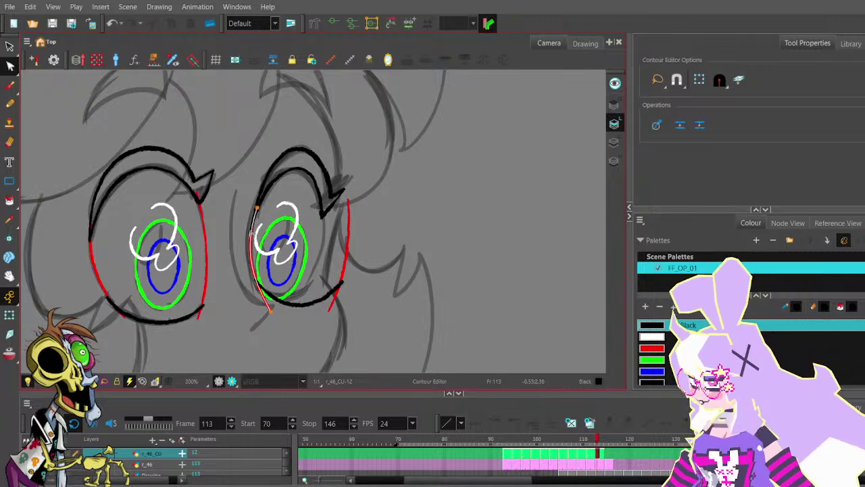
click(253, 223)
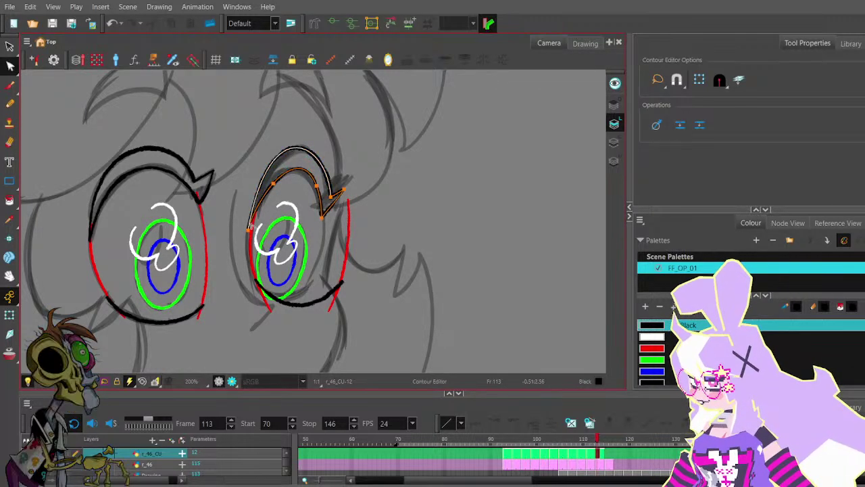
click(268, 174)
drag(271, 107, 276, 101)
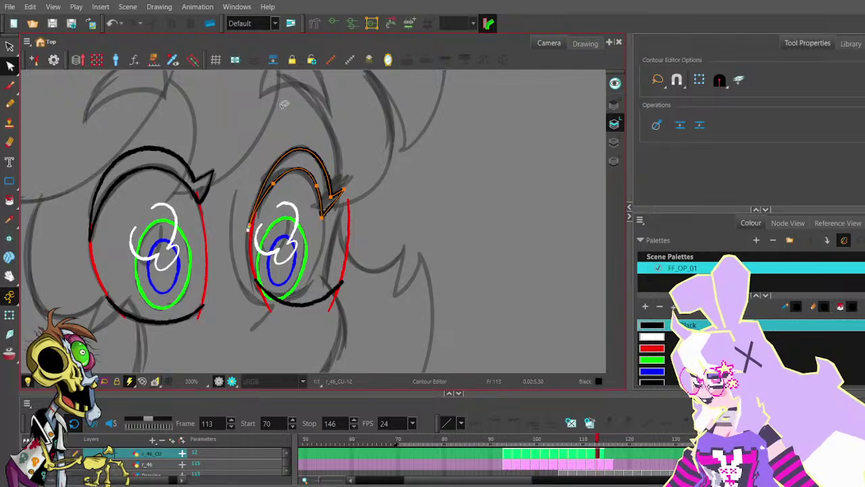
scroll(319, 183, up, 1)
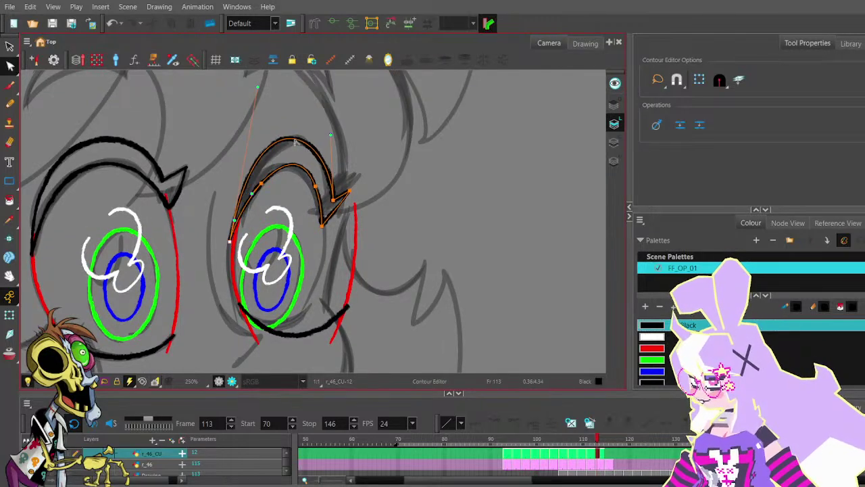
scroll(289, 119, down, 1)
drag(265, 97, 269, 96)
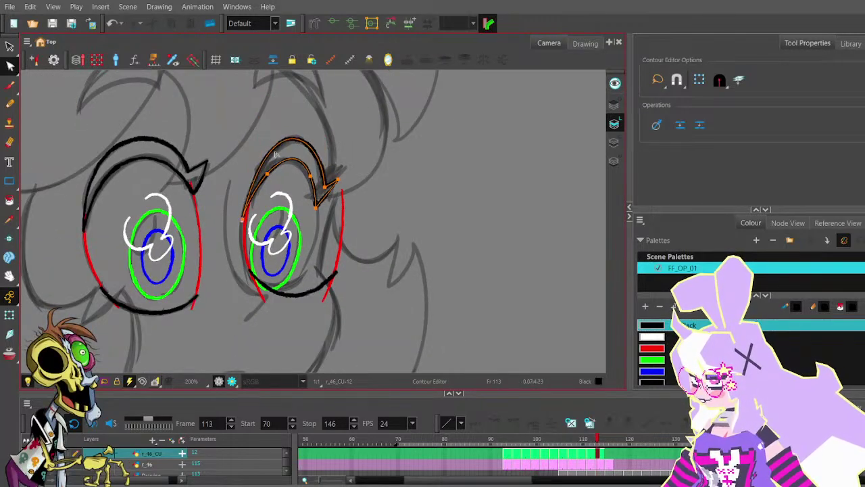
scroll(247, 222, up, 3)
scroll(274, 210, down, 3)
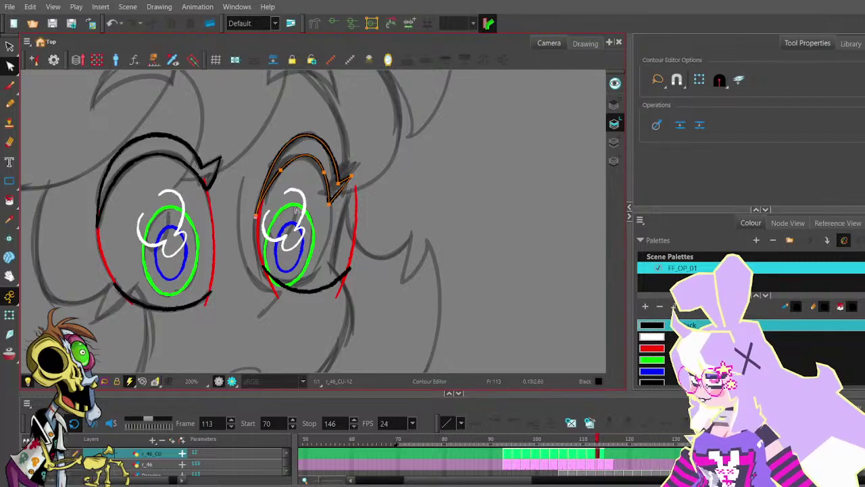
scroll(328, 183, up, 2)
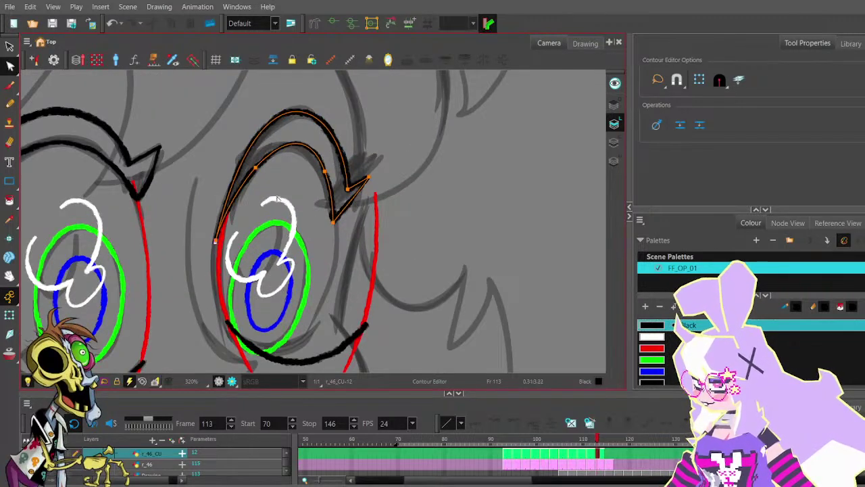
scroll(223, 229, up, 8)
scroll(243, 229, down, 7)
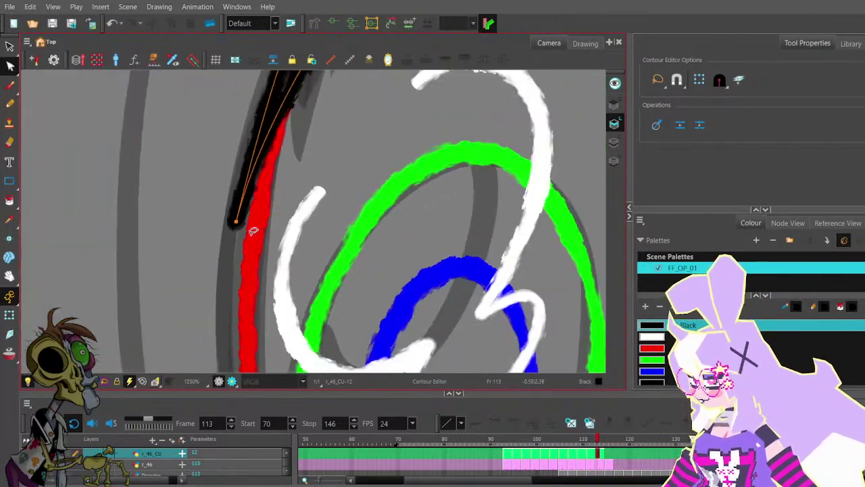
scroll(311, 193, up, 2)
- Refine the inner curve of the right eye's upper lash by adjusting its points, undoing unwanted shifts of the inner-side point
click(313, 192)
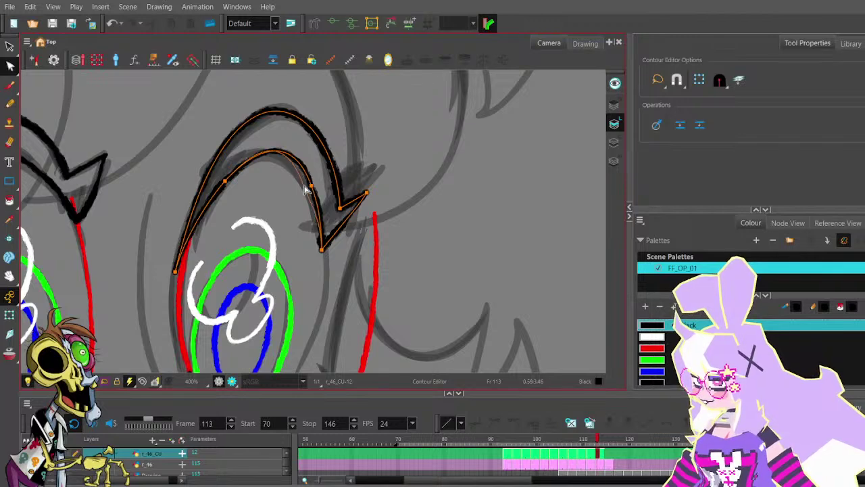
drag(305, 188, 303, 185)
click(223, 183)
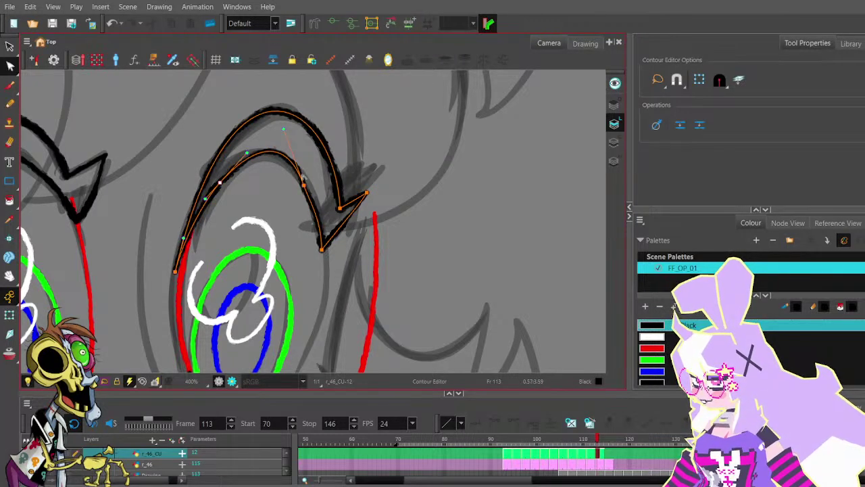
key(ctrl+z)
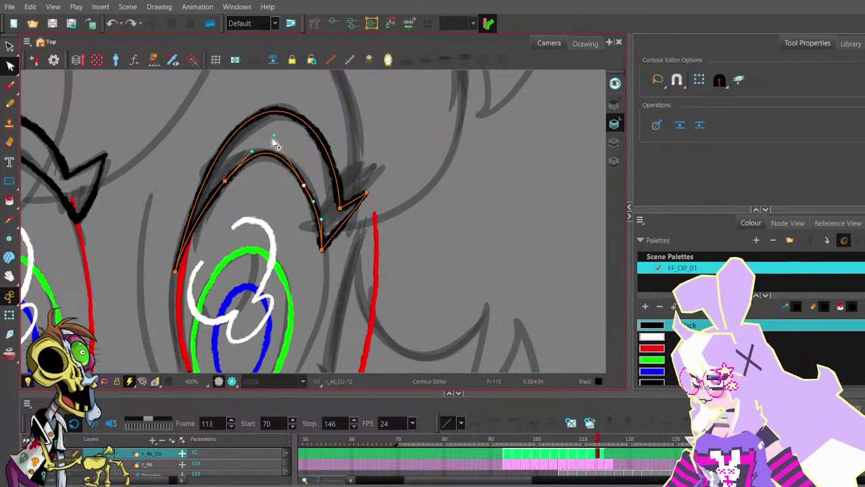
click(242, 165)
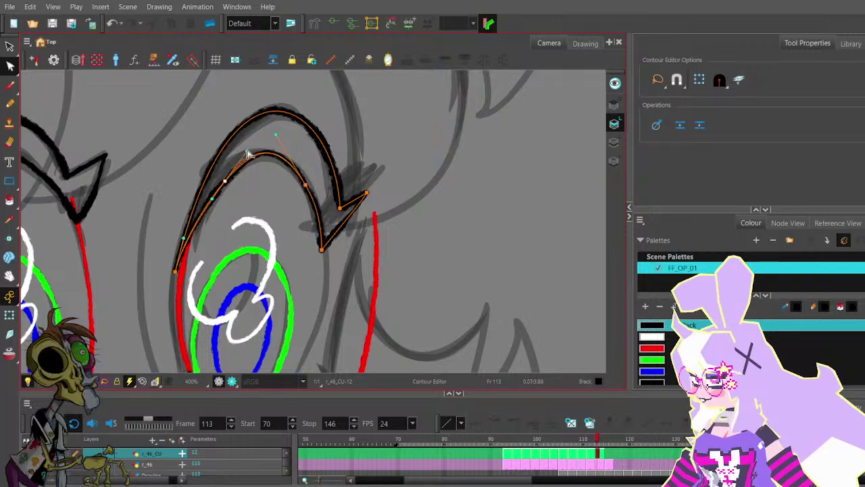
key(ctrl+z)
scroll(265, 131, down, 1)
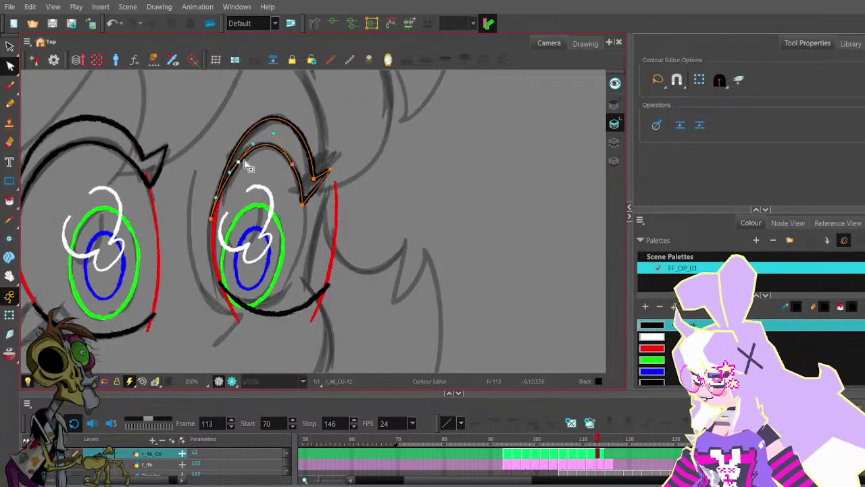
scroll(242, 159, up, 1)
scroll(243, 177, down, 2)
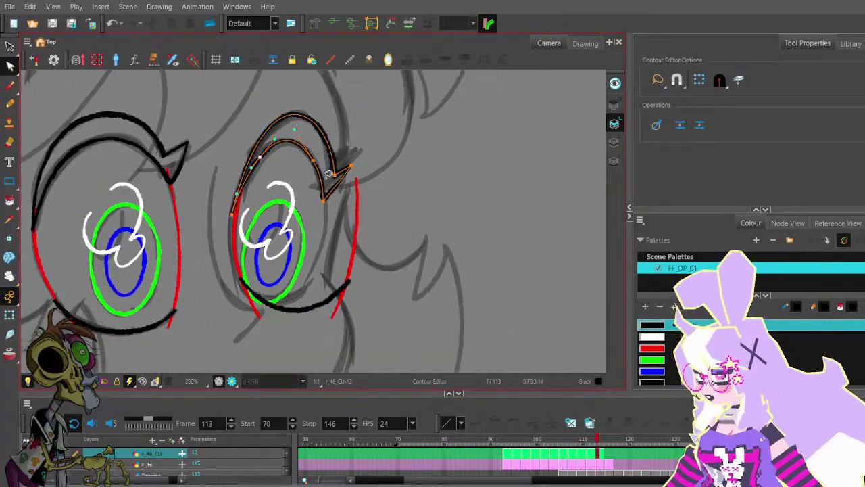
scroll(315, 138, up, 2)
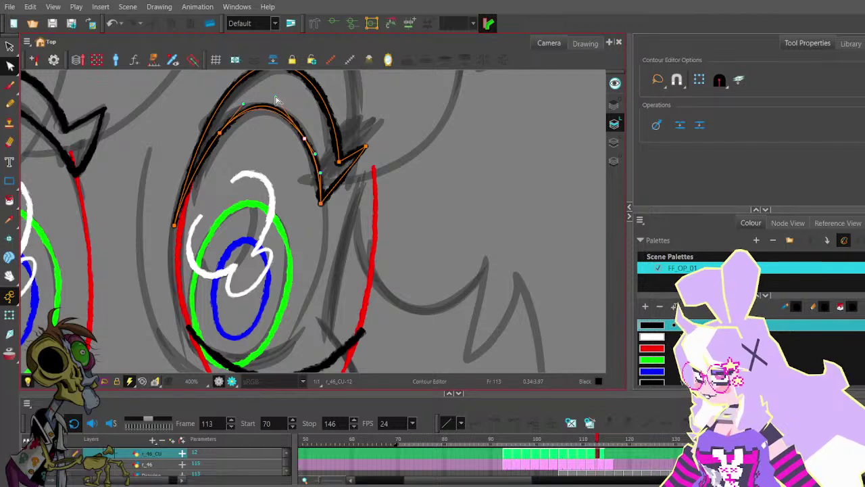
scroll(284, 96, down, 2)
scroll(334, 183, up, 2)
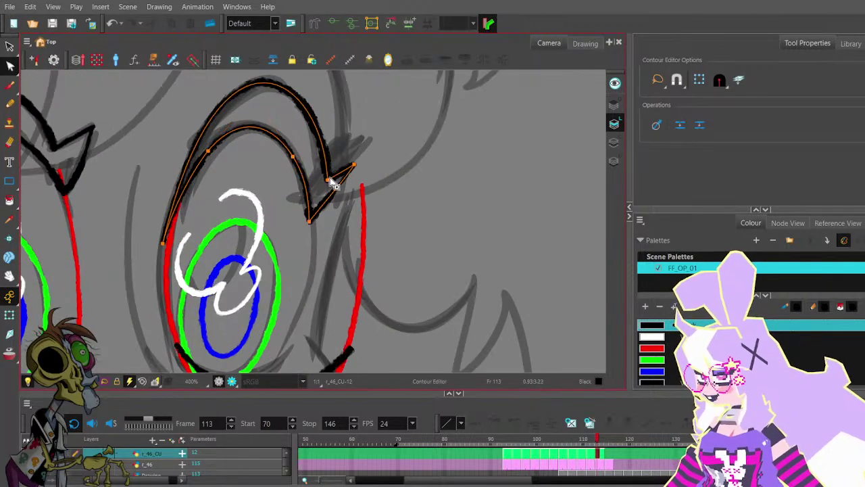
- Reshape the wing of the right eye's upper lash by raising its notch and pulling its tip up and outward
mouse_move(331, 179)
mouse_down()
mouse_move(332, 146)
mouse_move(328, 167)
mouse_up()
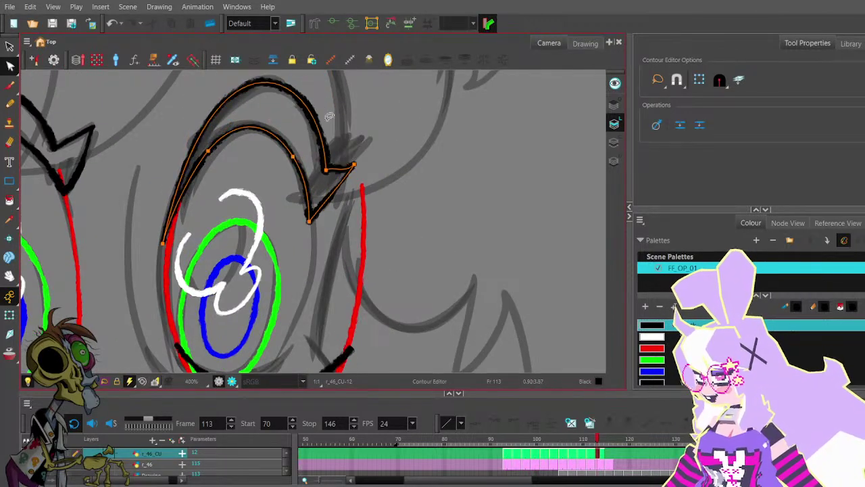
scroll(317, 118, down, 2)
scroll(318, 117, up, 2)
click(195, 218)
drag(278, 90, 298, 178)
scroll(368, 241, up, 1)
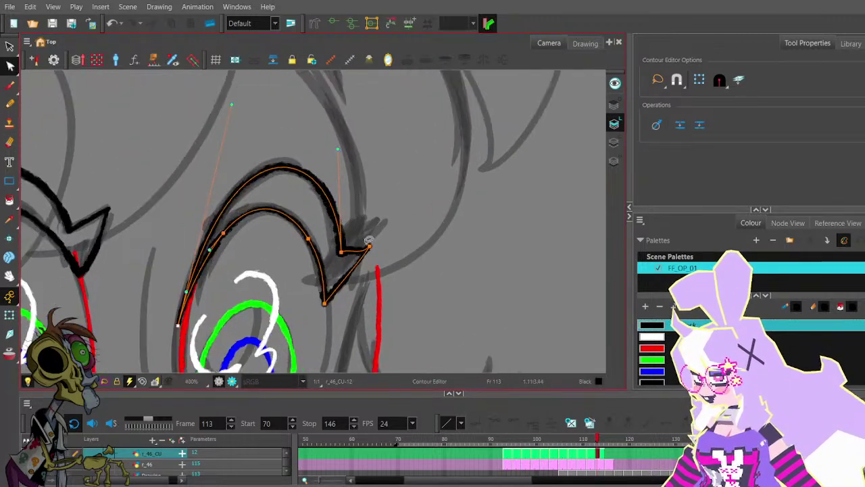
drag(368, 247, 374, 236)
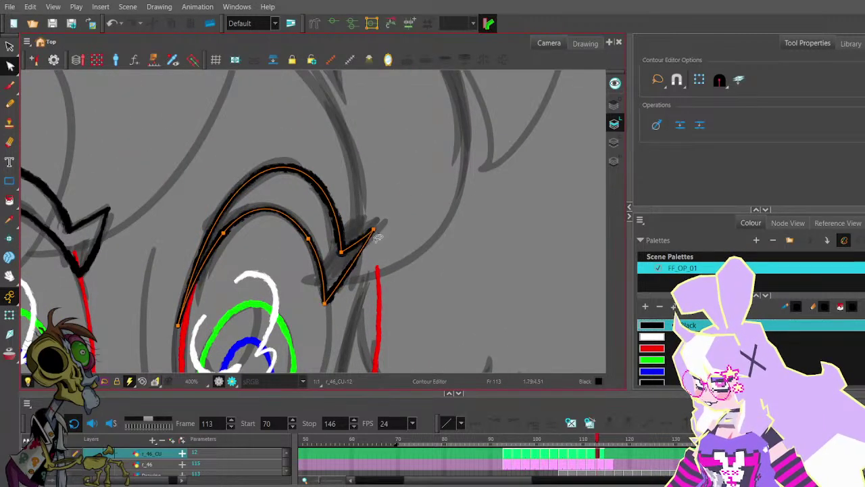
scroll(365, 223, down, 2)
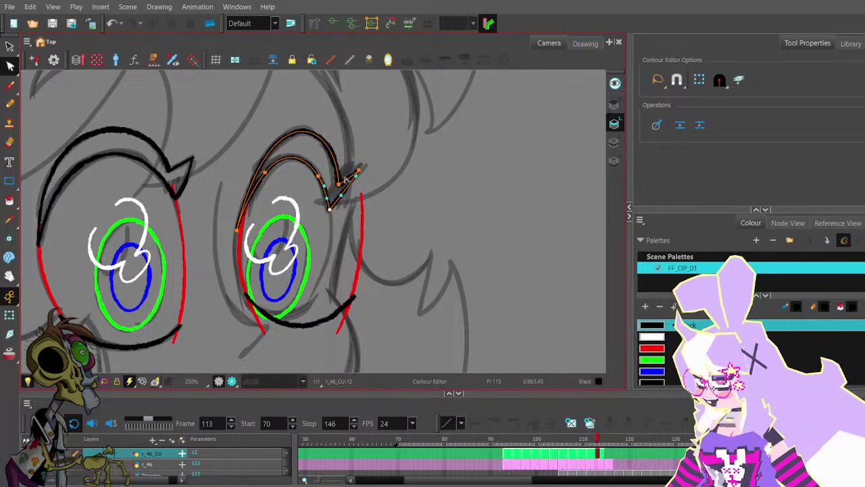
scroll(345, 179, up, 1)
drag(336, 174, 366, 164)
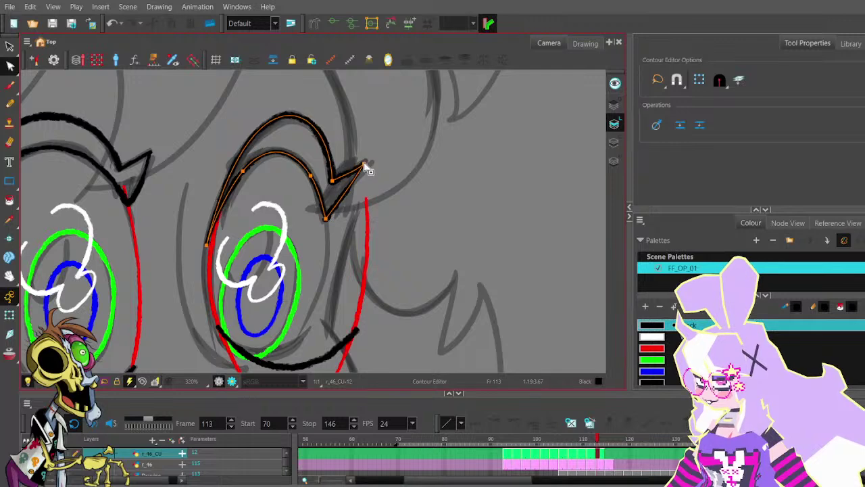
- Fine-tune the right lash's outer curve from its inner corner and deselect it
scroll(304, 120, down, 1)
click(233, 220)
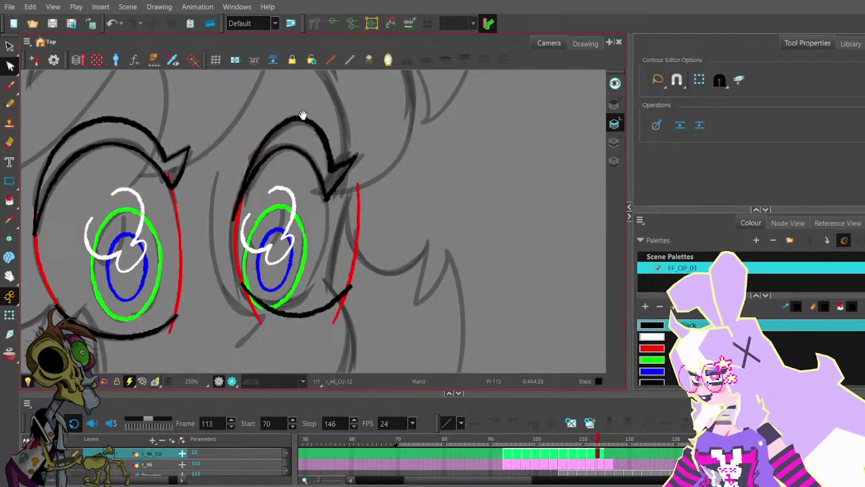
drag(303, 115, 298, 139)
drag(256, 115, 259, 112)
click(273, 105)
scroll(284, 113, down, 2)
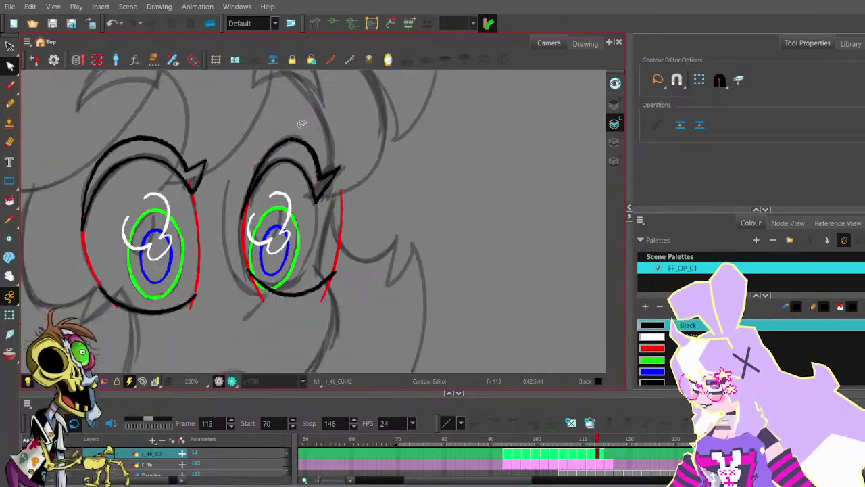
drag(341, 197, 347, 174)
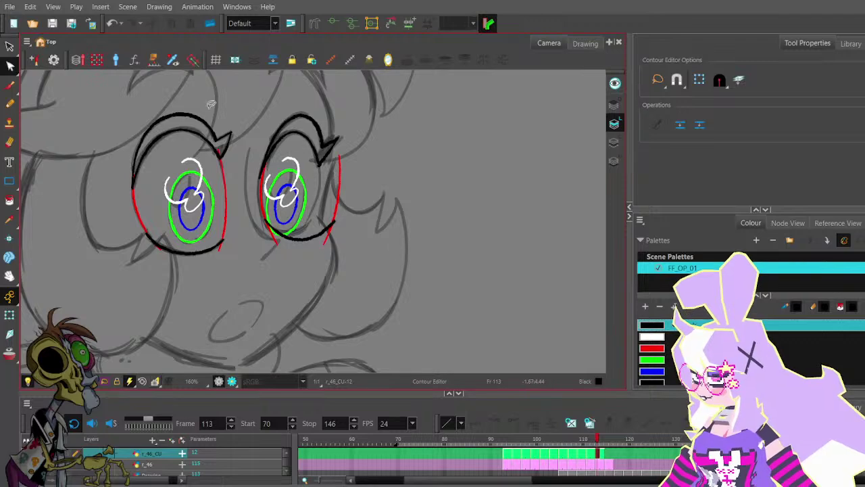
scroll(315, 238, up, 3)
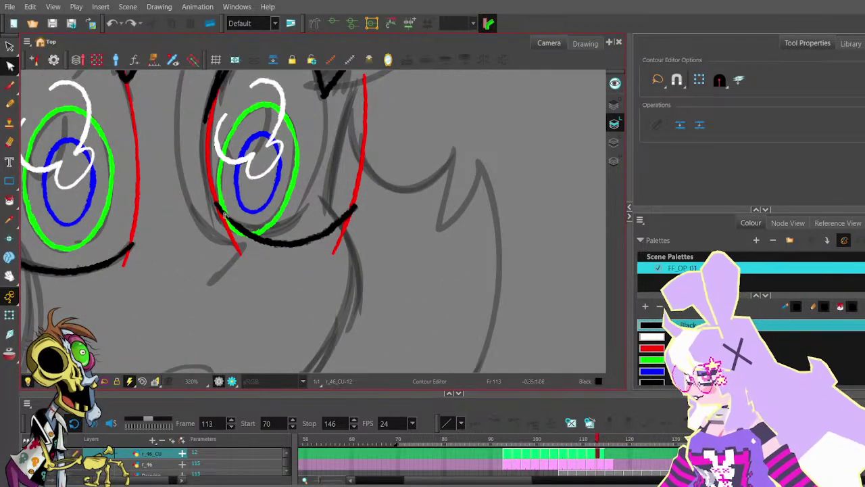
click(291, 247)
click(9, 45)
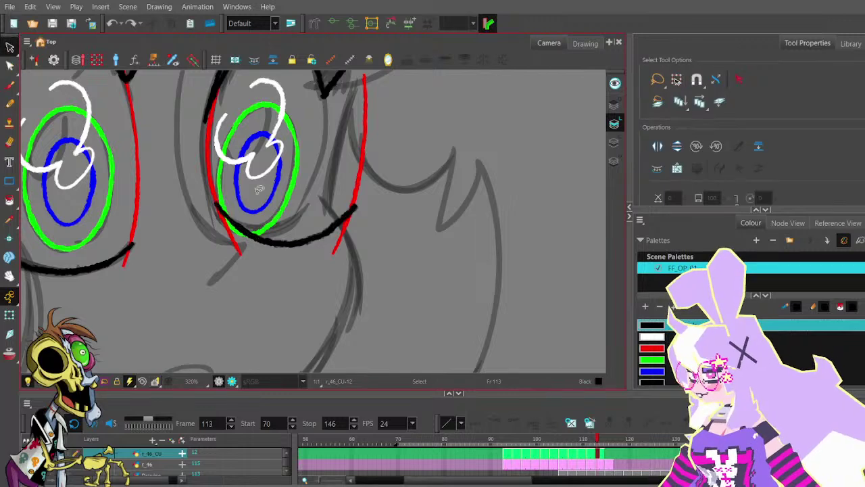
key(Delete)
scroll(311, 229, down, 2)
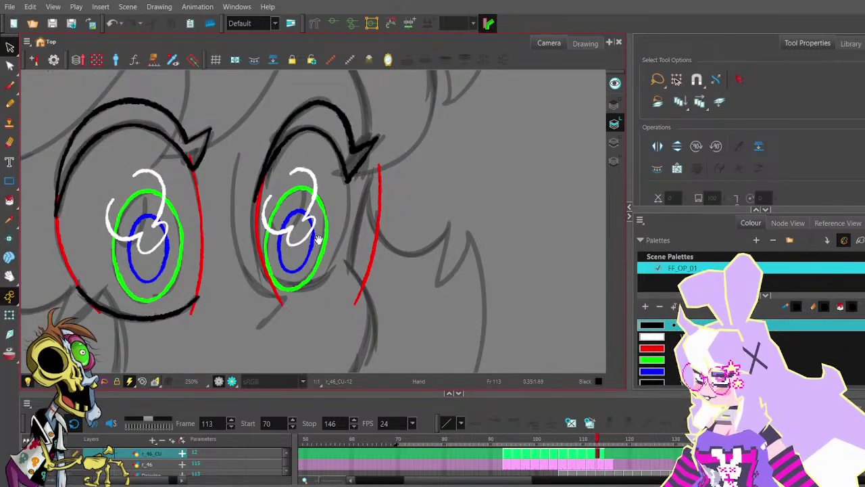
drag(317, 240, 304, 215)
key(ctrl+z)
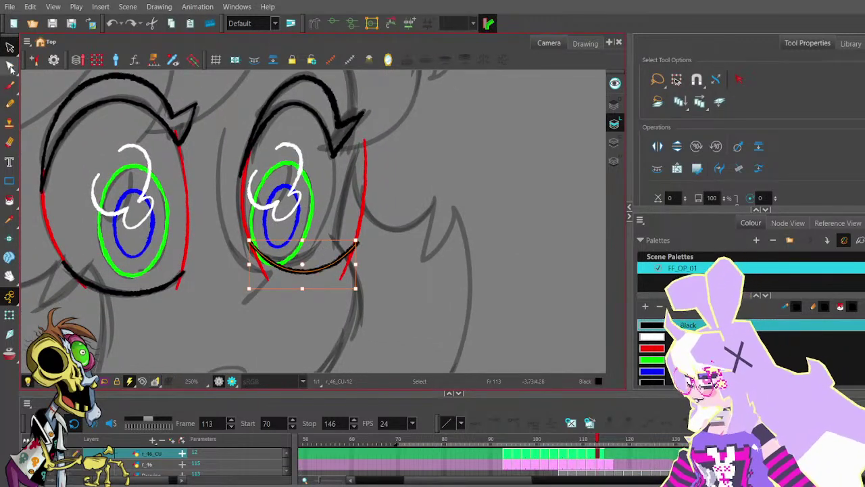
- Reshape the right eye's black lower lid line with the Contour Editor, moving both ends and bending its curve to match the sketch
click(10, 65)
scroll(248, 250, up, 3)
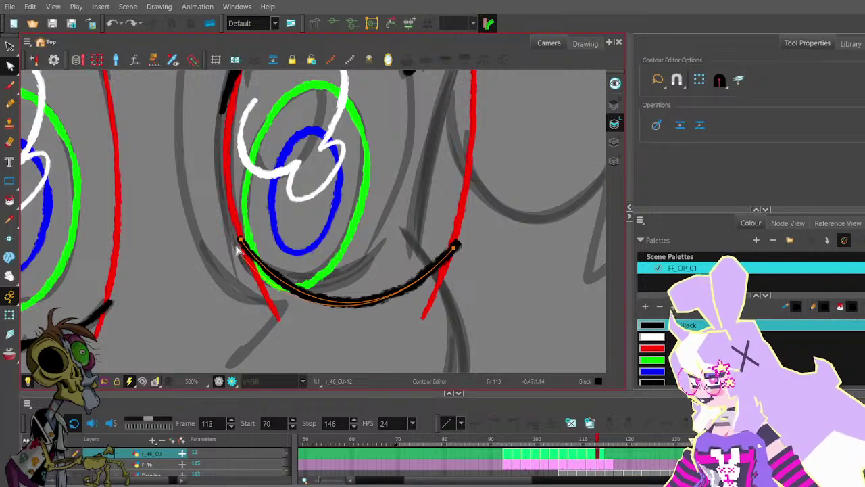
drag(240, 240, 237, 251)
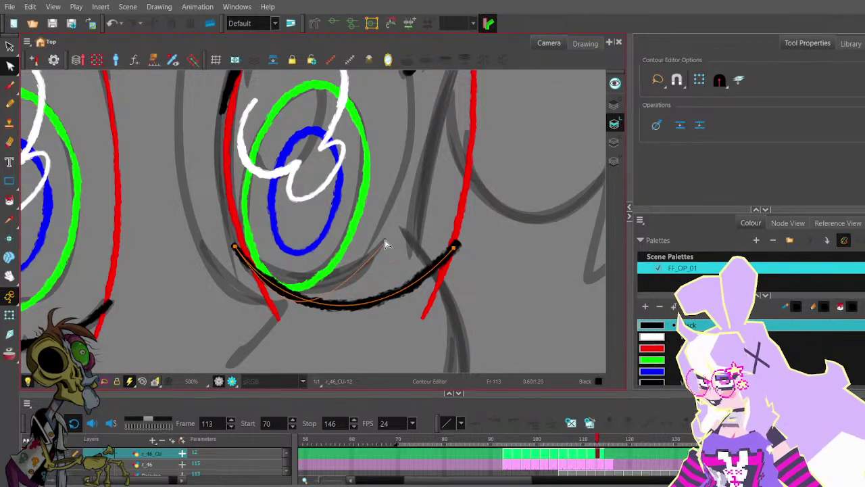
drag(386, 245, 380, 249)
drag(273, 281, 273, 279)
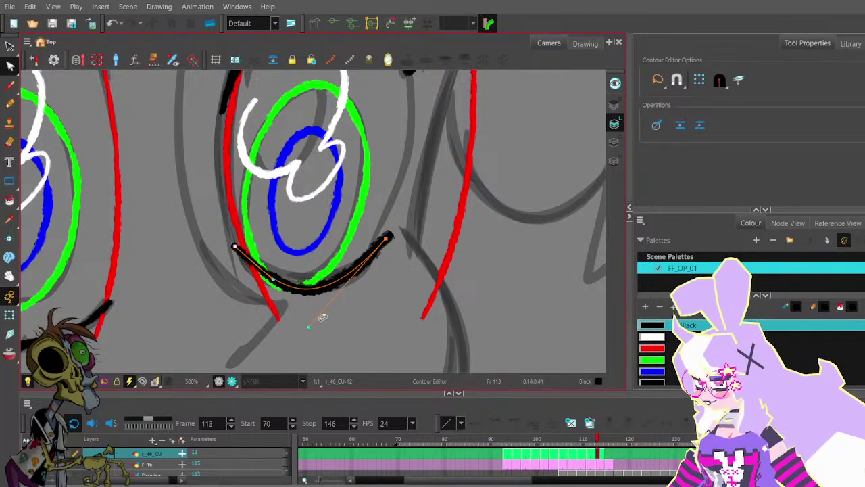
click(322, 310)
scroll(385, 267, down, 3)
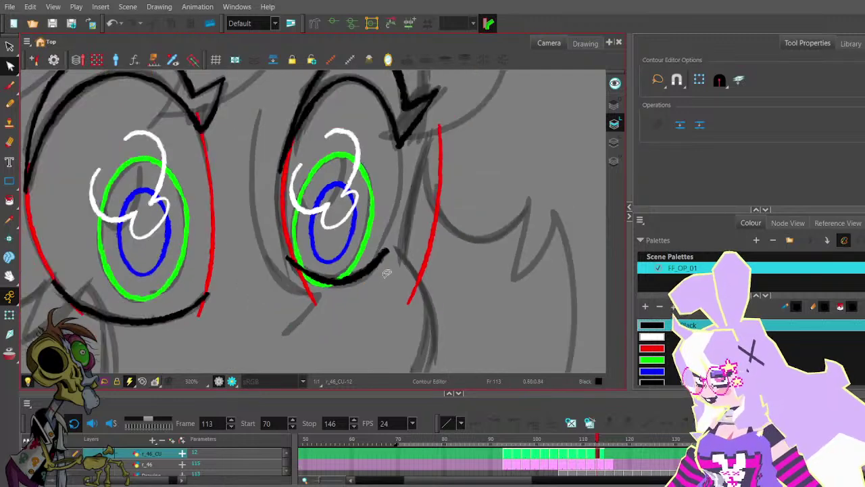
scroll(399, 259, down, 4)
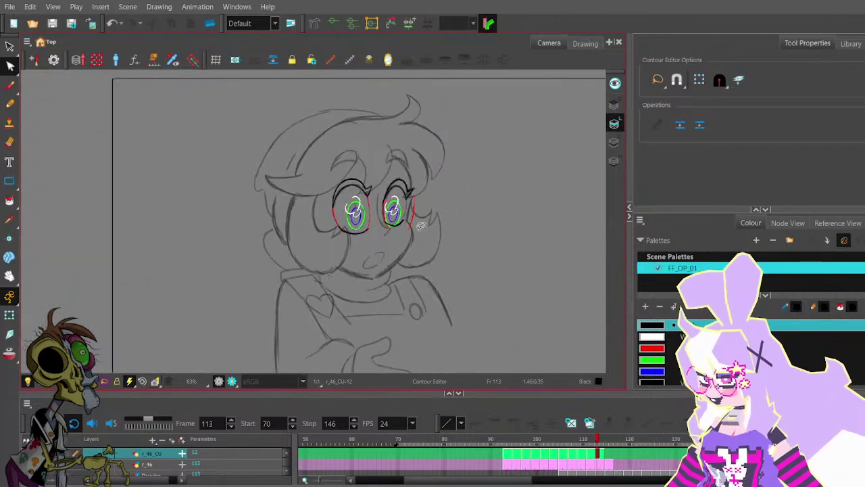
drag(425, 242, 411, 230)
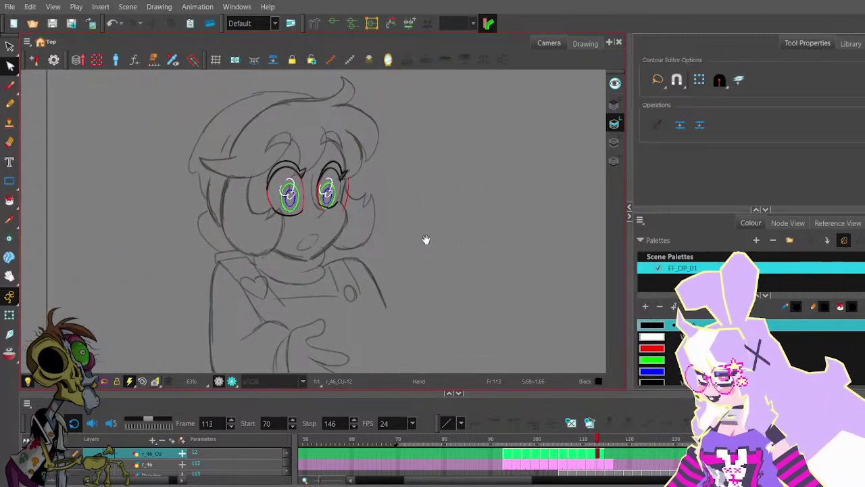
- Go to frame 111 and slightly adjust the curve of the right eye's lower lid line
click(26, 440)
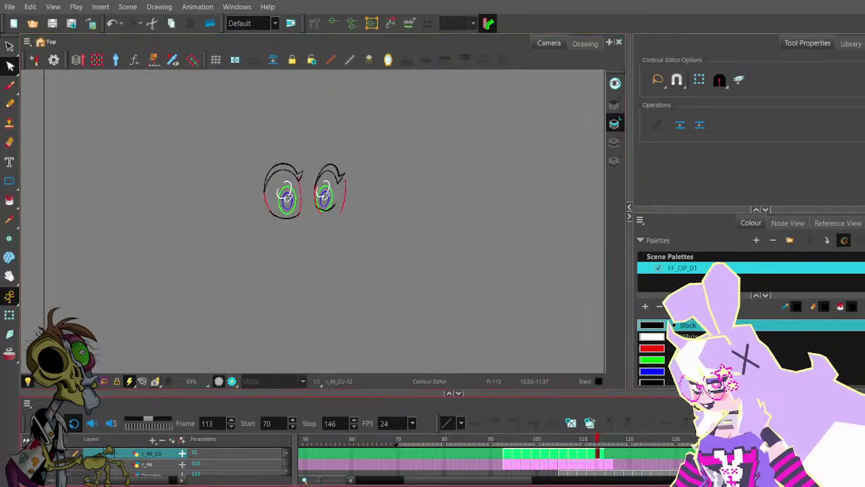
click(37, 423)
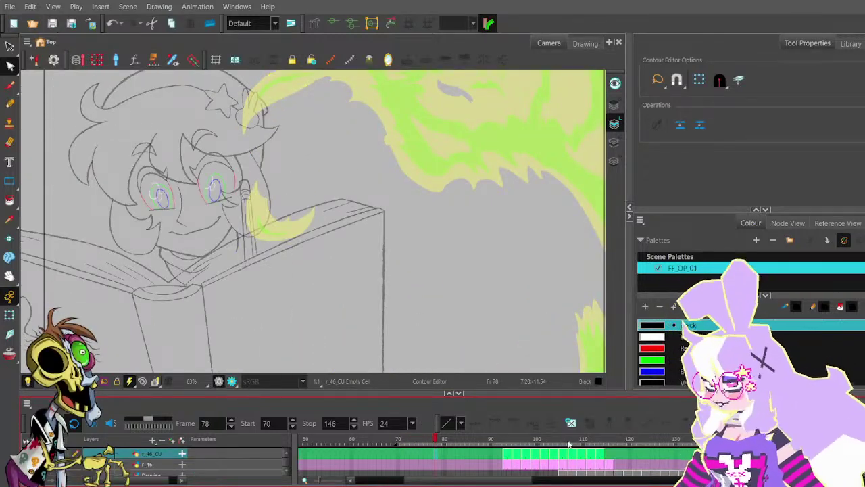
mouse_move(569, 439)
mouse_down()
mouse_move(627, 442)
mouse_move(585, 438)
mouse_move(587, 427)
mouse_move(578, 433)
mouse_move(589, 433)
mouse_up()
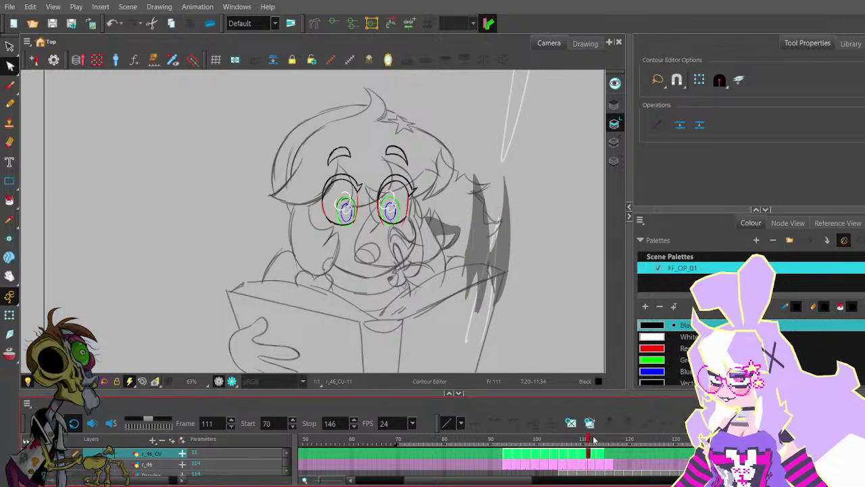
scroll(406, 217, up, 6)
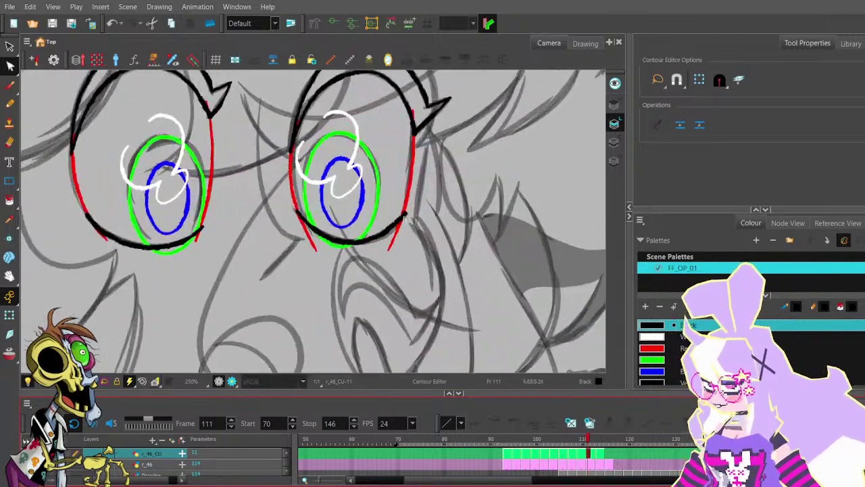
scroll(404, 217, up, 2)
click(404, 219)
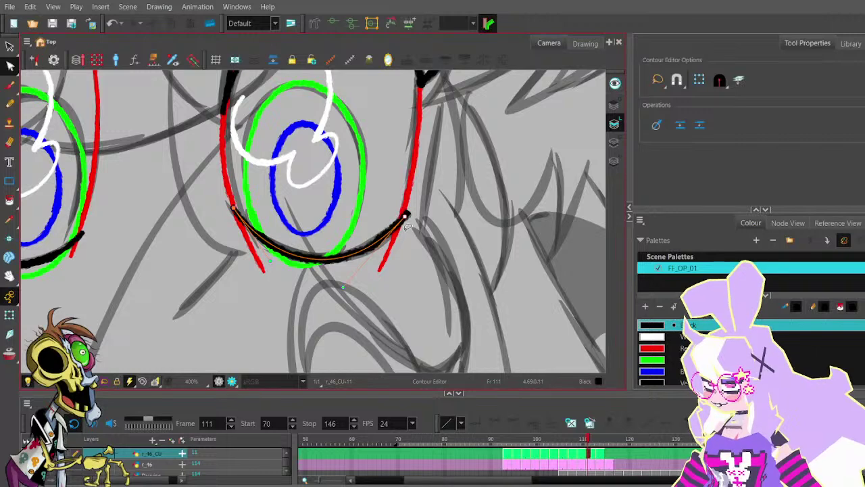
scroll(401, 242, down, 1)
drag(355, 277, 359, 277)
click(386, 284)
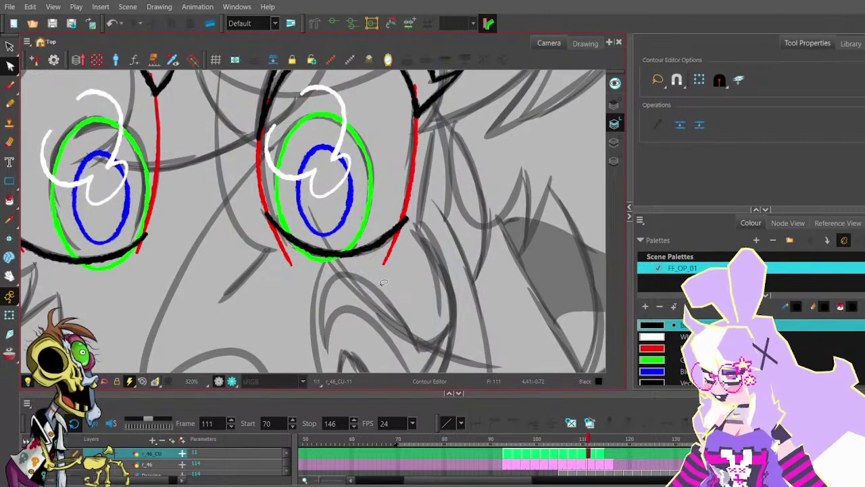
- Examine the right eye's red inner side line on frame 111 and compare the eyes across frames 110 to 113
scroll(386, 284, down, 2)
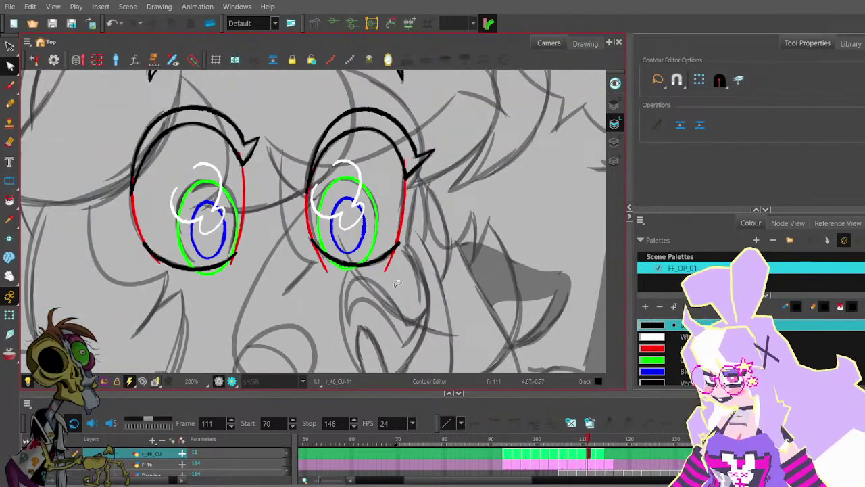
scroll(399, 258, up, 1)
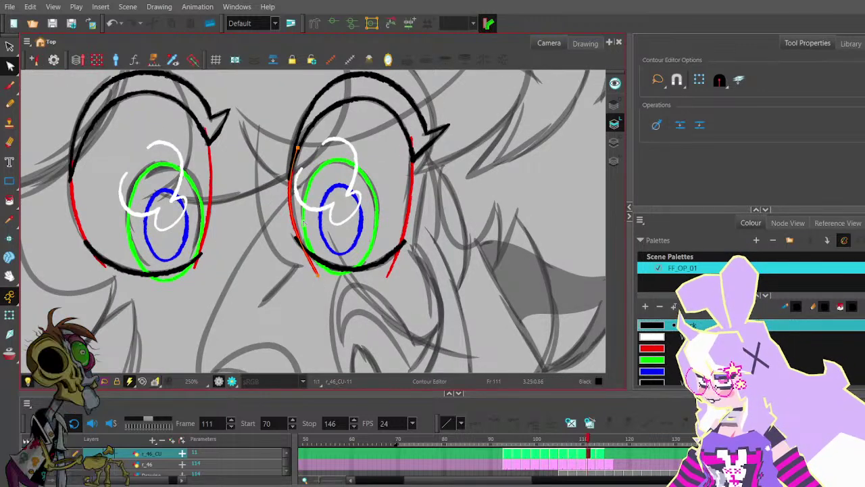
click(291, 177)
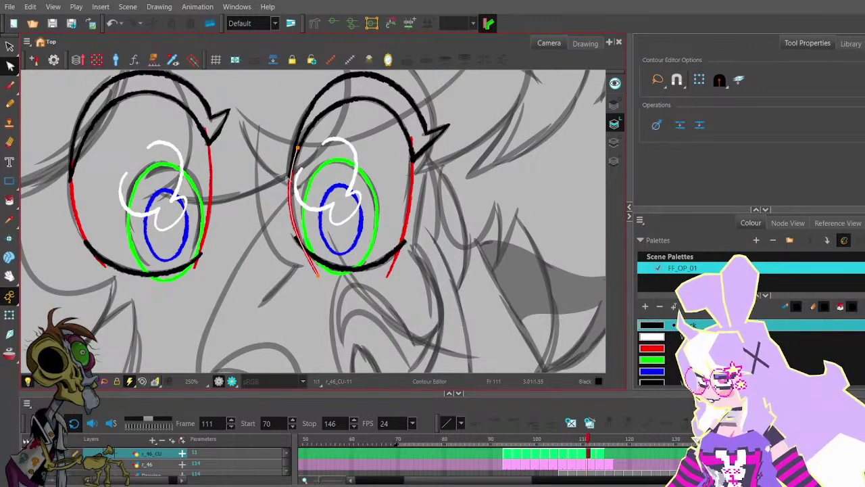
scroll(286, 176, down, 2)
key(comma)
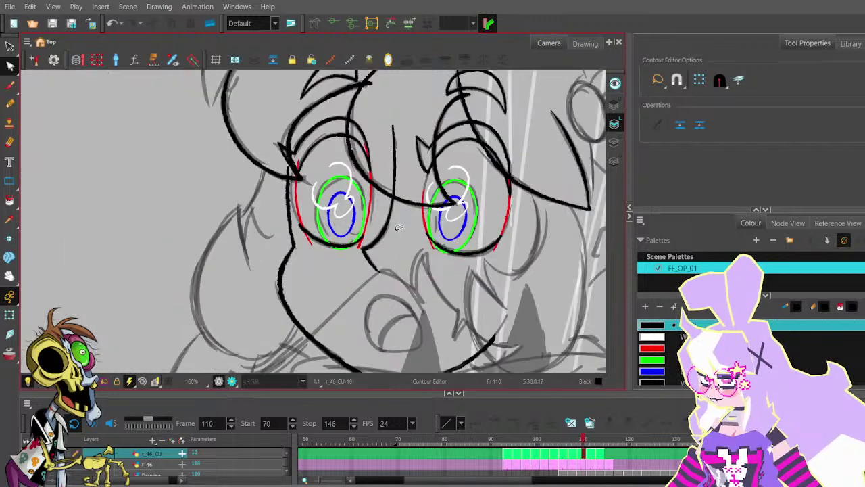
key(period)
key(period)
key(period)
key(space)
drag(310, 226, 449, 235)
scroll(330, 177, up, 2)
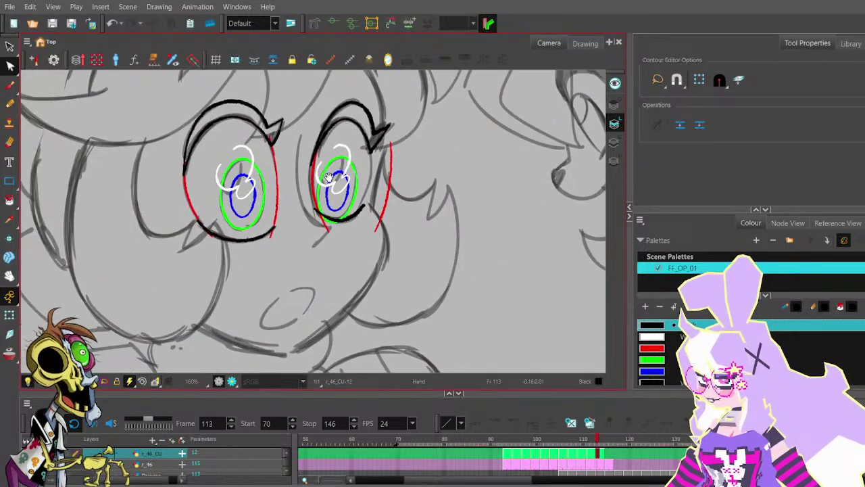
- Reshape the right eye's red inner side line on frame 113 so it runs from the upper lash to the lower lid line
click(371, 223)
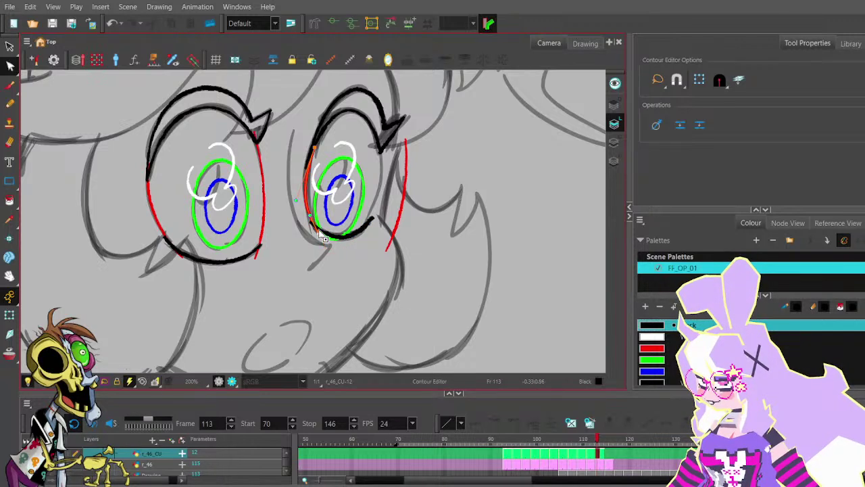
scroll(308, 196, up, 2)
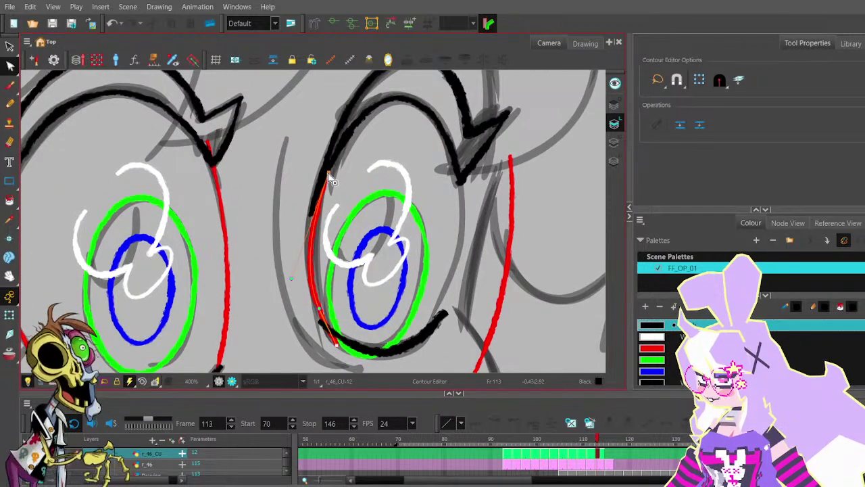
scroll(331, 166, down, 2)
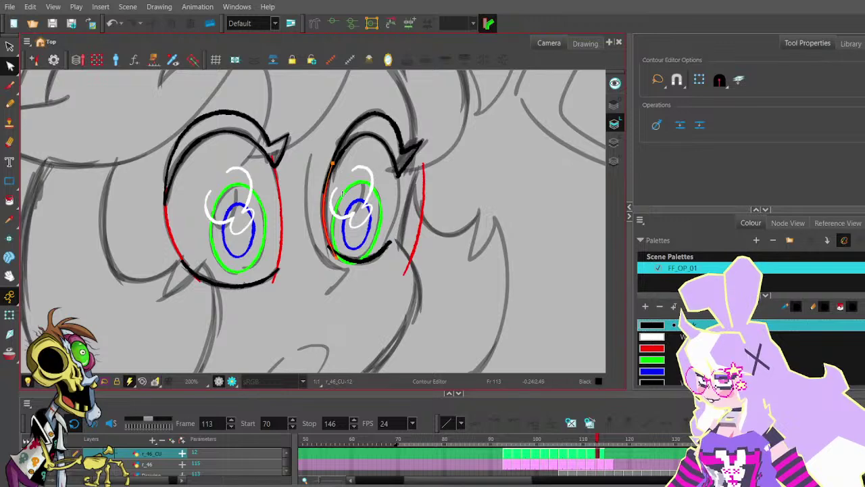
scroll(331, 164, up, 2)
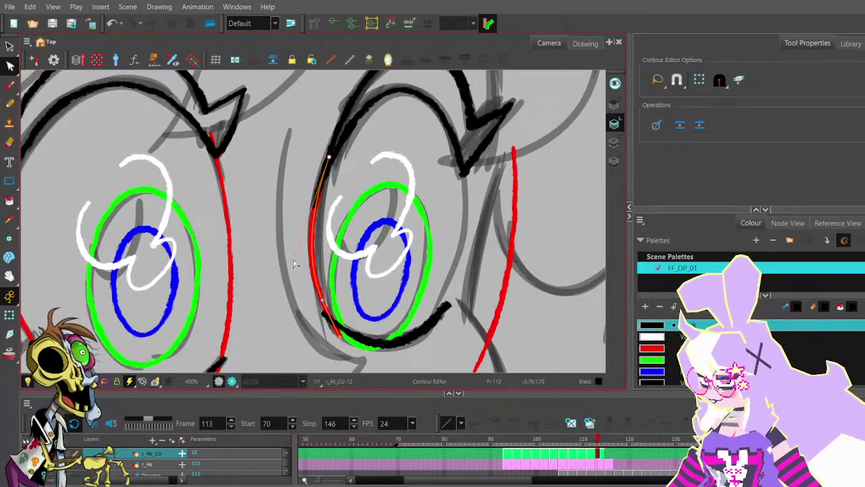
click(297, 187)
- Move both ends of the right eye's red outer side line inward to meet the upper lash and the lower lid line
scroll(311, 196, down, 2)
scroll(407, 216, up, 1)
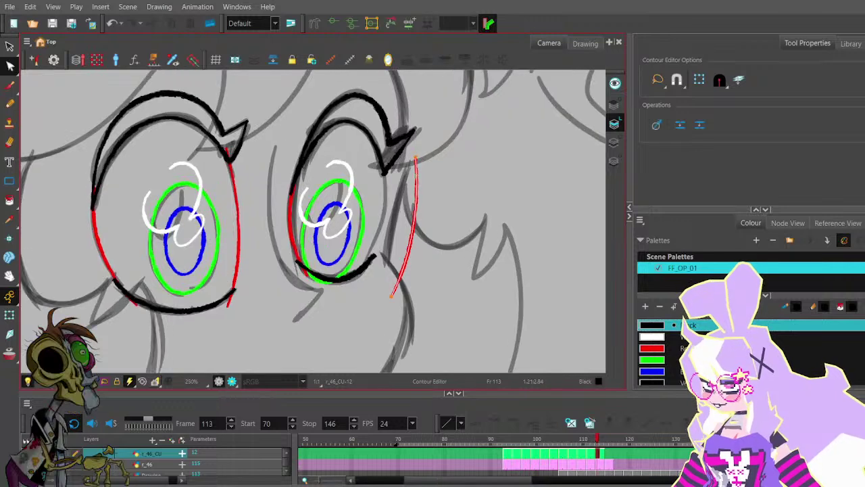
drag(415, 159, 386, 156)
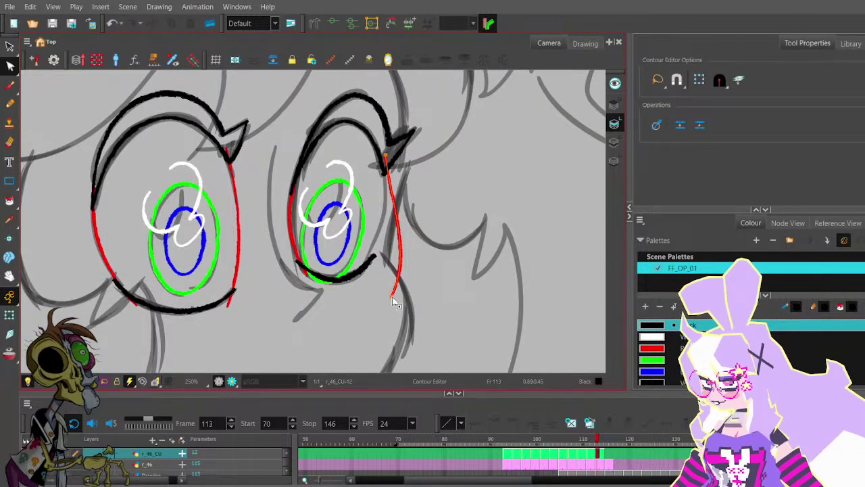
drag(395, 303, 358, 288)
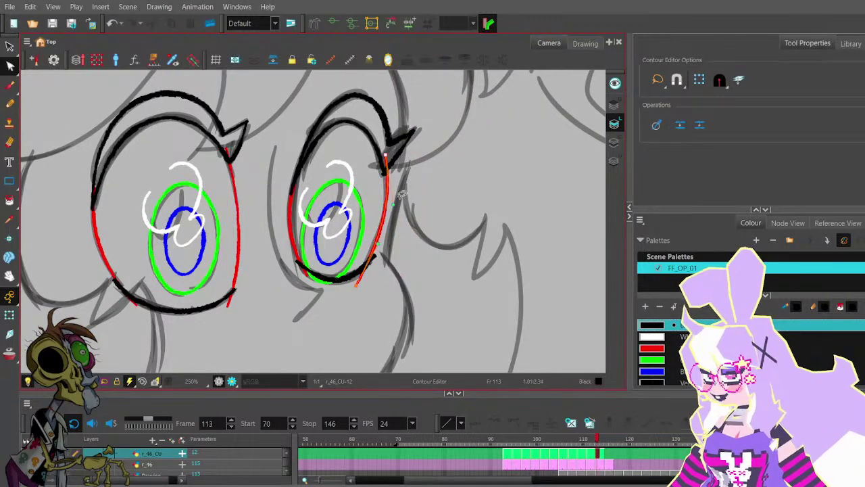
drag(387, 157, 382, 152)
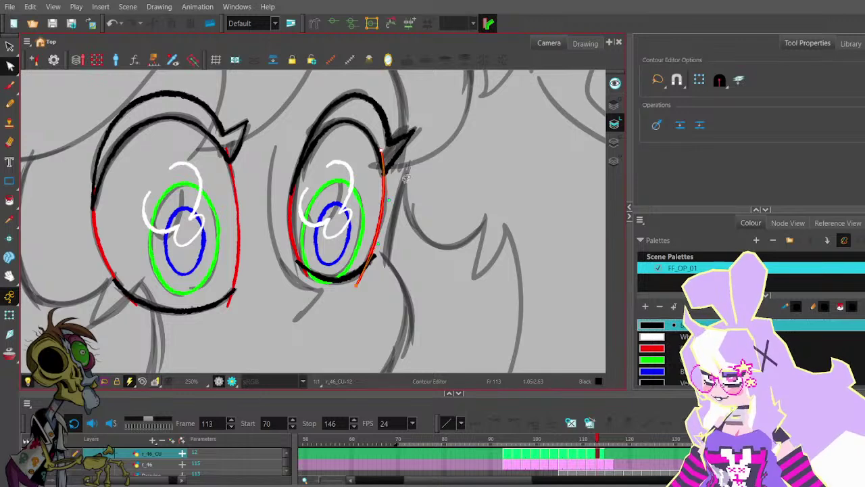
- Fine-tune the lower curve of the right eye's red outer side line by pulling its handle outward, and deselect the line
click(405, 196)
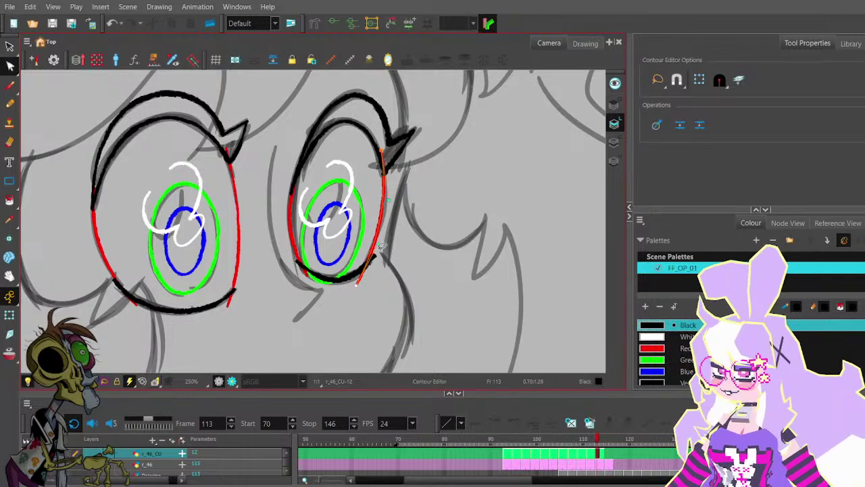
click(382, 248)
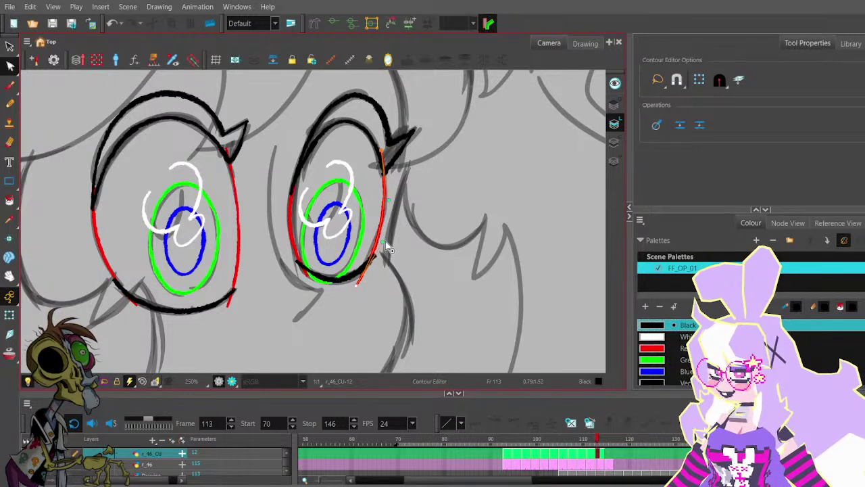
click(408, 218)
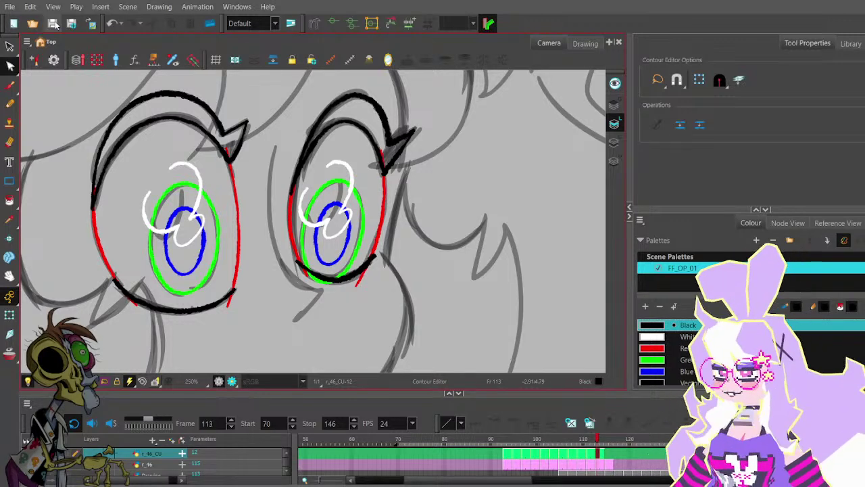
click(358, 285)
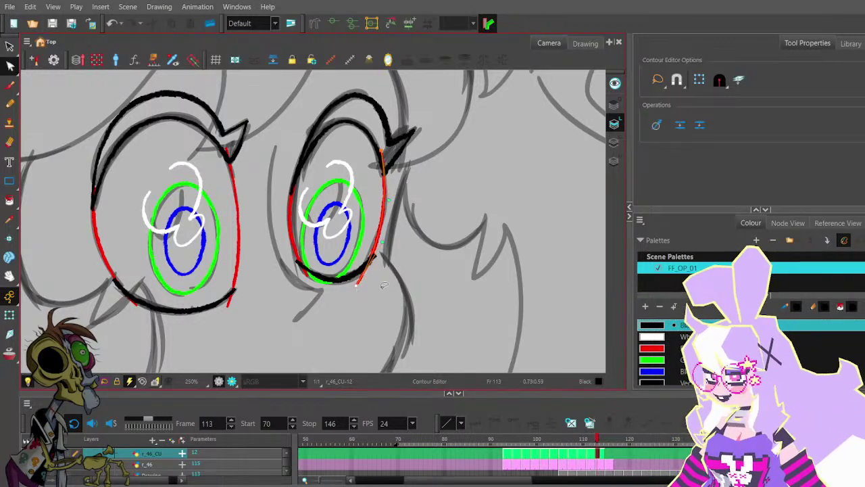
click(385, 284)
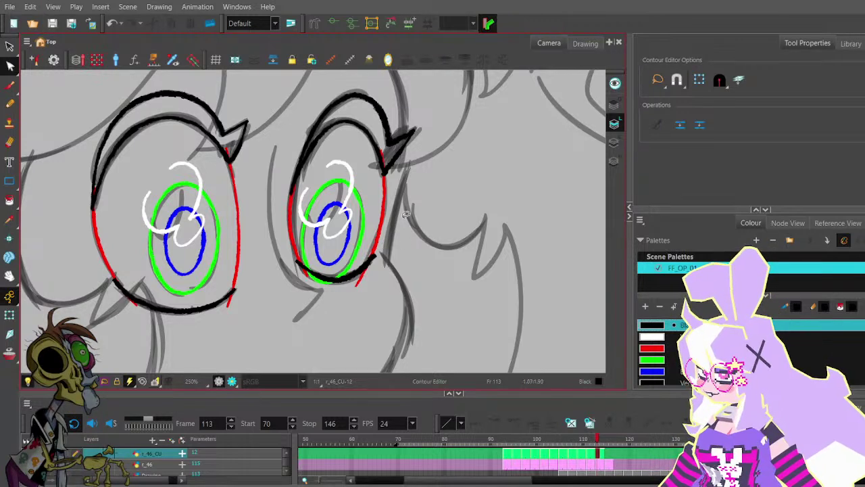
scroll(390, 228, down, 3)
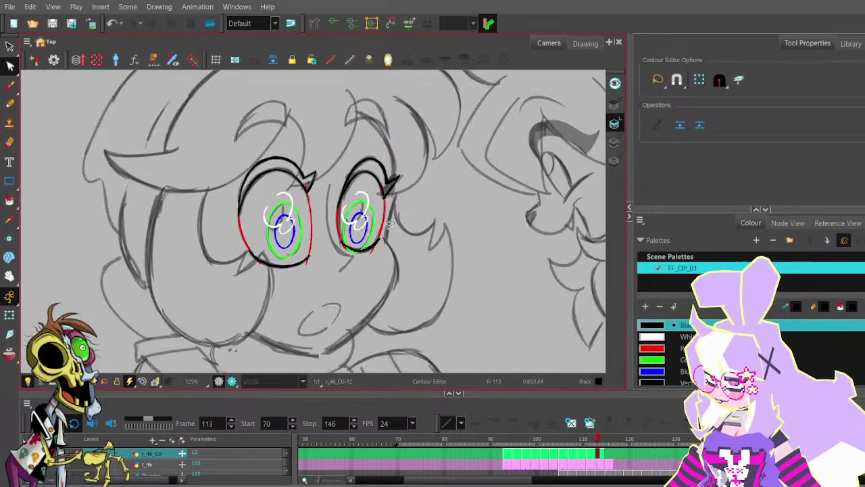
- Hide the sketch of the second character beside the main one, checking frame 116, and return to frame 113
drag(597, 440, 613, 455)
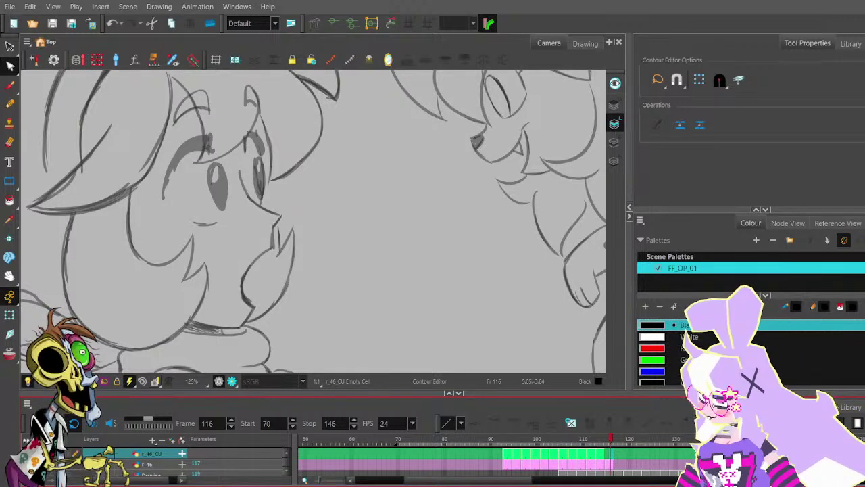
click(37, 454)
click(38, 464)
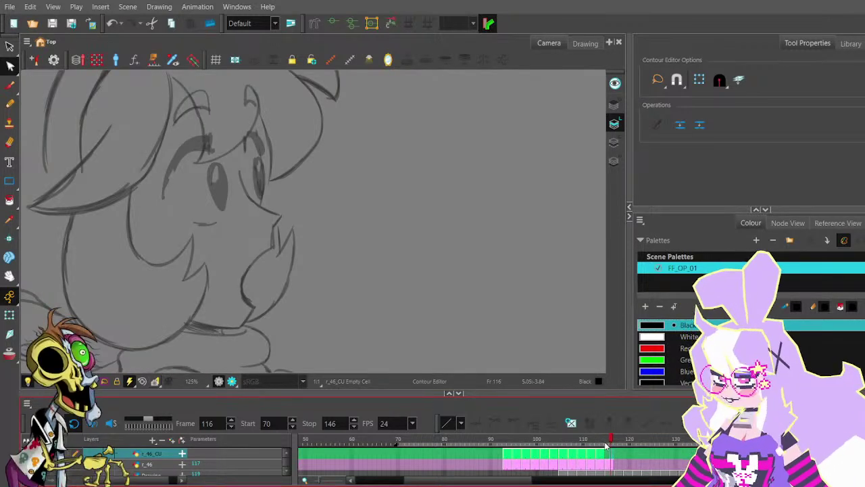
drag(612, 446, 599, 459)
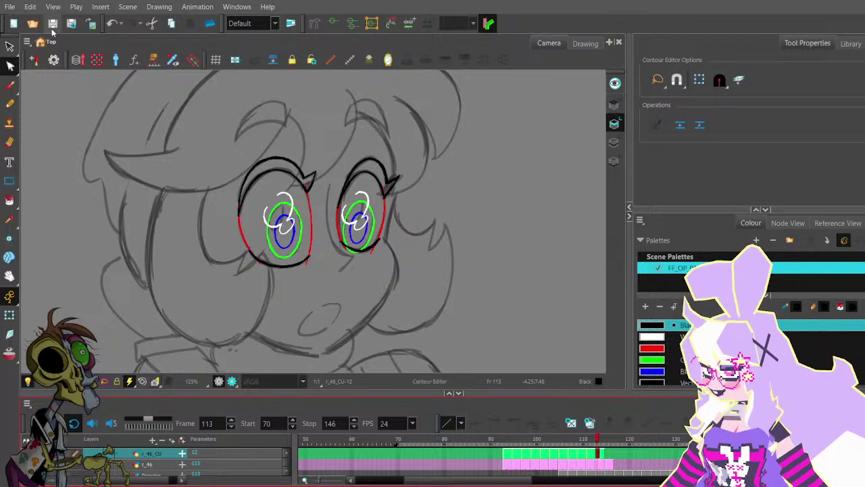
- Raise the inner end of the right eye's black lower lid line to fit the red inner side line
click(10, 105)
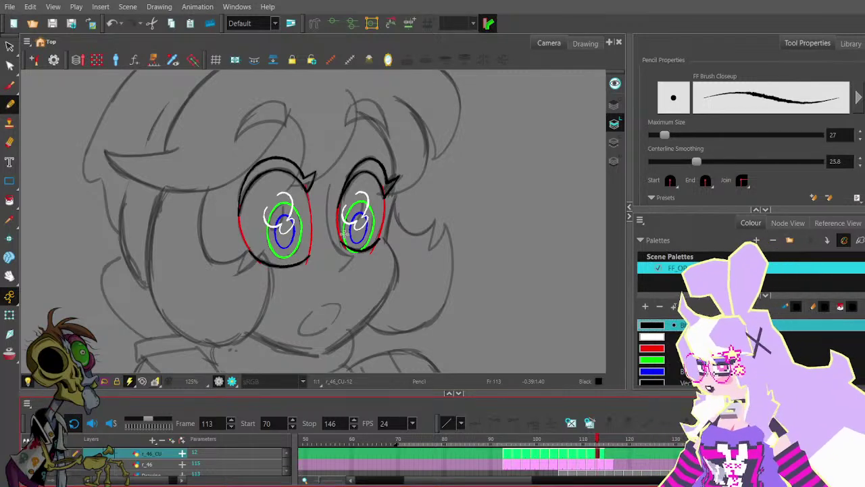
key(alt+q)
scroll(343, 233, up, 5)
click(353, 270)
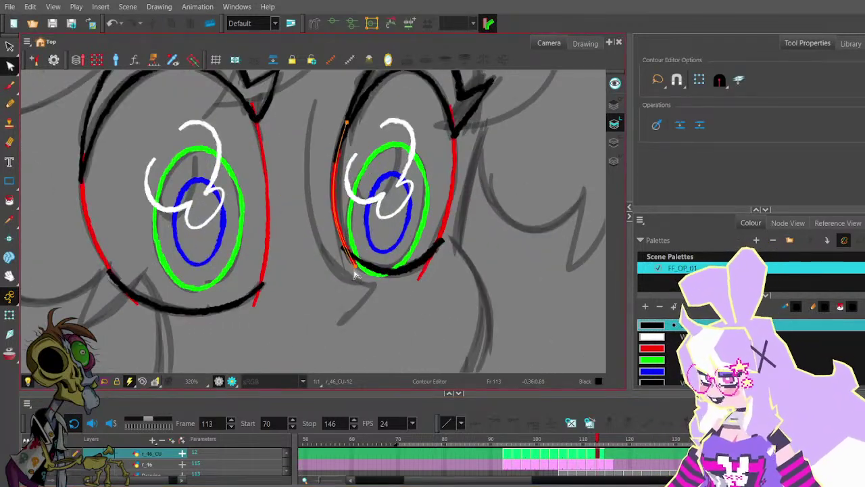
click(359, 265)
mouse_move(341, 250)
mouse_down()
mouse_move(356, 274)
mouse_move(342, 244)
mouse_up()
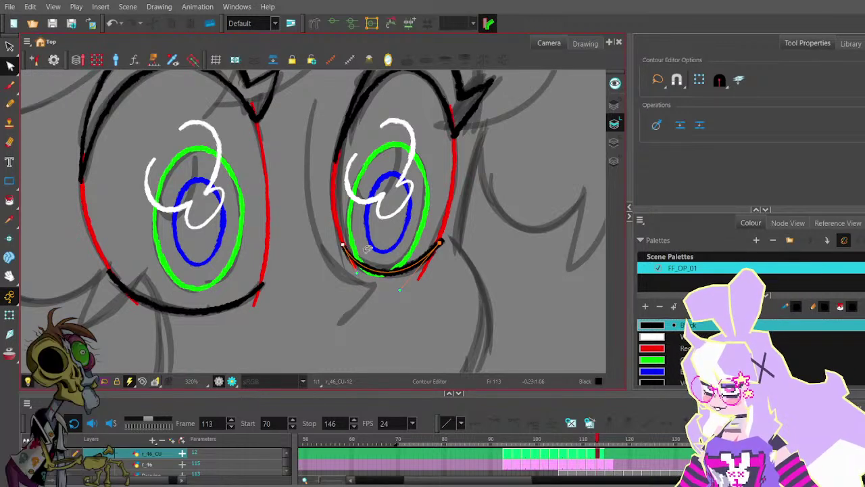
- Examine the face on frames 110 to 115, comparing the cleaned-up eyes and eyebrows with the rough sketches
key(space)
scroll(433, 260, down, 6)
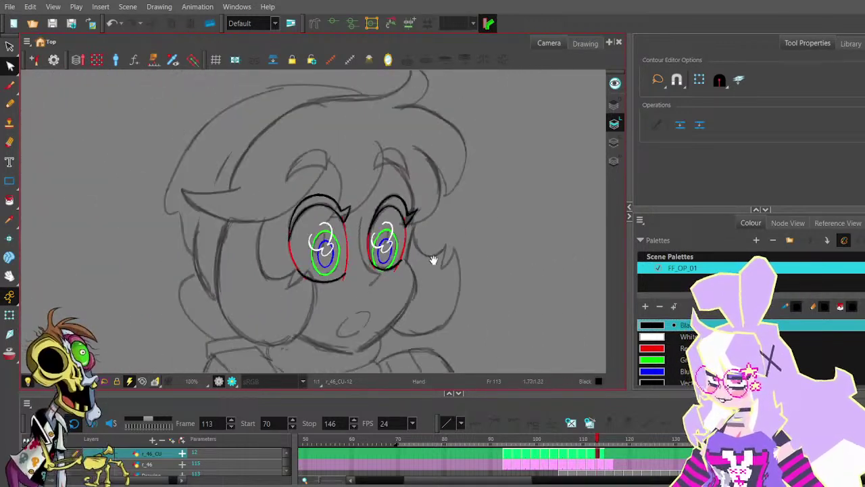
drag(433, 261, 416, 216)
key(comma)
key(period)
key(period)
key(period)
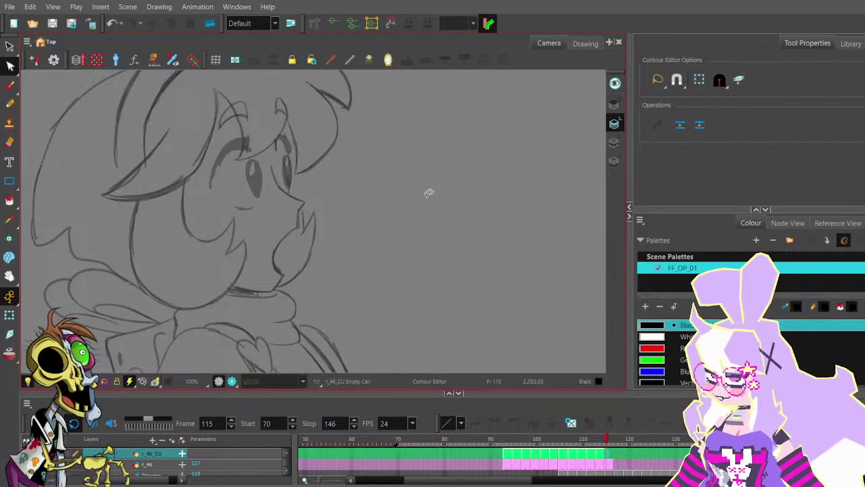
key(comma)
key(comma)
key(comma)
key(comma)
key(comma)
key(period)
key(period)
key(period)
key(period)
key(period)
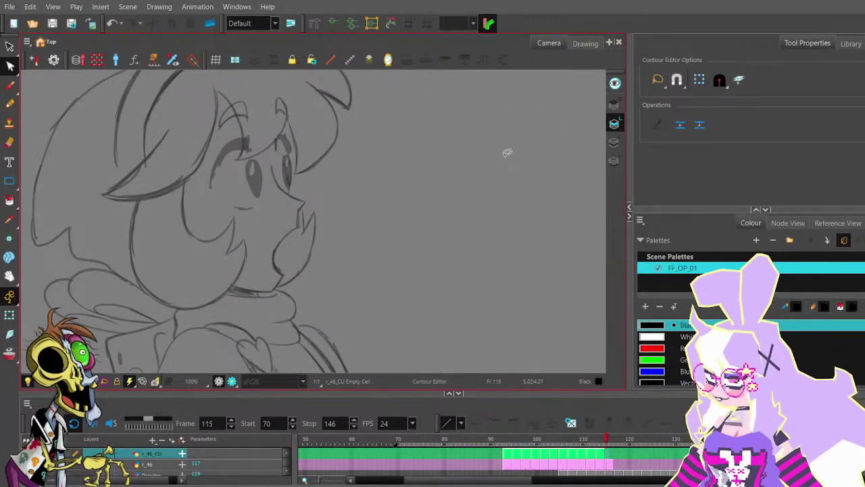
key(comma)
key(comma)
key(comma)
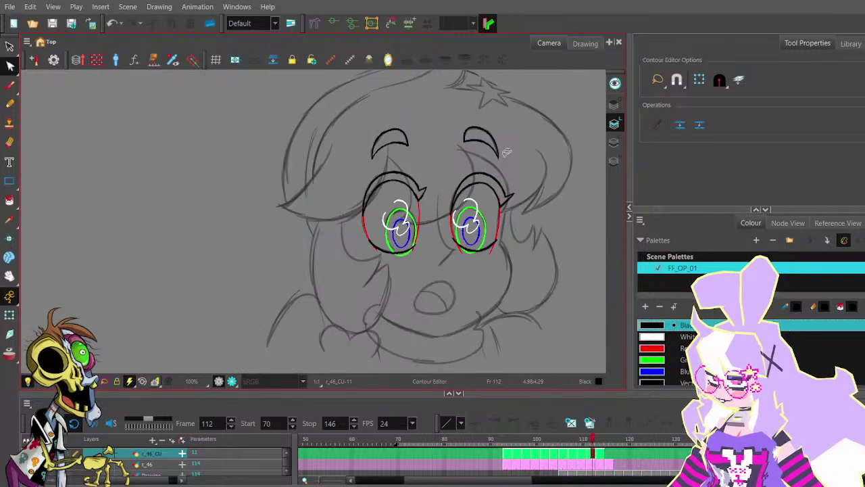
key(comma)
key(comma)
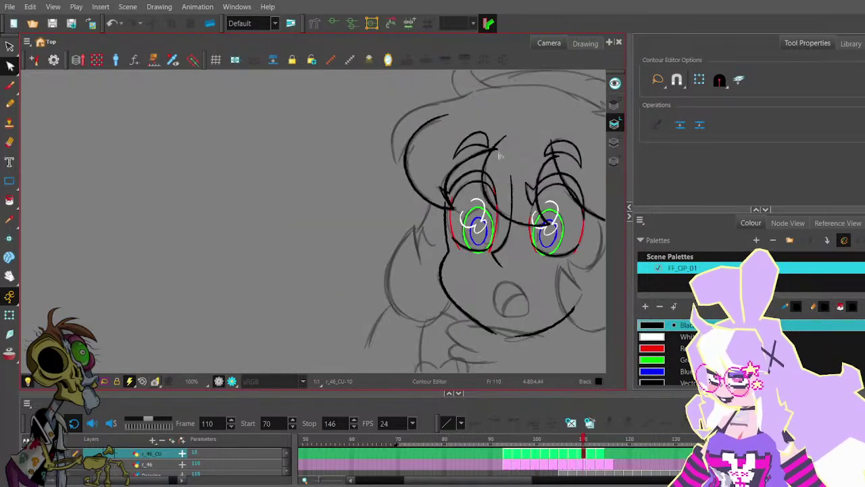
key(alt+slash)
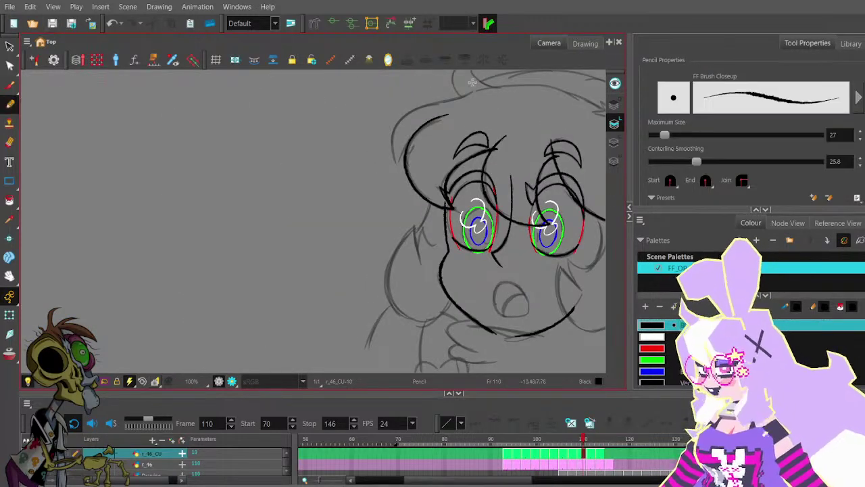
key(period)
key(period)
key(period)
key(comma)
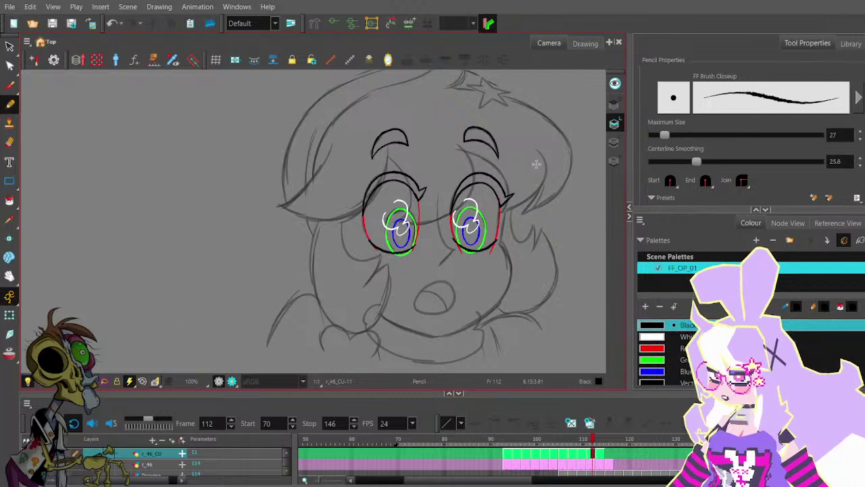
key(comma)
key(period)
- Copy both eyebrows from frame 112 into frame 113 and place them over the sketched brows
key(alt+s)
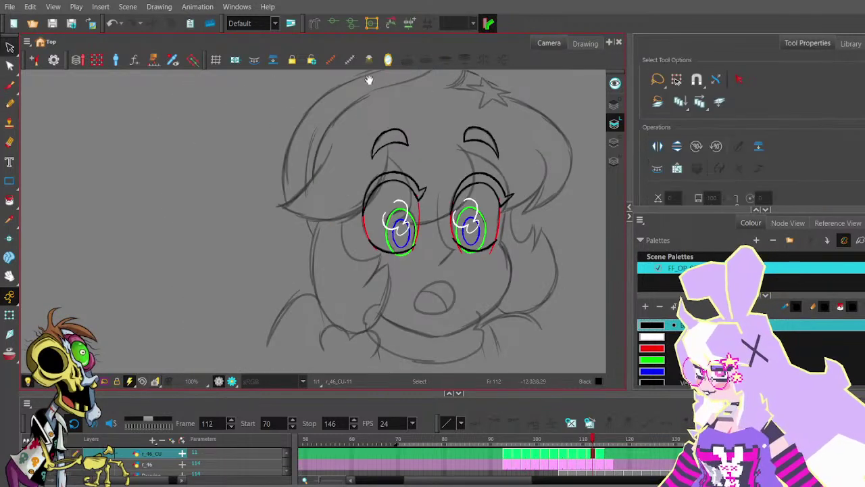
mouse_move(423, 117)
mouse_down()
mouse_move(289, 139)
mouse_move(392, 127)
mouse_up()
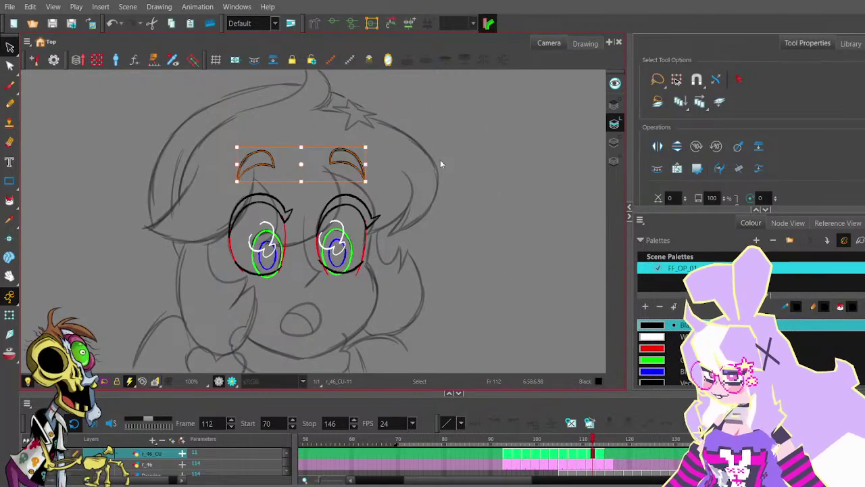
key(Escape)
key(period)
key(ctrl+v)
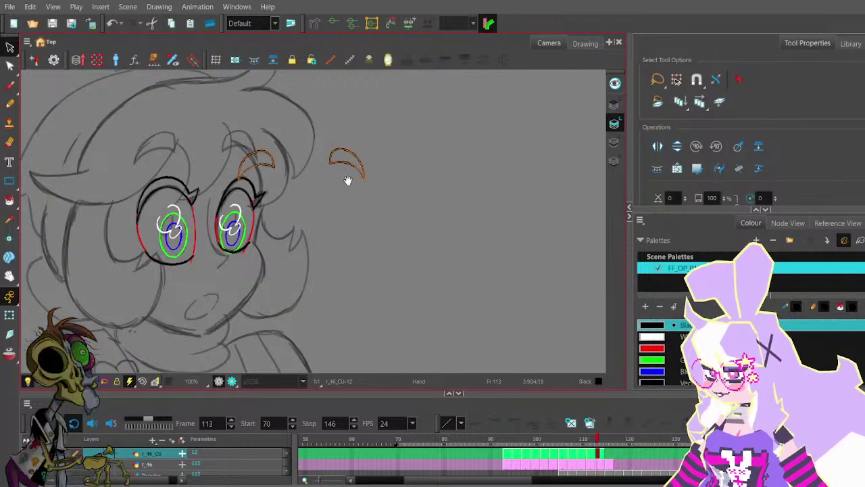
drag(348, 181, 495, 210)
drag(416, 183, 317, 162)
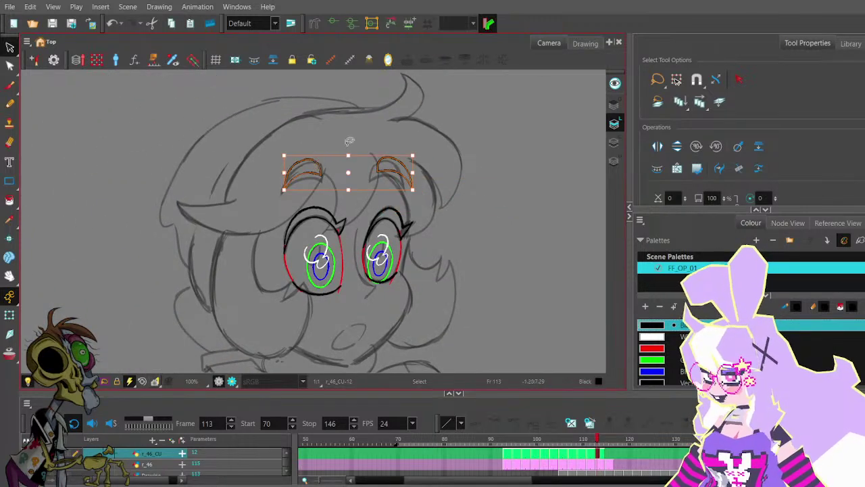
click(328, 125)
- Move the left eyebrow's outer tip, inner corner and upper curve onto the rough sketch with the Contour Editor
click(9, 66)
scroll(286, 179, up, 3)
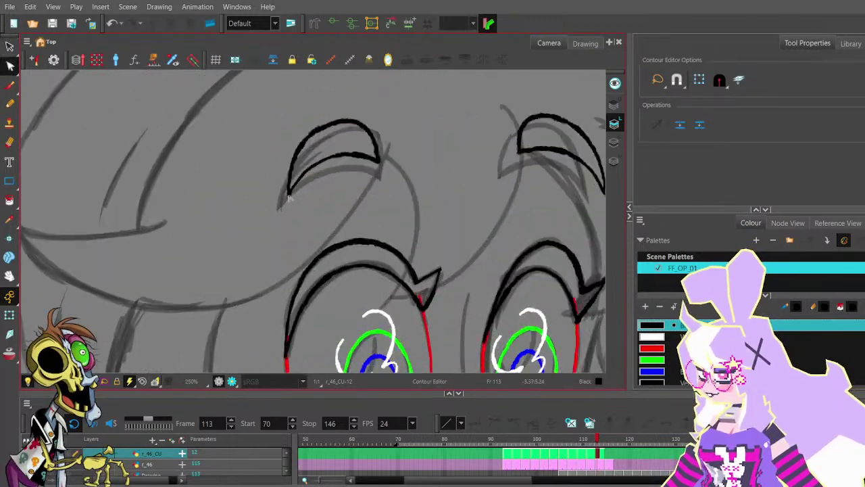
click(280, 205)
drag(380, 164, 380, 175)
drag(321, 127, 305, 170)
click(379, 175)
click(380, 177)
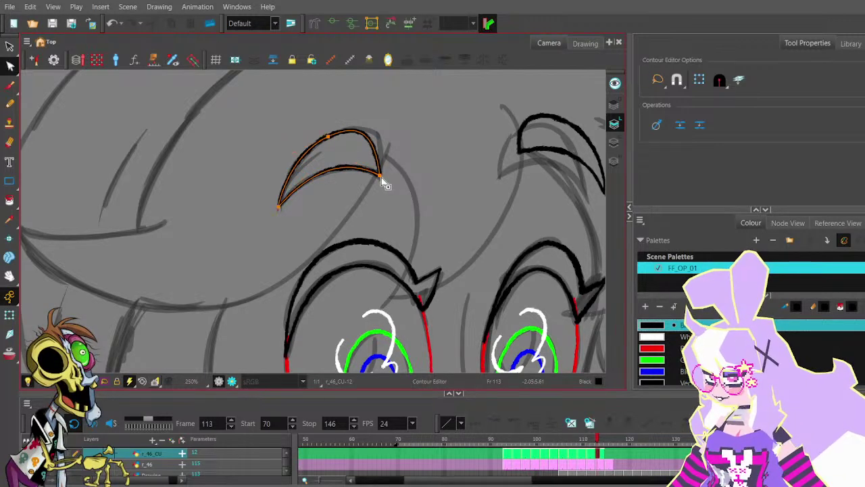
- Adjust the left eyebrow's inner corner and curve handles so its underside and rounded inner end follow the sketch
drag(380, 176, 381, 178)
drag(345, 156, 359, 154)
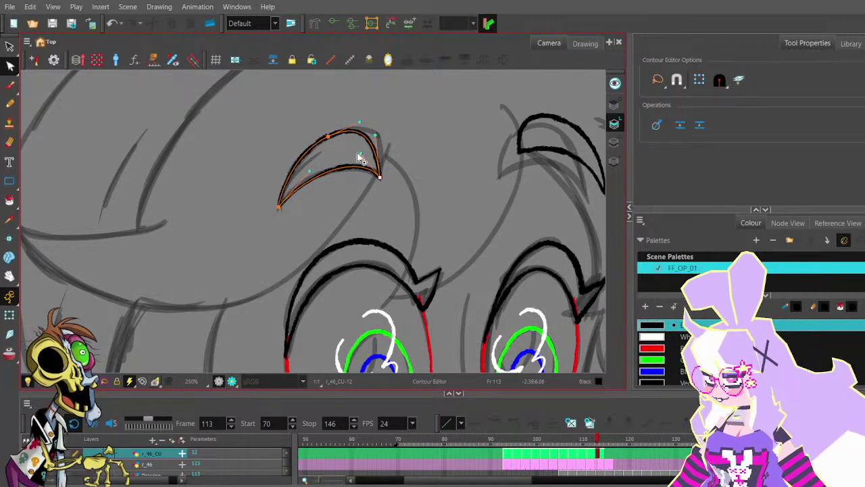
drag(310, 171, 303, 172)
drag(360, 153, 373, 121)
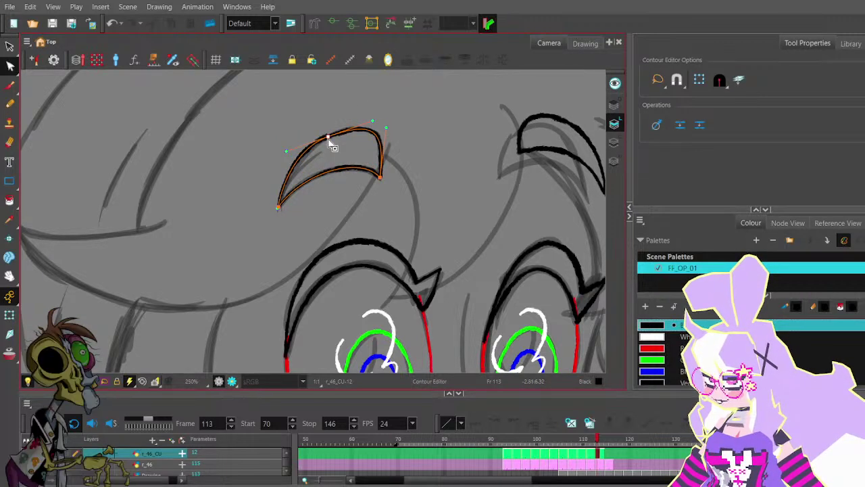
click(369, 102)
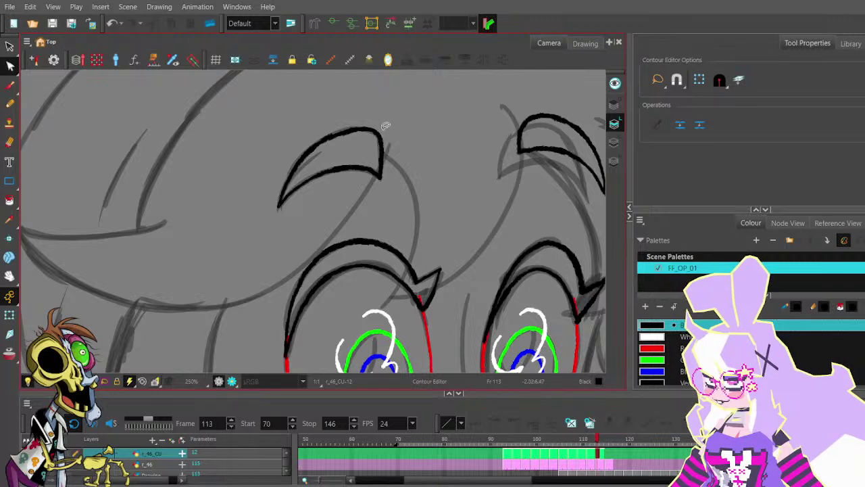
- Smooth the left eyebrow's top edge by shifting its upper point and handle slightly, and deselect it
click(333, 137)
drag(373, 121, 371, 117)
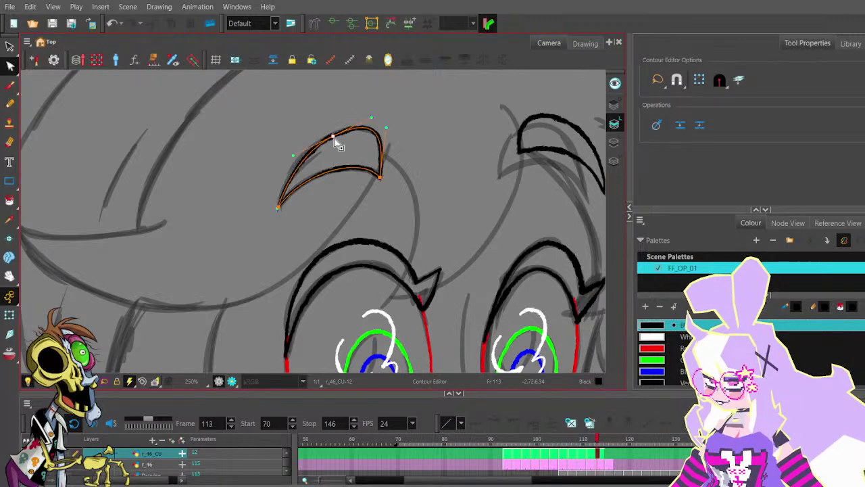
drag(333, 139, 330, 140)
click(390, 103)
- Move the right eyebrow's two ends onto the sketch, arch its lower edge and lower its top point
scroll(392, 117, down, 1)
drag(454, 124, 267, 130)
click(300, 170)
drag(299, 170, 284, 187)
drag(369, 204, 353, 207)
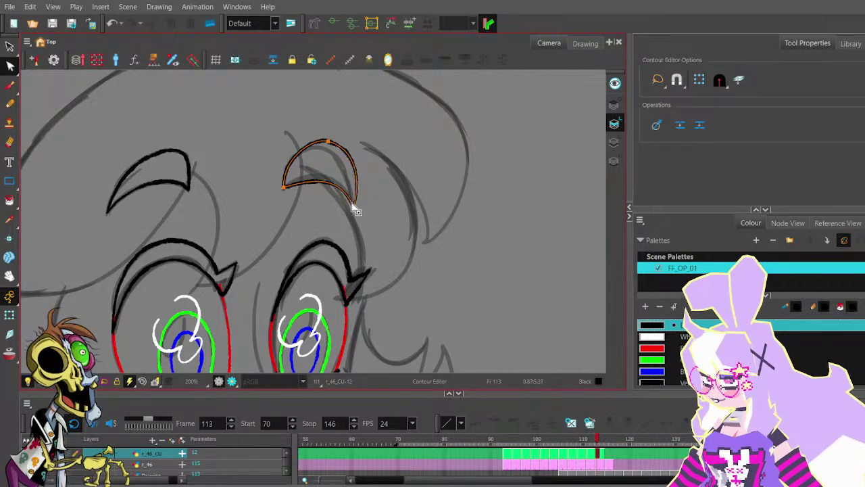
drag(313, 178, 321, 148)
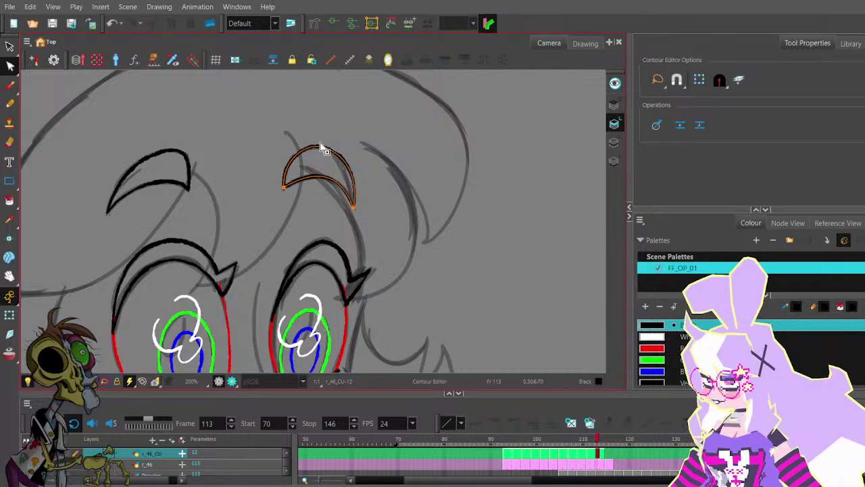
scroll(356, 210, up, 3)
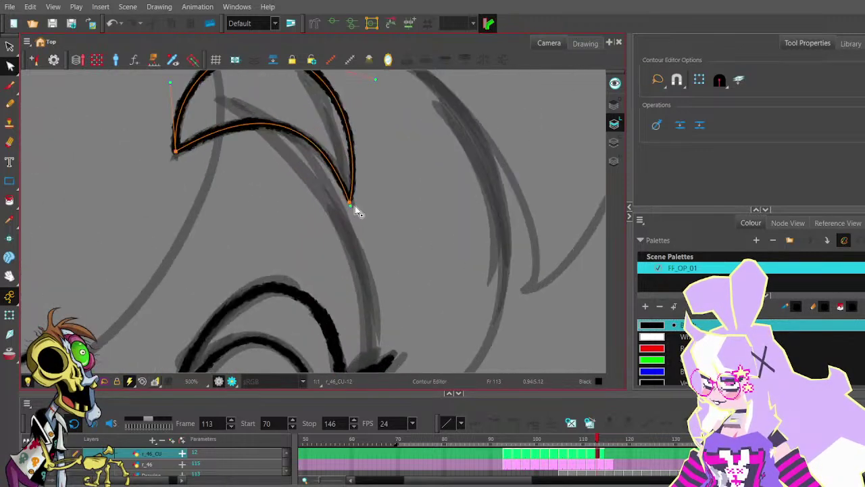
drag(351, 206, 359, 199)
key(ctrl+z)
scroll(366, 190, down, 3)
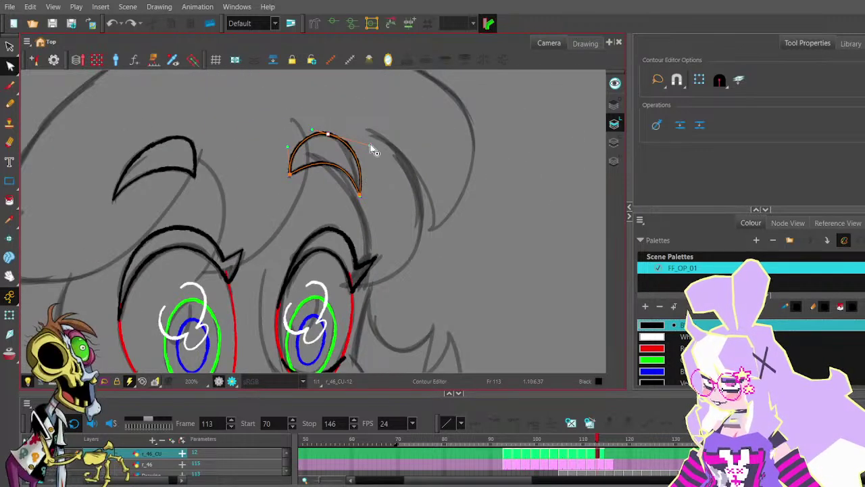
- Shorten the handle on the right eyebrow's top curve and nudge the brow's outer tip slightly downward
drag(370, 146, 356, 142)
click(376, 161)
scroll(374, 162, down, 1)
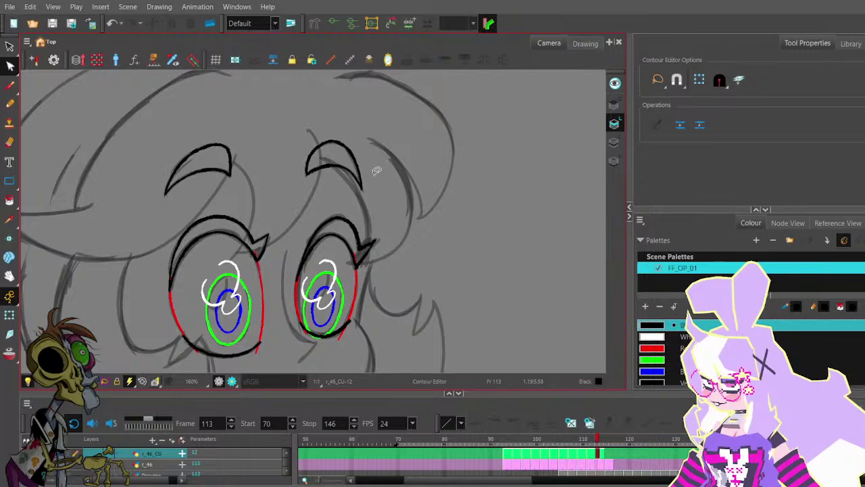
scroll(378, 168, down, 1)
scroll(372, 174, up, 3)
click(364, 188)
drag(364, 190, 365, 193)
click(380, 175)
- Refine the right eyebrow's outer upper curve by adjusting the handle of its top point, and deselect it
scroll(380, 173, down, 1)
click(366, 183)
click(334, 128)
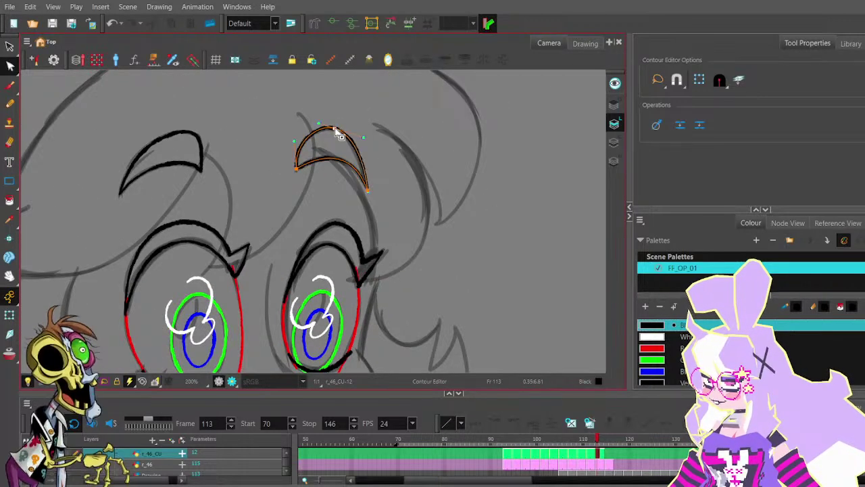
drag(361, 137, 412, 153)
click(376, 147)
scroll(378, 150, down, 2)
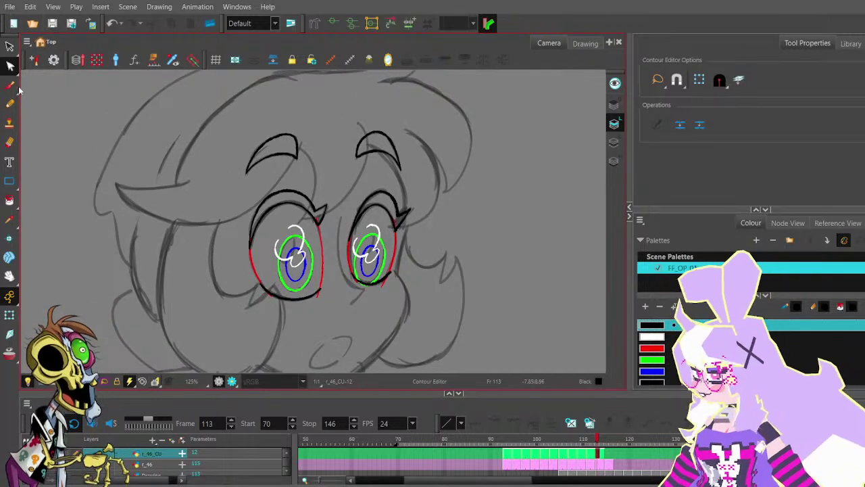
- Compare frame 113's eyes and eyebrows with the neighbouring frames by flipping between frames 112 and 115
key(alt+slash)
drag(438, 174, 415, 153)
scroll(420, 171, down, 1)
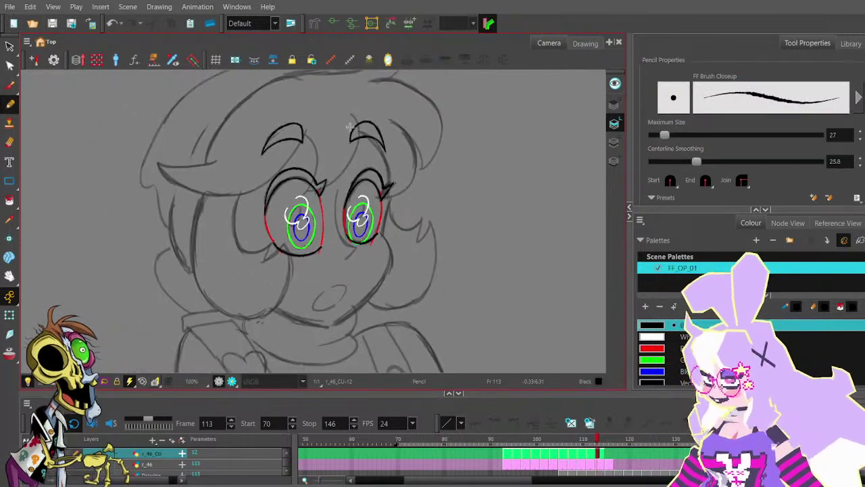
drag(453, 194, 445, 174)
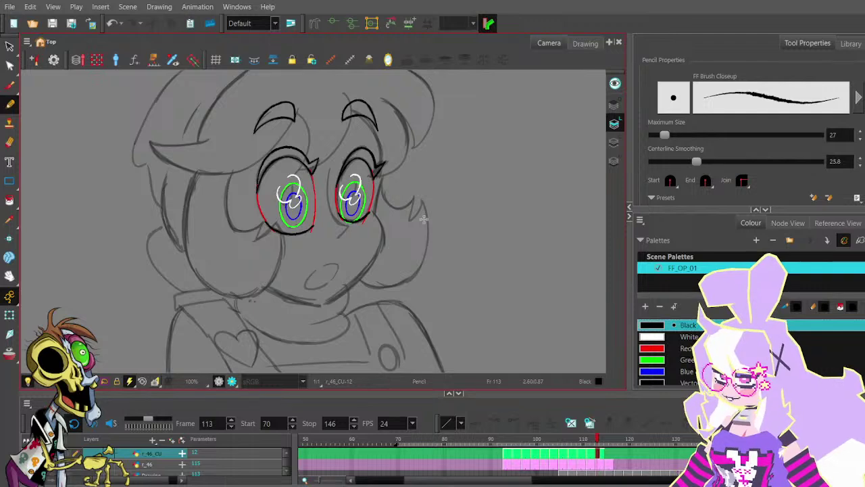
key(comma)
key(period)
key(comma)
key(period)
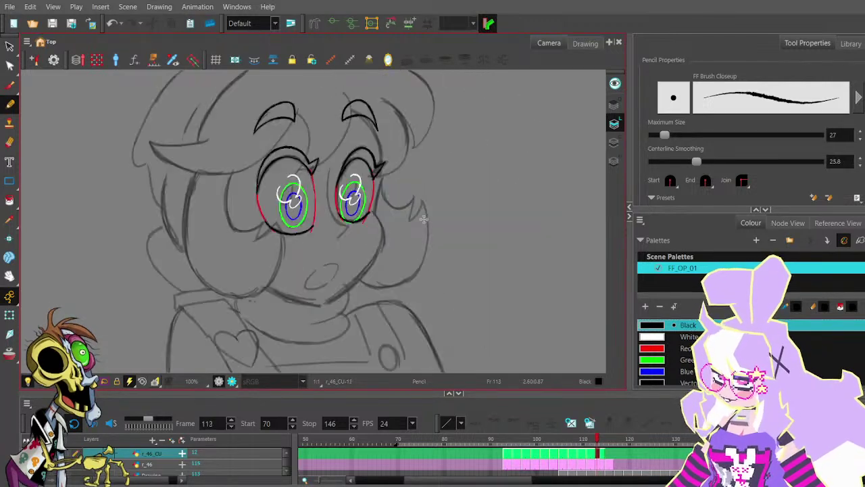
key(period)
key(period)
key(comma)
key(comma)
key(comma)
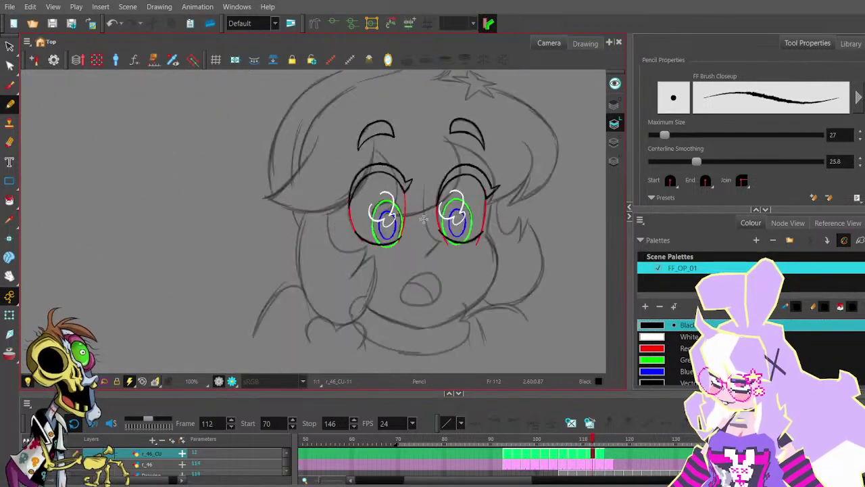
key(period)
key(period)
key(period)
key(period)
key(period)
key(comma)
key(comma)
key(comma)
key(comma)
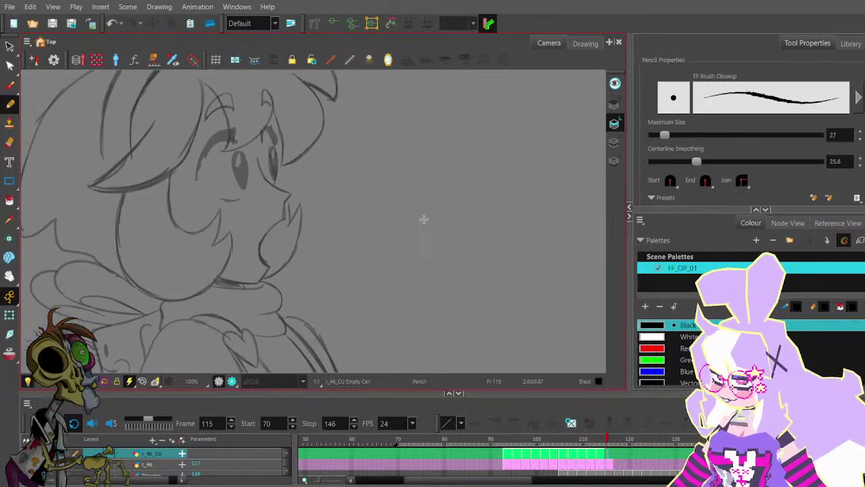
- Compare the face line art on frames 108 to 115 by flipping back and forth between the drawings
key(period)
key(period)
key(comma)
key(comma)
key(comma)
key(comma)
key(comma)
key(comma)
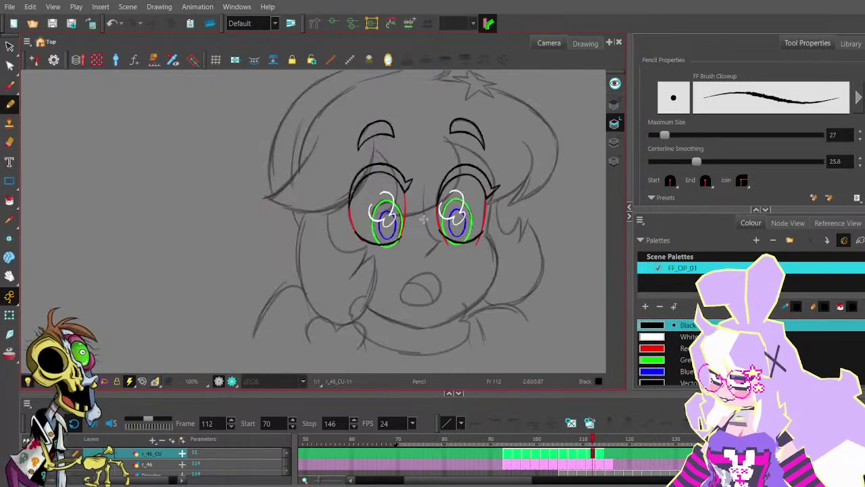
key(period)
key(period)
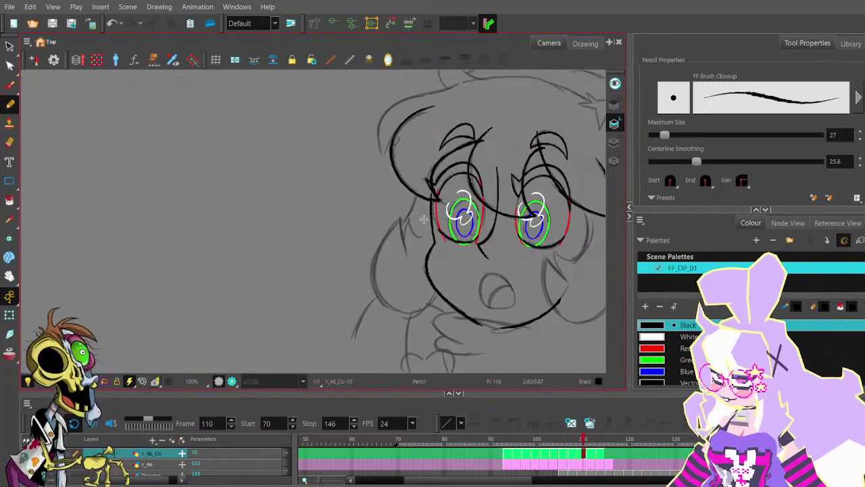
key(comma)
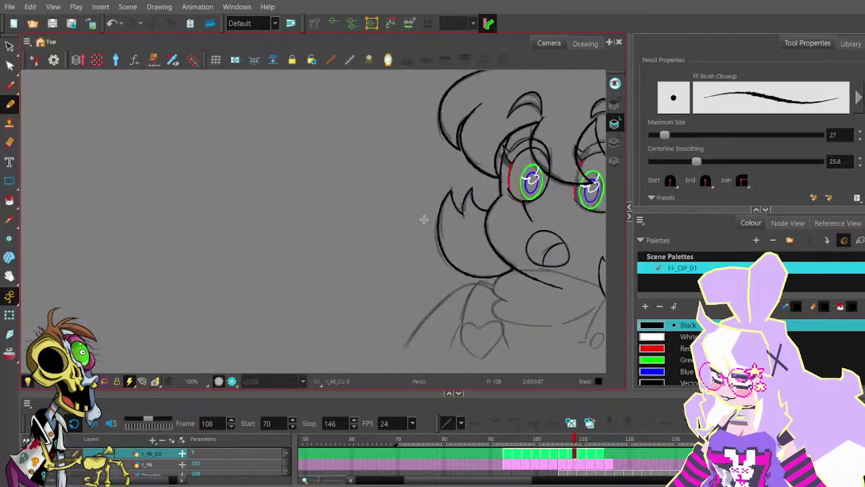
key(period)
key(period)
key(period)
key(period)
key(period)
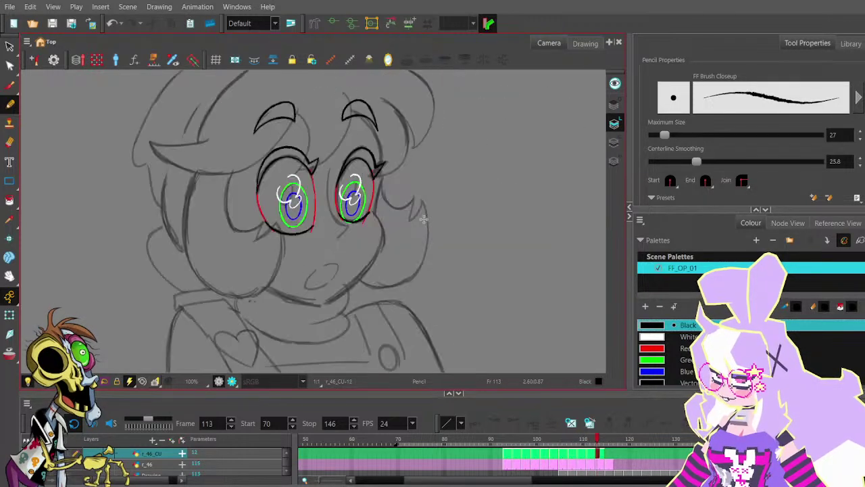
key(comma)
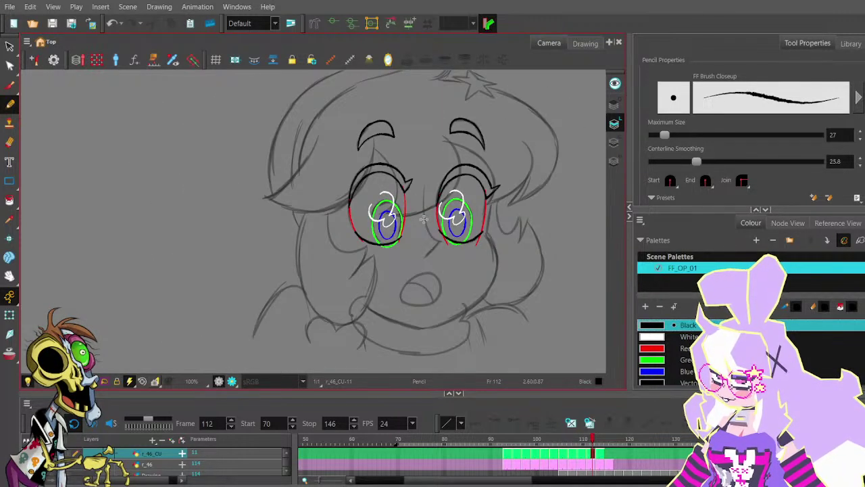
key(comma)
key(comma)
key(period)
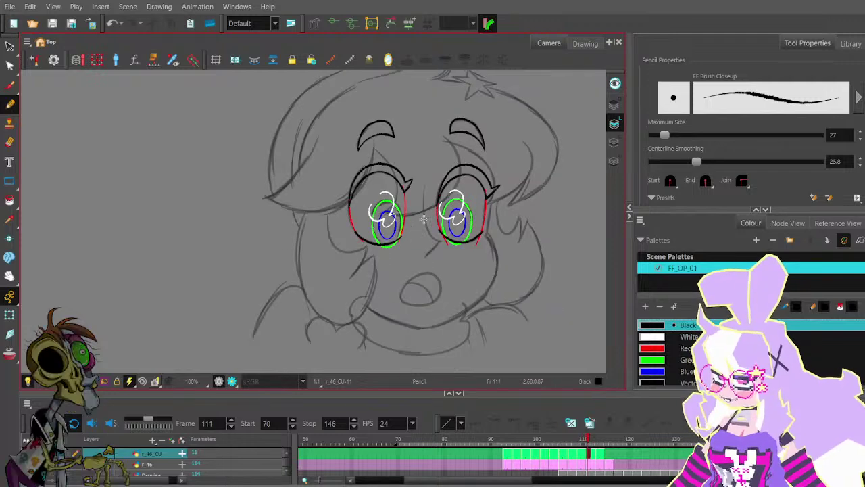
key(comma)
key(period)
key(comma)
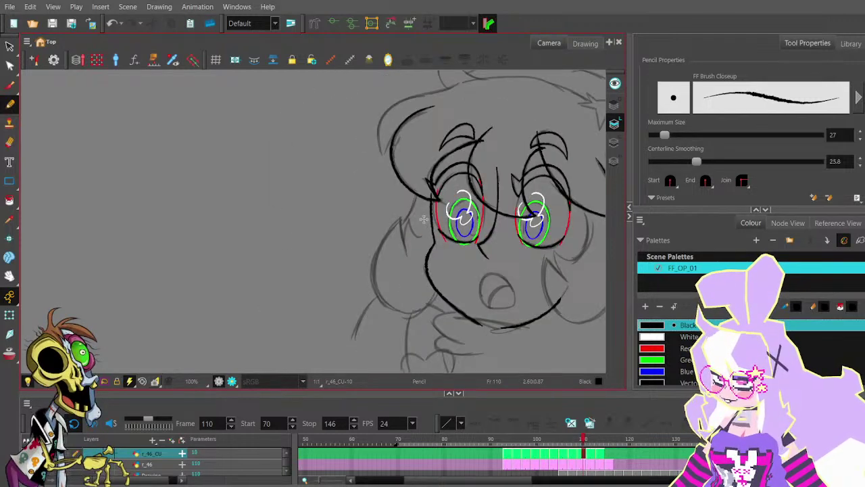
key(period)
key(comma)
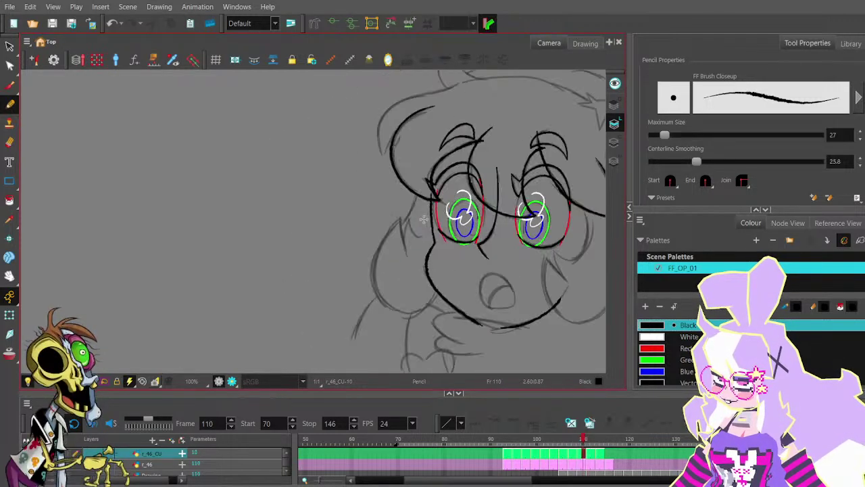
key(comma)
key(comma)
key(period)
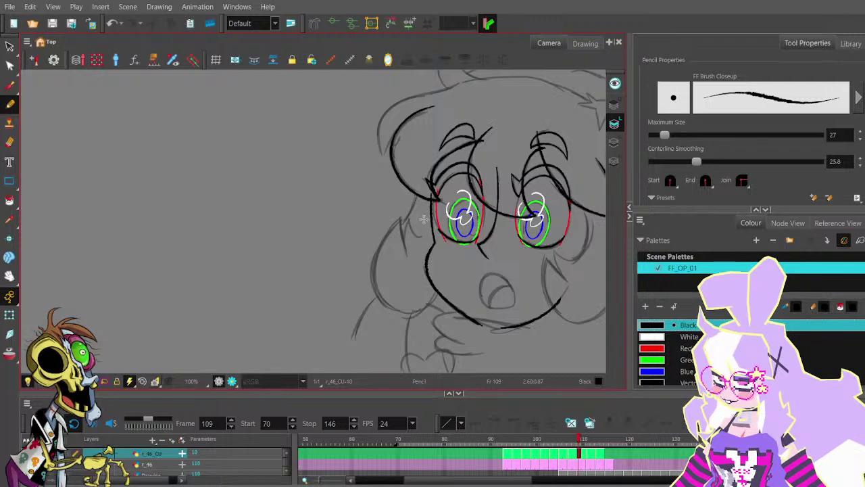
- Copy the nose line from frame 109 onto frame 111, flip it horizontally and place it between the eyes over the sketch
drag(423, 219, 233, 208)
click(10, 48)
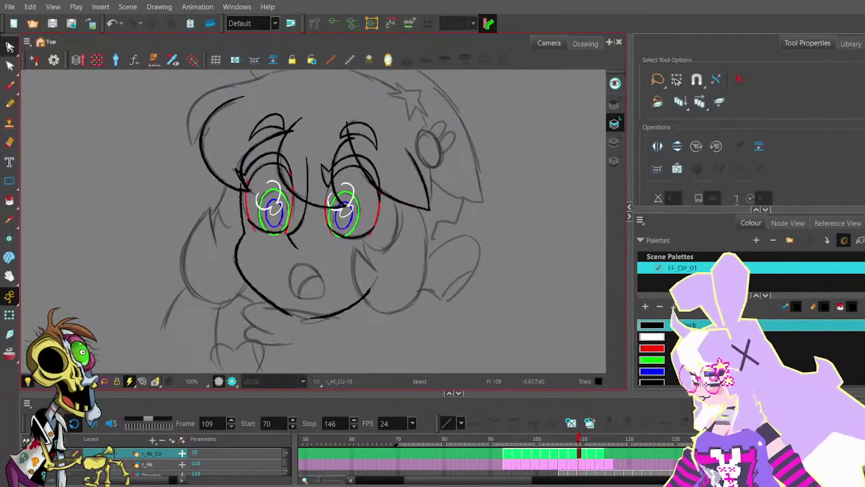
click(306, 177)
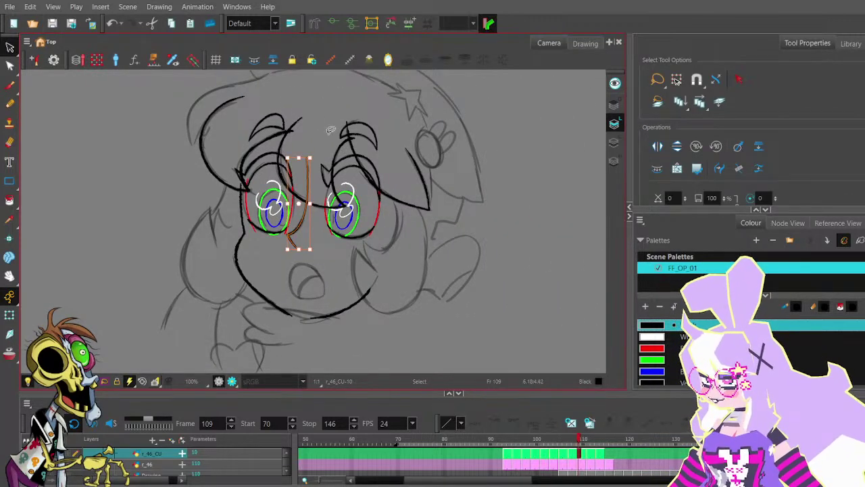
key(period)
key(period)
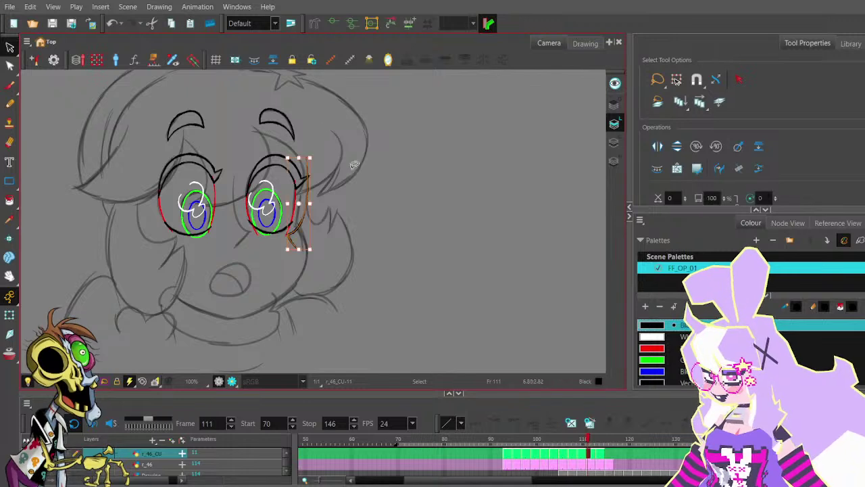
click(657, 146)
mouse_move(343, 231)
mouse_down()
mouse_move(435, 212)
mouse_move(351, 209)
mouse_up()
click(329, 207)
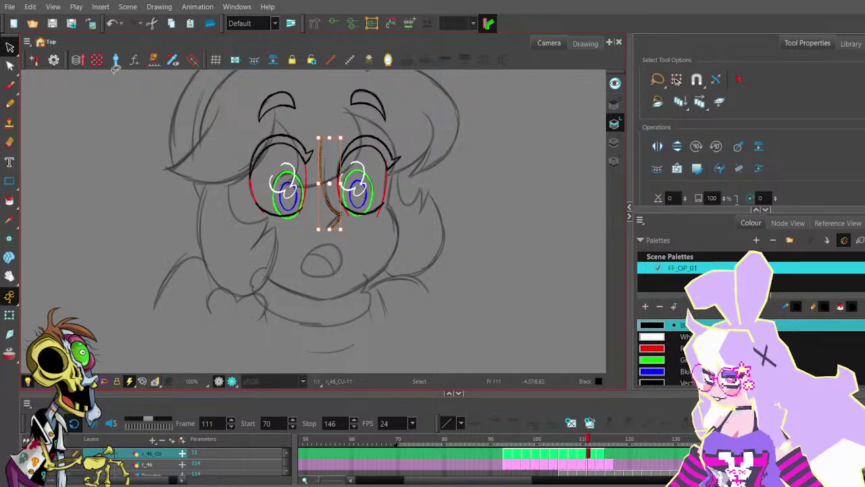
- Edit the pasted nose line's contour on frame 111, moving its corner and lower tip onto the rough sketch
click(10, 66)
scroll(323, 139, up, 2)
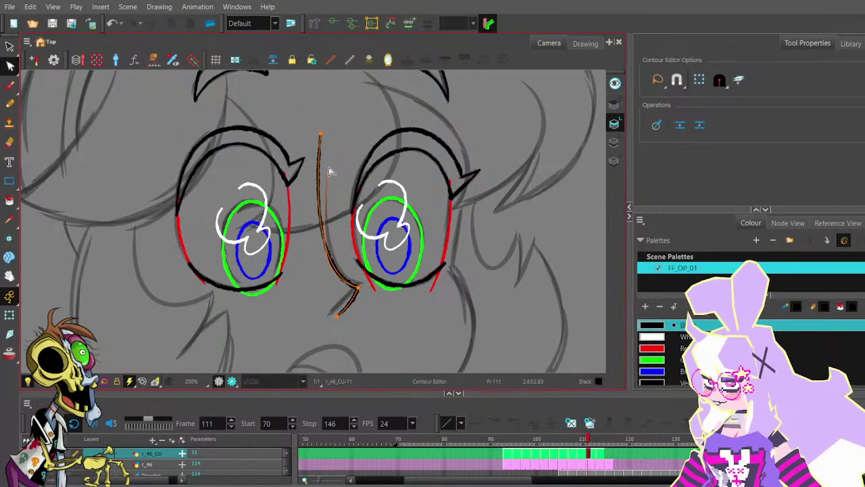
drag(329, 167, 329, 170)
scroll(345, 196, up, 1)
drag(350, 263, 348, 202)
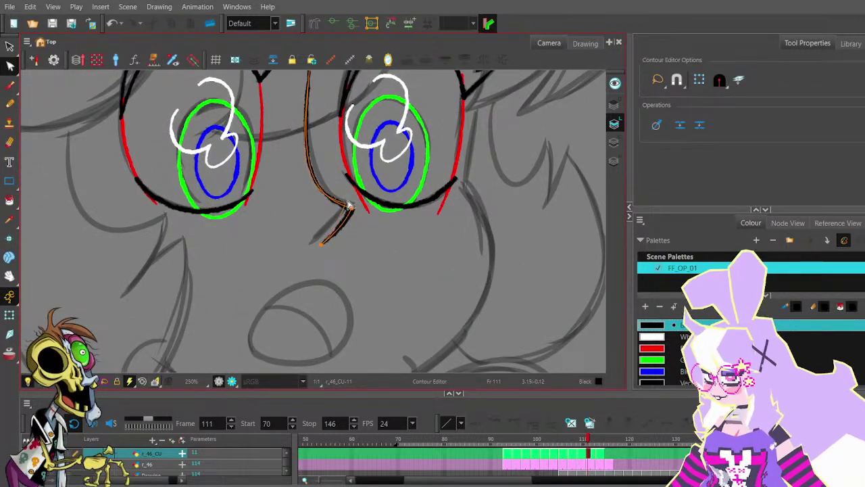
click(349, 206)
click(313, 246)
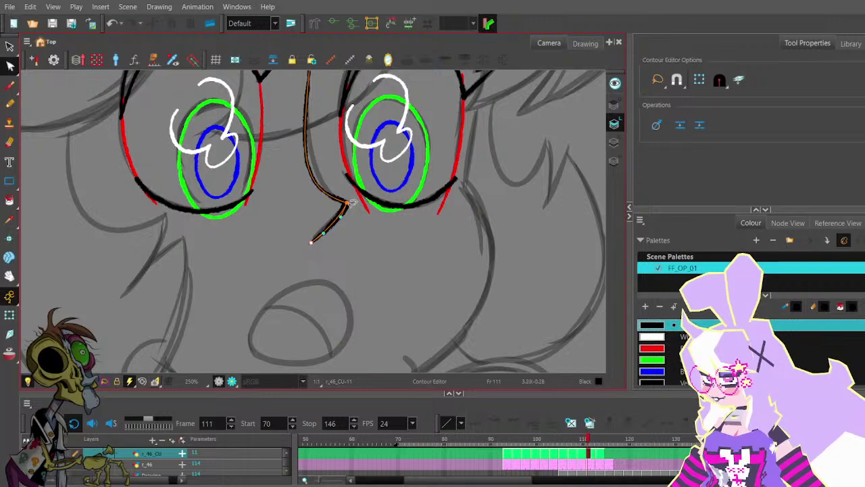
drag(337, 169, 344, 220)
click(352, 255)
mouse_move(304, 244)
mouse_down()
mouse_move(321, 223)
mouse_move(328, 251)
mouse_up()
click(341, 222)
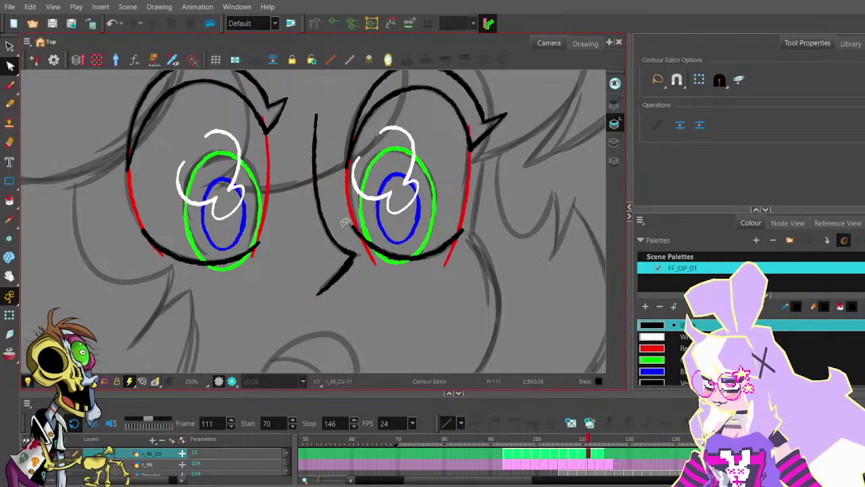
- Refine frame 111's nose line by adjusting its short lower stroke, the top end and the curve of the bridge
click(328, 290)
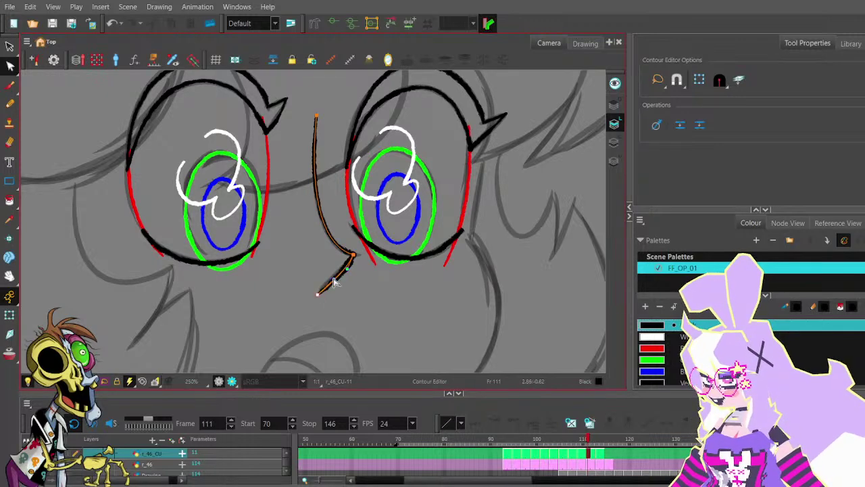
click(353, 286)
scroll(353, 286, down, 2)
scroll(349, 240, up, 1)
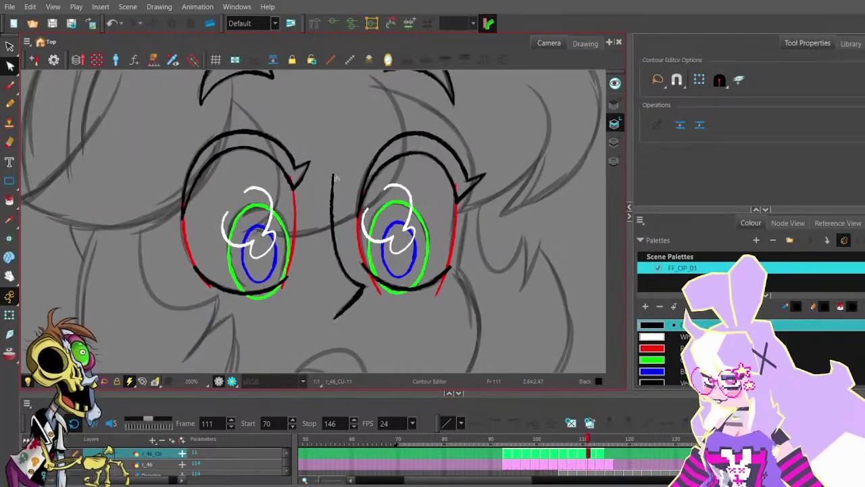
click(338, 229)
drag(337, 175, 335, 174)
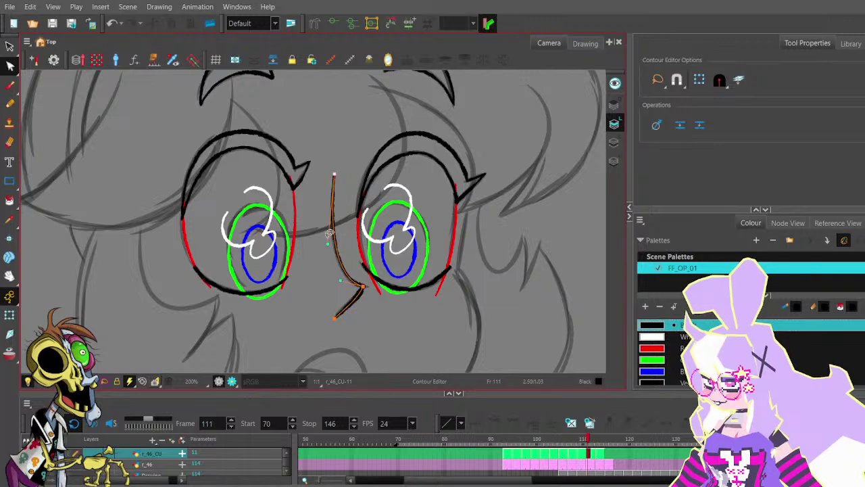
drag(329, 242, 328, 248)
click(350, 237)
scroll(351, 234, down, 3)
drag(397, 302, 400, 278)
- Draw the nose bridge and its short lower stroke in black with the Pencil tool on frame 113, redoing strokes that miss the sketch
key(comma)
key(period)
key(period)
key(period)
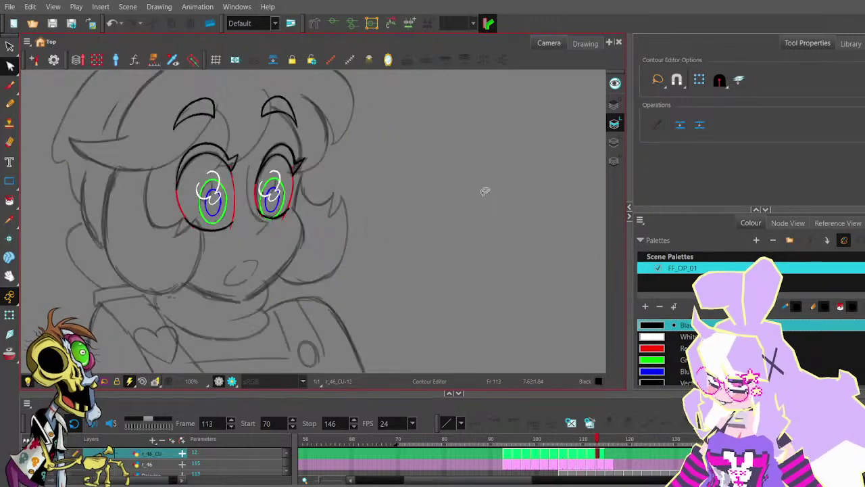
click(10, 103)
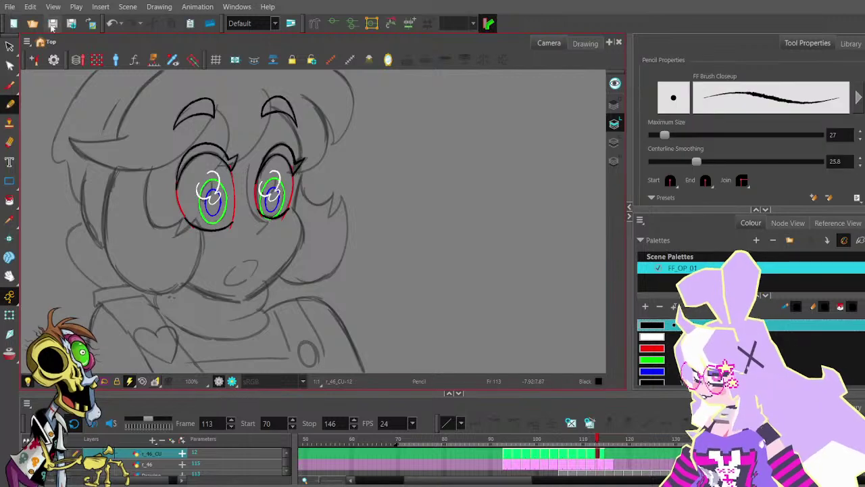
mouse_move(253, 176)
mouse_down()
mouse_move(341, 102)
mouse_move(325, 174)
mouse_move(337, 212)
mouse_up()
scroll(338, 100, up, 3)
scroll(334, 150, down, 2)
key(ctrl+z)
scroll(330, 158, up, 3)
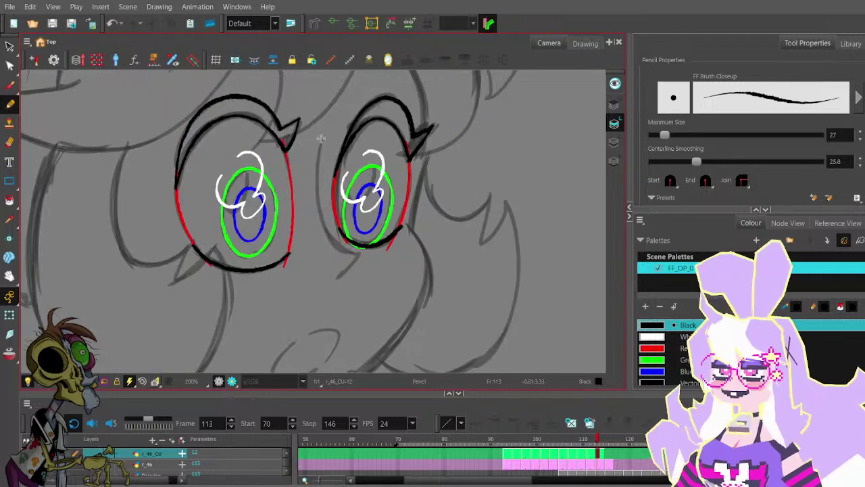
key(ctrl+z)
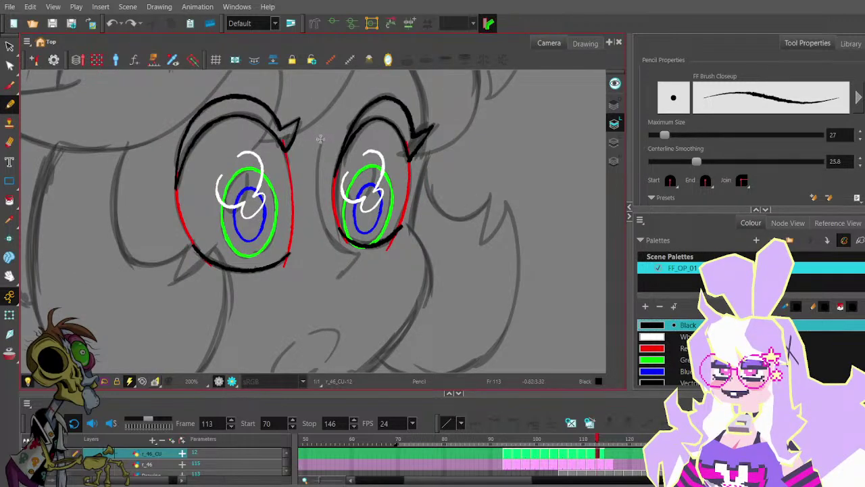
key(ctrl+z)
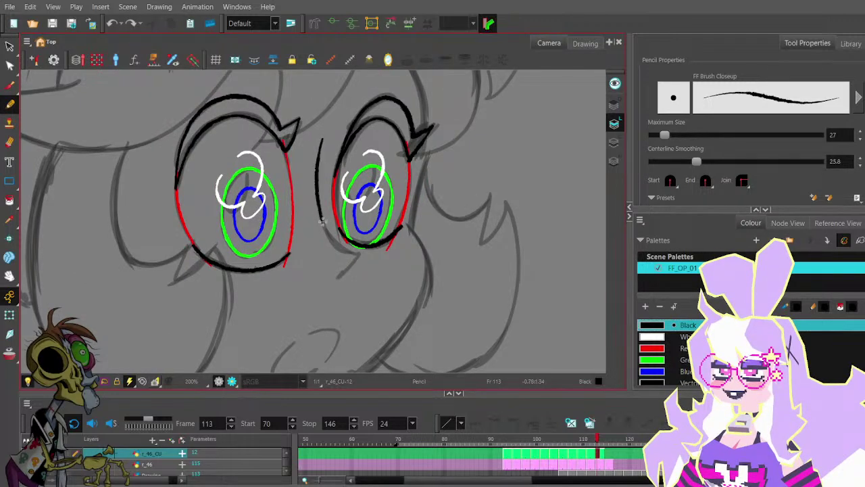
mouse_move(322, 220)
mouse_down()
mouse_move(353, 252)
mouse_move(355, 162)
mouse_up()
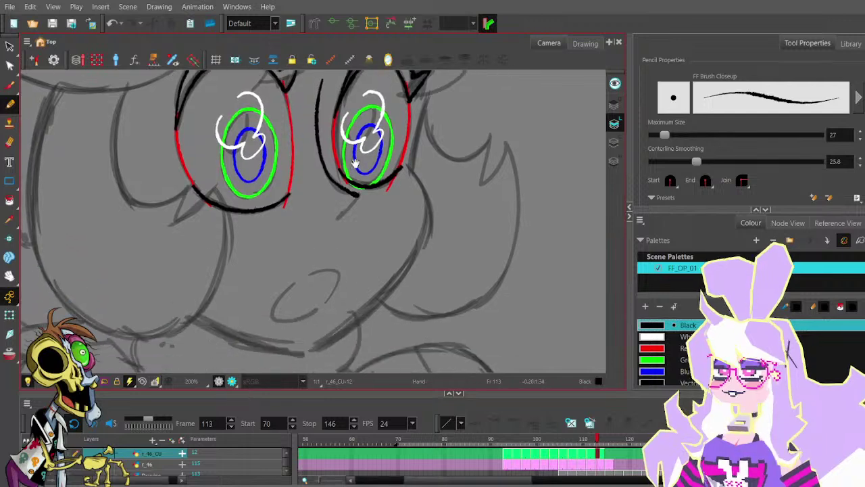
key(ctrl+z)
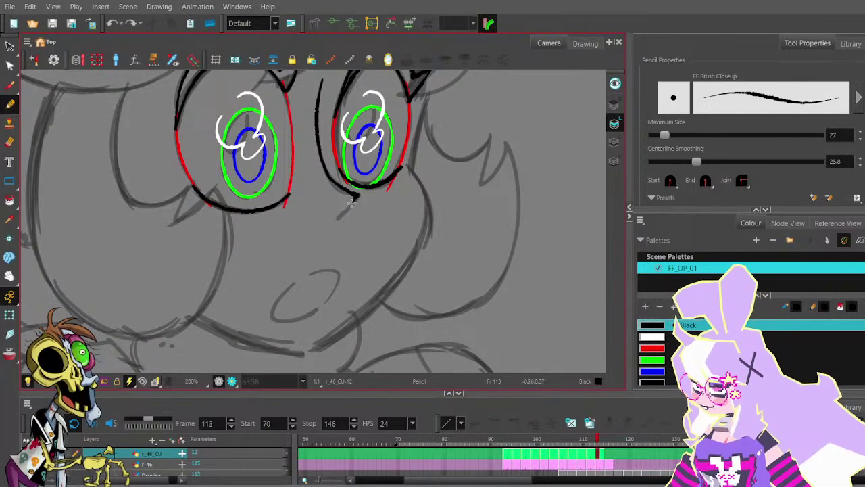
- Delete the extra contour point just above the nose's corner on frame 113 and adjust the short lower stroke
key(alt+q)
scroll(343, 220, up, 3)
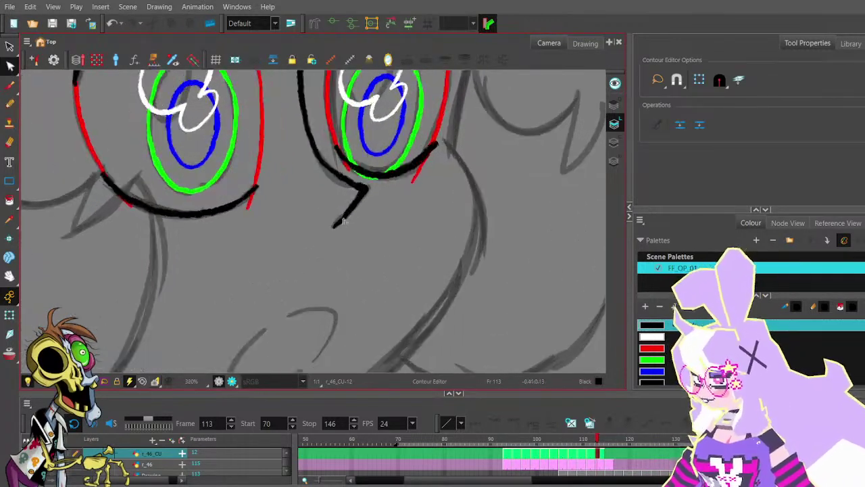
click(346, 221)
click(367, 189)
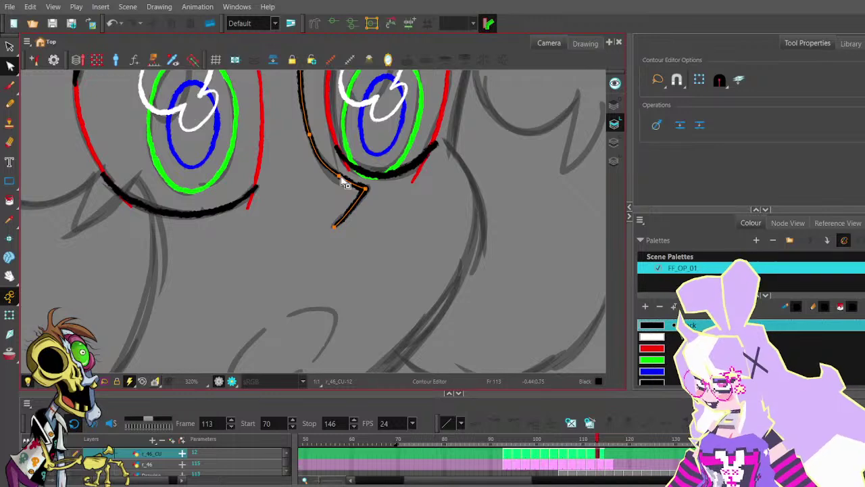
click(340, 176)
key(Delete)
mouse_move(362, 189)
mouse_down()
mouse_move(367, 228)
mouse_move(342, 226)
mouse_up()
click(370, 228)
click(344, 232)
scroll(353, 219, down, 4)
scroll(352, 190, up, 1)
scroll(352, 190, up, 2)
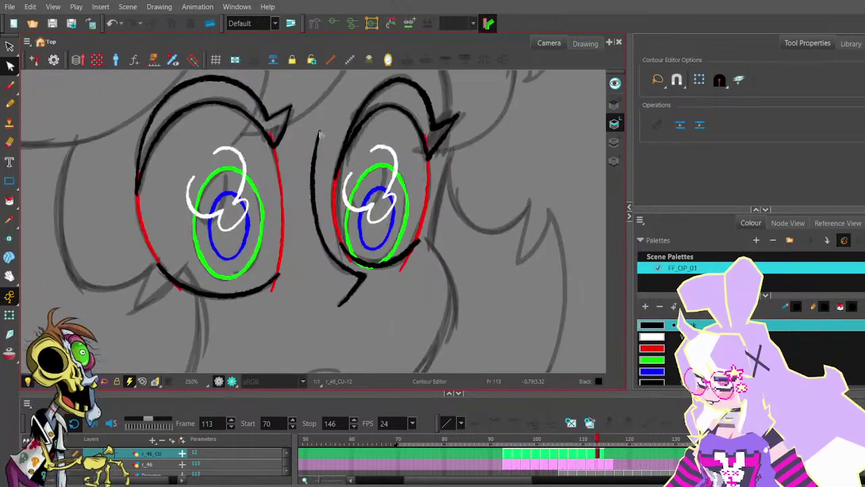
- Check the new nose line on frame 113 against the neighbouring drawings by flipping between frames 110 and 114
scroll(328, 125, down, 2)
scroll(377, 224, down, 1)
key(period)
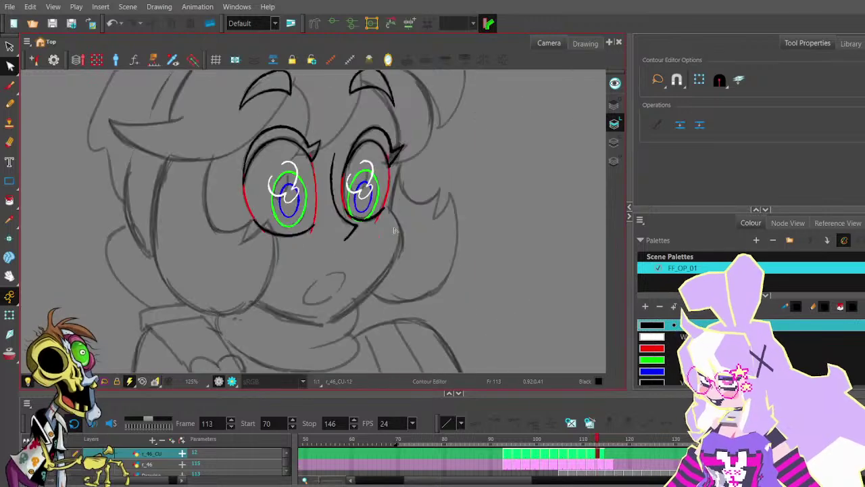
key(period)
key(comma)
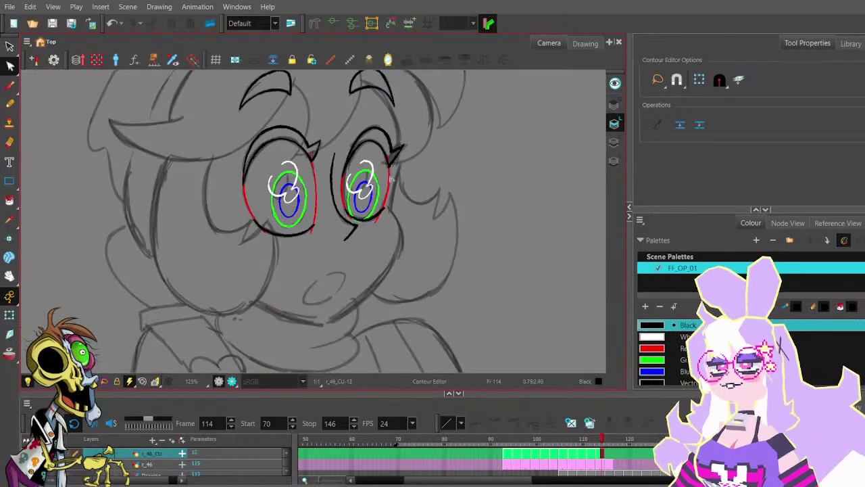
scroll(406, 195, down, 2)
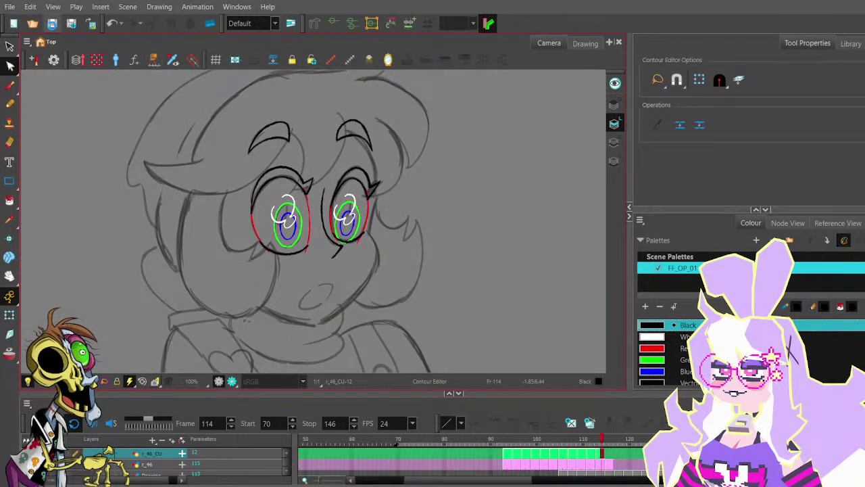
key(comma)
key(comma)
key(comma)
key(comma)
key(comma)
key(comma)
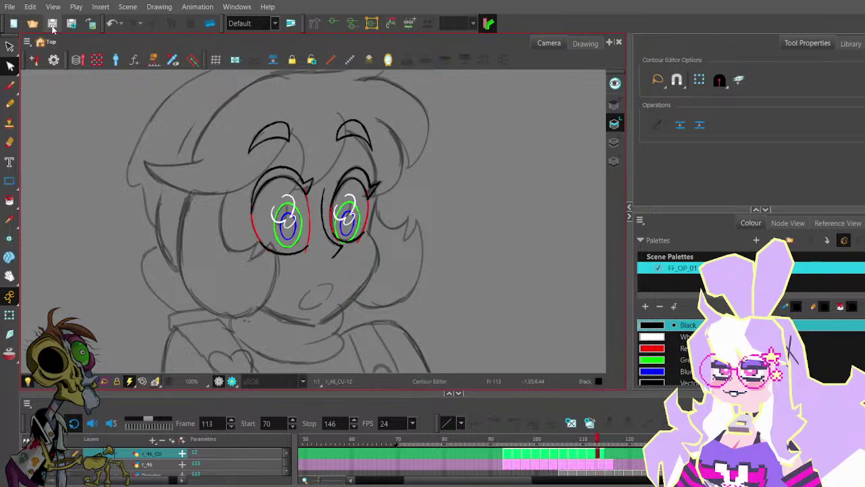
key(period)
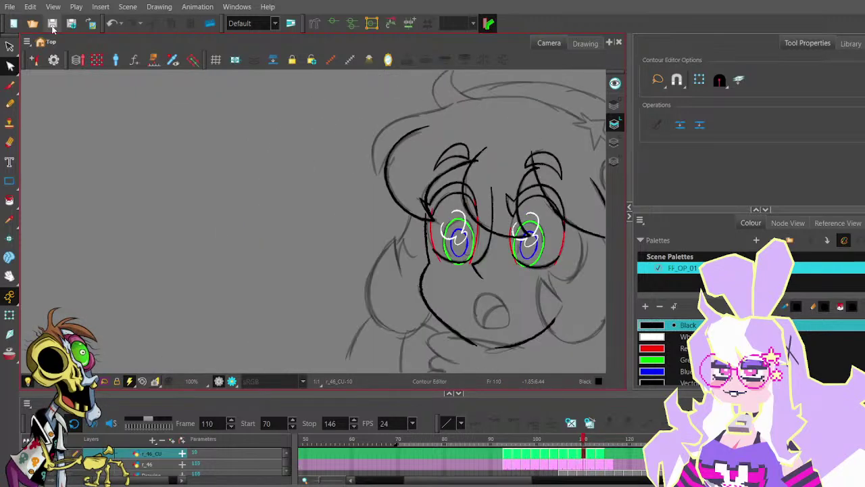
- Compare the facial line art across frames 109 to 112 by flipping back and forth between the drawings
key(period)
key(comma)
key(comma)
key(period)
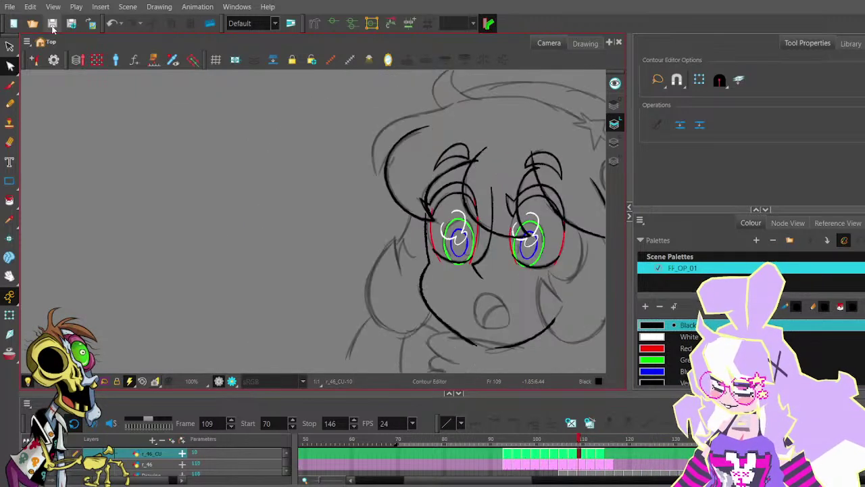
key(comma)
key(period)
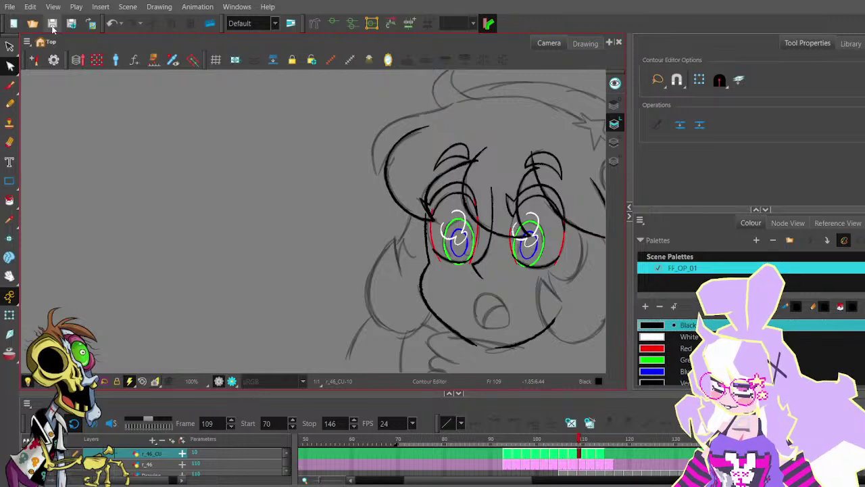
key(period)
key(period)
key(comma)
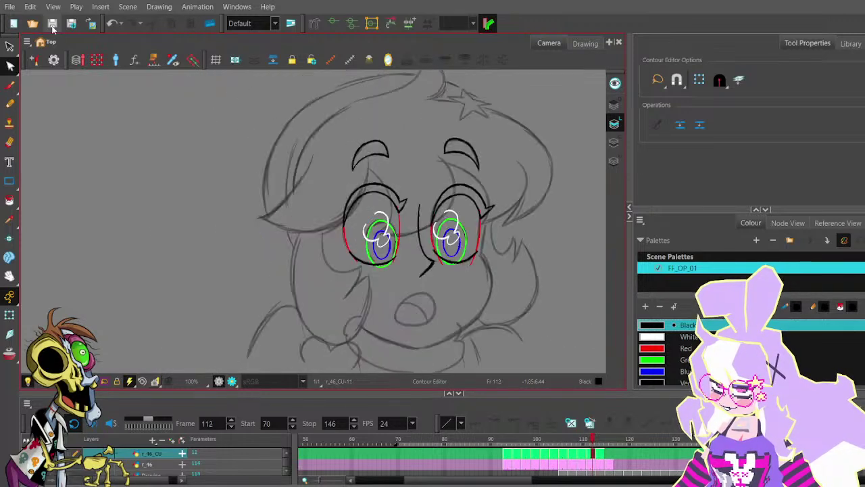
key(comma)
key(comma)
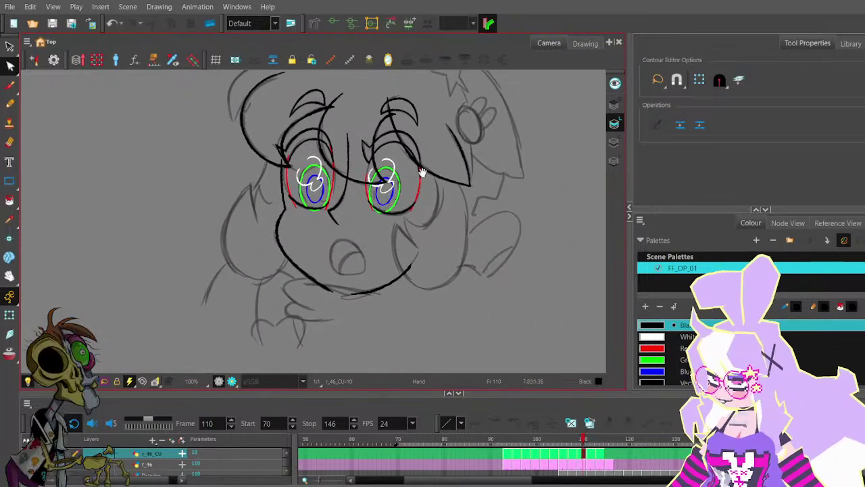
- Copy the mouth line art from frame 108 into frame 109 and position it over the sketched mouth
key(comma)
click(10, 49)
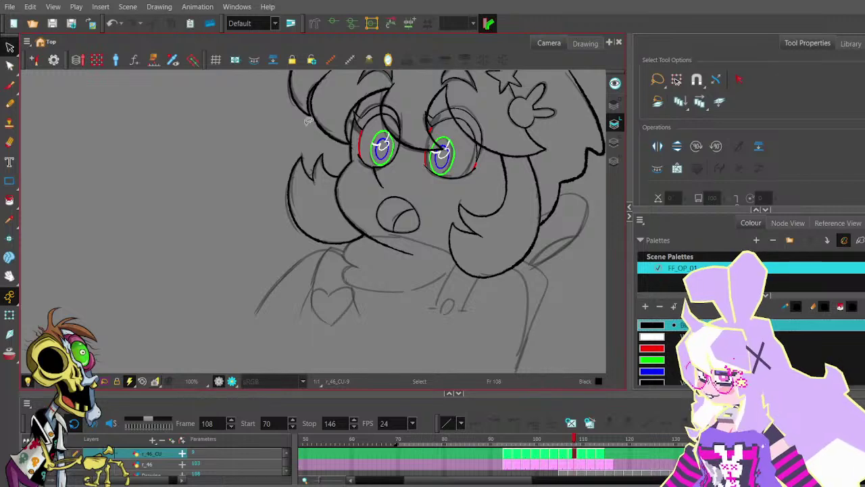
drag(413, 191, 431, 196)
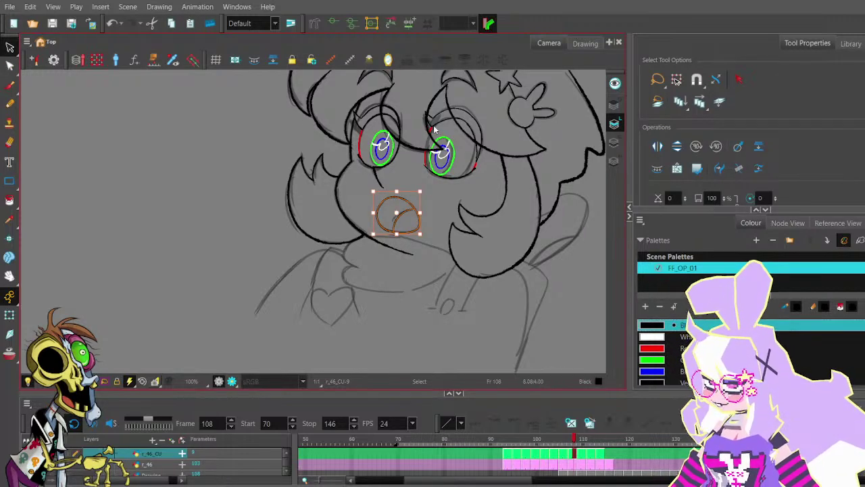
key(period)
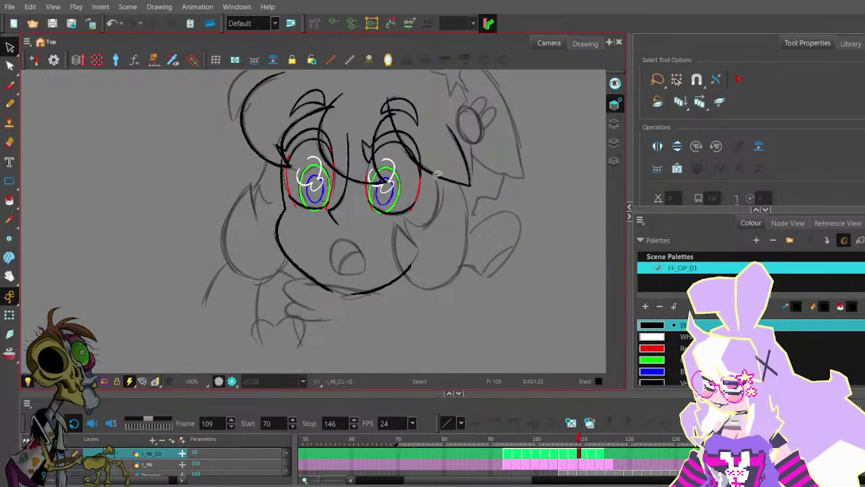
click(412, 202)
scroll(413, 202, up, 1)
drag(413, 202, 392, 215)
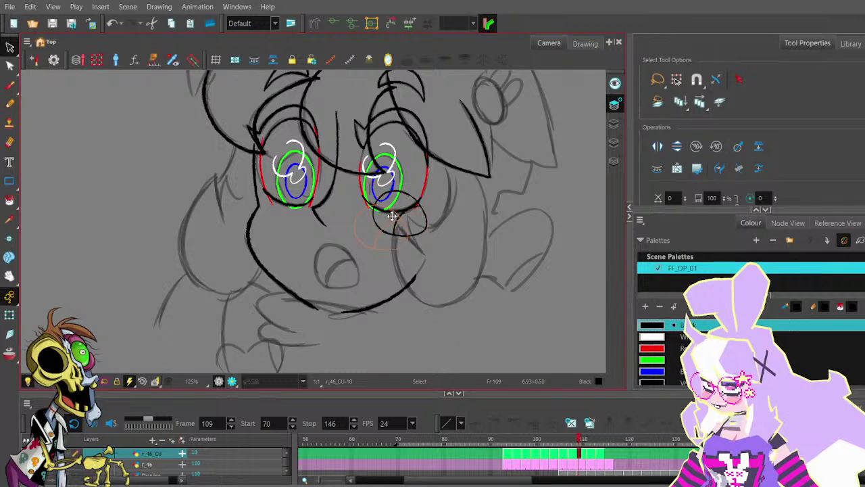
drag(358, 250, 360, 261)
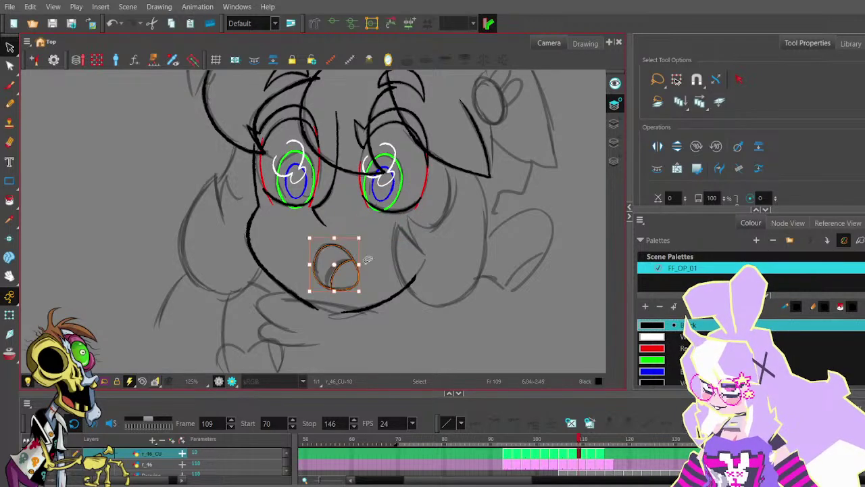
- Nudge the pasted mouth on frame 109 and make it slightly shorter and wider to fit the sketch
scroll(351, 259, up, 3)
drag(270, 267, 276, 268)
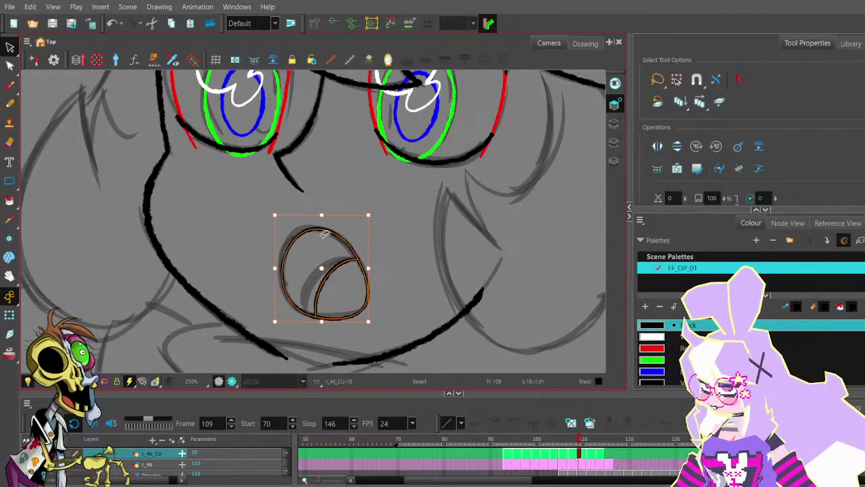
drag(325, 233, 343, 239)
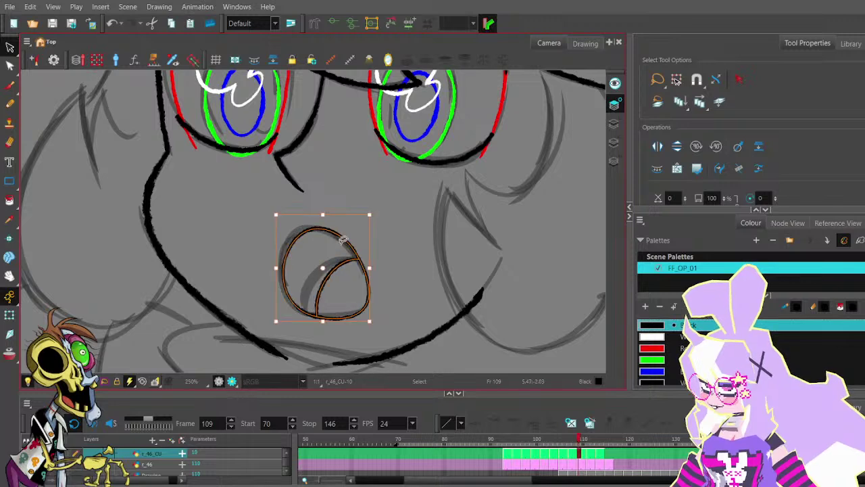
drag(324, 323, 324, 319)
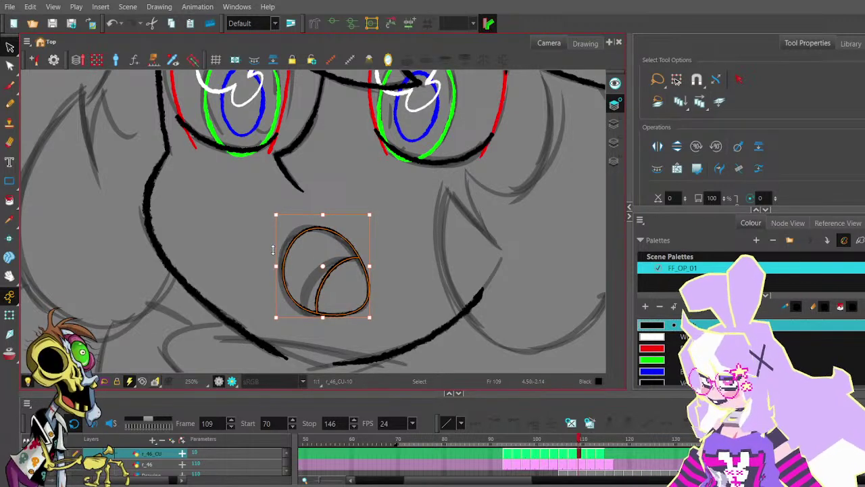
drag(276, 266, 274, 268)
click(331, 190)
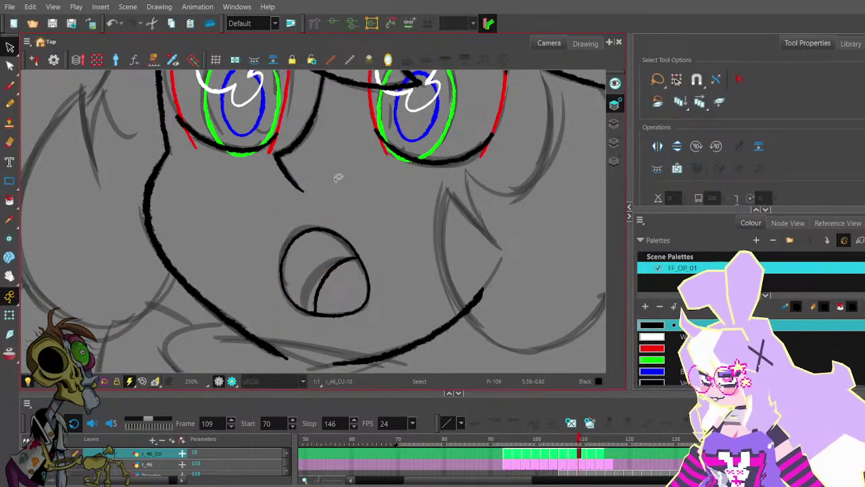
- Reshape the mouth's outer outline on frame 109 with the Contour Editor so its upper and lower-left curves follow the sketch
key(alt+q)
click(340, 236)
scroll(339, 238, up, 3)
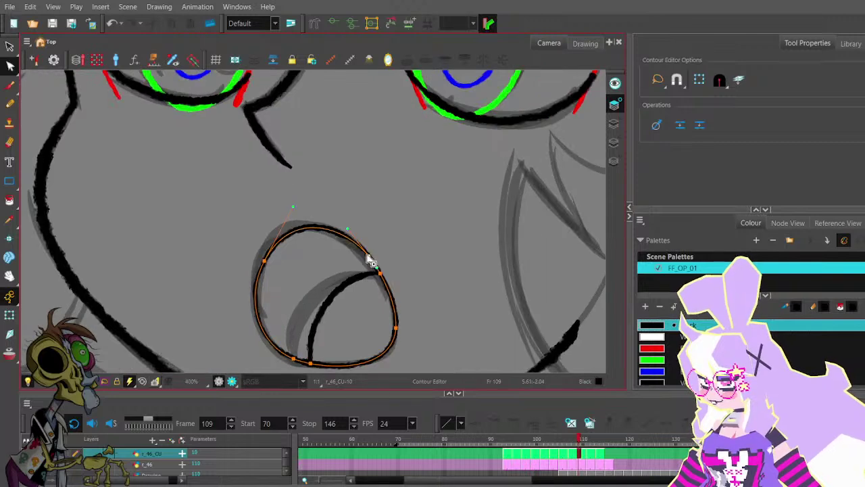
drag(371, 261, 364, 255)
drag(264, 261, 265, 252)
scroll(286, 237, down, 2)
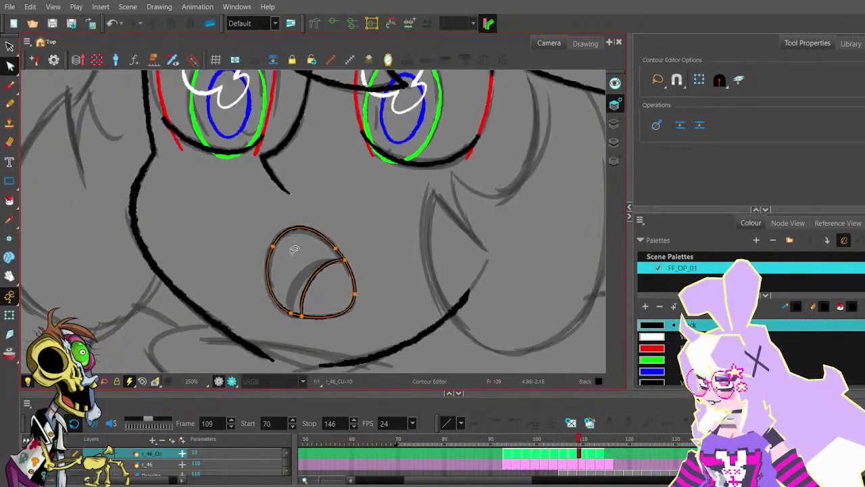
scroll(292, 313, up, 3)
drag(288, 316, 283, 317)
scroll(302, 318, down, 2)
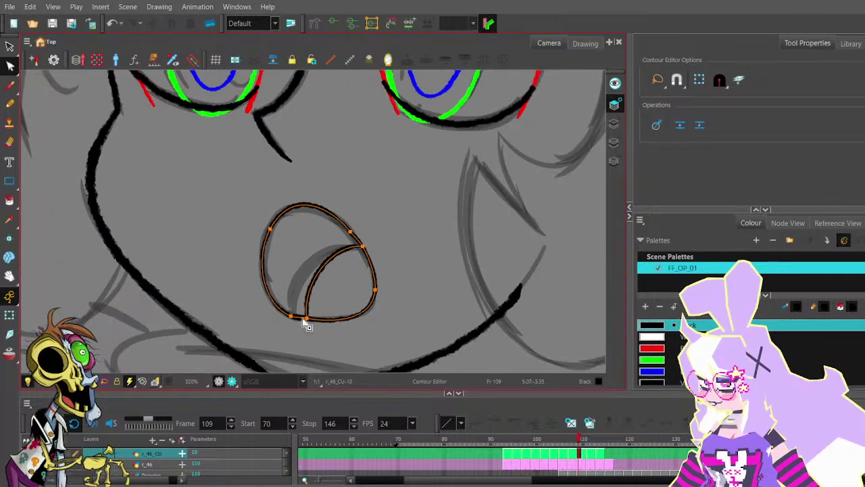
- Move the tongue line's lower end left along the mouth outline and delete the extra contour point beside it
scroll(306, 324, up, 3)
click(296, 316)
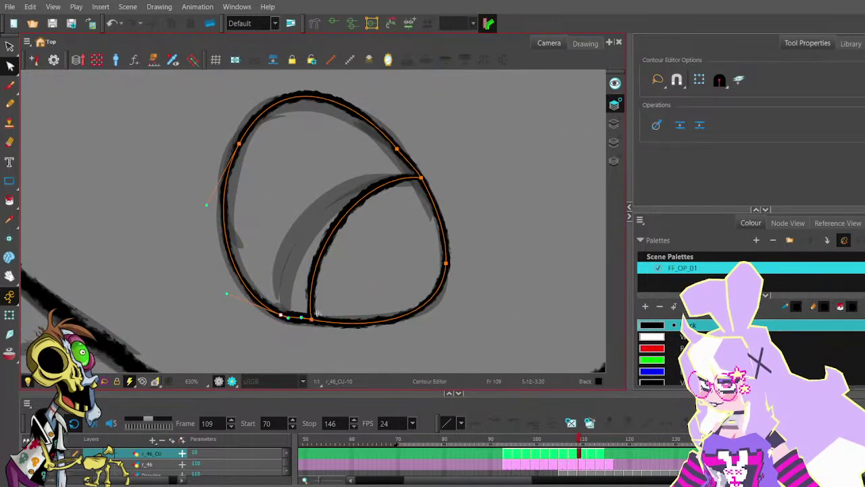
scroll(327, 291, down, 3)
click(343, 279)
click(320, 306)
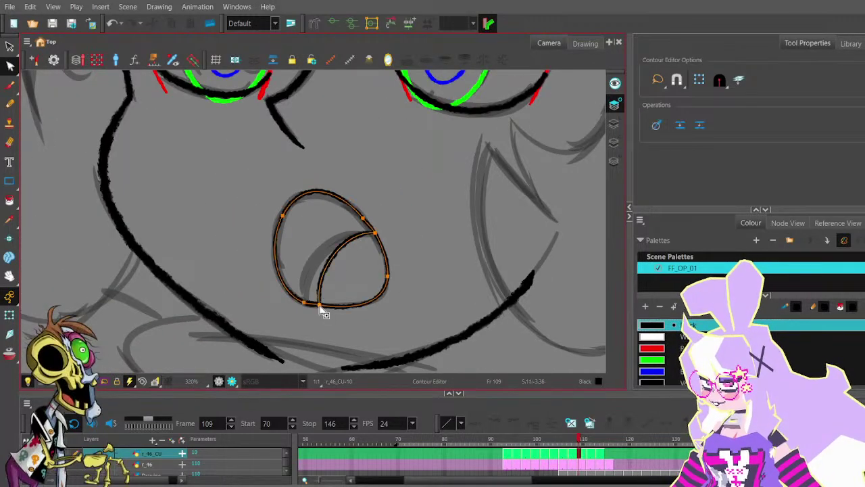
drag(320, 305, 308, 304)
click(304, 302)
key(Delete)
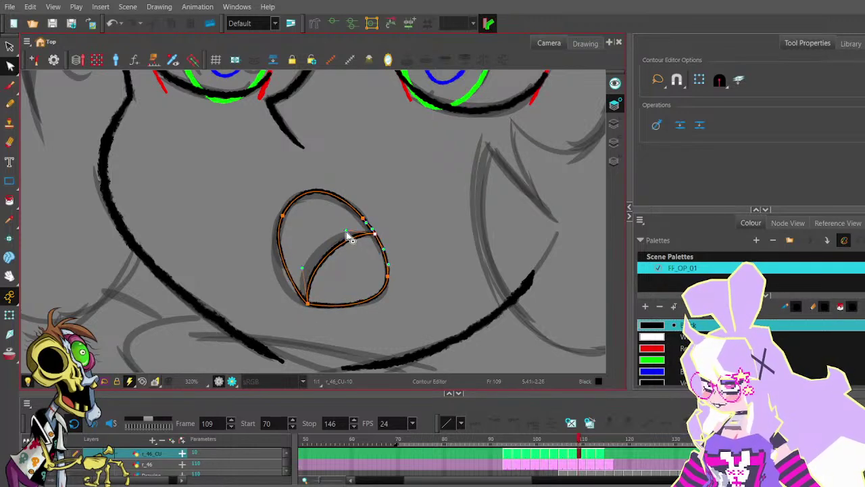
- Curve the tongue line to match the sketch and round out the left side of the mouth outline on frame 109
drag(346, 231, 326, 232)
drag(302, 268, 298, 271)
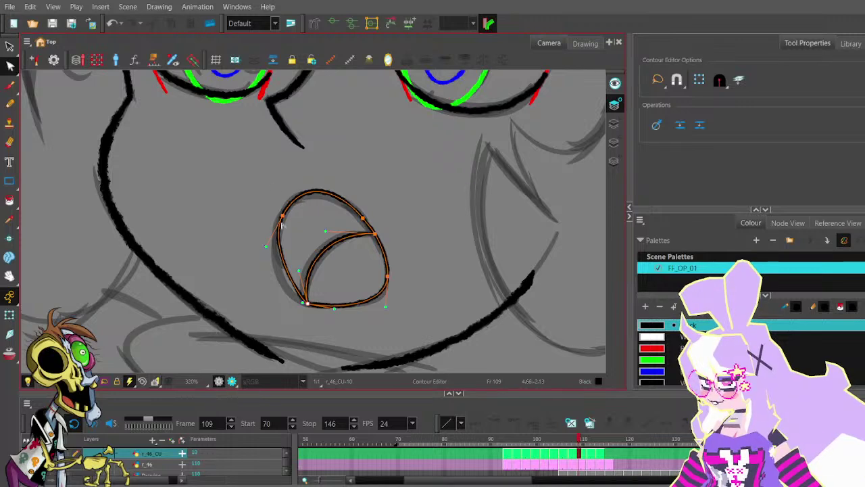
drag(268, 246, 251, 272)
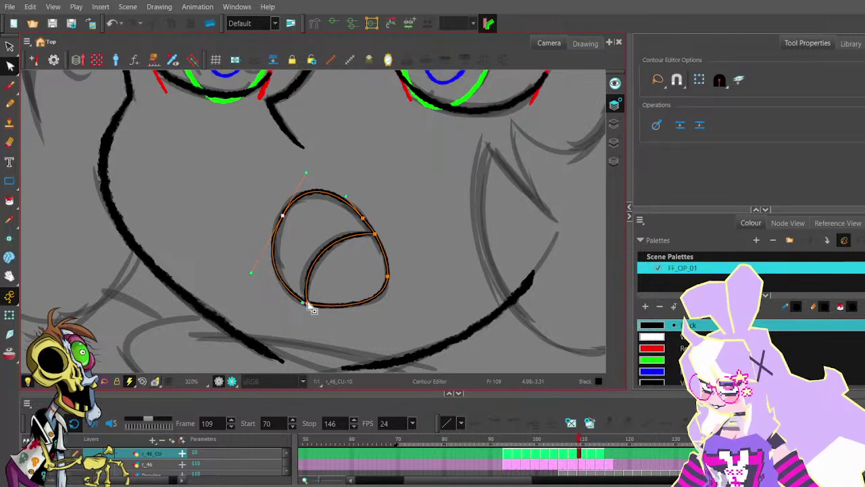
drag(303, 302, 298, 304)
drag(252, 272, 257, 263)
drag(283, 216, 281, 218)
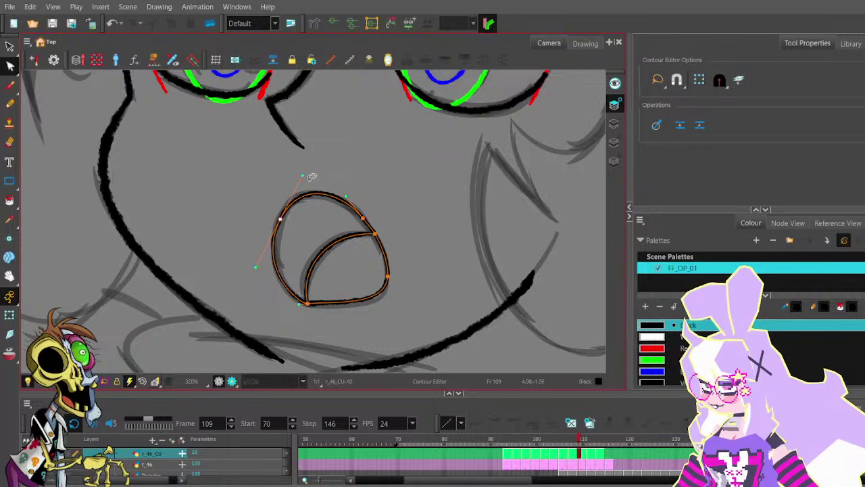
click(312, 176)
- Fine-tune the outline curve at the mouth's lower-left corner, where the tongue line meets it, on frame 109
scroll(328, 171, down, 1)
click(346, 273)
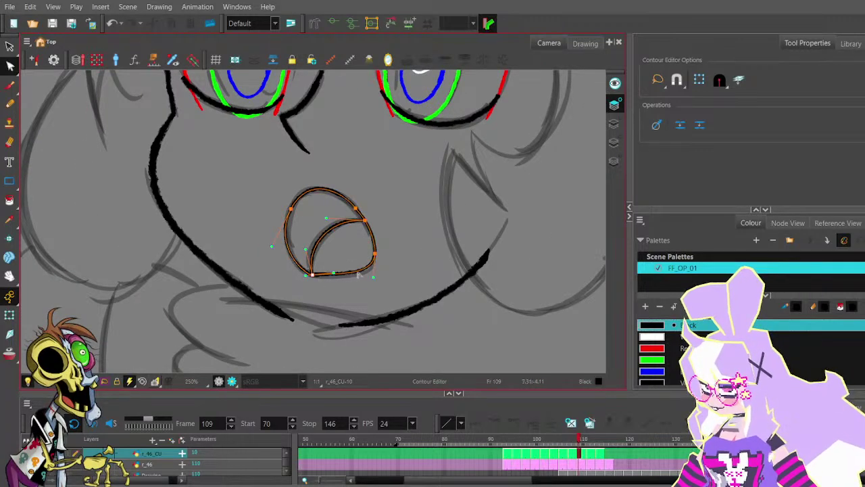
scroll(346, 275, up, 1)
click(391, 248)
scroll(389, 248, down, 1)
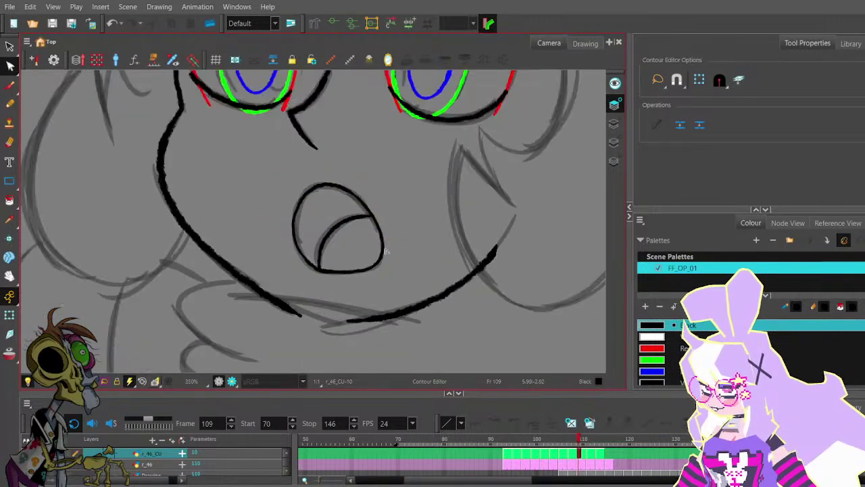
scroll(312, 262, up, 3)
click(327, 277)
drag(315, 276, 308, 276)
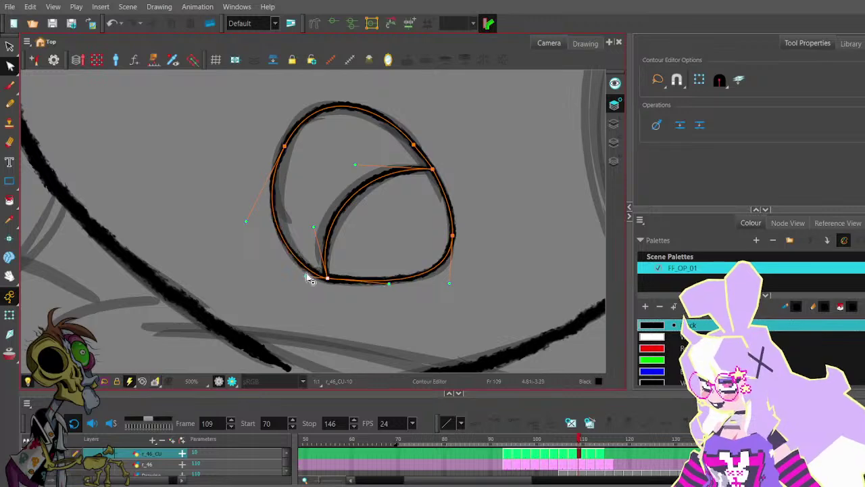
scroll(456, 240, down, 1)
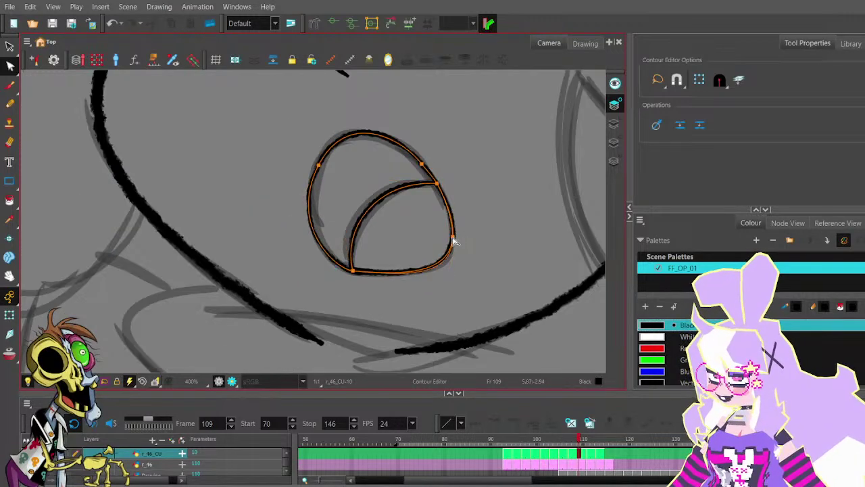
click(459, 202)
scroll(459, 203, down, 4)
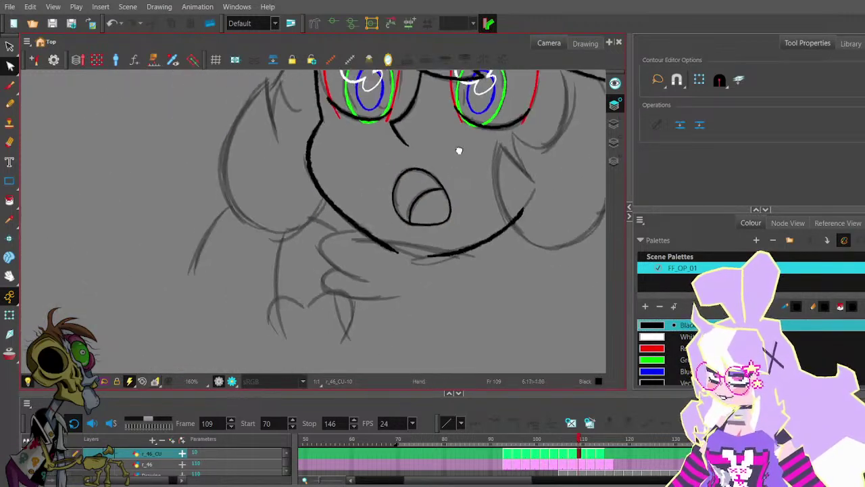
drag(476, 130, 402, 223)
scroll(417, 216, down, 2)
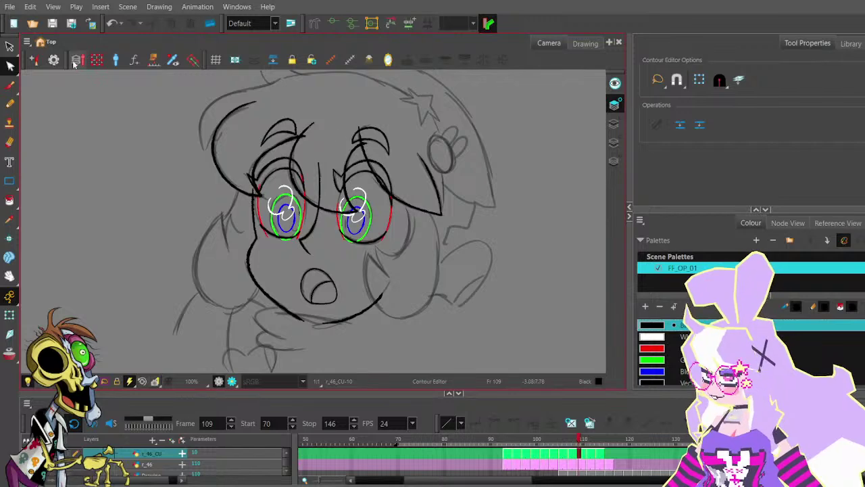
- Copy the mouth line art from frame 108 again and paste it into frame 111
click(10, 47)
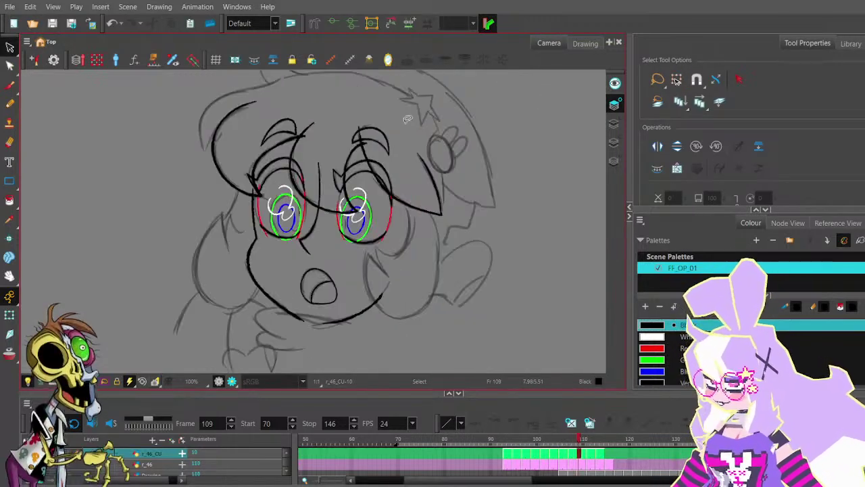
key(.)
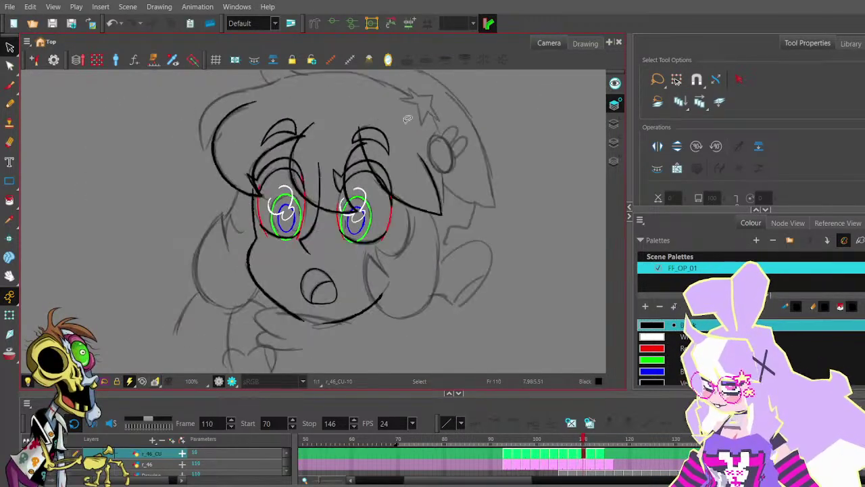
key(comma)
key(comma)
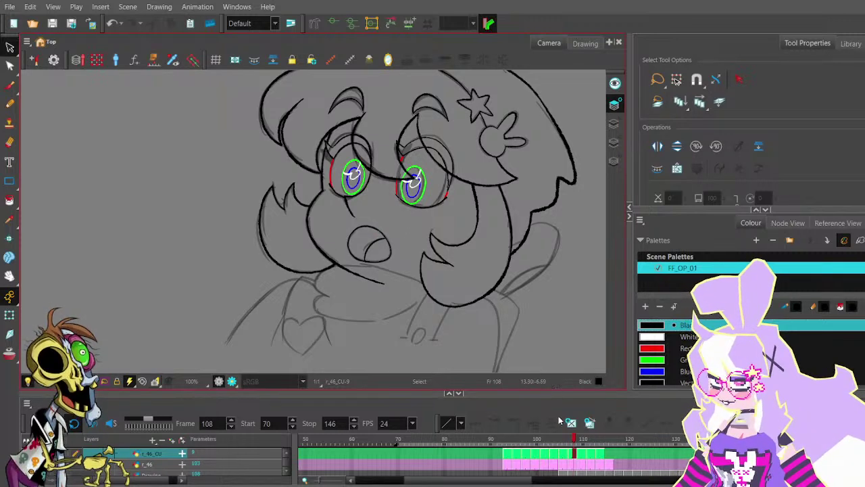
click(574, 455)
click(373, 215)
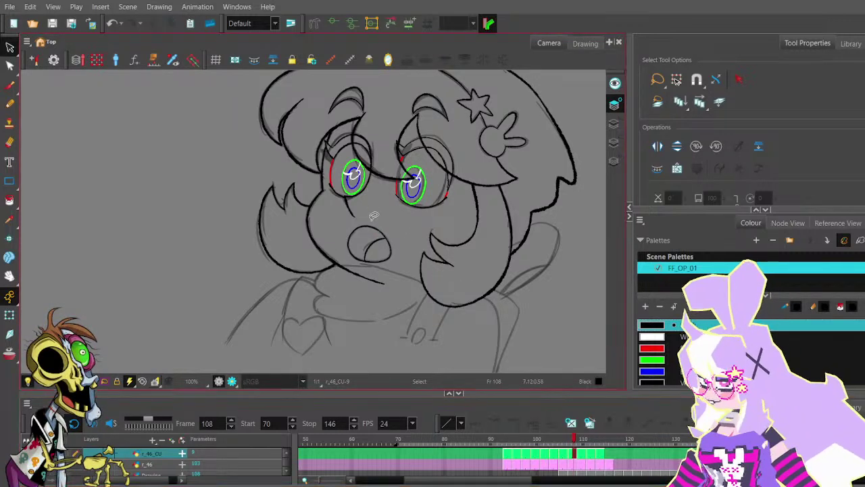
click(375, 225)
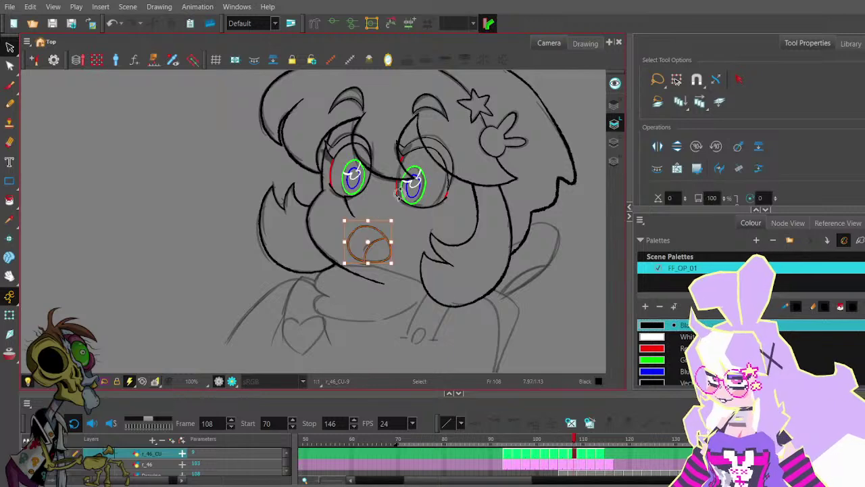
key(period)
key(period)
key(period)
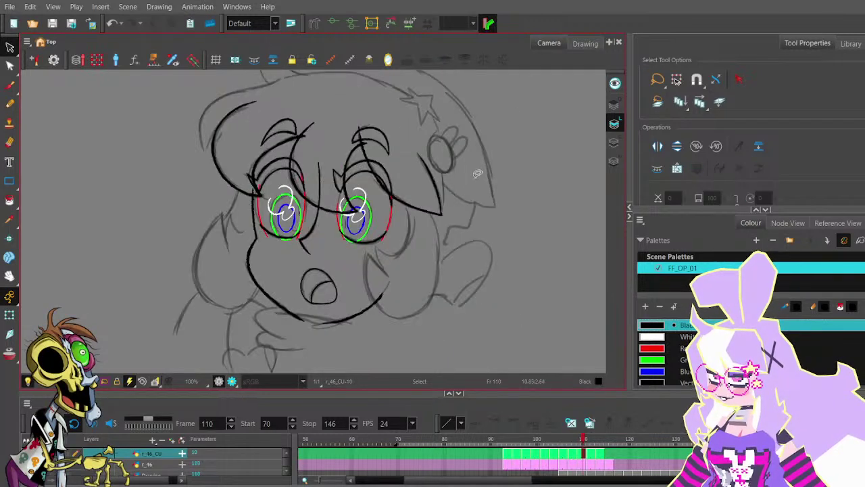
key(ctrl+v)
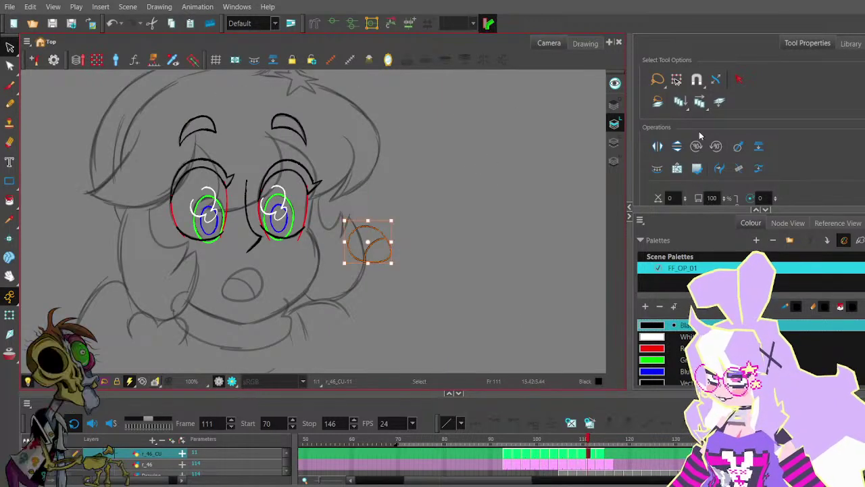
- Flip the pasted mouth horizontally and move, scale and fit it over the sketched mouth on frame 111
click(657, 147)
key(space)
drag(404, 207, 511, 164)
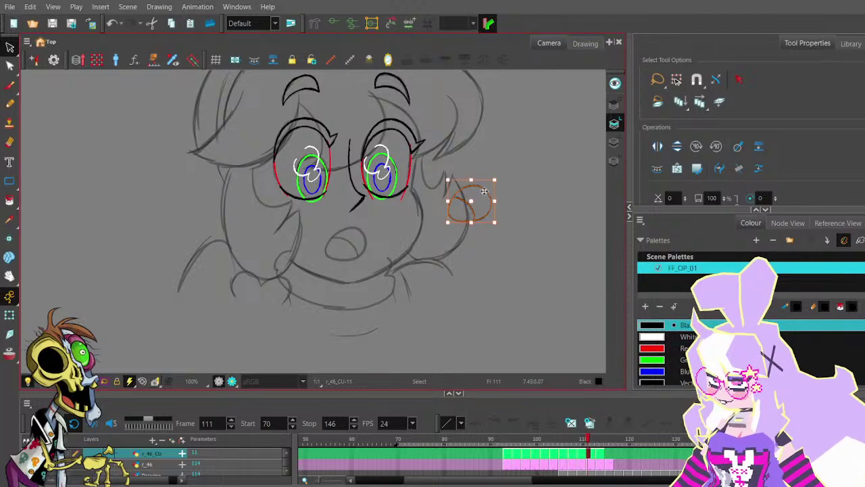
drag(480, 191, 364, 231)
scroll(364, 234, up, 2)
drag(381, 293, 378, 285)
mouse_move(333, 204)
mouse_down()
mouse_move(344, 205)
mouse_move(322, 210)
mouse_up()
drag(293, 246, 290, 246)
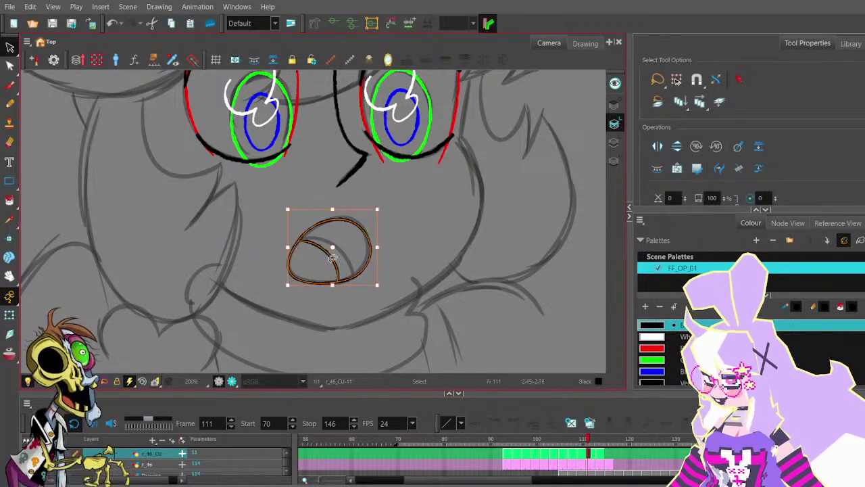
click(398, 252)
- Move the tongue line's lower end right along the mouth outline and delete the extra contour point at the outline's upper left on frame 111
click(9, 65)
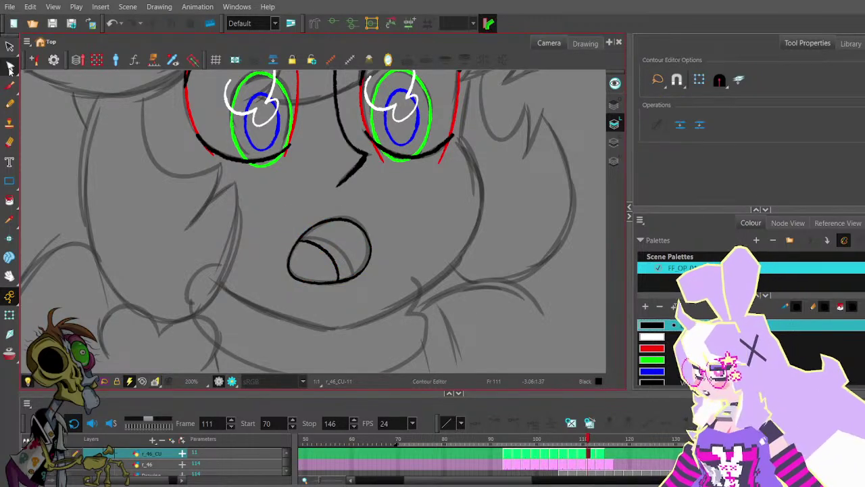
scroll(341, 287, up, 1)
click(341, 288)
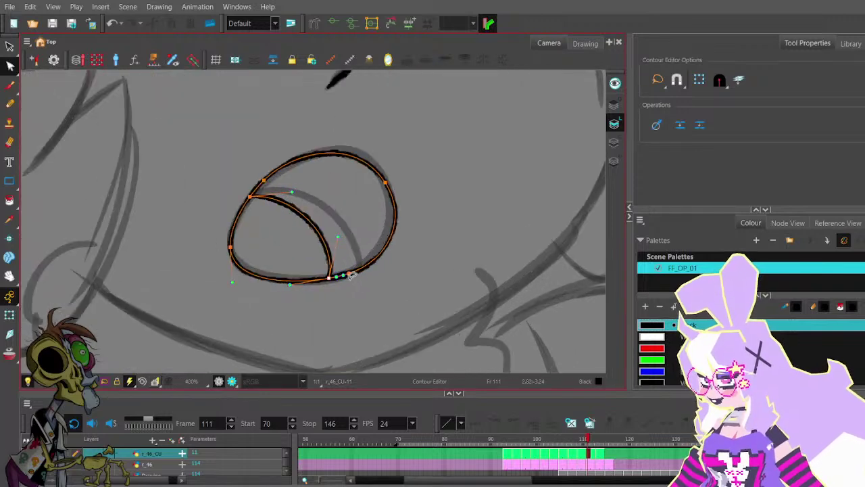
scroll(349, 285, up, 2)
drag(331, 282, 312, 292)
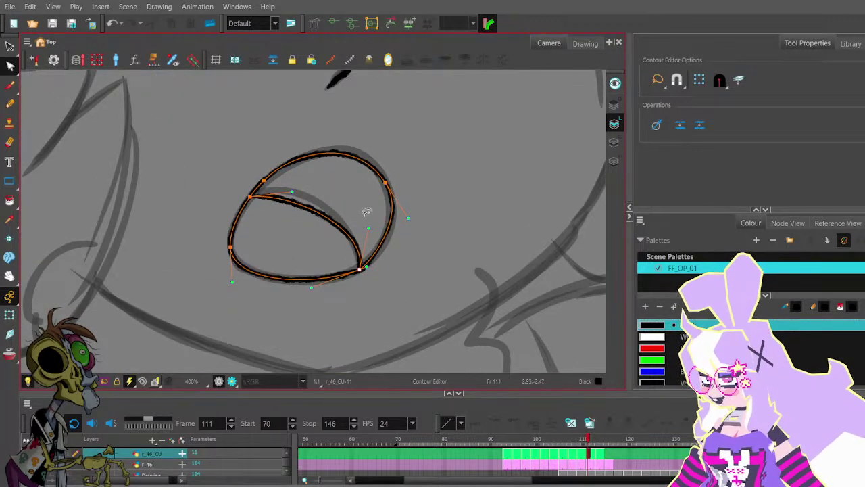
click(264, 180)
key(Delete)
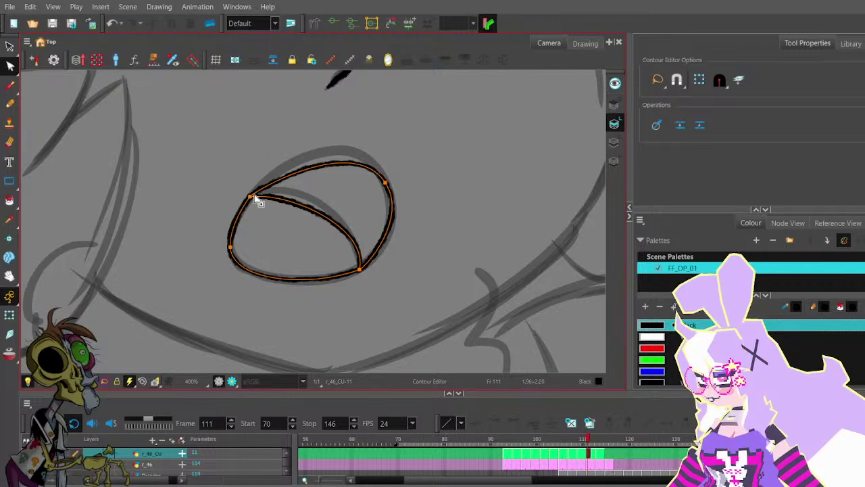
- Reshape the mouth's upper outline and the tongue line's upper end to match the sketch on frame 111
drag(253, 196, 254, 190)
drag(357, 140, 340, 112)
scroll(280, 176, down, 1)
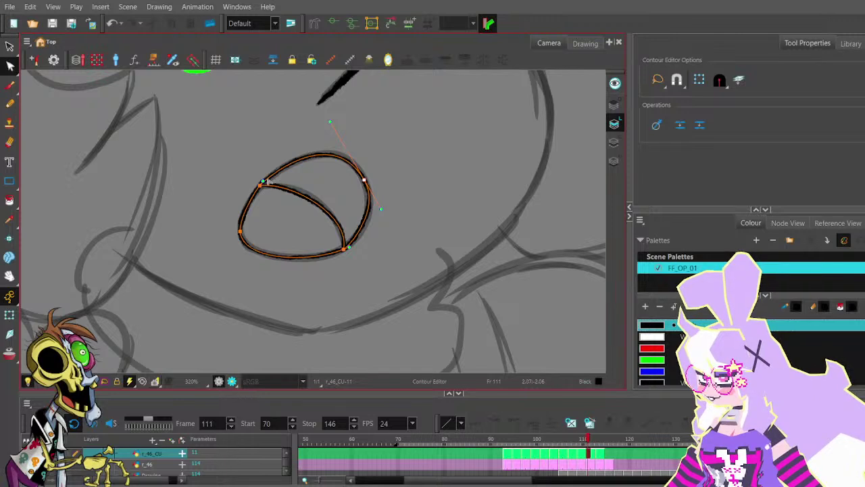
drag(354, 231, 342, 205)
click(321, 178)
drag(259, 186, 261, 192)
click(263, 223)
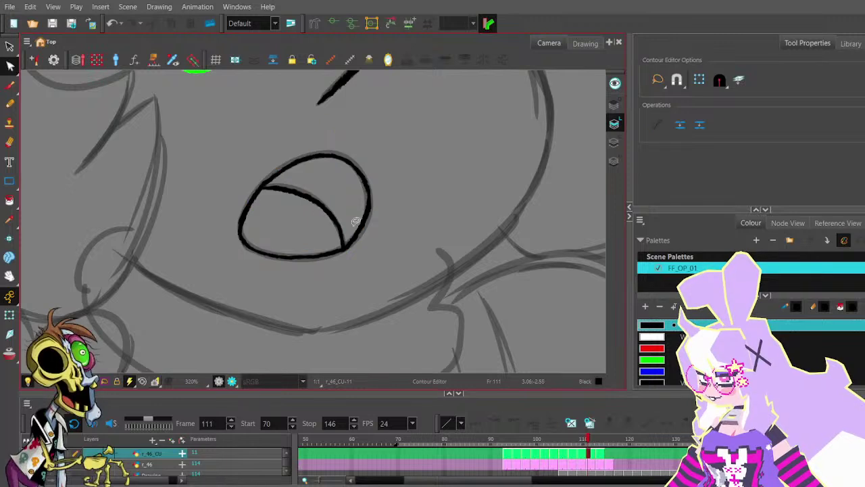
- Fine-tune the tongue line's upper junction and round out the right side of the mouth outline on frame 111
click(344, 249)
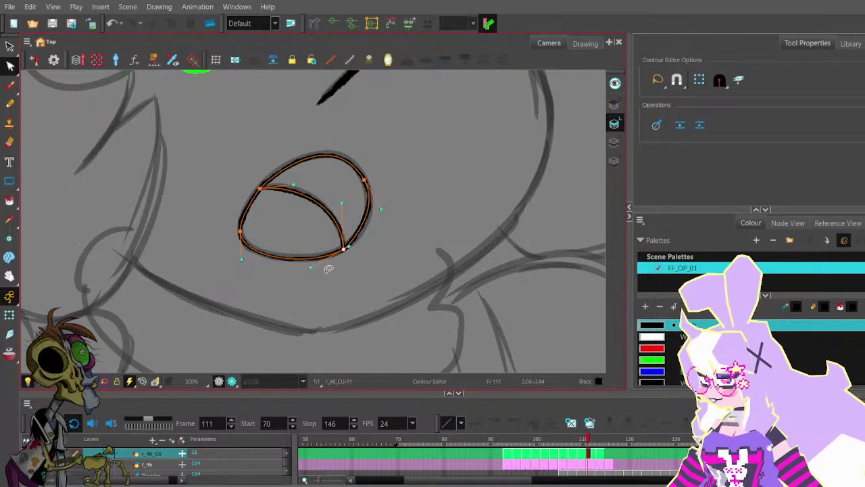
click(340, 221)
click(261, 190)
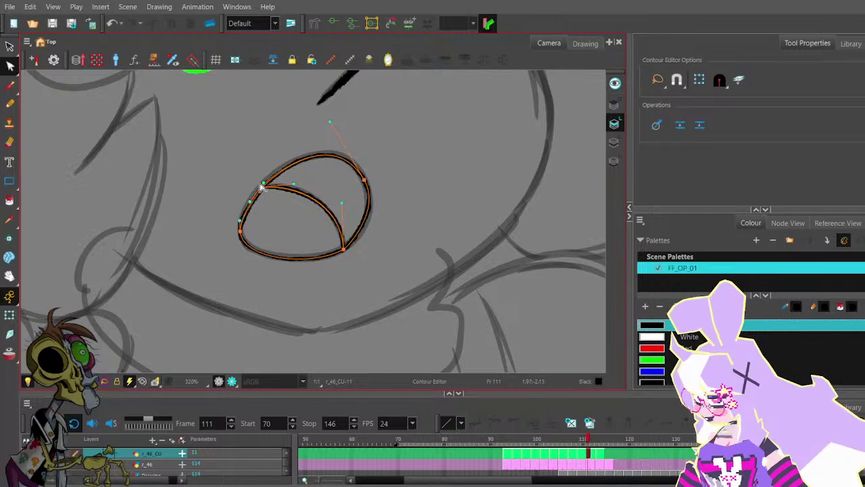
drag(262, 185, 260, 186)
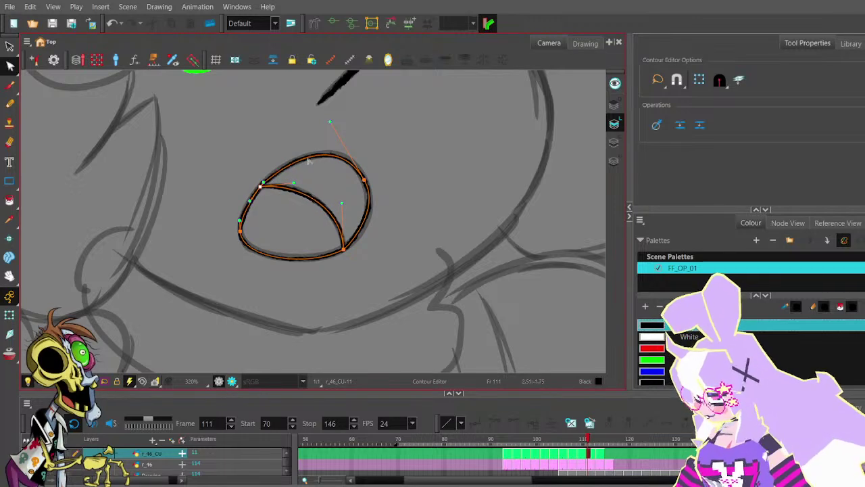
click(364, 181)
drag(382, 211, 382, 221)
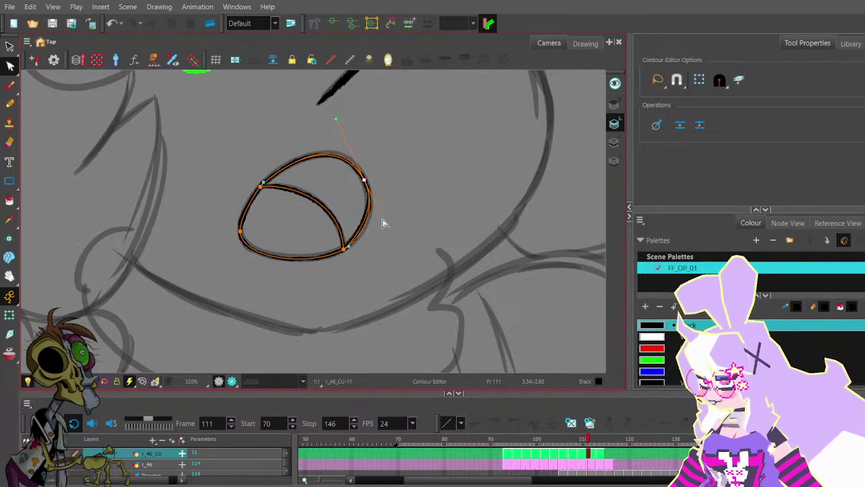
click(389, 194)
- Flip between frame 111 and its neighbouring frames to examine how the new mouth moves
scroll(390, 174, down, 1)
drag(397, 155, 357, 210)
scroll(360, 208, down, 3)
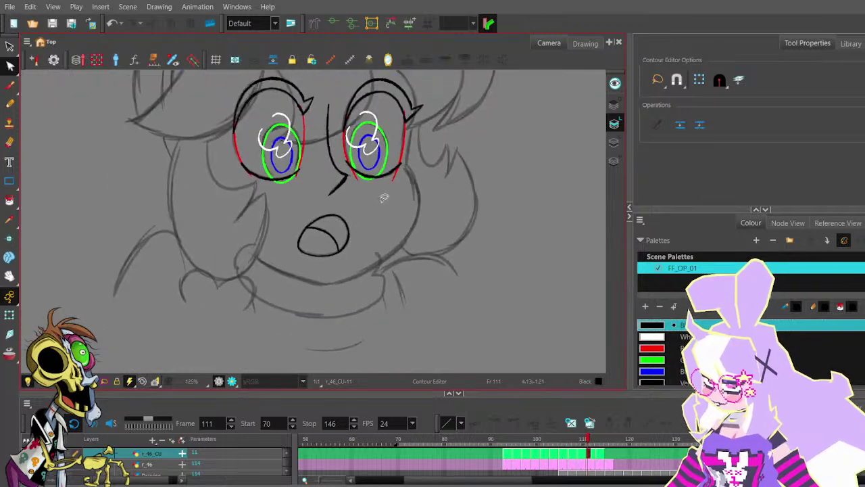
key(comma)
key(period)
key(comma)
key(period)
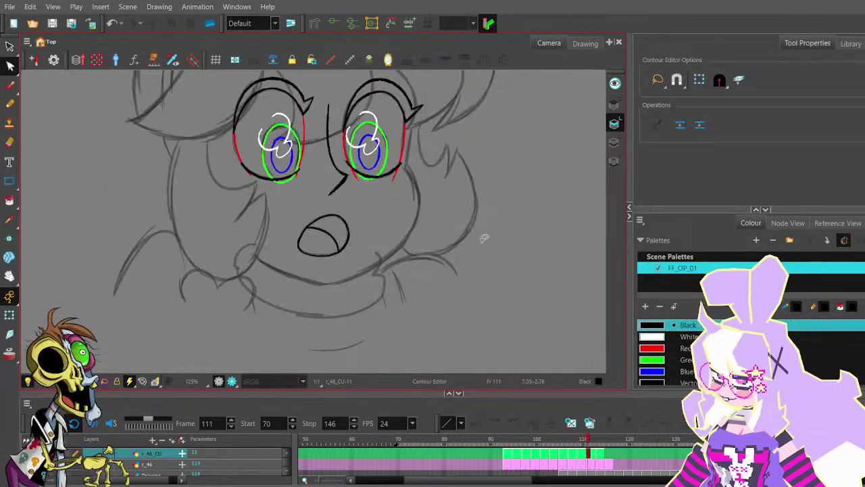
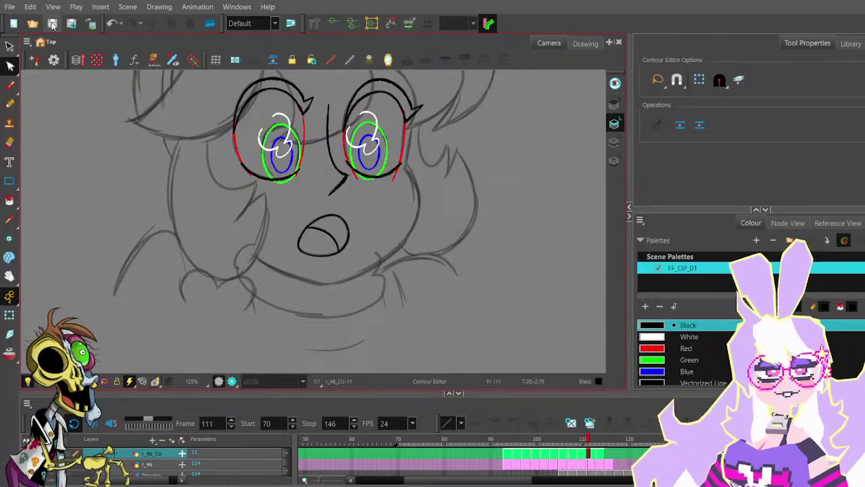
key(comma)
key(period)
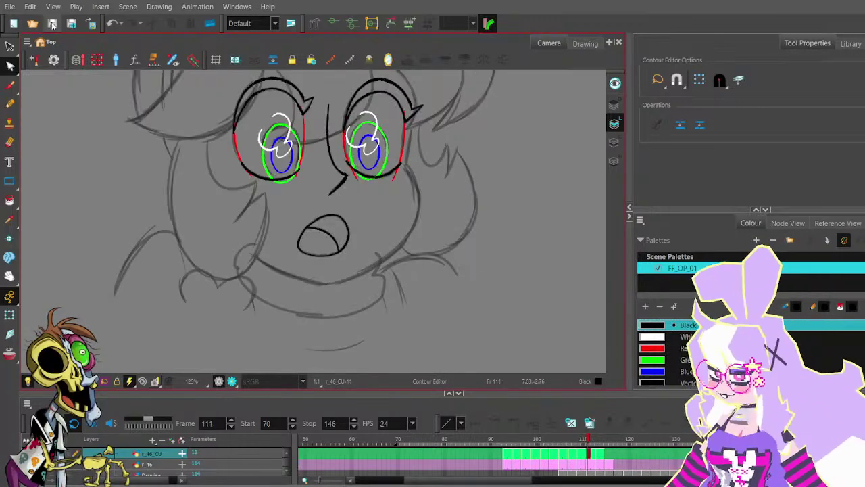
key(period)
key(period)
key(comma)
key(comma)
key(comma)
key(comma)
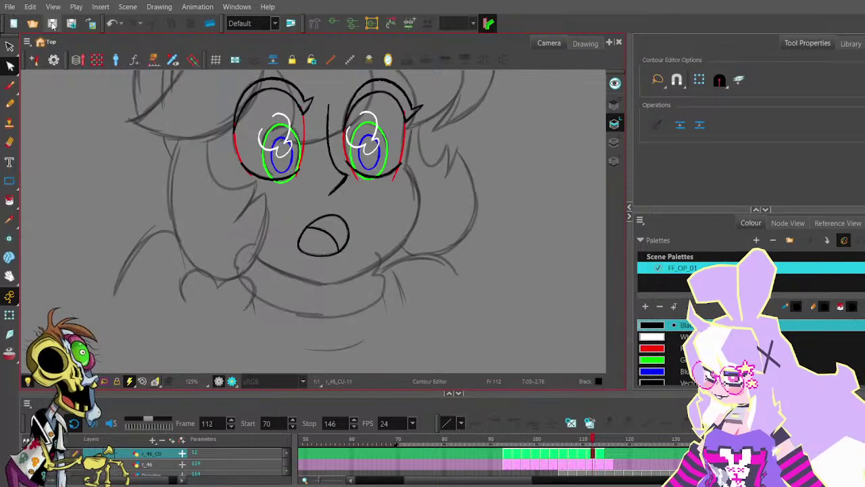
key(period)
key(period)
key(period)
key(period)
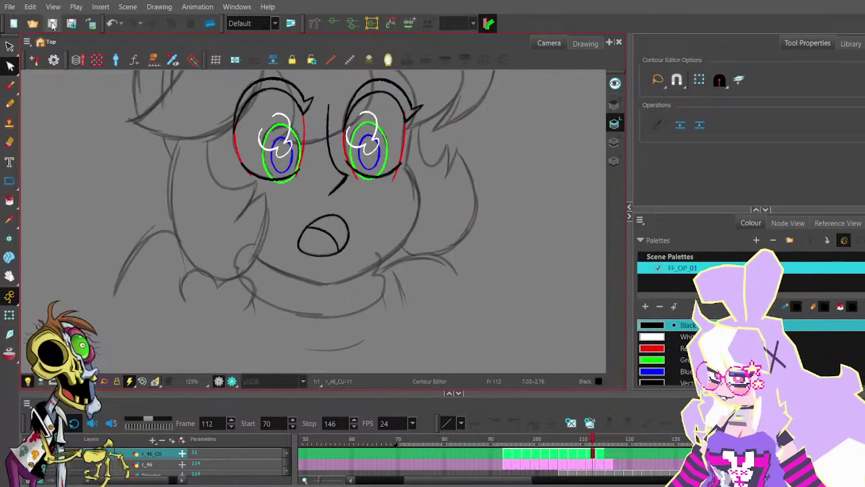
key(comma)
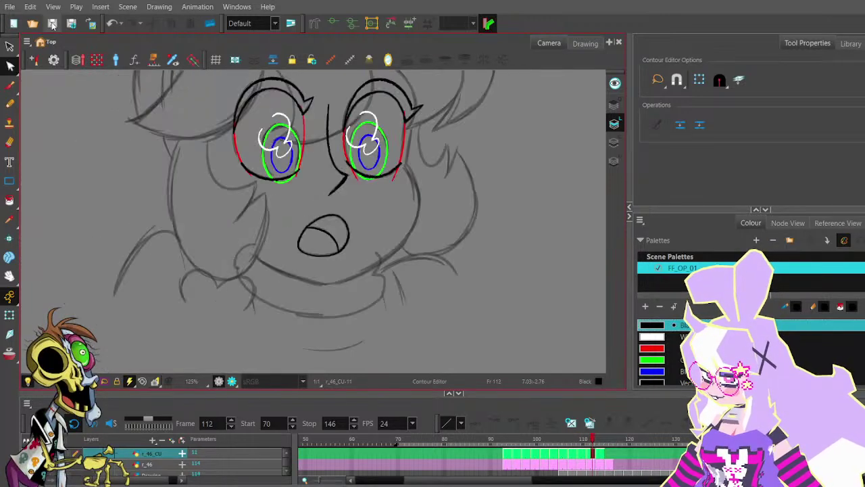
- Step back through the drawings to frame 103 and forward to frame 113, examining the mouth shapes along the way
click(9, 46)
key(comma)
key(comma)
key(comma)
key(comma)
key(comma)
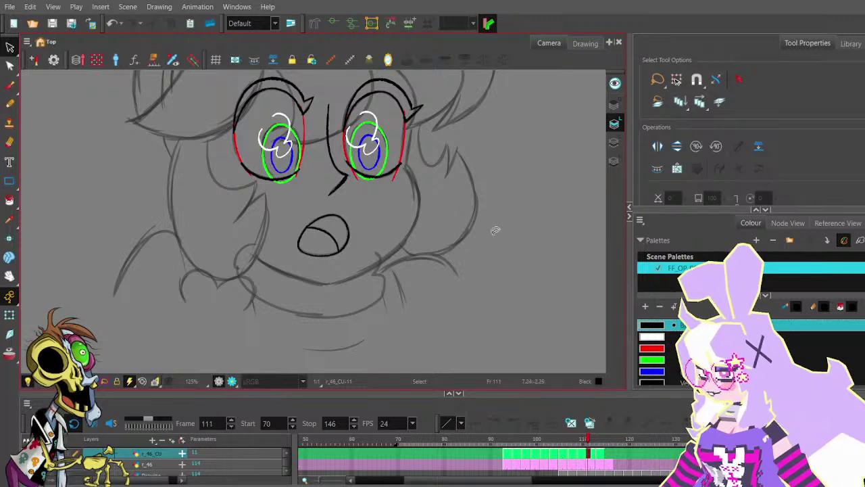
key(comma)
key(comma)
key(comma)
key(comma)
key(comma)
key(comma)
key(comma)
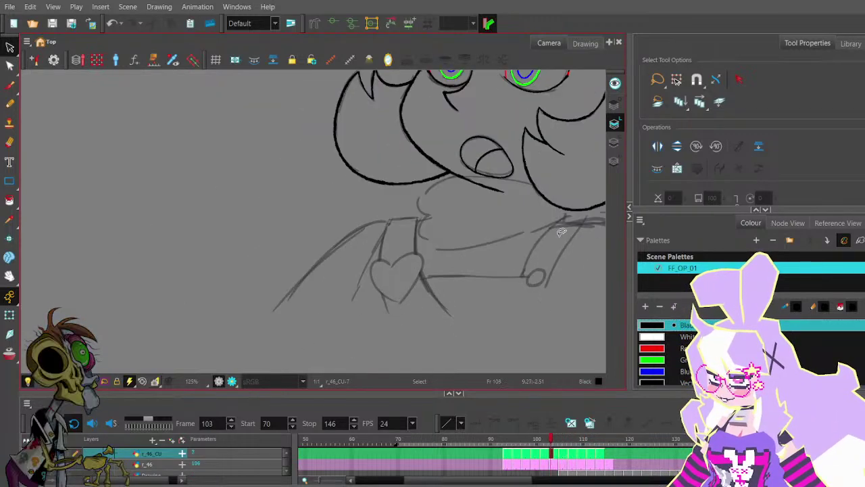
key(period)
key(period)
key(period)
key(period)
key(period)
key(period)
key(period)
key(period)
key(period)
key(period)
key(period)
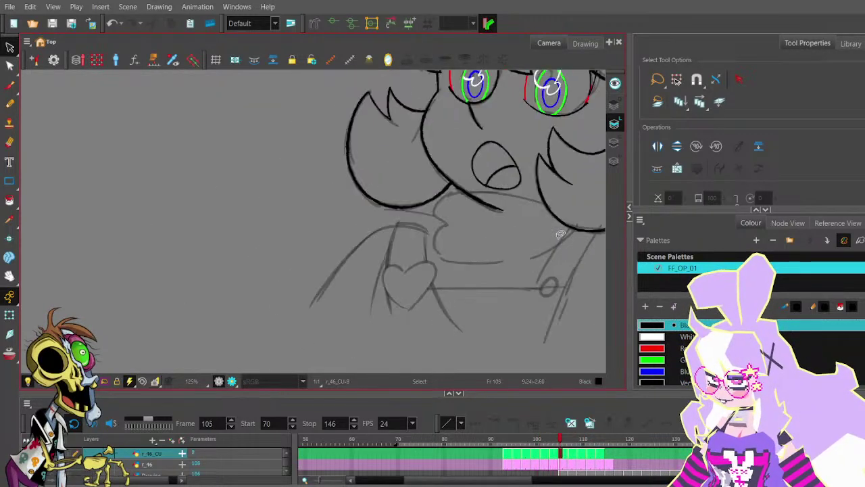
key(period)
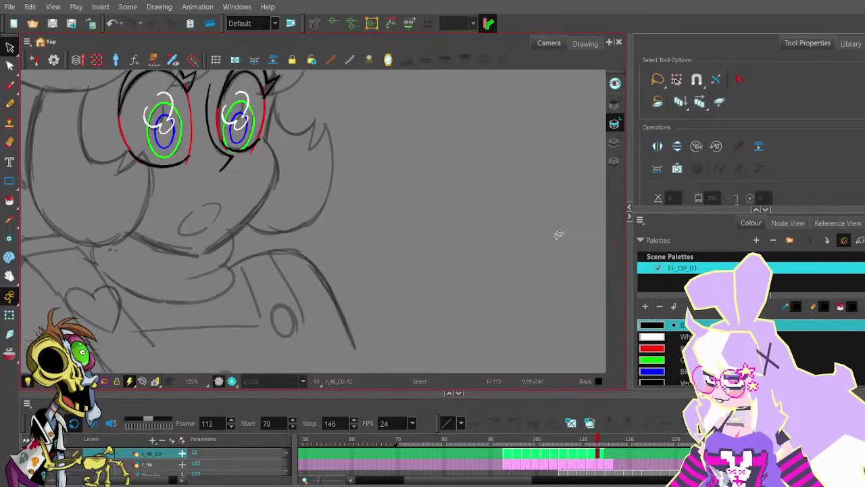
- Draw the oval mouth outline over the sketch on frame 113 with the black Pencil at size 27
click(10, 104)
mouse_move(309, 188)
mouse_down()
mouse_move(394, 211)
mouse_move(428, 152)
mouse_move(442, 164)
mouse_up()
key(2)
key(2)
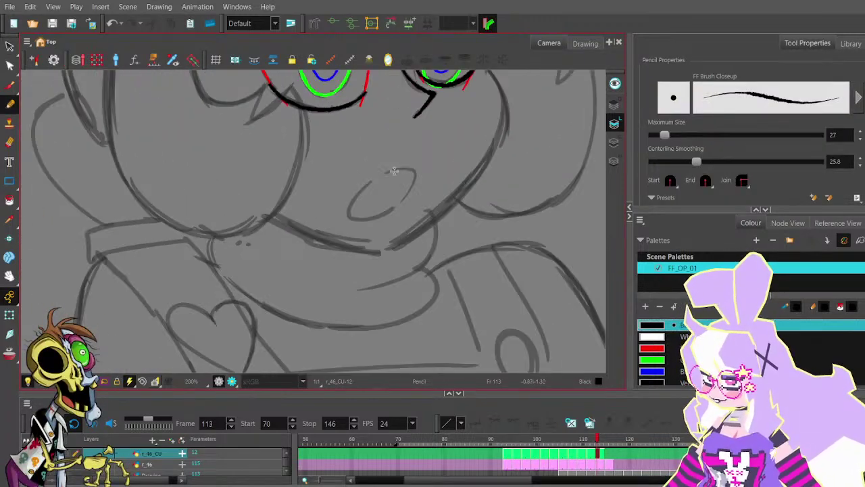
key(ctrl+z)
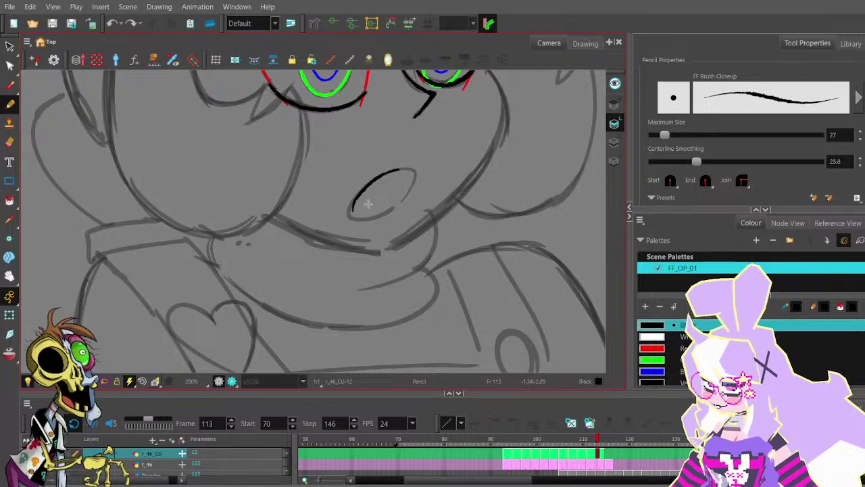
key(ctrl+z)
mouse_move(349, 203)
mouse_down()
mouse_move(384, 217)
mouse_move(412, 188)
mouse_up()
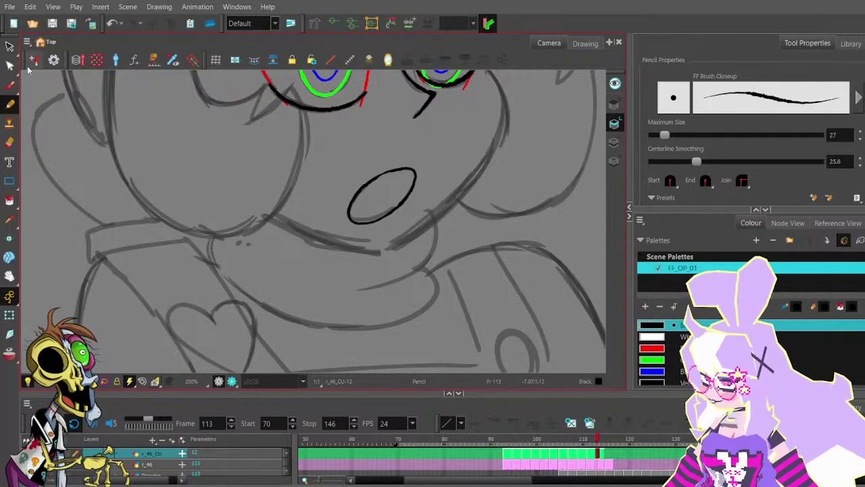
- Join the open ends of the oval's stroke at its top into one continuous contour on frame 113
key(alt+q)
scroll(400, 169, up, 2)
click(400, 164)
scroll(399, 164, up, 2)
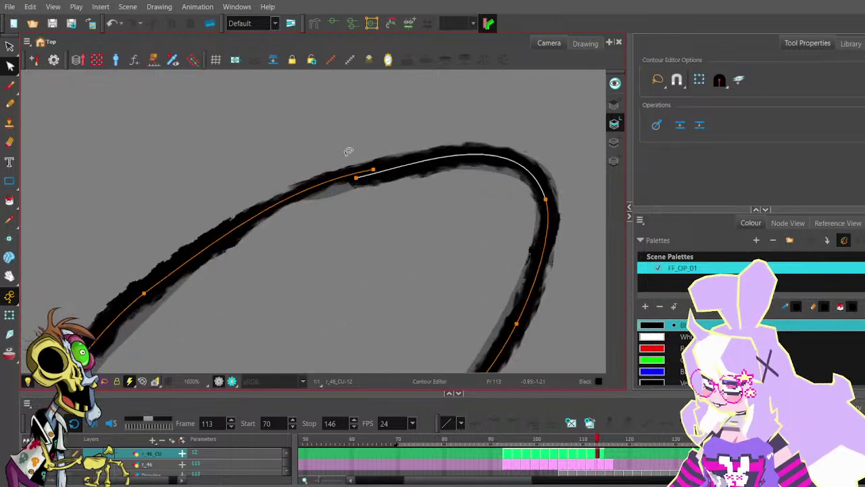
scroll(373, 173, up, 3)
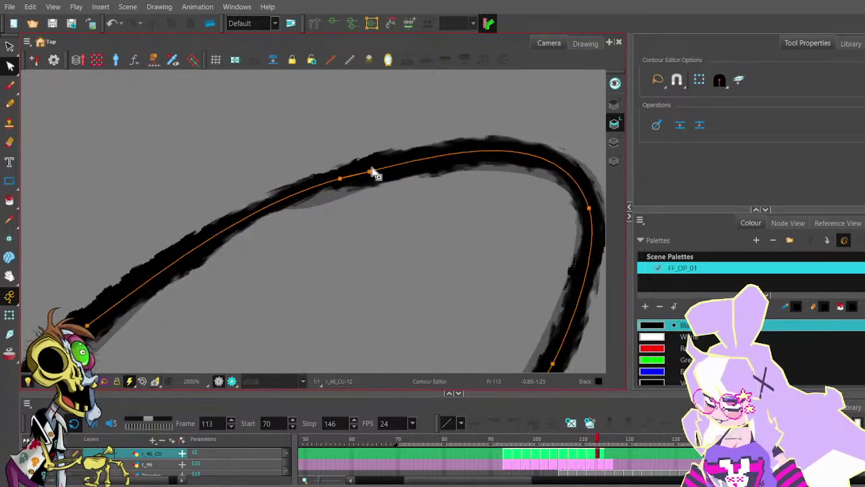
scroll(319, 189, down, 8)
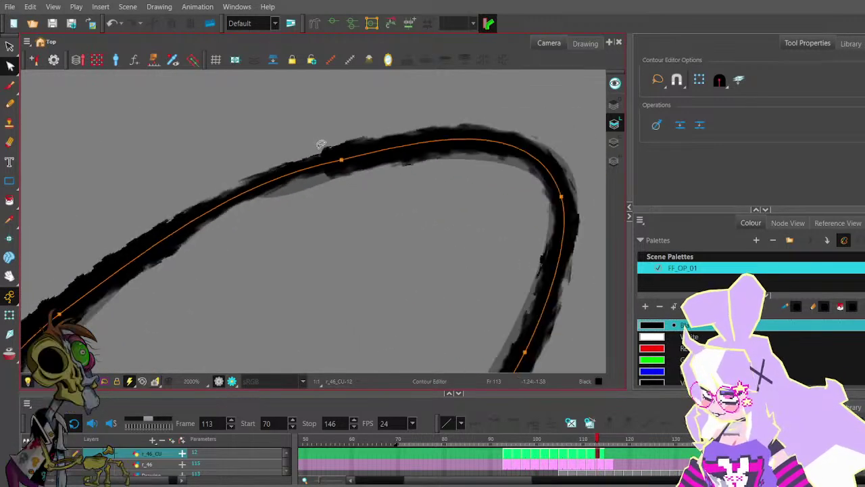
click(336, 124)
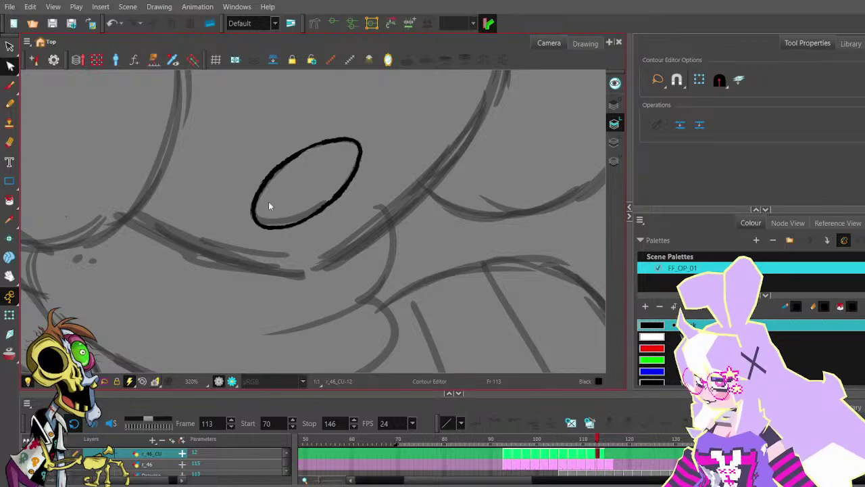
- Raise the contour point at the oval mouth's lower left to match the sketch on frame 113
click(270, 223)
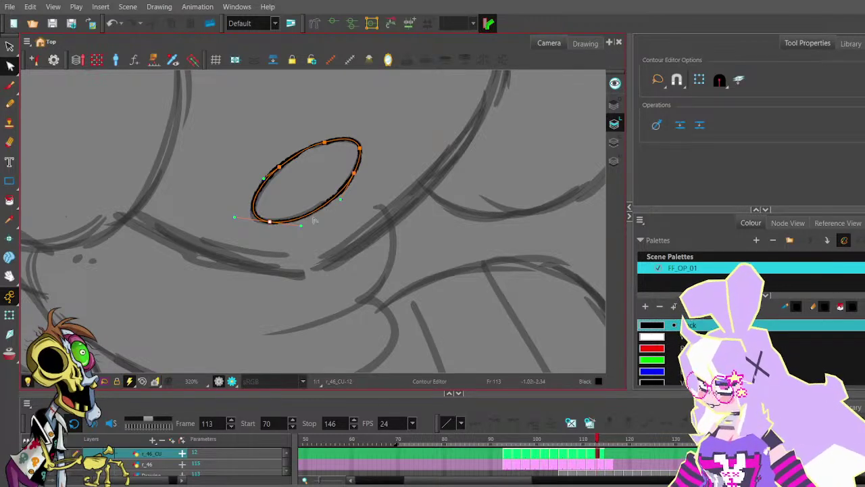
click(345, 112)
scroll(348, 118, down, 1)
- Draw a curved tongue line across the oval mouth on frame 113 and compare it with frame 112
click(10, 104)
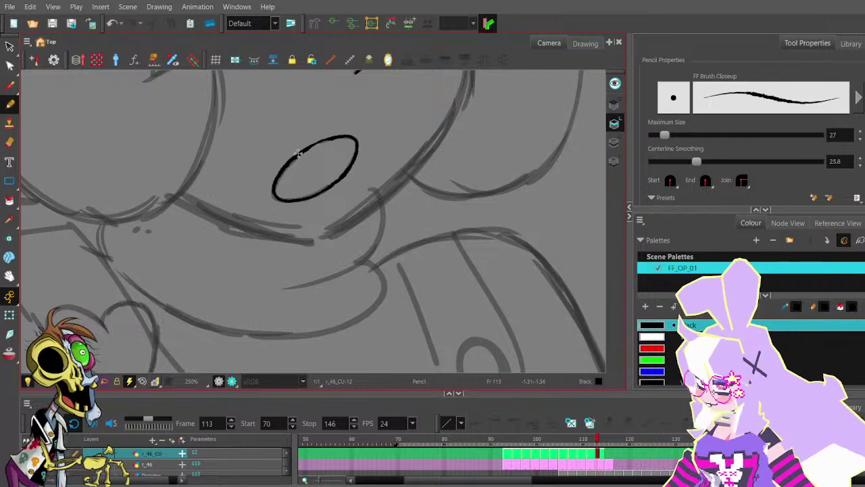
drag(286, 149, 321, 208)
key(ctrl+z)
mouse_move(288, 147)
mouse_down()
mouse_move(323, 176)
mouse_move(325, 200)
mouse_up()
key(ctrl+z)
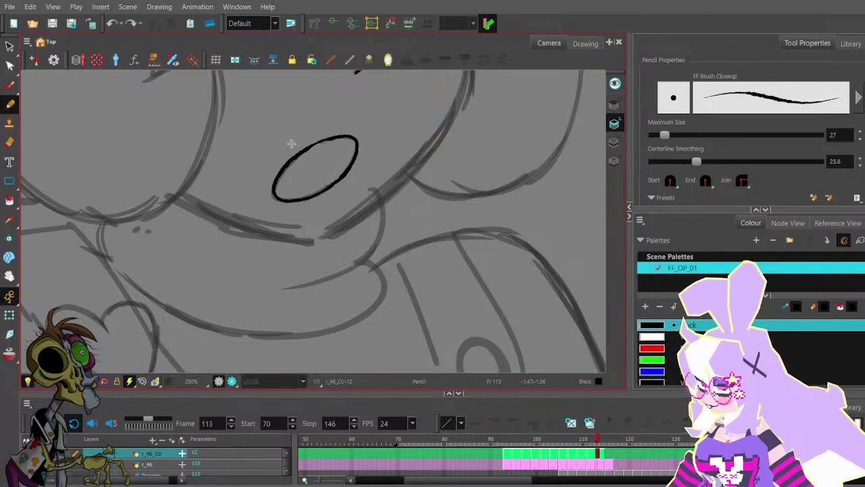
drag(290, 144, 325, 202)
scroll(316, 124, down, 3)
drag(360, 106, 348, 207)
key(comma)
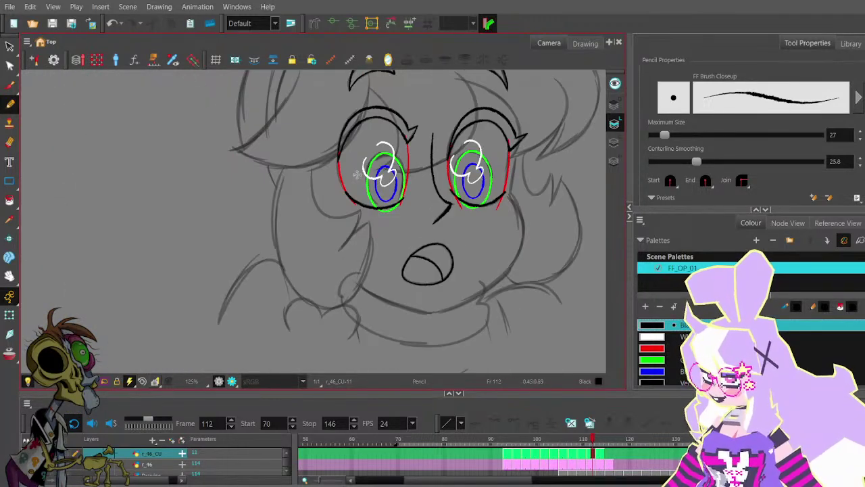
key(period)
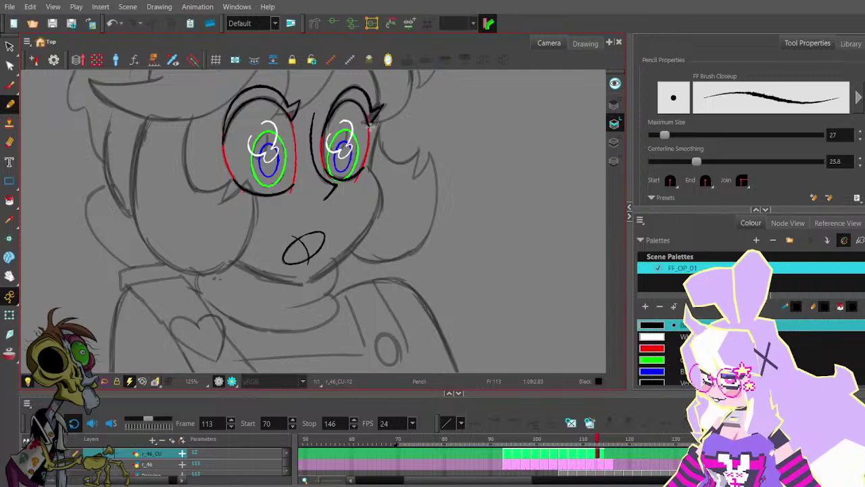
- Flip back and forth through frames 112 to 115 to check the facial line art before inking the sketch on frame 115
mouse_move(391, 138)
mouse_down()
mouse_move(398, 176)
mouse_move(389, 224)
mouse_move(383, 195)
mouse_move(403, 183)
mouse_move(403, 196)
mouse_up()
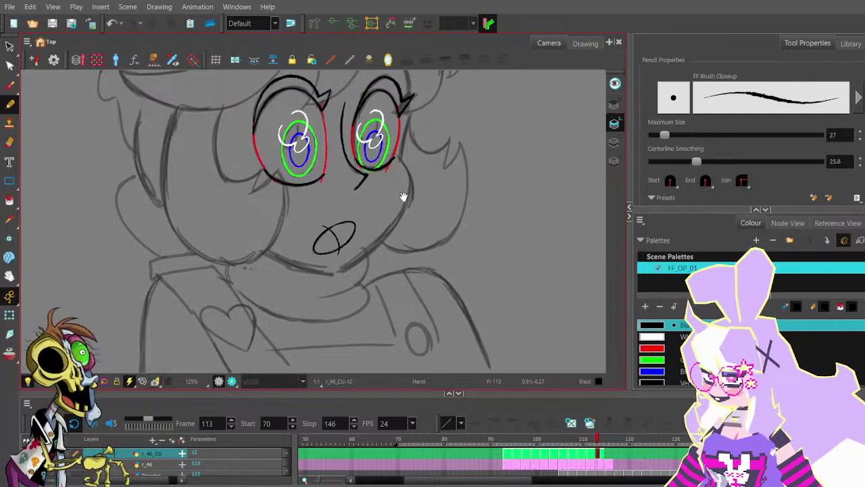
key(comma)
key(period)
key(period)
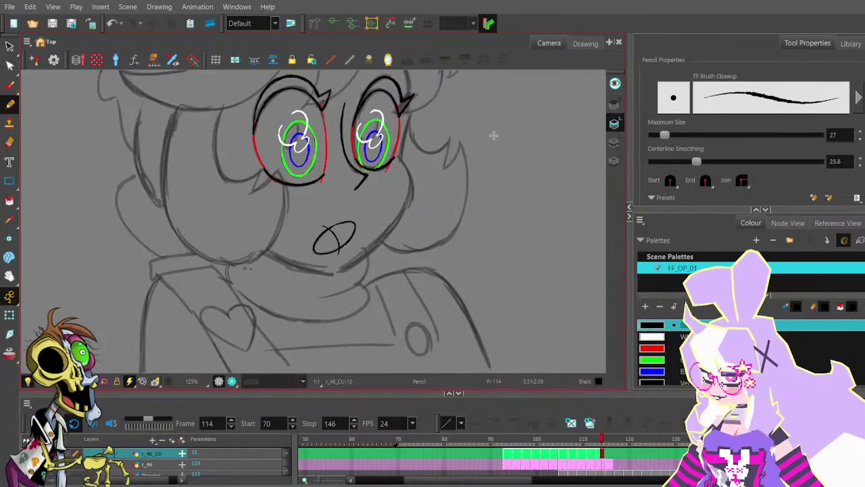
key(period)
mouse_move(451, 140)
mouse_down()
mouse_move(473, 198)
mouse_move(453, 177)
mouse_up()
key(comma)
scroll(471, 179, up, 1)
scroll(474, 188, down, 2)
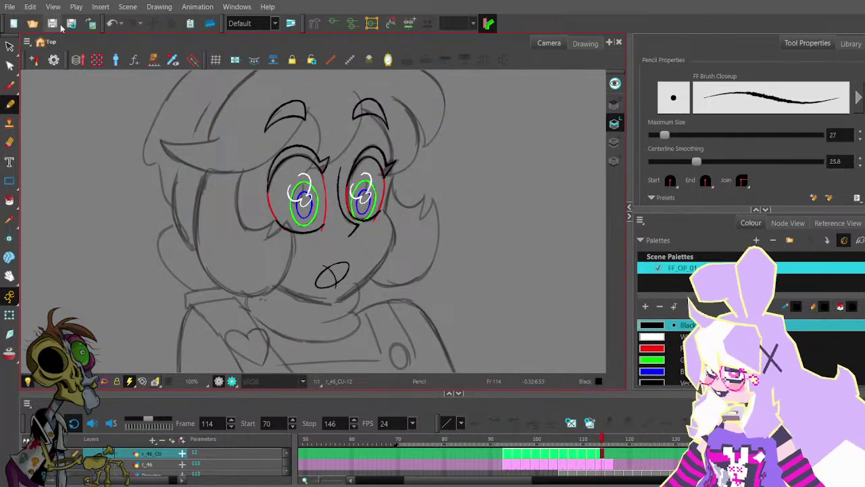
key(.)
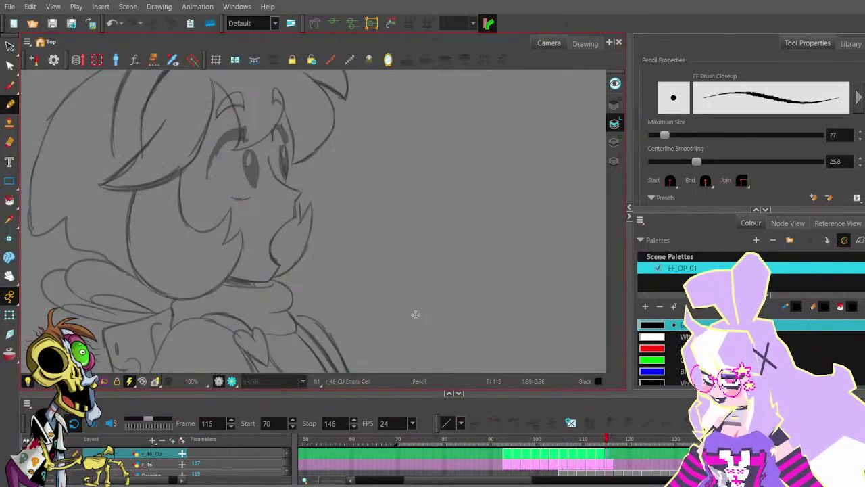
key(comma)
key(comma)
key(period)
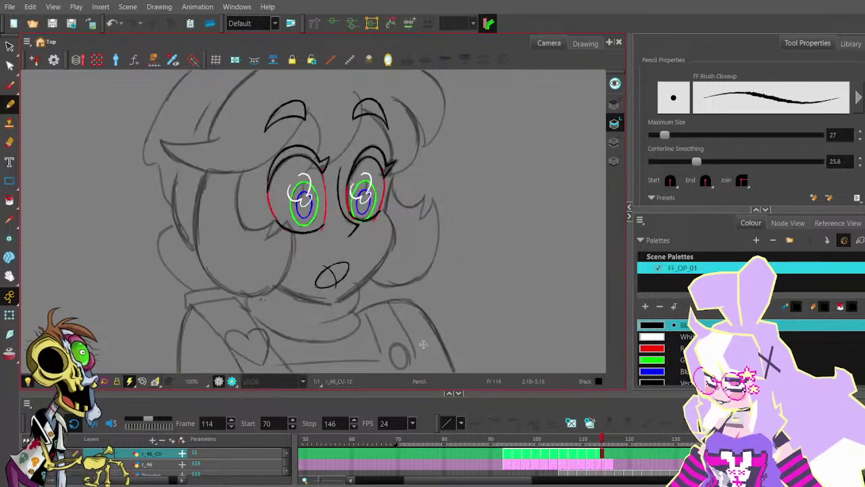
key(comma)
key(comma)
key(comma)
key(period)
key(period)
key(period)
key(period)
key(period)
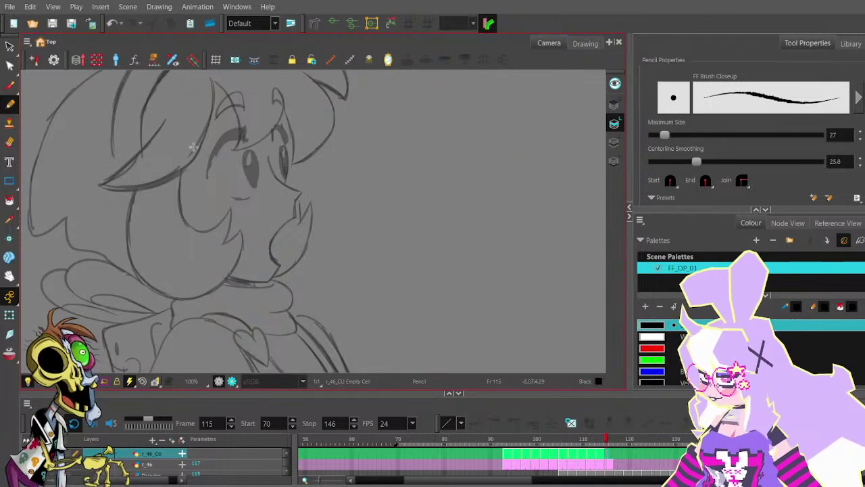
- Draw the upper contour of the near eye's lash over the frame 115 sketch with the black Pencil at size 27
drag(238, 159, 284, 185)
scroll(258, 181, up, 1)
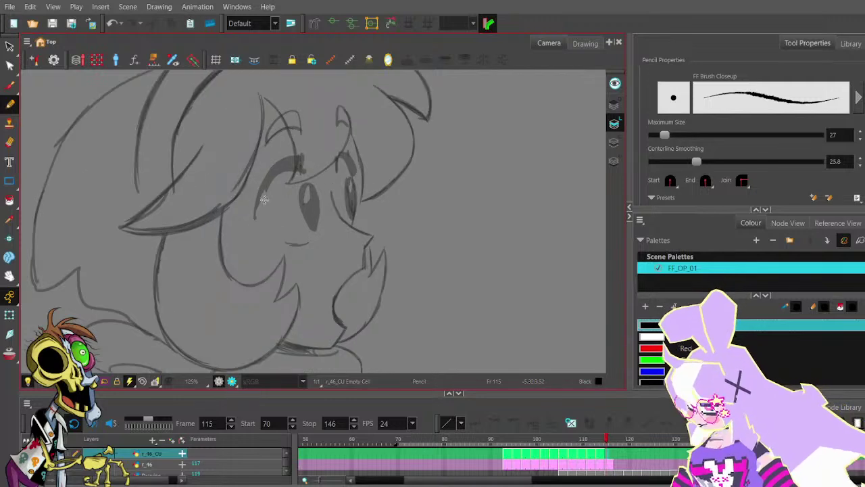
drag(260, 192, 276, 161)
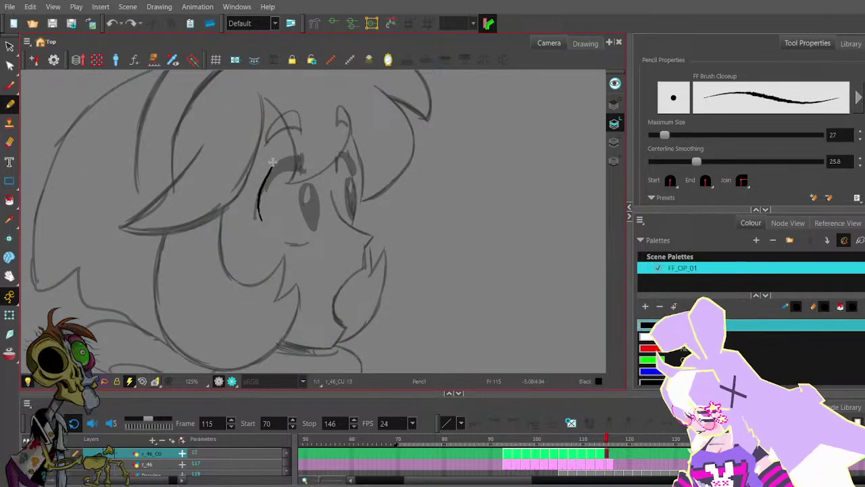
key(ctrl+z)
mouse_move(262, 220)
mouse_down()
mouse_move(264, 183)
mouse_move(283, 158)
mouse_move(300, 156)
mouse_up()
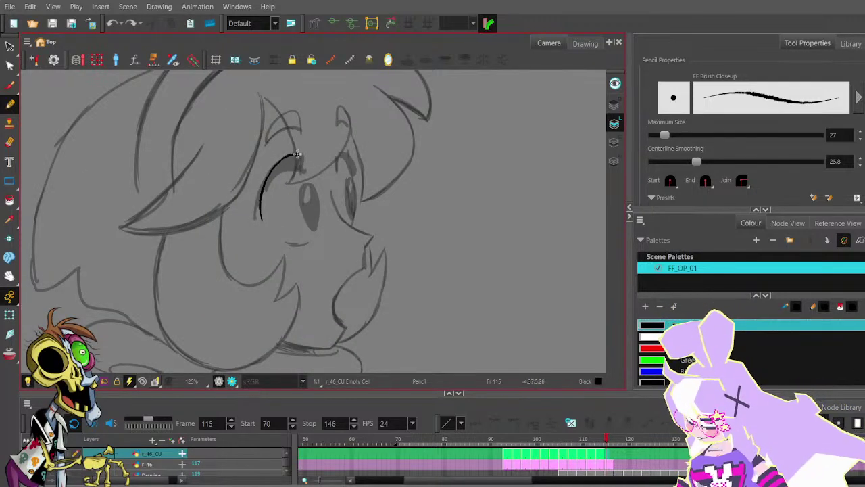
key(ctrl+z)
mouse_move(262, 218)
mouse_down()
mouse_move(266, 171)
mouse_move(282, 156)
mouse_move(299, 159)
mouse_move(312, 142)
mouse_move(299, 189)
mouse_up()
- Redraw the pointed flick of the near eye's lash on frame 115 and close the shape with a curved lower edge
scroll(298, 159, up, 3)
key(ctrl+z)
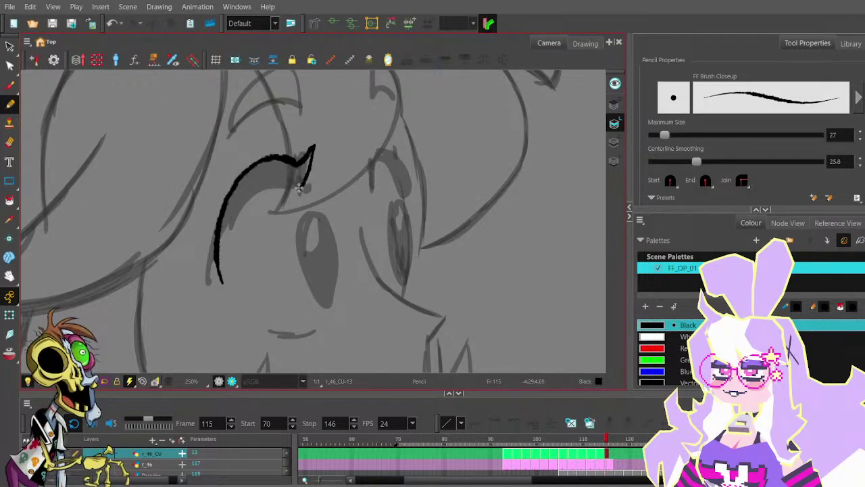
key(ctrl+z)
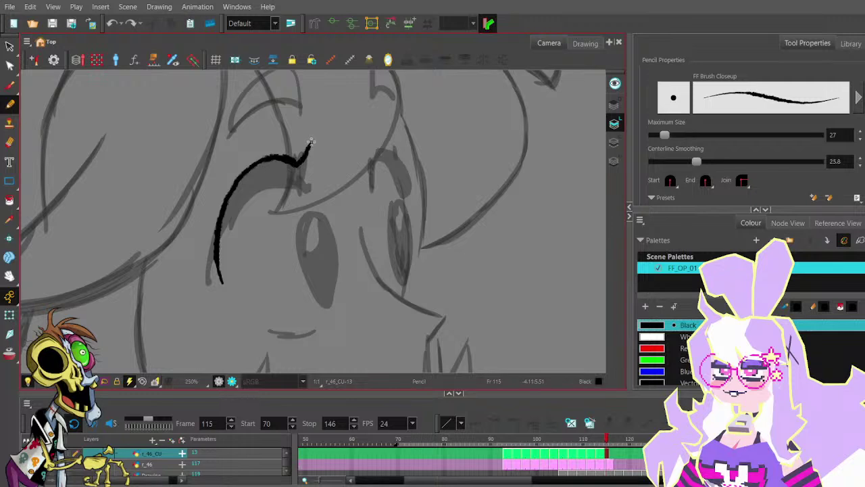
key(ctrl+z)
mouse_move(297, 162)
mouse_down()
mouse_move(311, 143)
mouse_move(310, 160)
mouse_up()
key(ctrl+z)
scroll(312, 168, down, 2)
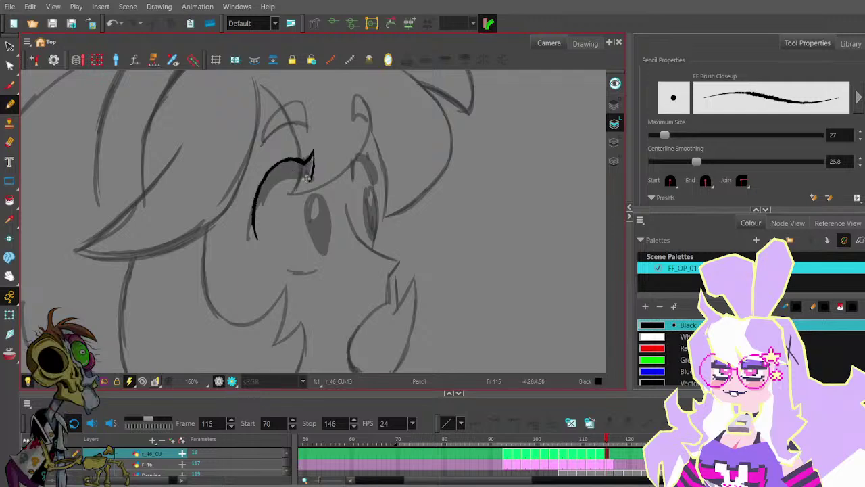
mouse_move(312, 162)
mouse_down()
mouse_move(277, 181)
mouse_move(261, 201)
mouse_up()
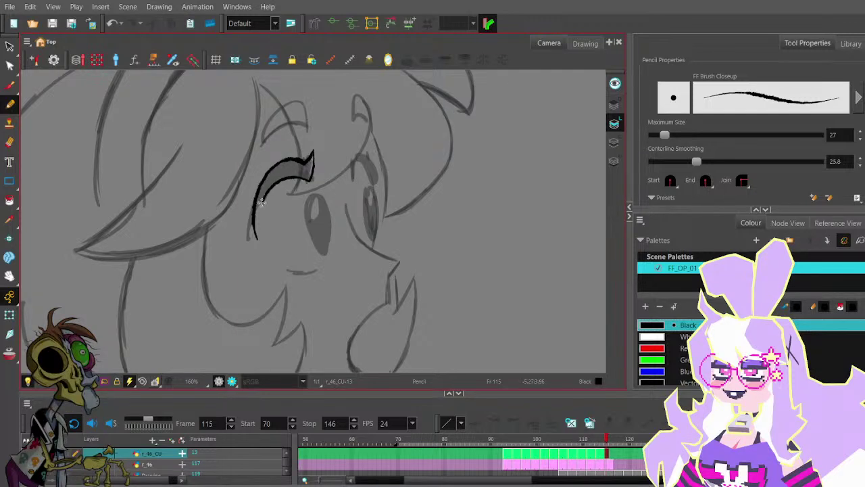
drag(255, 235, 256, 236)
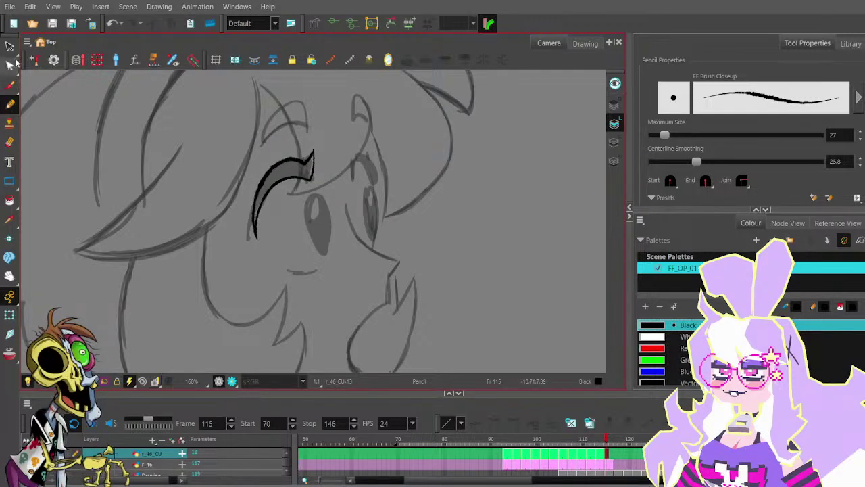
- Draw the curved black lower eyelid line beneath the near eye on frame 115
drag(381, 177, 360, 157)
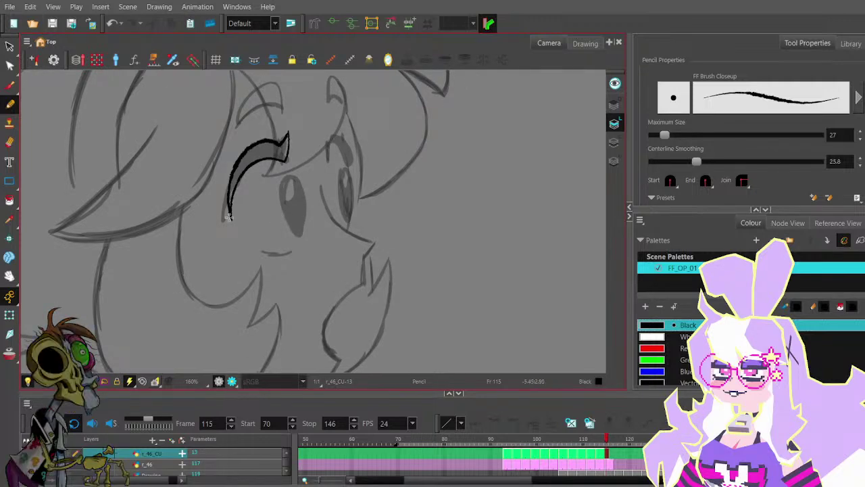
mouse_move(299, 247)
mouse_down()
mouse_move(251, 247)
mouse_move(283, 251)
mouse_move(244, 245)
mouse_up()
key(ctrl+z)
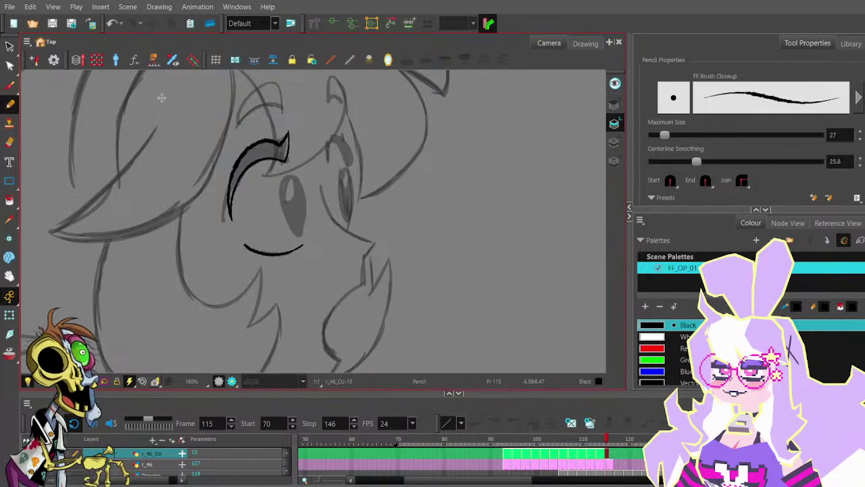
- Draw the far eye's arched lash with its pointed flick and inner edge as a closed outline on frame 115
scroll(334, 128, up, 1)
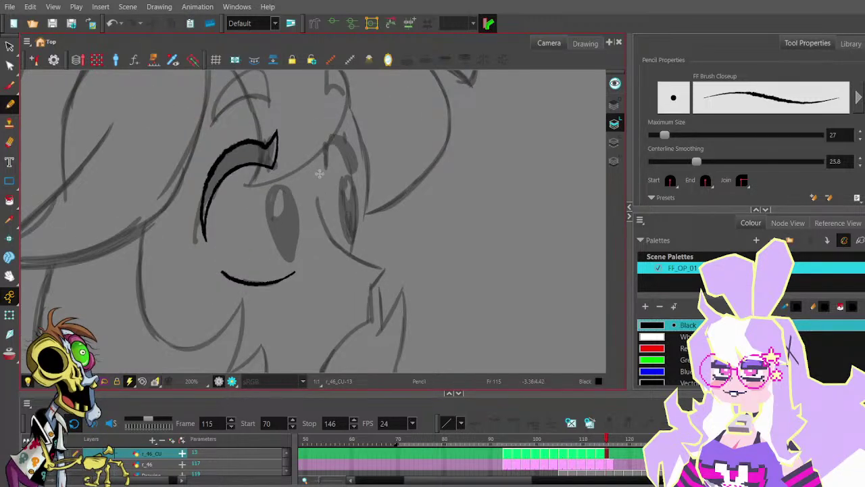
key(ctrl+z)
mouse_move(318, 157)
mouse_down()
mouse_move(328, 137)
mouse_move(349, 150)
mouse_up()
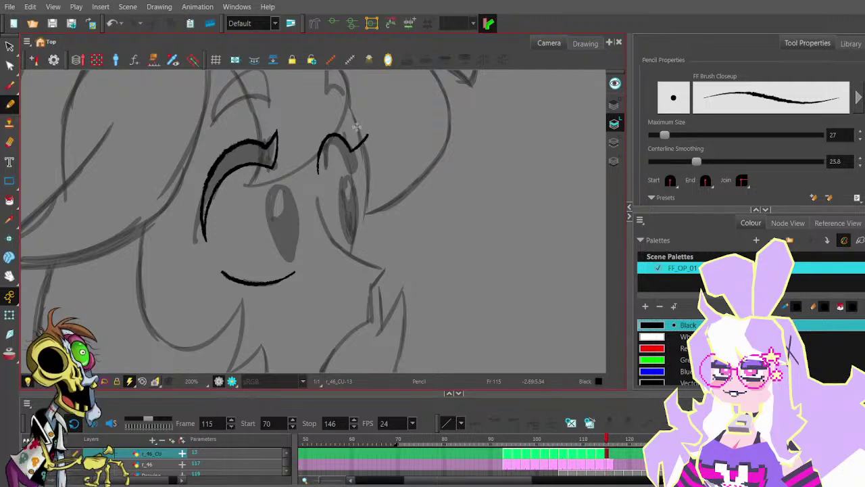
key(ctrl+z)
drag(321, 143, 365, 140)
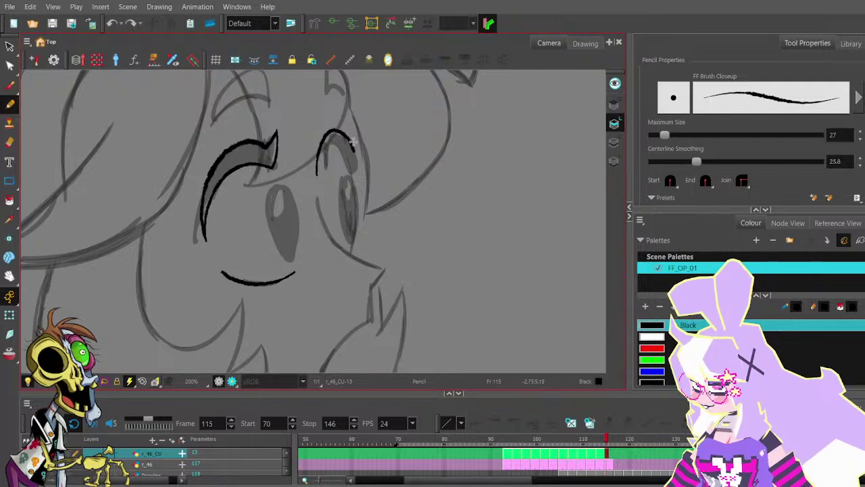
key(ctrl+z)
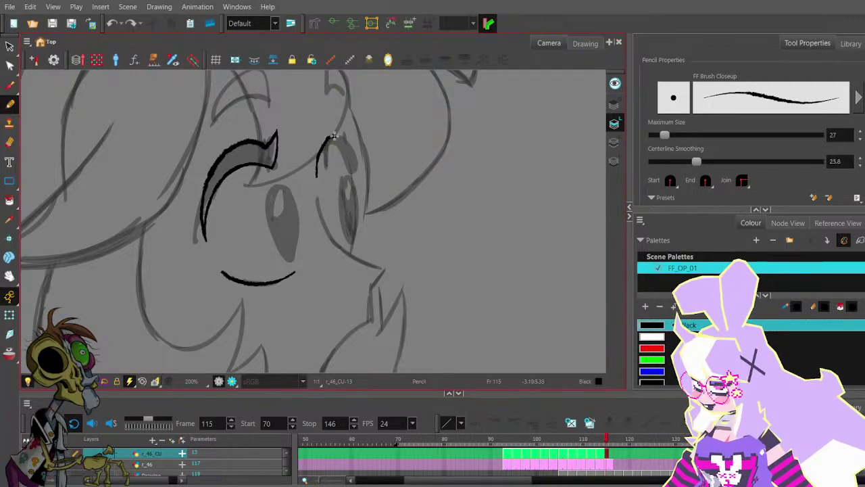
key(ctrl+z)
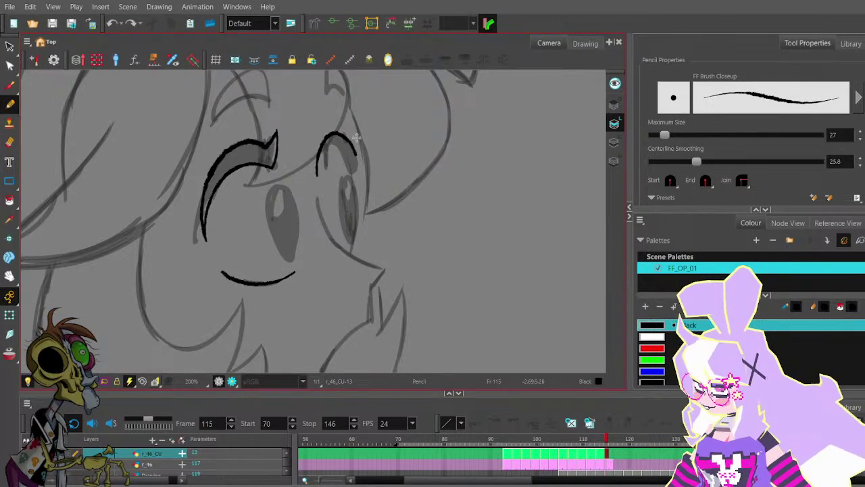
key(ctrl+z)
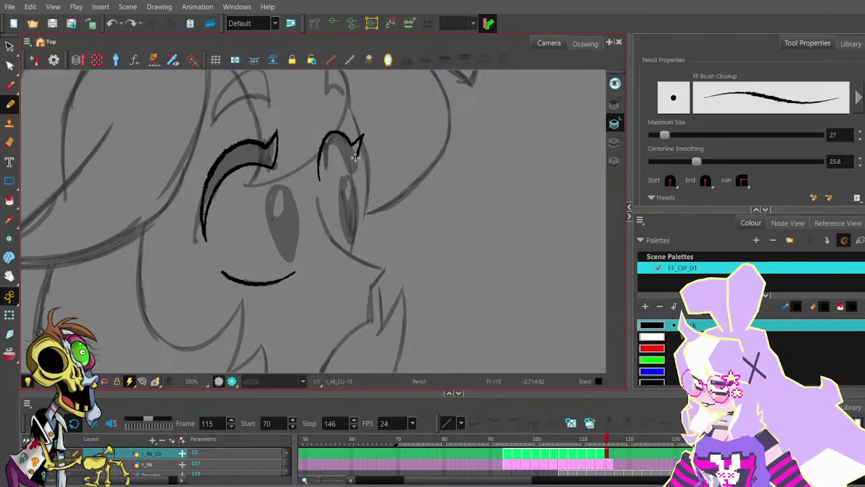
mouse_move(362, 137)
mouse_down()
mouse_move(352, 168)
mouse_move(343, 148)
mouse_up()
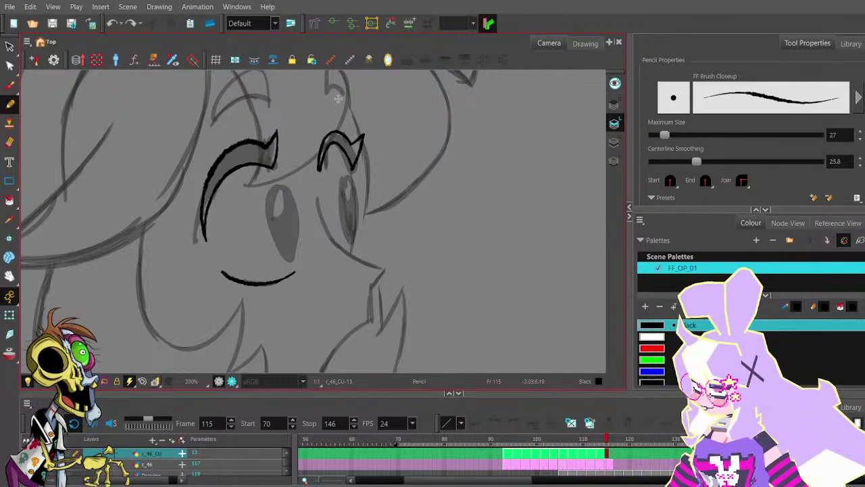
- Extend the lower inner end of the far eye's lash downward into a narrow tip with the Contour Editor
key(alt+q)
scroll(319, 174, up, 2)
scroll(320, 172, up, 3)
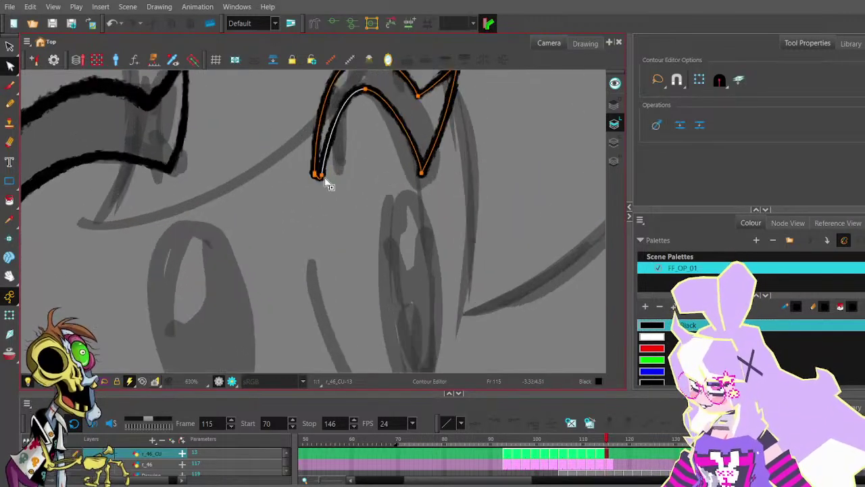
drag(308, 174, 310, 216)
scroll(316, 182, up, 7)
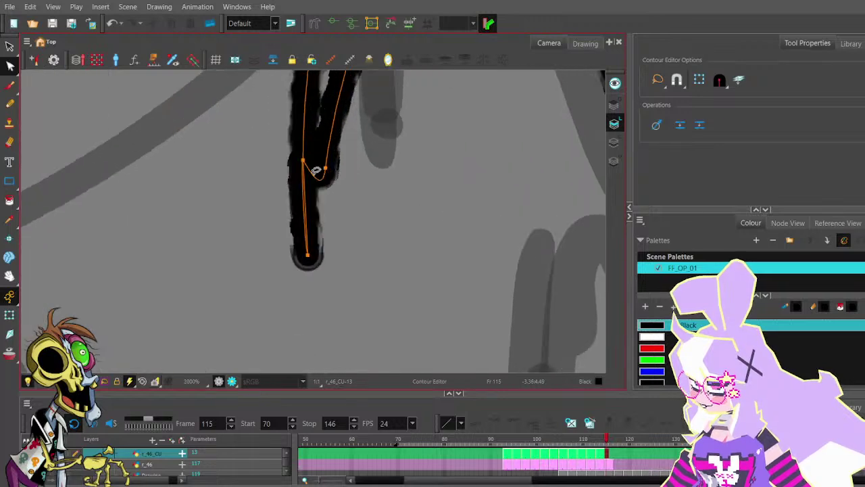
scroll(315, 176, down, 6)
key(ctrl+z)
click(329, 172)
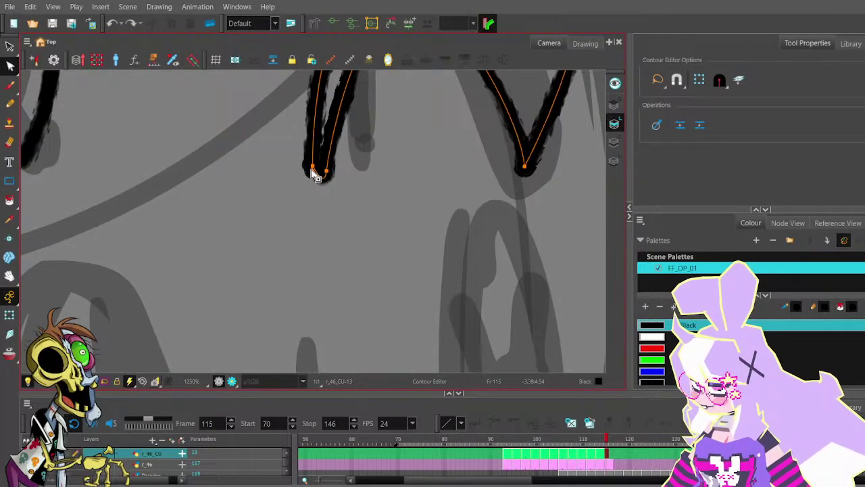
scroll(331, 175, up, 3)
scroll(331, 177, down, 1)
scroll(335, 179, down, 6)
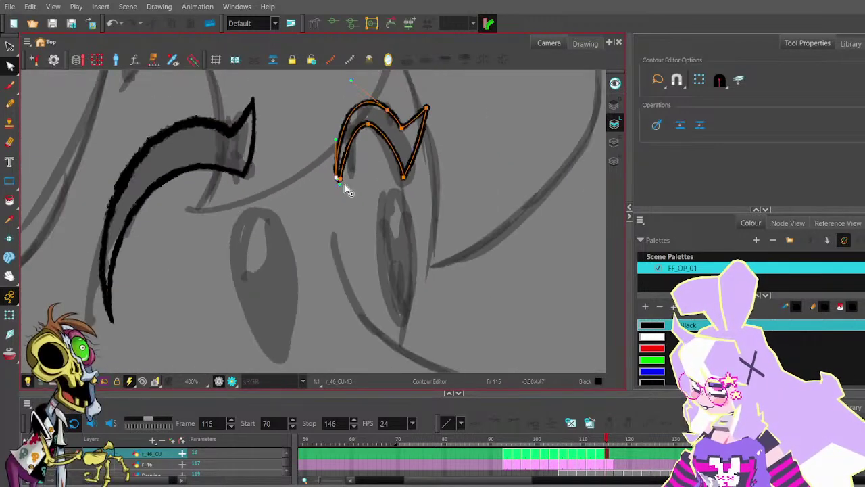
click(356, 194)
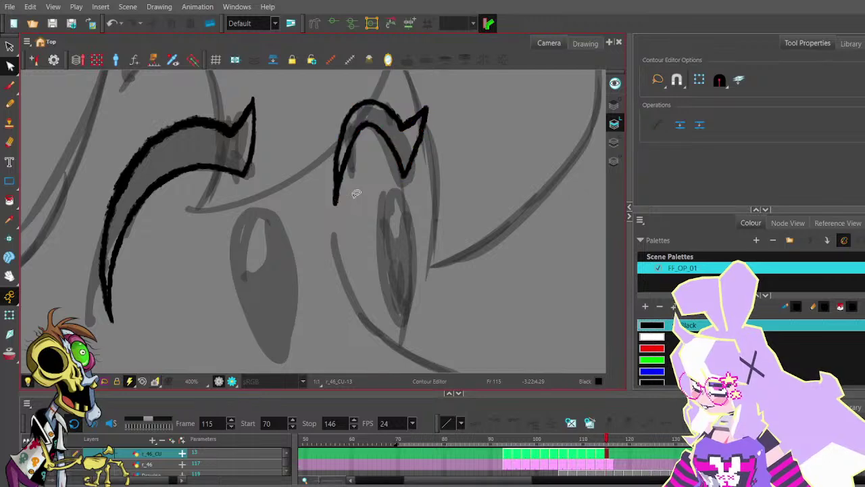
- Refine the contour point just above the lower tip of the far eye's lash to smooth its outer edge
click(344, 169)
scroll(337, 174, up, 3)
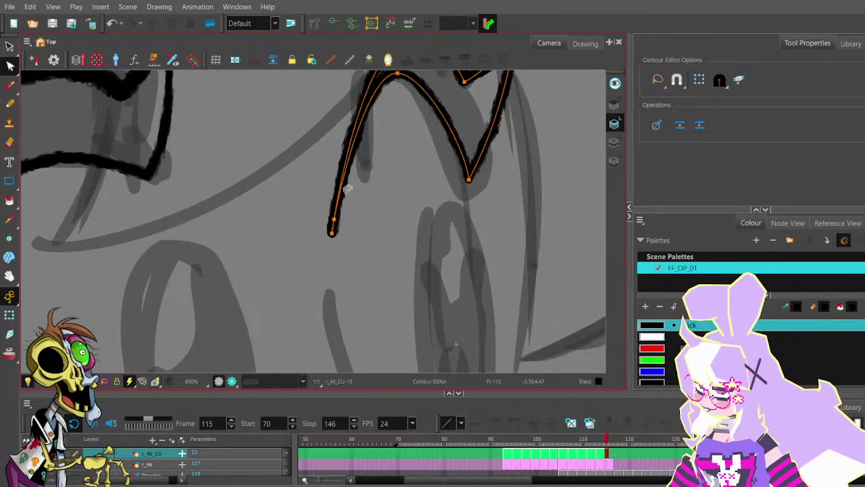
scroll(332, 233, up, 2)
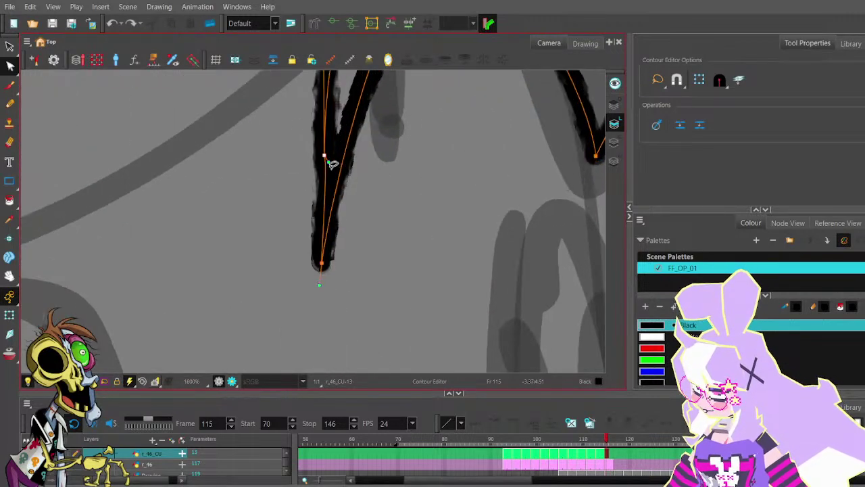
scroll(360, 178, down, 5)
click(376, 167)
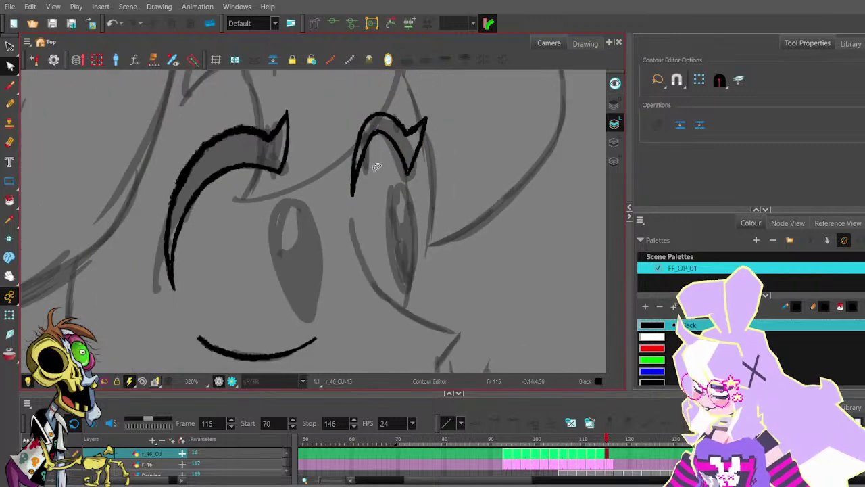
- Raise the top contour point of the far eye's lash inner arch slightly
click(404, 136)
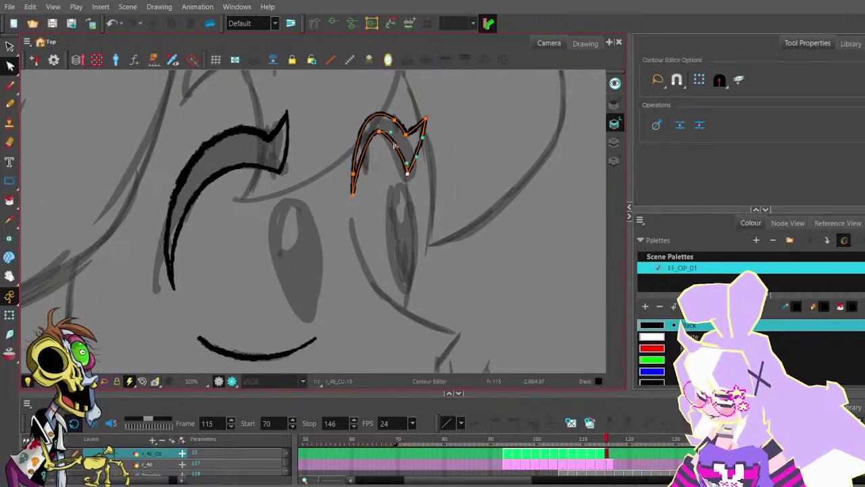
drag(379, 132, 377, 130)
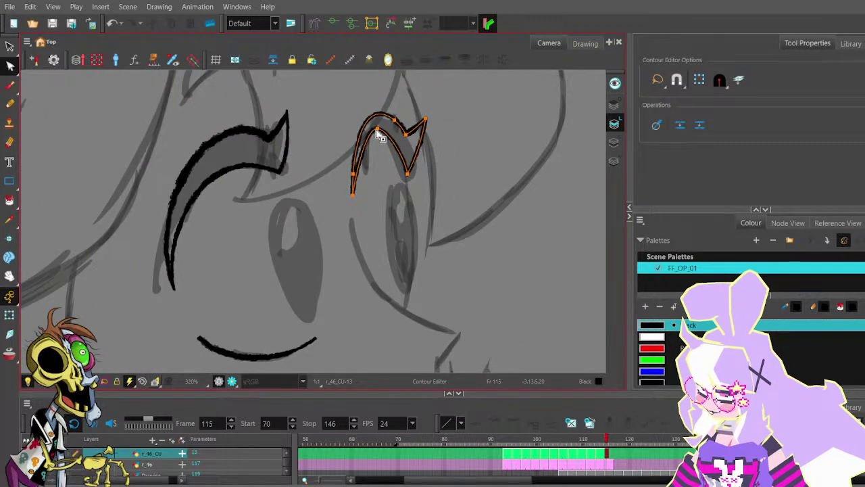
click(400, 96)
- Adjust the curve of the far eye lash's flick between its notch and its pointed tip on frame 115
scroll(401, 98, down, 1)
scroll(406, 107, up, 1)
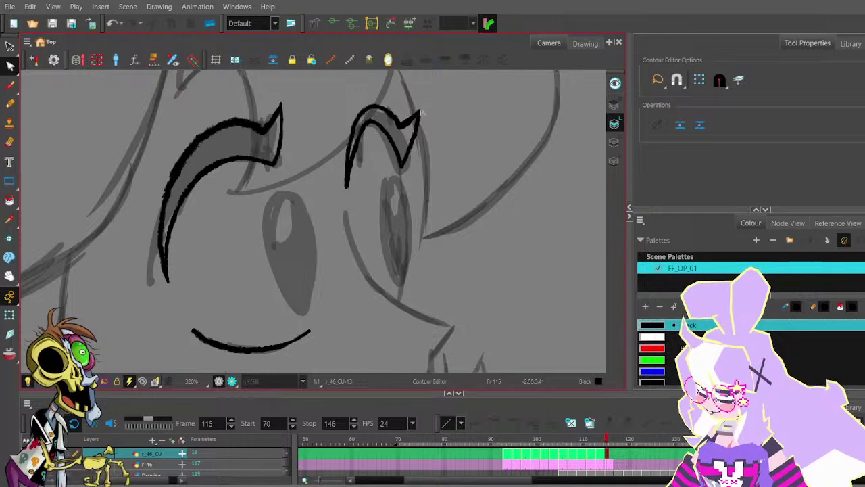
click(417, 115)
scroll(408, 132, up, 2)
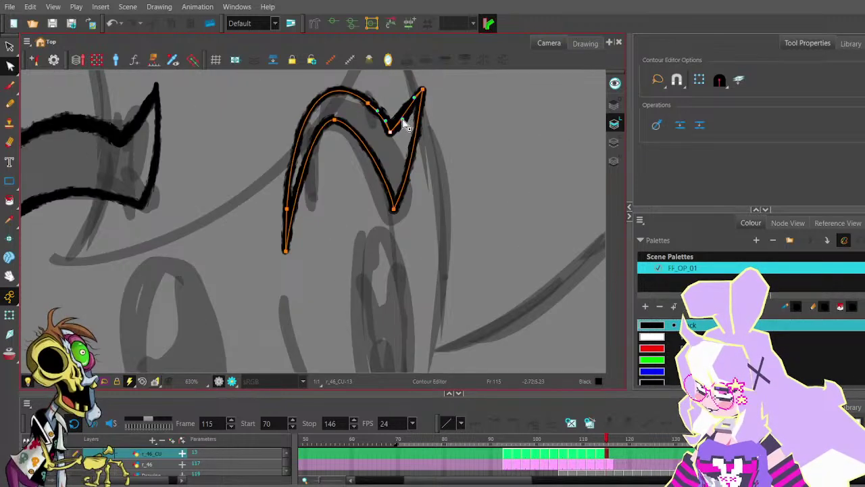
click(416, 106)
click(422, 139)
scroll(425, 142, down, 3)
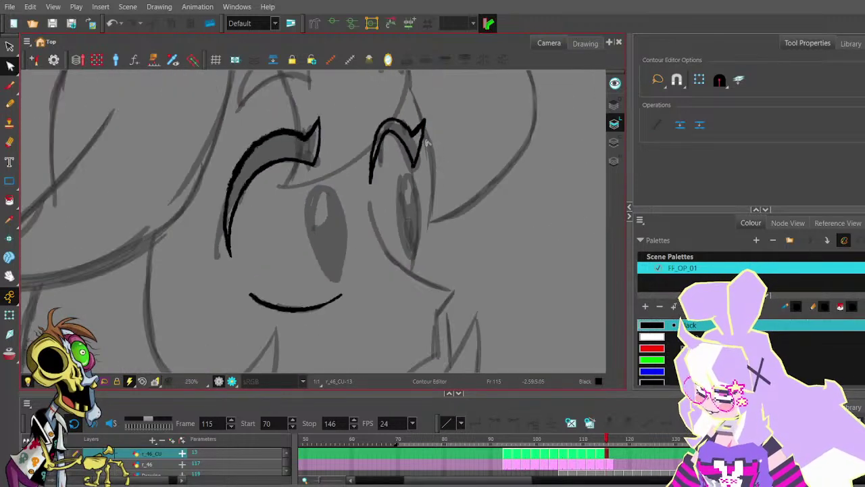
- Refine the lower outer corner of the far eye's lash and the curve of the inner edge leading into it
click(422, 158)
scroll(422, 158, up, 3)
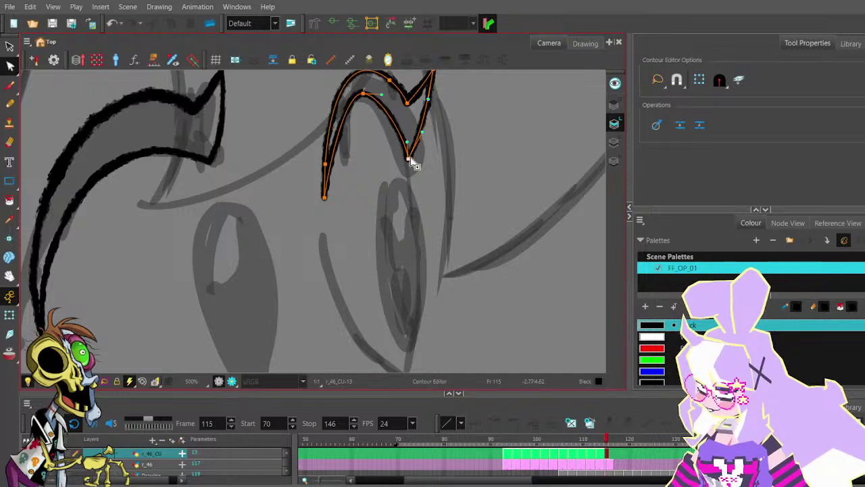
click(430, 147)
scroll(430, 147, down, 3)
scroll(426, 142, up, 2)
click(399, 125)
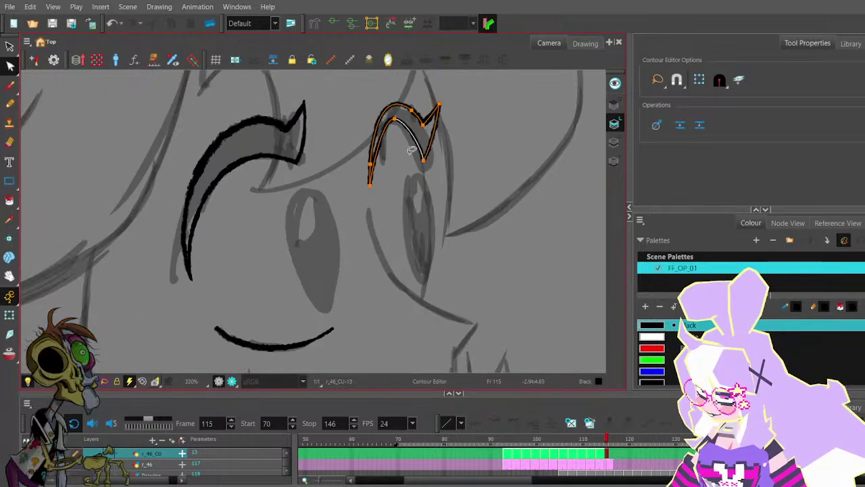
click(425, 156)
scroll(424, 156, down, 2)
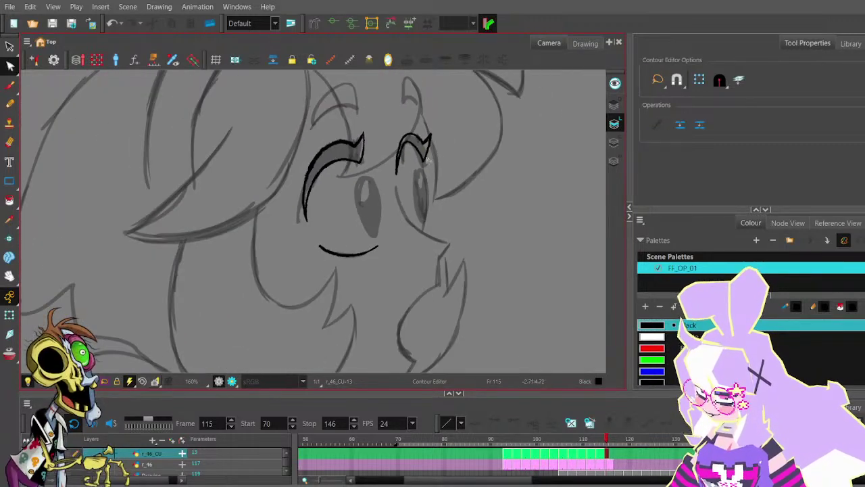
scroll(427, 149, up, 2)
click(427, 157)
click(433, 178)
scroll(438, 178, down, 3)
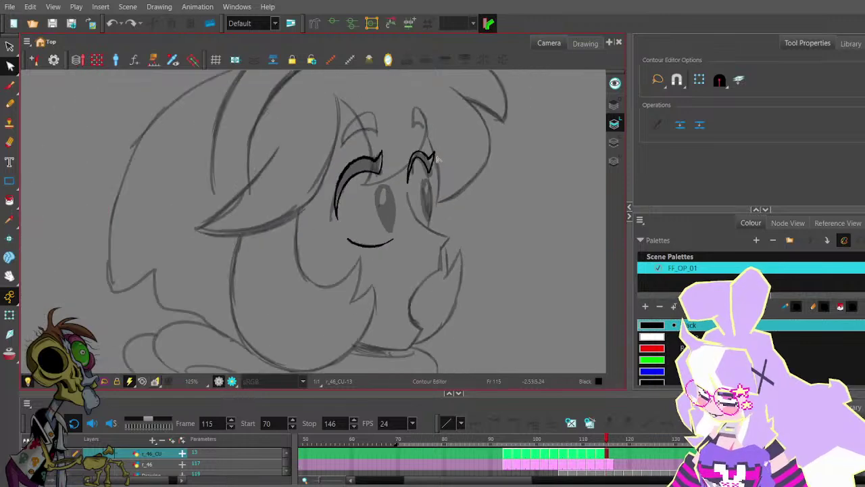
- Round the inner arch of the far eye's lash by lengthening the curve handle of its top contour point
scroll(419, 155, up, 4)
click(416, 154)
click(410, 155)
drag(399, 151, 392, 156)
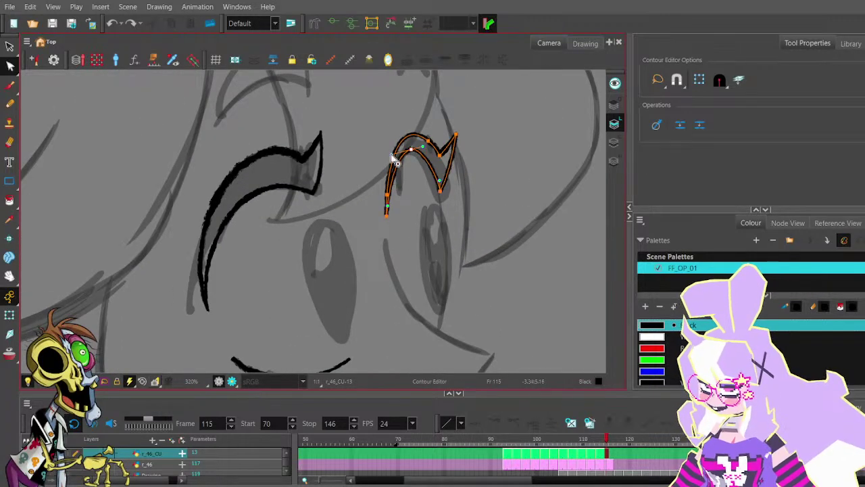
click(414, 160)
scroll(421, 150, down, 2)
scroll(437, 157, up, 2)
scroll(431, 167, down, 2)
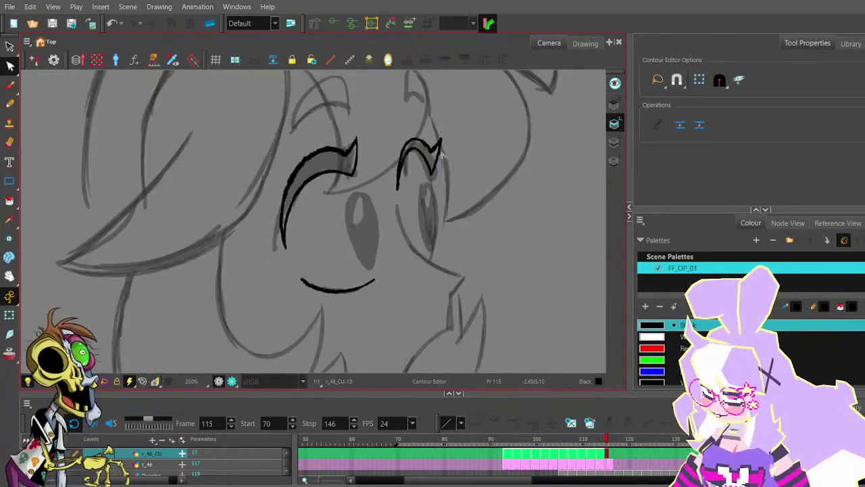
- Fine-tune the far eye lash's outer edge near its lower outer corner and check the shape against the whole face
scroll(409, 193, up, 1)
click(396, 187)
scroll(396, 187, up, 1)
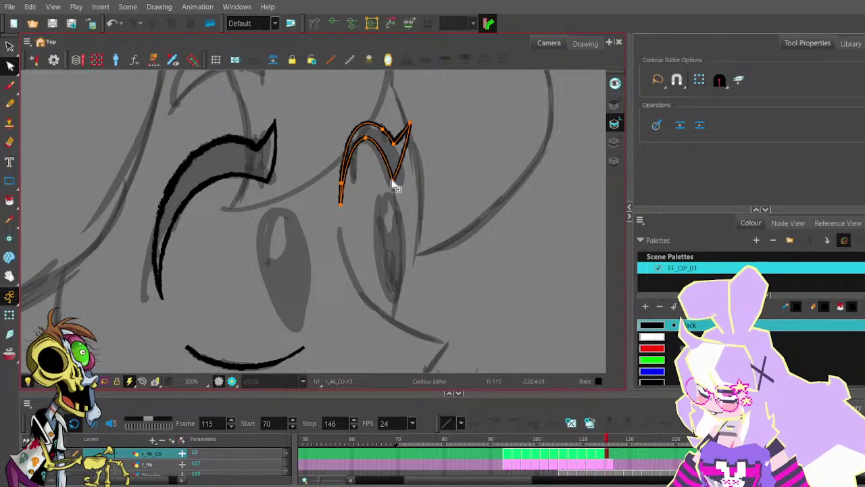
click(419, 162)
scroll(426, 166, down, 2)
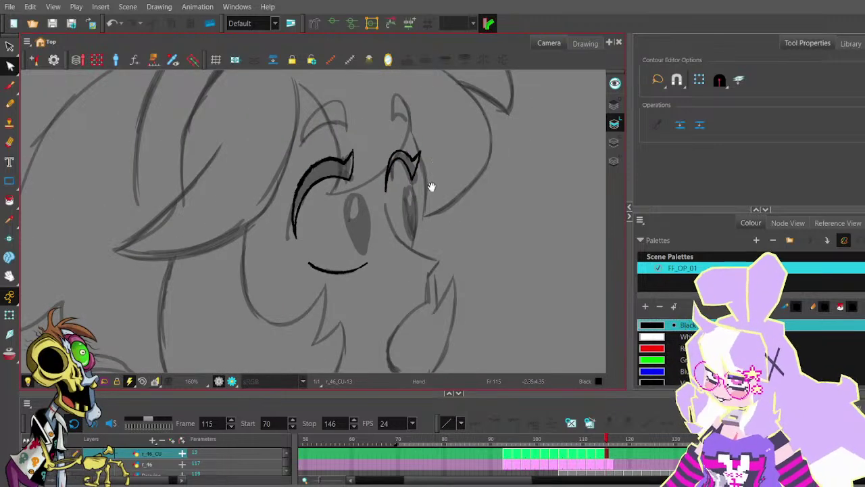
scroll(437, 192, down, 1)
scroll(441, 200, down, 1)
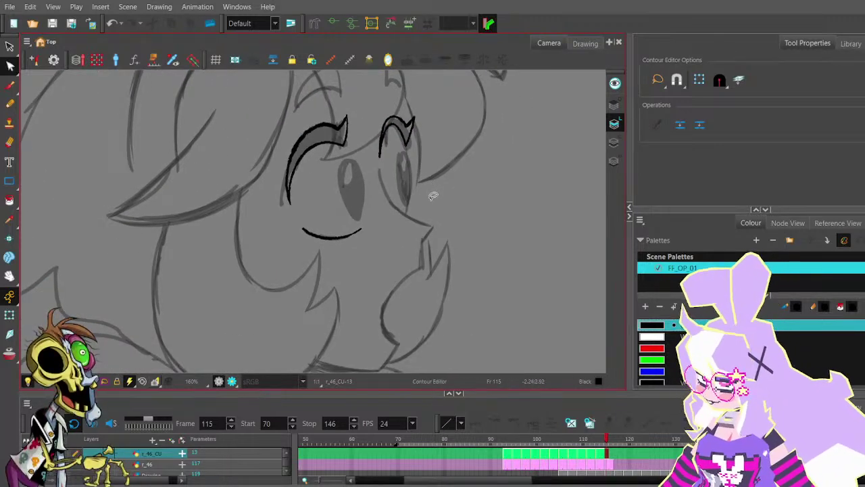
- Extend the near eye's lash toward the nose by shifting its flick tip, notch and lower outer corner together
scroll(342, 149, up, 1)
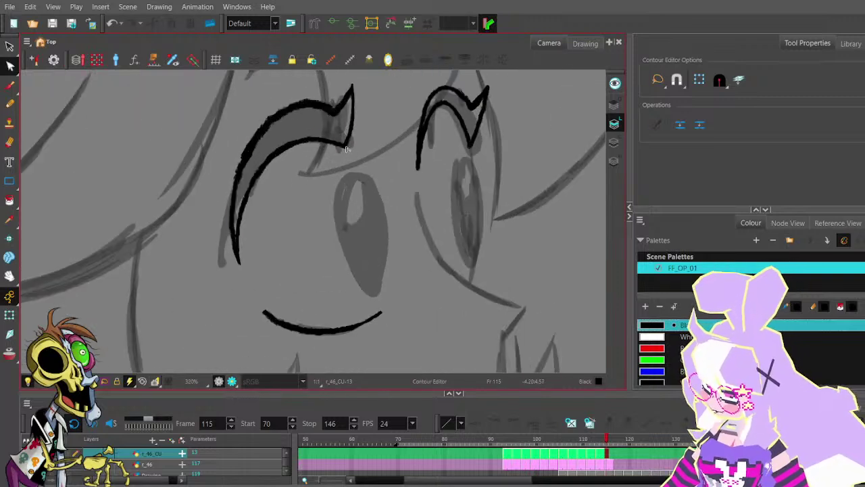
click(369, 133)
click(334, 114)
click(352, 89)
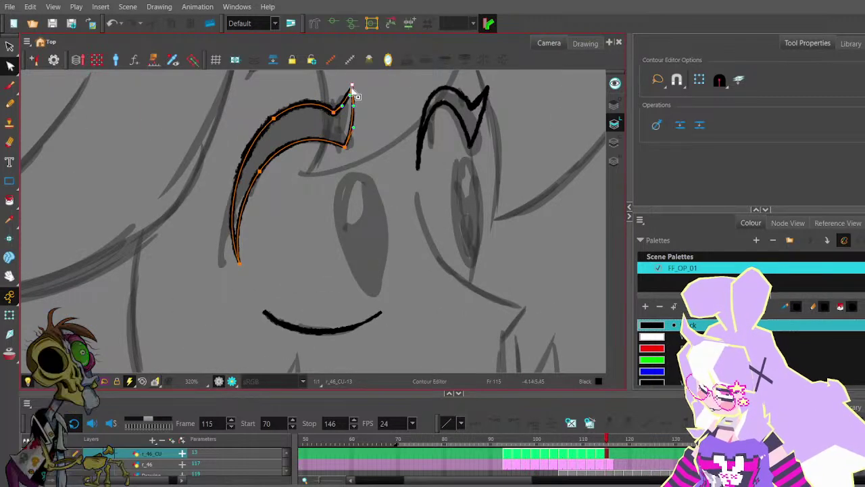
key(ctrl+z)
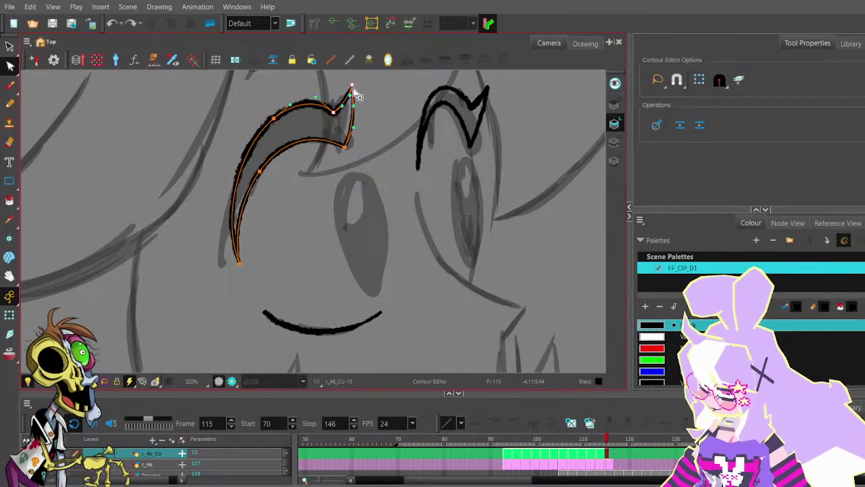
drag(353, 87, 362, 85)
key(ctrl+z)
drag(345, 148, 369, 151)
click(390, 141)
scroll(392, 140, down, 2)
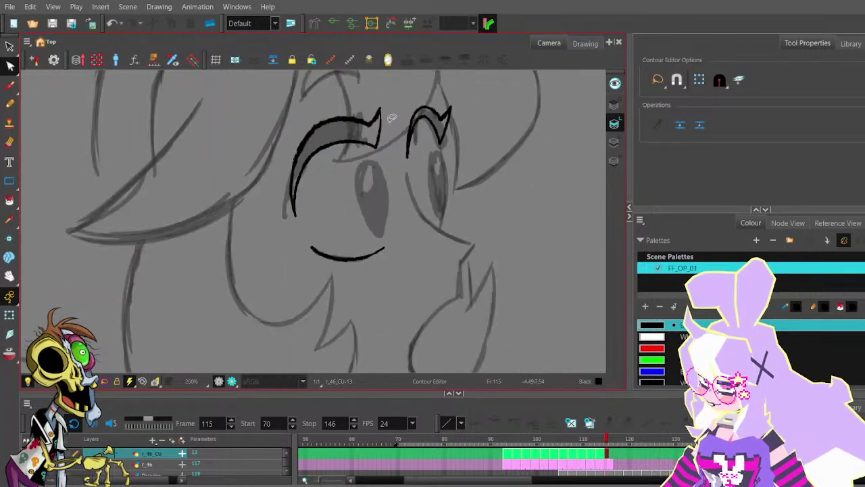
- Lower the outer corner and the notch of the near eye's lash slightly and reshape the flick's upper edge
scroll(419, 122, down, 2)
scroll(354, 169, up, 3)
click(342, 194)
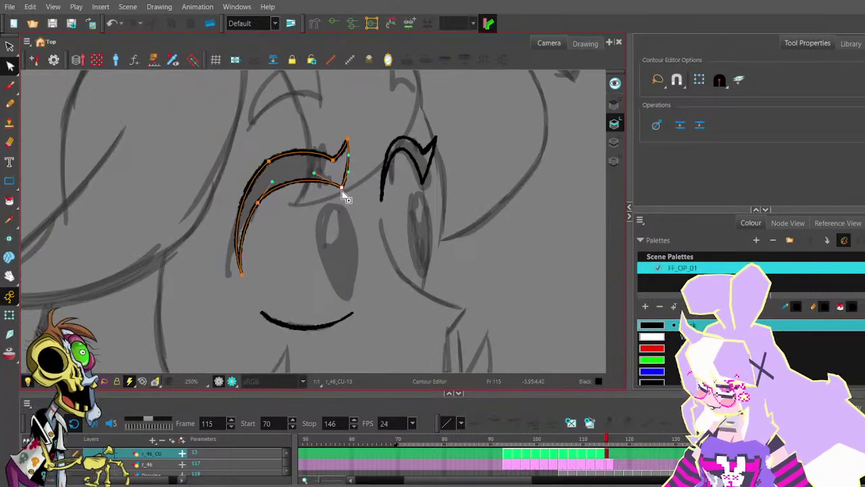
drag(342, 191, 342, 196)
drag(333, 165, 333, 167)
click(324, 137)
click(346, 140)
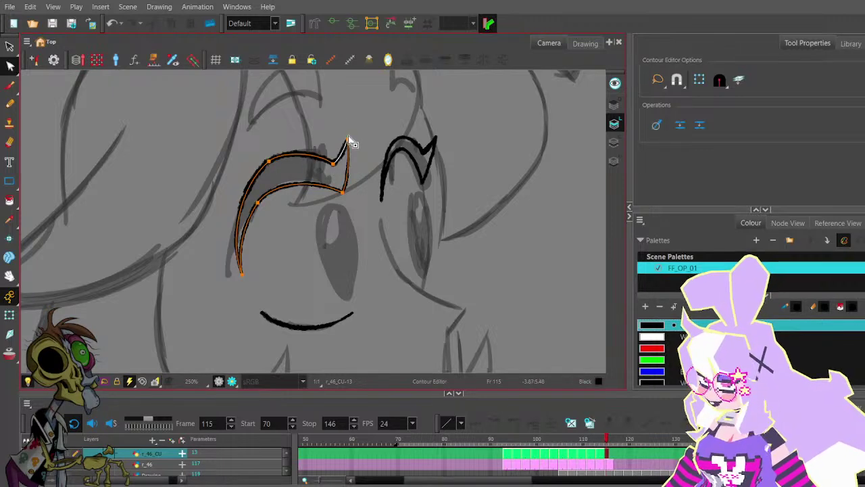
click(358, 120)
scroll(369, 116, down, 2)
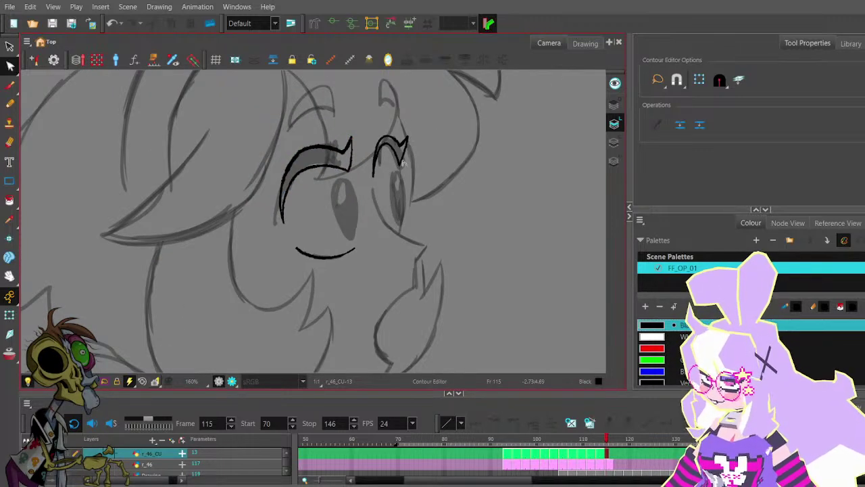
- Copy the near eye's iris, pupil and highlight outlines from frame 114 and return to frame 115
scroll(409, 179, down, 1)
key(space)
mouse_move(416, 211)
mouse_down()
mouse_move(412, 179)
mouse_move(417, 216)
mouse_move(409, 197)
mouse_move(388, 194)
mouse_move(384, 165)
mouse_move(398, 213)
mouse_move(410, 178)
mouse_up()
key(alt+/)
key(space)
key(comma)
click(9, 47)
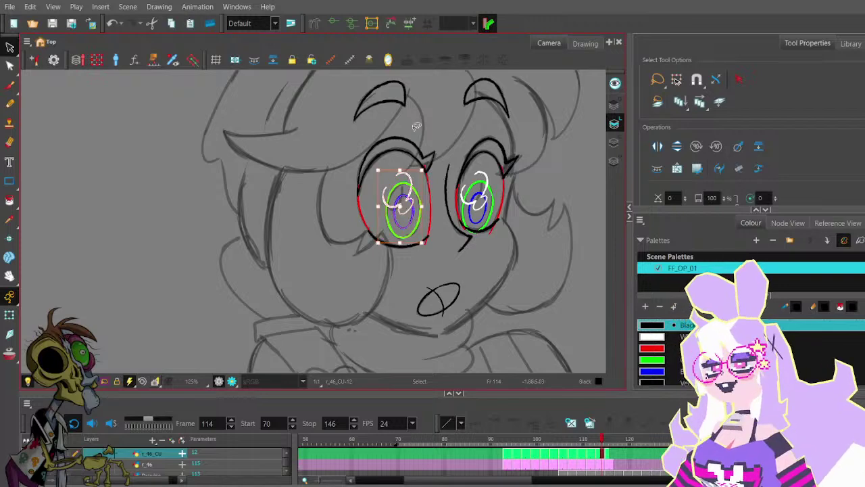
key(period)
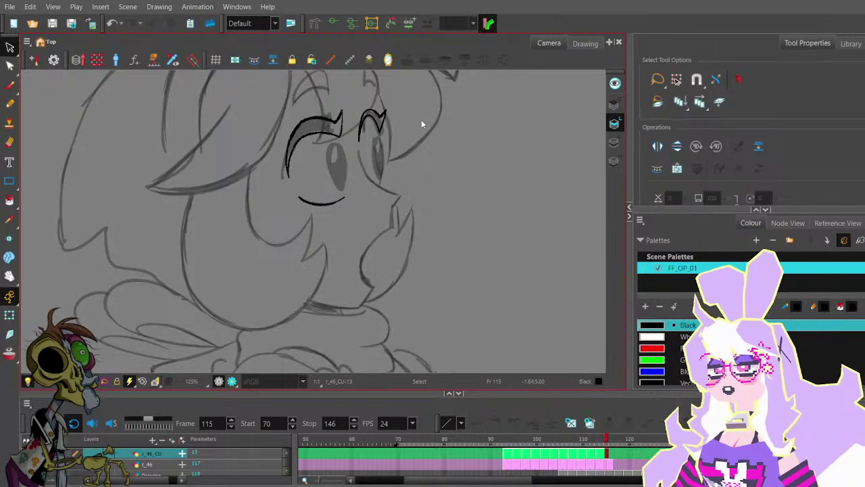
- Paste the iris, pupil and highlight onto the near eye's sketch, narrowing and skewing them to match the tilted iris
key(ctrl+v)
mouse_move(422, 205)
mouse_down()
mouse_move(401, 203)
mouse_move(286, 107)
mouse_up()
scroll(397, 184, up, 3)
drag(272, 216, 273, 201)
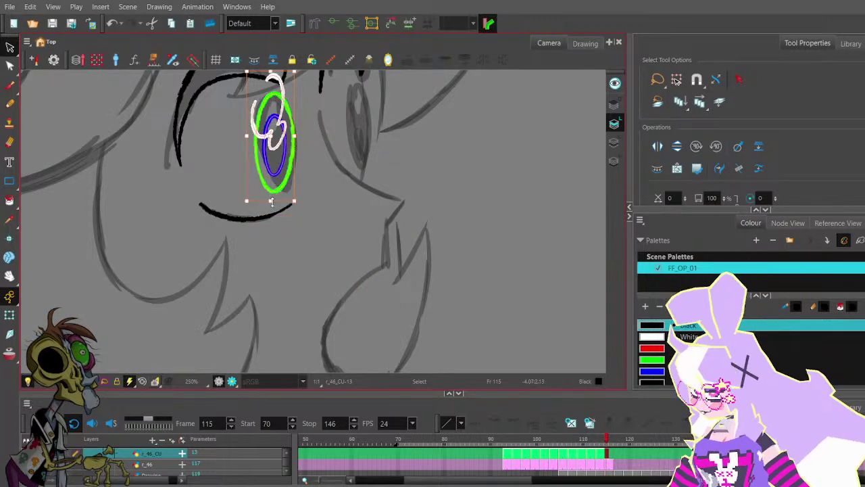
mouse_move(301, 73)
mouse_down()
mouse_move(303, 133)
mouse_move(315, 147)
mouse_move(303, 143)
mouse_up()
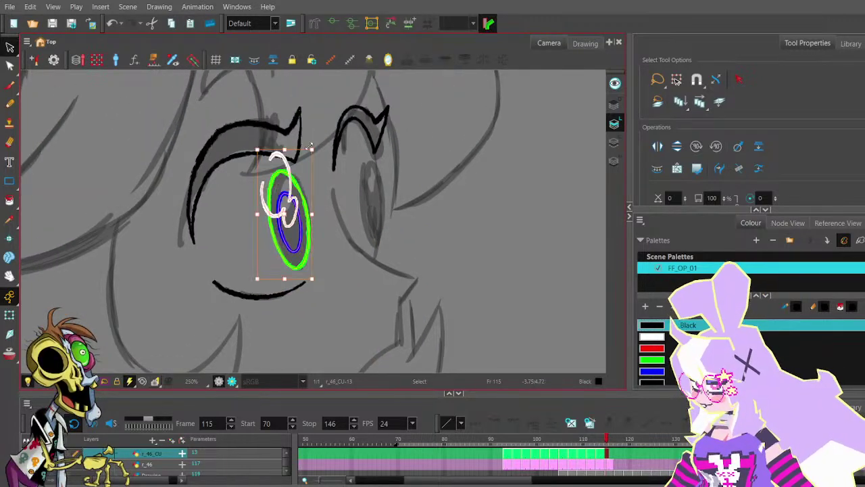
drag(298, 183, 301, 185)
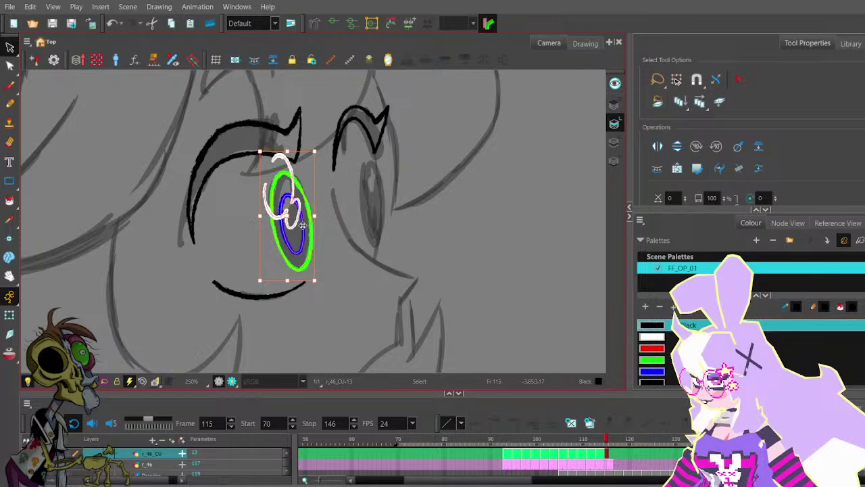
drag(315, 215, 311, 213)
drag(296, 151, 297, 153)
- Narrow and slightly shorten the near eye's blue pupil outline inside the green iris
click(330, 198)
scroll(301, 223, up, 2)
drag(304, 221, 300, 223)
drag(290, 280, 292, 277)
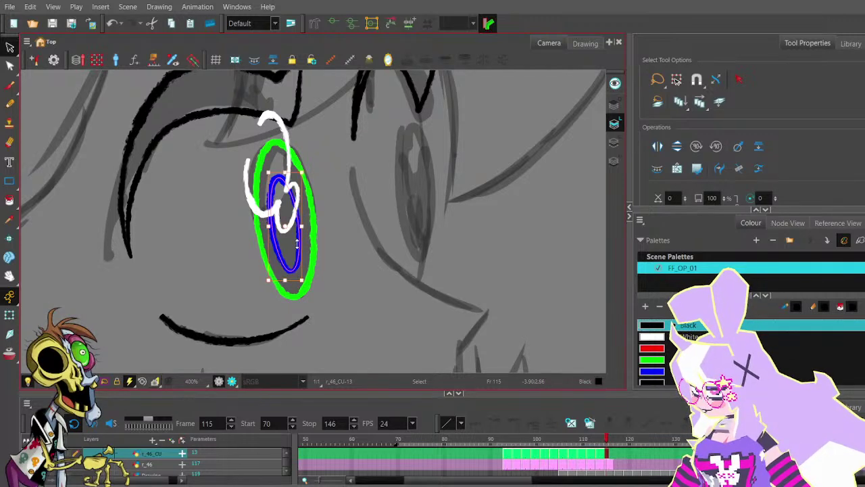
click(325, 211)
- Nudge the near eye's white highlight slightly away from the nose and save the scene
scroll(327, 204, down, 3)
scroll(332, 157, up, 2)
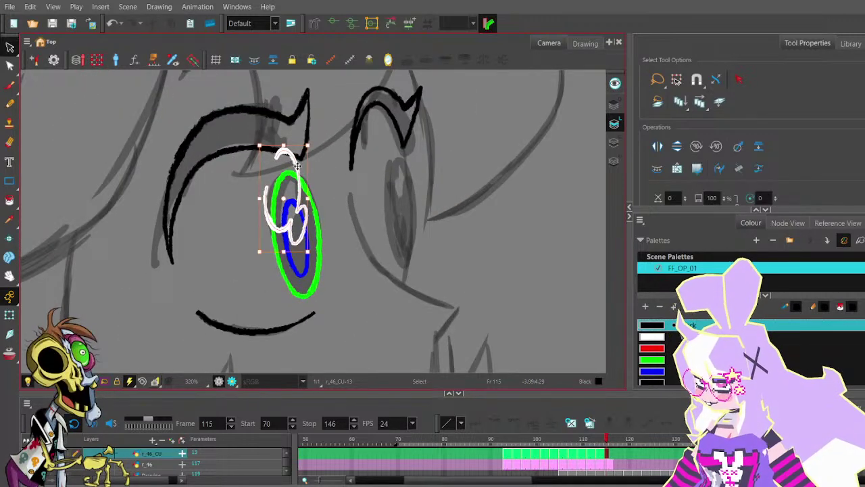
click(294, 168)
click(326, 178)
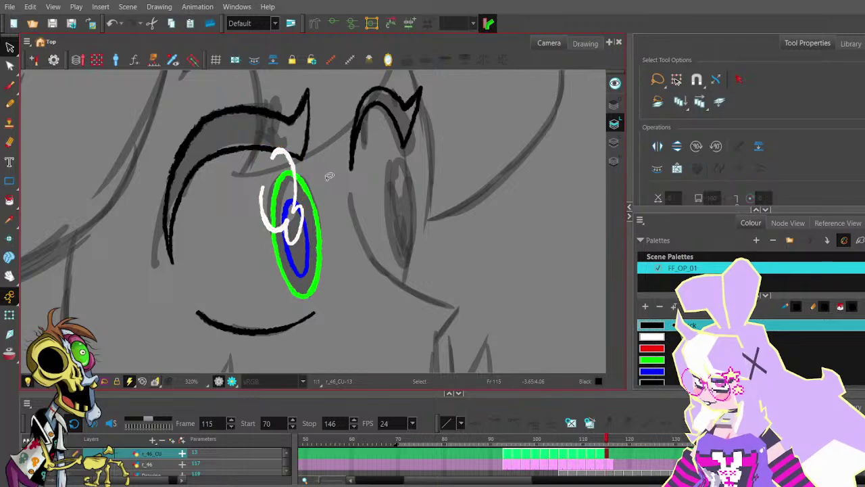
scroll(323, 170, down, 2)
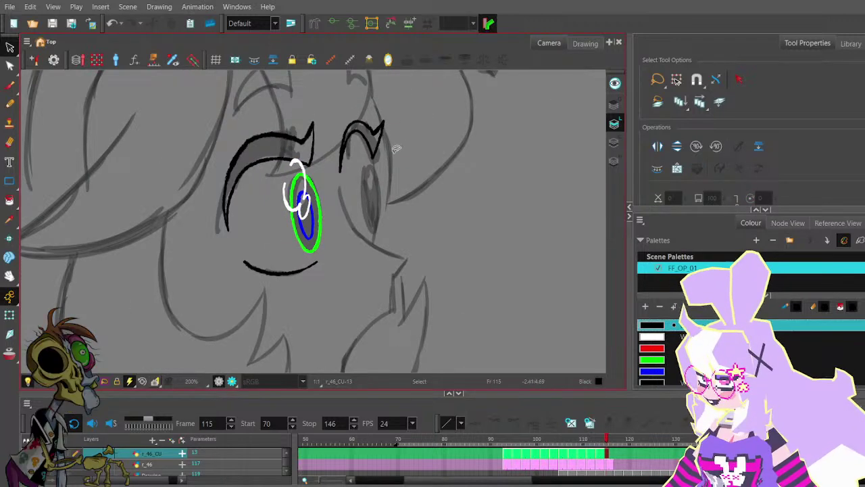
click(52, 24)
- Duplicate the near eye's iris, pupil and highlight onto the far eye's sketch and scale the copy down
click(301, 217)
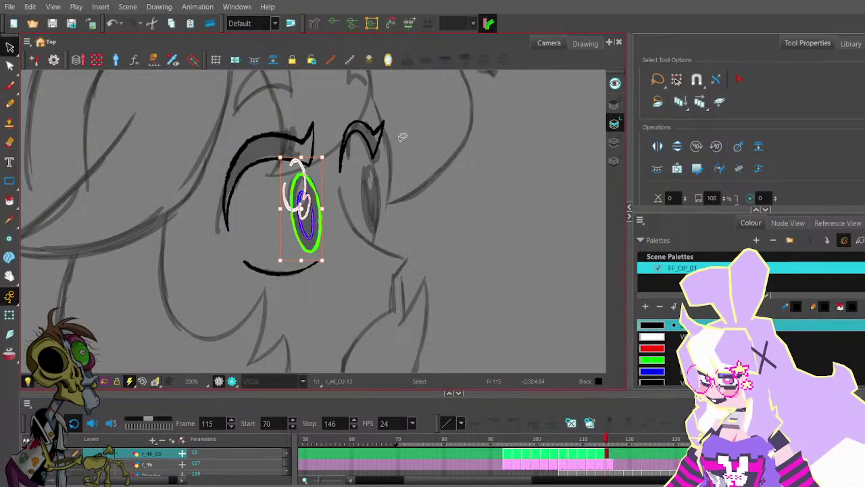
drag(312, 190, 382, 178)
drag(390, 250, 380, 242)
scroll(383, 191, up, 2)
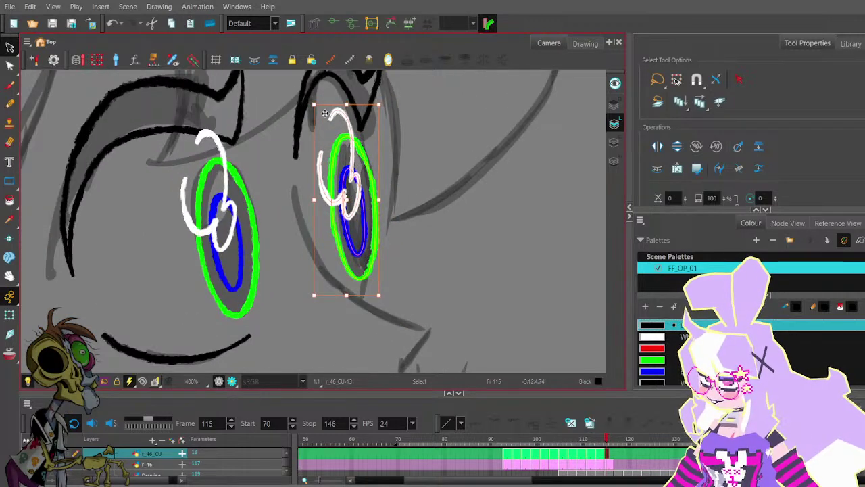
- Narrow the far eye's iris, pupil and highlight further to match the slim sketched iris
drag(314, 107, 326, 108)
scroll(393, 231, down, 2)
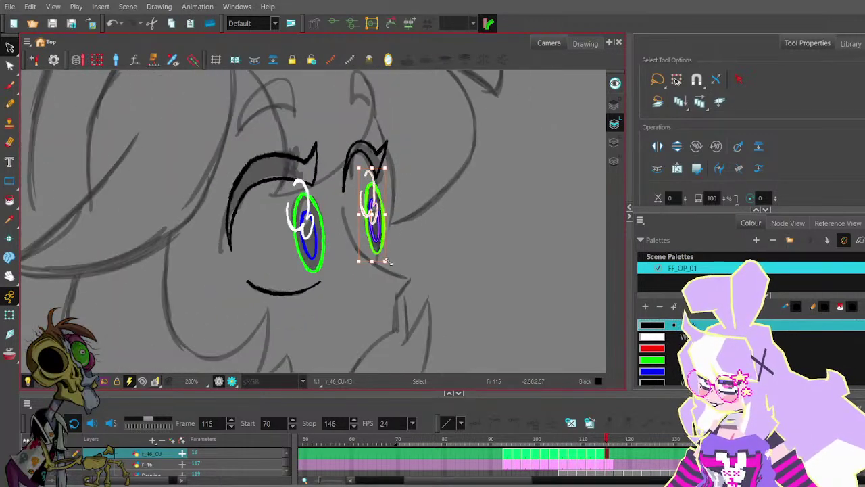
click(410, 214)
scroll(408, 213, down, 1)
scroll(399, 209, up, 2)
mouse_move(400, 203)
mouse_down()
mouse_move(392, 173)
mouse_move(385, 215)
mouse_move(398, 214)
mouse_move(398, 193)
mouse_up()
click(405, 187)
scroll(406, 182, down, 4)
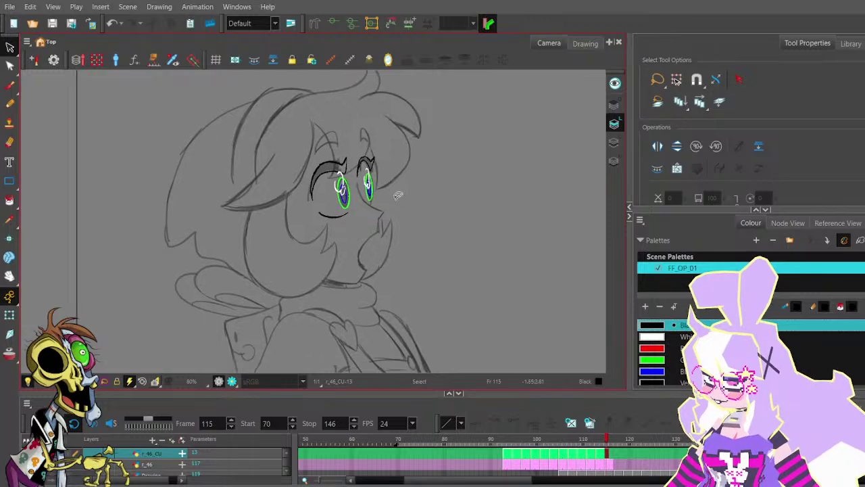
- Draw a red pencil line closing the near eye's outer edge from the upper lash down to the lower lash line
click(9, 104)
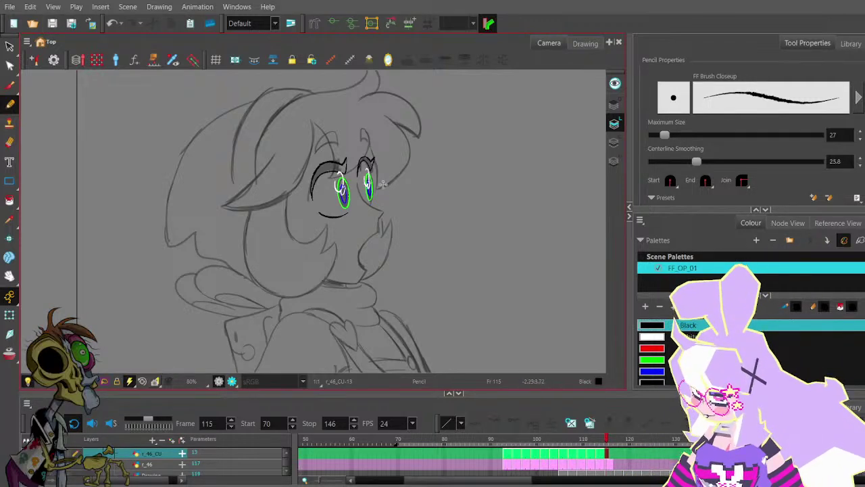
scroll(408, 202, up, 4)
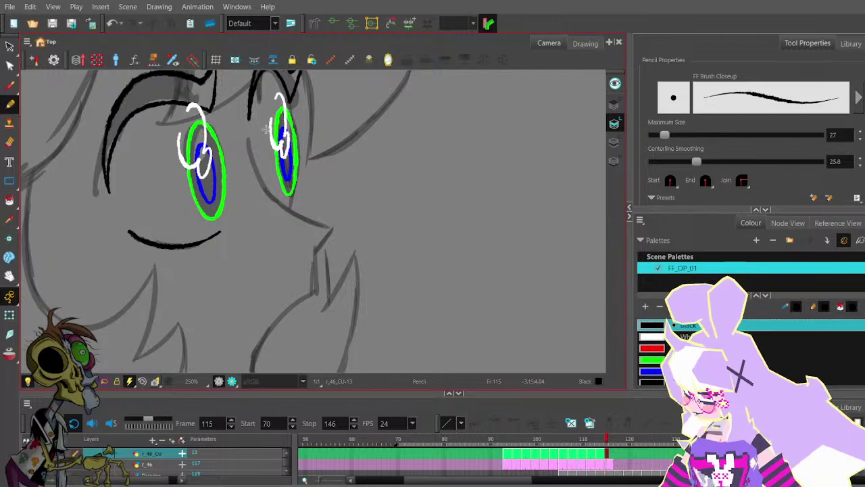
scroll(266, 130, down, 3)
key(.)
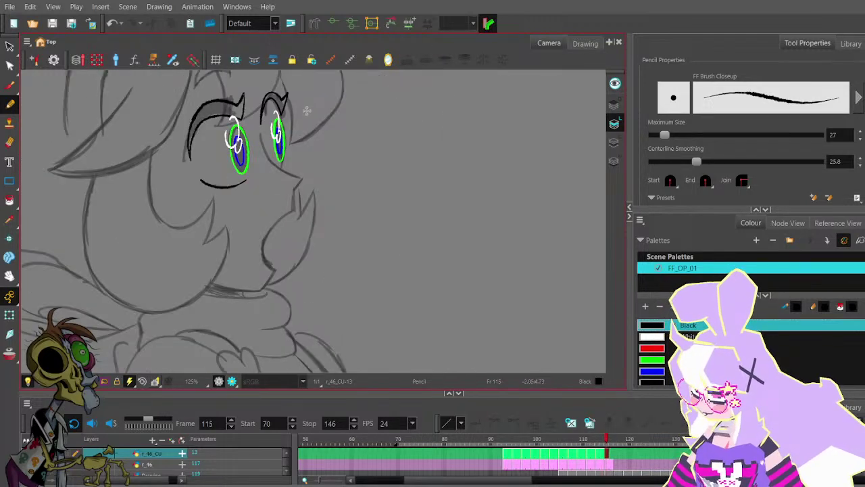
drag(267, 131, 301, 161)
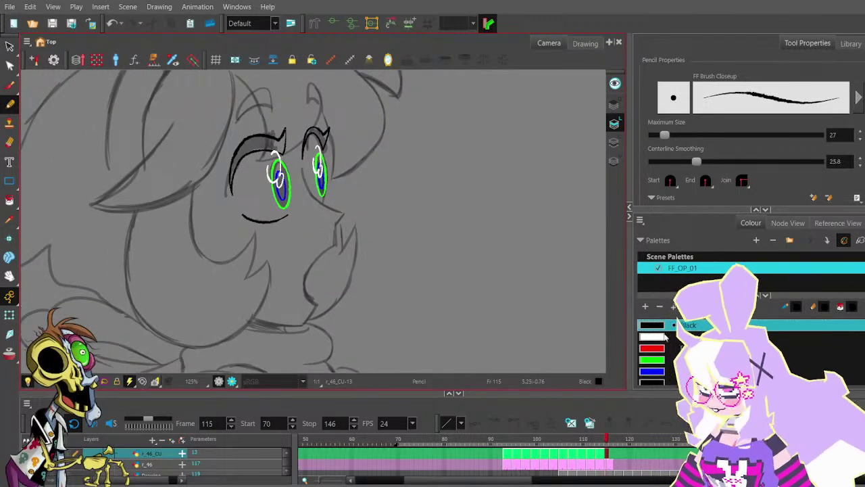
click(652, 348)
scroll(228, 174, up, 3)
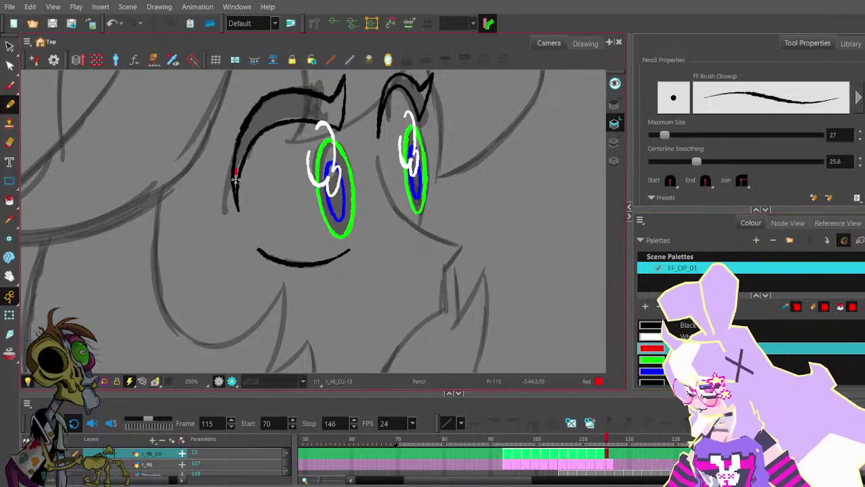
drag(236, 174, 257, 245)
key(ctrl+z)
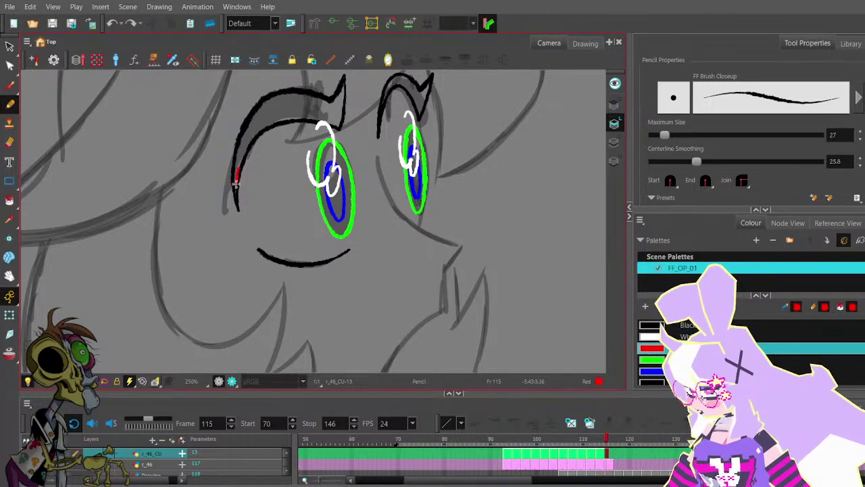
mouse_move(236, 181)
mouse_down()
mouse_move(247, 235)
mouse_move(285, 266)
mouse_up()
- Adjust the lower end of the red outer line with the Contour Editor so it curves into the lower lash line
click(9, 66)
click(281, 264)
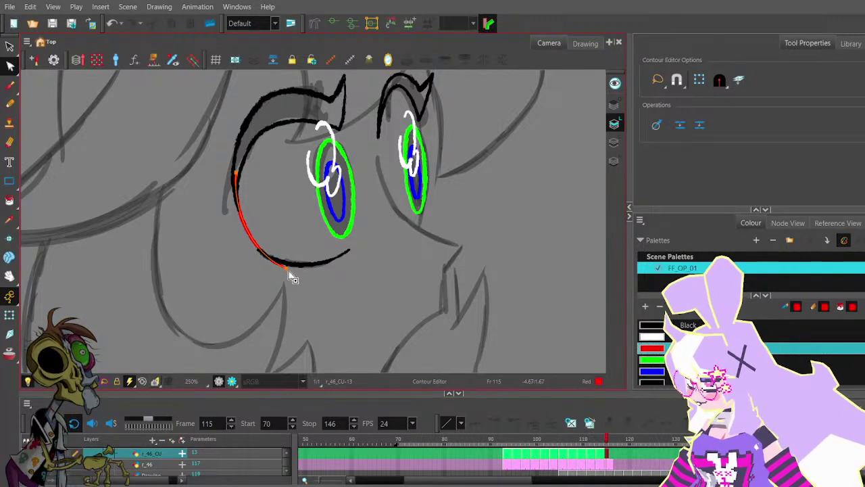
click(316, 271)
scroll(306, 189, down, 2)
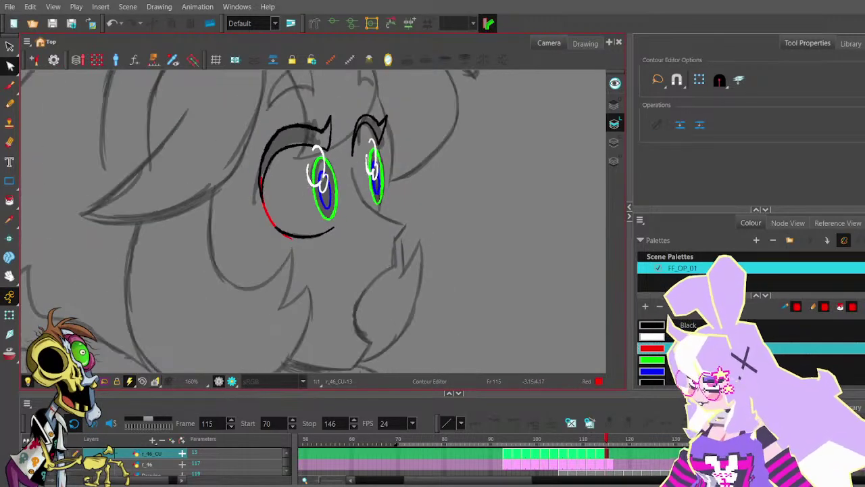
drag(403, 150, 370, 160)
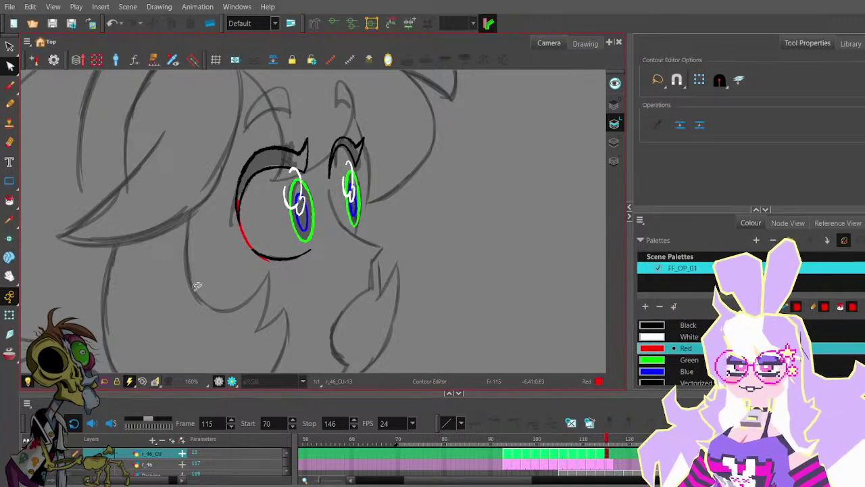
- Draw the near eye's inner edge in red from upper to lower lash and bow its curve around the iris
click(10, 103)
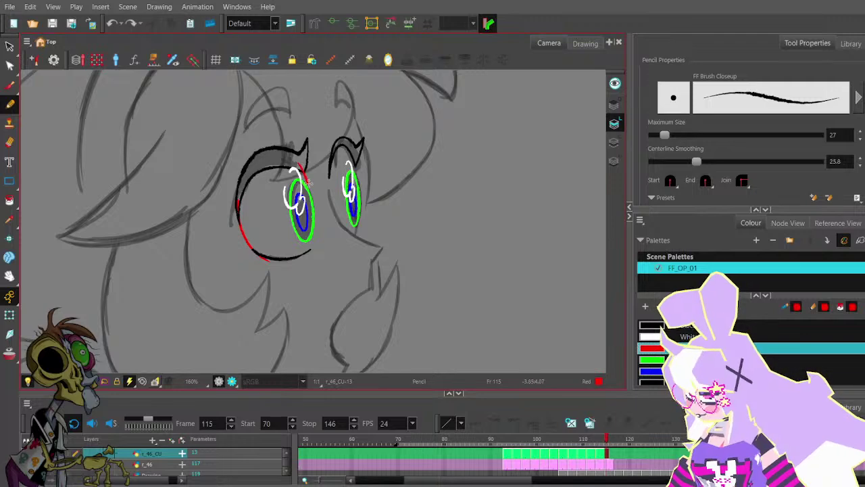
drag(306, 261, 305, 263)
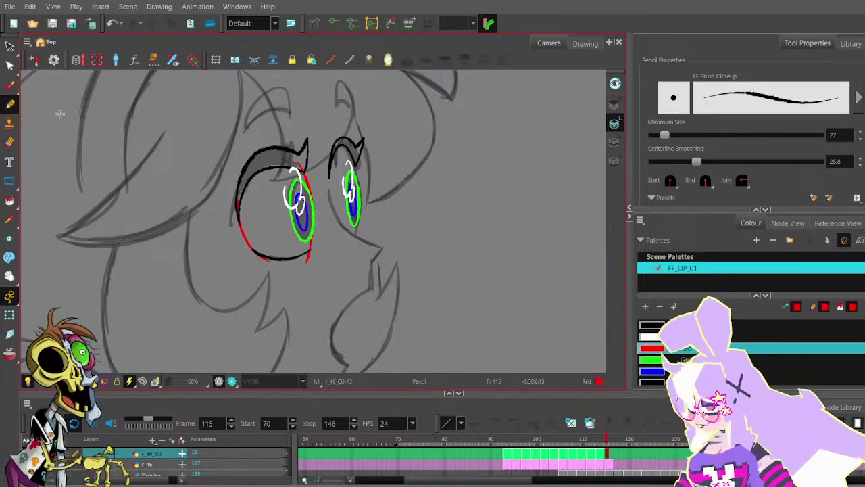
click(10, 65)
scroll(314, 250, up, 4)
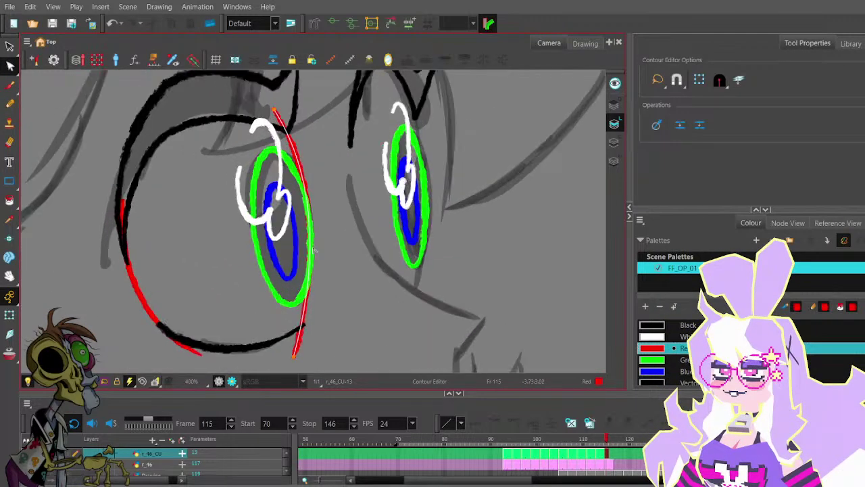
click(296, 353)
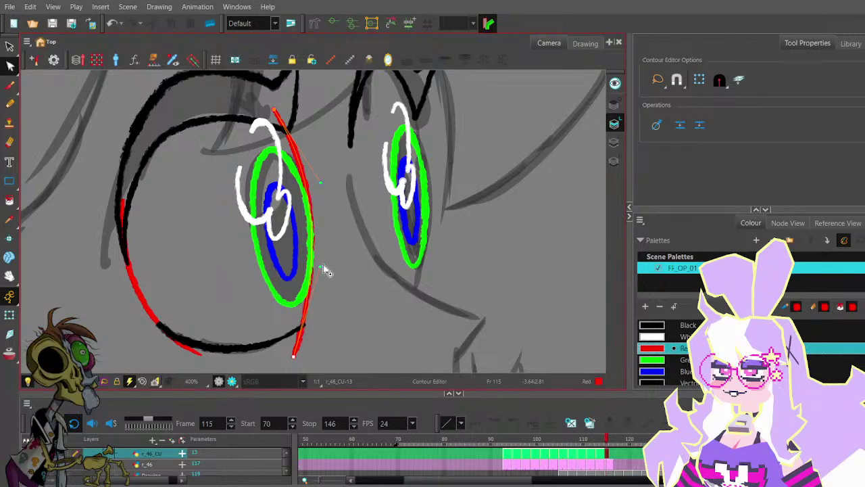
click(338, 247)
scroll(337, 247, down, 2)
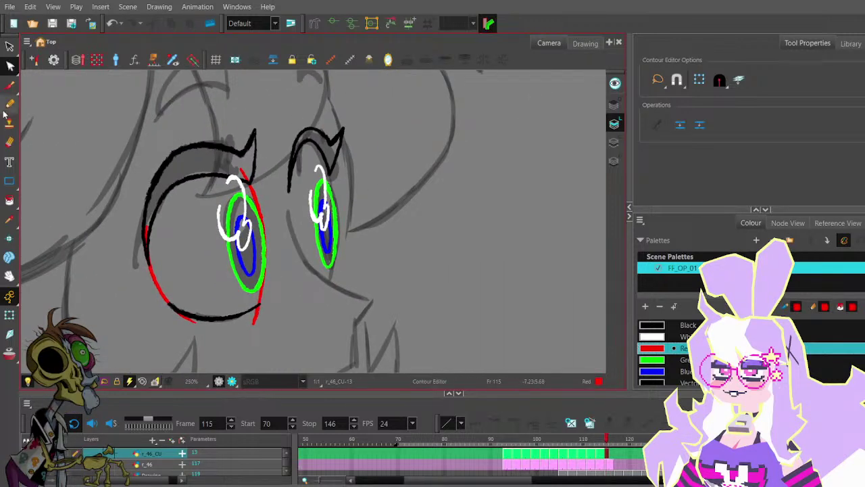
- Draw a black line from the far eye's lash down along the nose bridge to the tip of the nose
click(10, 103)
scroll(335, 184, down, 2)
click(669, 326)
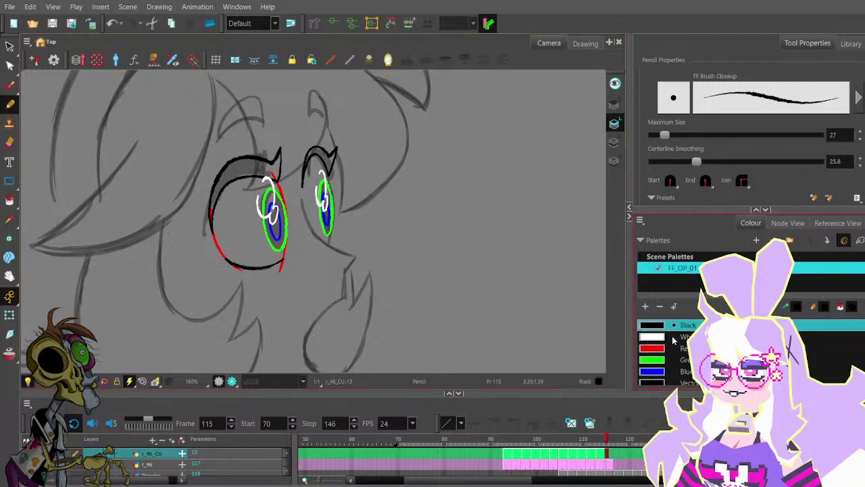
scroll(295, 196, up, 2)
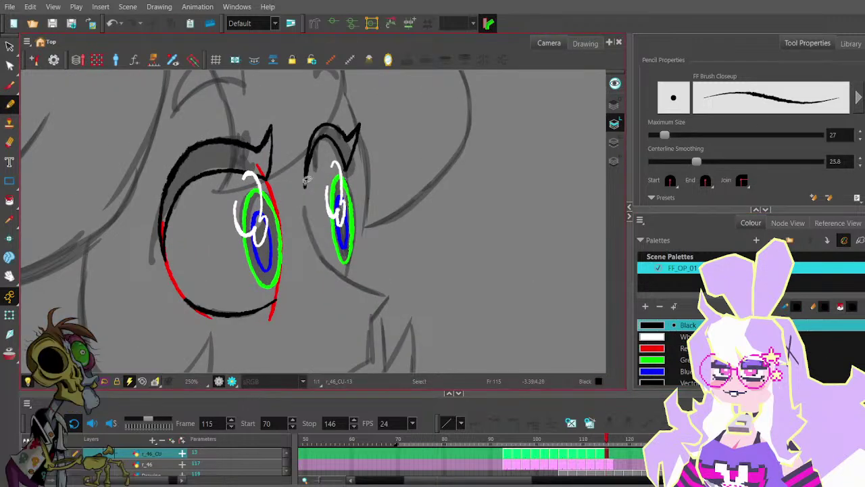
key(ctrl+z)
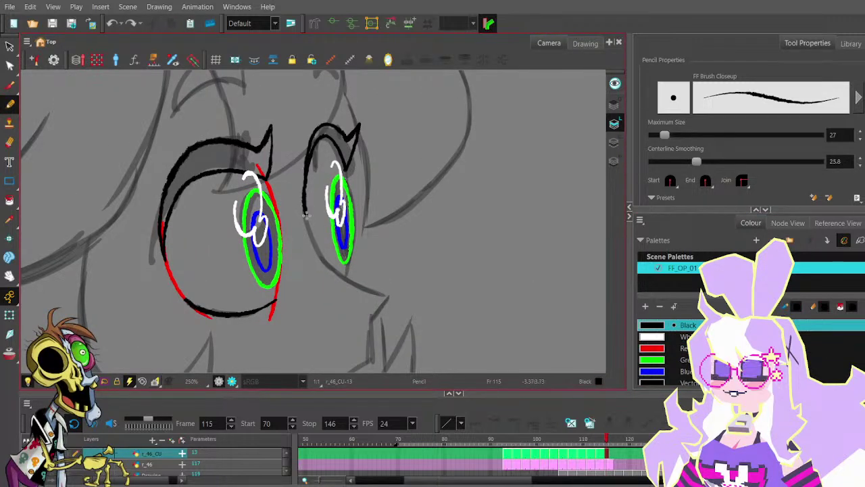
drag(329, 265, 372, 292)
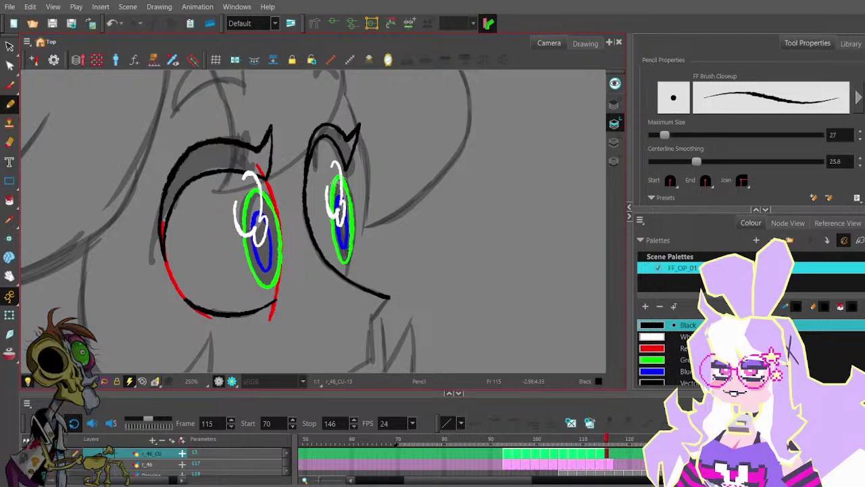
- Ink the short underside of the nose in black, slanting back from the tip, and redo the stroke slightly shorter
scroll(362, 261, down, 2)
drag(363, 252, 369, 141)
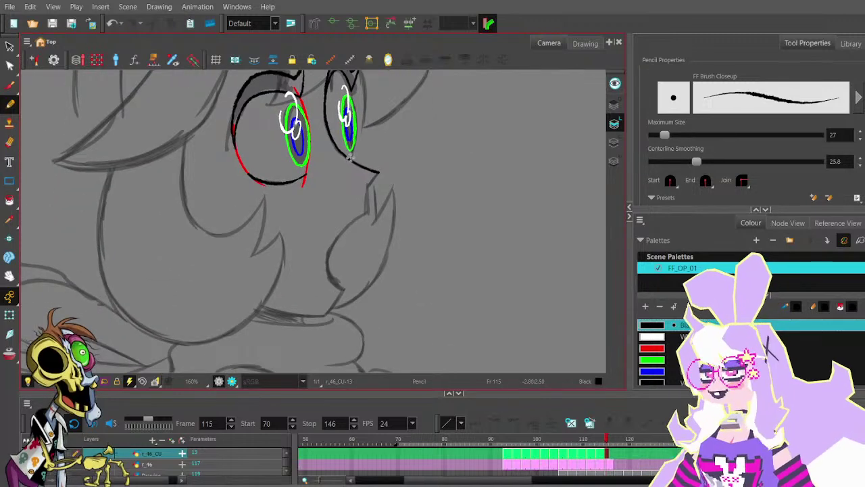
scroll(364, 174, up, 3)
drag(392, 170, 370, 204)
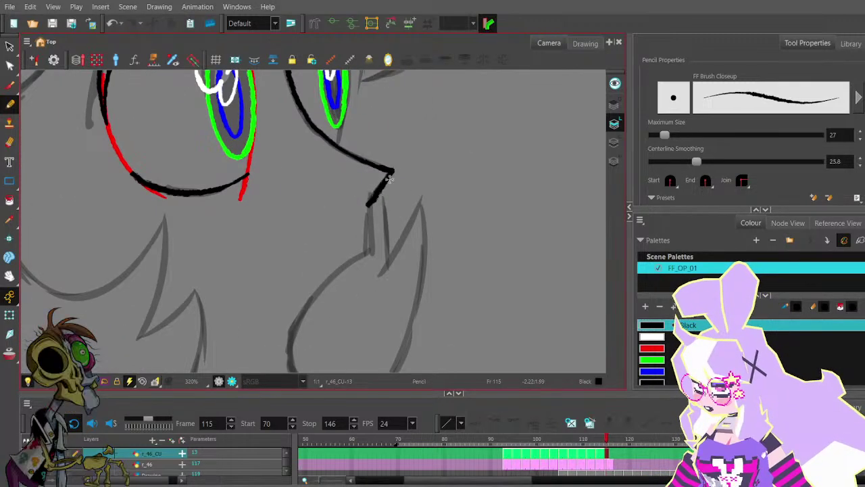
key(ctrl+z)
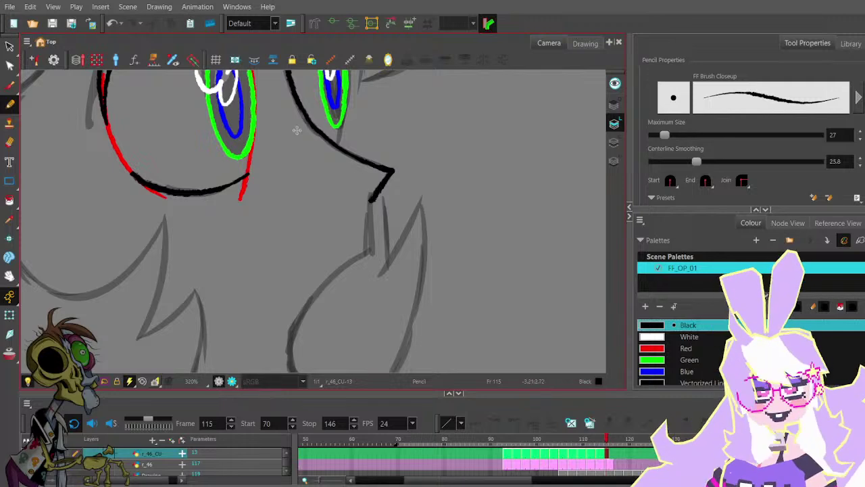
scroll(396, 181, down, 2)
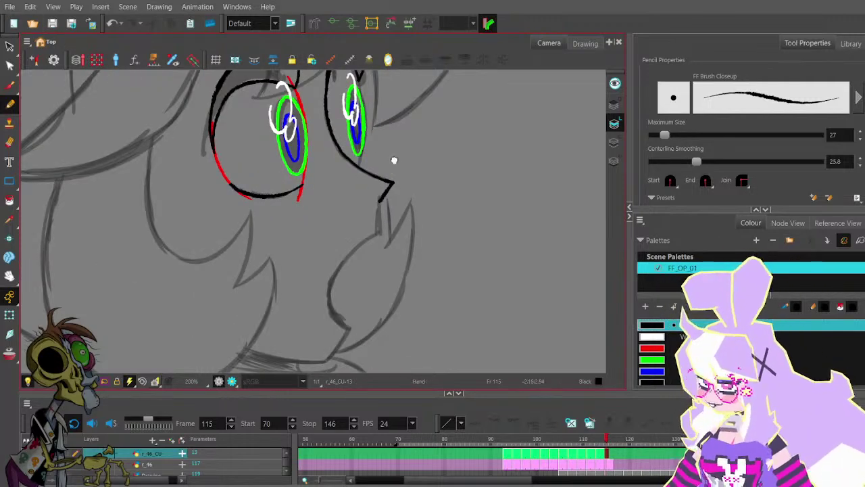
mouse_move(394, 160)
mouse_down()
mouse_move(399, 210)
mouse_move(399, 182)
mouse_up()
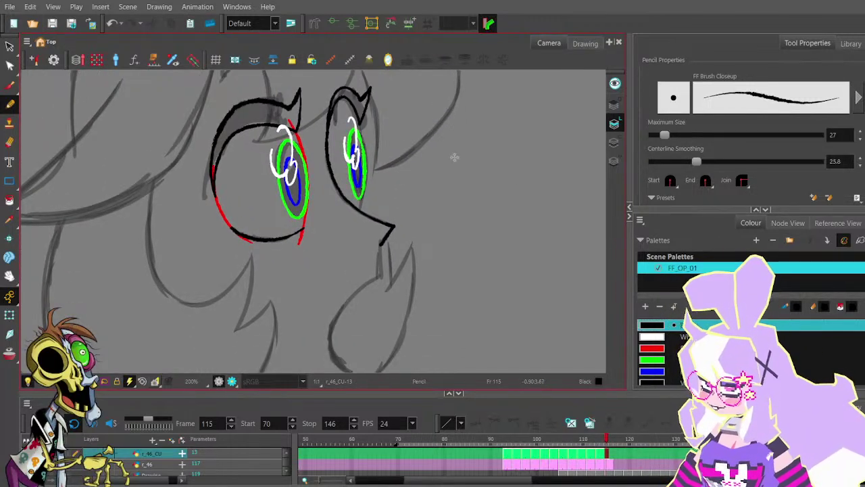
- Try to draw the far eye's outer edge in black from lash to nose bridge and reshape its curve around the iris
scroll(355, 136, up, 1)
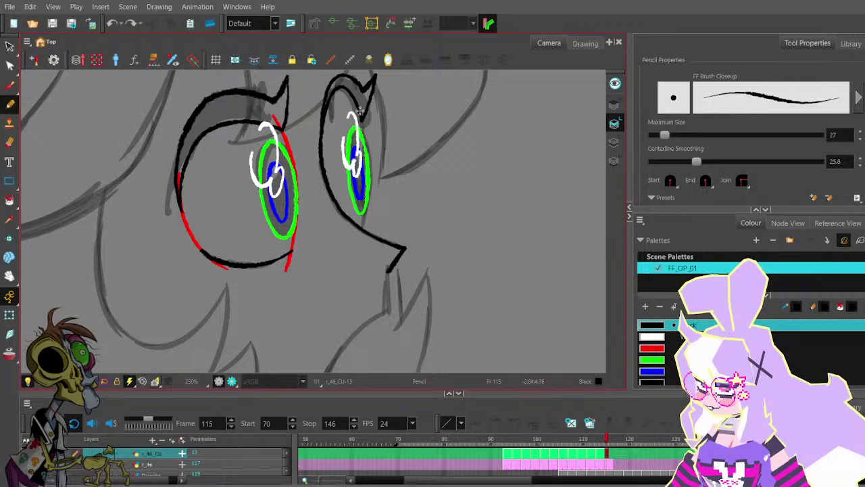
drag(363, 225, 359, 250)
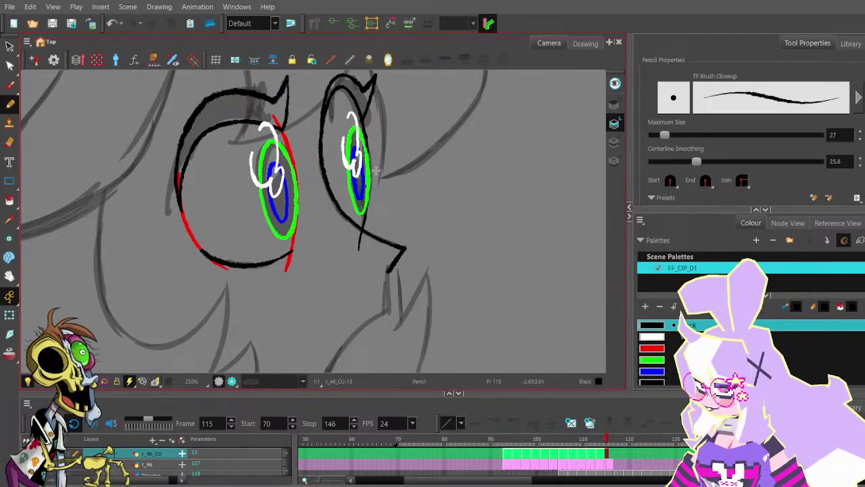
key(alt+q)
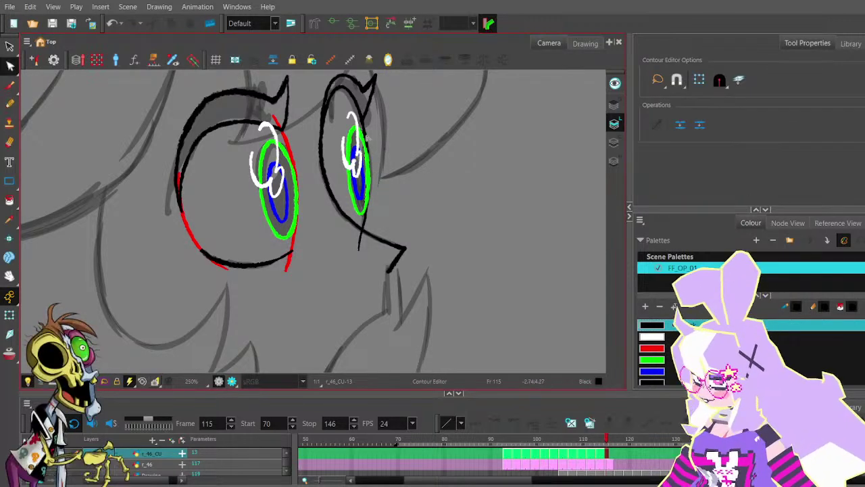
click(368, 139)
scroll(369, 125, up, 2)
scroll(375, 118, down, 2)
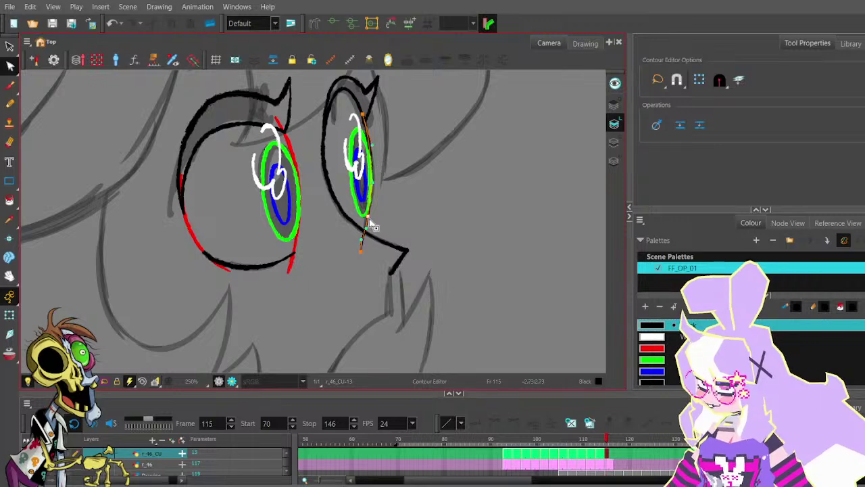
drag(363, 255, 360, 247)
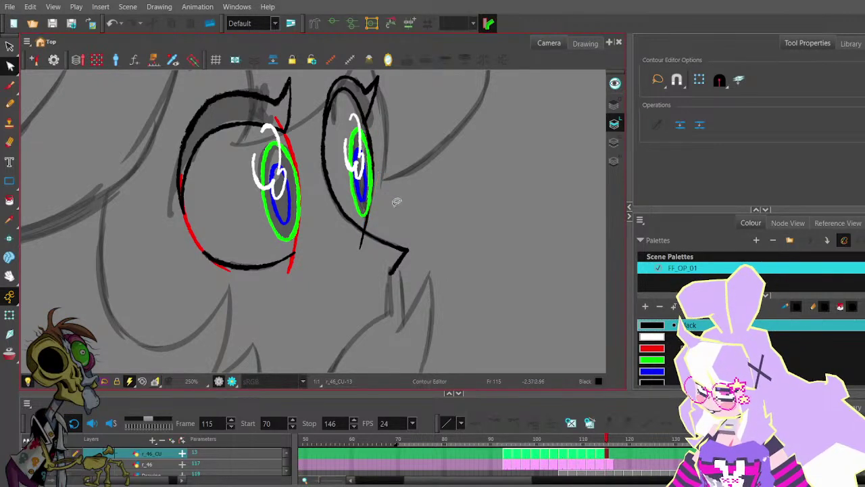
scroll(398, 195, down, 1)
scroll(396, 192, up, 2)
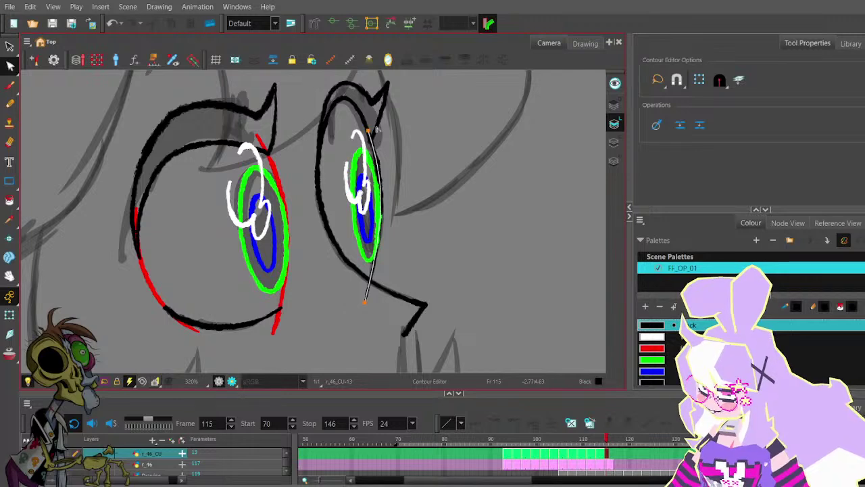
click(376, 129)
scroll(392, 132, down, 4)
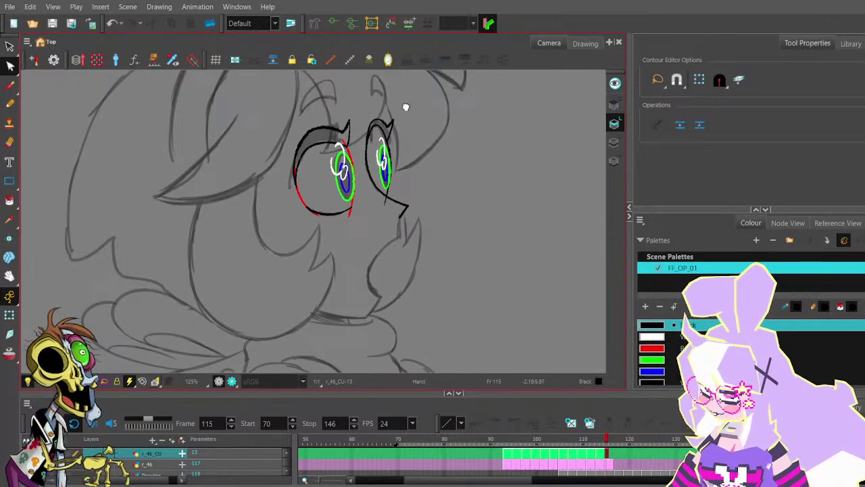
scroll(399, 121, up, 2)
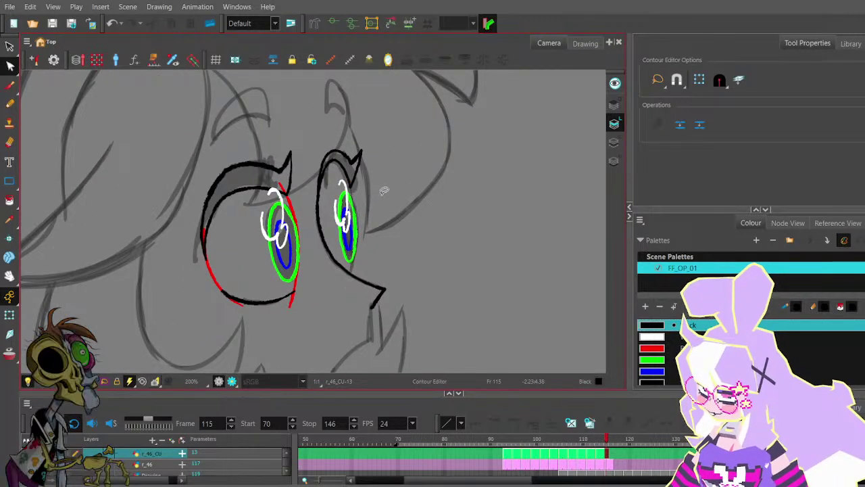
- Redraw the far eye's outer edge in black from the lash past the iris, ending just across the nose bridge line
key(alt+slash)
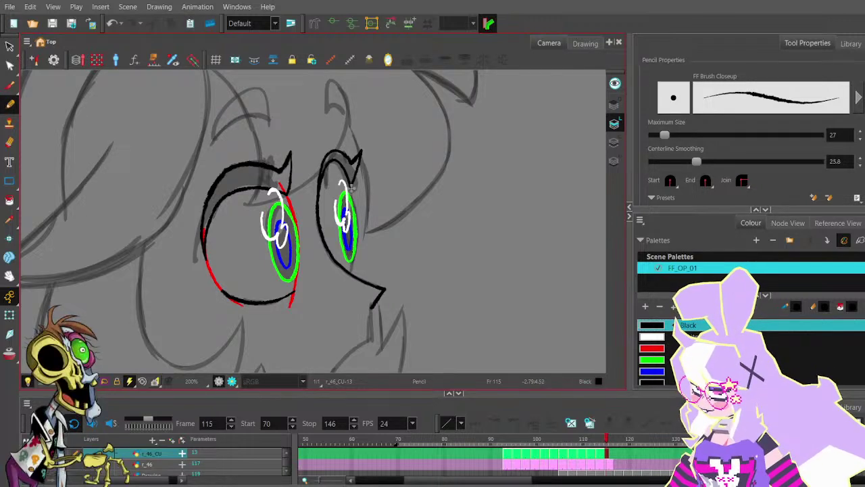
drag(350, 184, 352, 212)
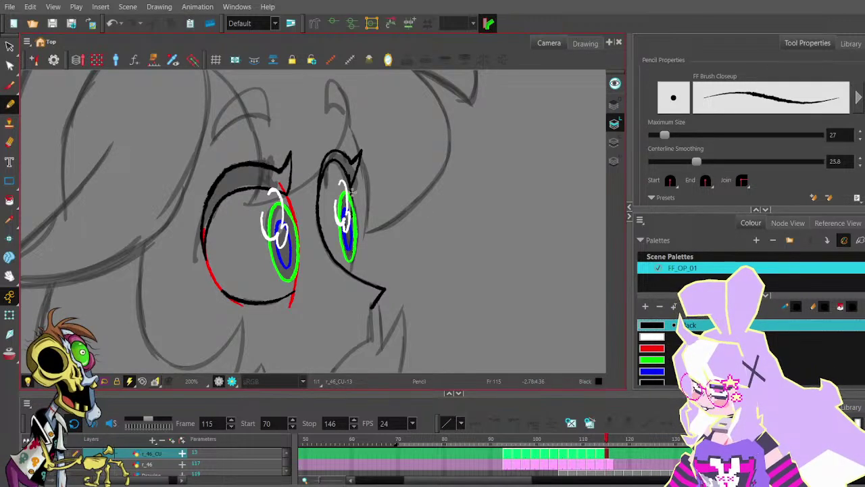
key(ctrl+z)
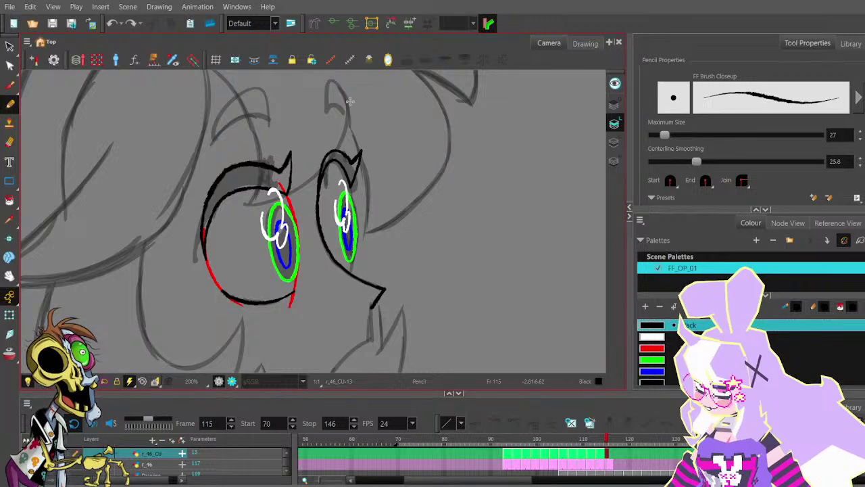
drag(354, 186, 347, 290)
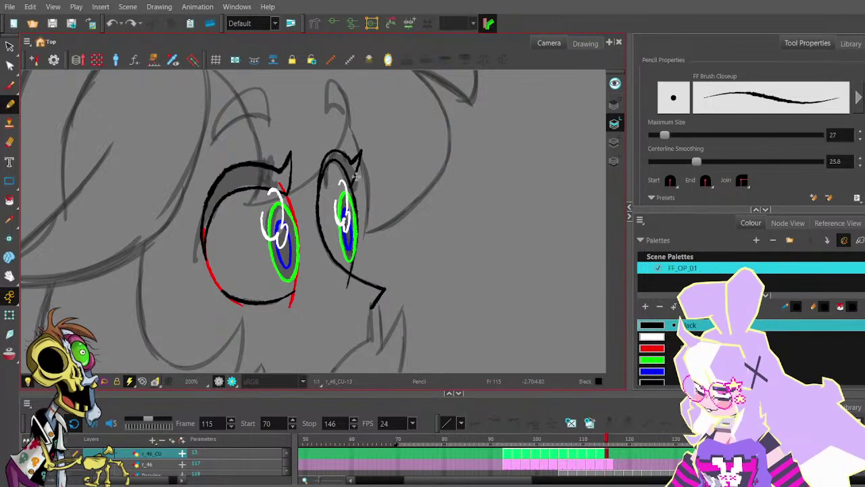
- Copy both eyebrows from frame 114 into frame 115 and shift them together toward the near eye's sketched brow
scroll(358, 175, down, 1)
drag(346, 213, 378, 237)
key(comma)
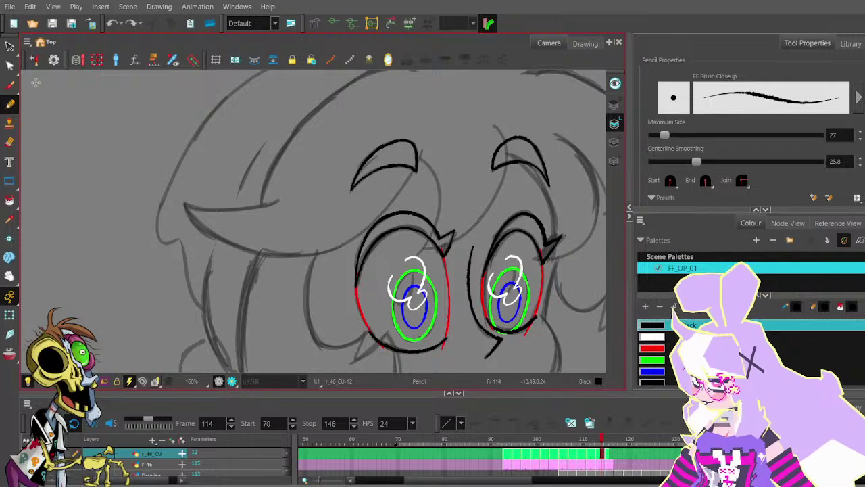
click(10, 46)
mouse_move(409, 117)
mouse_down()
mouse_move(391, 173)
mouse_move(513, 127)
mouse_up()
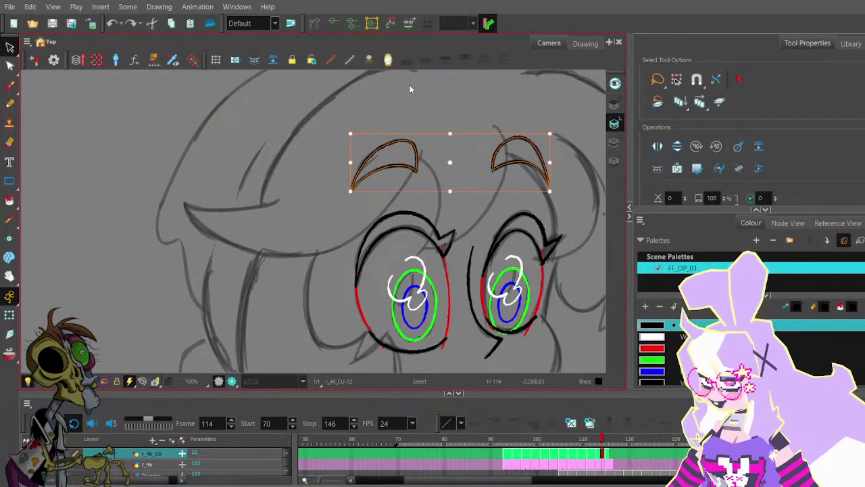
key(period)
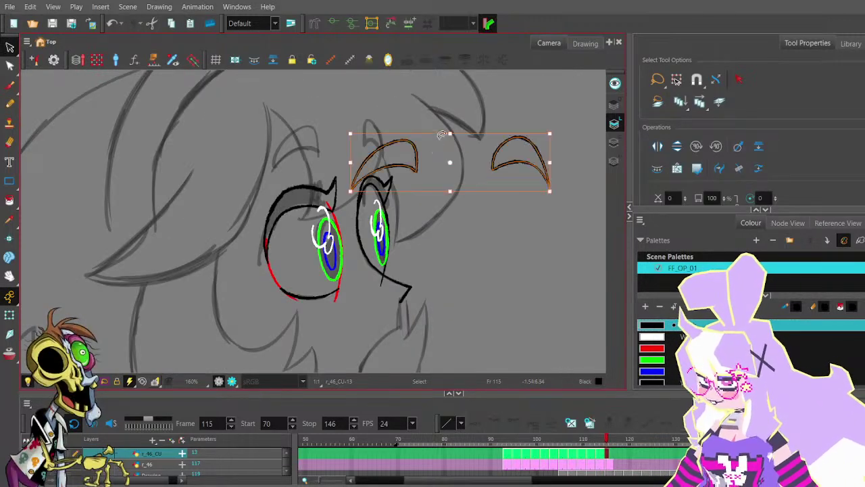
drag(424, 141, 396, 139)
- Narrow the near eyebrow and slightly reduce its height to fit the sketched brow above the near eye
drag(340, 123, 336, 126)
click(342, 141)
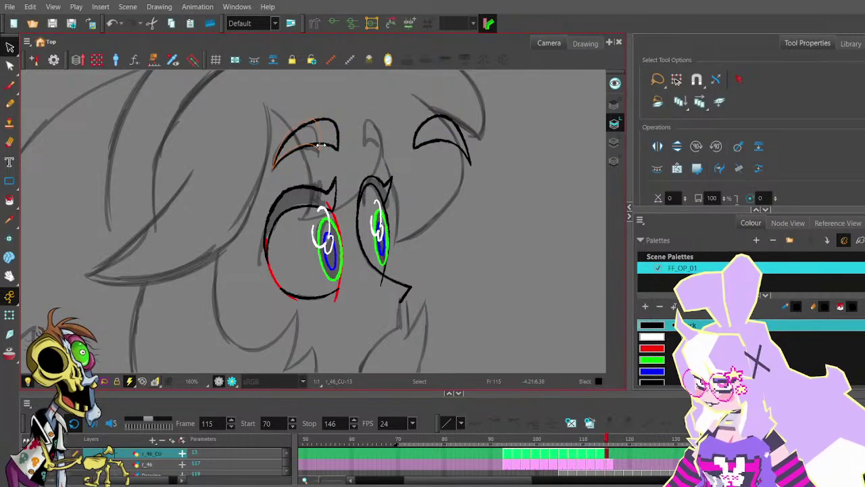
scroll(273, 100, up, 3)
drag(273, 100, 273, 108)
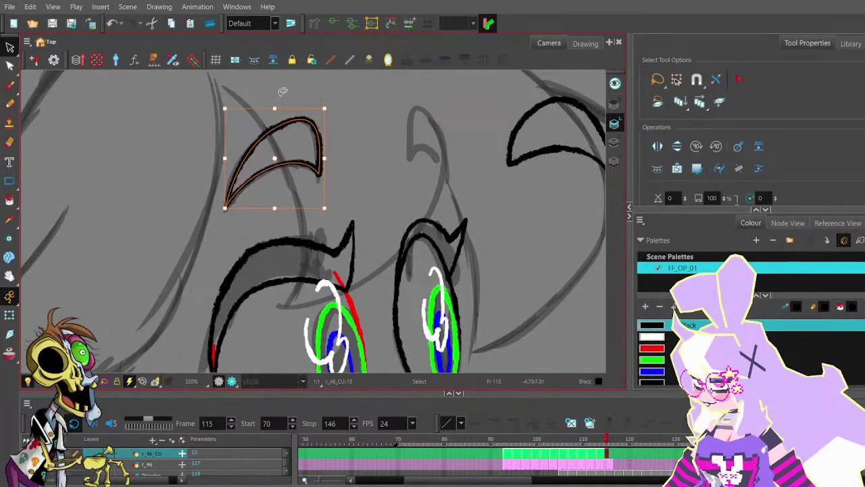
drag(328, 155, 323, 155)
drag(273, 102, 273, 107)
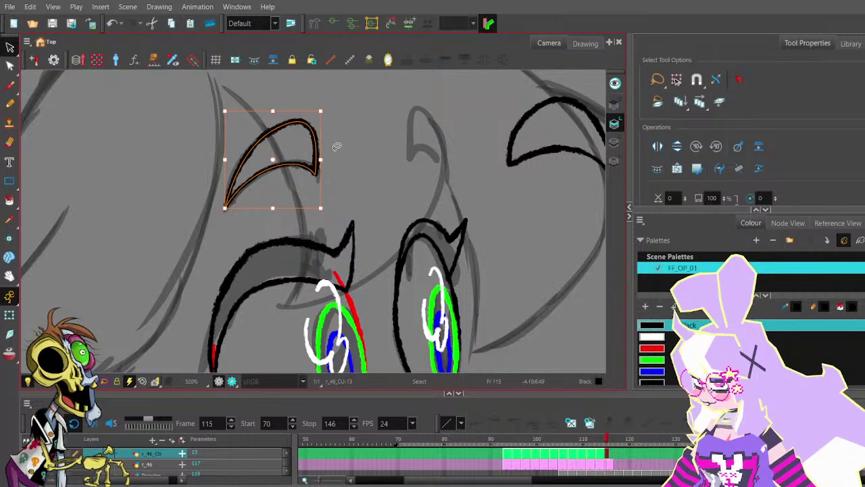
- Narrow the far eyebrow, place it over the sketched brow above the far eye, and undo the last change
scroll(336, 146, down, 2)
click(514, 145)
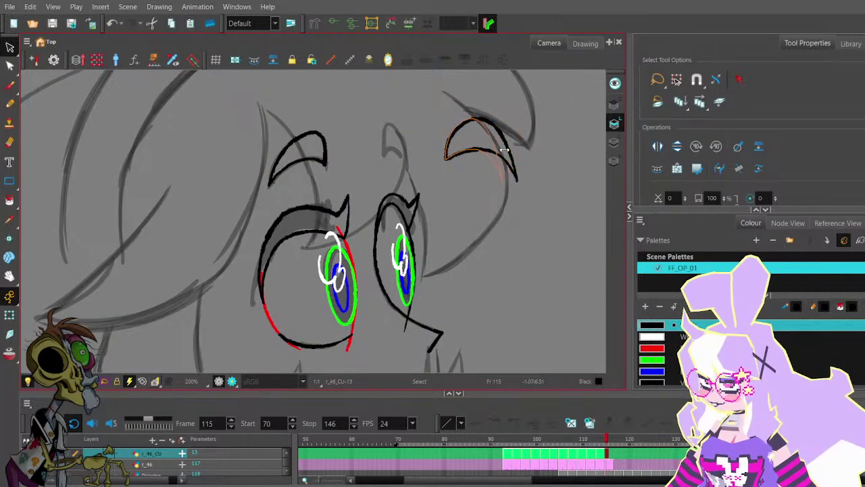
drag(504, 149, 388, 127)
key(alt+q)
scroll(416, 120, up, 1)
key(ctrl+z)
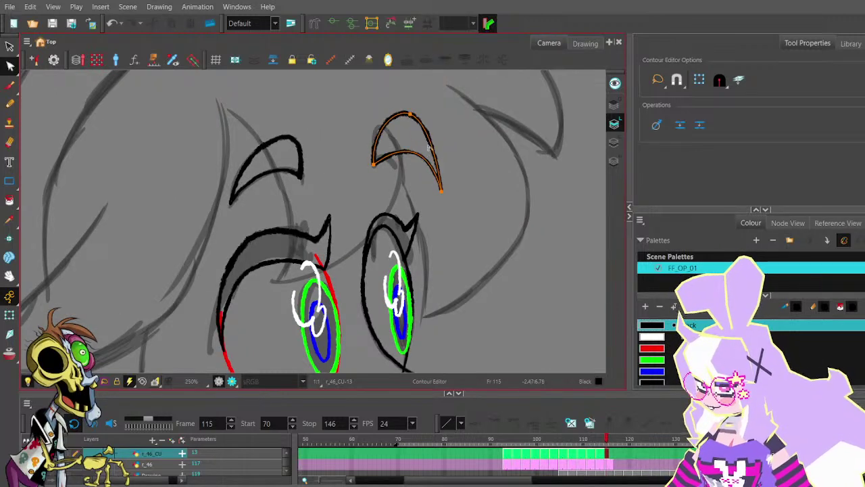
- Pull the far eyebrow's outer tip inward, bend its underside, and lower its top point to match the foreshortened sketch
drag(436, 192, 424, 196)
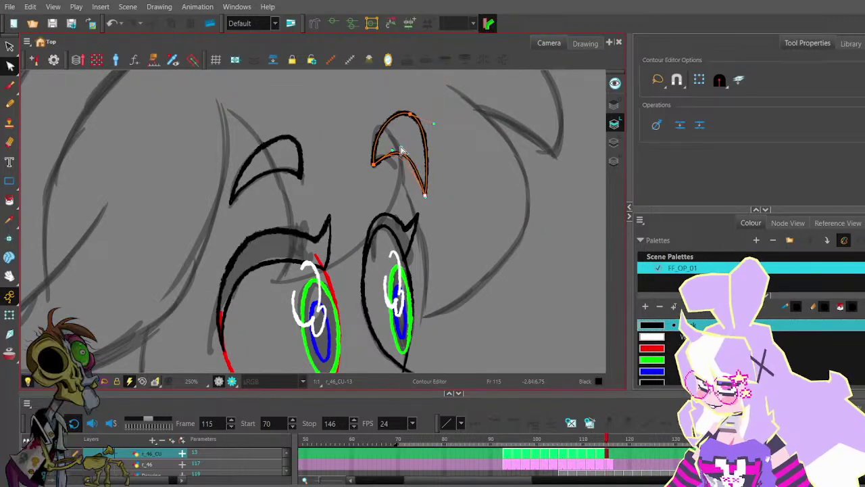
drag(401, 149, 384, 152)
drag(425, 195, 411, 190)
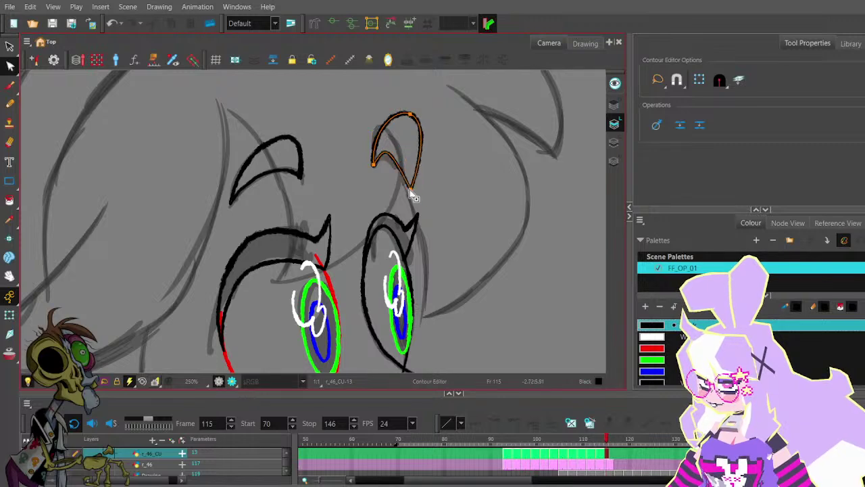
drag(410, 114, 402, 133)
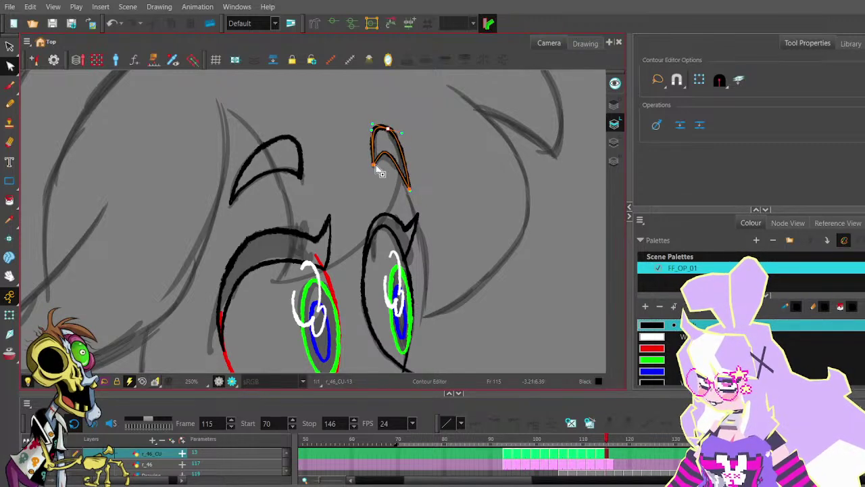
- Refine the far eyebrow's inner and outer curves and shift its outer tip further inward
scroll(381, 173, up, 2)
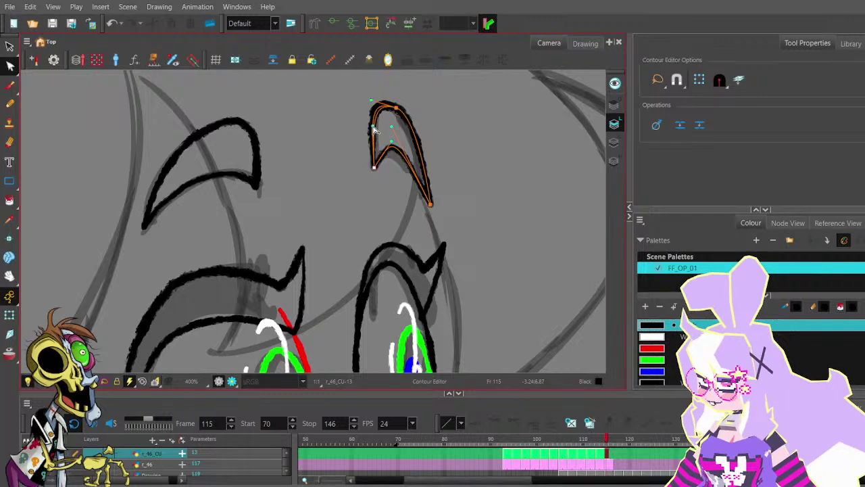
drag(391, 141, 390, 134)
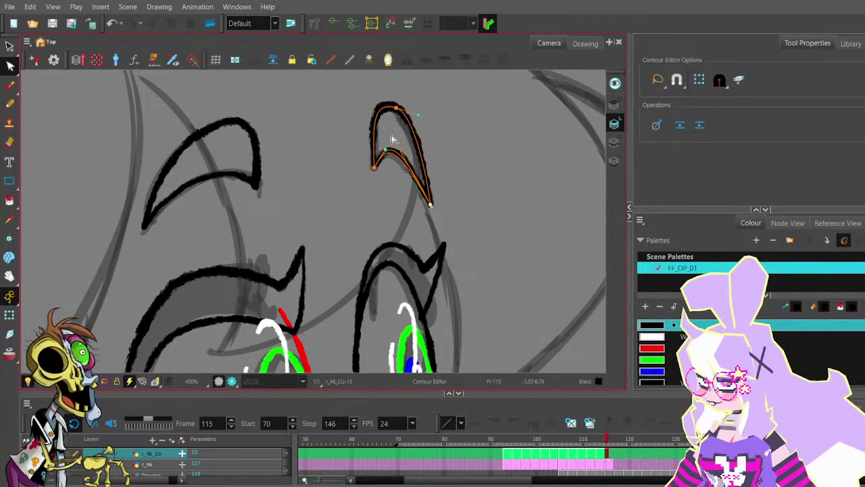
mouse_move(429, 204)
mouse_down()
mouse_move(435, 198)
mouse_move(432, 206)
mouse_up()
drag(430, 204, 421, 199)
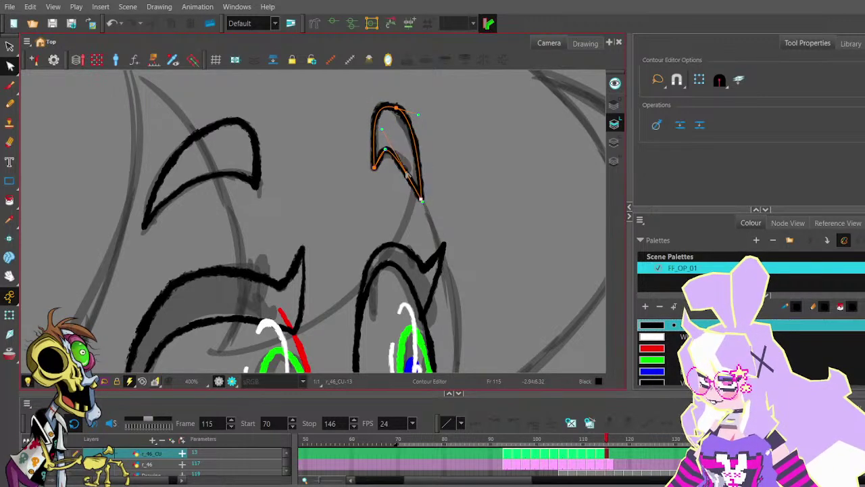
mouse_move(386, 128)
mouse_down()
mouse_move(398, 141)
mouse_move(416, 117)
mouse_up()
click(415, 98)
- Smooth the far eyebrow's underside by adjusting the curve between its outer tip and inner corner
scroll(420, 107, down, 1)
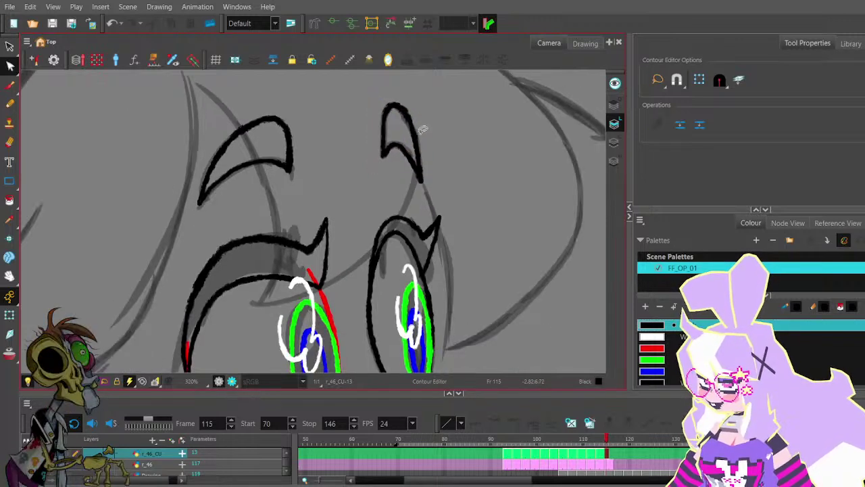
click(421, 179)
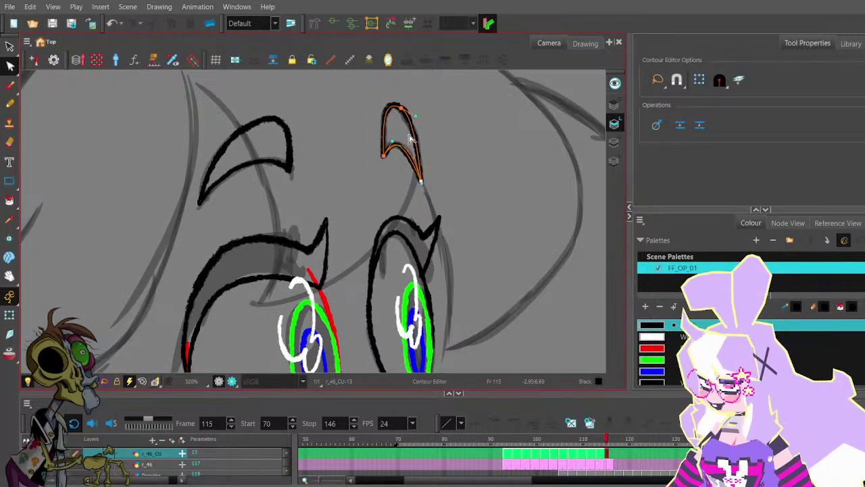
drag(410, 145, 389, 136)
click(384, 156)
- Flip between frame 115 and its neighbouring frames to compare the eyebrows, eyes and nose in motion
scroll(426, 139, down, 5)
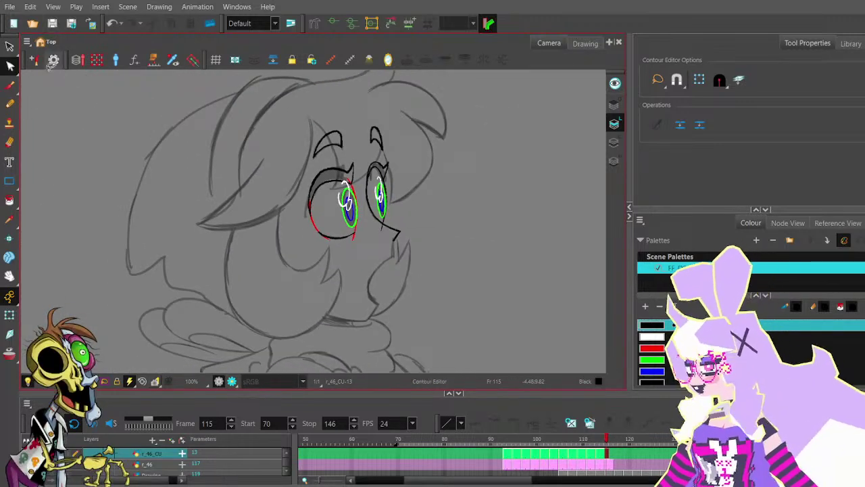
key(alt+slash)
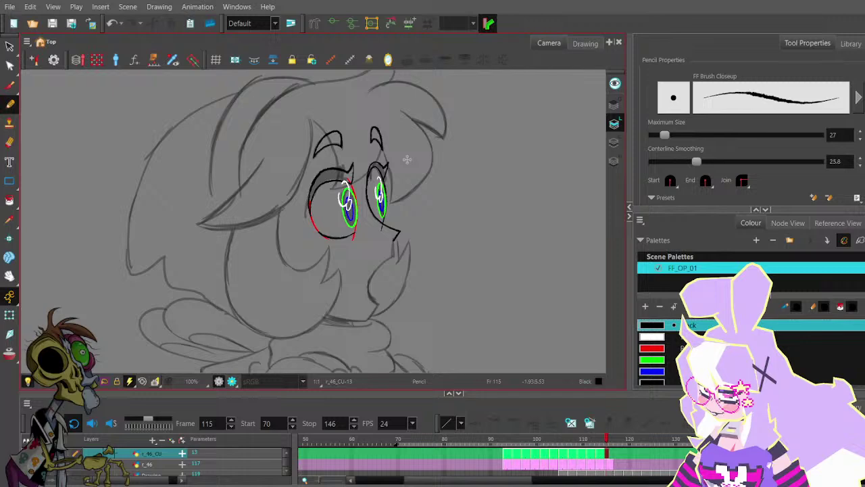
key(comma)
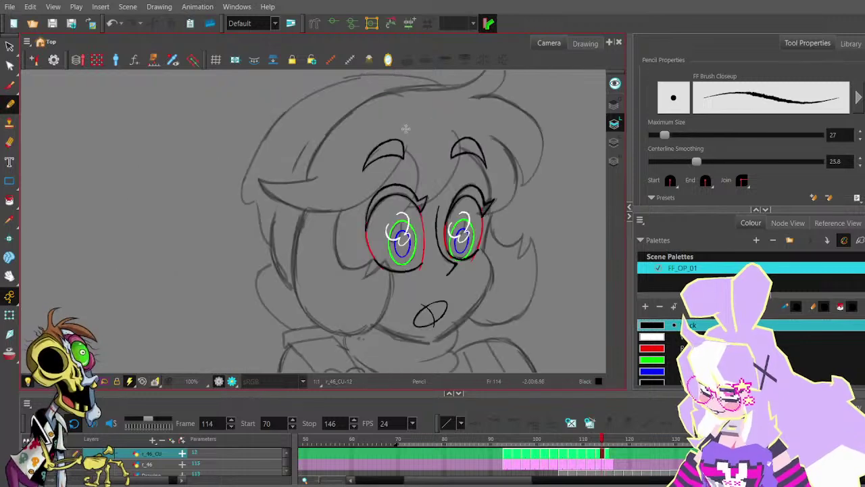
key(period)
key(comma)
key(period)
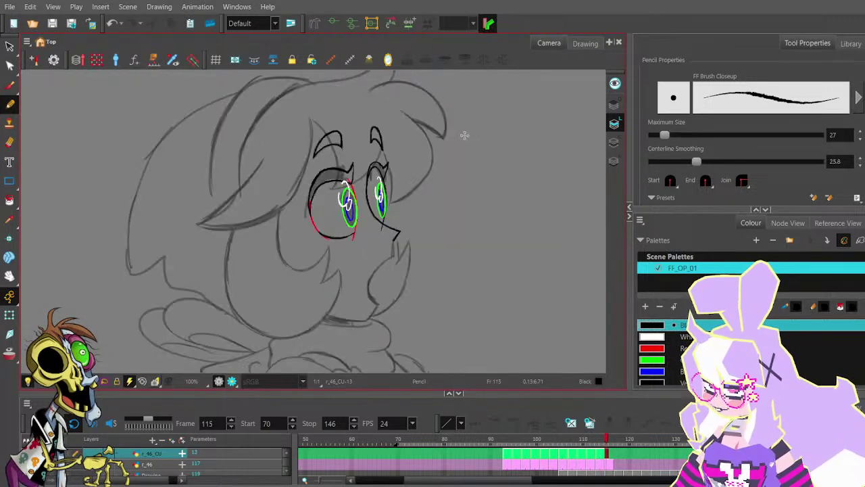
key(comma)
key(period)
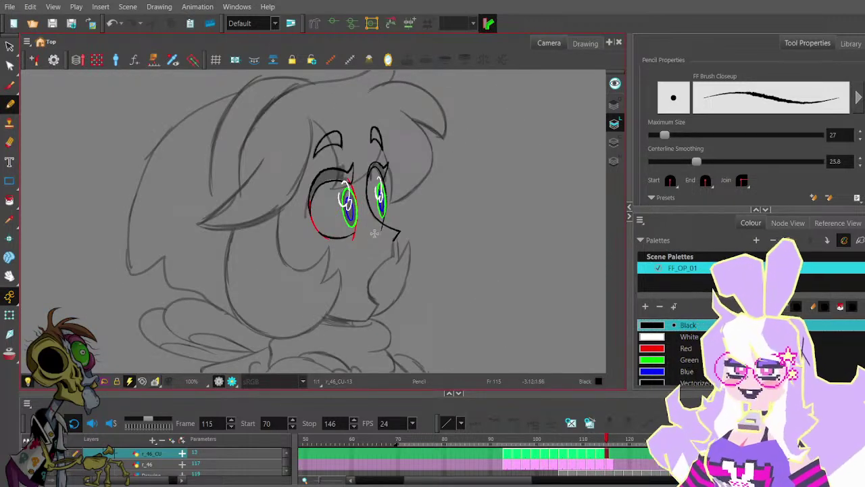
key(period)
key(comma)
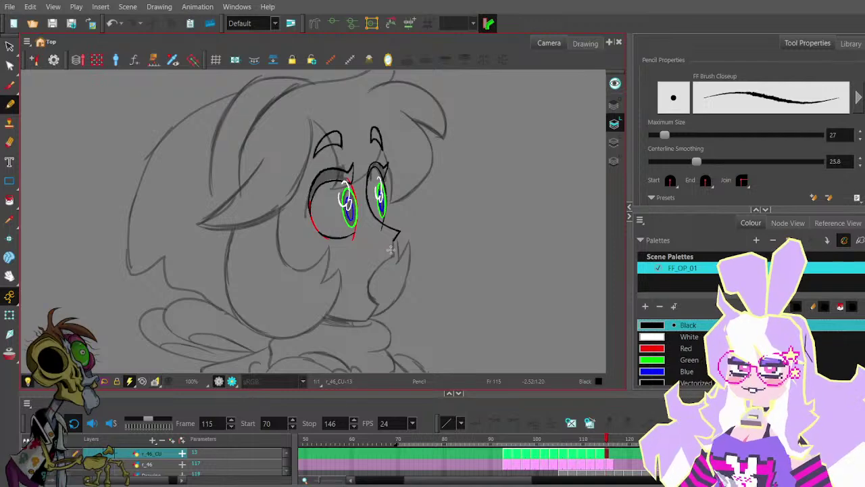
key(period)
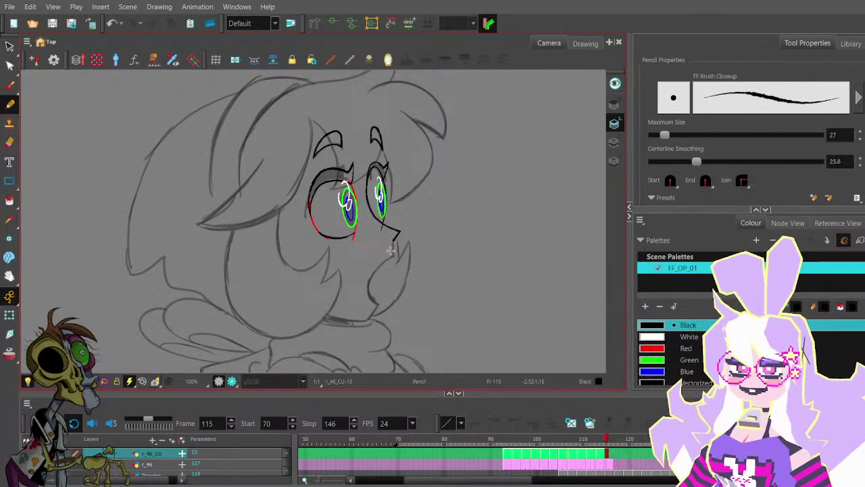
key(comma)
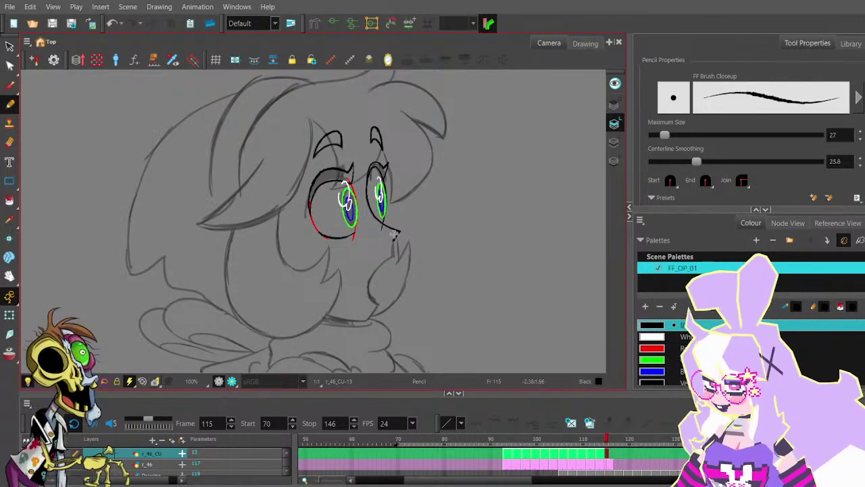
- Ink the short upper lip line in black, running straight down from the underside of the nose
scroll(394, 233, up, 4)
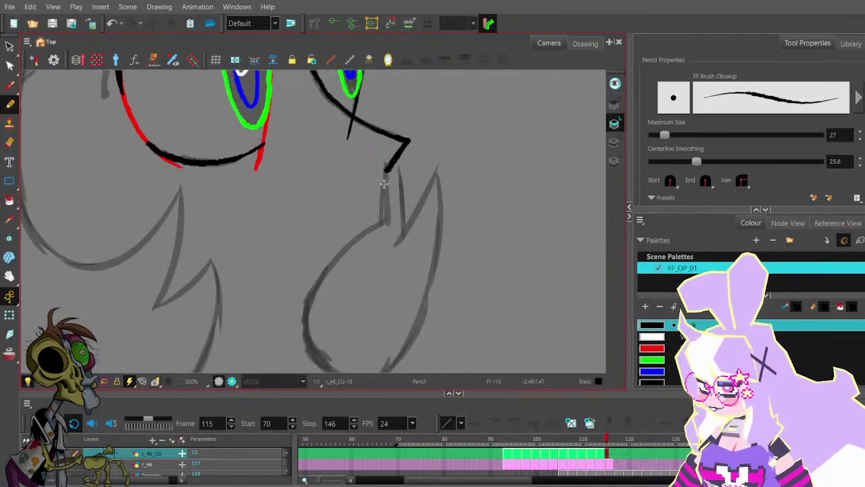
mouse_move(386, 170)
mouse_down()
mouse_move(384, 230)
mouse_move(385, 213)
mouse_up()
key(ctrl+z)
key(ctrl+z)
- Try to ink the open mouth's inward curve in black, starting from the bottom of the upper lip line
scroll(389, 169, down, 2)
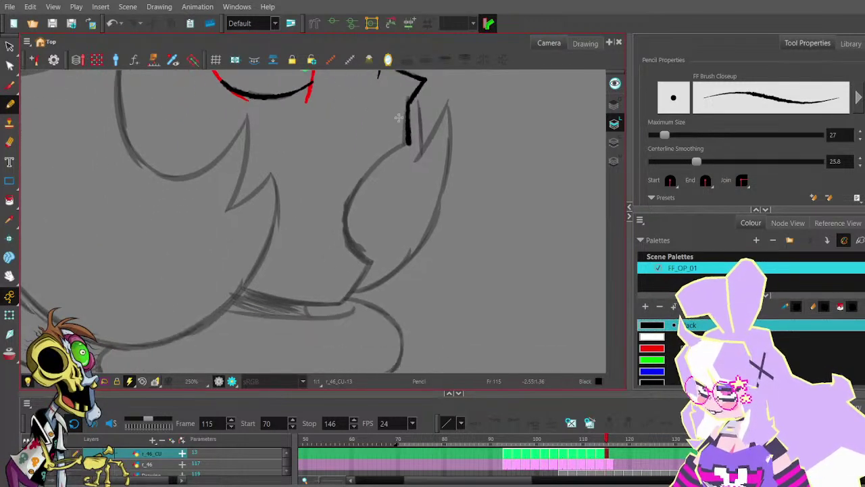
drag(407, 140, 358, 200)
key(ctrl+z)
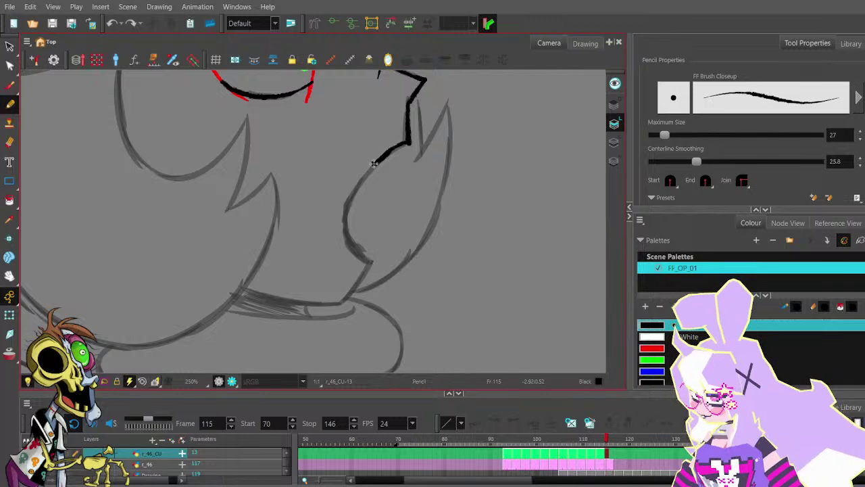
mouse_move(374, 162)
mouse_down()
mouse_move(352, 194)
mouse_move(355, 242)
mouse_up()
key(ctrl+z)
mouse_move(407, 140)
mouse_down()
mouse_move(377, 158)
mouse_move(346, 210)
mouse_up()
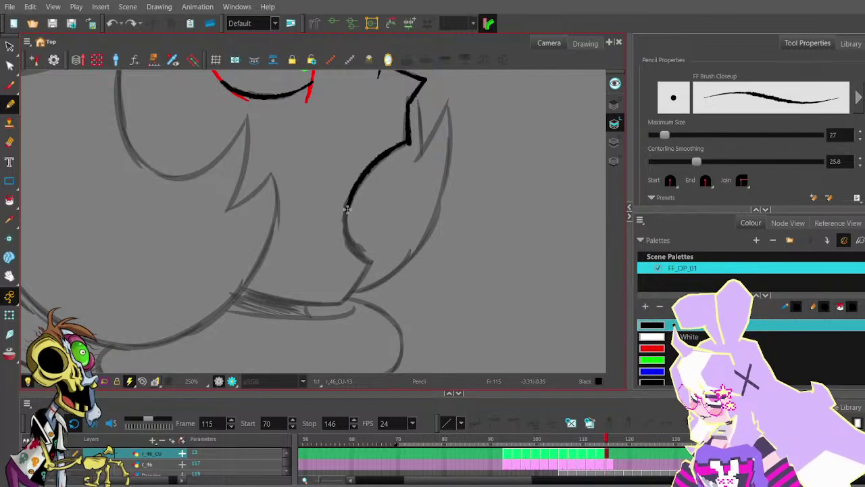
drag(357, 251, 371, 263)
key(ctrl+z)
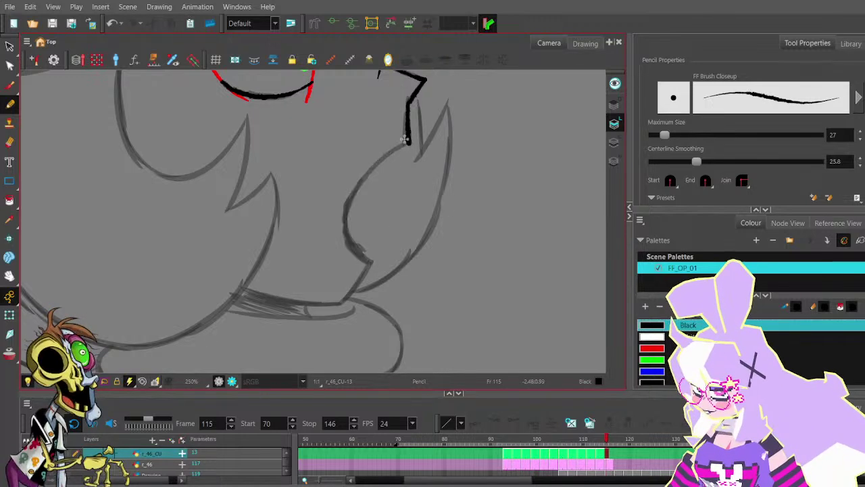
- Draw the mouth's inward curve in one black stroke from upper to lower lip and adjust its contour to the sketch
mouse_move(405, 142)
mouse_down()
mouse_move(356, 188)
mouse_move(348, 215)
mouse_move(352, 244)
mouse_move(372, 262)
mouse_up()
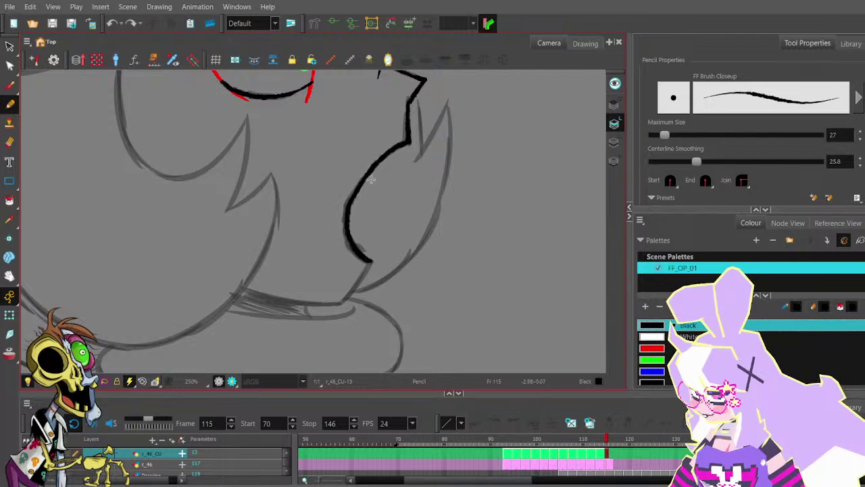
click(10, 65)
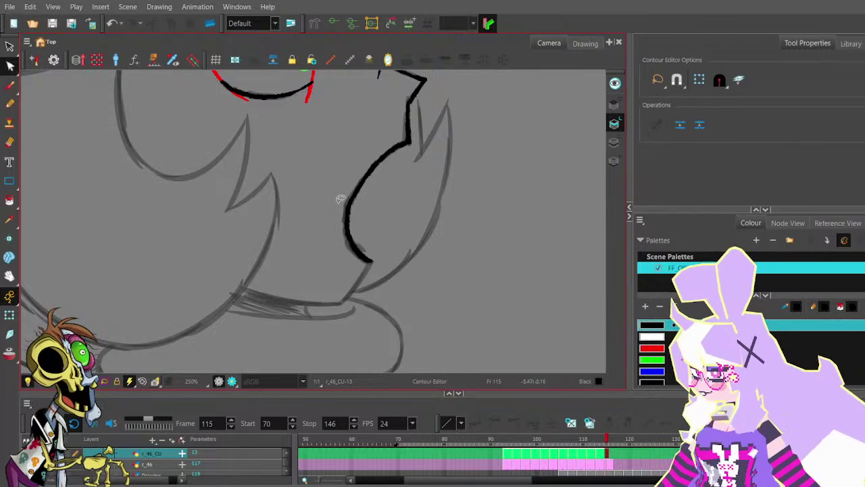
click(355, 230)
drag(350, 238, 348, 240)
click(364, 180)
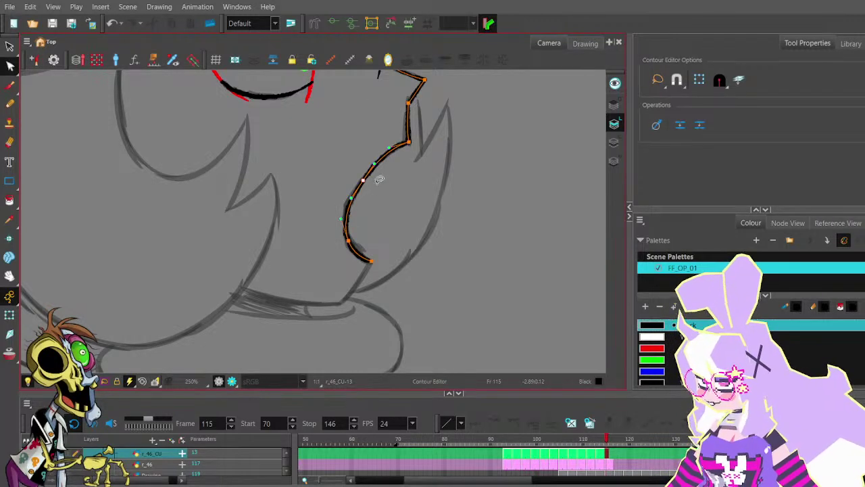
- Delete the middle point of the open-mouth profile curve and stretch the upper corner's handle so the line follows the sketch
key(Delete)
click(408, 142)
click(353, 163)
click(408, 143)
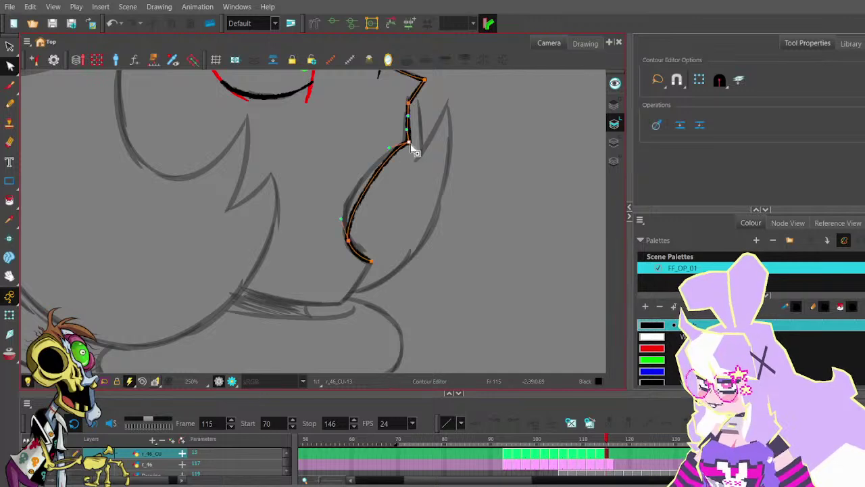
drag(388, 150, 348, 174)
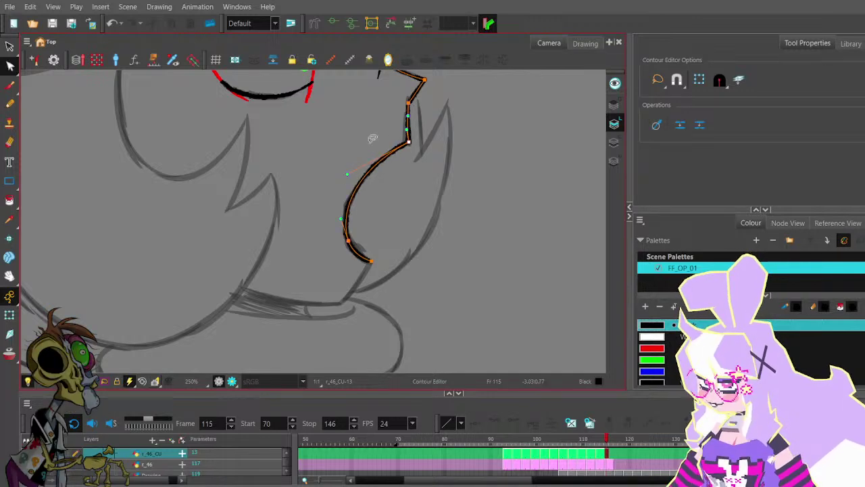
click(396, 187)
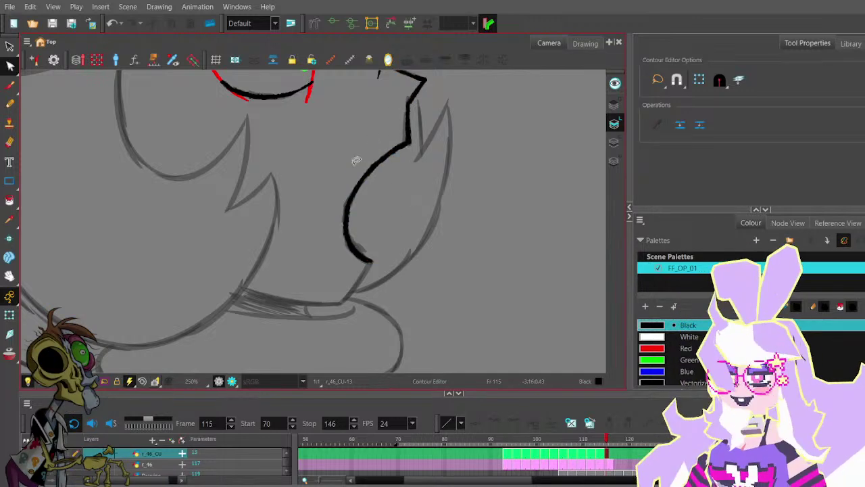
- Draw the short diagonal pencil line from the lower end of the mouth curve down to the sketched chin corner
click(11, 104)
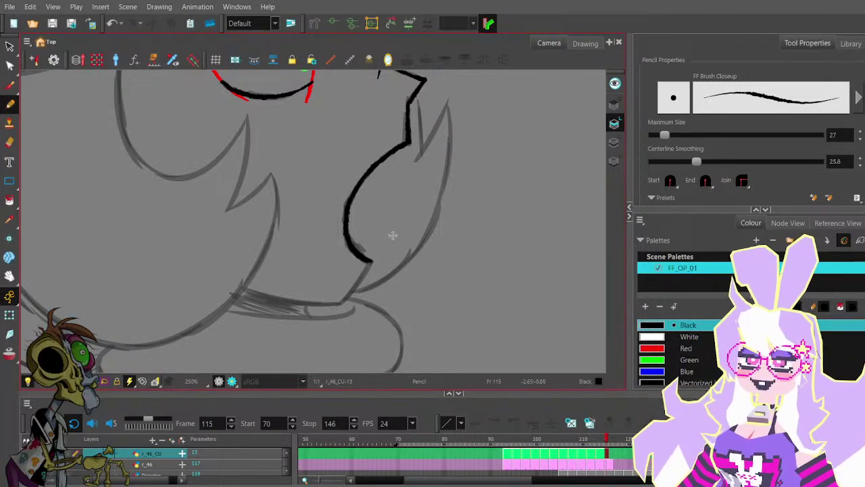
scroll(392, 234, down, 1)
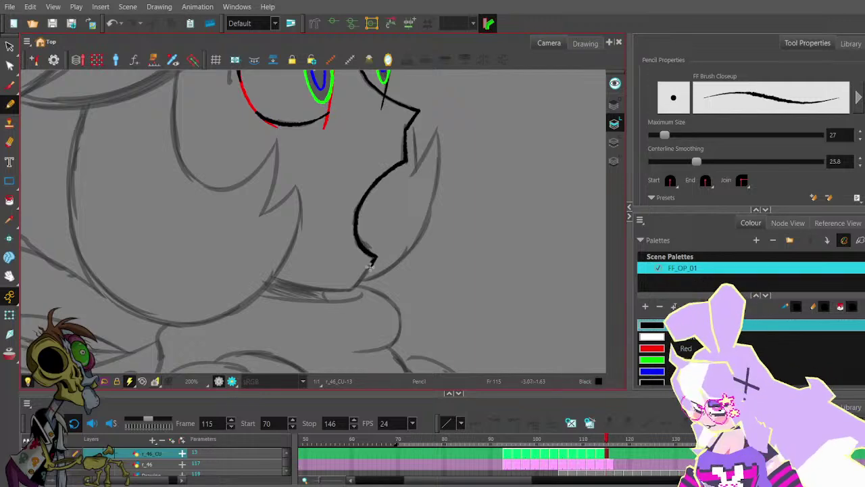
drag(370, 267, 344, 301)
key(ctrl+z)
drag(369, 267, 350, 293)
key(ctrl+z)
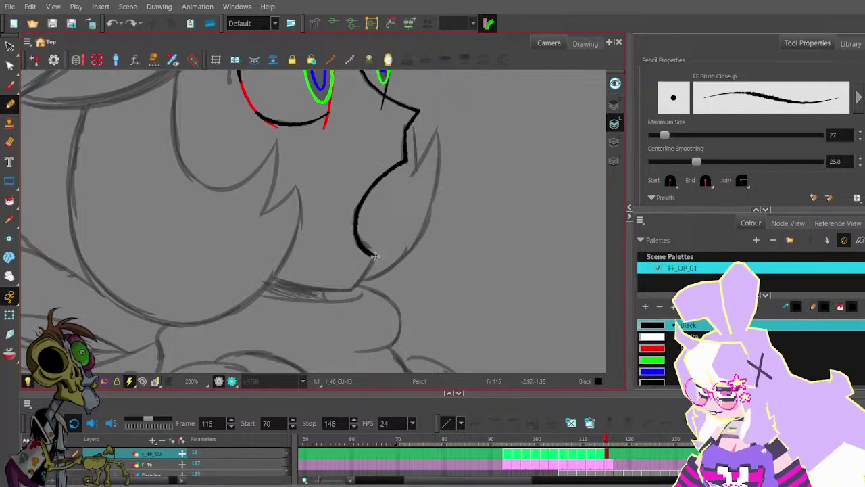
drag(375, 256, 354, 289)
key(ctrl+z)
drag(376, 254, 351, 290)
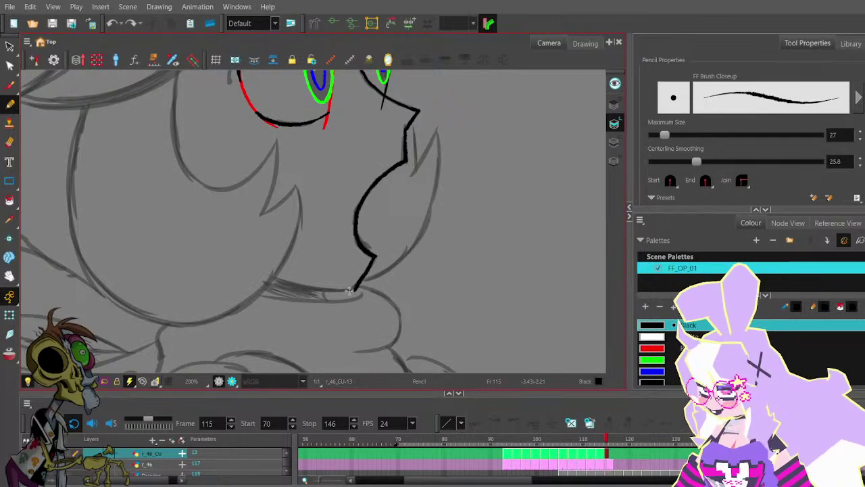
key(ctrl+z)
mouse_move(376, 255)
mouse_down()
mouse_move(354, 287)
mouse_move(336, 289)
mouse_move(269, 275)
mouse_up()
key(ctrl+z)
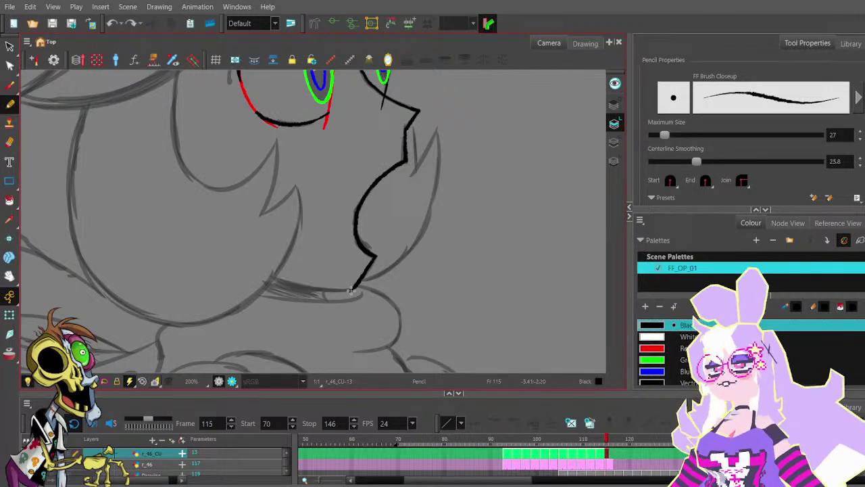
- Draw the jaw's underside from the chin corner back to the cheek and inspect its contour points
drag(352, 291, 244, 272)
key(ctrl+z)
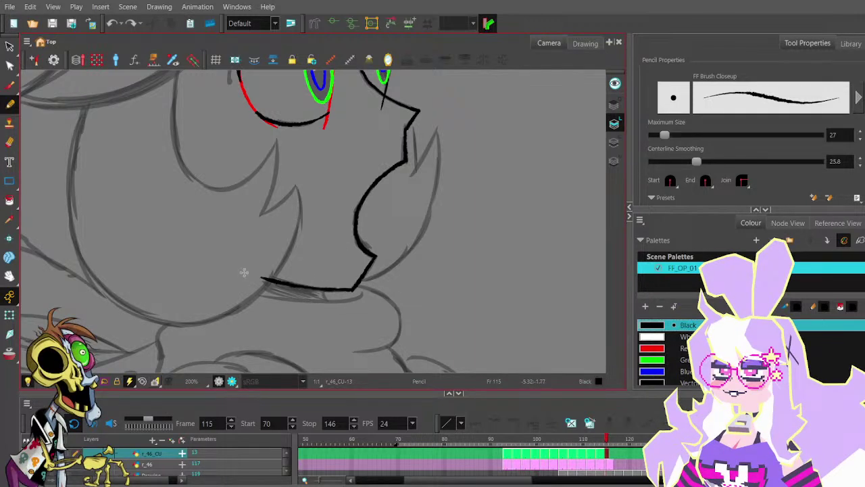
click(10, 65)
click(291, 283)
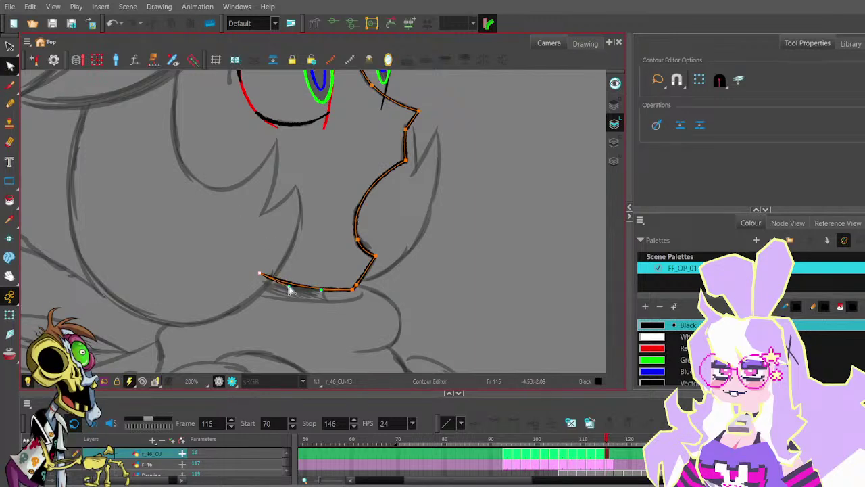
click(310, 228)
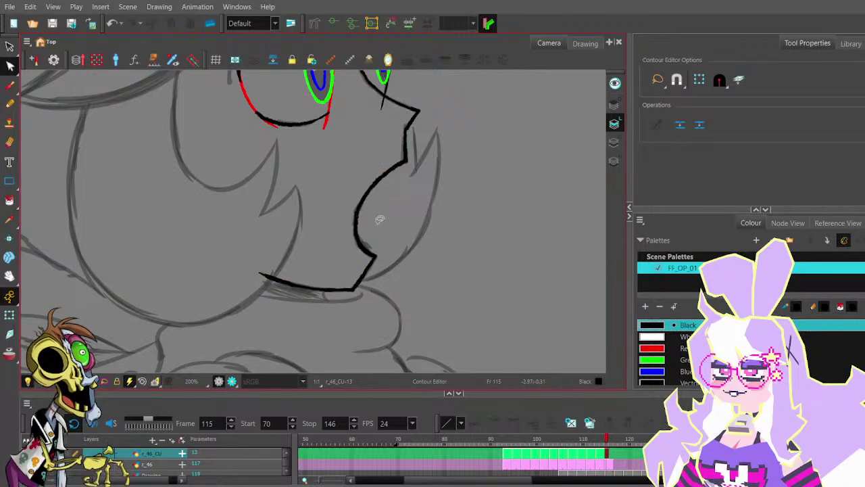
scroll(370, 269, up, 2)
click(353, 292)
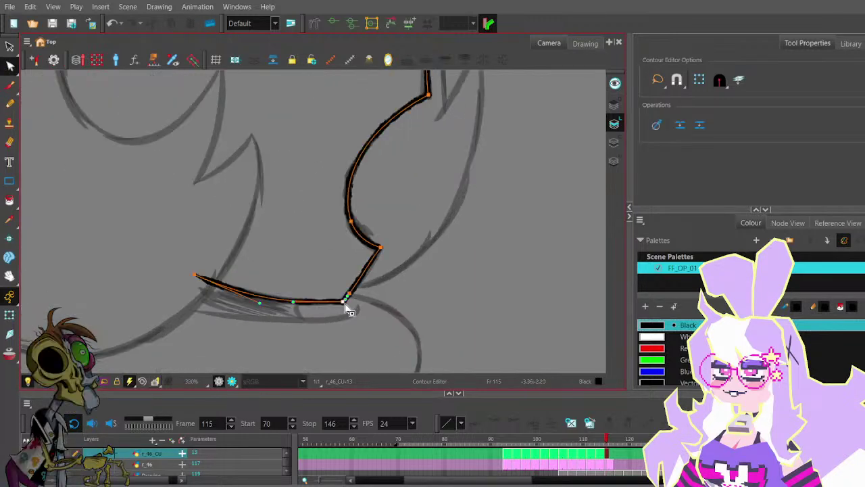
click(372, 269)
scroll(424, 223, down, 4)
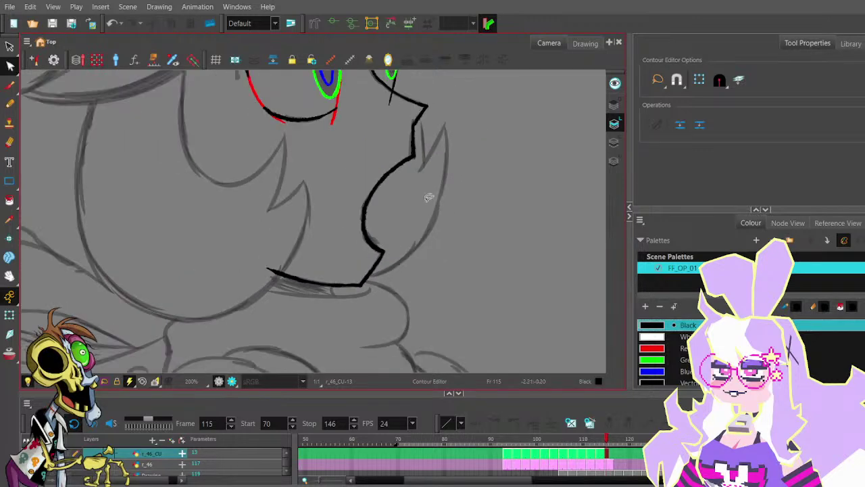
- Draw a short curved pencil stroke crossing the jaw's underside just behind the chin
drag(416, 227, 413, 215)
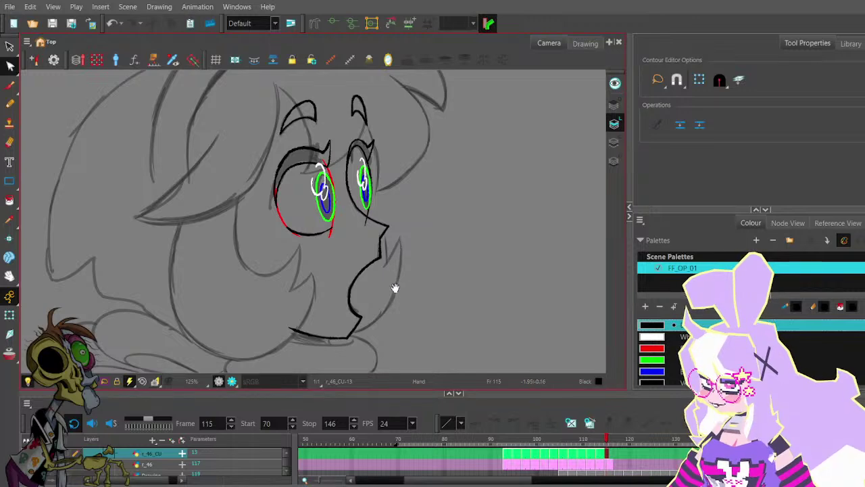
mouse_move(396, 288)
mouse_down()
mouse_move(411, 253)
mouse_move(411, 199)
mouse_up()
click(10, 105)
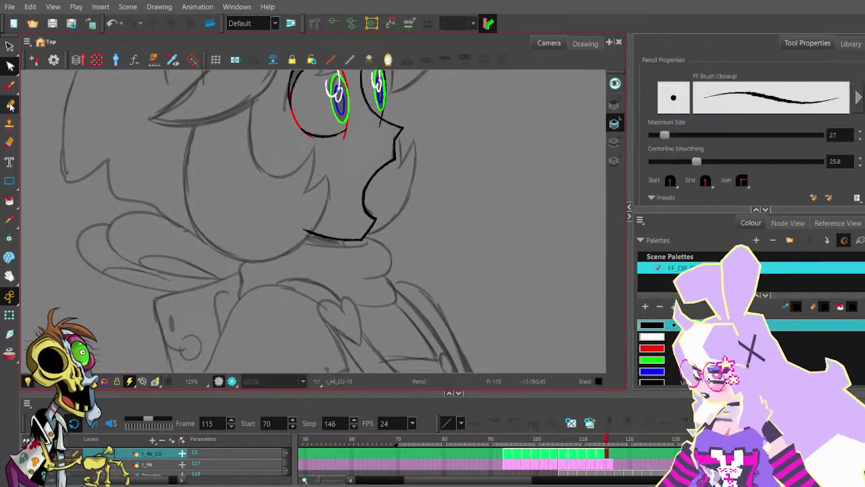
scroll(351, 247, up, 5)
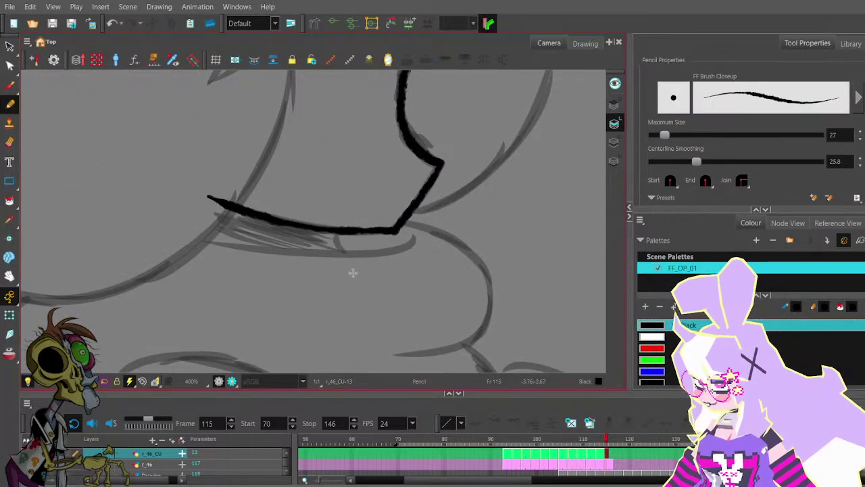
drag(353, 274, 345, 200)
key(ctrl+z)
drag(353, 269, 342, 202)
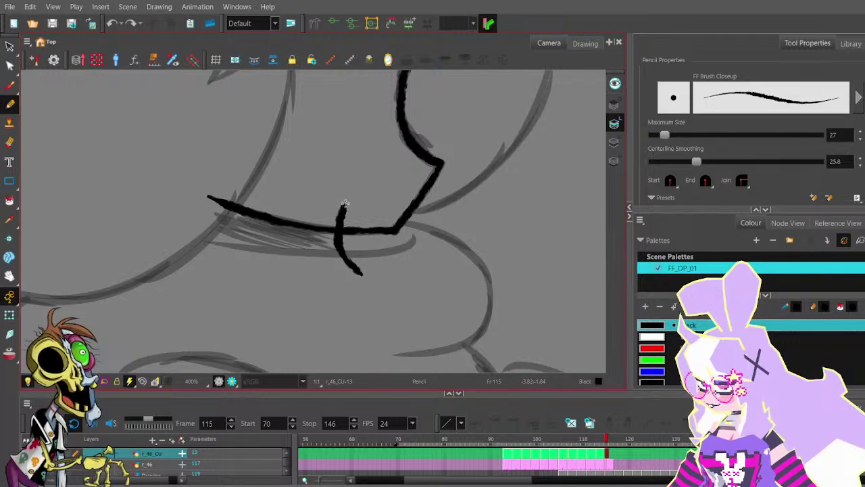
- Return to frame 110 and copy the central fringe line of the hair
scroll(355, 199, down, 5)
drag(415, 166, 405, 228)
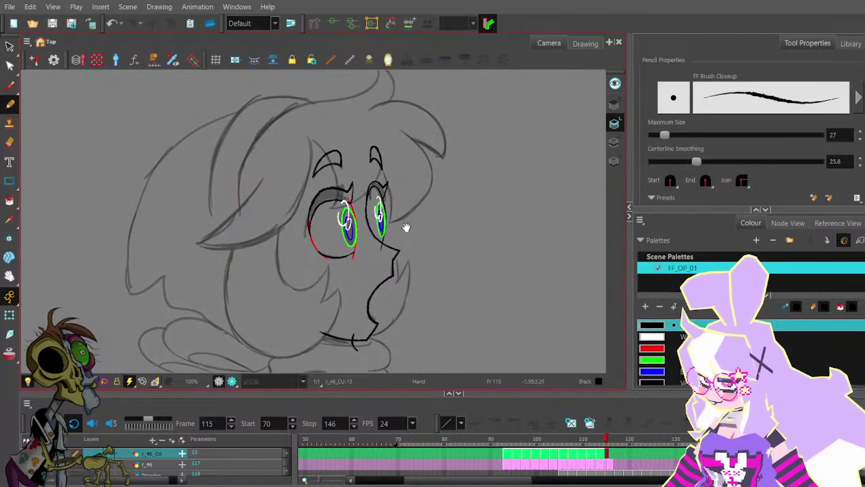
key(comma)
key(period)
key(comma)
key(comma)
key(comma)
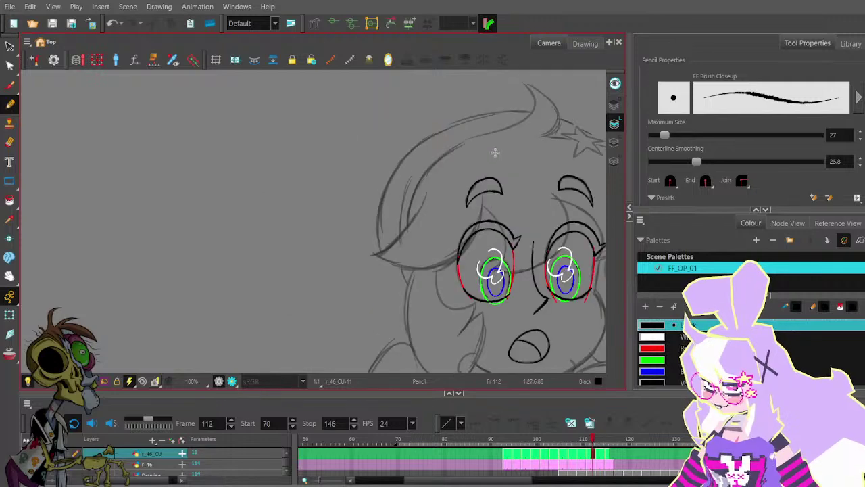
key(comma)
key(comma)
drag(532, 214, 348, 178)
drag(512, 182, 381, 162)
click(10, 47)
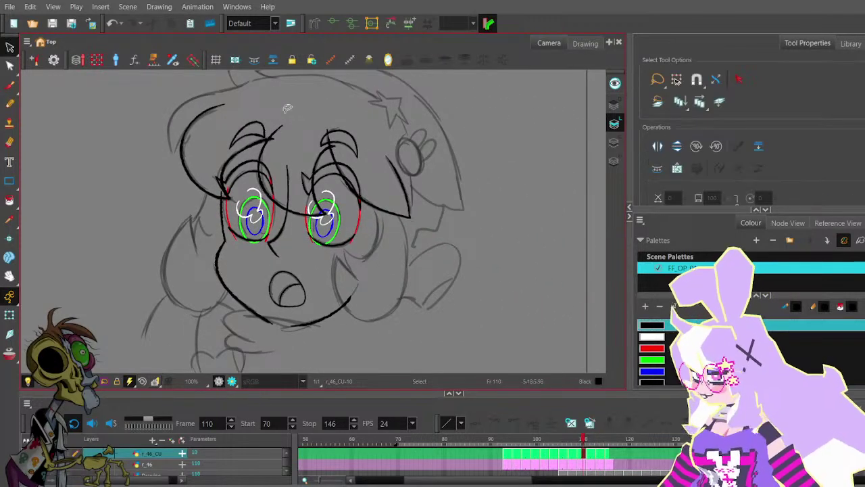
click(279, 129)
- Paste the fringe line into frame 111, flip it horizontally and move it over the sketched fringe between the eyes
key(period)
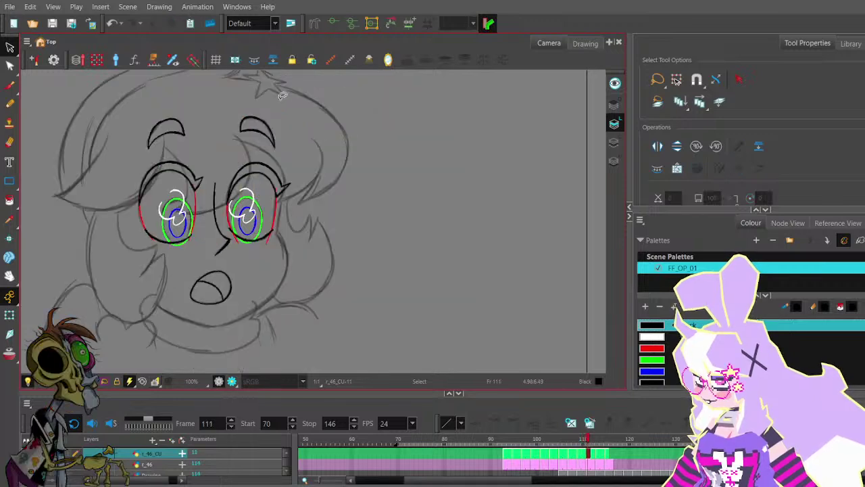
click(285, 127)
click(655, 150)
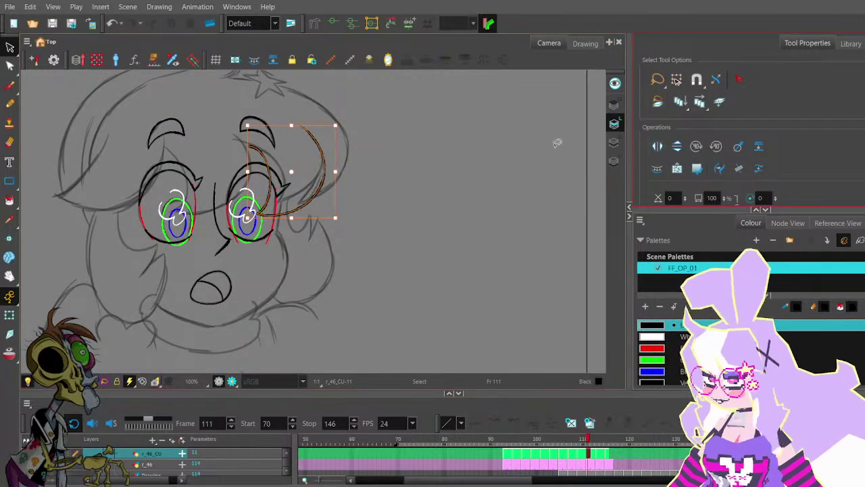
mouse_move(306, 159)
mouse_down()
mouse_move(435, 172)
mouse_move(365, 151)
mouse_up()
click(363, 152)
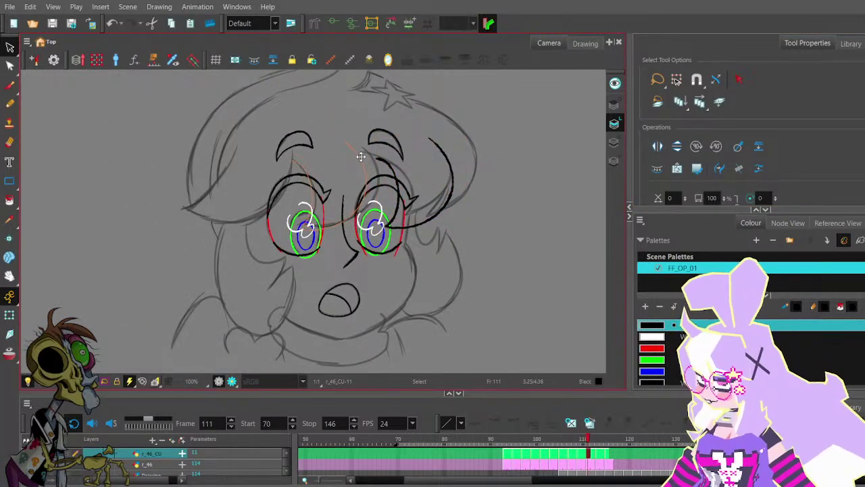
- Adjust the contour points and handles on the shorter side of the pasted fringe and its lower tip to match the sketch
click(10, 66)
scroll(317, 199, up, 4)
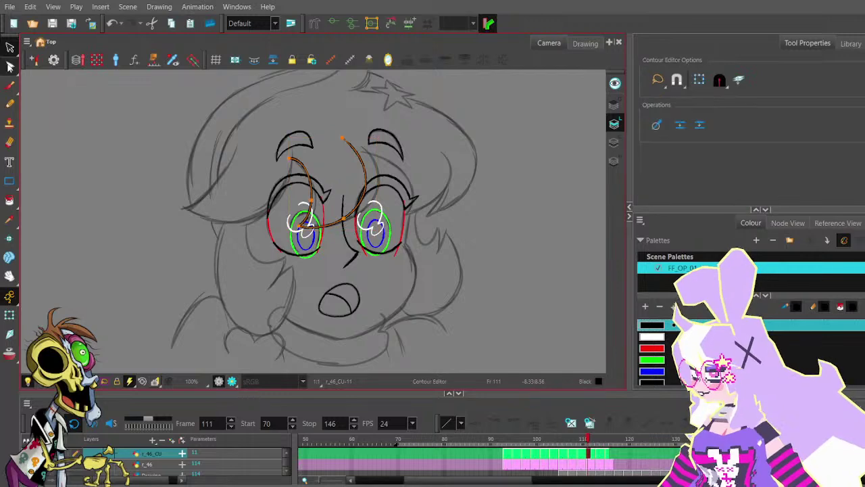
drag(318, 202, 315, 202)
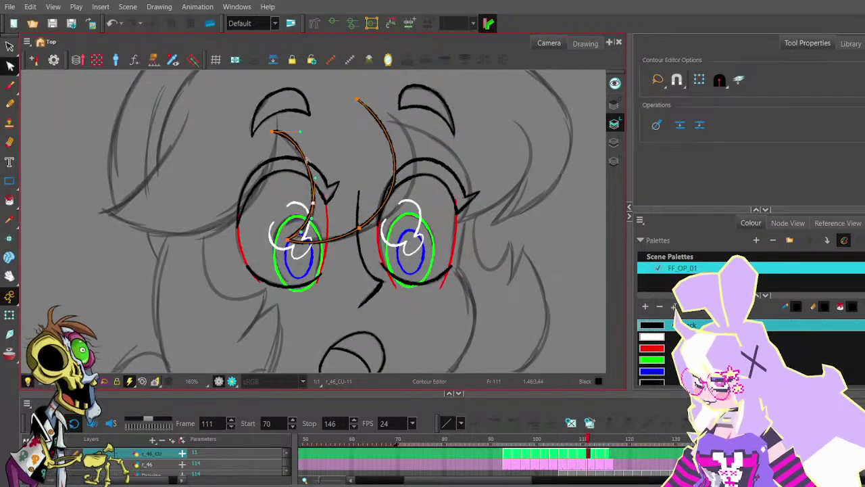
drag(300, 131, 295, 137)
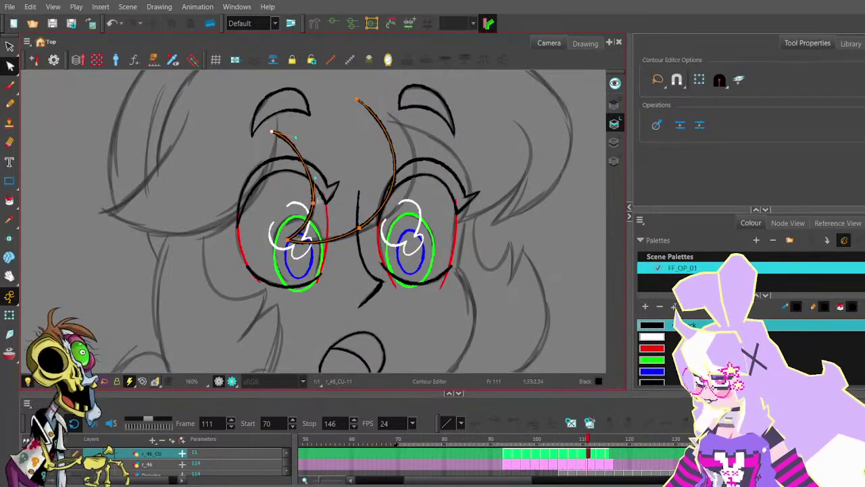
scroll(321, 204, up, 1)
drag(311, 204, 312, 206)
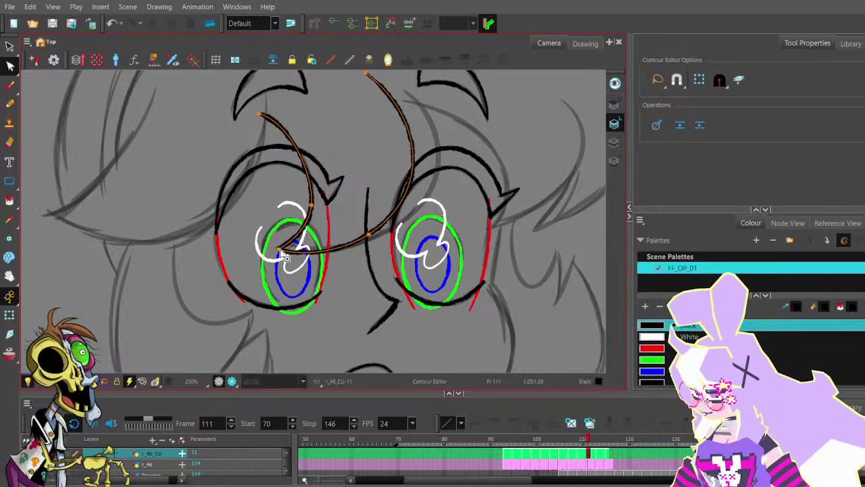
drag(280, 250, 277, 248)
- Move the long fringe curve's upper end onto the sketch and bow the curve outward with its lower point's handle
drag(369, 234, 381, 236)
key(space)
drag(413, 111, 395, 165)
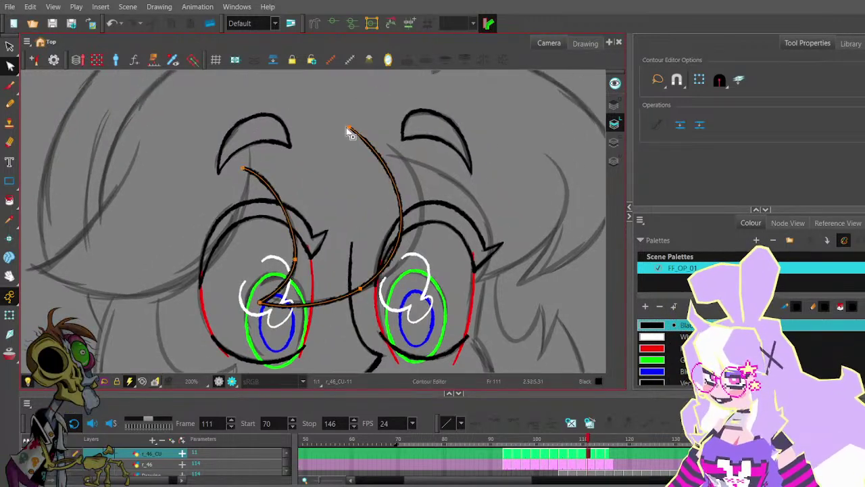
mouse_move(349, 127)
mouse_down()
mouse_move(395, 148)
mouse_move(386, 146)
mouse_up()
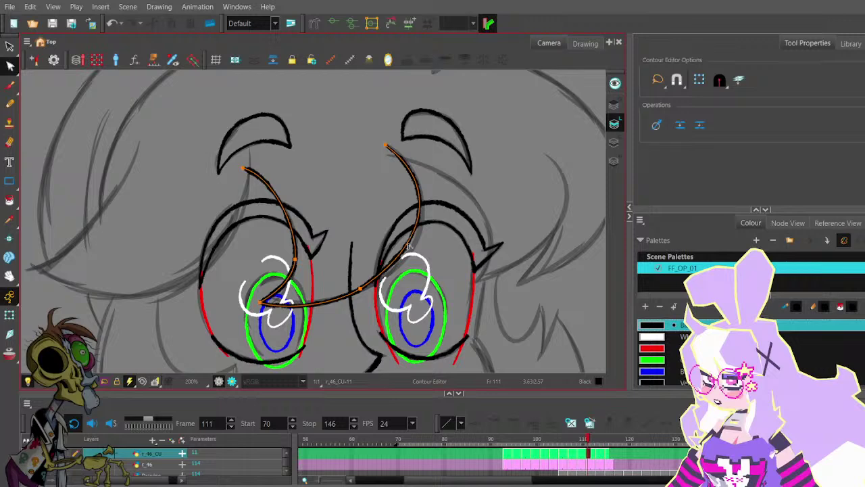
click(362, 291)
drag(431, 248, 438, 254)
drag(360, 289, 361, 289)
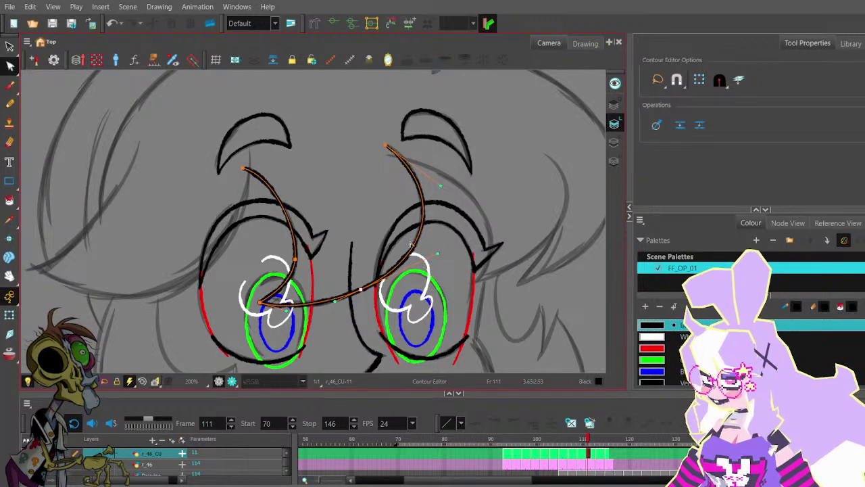
drag(386, 146, 386, 146)
click(426, 173)
scroll(431, 168, down, 2)
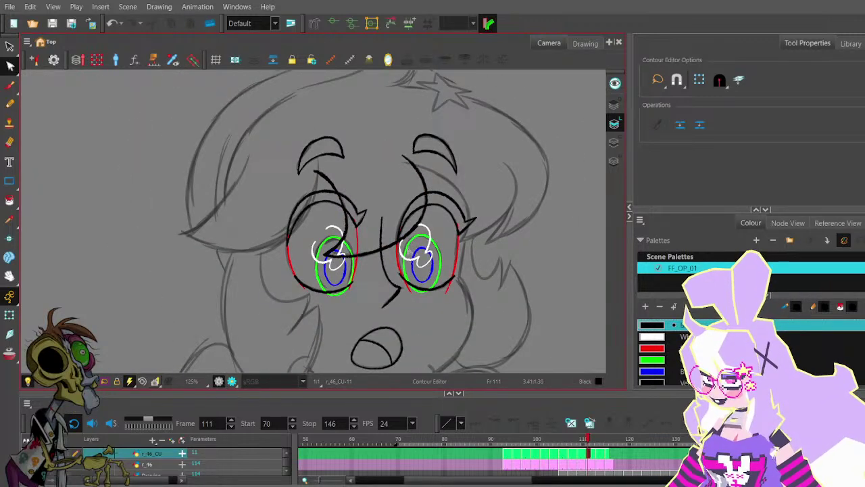
- Examine the fringe on frame 111 and compare it with frames 112 and 113, stopping on frame 113
scroll(331, 247, up, 2)
scroll(376, 260, down, 1)
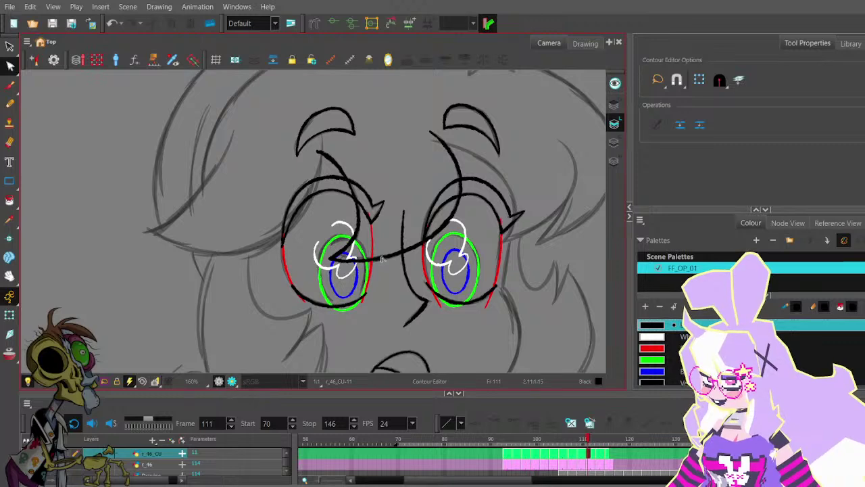
scroll(385, 236, down, 1)
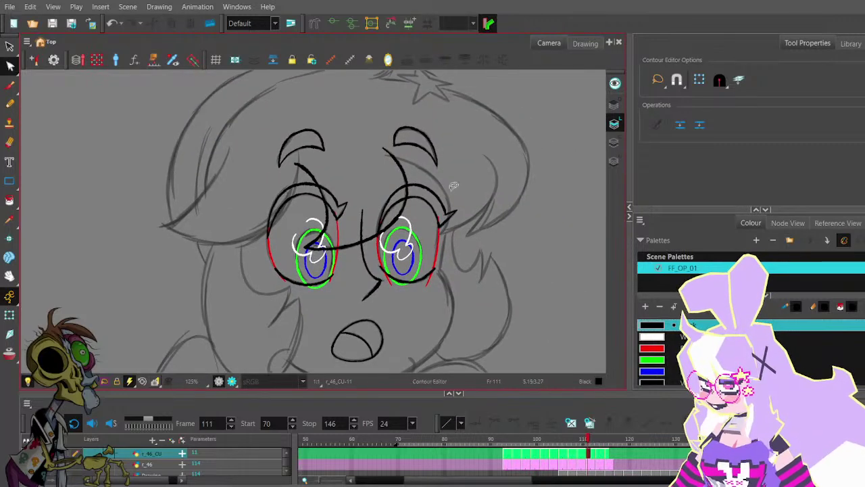
key(period)
key(period)
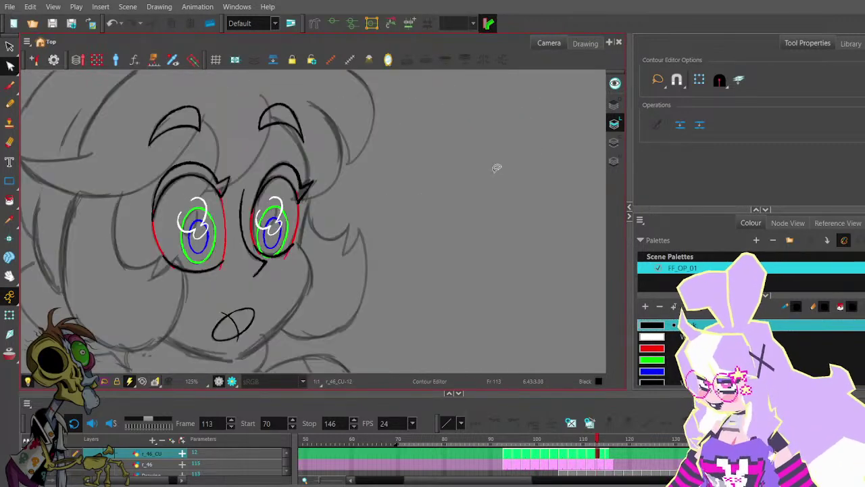
key(comma)
key(period)
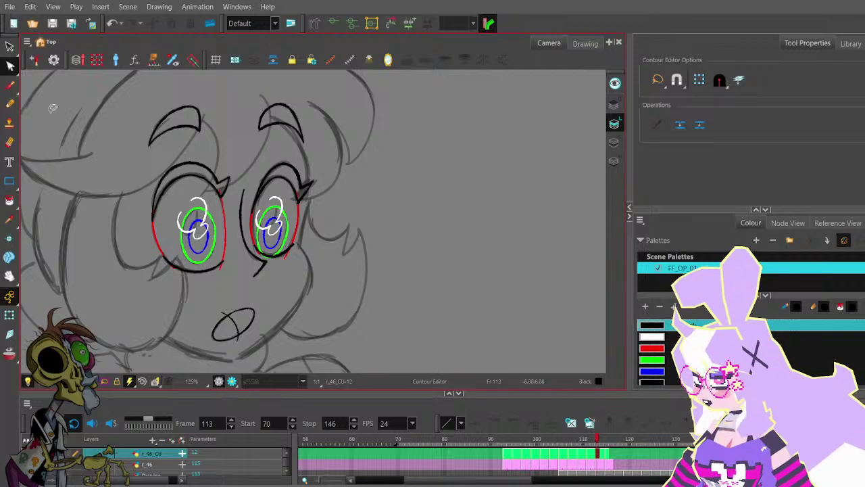
- Draw the long fringe curve between the eyes on frame 113 with the Pencil, redrawing it until it follows the sketch
click(9, 104)
mouse_move(238, 110)
mouse_down()
mouse_move(366, 171)
mouse_move(381, 195)
mouse_move(376, 156)
mouse_move(374, 201)
mouse_move(345, 247)
mouse_move(307, 269)
mouse_up()
scroll(342, 164, up, 2)
key(ctrl+z)
scroll(363, 149, down, 2)
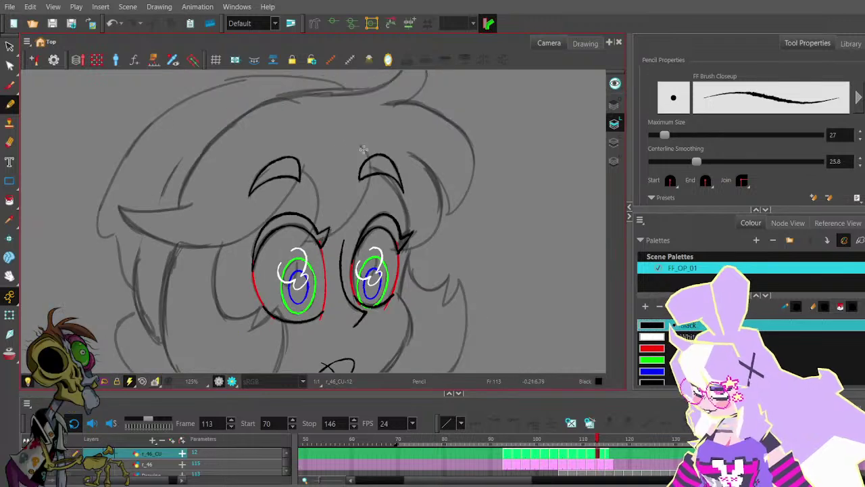
drag(334, 234, 306, 242)
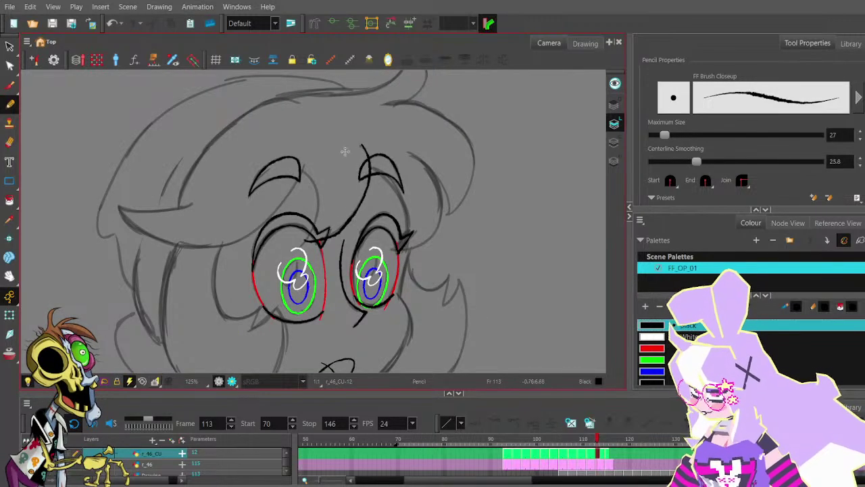
key(ctrl+z)
mouse_move(362, 145)
mouse_down()
mouse_move(347, 224)
mouse_move(317, 242)
mouse_up()
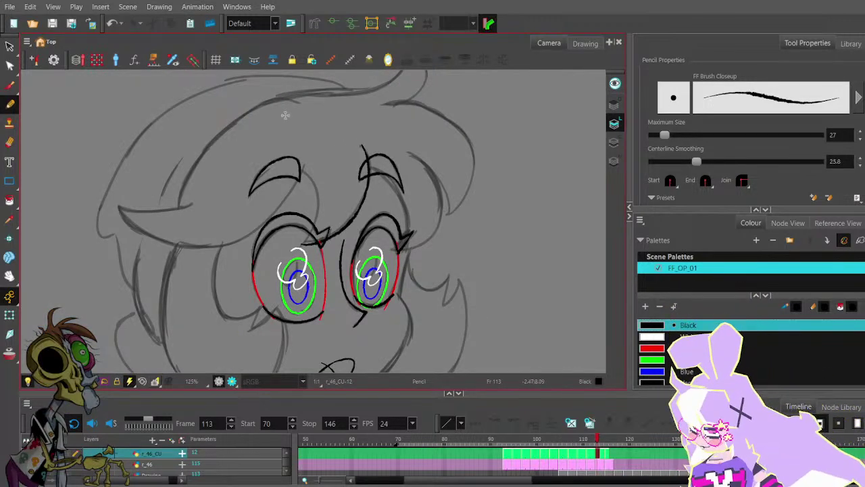
key(ctrl+z)
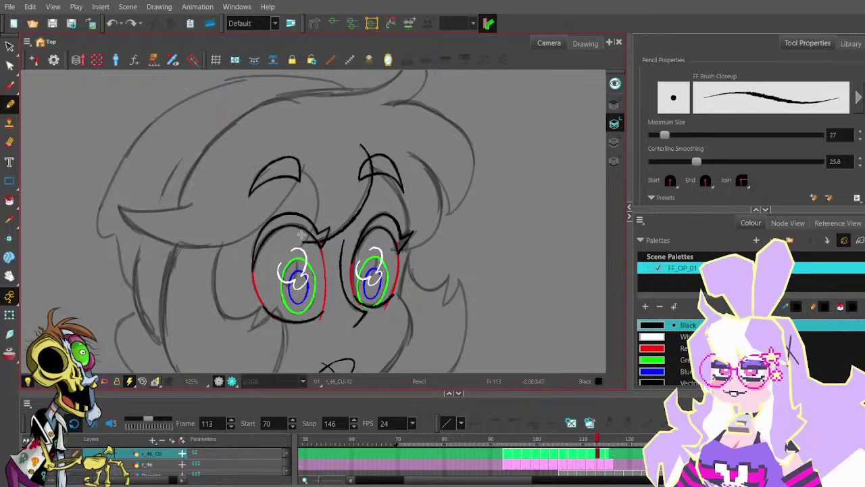
- Adjust the contour near the lower tip of the long fringe curve on frame 113 to smooth its end
click(9, 66)
scroll(303, 235, up, 2)
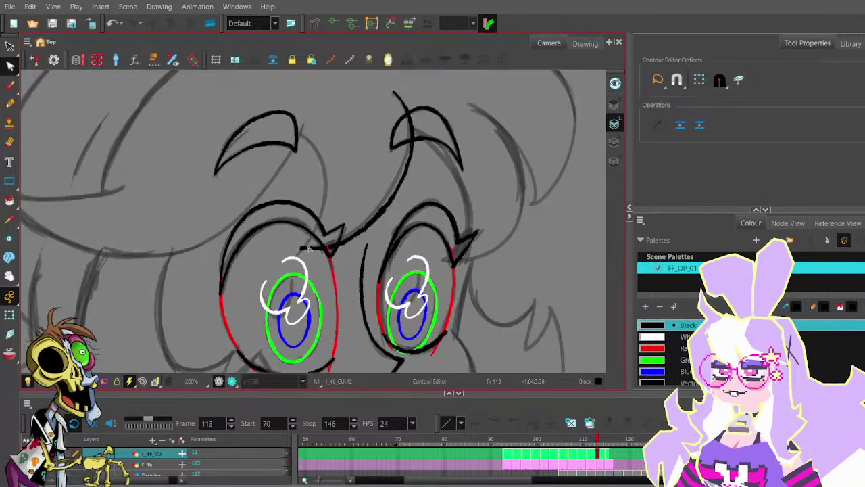
click(308, 249)
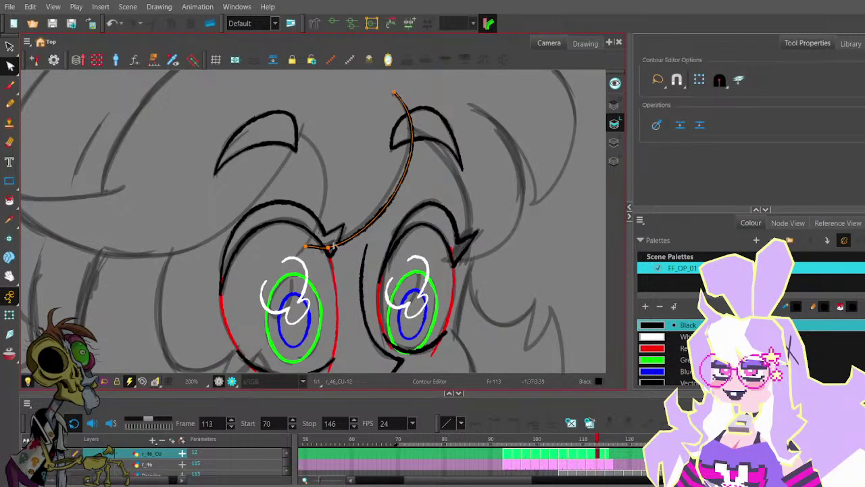
mouse_move(329, 247)
mouse_down()
mouse_move(378, 236)
mouse_move(386, 252)
mouse_up()
click(407, 191)
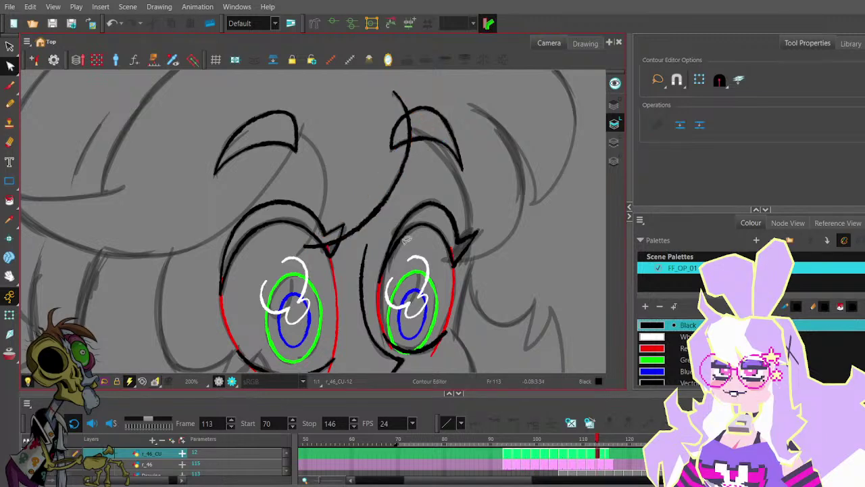
- Draw the shorter side of the fringe lock on frame 113 from the eyebrow's inner end down to the tip
key(alt+x)
scroll(312, 238, down, 1)
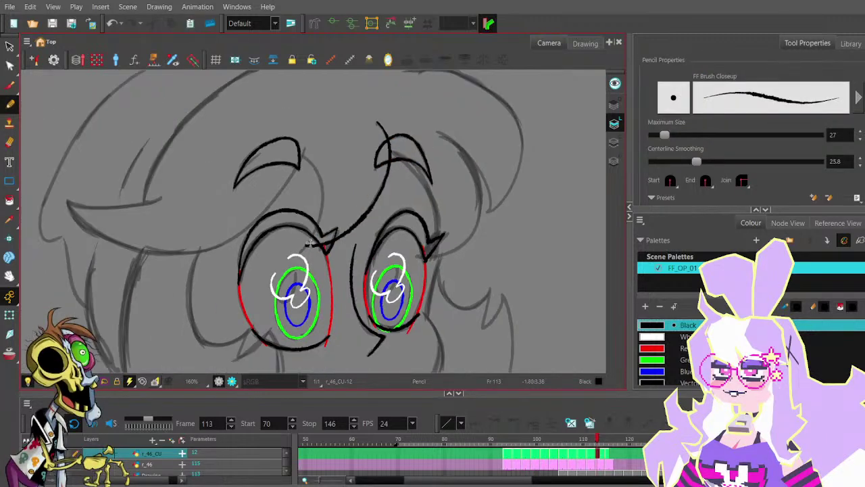
drag(322, 221, 320, 193)
drag(300, 154, 321, 195)
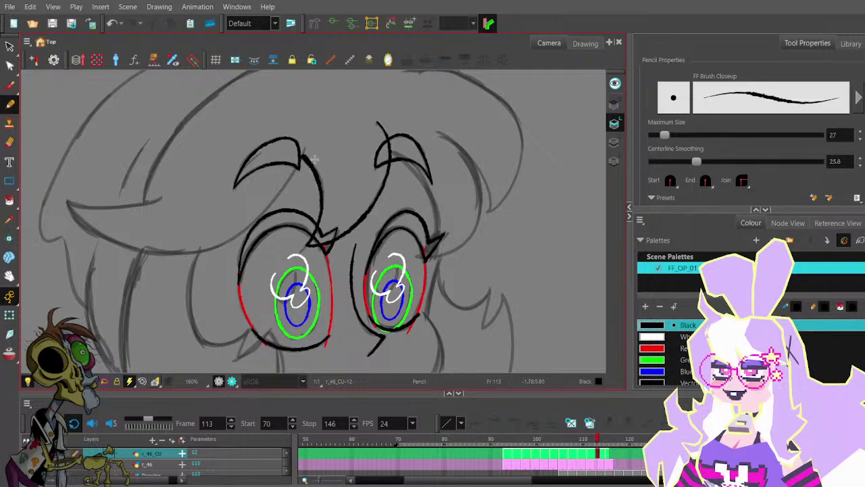
- Move the shorter fringe line's upper point onto the sketch and bow the line outward with its handle
key(alt+q)
scroll(297, 156, up, 3)
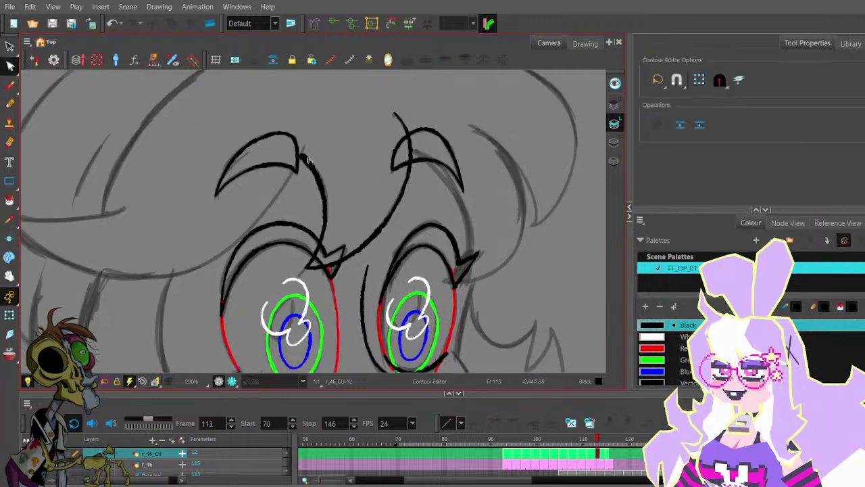
click(297, 156)
drag(297, 154, 291, 148)
scroll(322, 164, down, 2)
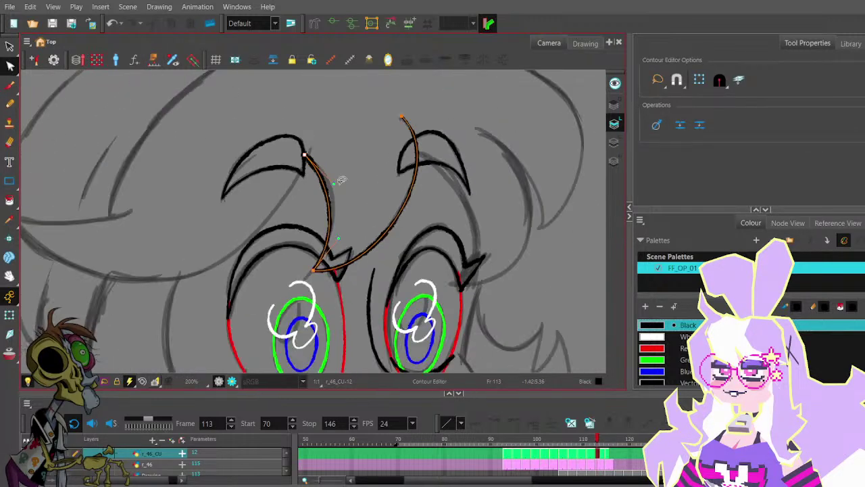
drag(335, 179, 342, 181)
click(348, 217)
scroll(347, 217, down, 2)
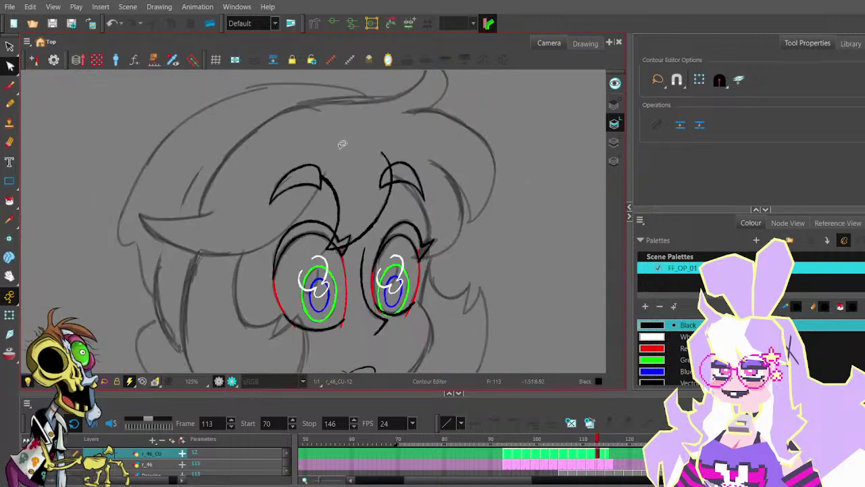
scroll(380, 137, down, 1)
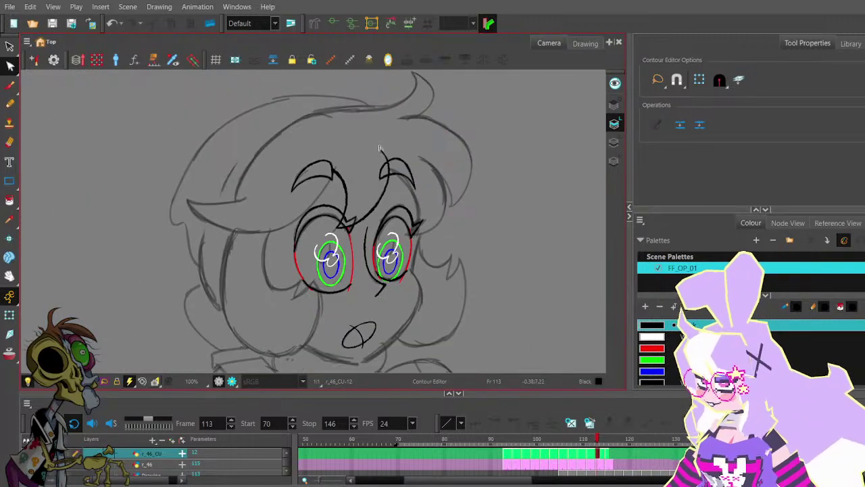
- Compare the fringe line art on frame 113 with the preceding frames, stopping on frame 110
click(9, 103)
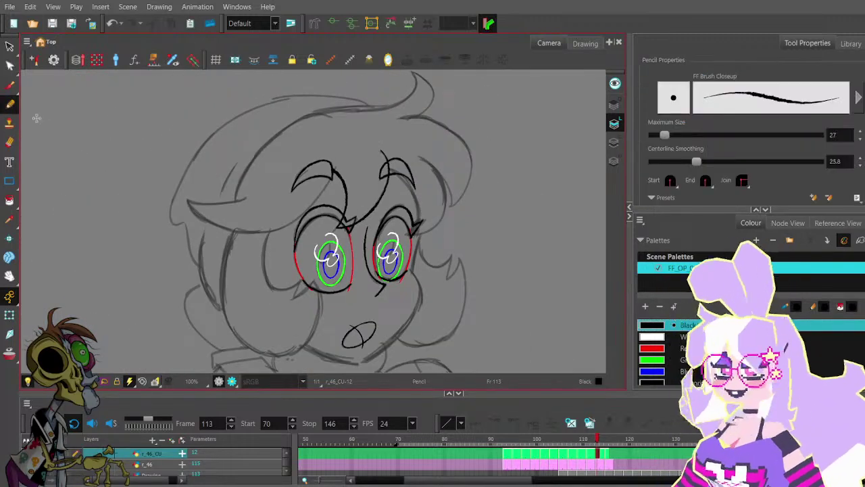
drag(442, 268, 425, 233)
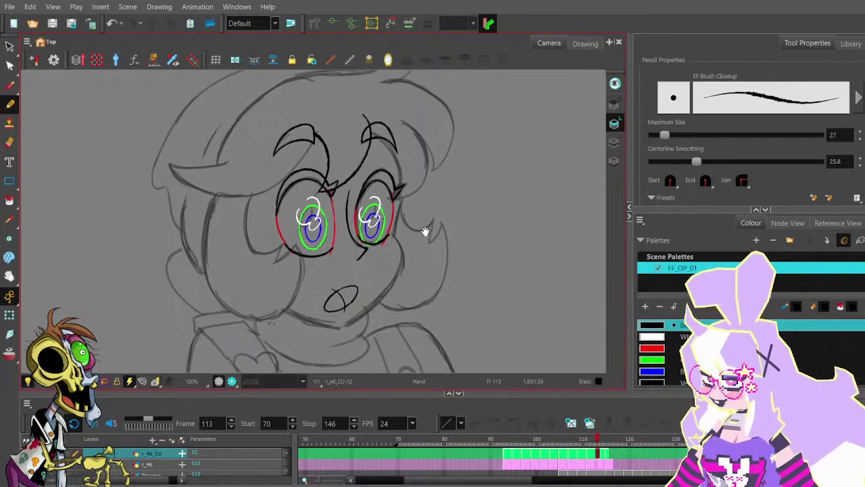
key(comma)
key(period)
key(comma)
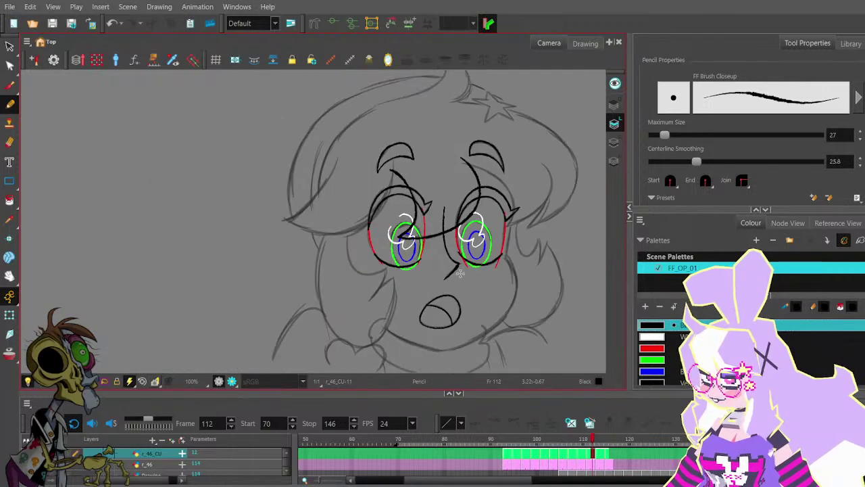
key(period)
key(comma)
key(comma)
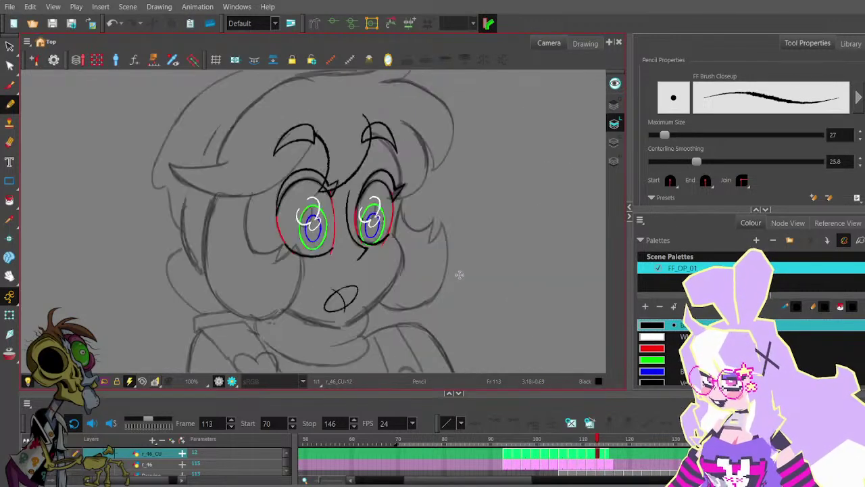
key(period)
key(period)
key(comma)
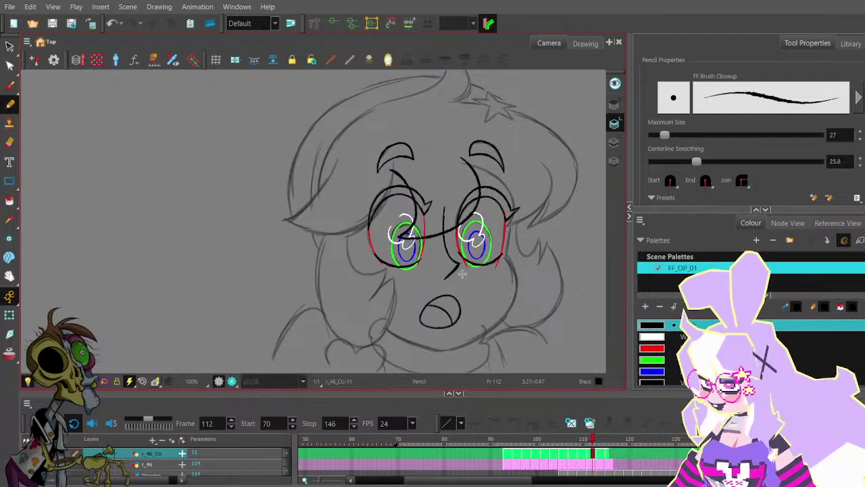
key(period)
key(comma)
key(period)
key(comma)
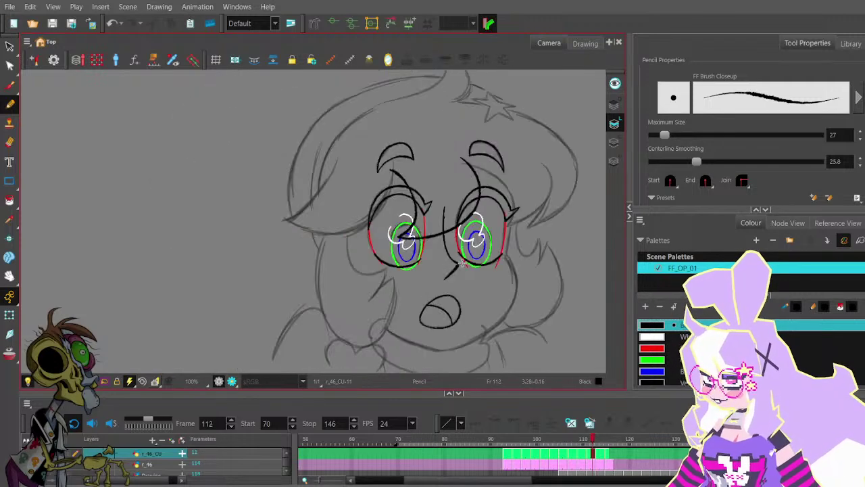
key(comma)
key(comma)
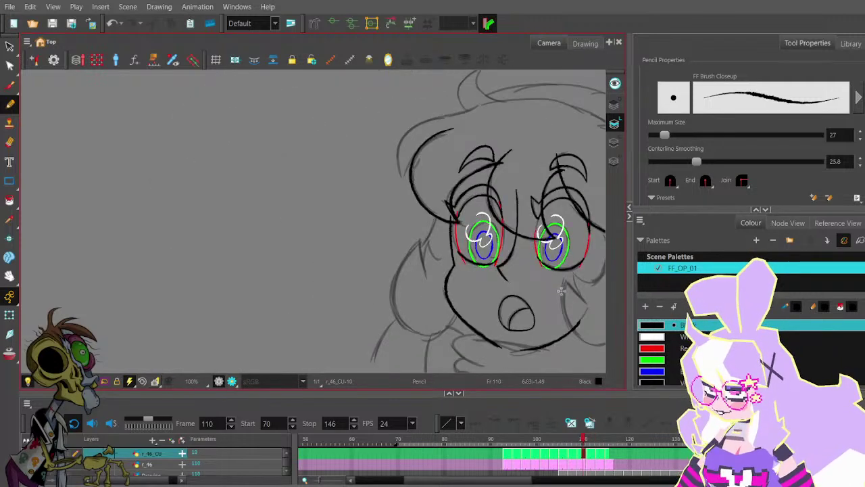
- Copy the side hair lock from frame 110 to frame 111, flip it horizontally and place it over the lock beyond the right-hand eye
drag(541, 215, 334, 218)
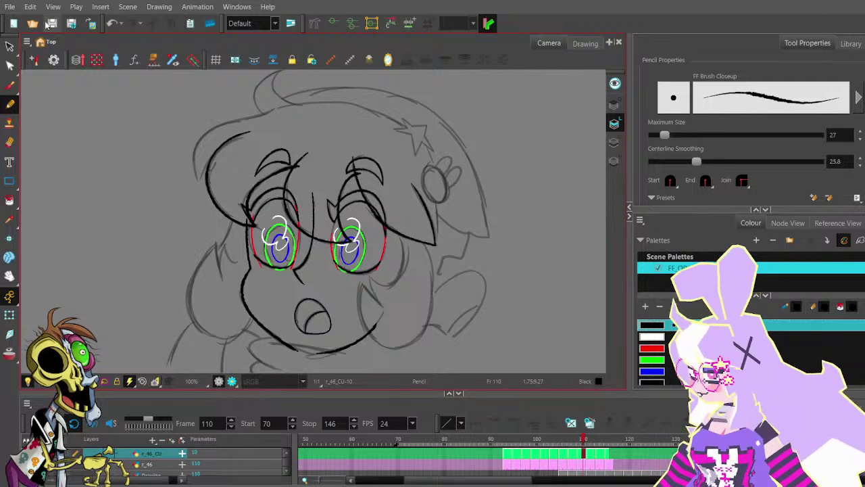
click(10, 46)
click(230, 136)
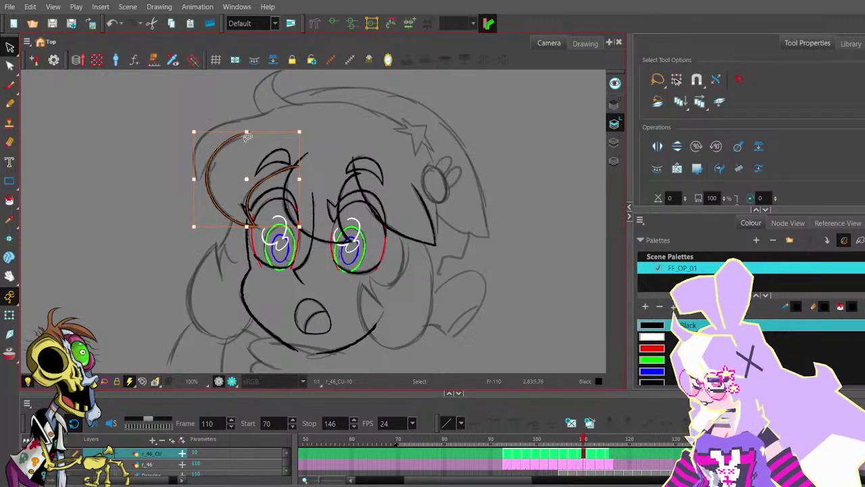
key(period)
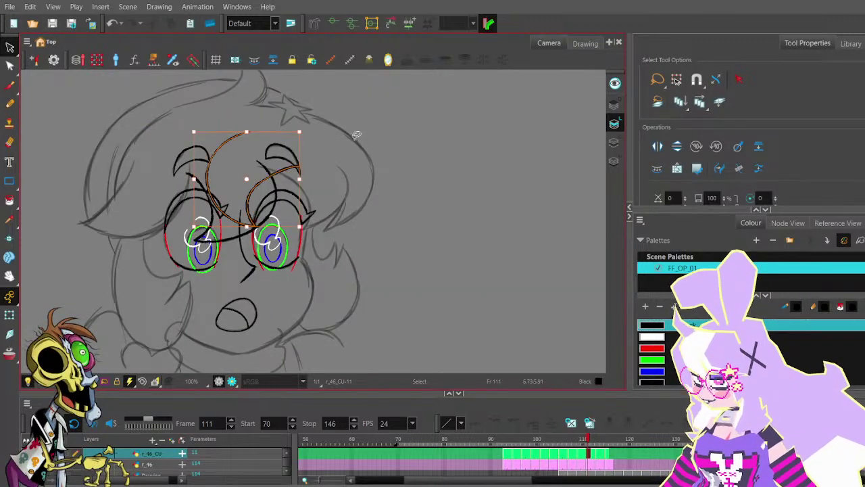
click(657, 145)
drag(277, 154, 349, 164)
click(396, 198)
- Move the upper end and middle point of the pasted lock's inner edge onto the sketch on frame 111
click(10, 65)
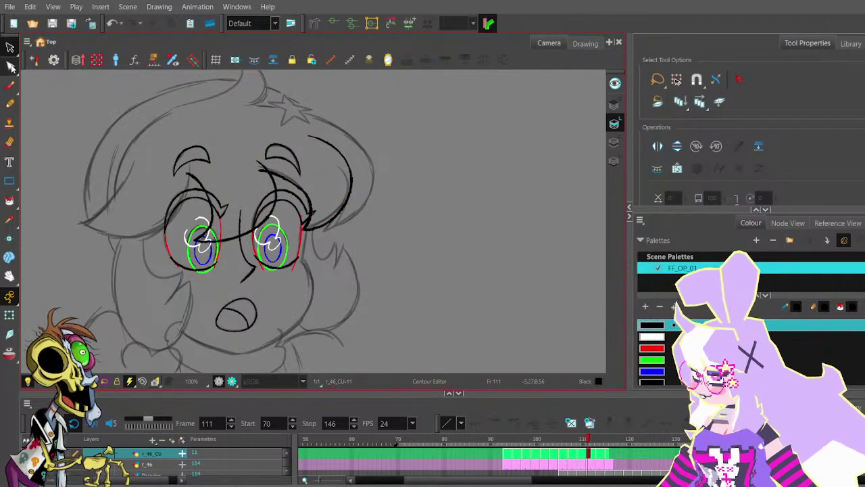
scroll(308, 192, up, 1)
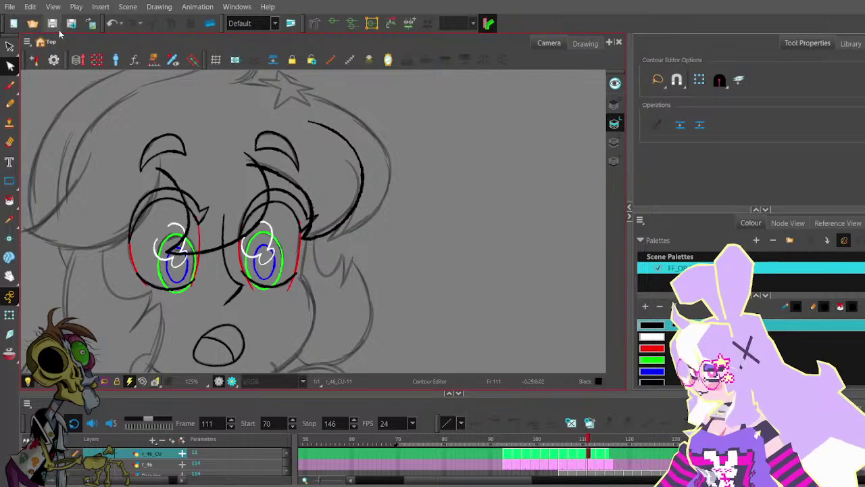
key(2)
click(309, 193)
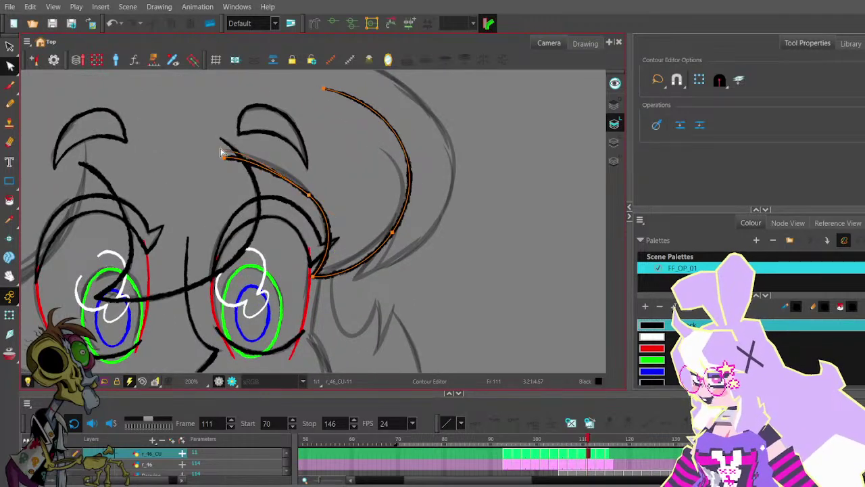
drag(223, 157, 219, 150)
drag(309, 194, 301, 185)
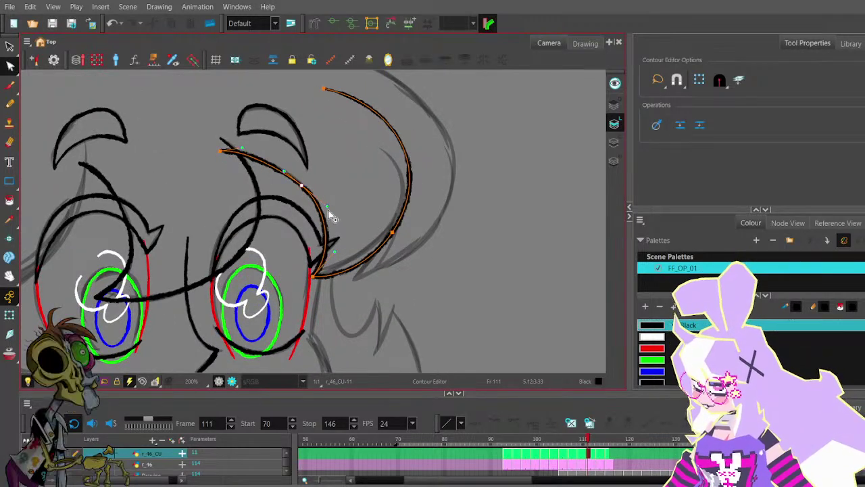
- Shorten the lock's outer curve by moving its upper end and lower point inward, and reshape its handles to match the sketch
click(392, 233)
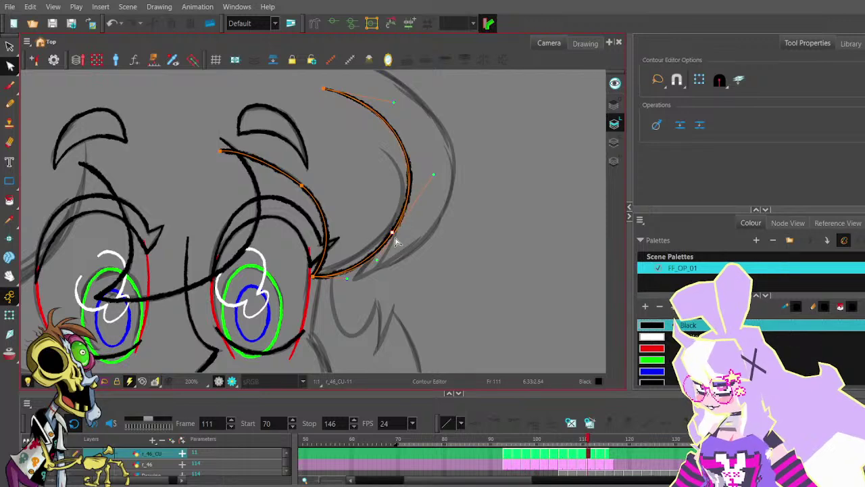
drag(397, 242, 388, 245)
drag(324, 89, 346, 114)
drag(416, 129, 386, 135)
drag(426, 171, 413, 197)
drag(347, 115, 406, 163)
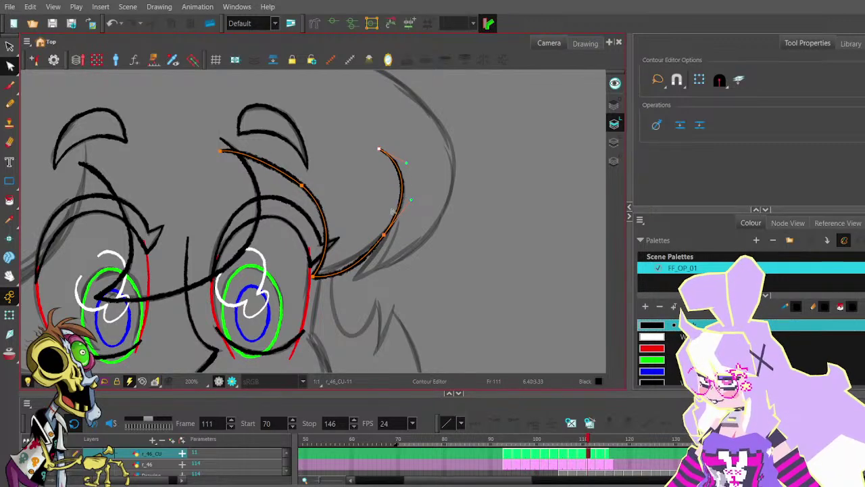
- Refine the handles around the lock's lower tip and outer lower point so the curve runs smoothly into the tip
click(384, 235)
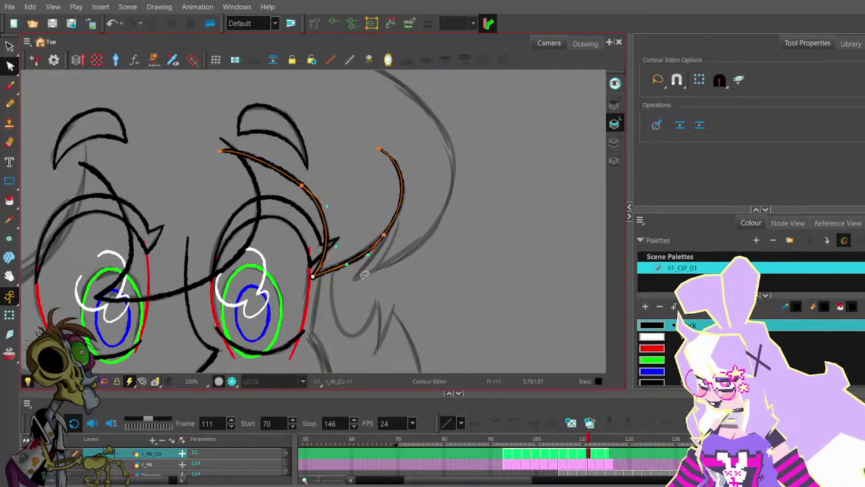
click(377, 271)
click(383, 240)
click(384, 236)
drag(366, 252, 368, 258)
drag(410, 201, 411, 204)
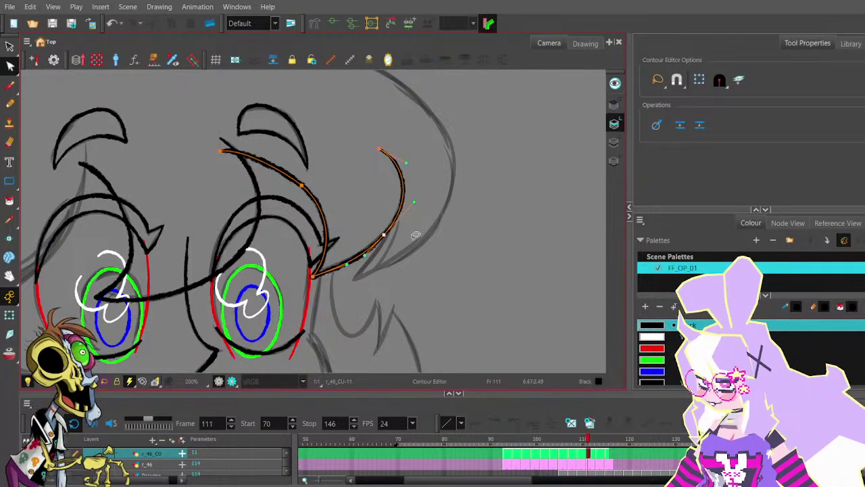
click(415, 234)
scroll(418, 243, down, 2)
scroll(409, 255, down, 2)
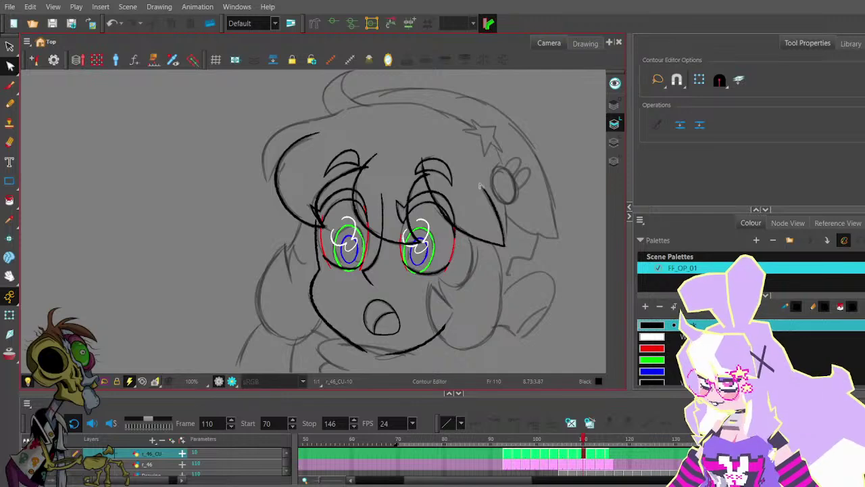
- Check the neighbouring frames and draw the lower edge of the large swept fringe section on frame 111 with the Pencil
key(.)
key(.)
key(.)
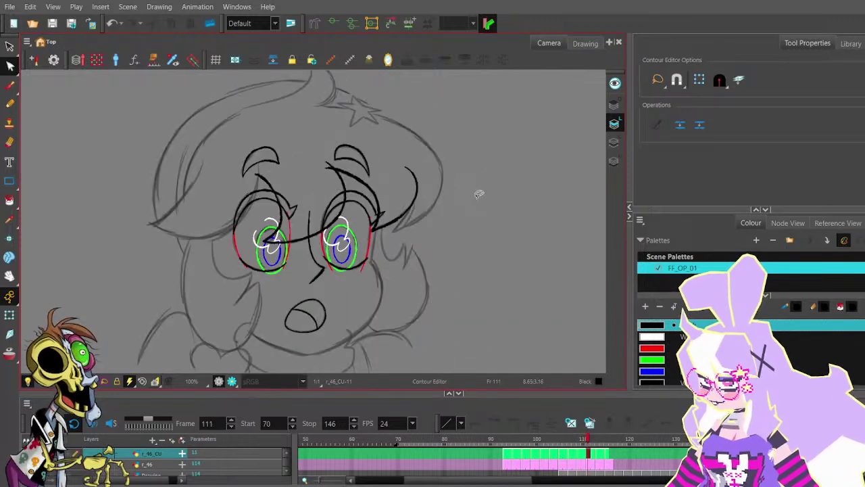
key(.)
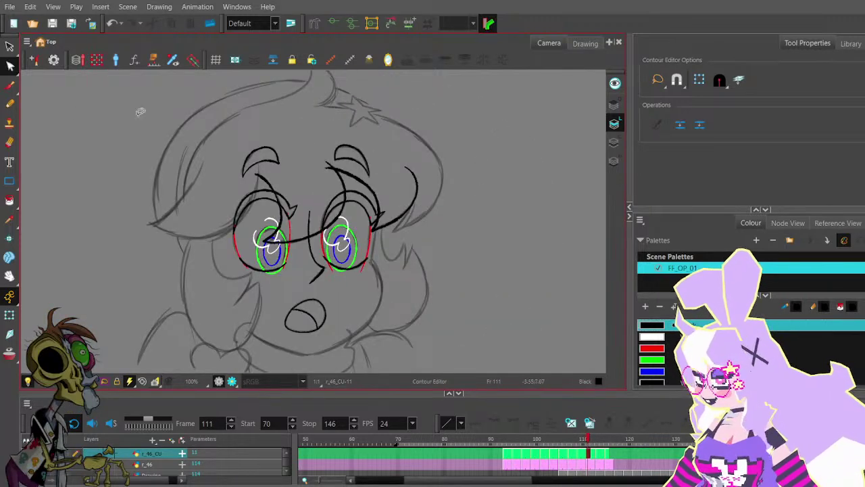
click(10, 104)
scroll(176, 157, up, 3)
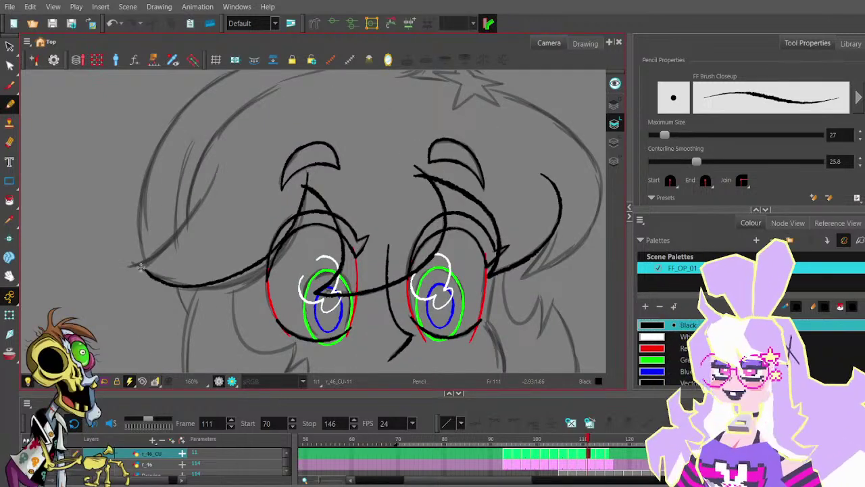
- Redraw the lower edge of the large swept fringe section on frame 111 as one stroke ending at its outer tip
scroll(305, 180, down, 2)
mouse_move(272, 214)
mouse_down()
mouse_move(247, 250)
mouse_move(208, 259)
mouse_up()
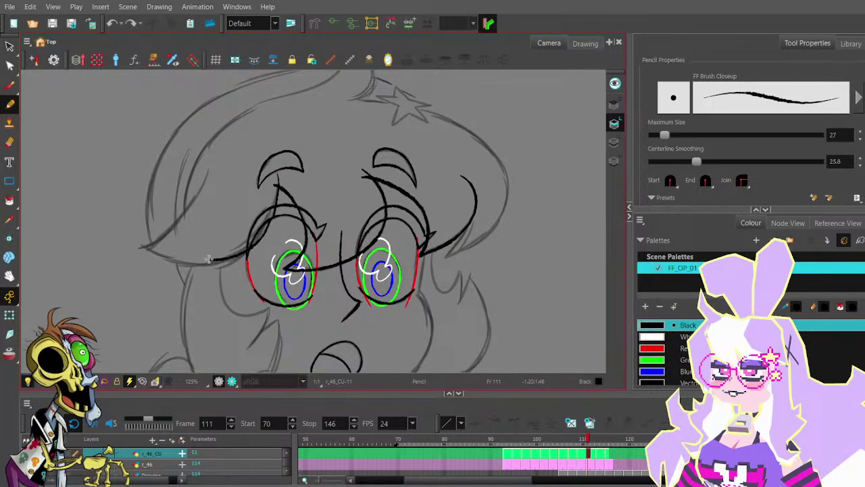
key(ctrl+z)
mouse_move(279, 175)
mouse_down()
mouse_move(271, 212)
mouse_move(238, 250)
mouse_move(196, 261)
mouse_move(144, 244)
mouse_up()
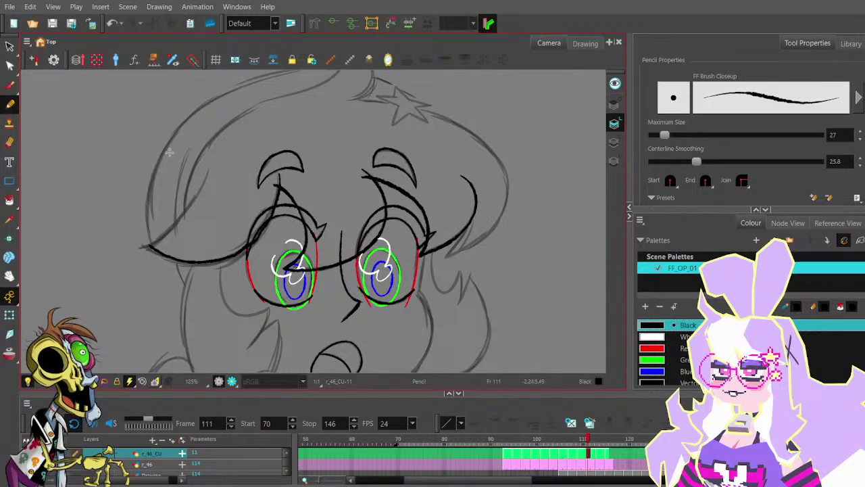
- Delete the three extra points in the middle of the fringe edge's curve with the Contour Editor
key(alt+q)
click(270, 225)
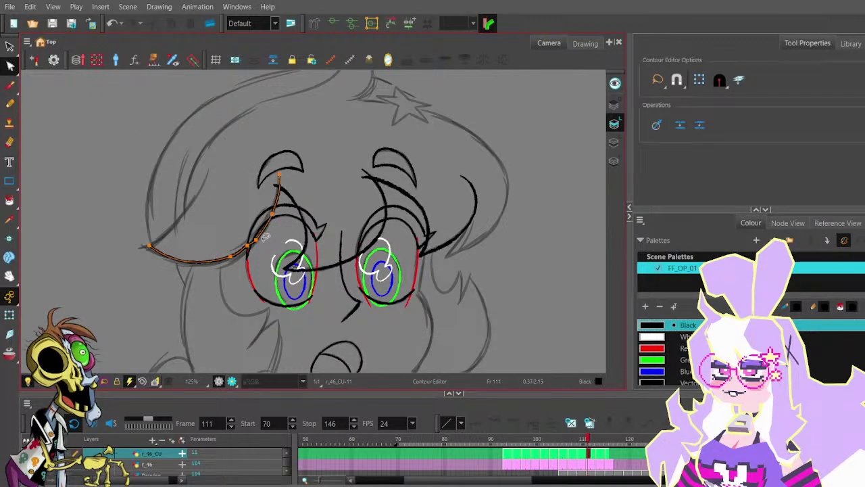
click(255, 239)
key(Delete)
click(247, 245)
key(Delete)
click(230, 256)
key(Delete)
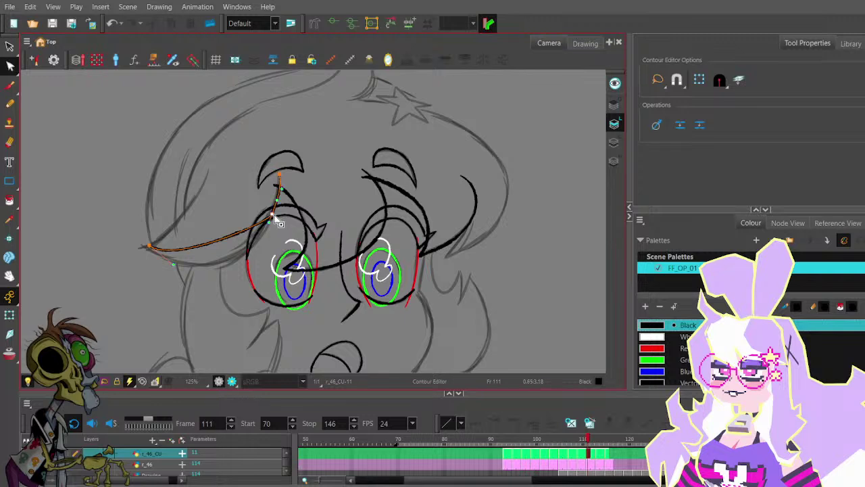
- Reshape the simplified fringe edge with its handles and adjust its outer tip so the curve follows the sketch
mouse_move(273, 216)
mouse_down()
mouse_move(277, 172)
mouse_move(276, 283)
mouse_up()
scroll(154, 226, up, 2)
mouse_move(149, 254)
mouse_down()
mouse_move(140, 255)
mouse_move(176, 280)
mouse_up()
scroll(150, 250, down, 2)
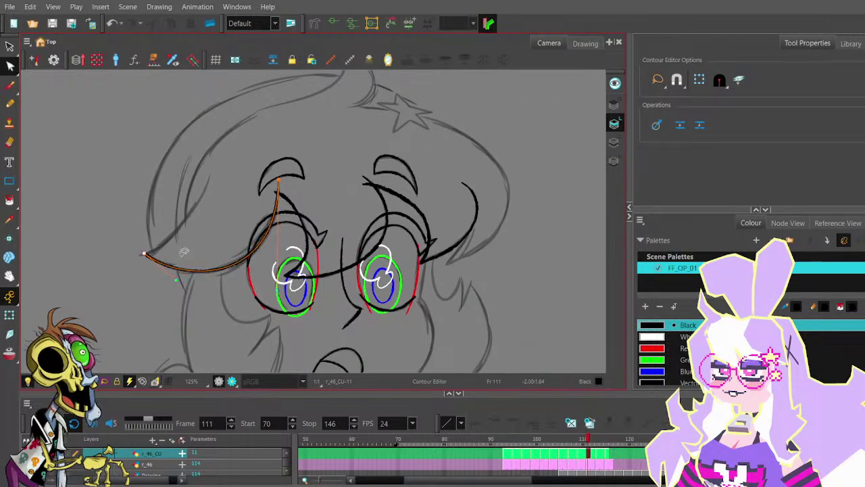
click(322, 170)
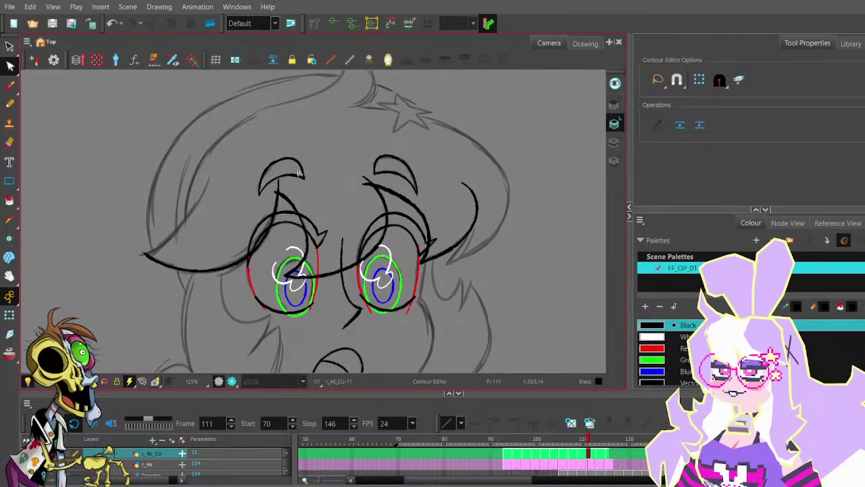
- Draw the short upper edge of the swept fringe section from its outer tip up into the hair with the Pencil
click(9, 103)
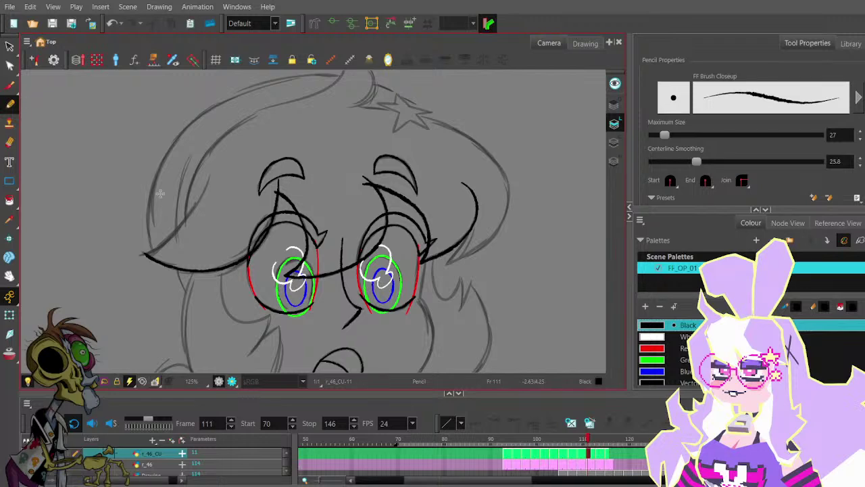
scroll(160, 242, down, 1)
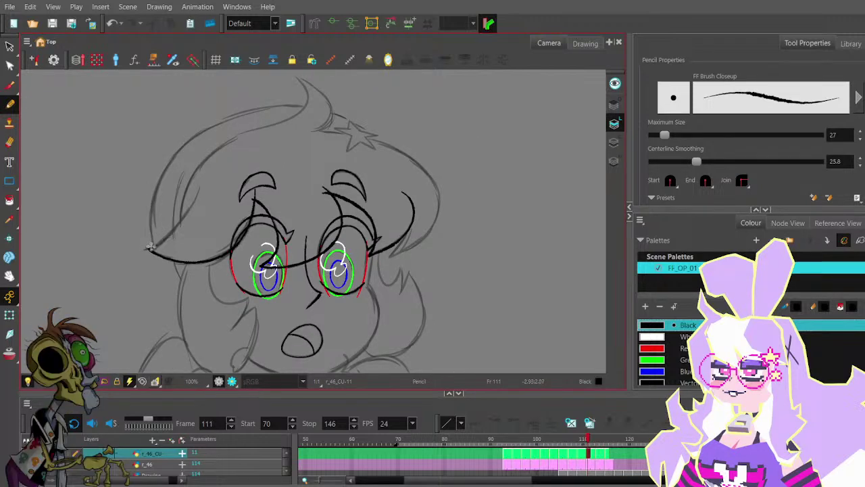
drag(171, 230, 200, 184)
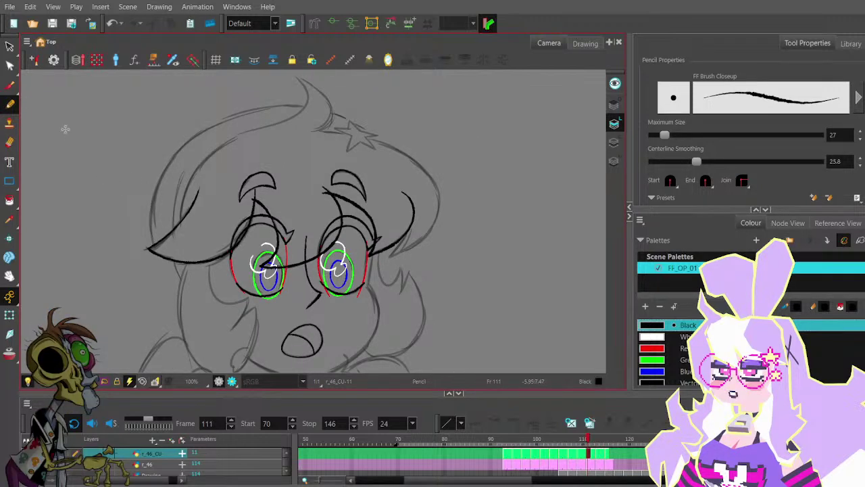
- Refine the short upper fringe edge by reshaping its curve near the tip and adjusting its upper end to the sketch
click(9, 66)
scroll(148, 250, up, 4)
click(145, 247)
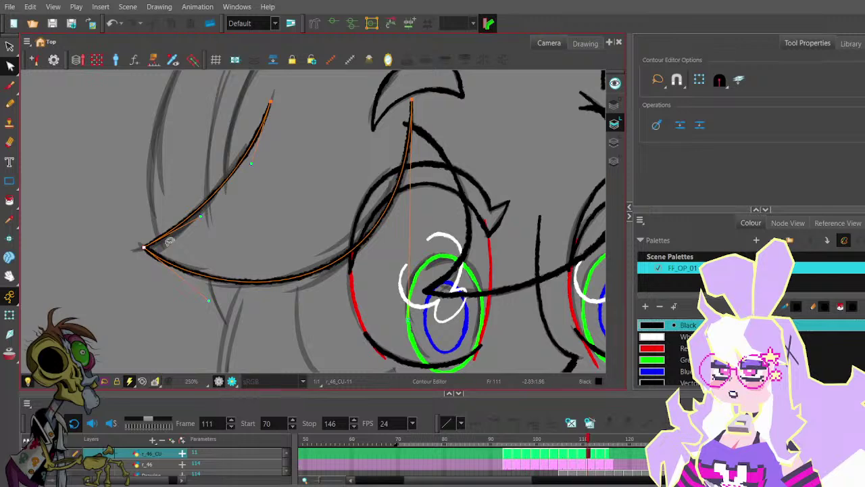
drag(200, 216, 192, 235)
click(275, 108)
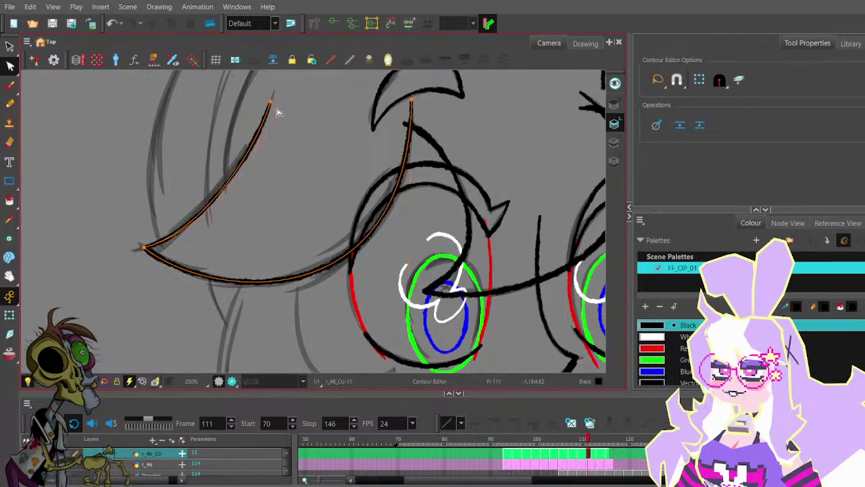
drag(277, 109, 273, 92)
scroll(264, 148, down, 1)
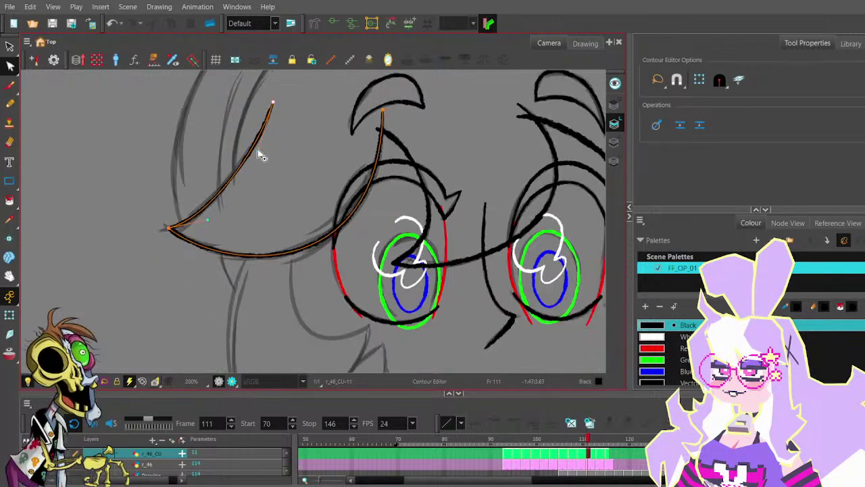
click(270, 147)
scroll(284, 145, down, 1)
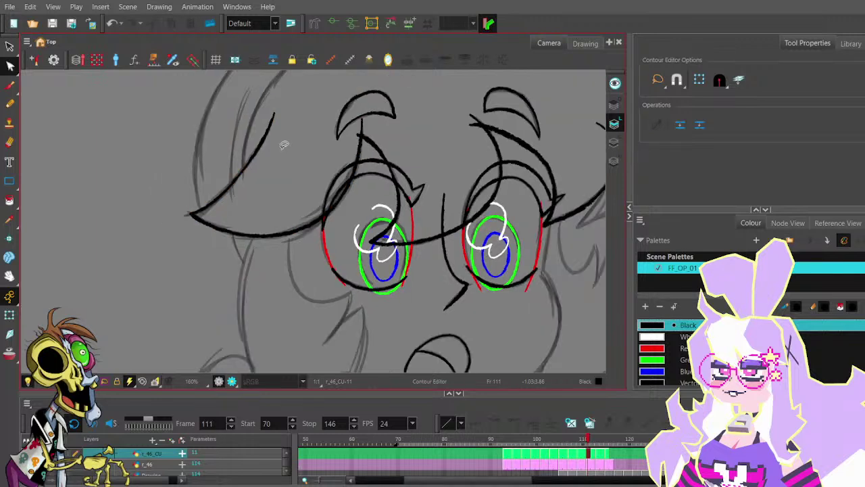
- Compare the inked line art on frame 111 with the finished head on frame 110
drag(371, 134, 329, 160)
scroll(329, 162, down, 1)
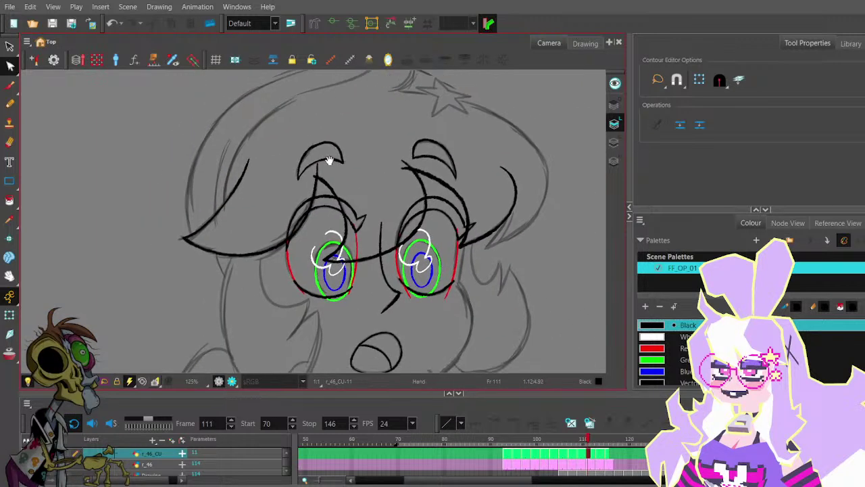
click(9, 103)
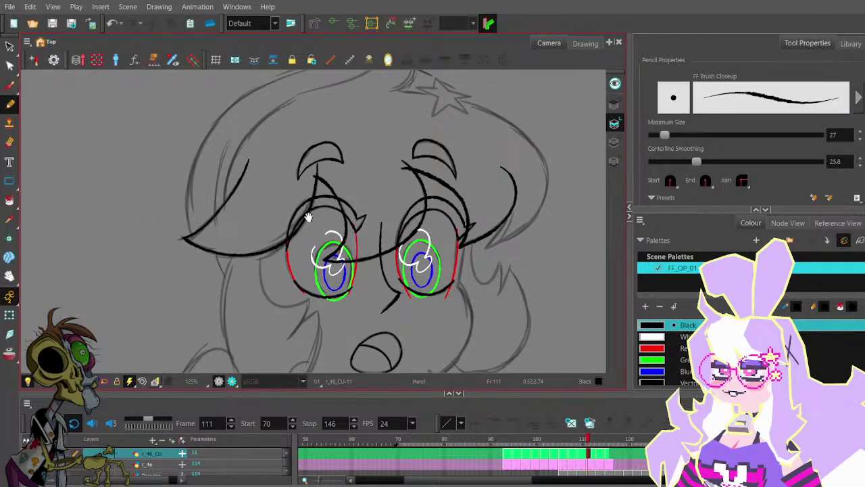
mouse_move(319, 230)
mouse_down()
mouse_move(346, 129)
mouse_move(283, 193)
mouse_up()
drag(352, 126, 298, 167)
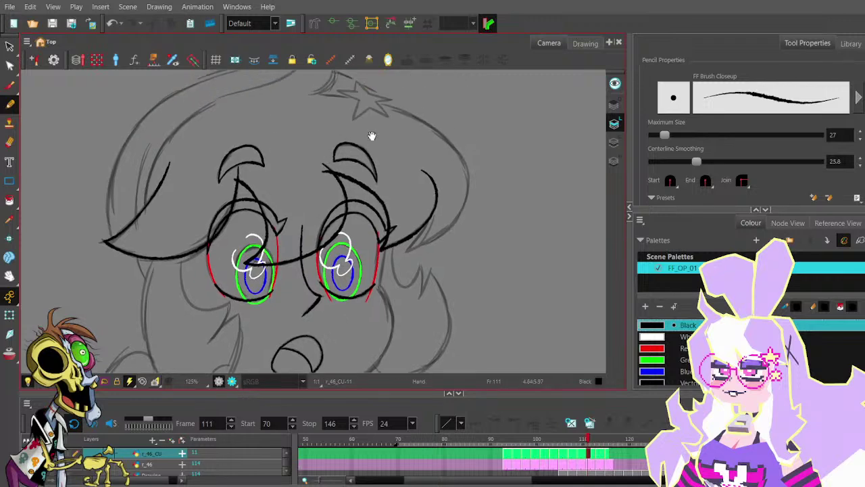
mouse_move(408, 176)
mouse_down()
mouse_move(449, 164)
mouse_move(428, 160)
mouse_up()
key(comma)
drag(498, 140, 336, 189)
scroll(401, 143, down, 1)
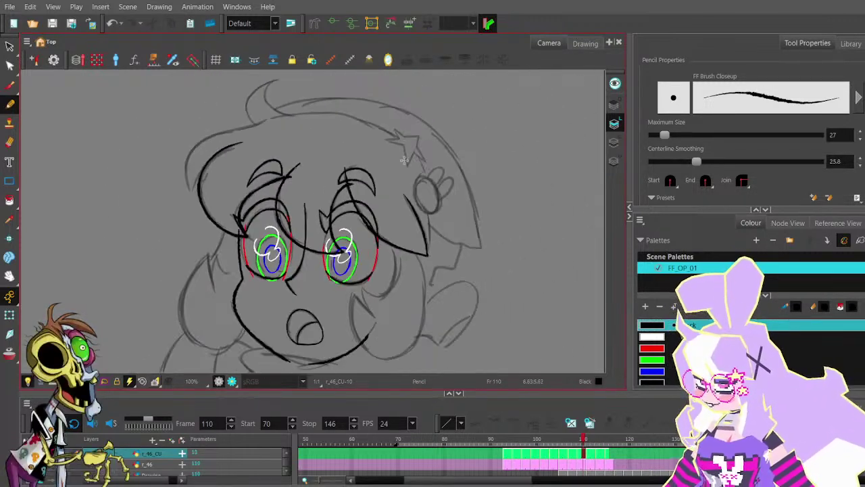
drag(343, 226, 350, 166)
key(period)
key(comma)
key(period)
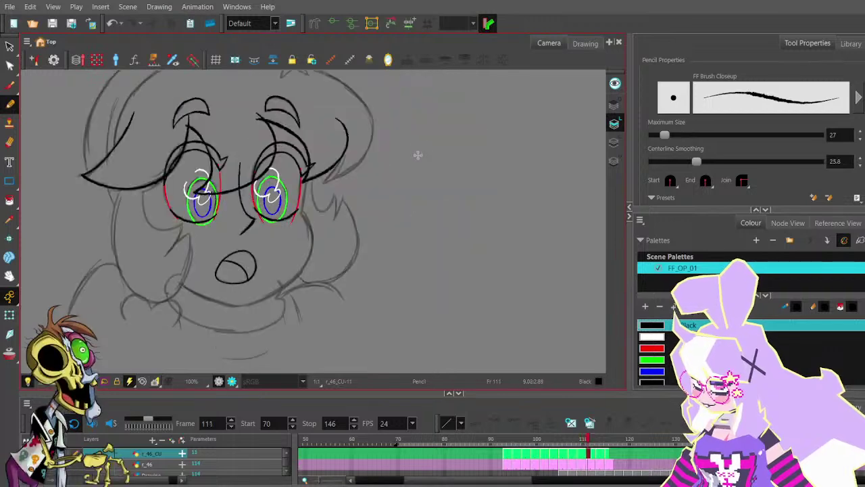
key(comma)
key(period)
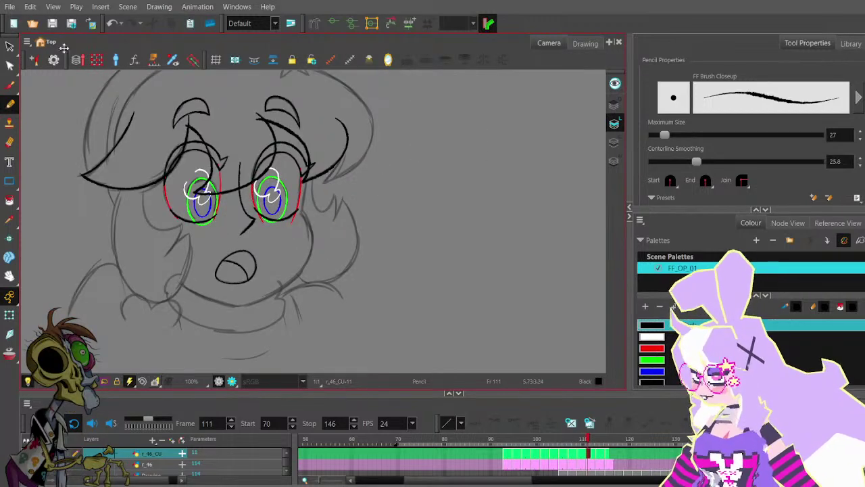
- Draw the short face edge beside the outer eye on frame 111, from the fringe down to the top of the cheek
drag(325, 218, 413, 169)
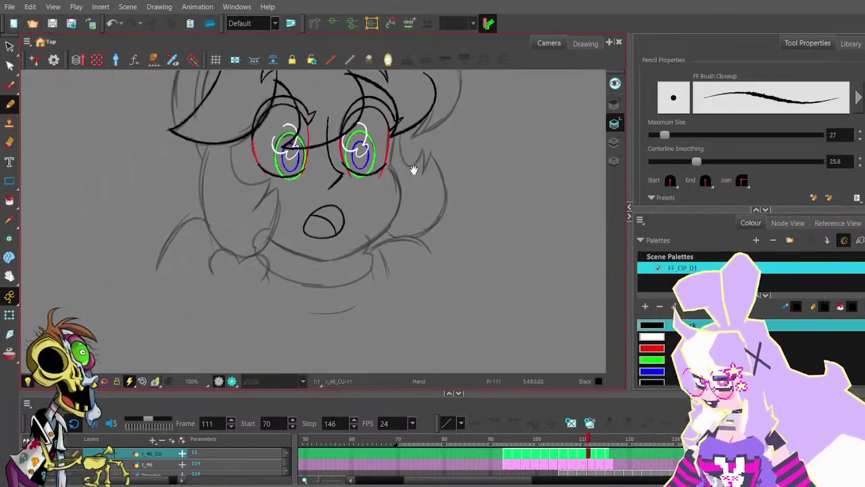
scroll(397, 138, up, 2)
drag(392, 134, 383, 192)
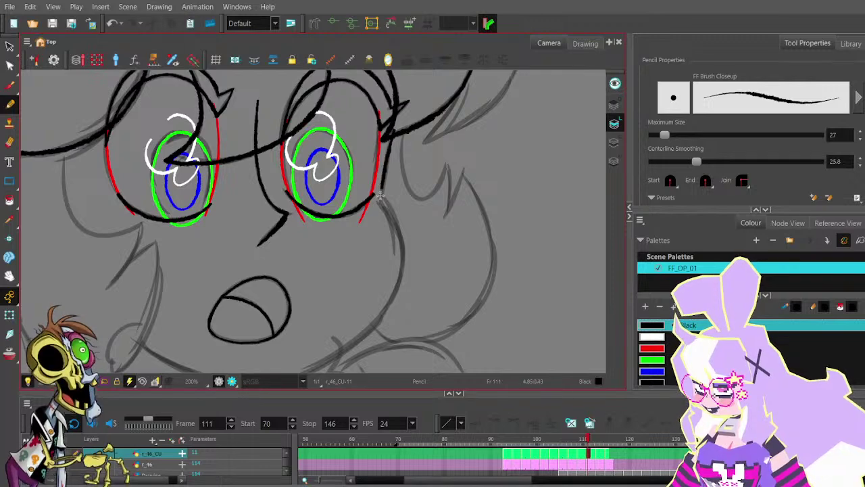
key(ctrl+z)
drag(393, 133, 382, 181)
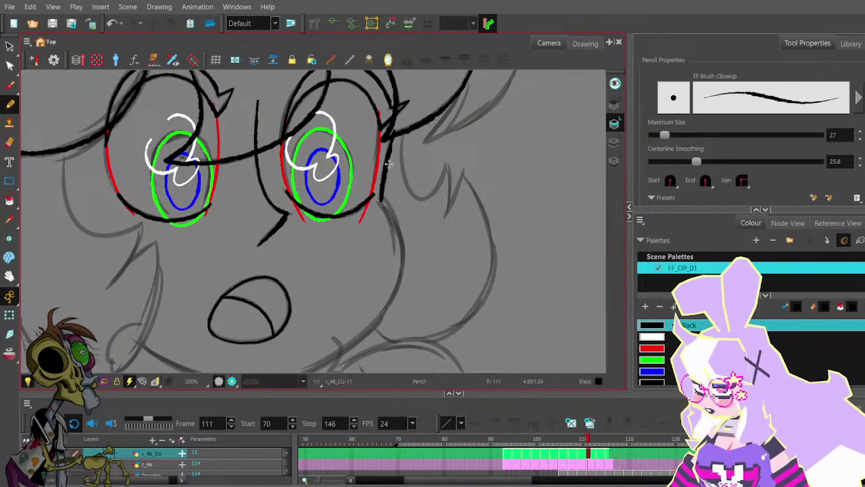
scroll(394, 207, down, 1)
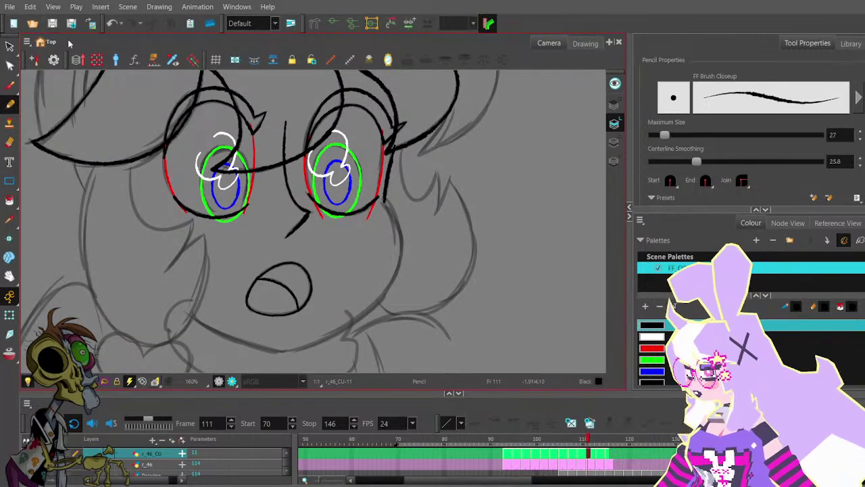
- Draw the cheek and jaw contour from the lower end of the face edge around to the chin
mouse_move(396, 217)
mouse_down()
mouse_move(429, 144)
mouse_move(436, 189)
mouse_up()
scroll(429, 144, down, 1)
key(ctrl+z)
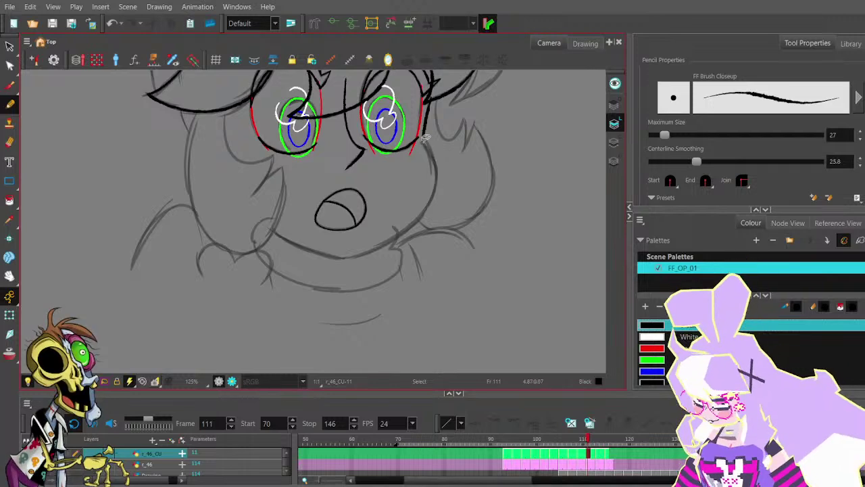
mouse_move(424, 140)
mouse_down()
mouse_move(435, 175)
mouse_move(408, 227)
mouse_up()
drag(371, 253, 343, 264)
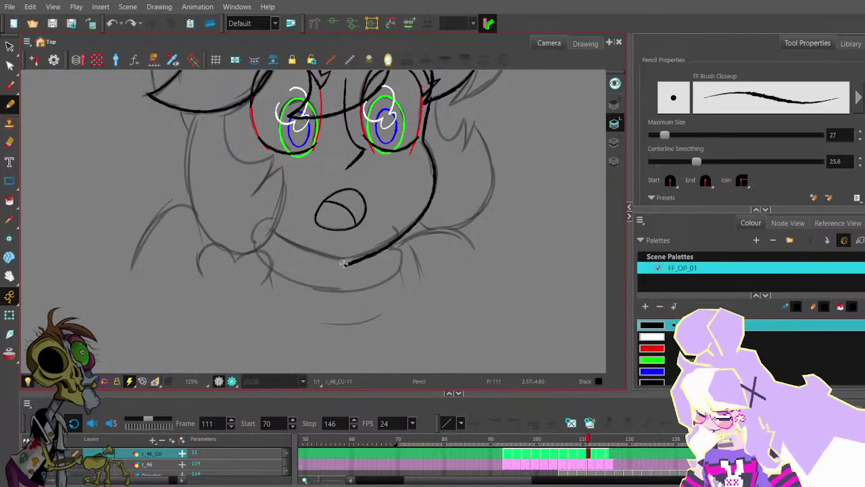
- Smooth the cheek and jaw contour by adjusting its lower cheek point, removing an extra point and moving its end onto the sketched chin
click(10, 65)
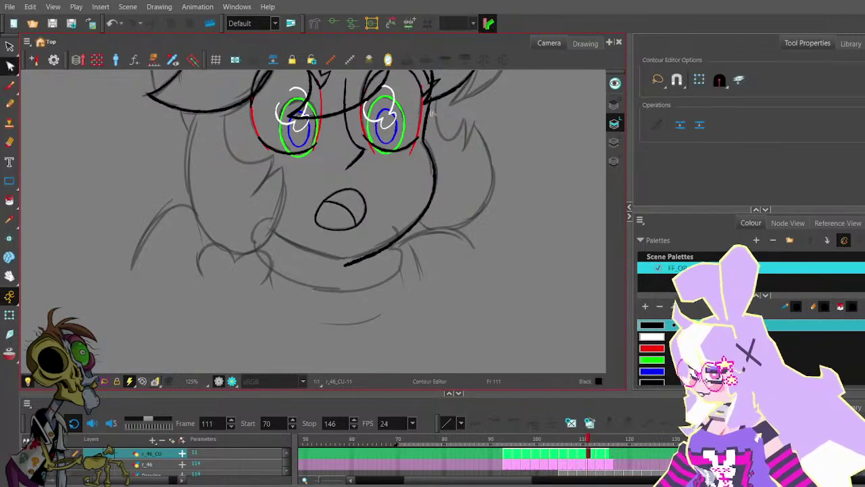
scroll(433, 134, up, 3)
click(413, 148)
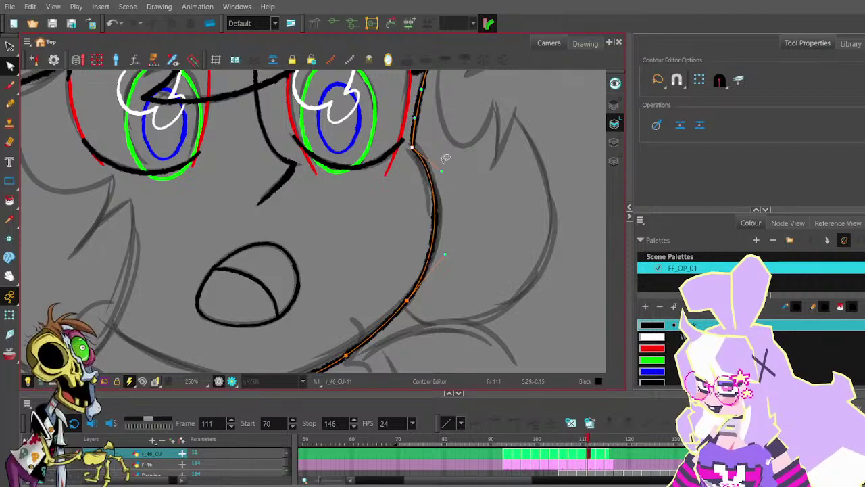
scroll(445, 159, down, 2)
drag(421, 255, 433, 247)
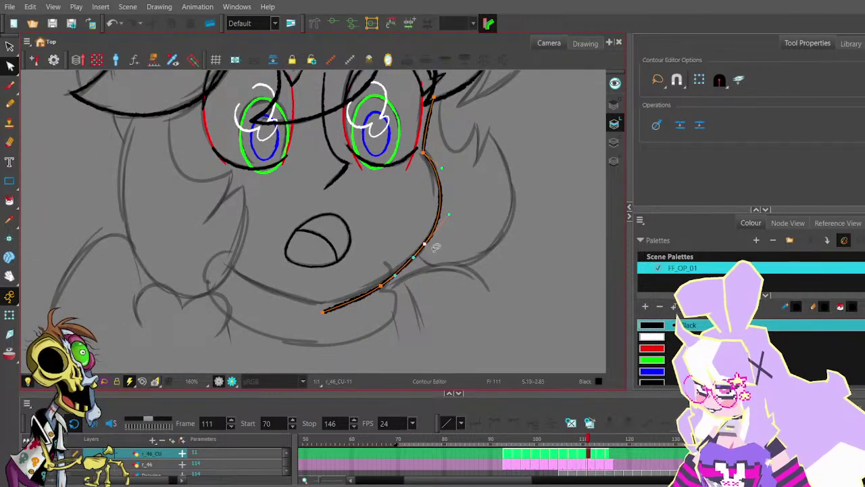
mouse_move(323, 312)
mouse_down()
mouse_move(331, 307)
mouse_move(323, 304)
mouse_up()
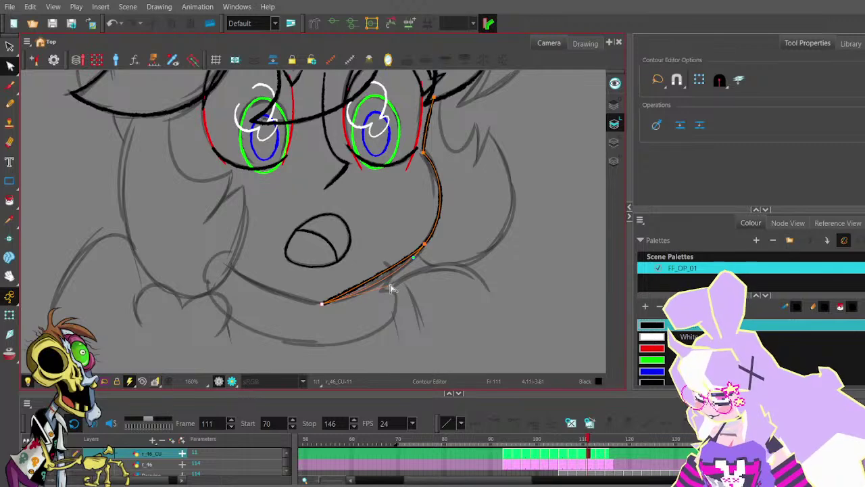
click(448, 241)
scroll(449, 242, up, 2)
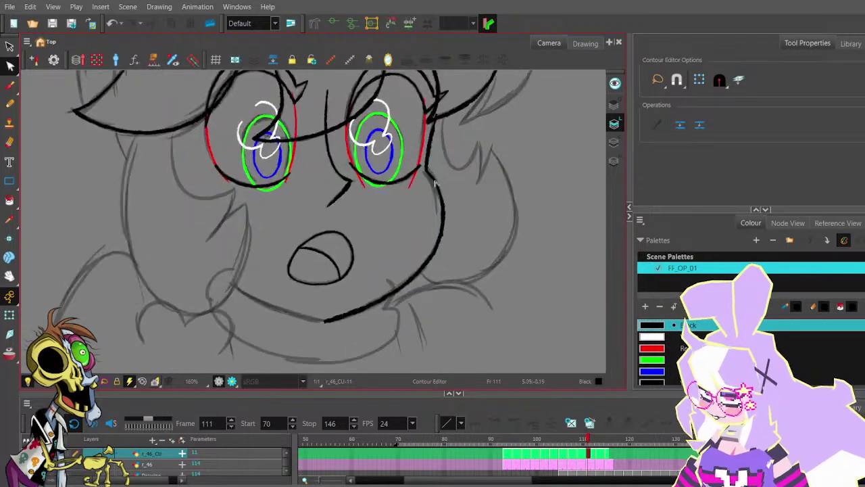
click(433, 174)
scroll(467, 202, down, 2)
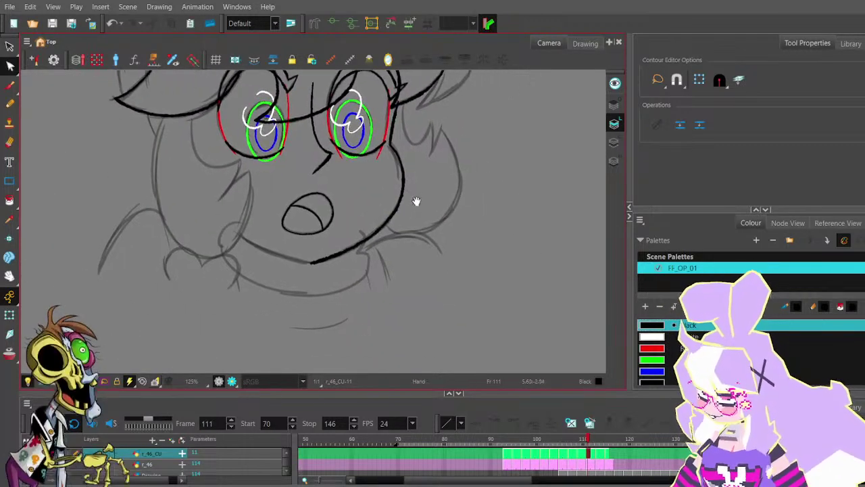
- Draw the opposite jaw line from the side hair down to the chin on frame 111 and adjust its outer end
key(alt+slash)
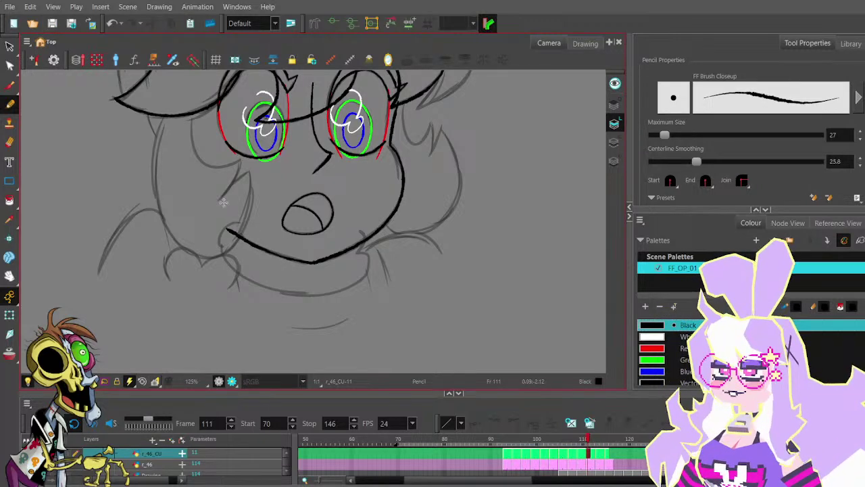
click(10, 66)
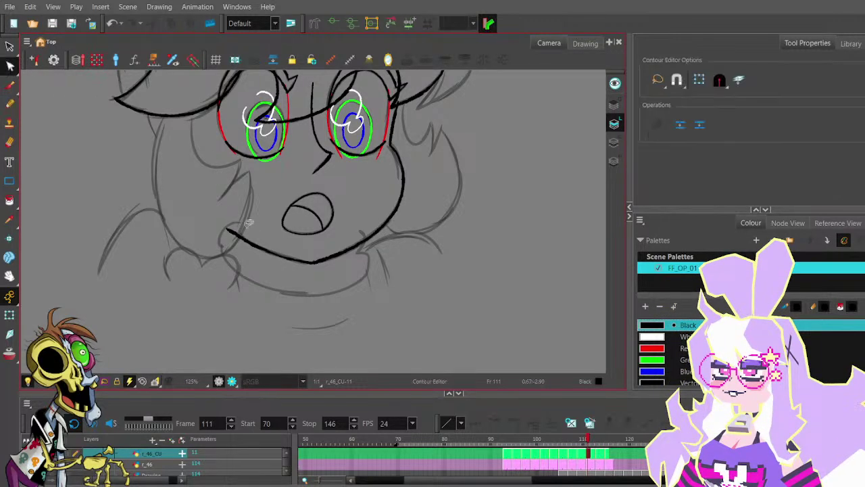
scroll(228, 236, up, 3)
click(244, 239)
mouse_move(251, 233)
mouse_down()
mouse_move(226, 229)
mouse_move(277, 267)
mouse_up()
- Simplify the new jaw line by deleting three extra points along its curve
click(255, 247)
key(Delete)
click(284, 262)
key(Delete)
click(300, 268)
key(Delete)
click(318, 246)
scroll(323, 246, down, 2)
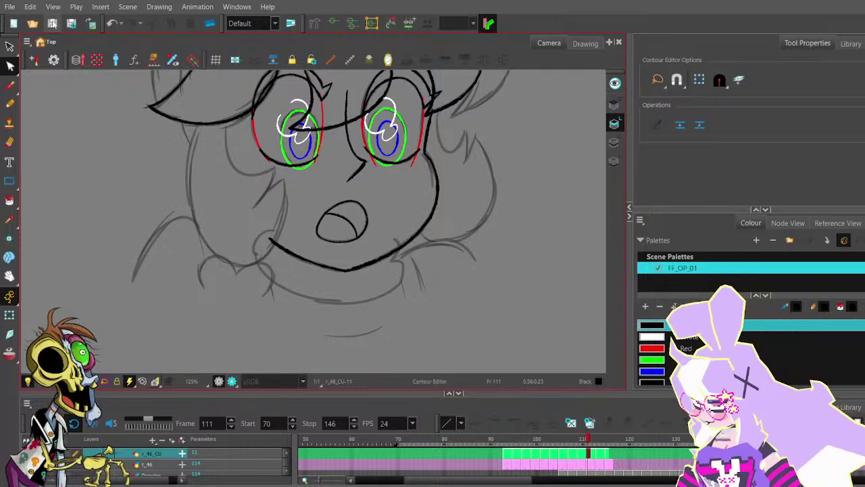
- Save the scene with the inked jaw lines on frame 111
click(10, 103)
drag(333, 106, 338, 157)
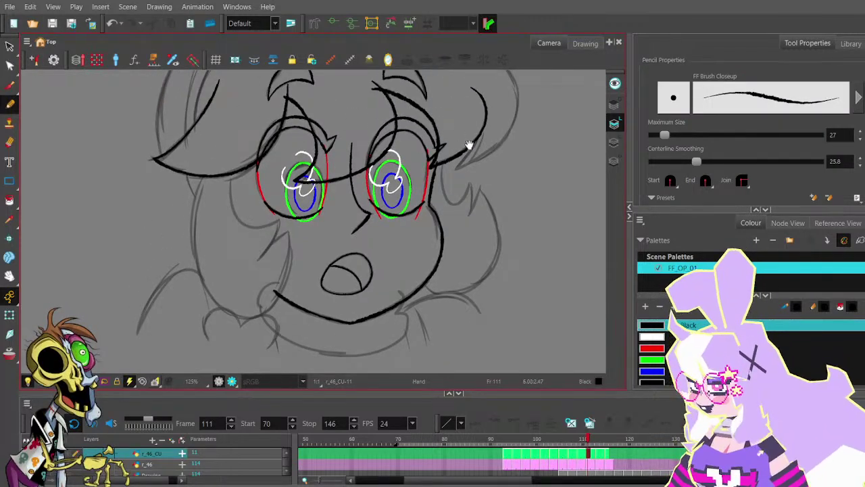
drag(469, 145, 358, 232)
drag(390, 176, 437, 155)
drag(398, 193, 414, 149)
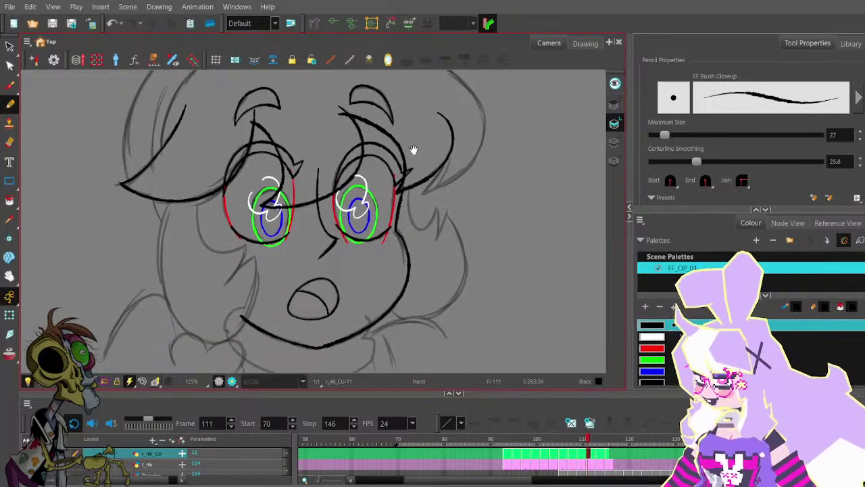
click(52, 25)
scroll(370, 190, down, 1)
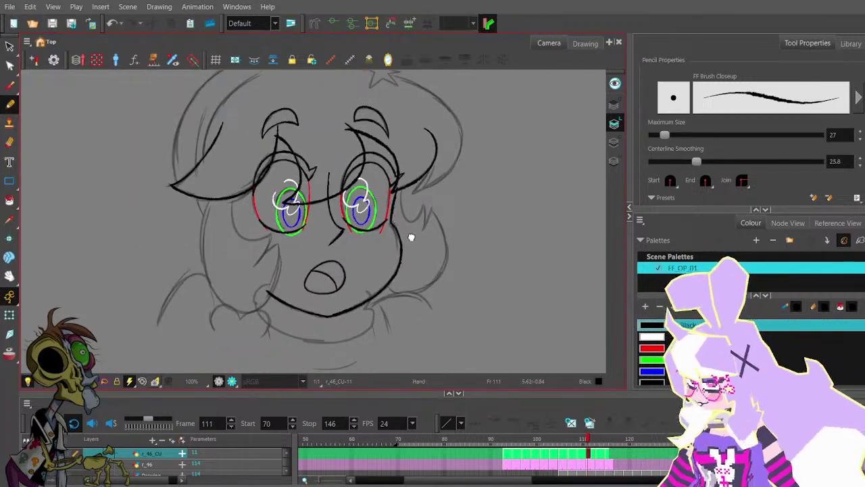
- Check the face contour against frame 110, go to frame 113 and save the scene
key(comma)
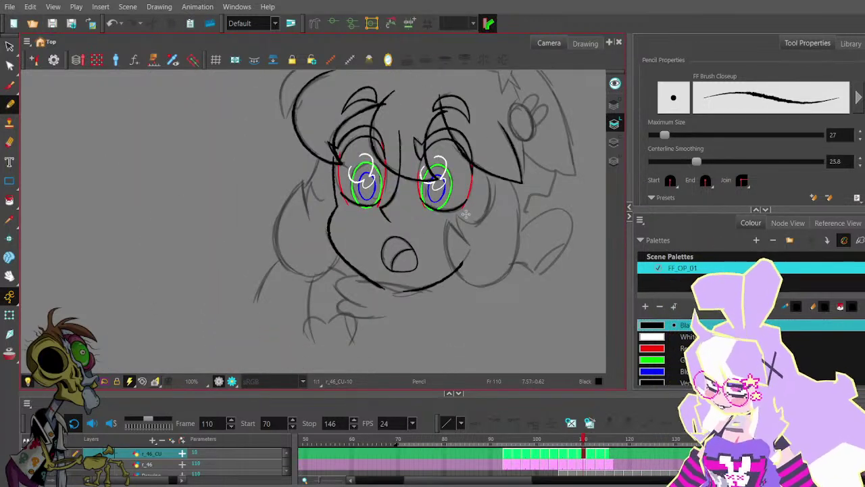
key(period)
key(period)
key(period)
drag(337, 112, 400, 102)
click(53, 24)
- Try to draw the face edge beside the far eye on frame 113, undoing the strokes
scroll(333, 133, up, 1)
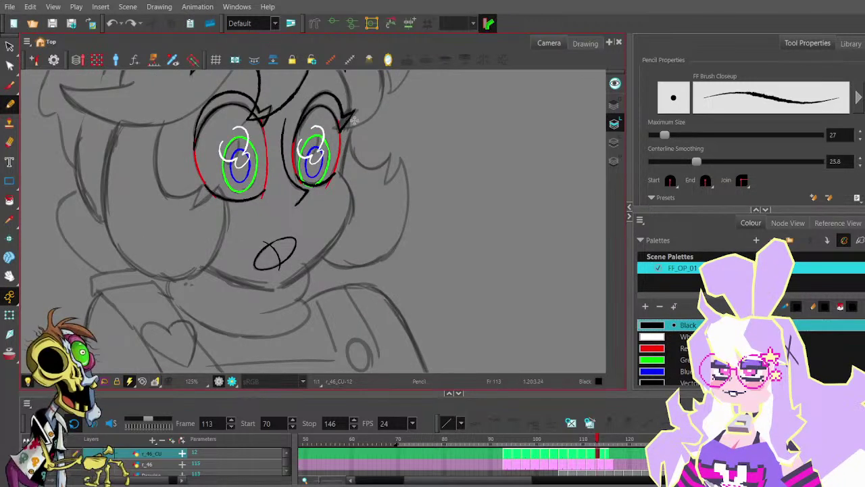
key(alt+s)
scroll(333, 126, up, 1)
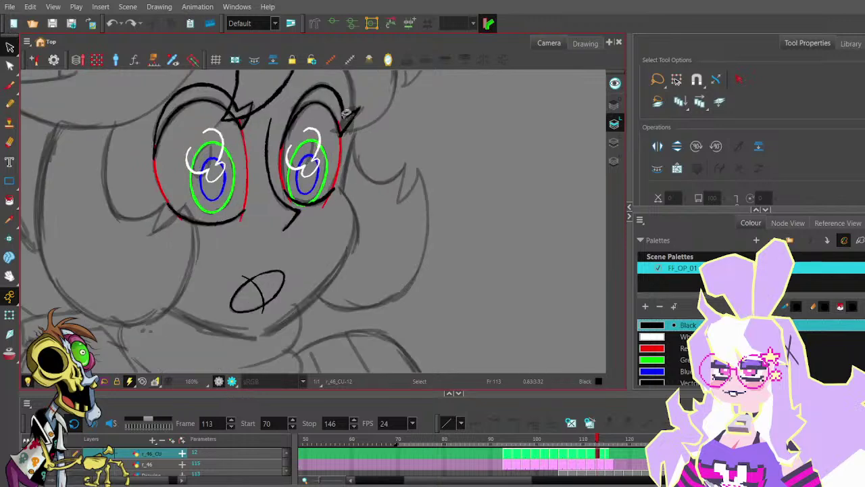
click(367, 127)
click(369, 127)
scroll(369, 127, down, 2)
key(alt+slash)
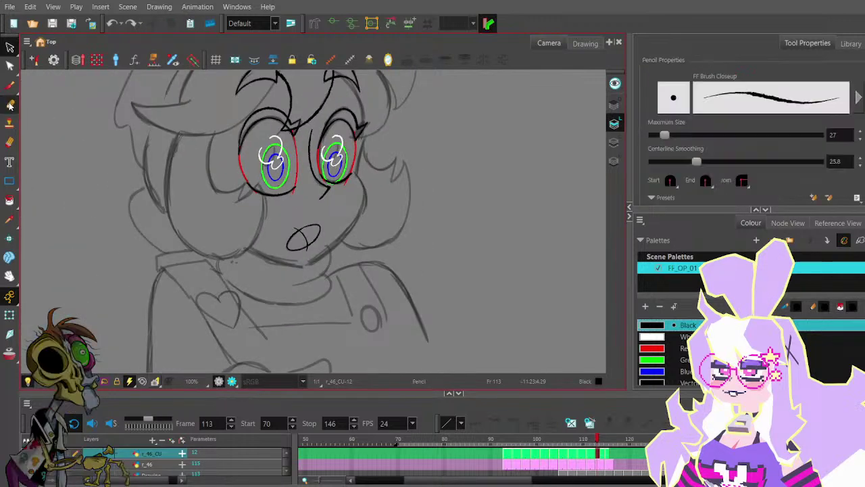
scroll(368, 144, up, 3)
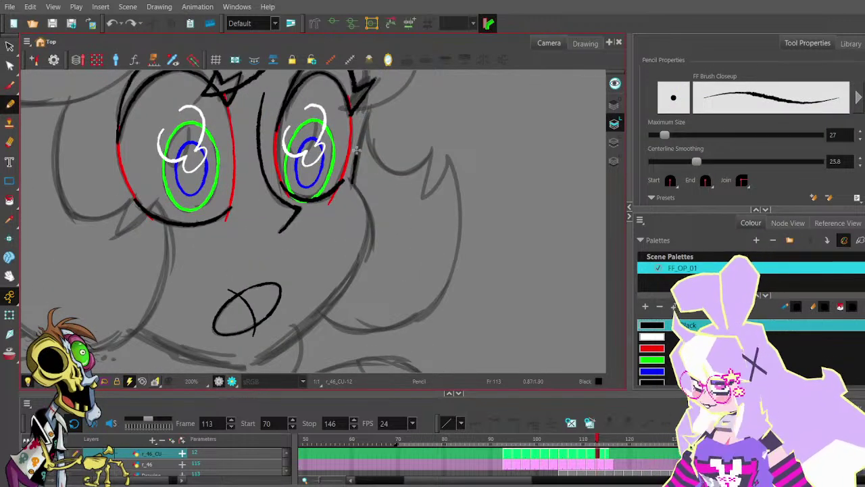
key(ctrl+z)
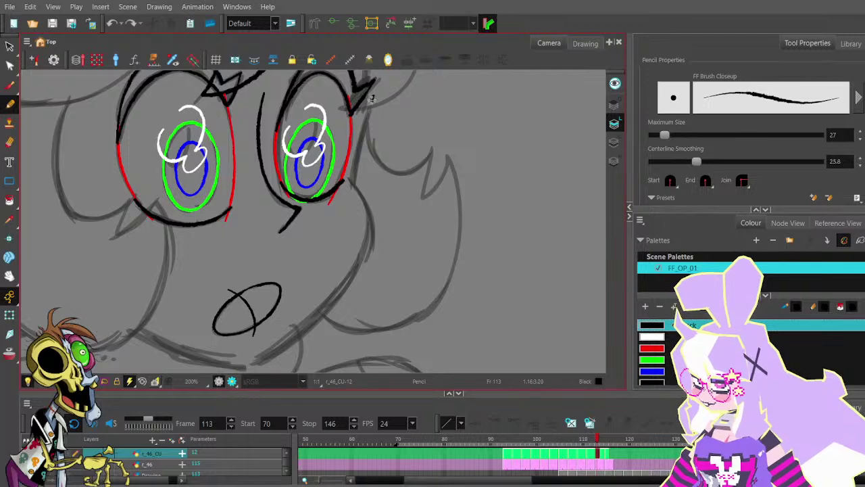
key(ctrl+z)
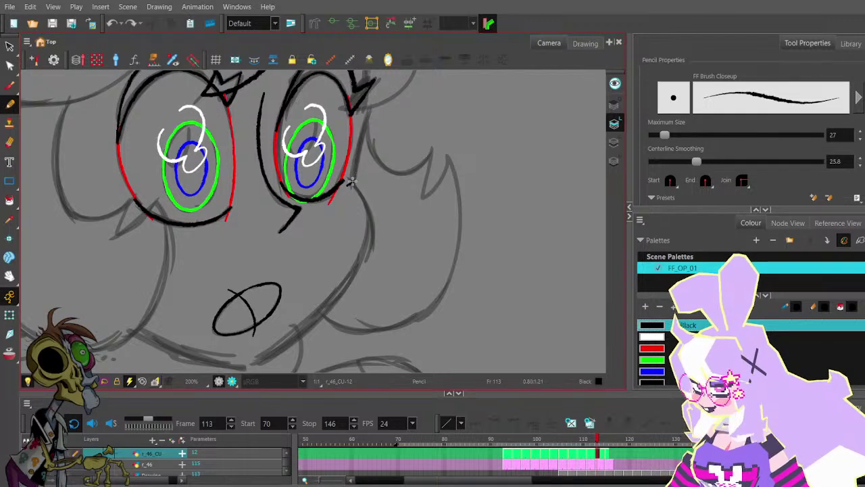
- Adjust the upper and lower ends of the face edge line beside the far eye
scroll(384, 134, down, 1)
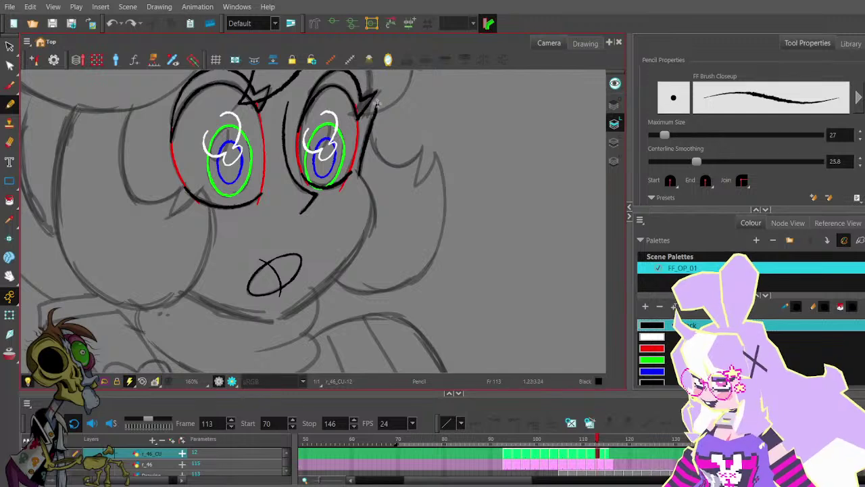
key(alt+q)
click(376, 112)
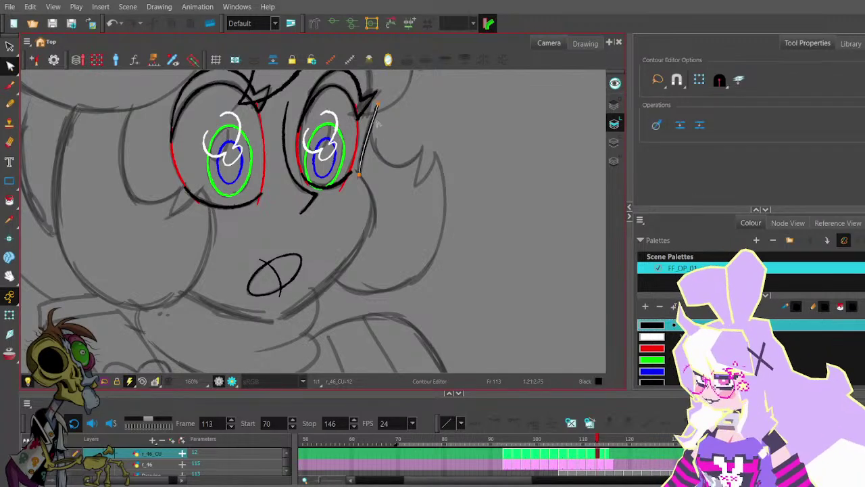
drag(378, 106, 376, 104)
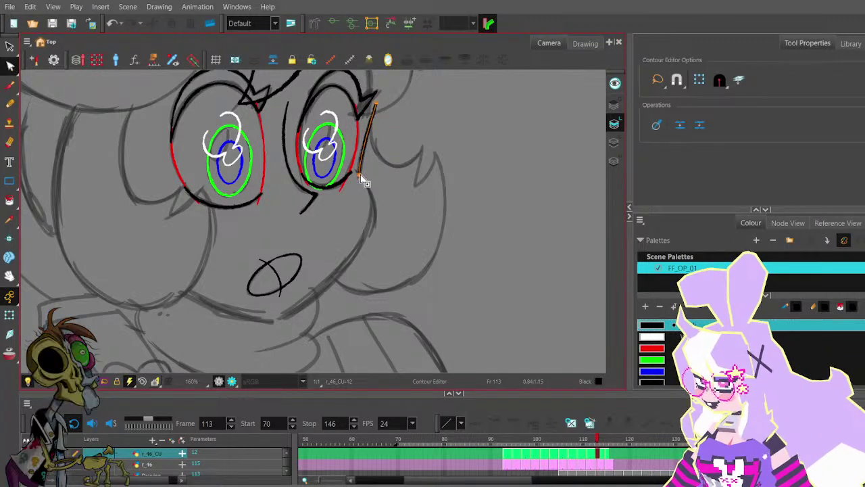
drag(359, 175, 362, 175)
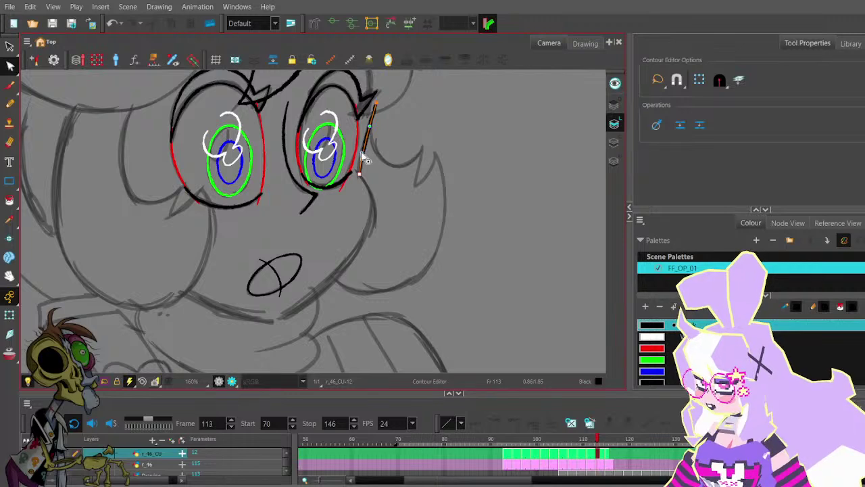
click(387, 146)
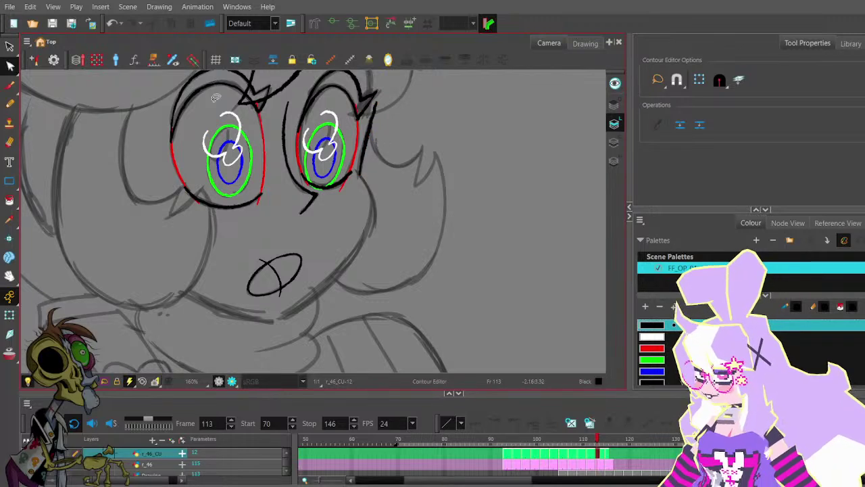
- Undo the face edge line beside the far eye together with its adjustments
click(10, 103)
scroll(264, 98, down, 2)
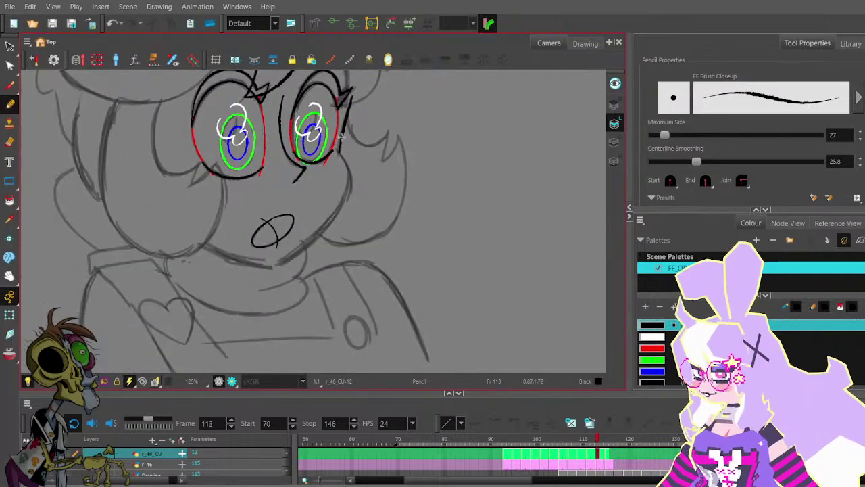
mouse_move(341, 138)
mouse_down()
mouse_move(357, 189)
mouse_move(350, 154)
mouse_up()
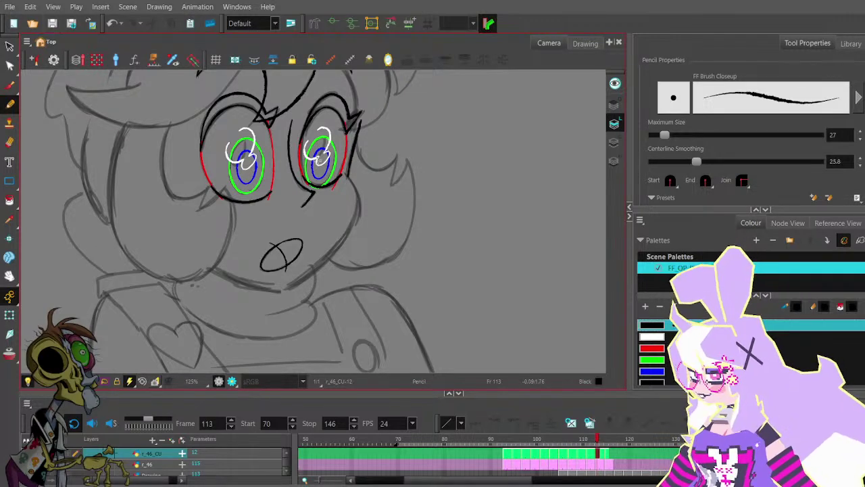
scroll(346, 171, down, 1)
scroll(346, 170, up, 2)
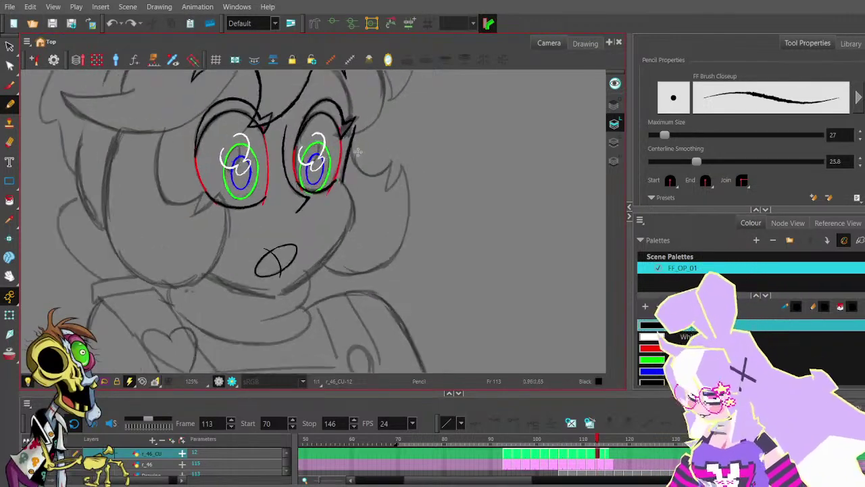
key(ctrl+z)
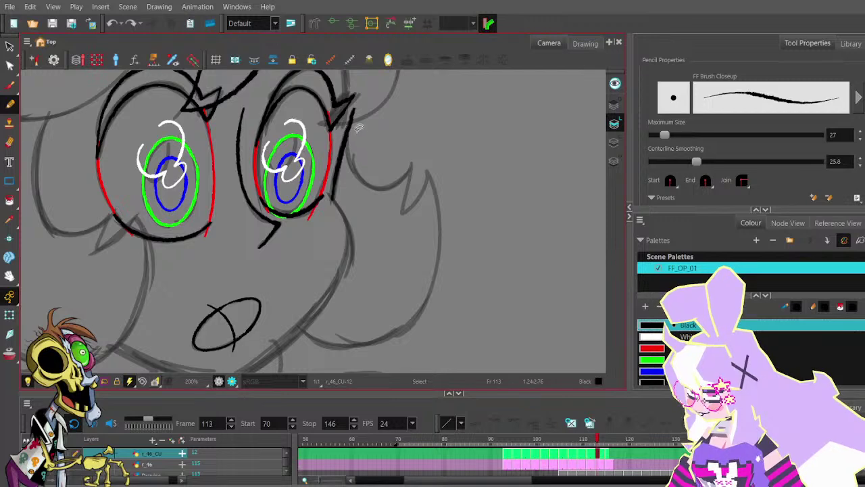
drag(354, 111, 333, 198)
key(ctrl+z)
key(ctrl+z)
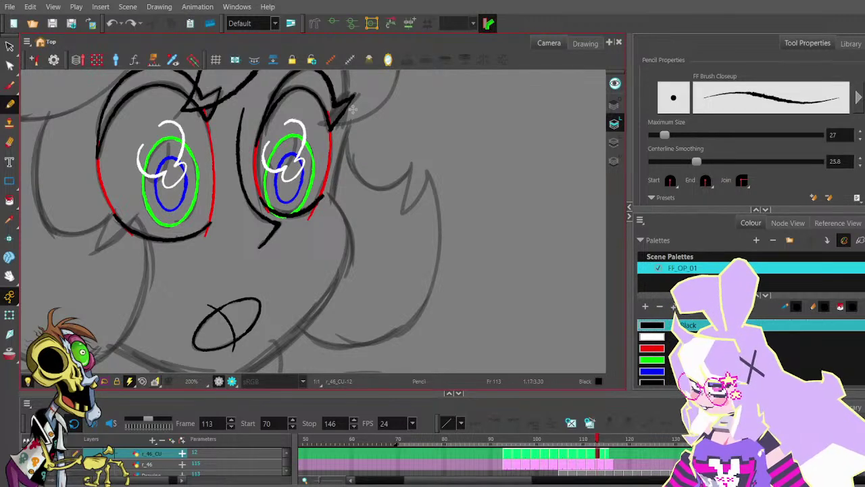
- Redraw the face edge on frame 113 from the far eye's lash tip down to the eye's lower corner
drag(354, 109, 332, 179)
key(ctrl+z)
drag(354, 109, 344, 148)
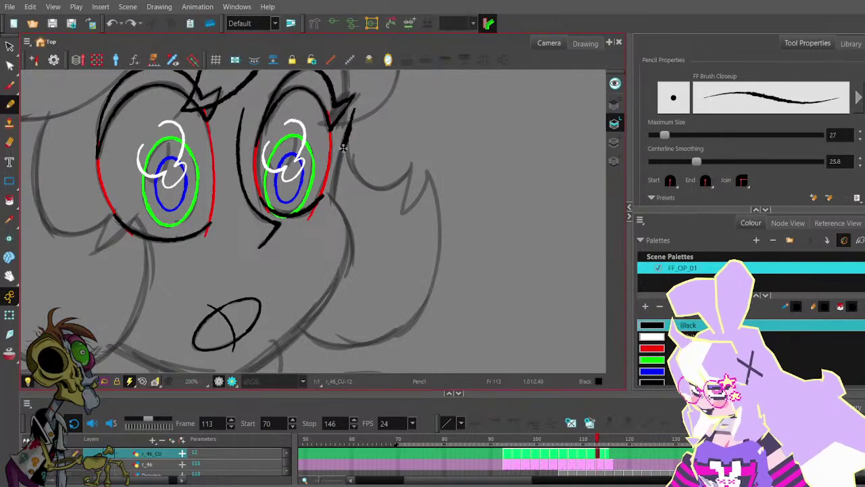
key(ctrl+z)
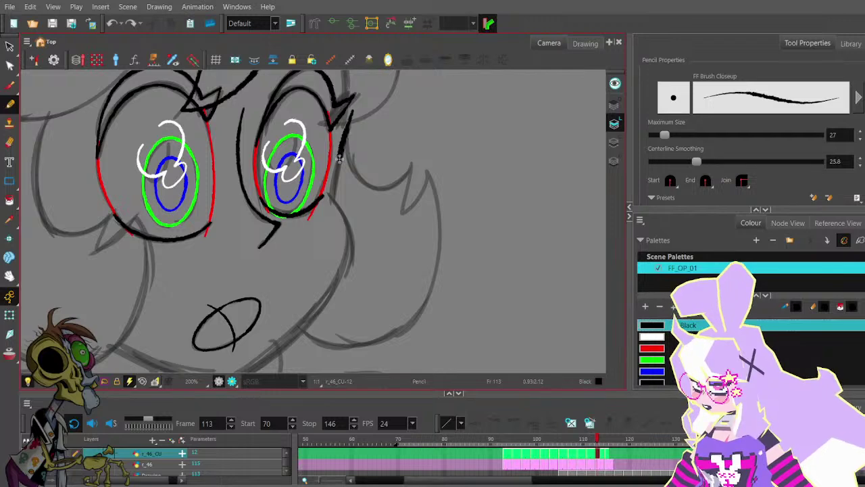
key(ctrl+z)
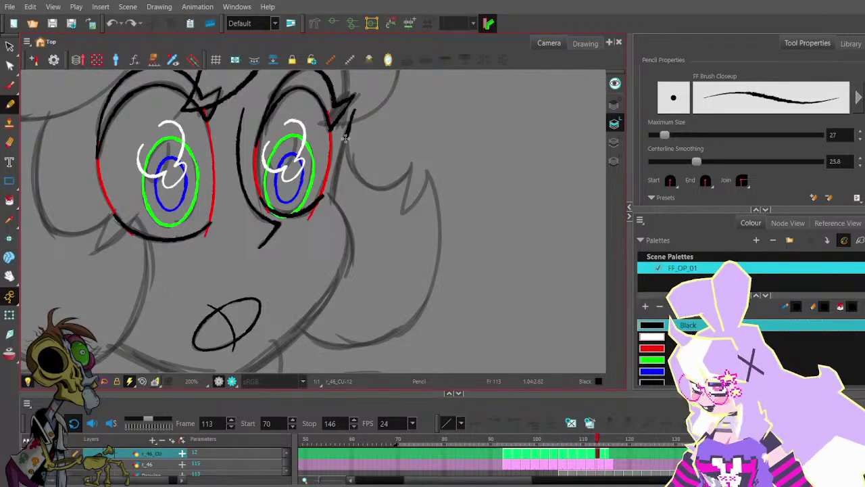
key(ctrl+z)
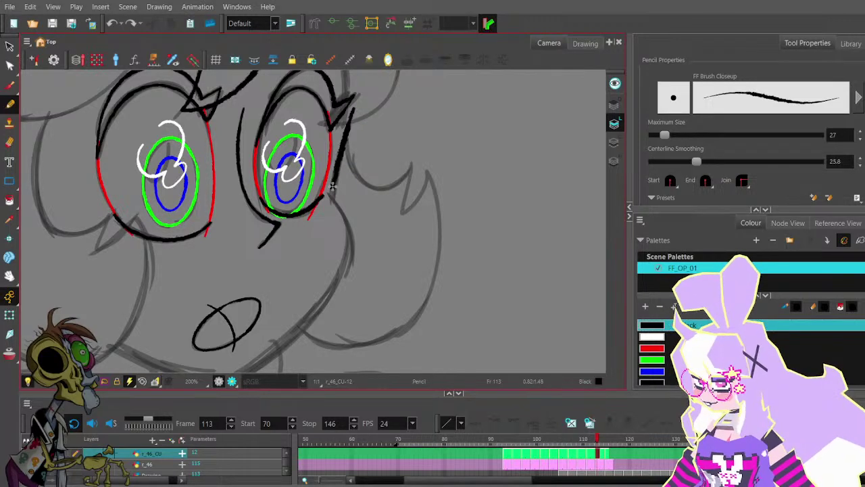
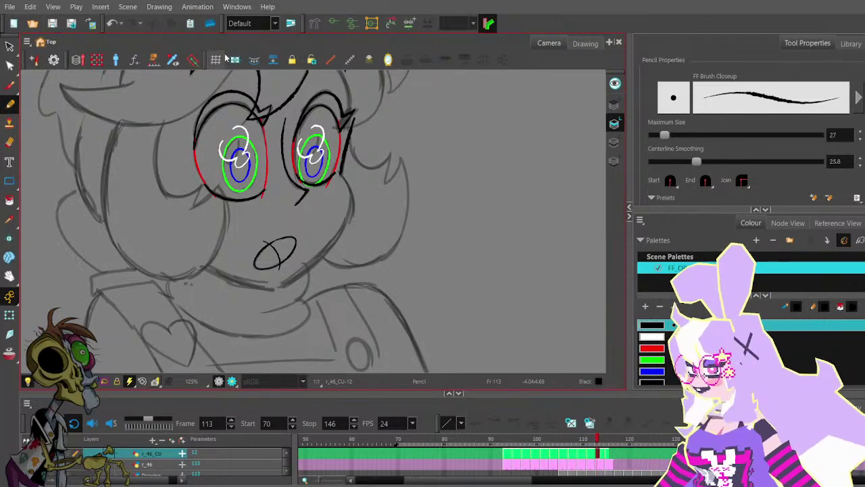
- Draw the cheek and jaw contour from the lower end of the face edge down to the chin
drag(340, 174, 350, 214)
key(ctrl+z)
mouse_move(340, 174)
mouse_down()
mouse_move(350, 208)
mouse_move(338, 240)
mouse_move(275, 292)
mouse_up()
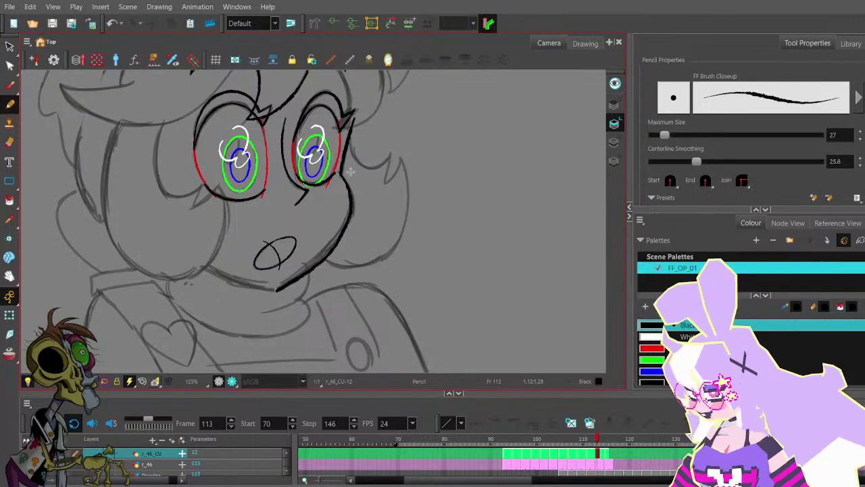
- Refine the new cheek and jaw contour by editing its points along the lower cheek
key(alt+q)
scroll(347, 214, up, 2)
click(342, 242)
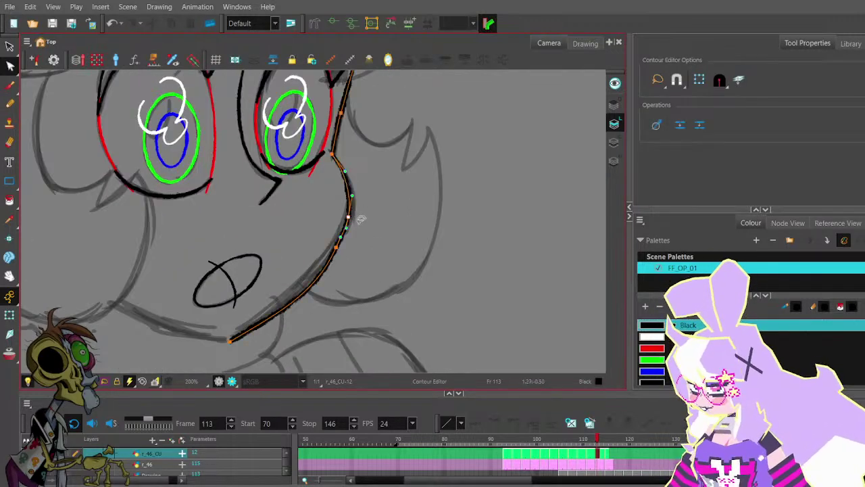
mouse_move(342, 242)
mouse_down()
mouse_move(357, 211)
mouse_move(342, 160)
mouse_move(374, 218)
mouse_move(396, 217)
mouse_up()
click(355, 279)
scroll(355, 277, down, 2)
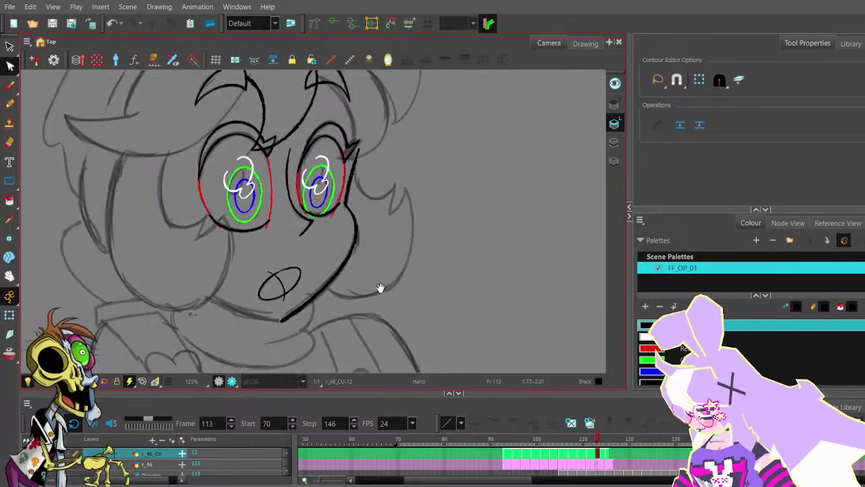
- Draw the opposite jaw line from the chin up to the sketched side hair on frame 113
drag(381, 288, 379, 252)
click(9, 104)
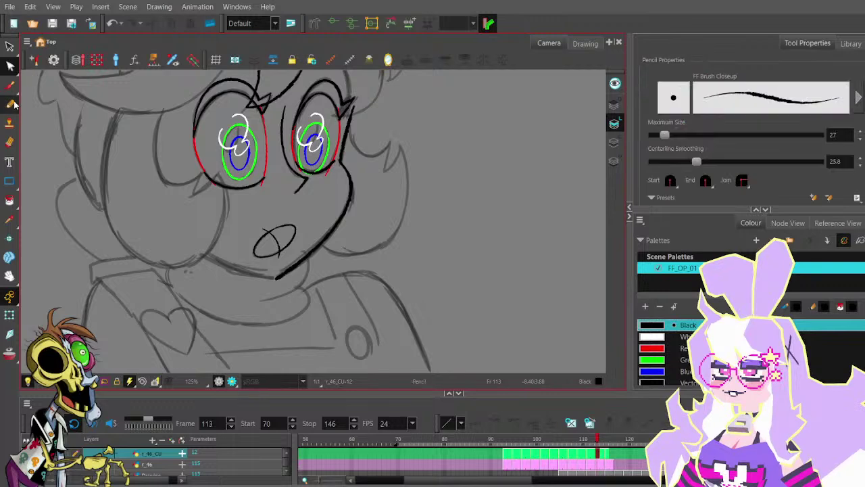
drag(275, 277, 188, 248)
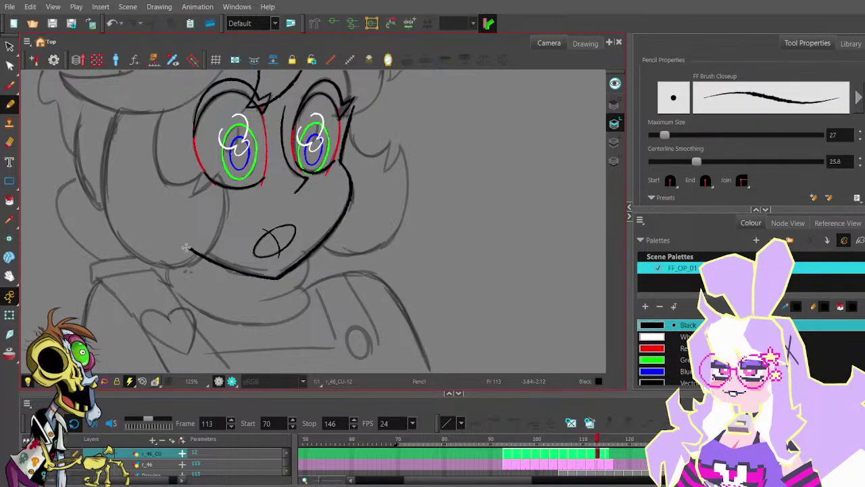
key(ctrl+z)
drag(277, 276, 239, 268)
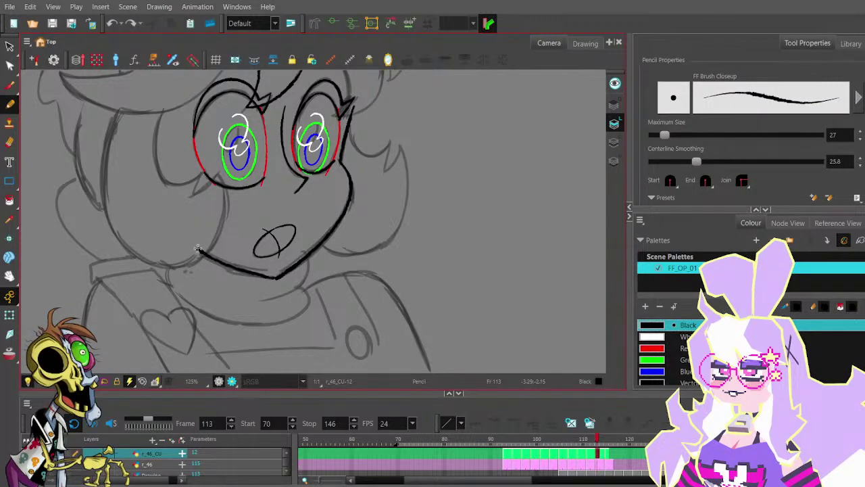
drag(198, 249, 196, 248)
key(ctrl+z)
mouse_move(277, 277)
mouse_down()
mouse_move(230, 268)
mouse_move(189, 247)
mouse_up()
- Flip repeatedly between frames 112 and 113 to compare the inked face contours
key(1)
key(comma)
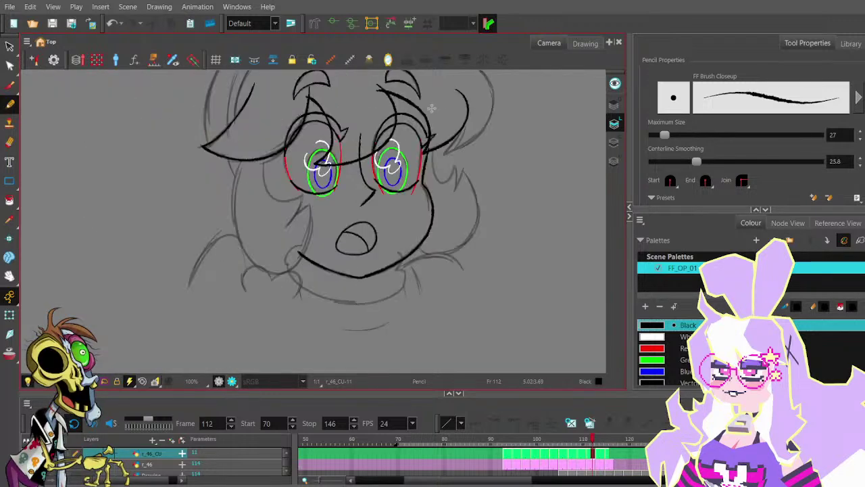
key(period)
key(comma)
key(period)
key(comma)
key(period)
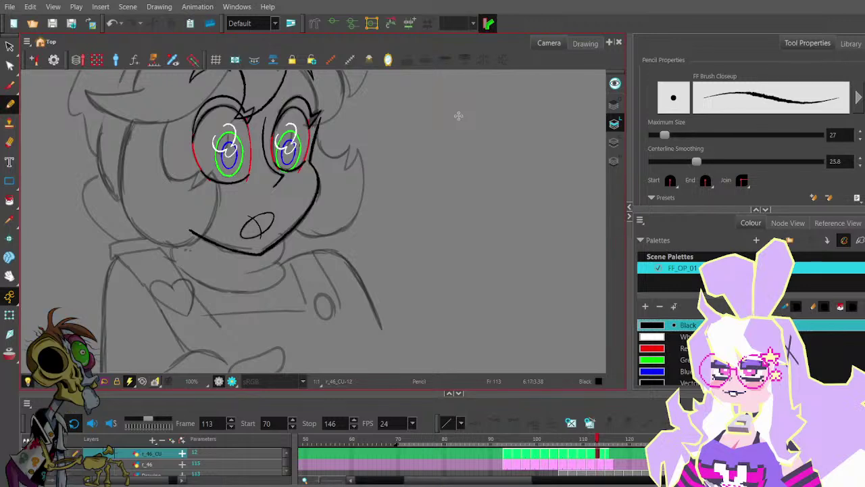
key(comma)
key(period)
key(comma)
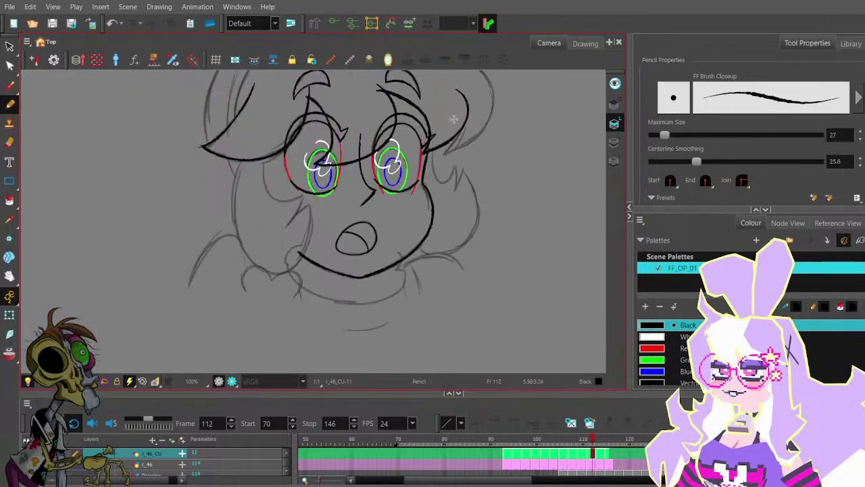
key(period)
key(comma)
key(period)
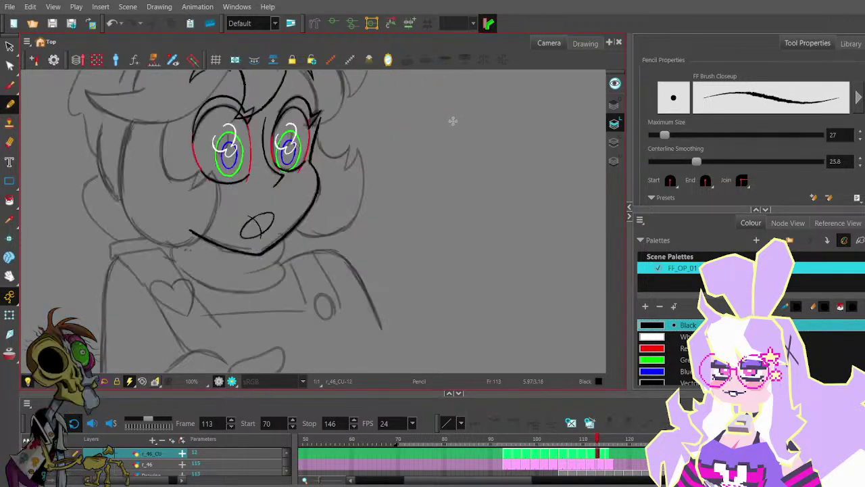
- Step through frames 112 to 115 to compare the inked face contours with the sketched head turn
key(comma)
key(period)
key(period)
key(period)
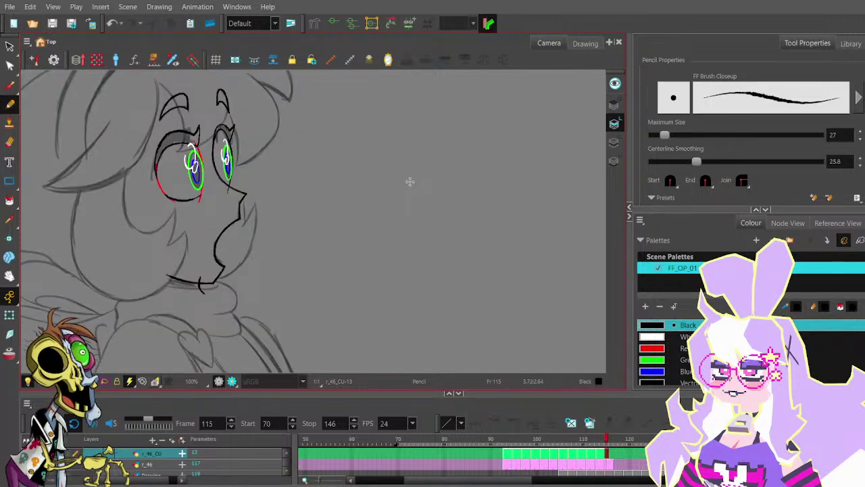
key(comma)
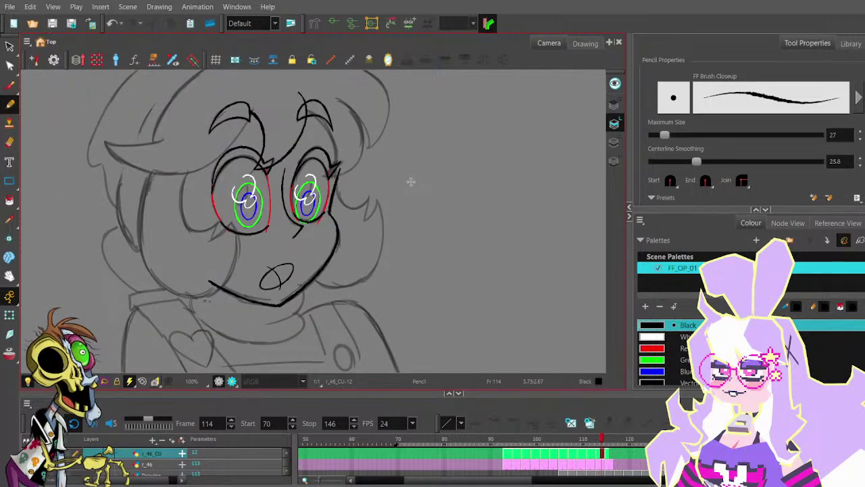
key(comma)
key(comma)
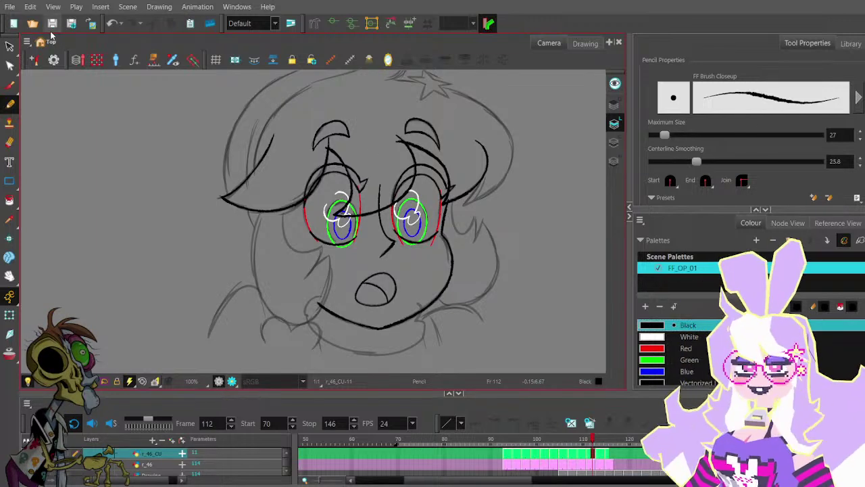
mouse_move(511, 261)
mouse_down()
mouse_move(418, 227)
mouse_move(373, 231)
mouse_up()
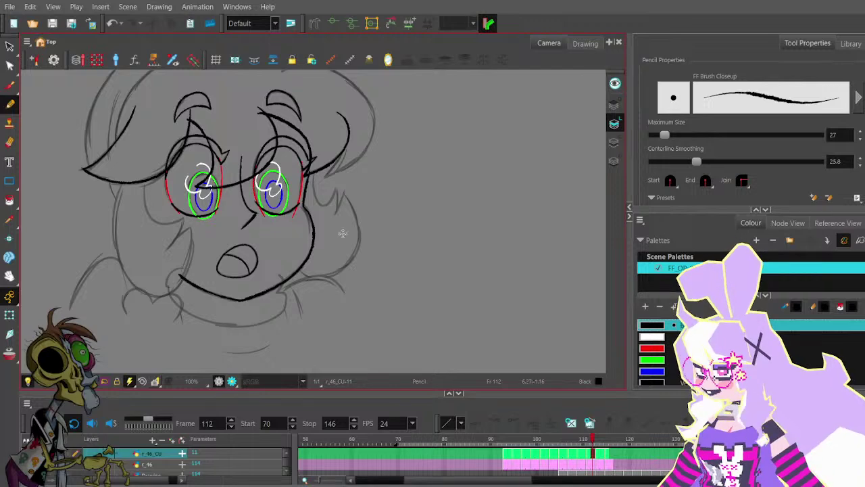
drag(357, 205, 397, 244)
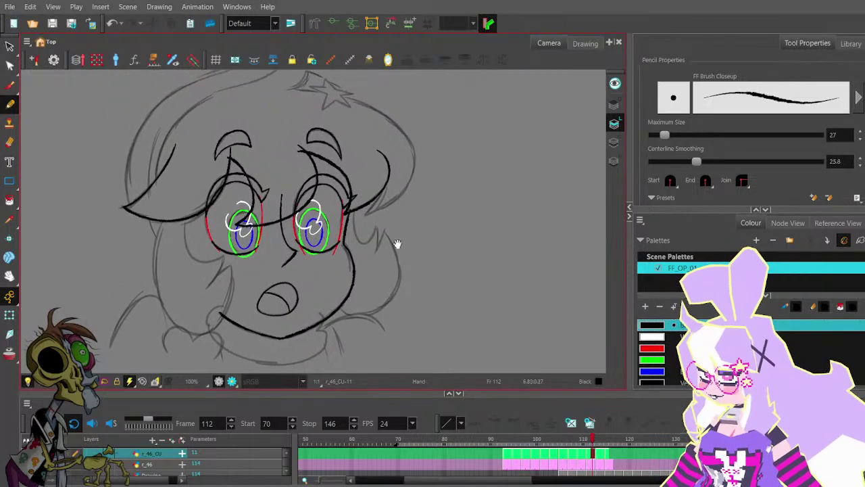
mouse_move(420, 212)
mouse_down()
mouse_move(428, 190)
mouse_move(430, 202)
mouse_up()
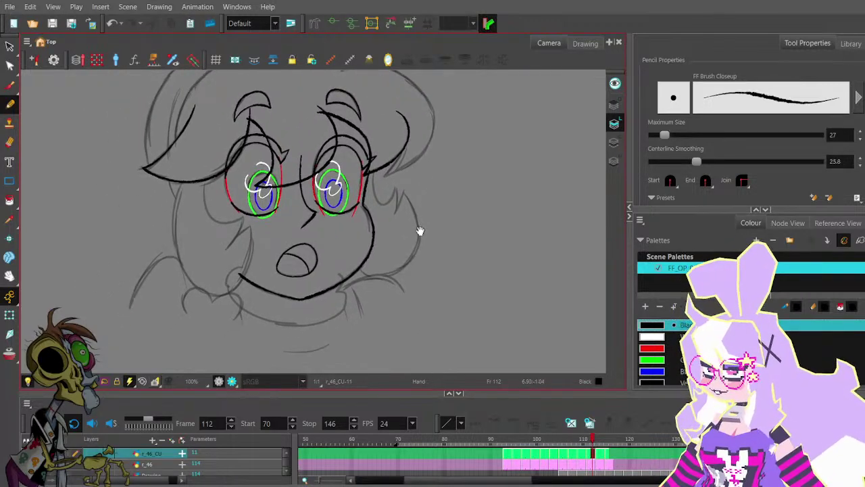
mouse_move(418, 236)
mouse_down()
mouse_move(447, 270)
mouse_move(440, 266)
mouse_up()
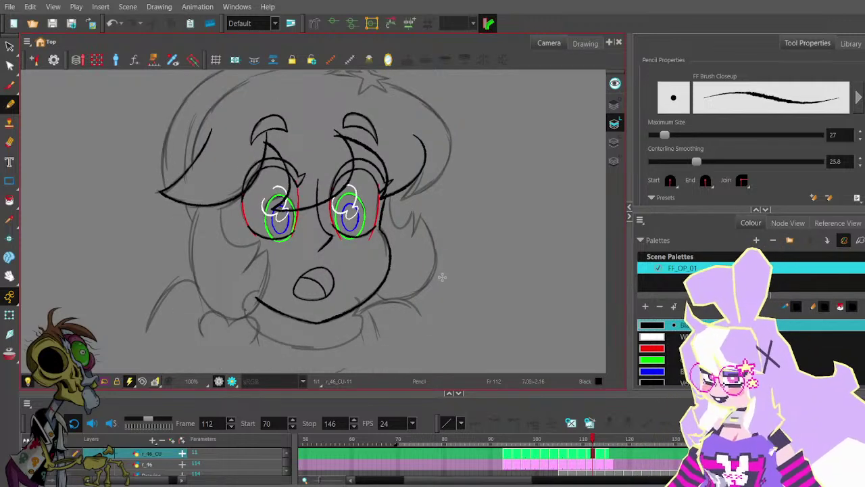
- Flip back to the frames before 112 and forward to 113 to compare the fringe and face line art
key(comma)
key(comma)
key(comma)
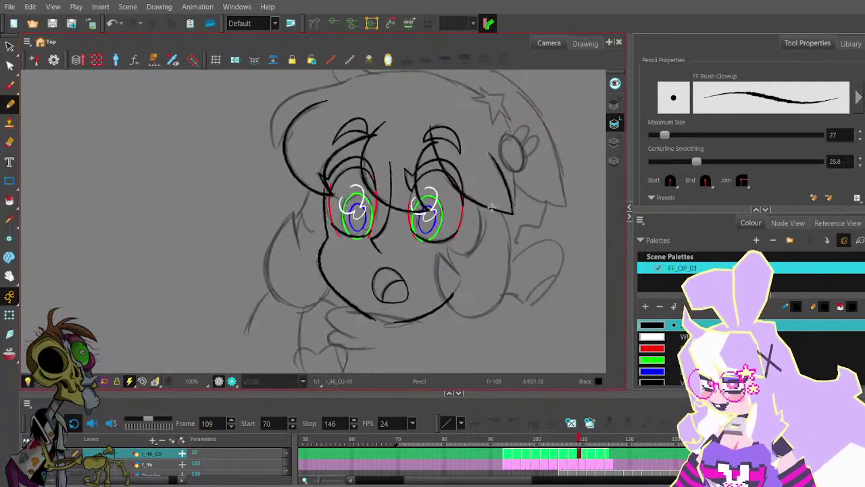
key(comma)
key(period)
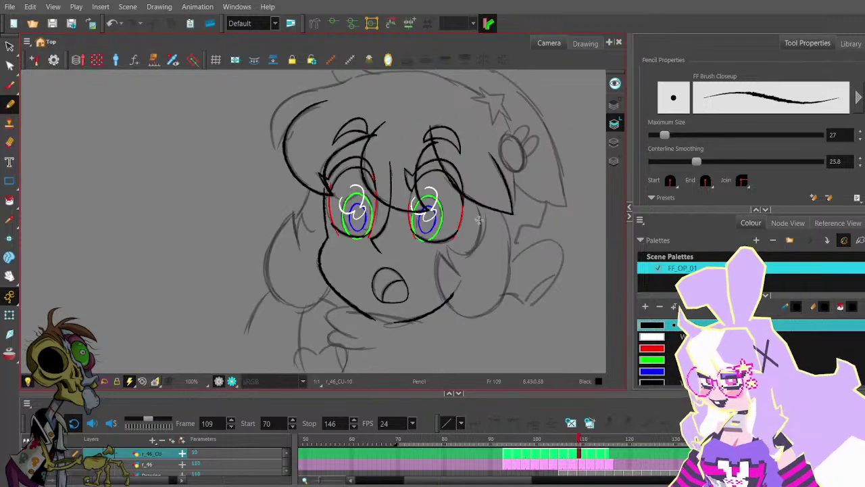
drag(521, 255, 432, 268)
mouse_move(480, 283)
mouse_down()
mouse_move(482, 268)
mouse_move(468, 263)
mouse_up()
key(period)
key(period)
mouse_move(423, 236)
mouse_down()
mouse_move(454, 272)
mouse_move(463, 261)
mouse_move(464, 275)
mouse_up()
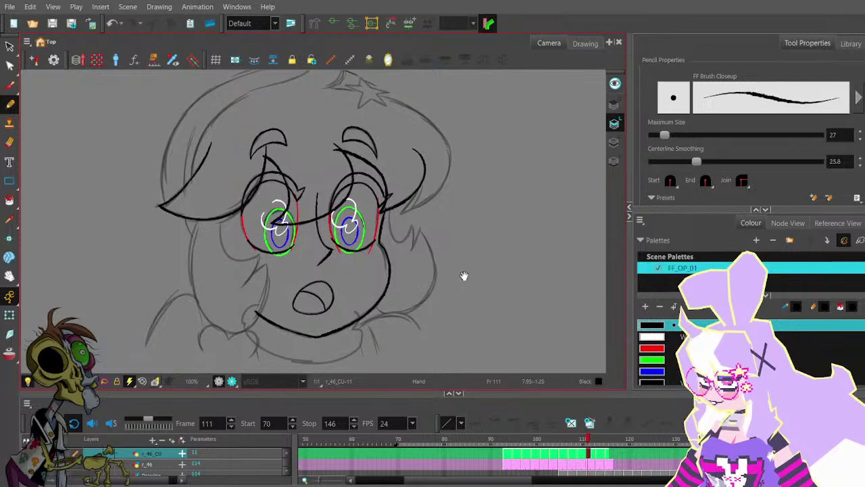
key(period)
key(period)
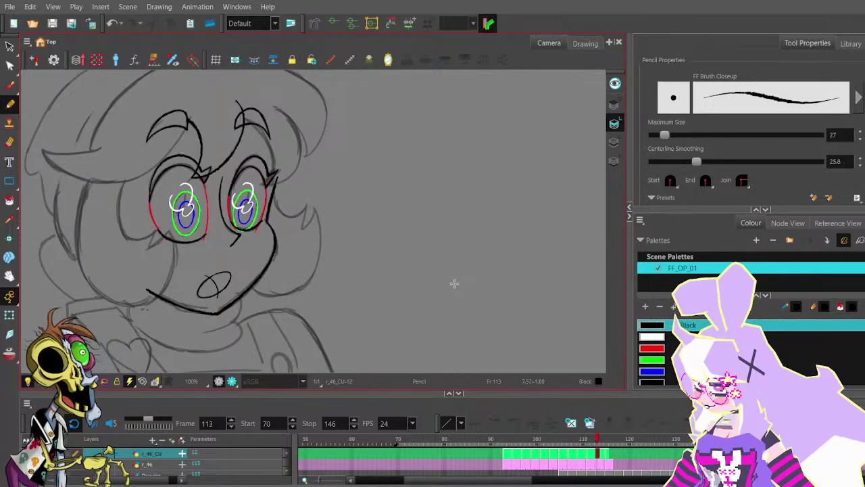
key(comma)
key(period)
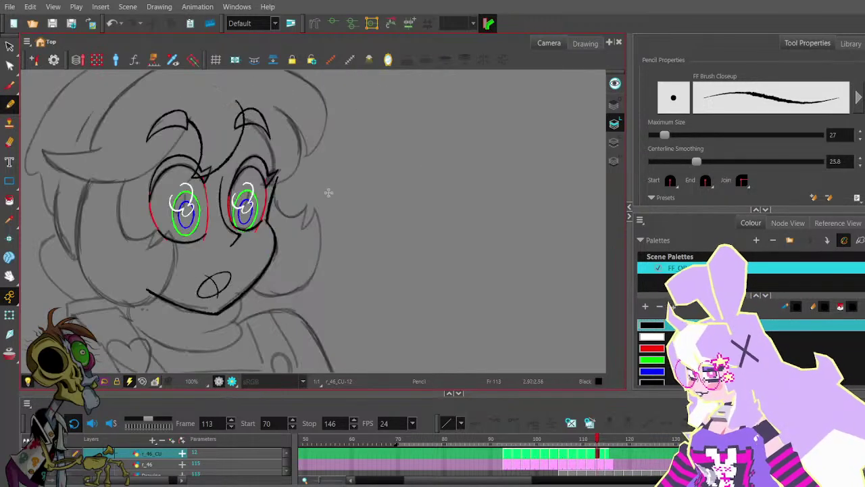
key(comma)
key(period)
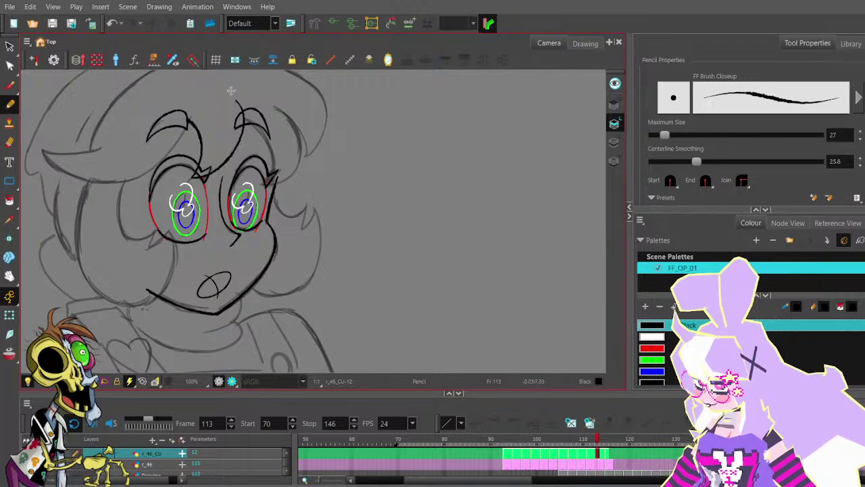
- Draw the fringe strand on frame 113 from the far eyebrow down to the outer lash of the far eye
scroll(236, 114, up, 3)
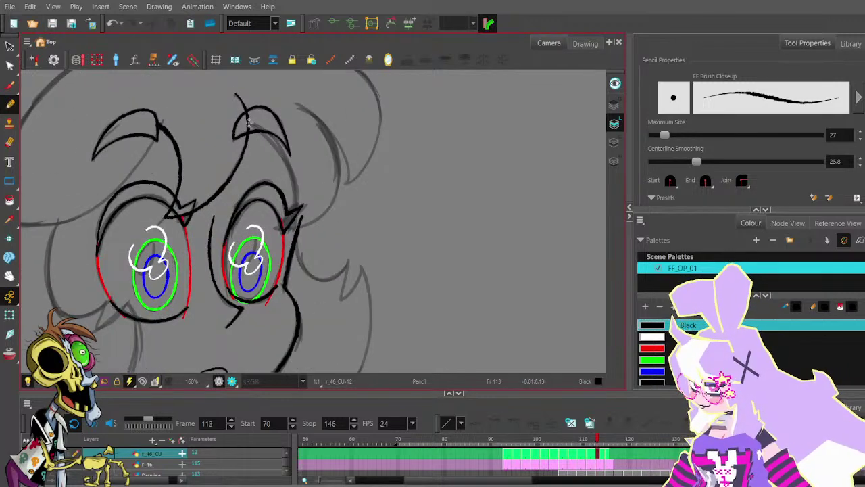
drag(244, 119, 277, 150)
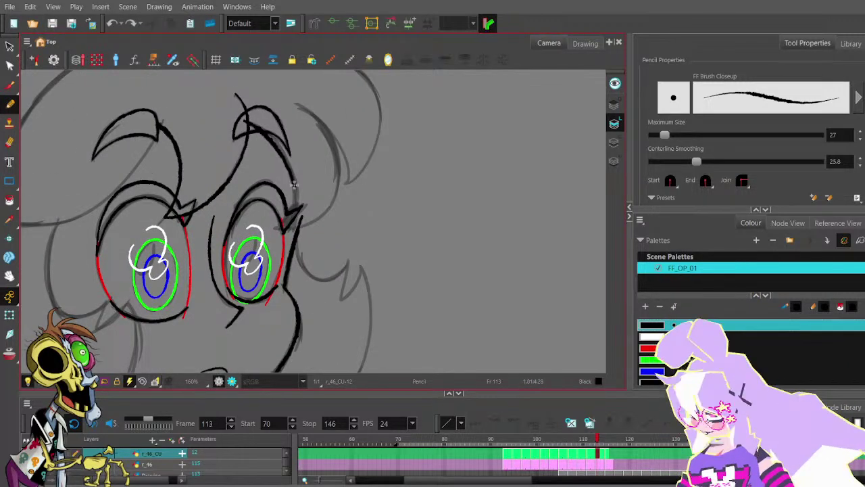
drag(293, 213, 277, 229)
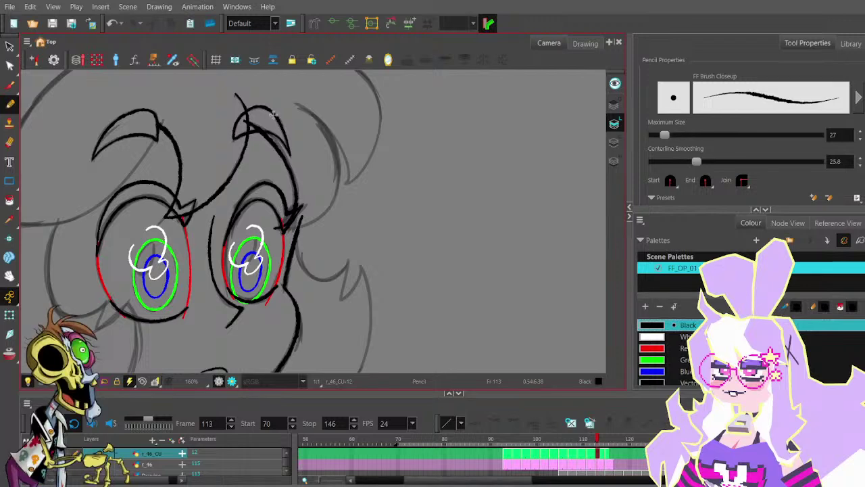
- Refine the new fringe strand's curve and lower end by editing its points to follow the sketch
key(alt+q)
click(252, 127)
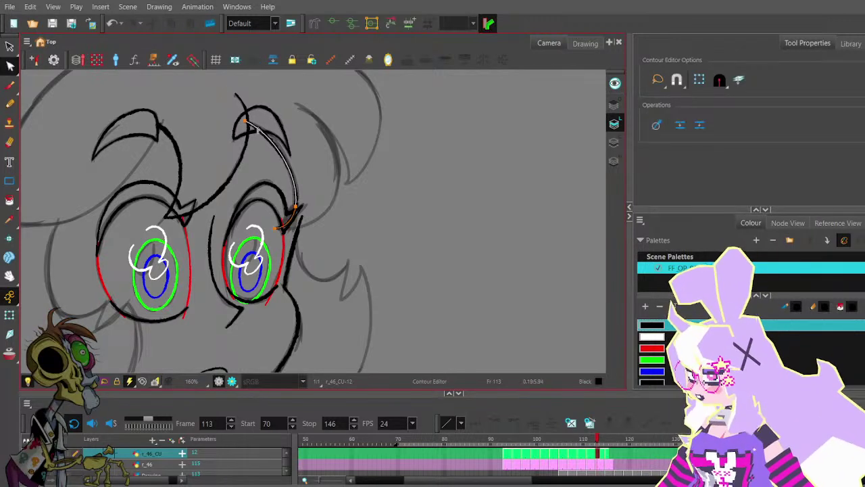
drag(250, 128, 284, 141)
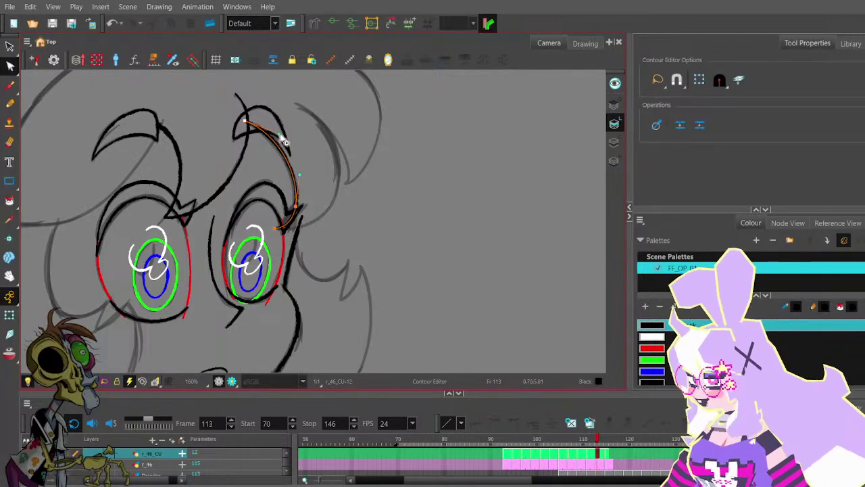
click(303, 161)
click(297, 195)
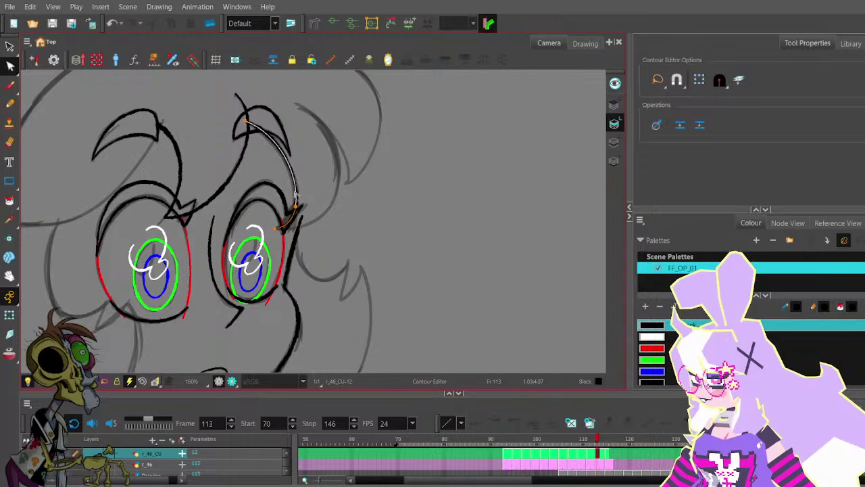
scroll(277, 235, up, 2)
drag(272, 231, 272, 230)
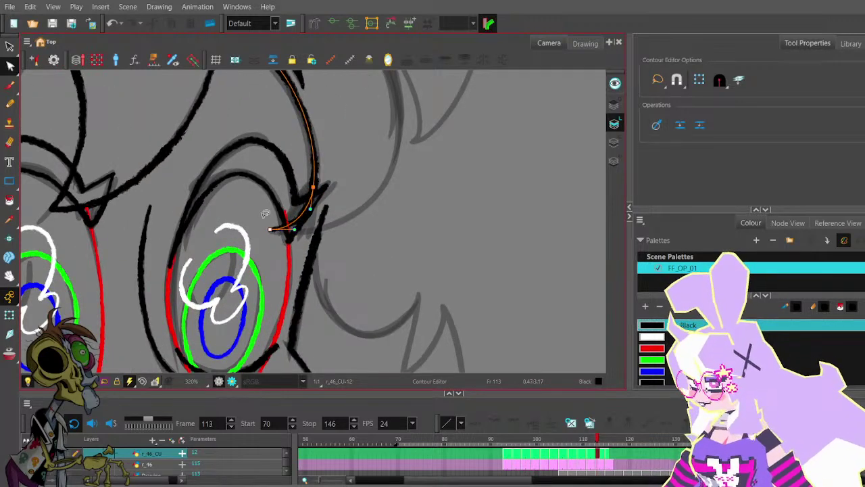
click(264, 213)
scroll(265, 202, down, 2)
drag(255, 87, 280, 134)
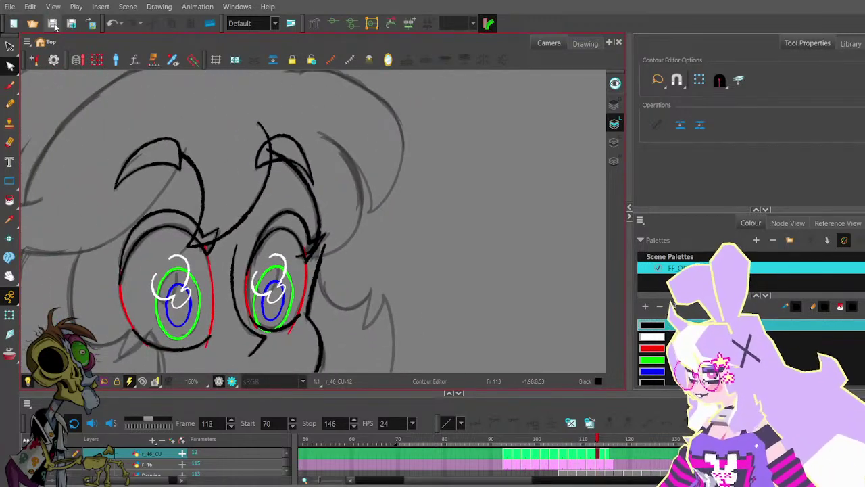
scroll(333, 160, down, 1)
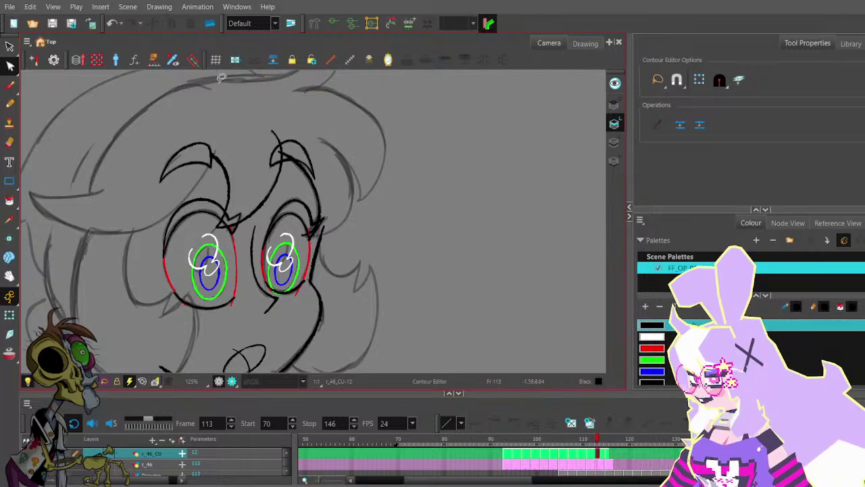
click(9, 104)
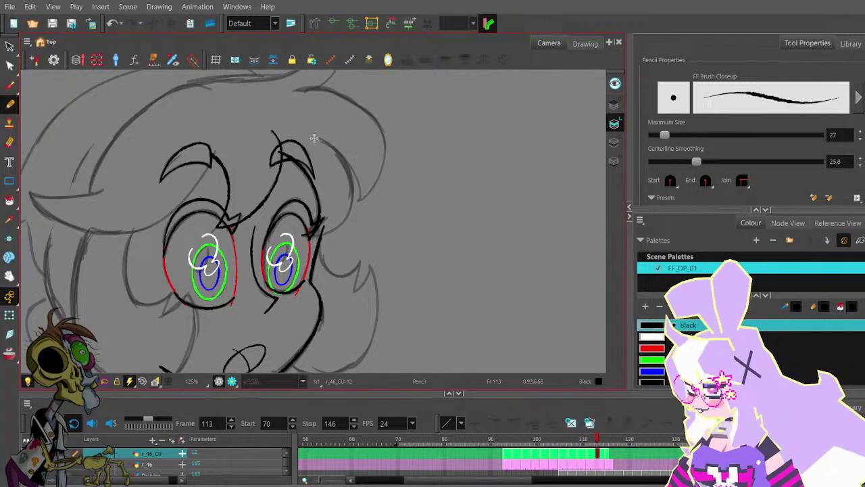
key(ctrl+z)
mouse_move(318, 138)
mouse_down()
mouse_move(345, 192)
mouse_move(334, 147)
mouse_move(346, 174)
mouse_up()
key(ctrl+z)
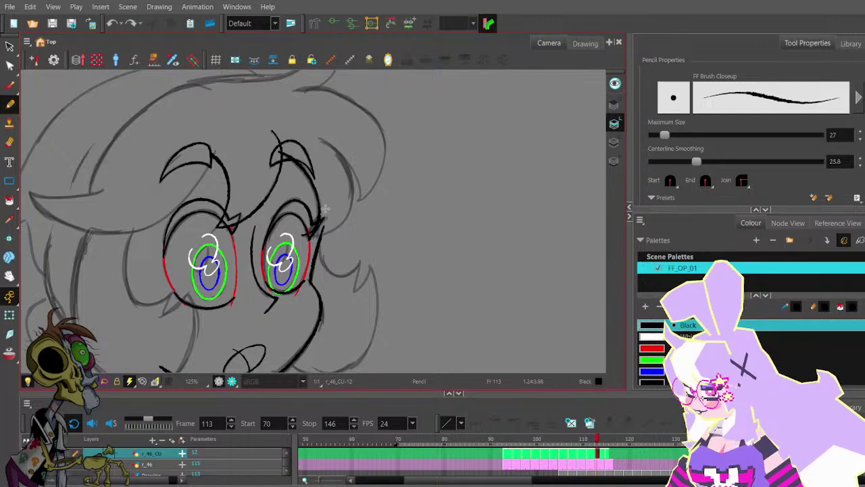
- Cut off and delete the fringe strand's overshooting tip beside the outer lash of the far eye
key(alt+t)
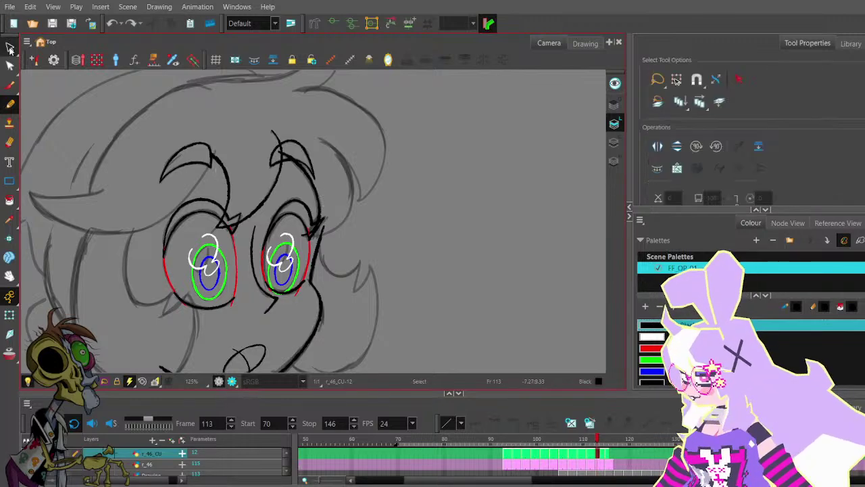
scroll(307, 228, up, 5)
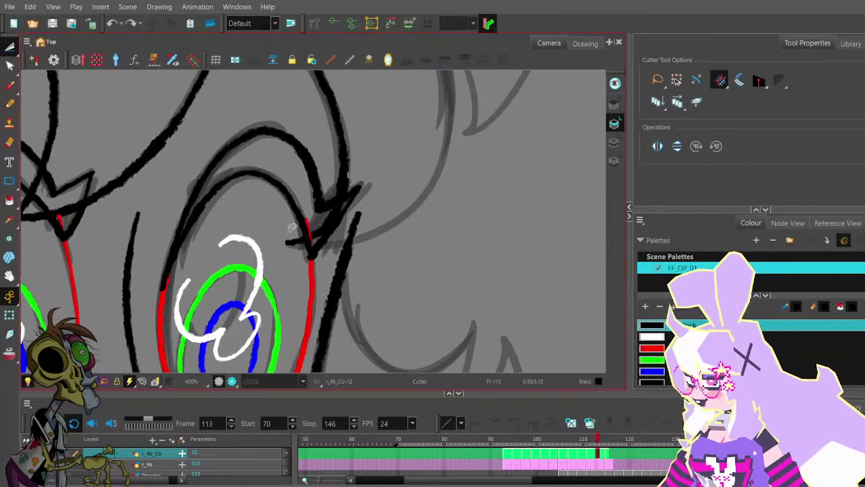
drag(300, 235, 282, 250)
key(Delete)
scroll(277, 179, down, 1)
scroll(279, 178, down, 1)
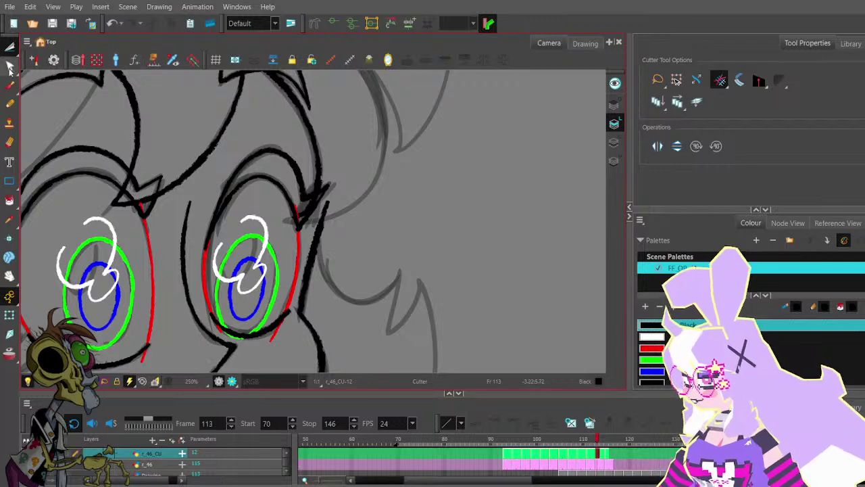
- Reshape the trimmed lower end of the fringe strand into a pointed tip at the outer lash
click(9, 65)
click(317, 174)
drag(293, 220, 286, 221)
click(276, 199)
click(288, 218)
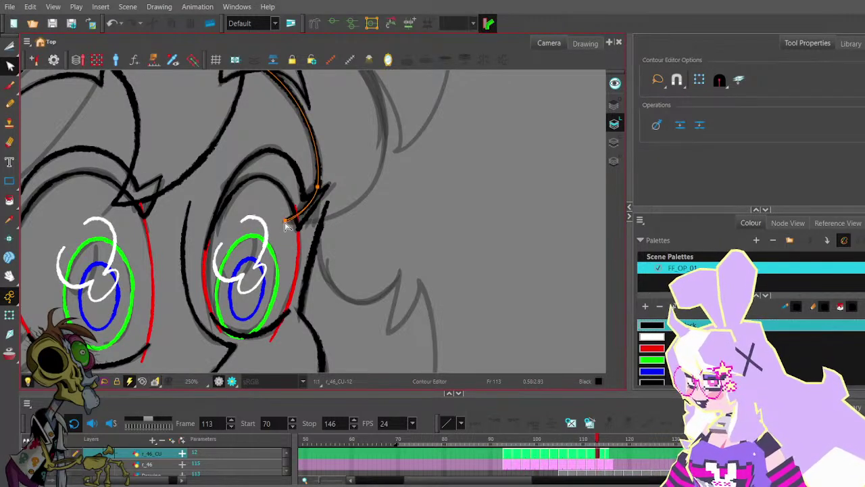
scroll(290, 203, down, 2)
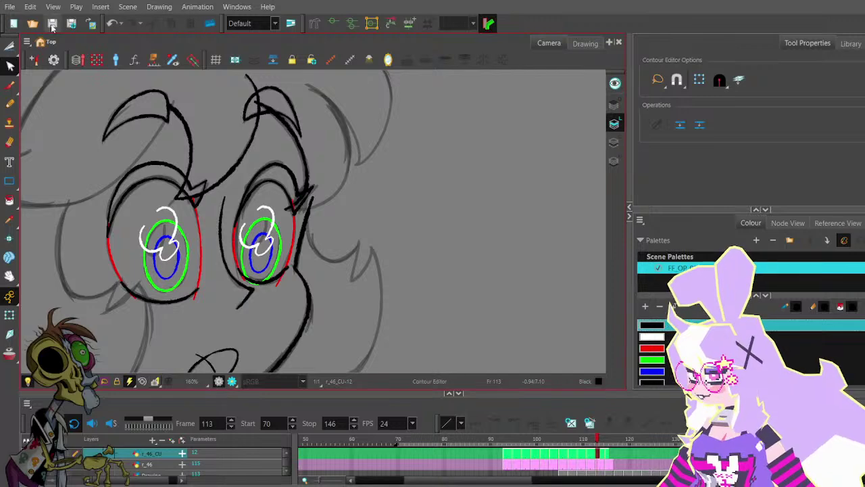
- Draw the outer edge of the fringe lock from the strand's tip outward and up along the sketched hair
click(9, 103)
drag(288, 208, 357, 180)
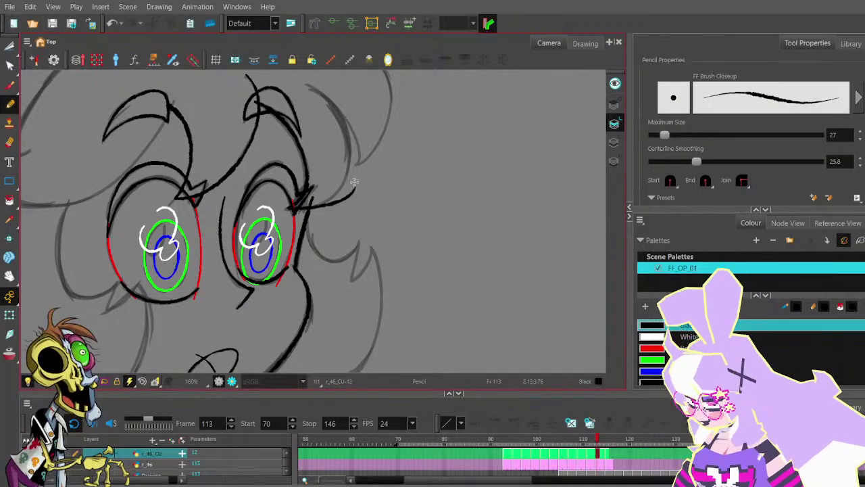
key(ctrl+z)
mouse_move(287, 208)
mouse_down()
mouse_move(334, 198)
mouse_move(358, 176)
mouse_up()
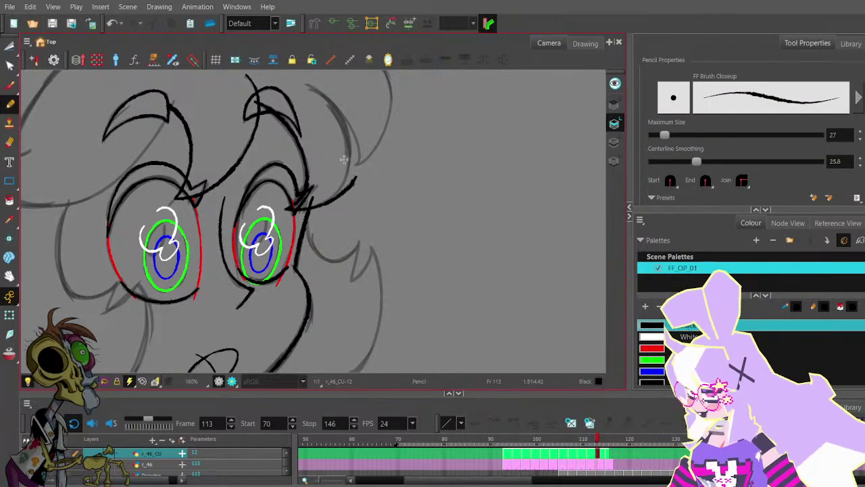
drag(367, 108, 376, 154)
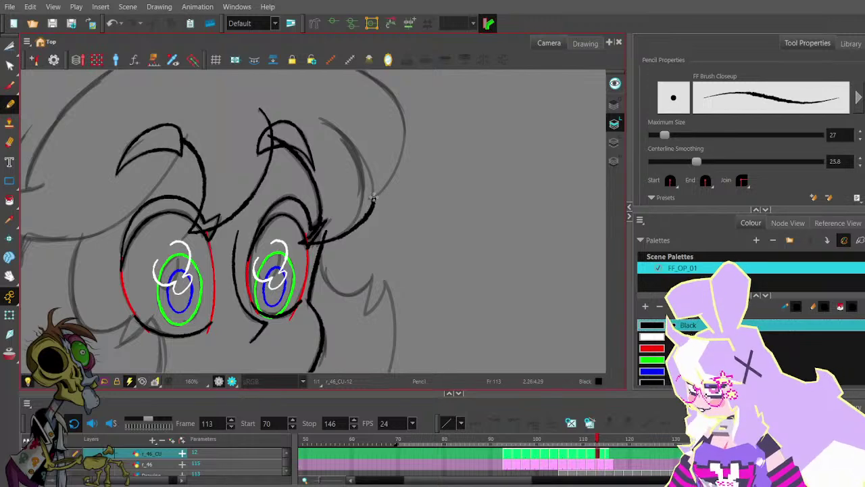
mouse_move(372, 198)
mouse_down()
mouse_move(357, 148)
mouse_move(320, 117)
mouse_up()
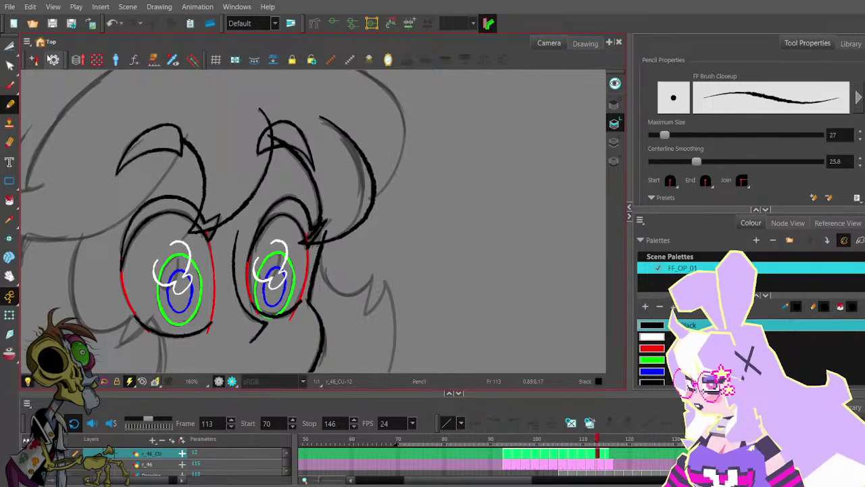
- Pull the fringe lock's outer curve inward onto the sketch by adjusting its lower point and curve handle
click(9, 65)
click(372, 179)
click(361, 223)
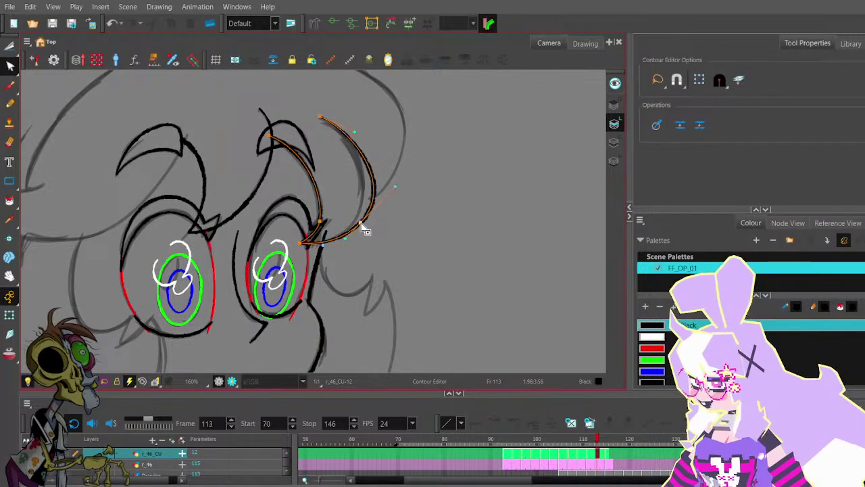
drag(361, 223, 355, 223)
drag(390, 186, 381, 188)
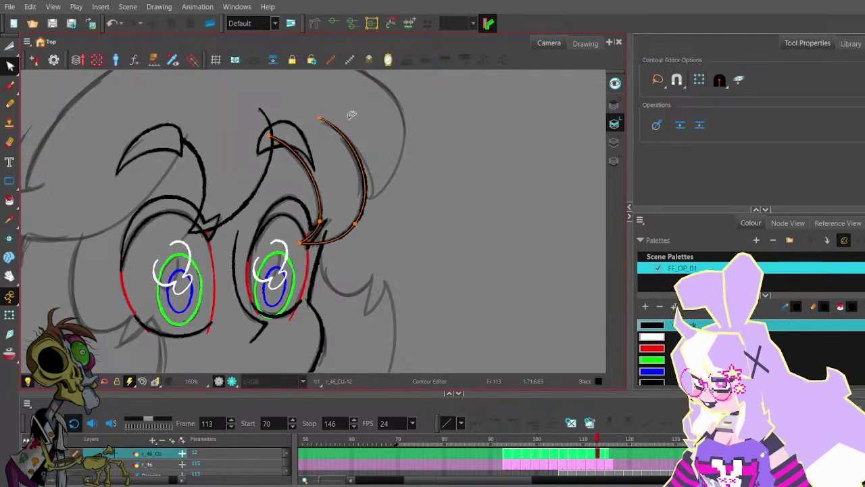
- Fine-tune the bend and upper end of the fringe lock's outer edge beside the far eye to follow the sketched hair
click(368, 129)
scroll(368, 132, down, 1)
click(361, 208)
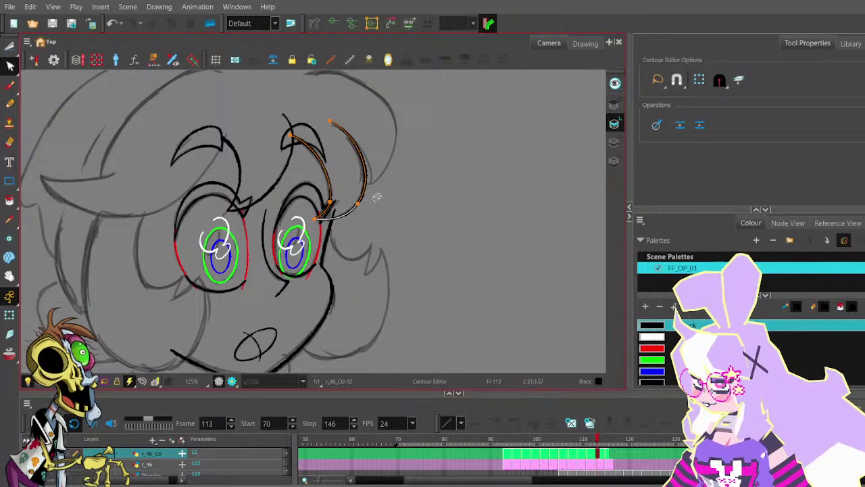
click(386, 186)
click(365, 171)
click(332, 123)
drag(355, 139, 385, 145)
click(369, 128)
click(365, 221)
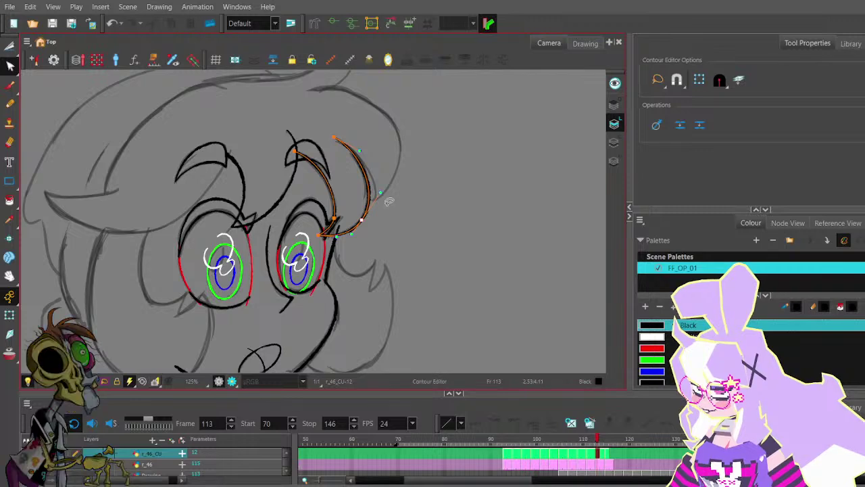
click(392, 203)
key(alt+x)
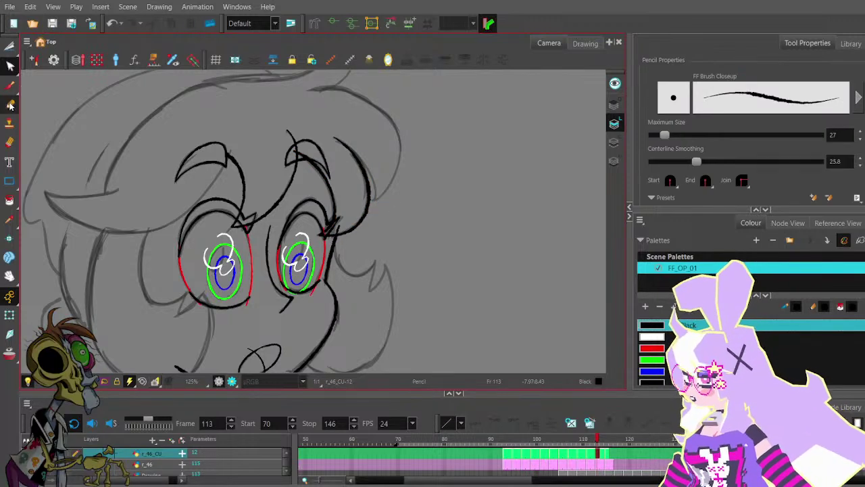
drag(358, 156, 366, 179)
key(1)
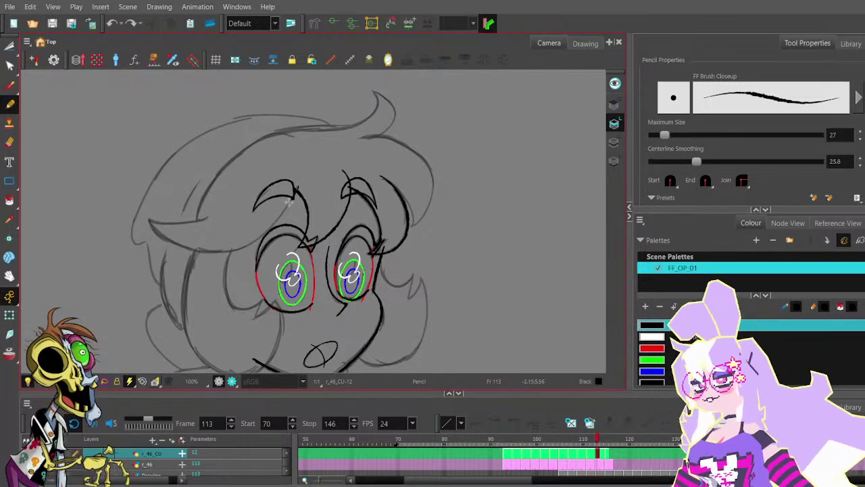
drag(290, 202, 148, 223)
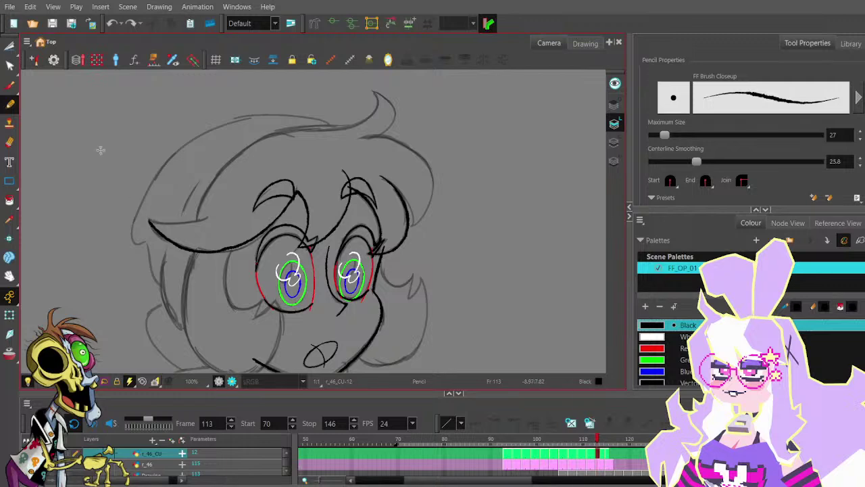
key(alt+q)
click(233, 247)
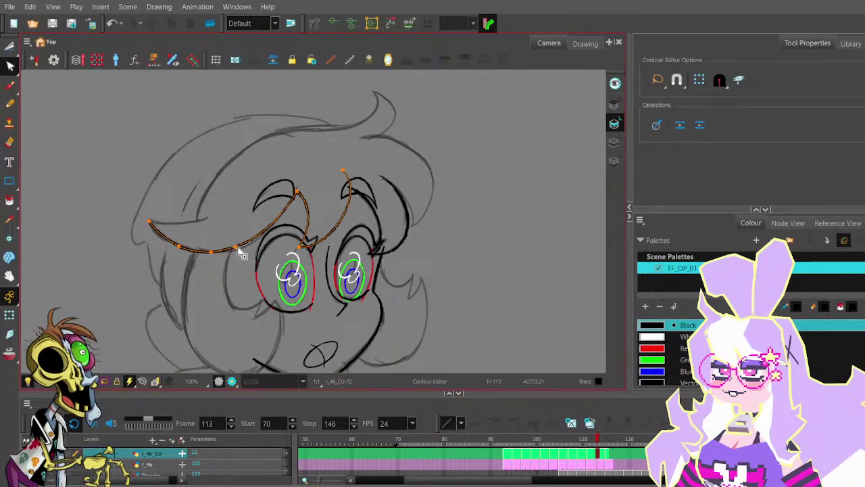
mouse_move(238, 248)
mouse_down()
mouse_move(181, 247)
mouse_move(149, 221)
mouse_move(224, 281)
mouse_move(186, 284)
mouse_up()
scroll(152, 223, up, 2)
scroll(159, 227, down, 2)
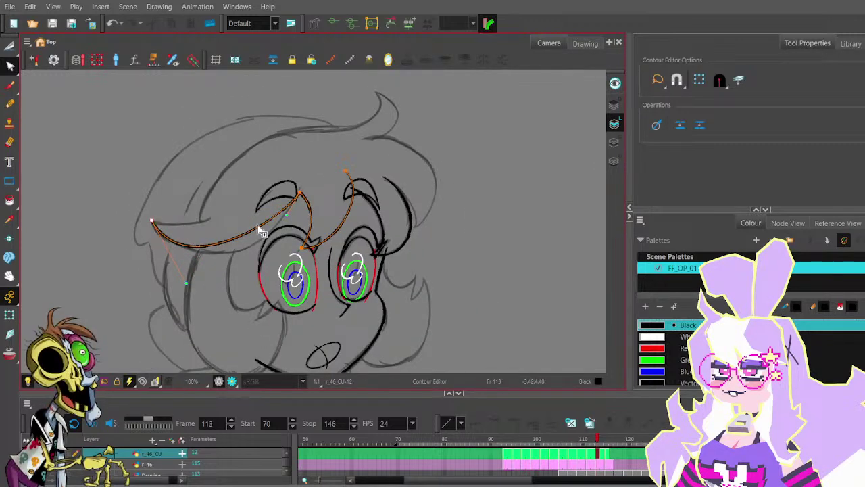
ctrl+click(258, 227)
drag(258, 228, 262, 238)
scroll(299, 211, up, 2)
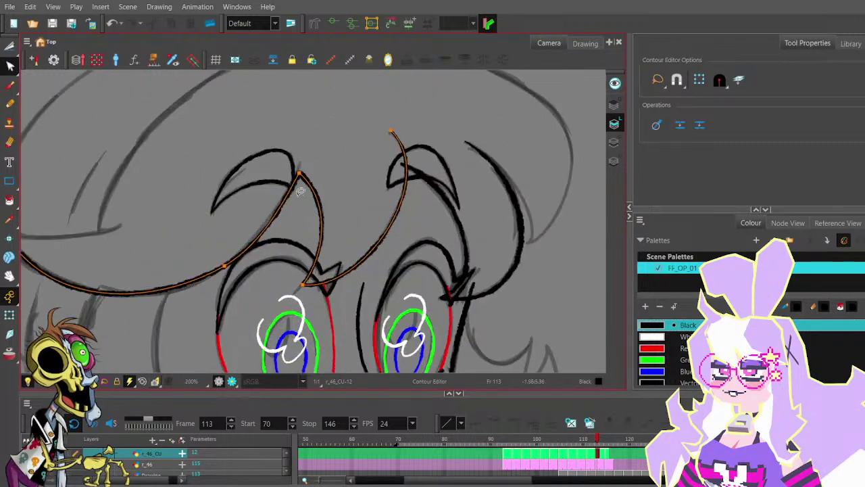
mouse_move(303, 174)
mouse_down()
mouse_move(315, 164)
mouse_move(317, 173)
mouse_up()
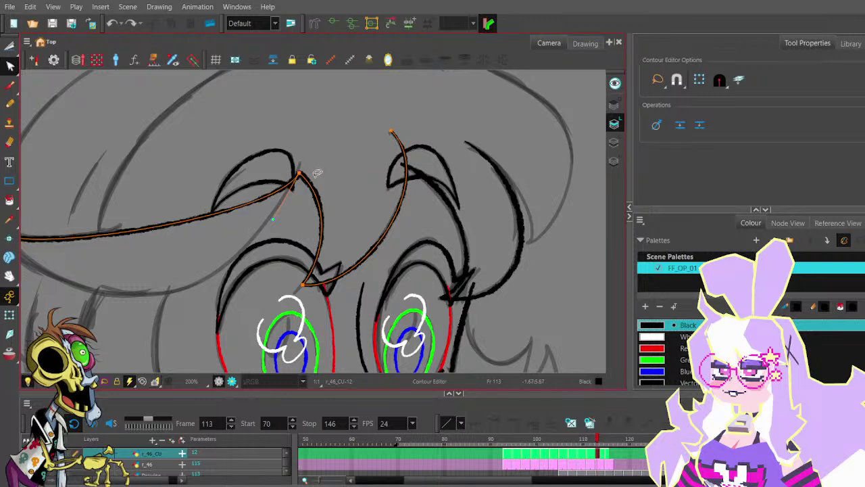
scroll(317, 173, down, 3)
click(316, 182)
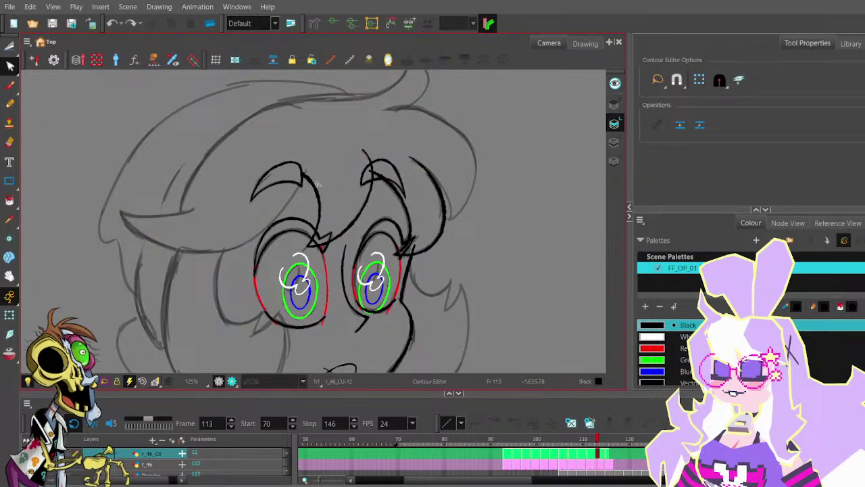
- Draw the upper and lower edges of the pointed side fringe lock over the sketch, meeting at its outer tip
click(10, 104)
scroll(190, 208, up, 1)
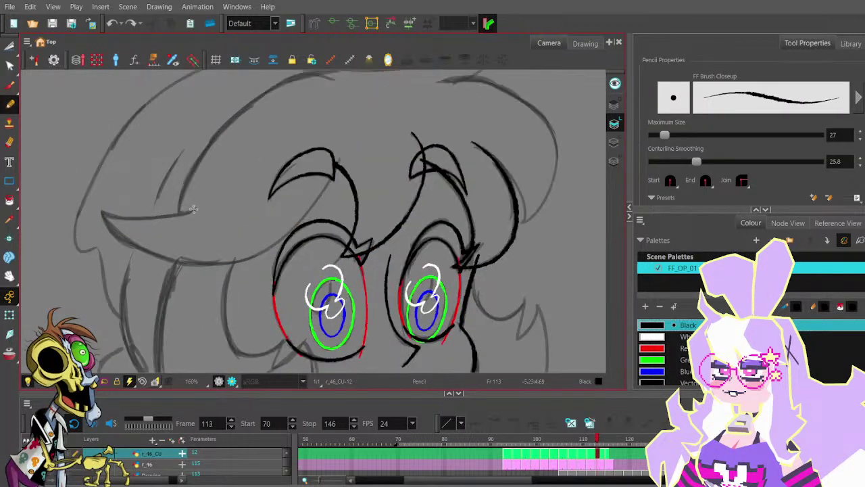
drag(198, 210, 108, 214)
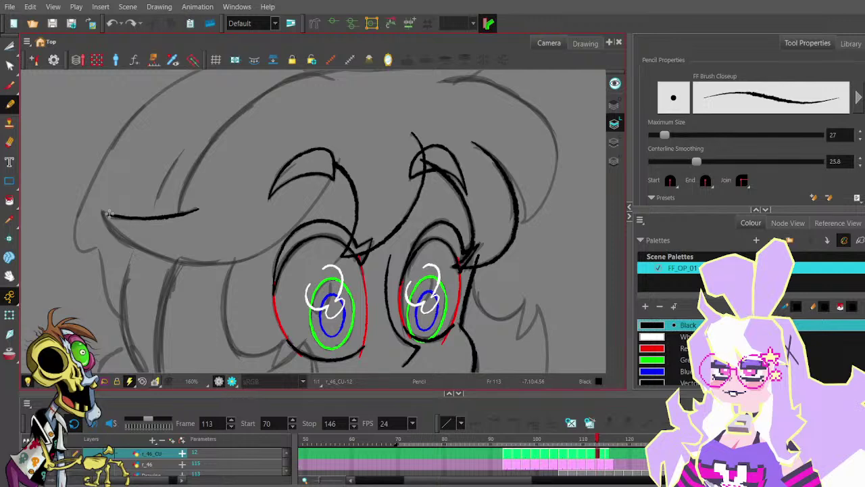
scroll(115, 189, down, 1)
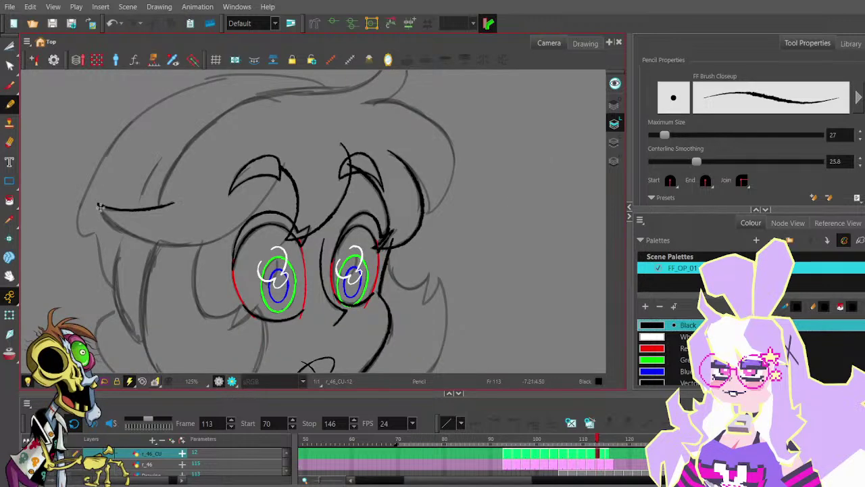
mouse_move(143, 239)
mouse_down()
mouse_move(187, 242)
mouse_move(243, 219)
mouse_up()
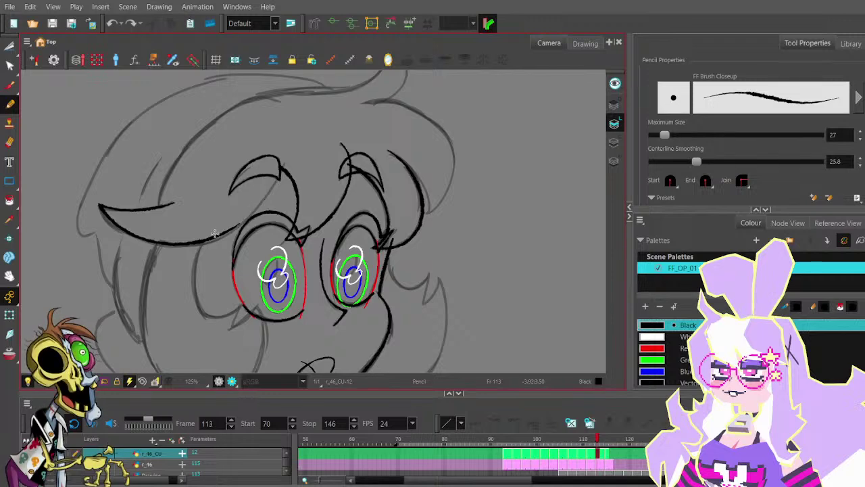
- Extend the lower edge of the side fringe lock up to the near eyebrow's inner end and fit its curve to the sketch
key(alt+q)
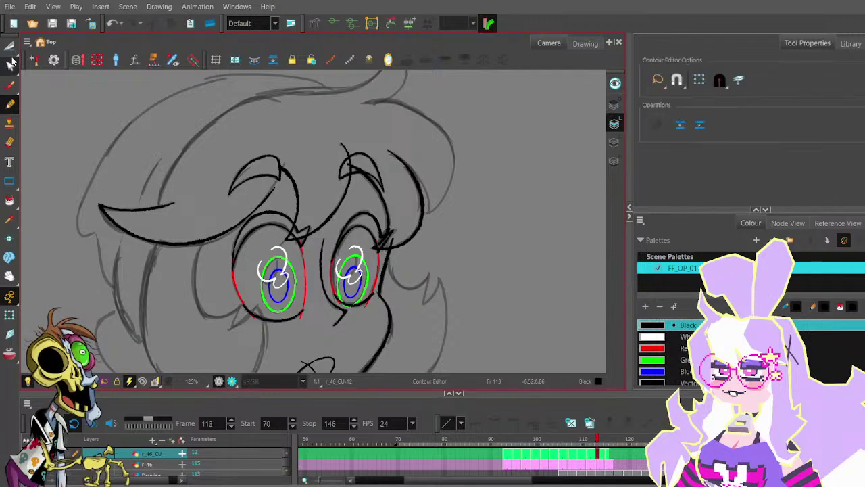
scroll(276, 182, up, 3)
click(265, 192)
drag(265, 191, 284, 141)
scroll(287, 162, down, 1)
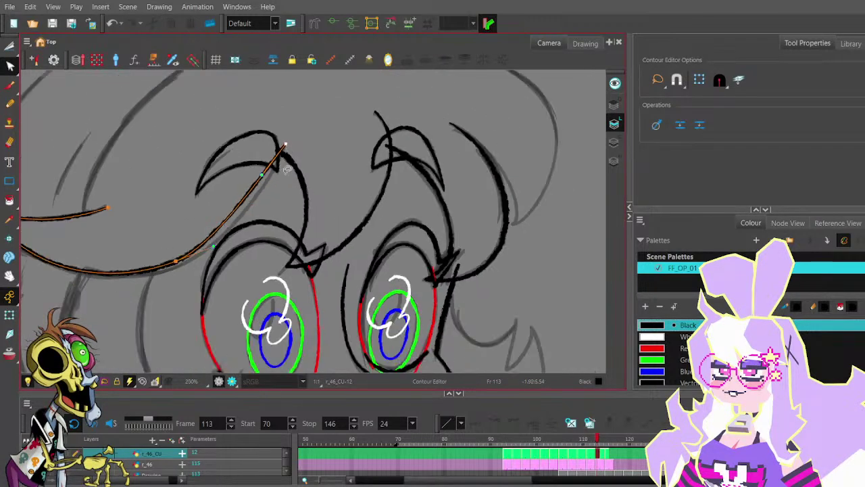
scroll(270, 193, down, 2)
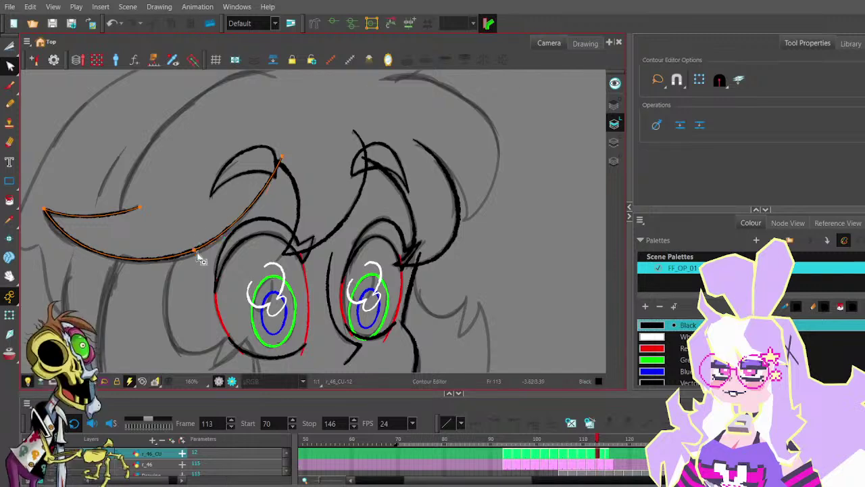
drag(234, 214, 336, 186)
- Adjust the side fringe lock's outer tip, the end of its upper edge and the tip's curve handle to match the sketch
scroll(150, 183, up, 1)
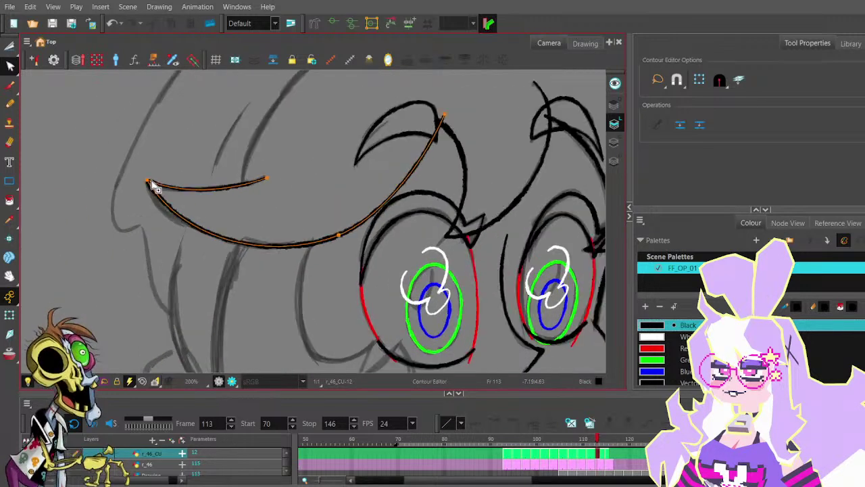
drag(148, 180, 147, 181)
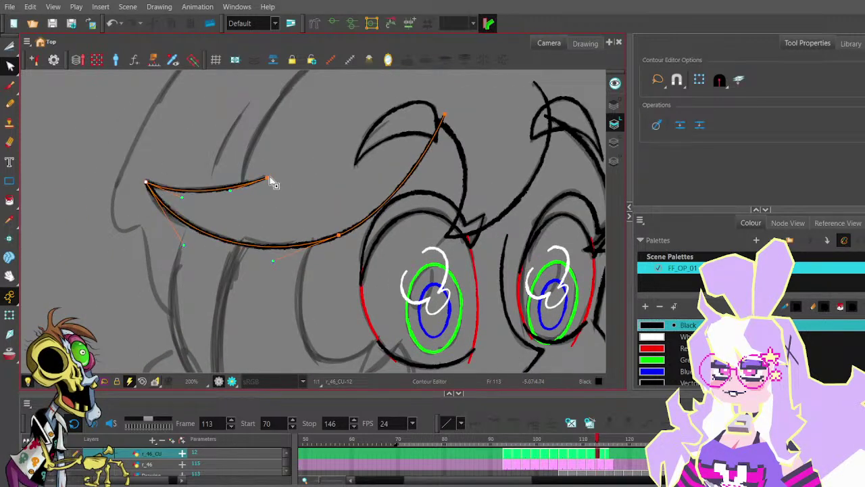
drag(264, 175, 264, 178)
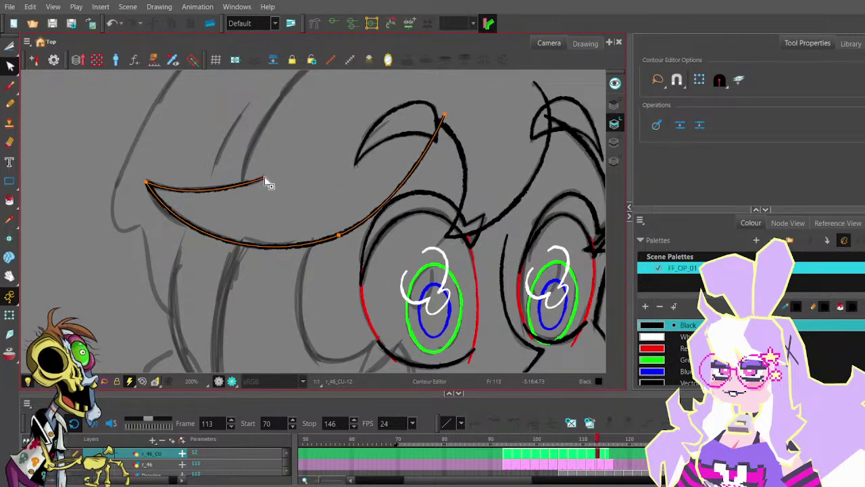
click(147, 183)
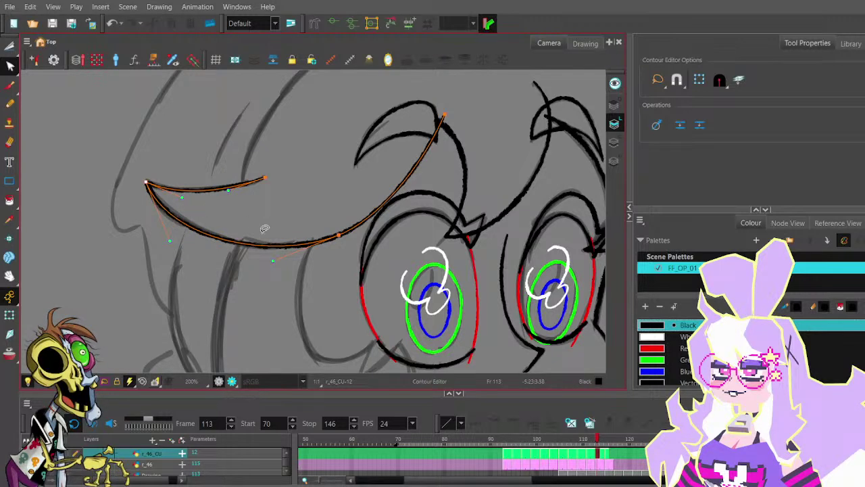
click(264, 229)
scroll(264, 229, down, 2)
key(space)
drag(361, 161, 284, 168)
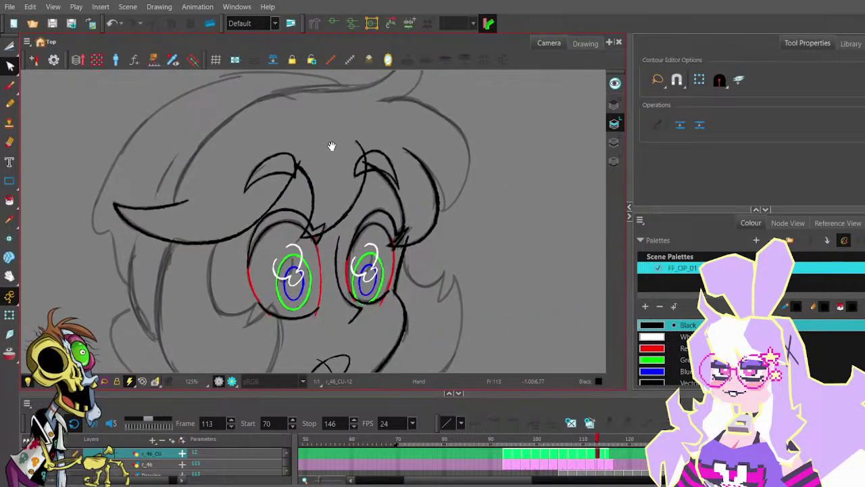
- Flip between the neighbouring drawings to compare the head's line art, stopping on frame 115
click(12, 104)
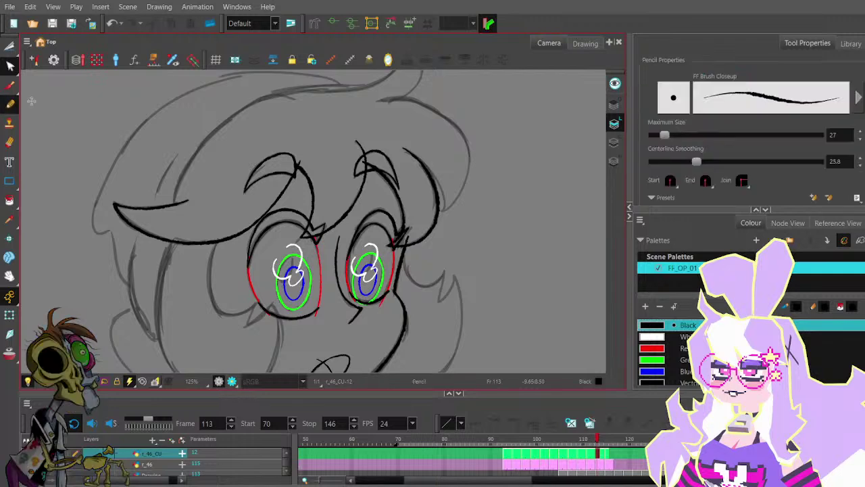
key(space)
drag(343, 204, 352, 148)
drag(413, 110, 412, 160)
scroll(400, 125, down, 1)
key(comma)
key(period)
key(period)
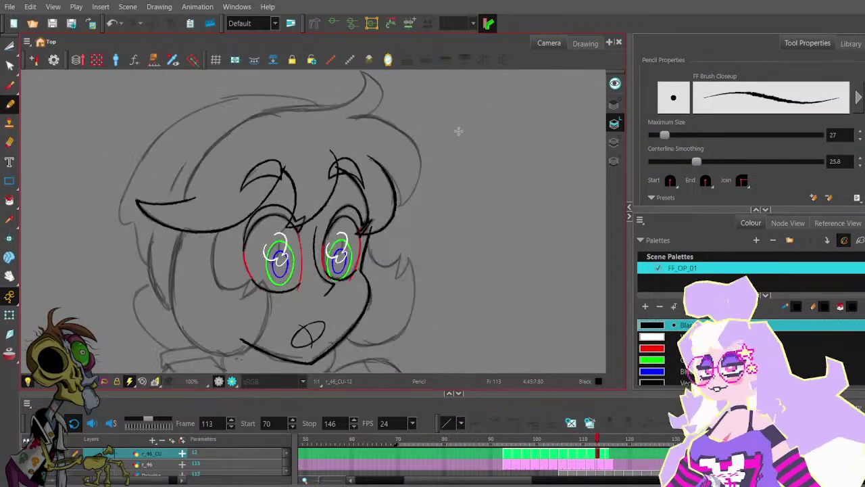
key(period)
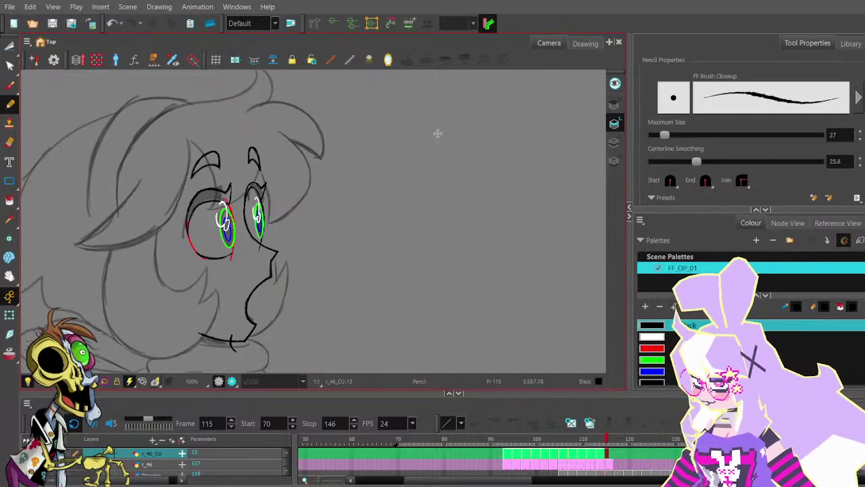
key(comma)
key(period)
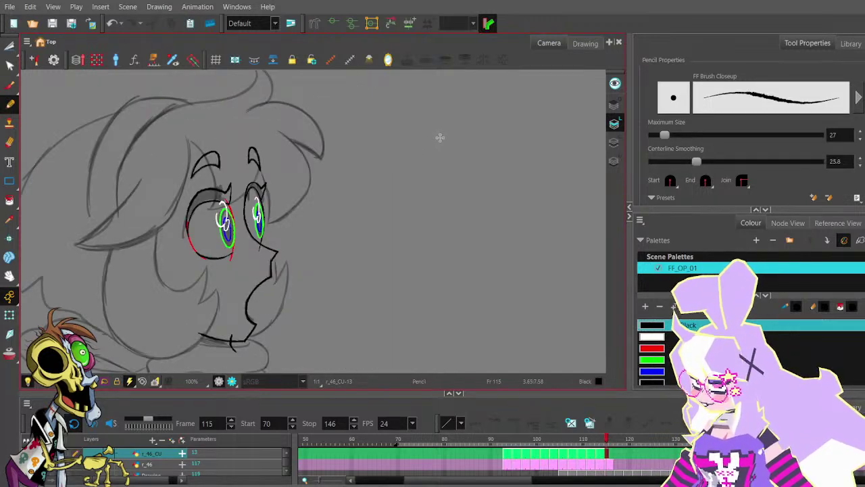
key(comma)
key(period)
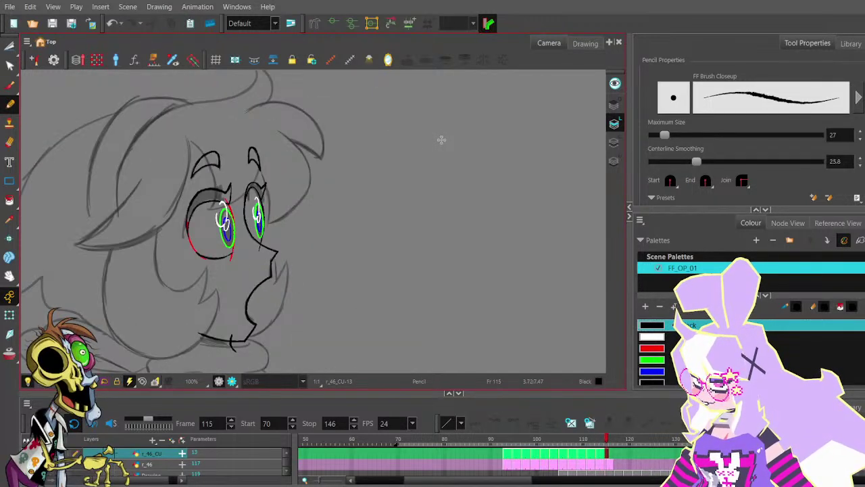
- Draw the side fringe lock's lower edge from beside the near eyebrow down to its tip and delete the stroke's intermediate points
mouse_move(282, 207)
mouse_down()
mouse_move(362, 218)
mouse_move(405, 196)
mouse_up()
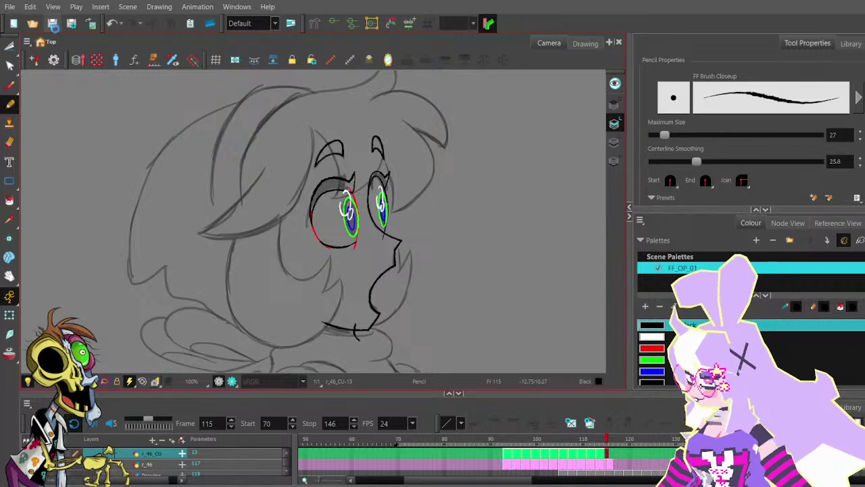
mouse_move(310, 125)
mouse_down()
mouse_move(298, 193)
mouse_move(254, 230)
mouse_move(202, 235)
mouse_up()
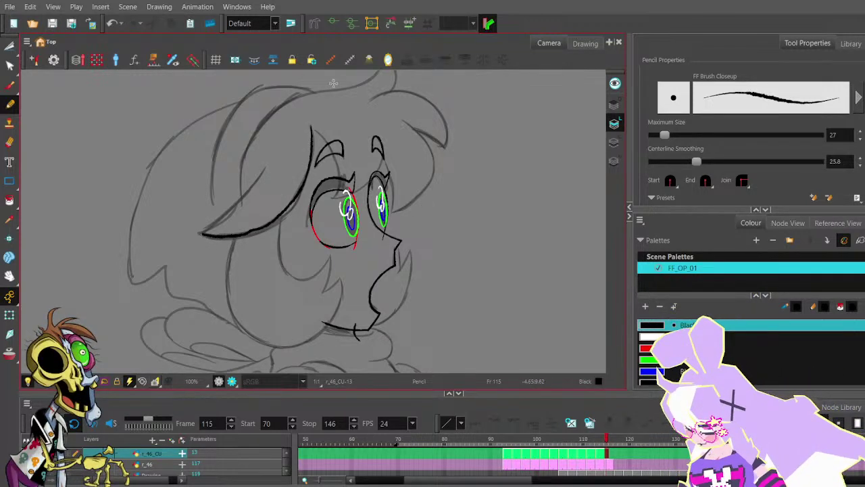
key(alt+q)
click(255, 234)
click(252, 231)
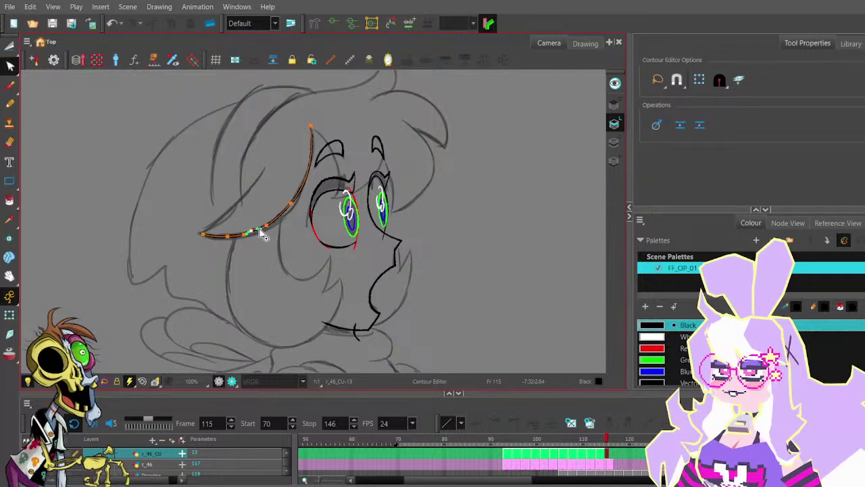
key(Delete)
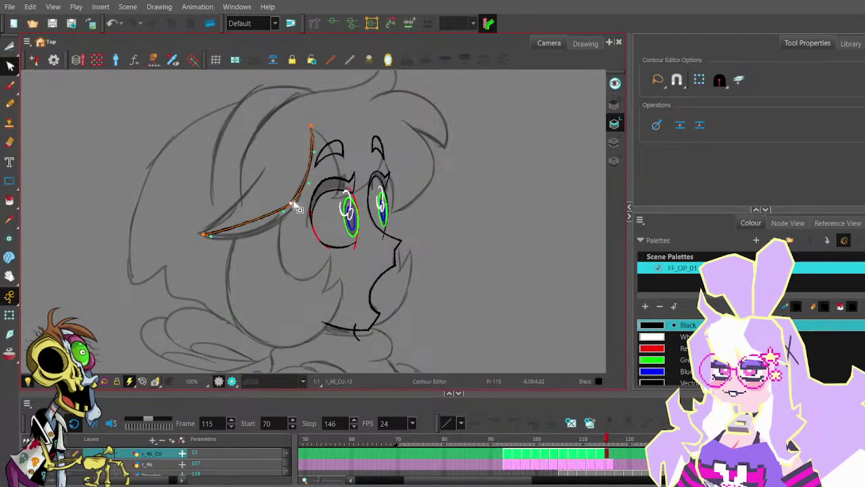
key(Delete)
- Fit the side fringe lock's lower edge to the sketch by adjusting its upper end, its outer tip and its curve
mouse_move(312, 127)
mouse_down()
mouse_move(322, 125)
mouse_move(311, 126)
mouse_up()
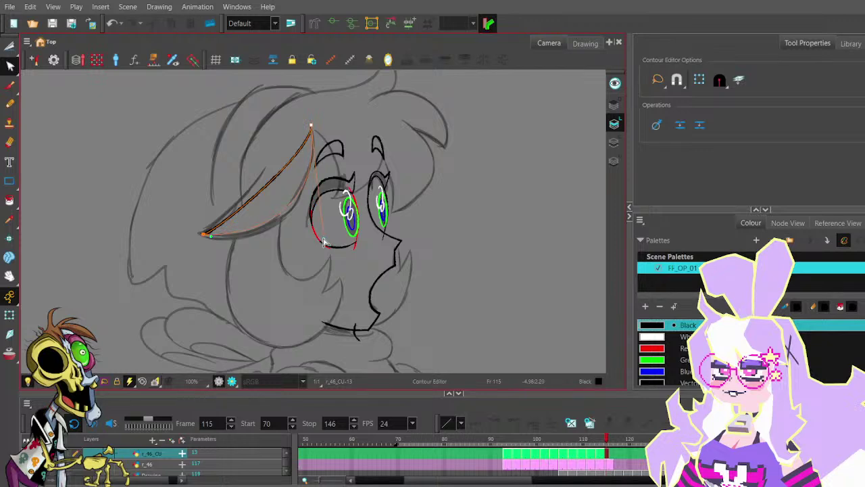
scroll(221, 235, up, 2)
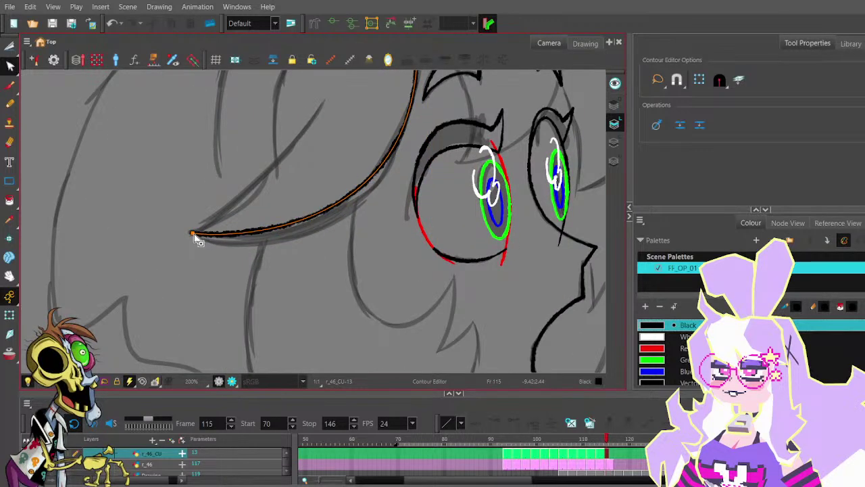
scroll(196, 238, down, 2)
drag(238, 246, 236, 244)
click(325, 239)
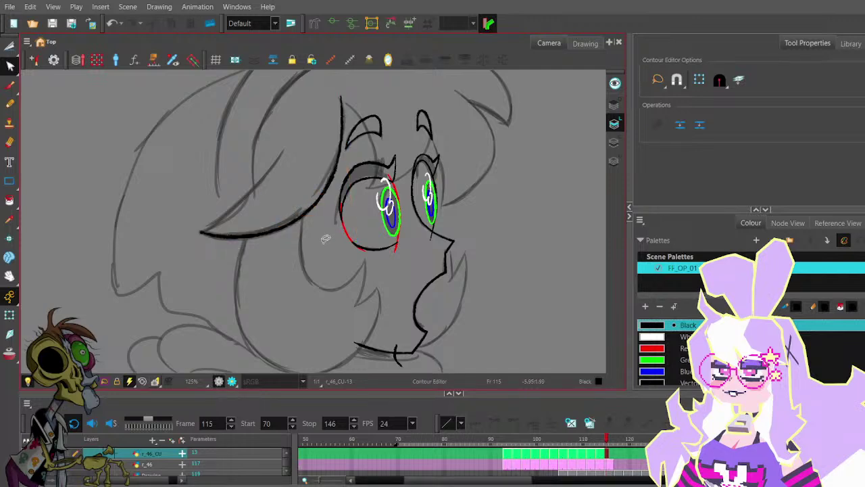
scroll(338, 93, up, 2)
drag(341, 97, 340, 97)
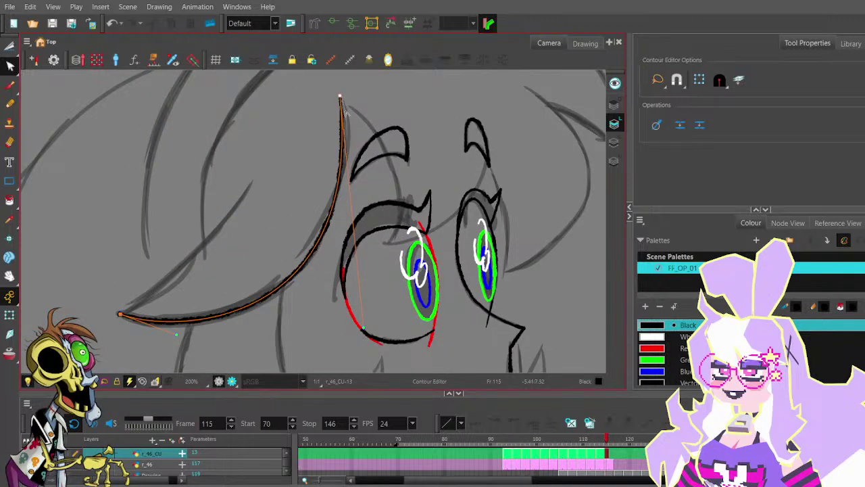
scroll(352, 134, down, 2)
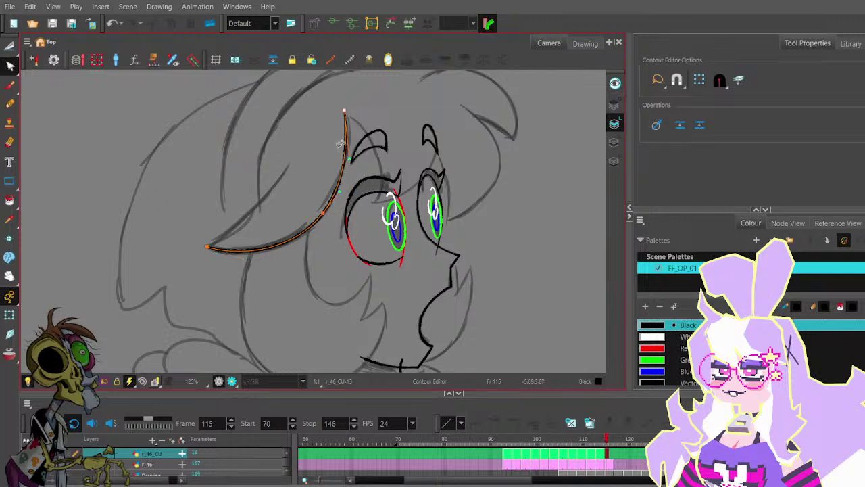
scroll(340, 144, up, 2)
click(361, 140)
scroll(365, 135, down, 1)
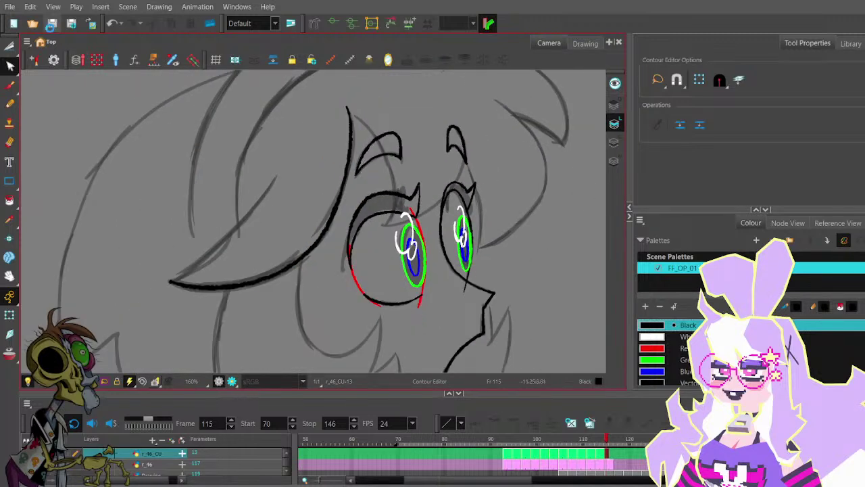
- Draw the side fringe lock's upper edge from the outer tip up along the sketch, redrawing it until it fits
click(11, 105)
mouse_move(279, 196)
mouse_down()
mouse_move(388, 172)
mouse_move(384, 150)
mouse_up()
key(ctrl+z)
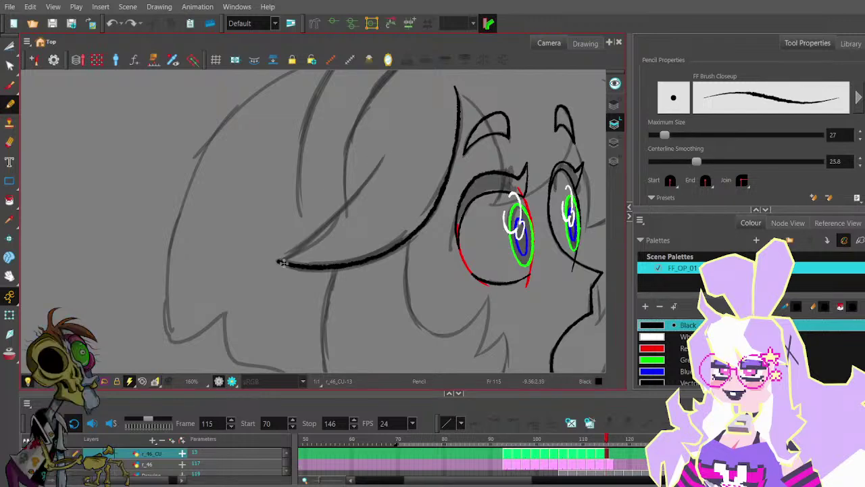
key(ctrl+z)
mouse_move(280, 261)
mouse_down()
mouse_move(350, 211)
mouse_move(279, 259)
mouse_move(367, 183)
mouse_move(395, 143)
mouse_up()
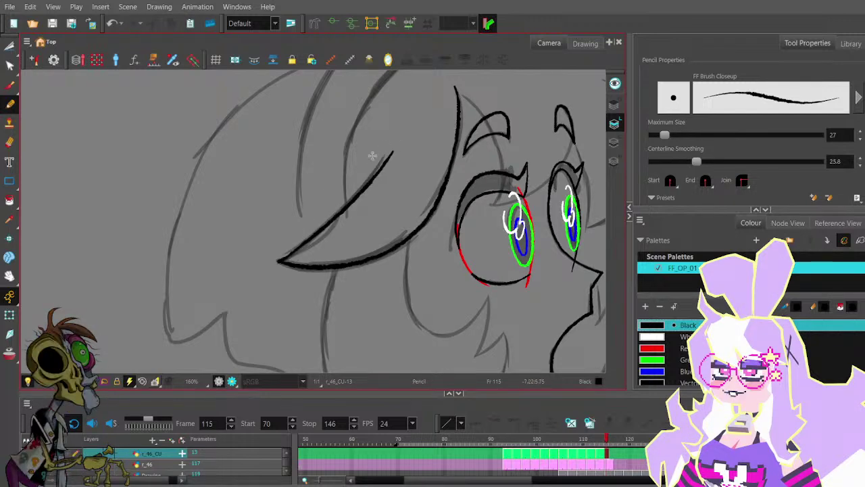
key(ctrl+z)
mouse_move(279, 260)
mouse_down()
mouse_move(347, 203)
mouse_move(383, 153)
mouse_up()
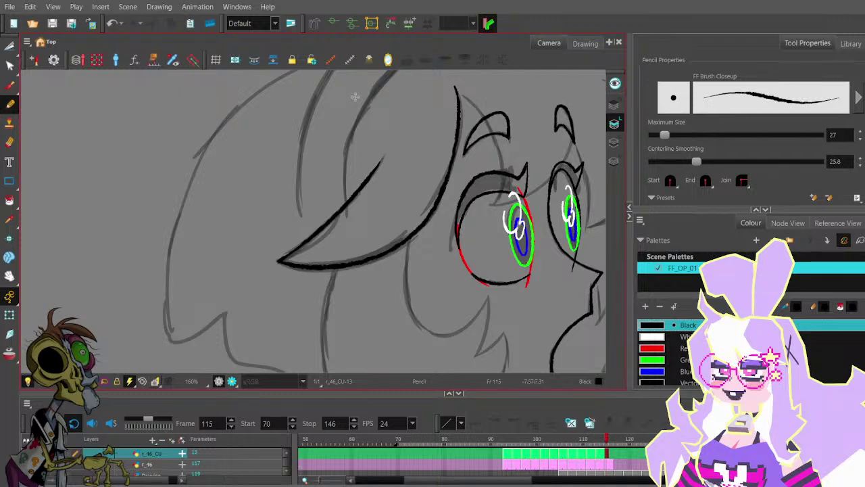
- Adjust the upper end point of the side fringe lock's upper edge to follow the sketch
click(11, 66)
scroll(369, 155, up, 1)
click(383, 163)
click(383, 162)
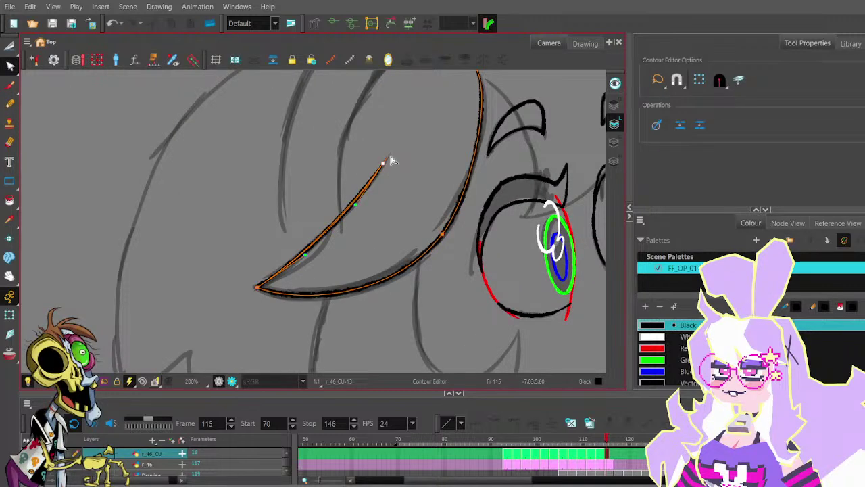
scroll(392, 192, down, 1)
click(392, 191)
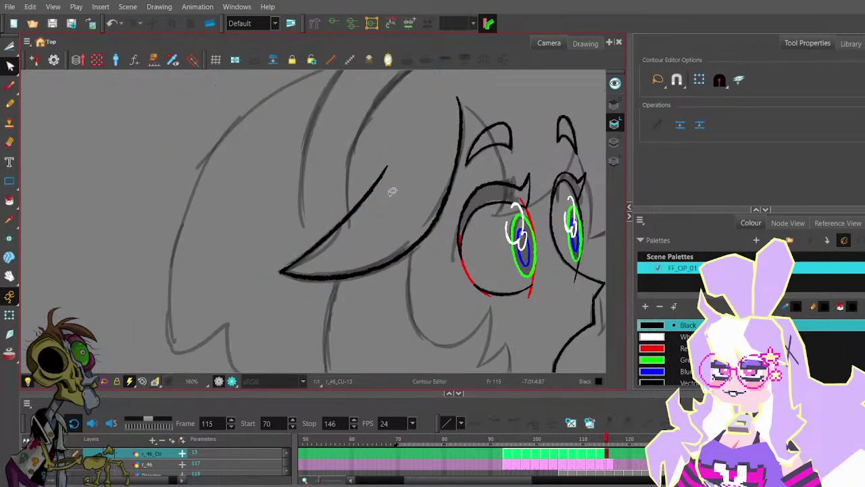
drag(391, 191, 295, 193)
scroll(338, 219, down, 2)
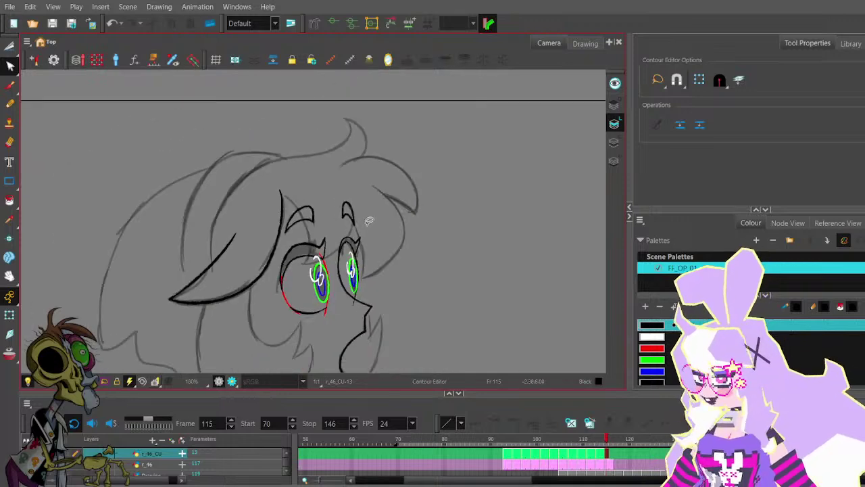
- Refine the curve at the top of the side fringe lock's lower edge, beside the near eyebrow
key(alt+x)
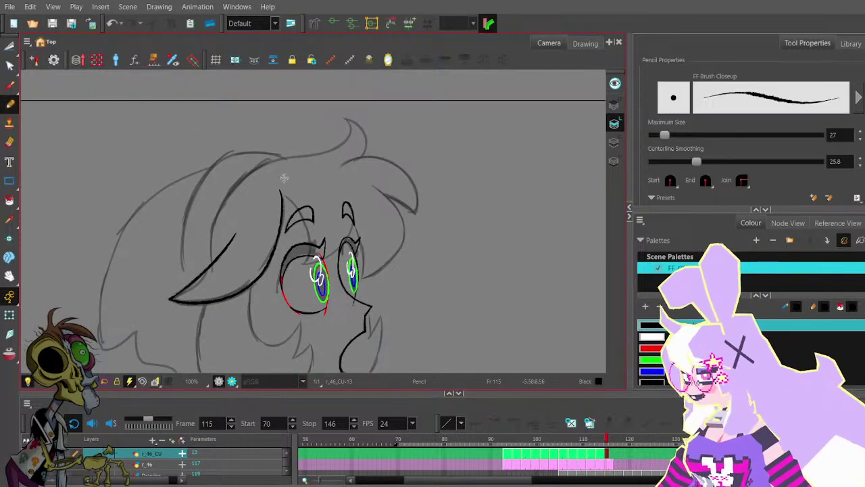
mouse_move(340, 214)
mouse_down()
mouse_move(345, 140)
mouse_move(366, 151)
mouse_up()
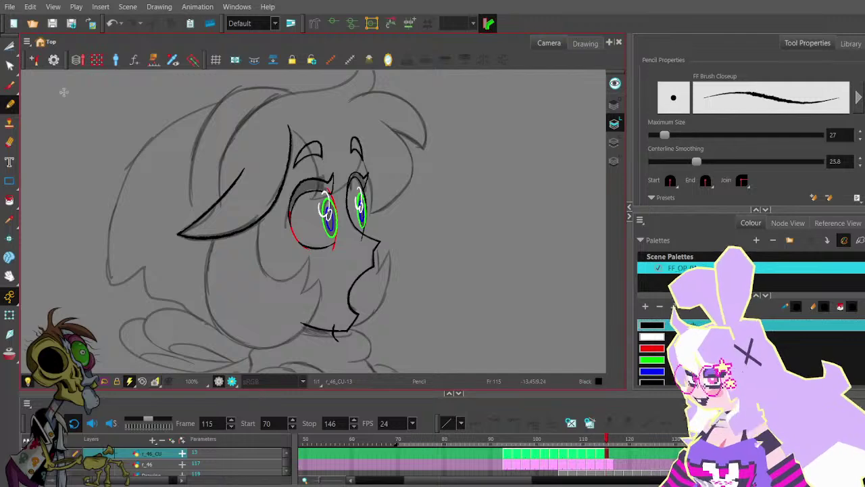
key(alt+q)
scroll(294, 132, up, 2)
click(298, 155)
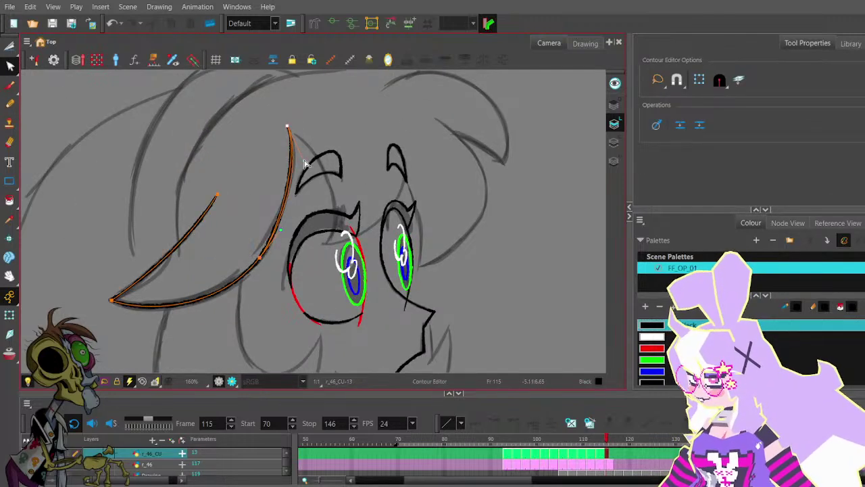
mouse_move(304, 163)
mouse_down()
mouse_move(311, 166)
mouse_move(281, 181)
mouse_up()
scroll(316, 138, down, 2)
- Draw the middle fringe lock's near edge from the side lock's top, across the near eyebrow, down to its tip on the near eye
click(10, 104)
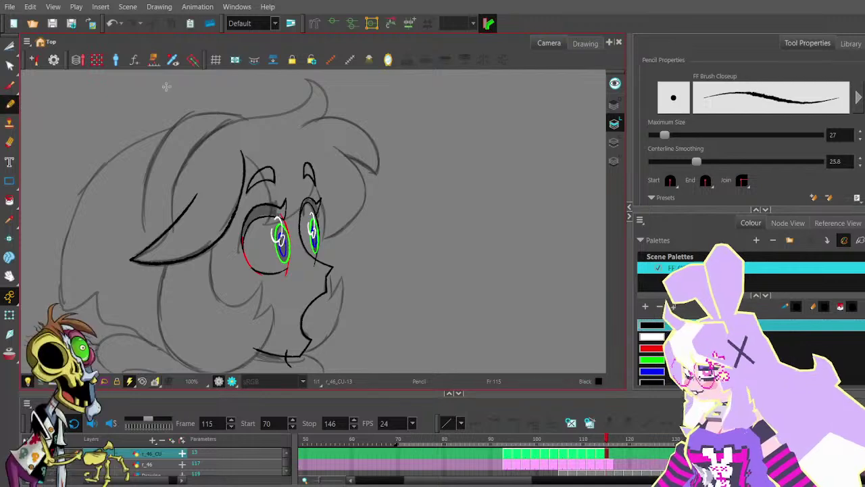
scroll(228, 149, up, 2)
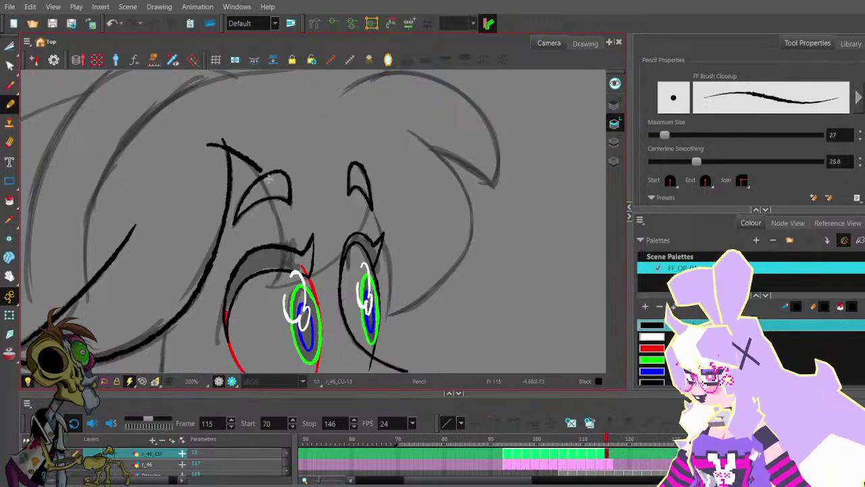
key(ctrl+z)
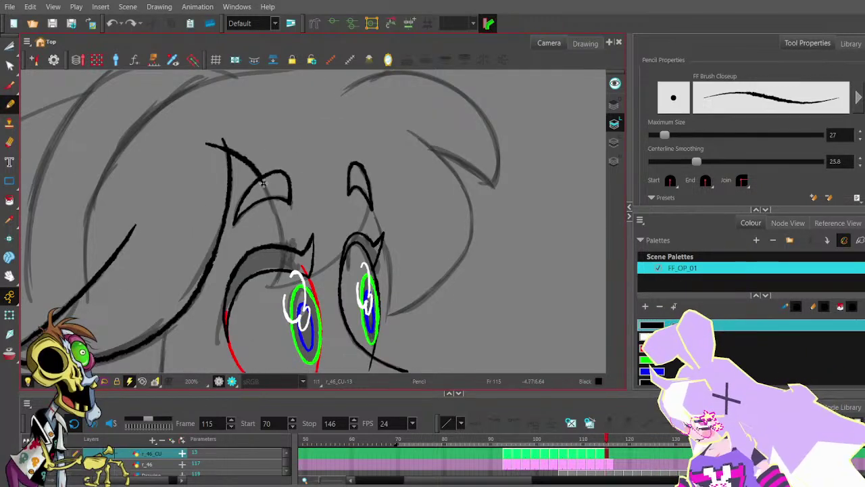
key(ctrl+z)
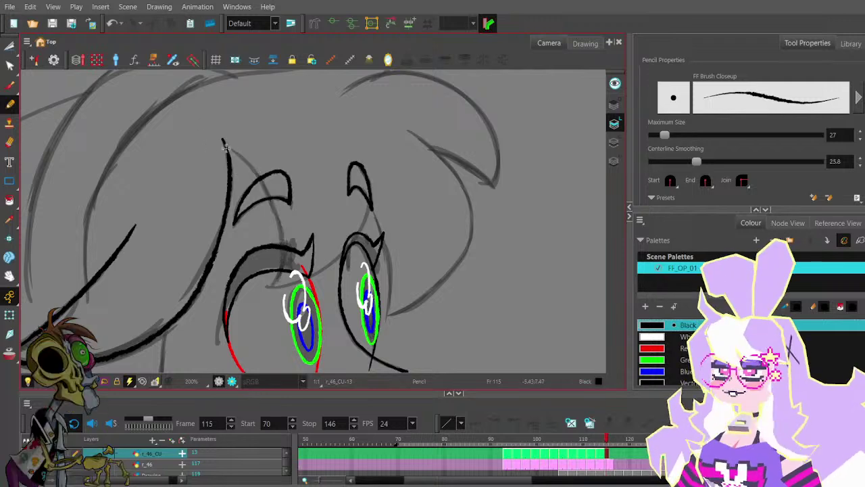
mouse_move(211, 141)
mouse_down()
mouse_move(248, 161)
mouse_move(276, 208)
mouse_move(280, 268)
mouse_move(265, 285)
mouse_up()
drag(307, 180, 264, 149)
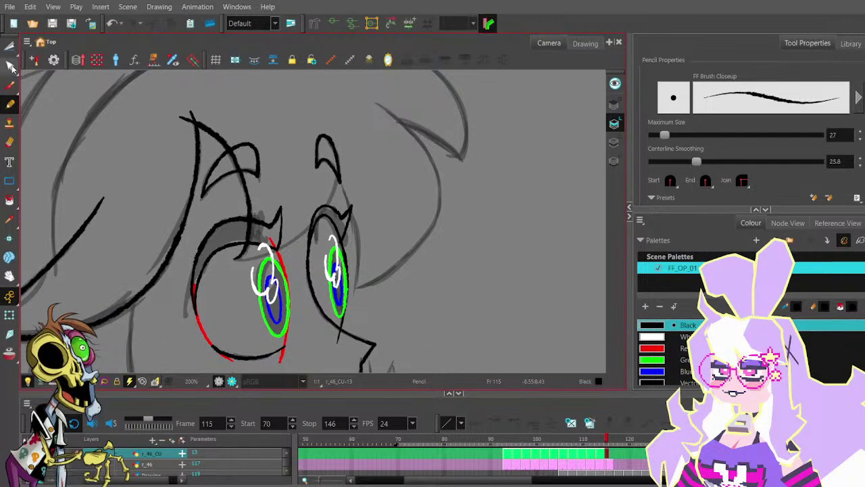
- Simplify the middle fringe lock's near edge and bend its curve handles to match the sketch
click(9, 65)
click(247, 198)
drag(246, 196, 195, 129)
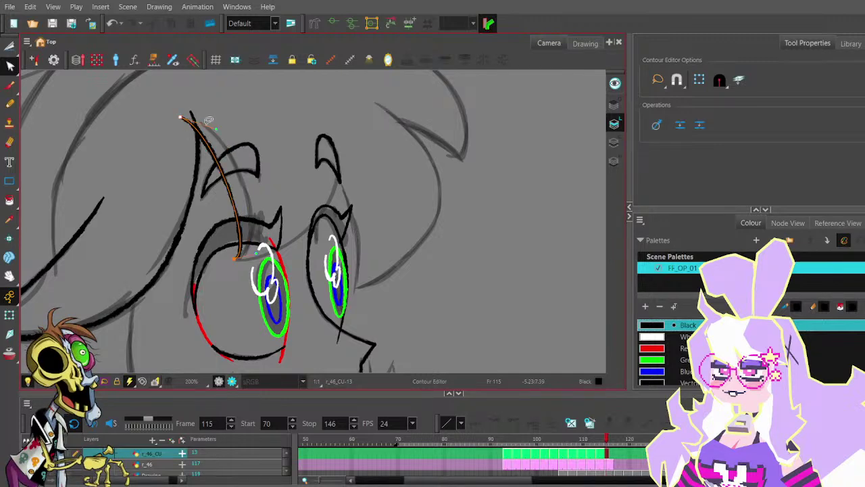
drag(250, 129, 250, 127)
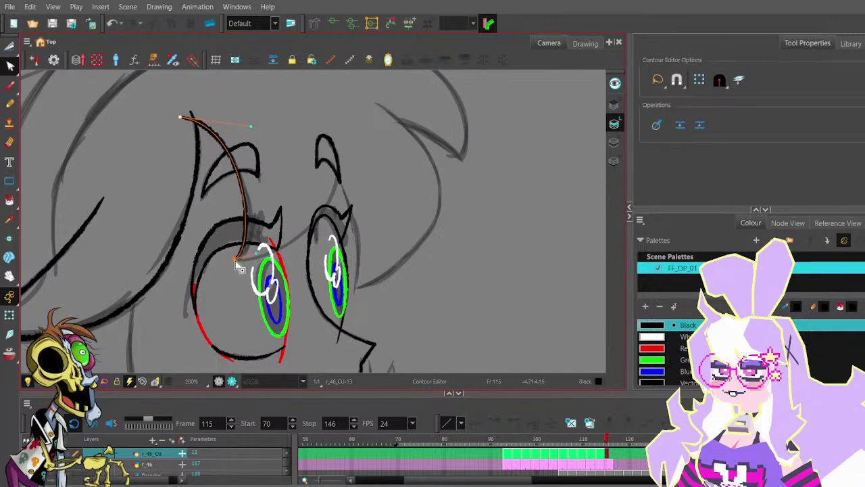
drag(235, 262, 266, 253)
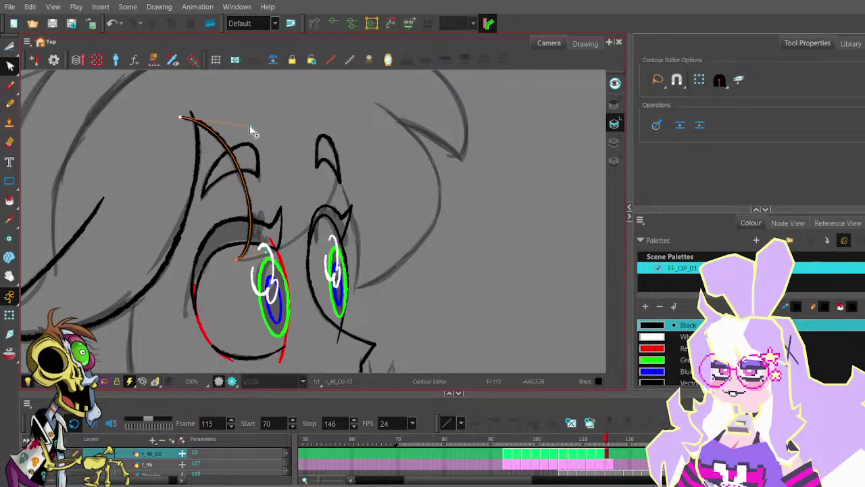
click(250, 130)
scroll(253, 132, down, 2)
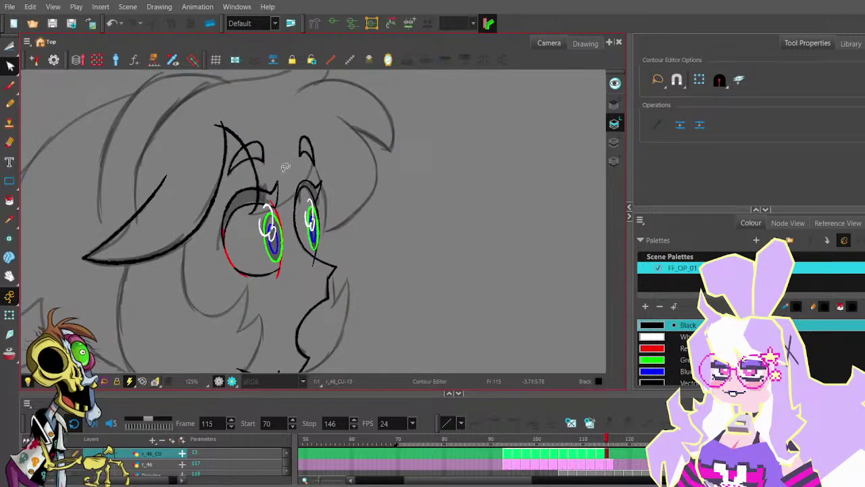
- Adjust the lower tip of the middle fringe lock's near edge and its curve over the near eye
drag(276, 134, 273, 156)
key(alt+/)
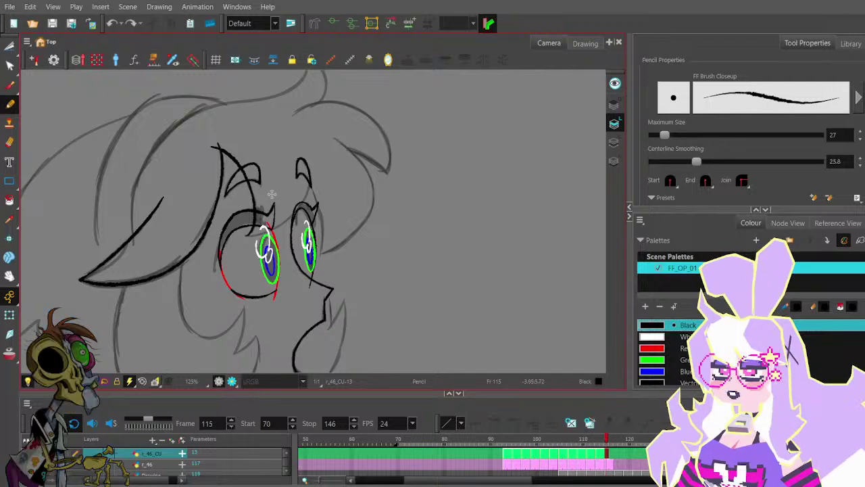
key(alt+t)
scroll(256, 231, up, 5)
scroll(214, 234, up, 1)
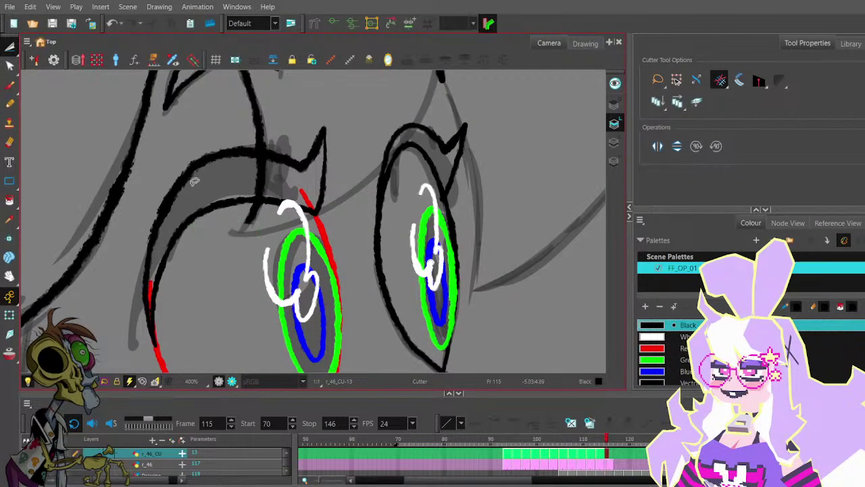
click(10, 67)
click(248, 223)
drag(248, 223, 235, 234)
scroll(249, 238, down, 2)
mouse_move(265, 204)
mouse_down()
mouse_move(279, 190)
mouse_move(283, 203)
mouse_up()
click(287, 141)
scroll(290, 144, down, 2)
drag(293, 145, 227, 217)
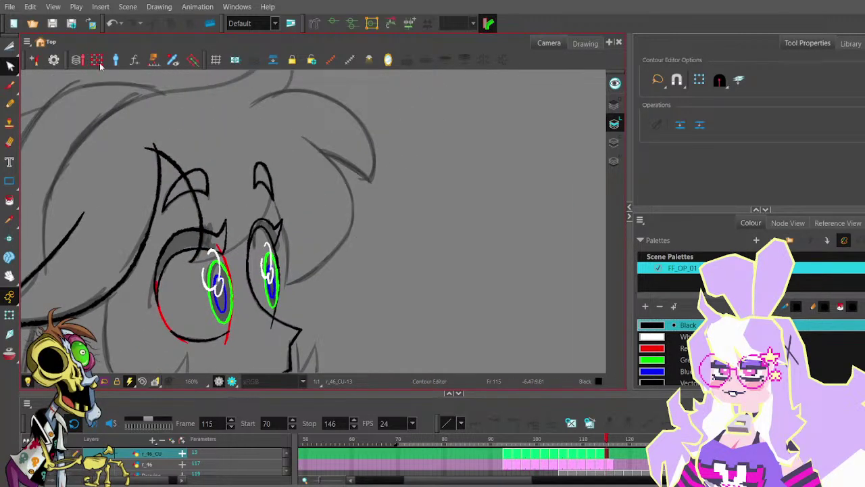
- Draw the middle fringe lock's far edge from its tip on the near eye up to the far eyebrow
click(10, 103)
scroll(186, 211, down, 1)
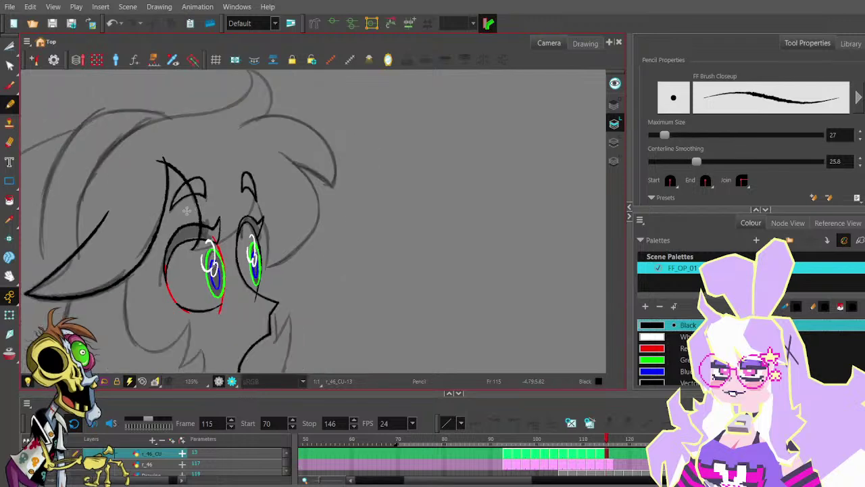
drag(201, 246, 251, 210)
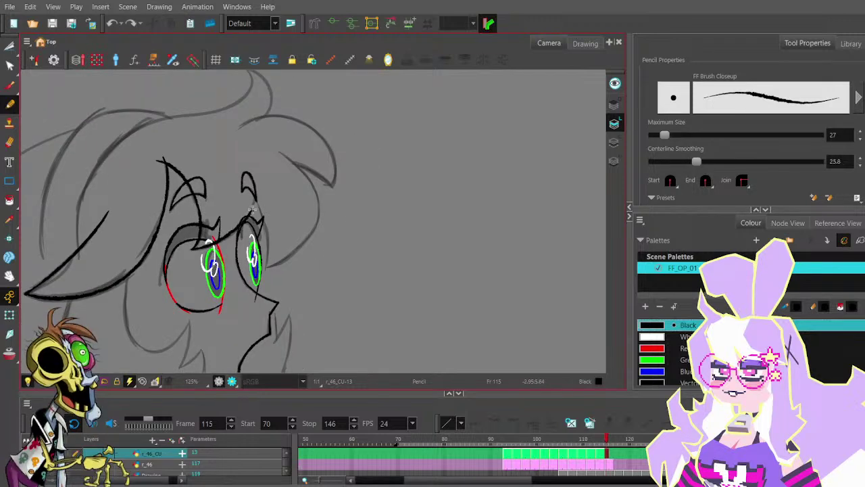
- Smooth the middle fringe lock's far edge by repositioning its point between the far eye and the far eyebrow
click(11, 66)
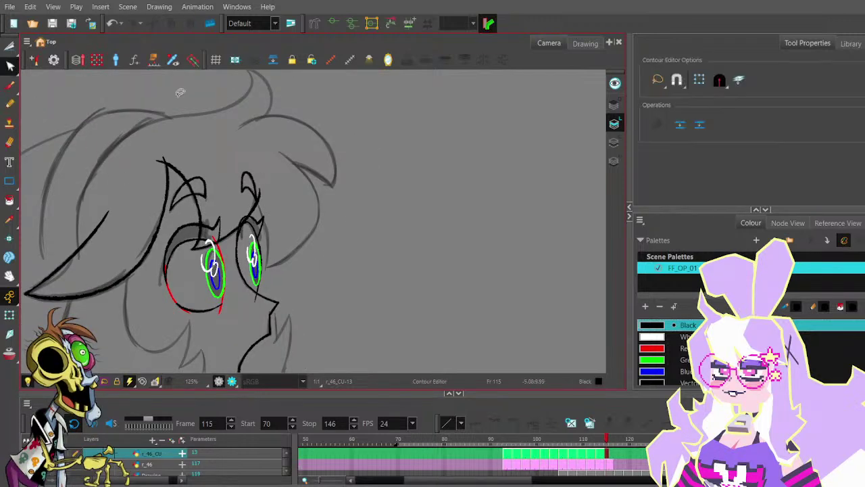
scroll(263, 189, up, 3)
click(254, 202)
drag(248, 226, 240, 235)
scroll(250, 231, down, 2)
scroll(244, 234, up, 1)
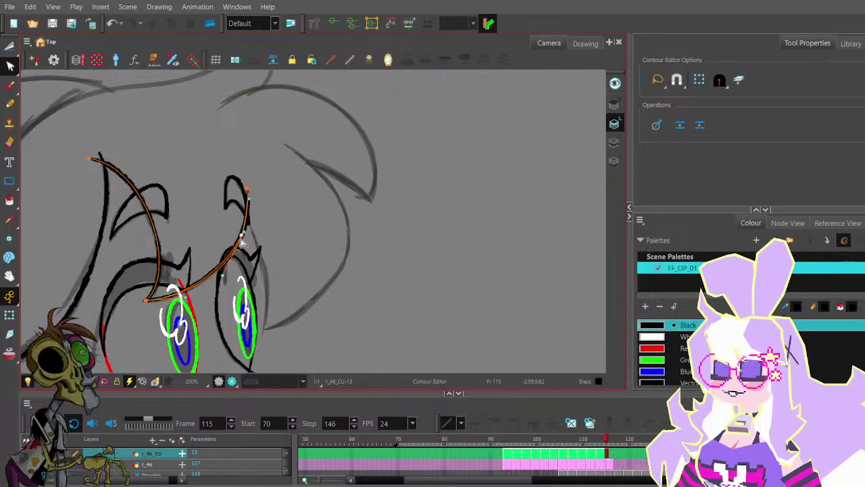
click(273, 217)
scroll(276, 215, down, 2)
drag(300, 209, 350, 187)
- Flip between frames 114 and 115 to compare the fringe line art, ending on frame 115 with the whole head in view
key(comma)
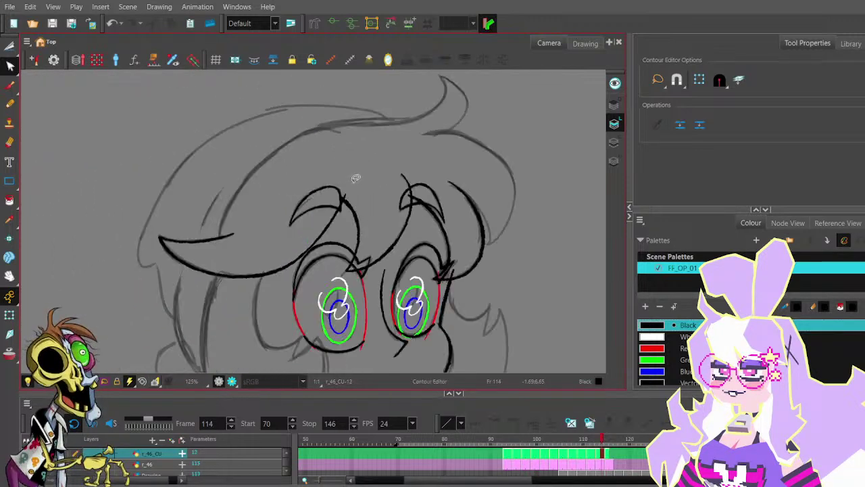
key(period)
key(comma)
key(period)
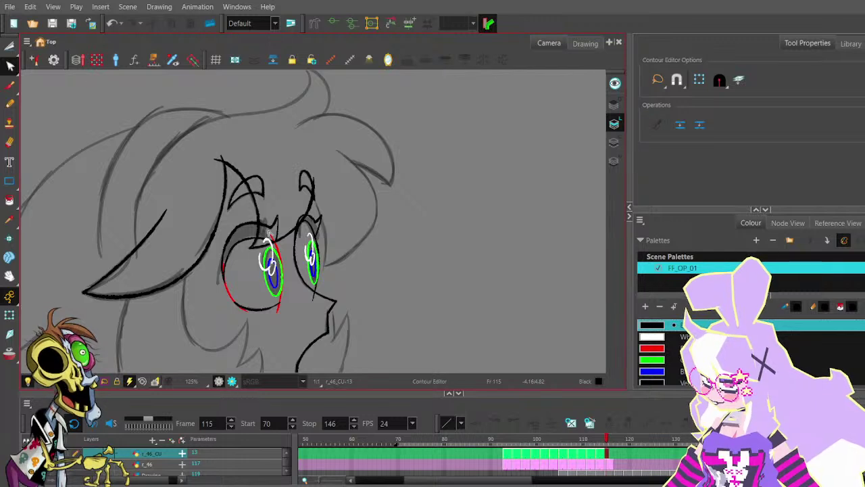
scroll(265, 234, down, 1)
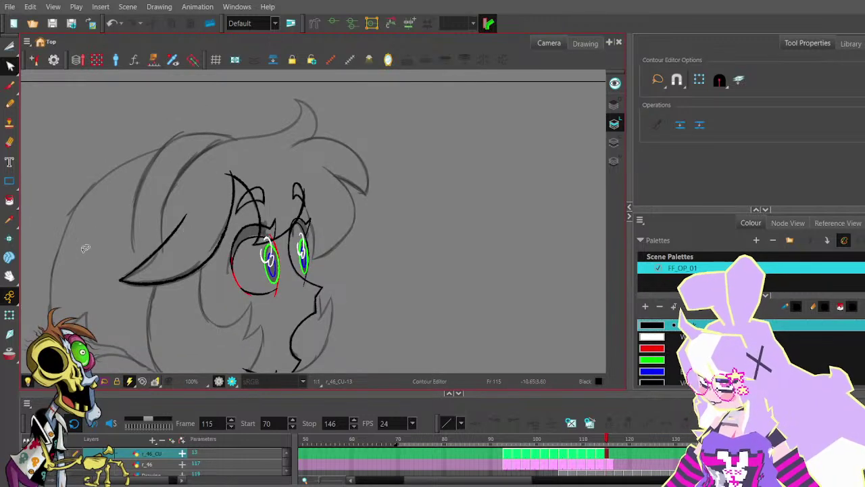
click(10, 277)
drag(317, 295, 382, 252)
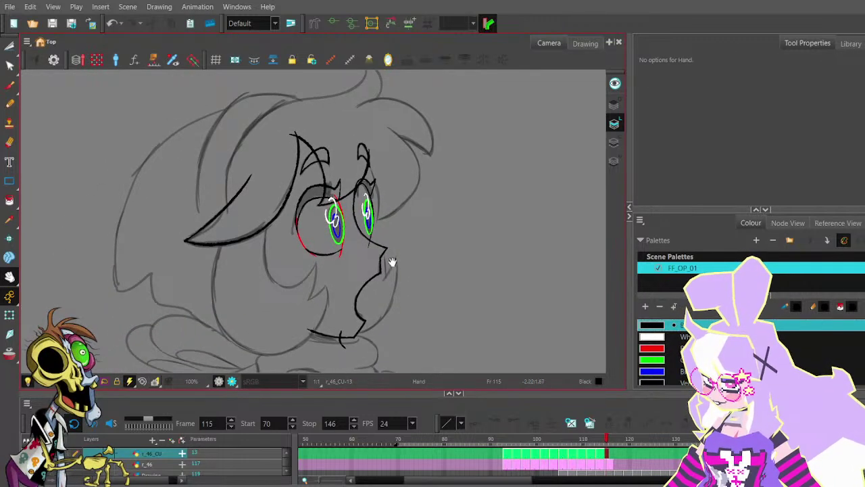
- Draw the far fringe lock's near edge, running between the far eyebrow and its tip beside the far eye on frame 115
drag(433, 272, 410, 282)
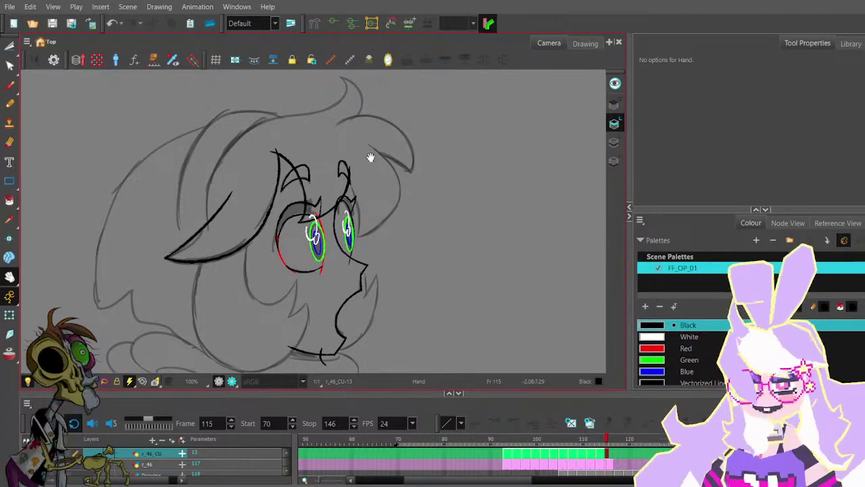
click(10, 102)
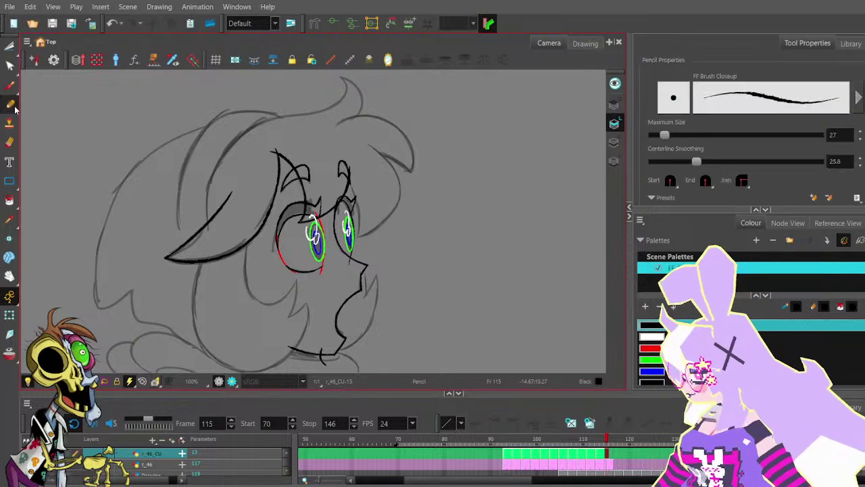
scroll(365, 202, up, 2)
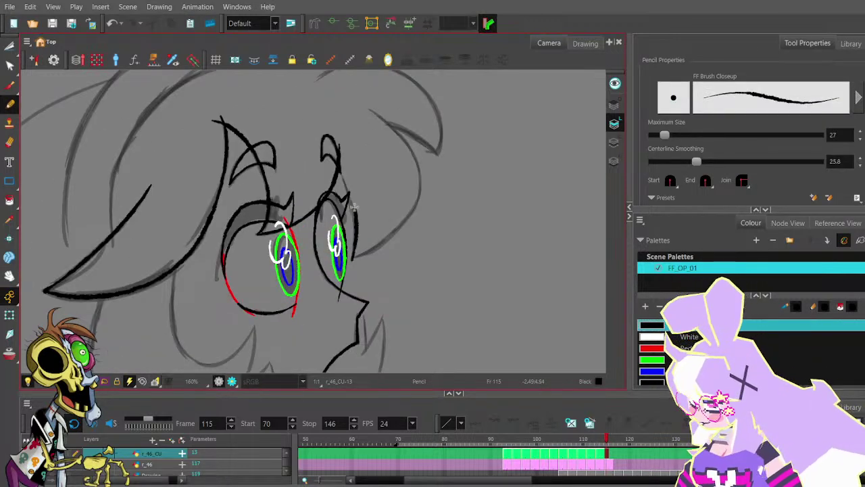
drag(352, 240, 347, 184)
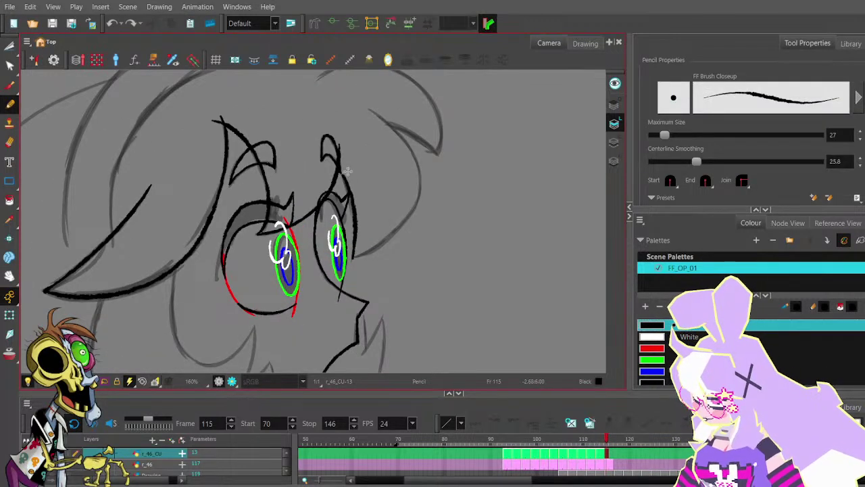
key(ctrl+z)
drag(353, 258, 347, 191)
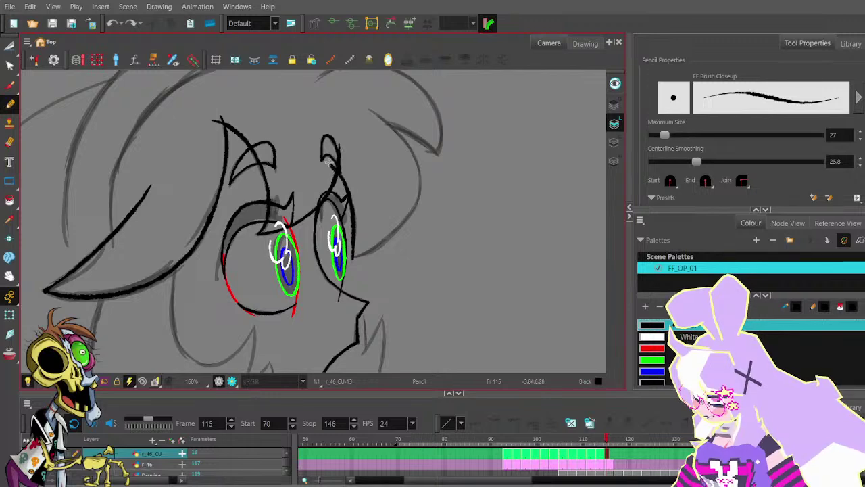
key(ctrl+z)
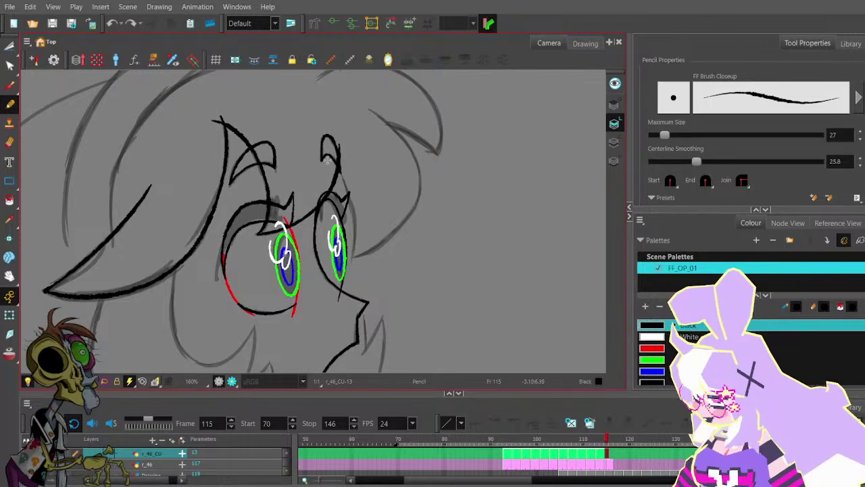
drag(340, 172, 354, 207)
key(ctrl+z)
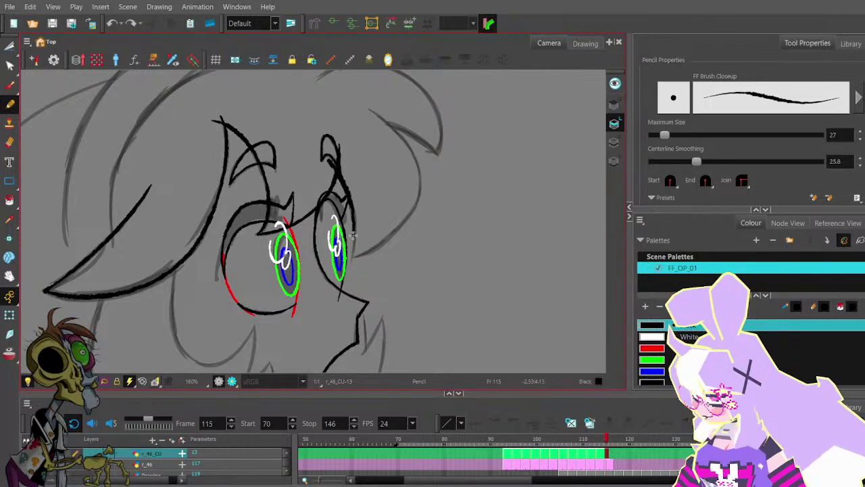
- Draw the far fringe lock's outer curve from its lower tip up to the forehead and fit the tip to the sketch
scroll(407, 194, down, 2)
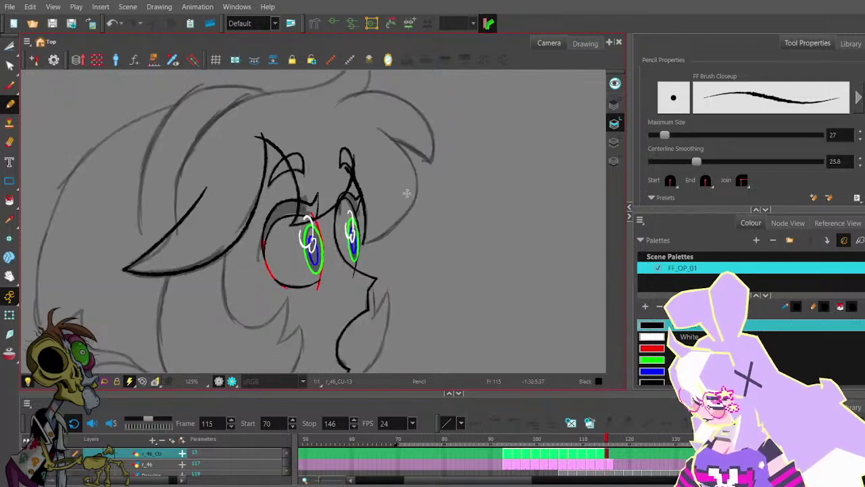
mouse_move(387, 229)
mouse_down()
mouse_move(416, 182)
mouse_move(399, 144)
mouse_move(377, 127)
mouse_up()
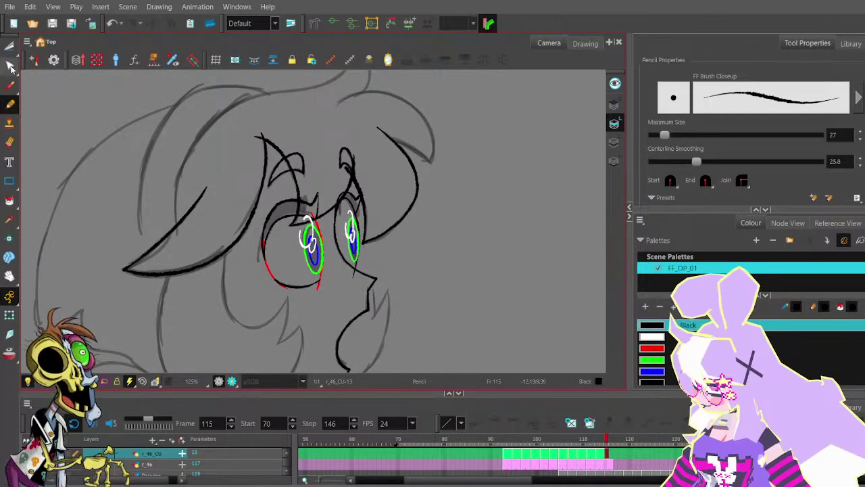
key(alt+q)
scroll(371, 233, up, 3)
click(351, 250)
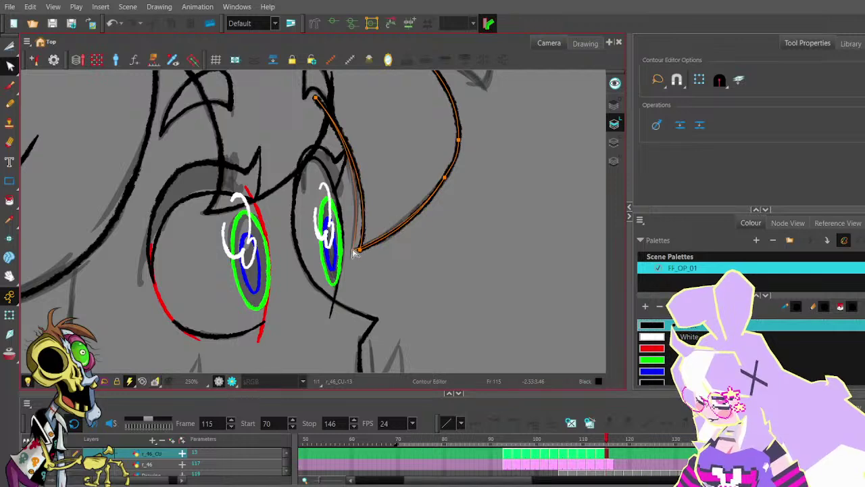
drag(386, 239, 385, 245)
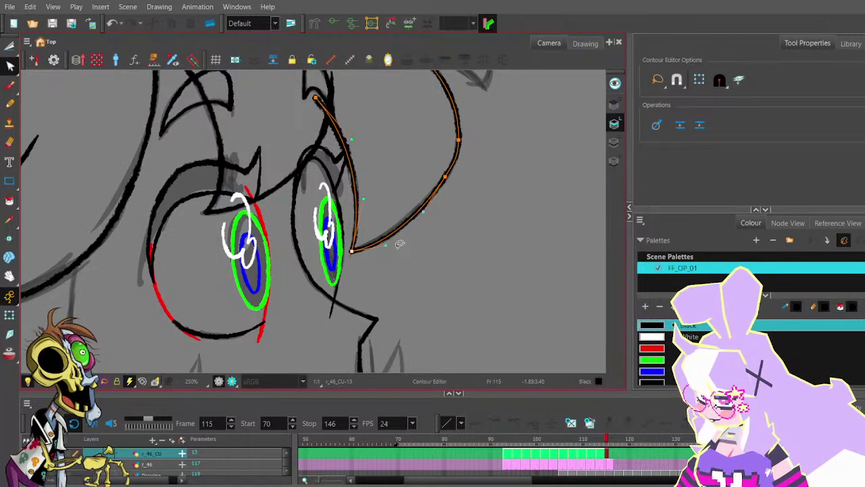
- Smooth the far fringe lock's outer curve by removing a surplus point and bending the remaining curve onto the sketch
scroll(457, 175, down, 1)
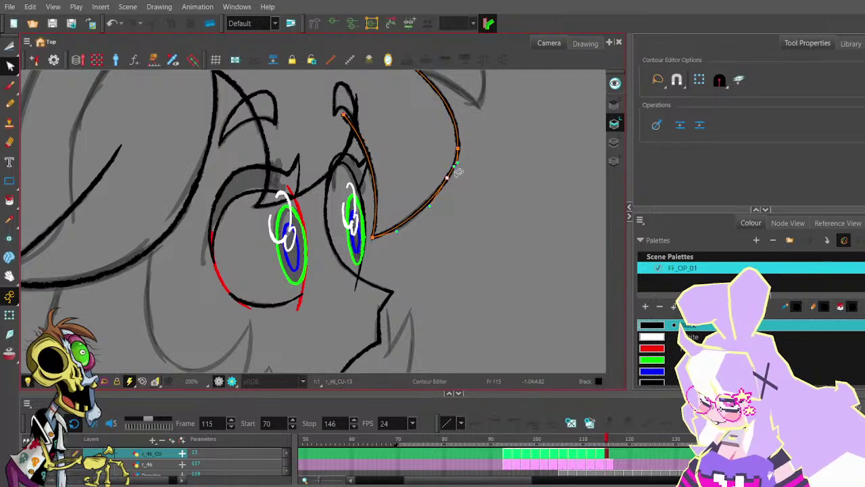
drag(459, 147, 445, 189)
key(Delete)
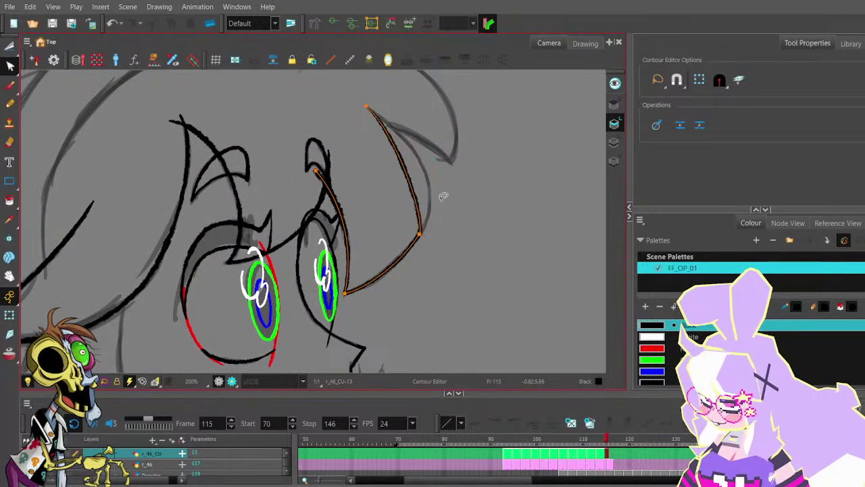
click(419, 233)
drag(425, 224, 442, 194)
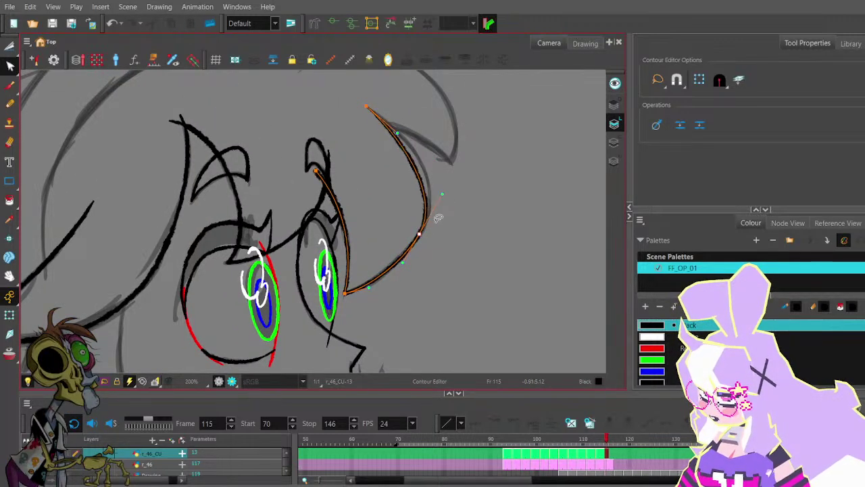
drag(410, 128, 439, 149)
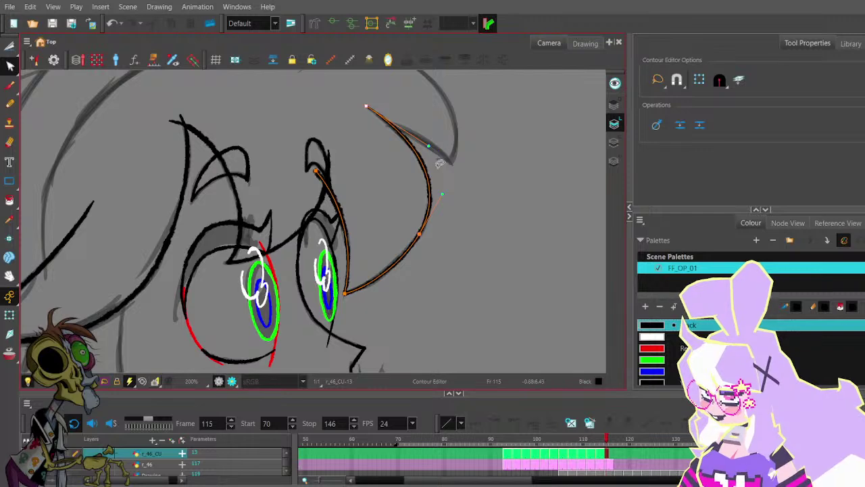
click(440, 163)
- Try to draw the underside of the outermost hair tuft beyond the far fringe lock
scroll(449, 156, down, 1)
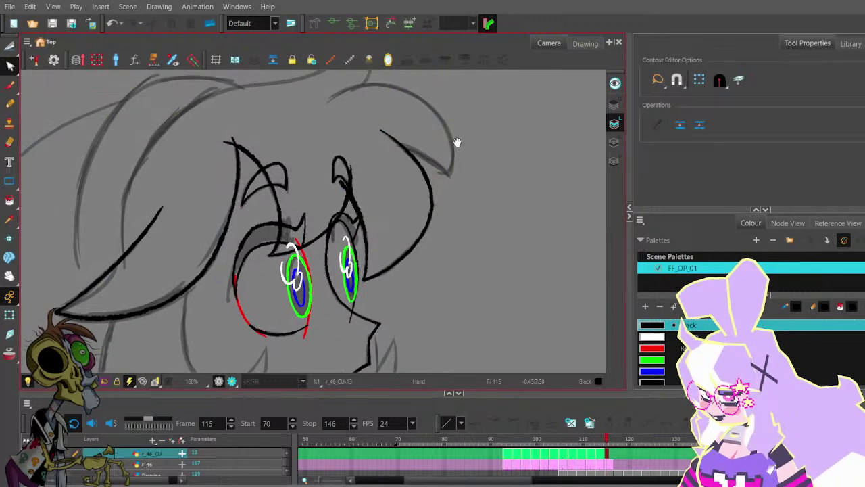
drag(456, 143, 445, 171)
mouse_move(446, 228)
mouse_down()
mouse_move(453, 176)
mouse_move(448, 191)
mouse_up()
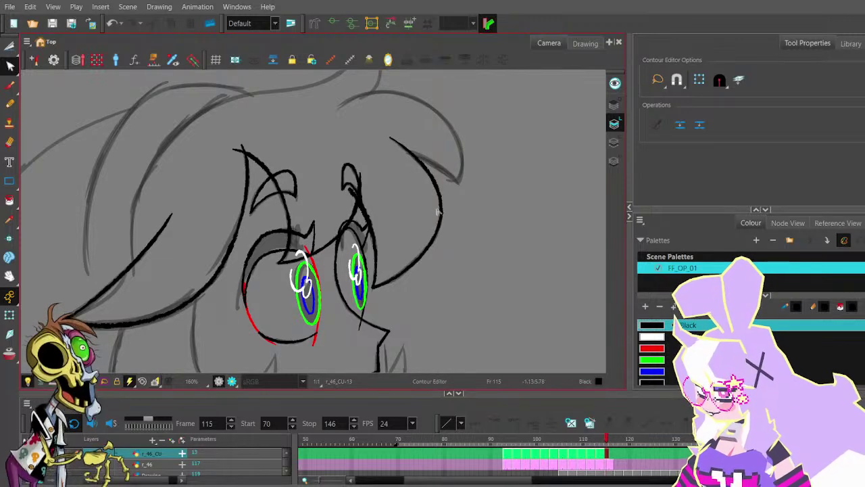
scroll(450, 204, down, 1)
drag(452, 212, 429, 240)
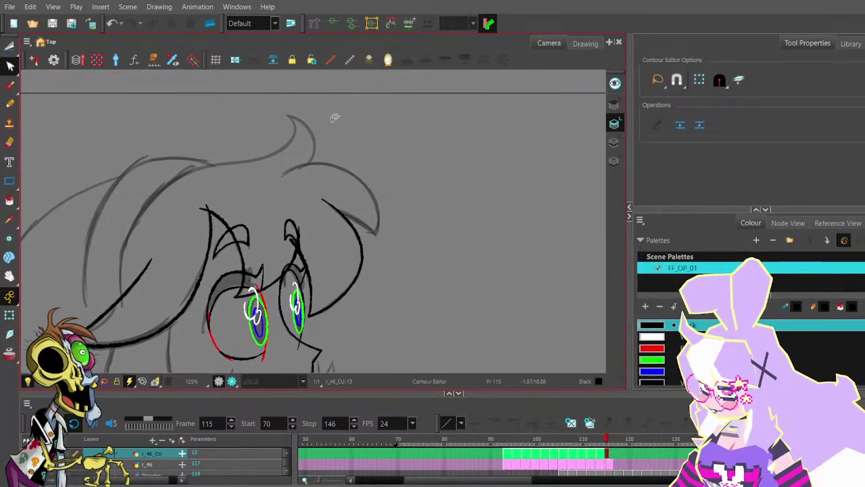
click(13, 105)
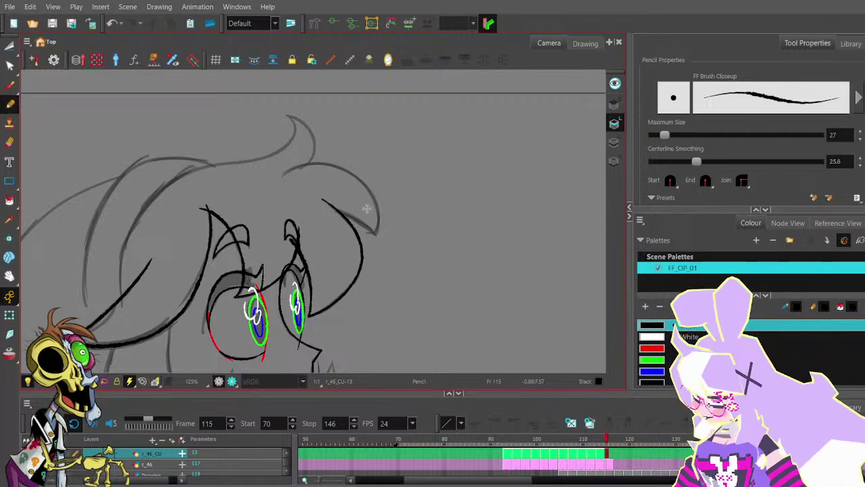
scroll(372, 235, up, 1)
drag(360, 226, 313, 205)
key(ctrl+z)
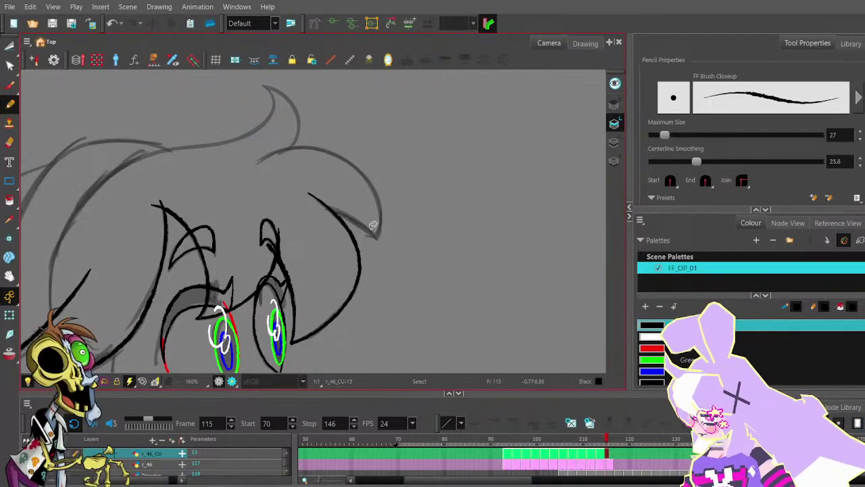
- Flip between frames 114 and 115 to compare the far fringe lock, ending on frame 115 with the whole head in view
scroll(336, 201, down, 2)
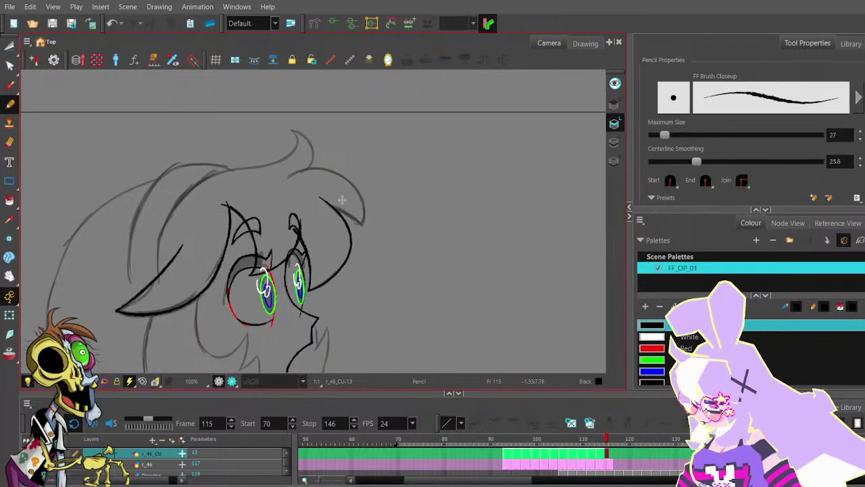
mouse_move(342, 199)
mouse_down()
mouse_move(415, 178)
mouse_move(432, 162)
mouse_up()
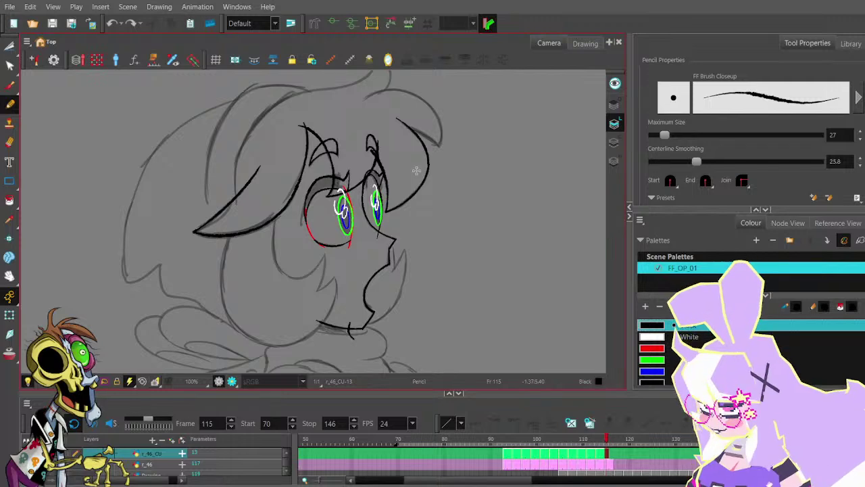
key(comma)
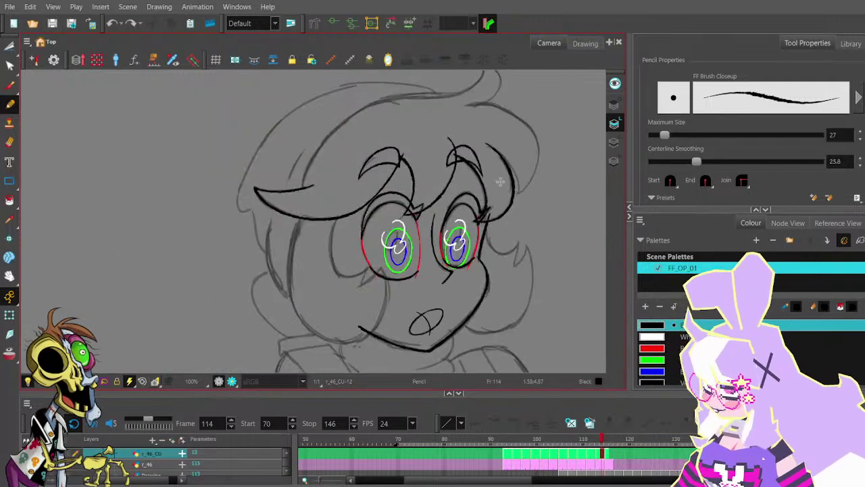
key(period)
key(comma)
key(period)
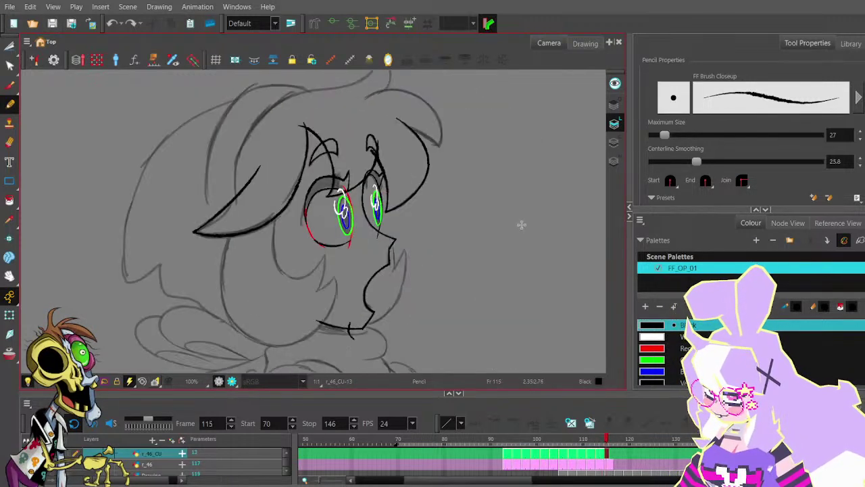
key(comma)
key(period)
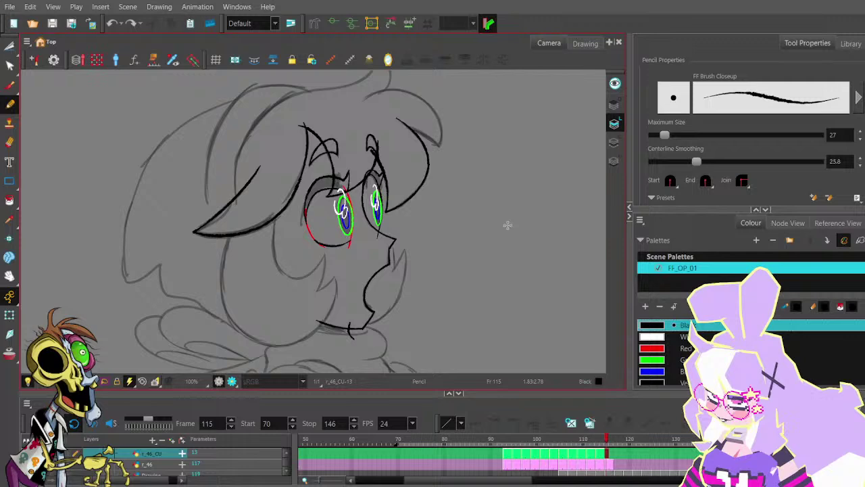
- Go to frame 109 and draw the outermost hair tuft's outer edge from below the cowlick down to its tip
mouse_move(607, 452)
mouse_down()
mouse_move(593, 438)
mouse_move(610, 433)
mouse_move(572, 436)
mouse_move(614, 419)
mouse_move(579, 423)
mouse_up()
click(606, 445)
drag(567, 175, 463, 227)
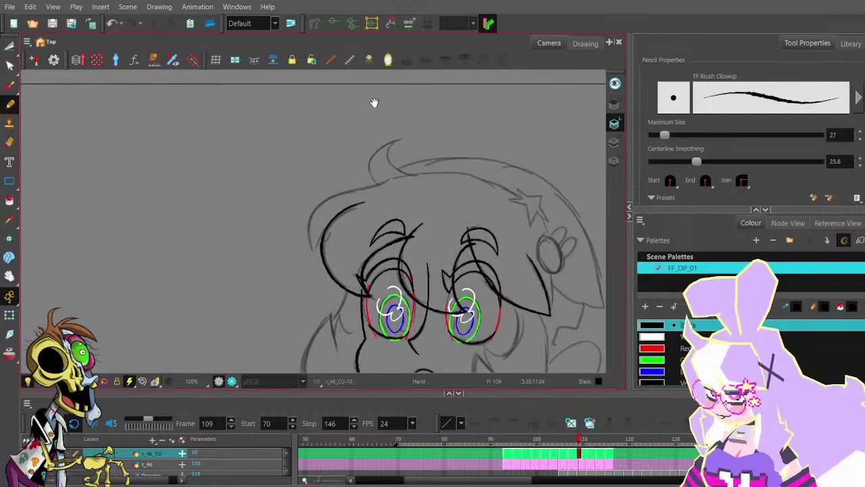
key(2)
mouse_move(395, 180)
mouse_down()
mouse_move(304, 212)
mouse_move(330, 199)
mouse_move(300, 219)
mouse_move(296, 269)
mouse_up()
key(ctrl+z)
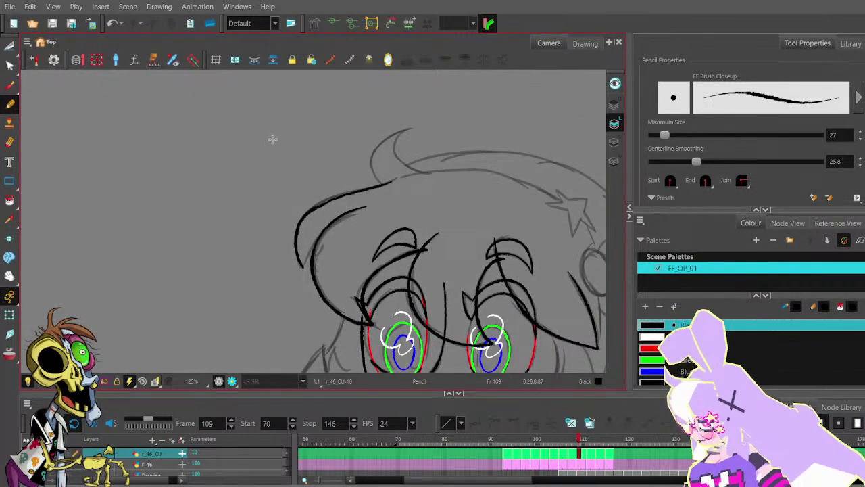
- Smooth the tuft's outer edge on frame 109 by removing surplus points and reshaping its upper curve to the sketch
key(alt+q)
scroll(331, 186, up, 2)
click(329, 205)
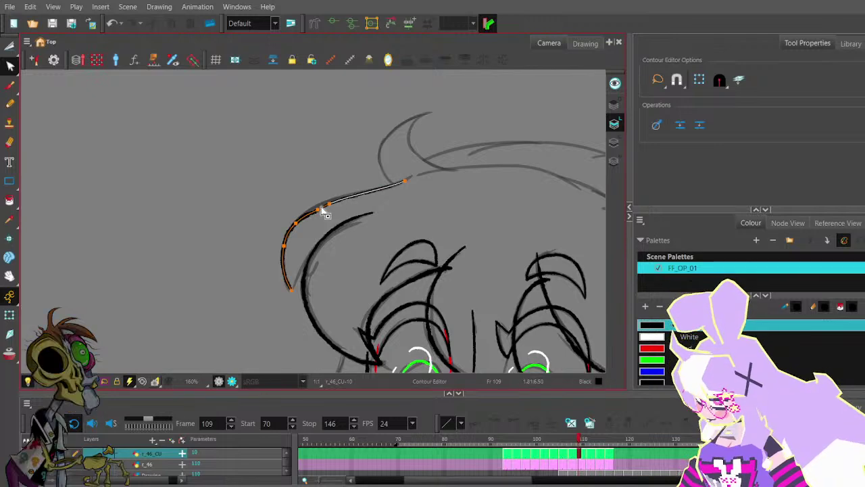
click(330, 204)
key(Delete)
click(296, 223)
drag(304, 213, 319, 193)
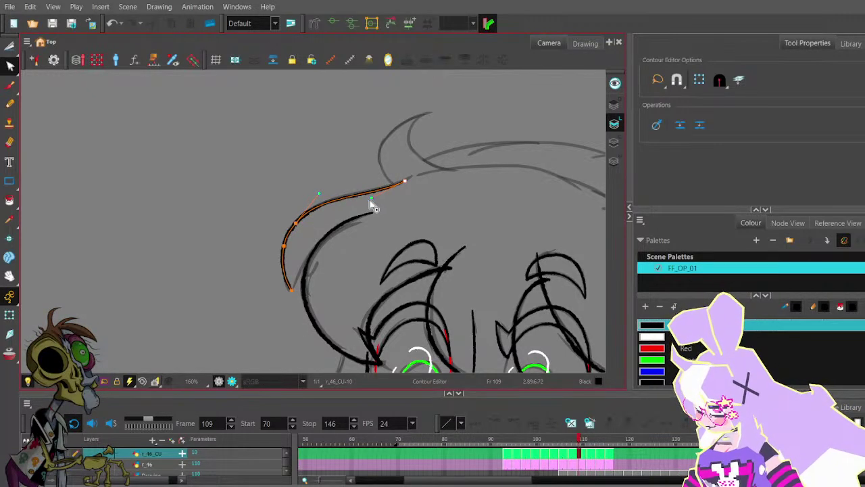
click(332, 171)
- Draw the outermost tuft's inner edge on frame 109 from its tip up to the neighbouring fringe lock
scroll(328, 179, up, 2)
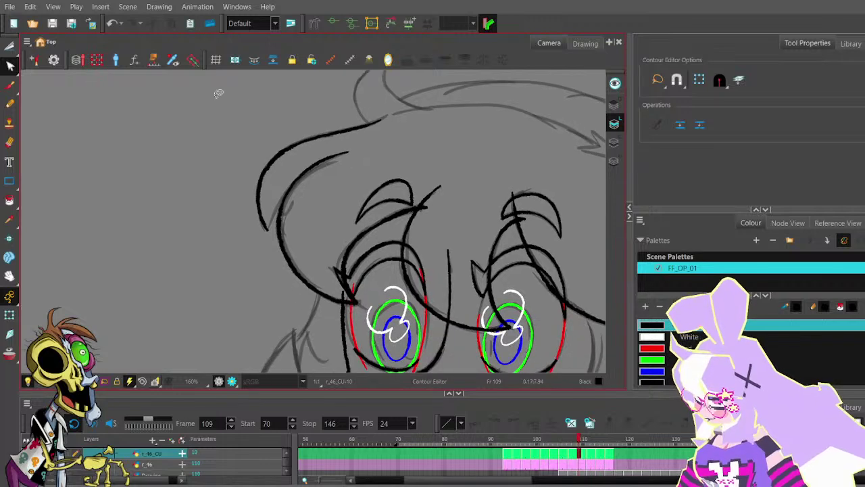
key(alt+slash)
scroll(287, 205, up, 2)
mouse_move(251, 250)
mouse_down()
mouse_move(293, 177)
mouse_move(331, 141)
mouse_up()
scroll(350, 116, down, 3)
scroll(350, 116, down, 2)
- Flip through frame 109 and its neighbouring drawings to compare the outer hair tuft, ending on frame 111
key(period)
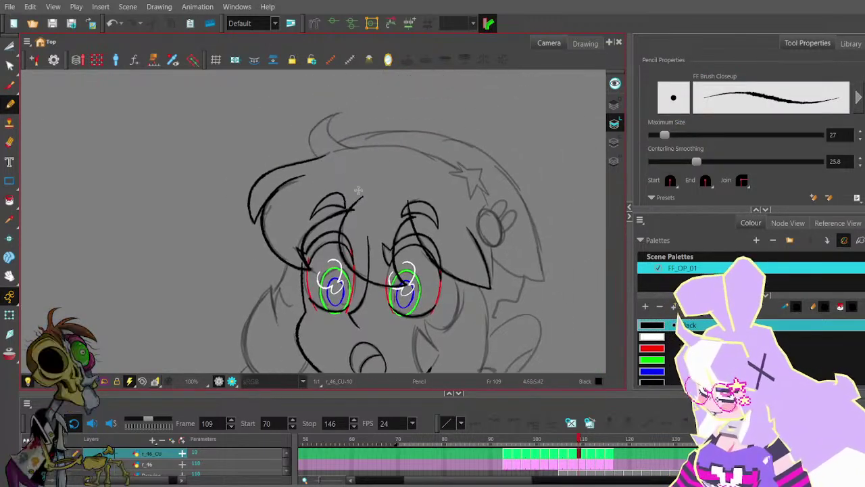
key(period)
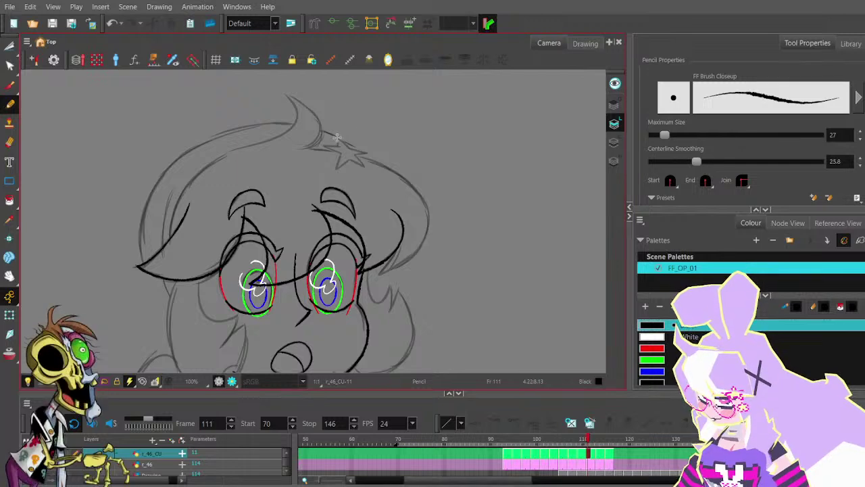
key(comma)
key(period)
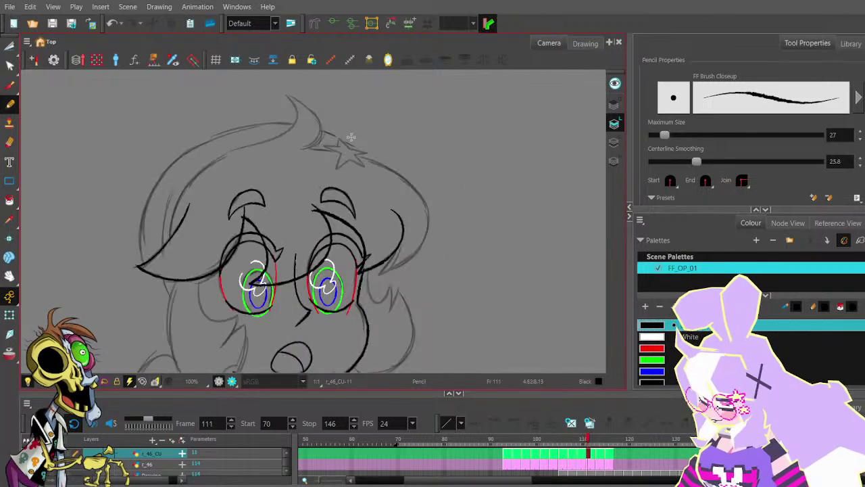
key(comma)
key(comma)
key(comma)
key(period)
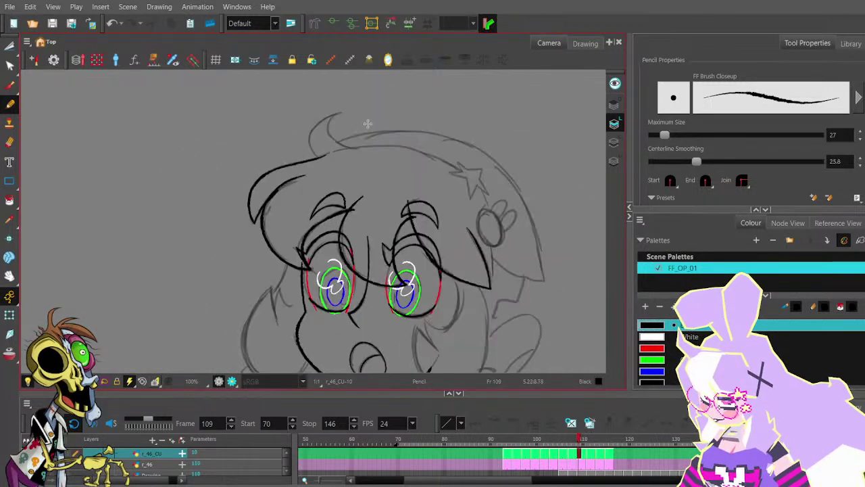
key(period)
key(period)
- Draw the outermost hair tuft's outer edge on frame 111 from below the cowlick around to its tip, redoing strokes that miss the sketch
drag(302, 149, 376, 166)
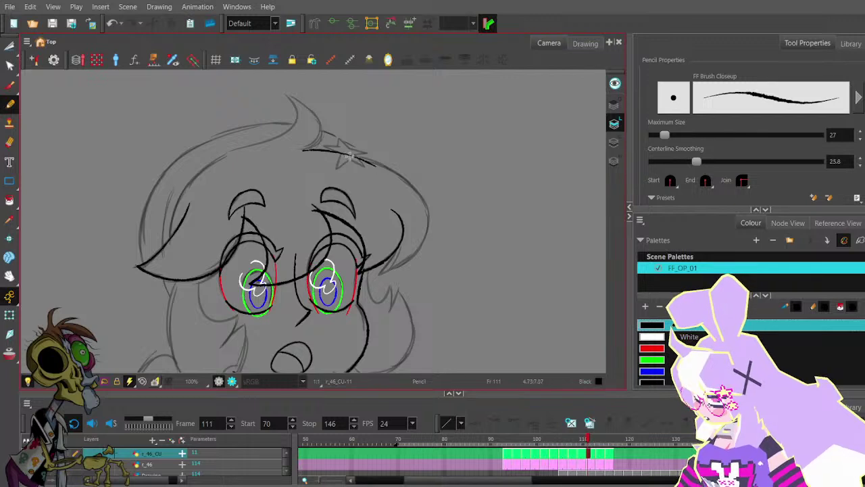
key(ctrl+z)
mouse_move(298, 147)
mouse_down()
mouse_move(382, 165)
mouse_move(414, 192)
mouse_up()
drag(422, 237, 379, 276)
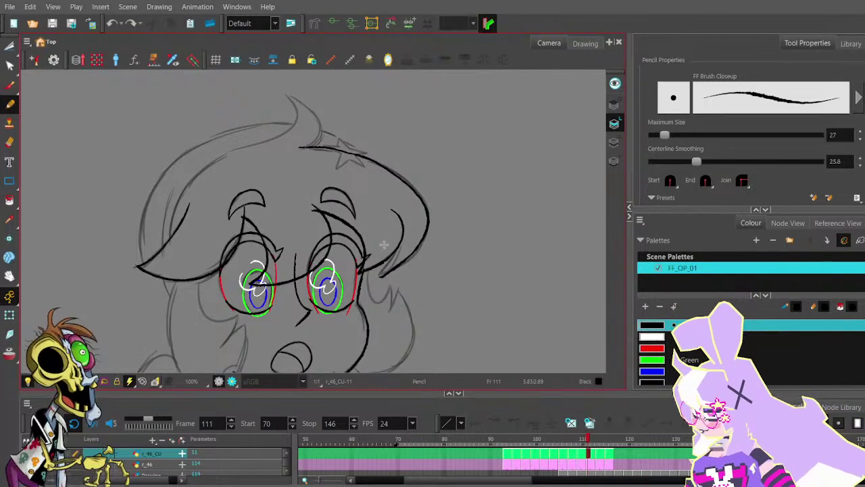
key(ctrl+z)
key(ctrl+z)
mouse_move(299, 147)
mouse_down()
mouse_move(384, 164)
mouse_move(424, 217)
mouse_move(401, 268)
mouse_up()
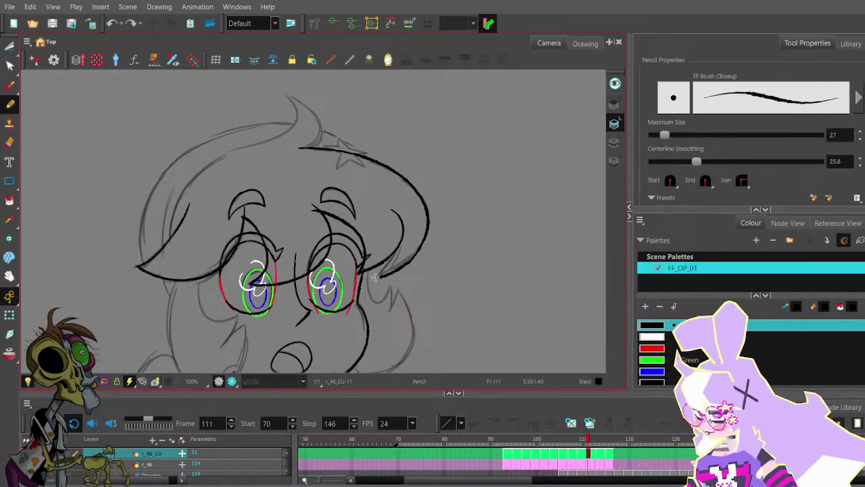
key(ctrl+z)
mouse_move(302, 146)
mouse_down()
mouse_move(390, 168)
mouse_move(416, 194)
mouse_move(424, 221)
mouse_move(411, 245)
mouse_up()
key(ctrl+z)
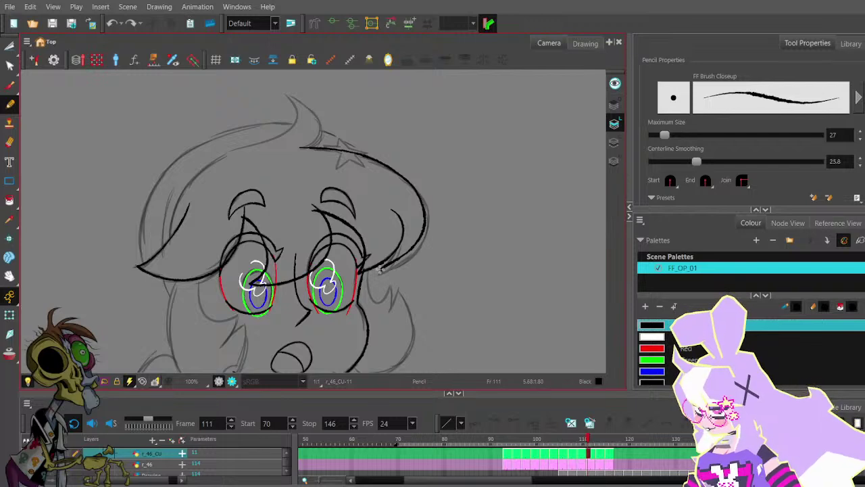
- Pull the widest point of the tuft's outer edge on frame 111 outward to the sketch and delete the two surplus points above it
key(alt+q)
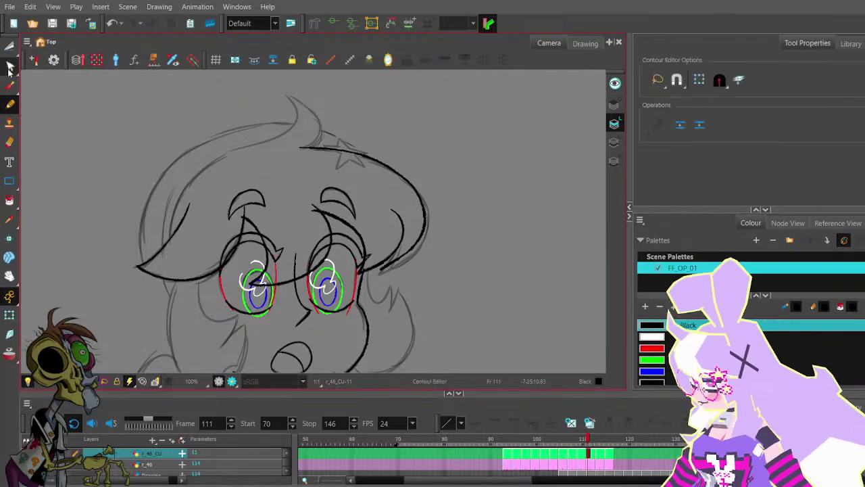
click(382, 269)
scroll(383, 269, up, 2)
scroll(438, 253, down, 2)
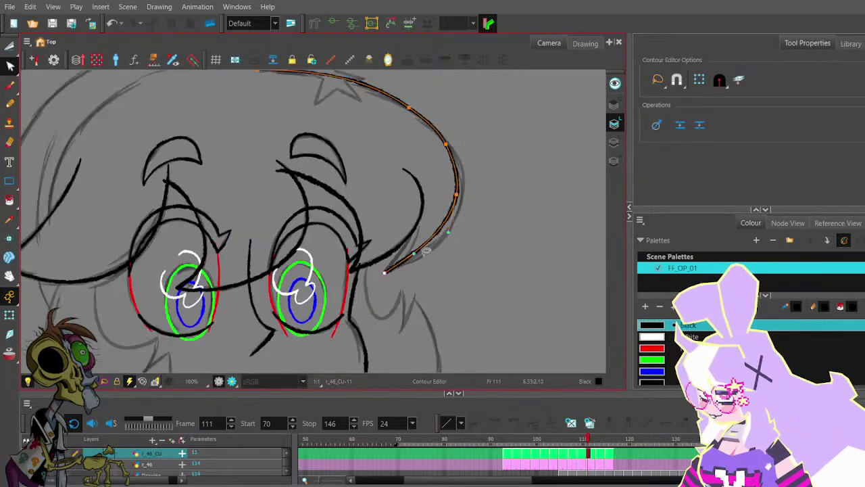
scroll(440, 247, up, 1)
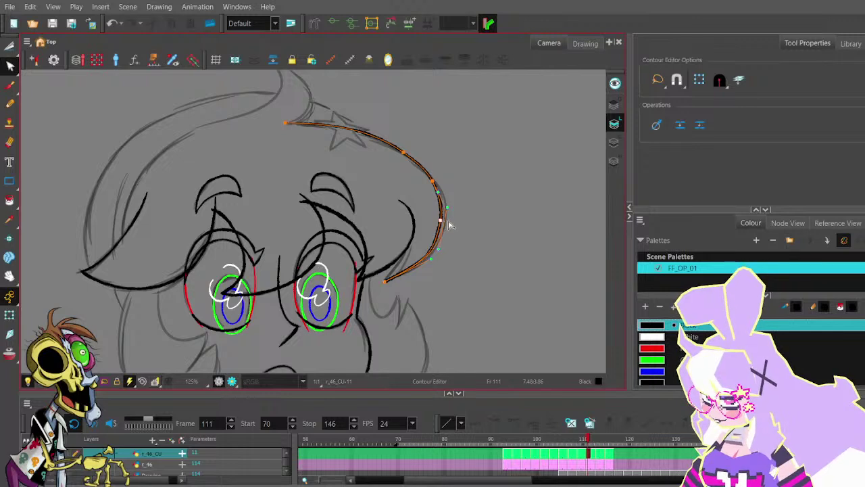
click(432, 181)
key(Delete)
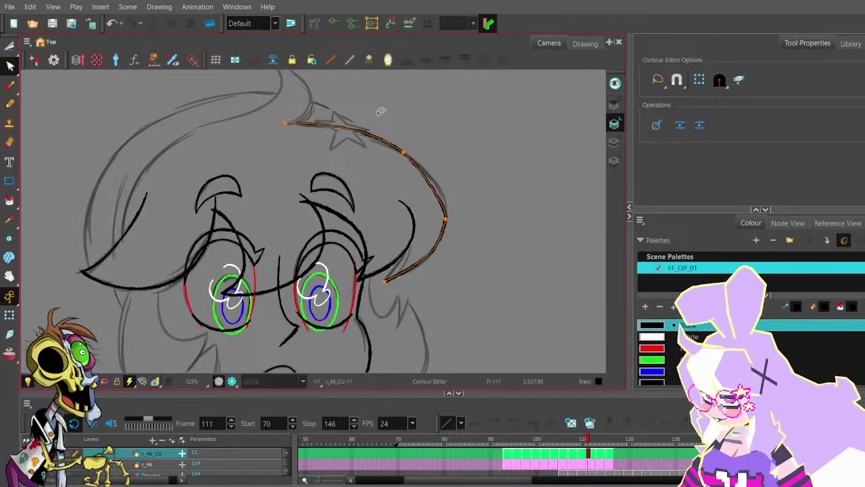
click(404, 152)
key(Delete)
- Reshape the upper curve and the lower end of the tuft's outer edge on frame 111 to follow the sketch
drag(288, 124, 444, 139)
click(485, 177)
click(429, 246)
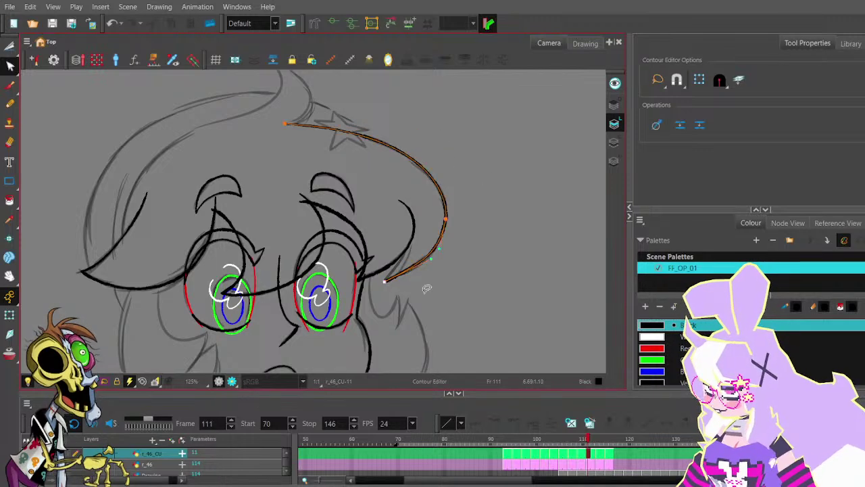
scroll(426, 267, up, 2)
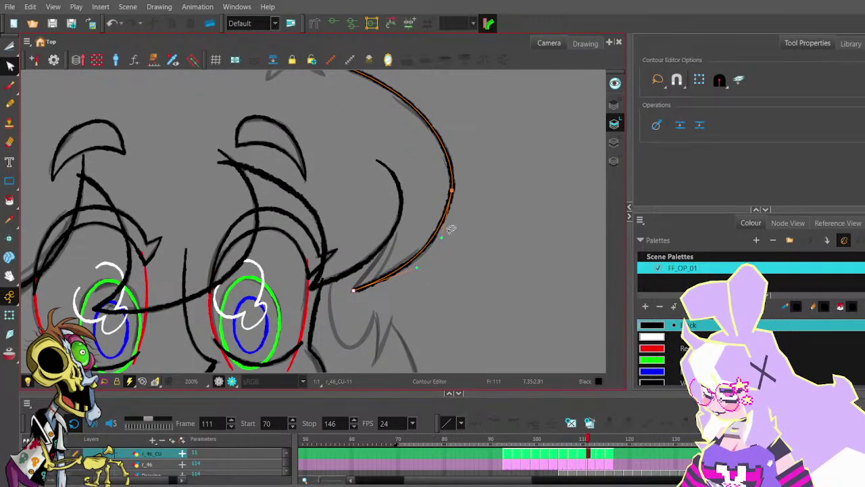
click(456, 246)
scroll(463, 257, down, 1)
- Draw the outermost tuft's inner edge on frame 111 from its tip up to the neighbouring fringe lock
key(alt+slash)
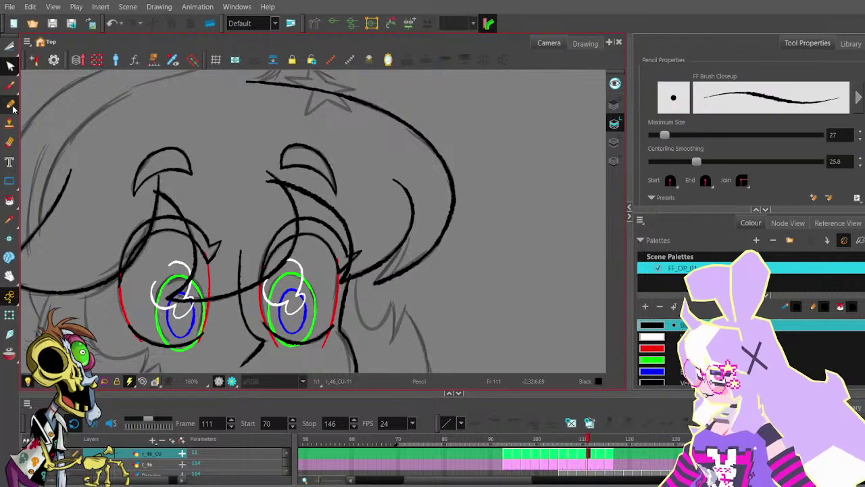
drag(380, 279, 405, 231)
key(ctrl+z)
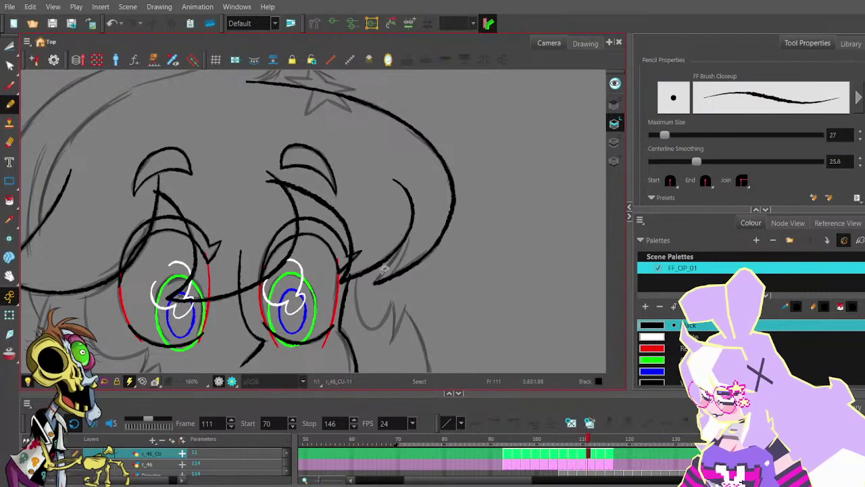
drag(377, 281, 404, 230)
scroll(414, 205, down, 2)
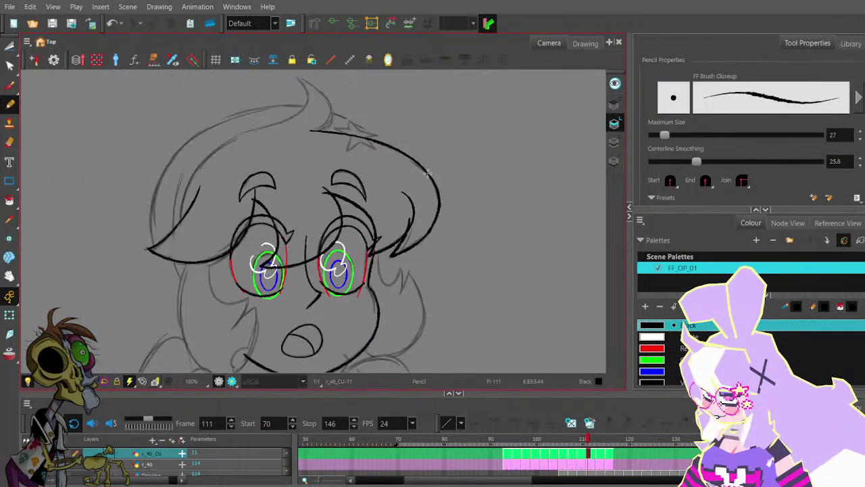
- Flip between frames 111 and 113 to compare the outer hair tuft, ending on frame 113
key(space)
mouse_move(434, 162)
mouse_down()
mouse_move(451, 206)
mouse_move(439, 233)
mouse_move(464, 218)
mouse_move(481, 171)
mouse_up()
key(period)
key(period)
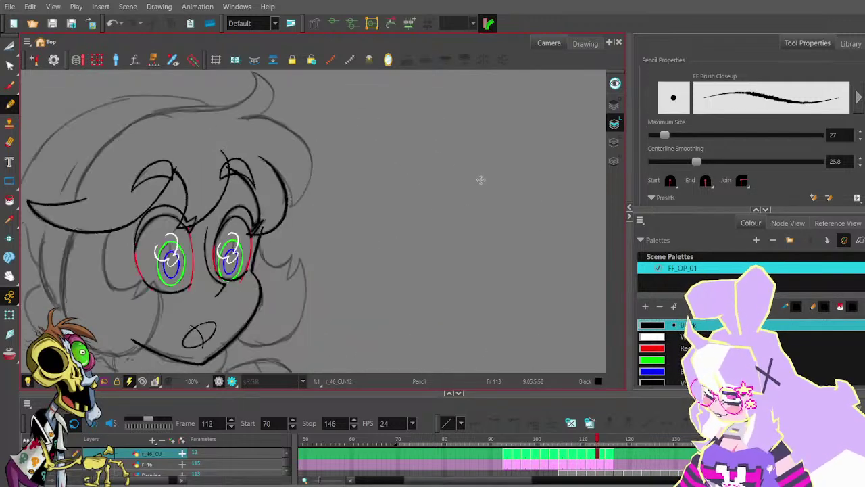
key(comma)
key(period)
key(f)
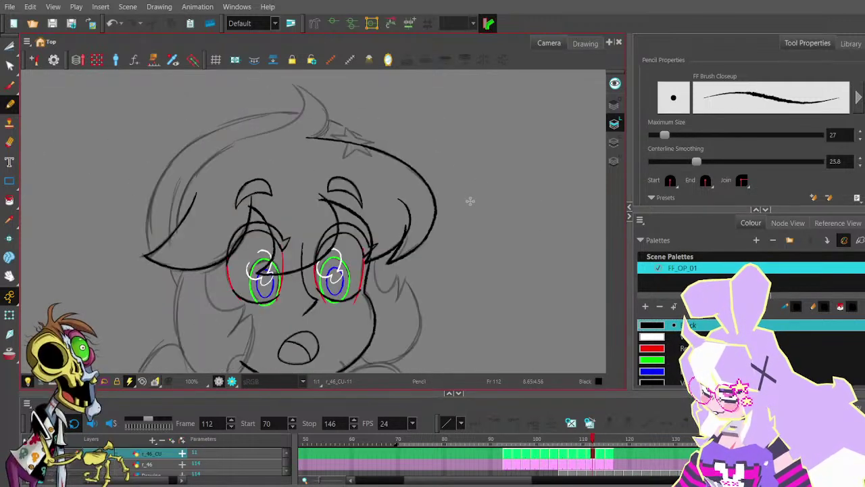
key(g)
key(f)
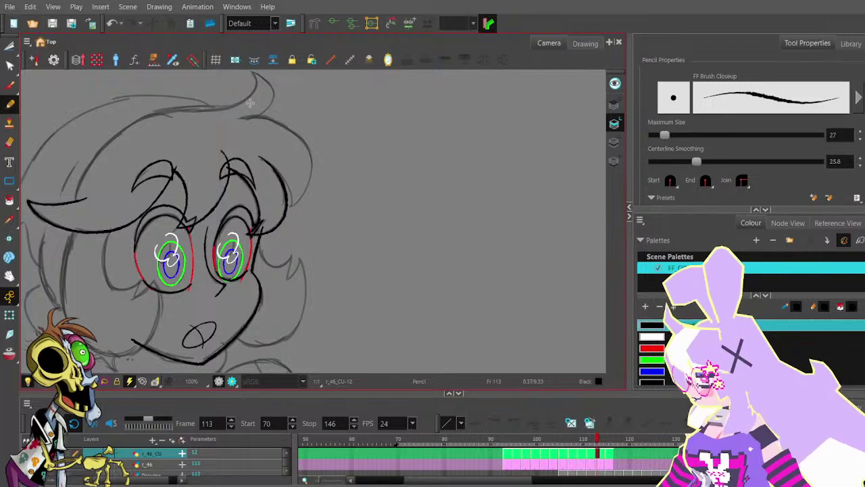
mouse_move(301, 128)
mouse_down()
mouse_move(403, 148)
mouse_move(274, 144)
mouse_up()
key(g)
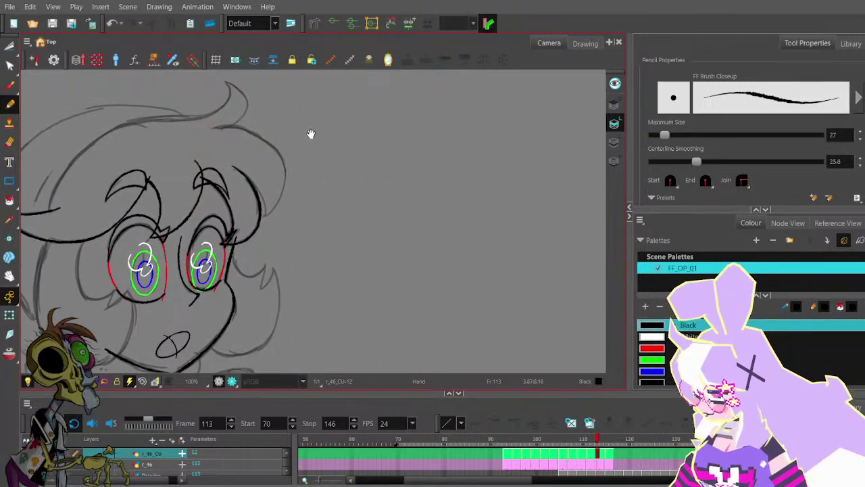
- Draw the outermost hair tuft's outer edge on frame 113 from below the cowlick down to its tip, redoing strokes that miss the sketch
key(2)
drag(213, 129, 269, 134)
key(ctrl+z)
drag(213, 127, 272, 134)
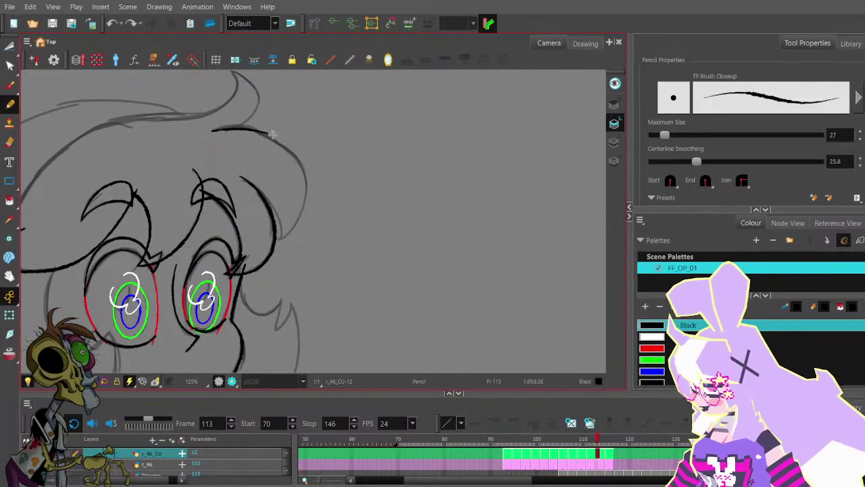
key(ctrl+z)
drag(303, 184, 284, 236)
key(ctrl+z)
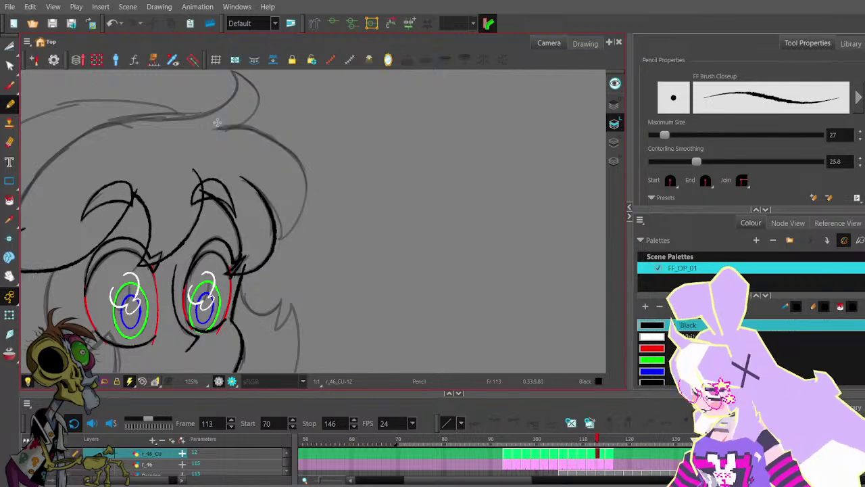
drag(213, 128, 265, 136)
key(ctrl+z)
drag(213, 130, 279, 139)
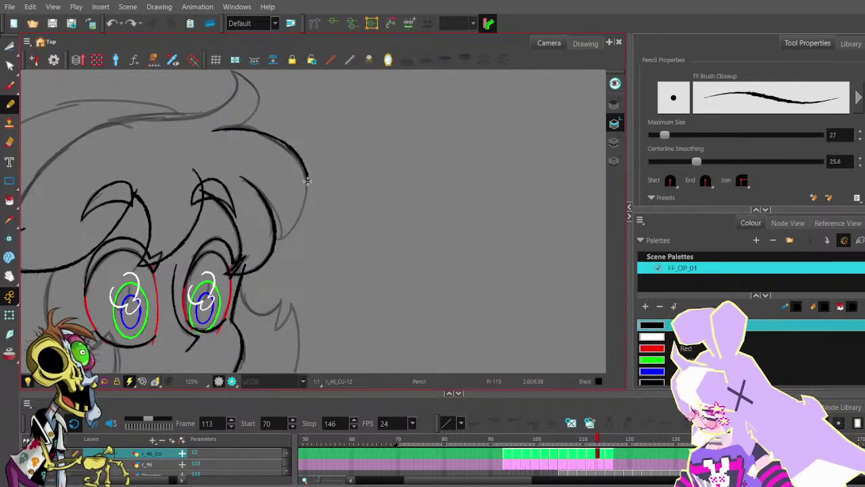
drag(307, 180, 298, 217)
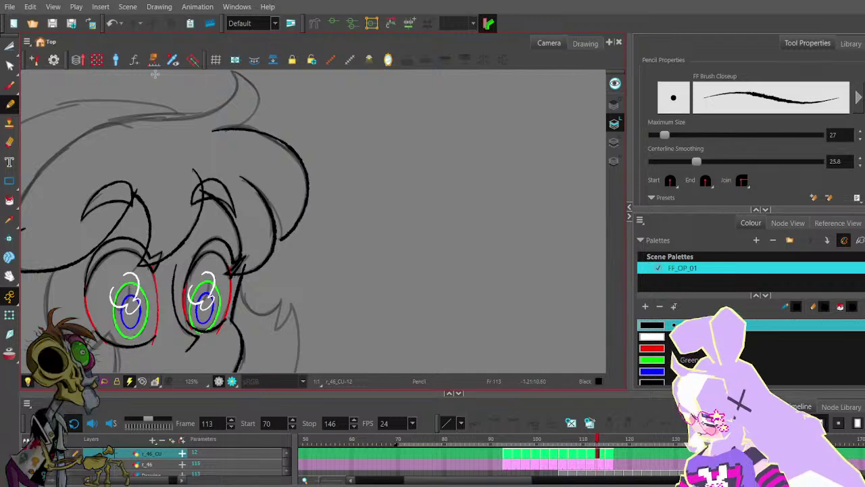
- Adjust the tip, side point and upper curve handles of the tuft's outer edge on frame 113 to match the sketch
key(alt+q)
click(281, 242)
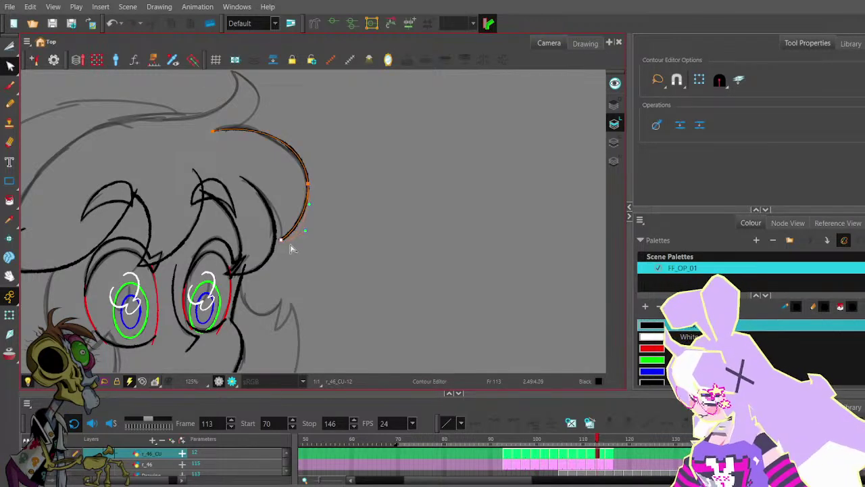
click(309, 184)
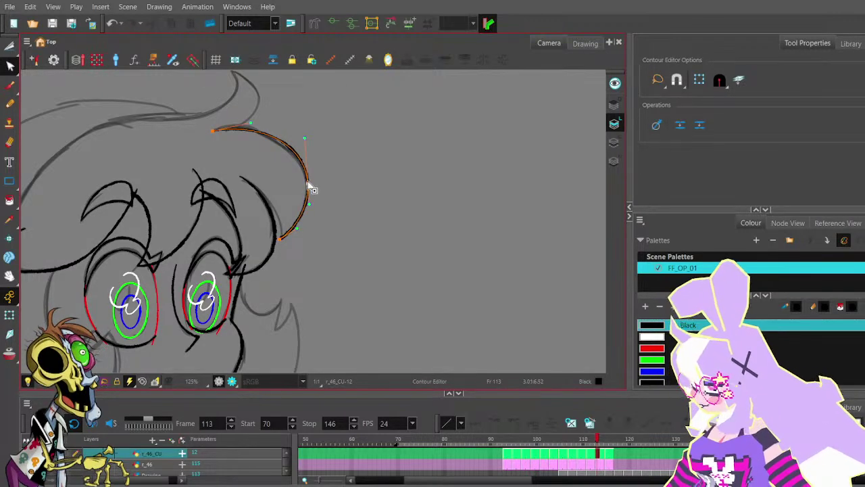
drag(305, 137, 303, 141)
scroll(243, 115, up, 2)
scroll(244, 113, up, 1)
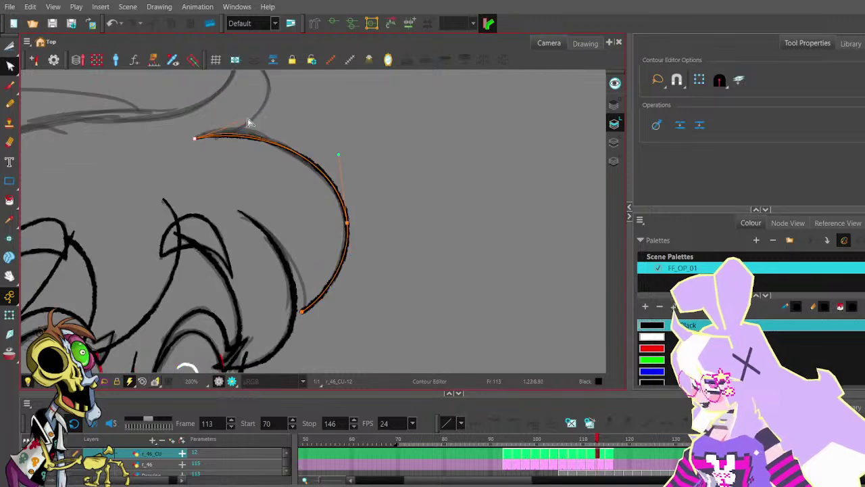
drag(247, 119, 244, 118)
drag(338, 155, 330, 150)
scroll(347, 153, down, 1)
drag(347, 209, 344, 205)
drag(330, 147, 332, 155)
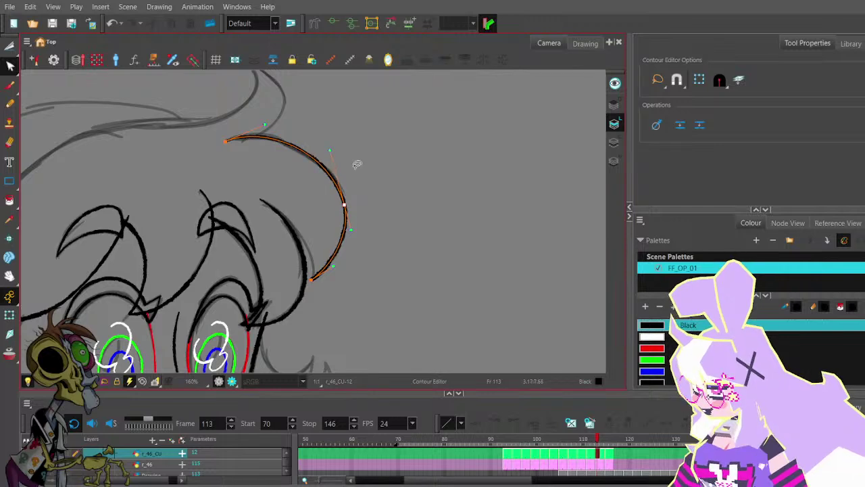
click(366, 169)
- Draw the tuft's inner edge on frame 113 from its tip up along the neighbouring fringe lock and inspect its contour points
key(space)
drag(357, 214, 353, 178)
click(10, 104)
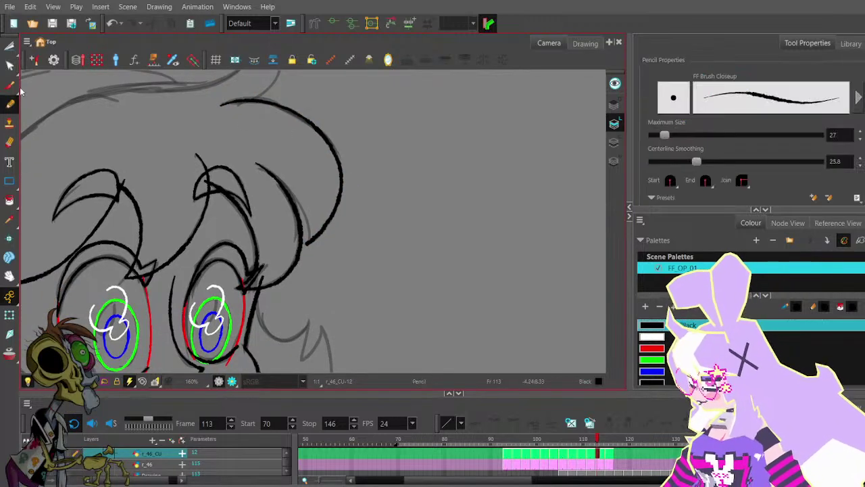
mouse_move(304, 215)
mouse_down()
mouse_move(283, 184)
mouse_move(258, 175)
mouse_up()
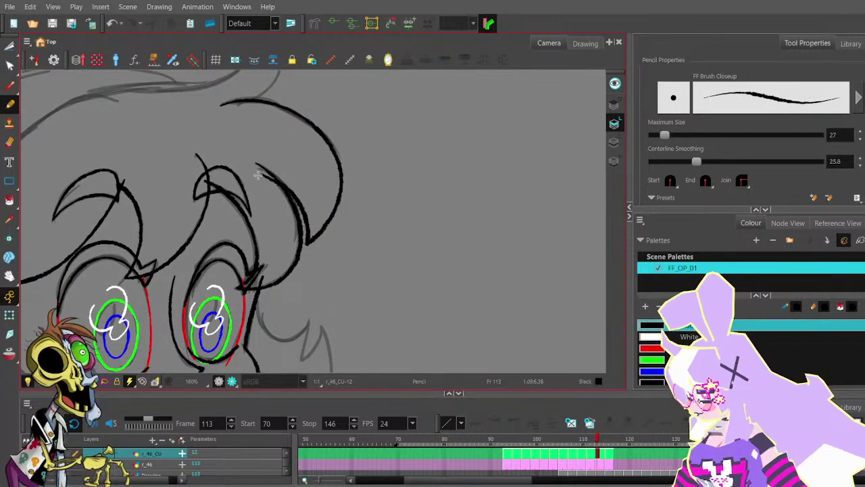
scroll(284, 159, down, 2)
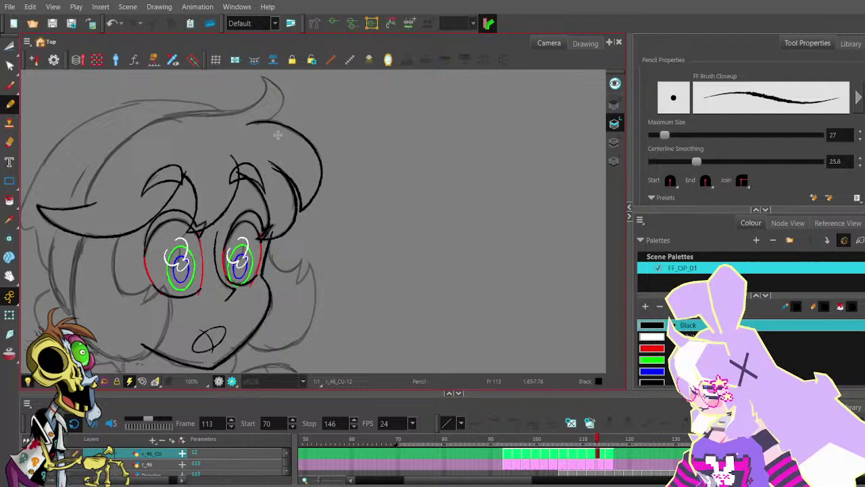
click(9, 66)
scroll(270, 169, up, 3)
click(270, 164)
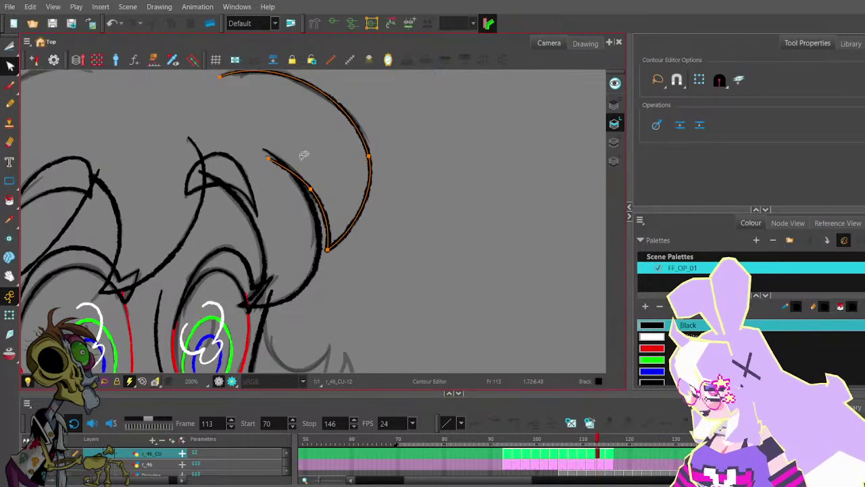
scroll(291, 142, down, 3)
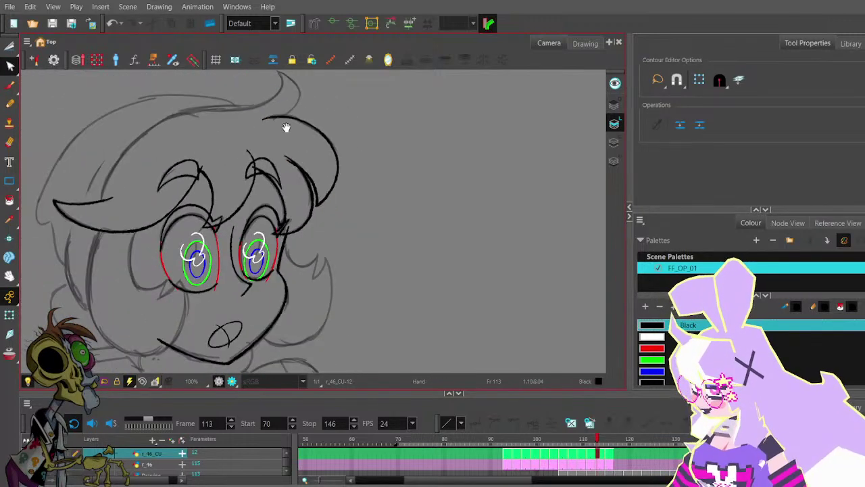
- Go to frame 115 and draw the outermost hair tuft's outer edge from below the cowlick down to its tip
click(10, 104)
key(period)
key(period)
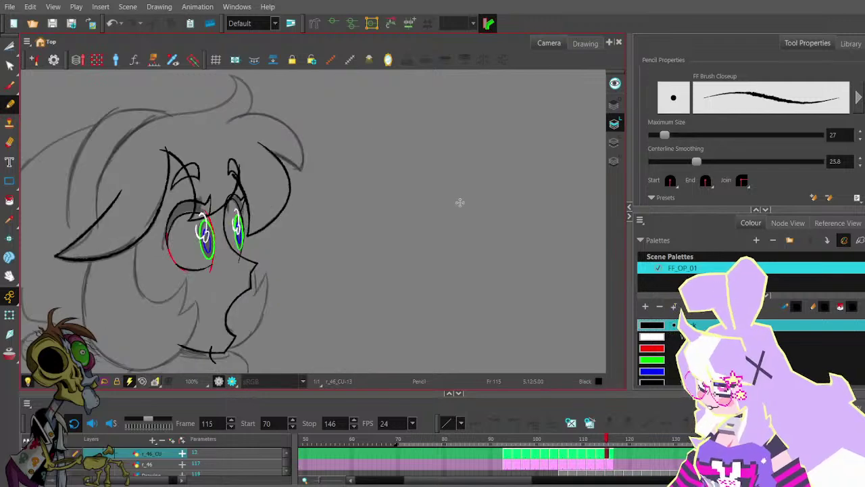
key(comma)
key(period)
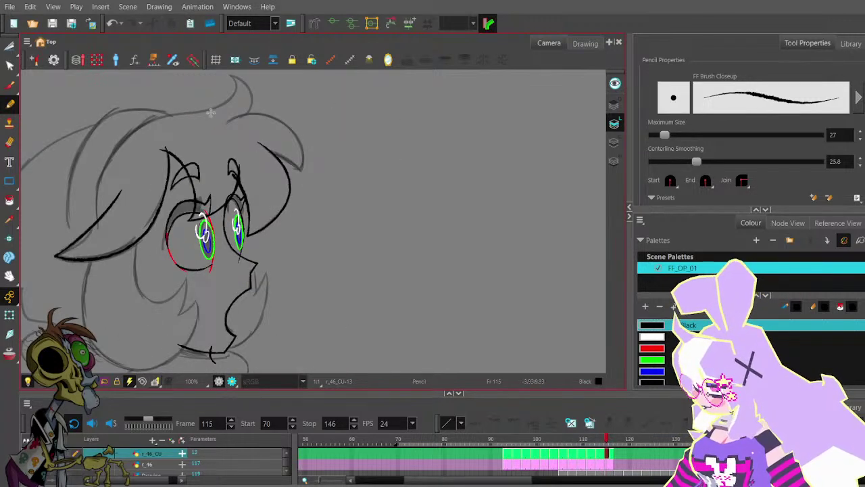
key(2)
drag(250, 86, 241, 125)
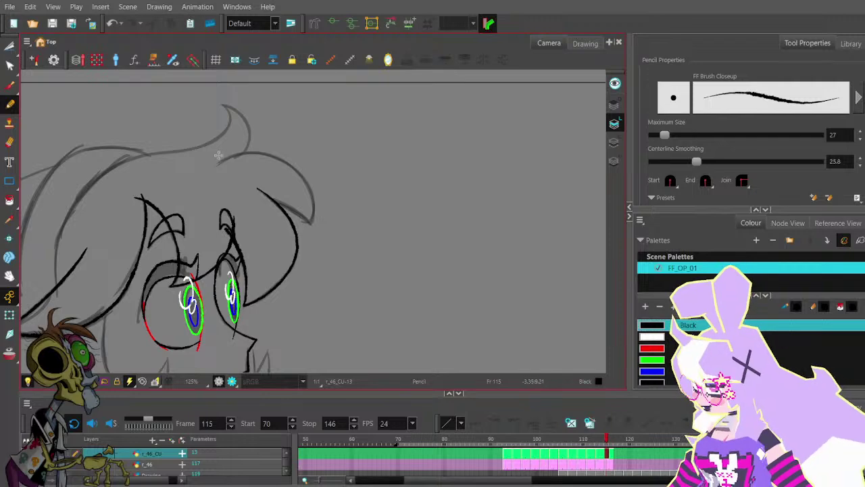
key(ctrl+z)
mouse_move(255, 153)
mouse_down()
mouse_move(264, 153)
mouse_move(243, 154)
mouse_up()
key(ctrl+z)
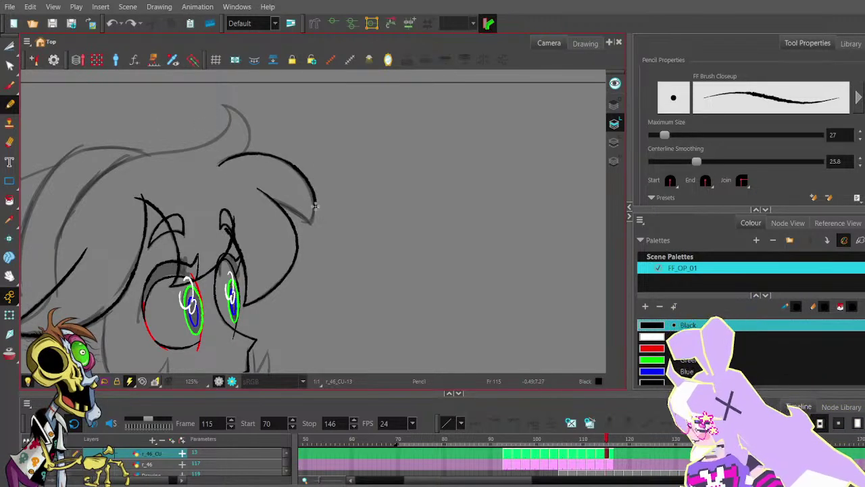
scroll(284, 177, up, 1)
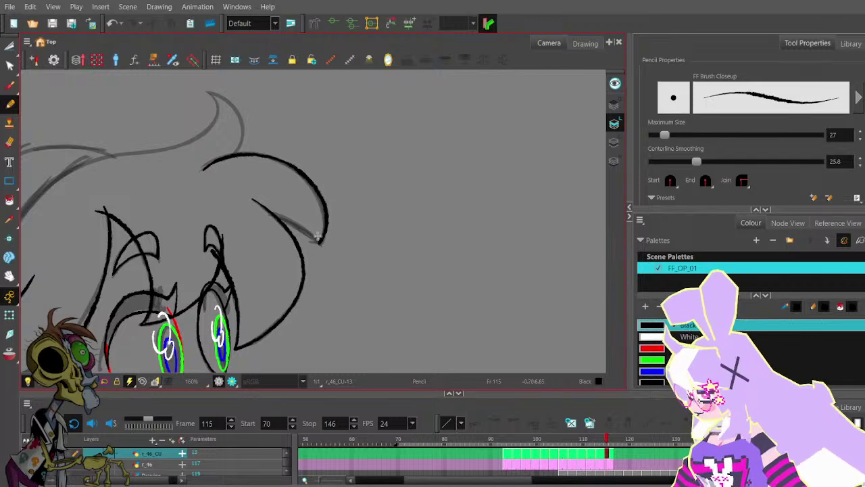
- Draw the tuft's inner edge on frame 115 from its tip, fit the outer edge's upper end and curve to the sketch, and save
drag(305, 230, 253, 206)
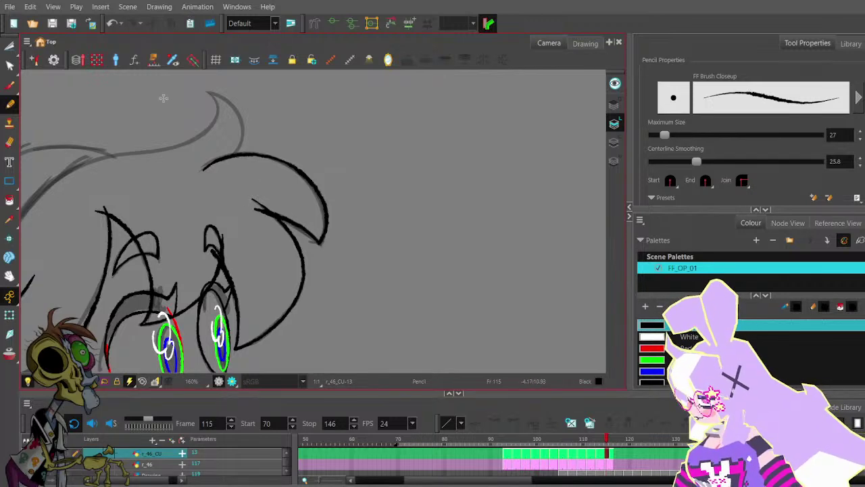
key(alt+q)
click(305, 230)
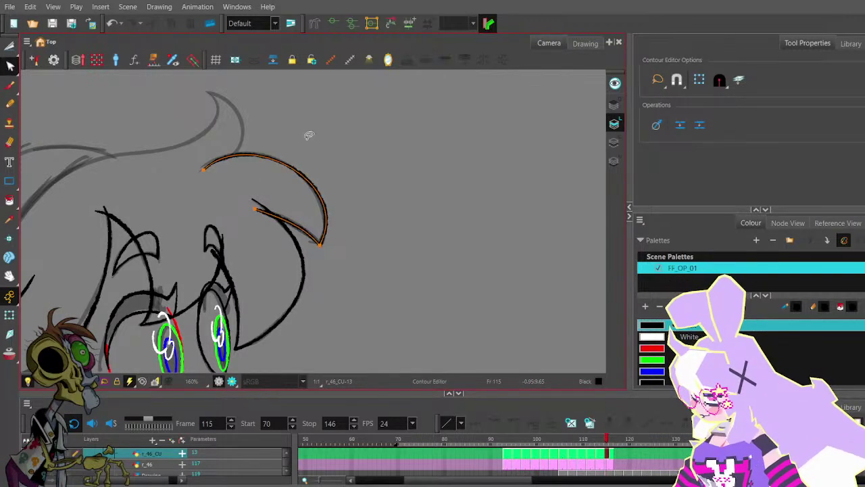
drag(204, 170, 200, 171)
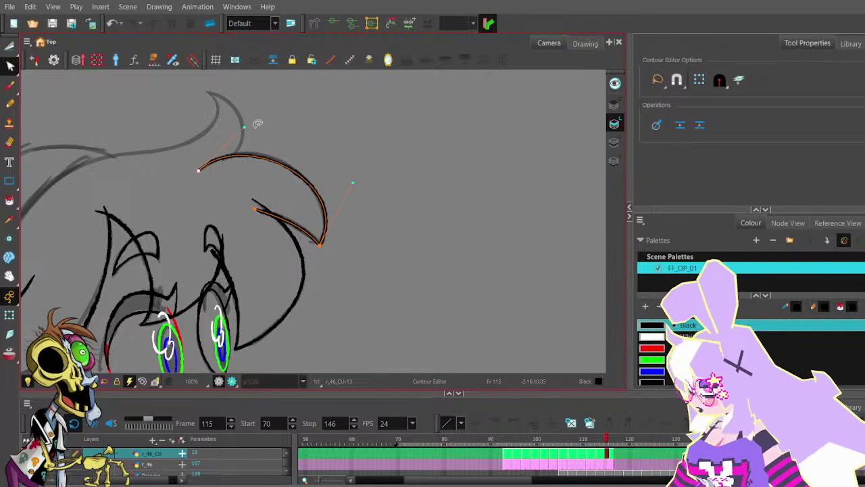
drag(245, 128, 250, 124)
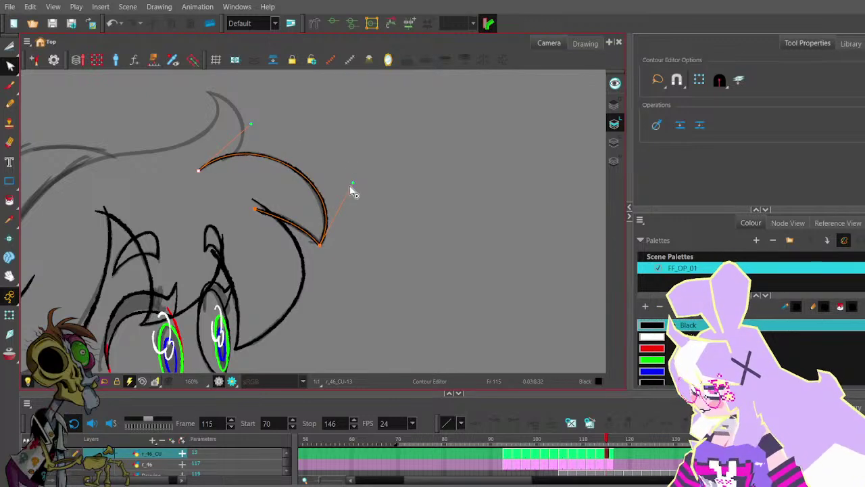
drag(353, 183, 348, 184)
drag(250, 124, 262, 121)
click(302, 138)
scroll(303, 138, down, 1)
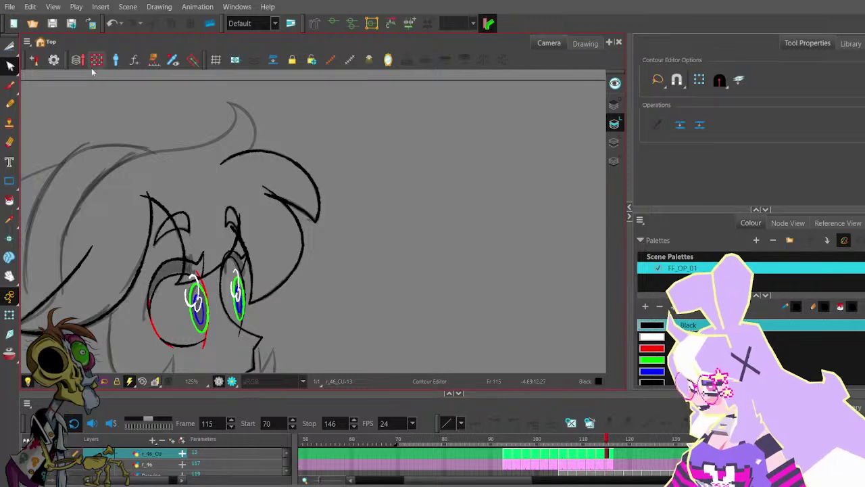
click(53, 25)
- Flip back and forth through frames 110 to 115 to check the inked outermost tuft across the head turn
click(12, 105)
key(space)
drag(304, 145, 385, 165)
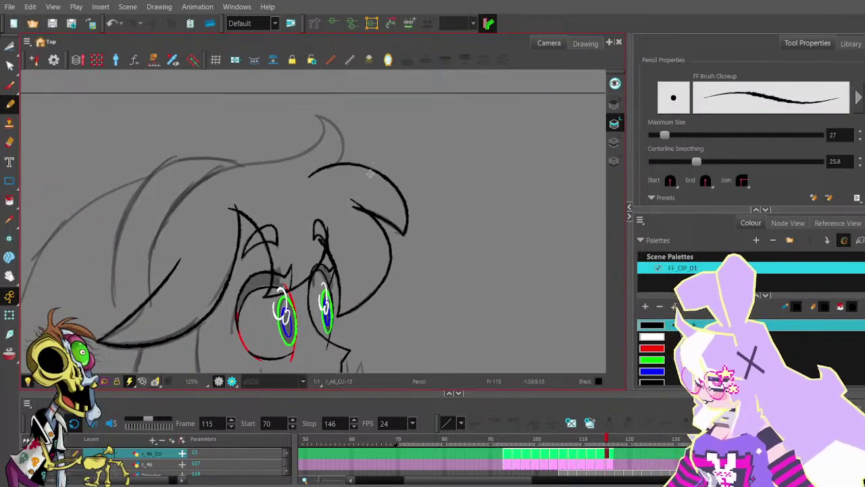
scroll(375, 174, down, 2)
drag(425, 190, 419, 160)
key(comma)
key(period)
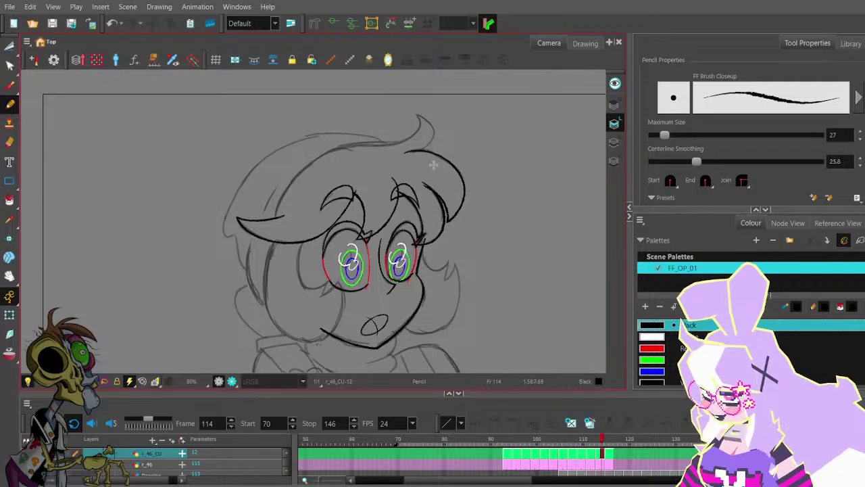
key(comma)
key(comma)
key(comma)
key(comma)
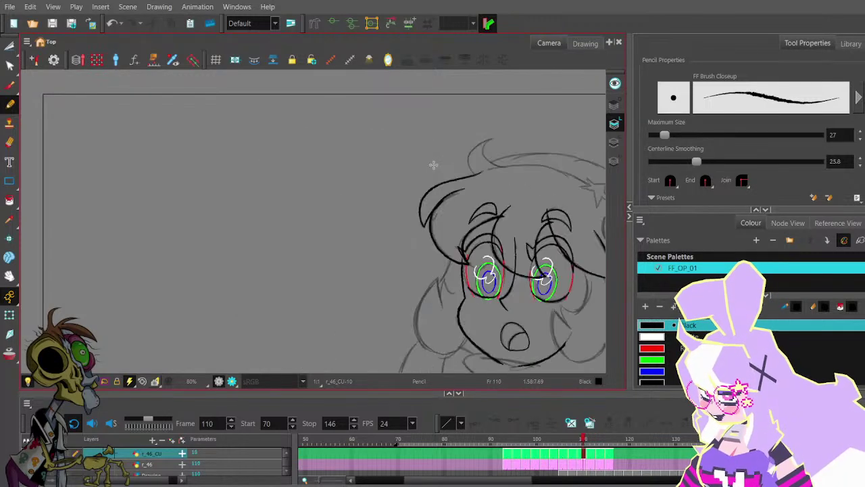
key(period)
key(period)
key(period)
key(period)
key(period)
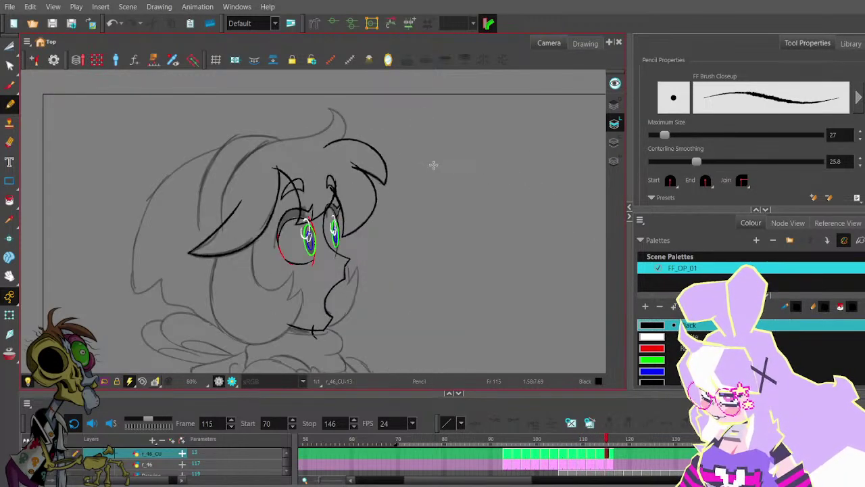
key(comma)
key(comma)
key(comma)
key(period)
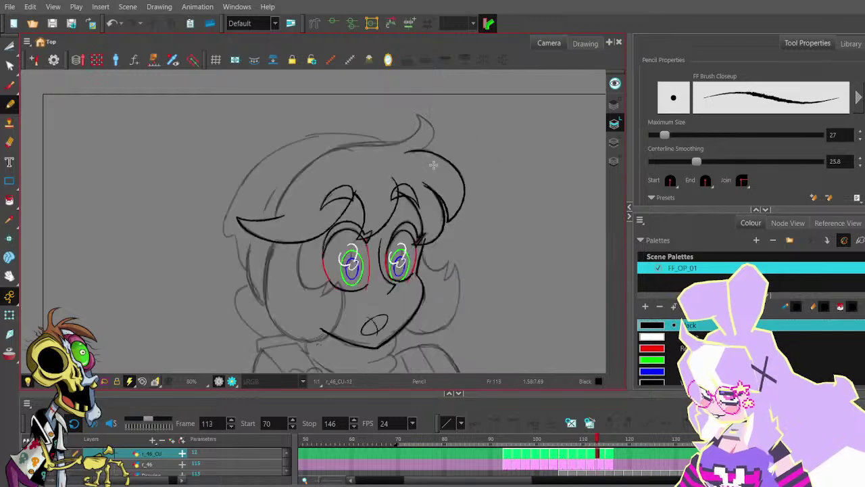
key(period)
key(period)
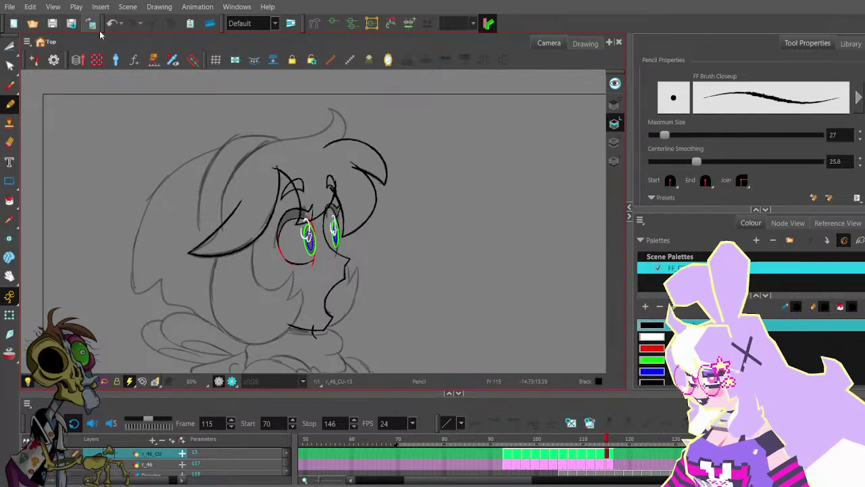
- Go to frame 109 and draw the side hair line from below the fringe tip up to the oval hair clip, redoing strokes that miss the sketch
key(comma)
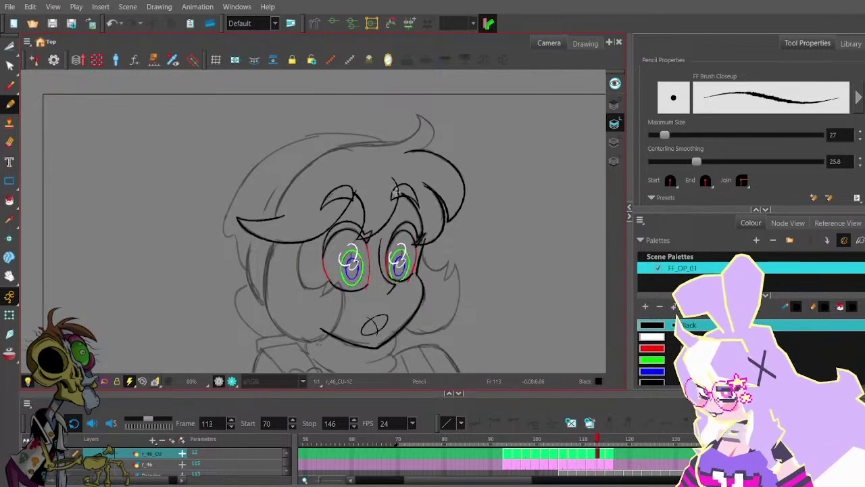
key(comma)
key(comma)
key(comma)
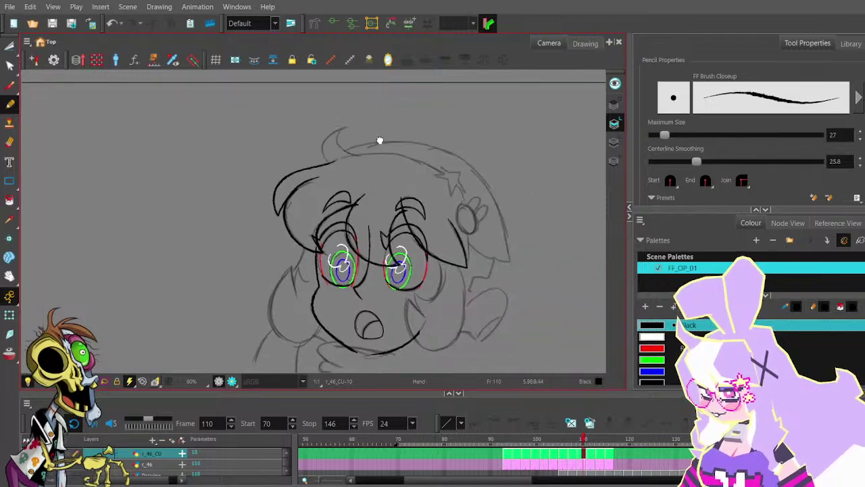
key(comma)
key(comma)
key(period)
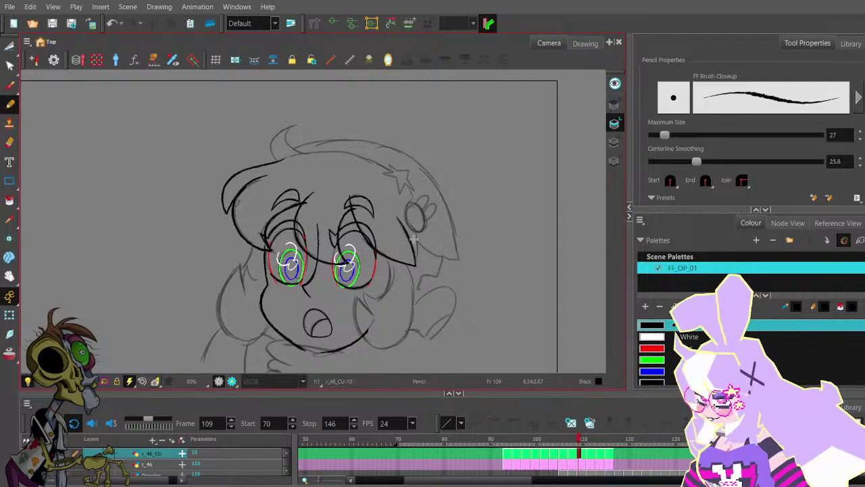
scroll(412, 239, up, 2)
drag(407, 300, 418, 230)
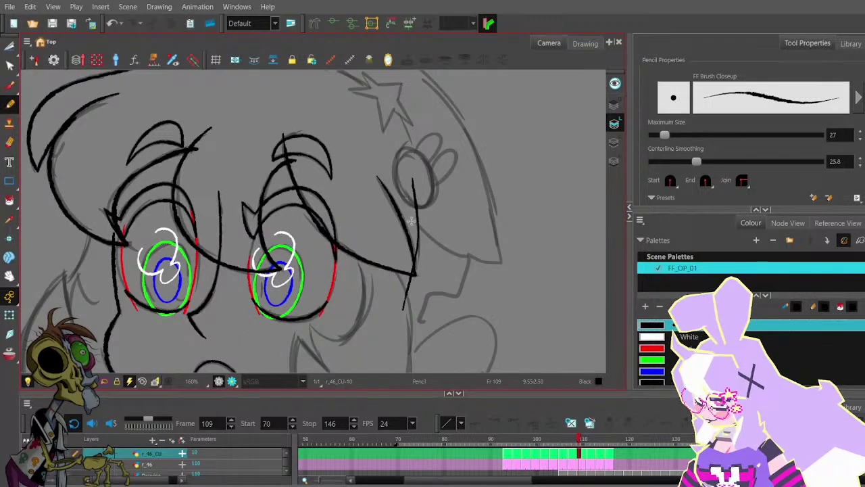
key(ctrl+z)
drag(413, 185, 413, 274)
key(ctrl+z)
mouse_move(404, 306)
mouse_down()
mouse_move(413, 263)
mouse_move(414, 184)
mouse_up()
- Adjust the side hair line's curve and lower end point on frame 109 to follow the sketch
key(alt+q)
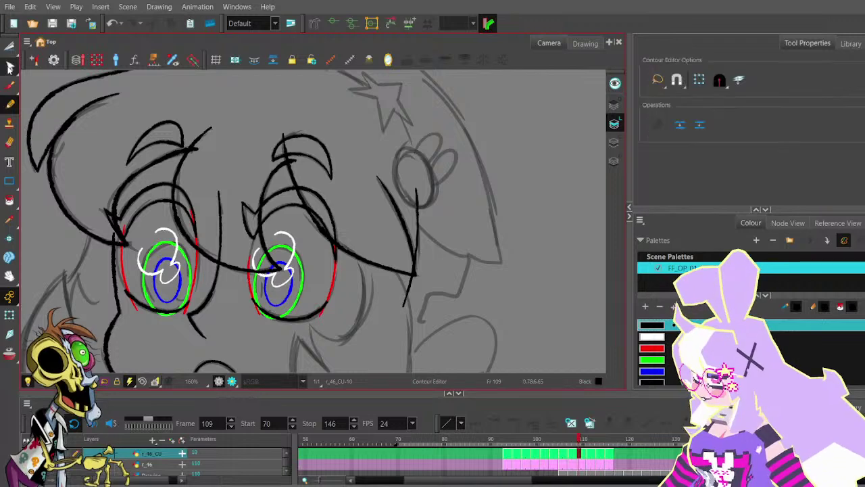
click(418, 229)
click(415, 189)
drag(420, 228, 420, 253)
click(403, 306)
drag(404, 307, 402, 311)
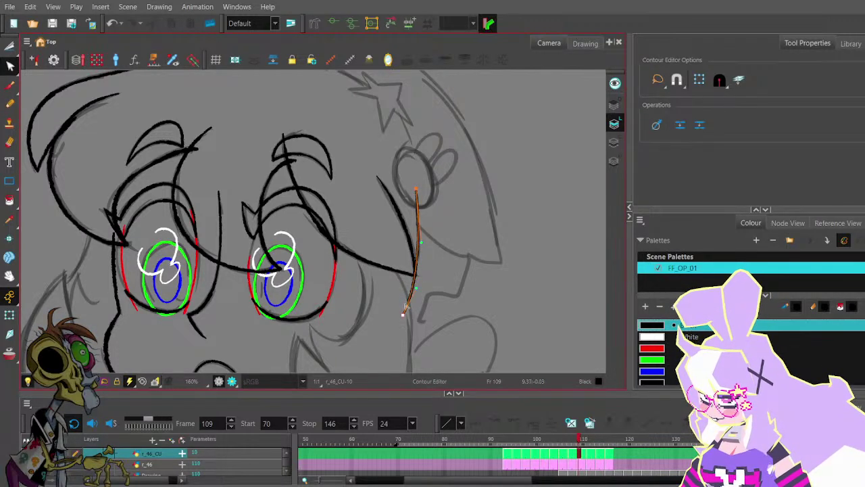
click(422, 256)
scroll(435, 229, down, 2)
drag(446, 228, 425, 252)
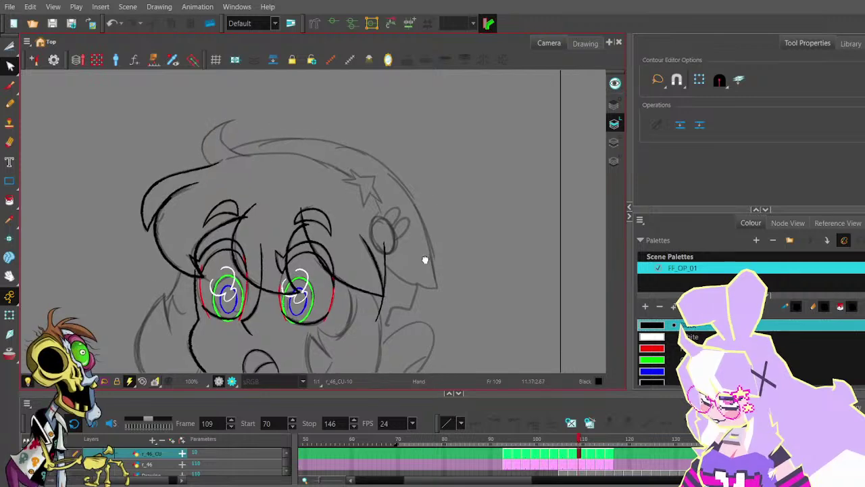
- Continue the side hair line on frame 109 from the oval clip over the crown and up to the cowlick's tip
key(alt+x)
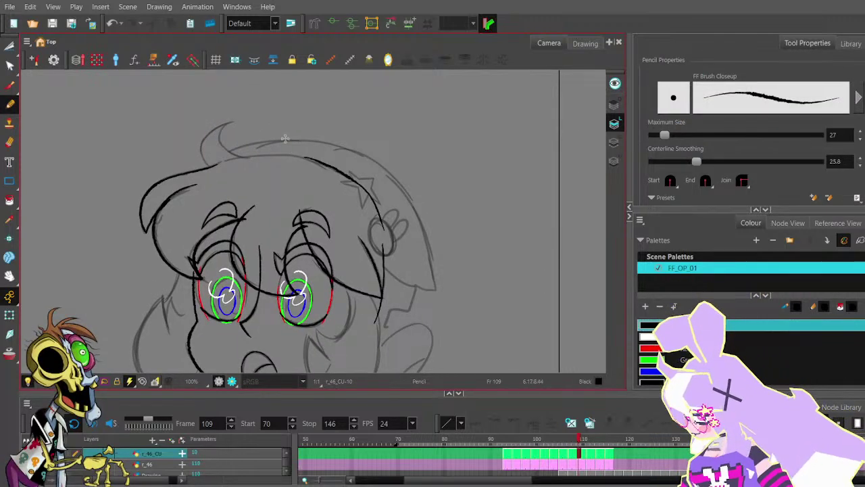
scroll(284, 138, down, 2)
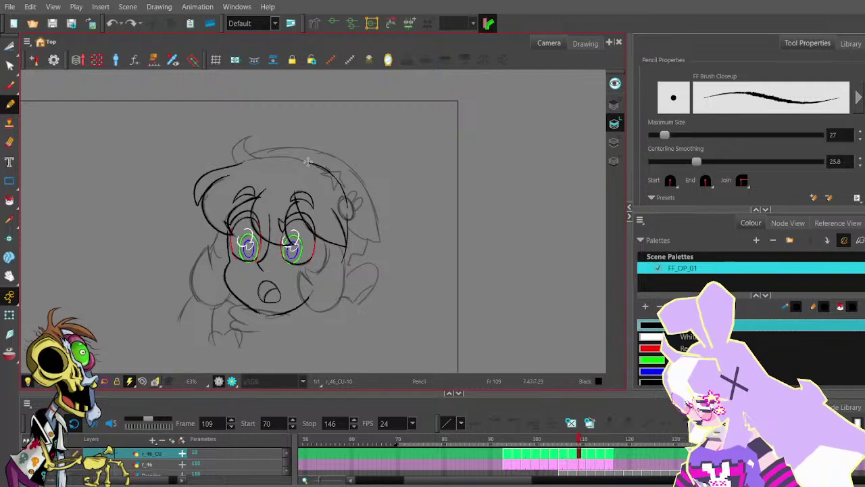
mouse_move(279, 157)
mouse_down()
mouse_move(260, 157)
mouse_move(246, 135)
mouse_up()
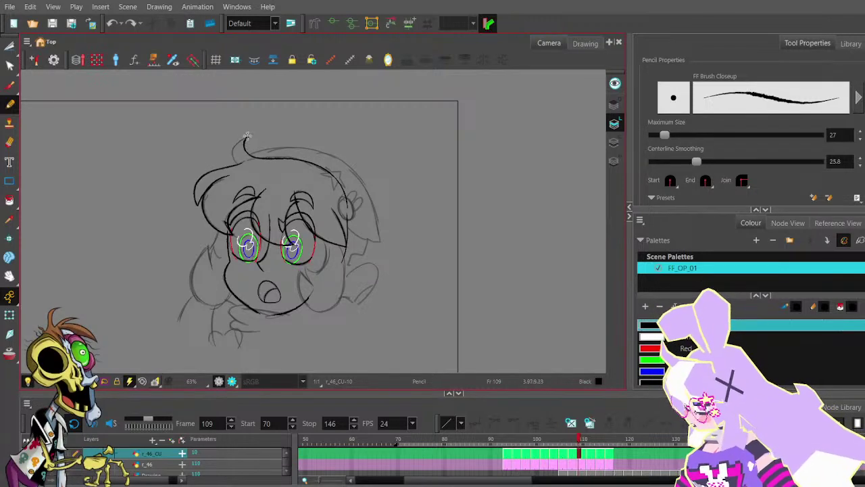
- Remove the extra contour point from the cowlick's inner curve on frame 109 and reshape the curve between its tip and base
click(10, 65)
scroll(267, 139, up, 4)
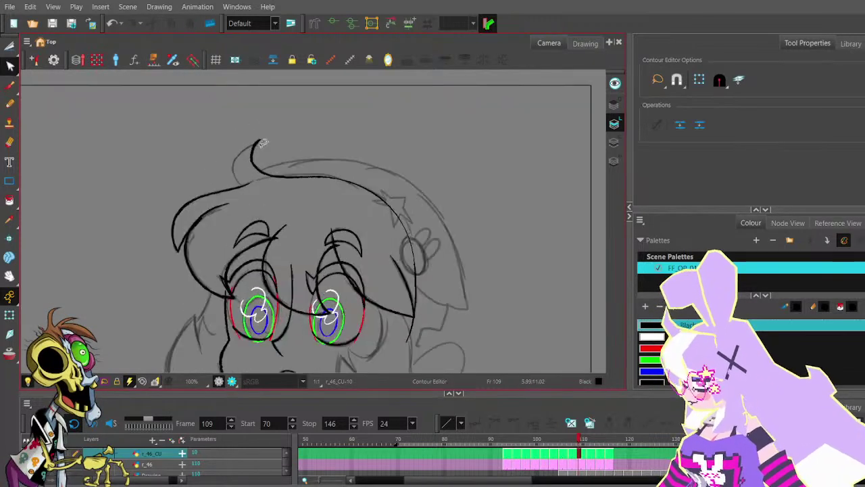
click(267, 138)
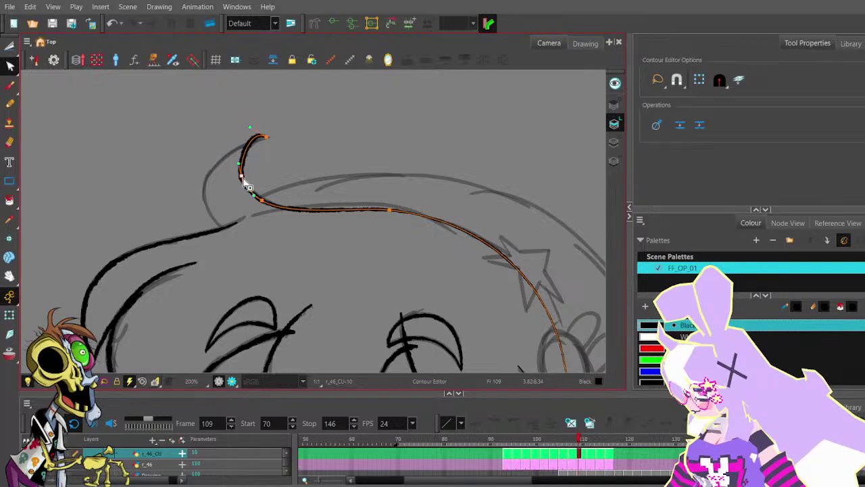
mouse_move(267, 149)
mouse_down()
mouse_move(266, 139)
mouse_move(214, 165)
mouse_move(233, 166)
mouse_up()
click(262, 200)
key(Delete)
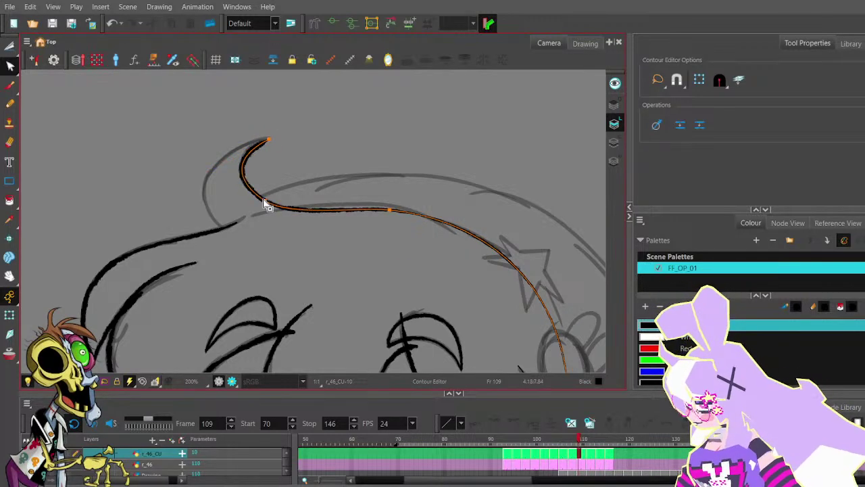
ctrl+click(264, 200)
mouse_move(382, 189)
mouse_down()
mouse_move(345, 146)
mouse_move(337, 161)
mouse_up()
drag(254, 177, 245, 171)
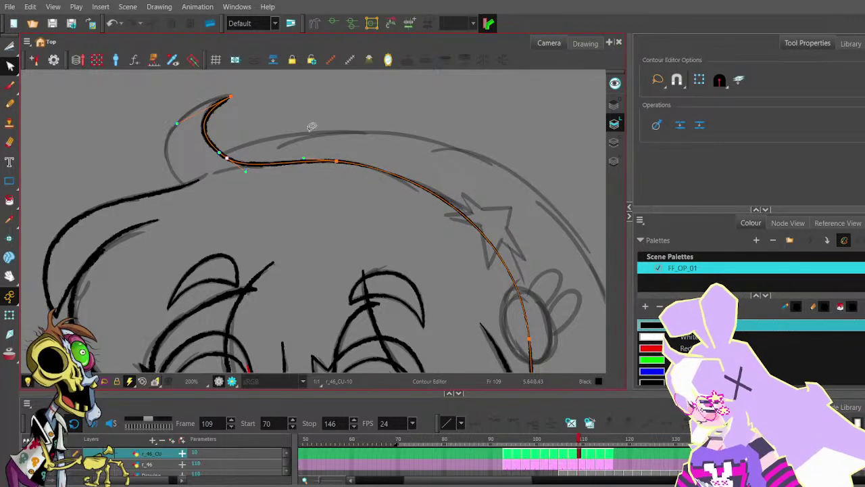
- Adjust the crown line's curve handle between the cowlick and the star clip on frame 109 to match the sketch
scroll(311, 126, down, 6)
scroll(312, 126, right, 8)
drag(322, 87, 371, 111)
click(407, 125)
scroll(406, 127, down, 3)
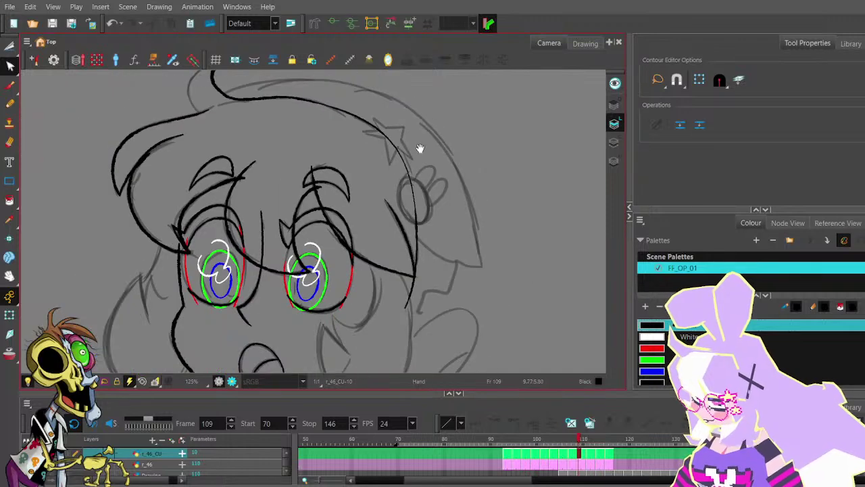
drag(419, 141, 407, 160)
click(343, 137)
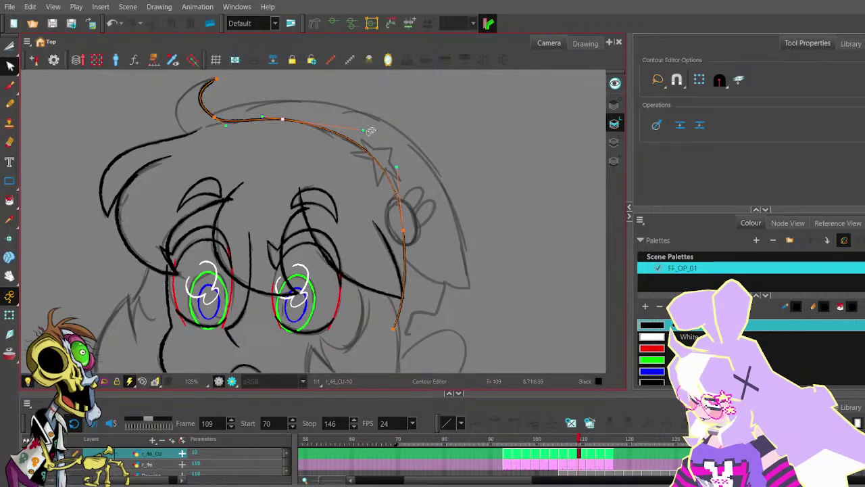
drag(363, 131, 361, 135)
click(427, 166)
- Reposition the hair line's contour point at the oval clip on frame 109 and check the crown curve leading into it
key(space)
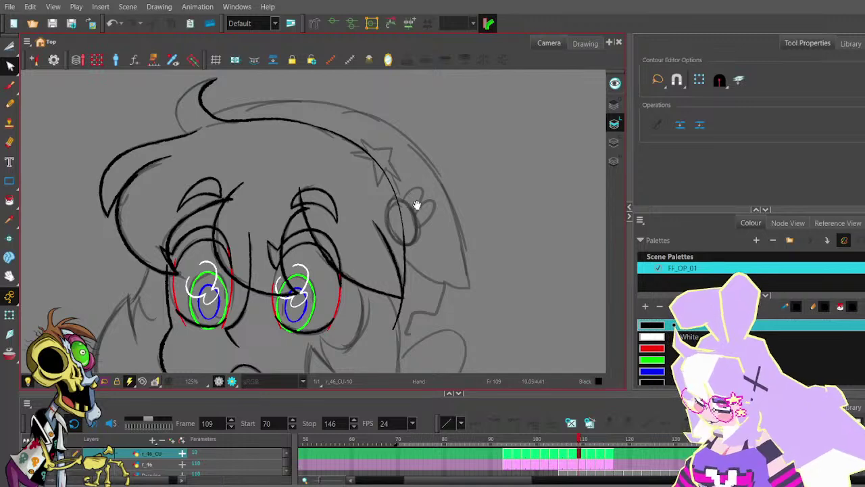
drag(417, 204, 392, 178)
click(376, 193)
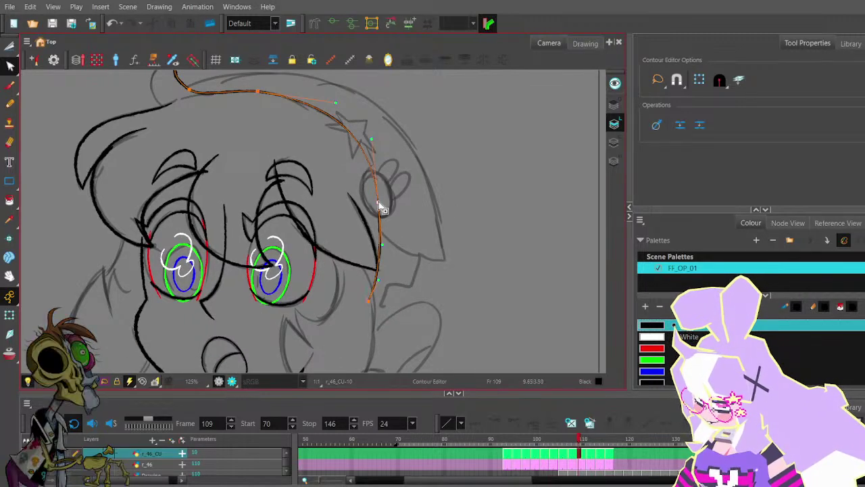
drag(382, 209, 383, 196)
scroll(405, 194, down, 1)
scroll(387, 180, up, 1)
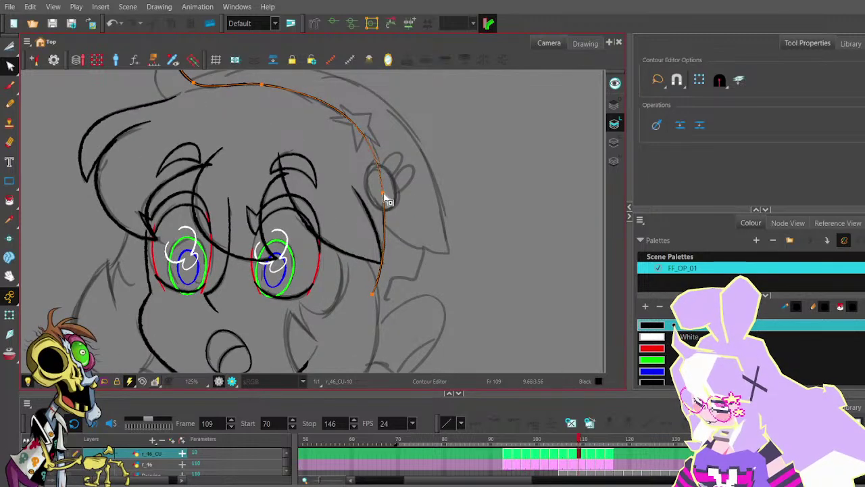
click(395, 177)
drag(386, 140, 403, 190)
click(371, 177)
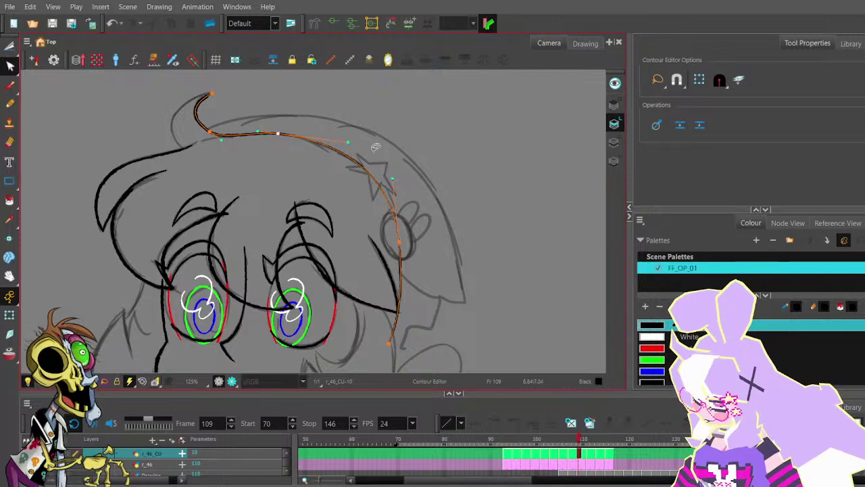
scroll(377, 148, down, 2)
- Draw the cowlick's outer edge on frame 109 with the Pencil tool
key(alt+/)
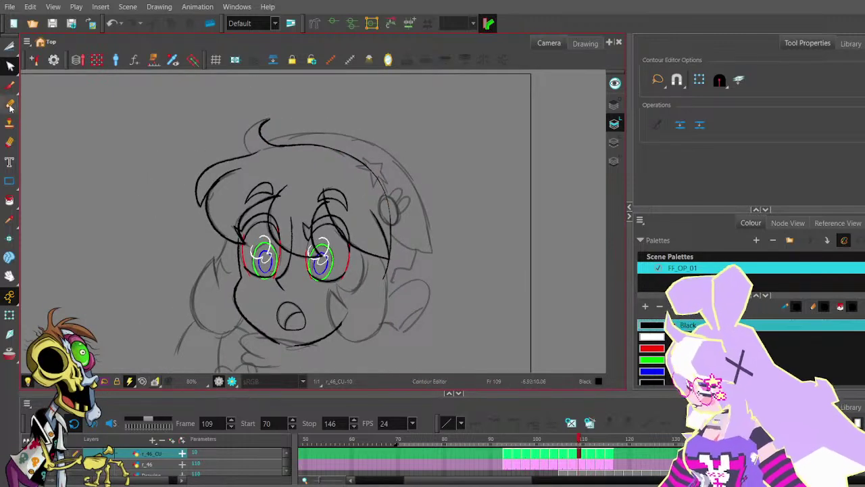
scroll(253, 119, up, 4)
drag(420, 140, 345, 107)
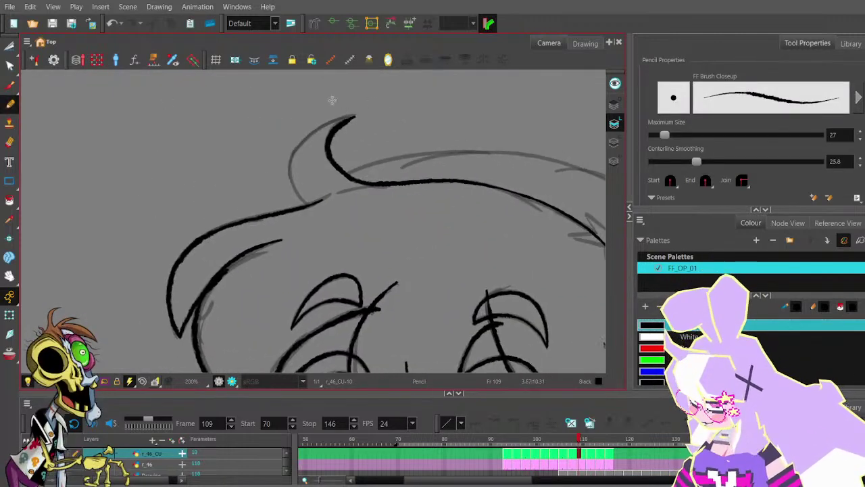
- Ink the outer edge of the curled hair tuft on frame 109, following the rough sketch from tip to base
drag(314, 141, 297, 192)
key(ctrl+z)
mouse_move(348, 116)
mouse_down()
mouse_move(313, 128)
mouse_move(290, 161)
mouse_move(291, 187)
mouse_move(329, 212)
mouse_up()
- Refine the curve of the tuft's outer edge with the Contour Editor so it follows the sketch
key(alt+q)
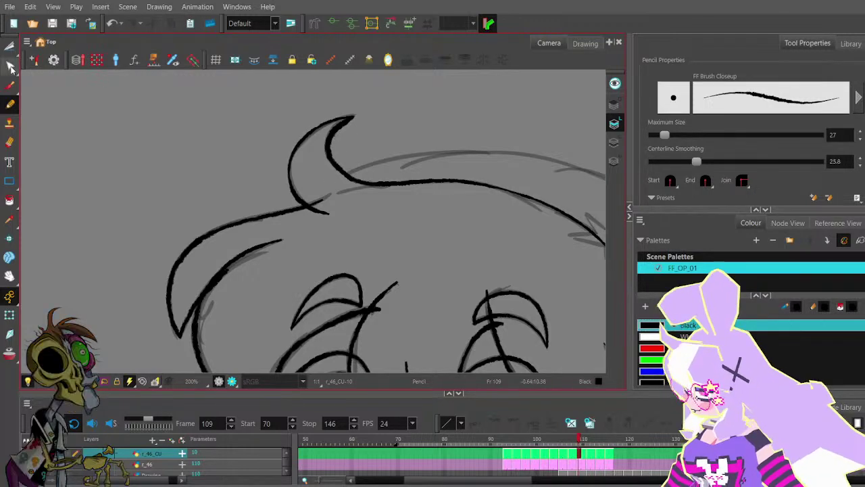
click(345, 121)
drag(354, 118, 326, 117)
click(319, 95)
click(289, 167)
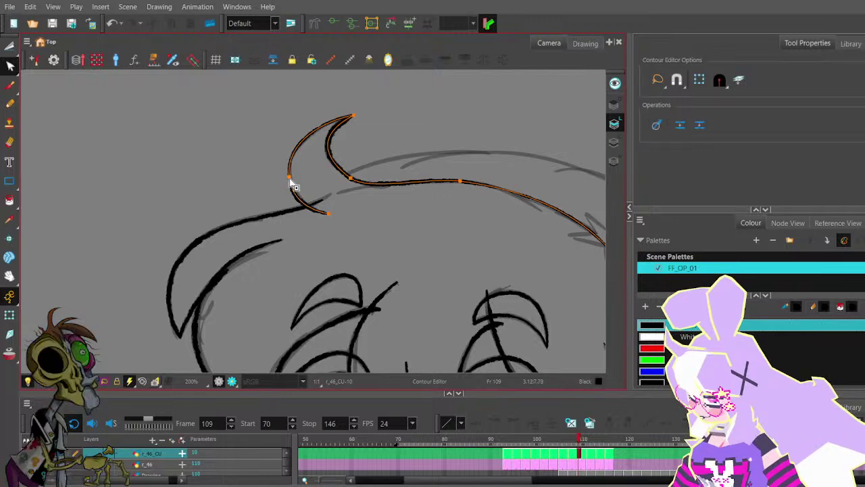
drag(291, 183, 290, 181)
click(312, 180)
scroll(337, 172, down, 1)
scroll(346, 158, down, 3)
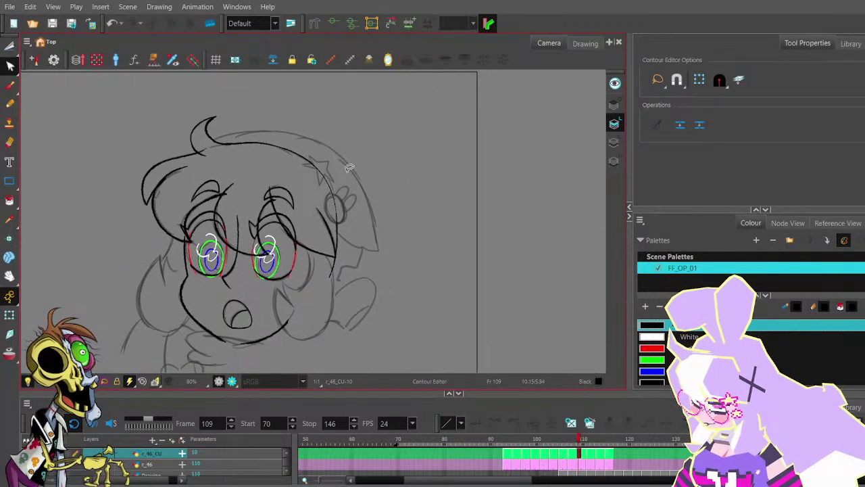
- Flip through frames 108 to 111 to compare the inked head drawings with the rough sketches
key(comma)
key(period)
key(comma)
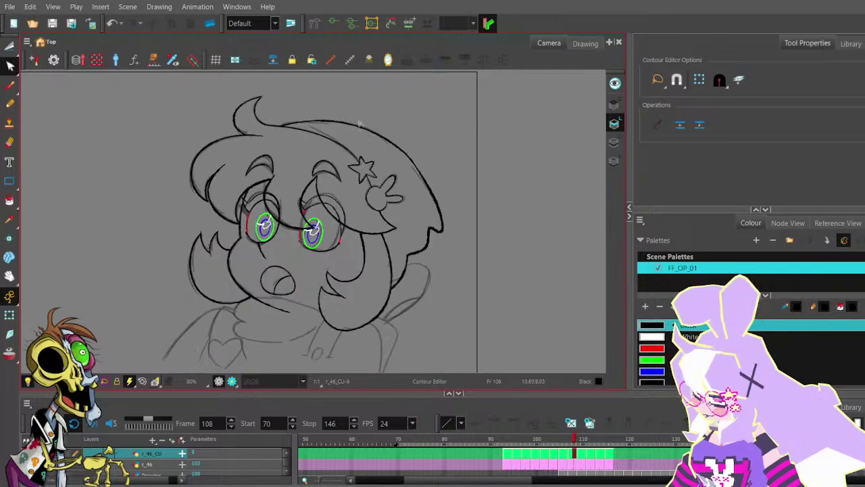
key(period)
key(comma)
key(period)
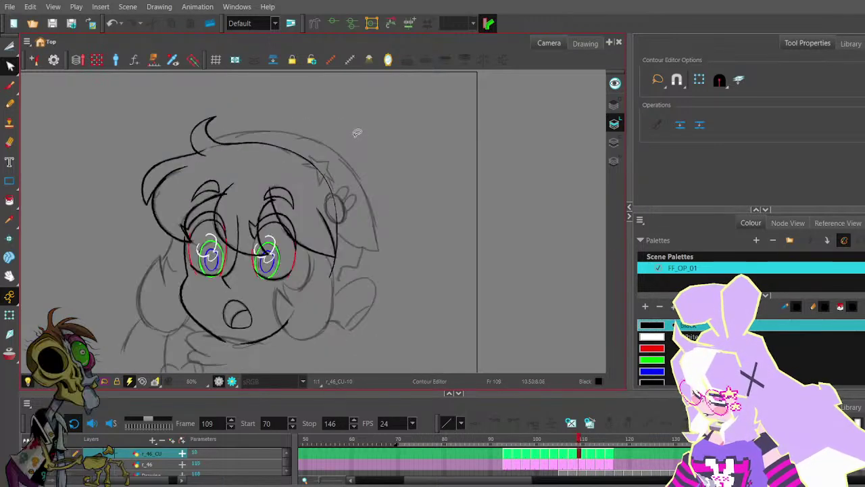
key(comma)
key(period)
key(period)
key(period)
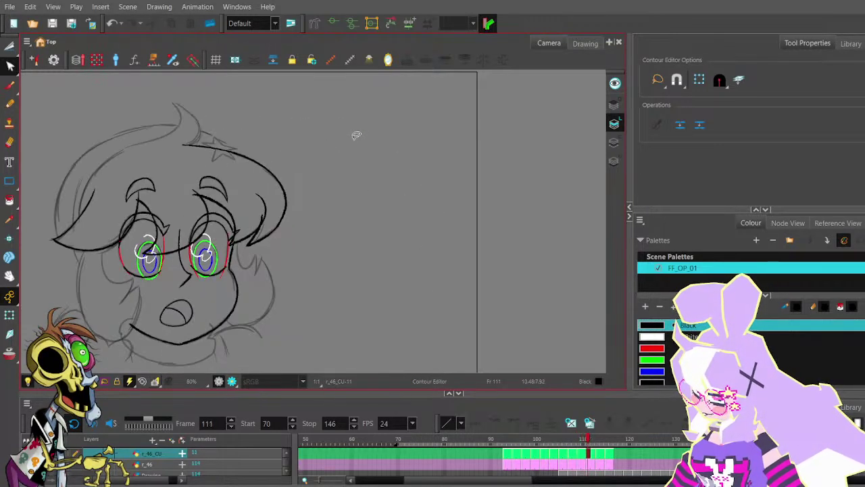
key(space)
mouse_move(288, 147)
mouse_down()
mouse_move(374, 162)
mouse_move(349, 170)
mouse_up()
- Copy the tuft and hair outline from frame 110 to frame 111, flip it horizontally and move it over the sketched hair
key(comma)
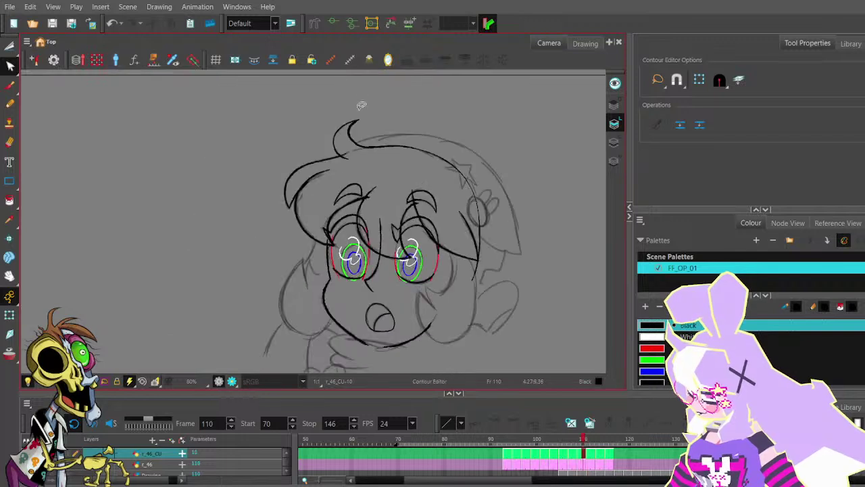
click(10, 47)
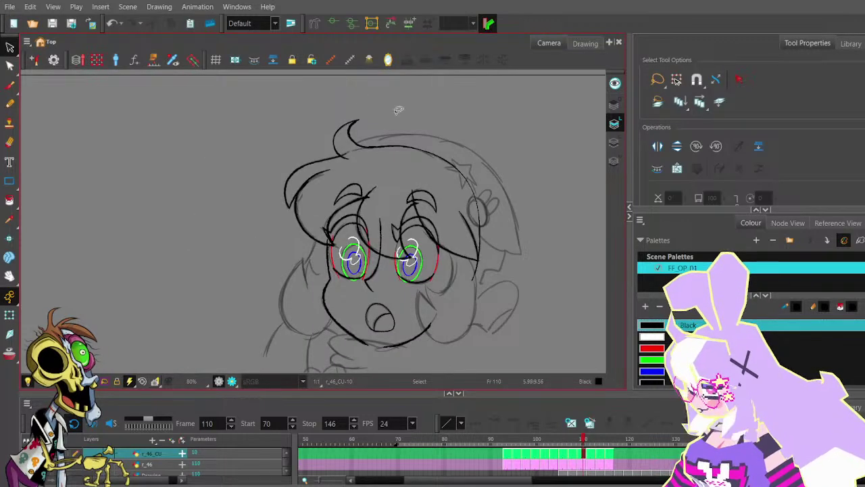
key(ctrl+a)
key(period)
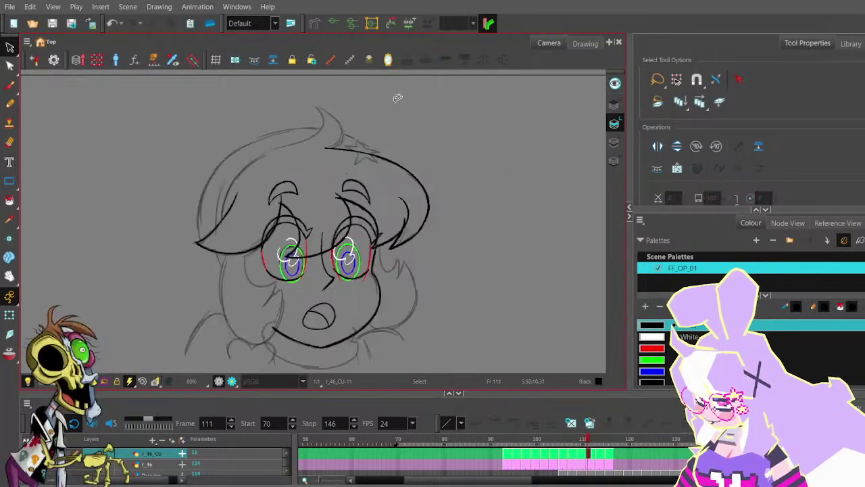
click(656, 146)
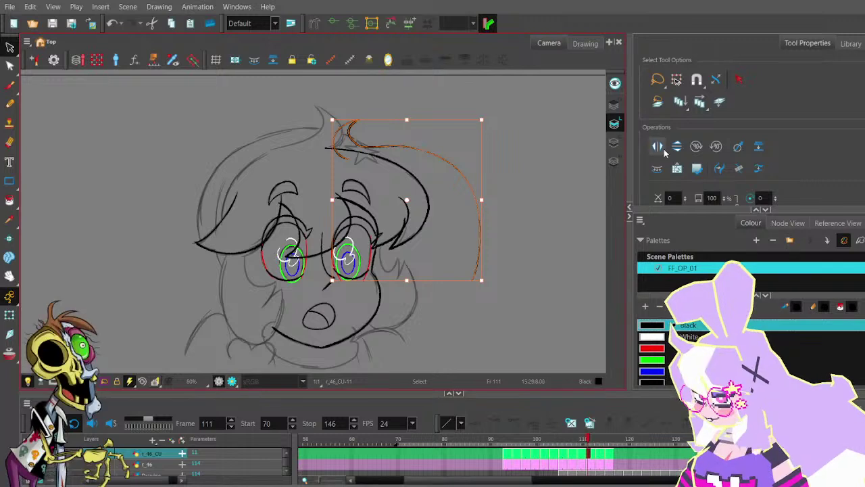
key(Escape)
mouse_move(326, 134)
mouse_down()
mouse_move(330, 142)
mouse_move(306, 136)
mouse_up()
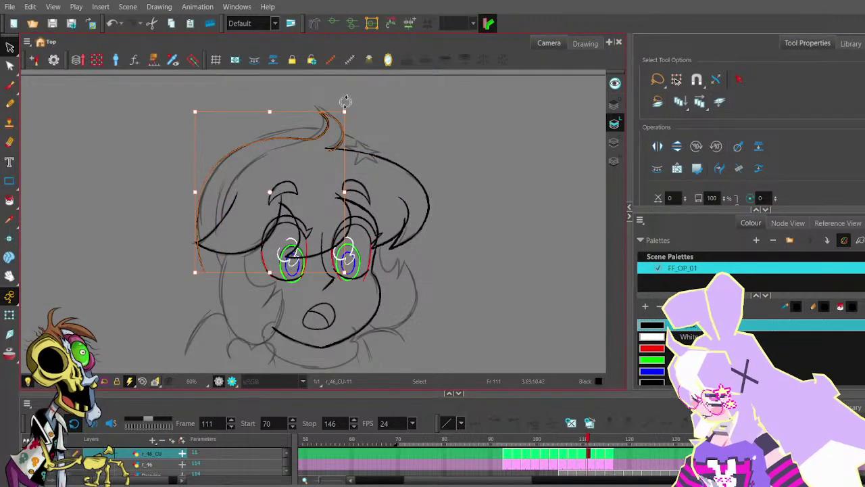
key(Escape)
- Reshape the pasted tuft on frame 111 with the Contour Editor, moving its tip and inner base point onto the sketch
key(alt+q)
scroll(326, 114, up, 3)
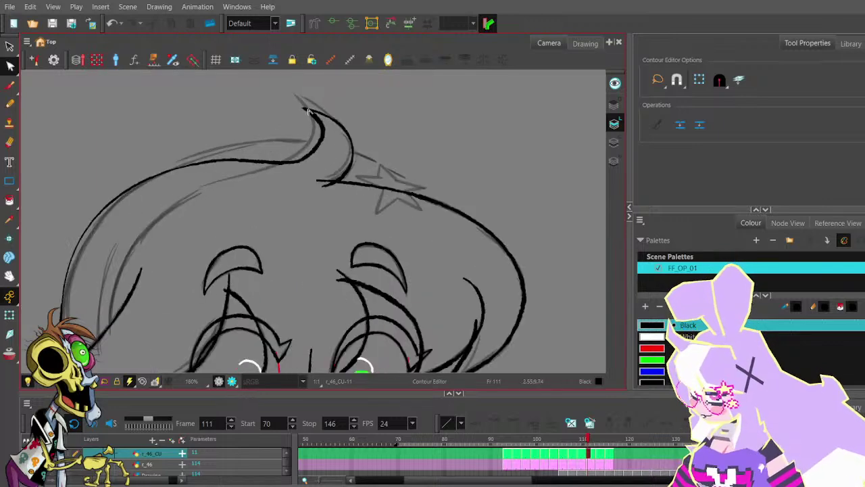
click(306, 109)
scroll(303, 107, up, 2)
drag(300, 101, 288, 86)
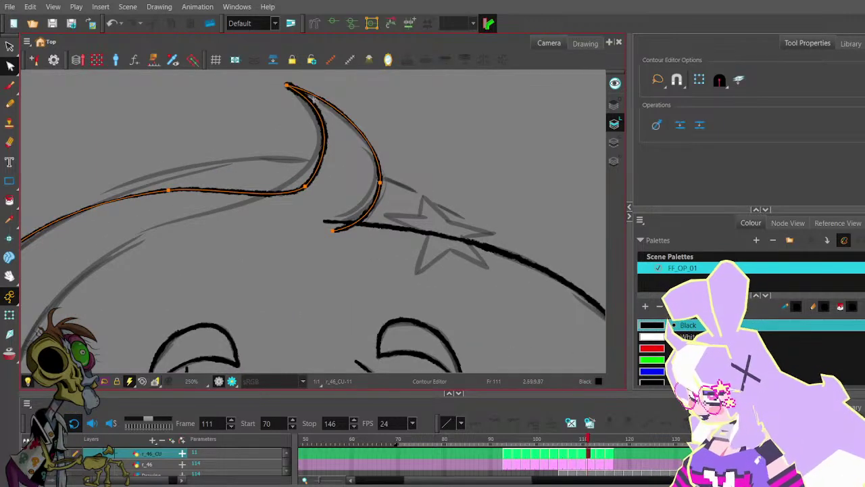
mouse_move(305, 187)
mouse_down()
mouse_move(284, 185)
mouse_move(306, 174)
mouse_up()
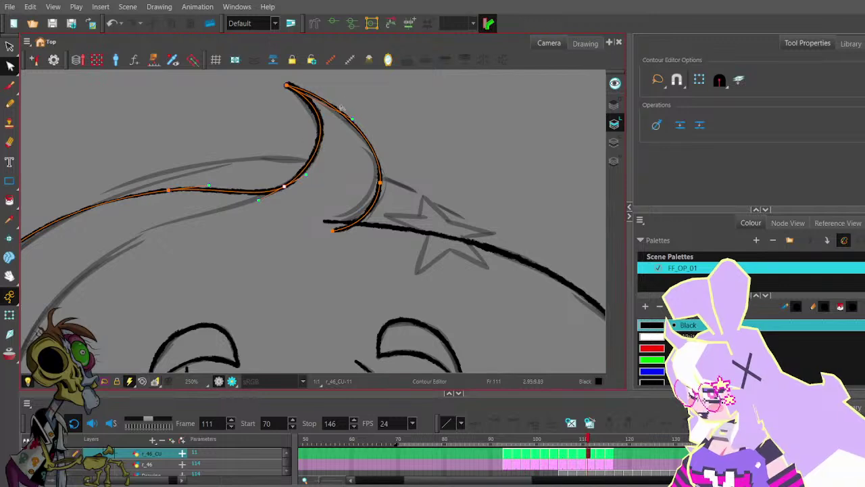
- Adjust the tuft's outer edge, moving its curve handles, middle point and base end closer to the sketch
drag(352, 119, 343, 127)
drag(325, 93, 320, 95)
drag(332, 232, 329, 228)
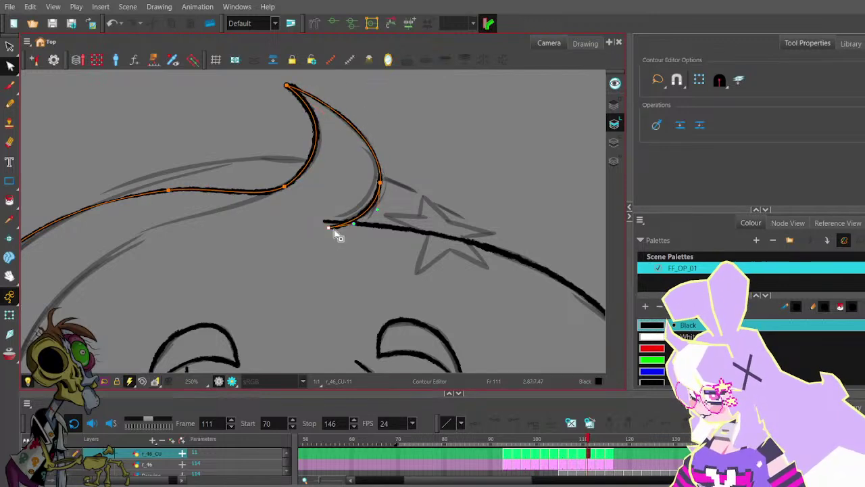
click(394, 172)
click(380, 183)
drag(380, 182, 378, 179)
click(394, 167)
scroll(394, 167, down, 2)
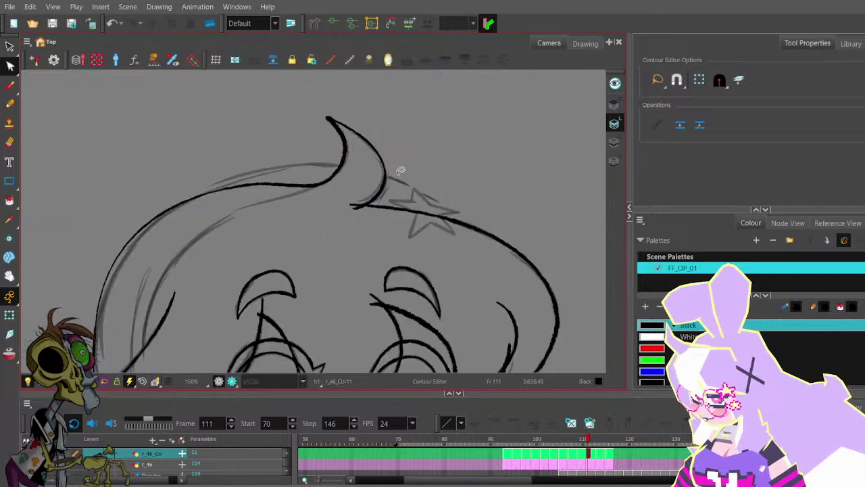
- Delete the two intermediate contour points from the pasted hair outline between the tuft base and its lower end
drag(369, 210, 351, 202)
scroll(355, 183, down, 2)
scroll(350, 202, up, 1)
click(238, 303)
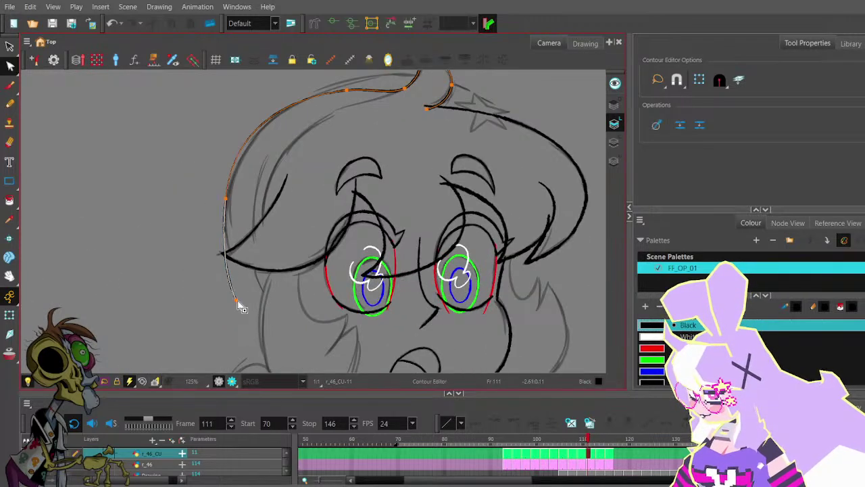
click(230, 203)
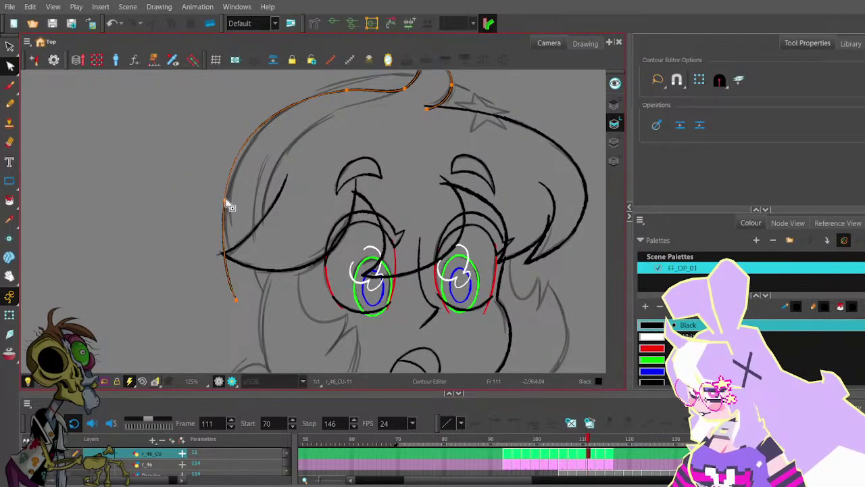
key(Delete)
key(Delete)
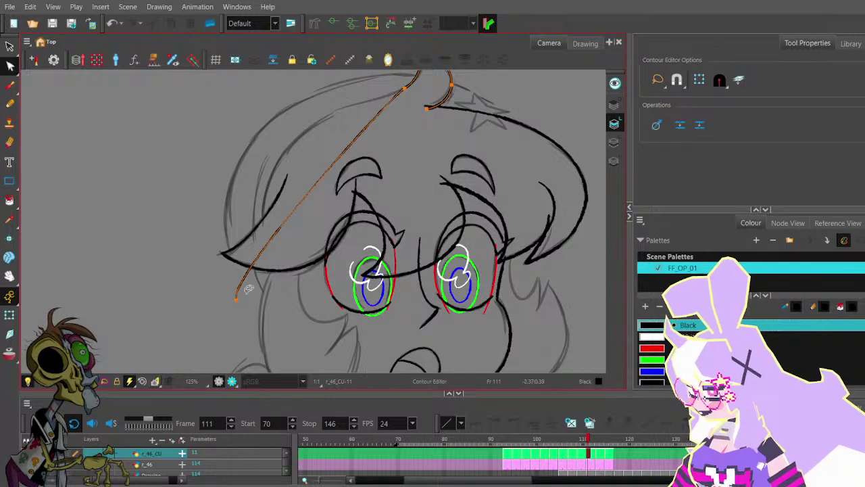
- Move the hair line's lower end onto the fringe and bend the line along the inner sketched strand
drag(268, 231, 264, 236)
drag(405, 140, 417, 163)
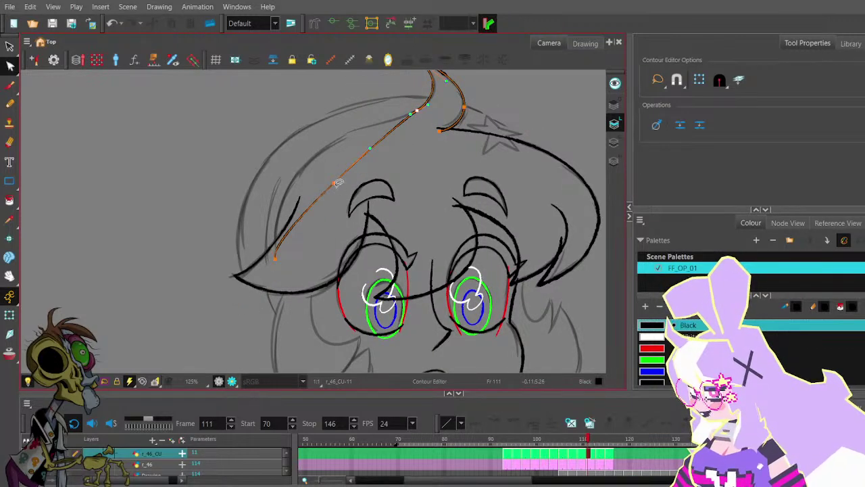
drag(338, 182, 310, 171)
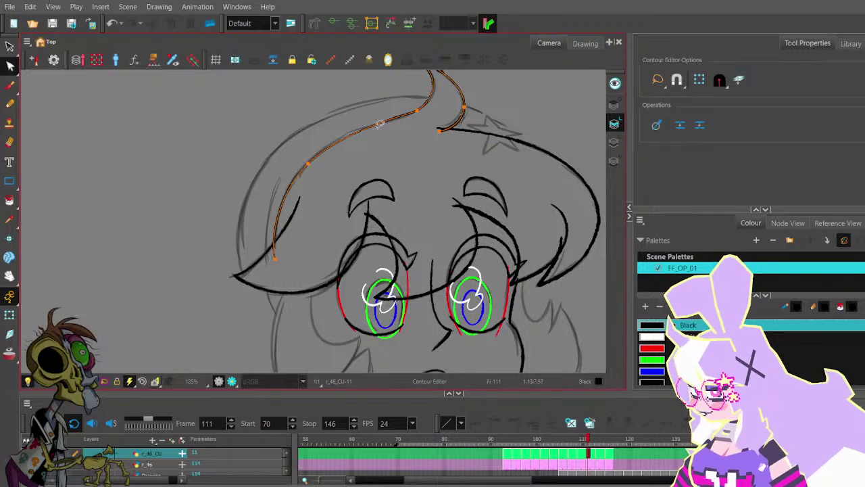
click(309, 165)
click(342, 119)
click(301, 173)
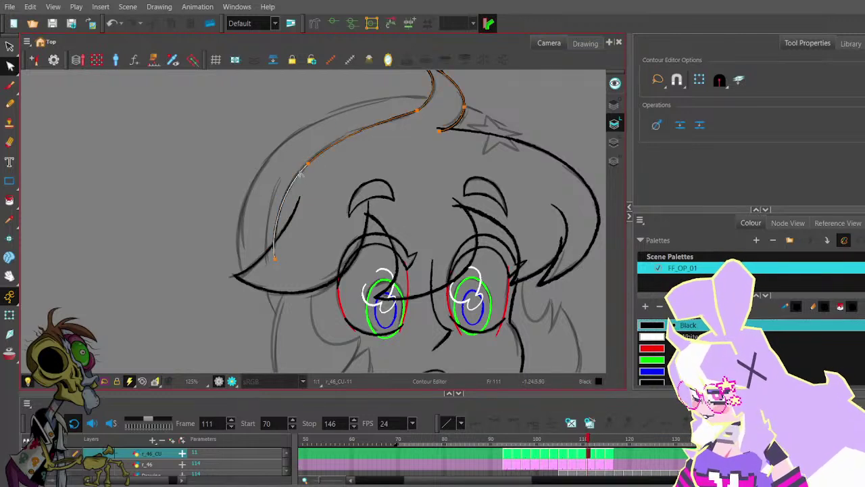
click(308, 164)
drag(344, 133, 335, 134)
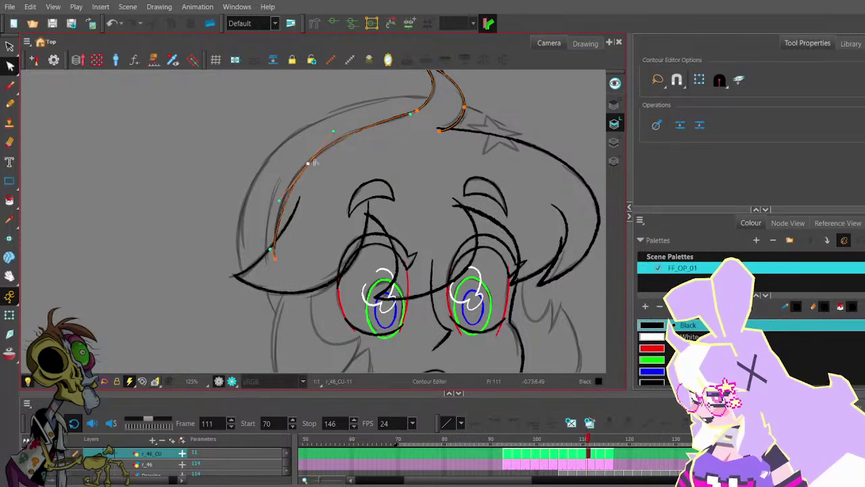
drag(313, 162, 309, 164)
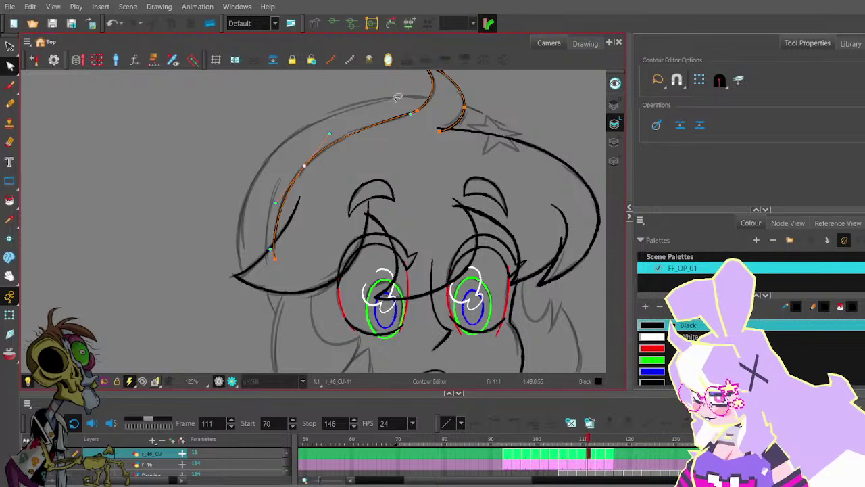
- Smooth the hair line's upper curve with its handles and nudge its lower end slightly inward
drag(412, 120, 396, 126)
drag(330, 133, 338, 131)
click(325, 172)
click(275, 259)
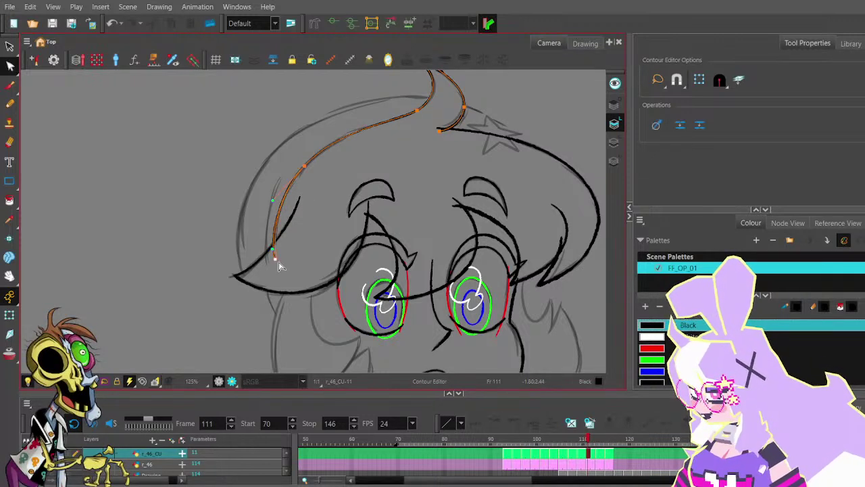
drag(275, 259, 278, 258)
click(321, 212)
scroll(437, 146, down, 1)
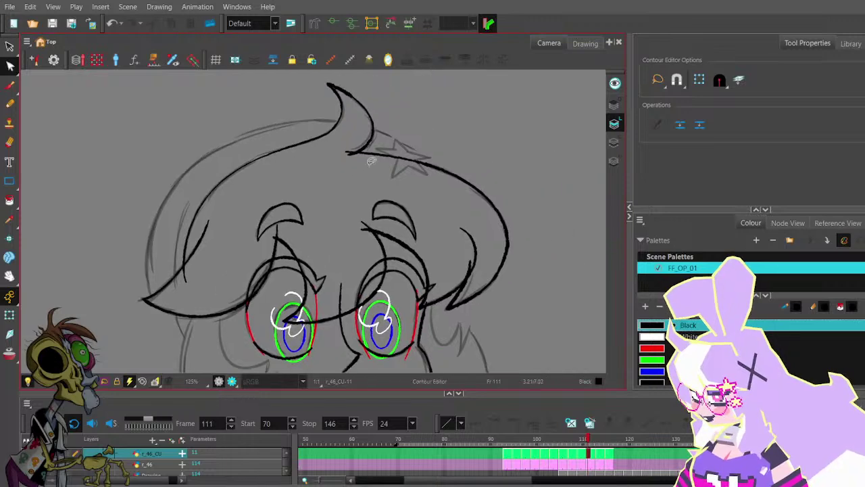
click(9, 103)
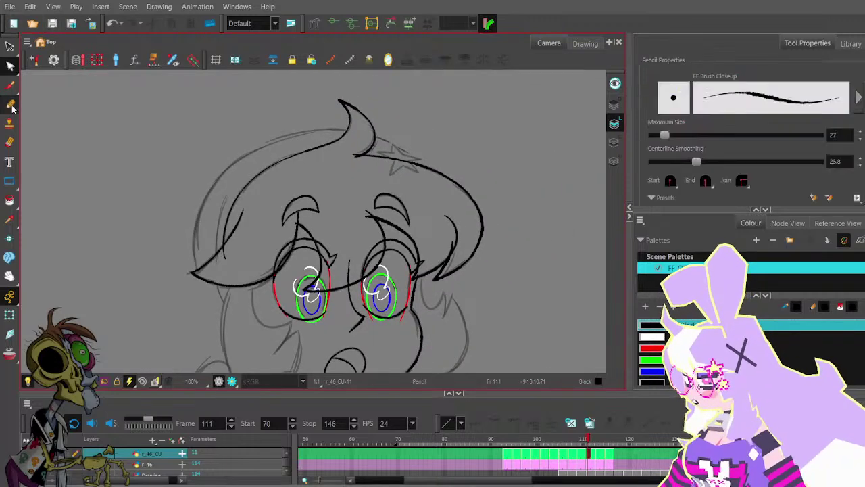
scroll(385, 143, up, 2)
scroll(399, 152, down, 2)
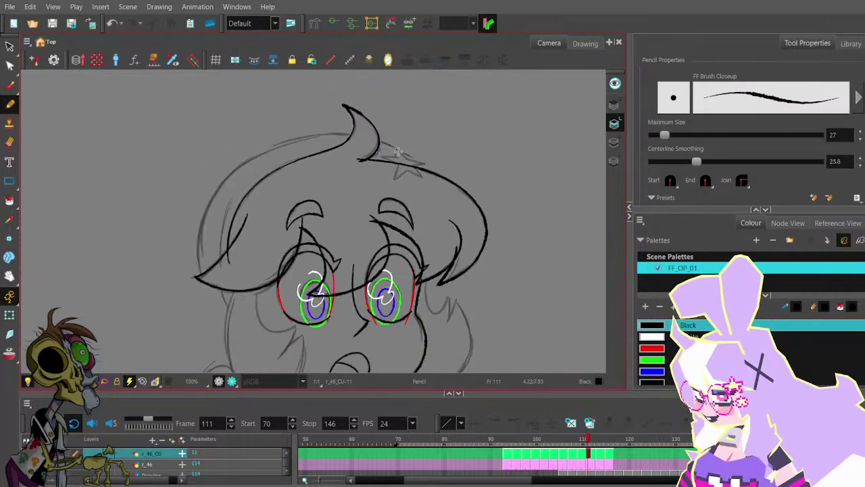
drag(427, 148, 391, 136)
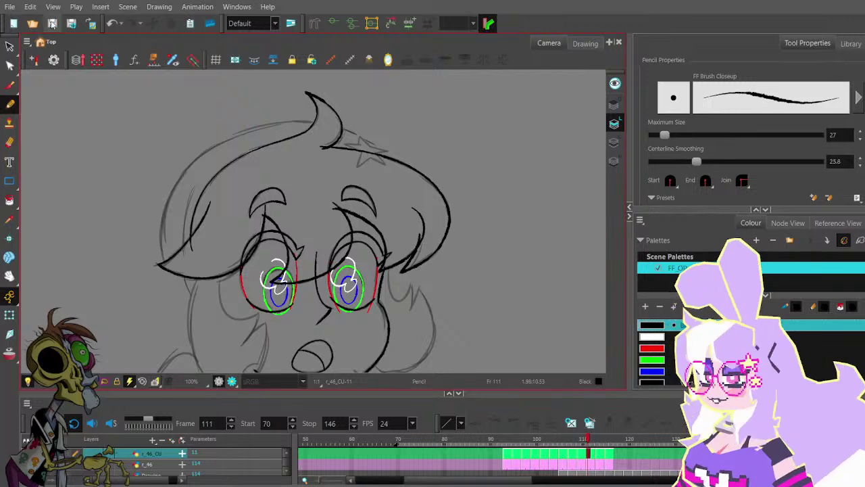
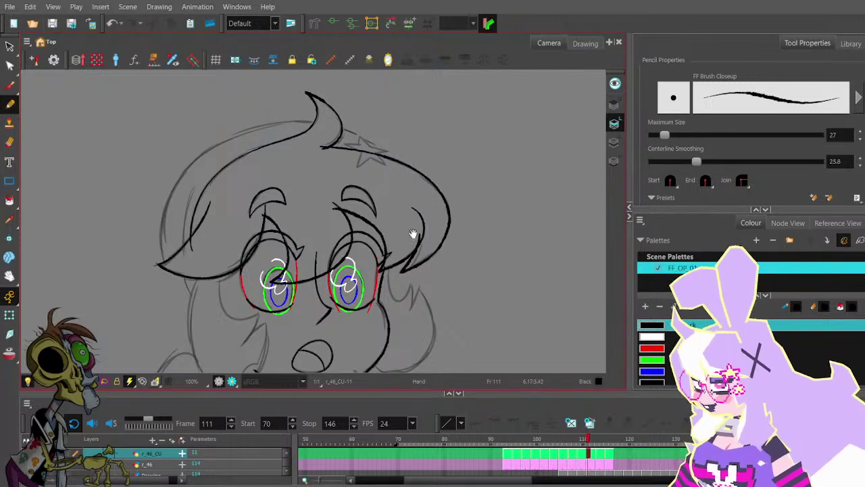
mouse_move(412, 246)
mouse_down()
mouse_move(412, 206)
mouse_move(427, 232)
mouse_up()
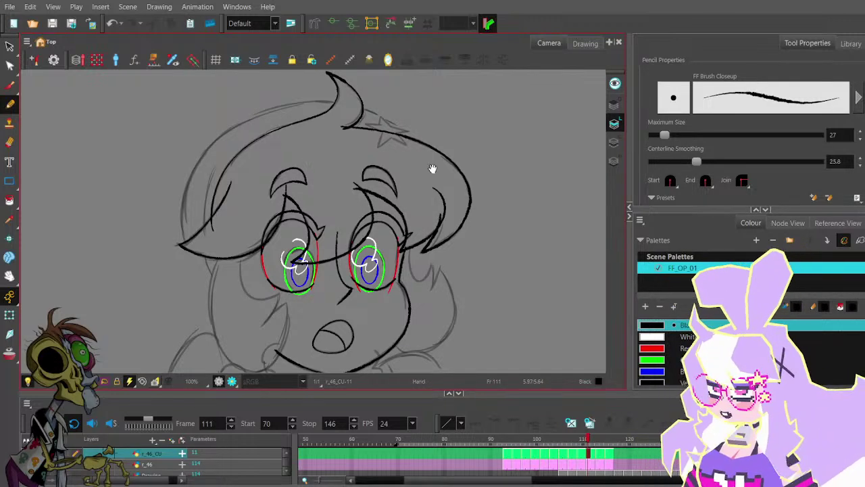
mouse_move(454, 188)
mouse_down()
mouse_move(431, 217)
mouse_move(419, 207)
mouse_up()
scroll(392, 162, up, 3)
scroll(383, 154, down, 2)
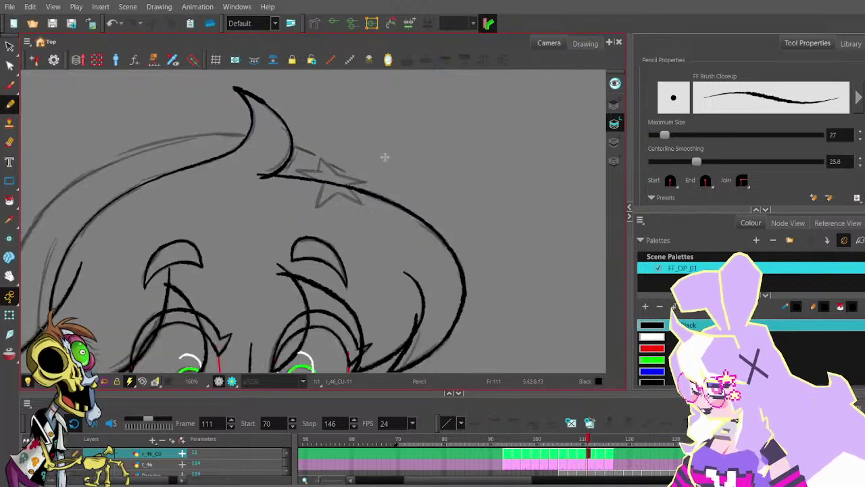
- Nudge the outer curve of the hair tuft on frame 111 outward with the Contour Editor
key(alt+q)
scroll(270, 101, up, 3)
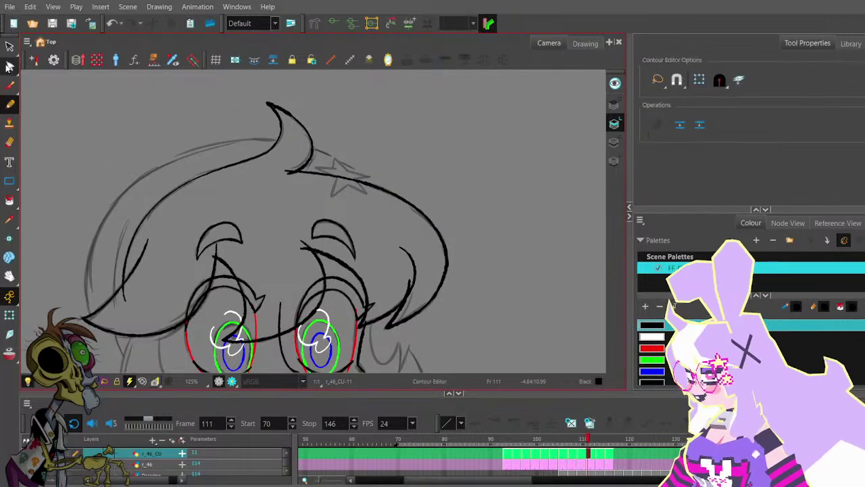
click(265, 102)
drag(321, 144, 325, 149)
click(321, 165)
scroll(324, 147, down, 3)
key(space)
drag(347, 177, 329, 152)
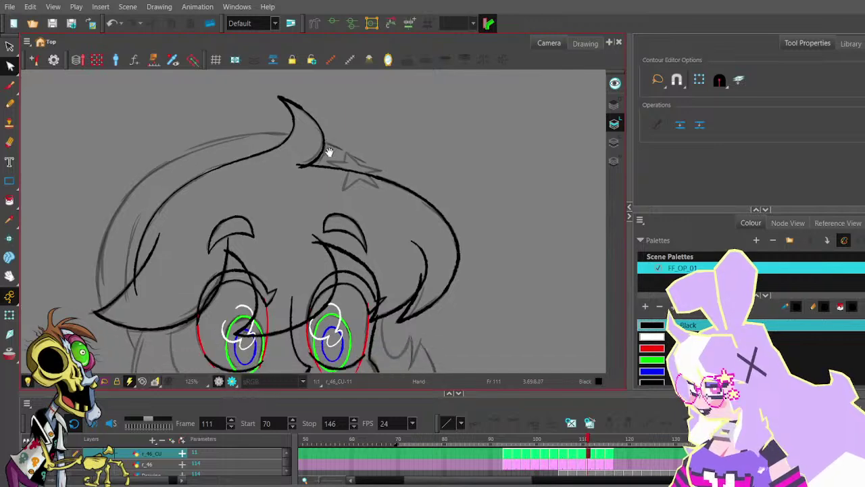
- Delete the surplus thickness points along the hair tuft's upper outer curve on frame 111 with the Pencil Editor
key(shift+alt+q)
scroll(46, 91, up, 3)
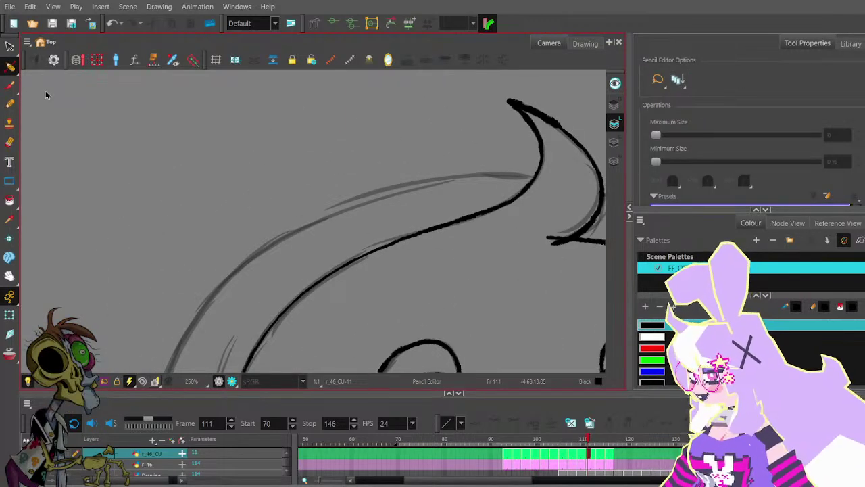
click(557, 128)
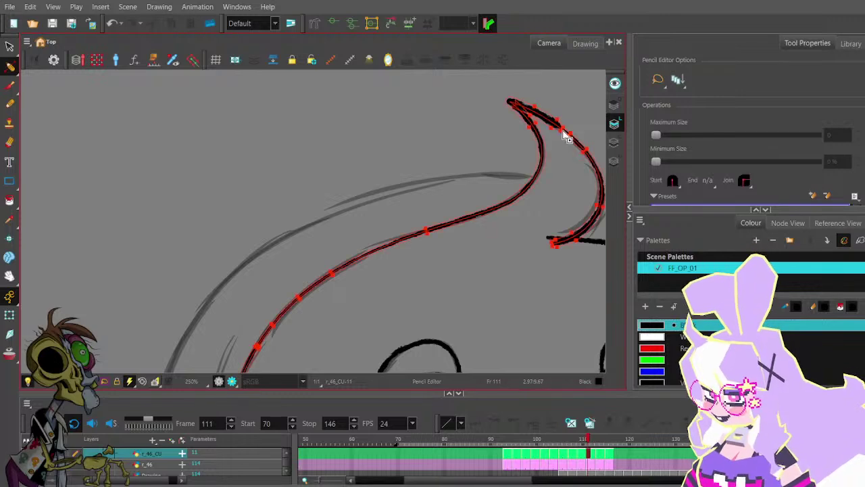
mouse_move(567, 133)
mouse_down()
mouse_move(487, 128)
mouse_move(302, 177)
mouse_up()
scroll(298, 162, up, 2)
click(303, 184)
key(Delete)
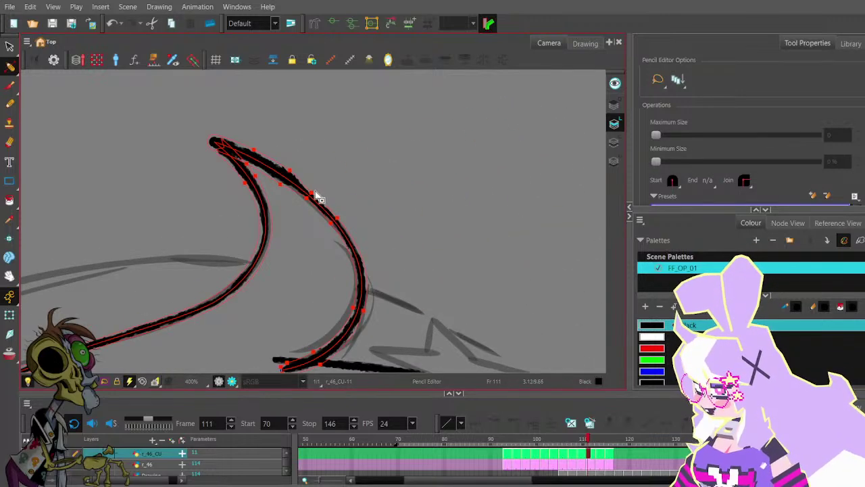
click(311, 192)
key(Delete)
click(337, 218)
key(Delete)
scroll(358, 209, down, 3)
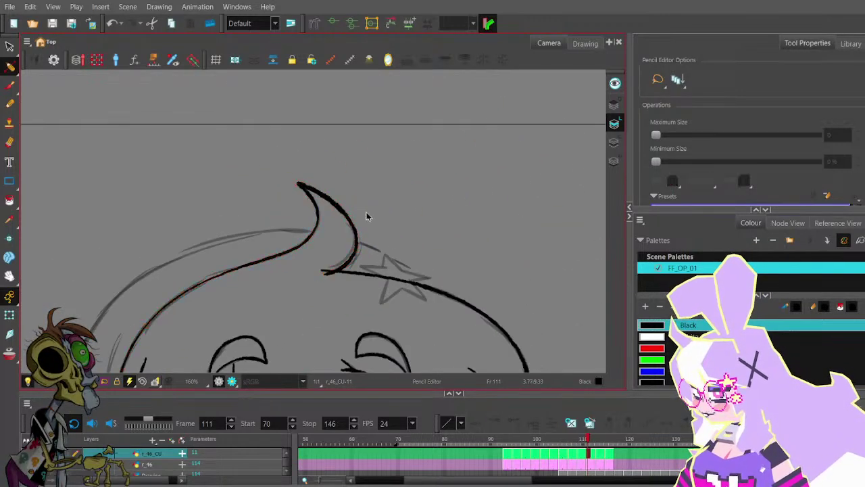
key(alt+q)
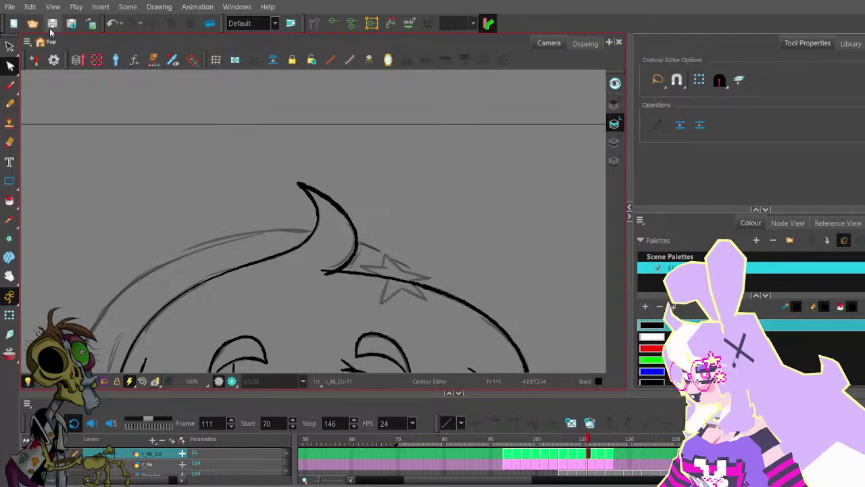
- Flip back and forth between frames 110 and 113 to compare the inked hair
scroll(352, 186, down, 1)
mouse_move(373, 223)
mouse_down()
mouse_move(361, 188)
mouse_move(372, 142)
mouse_move(422, 203)
mouse_up()
scroll(378, 146, down, 1)
key(comma)
key(period)
key(period)
key(period)
key(comma)
key(comma)
key(period)
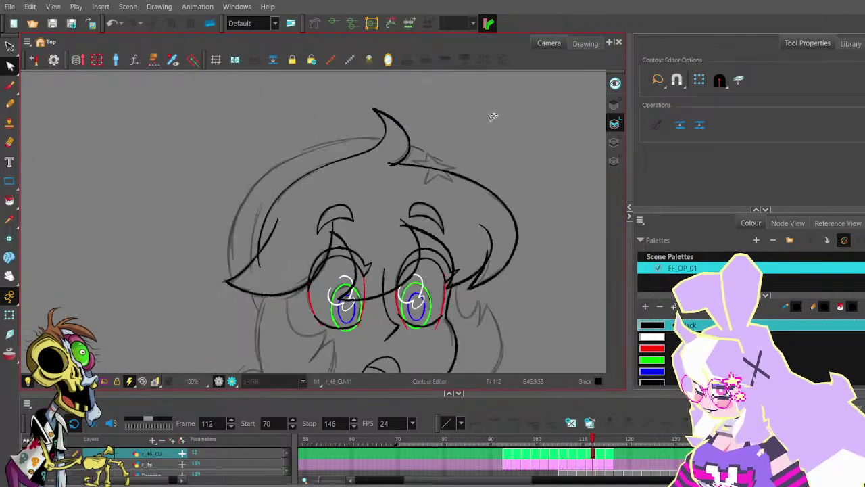
key(period)
key(comma)
key(period)
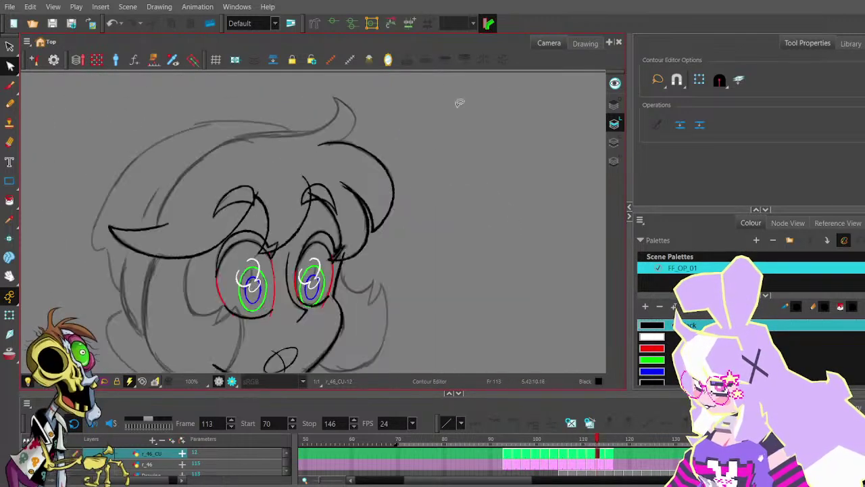
- Copy the inked hair outline with the tuft from frame 112 and paste it into frame 113
click(9, 47)
key(comma)
click(393, 120)
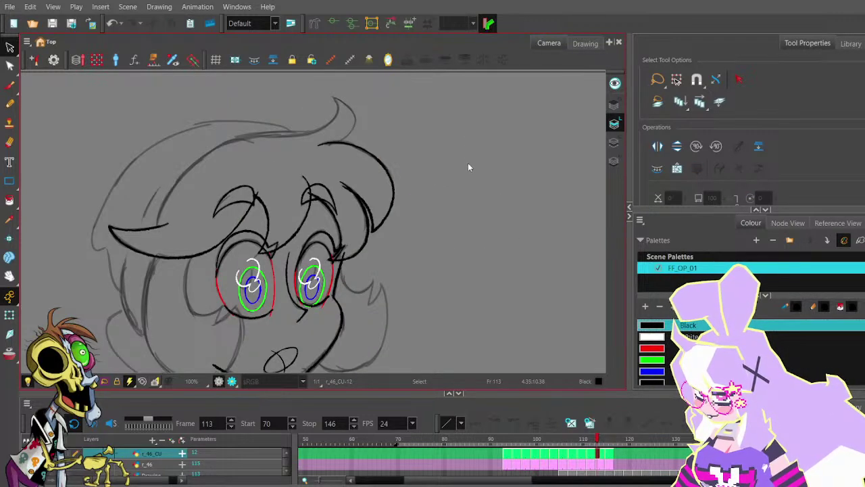
key(ctrl+v)
drag(385, 128, 356, 129)
mouse_move(290, 117)
mouse_down()
mouse_move(328, 104)
mouse_move(347, 120)
mouse_move(352, 111)
mouse_up()
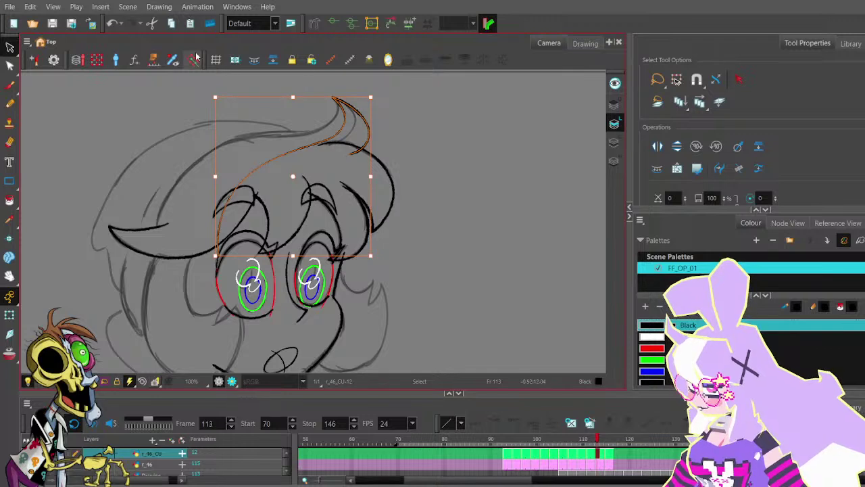
click(9, 65)
key(ctrl+z)
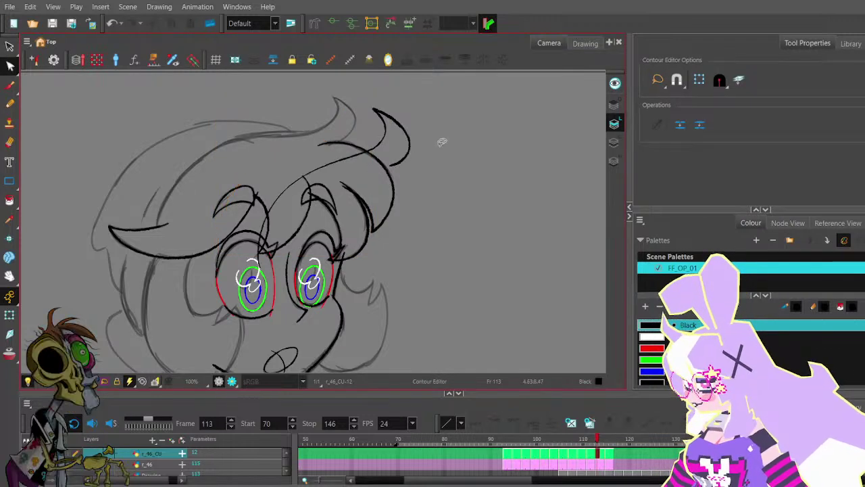
- Move the pasted hair outline onto the sketched tuft on frame 113 and reshape the tuft's outer and inner curves to match
key(alt+s)
mouse_move(373, 108)
mouse_down()
mouse_move(419, 138)
mouse_move(436, 118)
mouse_move(442, 131)
mouse_move(342, 126)
mouse_move(322, 117)
mouse_move(352, 115)
mouse_move(318, 101)
mouse_move(335, 100)
mouse_move(329, 104)
mouse_up()
click(9, 66)
scroll(339, 84, up, 2)
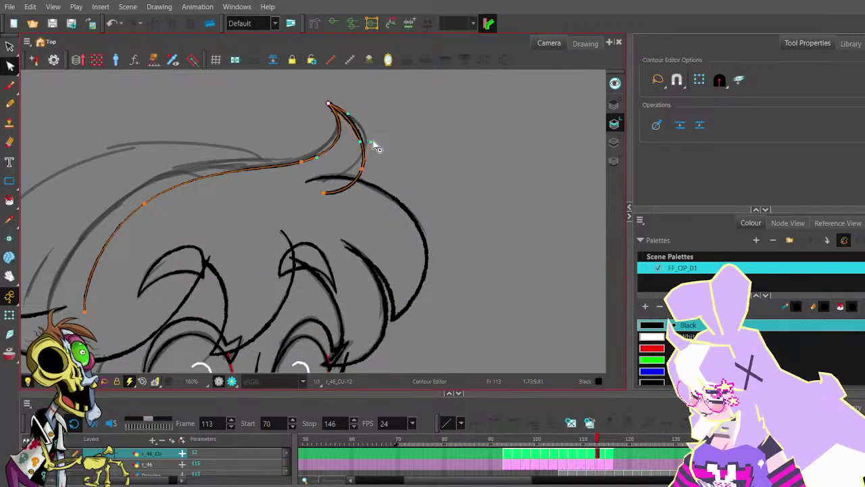
drag(362, 170, 366, 162)
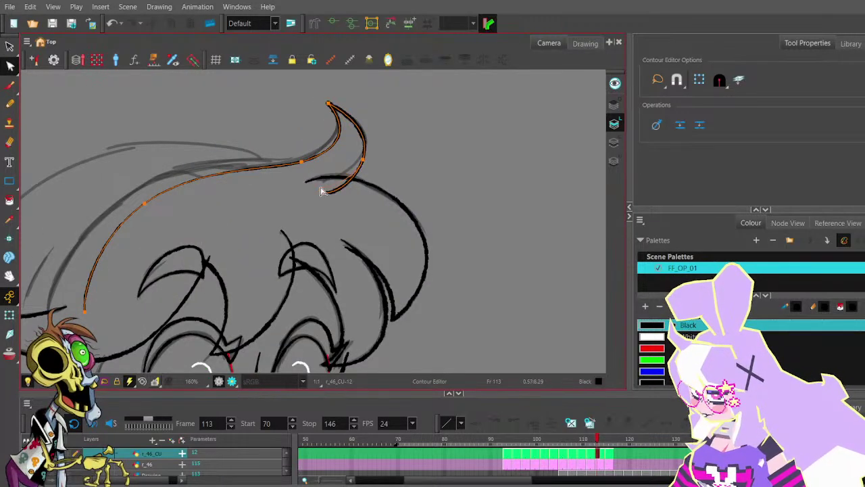
click(362, 157)
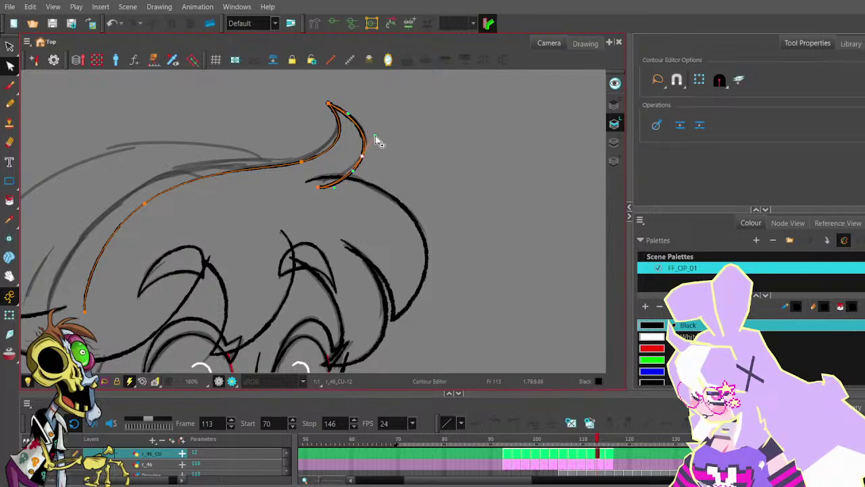
drag(319, 187, 315, 173)
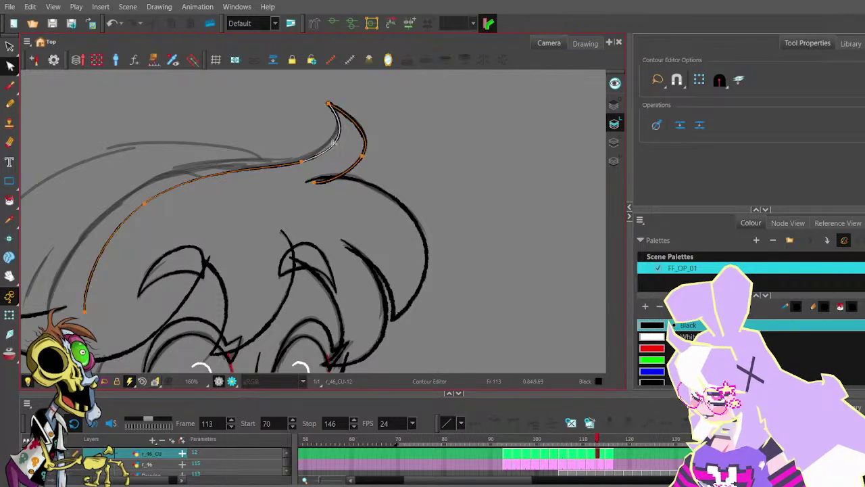
click(308, 170)
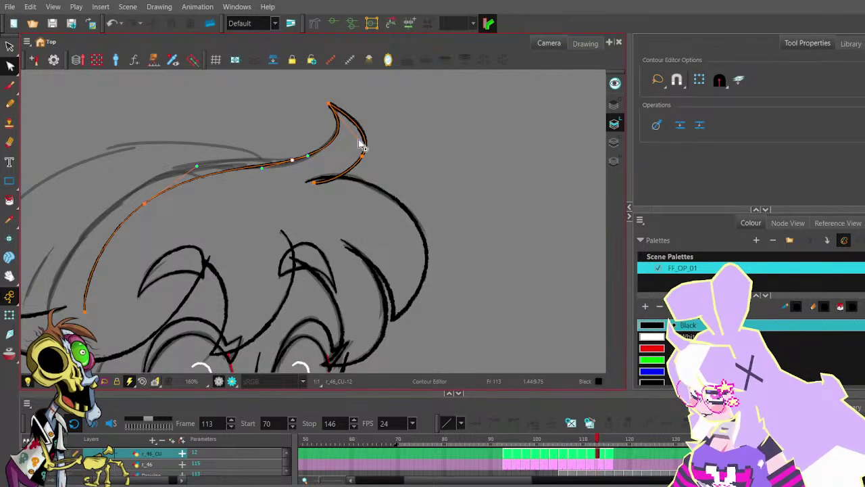
drag(359, 140, 355, 130)
- Move the hair line's lower end onto the fringe, shift its middle point onto the sketched strand, and smooth the curve near the tuft
drag(291, 160, 395, 135)
scroll(309, 177, down, 2)
drag(221, 242, 191, 250)
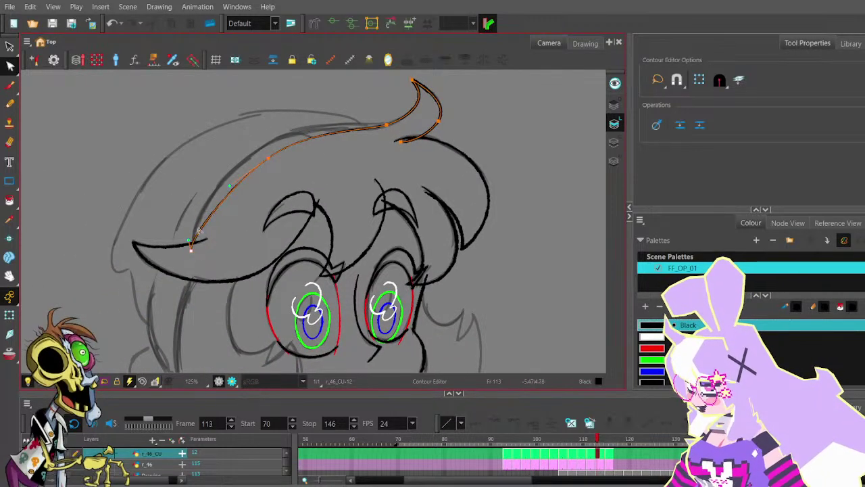
drag(268, 158, 252, 154)
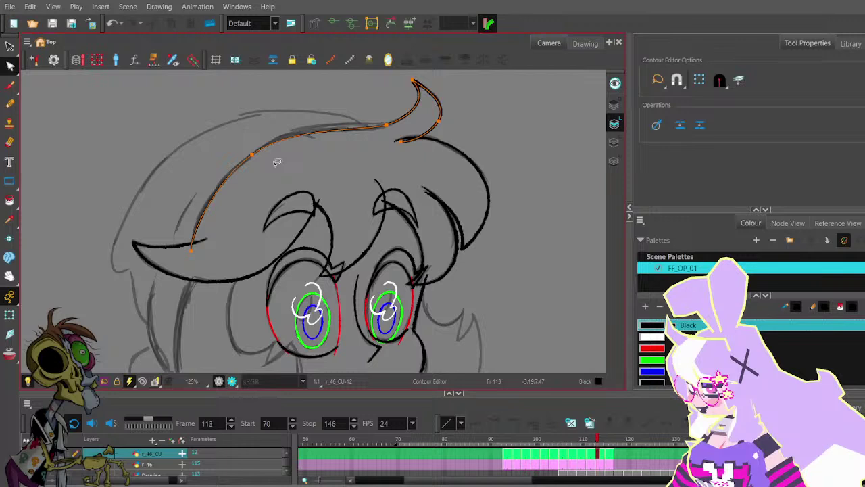
click(386, 124)
drag(360, 129, 380, 124)
click(374, 105)
- Adjust the handle at the hair line's lower end so the line meets the fringe in a smoother curve
scroll(374, 105, down, 1)
scroll(371, 123, up, 1)
scroll(325, 127, down, 1)
scroll(343, 132, down, 1)
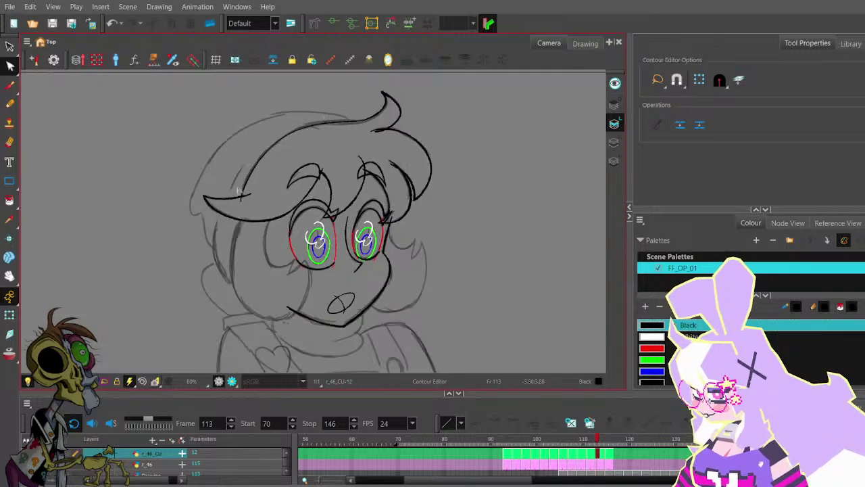
scroll(243, 201, up, 1)
click(242, 201)
click(241, 202)
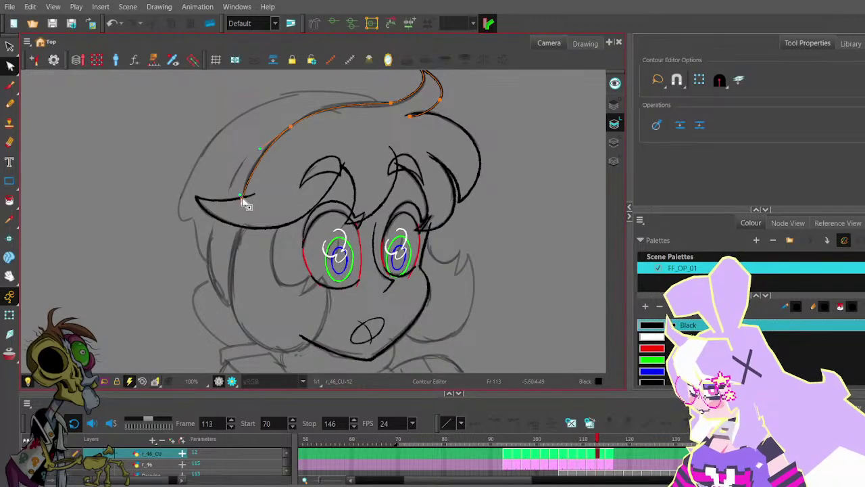
drag(240, 196, 241, 186)
click(283, 157)
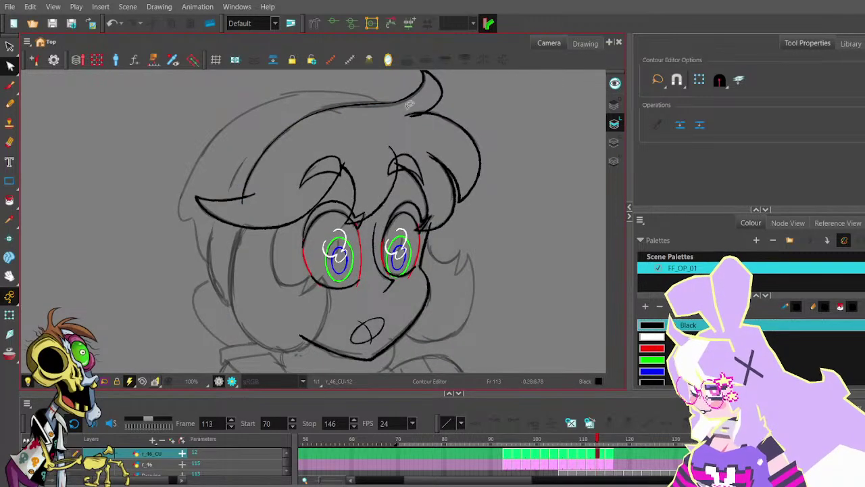
- Examine the finished tuft on frame 113 and flip through frames 111 to 115 to compare the hair motion
scroll(408, 108, up, 2)
click(404, 142)
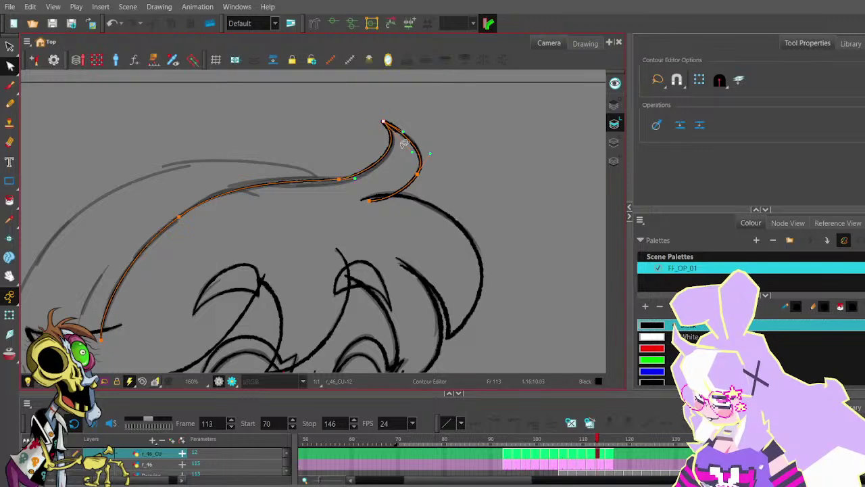
click(408, 169)
scroll(407, 169, down, 2)
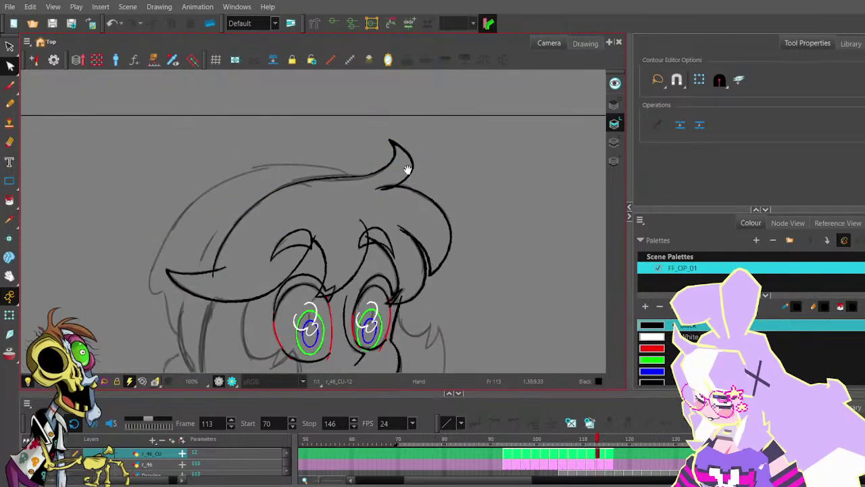
drag(422, 174, 404, 140)
scroll(407, 157, down, 1)
key(comma)
key(period)
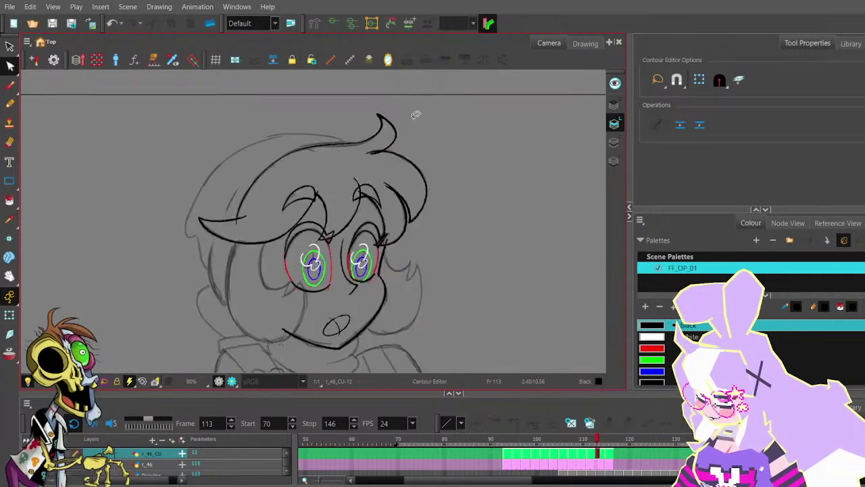
key(comma)
key(comma)
key(period)
key(period)
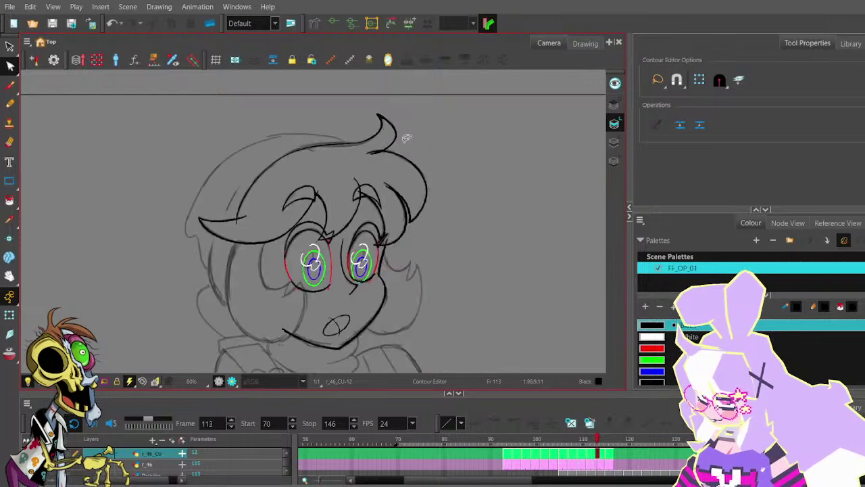
key(period)
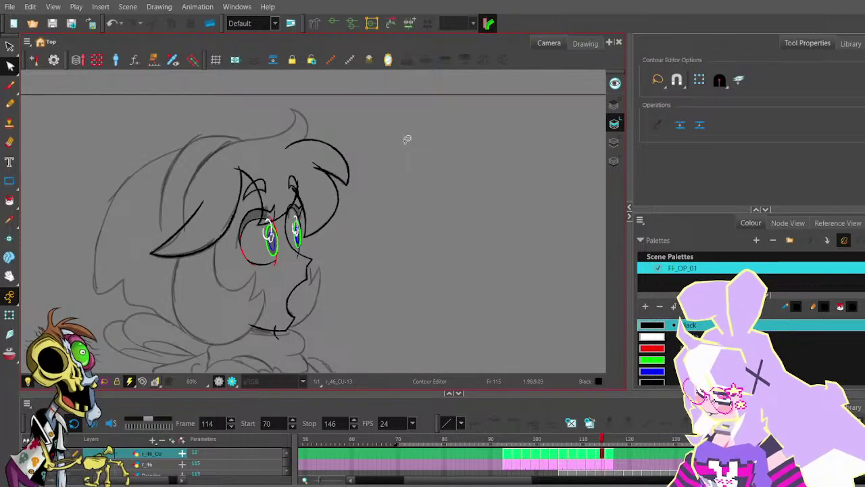
key(comma)
key(period)
key(period)
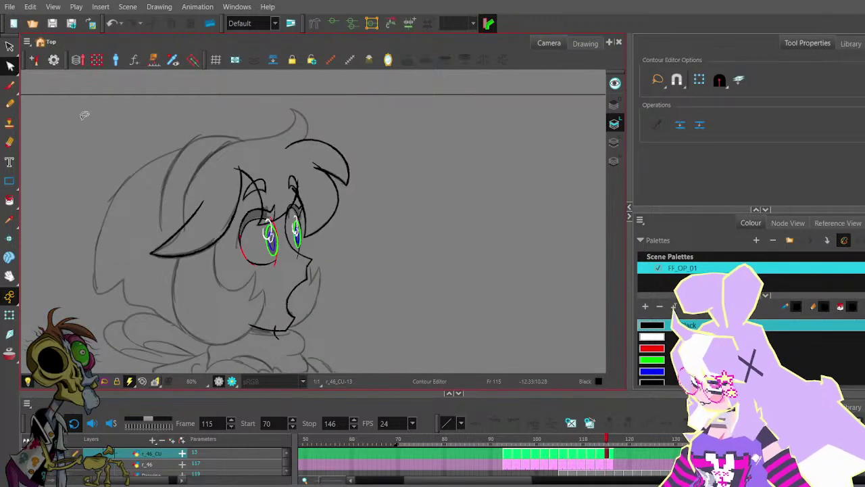
- Copy the inked hair outline with the tuft from frame 114 and paste it into frame 115
key(comma)
click(11, 46)
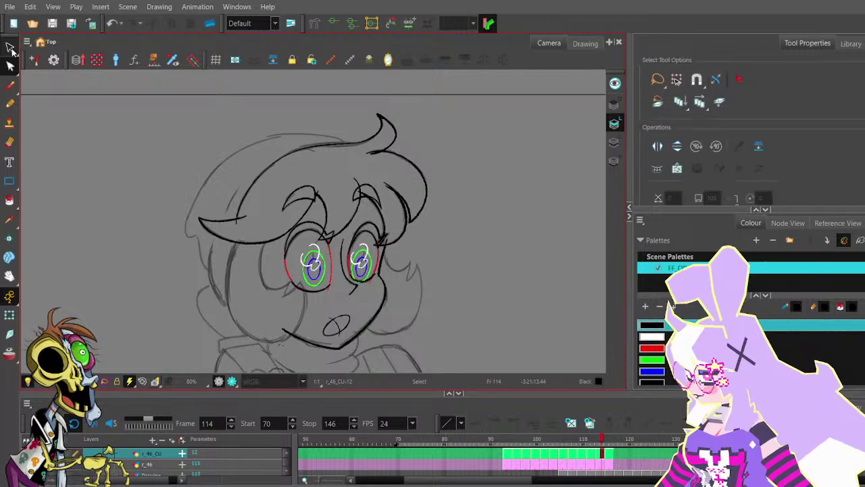
click(335, 143)
key(ctrl+c)
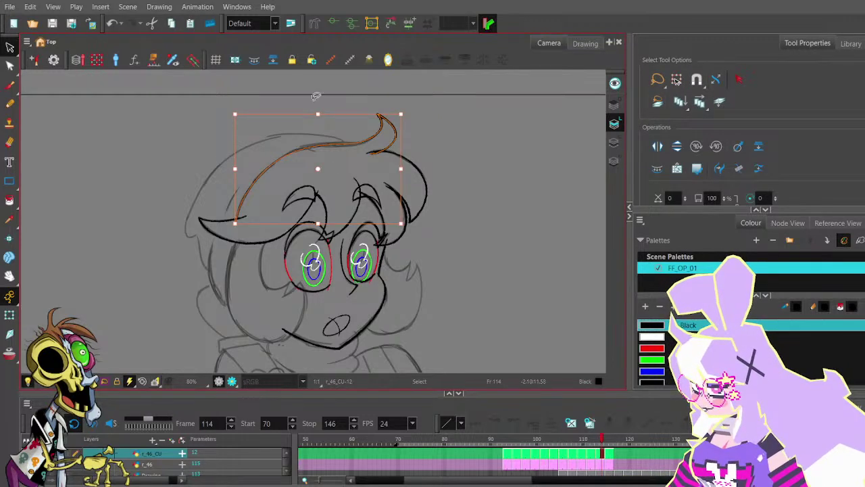
key(period)
key(ctrl+v)
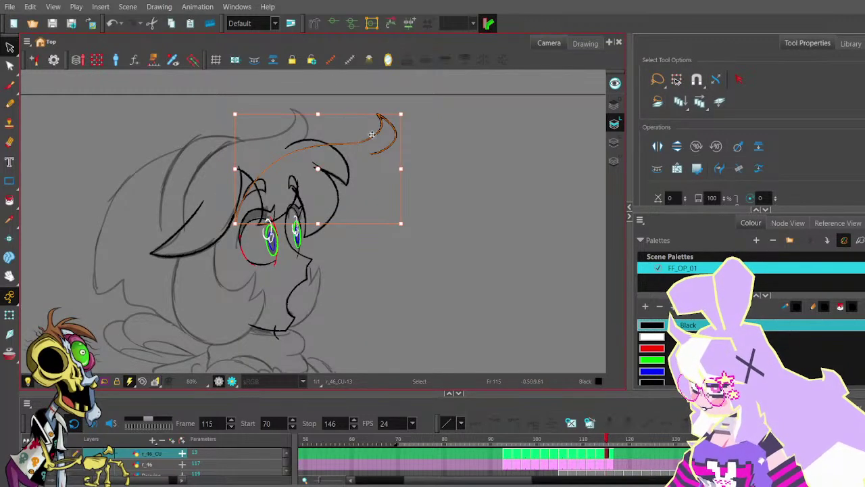
- Narrow the pasted hair outline horizontally and position it over the sketched tuft on frame 115
mouse_move(366, 135)
mouse_down()
mouse_move(320, 129)
mouse_move(318, 141)
mouse_up()
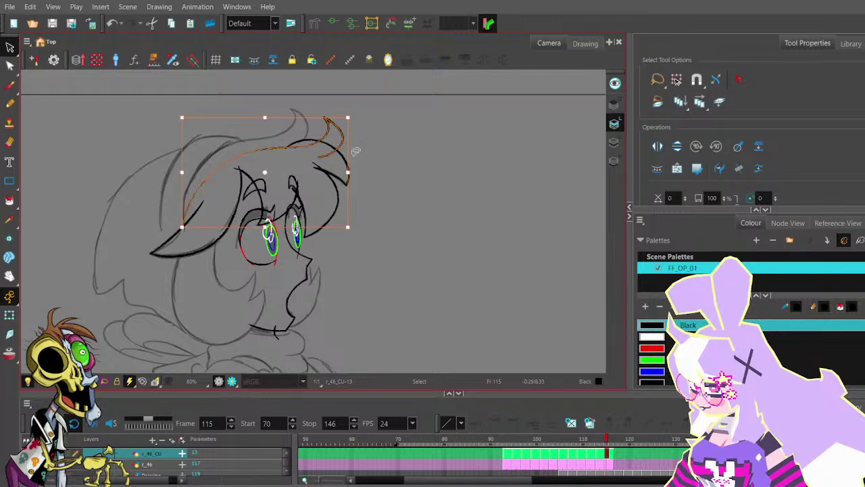
drag(349, 172, 319, 171)
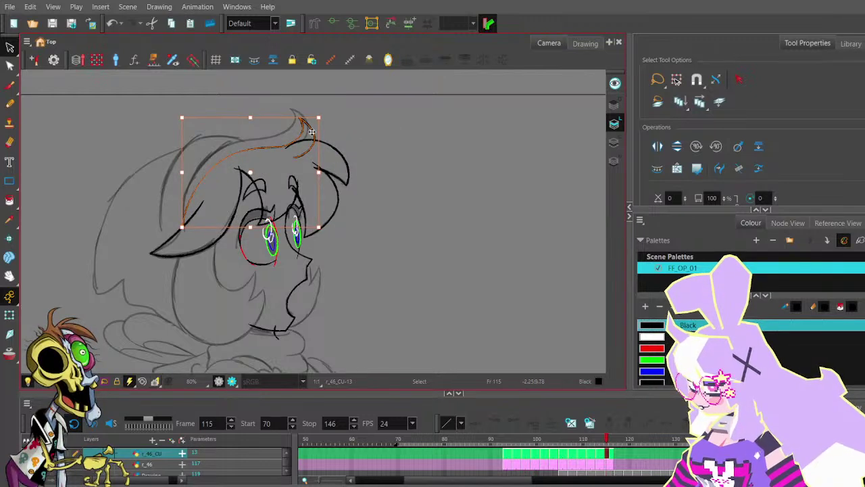
drag(311, 132, 304, 123)
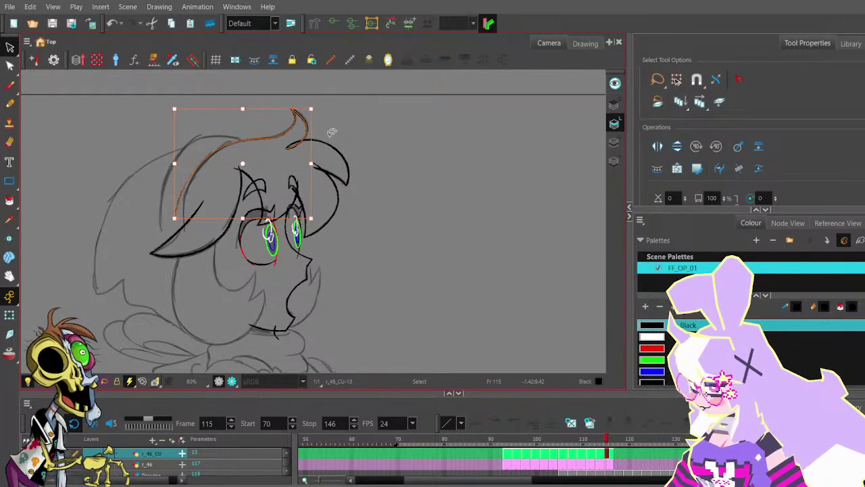
click(257, 89)
- Bulge the tuft's outer curve on frame 115 outward to the sketch and nudge its lower contour point with the Contour Editor
click(10, 66)
scroll(303, 107, up, 3)
click(296, 126)
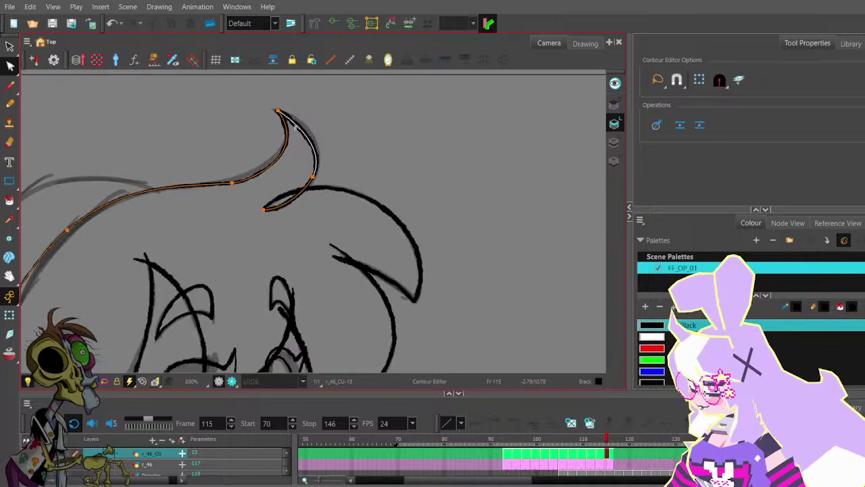
drag(298, 121, 303, 114)
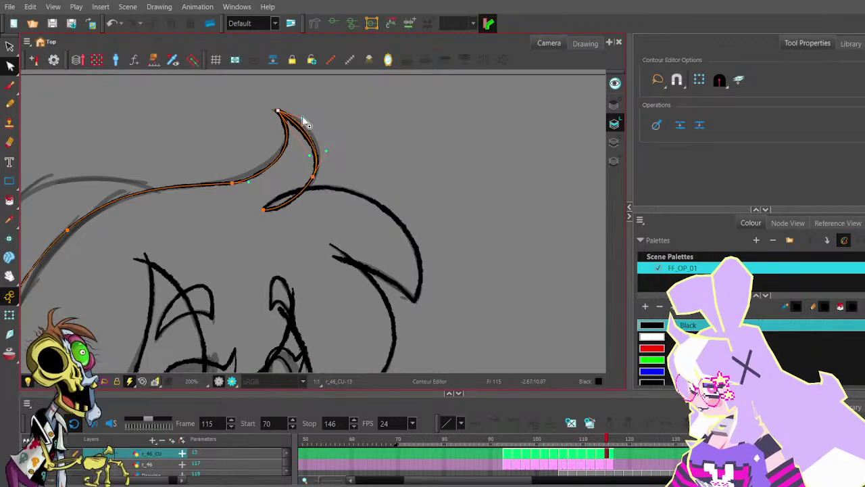
drag(313, 178, 316, 179)
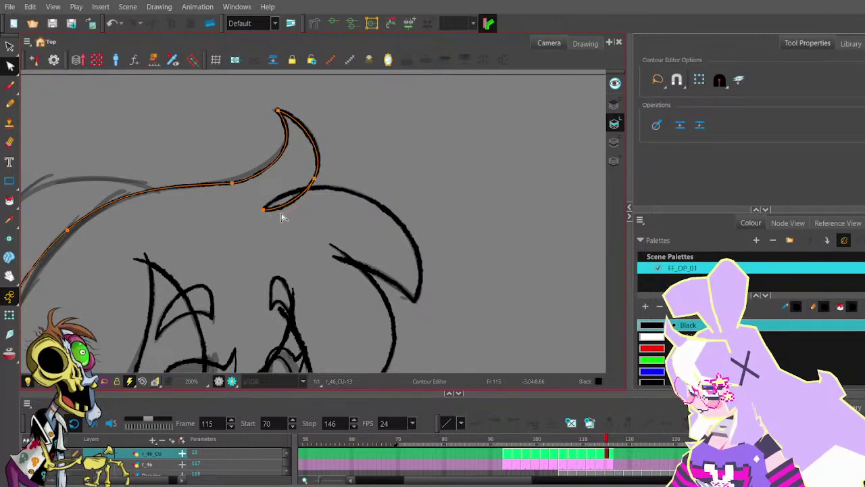
- Pull the tuft's lower end point on frame 115 in to shorten it and refine the tuft's base and outer curve
drag(263, 210, 300, 203)
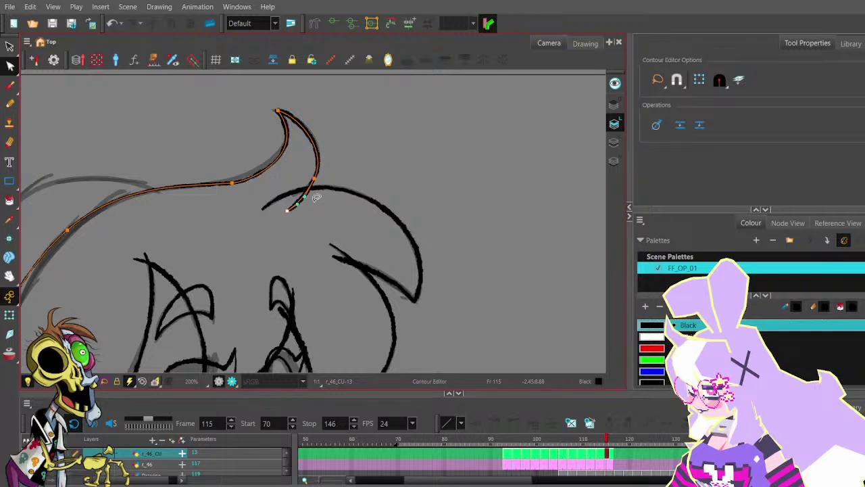
scroll(301, 171, down, 2)
drag(258, 179, 254, 178)
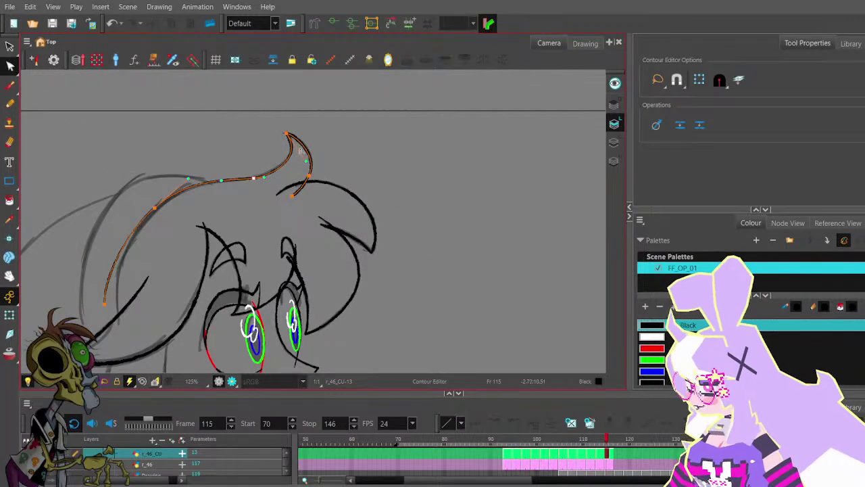
drag(306, 161, 305, 159)
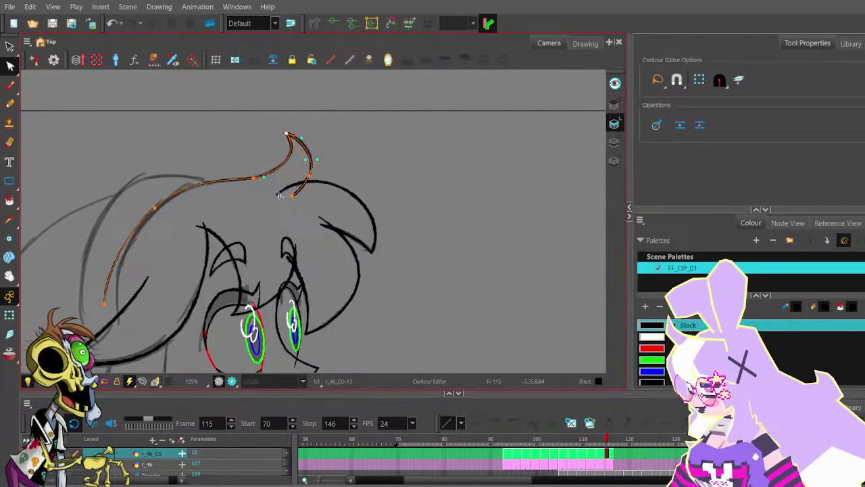
- Fit the long hair outline on frame 115 to the sketch by adjusting its contour points from the tuft base to the lower end
drag(279, 195, 362, 126)
mouse_move(189, 237)
mouse_down()
mouse_move(207, 250)
mouse_move(204, 258)
mouse_move(190, 221)
mouse_up()
drag(238, 138, 238, 139)
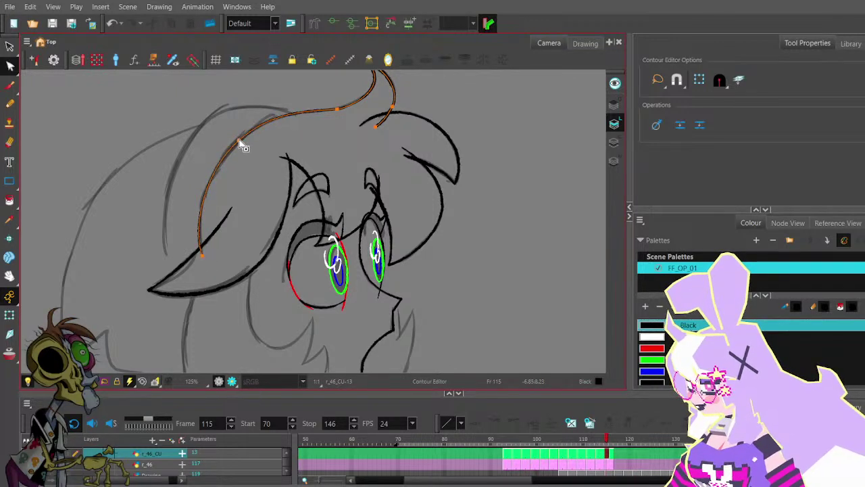
drag(202, 257, 204, 259)
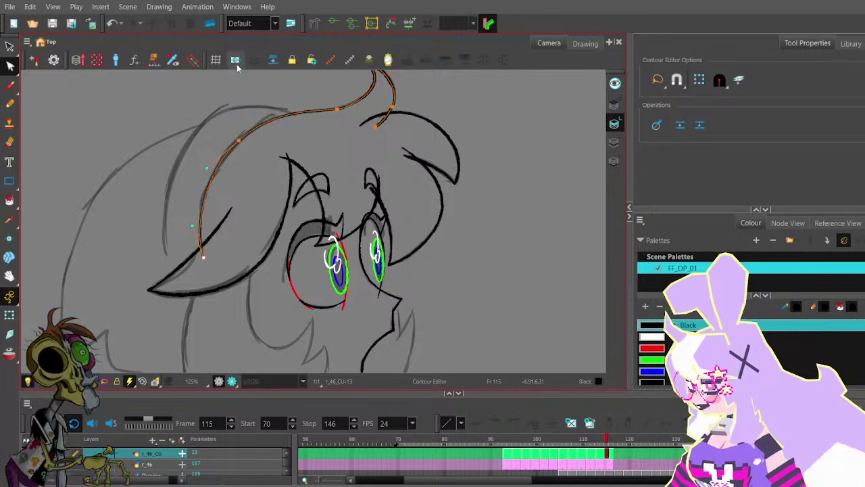
click(329, 136)
click(341, 110)
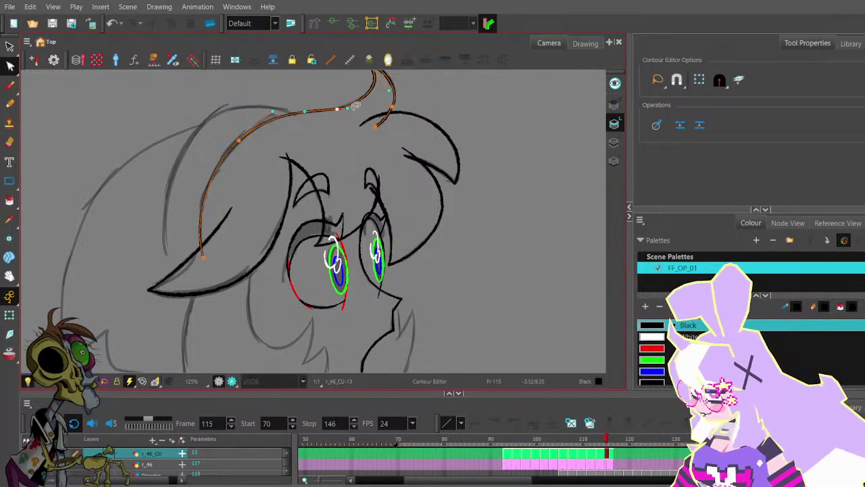
drag(351, 103, 334, 108)
click(347, 120)
drag(381, 90, 384, 132)
click(355, 136)
click(350, 114)
click(375, 145)
- Flip back through frames 115 to 108 to compare the hair outline and tuft motion across the head turn
key(1)
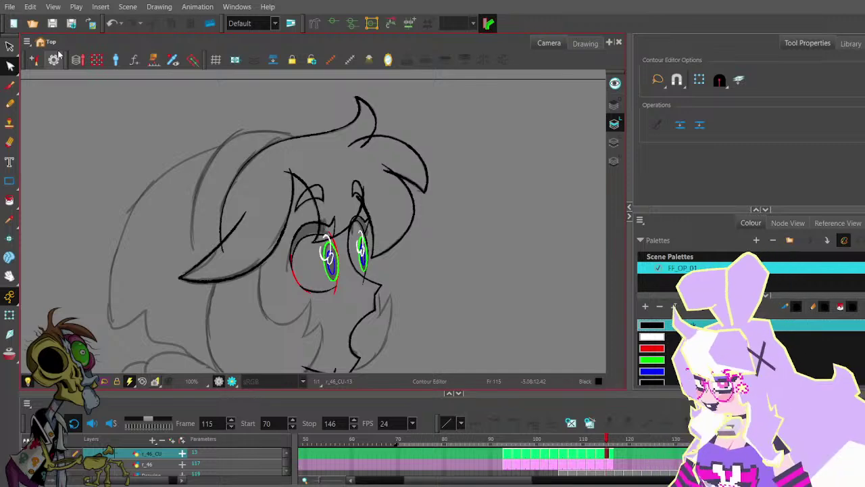
key(space)
drag(428, 196, 445, 163)
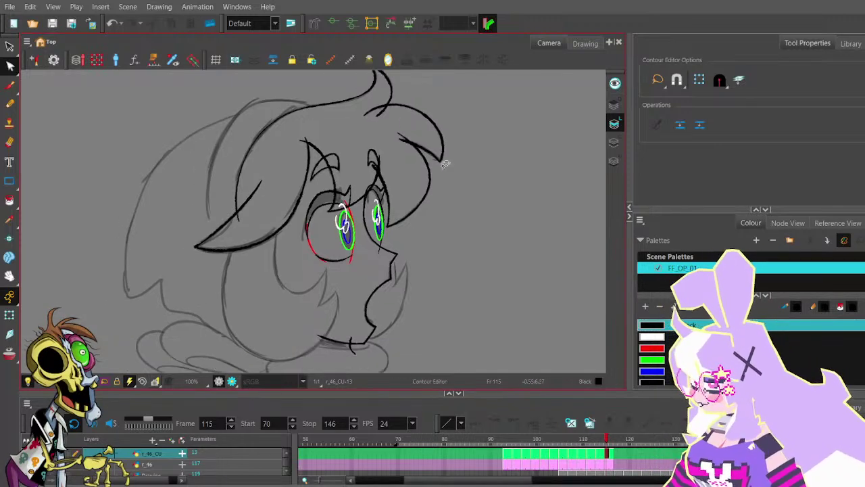
key(comma)
key(period)
key(comma)
key(comma)
key(comma)
key(comma)
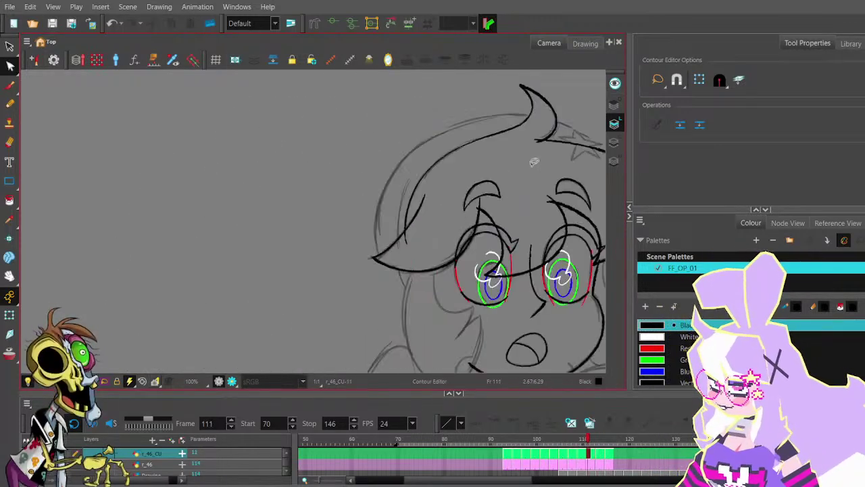
key(f)
key(f)
drag(514, 156, 439, 160)
key(comma)
key(comma)
key(period)
key(period)
drag(531, 177, 450, 175)
key(comma)
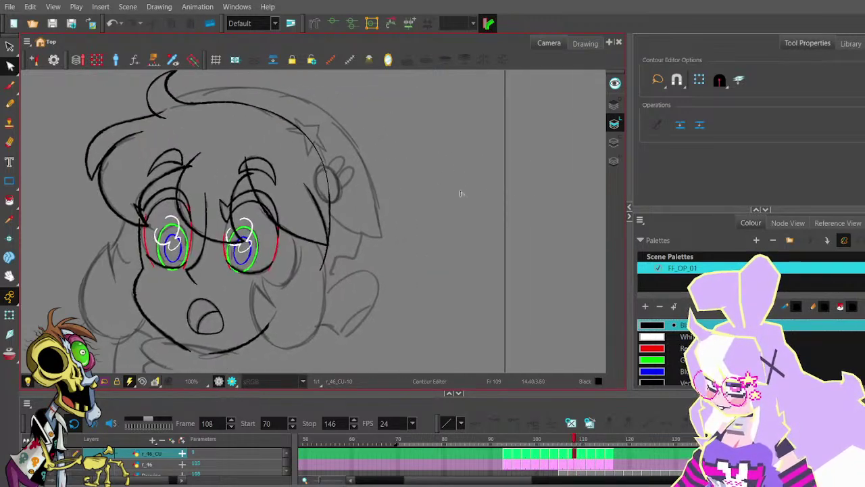
- Copy the inked star and bunny hair clips from frame 108 and paste them into frame 109
click(10, 46)
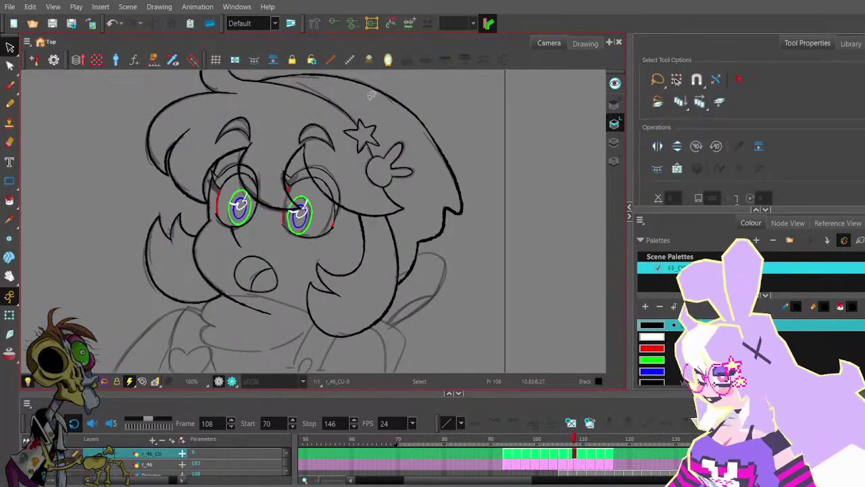
scroll(371, 96, up, 1)
drag(415, 173, 427, 131)
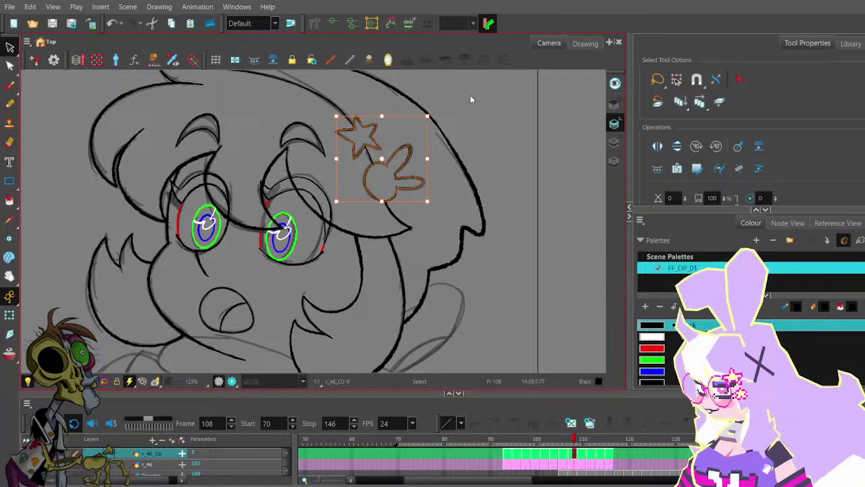
key(period)
key(ctrl+v)
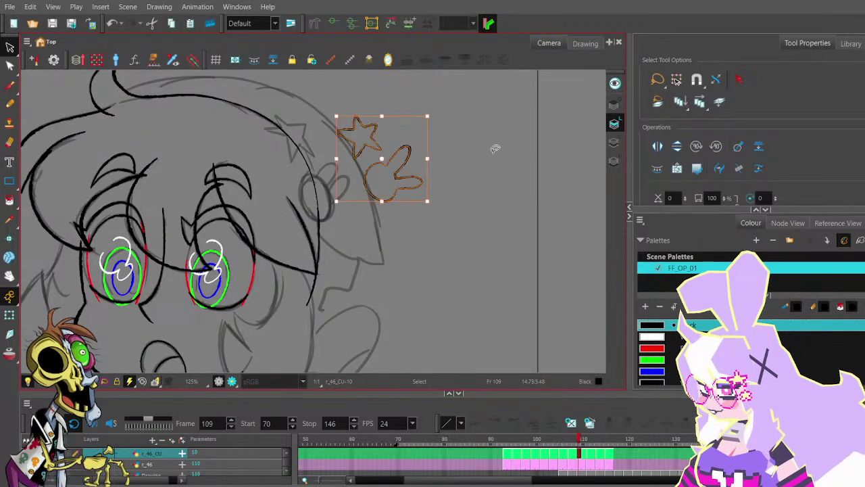
drag(371, 139, 367, 141)
click(407, 94)
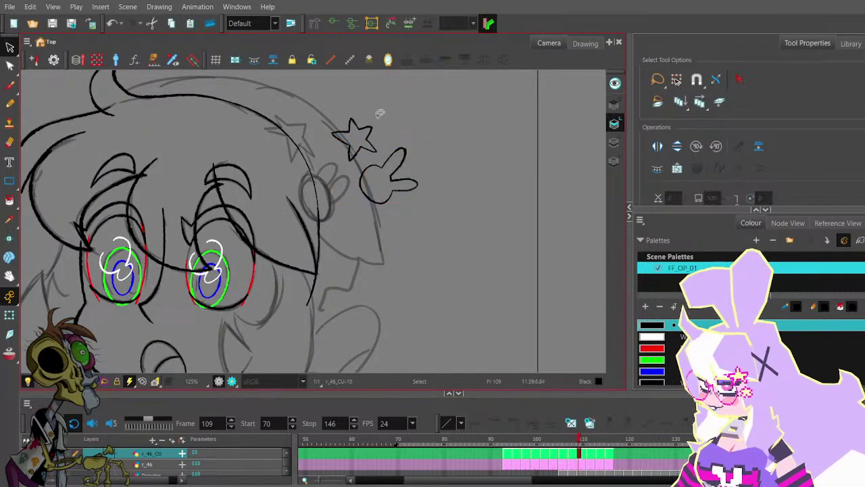
- Move the pasted star on frame 109 onto the sketched star and transform it to match the sketch's angle and width
click(361, 133)
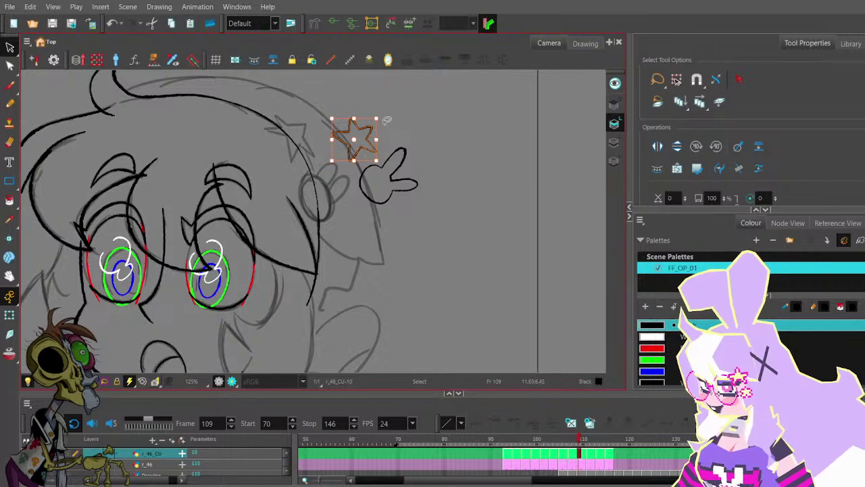
mouse_move(382, 115)
mouse_down()
mouse_move(357, 98)
mouse_move(359, 121)
mouse_move(388, 138)
mouse_move(389, 157)
mouse_move(386, 140)
mouse_move(393, 147)
mouse_move(309, 132)
mouse_move(331, 128)
mouse_move(332, 139)
mouse_move(333, 131)
mouse_up()
click(357, 123)
key(ctrl+z)
click(336, 126)
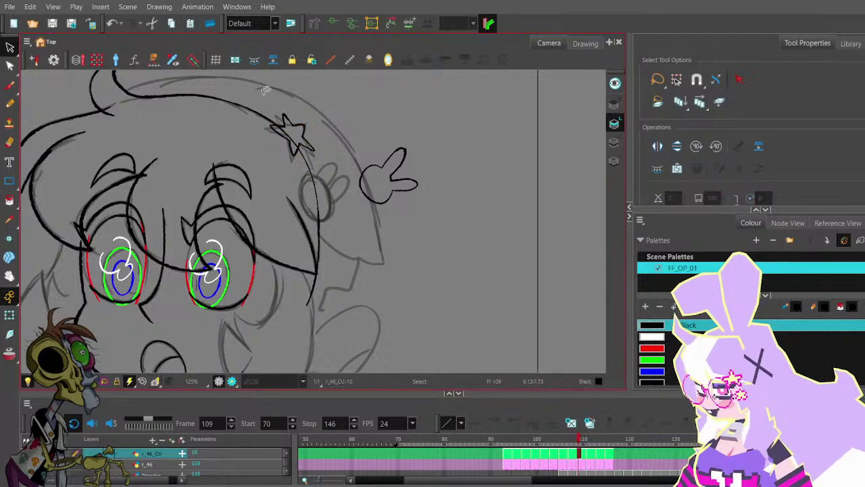
- Reshape the star's left and upper tips on frame 109 to the sketch with the Contour Editor, removing surplus points
click(9, 66)
scroll(276, 121, up, 4)
click(265, 132)
drag(266, 132, 248, 138)
click(298, 124)
key(Delete)
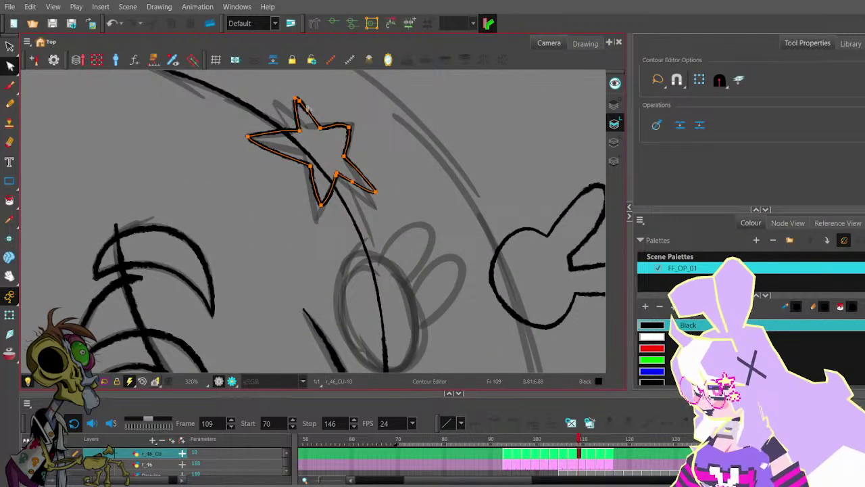
click(300, 101)
key(Delete)
drag(293, 102, 276, 102)
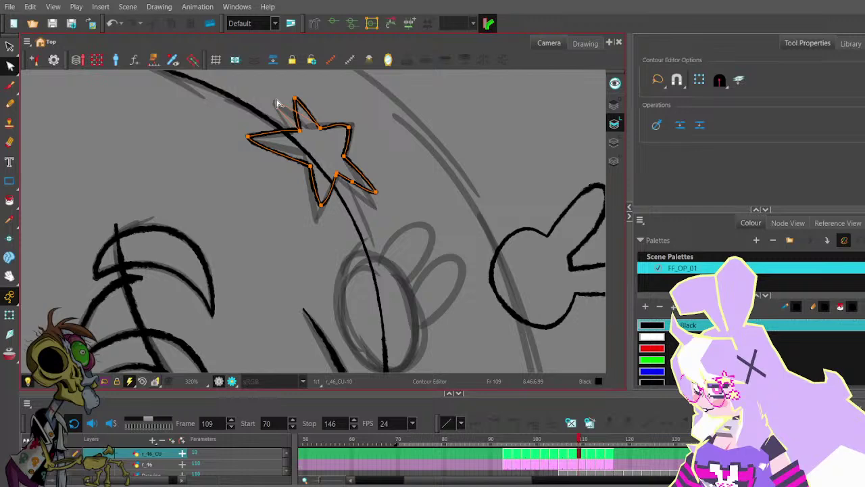
- Align the star's upper-right tip and neighbouring inner corners with the sketch, and remove the surplus point near the lower-right tip
click(318, 126)
mouse_move(343, 124)
mouse_down()
mouse_move(356, 134)
mouse_move(348, 126)
mouse_up()
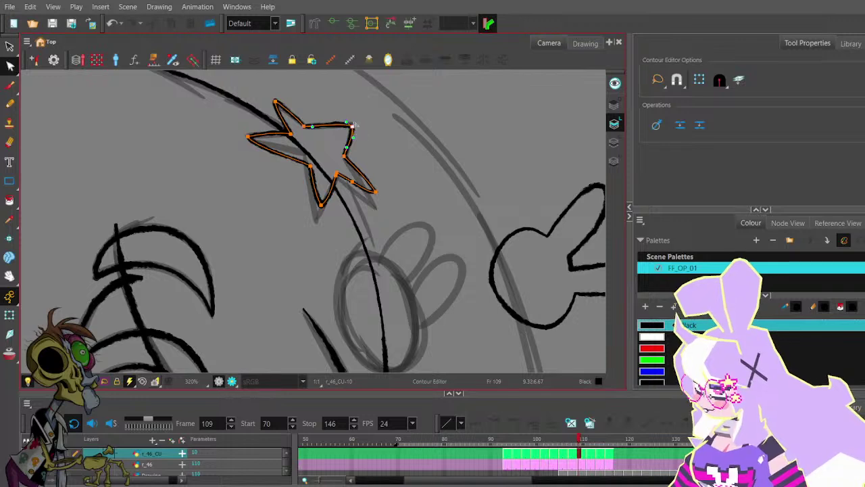
click(360, 120)
click(352, 127)
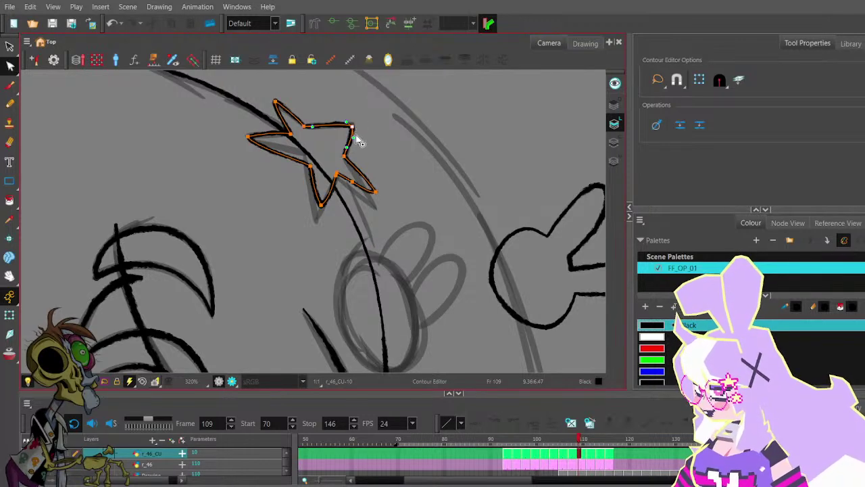
drag(345, 156, 346, 160)
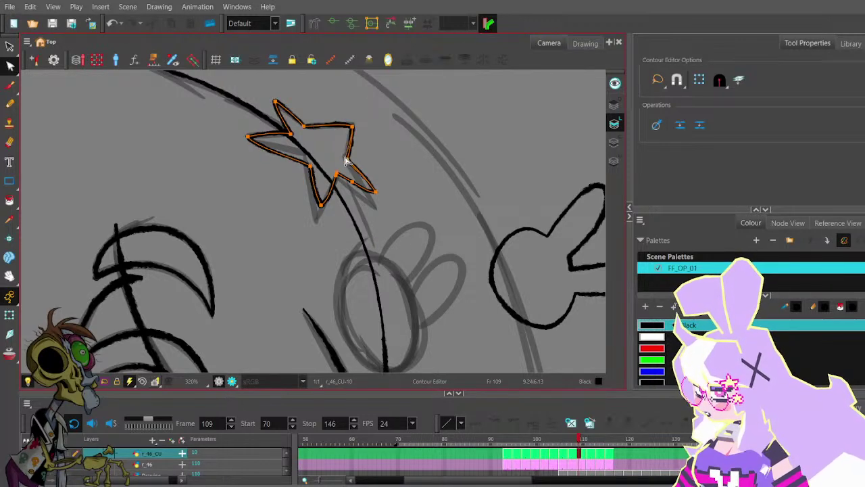
click(355, 153)
click(364, 184)
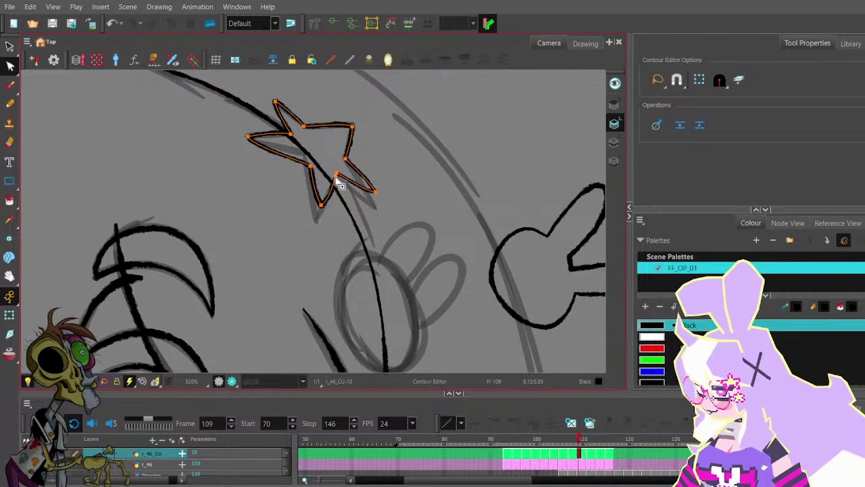
- Extend the star's two lower tips on frame 109 down to the sketch and straighten their edges
drag(318, 203, 316, 219)
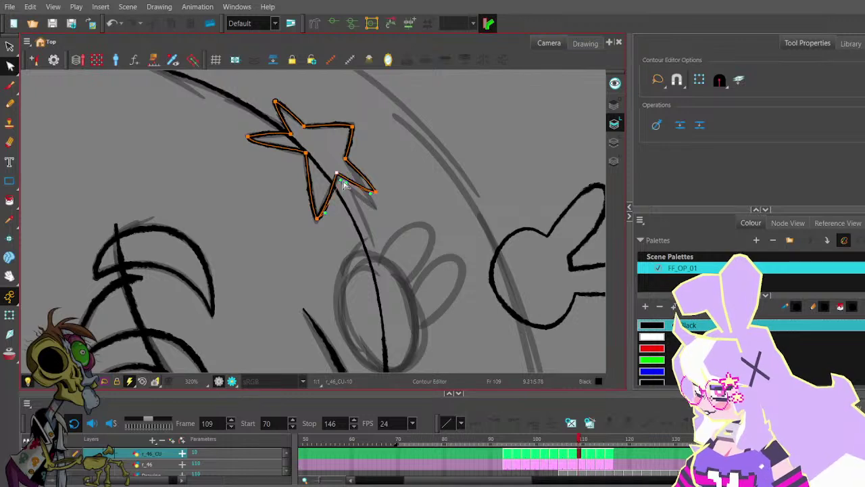
drag(317, 218, 317, 221)
drag(376, 192, 378, 211)
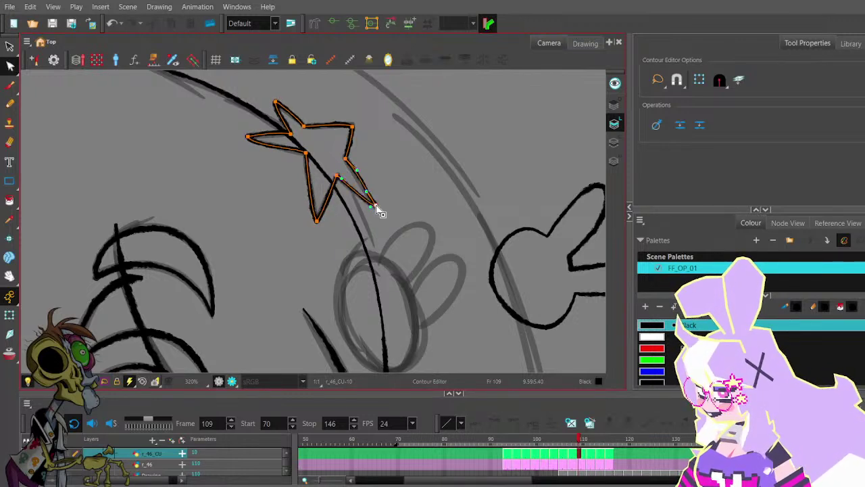
drag(357, 170, 358, 193)
click(379, 175)
key(1)
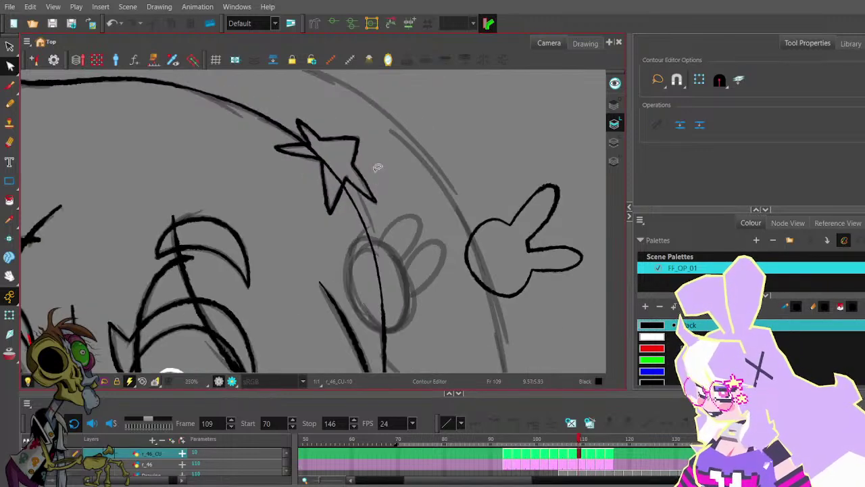
- Delete the pasted bunny hair clip from frame 109
key(space)
drag(388, 154, 359, 177)
key(1)
key(space)
drag(387, 219, 367, 186)
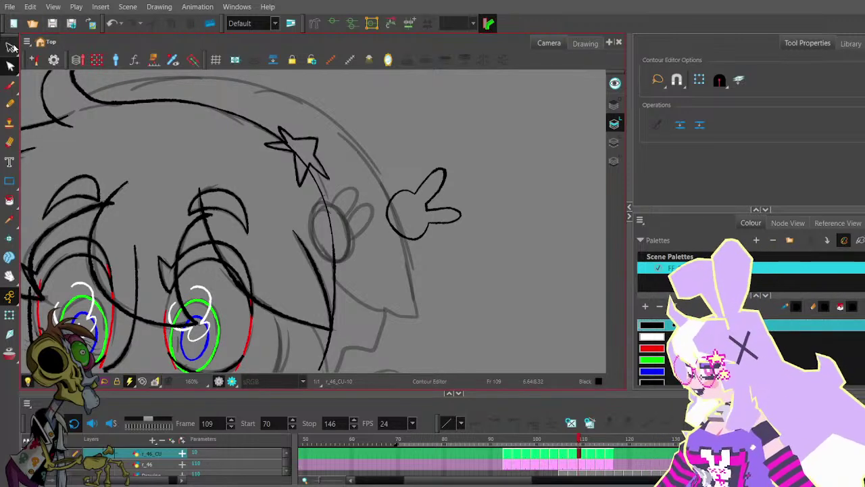
key(alt+s)
drag(424, 149, 406, 124)
mouse_move(402, 127)
mouse_down()
mouse_move(419, 170)
mouse_move(409, 173)
mouse_move(418, 161)
mouse_move(379, 159)
mouse_move(383, 150)
mouse_up()
key(Delete)
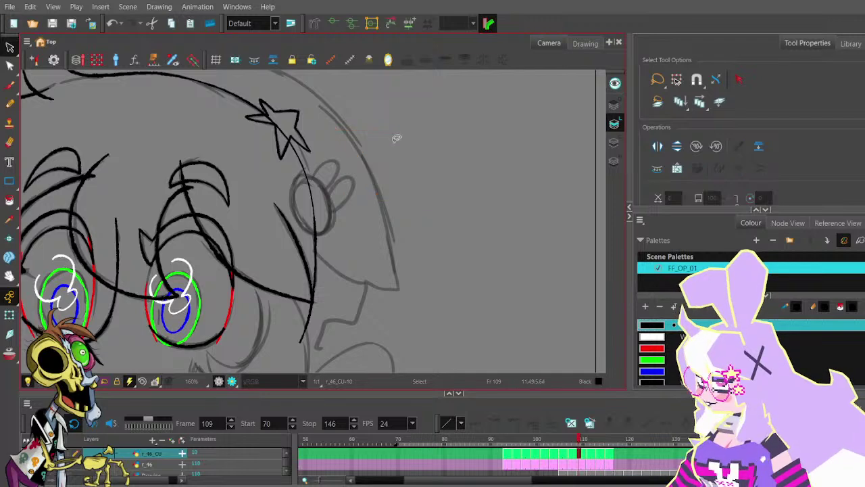
- Ink the bunny clip's oval head over the sketch on frame 109 with the Pencil, redoing strokes that miss the sketch
click(10, 103)
scroll(311, 171, up, 1)
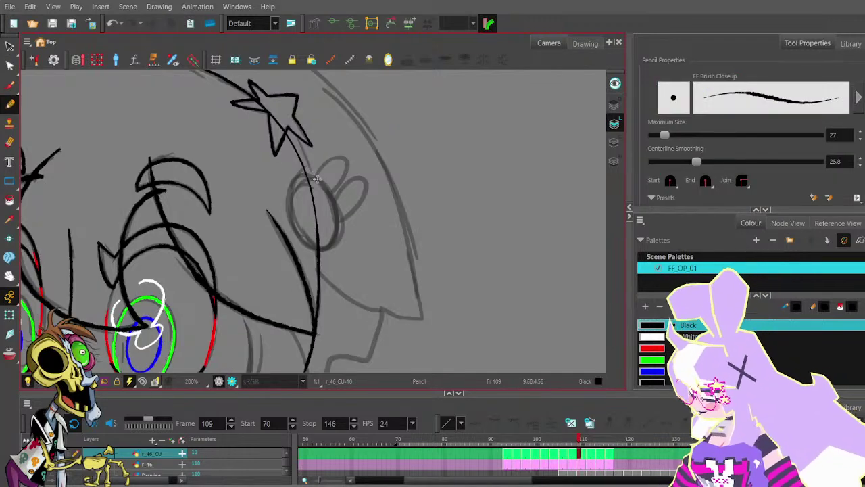
key(ctrl+z)
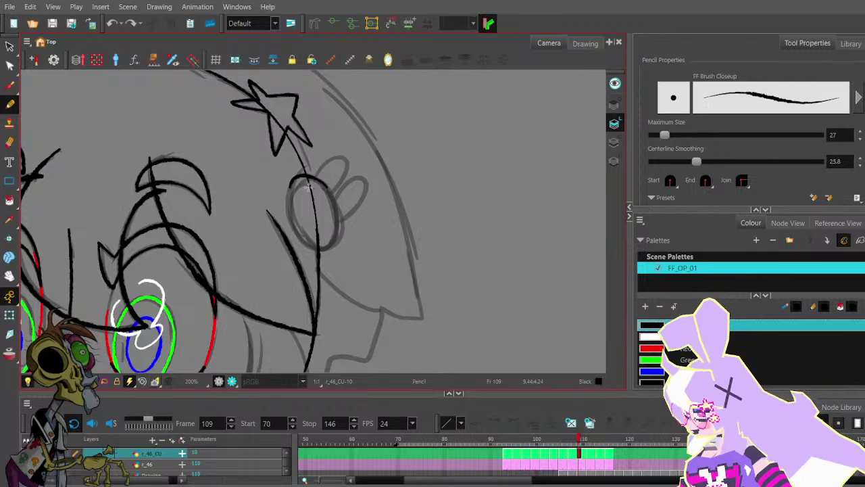
mouse_move(304, 174)
mouse_down()
mouse_move(289, 223)
mouse_move(312, 250)
mouse_move(339, 217)
mouse_up()
key(ctrl+z)
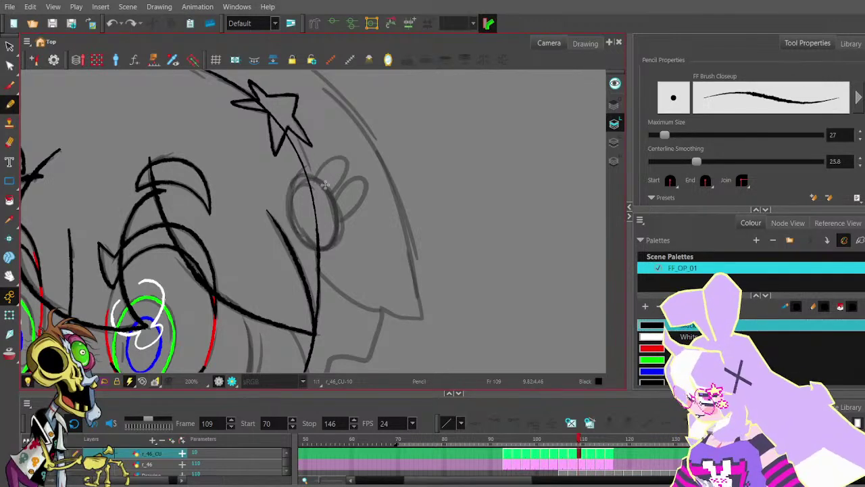
key(ctrl+z)
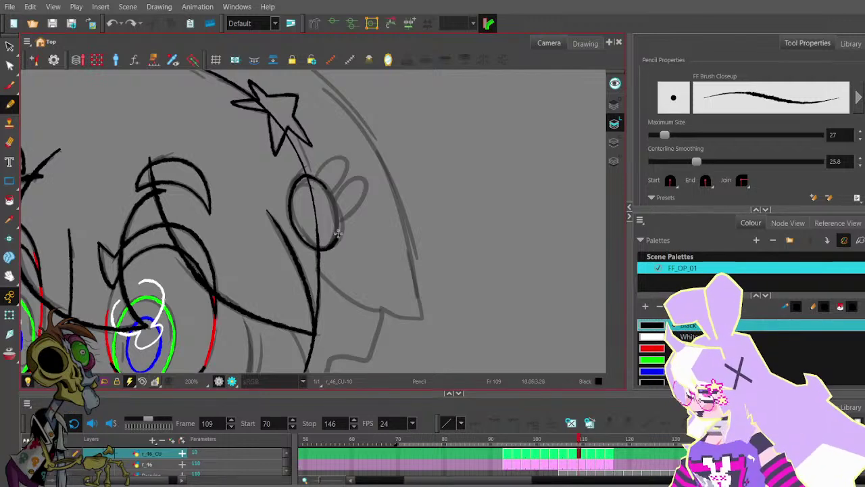
- Ink the bunny clip's lower ear on frame 109, redrawing the stroke until it follows the sketch
drag(338, 220, 341, 215)
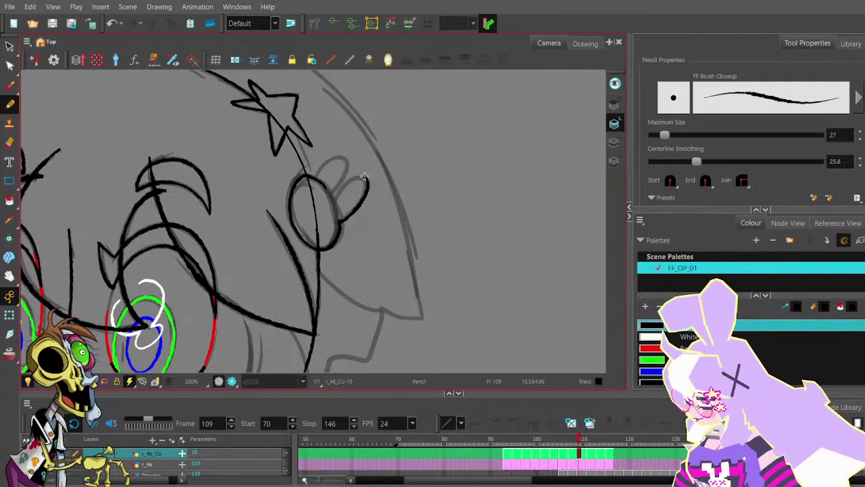
key(ctrl+z)
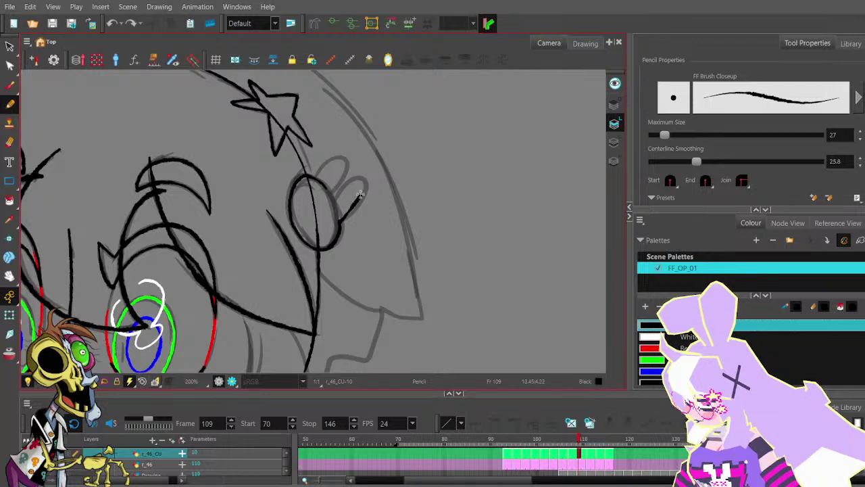
key(ctrl+z)
mouse_move(357, 207)
mouse_down()
mouse_move(365, 180)
mouse_move(344, 187)
mouse_up()
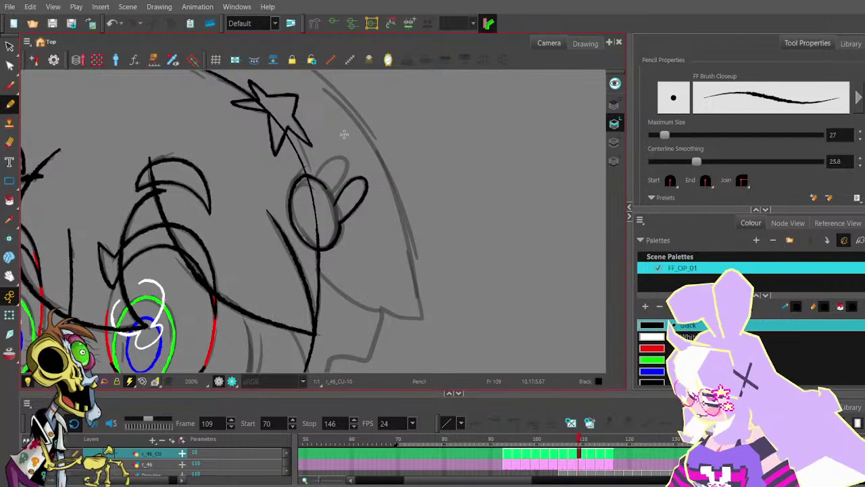
- Refine the contour of the bunny clip's lower ear where it meets the head on frame 109
click(9, 65)
scroll(331, 189, up, 2)
click(336, 199)
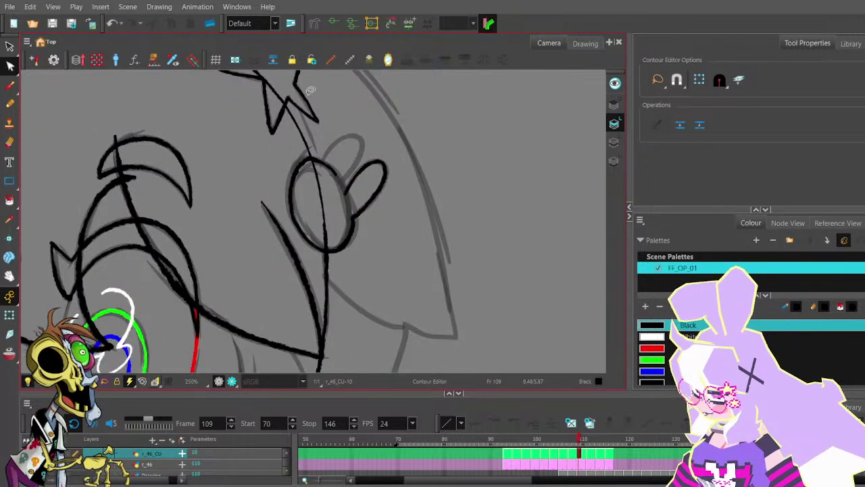
- Ink the bunny clip's upper ear over the sketch on frame 109 with the Pencil, redoing strokes that miss the sketch
click(9, 103)
scroll(345, 195, up, 3)
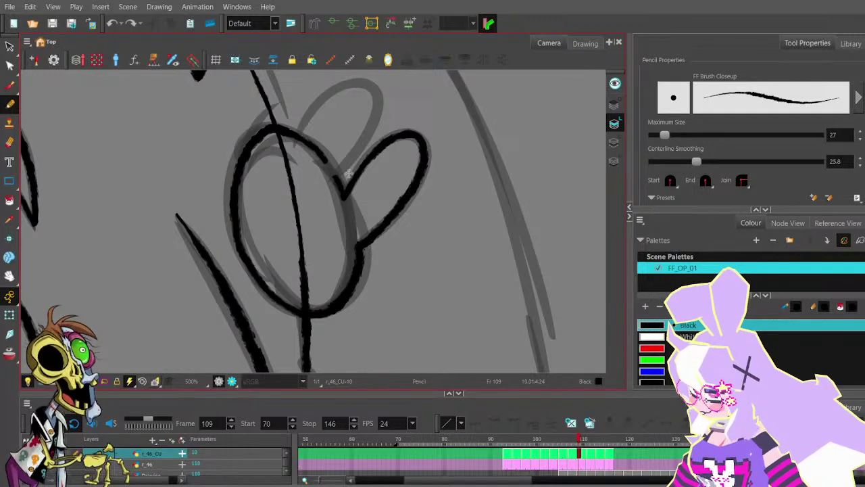
scroll(344, 196, down, 2)
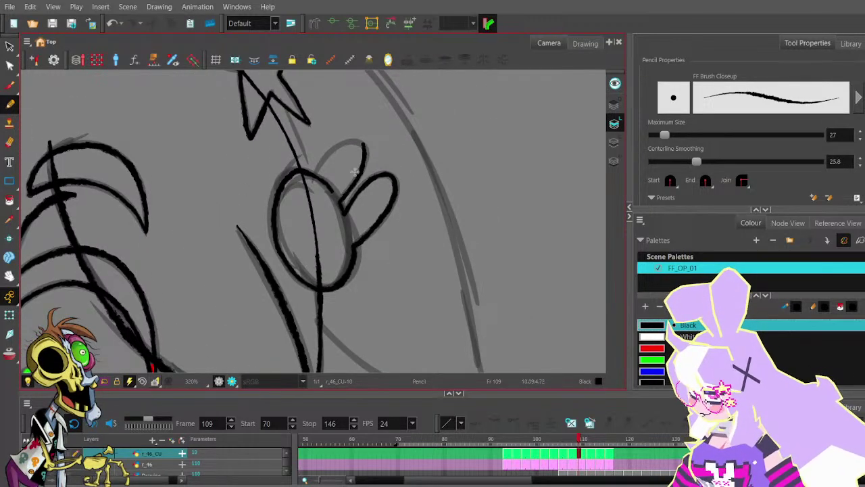
key(ctrl+z)
drag(340, 202, 363, 166)
drag(353, 137, 306, 178)
key(ctrl+z)
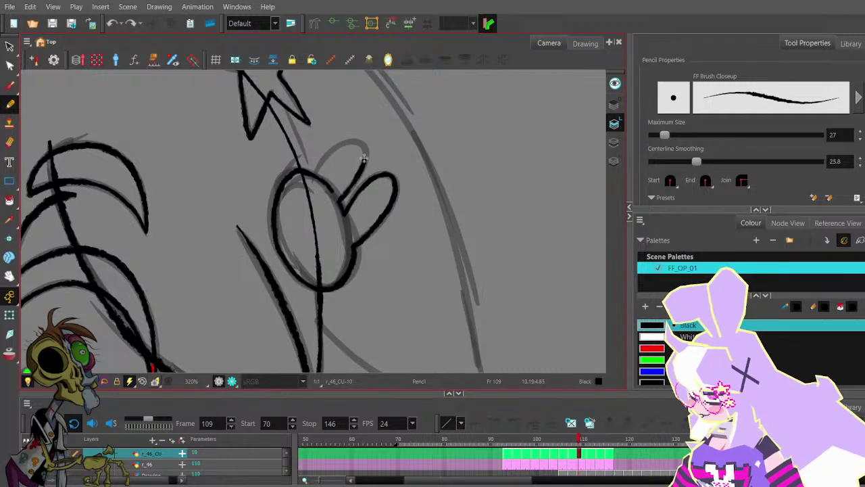
mouse_move(364, 159)
mouse_down()
mouse_move(331, 141)
mouse_move(318, 170)
mouse_move(335, 169)
mouse_up()
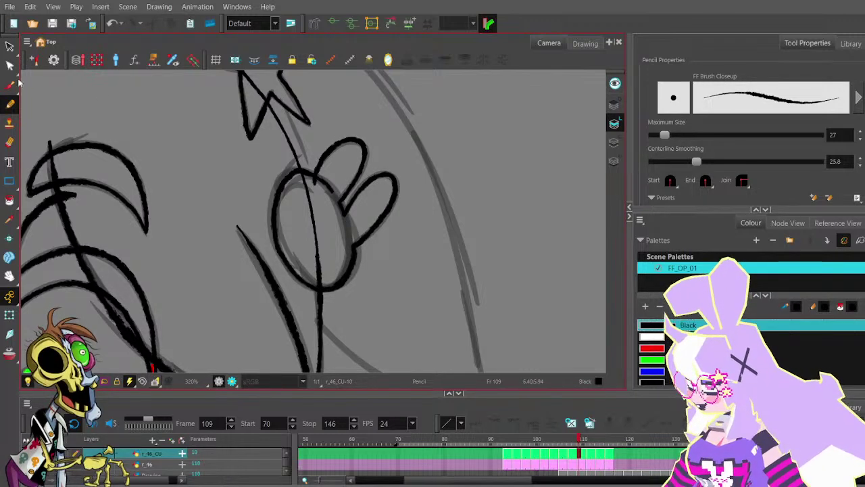
- Reshape the upper ear's tip and base on frame 109 with the Contour Editor to follow the sketch
click(10, 65)
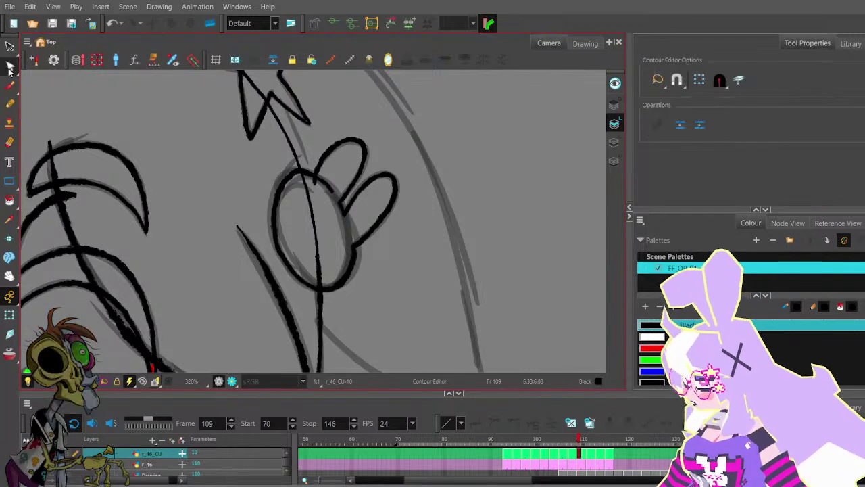
click(354, 147)
drag(356, 148, 358, 146)
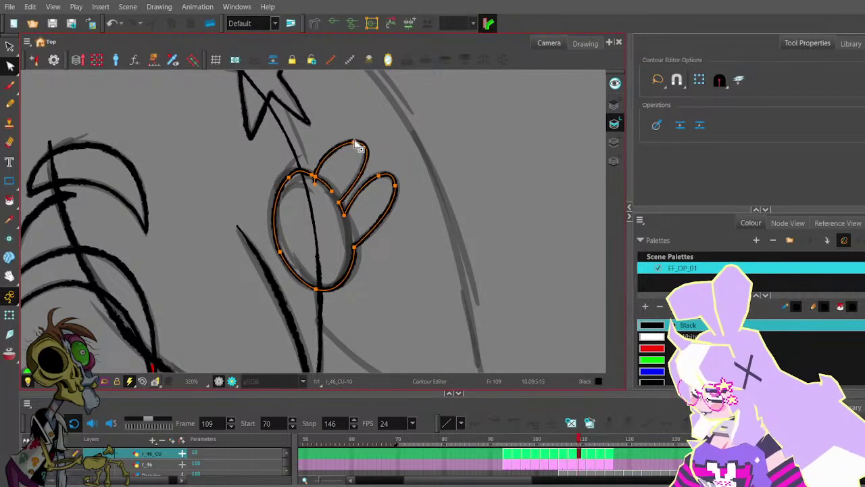
drag(339, 202, 338, 199)
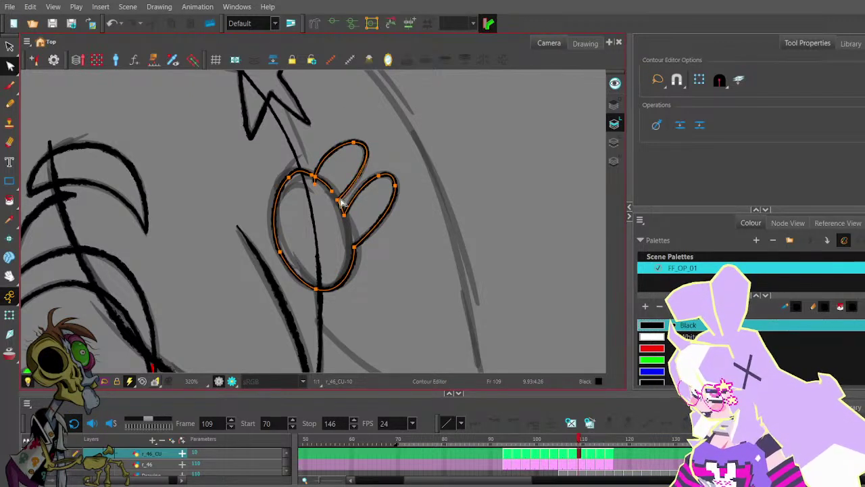
click(375, 128)
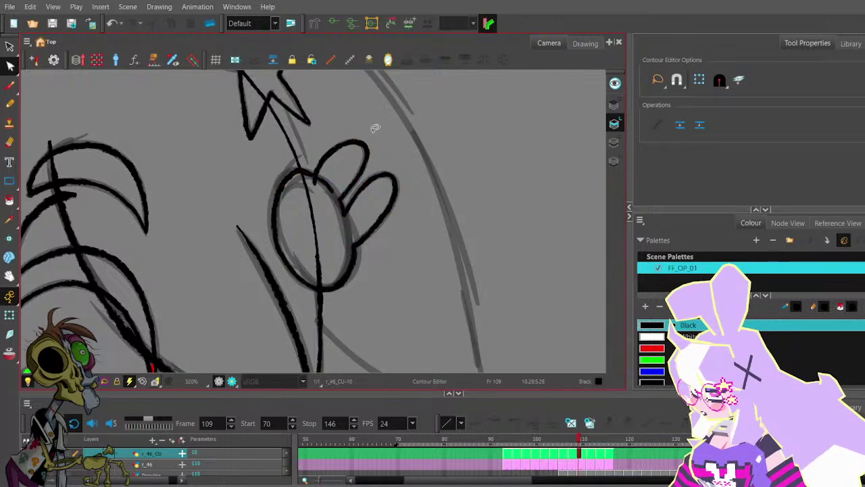
click(369, 150)
drag(386, 141, 337, 137)
click(385, 131)
- Adjust the contour where the bunny clip's head meets the lower ear on frame 109
scroll(384, 129, down, 2)
scroll(338, 137, up, 2)
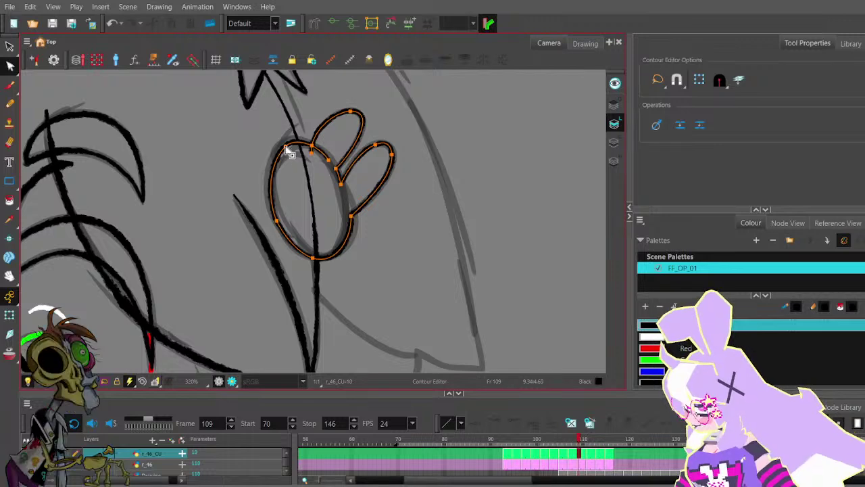
drag(281, 142, 321, 169)
scroll(291, 136, down, 3)
scroll(321, 180, up, 2)
scroll(321, 179, up, 1)
click(322, 192)
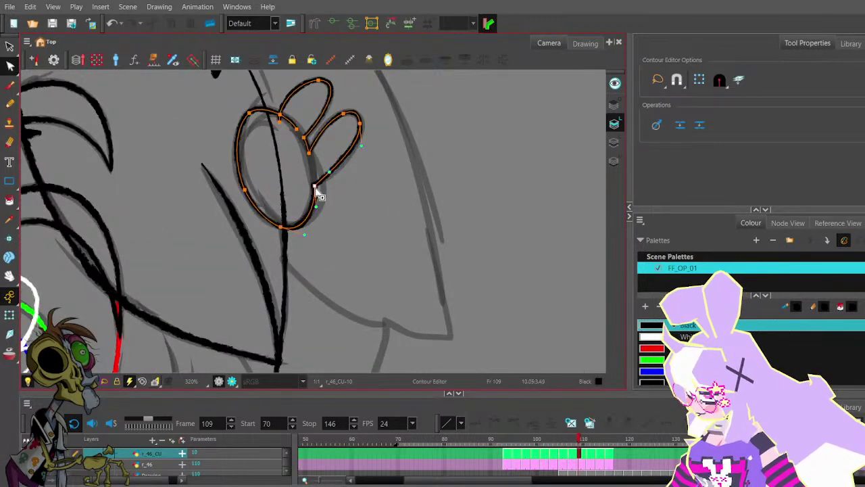
click(366, 153)
click(317, 184)
click(316, 185)
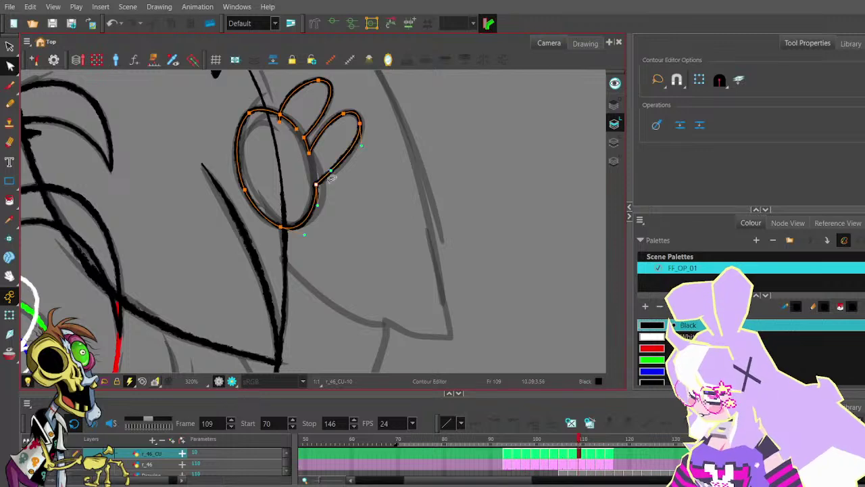
drag(331, 170, 348, 166)
click(351, 162)
scroll(358, 155, down, 4)
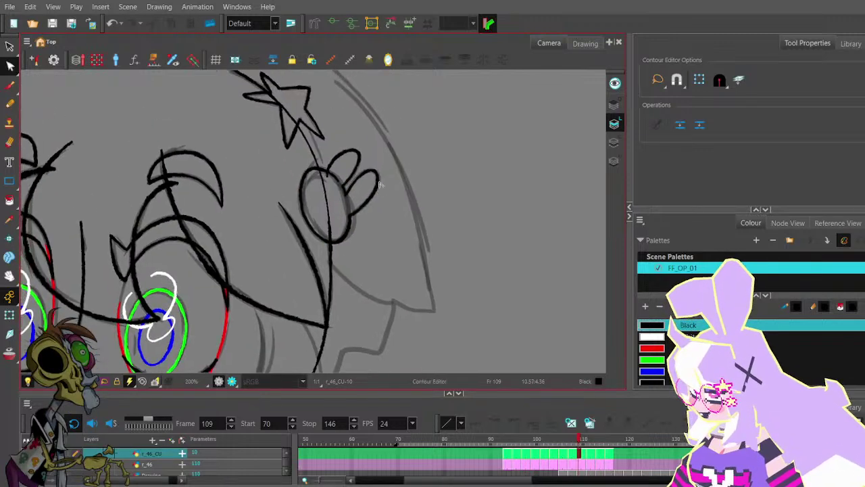
drag(384, 192, 389, 177)
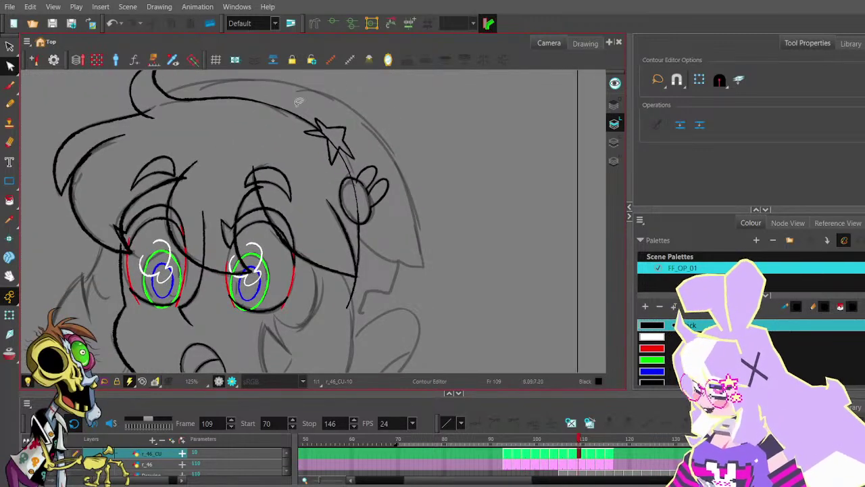
- Advance to frame 111 and switch to the Pencil at the sketched star hair clip
click(10, 47)
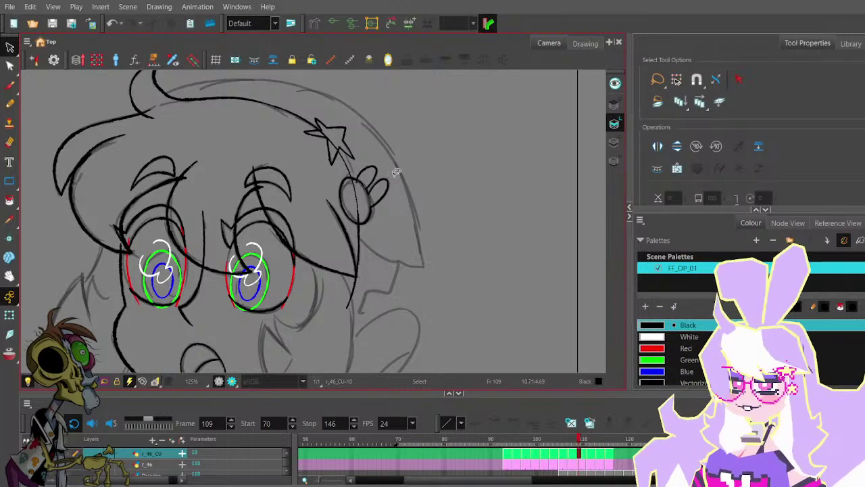
mouse_move(435, 228)
mouse_down()
mouse_move(414, 230)
mouse_move(419, 204)
mouse_move(472, 240)
mouse_up()
key(comma)
key(period)
key(period)
key(period)
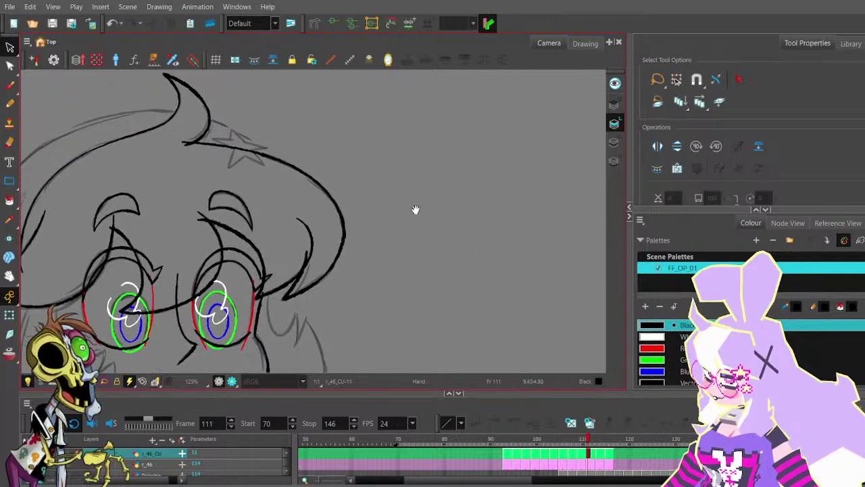
key(comma)
key(period)
key(alt+slash)
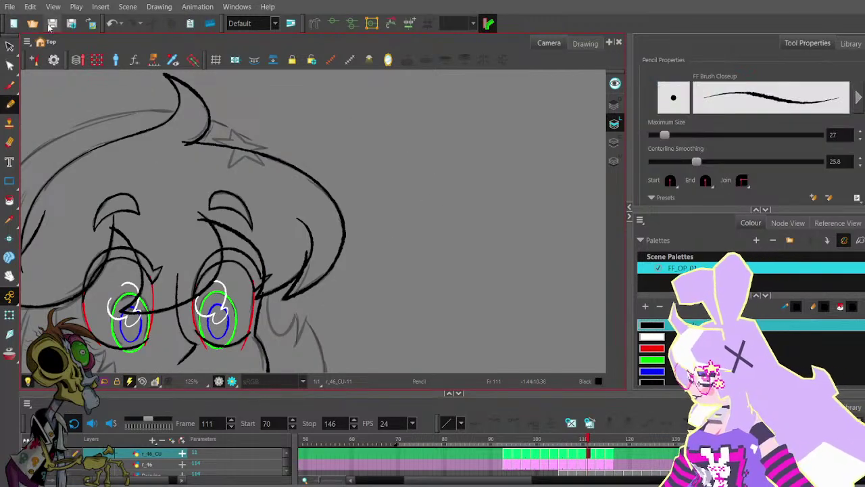
key(2)
key(2)
mouse_move(223, 148)
mouse_down()
mouse_move(222, 109)
mouse_move(222, 142)
mouse_move(224, 123)
mouse_move(254, 151)
mouse_move(224, 123)
mouse_move(258, 156)
mouse_up()
key(ctrl+z)
key(ctrl+z)
key(ctrl+z)
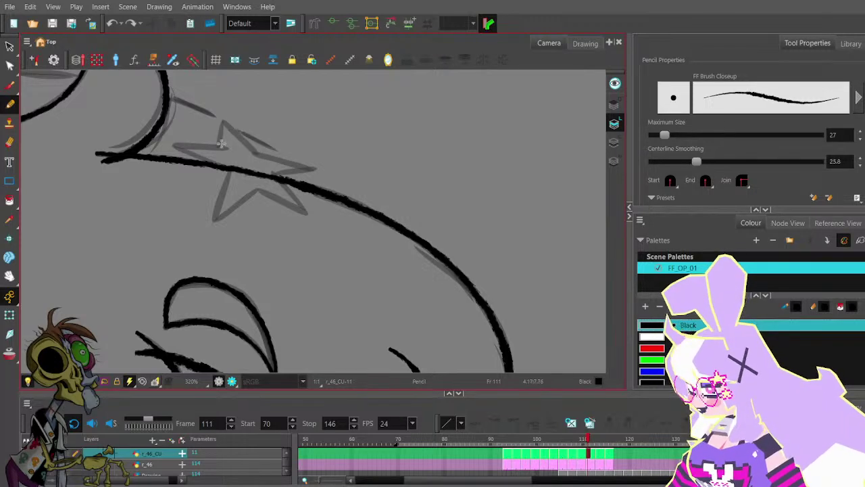
mouse_move(222, 120)
mouse_down()
mouse_move(255, 153)
mouse_move(175, 142)
mouse_move(206, 144)
mouse_move(175, 145)
mouse_move(231, 173)
mouse_up()
key(ctrl+z)
key(ctrl+z)
mouse_move(176, 145)
mouse_down()
mouse_move(230, 171)
mouse_move(213, 217)
mouse_up()
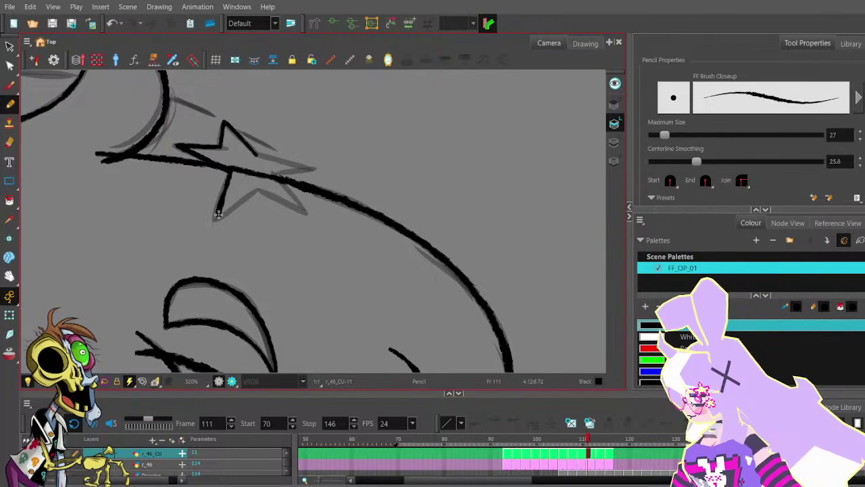
key(ctrl+z)
key(ctrl+z)
key(ctrl+z)
key(ctrl+z)
- Ink the five-pointed star hair clip over the sketch on frame 111, undoing and redrawing strokes that miss it
mouse_move(253, 148)
mouse_down()
mouse_move(227, 126)
mouse_move(221, 140)
mouse_move(225, 123)
mouse_up()
key(ctrl+z)
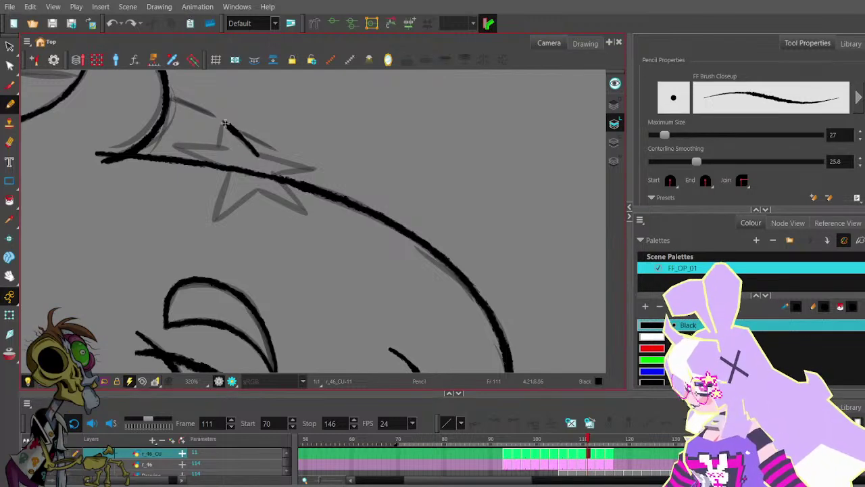
key(ctrl+z)
mouse_move(258, 154)
mouse_down()
mouse_move(225, 122)
mouse_move(220, 143)
mouse_move(181, 144)
mouse_move(219, 168)
mouse_move(218, 218)
mouse_move(258, 189)
mouse_up()
mouse_move(258, 153)
mouse_down()
mouse_move(313, 168)
mouse_move(278, 159)
mouse_move(297, 174)
mouse_move(272, 175)
mouse_move(309, 169)
mouse_move(273, 173)
mouse_move(308, 214)
mouse_move(254, 193)
mouse_up()
key(ctrl+z)
key(ctrl+z)
- Adjust the edge and tip of the star's lower-right point on frame 111 with the Contour Editor
click(9, 66)
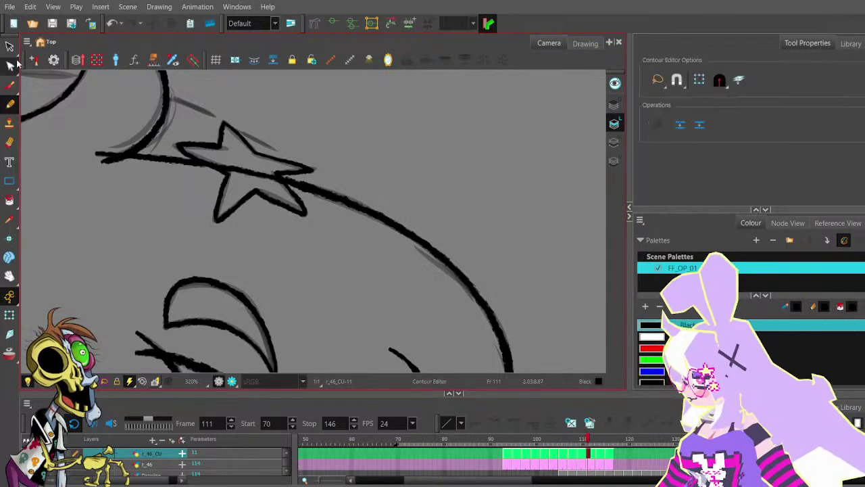
click(267, 199)
drag(273, 198, 274, 196)
click(304, 213)
click(318, 186)
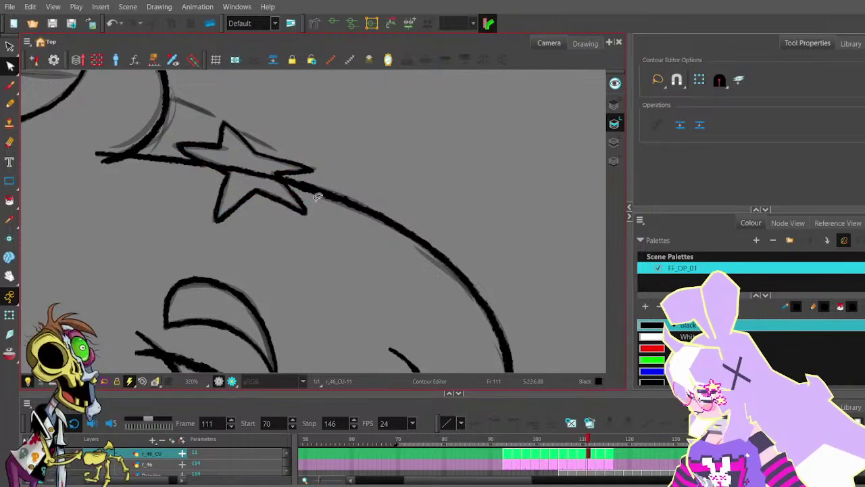
- Compare the hair clips on frame 111 with the neighbouring drawings back to frame 108
scroll(309, 177, down, 5)
key(comma)
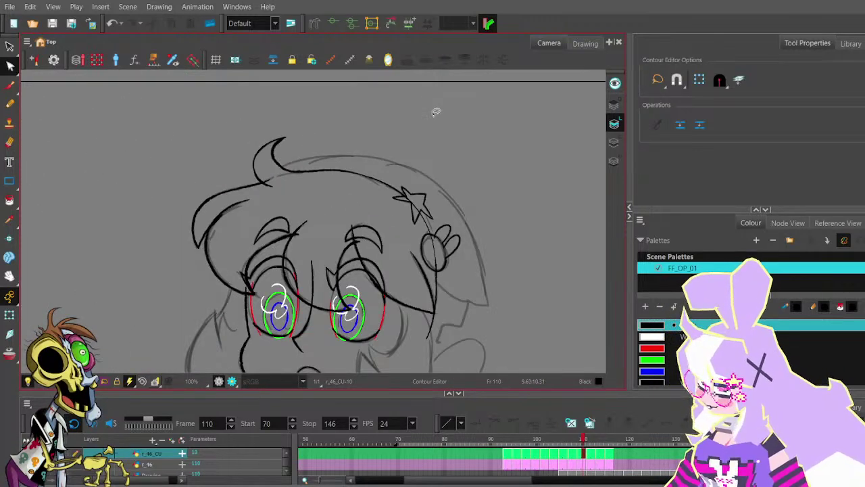
key(comma)
key(comma)
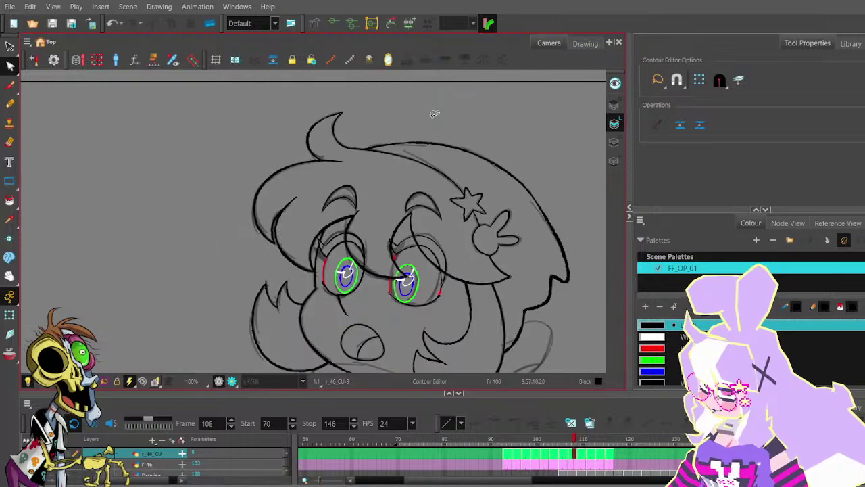
key(period)
key(period)
key(period)
key(period)
key(comma)
key(comma)
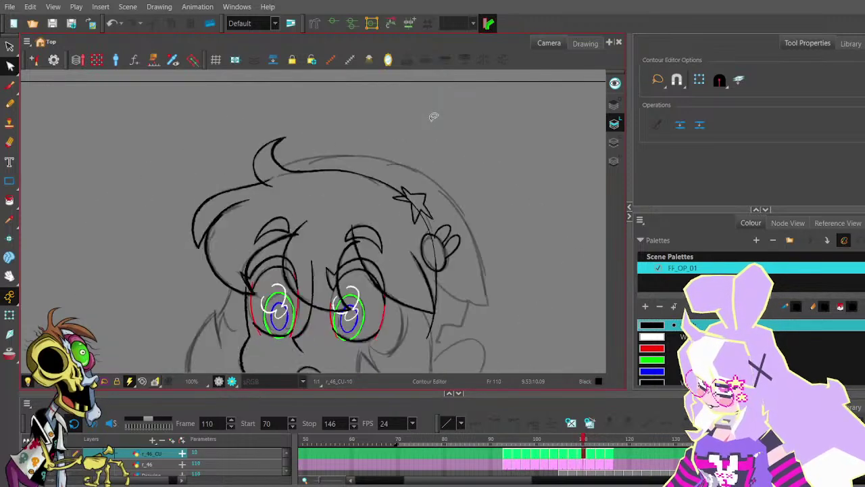
key(period)
- Flip through the drawings between frames 102 and 114 to check the flow of the head turn
scroll(406, 166, down, 1)
drag(400, 194, 429, 148)
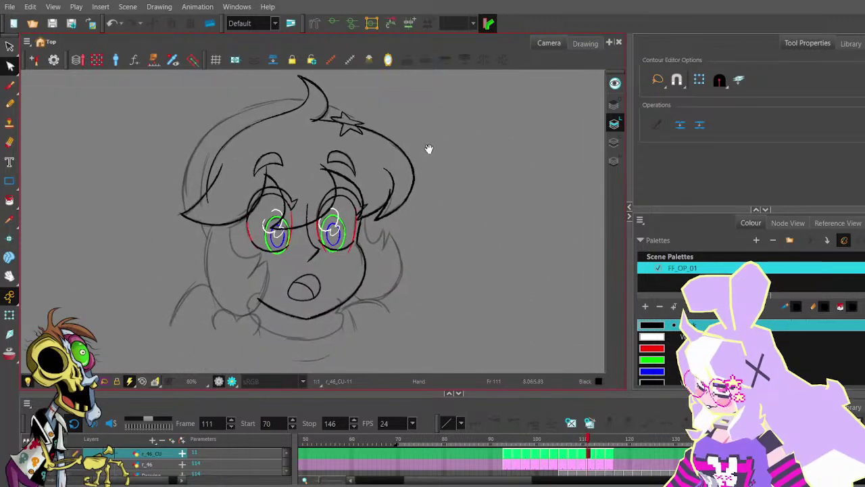
key(comma)
key(period)
key(period)
key(period)
key(comma)
key(comma)
key(comma)
key(comma)
key(comma)
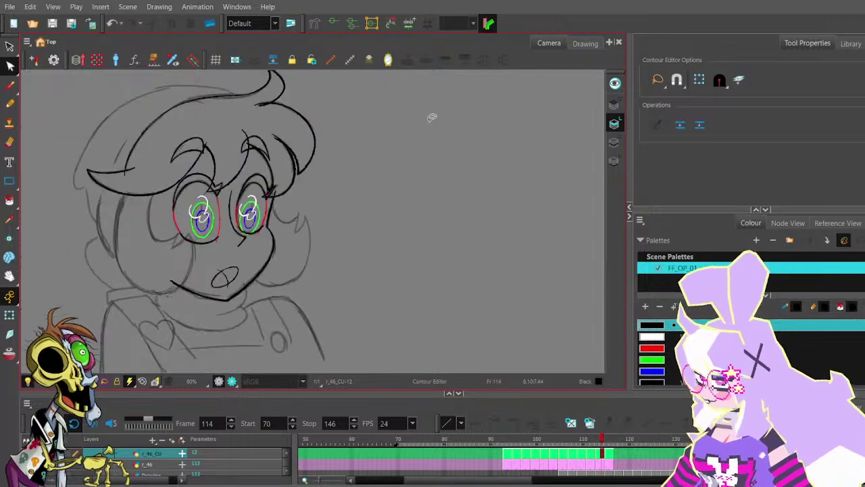
key(comma)
key(comma)
key(comma)
key(comma)
key(comma)
key(comma)
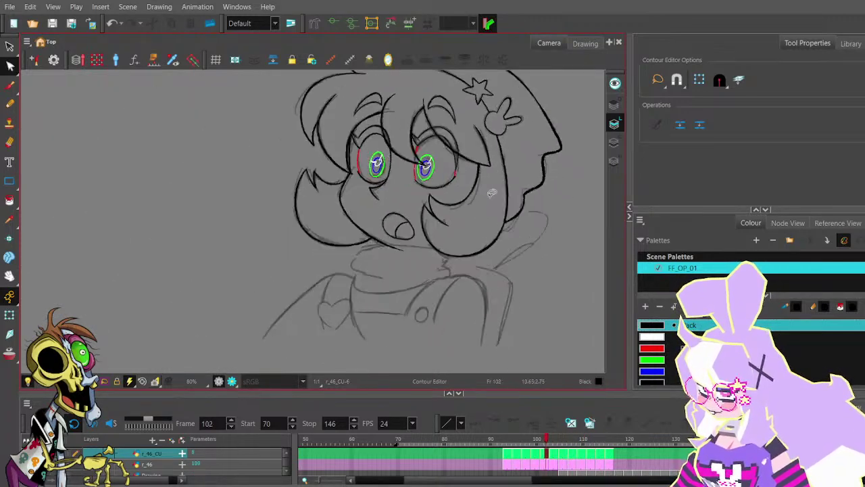
key(period)
key(period)
key(period)
key(period)
key(period)
key(period)
key(period)
key(period)
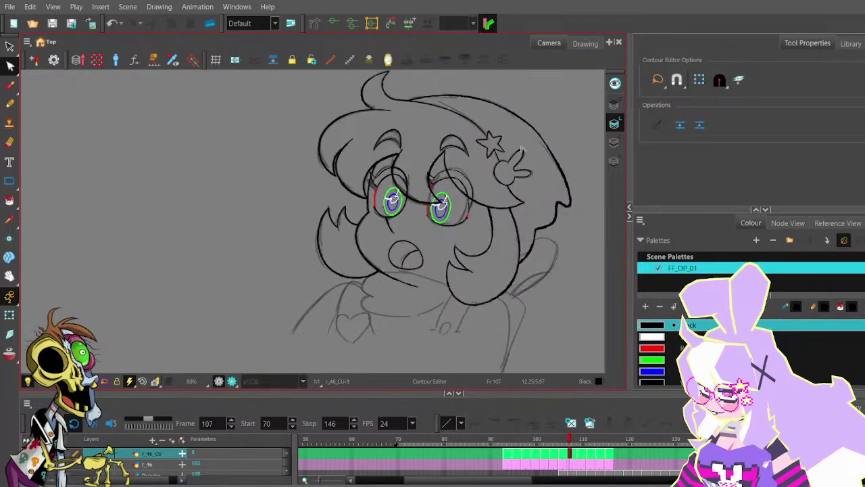
key(period)
key(comma)
key(comma)
key(comma)
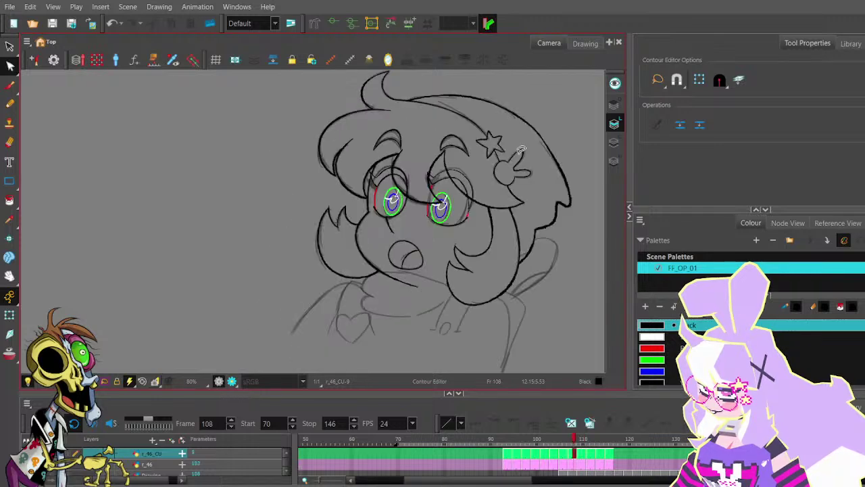
- Ink the crown line on frame 109 from the base of the hair tuft over the top of the head, redrawing strokes that miss the sketch
key(period)
click(9, 104)
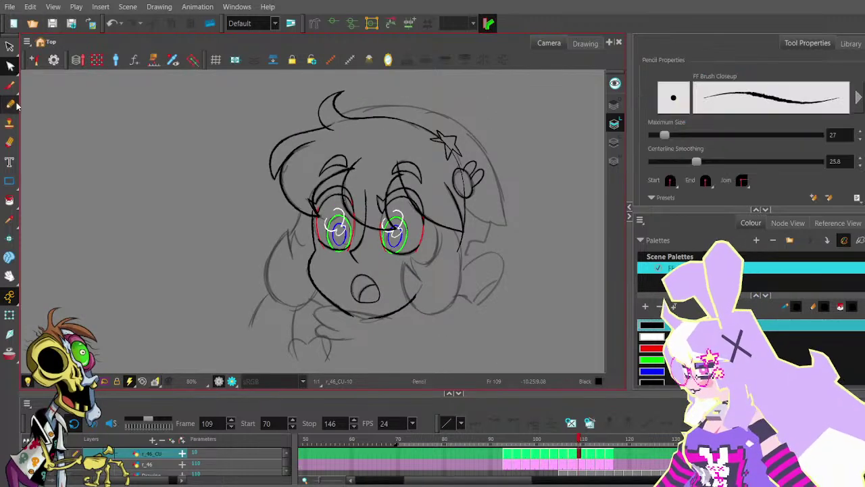
drag(473, 122, 299, 160)
drag(325, 188, 343, 183)
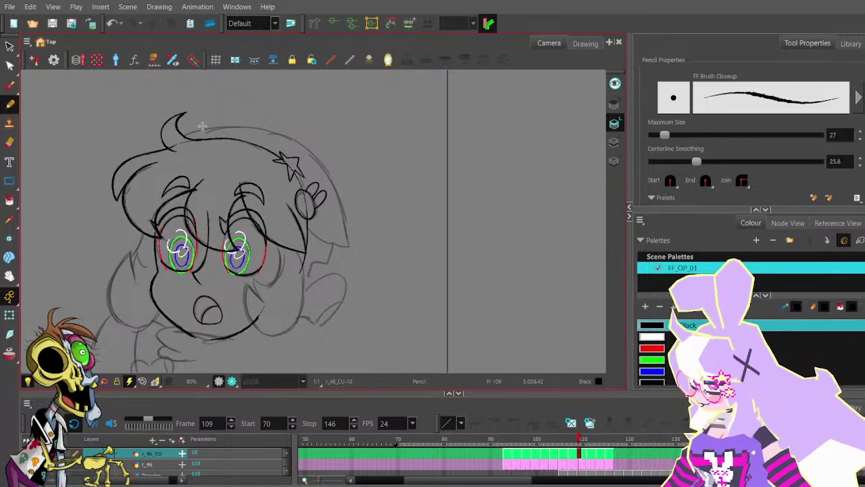
scroll(200, 127, up, 1)
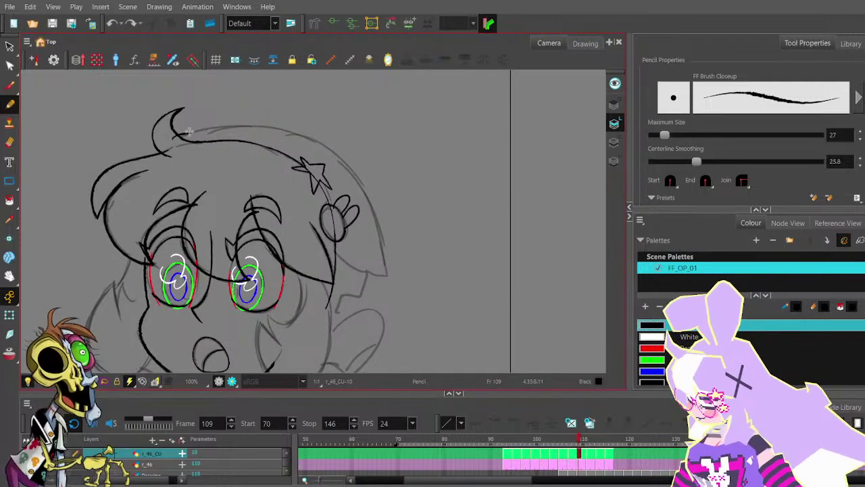
drag(189, 132, 277, 128)
key(ctrl+z)
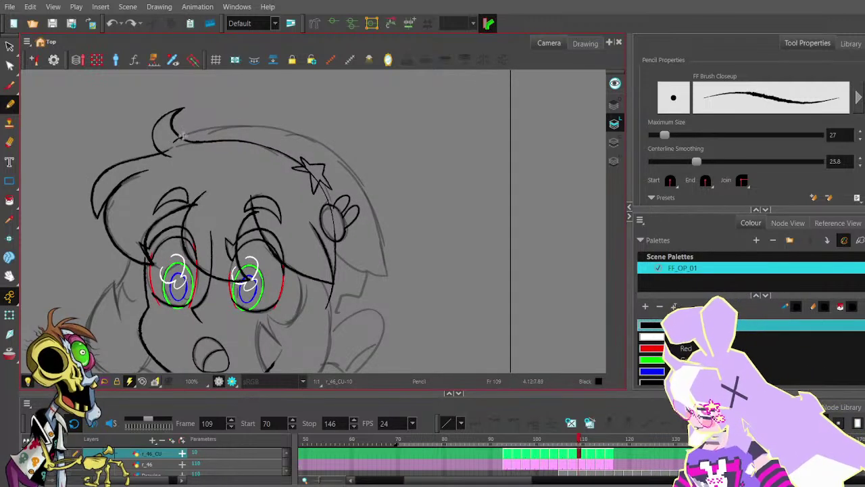
mouse_move(174, 142)
mouse_down()
mouse_move(257, 121)
mouse_move(316, 139)
mouse_move(362, 179)
mouse_move(387, 262)
mouse_up()
key(ctrl+z)
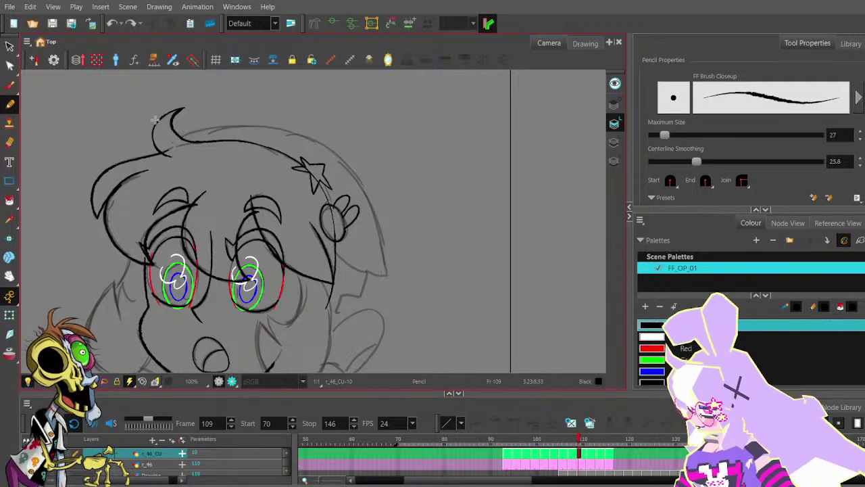
key(ctrl+z)
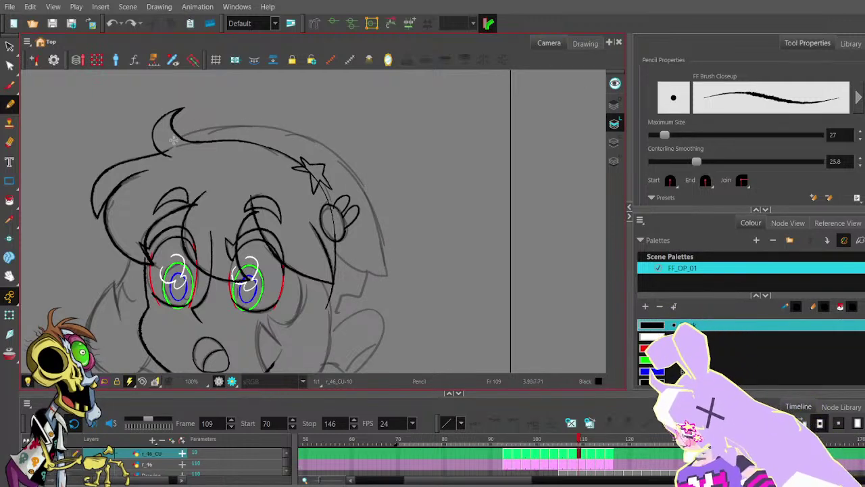
drag(174, 140, 252, 125)
key(ctrl+z)
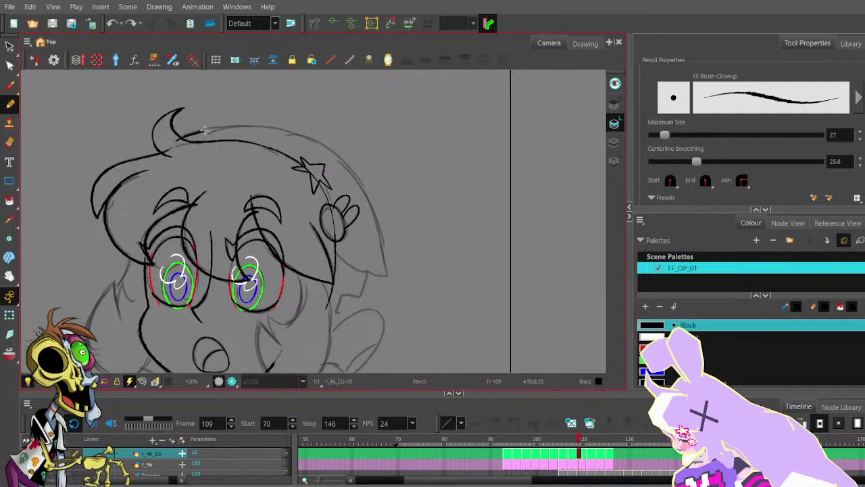
mouse_move(175, 140)
mouse_down()
mouse_move(257, 124)
mouse_move(171, 108)
mouse_move(211, 114)
mouse_up()
key(ctrl+z)
- Ink the outer hair curve on frame 109 from the crown down the back of the head to its pointed lower tip
drag(140, 106, 205, 118)
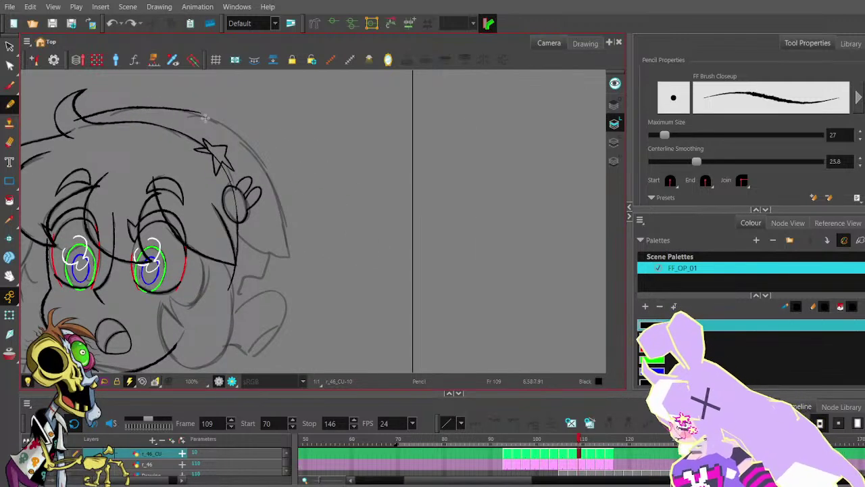
key(ctrl+z)
mouse_move(145, 106)
mouse_down()
mouse_move(227, 122)
mouse_move(190, 110)
mouse_move(235, 131)
mouse_move(273, 174)
mouse_up()
key(ctrl+z)
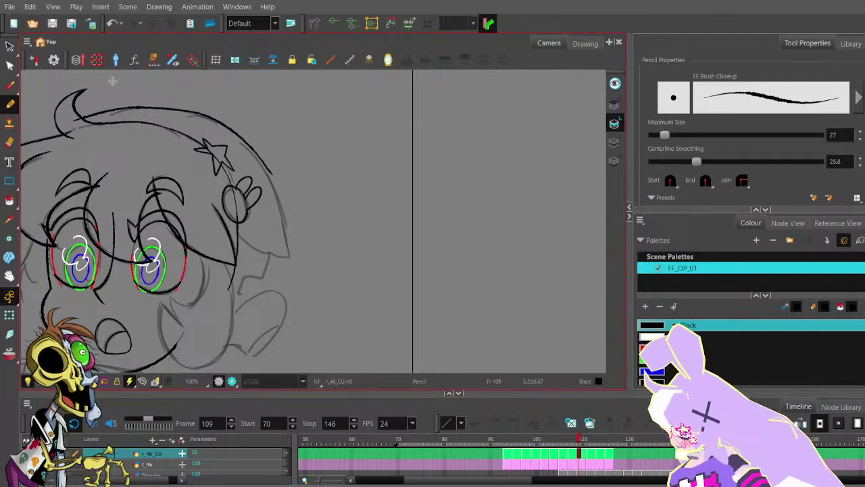
key(ctrl+z)
mouse_move(144, 105)
mouse_down()
mouse_move(201, 114)
mouse_move(244, 140)
mouse_move(275, 182)
mouse_move(292, 258)
mouse_up()
key(ctrl+z)
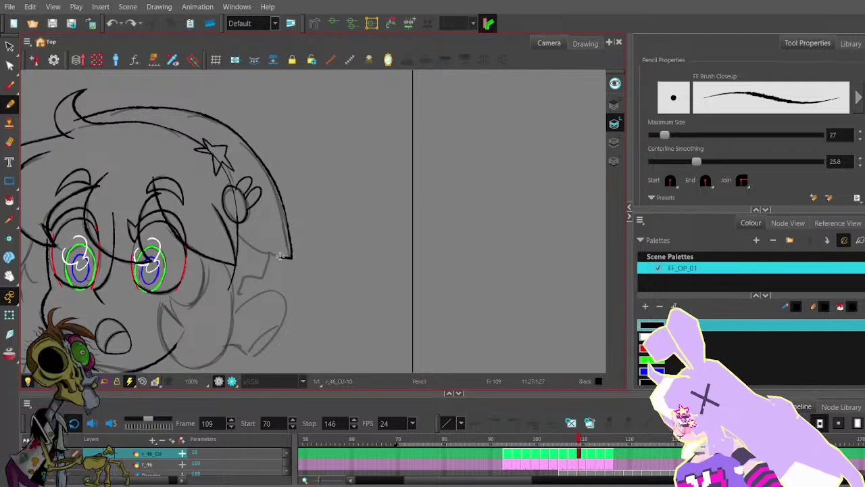
- Refine the outer hair curve on frame 109 with the Contour Editor, moving its lower tip and deleting the surplus point above it
click(10, 65)
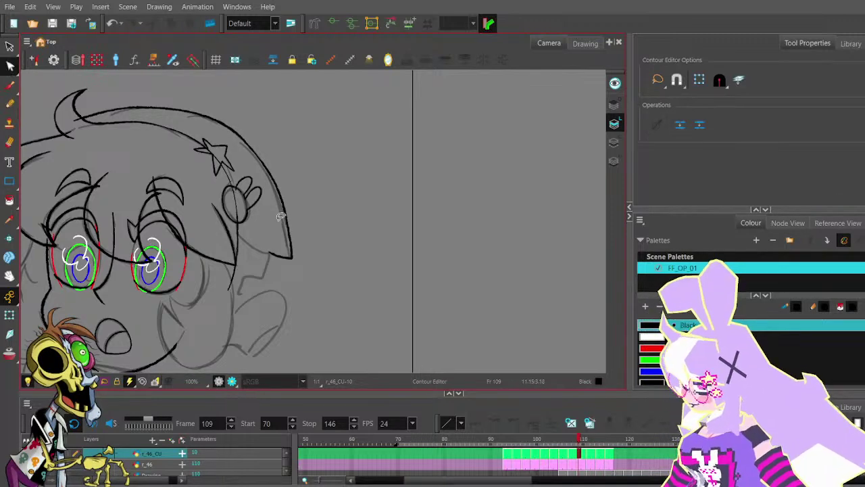
scroll(292, 257, up, 3)
click(292, 257)
drag(296, 266, 292, 264)
click(292, 222)
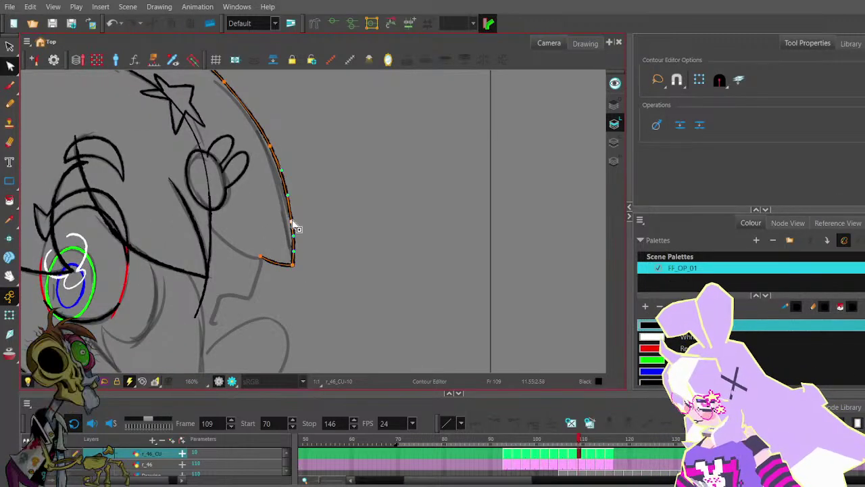
key(Delete)
drag(268, 148, 311, 202)
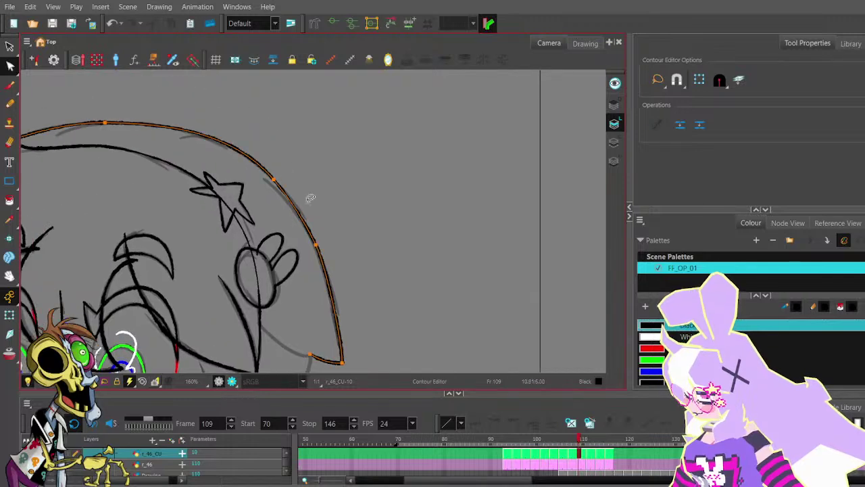
click(303, 192)
scroll(320, 214, down, 1)
click(320, 245)
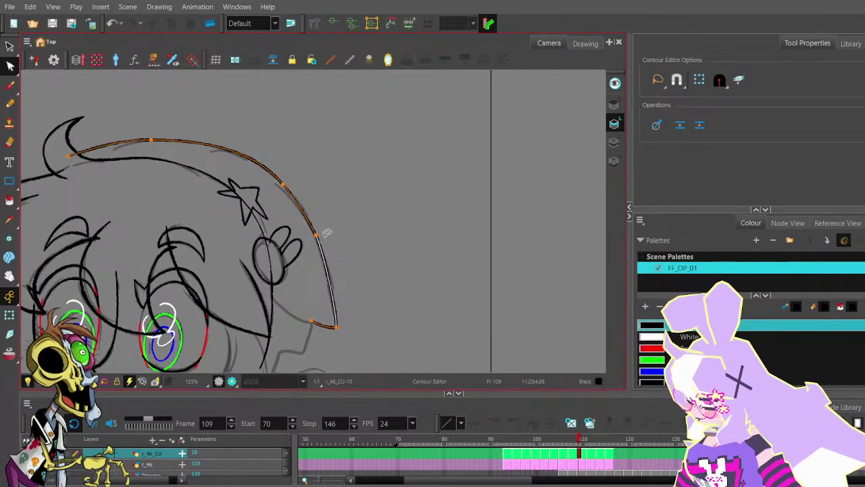
drag(339, 265, 314, 158)
- Extend the short stroke end beside the lower hair tip to the sketched corner with the Contour Editor
click(10, 46)
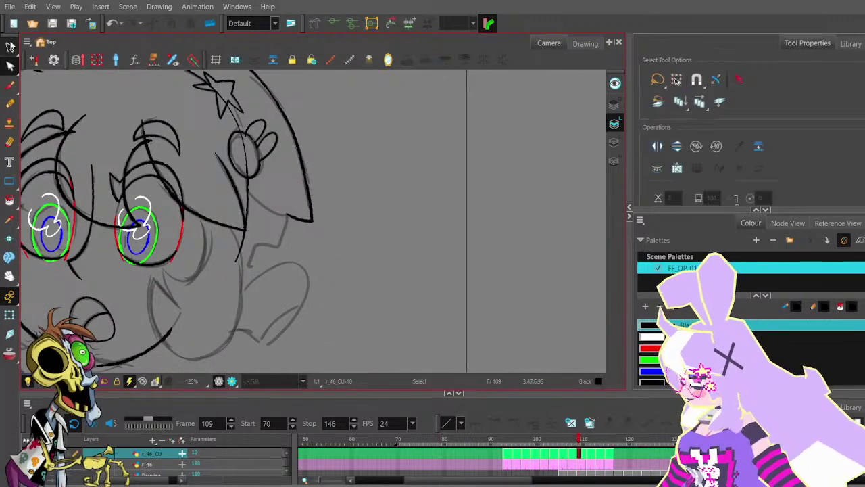
key(alt+t)
scroll(303, 218, up, 2)
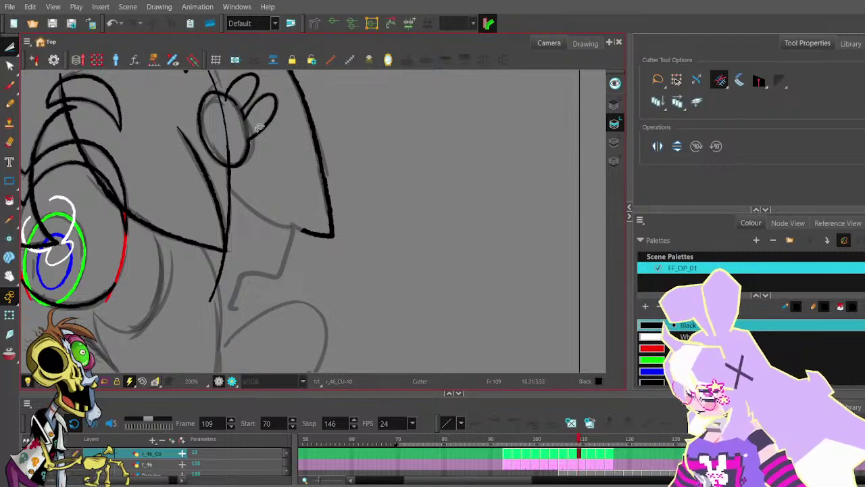
key(alt+q)
scroll(280, 183, up, 2)
click(297, 231)
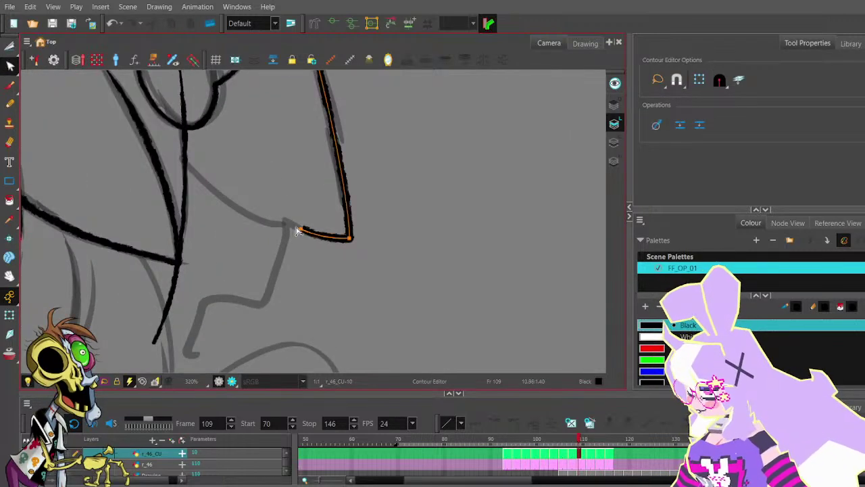
scroll(301, 200, down, 1)
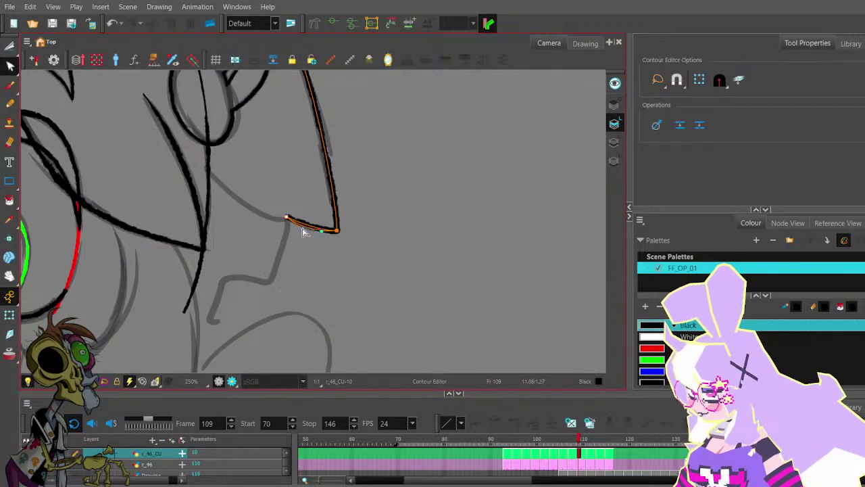
click(305, 203)
scroll(307, 206, down, 2)
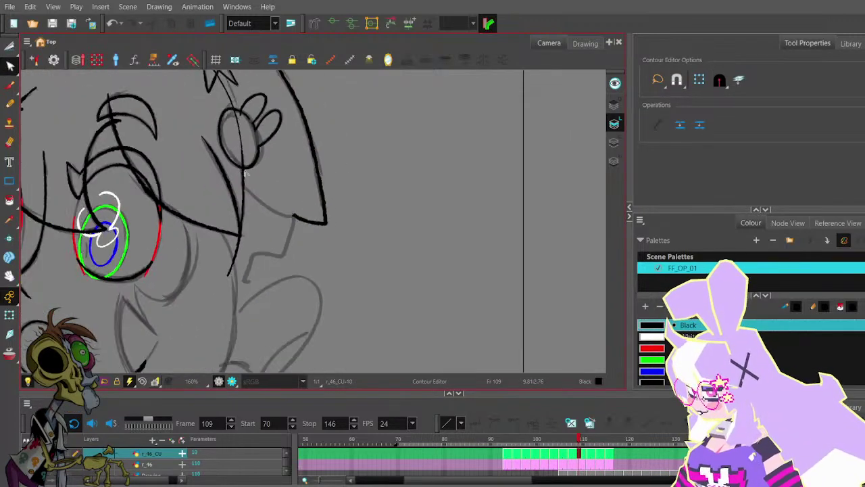
- Ink the stepped hair edge on frame 109 from the corner beside the lower tip down and inward, redrawing inaccurate strokes
click(9, 103)
mouse_move(292, 204)
mouse_down()
mouse_move(347, 154)
mouse_move(338, 202)
mouse_up()
key(ctrl+z)
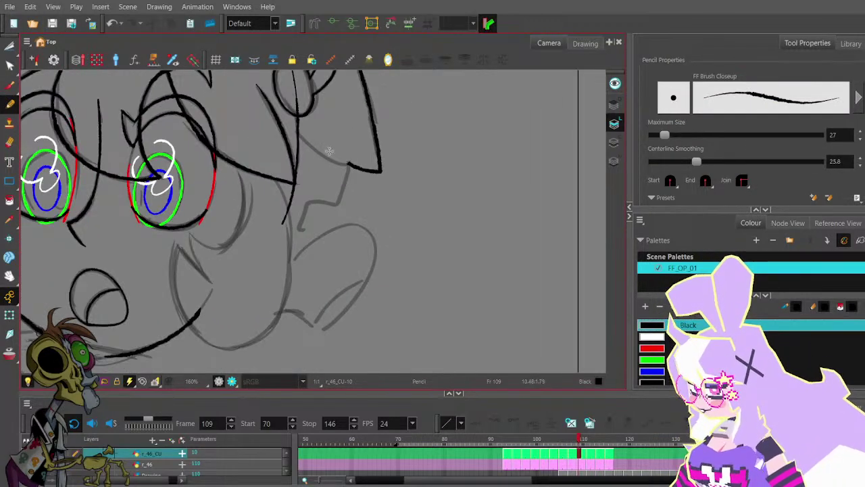
scroll(329, 150, up, 1)
mouse_move(353, 167)
mouse_down()
mouse_move(339, 219)
mouse_move(351, 177)
mouse_move(319, 218)
mouse_move(299, 206)
mouse_up()
key(ctrl+z)
key(ctrl+z)
drag(352, 166, 333, 217)
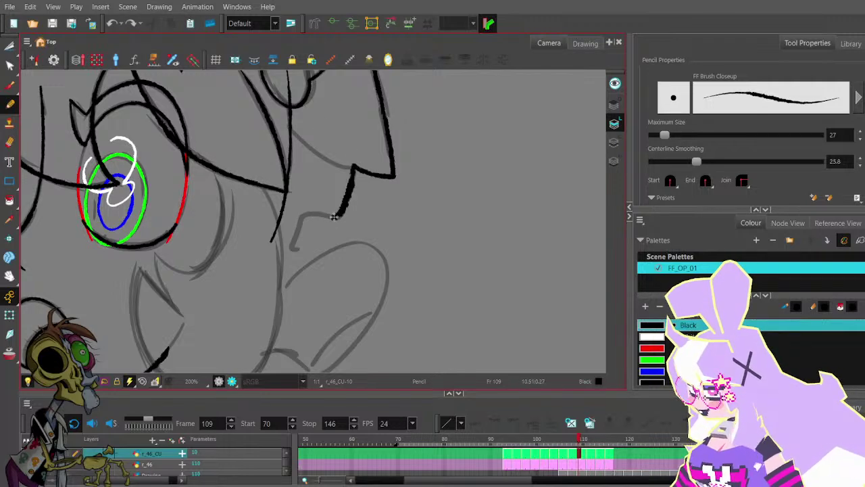
scroll(327, 122, down, 1)
scroll(312, 169, up, 2)
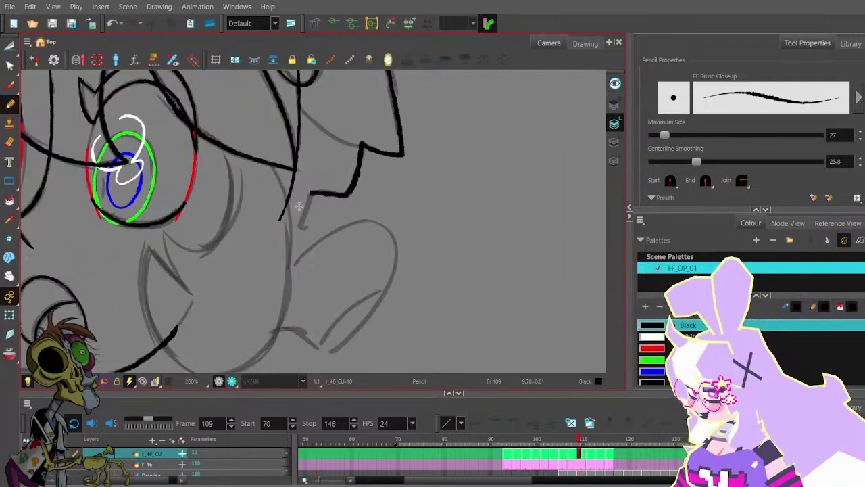
- Ink the last slanted segment of the back hair edge down to the side lock on frame 109, redrawing it until it fits
drag(313, 188, 280, 263)
scroll(338, 207, down, 2)
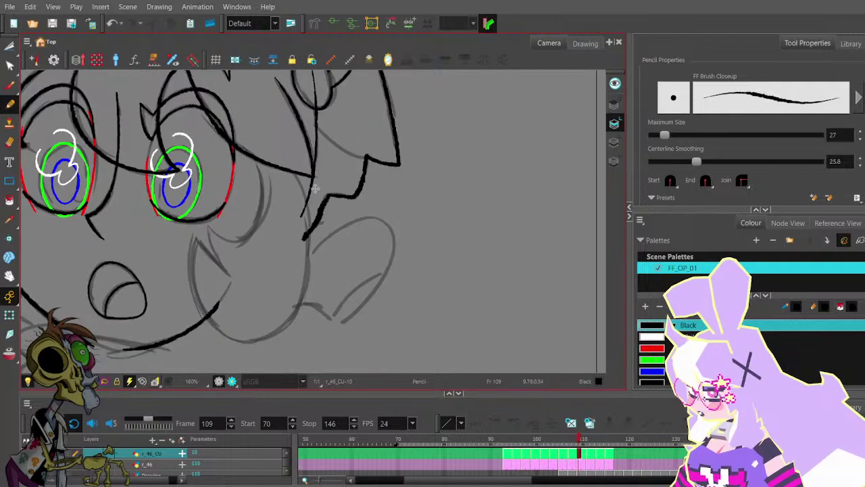
key(ctrl+z)
scroll(326, 197, up, 1)
drag(324, 198, 294, 246)
key(ctrl+z)
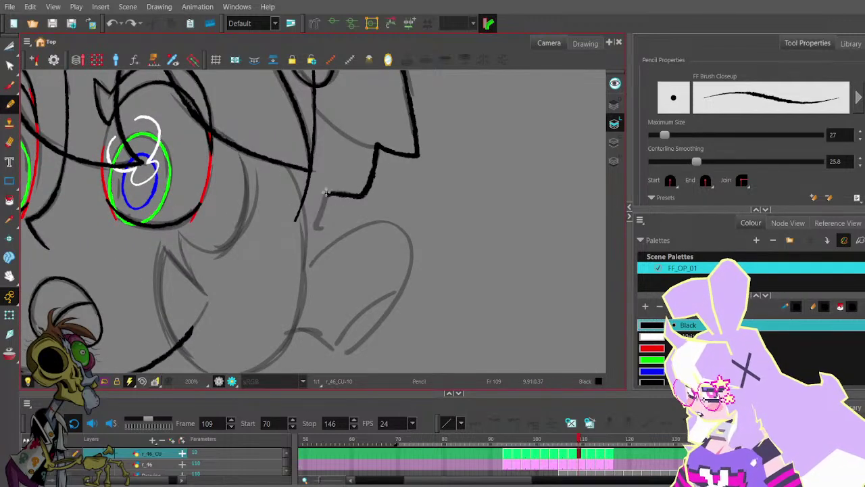
drag(330, 191, 303, 250)
scroll(324, 154, down, 2)
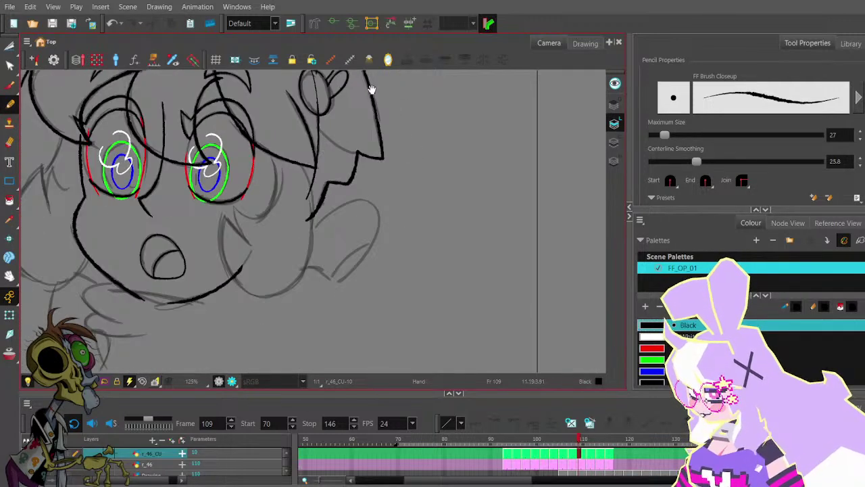
- Compare the new hair outline on frame 109 with the neighbouring drawings on frames 108 to 111
mouse_move(371, 90)
mouse_down()
mouse_move(406, 179)
mouse_move(400, 158)
mouse_up()
scroll(409, 182, down, 2)
key(period)
key(period)
key(comma)
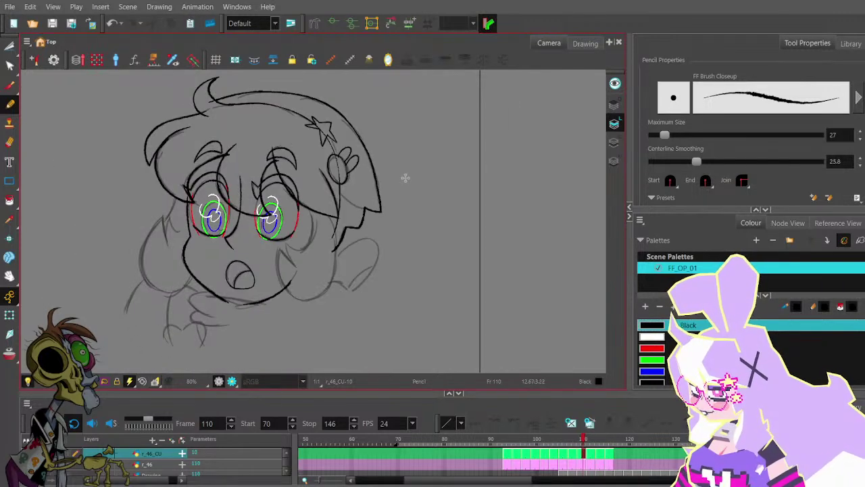
key(comma)
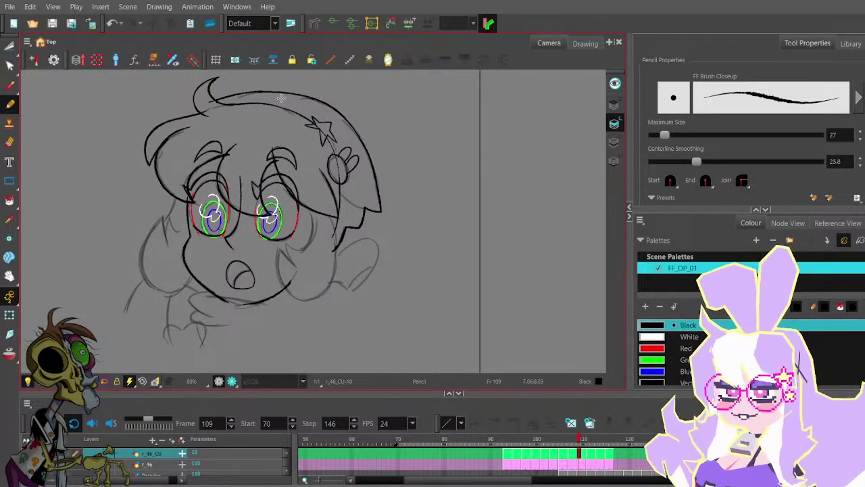
key(comma)
key(period)
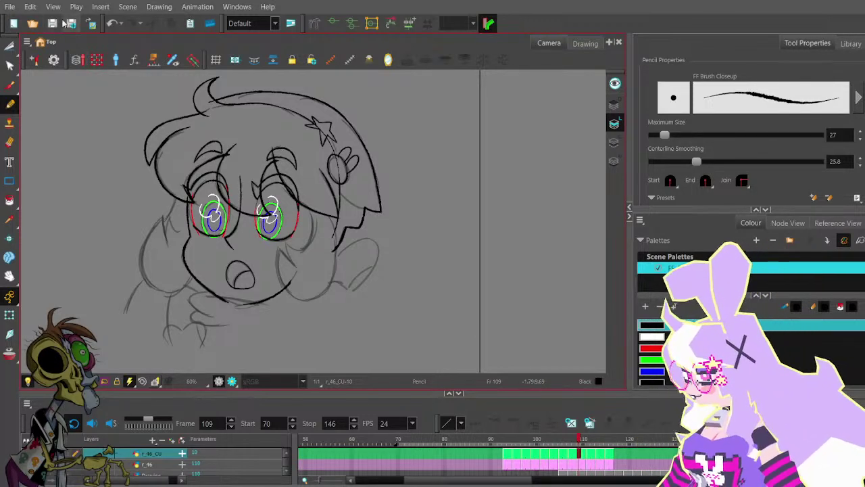
mouse_move(395, 176)
mouse_down()
mouse_move(399, 194)
mouse_move(402, 179)
mouse_up()
key(comma)
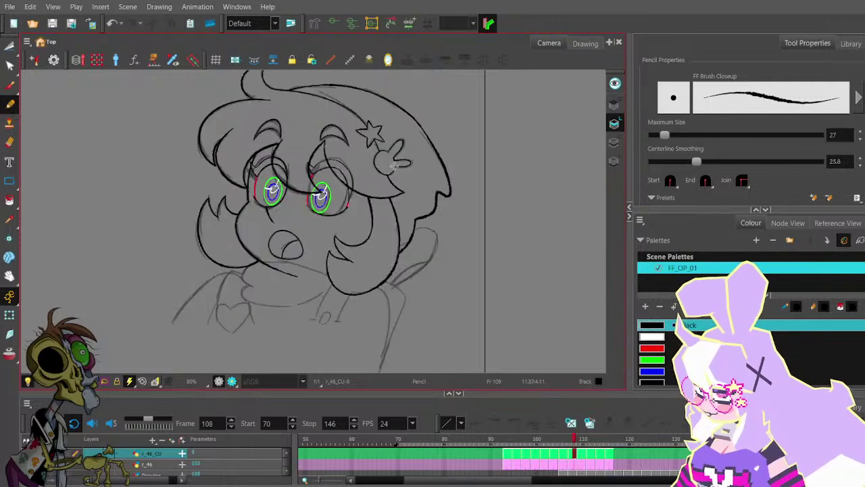
key(period)
key(period)
key(period)
key(comma)
key(comma)
key(comma)
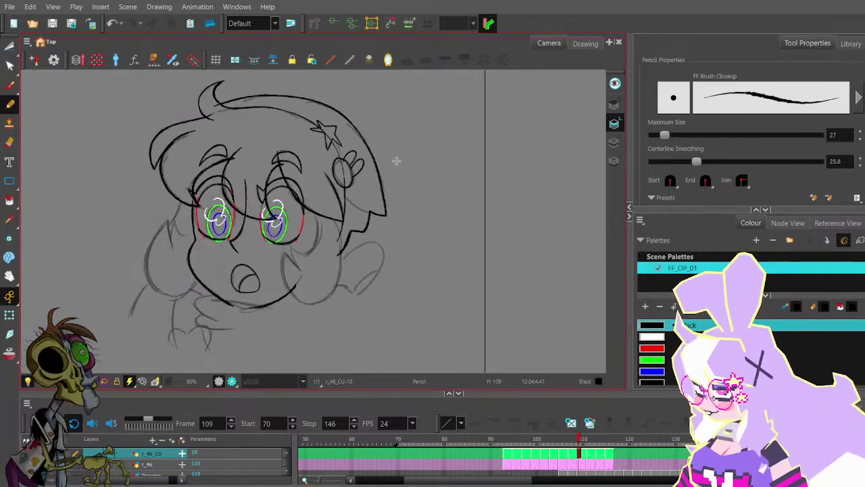
key(period)
- Reshape the corner at the lower hair tip on frame 109 by adjusting its curve handles with the Contour Editor
click(9, 66)
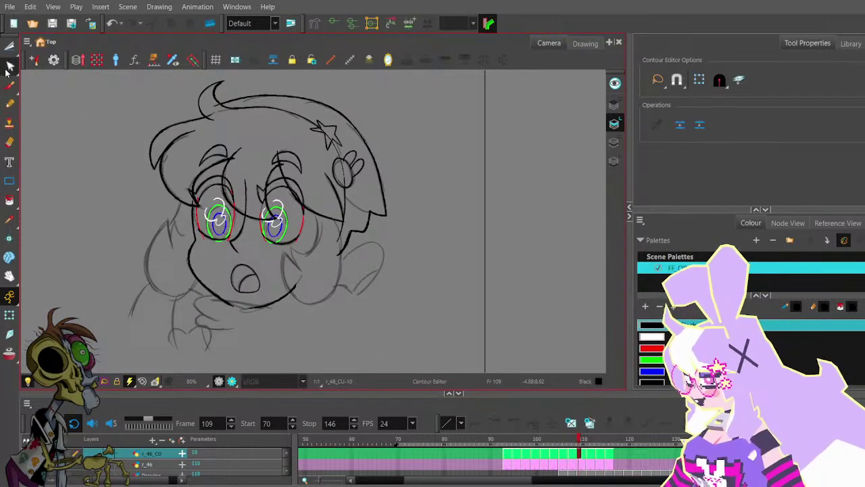
key(2)
key(2)
click(382, 222)
key(2)
mouse_move(374, 202)
mouse_down()
mouse_move(382, 202)
mouse_move(386, 234)
mouse_move(387, 222)
mouse_move(359, 238)
mouse_up()
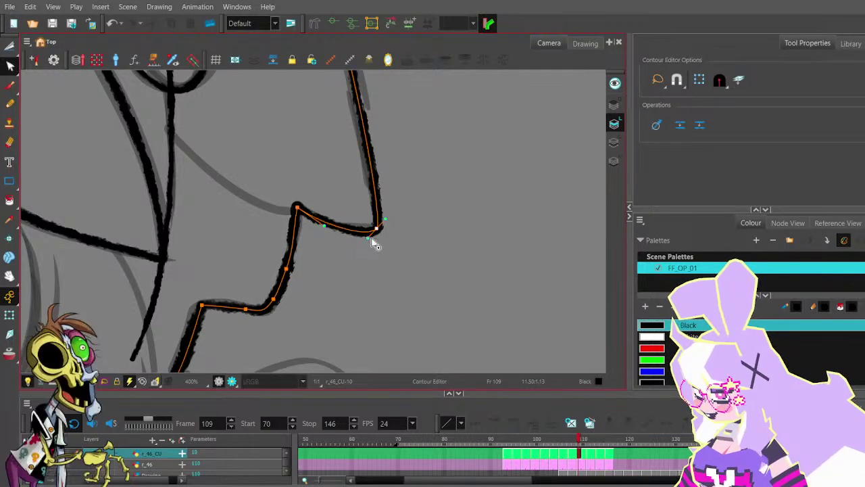
scroll(373, 239, down, 4)
scroll(407, 214, down, 4)
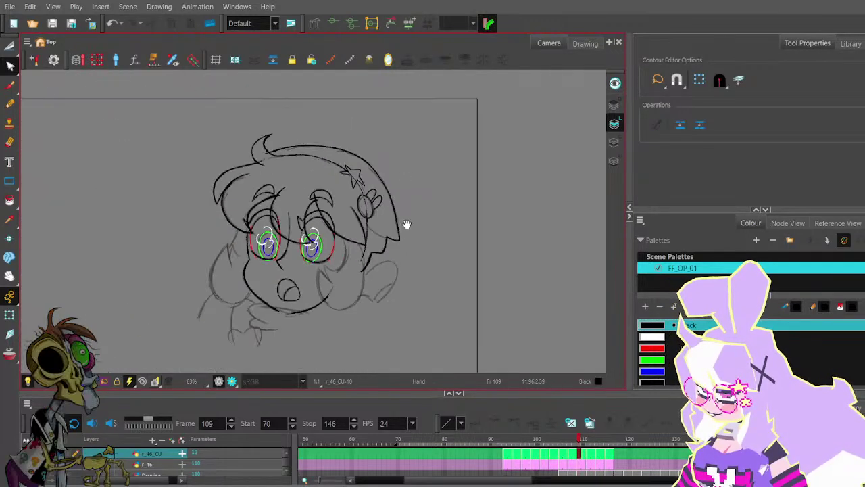
- Flip between frames 108 and 111 to check the hair shape through the head turn, stopping on frame 111
key(comma)
key(period)
key(comma)
key(period)
key(period)
key(period)
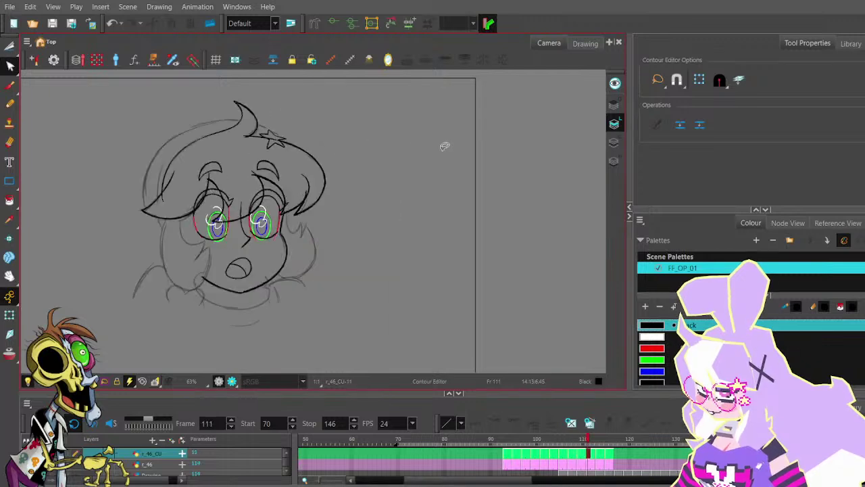
key(comma)
key(period)
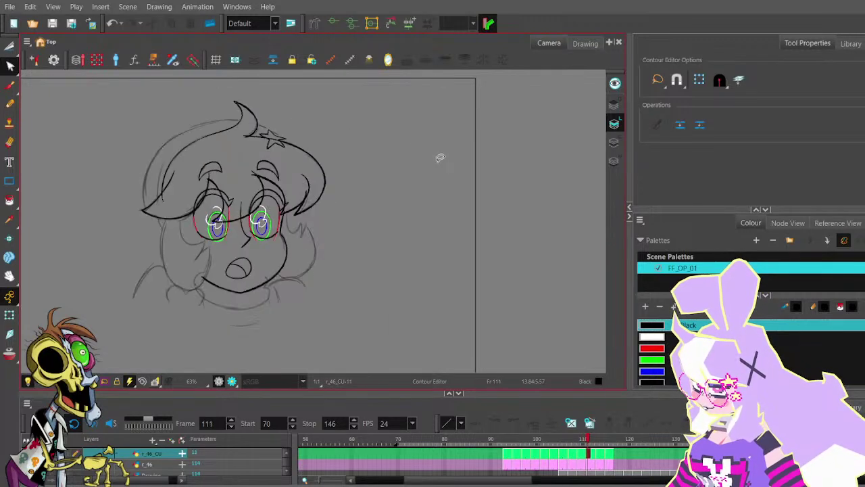
- Ink the crown line on frame 111 from the star clip back past the base of the cowlick with the Pencil tool
key(alt+x)
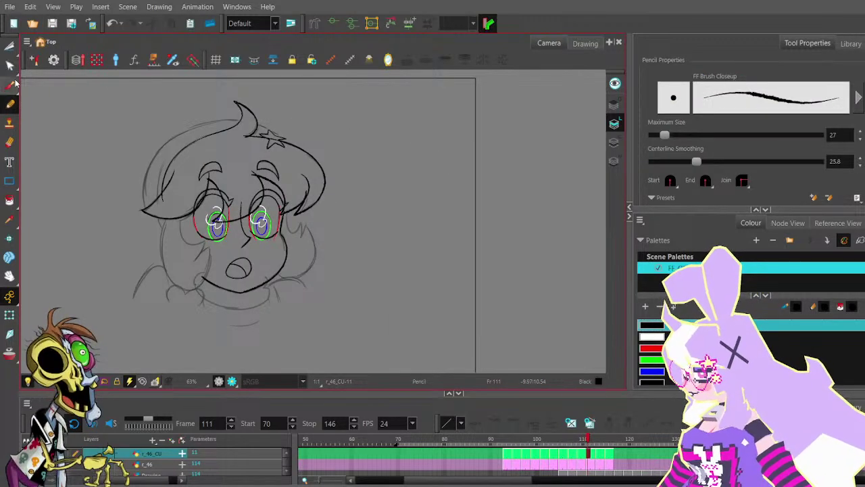
scroll(264, 120, up, 1)
scroll(248, 123, down, 1)
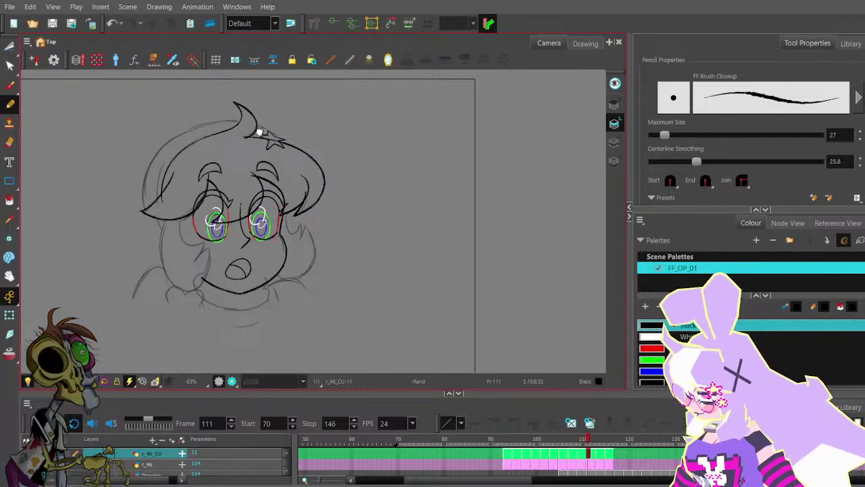
drag(259, 128, 293, 143)
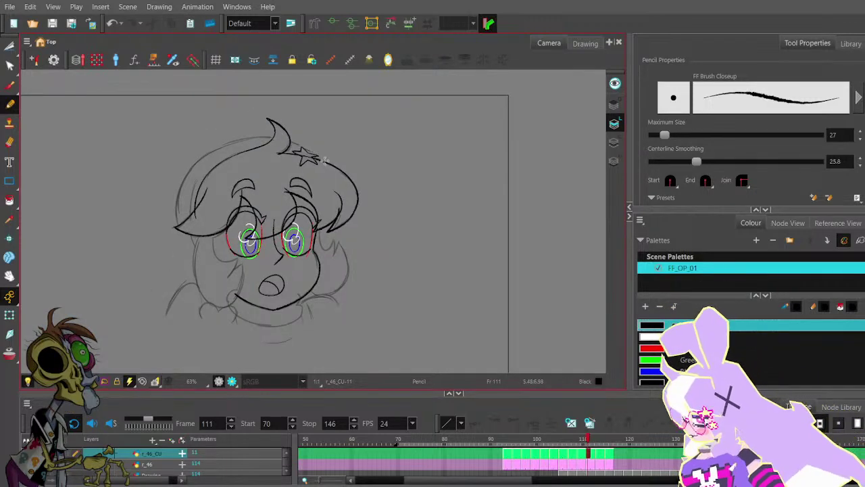
scroll(327, 167, up, 2)
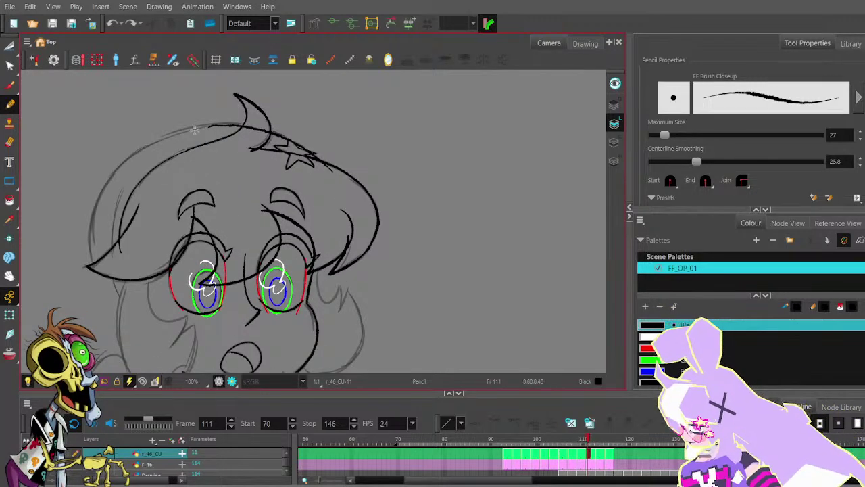
drag(205, 157, 358, 165)
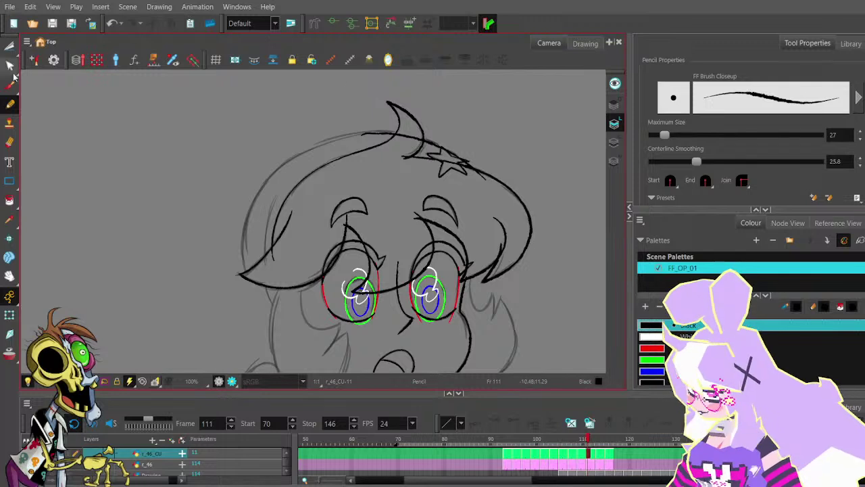
- Smooth the new crown line on frame 111 by deleting a surplus point near its rear end with the Contour Editor
key(alt+q)
click(370, 138)
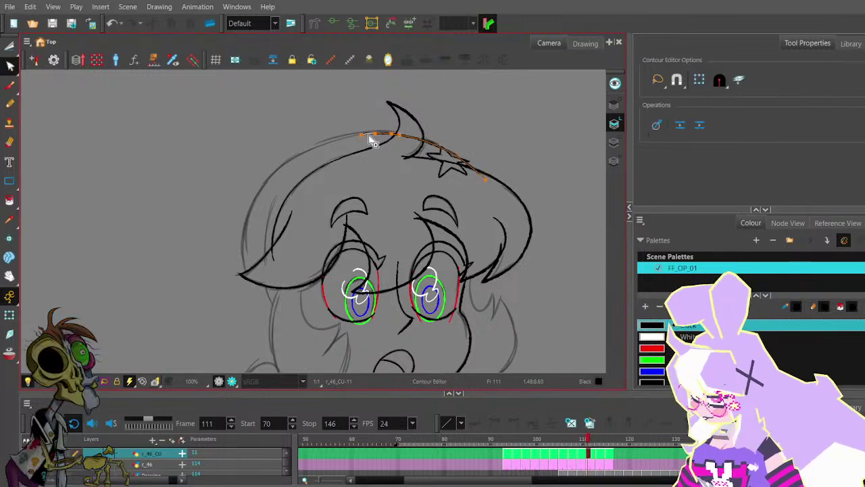
key(Delete)
mouse_move(397, 138)
mouse_down()
mouse_move(282, 125)
mouse_move(352, 111)
mouse_up()
click(411, 136)
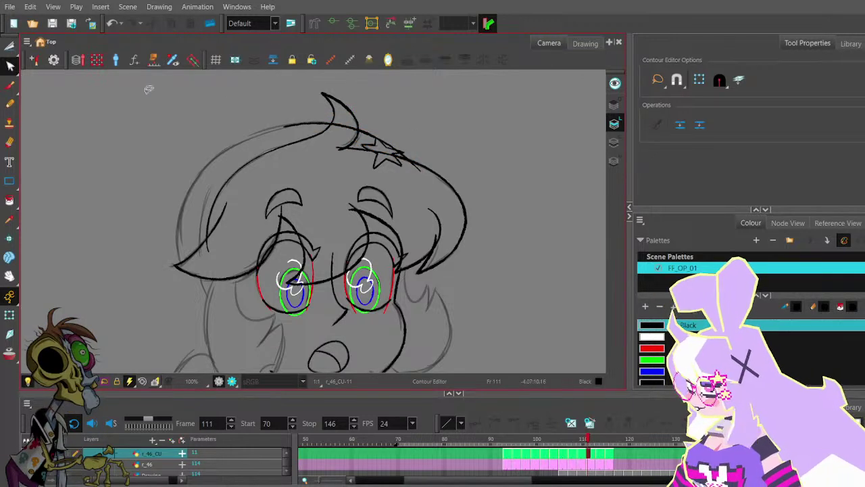
- Ink the outer hair outline on frame 111 from the crown down to the fringe tip, redrawing it until it follows the sketch
click(9, 104)
click(52, 24)
mouse_move(291, 150)
mouse_down()
mouse_move(385, 128)
mouse_move(284, 177)
mouse_move(273, 230)
mouse_up()
key(ctrl+z)
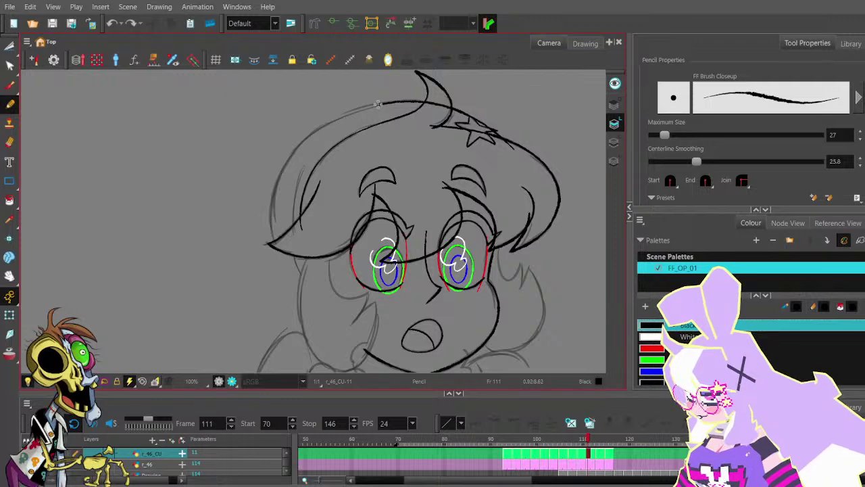
mouse_move(381, 104)
mouse_down()
mouse_move(297, 151)
mouse_move(268, 228)
mouse_up()
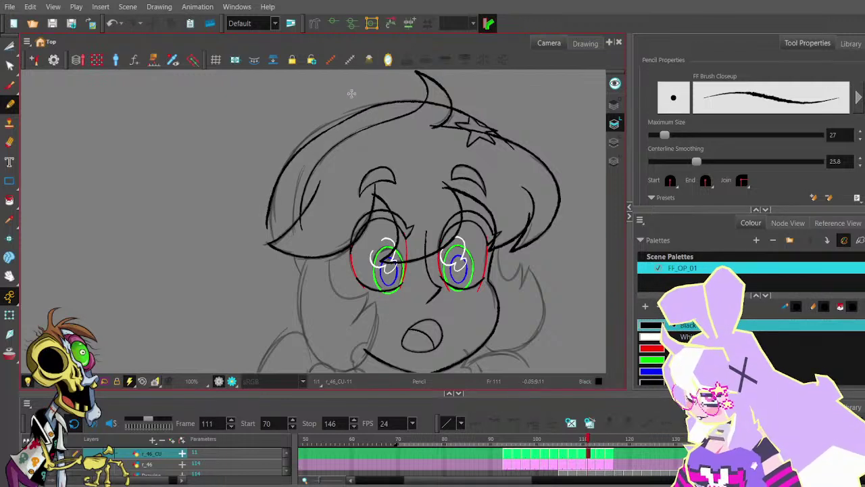
key(ctrl+z)
drag(384, 103, 310, 130)
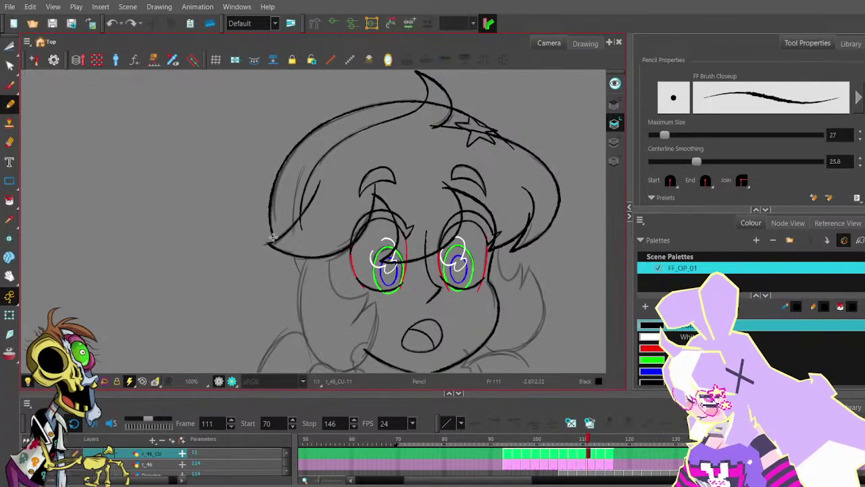
- Refine the outer hair outline on frame 111 at its join with the crown line using the Contour Editor
click(9, 65)
click(279, 178)
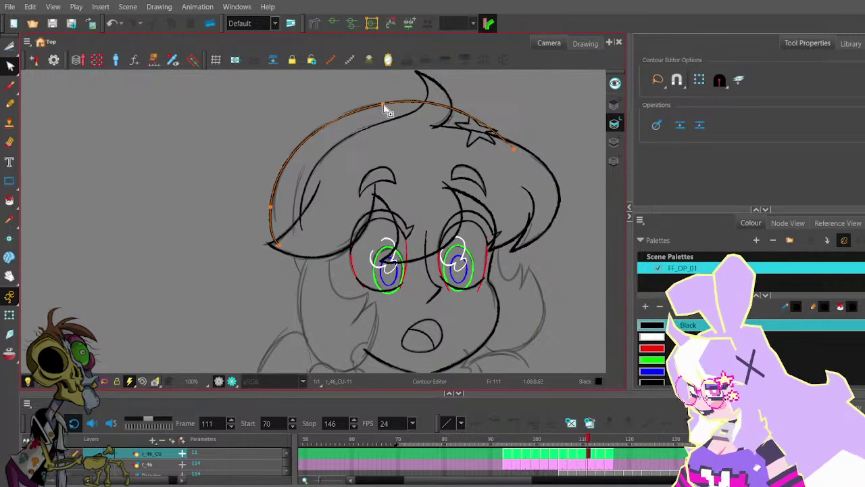
click(362, 84)
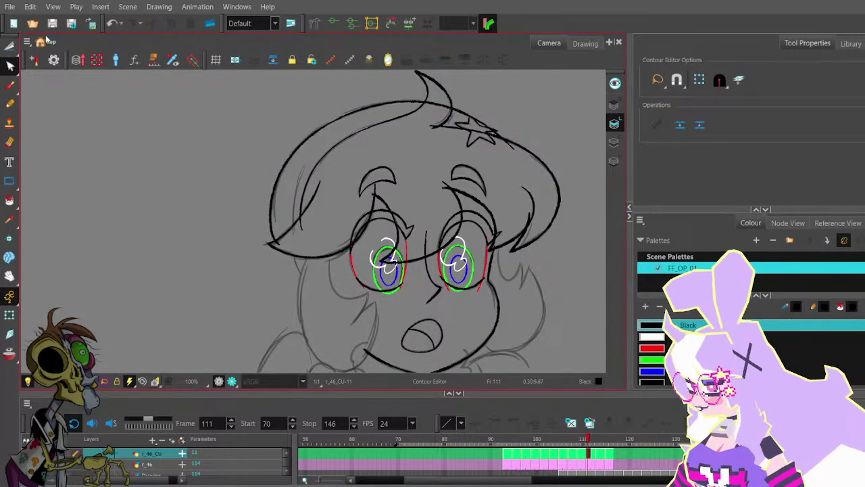
- Ink the short inner strand line above the fringe tip on frame 111 and smooth its curve by removing a surplus point
drag(316, 167, 280, 119)
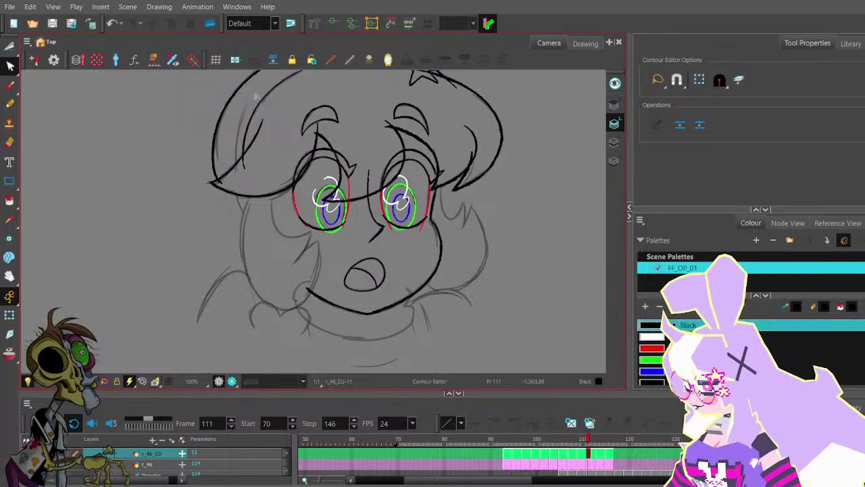
click(10, 103)
scroll(255, 96, up, 2)
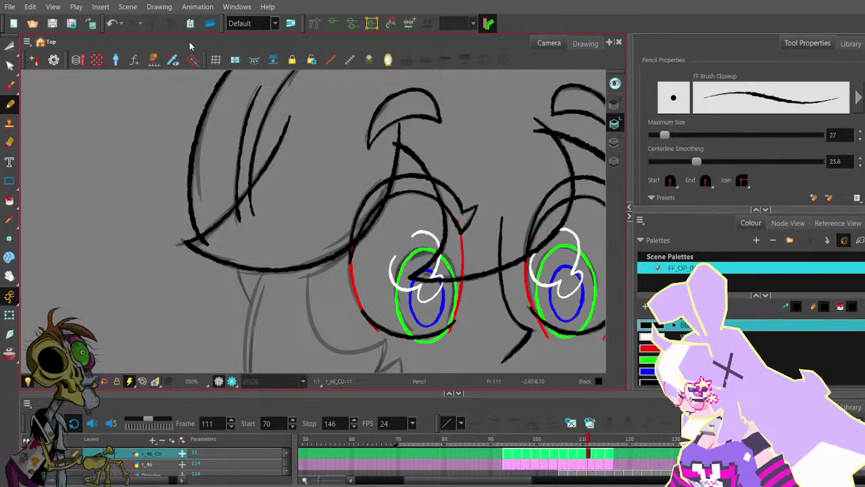
click(10, 66)
click(259, 86)
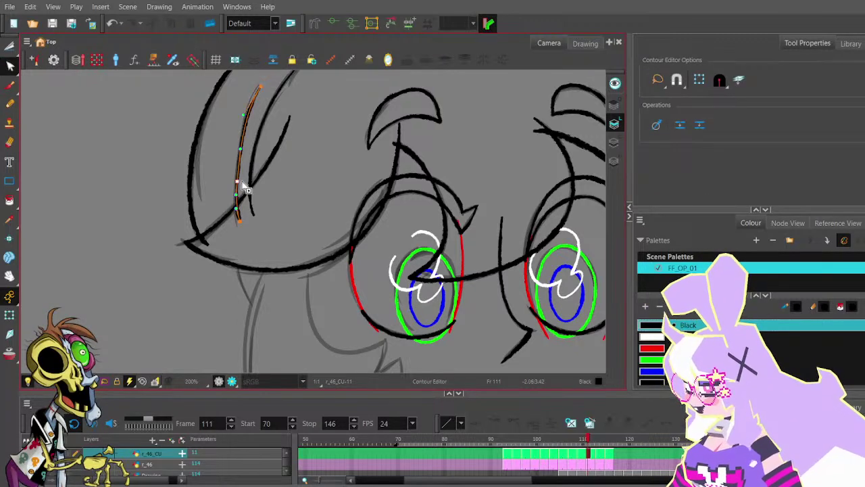
key(Delete)
drag(239, 221, 232, 181)
click(225, 140)
- Ink the short slanted hair line beneath the fringe tip on frame 111, redrawing it until it fits
scroll(254, 141, down, 1)
key(space)
mouse_move(277, 226)
mouse_down()
mouse_move(251, 167)
mouse_move(240, 243)
mouse_up()
click(10, 103)
scroll(209, 175, up, 1)
scroll(209, 174, up, 1)
key(ctrl+z)
key(ctrl+z)
drag(208, 156, 251, 246)
key(ctrl+z)
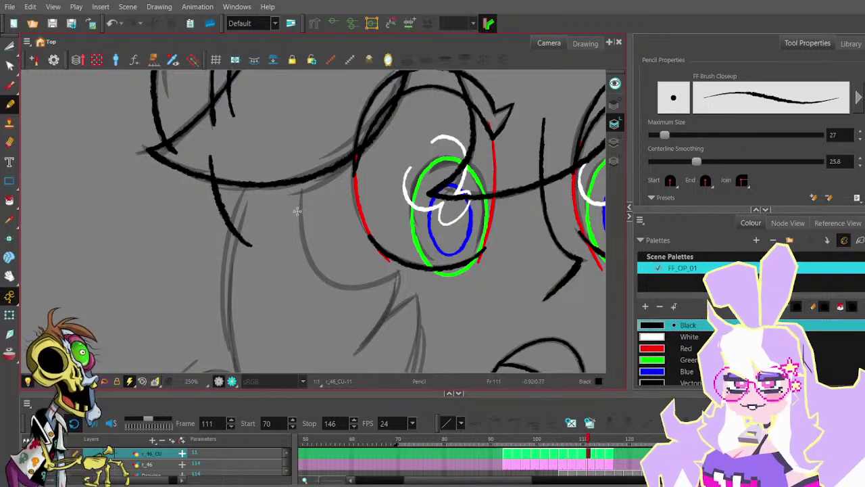
- Look over the inked fringe, crown and side hair on frame 111, and go on to frame 113
key(1)
key(1)
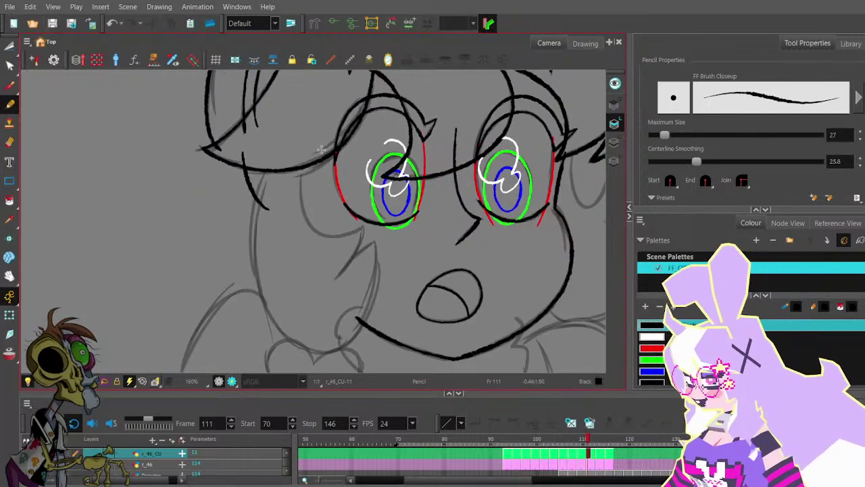
key(space)
drag(375, 114, 335, 183)
drag(403, 144, 339, 190)
drag(397, 202, 380, 182)
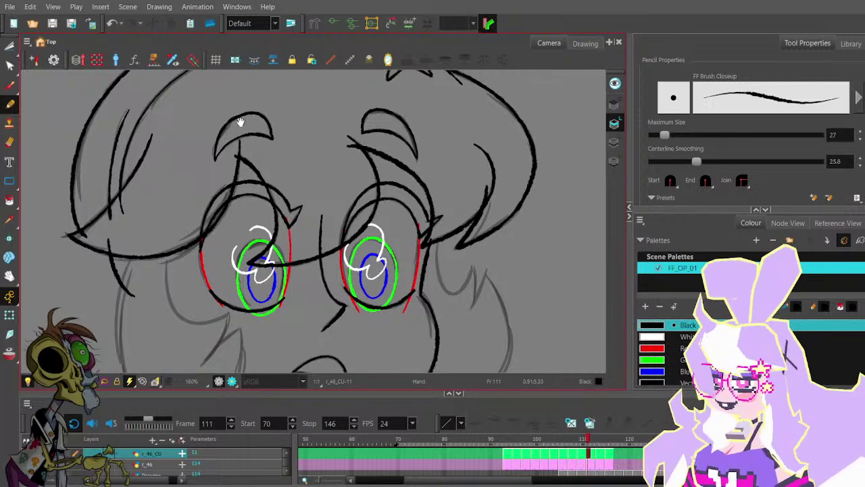
scroll(419, 164, down, 1)
drag(450, 187, 403, 207)
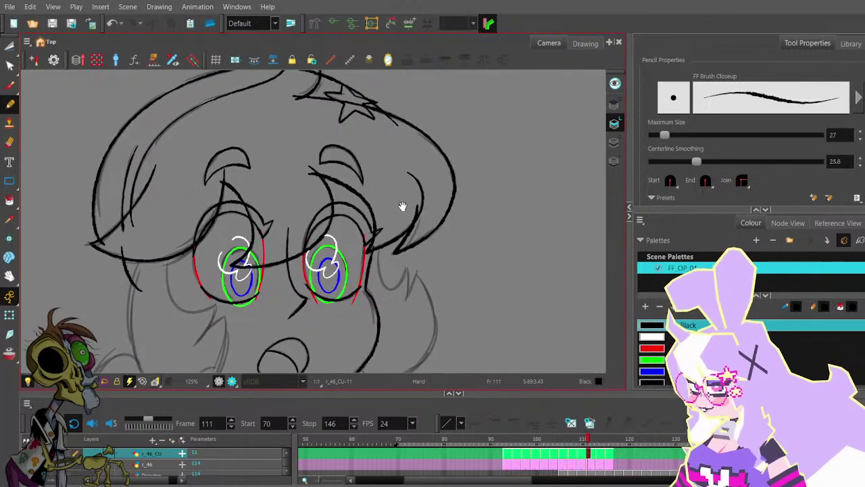
drag(374, 244, 397, 207)
drag(380, 153, 388, 214)
key(period)
key(period)
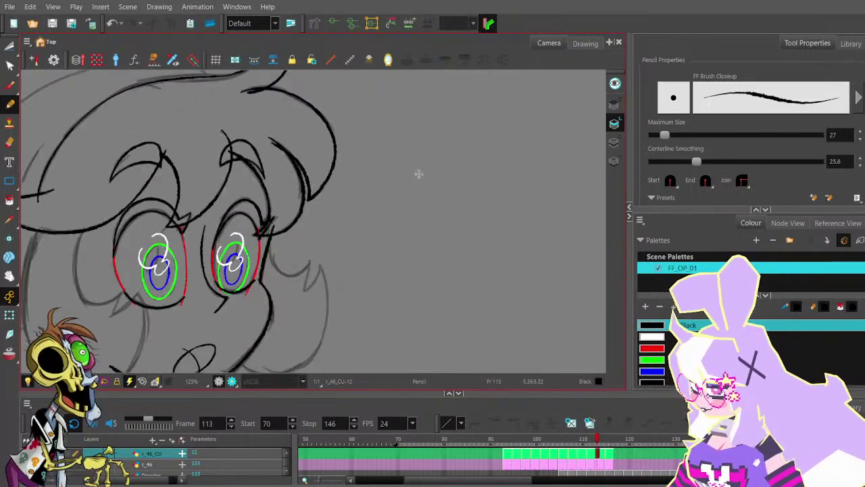
- Try to ink the crown outline on frame 113, starting from the base of the cowlick
scroll(414, 177, down, 1)
drag(371, 157, 423, 192)
mouse_move(343, 212)
mouse_down()
mouse_move(367, 189)
mouse_move(408, 209)
mouse_up()
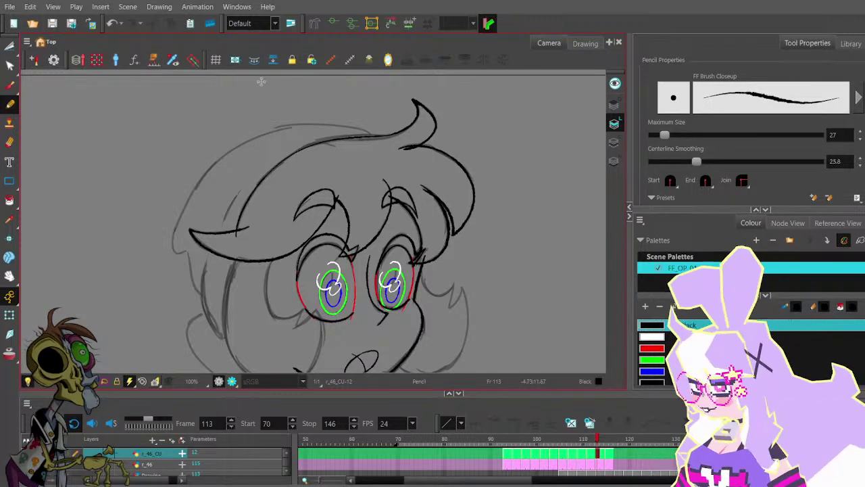
drag(380, 142, 344, 135)
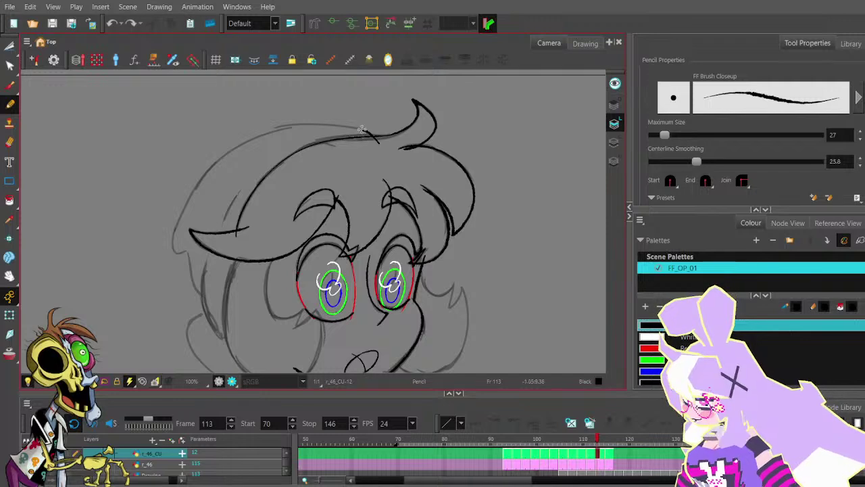
key(ctrl+z)
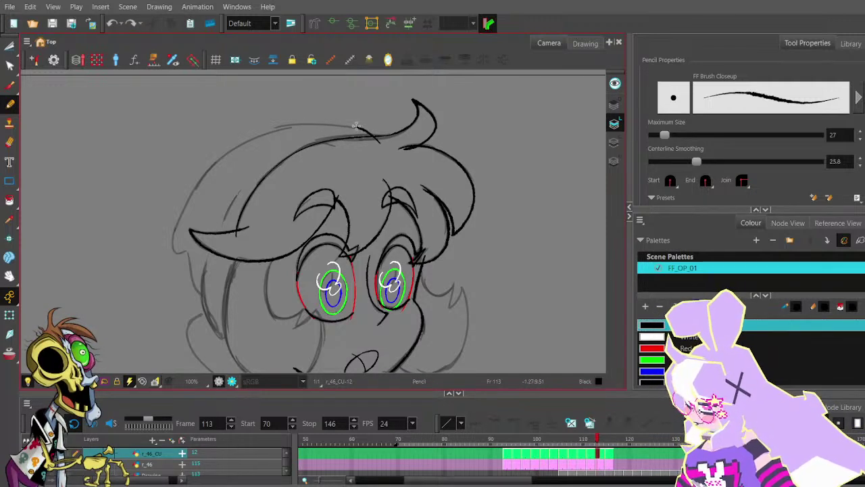
key(ctrl+z)
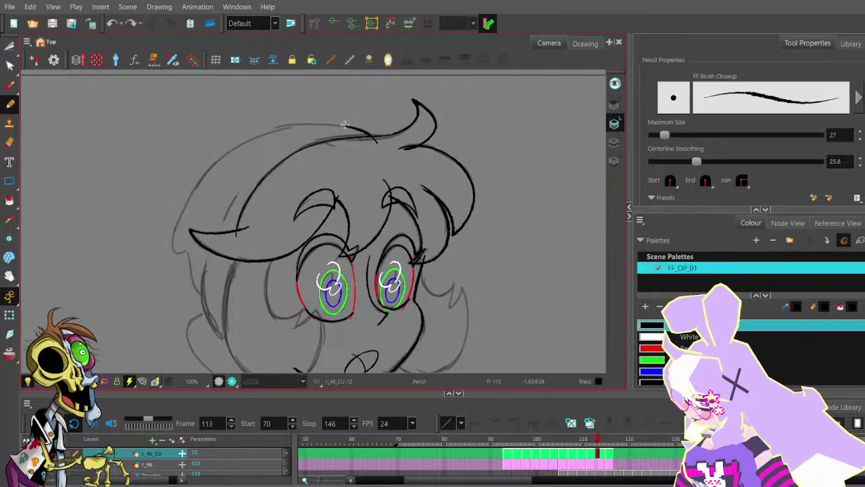
key(ctrl+z)
mouse_move(366, 132)
mouse_down()
mouse_move(313, 120)
mouse_move(275, 130)
mouse_up()
key(ctrl+z)
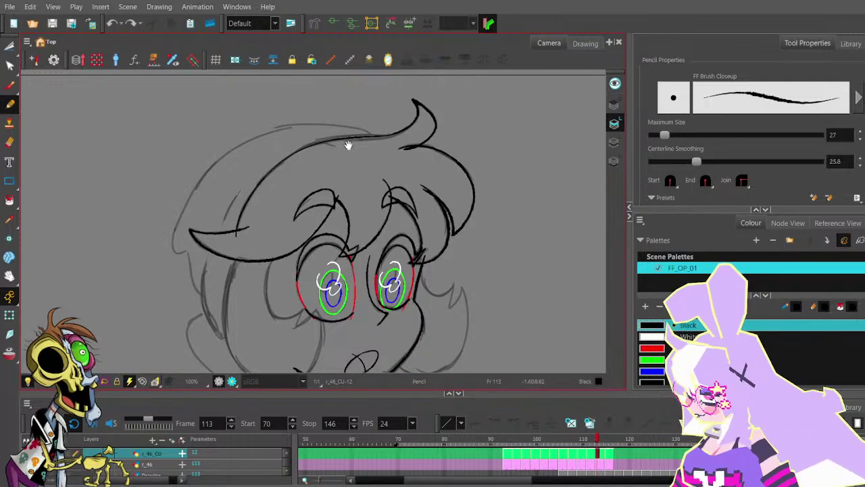
mouse_move(347, 145)
mouse_down()
mouse_move(354, 99)
mouse_move(362, 115)
mouse_up()
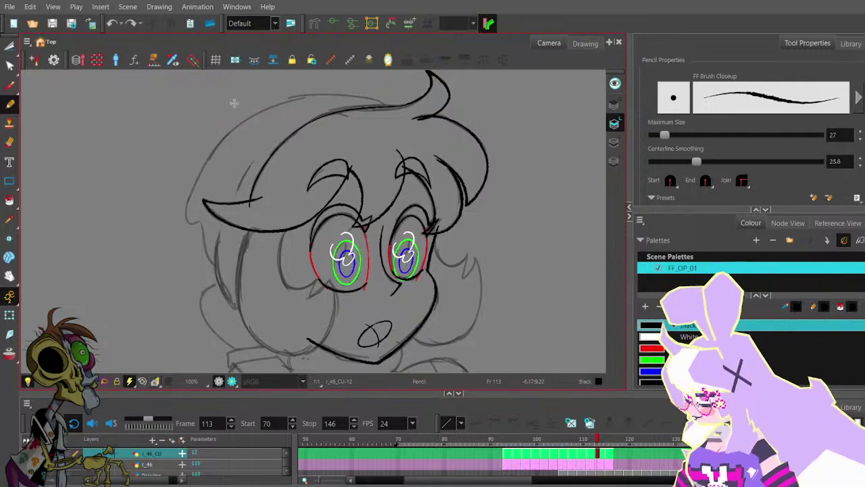
key(ctrl+z)
mouse_move(219, 144)
mouse_down()
mouse_move(322, 98)
mouse_move(257, 153)
mouse_move(188, 177)
mouse_move(219, 159)
mouse_move(272, 150)
mouse_up()
key(ctrl+z)
key(ctrl+z)
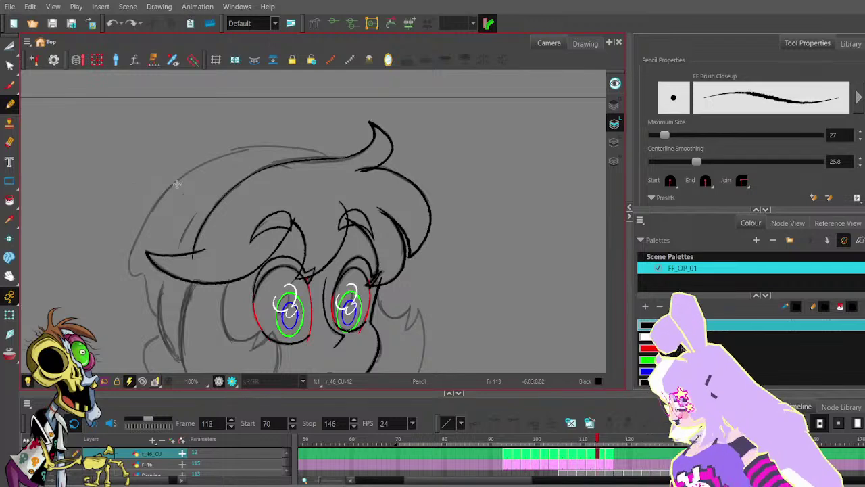
- Ink the crown outline on frame 113 from the back of the head across to the base of the cowlick
mouse_move(152, 203)
mouse_down()
mouse_move(274, 156)
mouse_move(320, 159)
mouse_up()
key(ctrl+z)
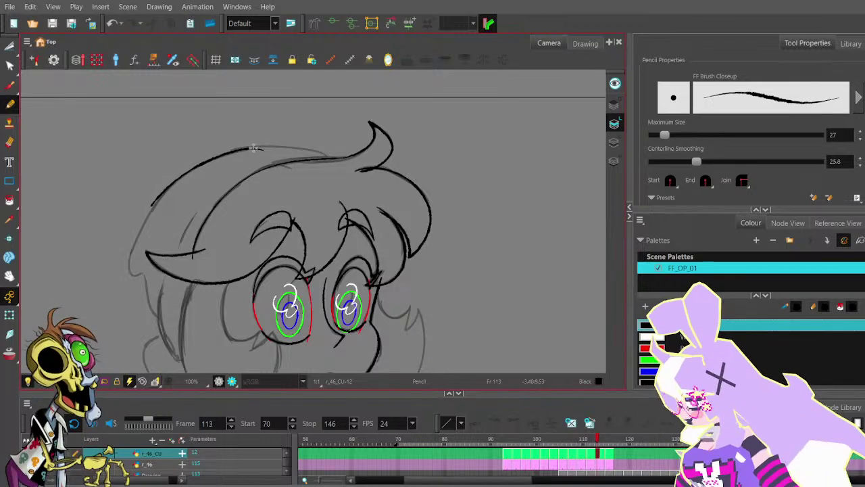
mouse_move(248, 146)
mouse_down()
mouse_move(325, 155)
mouse_move(324, 163)
mouse_move(239, 147)
mouse_move(274, 144)
mouse_up()
key(ctrl+z)
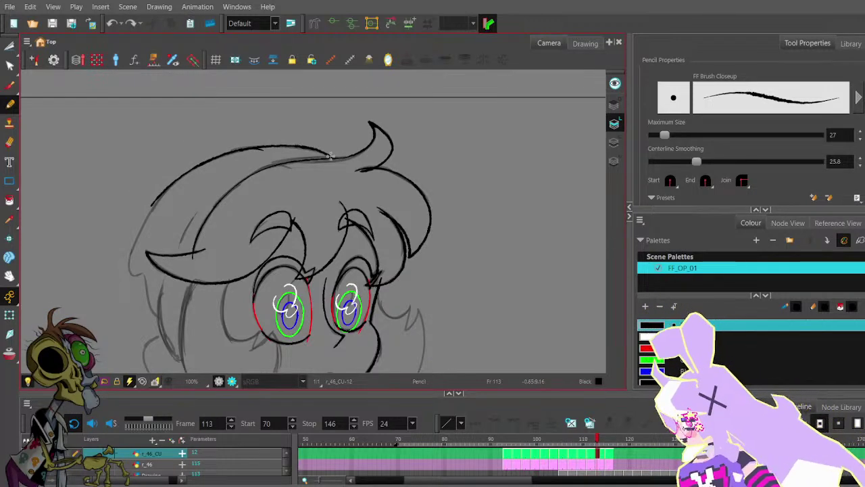
drag(330, 156, 338, 161)
- Ink the rear hair edge on frame 113 from the crown outline down to the back hair tip
mouse_move(199, 206)
mouse_down()
mouse_move(245, 162)
mouse_move(316, 123)
mouse_move(247, 205)
mouse_up()
key(2)
key(ctrl+z)
drag(300, 93, 252, 169)
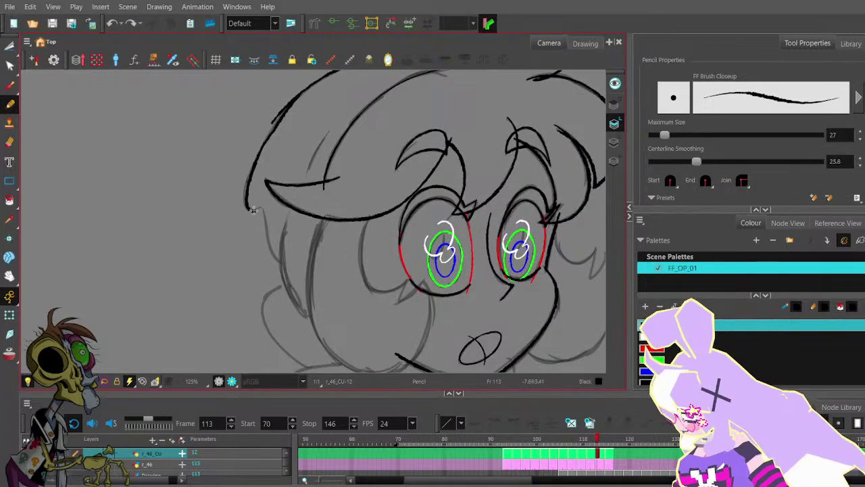
- Ink the lower back hair edge on frame 113 from the back hair tip down past the notch toward the neck, redrawing where needed
mouse_move(253, 210)
mouse_down()
mouse_move(274, 182)
mouse_move(261, 146)
mouse_move(244, 183)
mouse_move(285, 245)
mouse_up()
key(2)
key(2)
key(ctrl+z)
mouse_move(241, 159)
mouse_down()
mouse_move(246, 200)
mouse_move(299, 309)
mouse_up()
key(ctrl+z)
key(1)
key(1)
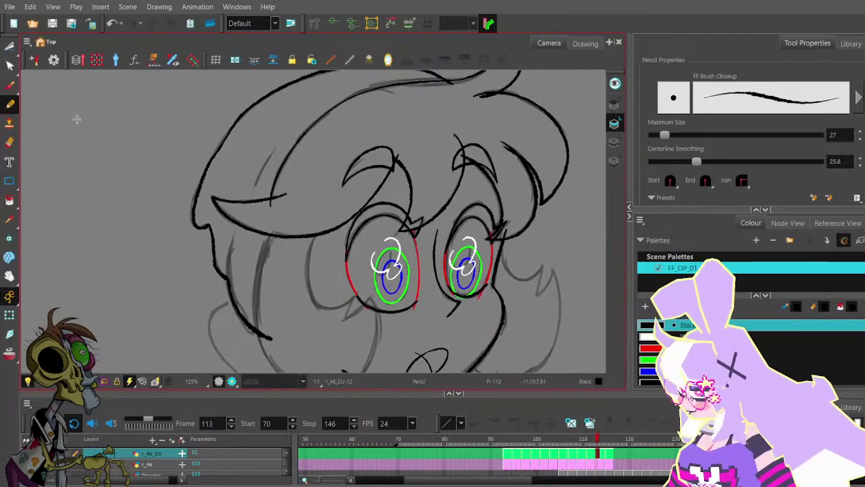
- Smooth the rear hair edge on frame 113 by deleting surplus points and bending the curve with the Contour Editor
click(10, 65)
key(2)
click(204, 232)
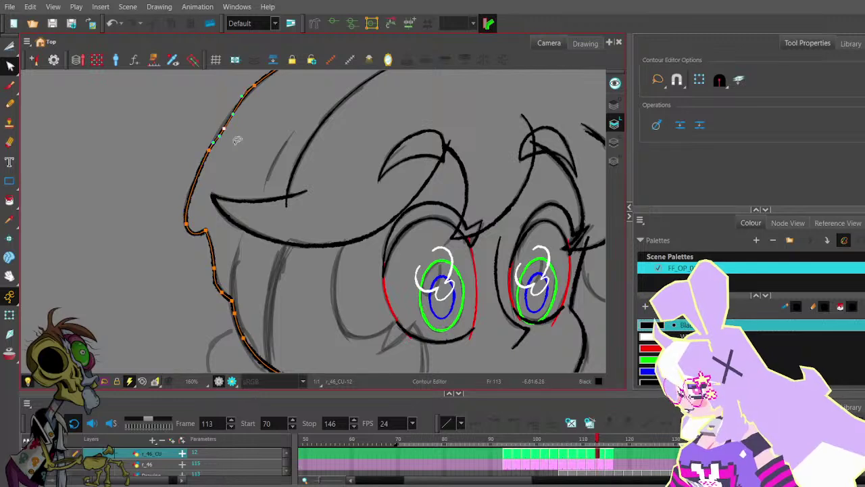
key(Delete)
drag(242, 129, 218, 195)
drag(230, 151, 207, 176)
- Bow the crown outline on frame 113 outward so that it follows the sketched top of the head
drag(336, 114, 248, 146)
click(263, 127)
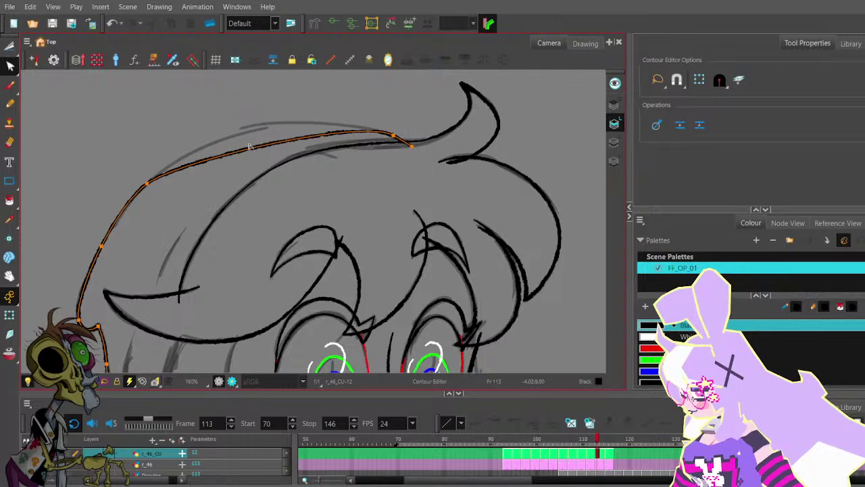
drag(176, 161, 236, 109)
click(404, 118)
scroll(407, 119, down, 1)
scroll(408, 143, down, 1)
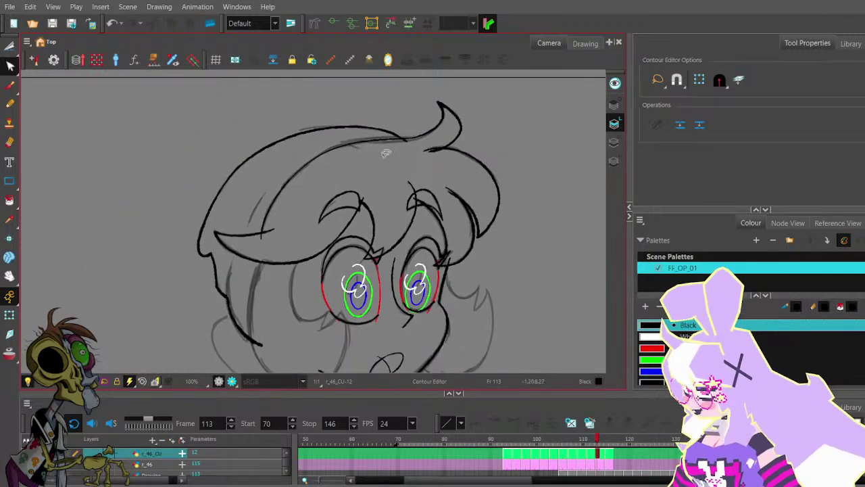
drag(407, 201, 367, 152)
mouse_move(346, 223)
mouse_down()
mouse_move(313, 162)
mouse_move(316, 235)
mouse_up()
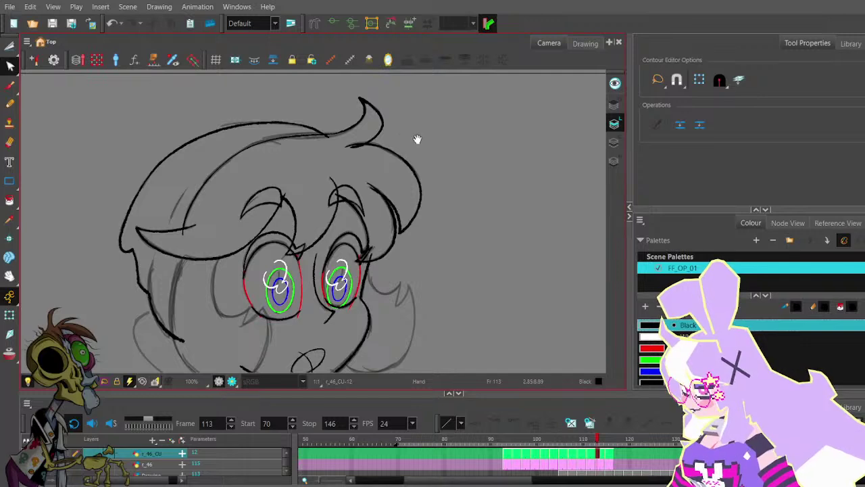
- Examine the inked hair outline on frame 113 and compare it with the drawings on frames 114 and 115
drag(418, 140, 385, 152)
drag(365, 192, 376, 149)
drag(295, 248, 347, 183)
drag(318, 217, 332, 189)
drag(368, 149, 333, 206)
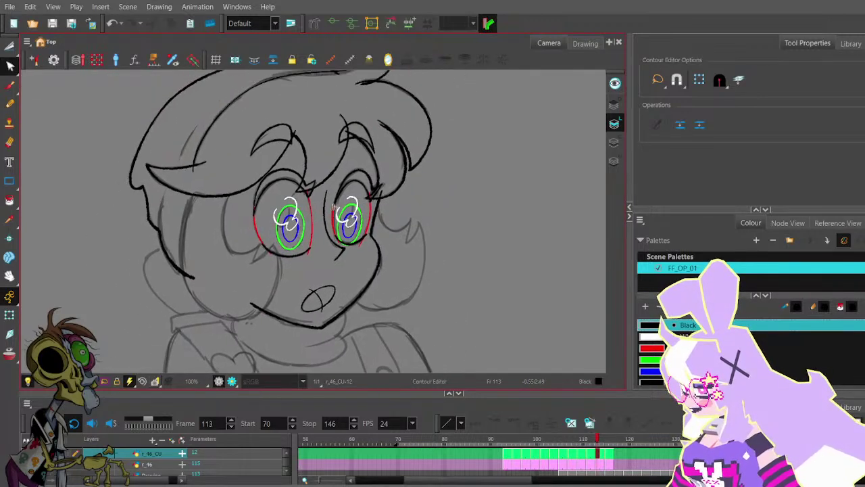
scroll(333, 206, down, 2)
drag(410, 195, 401, 185)
key(f)
key(g)
key(g)
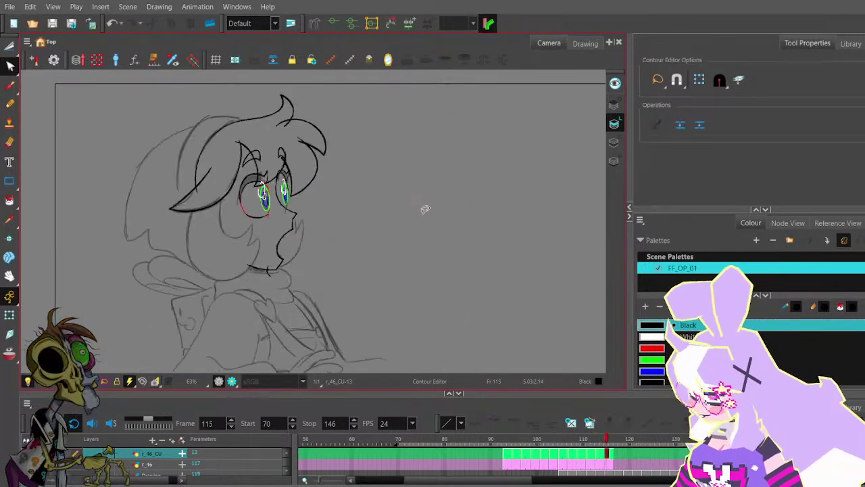
key(comma)
key(comma)
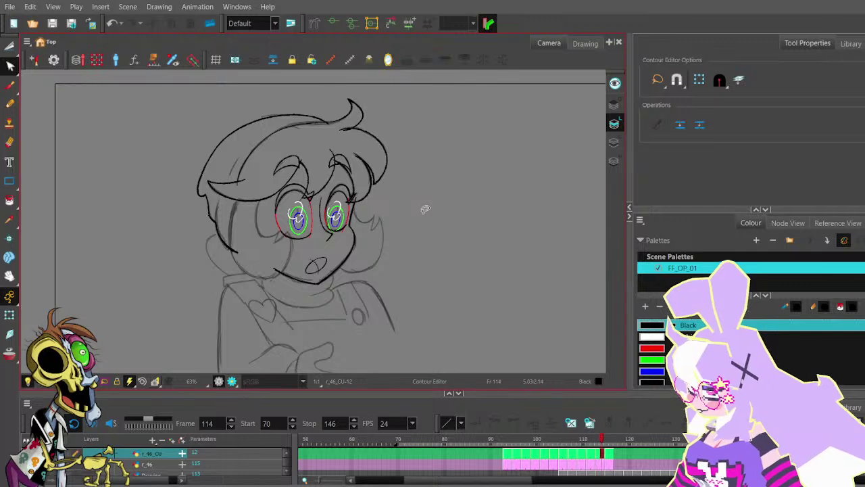
key(period)
key(comma)
- Cut away the front stretch of the crown outline on frame 114, where it runs down to the fringe line
click(9, 104)
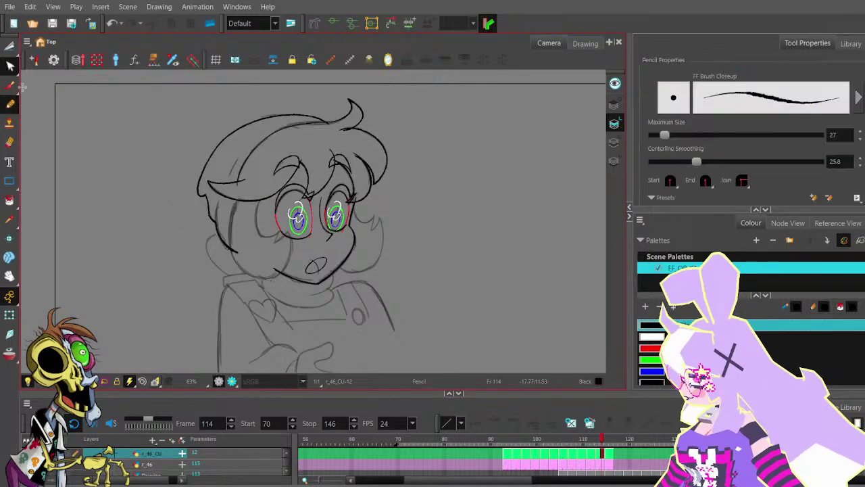
click(10, 46)
scroll(287, 112, up, 2)
drag(296, 102, 309, 104)
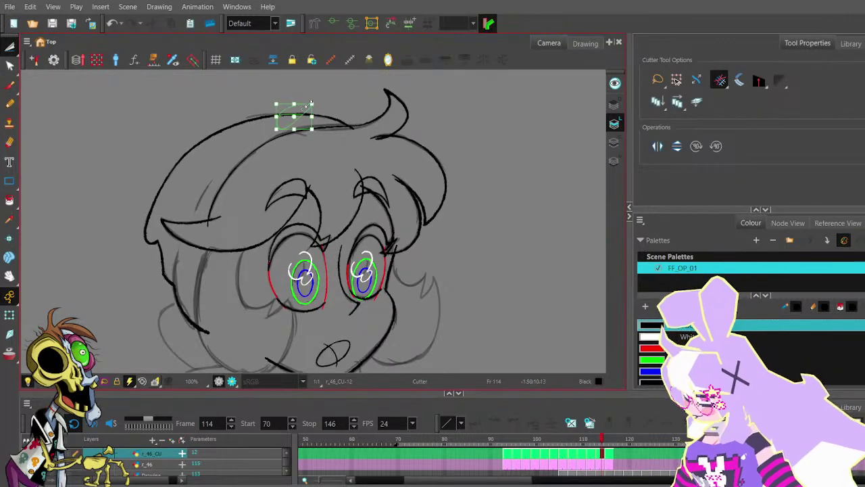
key(Delete)
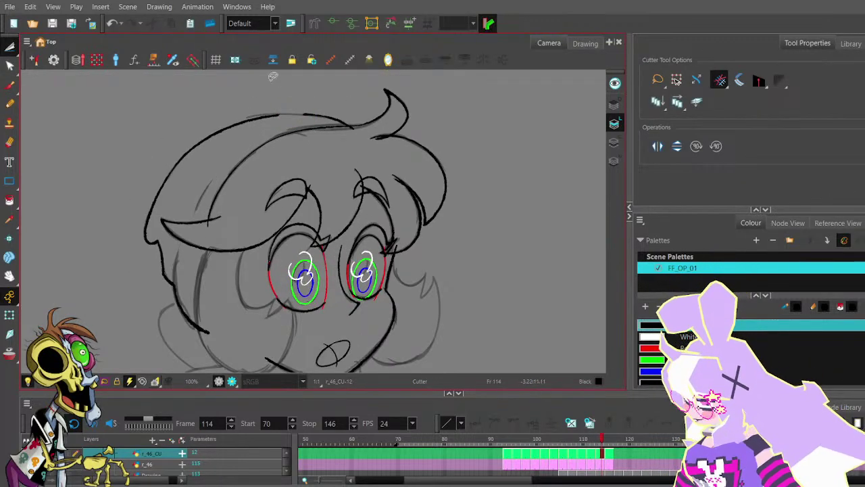
click(9, 46)
- Bend the remaining end of the crown outline on frame 114 with the Contour Editor to follow the sketched top of the head
key(alt+q)
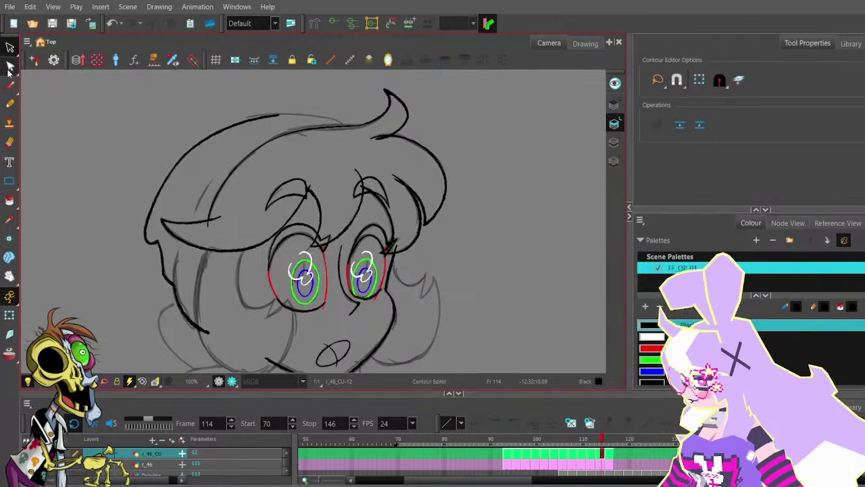
scroll(257, 102, up, 1)
click(296, 120)
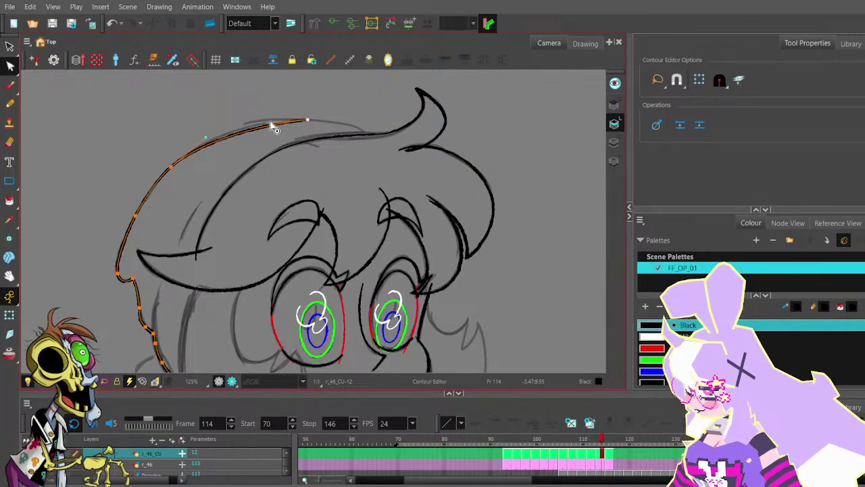
click(281, 104)
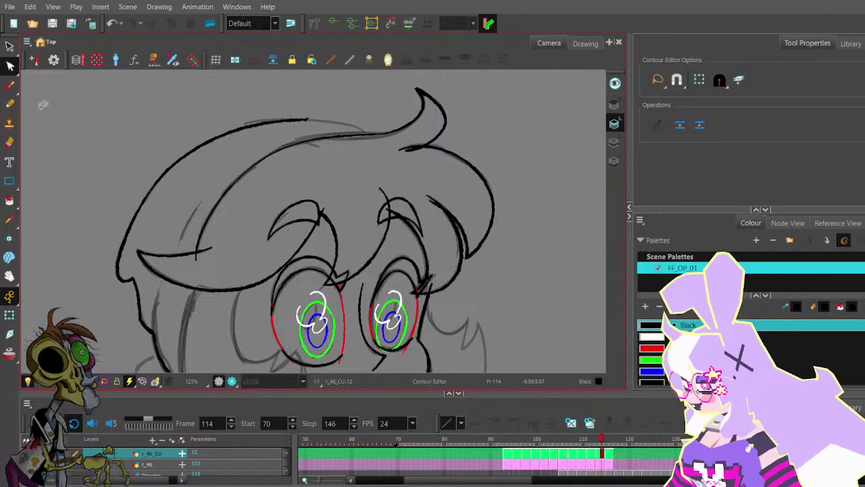
- Ink a new crown stroke on frame 114 that arcs over the top of the head down to the fringe line, redrawing where needed
key(alt+slash)
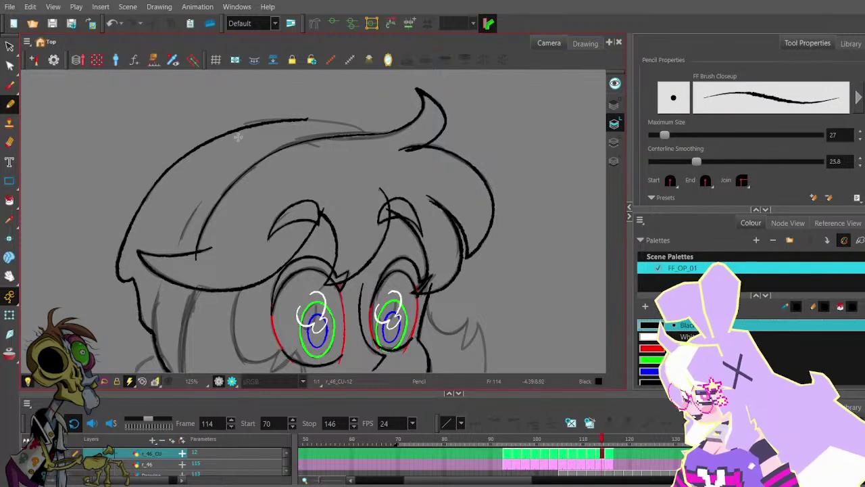
key(ctrl+z)
mouse_move(221, 162)
mouse_down()
mouse_move(310, 116)
mouse_move(250, 137)
mouse_move(284, 122)
mouse_move(331, 122)
mouse_up()
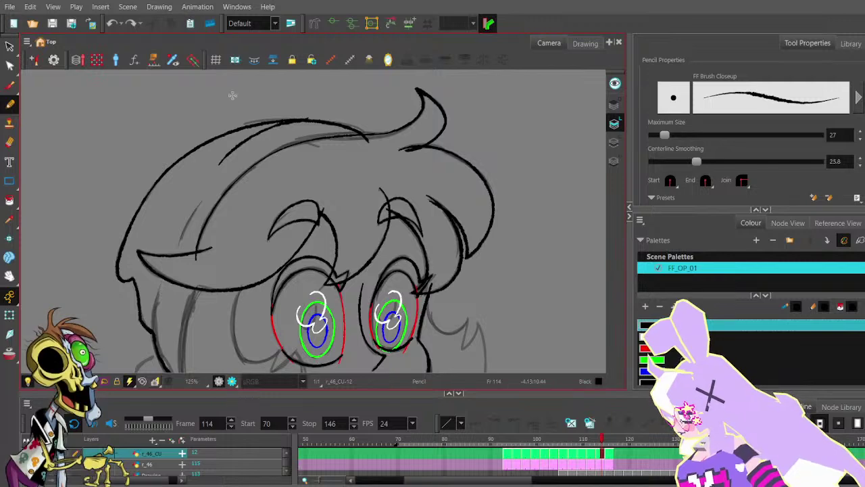
key(ctrl+z)
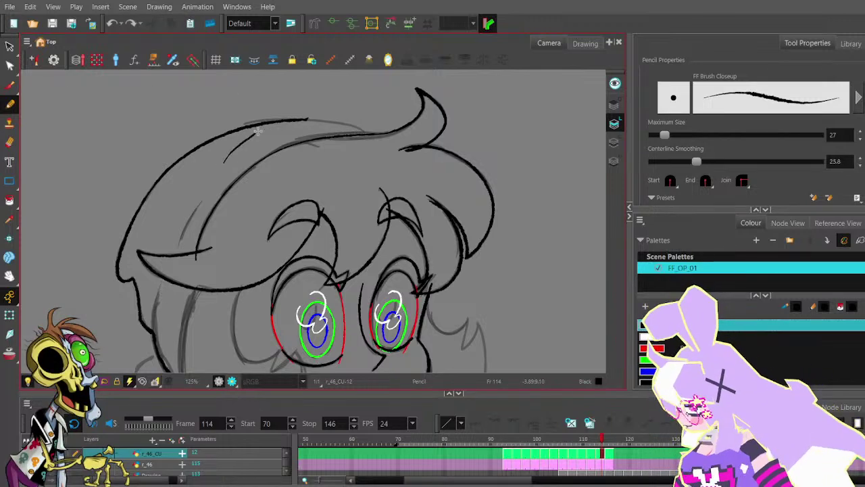
drag(327, 118, 368, 135)
- Reshape the front end of the new crown stroke on frame 114 with the Contour Editor and save the scene
key(alt+q)
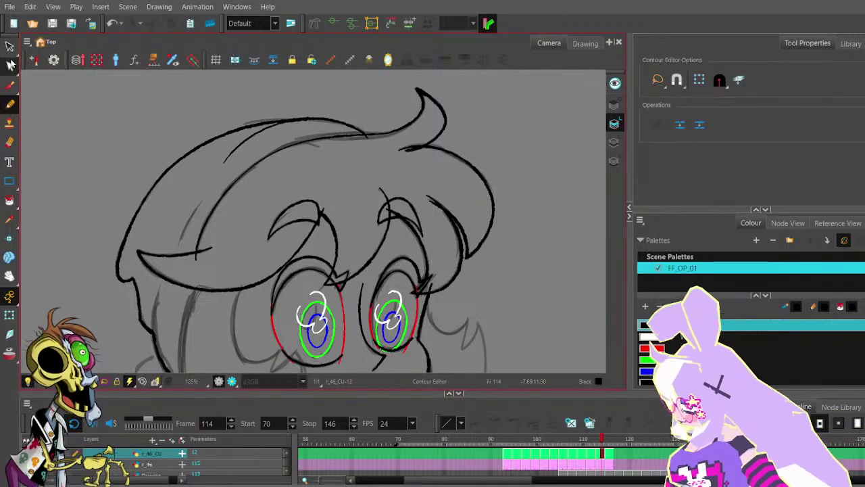
key(2)
click(358, 141)
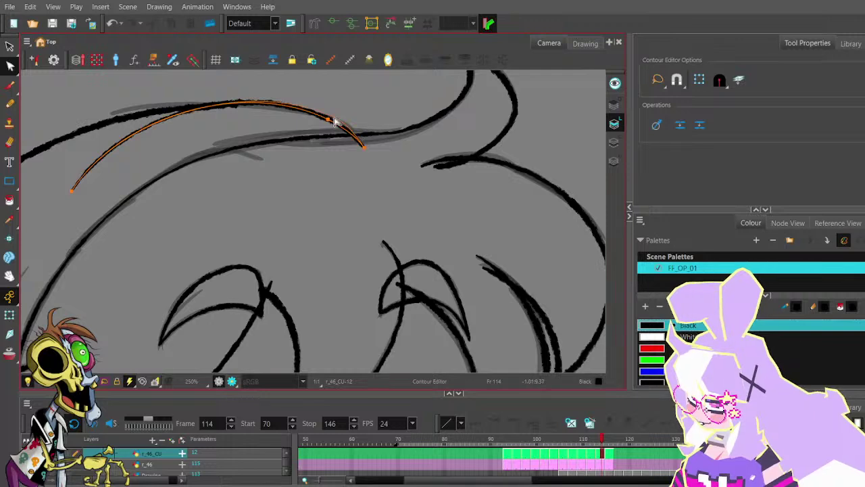
scroll(342, 125, down, 3)
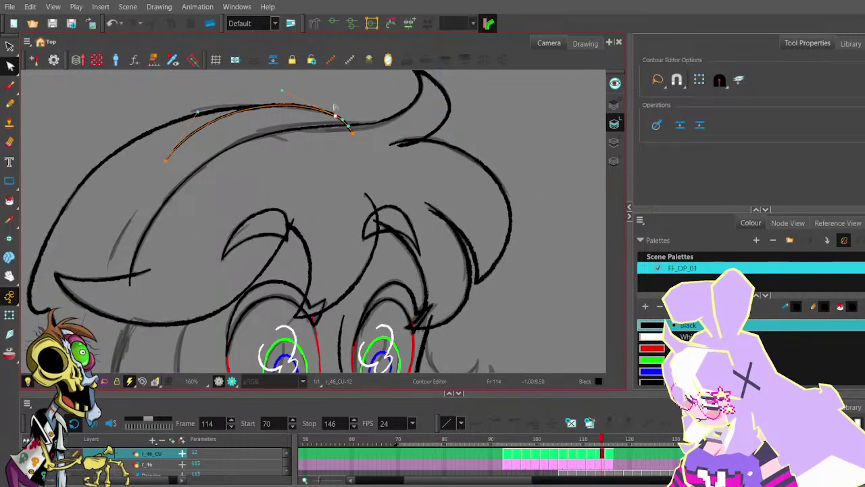
mouse_move(285, 94)
mouse_down()
mouse_move(267, 90)
mouse_move(281, 88)
mouse_up()
click(330, 98)
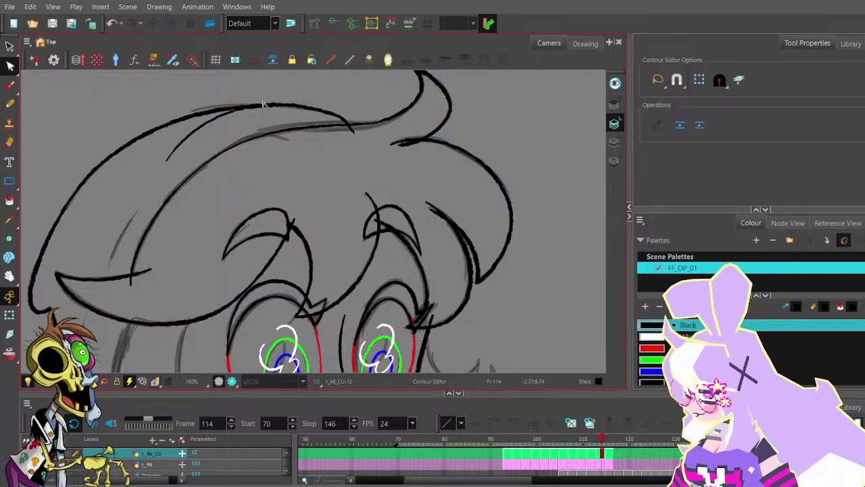
scroll(255, 109, down, 1)
drag(236, 126, 318, 90)
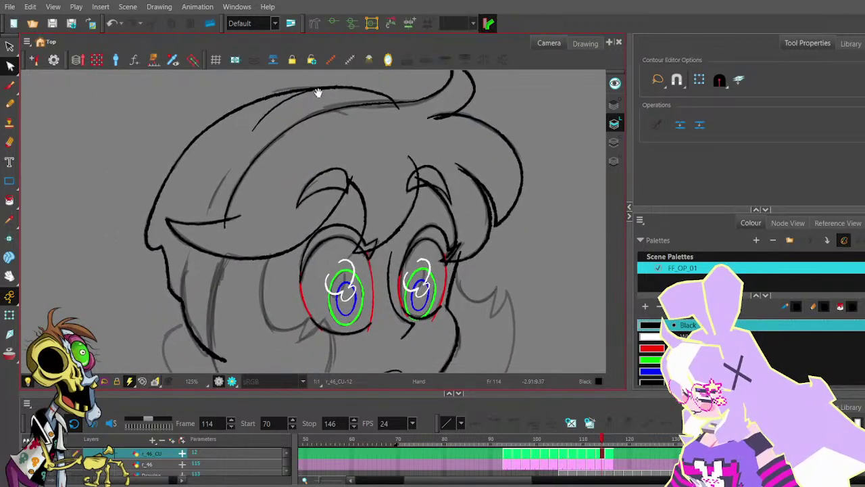
scroll(324, 89, down, 1)
click(56, 27)
click(10, 103)
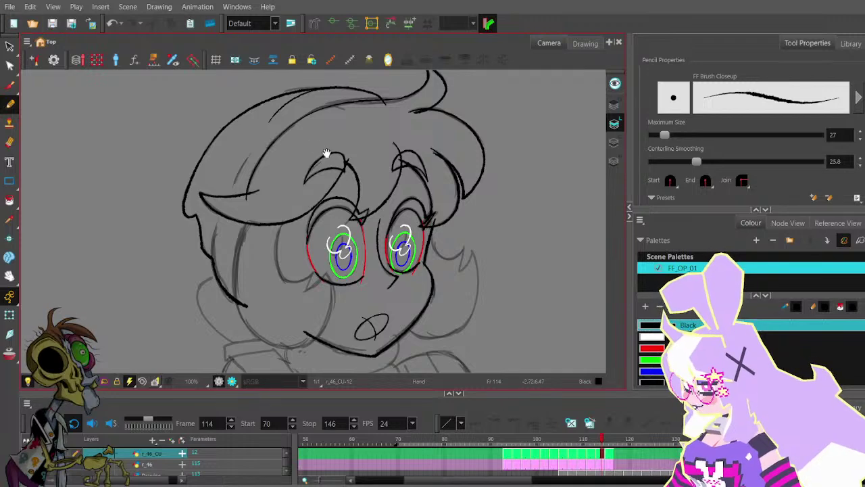
- Ink the crown arc behind the fringe on frame 115, from beside the long front lock up and over to the fringe line
scroll(329, 150, down, 2)
key(comma)
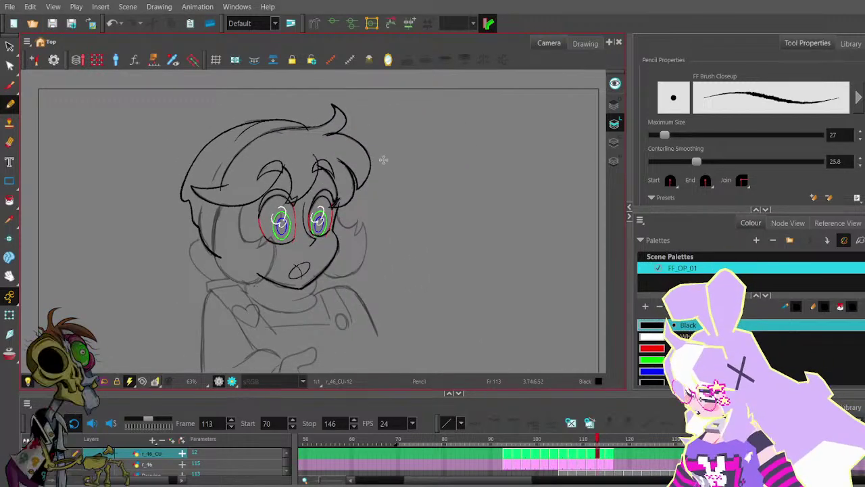
key(comma)
key(period)
key(period)
key(period)
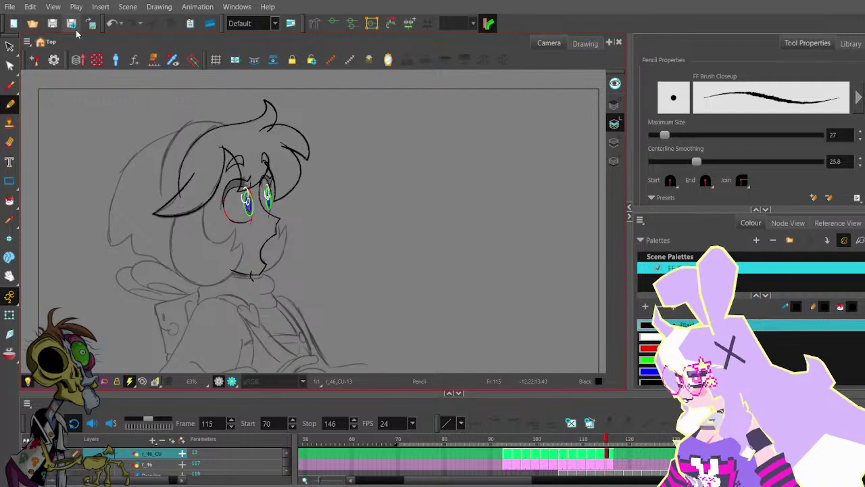
scroll(171, 135, up, 2)
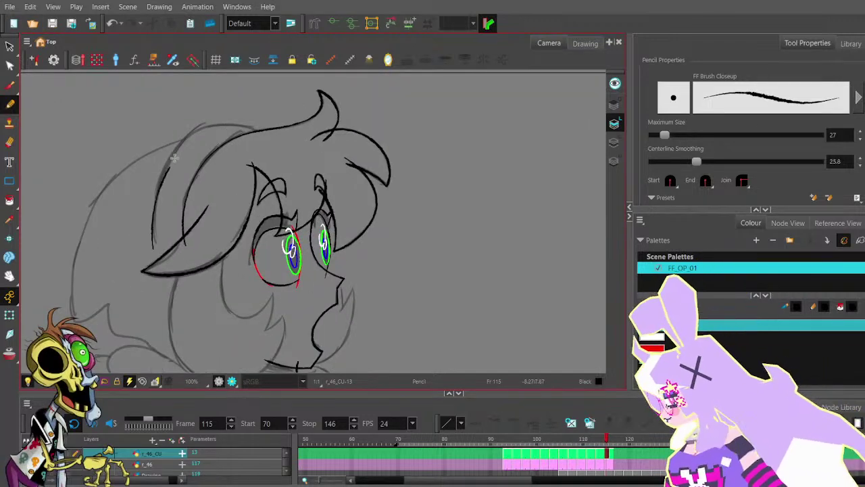
drag(174, 159, 183, 146)
key(ctrl+z)
key(ctrl+z)
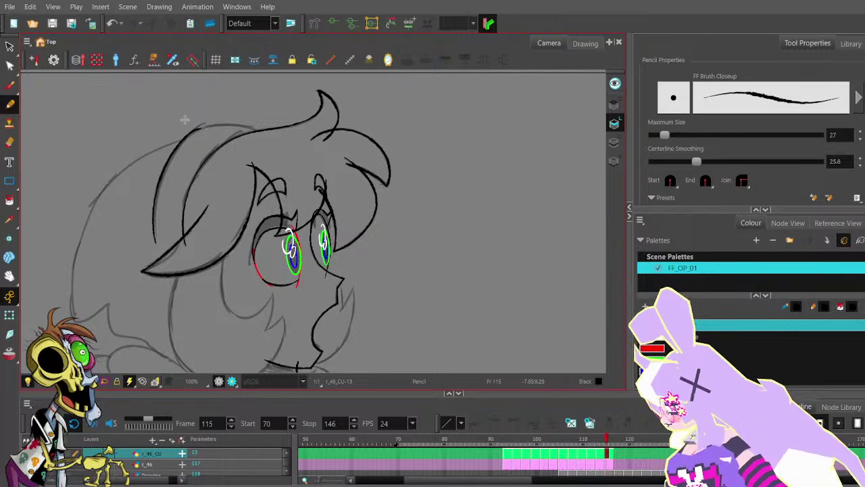
scroll(186, 121, up, 2)
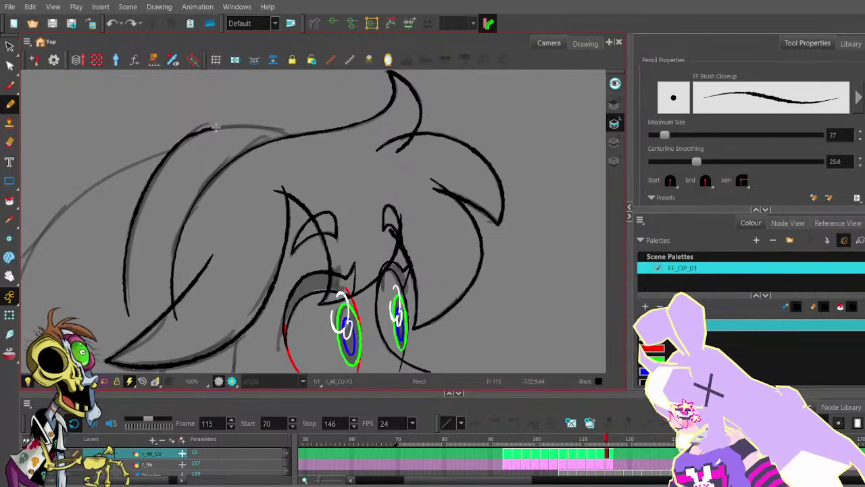
drag(278, 129, 290, 138)
- Smooth the crown arc on frame 115 by deleting the surplus point and adjusting the curve around its upper bend
key(alt+q)
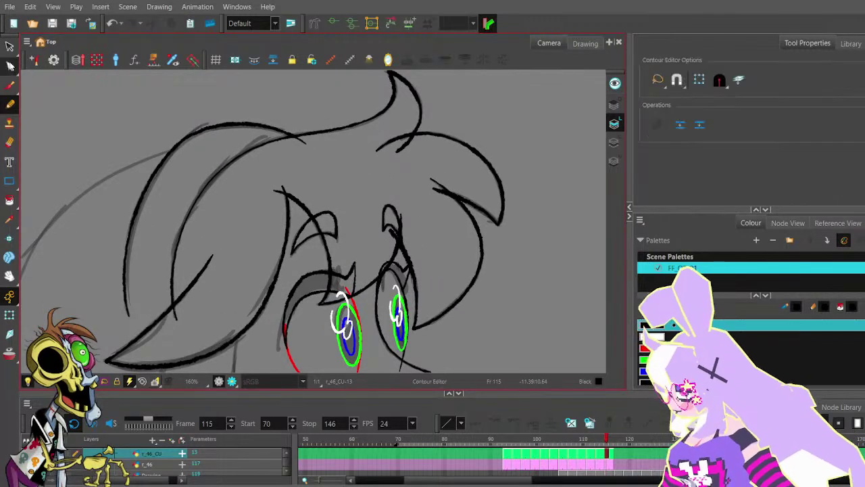
click(188, 137)
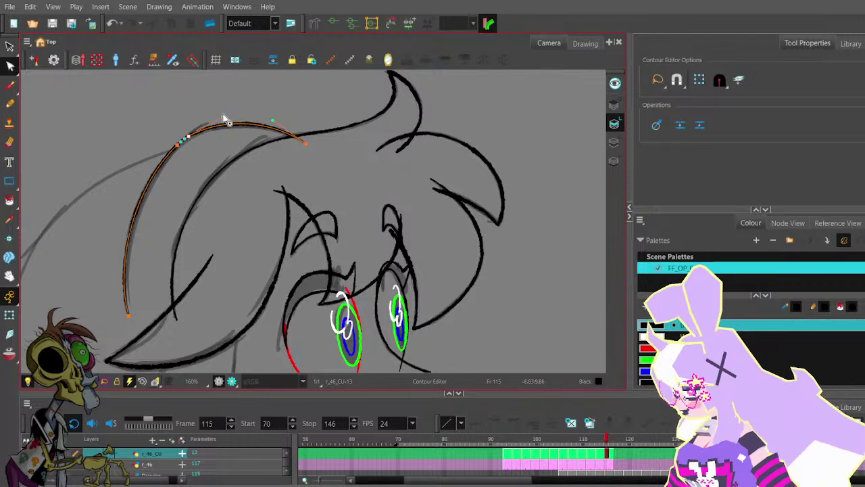
drag(223, 116, 215, 122)
click(288, 112)
click(189, 138)
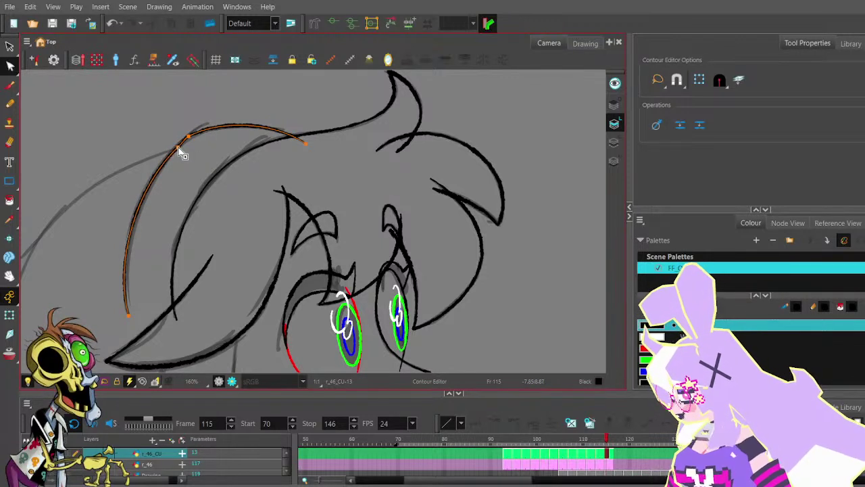
key(Delete)
drag(128, 316, 129, 316)
drag(114, 266, 107, 189)
drag(189, 136, 187, 141)
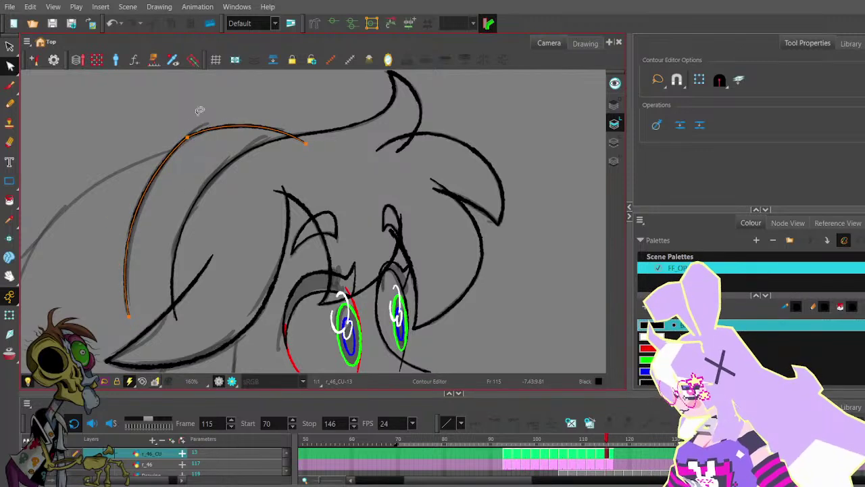
click(204, 107)
- Adjust the front end of the crown arc on frame 115 where it crosses the fringe line and check its upper bend
scroll(216, 101, down, 2)
scroll(267, 133, up, 1)
click(269, 131)
click(266, 108)
scroll(266, 106, down, 1)
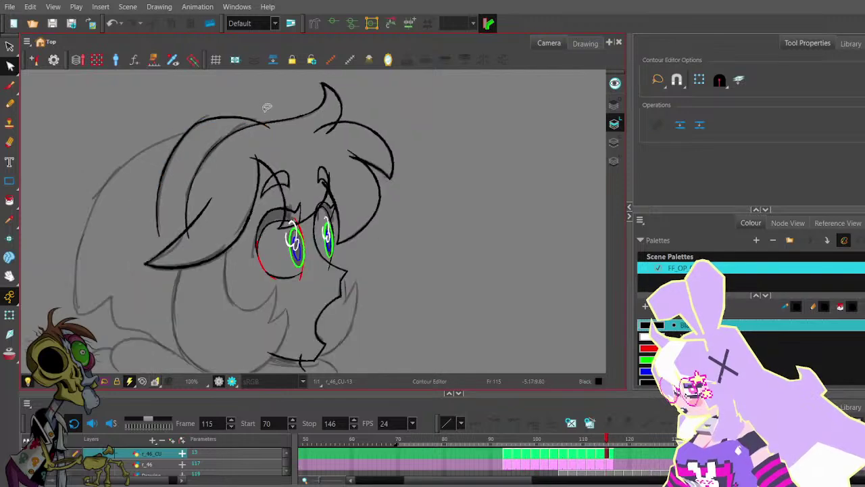
scroll(270, 126, up, 1)
click(269, 126)
drag(269, 127, 274, 126)
click(265, 97)
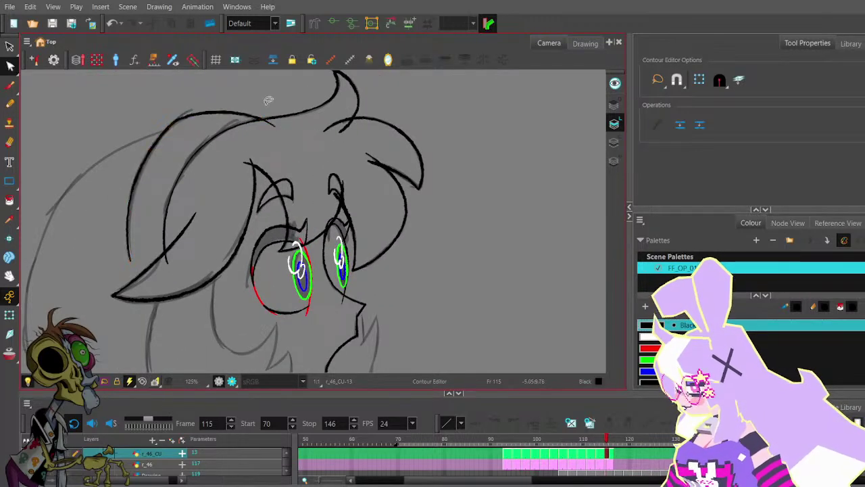
scroll(170, 115, up, 2)
click(170, 115)
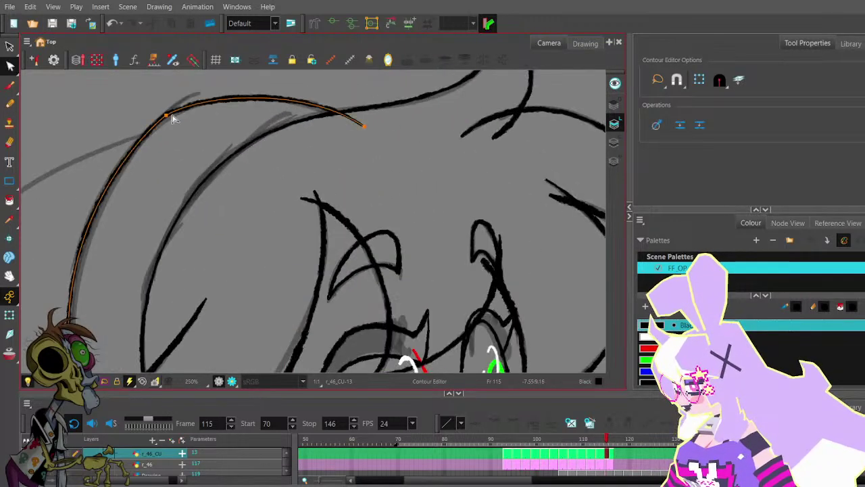
scroll(170, 115, down, 4)
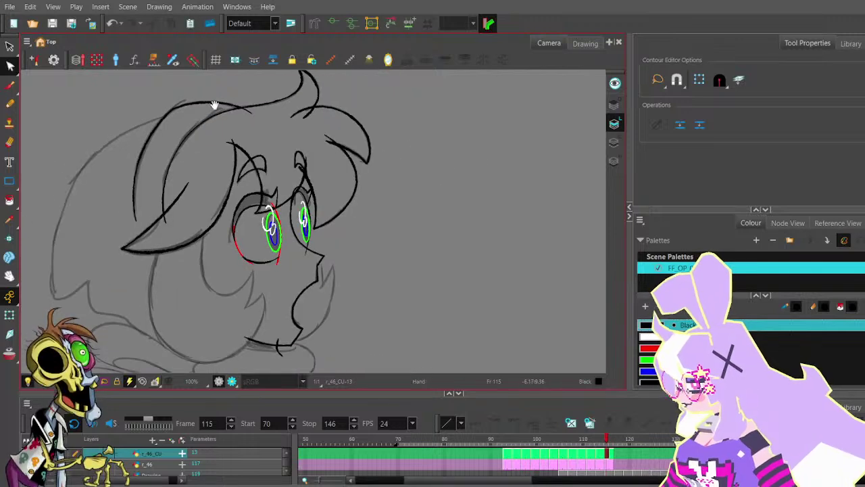
- Save the scene and ink the back outline of the hair on frame 115, from the crown down around the lower tip
click(9, 103)
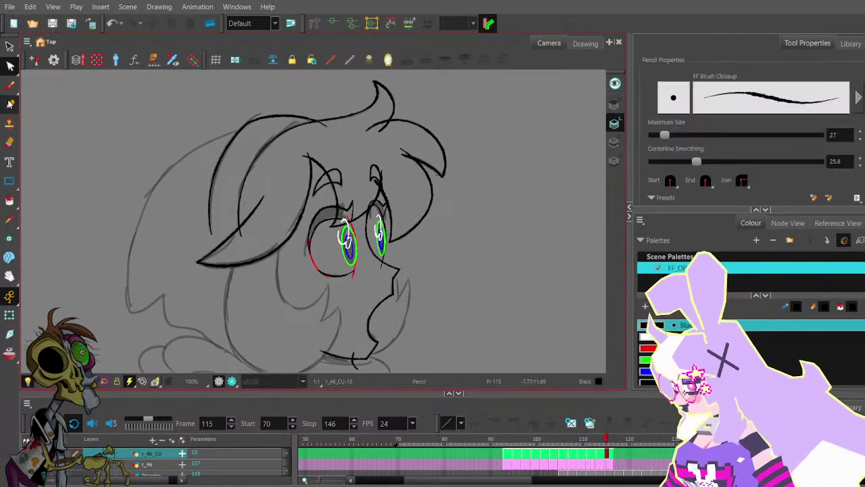
drag(273, 150, 358, 122)
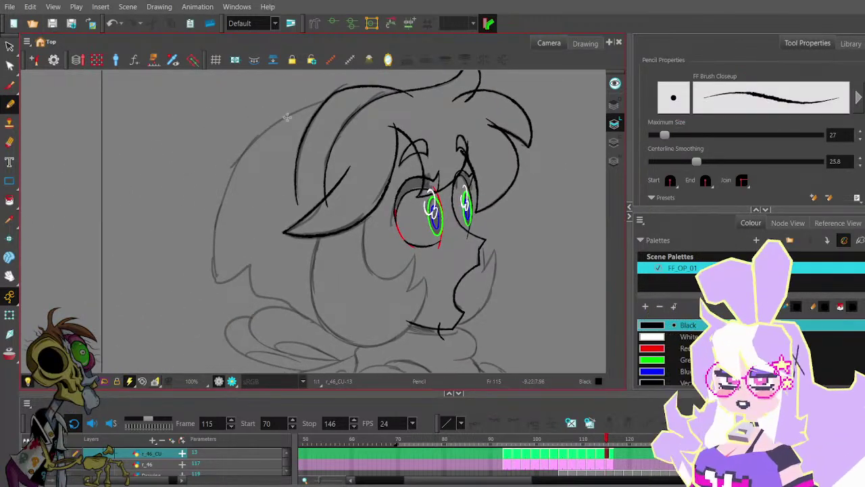
click(51, 26)
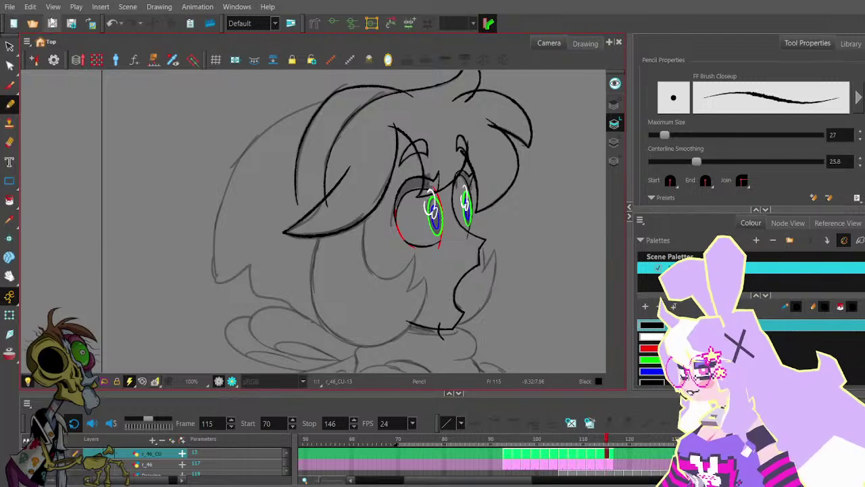
drag(333, 100, 244, 166)
key(ctrl+z)
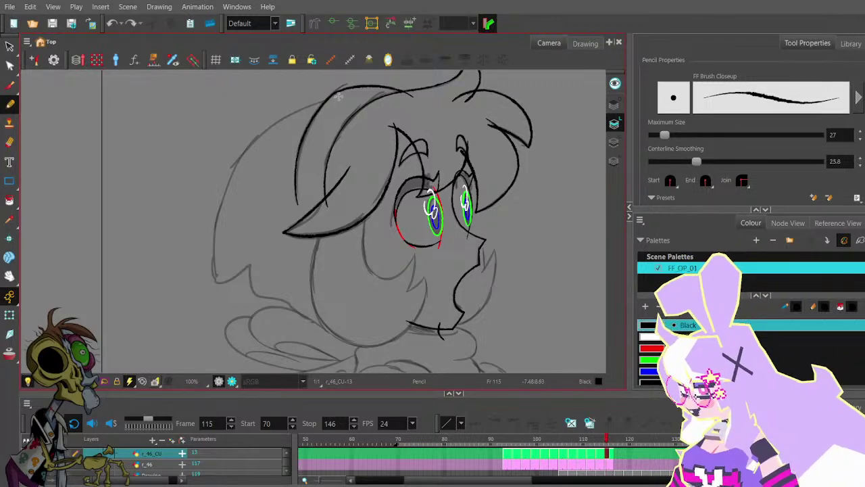
mouse_move(336, 94)
mouse_down()
mouse_move(305, 108)
mouse_move(235, 173)
mouse_up()
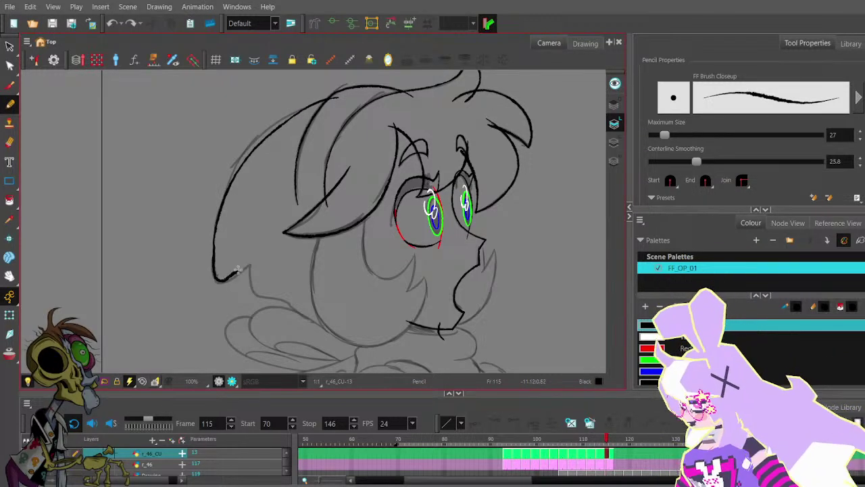
- Delete the surplus point on the lower back section of the new hair outline on frame 115 with the Contour Editor
click(10, 65)
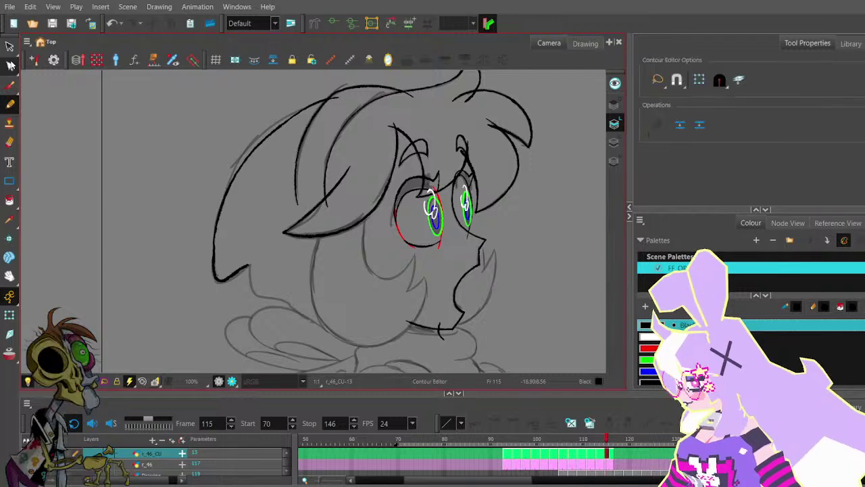
click(218, 228)
key(ctrl+z)
click(218, 237)
click(217, 242)
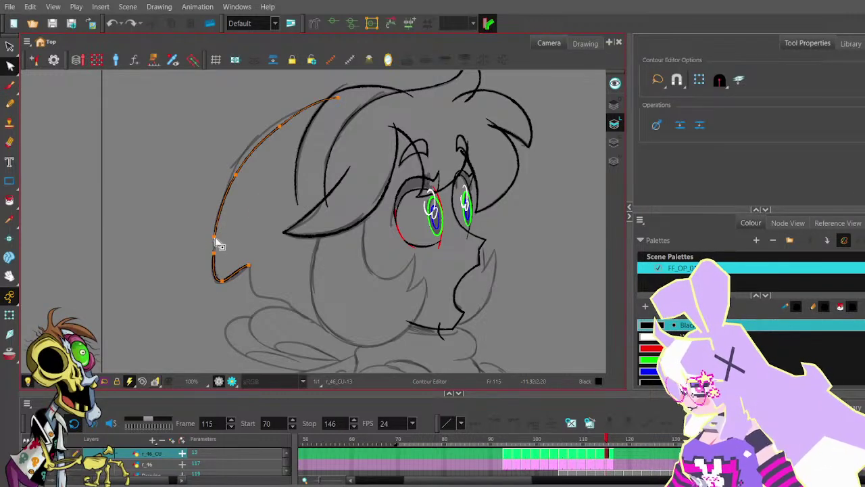
key(Delete)
- Remove the extra point on the upper back curve of the hair outline and readjust the remaining points along the back of the head
drag(235, 176, 233, 173)
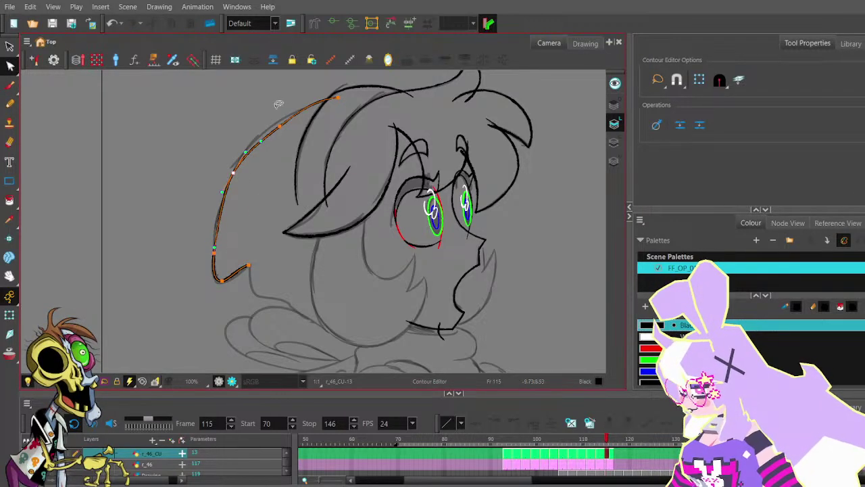
click(279, 126)
key(Delete)
click(233, 174)
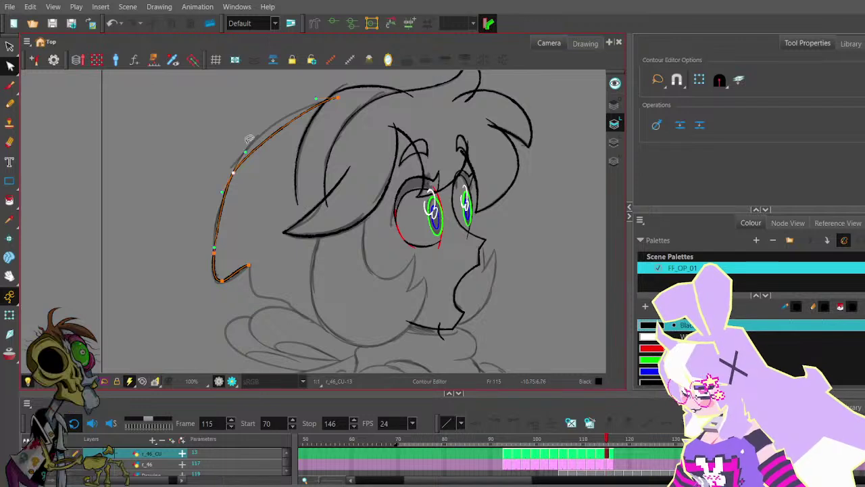
click(214, 249)
mouse_move(213, 231)
mouse_down()
mouse_move(221, 242)
mouse_move(215, 231)
mouse_up()
click(231, 223)
- Reshape the lower hair tip on frame 115 by adjusting the bottom point and the curve rising to the inner corner
scroll(249, 266, up, 2)
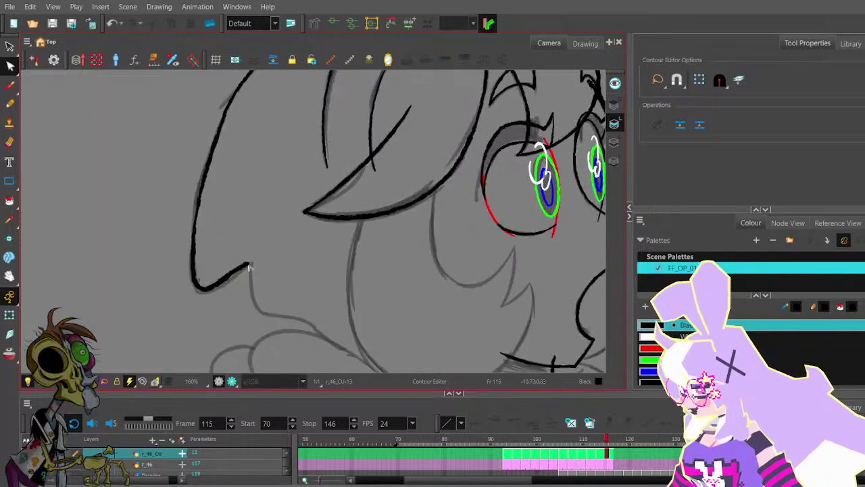
click(247, 265)
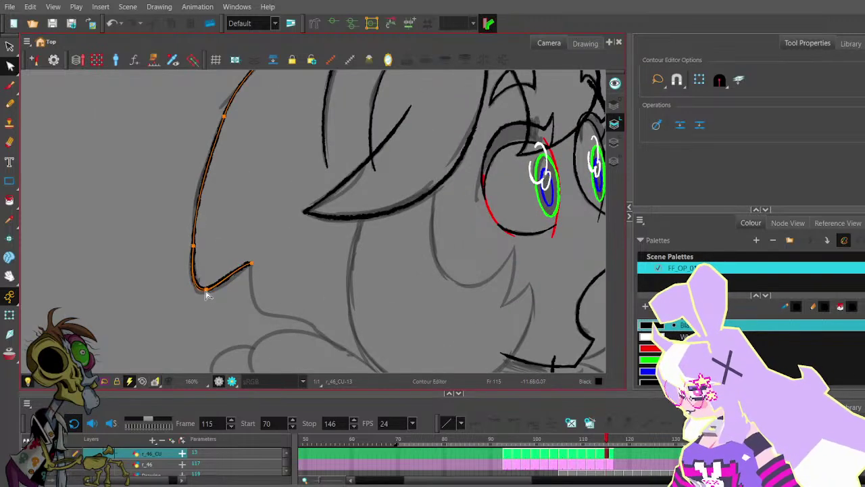
click(206, 290)
click(246, 265)
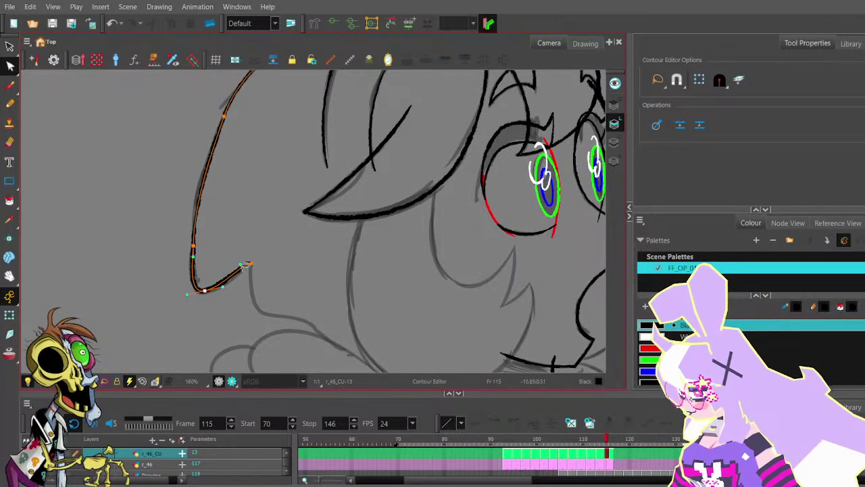
drag(227, 288, 233, 279)
click(250, 241)
scroll(251, 240, down, 1)
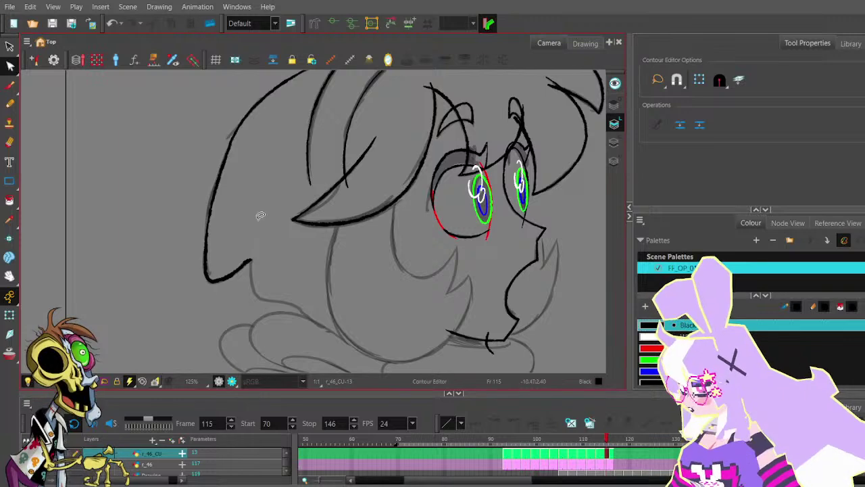
scroll(263, 214, down, 1)
drag(352, 180, 304, 163)
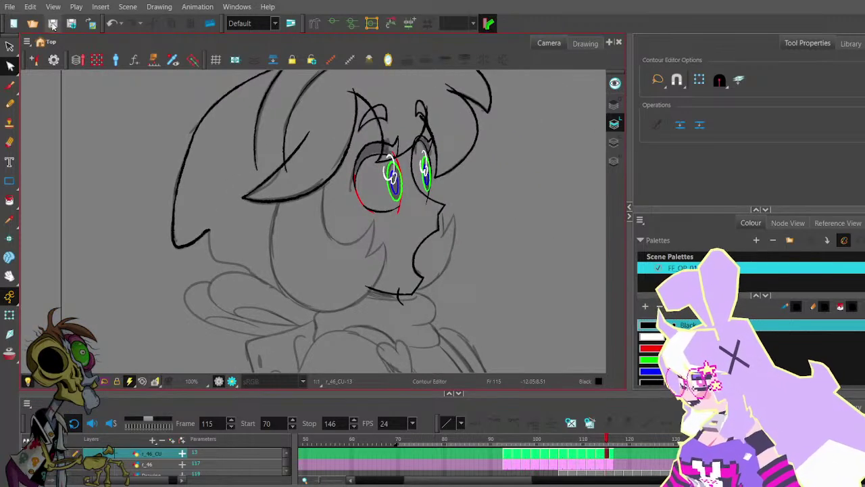
- Ink the nape hairline on frame 115 from the inner corner of the lower hair tip down towards the collar
click(12, 102)
scroll(215, 200, up, 2)
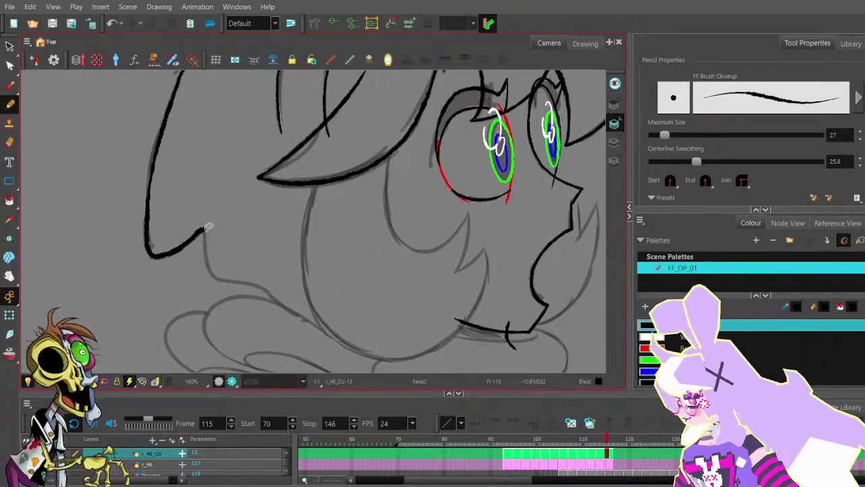
mouse_move(202, 230)
mouse_down()
mouse_move(212, 275)
mouse_move(269, 291)
mouse_up()
key(ctrl+z)
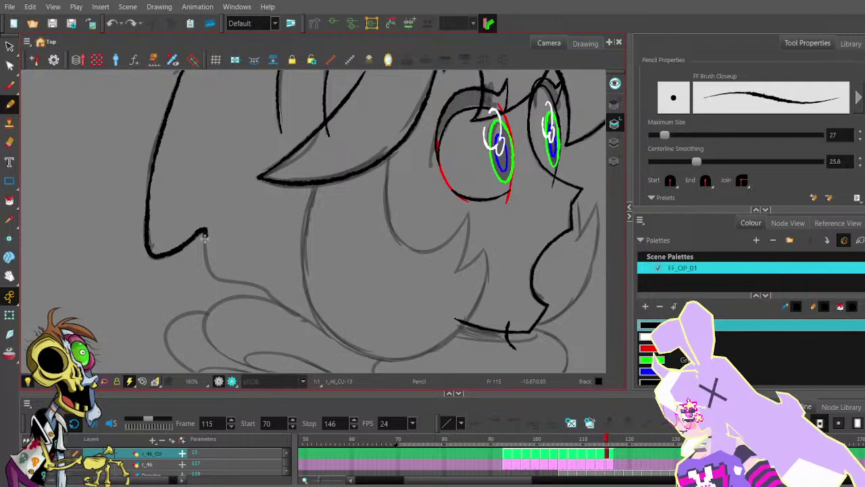
mouse_move(209, 270)
mouse_down()
mouse_move(268, 288)
mouse_move(195, 204)
mouse_move(203, 229)
mouse_move(191, 224)
mouse_move(278, 291)
mouse_up()
scroll(223, 210, up, 2)
key(ctrl+z)
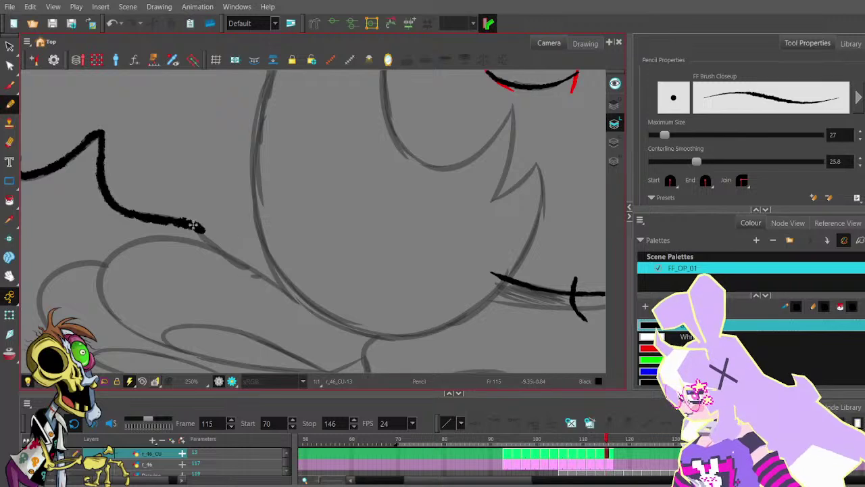
- Extend the nape hairline on frame 115 over the collar to the sketched outline of the rounded side hair
drag(193, 226, 271, 279)
scroll(237, 211, down, 2)
scroll(242, 223, up, 2)
key(ctrl+z)
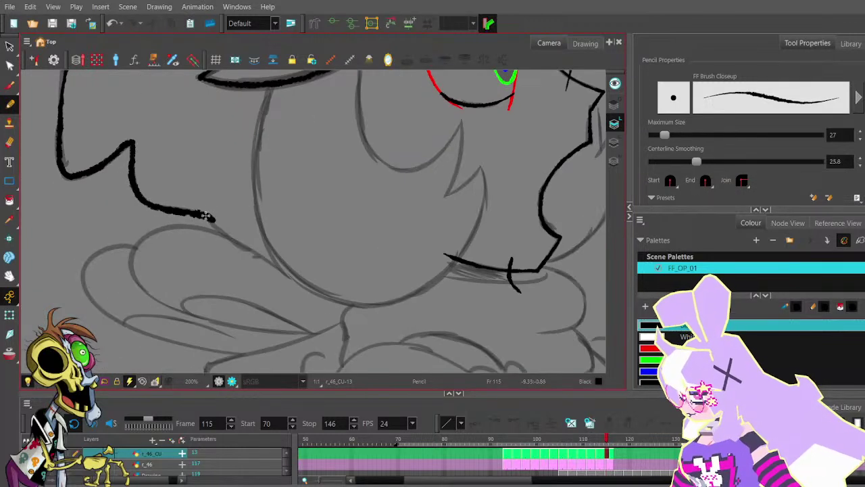
drag(205, 218, 274, 267)
scroll(243, 211, down, 4)
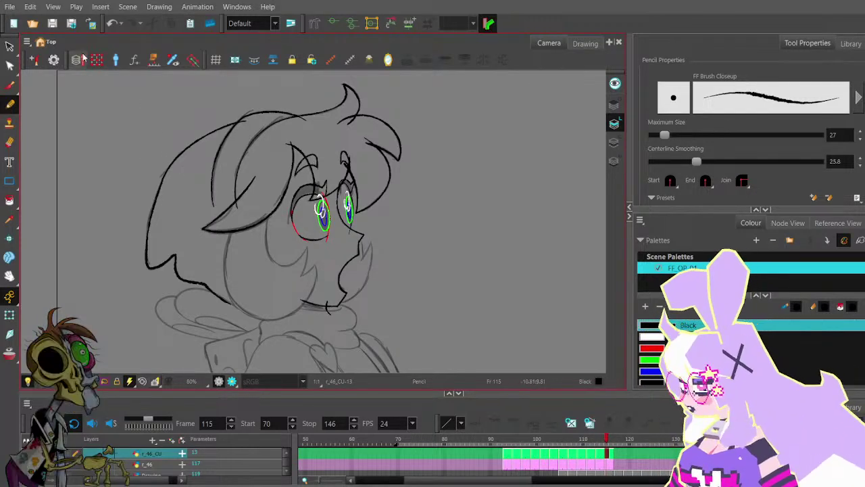
- Step back and forth through the inked frames up to frame 116 to review the head turn, ending on frame 109
scroll(342, 169, down, 3)
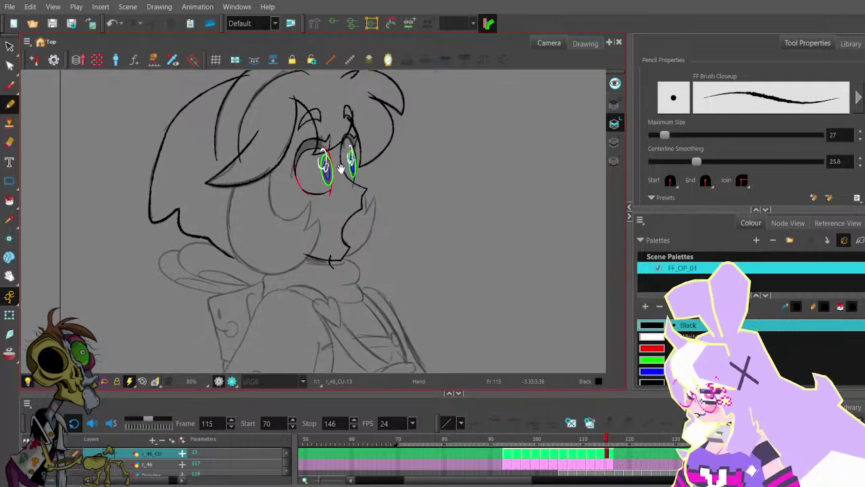
key(comma)
key(period)
key(period)
key(period)
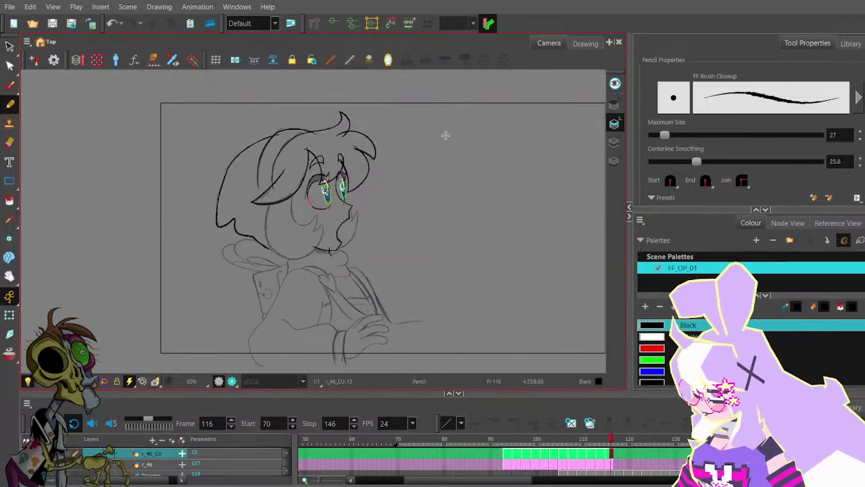
key(comma)
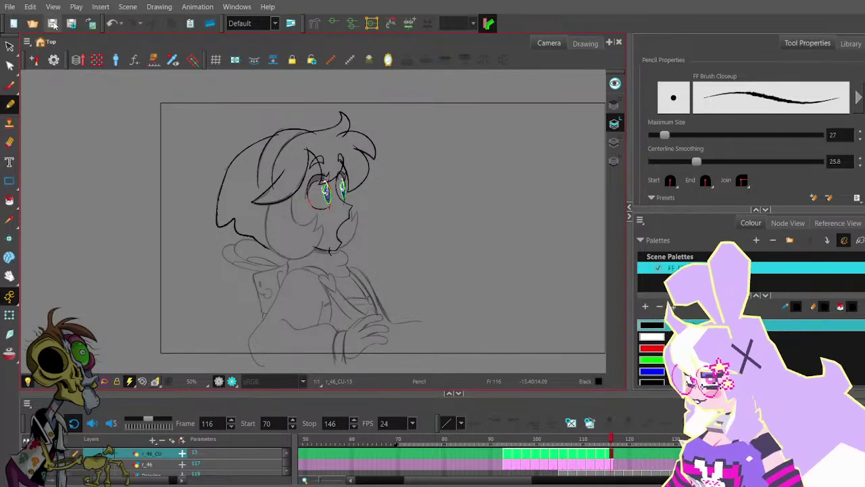
drag(407, 171, 391, 168)
key(comma)
key(comma)
key(comma)
key(comma)
key(comma)
key(comma)
key(comma)
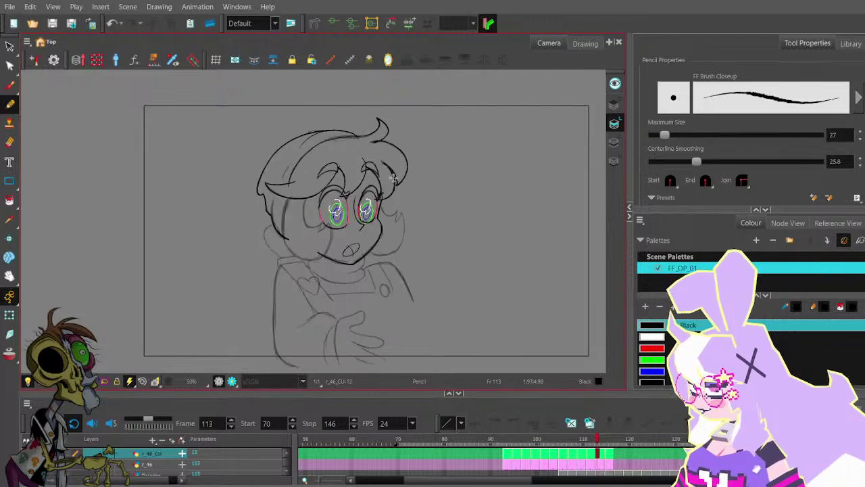
key(period)
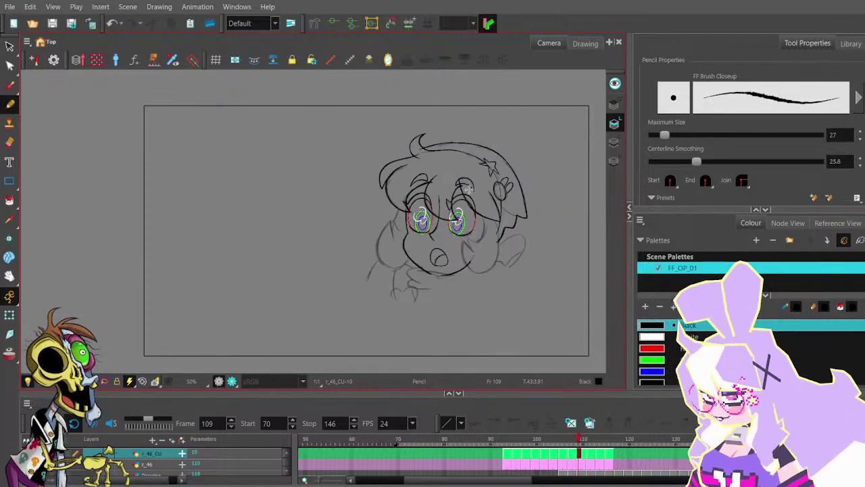
- Ink the short stroke on frame 109 linking the fringe to the tip of the side tuft beside the face, and adjust its curve
drag(521, 211, 442, 174)
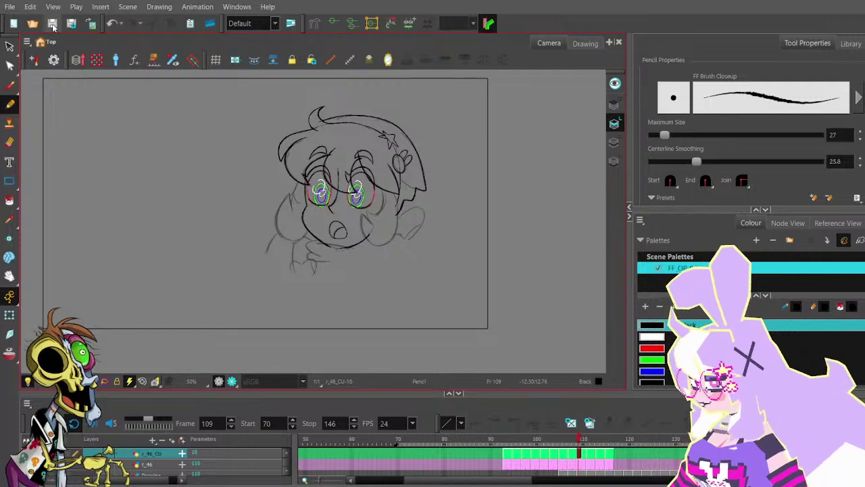
scroll(273, 188, up, 5)
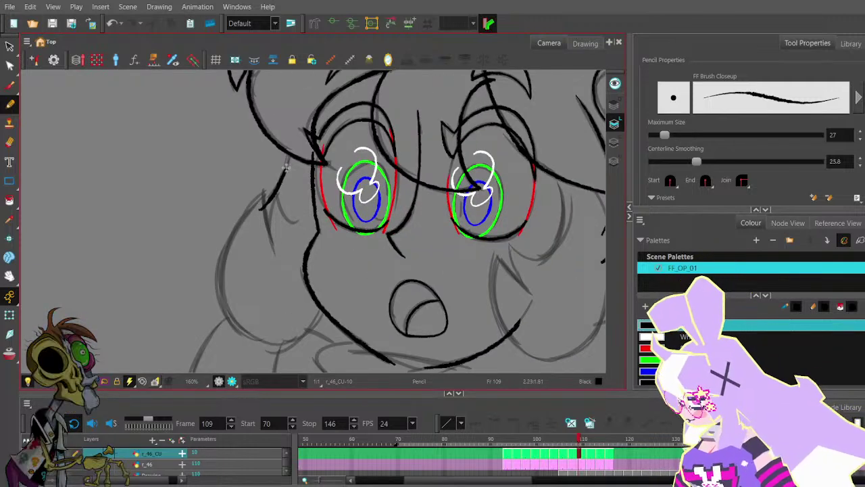
drag(283, 177, 293, 139)
key(alt+q)
click(291, 147)
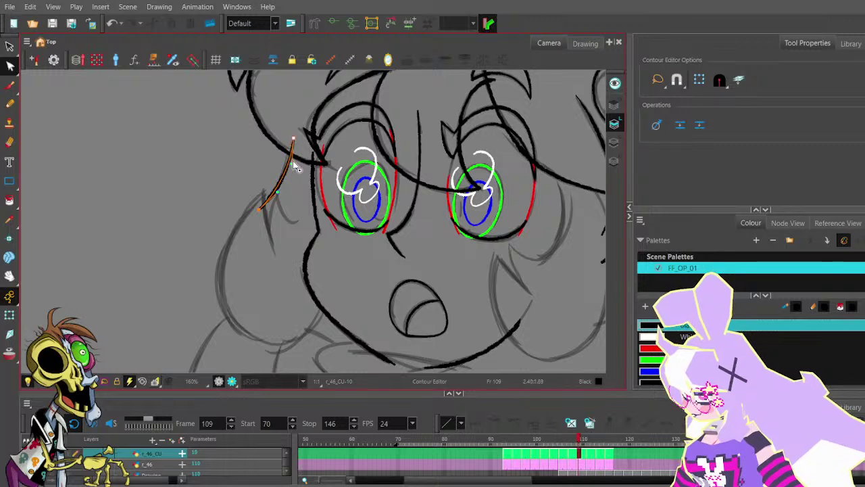
click(295, 187)
drag(298, 188, 270, 170)
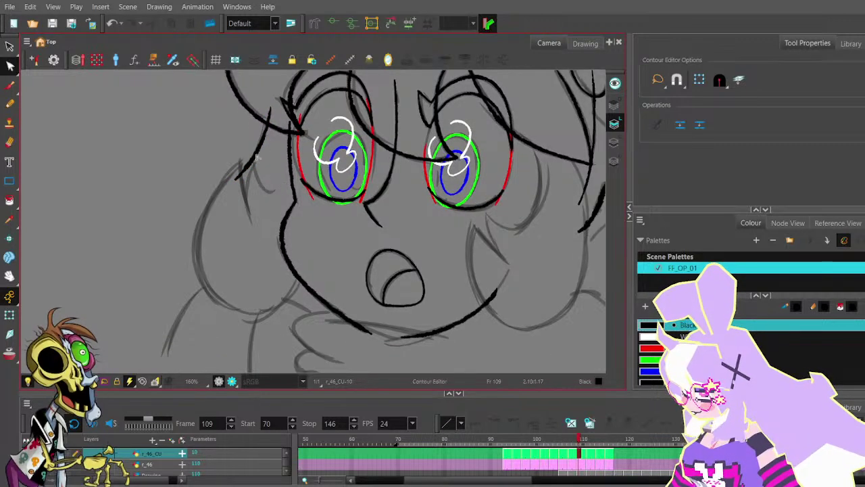
- Ink the short inner stroke running down from the side tuft's tip on frame 109 and try out the tuft's rounded outer outline
click(11, 100)
scroll(247, 200, up, 1)
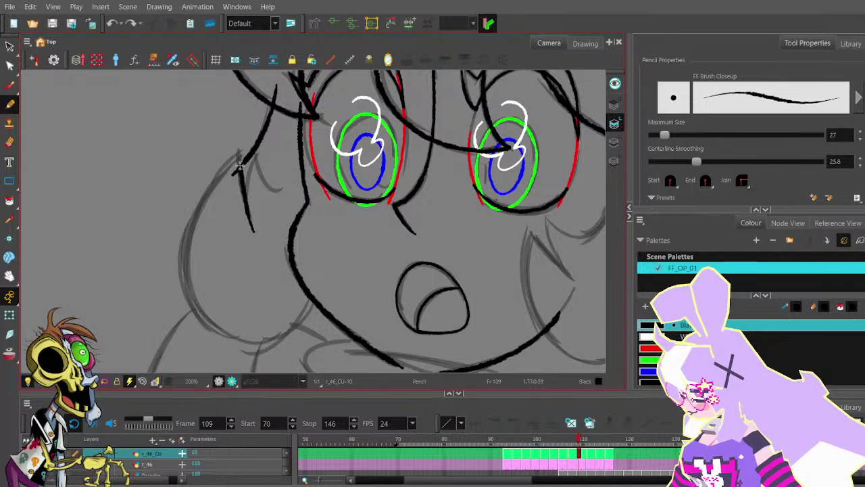
scroll(240, 160, down, 2)
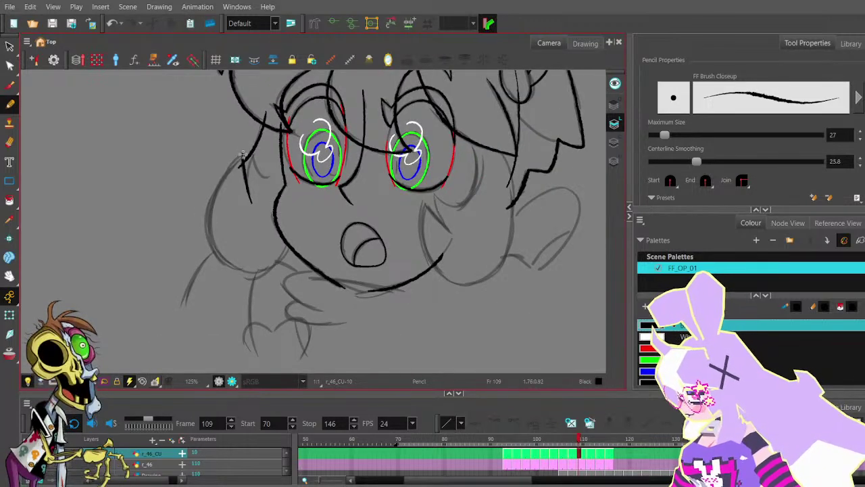
mouse_move(242, 154)
mouse_down()
mouse_move(212, 199)
mouse_move(210, 242)
mouse_move(235, 271)
mouse_move(263, 272)
mouse_move(283, 255)
mouse_move(282, 229)
mouse_up()
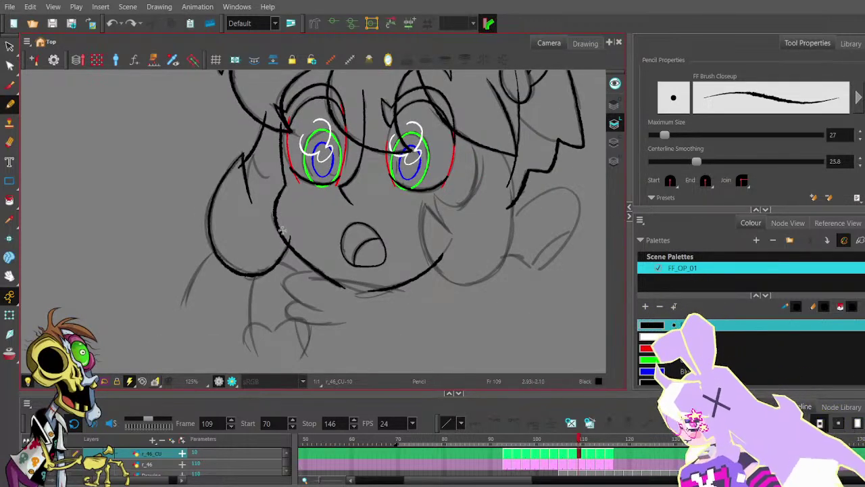
key(ctrl+z)
- Trim the overshooting top of the tuft's inner stroke on frame 109 with the Cutter and check its upper end with the Contour Editor
click(11, 47)
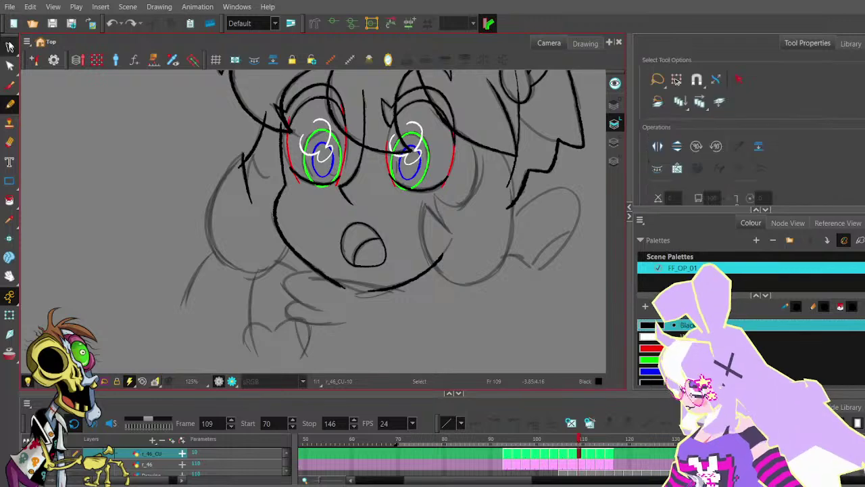
click(33, 69)
scroll(236, 156, up, 4)
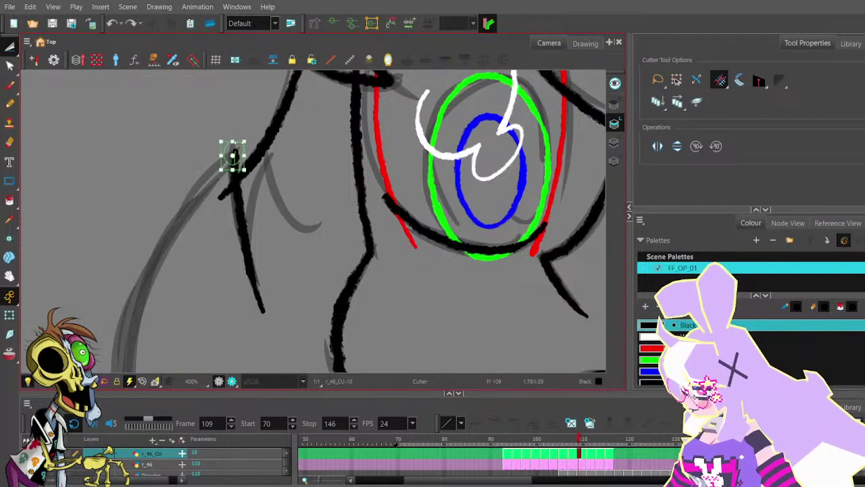
click(10, 67)
click(238, 169)
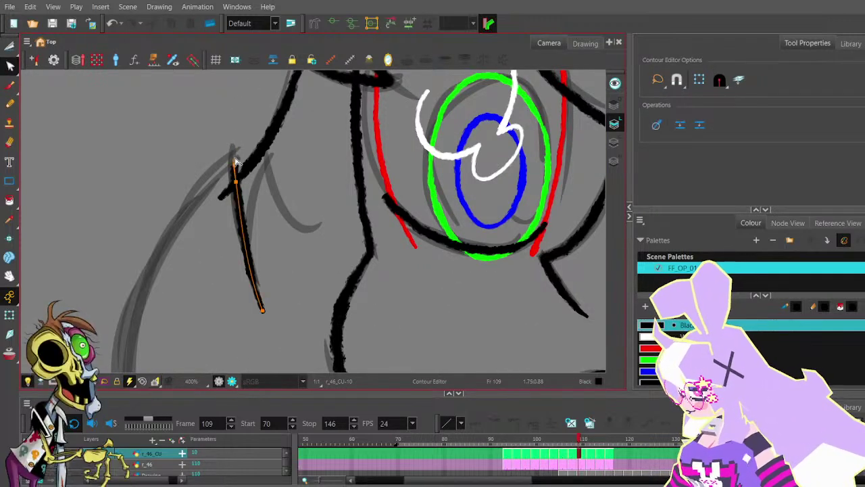
scroll(242, 131, down, 2)
scroll(242, 131, down, 1)
key(alt+x)
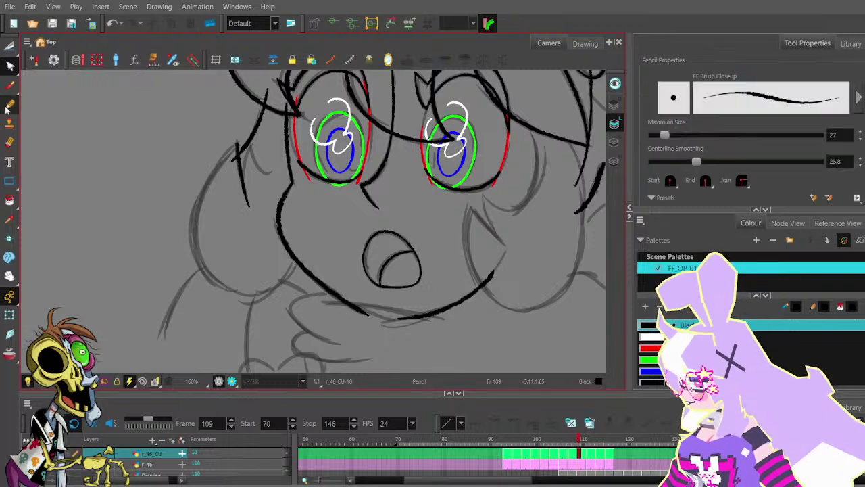
- Ink the side tuft's rounded outer outline on frame 109, from its tip down around to the jawline
scroll(234, 133, down, 1)
mouse_move(230, 127)
mouse_down()
mouse_move(200, 178)
mouse_move(202, 221)
mouse_move(240, 246)
mouse_up()
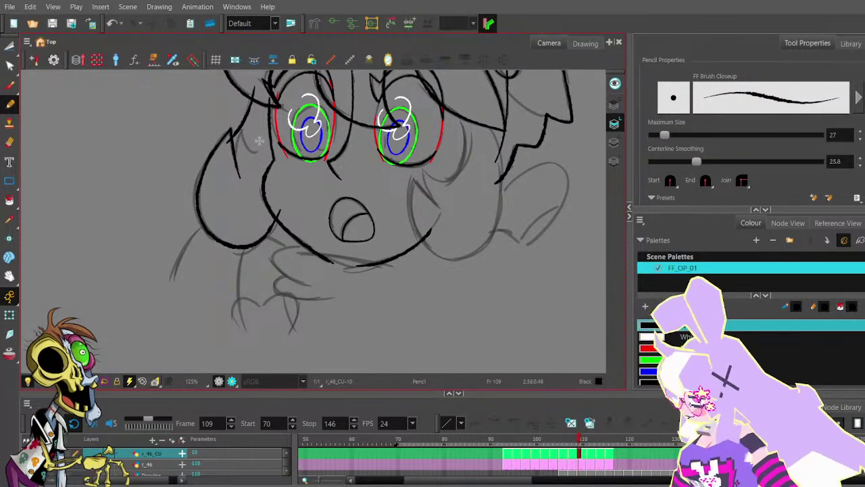
key(alt+q)
scroll(279, 198, up, 1)
click(282, 218)
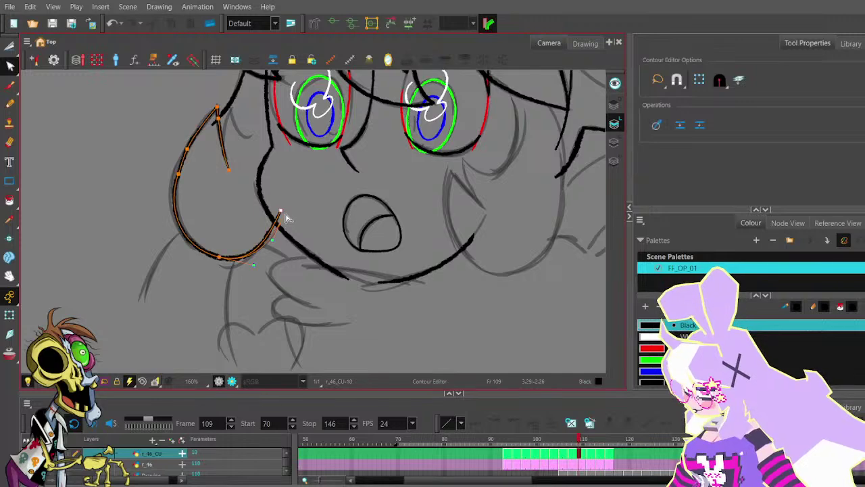
- Delete the surplus point on the upper part of the tuft's outer outline and reshape the remaining curve
click(178, 174)
key(Delete)
key(ctrl+z)
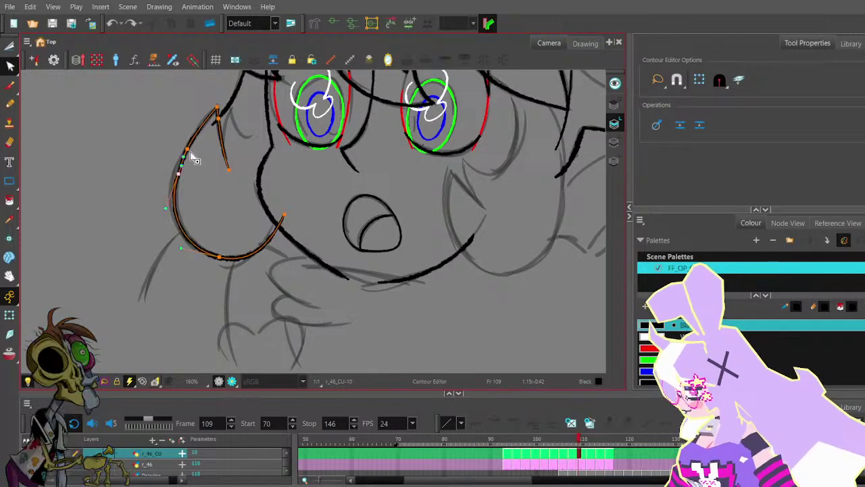
click(187, 149)
key(Delete)
click(178, 175)
mouse_move(181, 179)
mouse_down()
mouse_move(184, 165)
mouse_move(176, 177)
mouse_up()
- Adjust the end point of the tuft's outer outline at the jaw on frame 109 and check the points near its tip
click(223, 180)
click(284, 214)
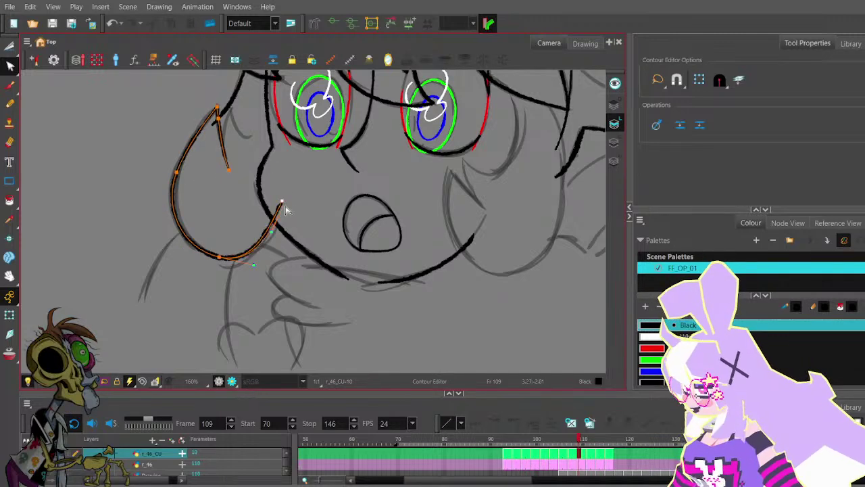
drag(285, 214, 286, 209)
click(282, 183)
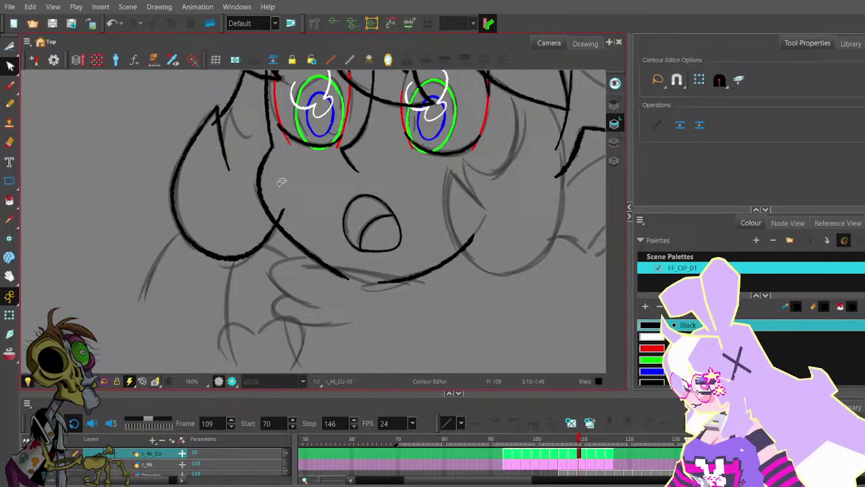
click(219, 112)
drag(206, 121, 222, 181)
click(222, 163)
scroll(230, 170, down, 2)
key(space)
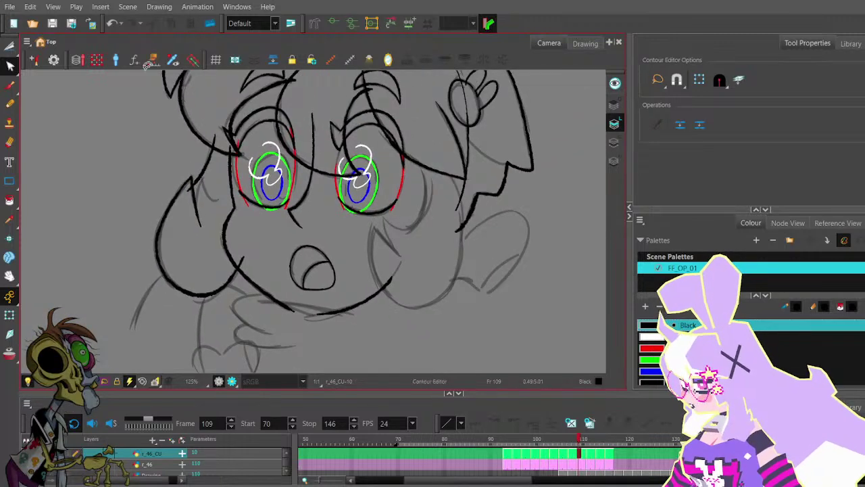
- Ink the small pointed hair strand between the side tuft and the face on frame 109
click(9, 103)
scroll(217, 194, up, 3)
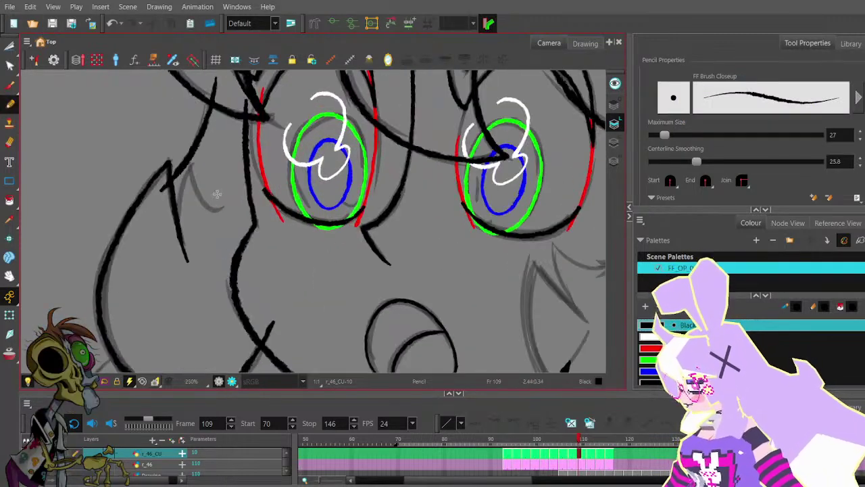
key(ctrl+z)
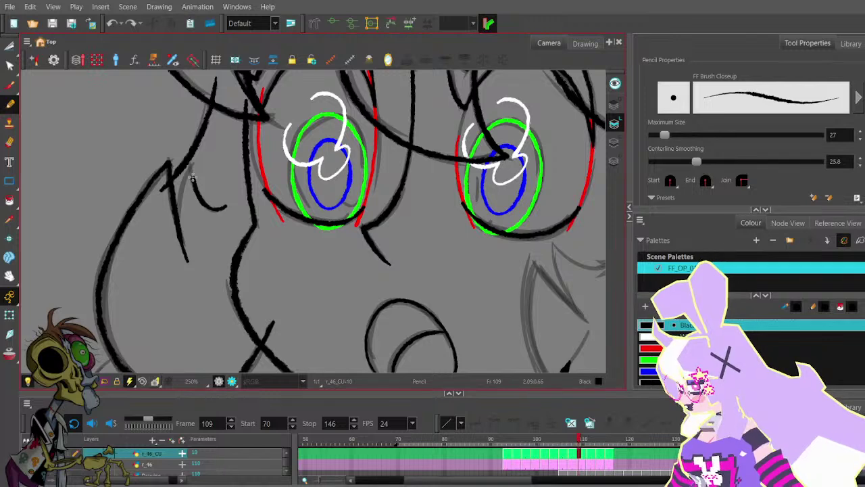
drag(192, 177, 197, 162)
key(ctrl+z)
mouse_move(225, 205)
mouse_down()
mouse_move(203, 205)
mouse_move(191, 164)
mouse_move(182, 235)
mouse_up()
key(ctrl+z)
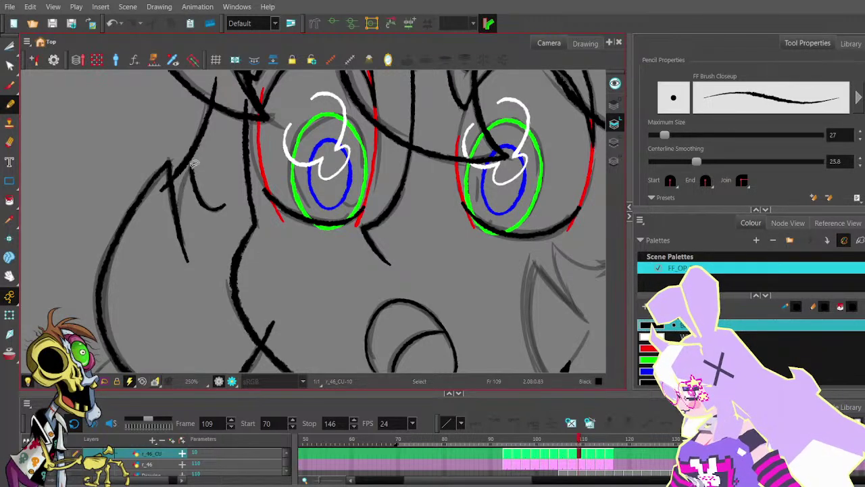
drag(181, 192, 185, 245)
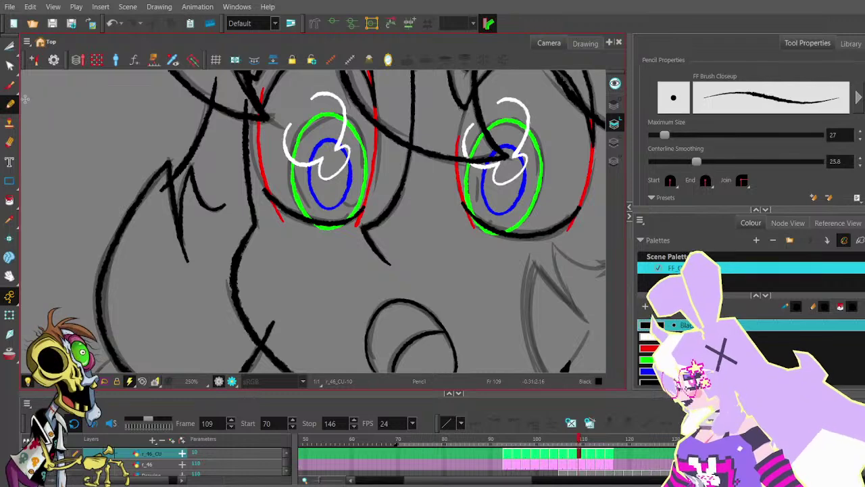
- Adjust the lower end of the small strand with the Contour Editor so it meets the tuft's inner stroke
click(10, 66)
click(183, 192)
drag(182, 236, 180, 228)
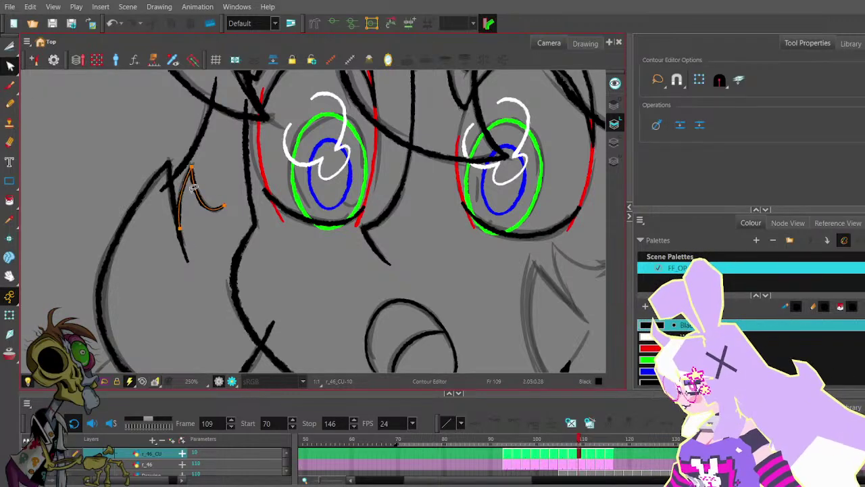
click(191, 168)
scroll(211, 169, down, 5)
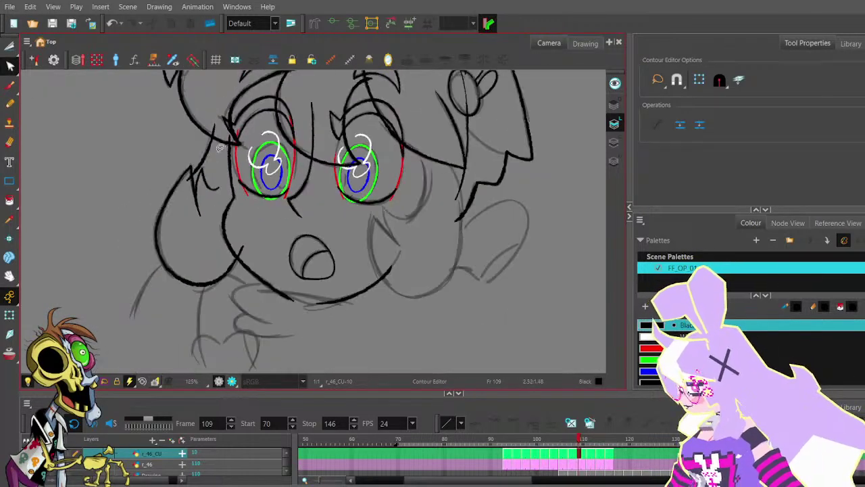
- Pull the lower end of the first side tuft's outline back toward the jawline with the Contour Editor
key(space)
drag(253, 142, 236, 183)
click(9, 105)
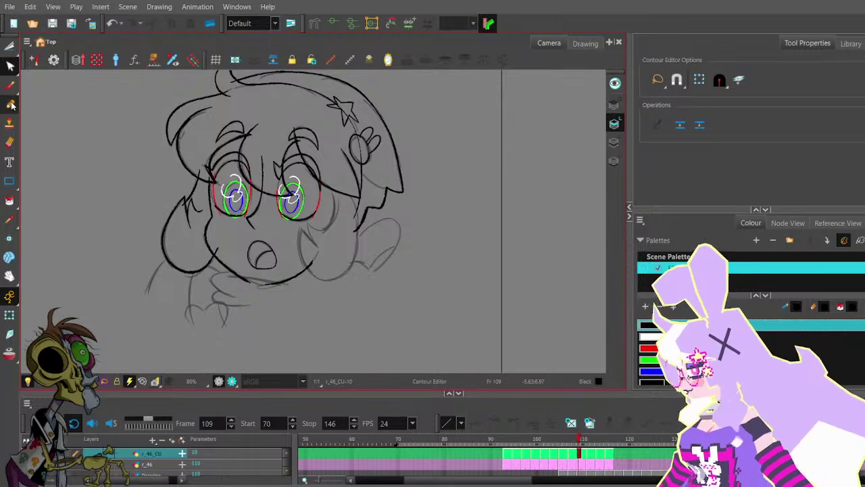
key(space)
drag(348, 170, 301, 160)
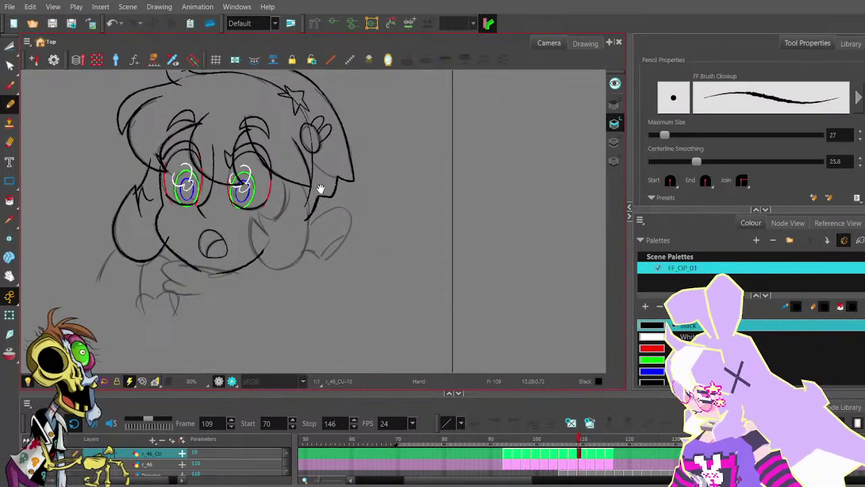
click(11, 65)
scroll(161, 235, up, 2)
click(177, 242)
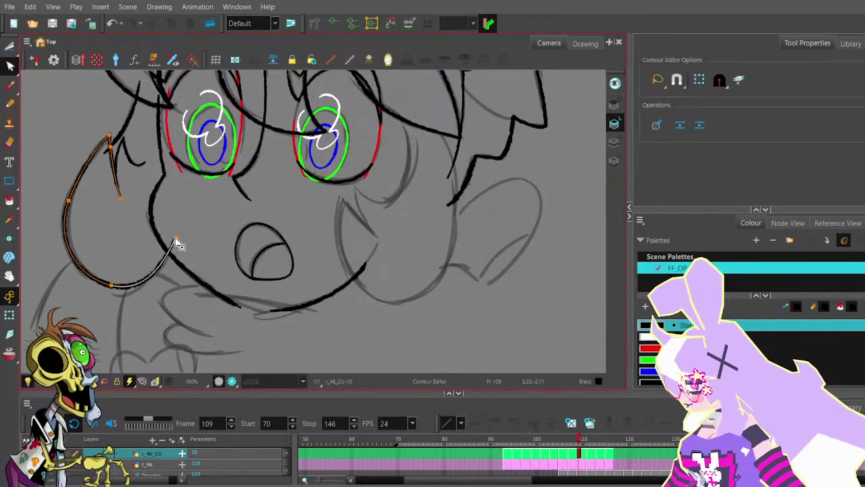
drag(175, 238, 175, 256)
click(190, 245)
scroll(189, 245, down, 1)
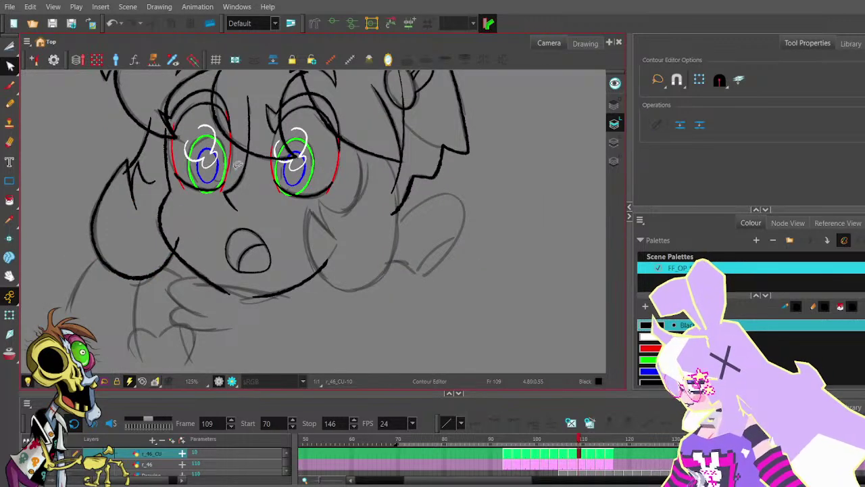
- Ink the curved lock of hair sweeping down beside the other eye on frame 109
click(10, 101)
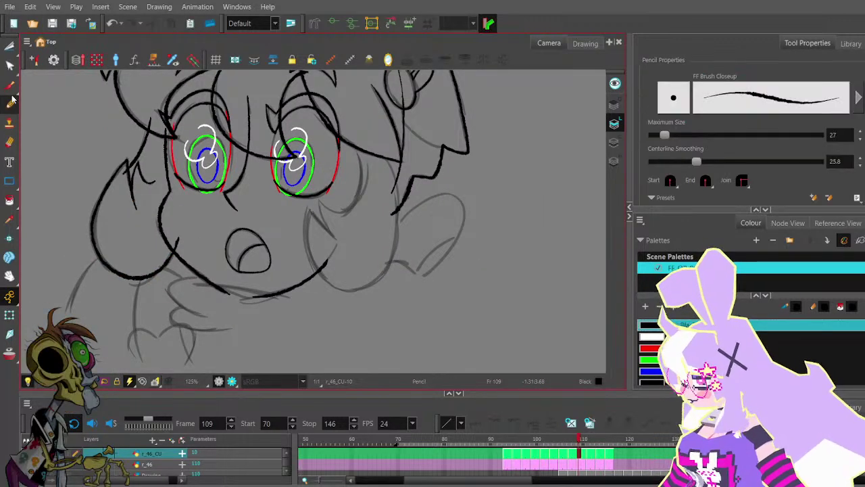
drag(367, 169, 302, 174)
drag(287, 139, 285, 212)
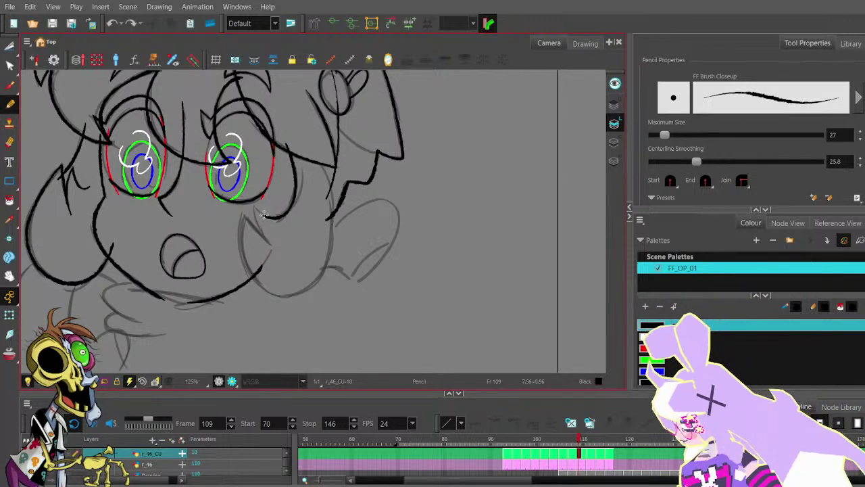
key(ctrl+z)
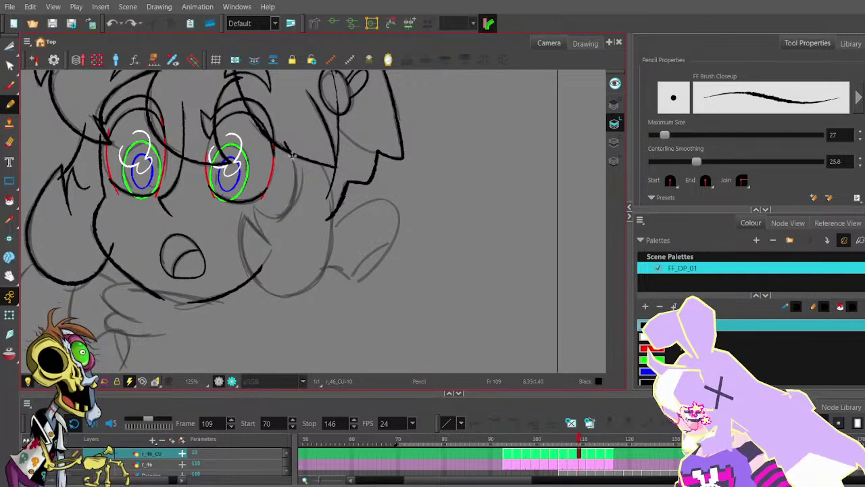
mouse_move(289, 206)
mouse_down()
mouse_move(265, 216)
mouse_move(252, 204)
mouse_move(294, 285)
mouse_up()
- Ink the short zigzag strokes forming the points of the second side tuft beside the cheek on frame 109
scroll(255, 202, up, 4)
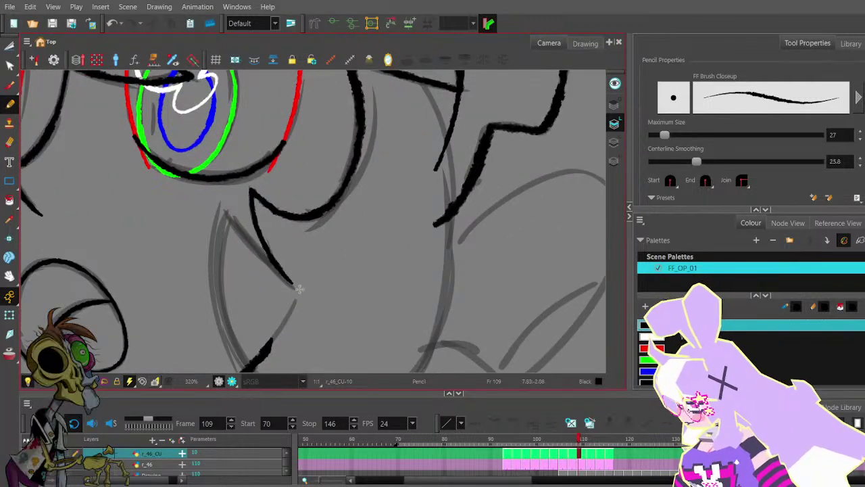
key(ctrl+z)
mouse_move(252, 191)
mouse_down()
mouse_move(254, 227)
mouse_move(291, 280)
mouse_move(227, 210)
mouse_up()
key(ctrl+z)
mouse_move(289, 282)
mouse_down()
mouse_move(229, 218)
mouse_move(225, 181)
mouse_move(219, 247)
mouse_up()
scroll(233, 213, down, 3)
key(ctrl+z)
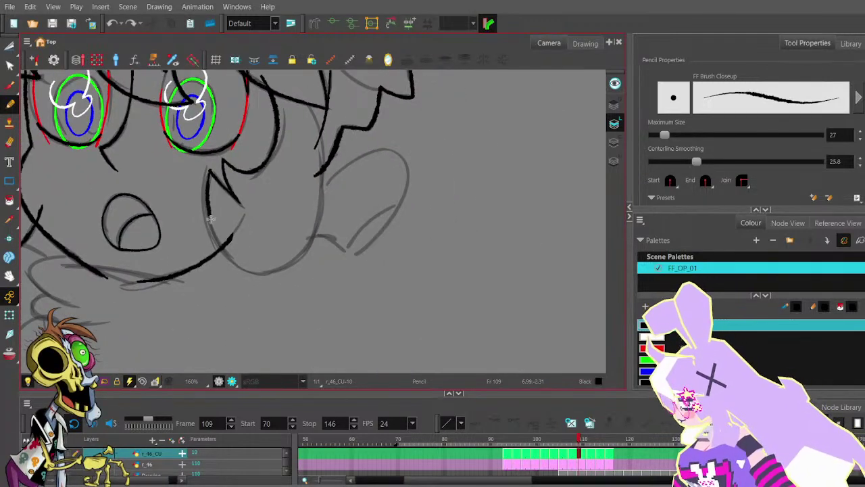
- Ink the second tuft's rounded outline on frame 109, from its inner point around the bottom and up to the fringe
mouse_move(210, 218)
mouse_down()
mouse_move(240, 261)
mouse_move(297, 270)
mouse_up()
key(ctrl+z)
mouse_move(207, 169)
mouse_down()
mouse_move(226, 258)
mouse_move(278, 271)
mouse_move(311, 247)
mouse_up()
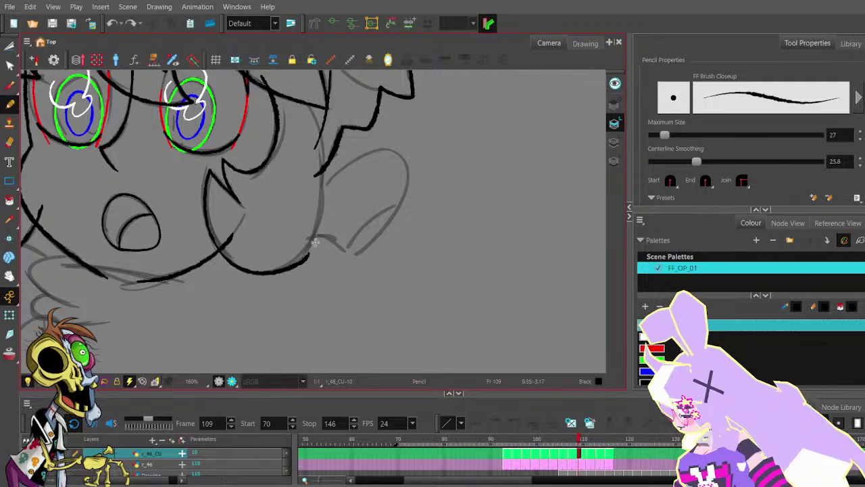
key(ctrl+z)
mouse_move(207, 166)
mouse_down()
mouse_move(210, 223)
mouse_move(231, 260)
mouse_move(267, 270)
mouse_move(299, 255)
mouse_up()
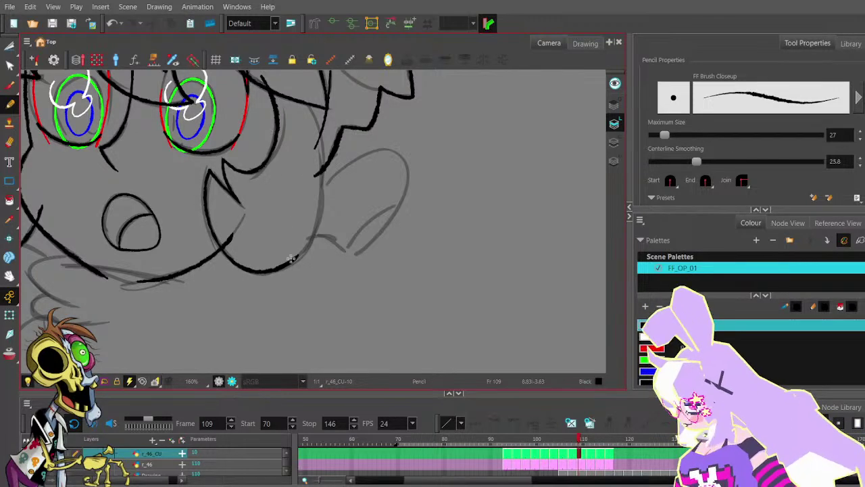
mouse_move(291, 259)
mouse_down()
mouse_move(314, 221)
mouse_move(315, 127)
mouse_up()
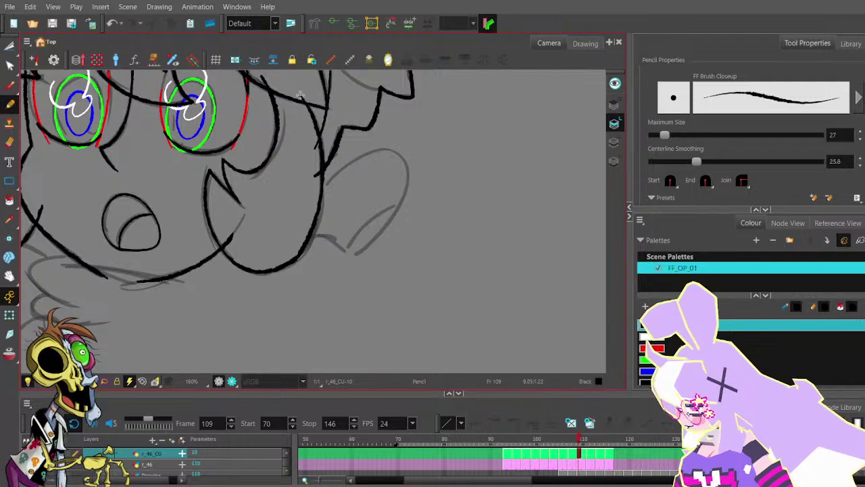
- Delete the surplus points along the second tuft's lower outline and smooth its bottom curve with the Contour Editor
key(alt+q)
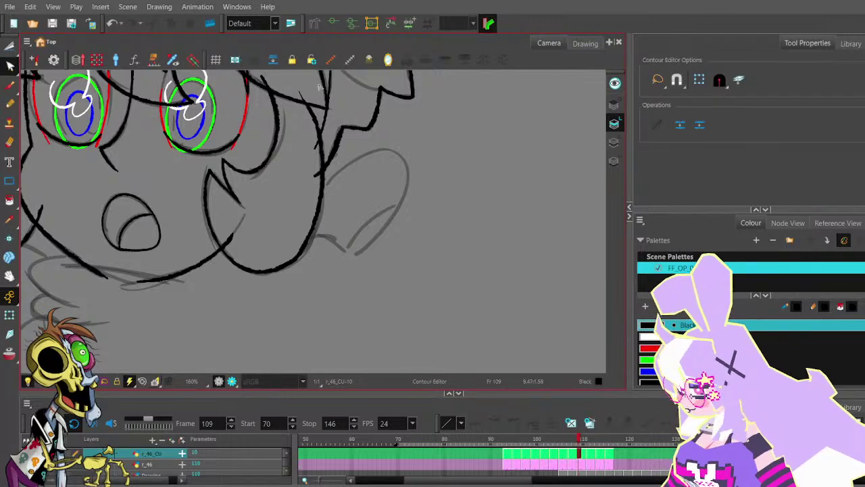
click(301, 93)
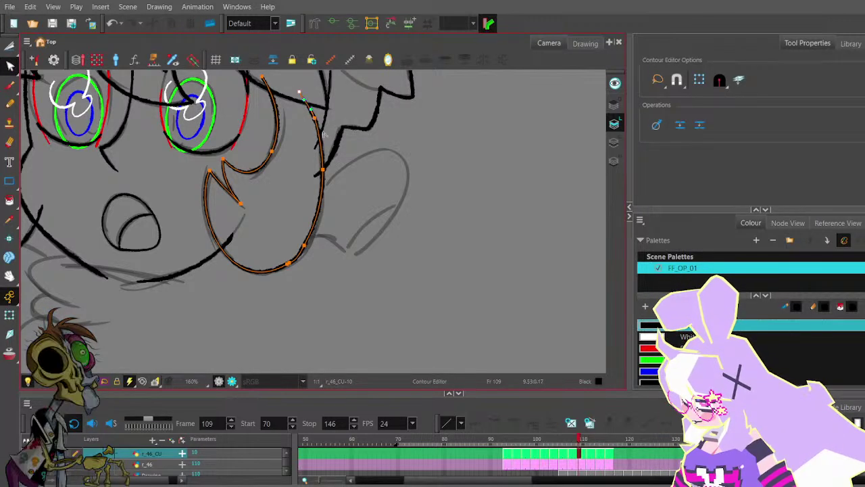
click(305, 246)
key(Delete)
click(289, 263)
key(Delete)
mouse_move(293, 260)
mouse_down()
mouse_move(295, 272)
mouse_move(294, 261)
mouse_move(283, 261)
mouse_move(499, 157)
mouse_up()
scroll(292, 263, up, 1)
scroll(284, 260, up, 3)
scroll(498, 156, down, 4)
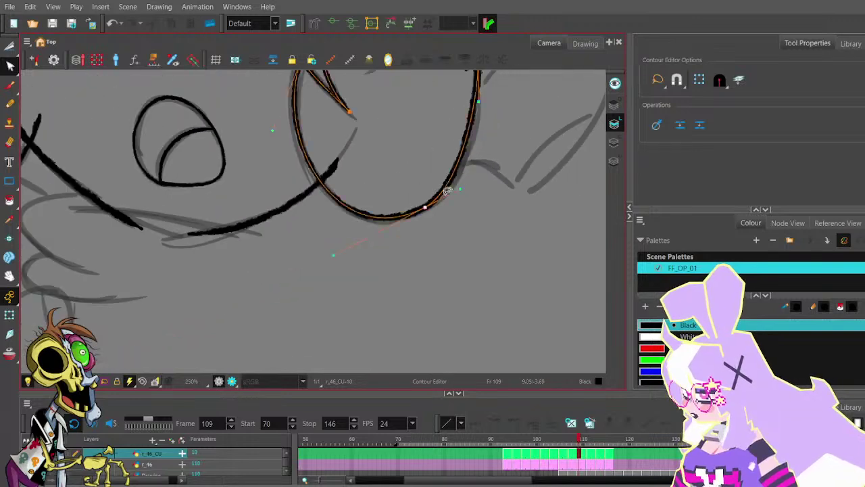
mouse_move(332, 273)
mouse_down()
mouse_move(348, 261)
mouse_move(344, 270)
mouse_up()
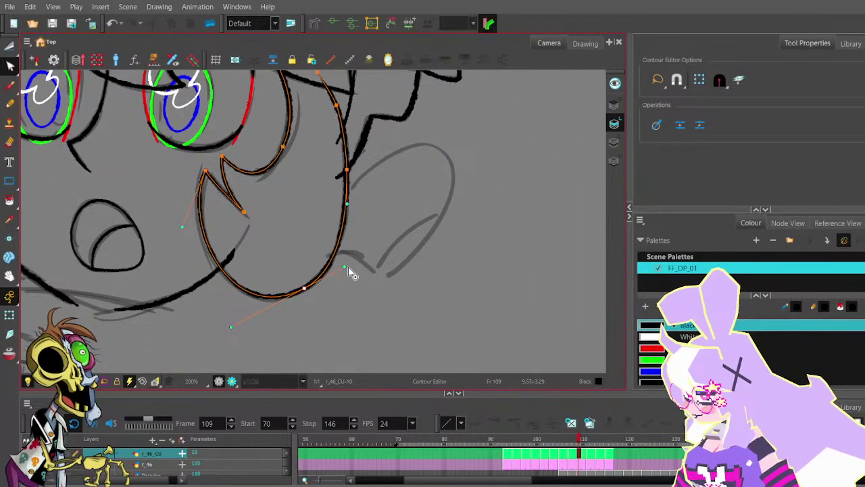
scroll(367, 193, down, 3)
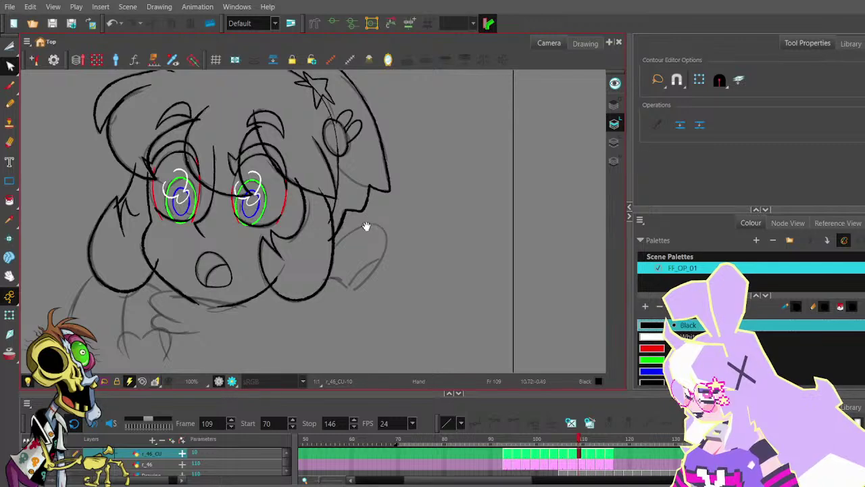
- Flip back and forth between frame 109's drawing and the one on frame 111 to compare the head turn
drag(366, 226, 365, 241)
scroll(365, 234, down, 1)
key(comma)
key(period)
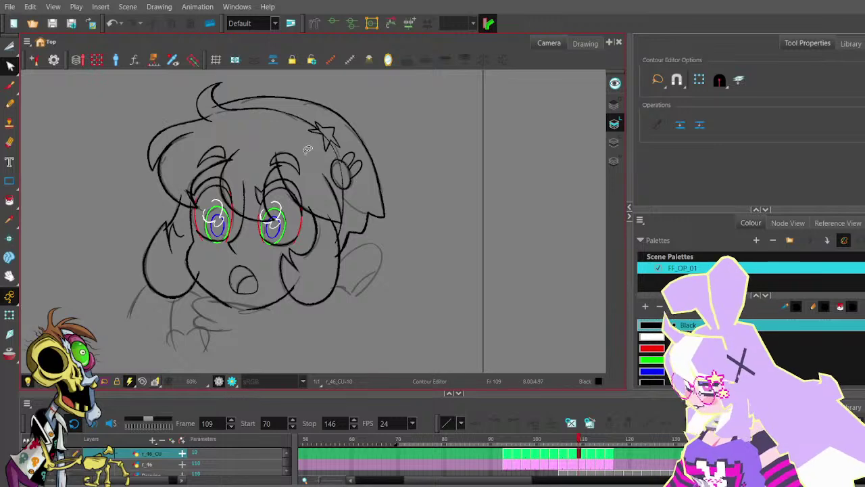
key(period)
key(period)
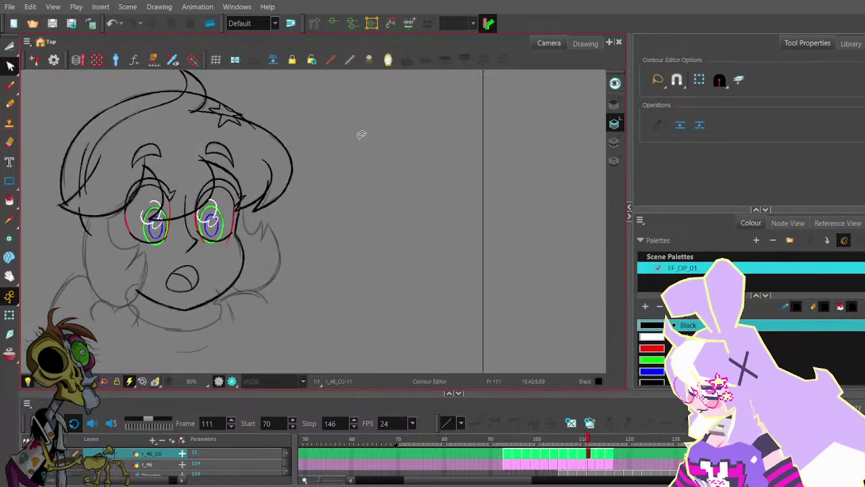
key(comma)
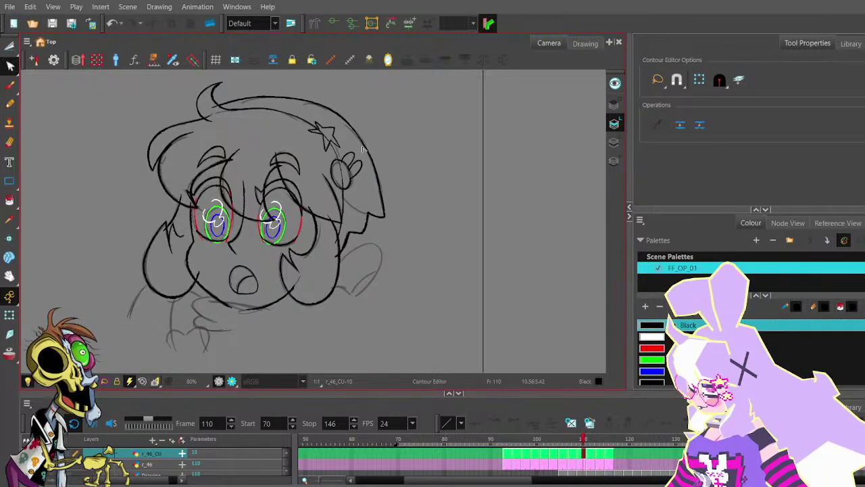
key(period)
key(comma)
key(period)
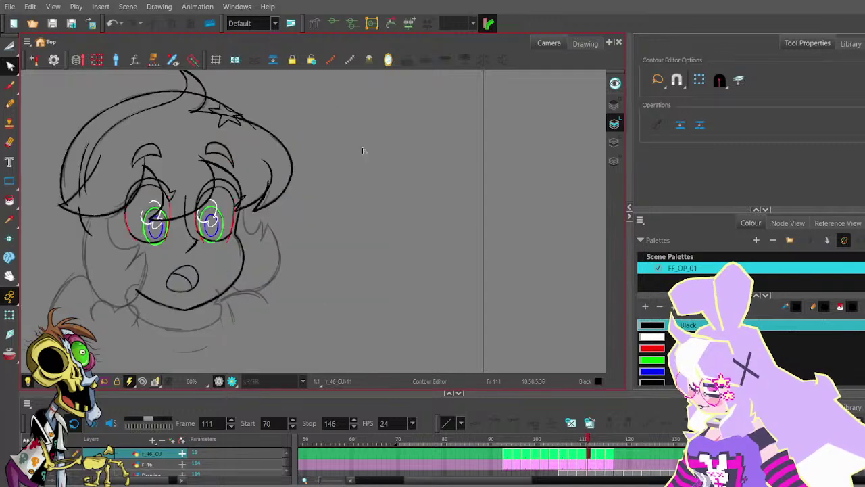
key(comma)
- Ink the left side tuft's inner curve on frame 111, from under the fringe down to its first pointed tip
key(period)
drag(329, 195, 452, 192)
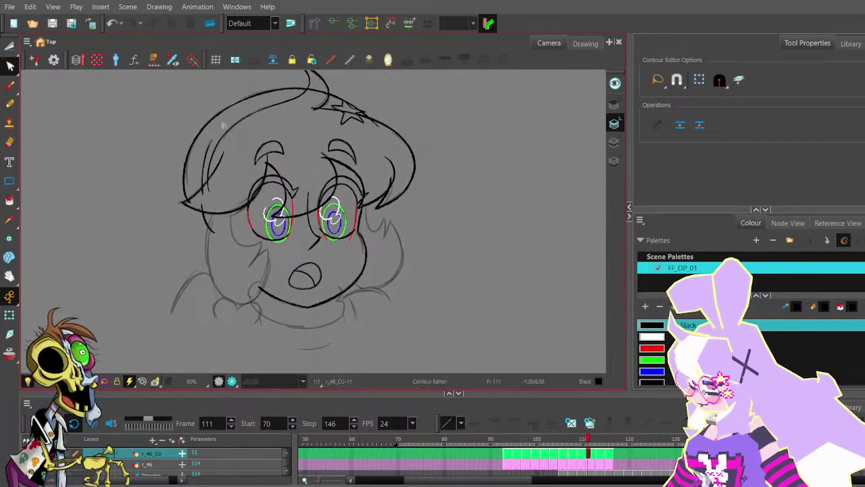
key(alt+x)
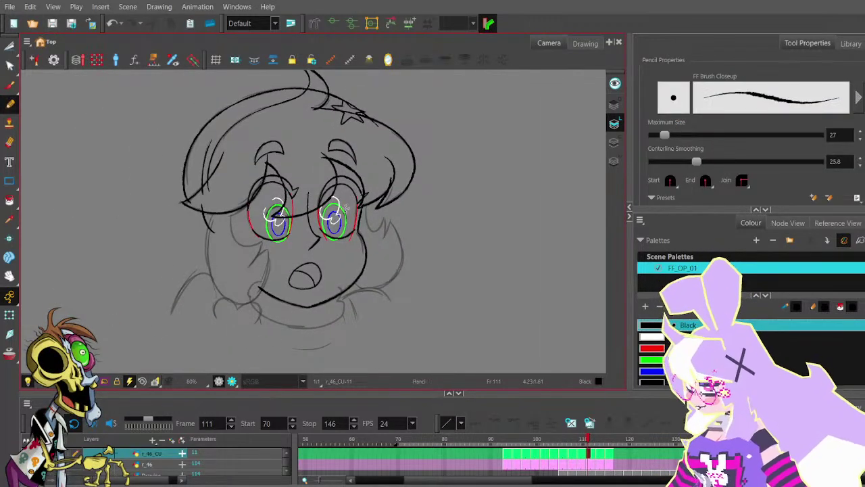
drag(344, 208, 347, 184)
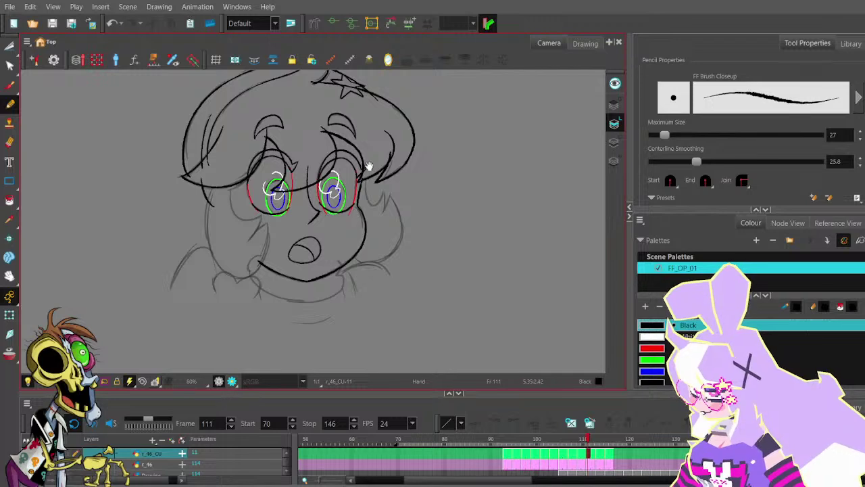
mouse_move(374, 155)
mouse_down()
mouse_move(366, 213)
mouse_move(367, 155)
mouse_up()
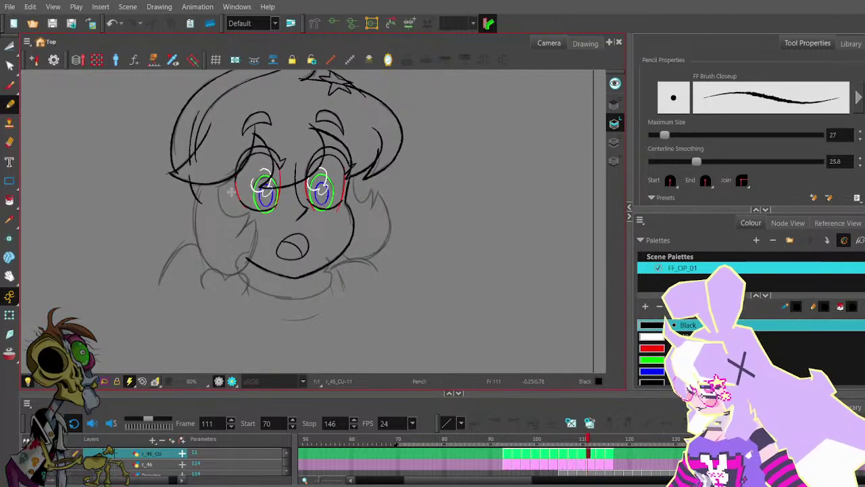
scroll(230, 192, up, 4)
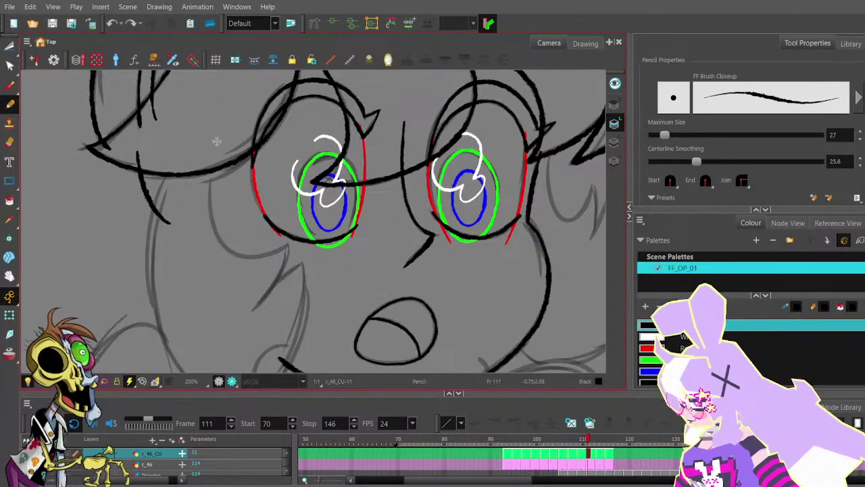
drag(220, 141, 213, 162)
drag(216, 231, 249, 253)
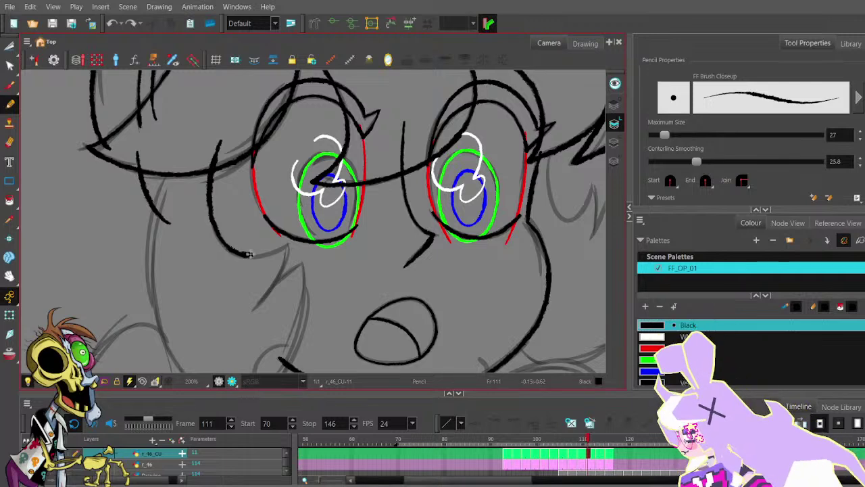
scroll(295, 250, down, 3)
scroll(278, 130, up, 1)
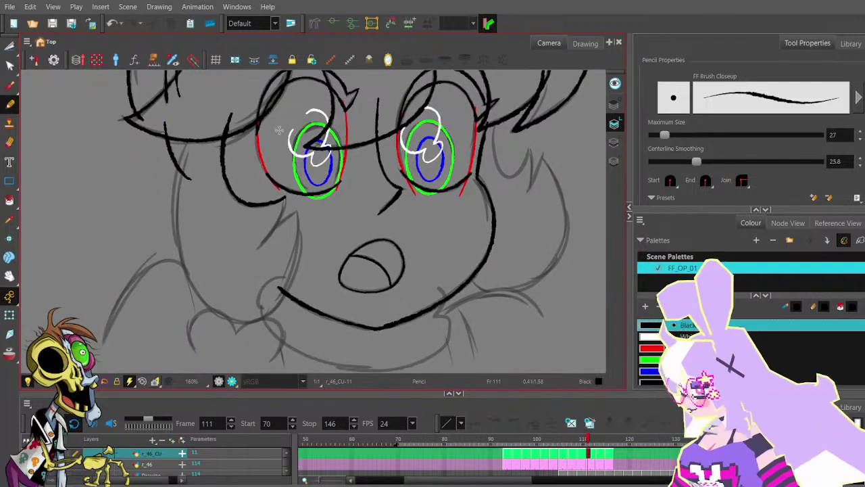
drag(284, 200, 254, 254)
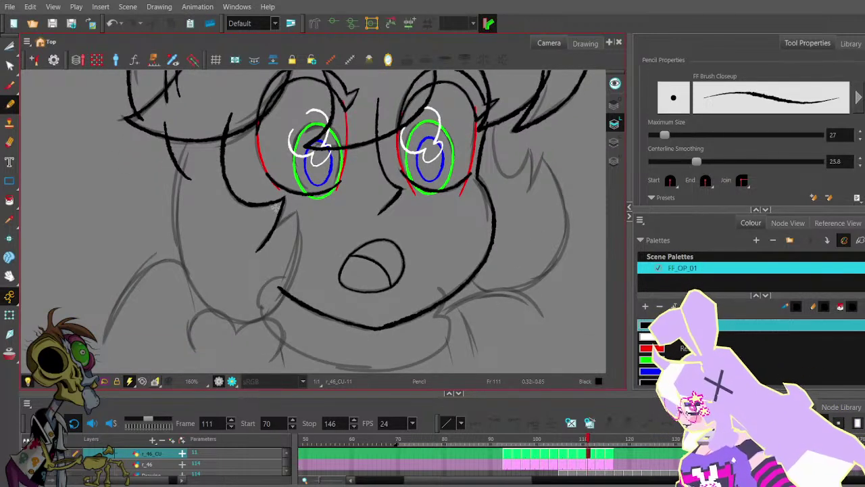
- Refine the left tuft's first point and its short tapering stroke on frame 111 with the Contour Editor
click(10, 65)
scroll(287, 201, up, 2)
click(287, 201)
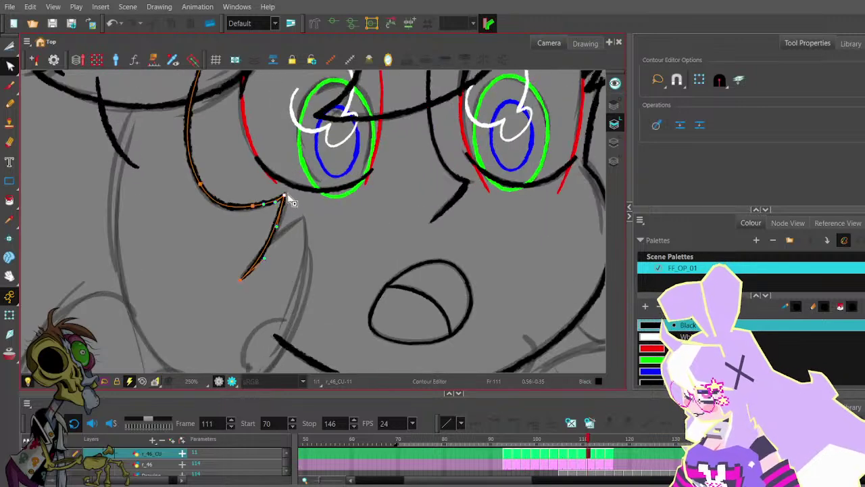
drag(278, 226, 291, 204)
click(301, 211)
scroll(306, 209, down, 2)
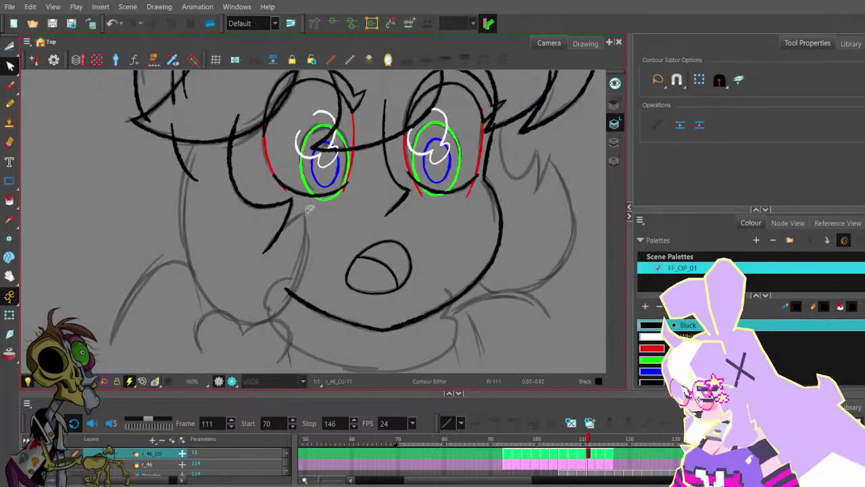
scroll(260, 234, up, 2)
click(266, 248)
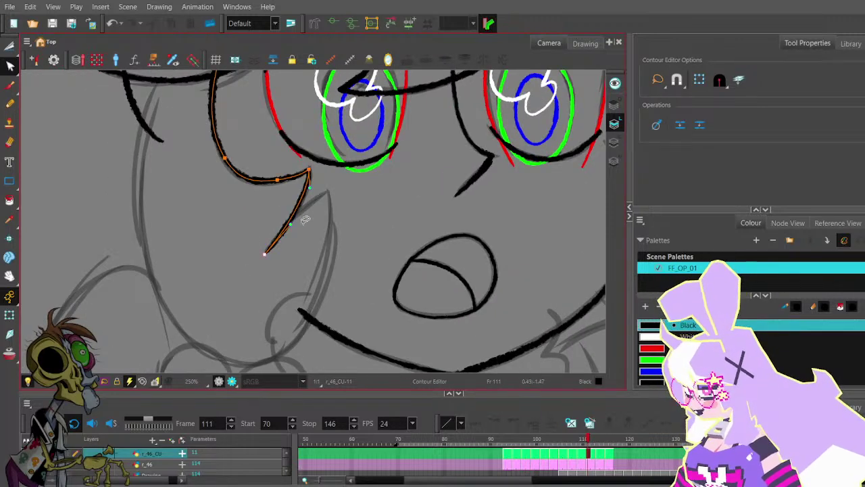
scroll(308, 217, down, 2)
click(306, 219)
scroll(316, 216, down, 1)
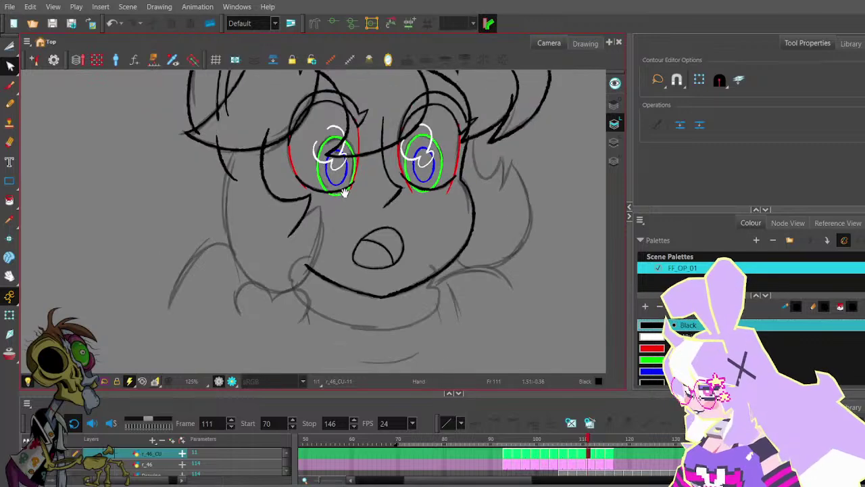
drag(341, 192, 265, 194)
- Ink the left tuft's rounded outer outline on frame 111, from the fringe down around the bottom to the jaw
click(10, 103)
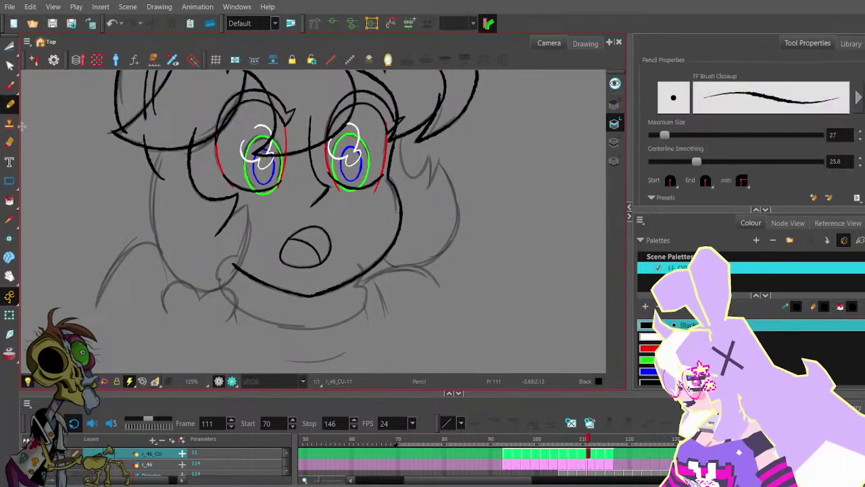
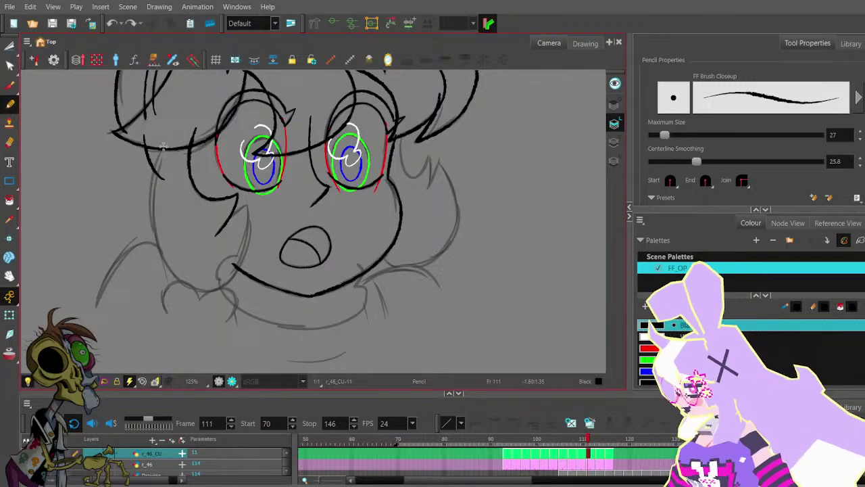
drag(162, 141, 150, 220)
key(ctrl+z)
mouse_move(165, 138)
mouse_down()
mouse_move(152, 217)
mouse_move(162, 259)
mouse_up()
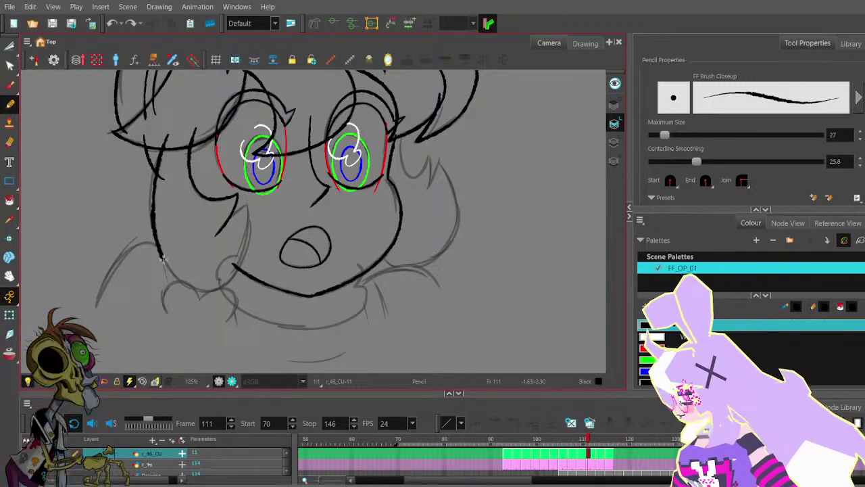
drag(215, 290, 237, 270)
key(ctrl+z)
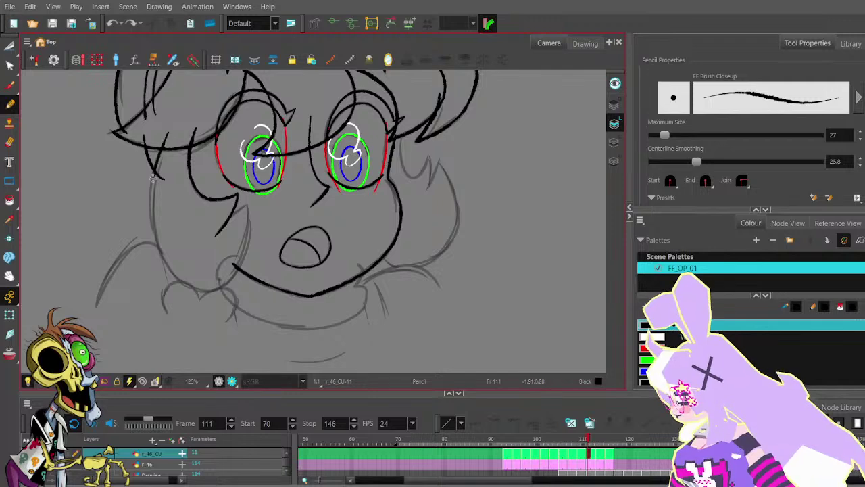
mouse_move(154, 244)
mouse_down()
mouse_move(170, 272)
mouse_move(200, 289)
mouse_up()
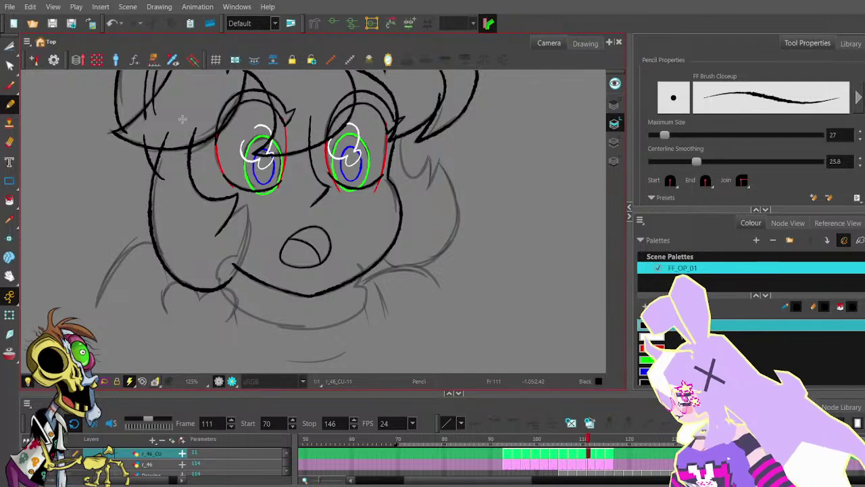
- Adjust the curve of the left tuft's outer outline on frame 111 with the Contour Editor
click(10, 66)
scroll(179, 137, up, 1)
click(154, 204)
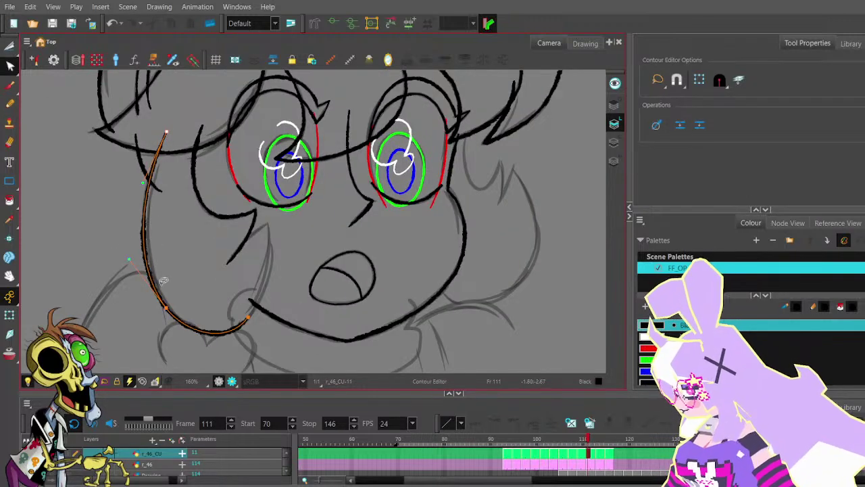
click(181, 271)
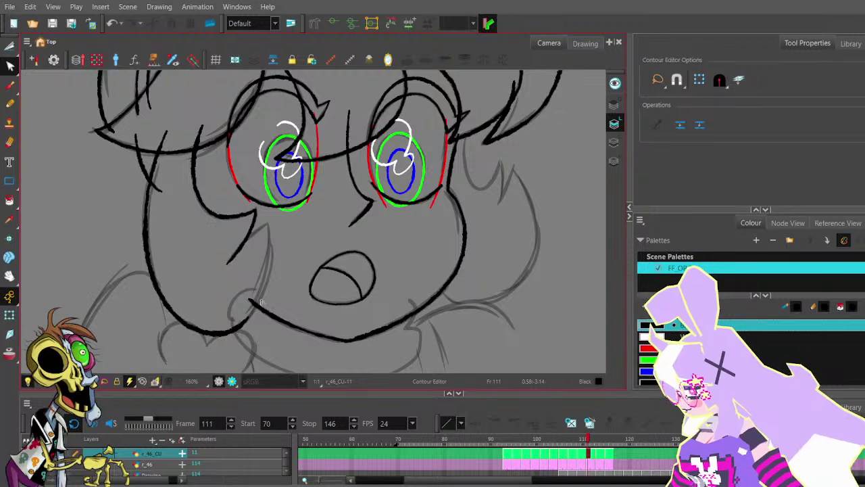
- Ink the left tuft's inner edge up from the jaw and the short stroke forming its second point on frame 111
key(alt+/)
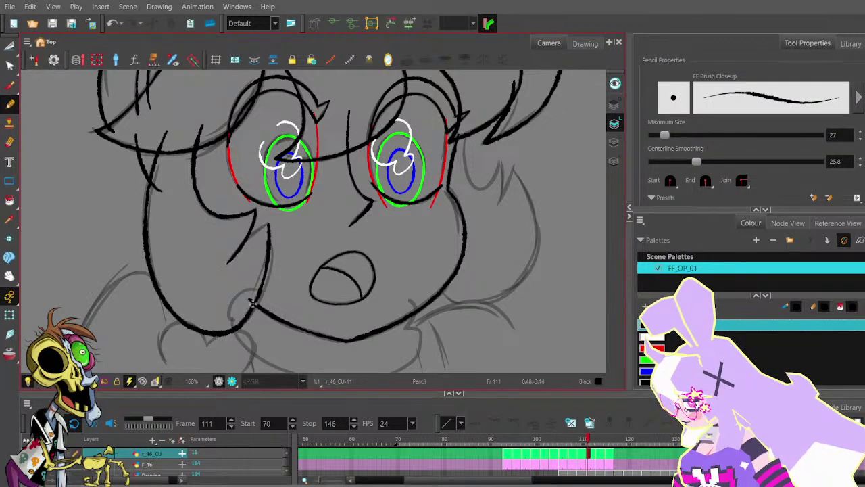
key(ctrl+z)
drag(242, 323, 267, 273)
drag(269, 227, 220, 262)
scroll(252, 237, up, 2)
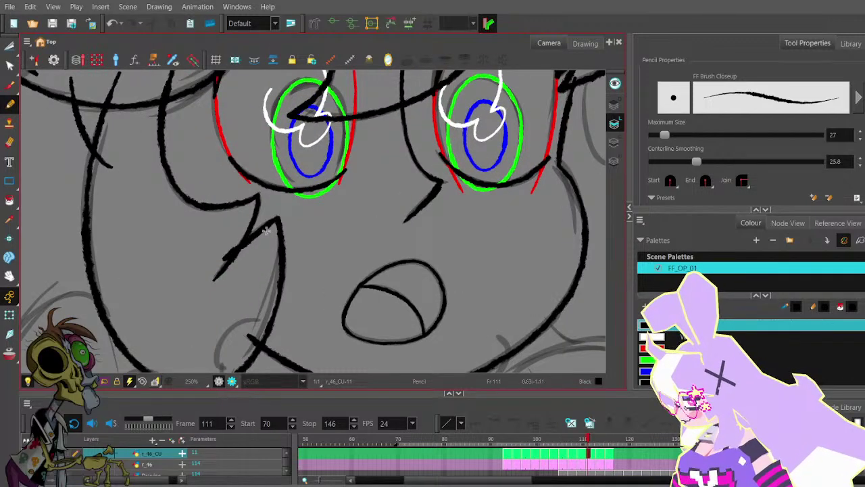
key(ctrl+z)
drag(272, 218, 221, 256)
scroll(277, 183, down, 1)
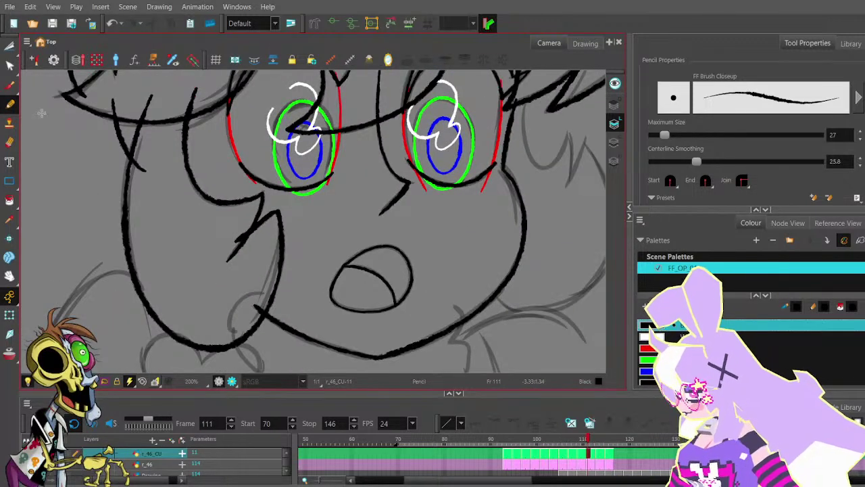
- Sharpen the left tuft's second point and reshape the edge running down to the jaw with the Contour Editor
click(10, 65)
click(270, 222)
scroll(274, 218, up, 1)
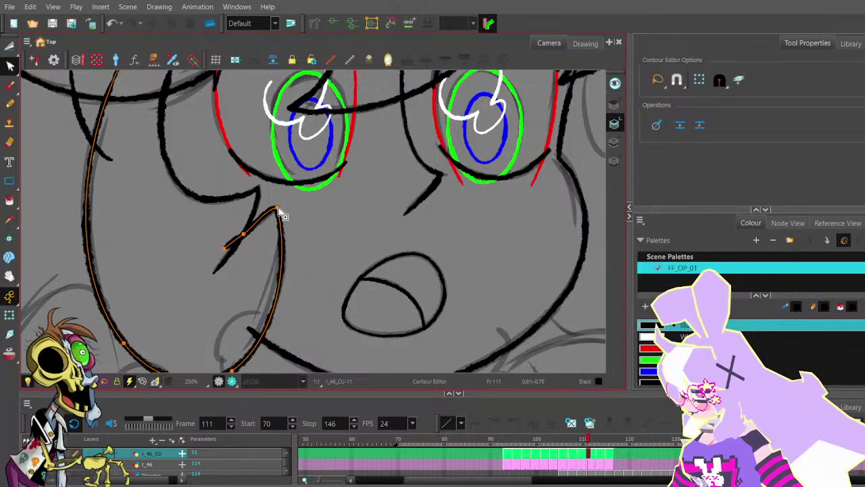
scroll(287, 243, down, 2)
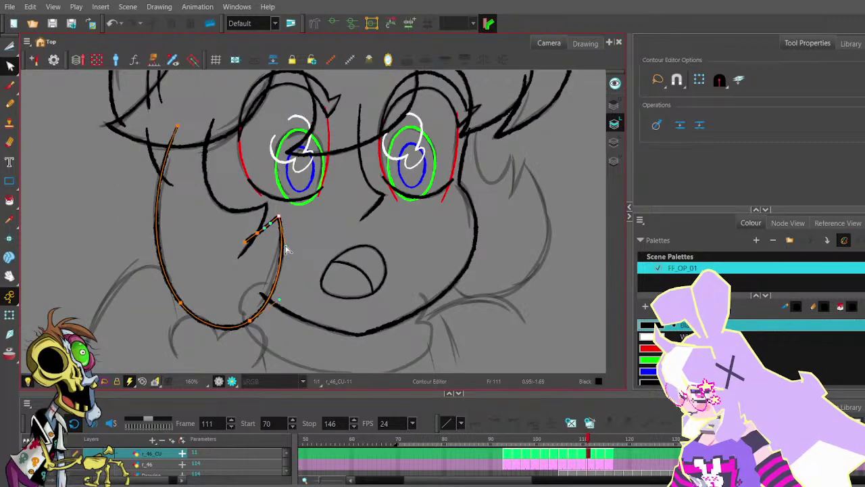
drag(285, 247, 285, 251)
drag(279, 300, 273, 297)
click(294, 269)
- Flip to frame 110 and back to frame 111 to compare the side tufts between the two drawings
scroll(295, 266, down, 1)
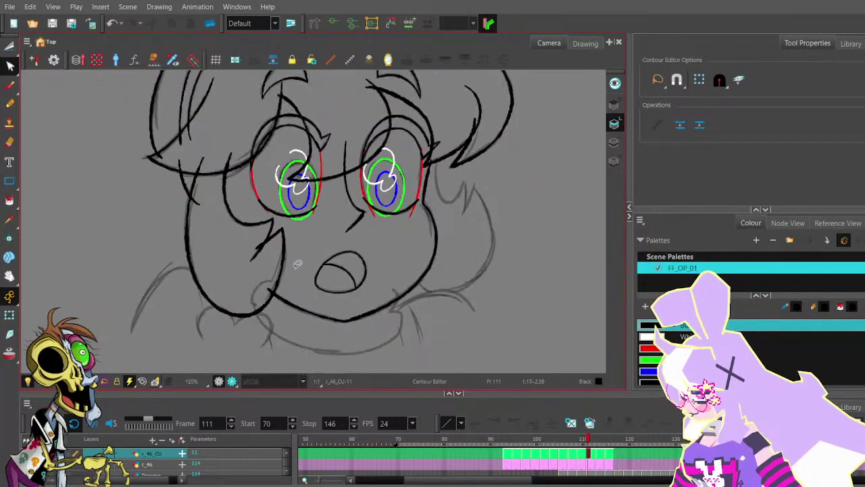
scroll(298, 264, down, 1)
drag(331, 218, 278, 229)
drag(286, 275, 289, 240)
key(comma)
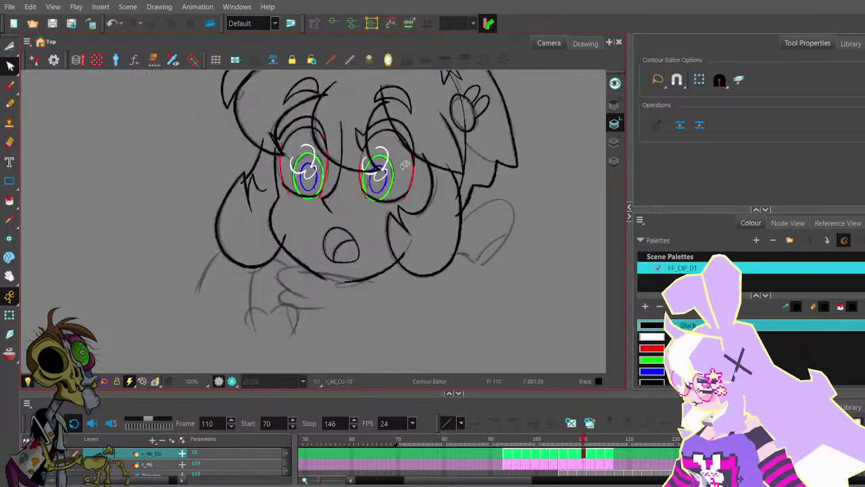
key(.)
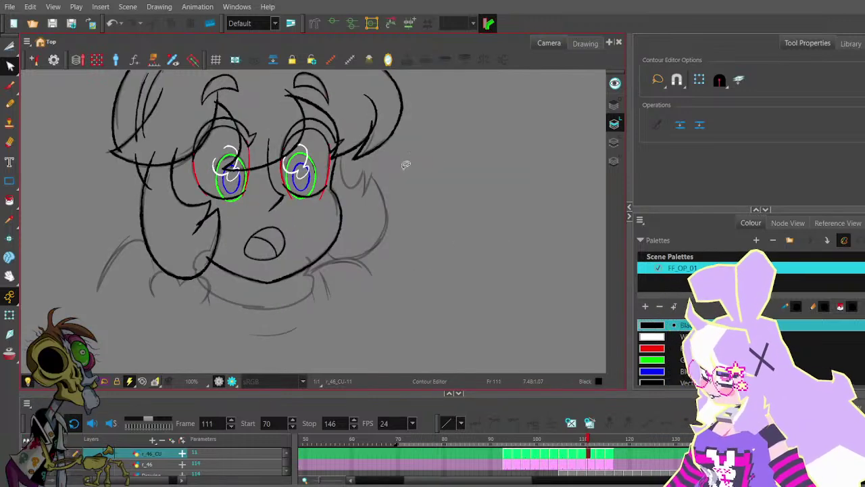
- Ink the right side tuft's inner curve and zigzag points beside the cheek on frame 111, and save the scene
click(10, 103)
drag(384, 165, 307, 208)
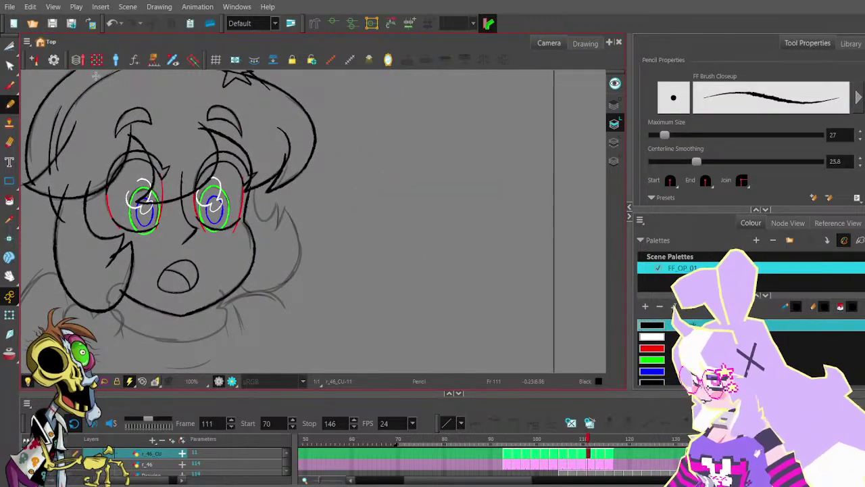
scroll(257, 186, up, 3)
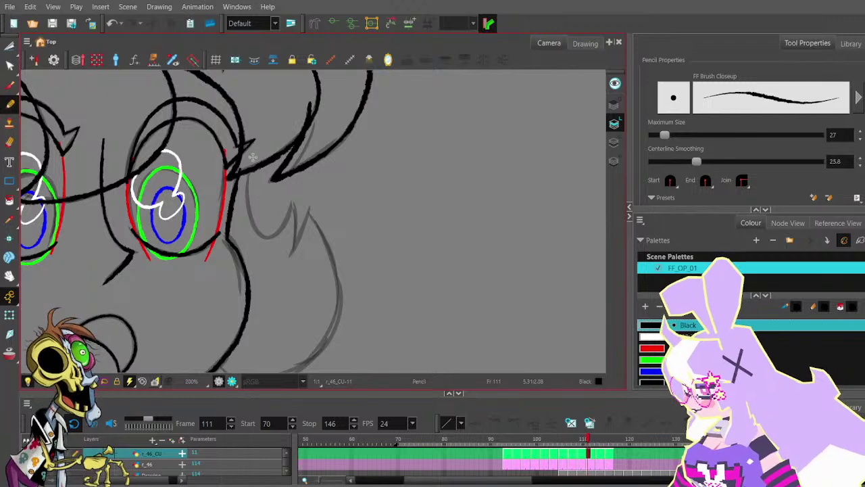
key(ctrl+z)
mouse_move(253, 154)
mouse_down()
mouse_move(274, 241)
mouse_move(248, 193)
mouse_move(248, 169)
mouse_move(249, 213)
mouse_up()
key(ctrl+z)
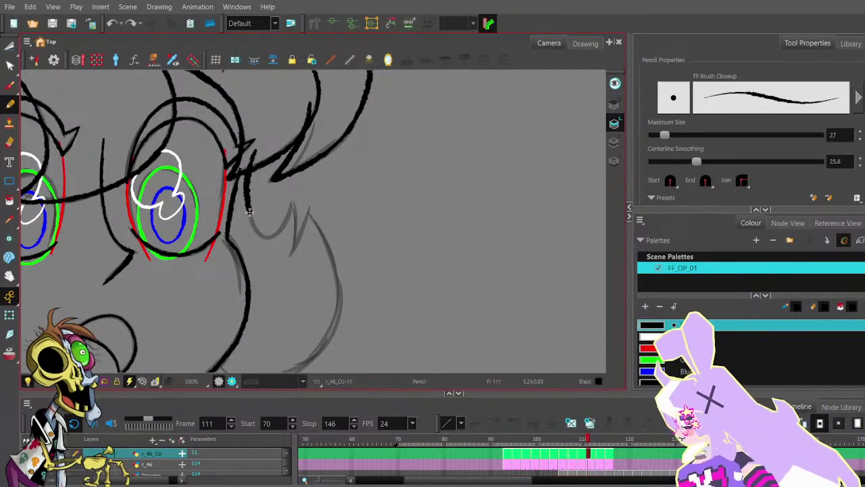
key(ctrl+z)
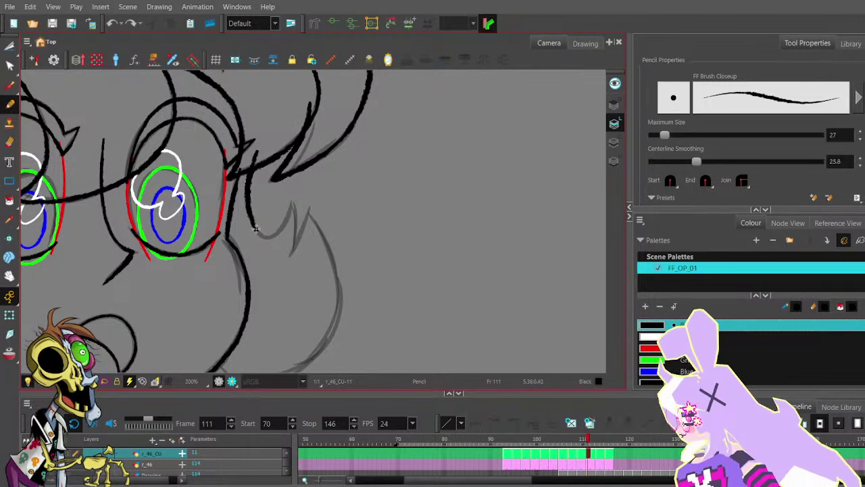
mouse_move(287, 220)
mouse_down()
mouse_move(292, 205)
mouse_move(259, 129)
mouse_move(263, 191)
mouse_up()
click(52, 23)
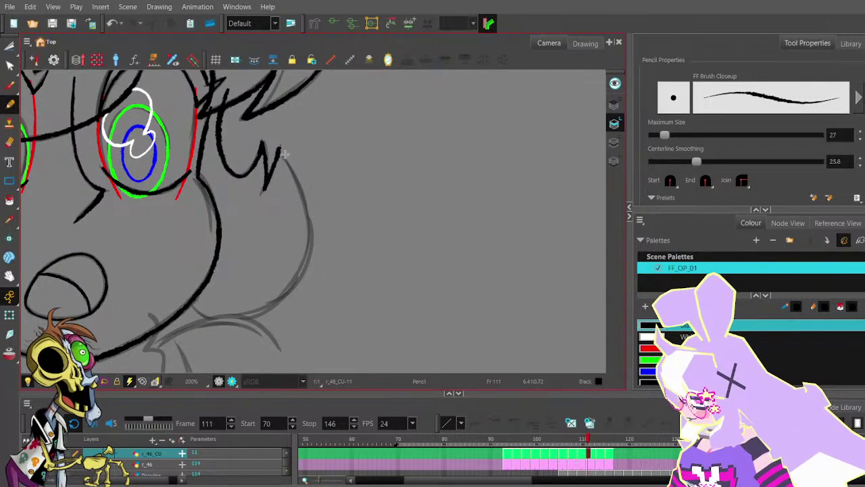
- Ink the right tuft's rounded outline on frame 111, from its outer point around the bottom to the jaw
scroll(290, 157, down, 2)
drag(285, 154, 300, 222)
key(ctrl+z)
drag(284, 155, 302, 211)
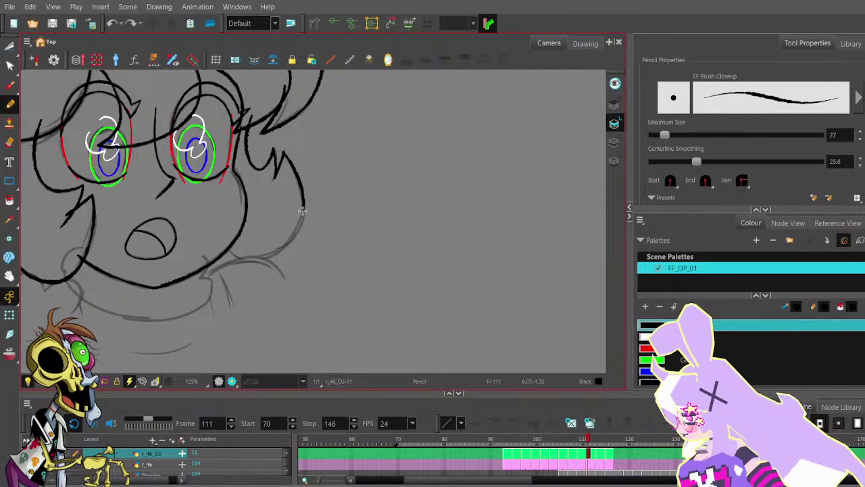
mouse_move(271, 256)
mouse_down()
mouse_move(231, 249)
mouse_move(224, 238)
mouse_up()
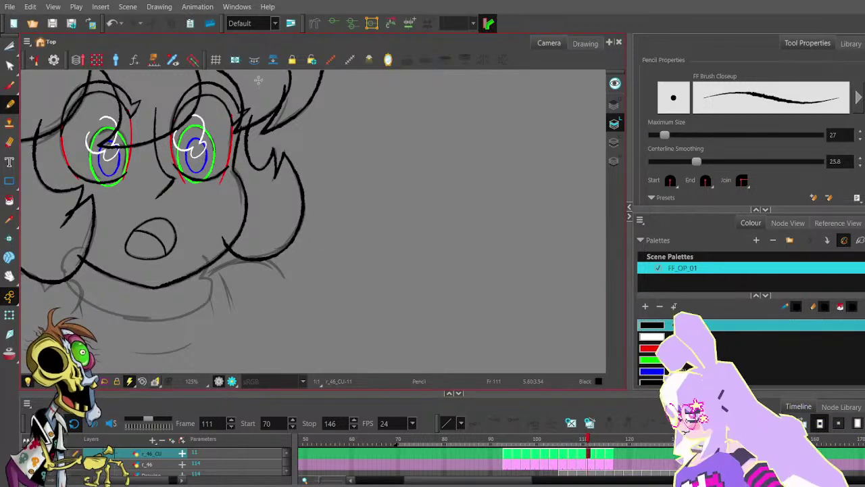
- Refine the bottom curve of the right side tuft on frame 111 with the Contour Editor
click(10, 66)
click(250, 259)
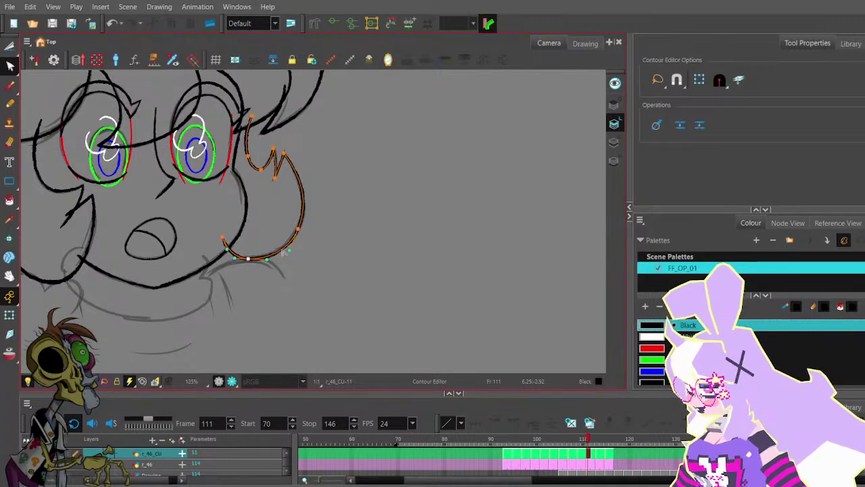
scroll(304, 233, down, 2)
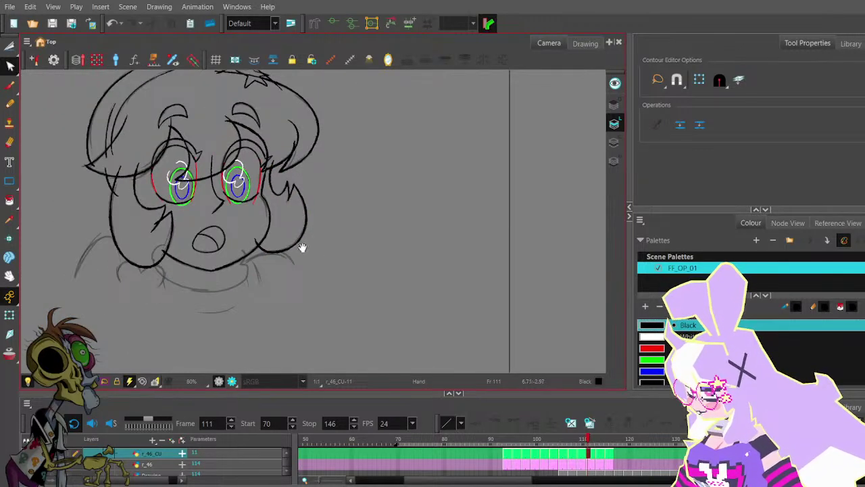
- Adjust the right tuft's zigzag points and the low point of its inner curve on frame 111 with the Contour Editor
scroll(294, 199, up, 4)
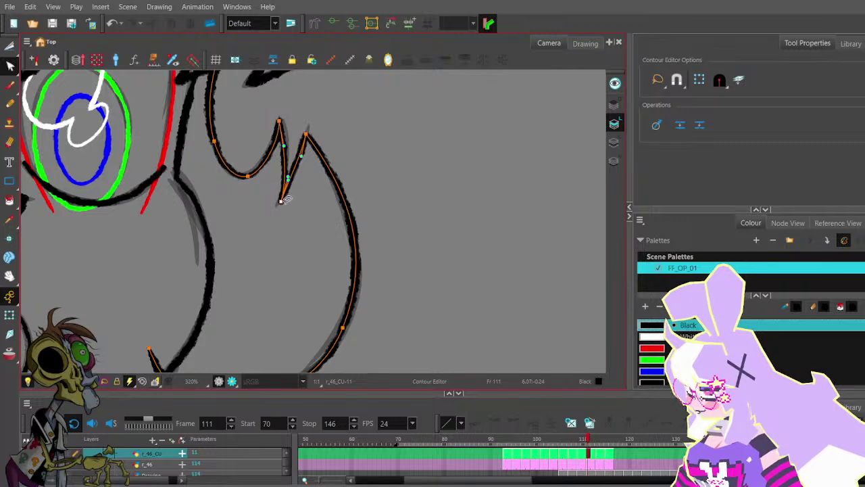
scroll(284, 199, down, 2)
scroll(309, 201, down, 3)
scroll(302, 171, up, 3)
click(294, 171)
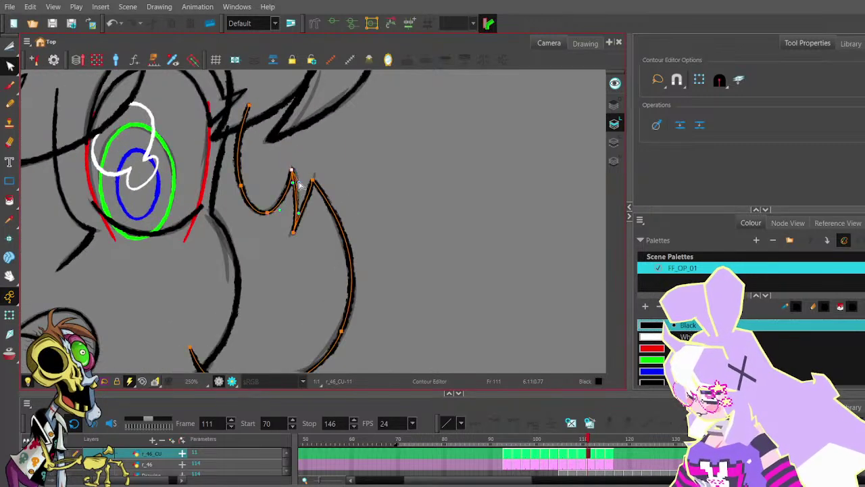
drag(299, 182, 299, 183)
click(302, 161)
click(269, 212)
drag(268, 213, 267, 213)
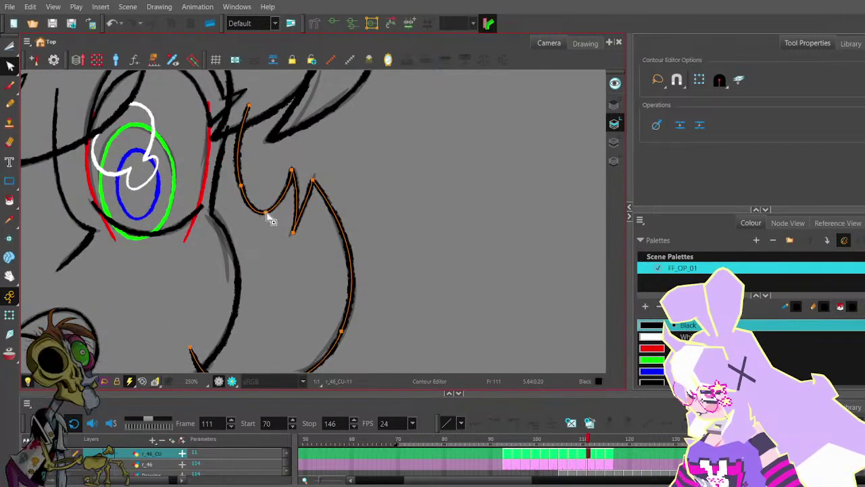
- Advance from frame 111 to frame 113, where the side tufts are still only rough sketch
scroll(269, 218, down, 4)
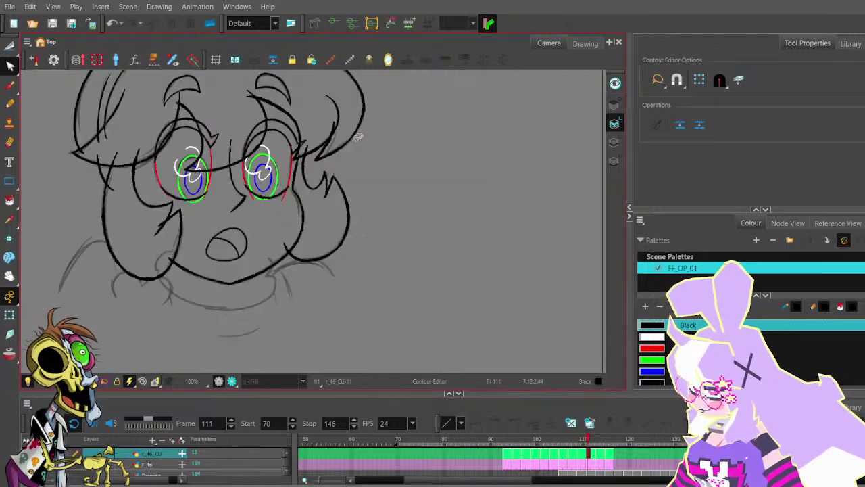
key(period)
key(period)
scroll(377, 159, down, 1)
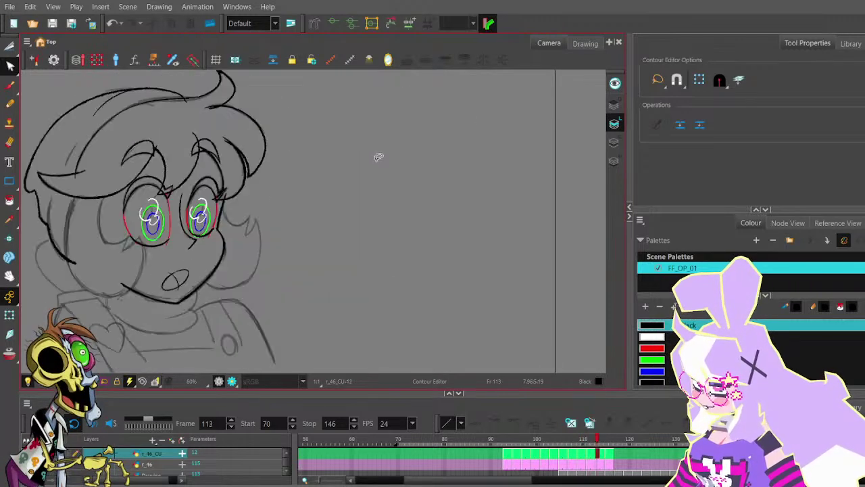
- Trace the large rounded hair lock over the near cheek with the Pencil in black, following the rough sketch on frame 113
drag(289, 202, 377, 189)
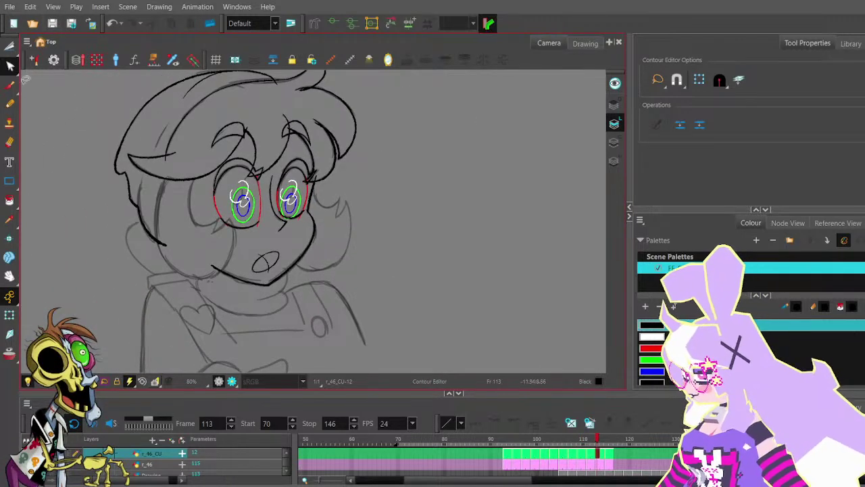
click(10, 103)
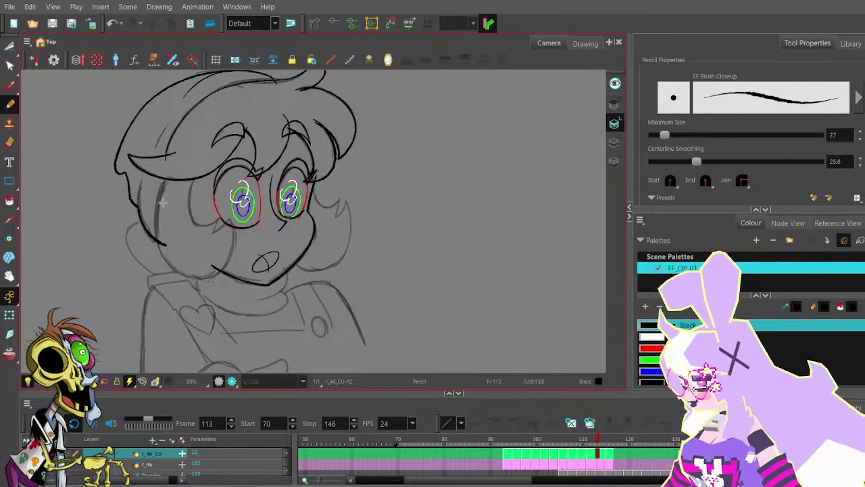
scroll(163, 201, up, 2)
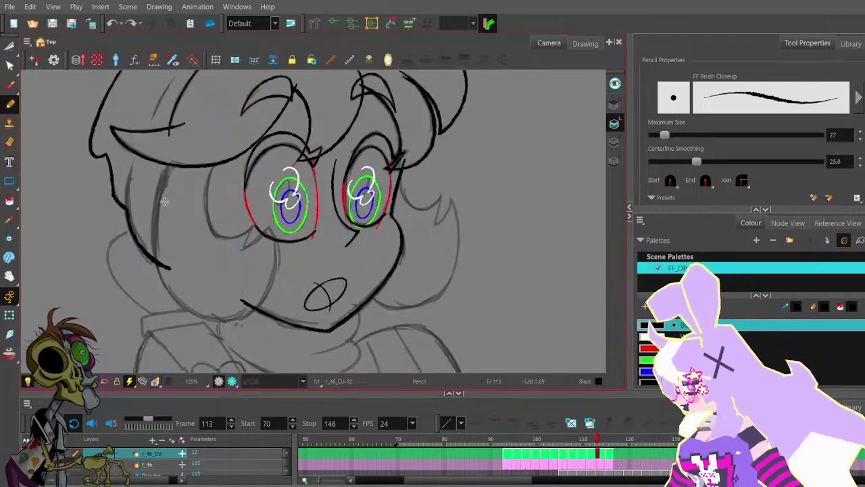
drag(183, 221, 189, 190)
mouse_move(175, 135)
mouse_down()
mouse_move(159, 220)
mouse_move(168, 250)
mouse_move(195, 280)
mouse_move(261, 270)
mouse_up()
key(ctrl+z)
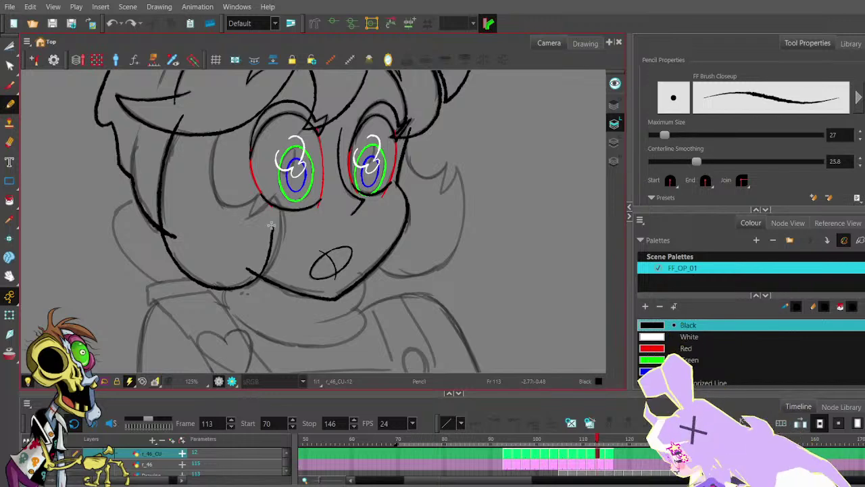
key(ctrl+z)
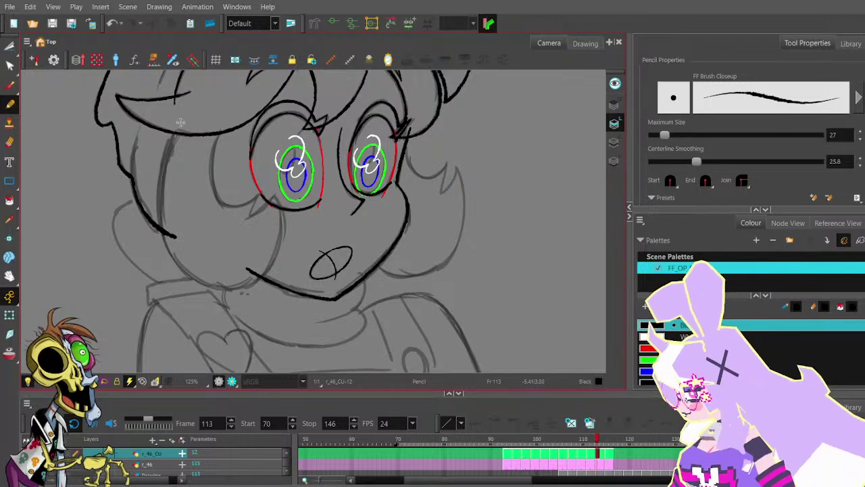
mouse_move(177, 136)
mouse_down()
mouse_move(161, 218)
mouse_move(172, 258)
mouse_move(200, 283)
mouse_up()
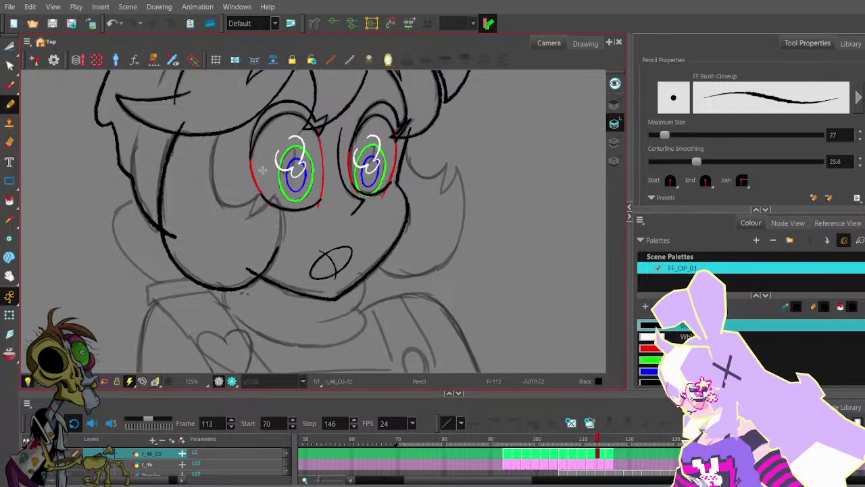
scroll(278, 250, up, 1)
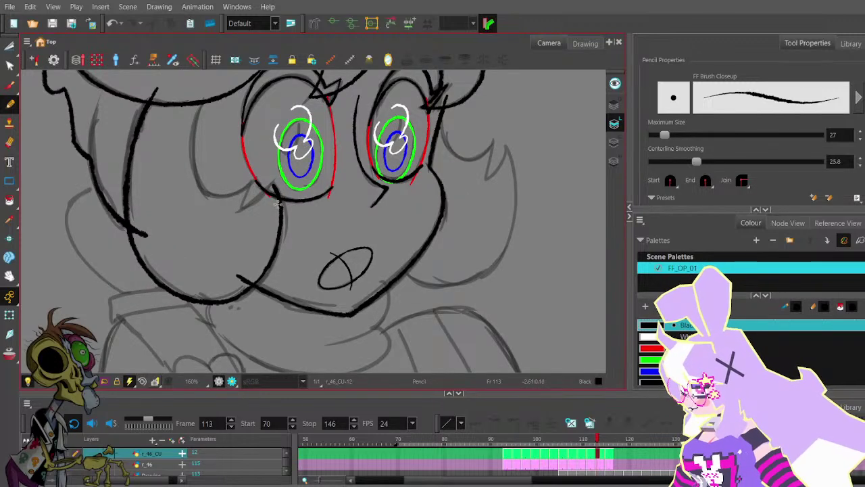
- Reshape the near-side hair lock with the Contour Editor, removing the surplus point on its lower curve and fitting its upper tip to the sketch
key(alt+q)
click(241, 298)
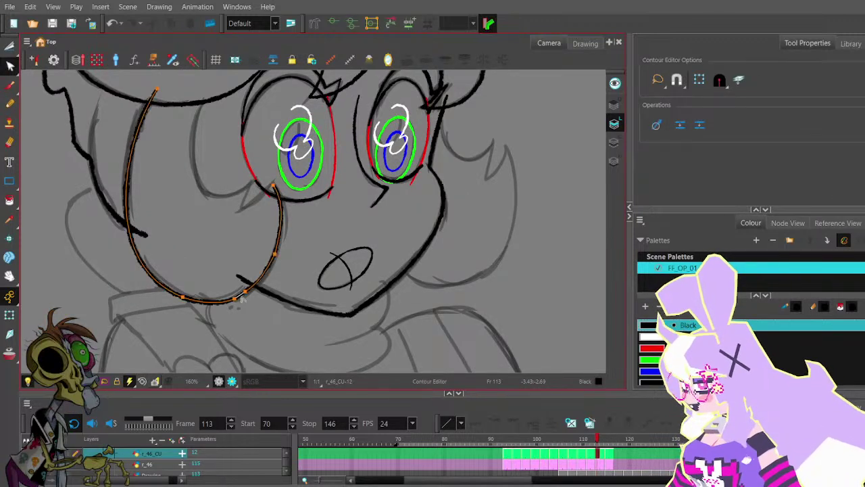
mouse_move(248, 292)
mouse_down()
mouse_move(239, 302)
mouse_move(183, 296)
mouse_move(249, 315)
mouse_up()
drag(274, 254, 281, 254)
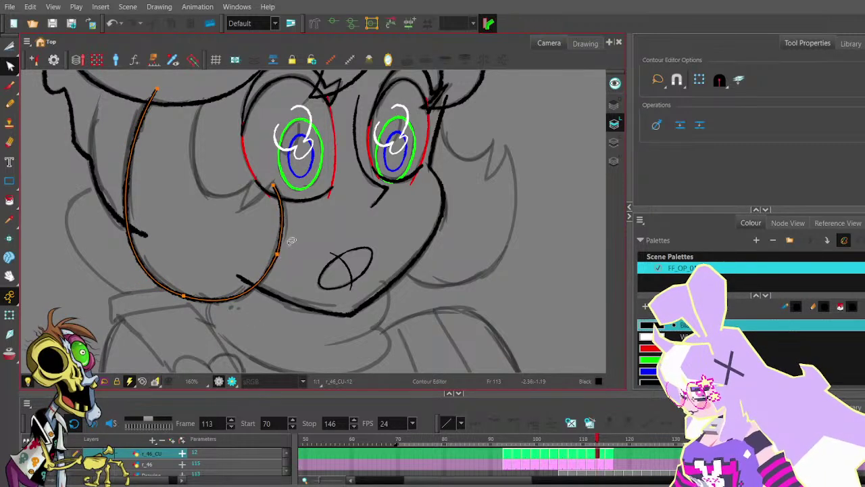
click(275, 186)
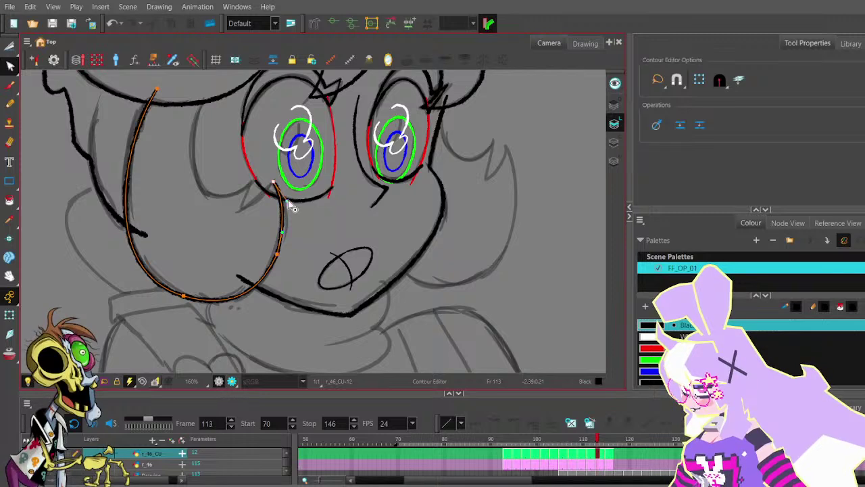
click(293, 211)
- Draw the pointed notch below the near eye and the inner edge of the hair lock up to the fringe with the Pencil
click(10, 104)
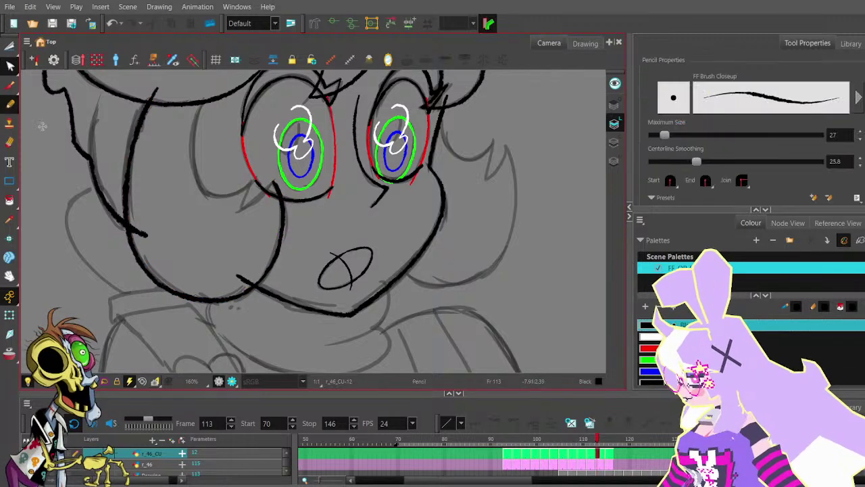
key(ctrl+z)
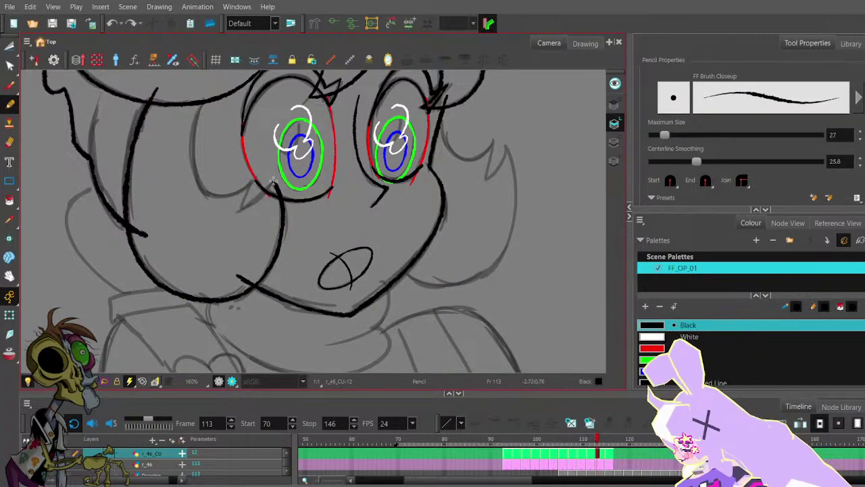
scroll(233, 205, up, 3)
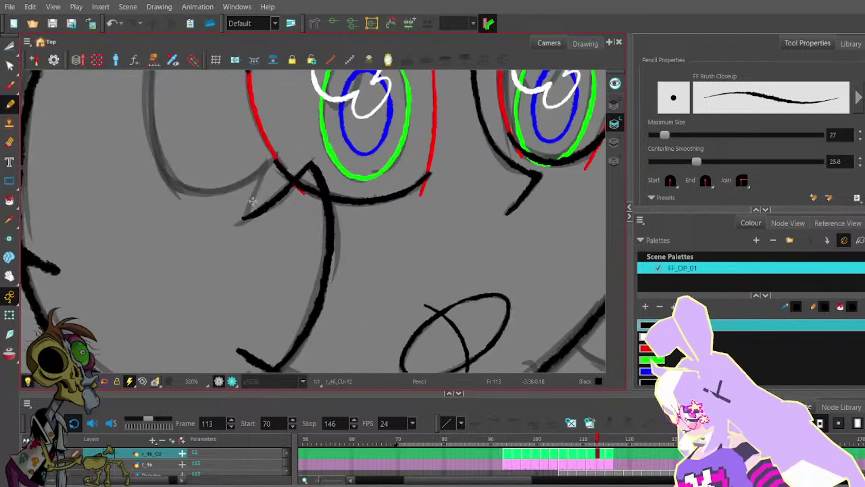
mouse_move(245, 217)
mouse_down()
mouse_move(266, 160)
mouse_move(200, 166)
mouse_up()
scroll(264, 157, down, 2)
key(ctrl+z)
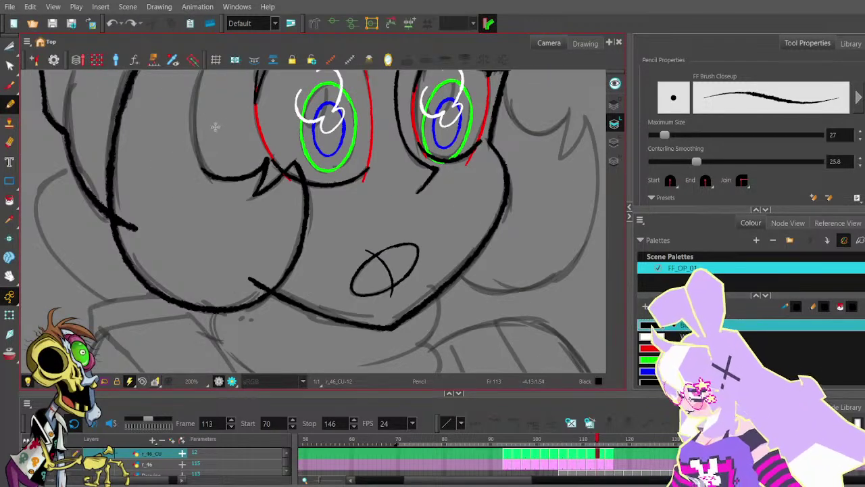
scroll(218, 150, down, 3)
mouse_move(235, 226)
mouse_down()
mouse_move(219, 204)
mouse_move(230, 146)
mouse_up()
key(ctrl+z)
drag(234, 227, 219, 212)
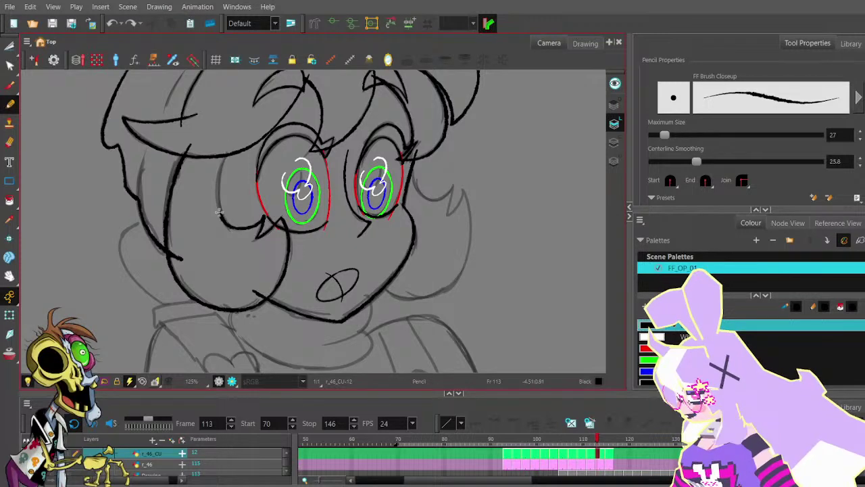
- Adjust the contour points and curve handles of the near-side lock's inner edge so it meets the fringe smoothly
key(alt+q)
scroll(227, 151, up, 2)
click(229, 150)
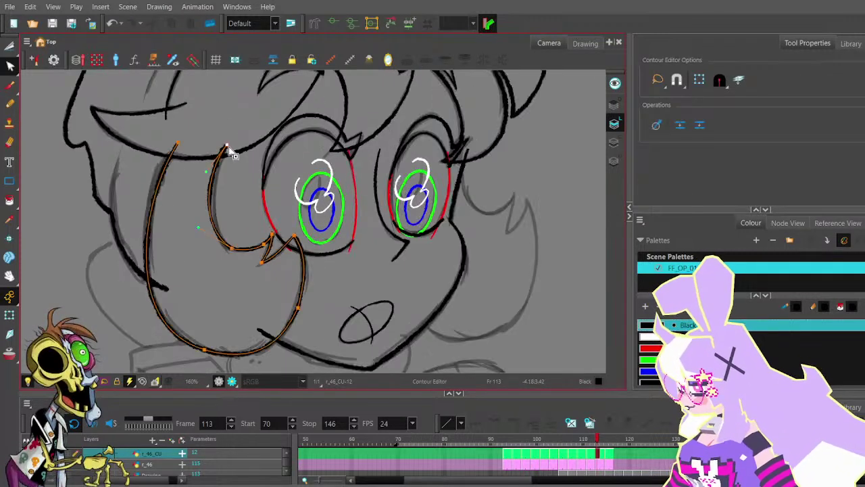
drag(232, 153, 235, 154)
drag(199, 228, 208, 239)
click(238, 224)
scroll(239, 223, down, 2)
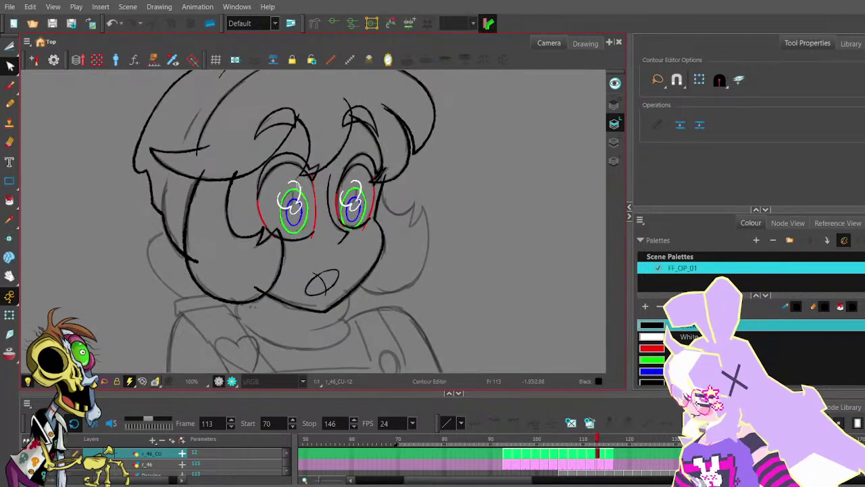
scroll(264, 225, up, 3)
click(264, 225)
scroll(267, 223, down, 3)
click(285, 224)
drag(298, 229, 270, 213)
scroll(244, 216, down, 1)
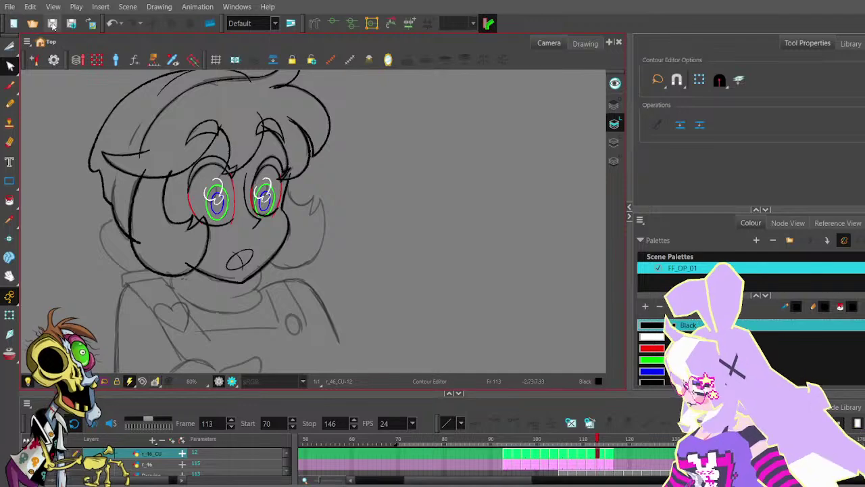
- Draw the upper curve and first spike of the far-side hair lock with the Pencil, redrawing the strokes until they follow the sketch
key(alt+/)
scroll(316, 204, up, 3)
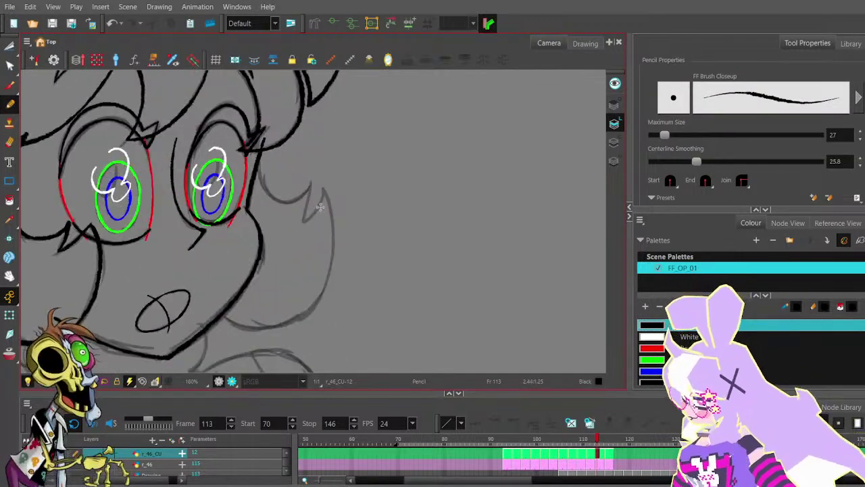
drag(263, 184, 296, 197)
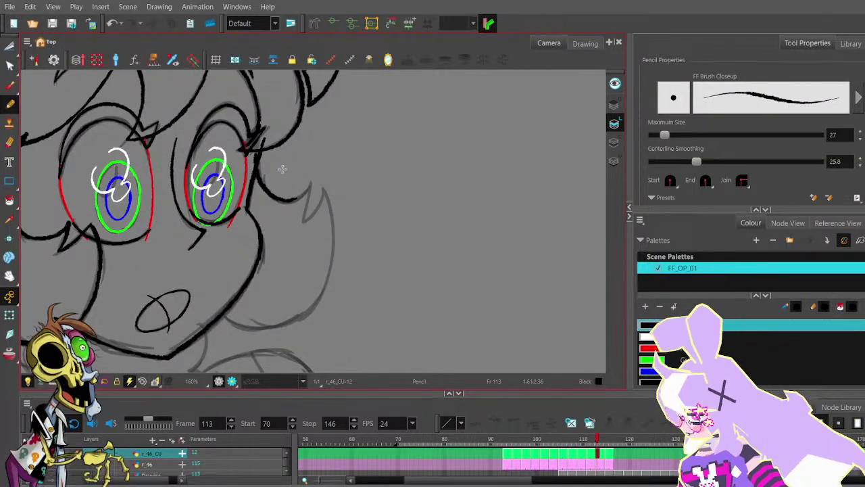
key(ctrl+z)
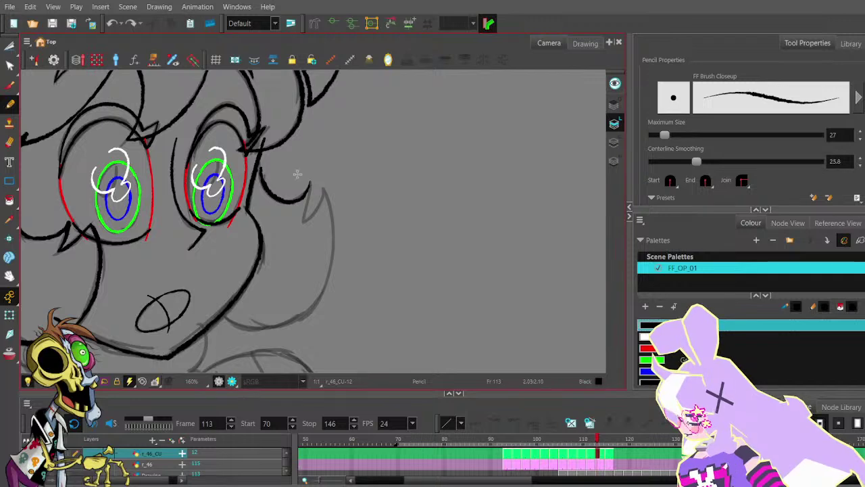
key(ctrl+z)
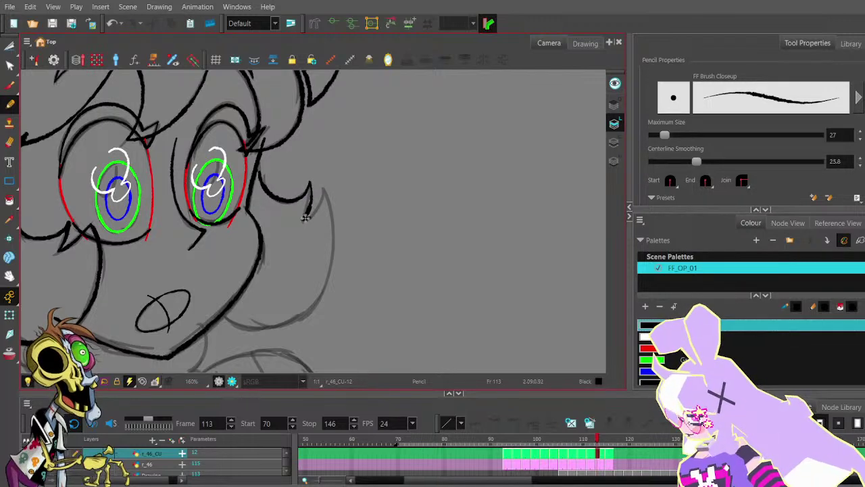
- Draw the second spike's outer edge and the rounded bottom of the far-side hair lock, joining it to the jaw
scroll(330, 186, down, 2)
mouse_move(326, 191)
mouse_down()
mouse_move(327, 238)
mouse_move(314, 265)
mouse_move(283, 270)
mouse_move(259, 266)
mouse_up()
key(ctrl+z)
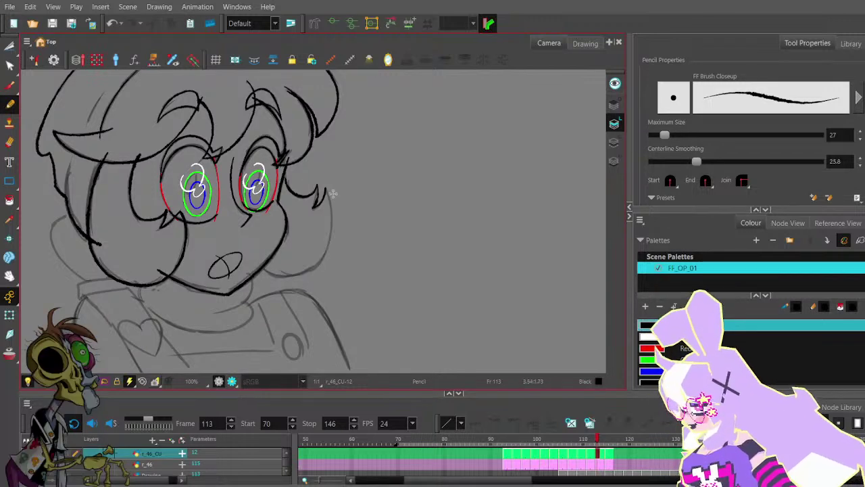
scroll(331, 193, up, 2)
mouse_move(324, 189)
mouse_down()
mouse_move(333, 253)
mouse_move(323, 278)
mouse_up()
scroll(334, 229, down, 2)
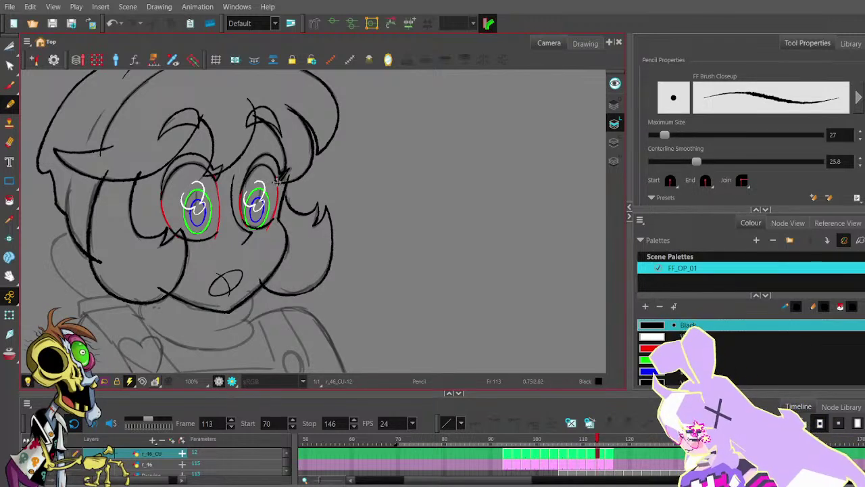
- Smooth the lower curve of the far-side hair lock by editing its contour points
click(9, 66)
scroll(306, 282, up, 1)
click(317, 285)
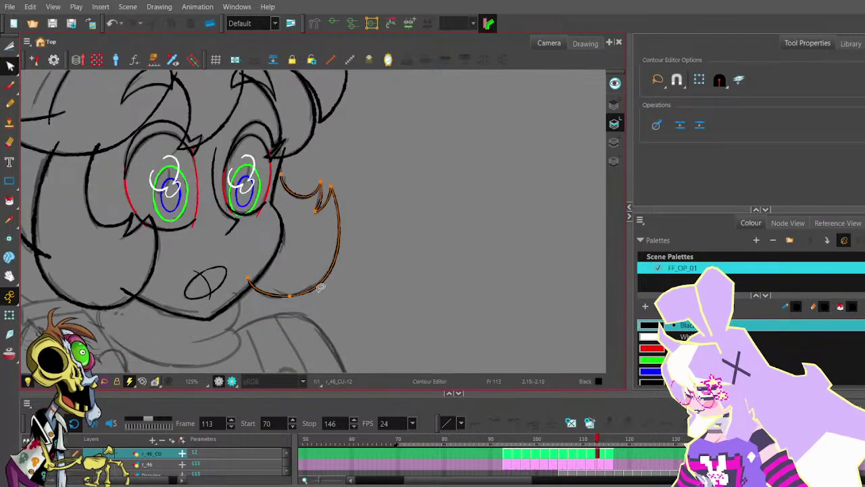
drag(292, 296, 289, 296)
scroll(336, 221, up, 2)
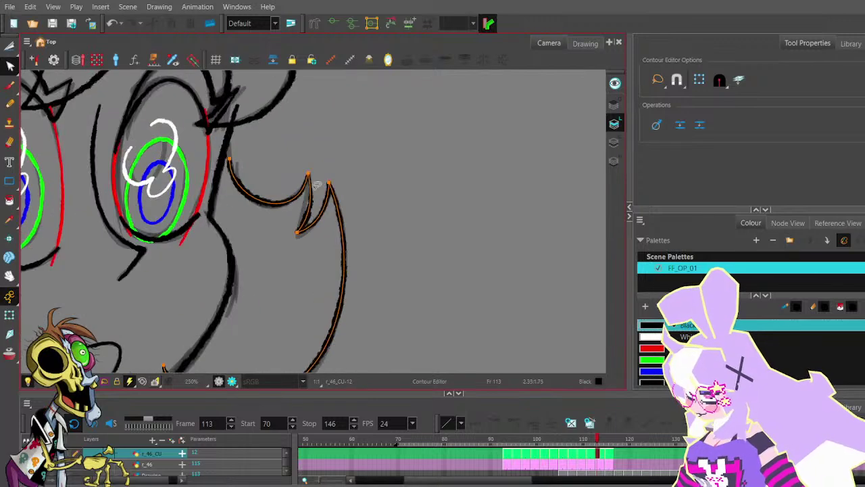
- Refine the spikes of the far-side hair lock with the Contour Editor and extend the lock's upper end up to the eyelashes
drag(308, 174, 310, 172)
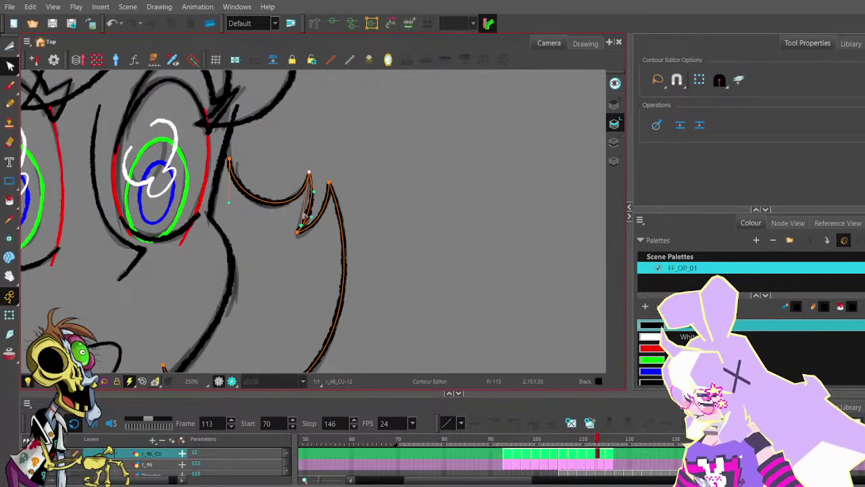
drag(302, 224, 291, 231)
drag(228, 160, 225, 129)
drag(227, 183, 227, 213)
drag(291, 229, 304, 210)
drag(313, 191, 303, 217)
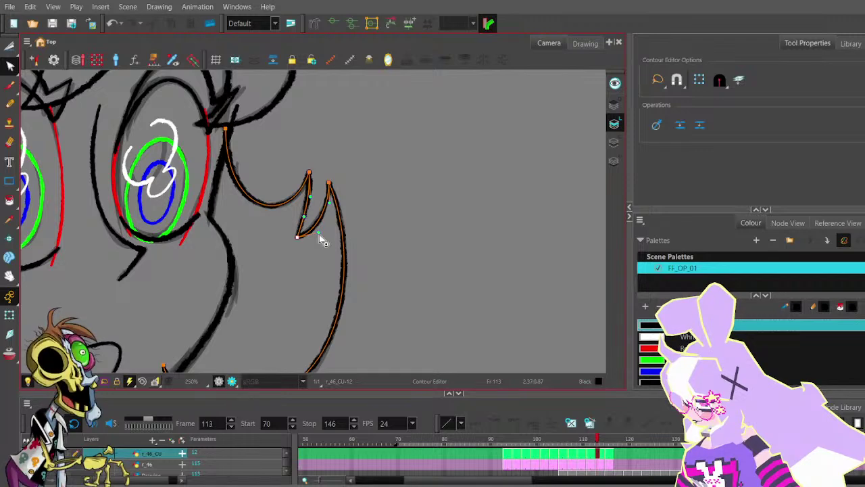
click(324, 229)
key(1)
drag(325, 260, 331, 228)
key(1)
key(1)
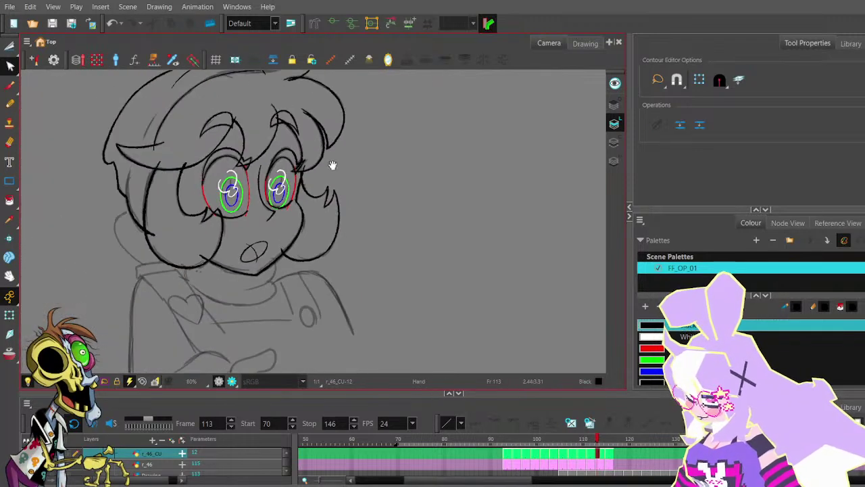
drag(332, 151, 334, 167)
- Compare frame 113 with its neighbouring frames and save the scene
key(comma)
key(.)
key(.)
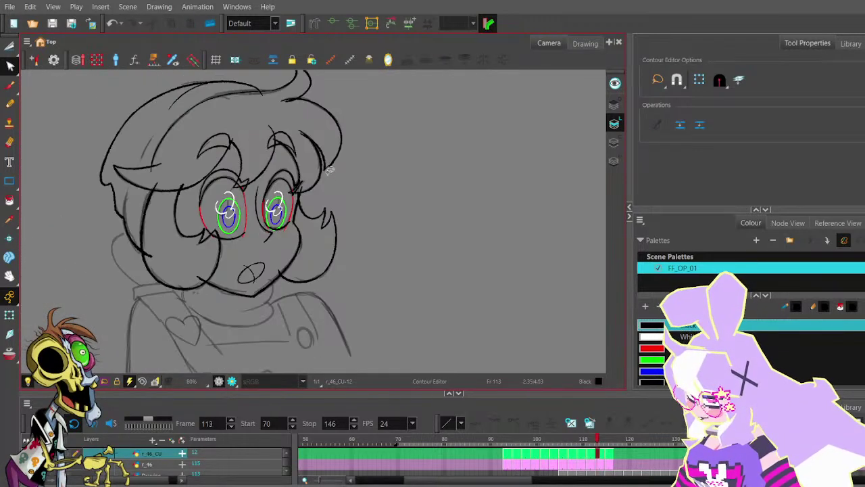
click(52, 25)
- Flip back and forth through the frames around 113 to check the line work, stopping on frame 115
key(comma)
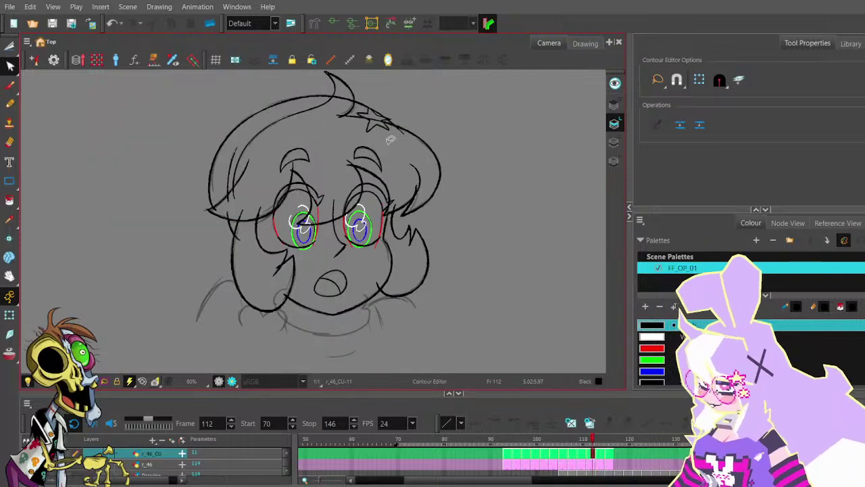
key(period)
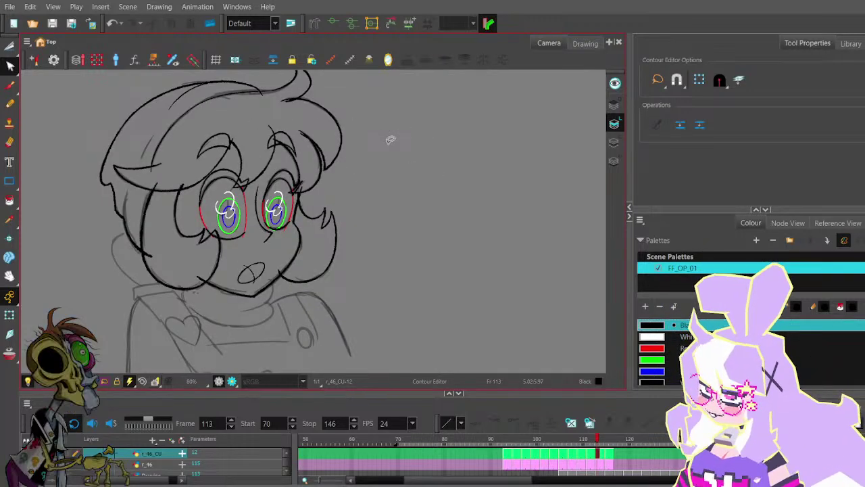
key(period)
key(period)
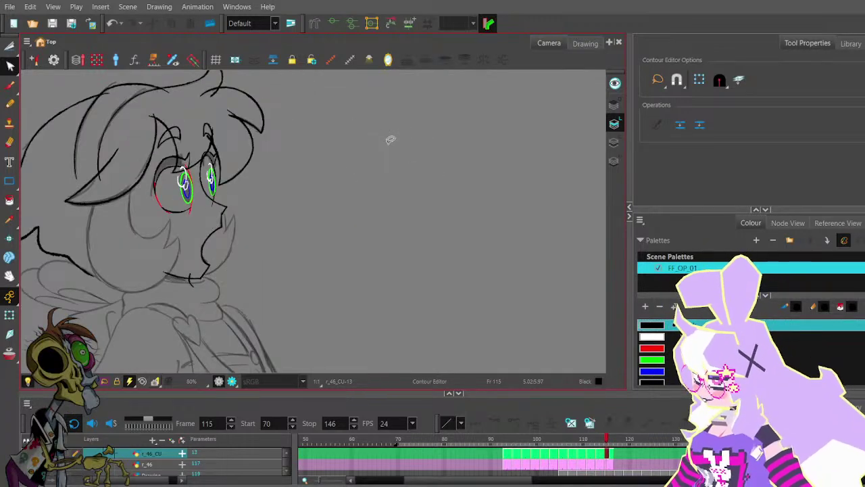
key(period)
key(comma)
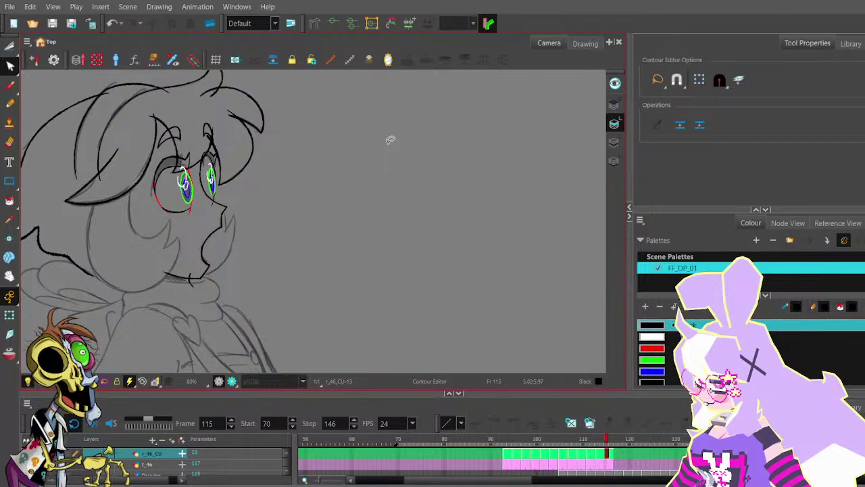
key(period)
key(comma)
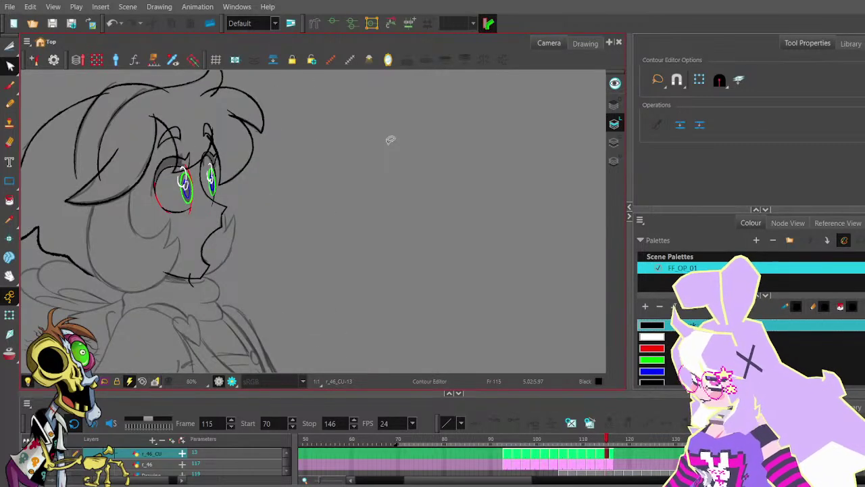
- Save the scene and compare frame 115 with frame 114
click(51, 24)
drag(234, 200, 301, 194)
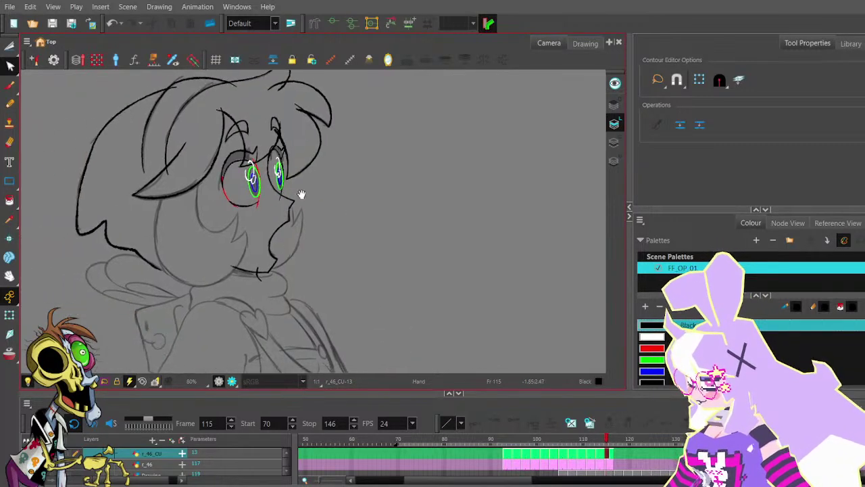
key(alt+slash)
key(comma)
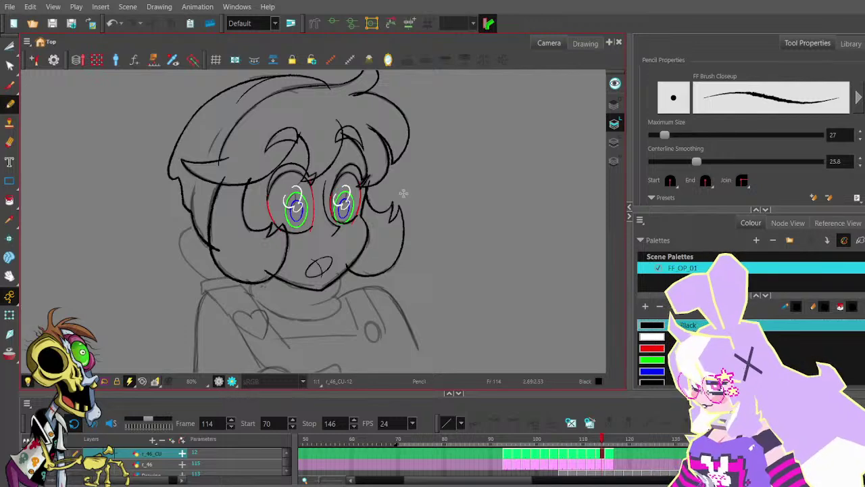
key(period)
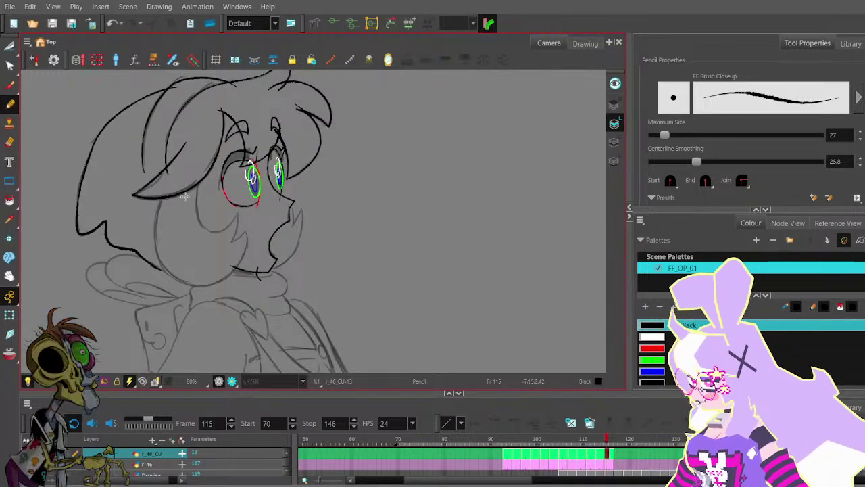
- On frame 115, trace the outer curve of the near-side cheek hair lock from the fringe around to its front spike
scroll(232, 186, up, 2)
mouse_move(159, 179)
mouse_down()
mouse_move(148, 221)
mouse_move(150, 271)
mouse_move(168, 302)
mouse_move(203, 322)
mouse_move(246, 322)
mouse_up()
key(ctrl+z)
key(ctrl+z)
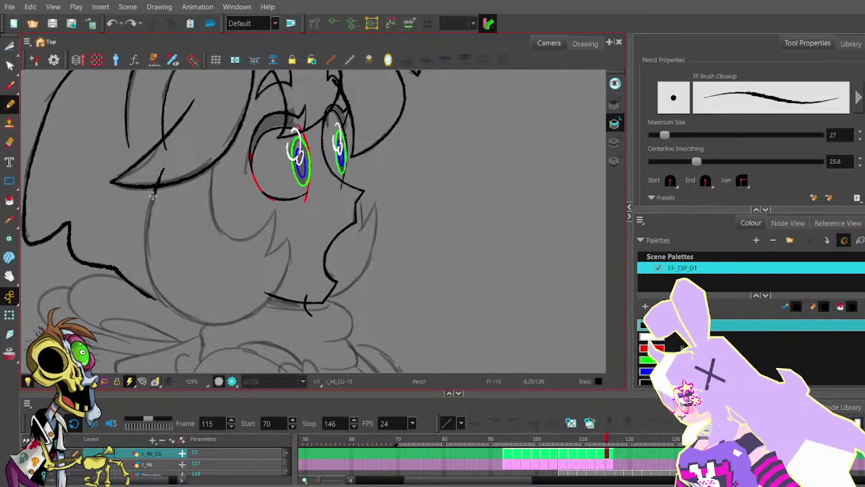
drag(153, 196, 146, 258)
key(ctrl+z)
mouse_move(162, 176)
mouse_down()
mouse_move(146, 249)
mouse_move(197, 319)
mouse_move(257, 306)
mouse_up()
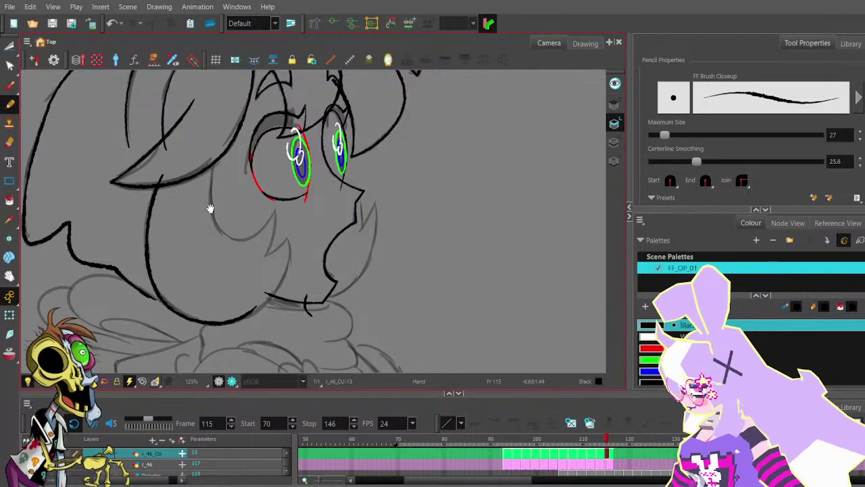
drag(263, 214, 243, 185)
mouse_move(215, 272)
mouse_down()
mouse_move(250, 222)
mouse_move(212, 274)
mouse_move(240, 254)
mouse_up()
key(ctrl+z)
drag(260, 194, 242, 250)
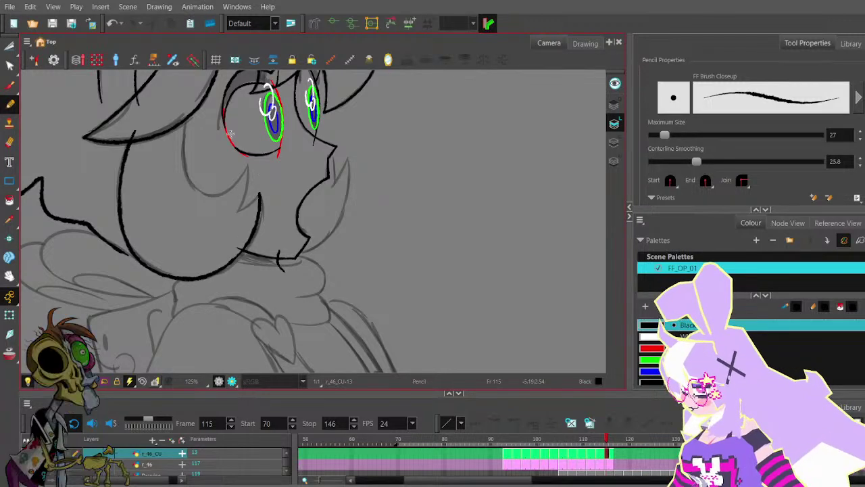
- Adjust the front end and lower curve of the traced cheek lock line with the Contour Editor
key(alt+q)
scroll(260, 198, up, 1)
click(260, 194)
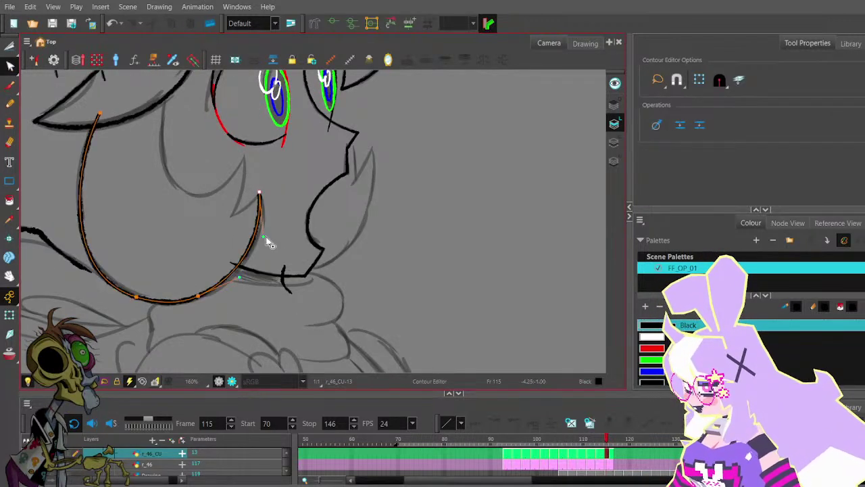
drag(265, 238, 266, 250)
drag(263, 194, 264, 195)
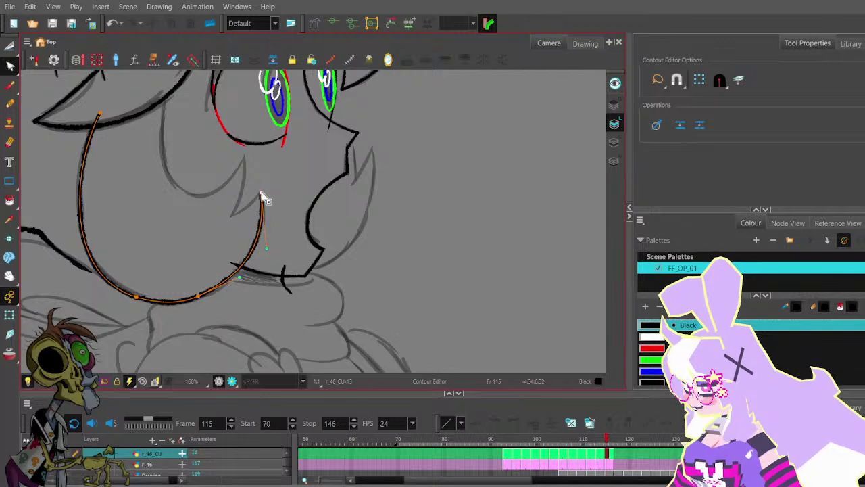
click(202, 296)
drag(199, 296, 204, 297)
click(275, 230)
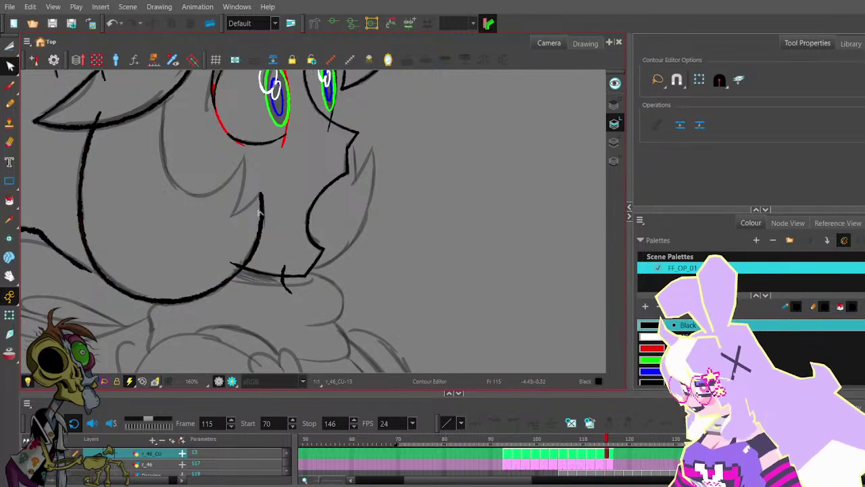
click(261, 195)
click(273, 229)
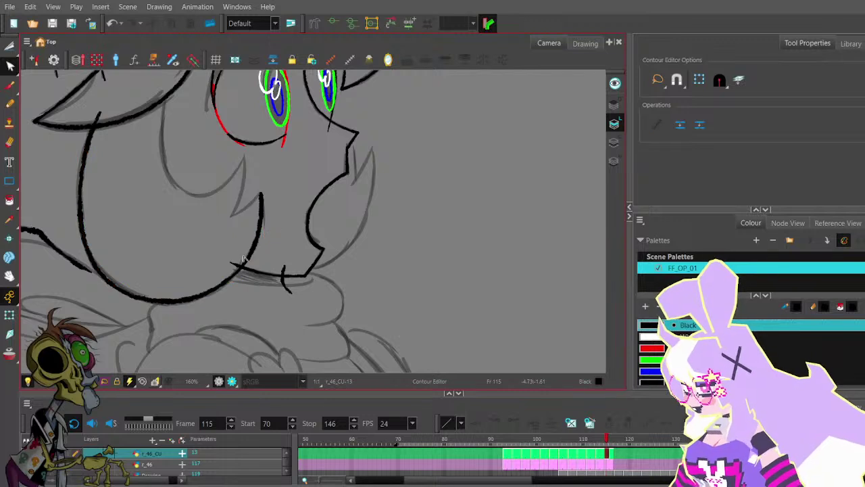
- Reshape the rear side of the cheek lock curve through its contour handles
click(147, 299)
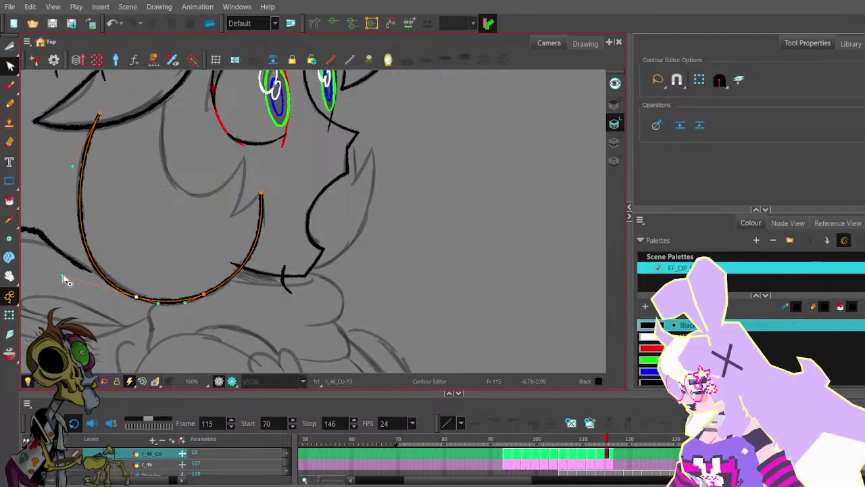
drag(66, 280, 68, 275)
drag(73, 165, 68, 162)
click(166, 203)
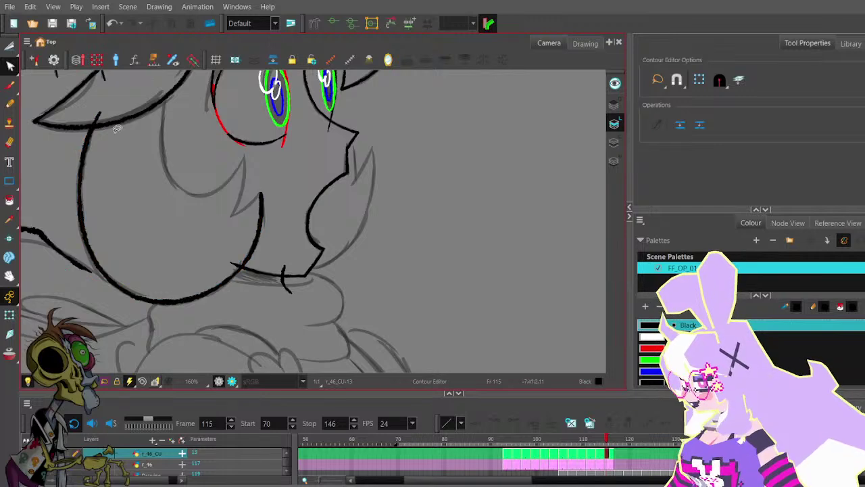
- Delete the traced outer curve of the near-side cheek lock
click(9, 104)
scroll(262, 193, up, 2)
scroll(262, 193, down, 3)
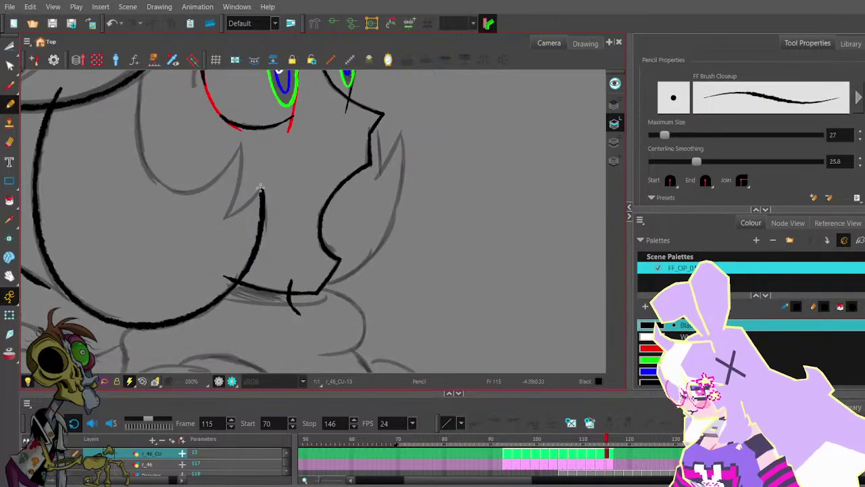
click(9, 46)
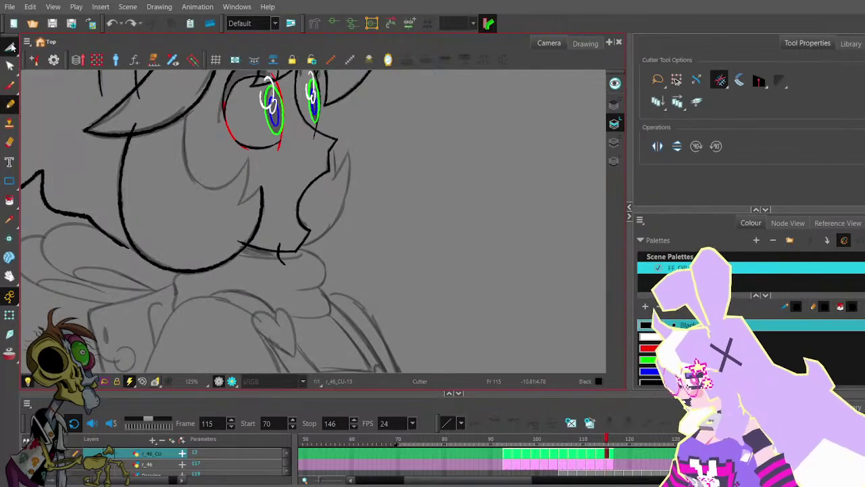
key(alt+s)
drag(94, 137, 142, 166)
key(Delete)
- Redraw the near-side cheek lock's outer curve in black from the fringe, around the bottom, up to the front spike tip
click(9, 104)
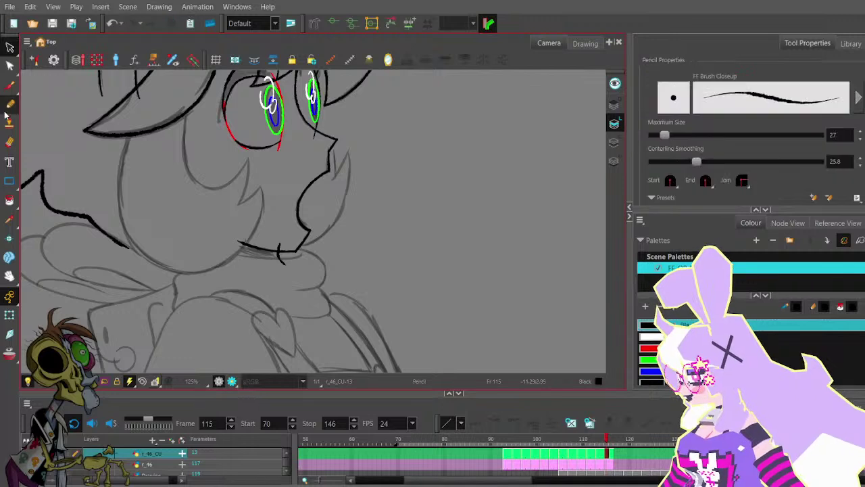
mouse_move(136, 117)
mouse_down()
mouse_move(133, 239)
mouse_move(121, 151)
mouse_move(118, 209)
mouse_move(127, 139)
mouse_move(124, 231)
mouse_move(189, 272)
mouse_move(233, 255)
mouse_up()
key(ctrl+z)
key(ctrl+z)
key(ctrl+z)
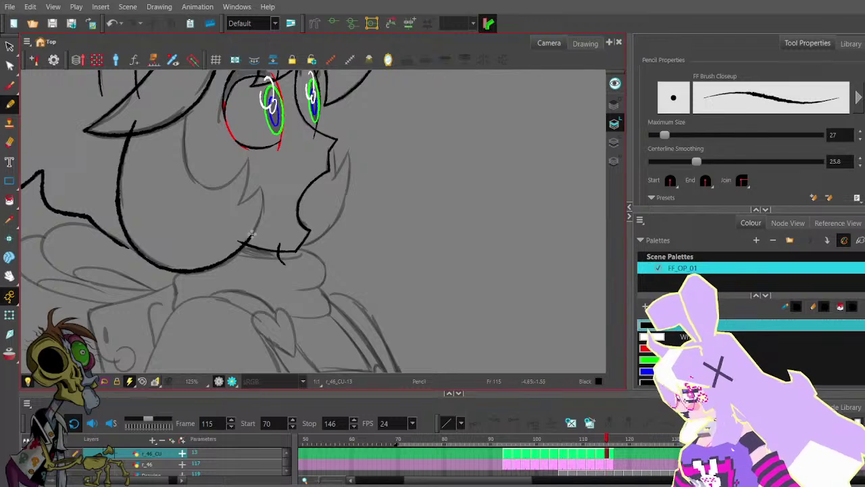
drag(261, 198, 260, 190)
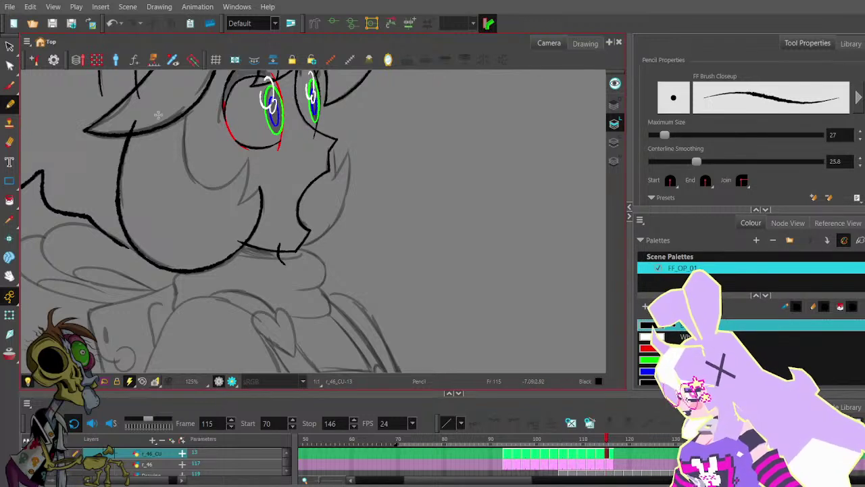
- Fit the redrawn cheek lock's lower curve to the sketch by moving its two bottom contour points
key(alt+q)
click(181, 271)
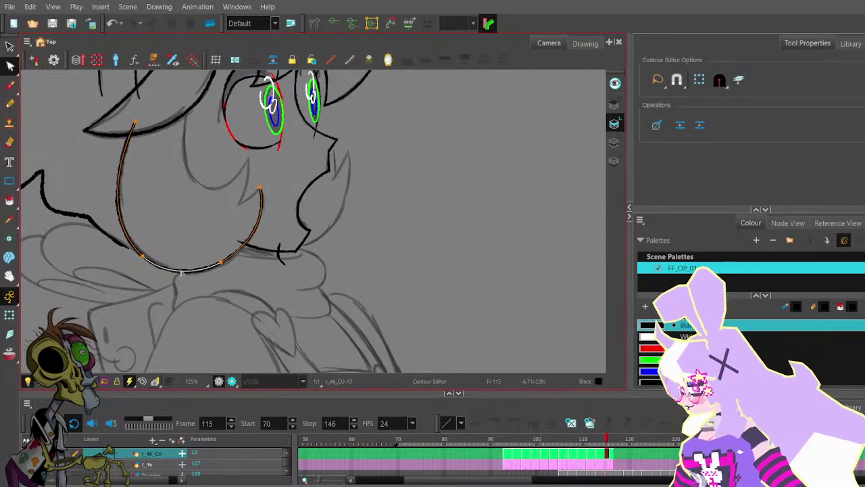
click(144, 256)
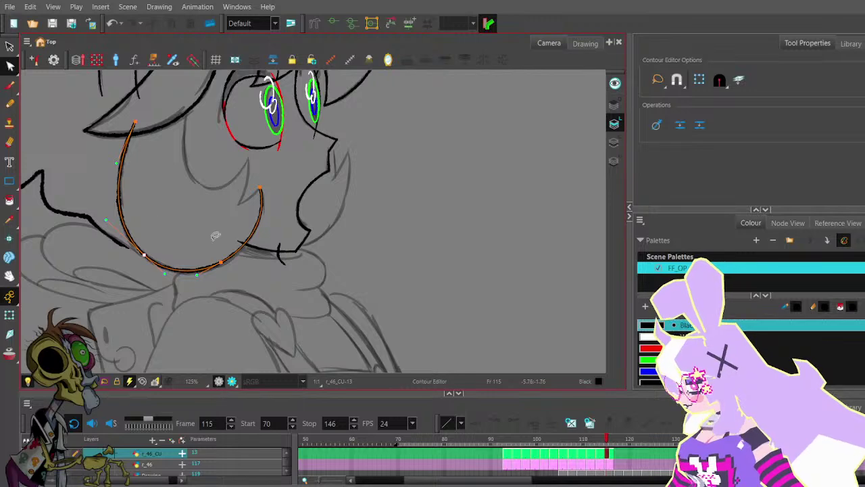
drag(221, 262, 223, 263)
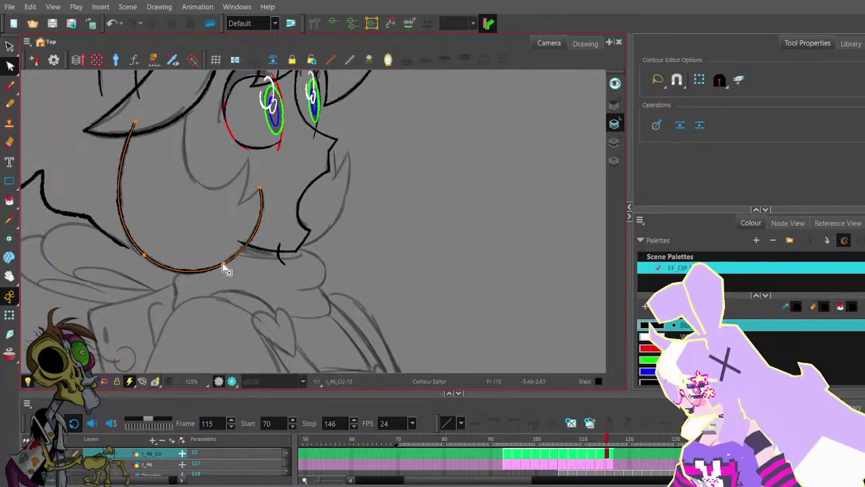
click(281, 202)
- Trace the zigzag of spikes at the front of the near-side cheek lock with the Pencil
click(9, 104)
scroll(252, 186, up, 4)
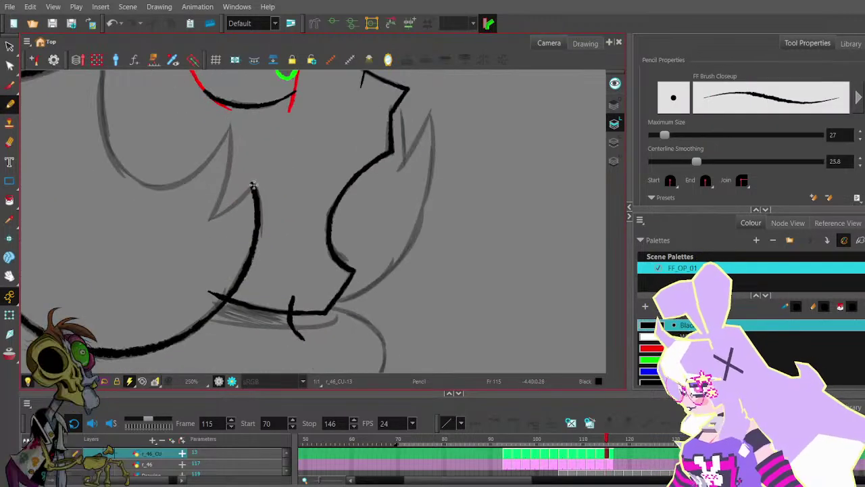
drag(253, 184, 208, 219)
key(ctrl+z)
drag(254, 184, 209, 220)
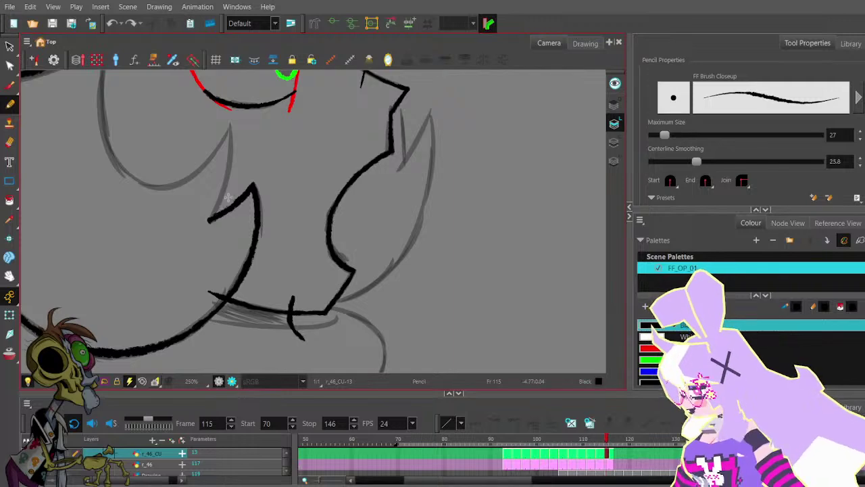
scroll(227, 196, down, 1)
scroll(231, 150, down, 1)
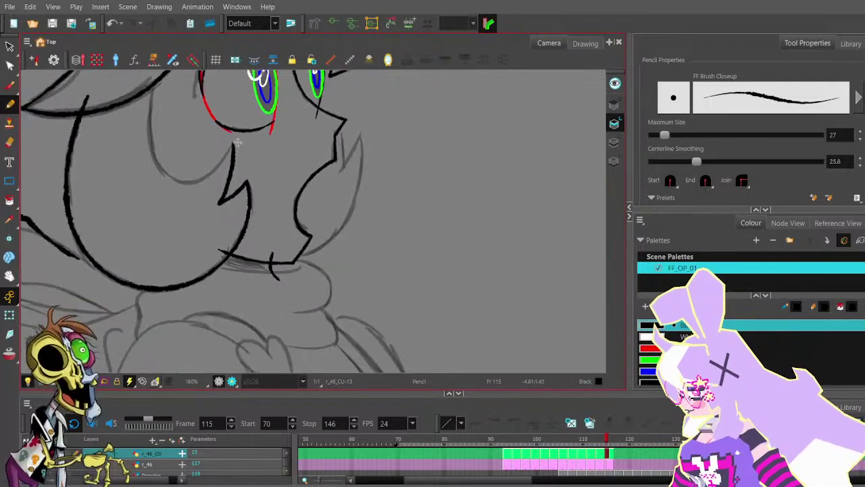
- Trace the cheek lock's inner curve from the upper spike tip around and up to the fringe
mouse_move(230, 137)
mouse_down()
mouse_move(261, 182)
mouse_move(229, 246)
mouse_up()
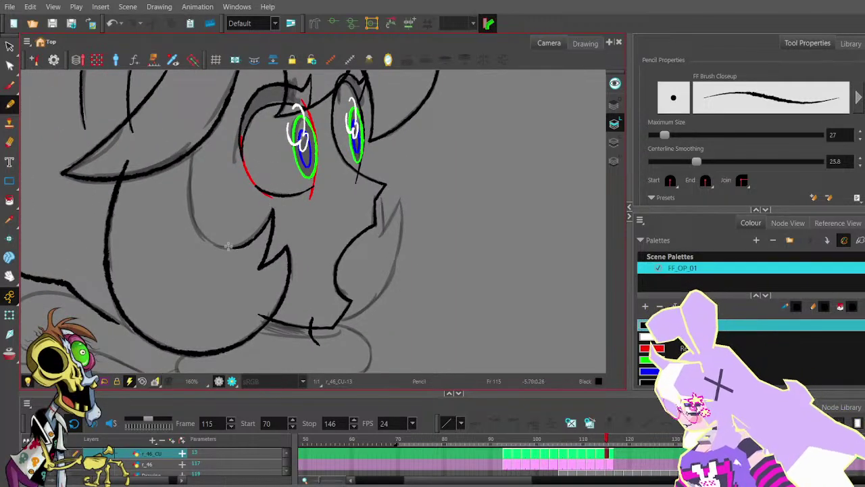
key(ctrl+z)
mouse_move(271, 211)
mouse_down()
mouse_move(208, 241)
mouse_move(188, 185)
mouse_move(194, 116)
mouse_up()
- Remove the surplus contour point near the inner curve's upper end and reshape that end to follow the sketch
click(10, 66)
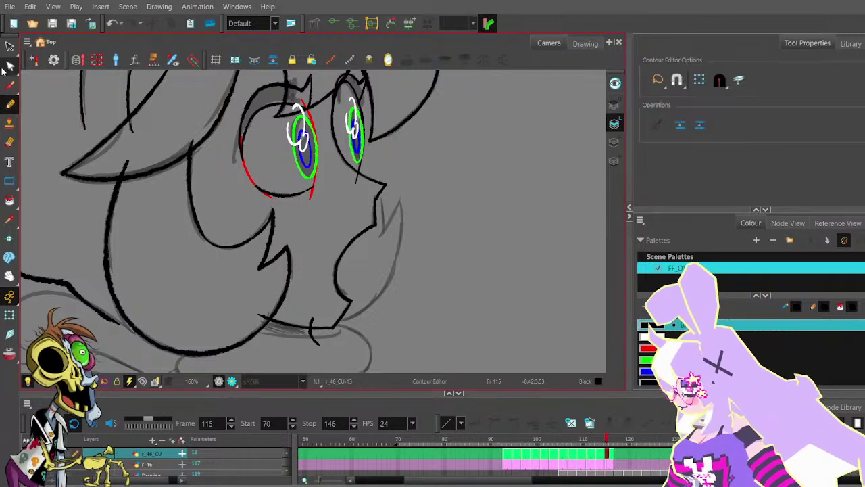
click(196, 144)
click(201, 161)
click(193, 145)
click(189, 171)
key(Delete)
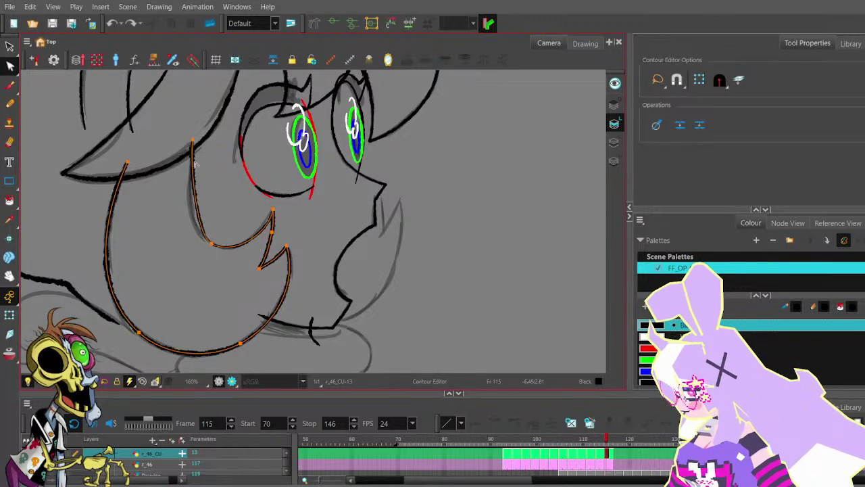
drag(193, 141, 183, 201)
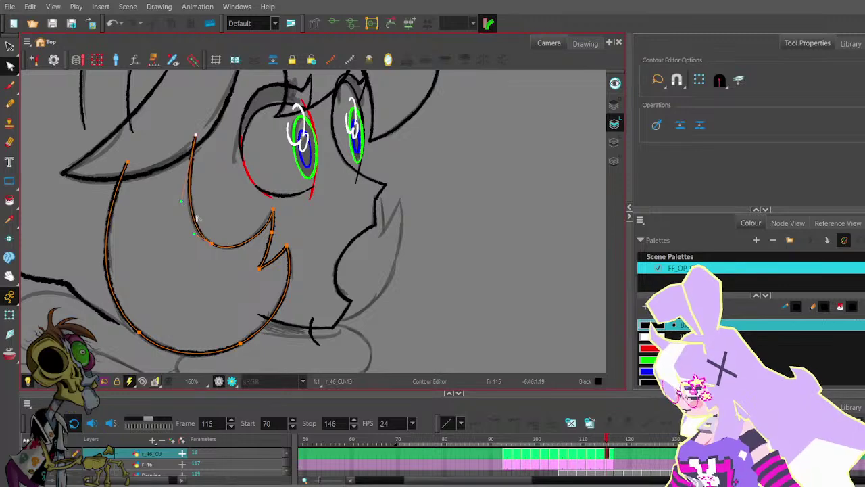
click(215, 203)
- Refine the cheek lock's upper spike tip and the bend of its inner curve with the Contour Editor
scroll(223, 202, down, 1)
scroll(261, 206, up, 2)
click(265, 208)
click(265, 206)
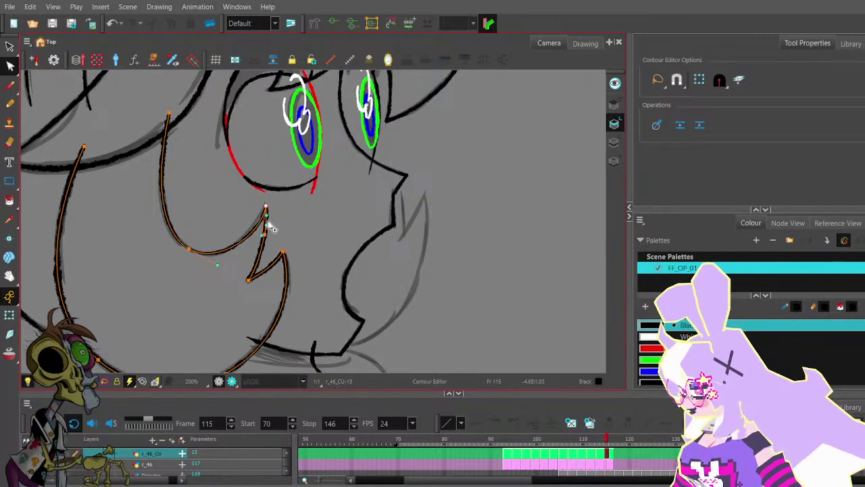
scroll(266, 223, up, 3)
drag(270, 222, 265, 214)
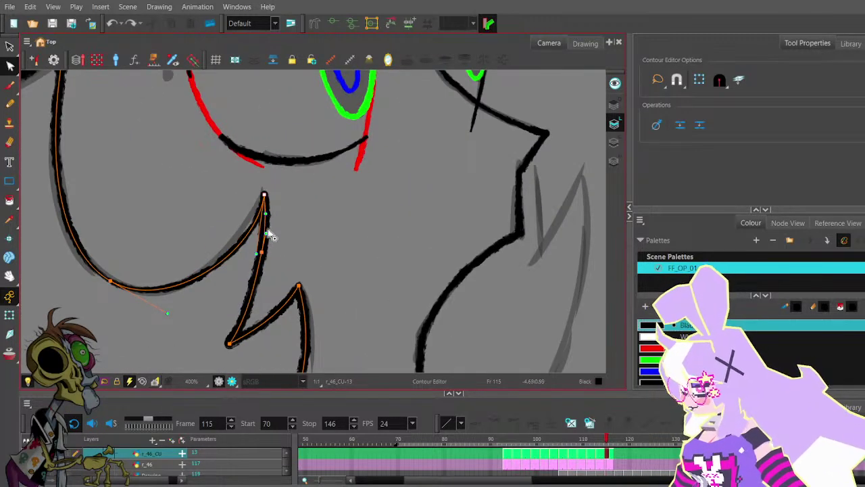
drag(256, 253, 240, 252)
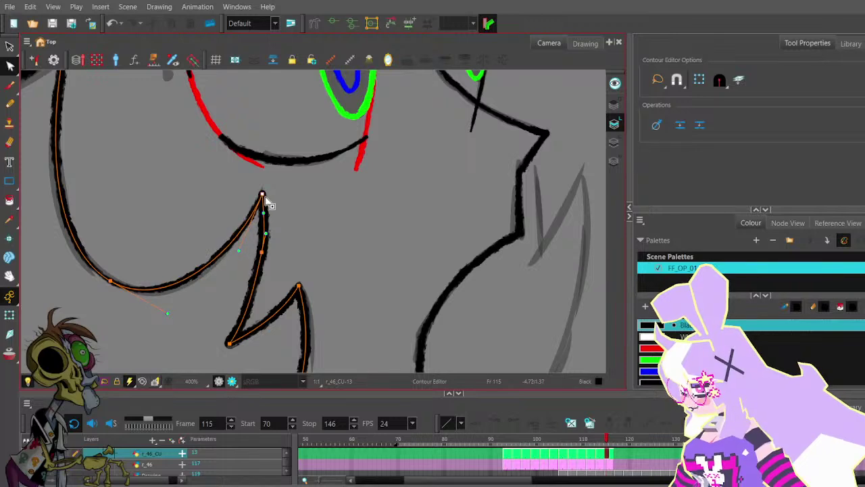
scroll(264, 196, down, 5)
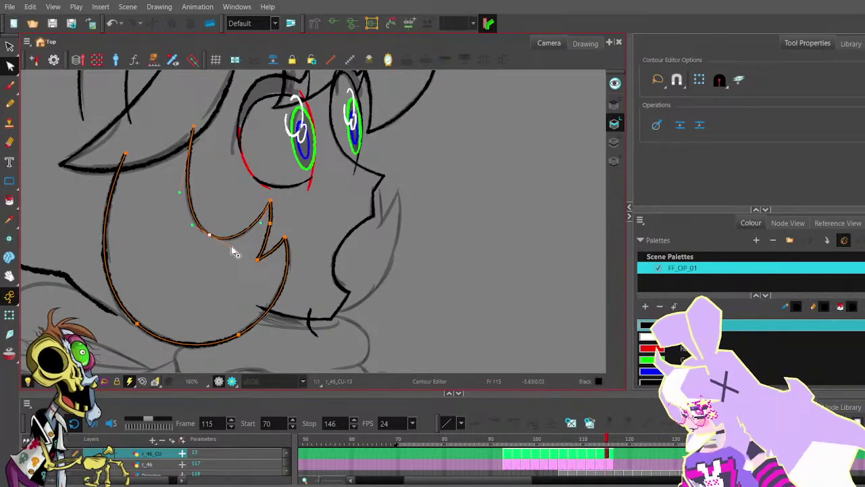
drag(232, 247, 234, 250)
- Flip between frames 114 and 115 to check the new cheek lock line work
scroll(232, 211, down, 2)
drag(259, 203, 240, 204)
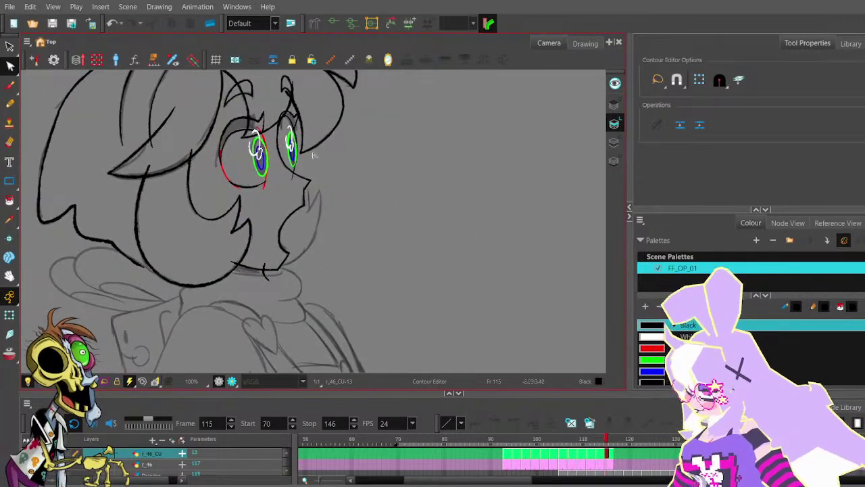
key(comma)
key(period)
key(comma)
key(period)
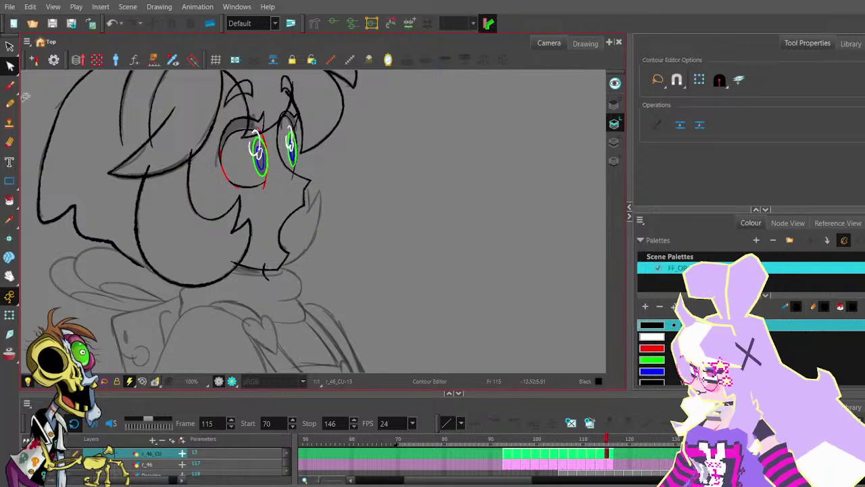
- Trace the short downward edge of the far cheek lock just below the nose with the Pencil tool
key(alt+slash)
scroll(317, 218, up, 1)
scroll(318, 218, up, 2)
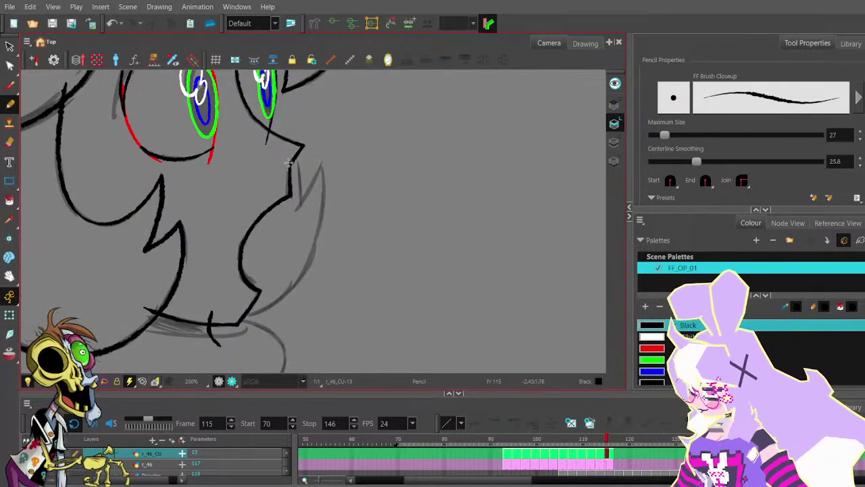
drag(296, 159, 300, 208)
key(ctrl+z)
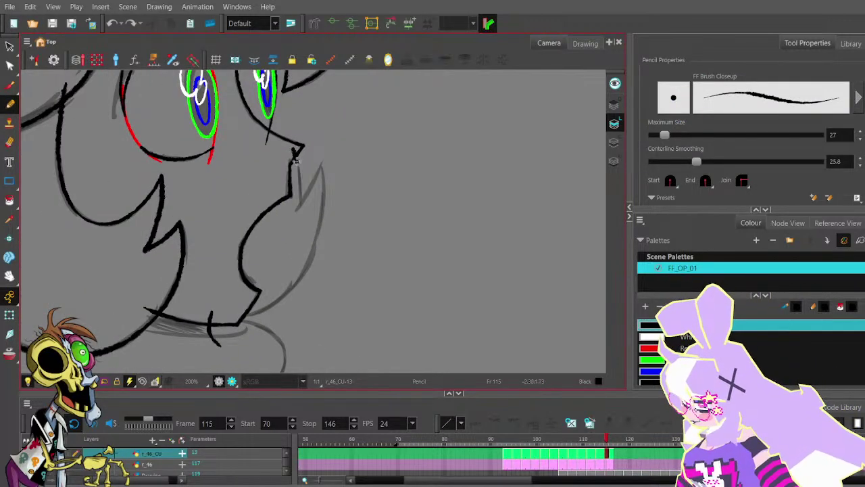
mouse_move(296, 160)
mouse_down()
mouse_move(298, 204)
mouse_move(320, 162)
mouse_up()
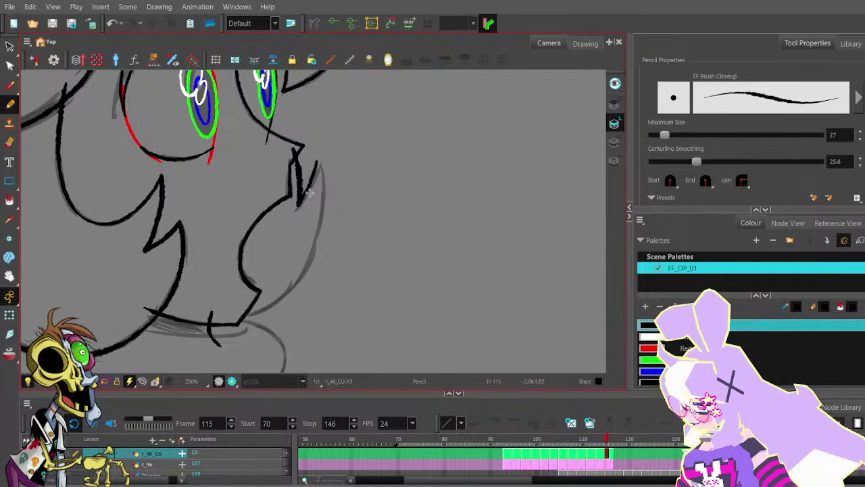
- Retrace the far cheek lock's rising edge up to its spike tip and check the stroke's points with the Contour Editor
key(ctrl+z)
drag(300, 207, 320, 160)
key(ctrl+z)
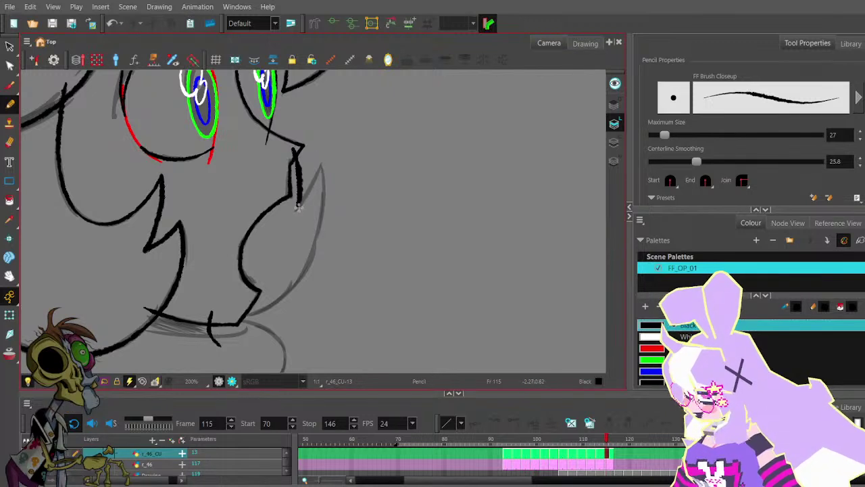
drag(300, 206, 321, 167)
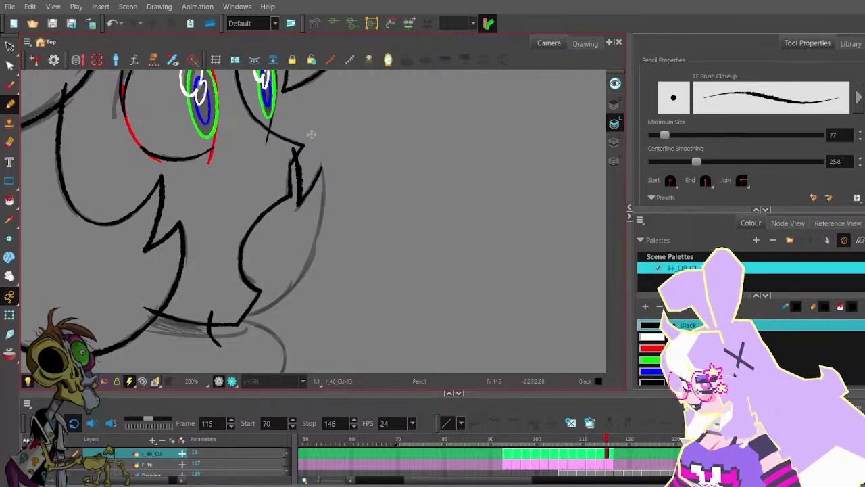
key(ctrl+z)
drag(298, 207, 321, 169)
scroll(322, 172, down, 1)
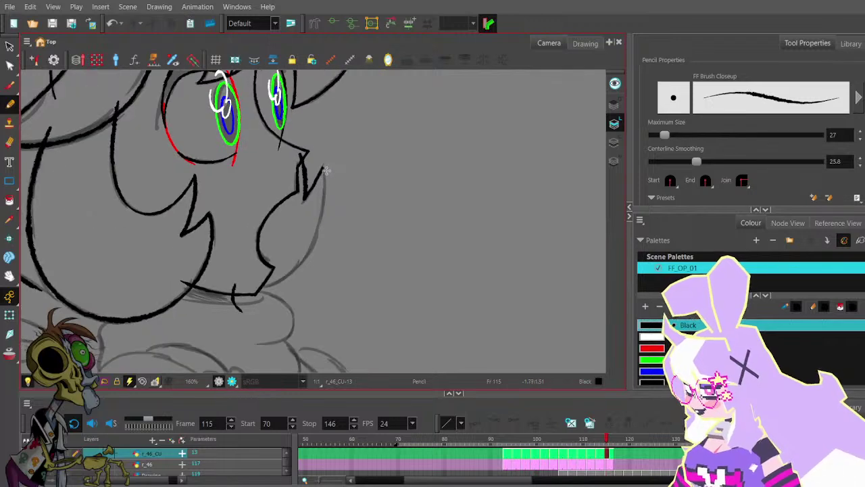
click(10, 67)
scroll(305, 181, up, 2)
click(309, 197)
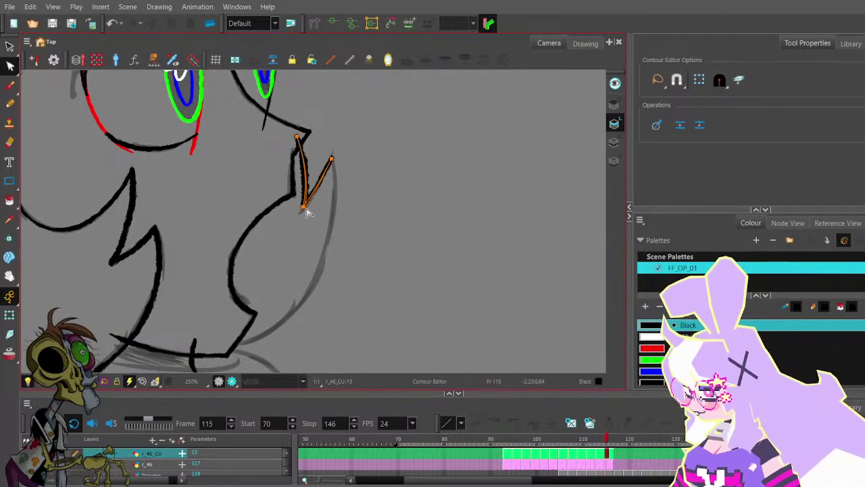
click(324, 203)
scroll(322, 200, down, 2)
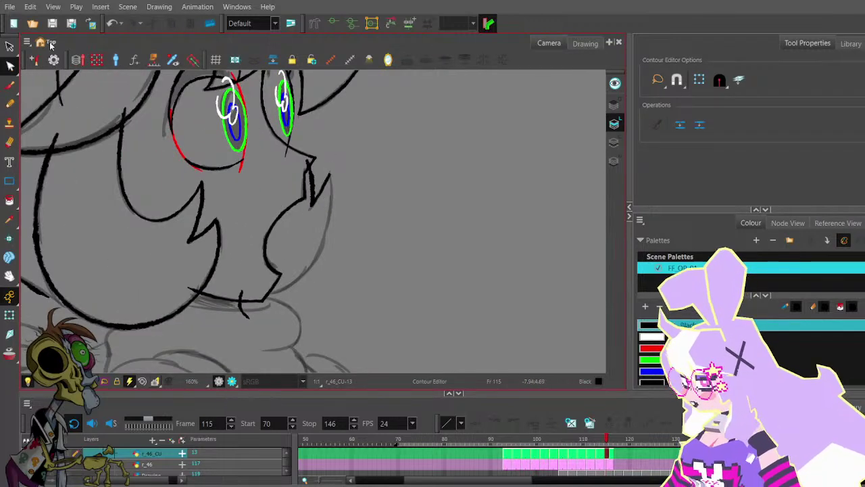
- Trace the far cheek lock's outer curve from the spike tip down and around to the chin
click(9, 103)
scroll(299, 160, down, 2)
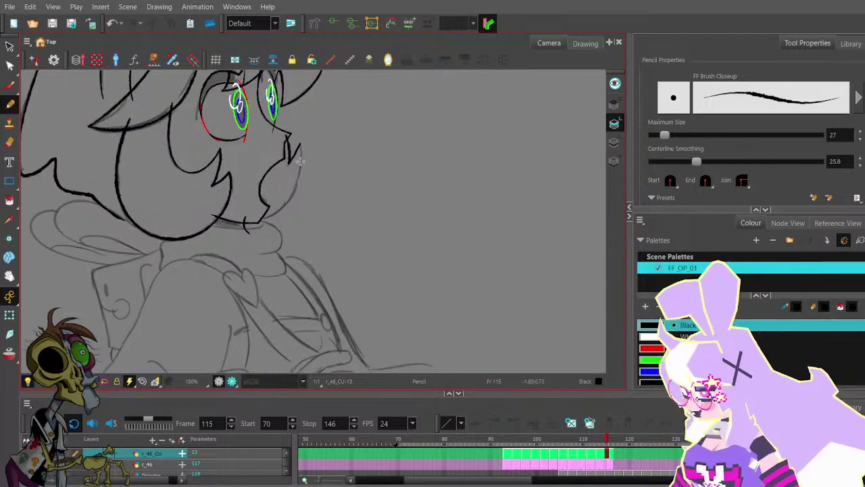
mouse_move(299, 144)
mouse_down()
mouse_move(296, 200)
mouse_move(299, 166)
mouse_up()
key(ctrl+z)
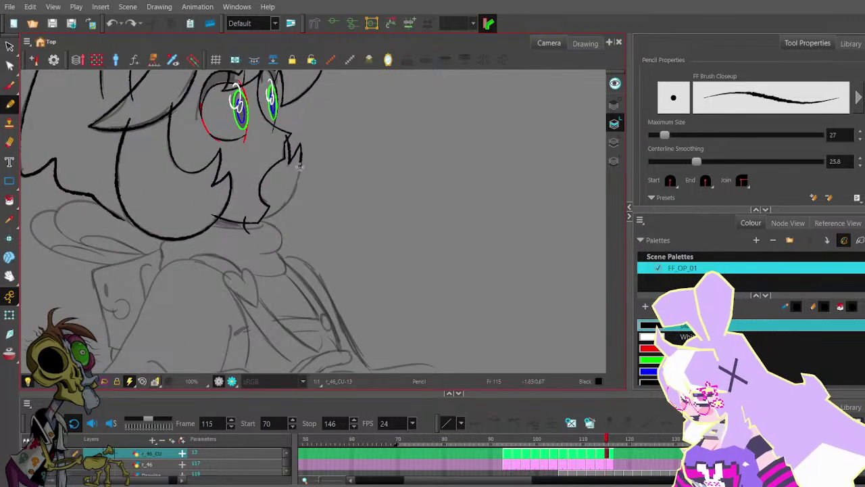
mouse_move(281, 211)
mouse_down()
mouse_move(256, 221)
mouse_move(259, 213)
mouse_up()
key(ctrl+z)
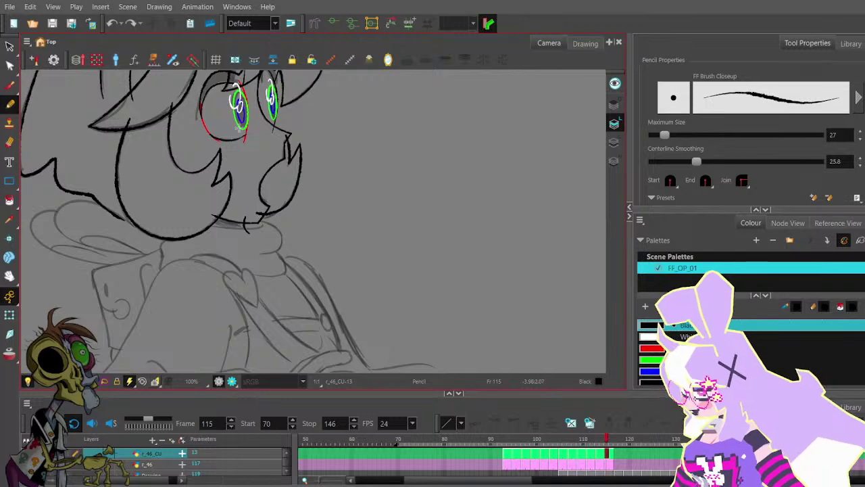
- Reshape the outer curve's lower end at the chin and its bend with the Contour Editor to follow the sketch
key(alt+q)
scroll(264, 218, up, 3)
click(249, 217)
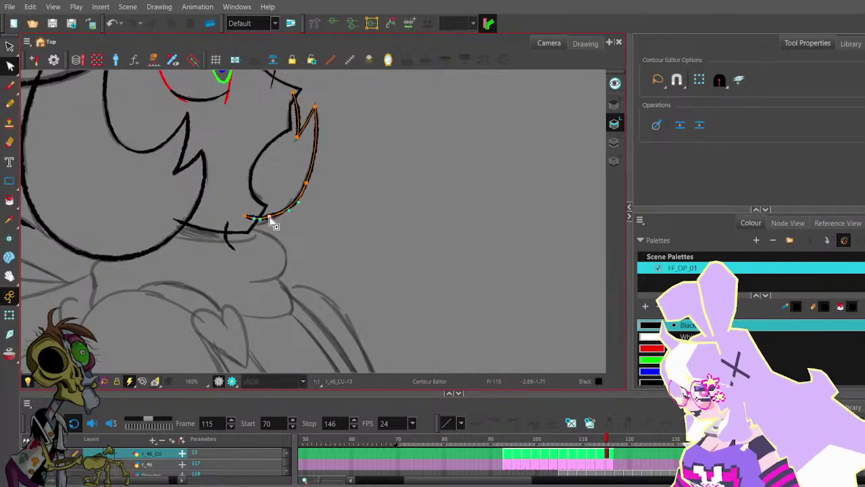
drag(248, 221, 243, 228)
drag(307, 183, 305, 183)
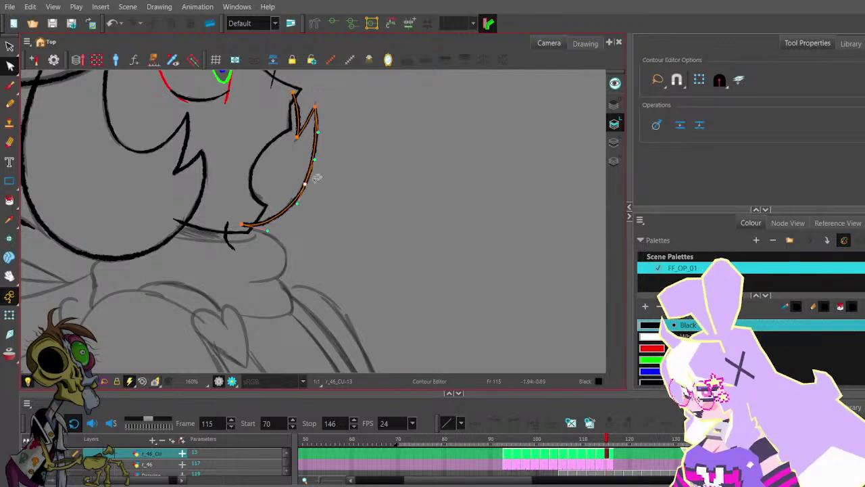
click(317, 182)
scroll(316, 191, down, 1)
click(270, 217)
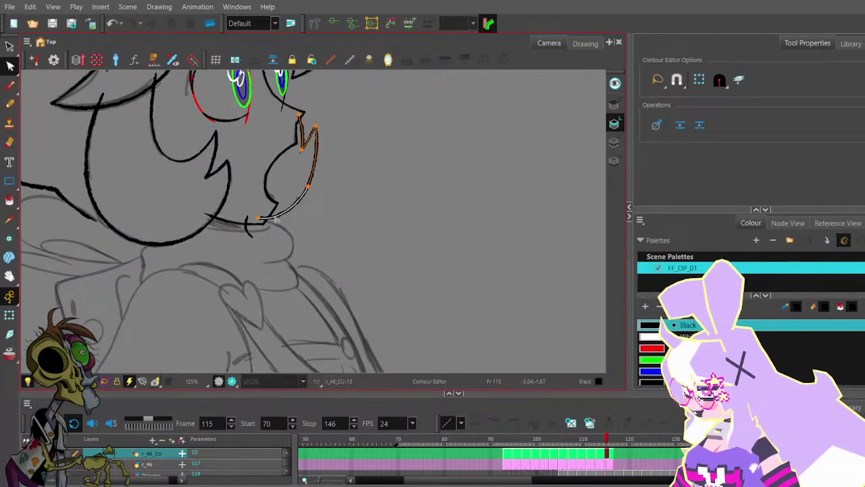
click(323, 219)
scroll(325, 217, down, 1)
drag(328, 175, 326, 200)
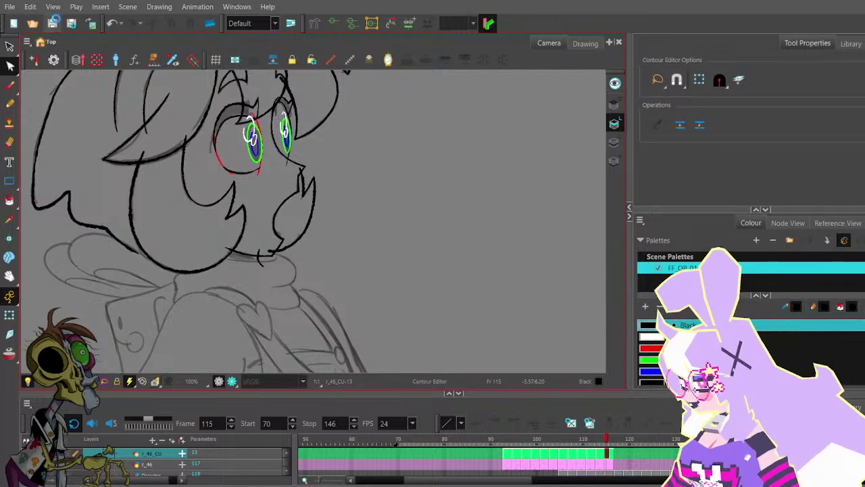
- Step through frames 114 to 116 to check the new far cheek lock against the neighbouring drawings
click(10, 104)
drag(328, 141, 329, 177)
scroll(325, 163, down, 1)
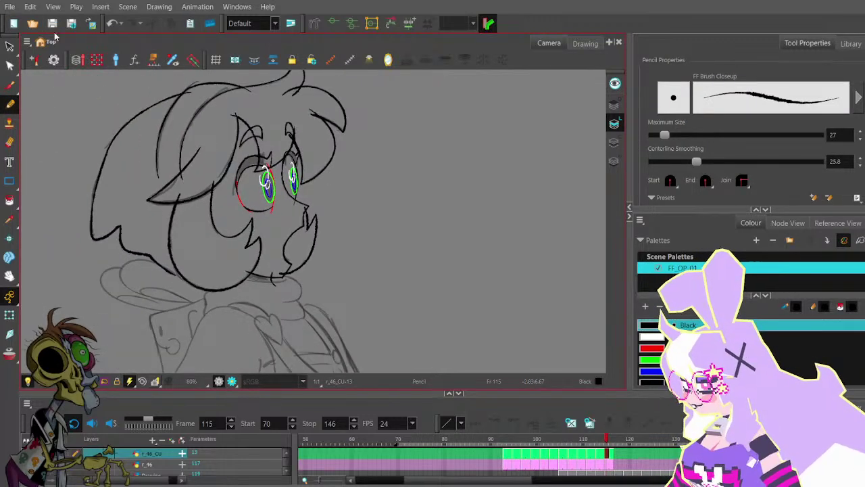
key(comma)
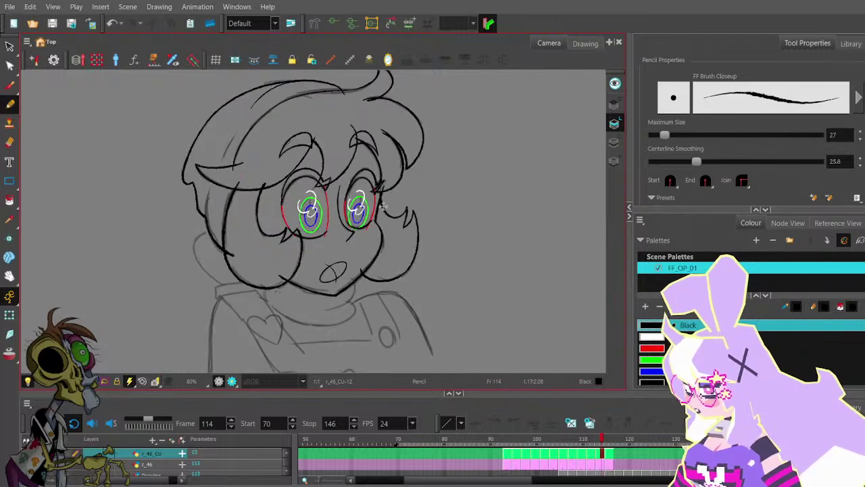
key(period)
key(period)
key(period)
key(comma)
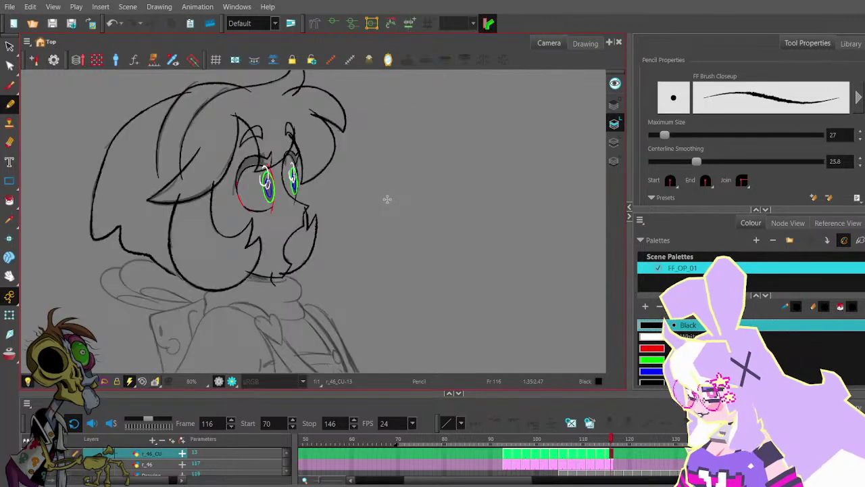
key(comma)
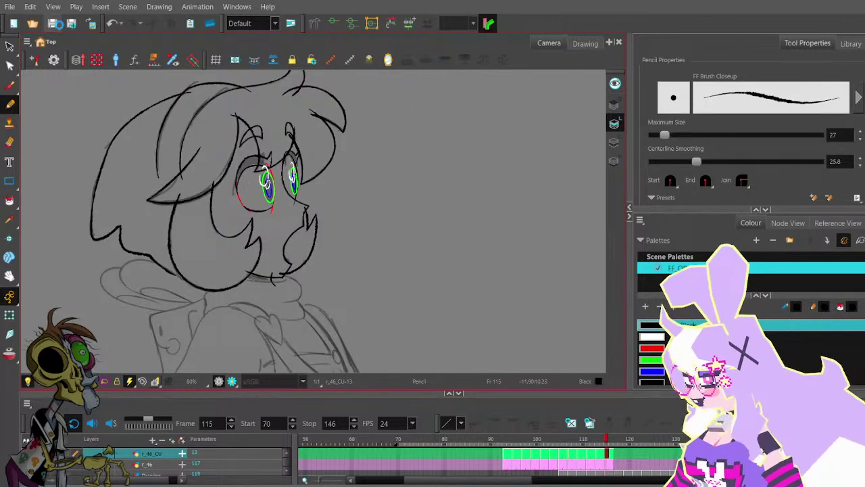
drag(341, 255, 344, 221)
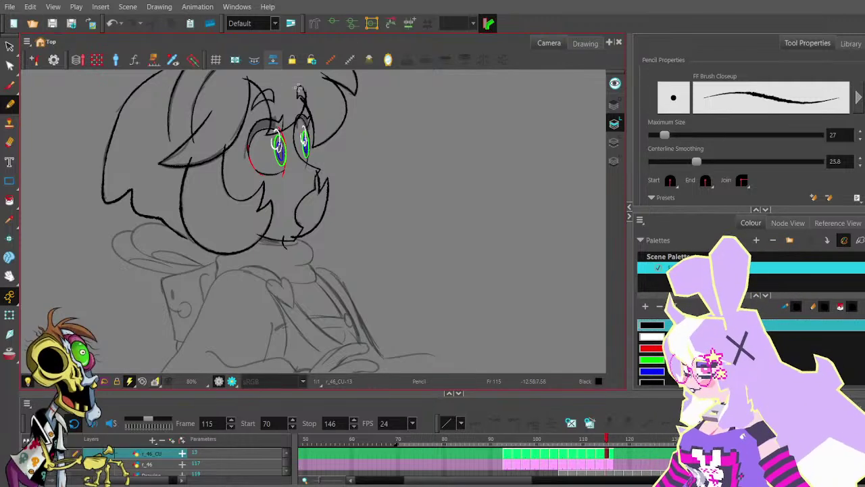
drag(341, 135, 335, 184)
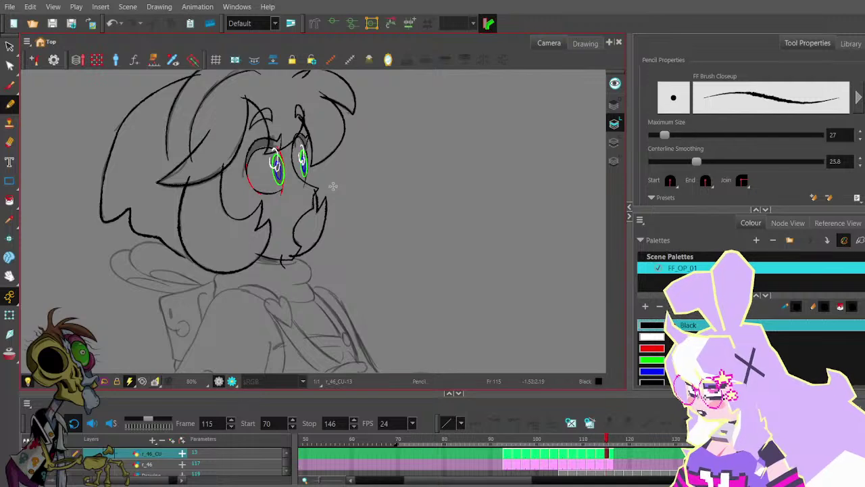
key(space)
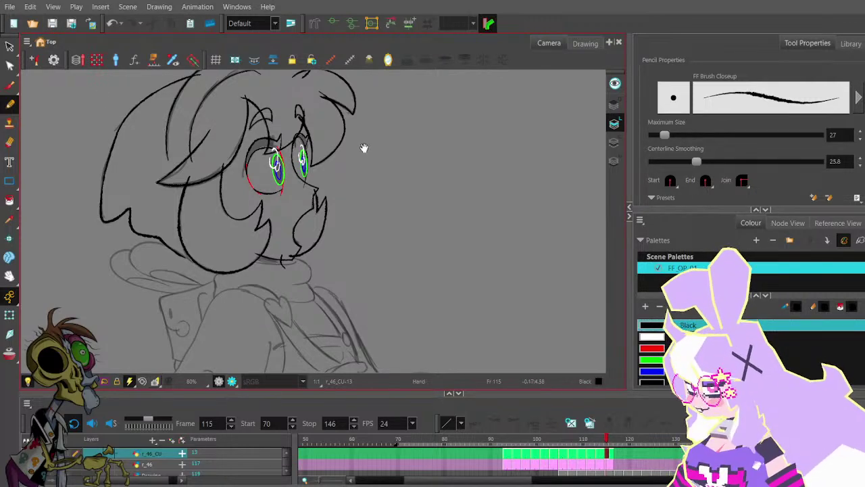
mouse_move(364, 147)
mouse_down()
mouse_move(373, 195)
mouse_move(383, 187)
mouse_move(382, 196)
mouse_up()
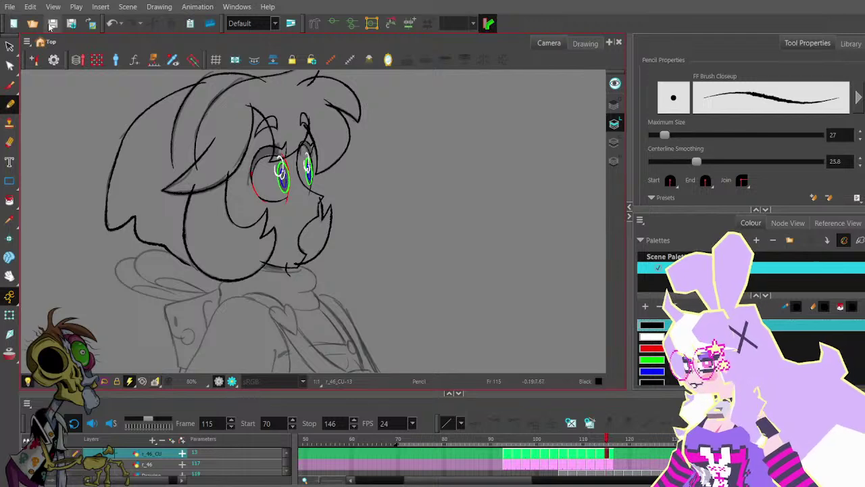
- Flip between frames 114 and 115 to compare the whole head's line art
key(comma)
key(period)
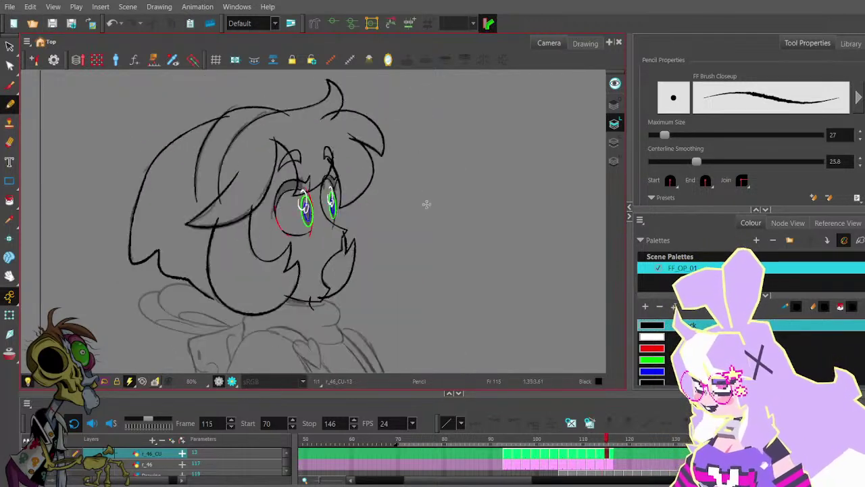
key(comma)
key(period)
key(comma)
key(period)
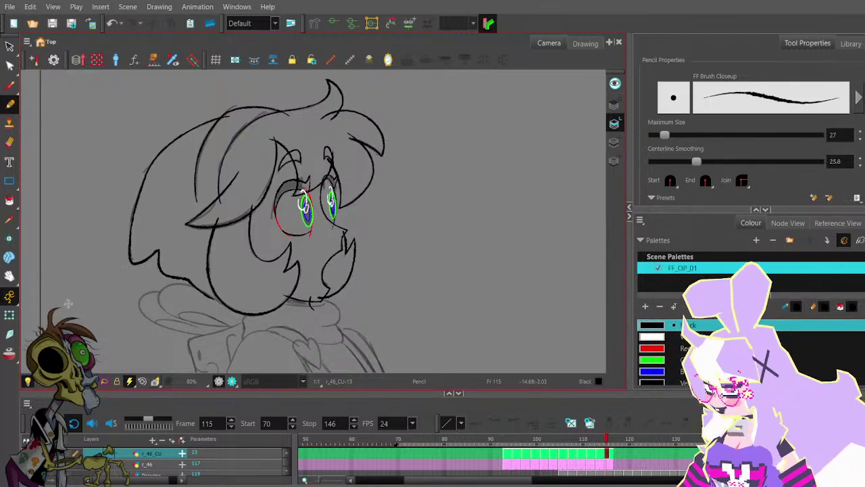
- Hide the rough r_46 layer and show the other scene drawings around the head line art in the full shot
click(27, 464)
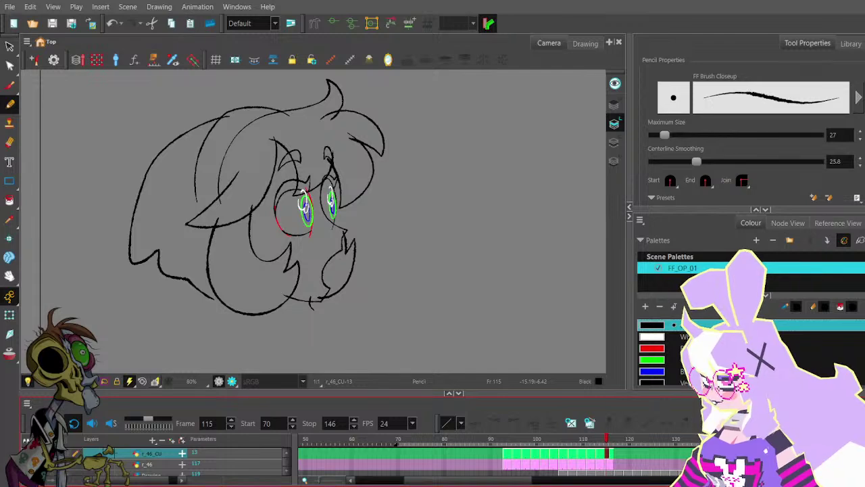
key(alt+o)
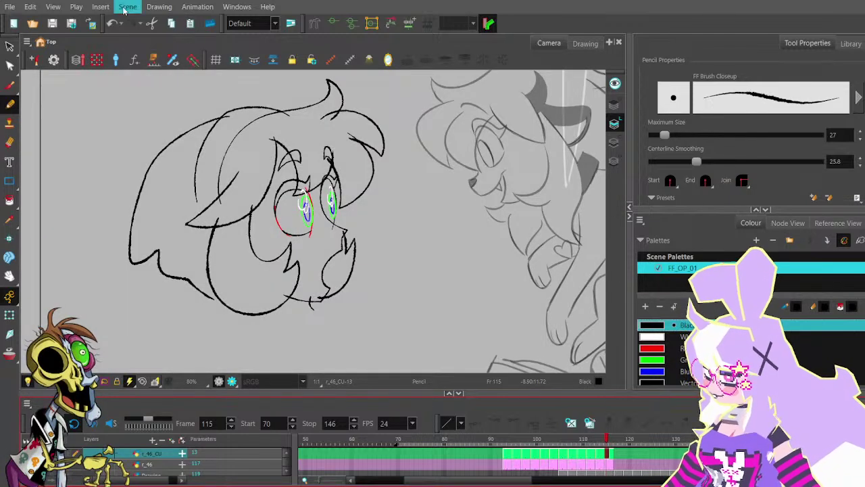
scroll(209, 149, down, 2)
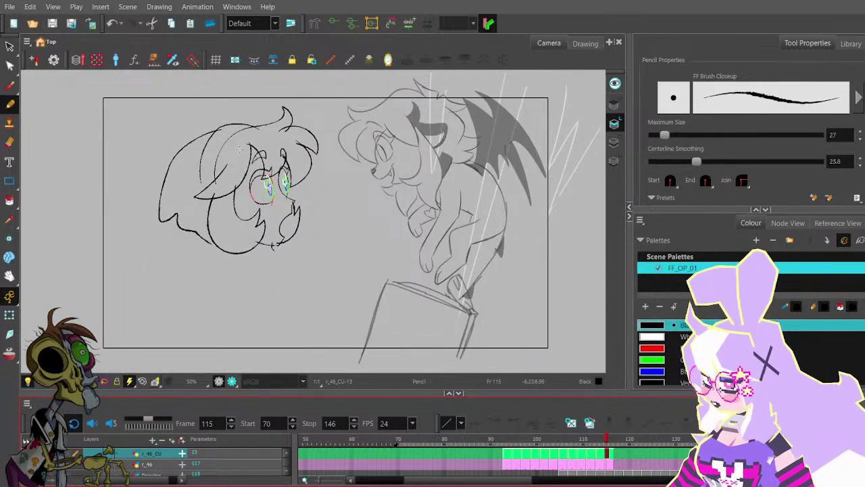
scroll(242, 152, up, 1)
drag(333, 176, 300, 159)
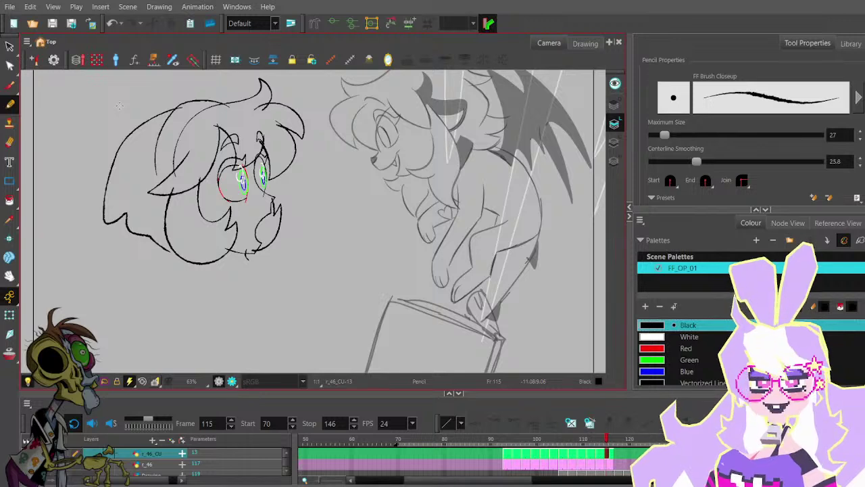
scroll(307, 184, down, 1)
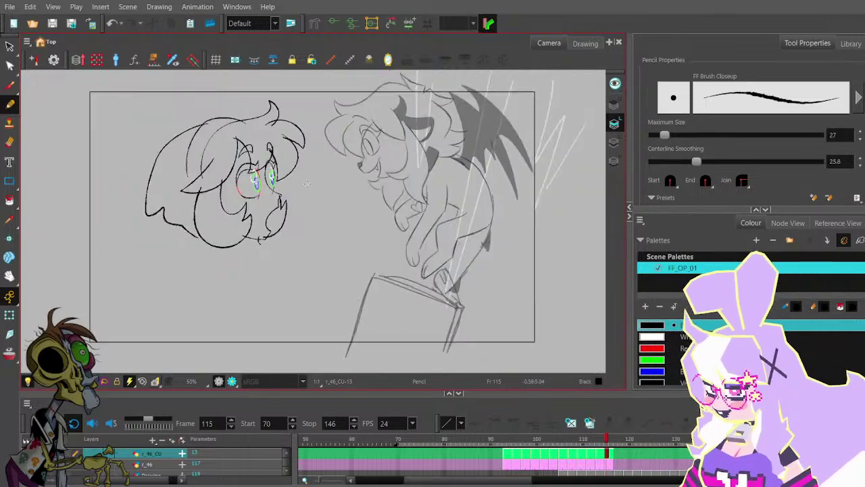
mouse_move(390, 214)
mouse_down()
mouse_move(400, 218)
mouse_move(389, 216)
mouse_up()
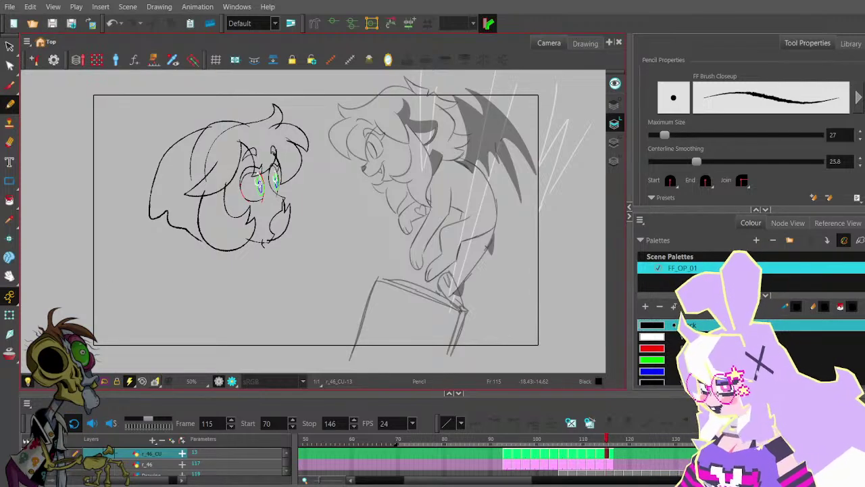
- Play the scene from frame 70, stop playback and go to frame 92
click(55, 423)
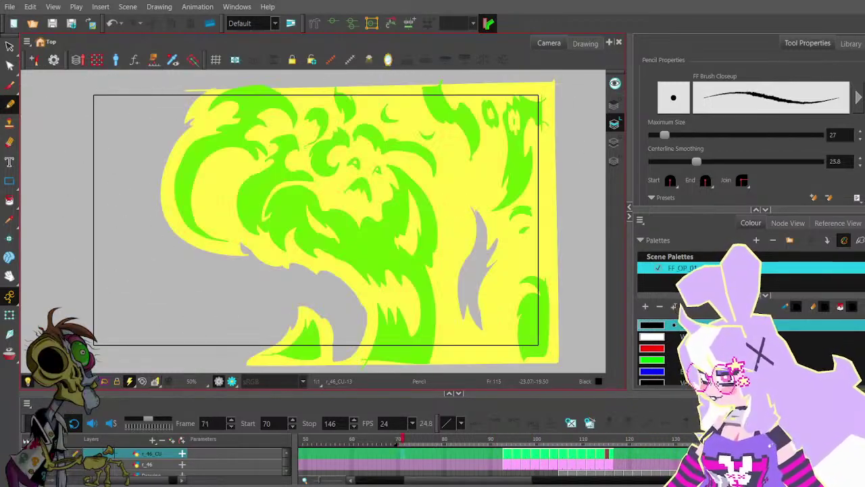
key(shift+Return)
key(comma)
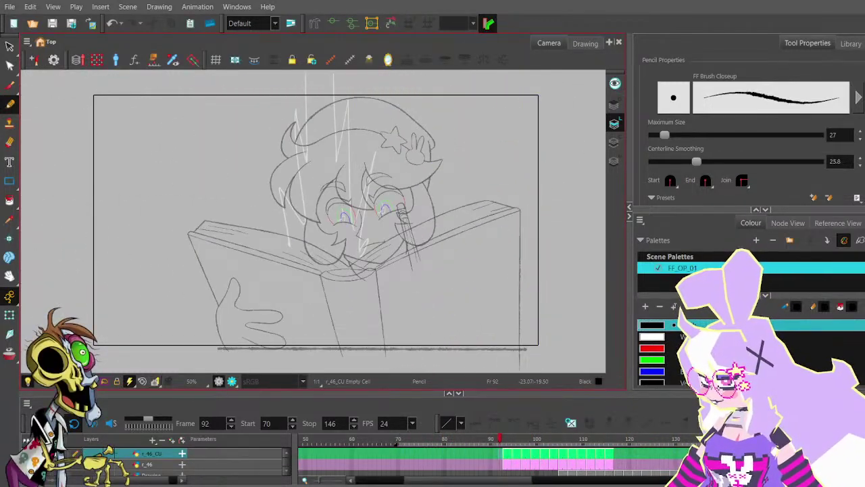
scroll(463, 462, down, 1)
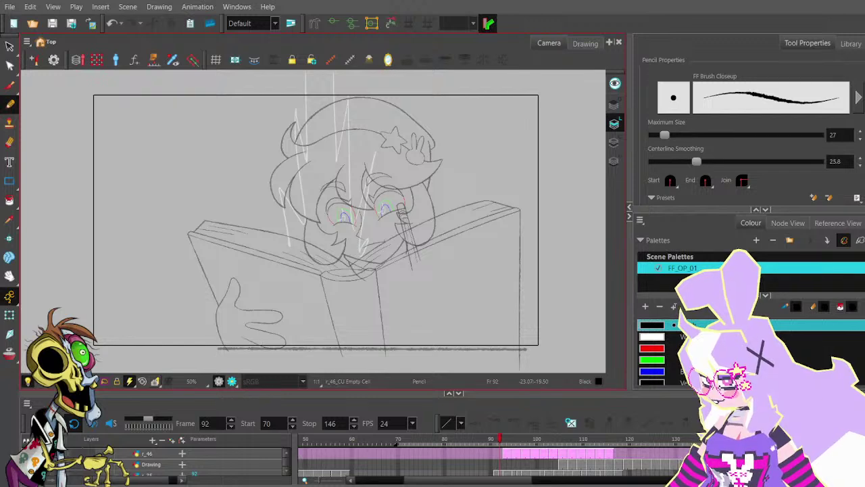
click(500, 439)
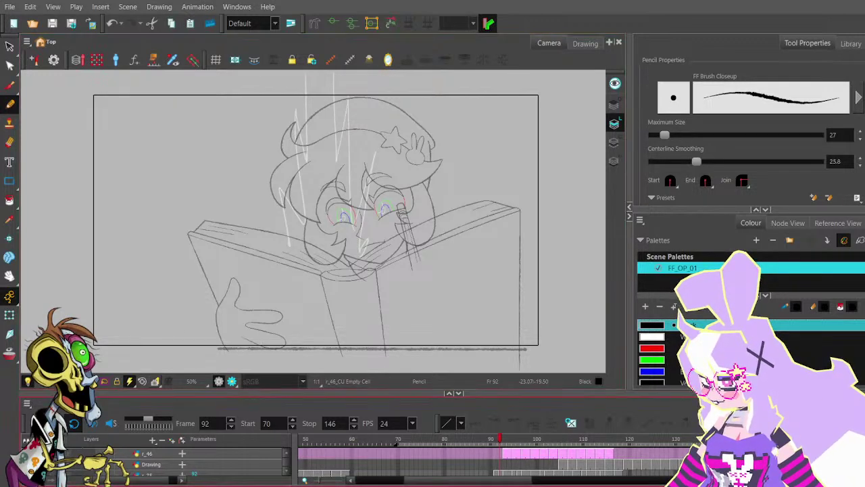
- Play back the scene around the head close-up and stop the playback
scroll(405, 460, down, 1)
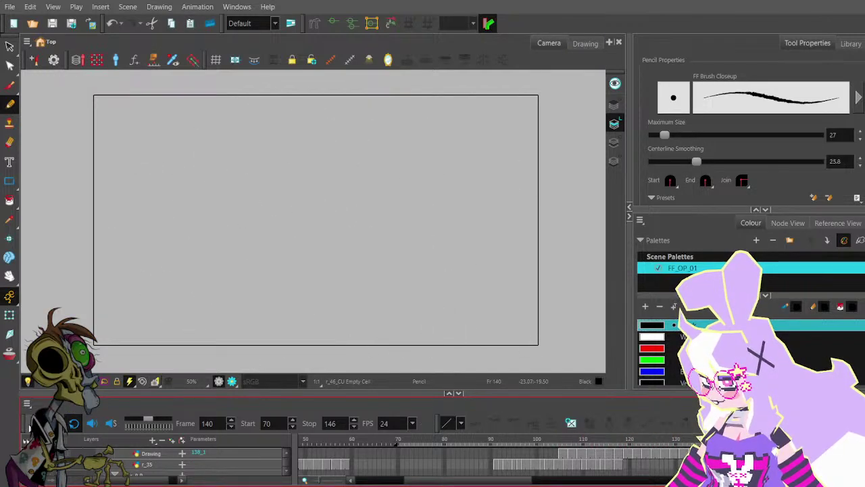
click(29, 426)
click(29, 427)
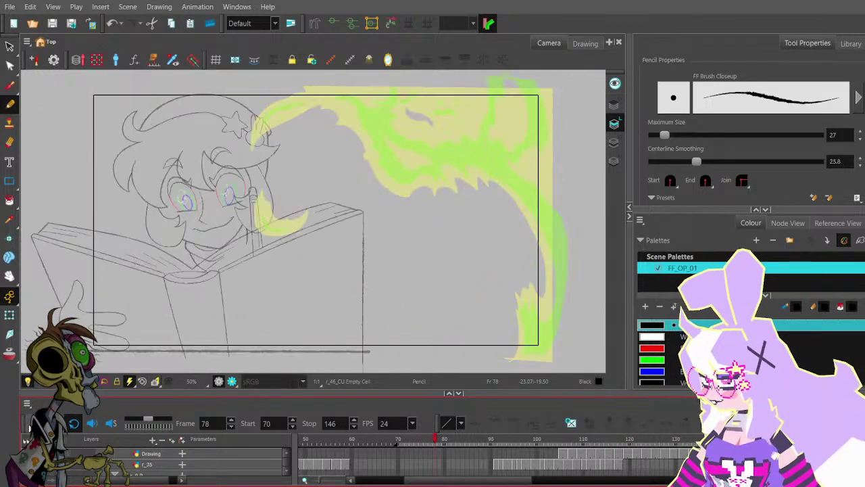
click(29, 427)
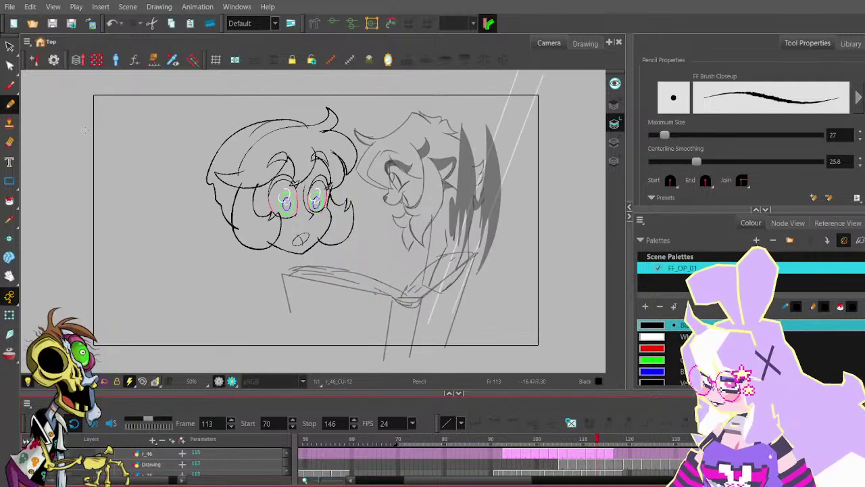
- Save the scene, move to frame 115 to look over that head drawing, and save again
click(54, 23)
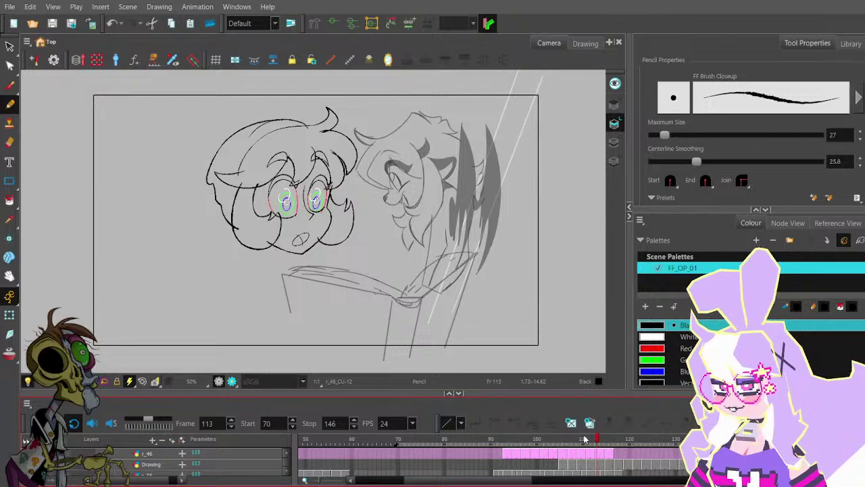
mouse_move(585, 439)
mouse_down()
mouse_move(508, 439)
mouse_move(608, 438)
mouse_up()
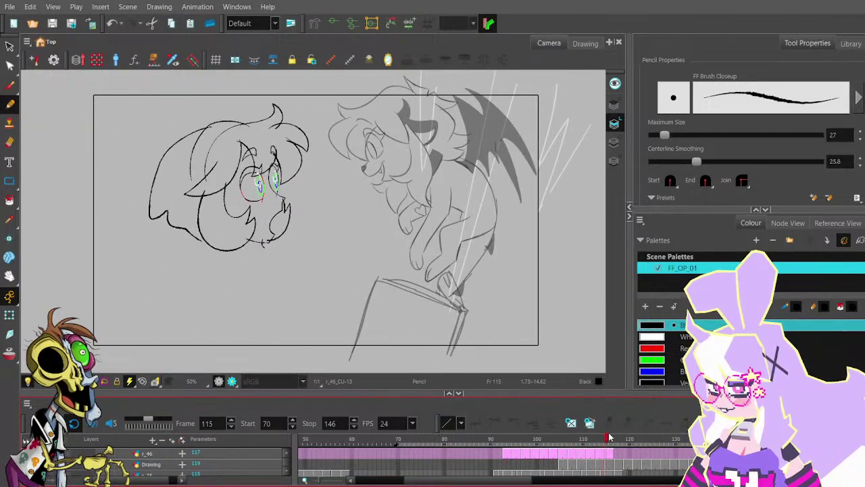
click(53, 25)
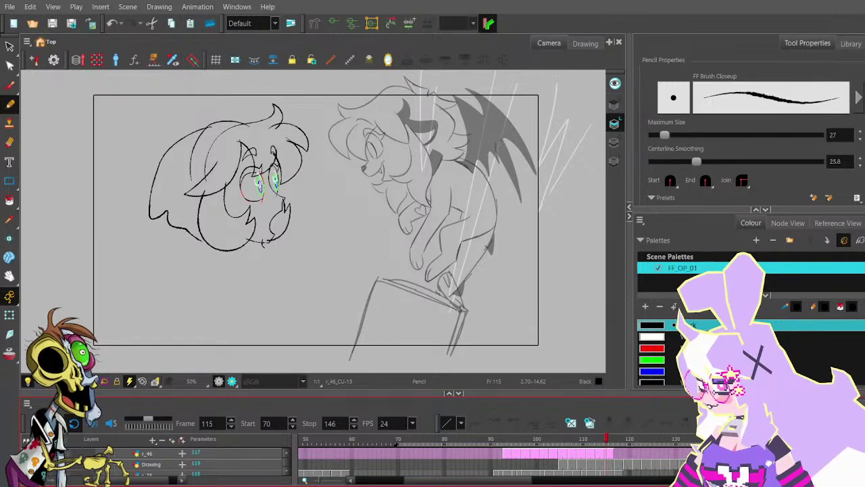
- Show the rough r_46 drawing under r_46_CU and hide the other scene drawings around it
click(28, 464)
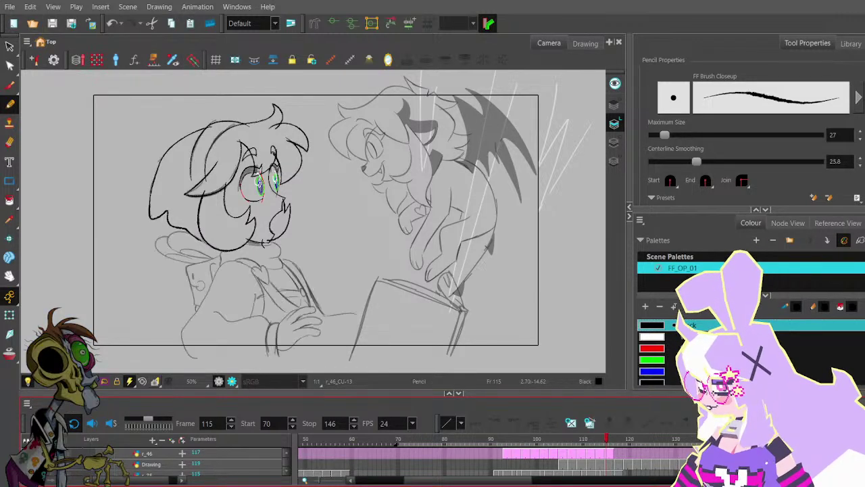
scroll(91, 447, up, 1)
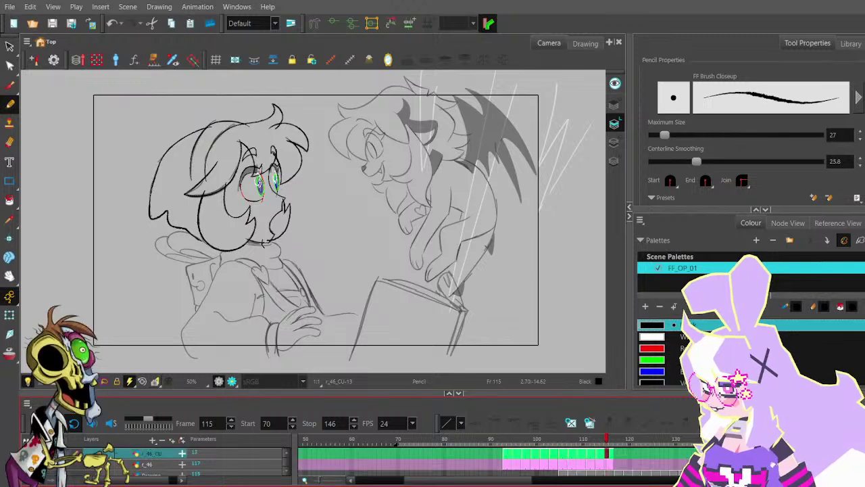
click(155, 382)
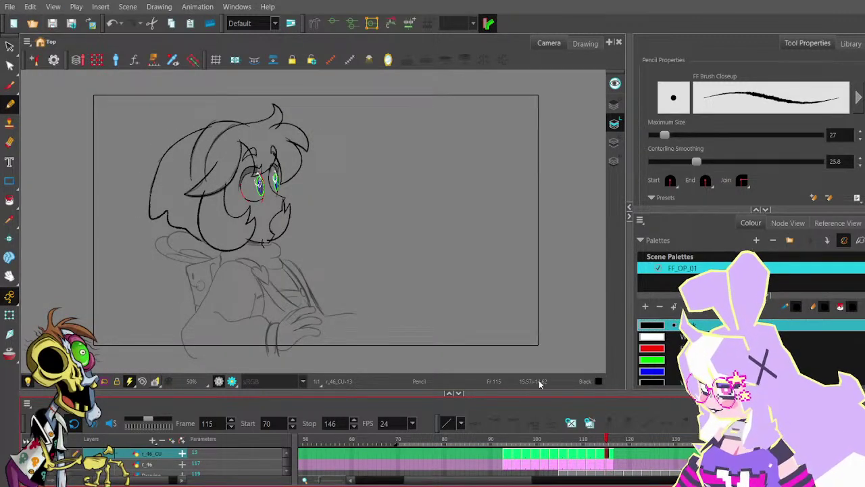
- Draw the two short neck lines below the chin on the drawing at frame 97 of r_46_CU
click(510, 441)
mouse_move(510, 443)
mouse_down()
mouse_move(584, 443)
mouse_move(514, 443)
mouse_move(531, 441)
mouse_up()
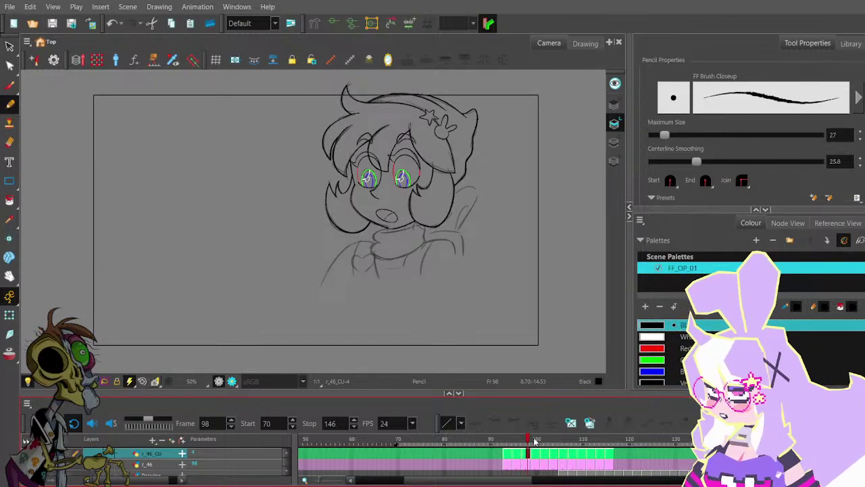
drag(522, 442, 525, 443)
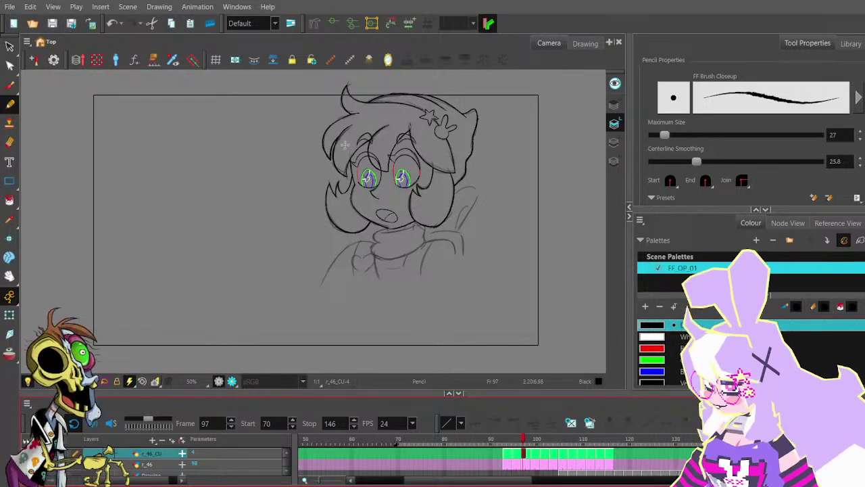
scroll(406, 212, up, 5)
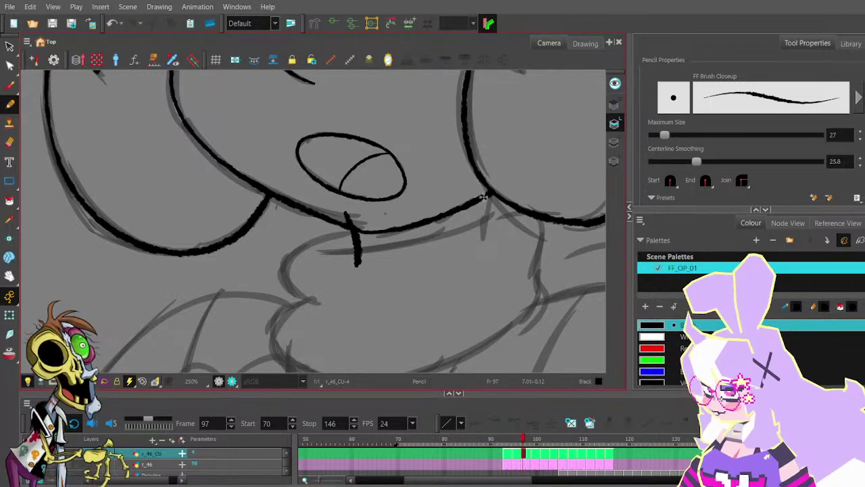
mouse_move(484, 237)
mouse_down()
mouse_move(494, 176)
mouse_move(485, 249)
mouse_up()
key(ctrl+z)
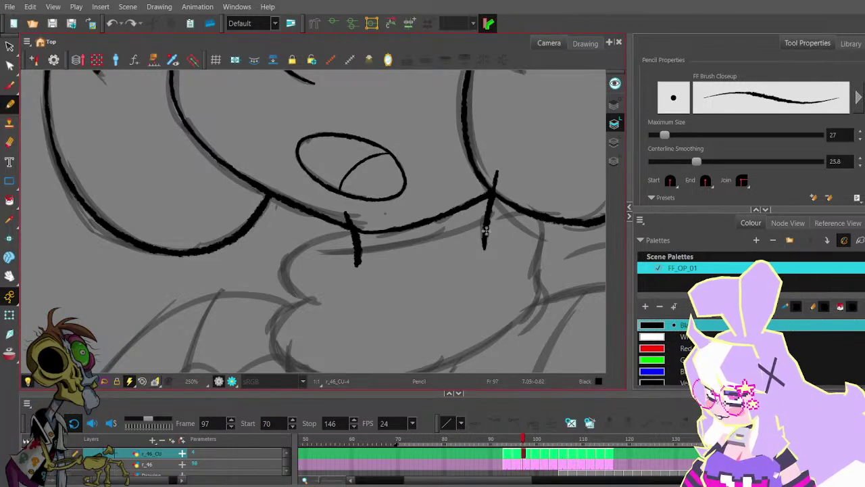
- Flip between frame 97 and its neighbouring drawings to compare the head and neck line art
scroll(486, 203, down, 5)
drag(507, 209, 476, 202)
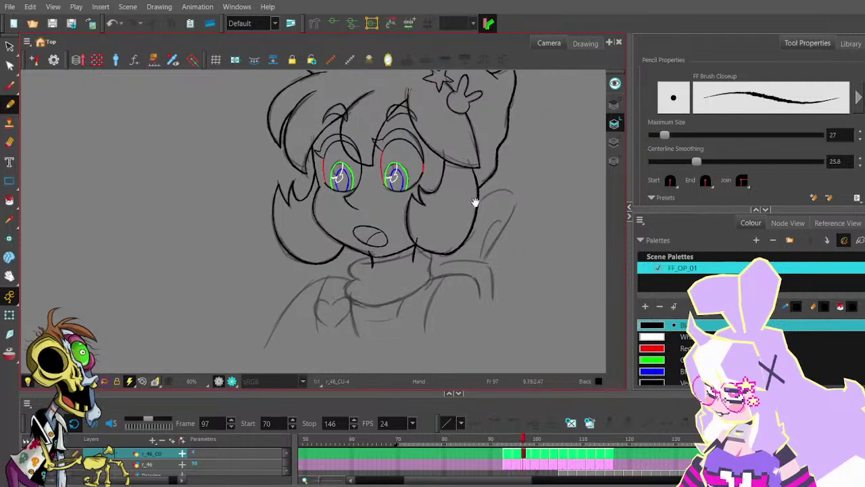
key(comma)
key(period)
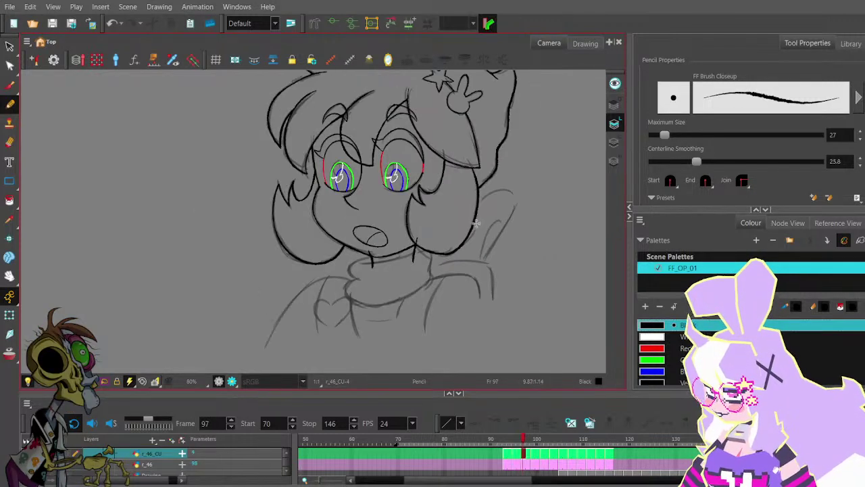
key(comma)
key(period)
key(comma)
key(period)
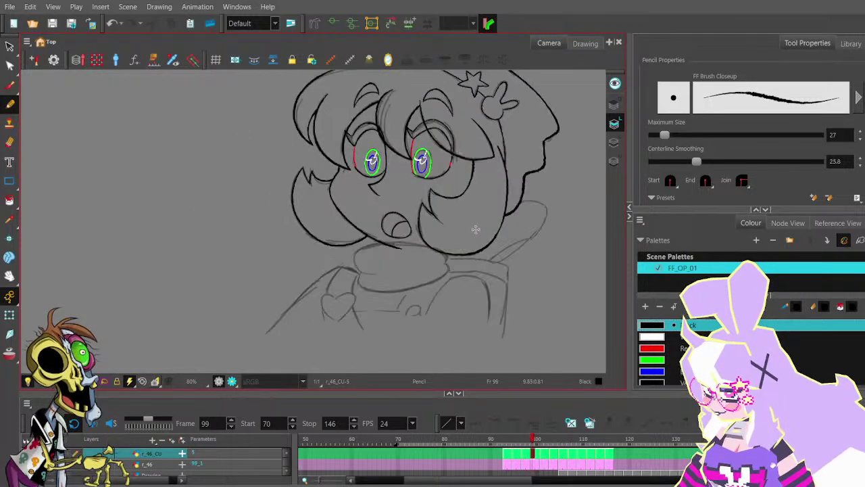
key(comma)
key(period)
key(period)
drag(484, 245, 442, 217)
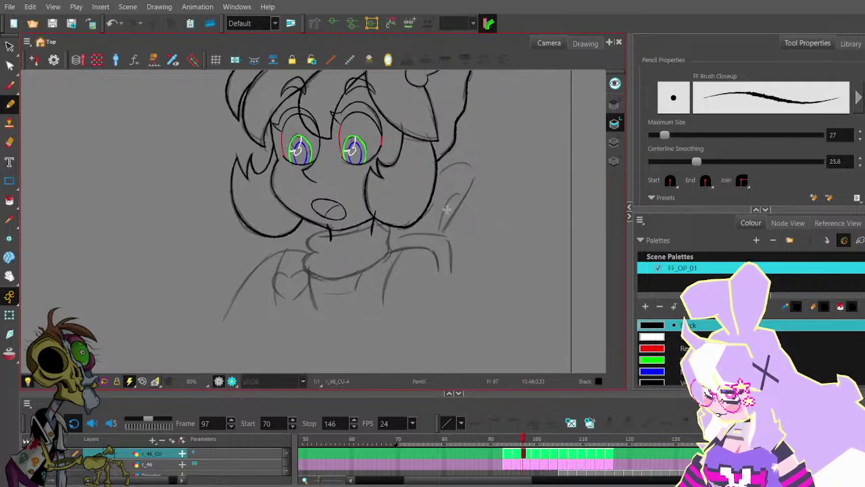
- Trace the collar's inner edge across the two neck lines under the chin at frame 98
scroll(326, 245, up, 4)
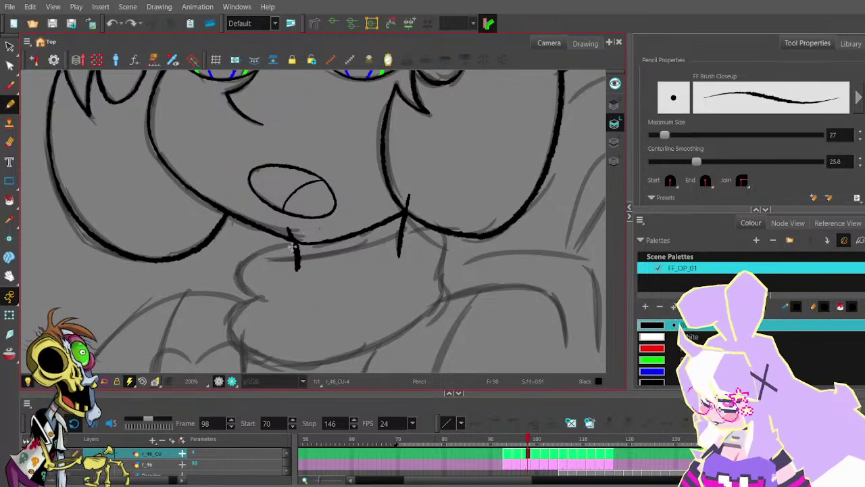
drag(268, 258, 363, 245)
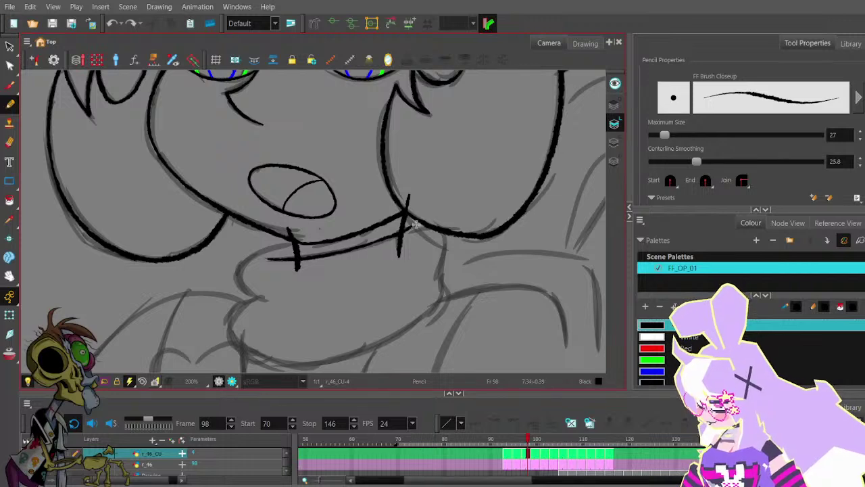
key(ctrl+z)
mouse_move(268, 259)
mouse_down()
mouse_move(317, 256)
mouse_move(402, 228)
mouse_up()
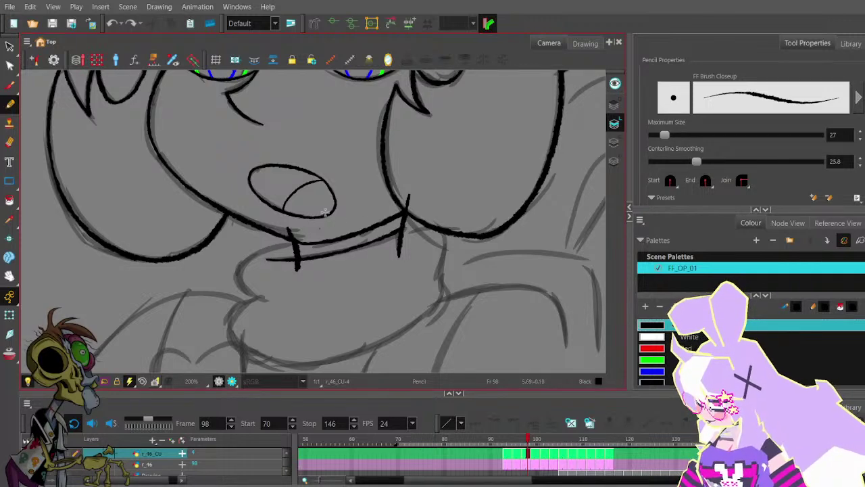
- Reshape the curve of the collar's inner edge with the Contour Editor
key(alt+q)
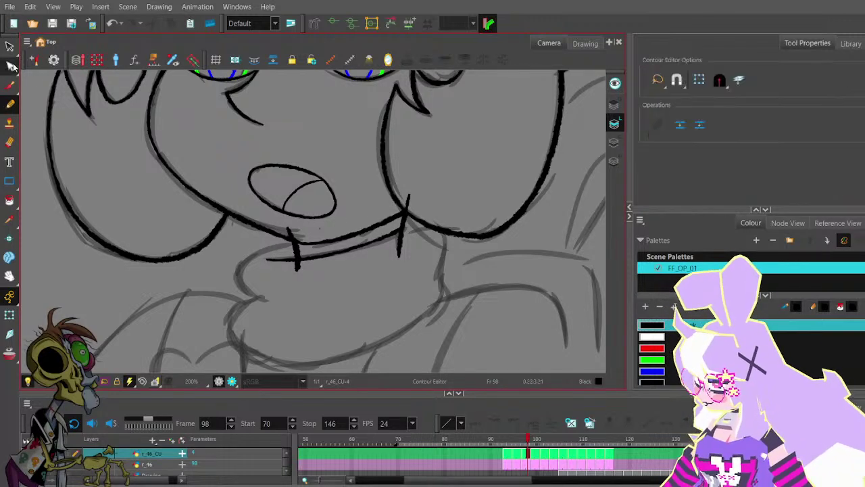
click(404, 230)
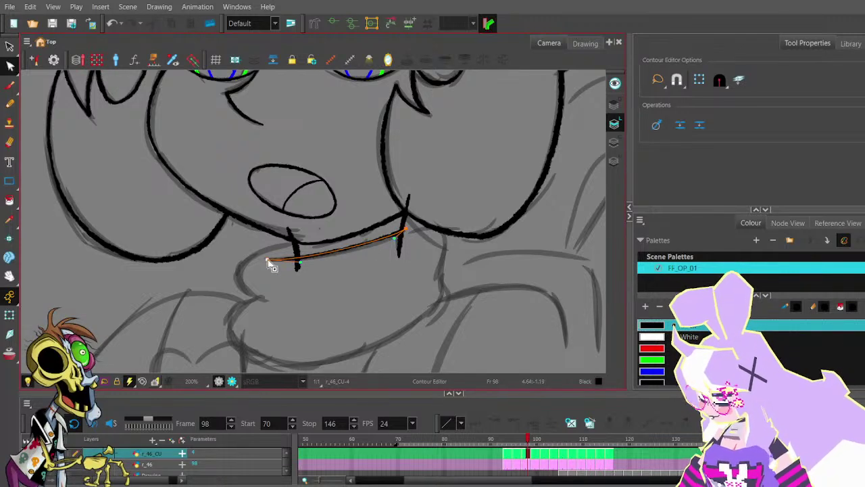
drag(299, 262, 337, 259)
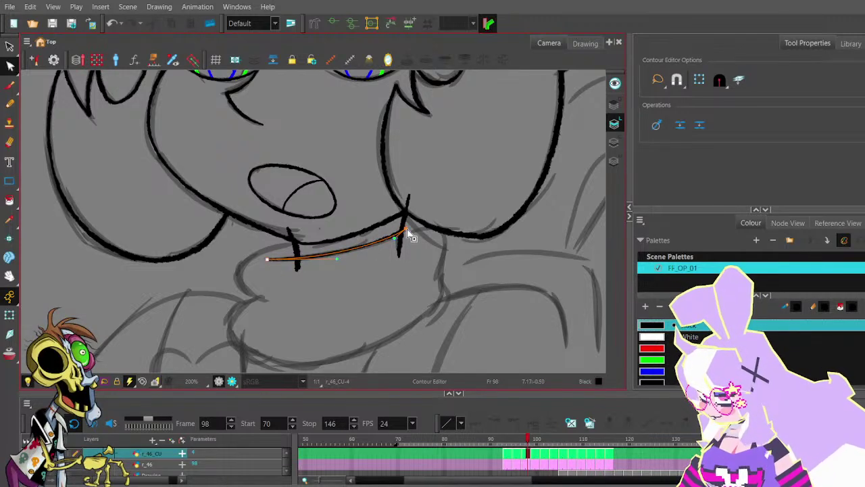
scroll(411, 236, down, 1)
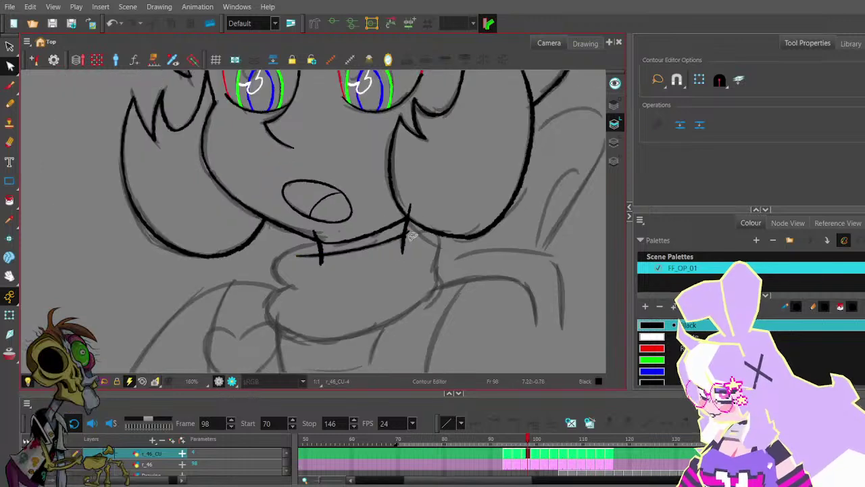
- Trace the upper fold of the collar on the near side, from below the chin down to the crease
key(alt+slash)
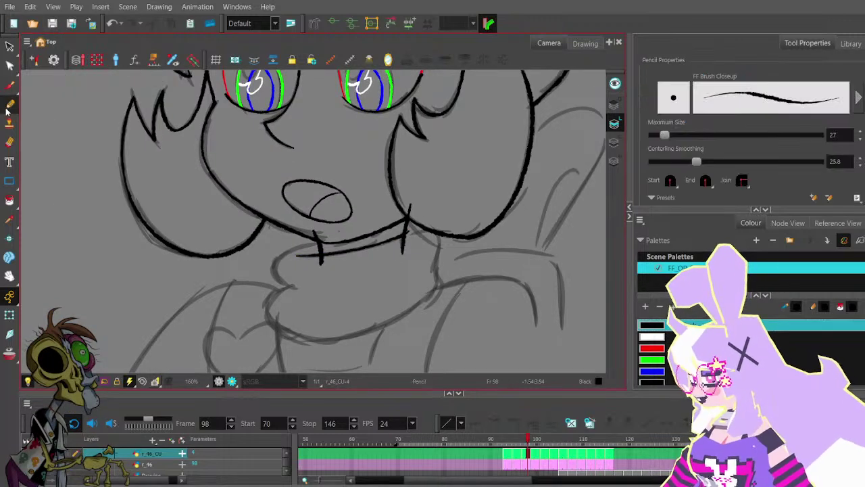
mouse_move(327, 235)
mouse_down()
mouse_move(289, 222)
mouse_move(238, 176)
mouse_up()
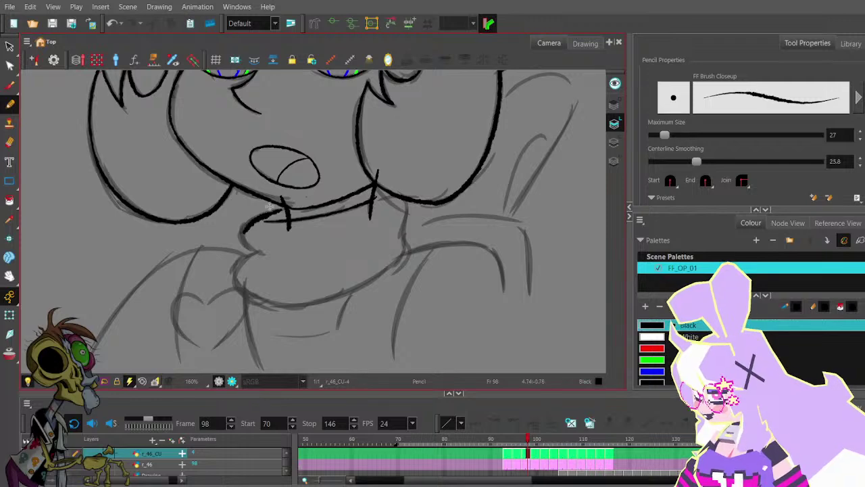
key(ctrl+z)
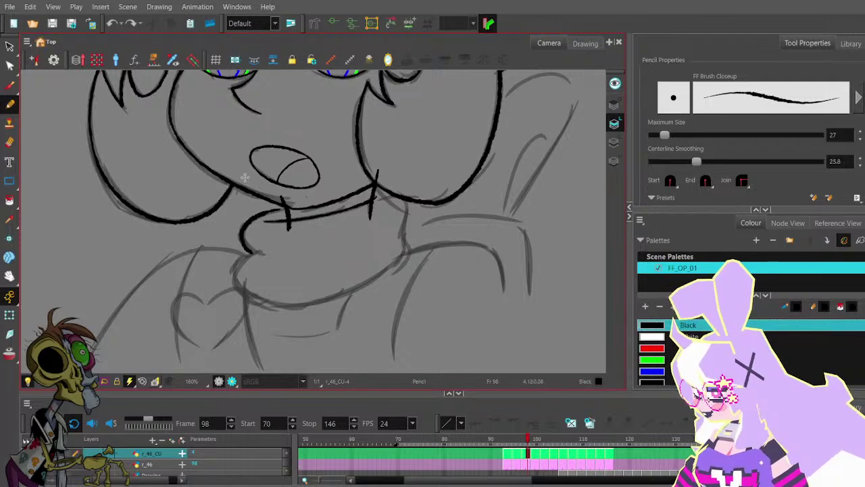
- Adjust the end points and curvature of the collar's near upper fold with the Contour Editor
click(10, 66)
scroll(284, 212, up, 3)
click(280, 210)
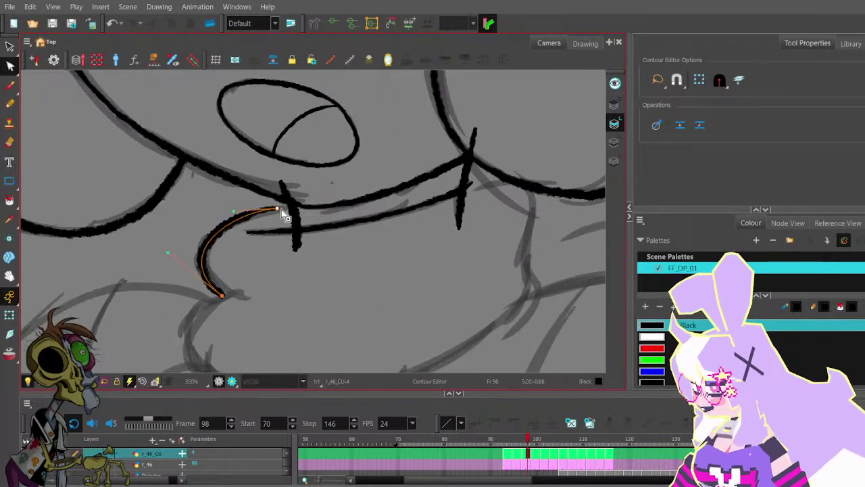
drag(277, 208, 247, 207)
scroll(297, 206, down, 1)
mouse_move(238, 275)
mouse_down()
mouse_move(250, 273)
mouse_move(243, 275)
mouse_up()
click(244, 274)
drag(203, 242, 193, 244)
scroll(261, 212, down, 1)
mouse_move(271, 205)
mouse_down()
mouse_move(301, 162)
mouse_move(290, 180)
mouse_move(259, 180)
mouse_up()
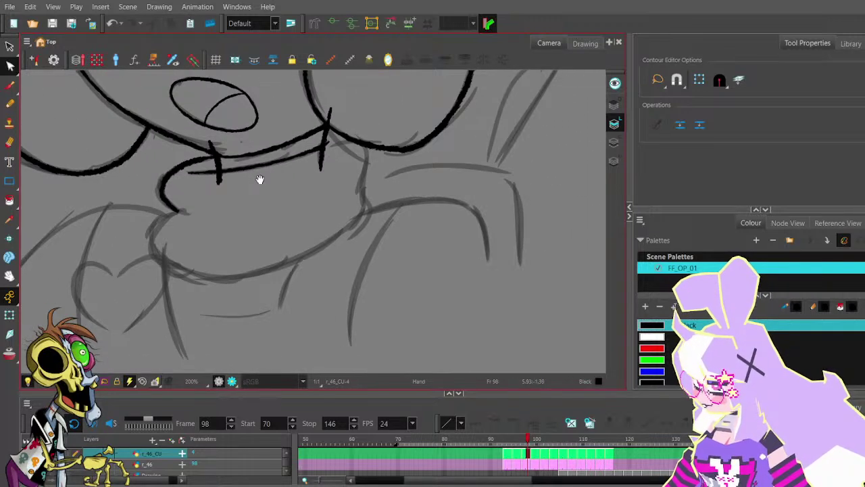
- Trace the collar's lower fold from the near crease around the bottom edge to the far shoulder
click(10, 105)
mouse_move(177, 211)
mouse_down()
mouse_move(157, 224)
mouse_move(155, 256)
mouse_move(204, 276)
mouse_up()
key(ctrl+z)
mouse_move(177, 210)
mouse_down()
mouse_move(151, 248)
mouse_move(262, 275)
mouse_up()
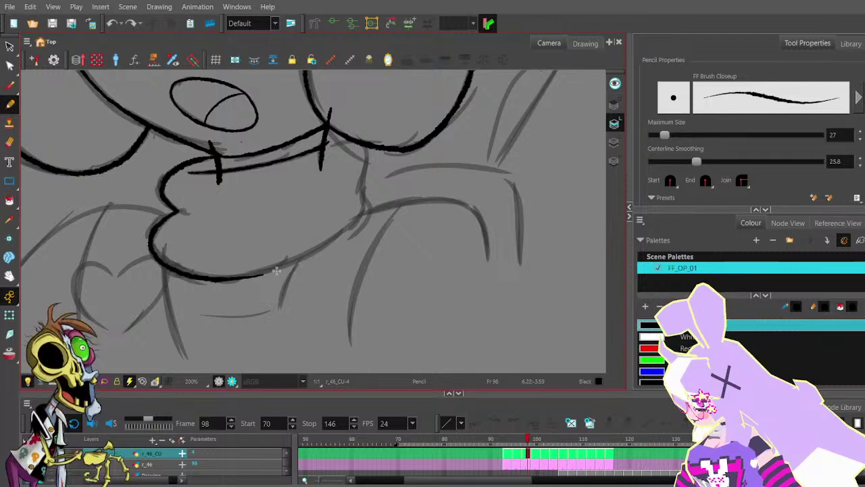
key(ctrl+z)
mouse_move(163, 217)
mouse_down()
mouse_move(202, 277)
mouse_move(281, 274)
mouse_move(219, 252)
mouse_move(258, 300)
mouse_move(323, 262)
mouse_up()
scroll(218, 250, down, 2)
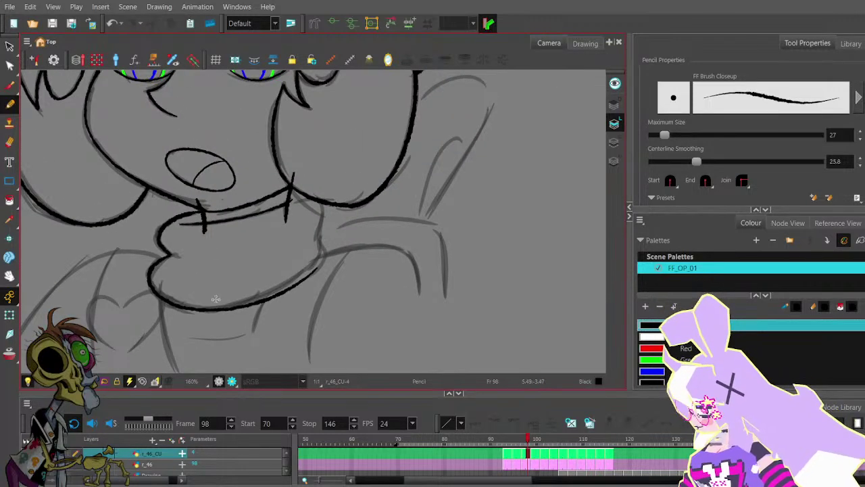
key(ctrl+z)
mouse_move(221, 309)
mouse_down()
mouse_move(294, 279)
mouse_move(319, 246)
mouse_up()
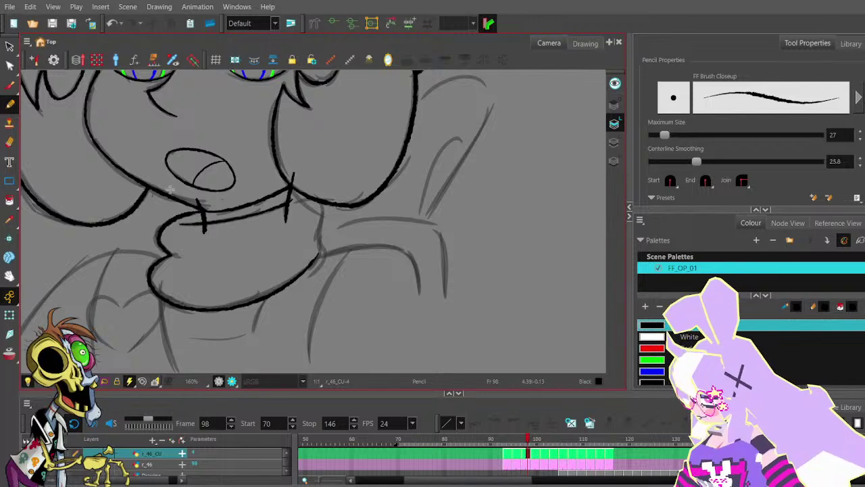
- Trace the collar's far side on frame 98 from the end of the lower fold up to the neck under the hair
scroll(322, 257, up, 2)
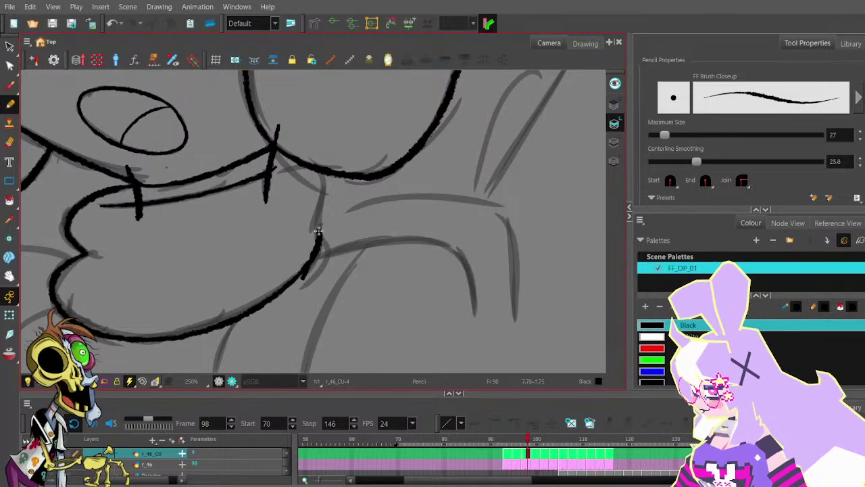
mouse_move(306, 266)
mouse_down()
mouse_move(318, 247)
mouse_move(322, 174)
mouse_up()
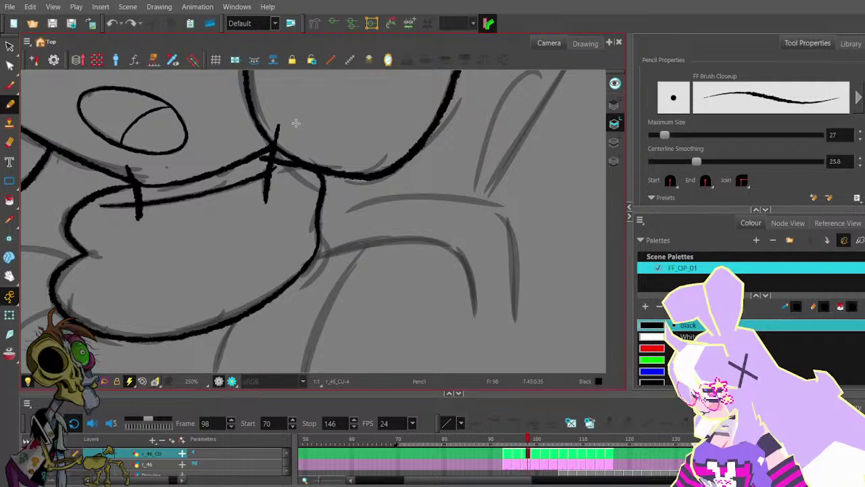
scroll(289, 115, down, 2)
- Refine the curve of the collar's bottom edge and its far lower corner with the Contour Editor
click(10, 65)
scroll(282, 136, up, 2)
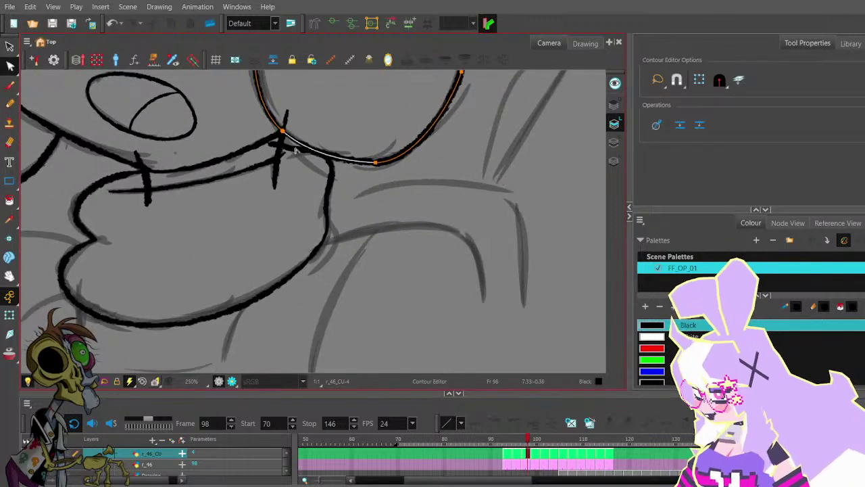
click(285, 143)
click(278, 146)
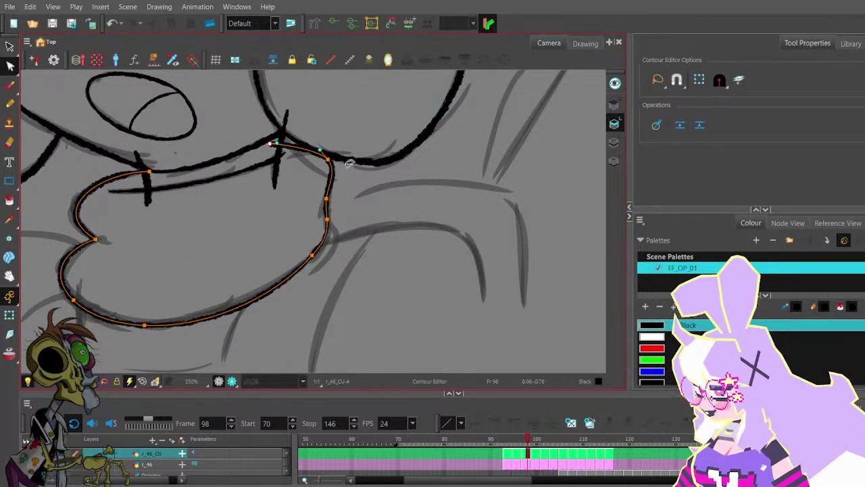
scroll(349, 163, down, 1)
click(321, 241)
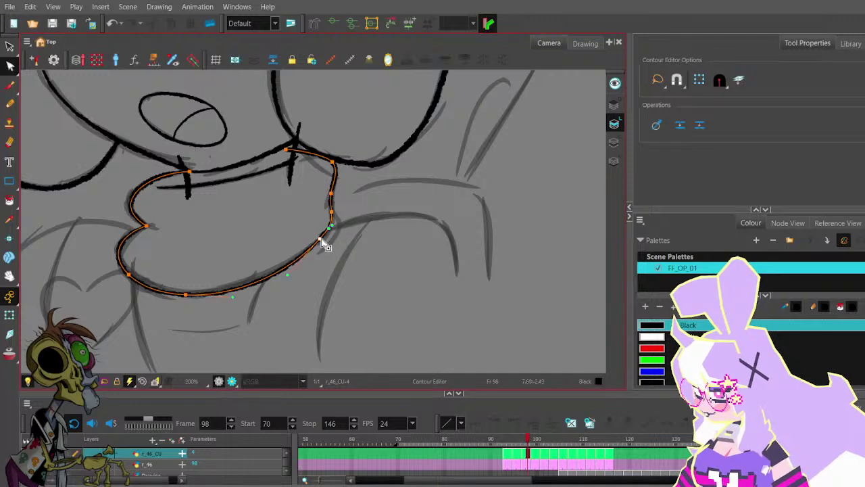
drag(287, 275, 281, 272)
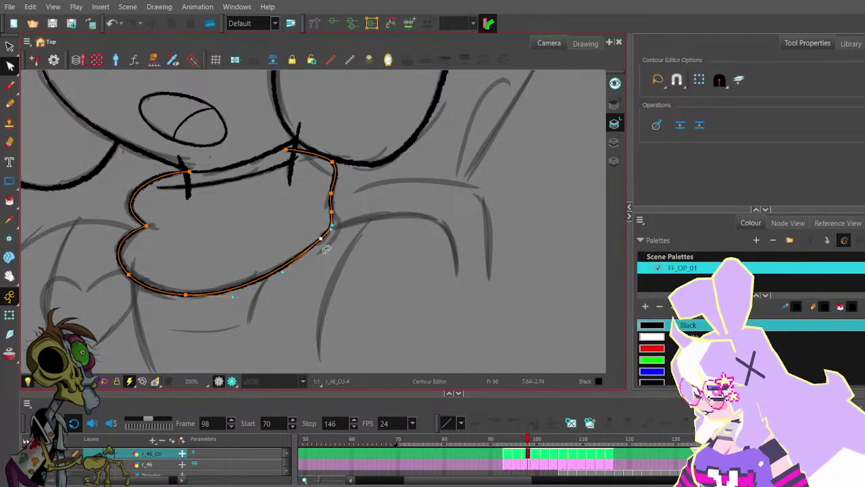
drag(186, 295, 190, 292)
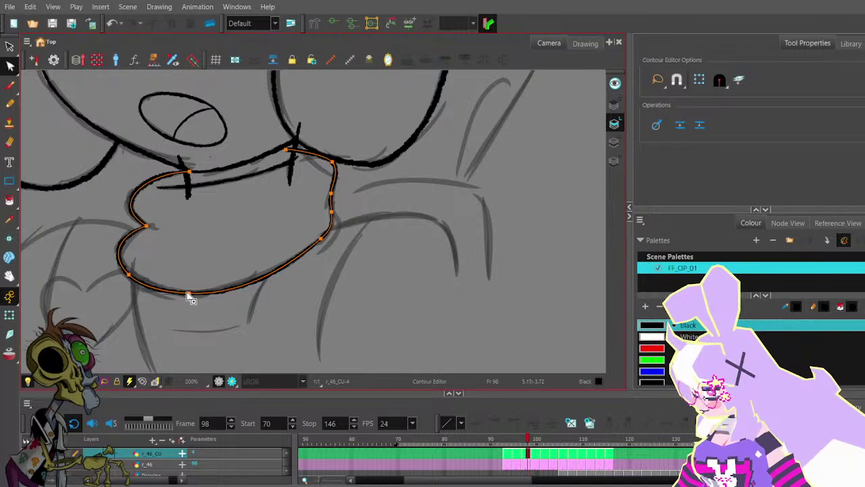
click(321, 238)
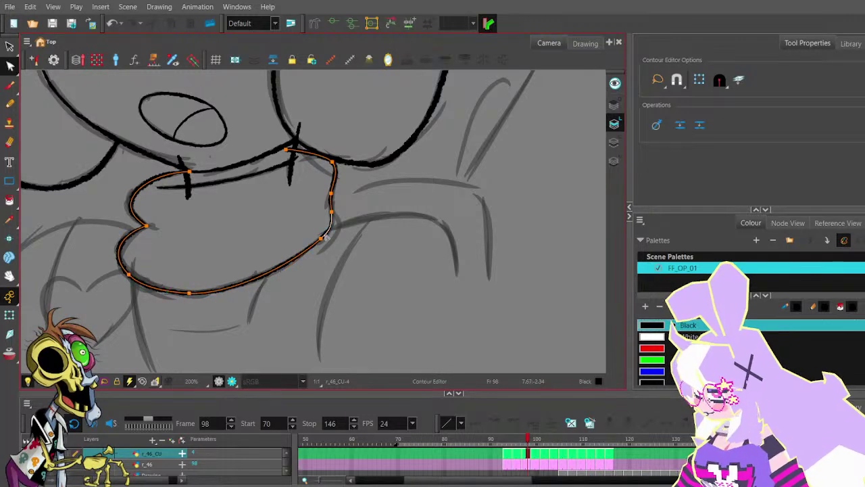
drag(331, 227, 336, 236)
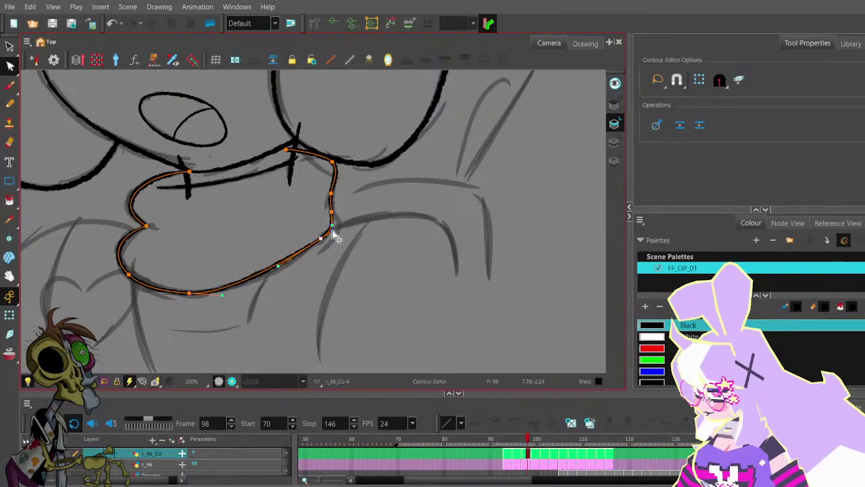
click(346, 200)
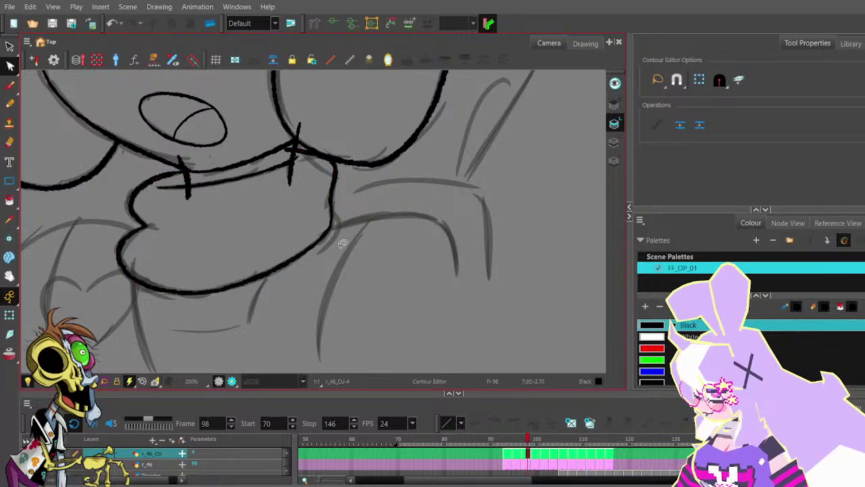
scroll(347, 199, down, 1)
drag(350, 208, 365, 217)
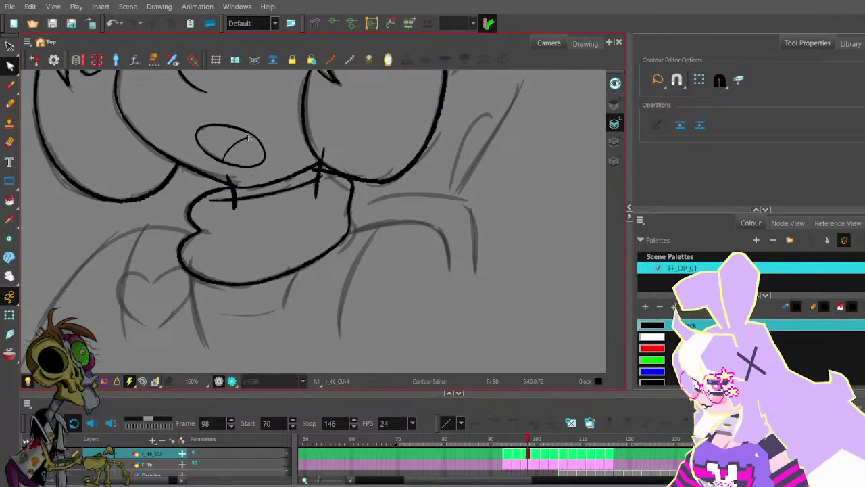
- Draw a short crease line inward from the notch between the collar's near upper and lower folds
click(11, 104)
scroll(203, 236, up, 3)
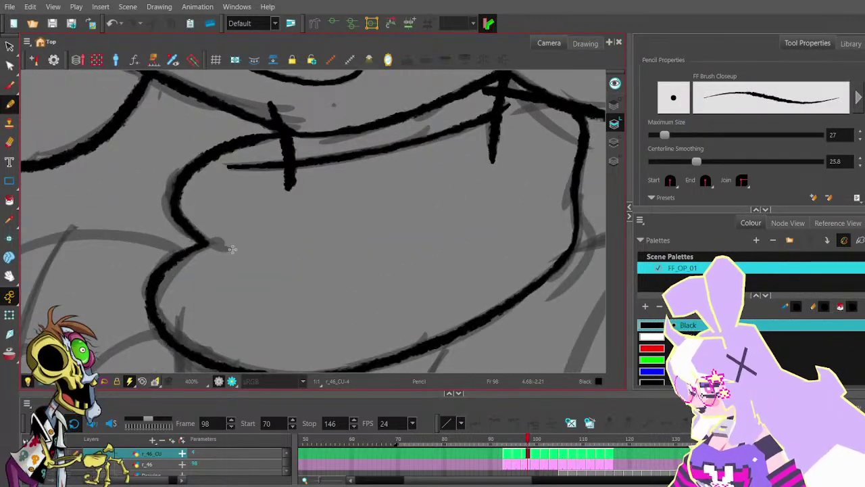
drag(208, 241, 192, 228)
key(ctrl+z)
drag(232, 250, 202, 238)
scroll(202, 177, down, 5)
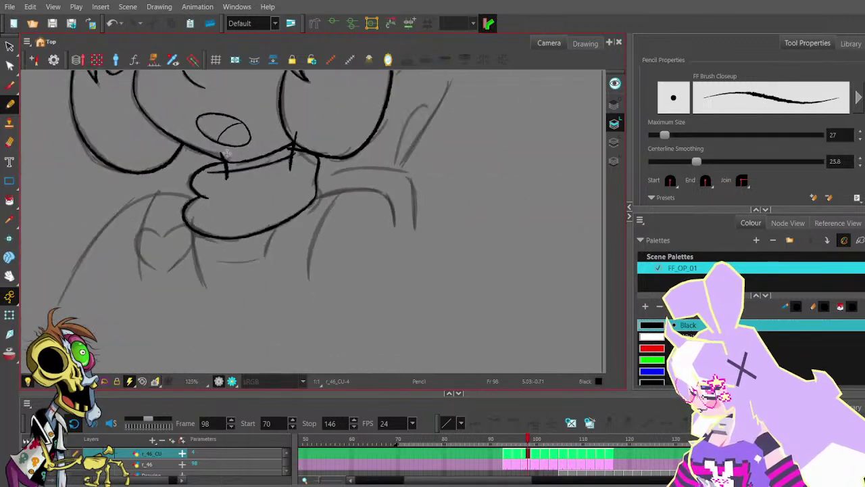
- Flip through the neighbouring frames to compare the collar drawings, ending on frame 99
drag(294, 130, 303, 167)
key(comma)
key(comma)
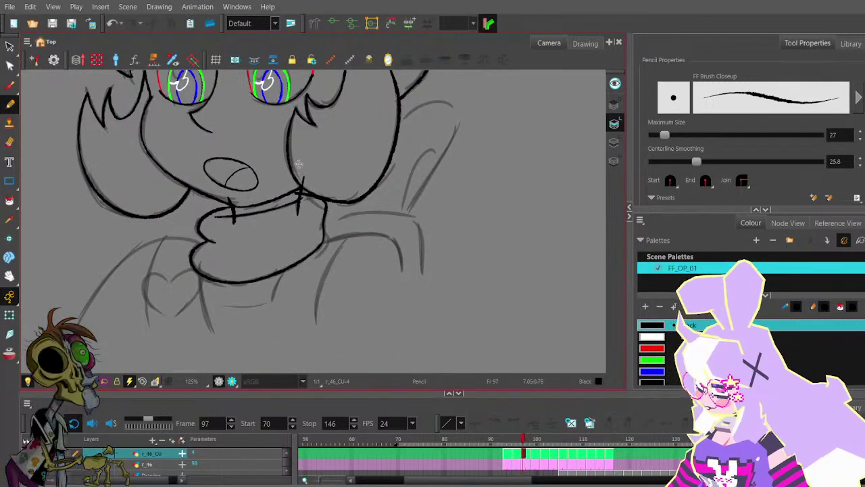
key(period)
key(period)
key(period)
key(comma)
key(period)
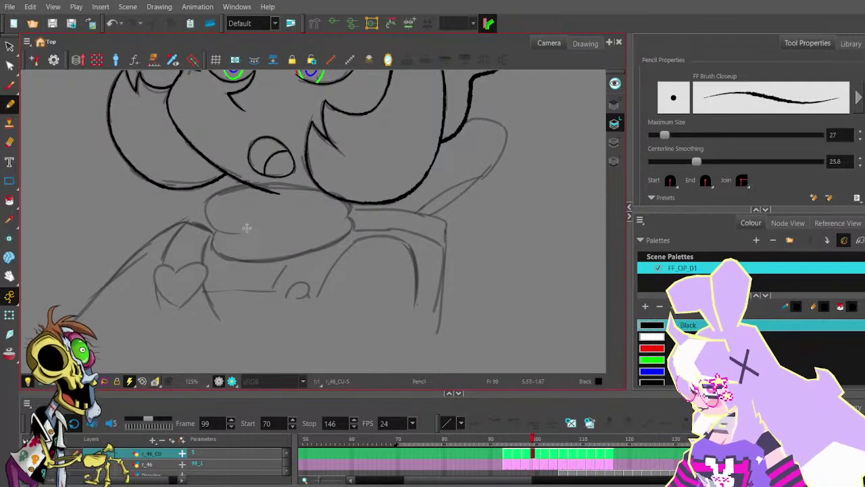
key(ctrl+z)
mouse_move(241, 233)
mouse_down()
mouse_move(204, 213)
mouse_move(221, 229)
mouse_move(208, 206)
mouse_up()
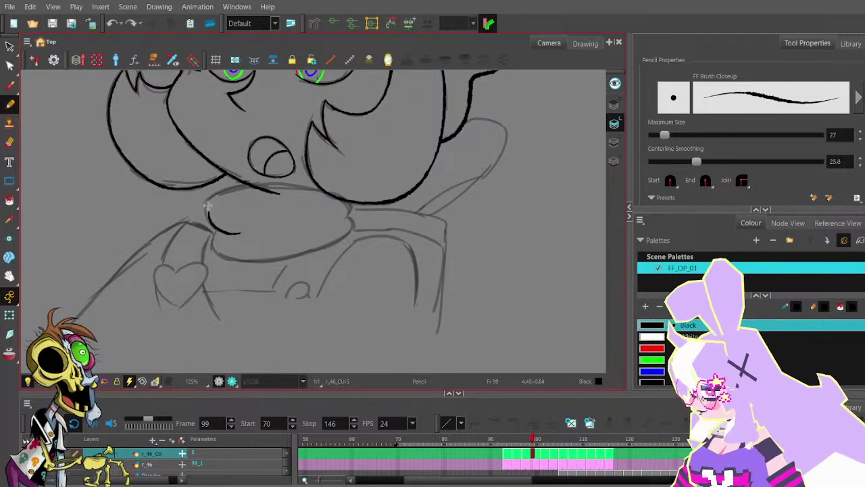
key(ctrl+z)
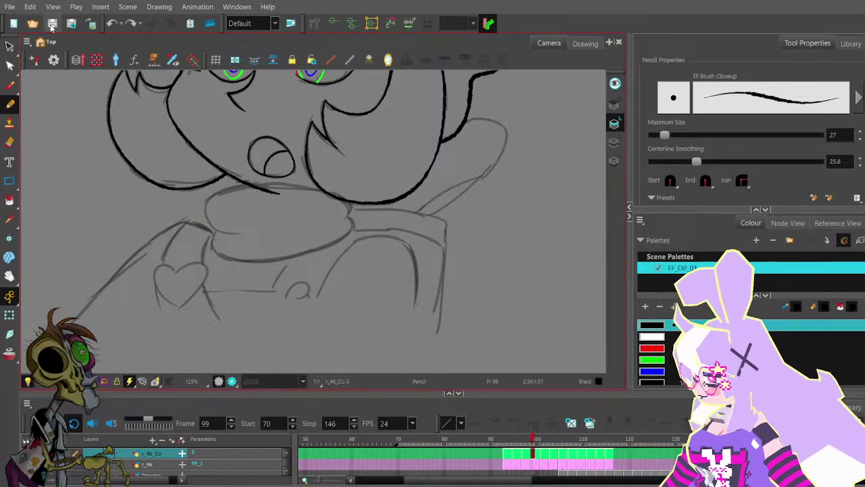
key(alt+s)
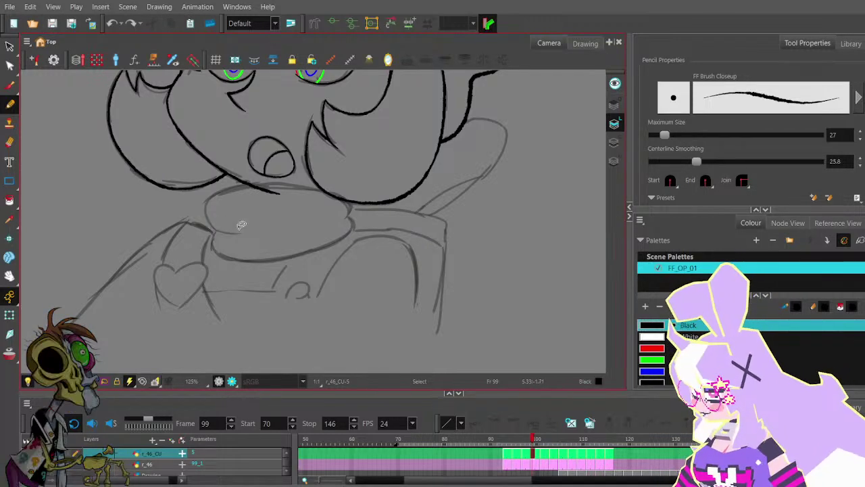
- Trace the collar's near upper fold on frame 99 from the crease around to below the chin
mouse_move(209, 222)
mouse_down()
mouse_move(209, 198)
mouse_move(221, 192)
mouse_move(307, 189)
mouse_up()
key(ctrl+z)
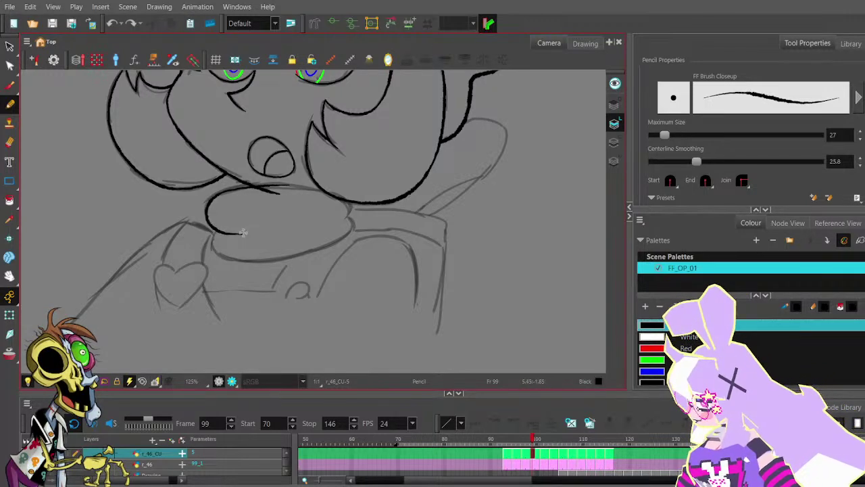
drag(242, 232, 244, 233)
- Reshape the near upper fold with the Contour Editor, moving its points and handles to follow the rough sketch
key(alt+q)
scroll(203, 196, up, 3)
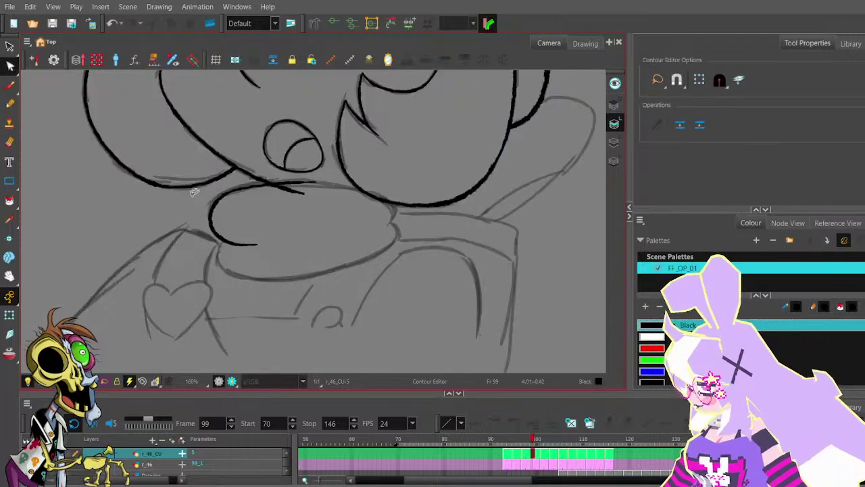
click(214, 231)
click(240, 255)
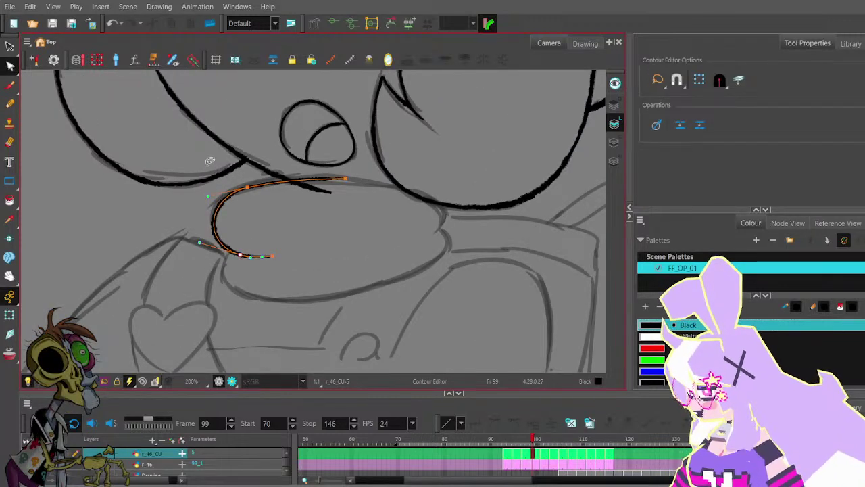
drag(251, 192, 211, 204)
drag(200, 242, 198, 235)
drag(251, 177, 223, 196)
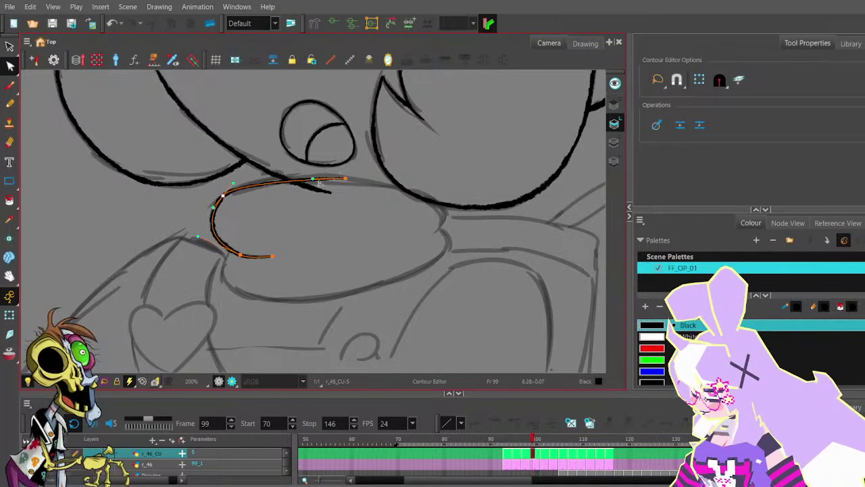
drag(345, 178, 311, 179)
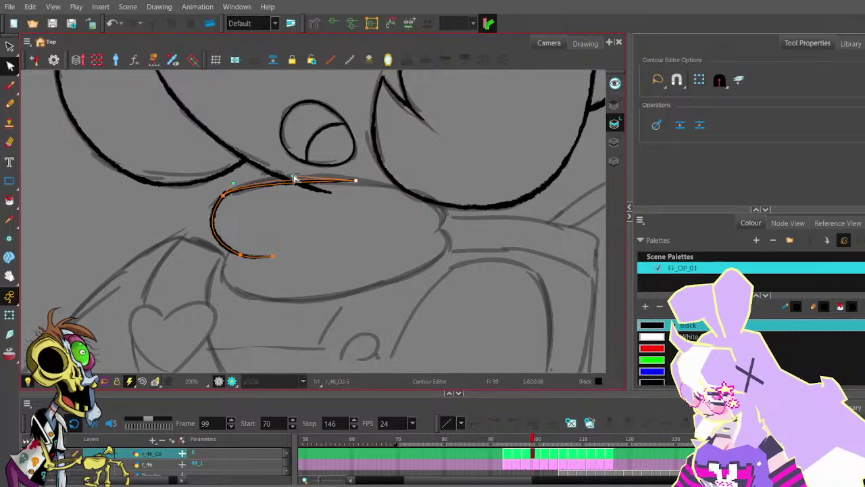
- Continue the collar's upper edge from below the chin across to the far side and down to the far crease
mouse_move(381, 182)
mouse_down()
mouse_move(275, 177)
mouse_move(295, 190)
mouse_up()
key(alt+slash)
key(ctrl+z)
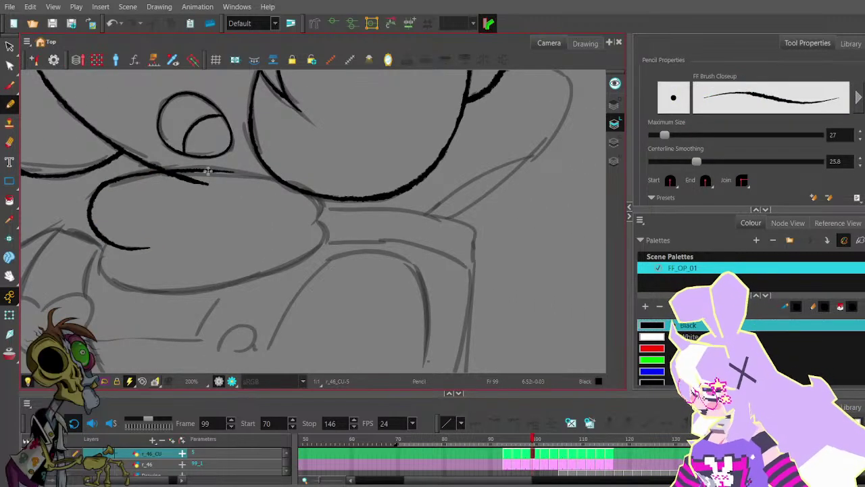
drag(210, 170, 302, 191)
key(ctrl+z)
mouse_move(215, 170)
mouse_down()
mouse_move(304, 189)
mouse_move(319, 198)
mouse_move(312, 223)
mouse_up()
mouse_move(192, 160)
mouse_down()
mouse_move(222, 151)
mouse_move(250, 162)
mouse_up()
drag(224, 206, 217, 152)
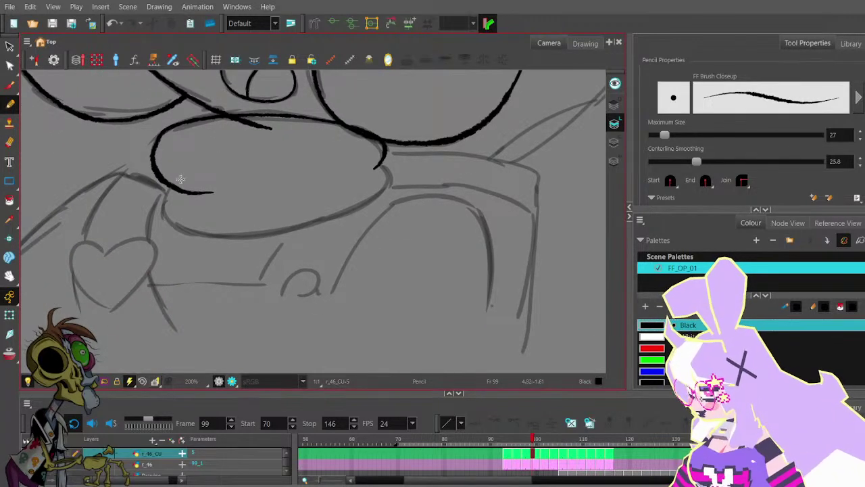
- Trace the collar's lower fold from the near crease around and along the bottom edge
scroll(220, 221, down, 2)
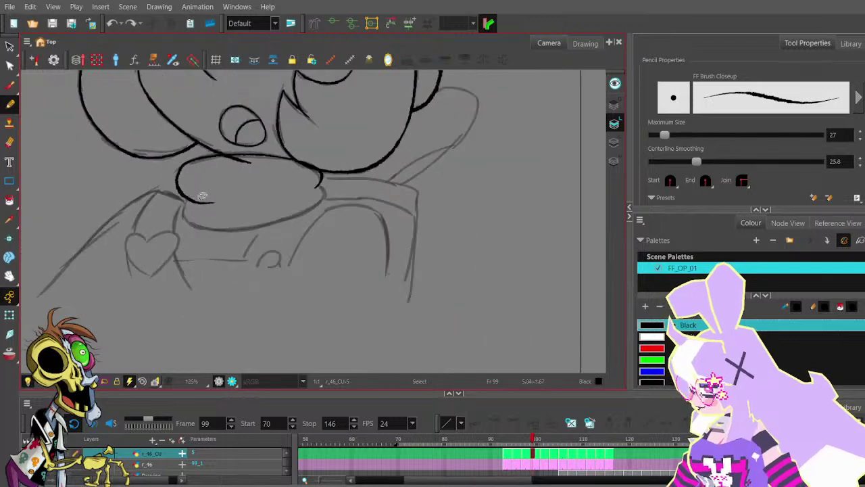
mouse_move(192, 190)
mouse_down()
mouse_move(204, 228)
mouse_move(308, 210)
mouse_up()
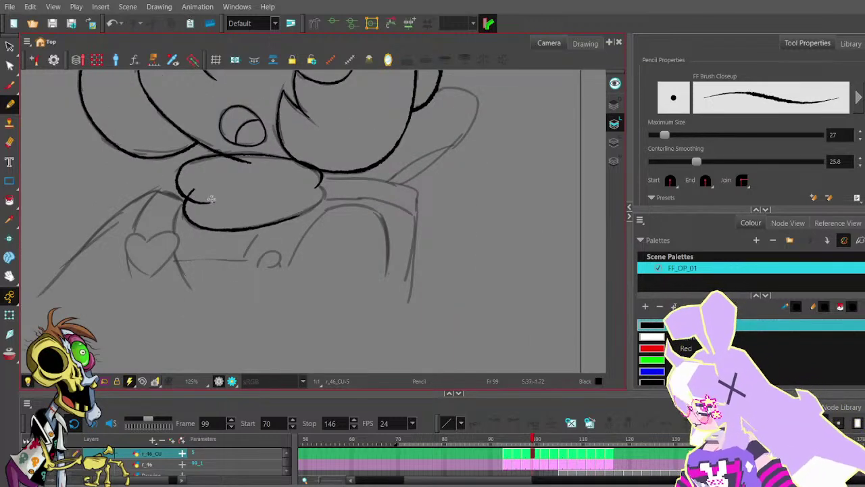
key(ctrl+z)
mouse_move(191, 190)
mouse_down()
mouse_move(189, 223)
mouse_move(265, 225)
mouse_up()
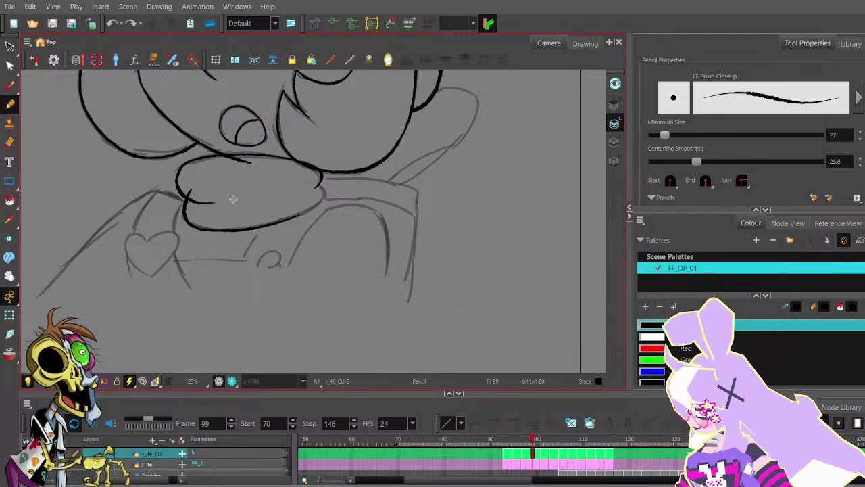
- Adjust the bottom curve of the collar's lower fold with the Contour Editor
key(alt+q)
click(206, 230)
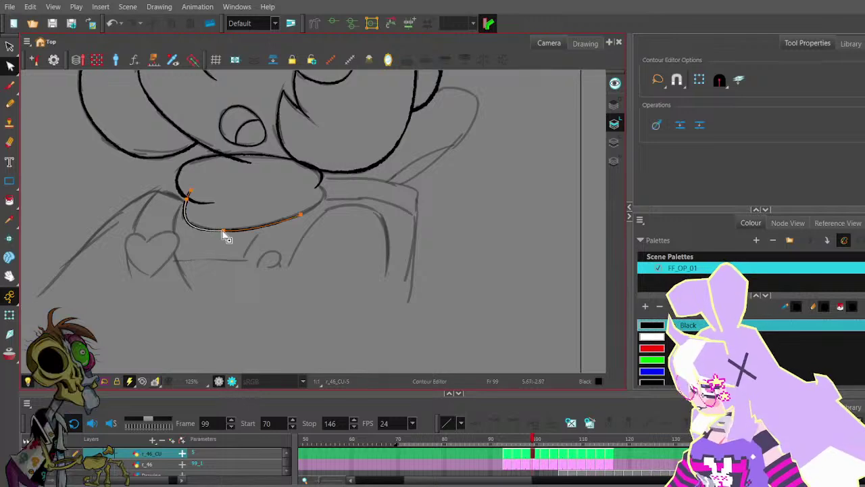
drag(228, 235, 231, 236)
click(339, 194)
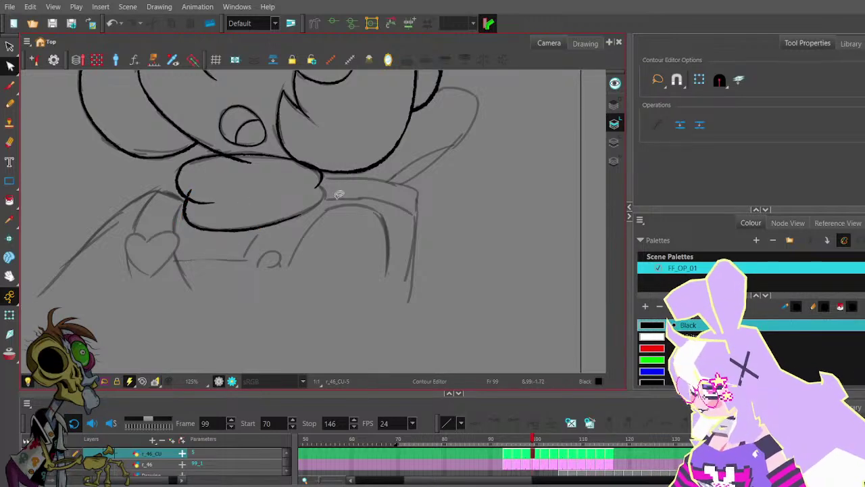
- Extend the lower fold's line around the collar's far side up to the far crease
click(10, 103)
scroll(292, 214, up, 3)
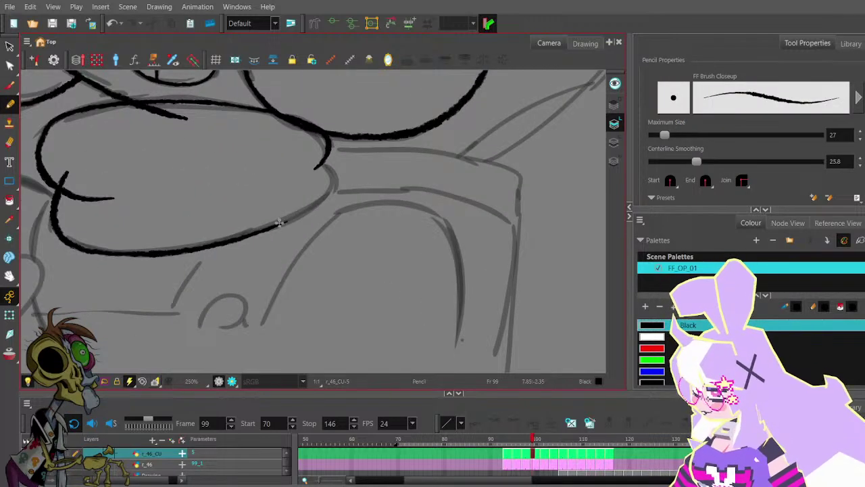
key(ctrl+z)
drag(296, 215, 325, 193)
key(ctrl+z)
mouse_move(287, 215)
mouse_down()
mouse_move(322, 194)
mouse_move(312, 165)
mouse_up()
- Delete the surplus points along the lower fold's far stretch and bend the remaining curve to match the rough sketch
key(alt+q)
click(327, 191)
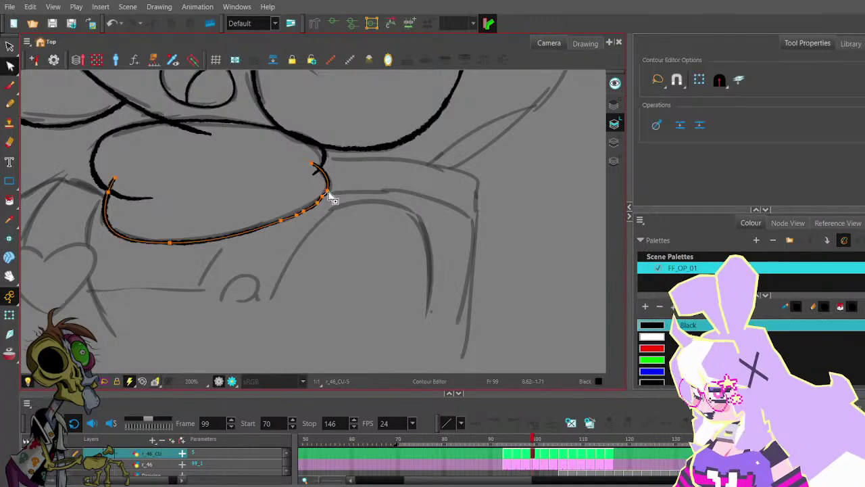
click(318, 203)
key(Delete)
click(304, 212)
key(Delete)
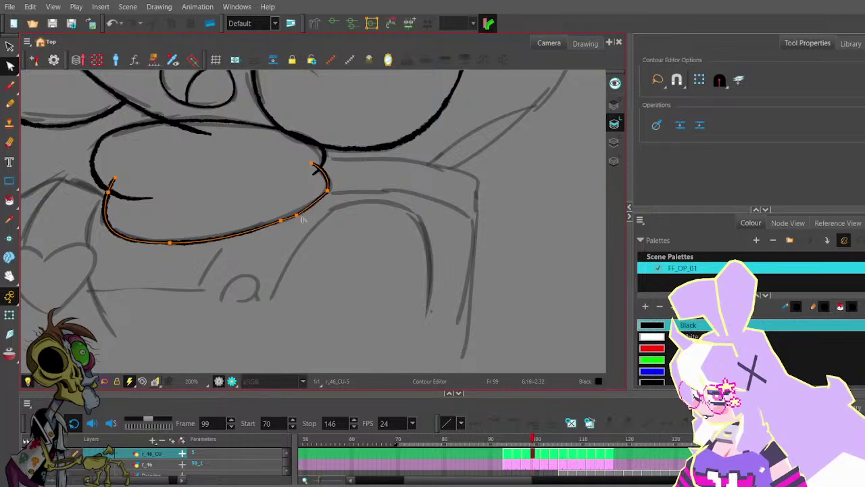
click(296, 215)
key(Delete)
click(282, 221)
click(173, 245)
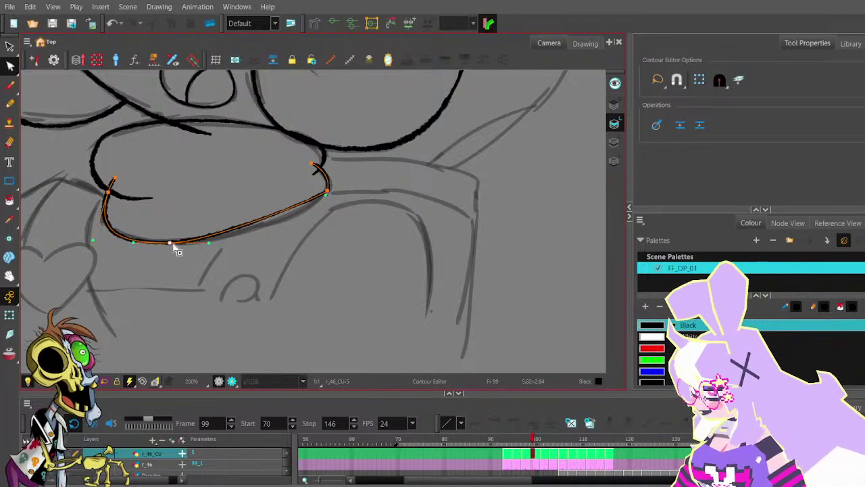
drag(208, 243, 282, 236)
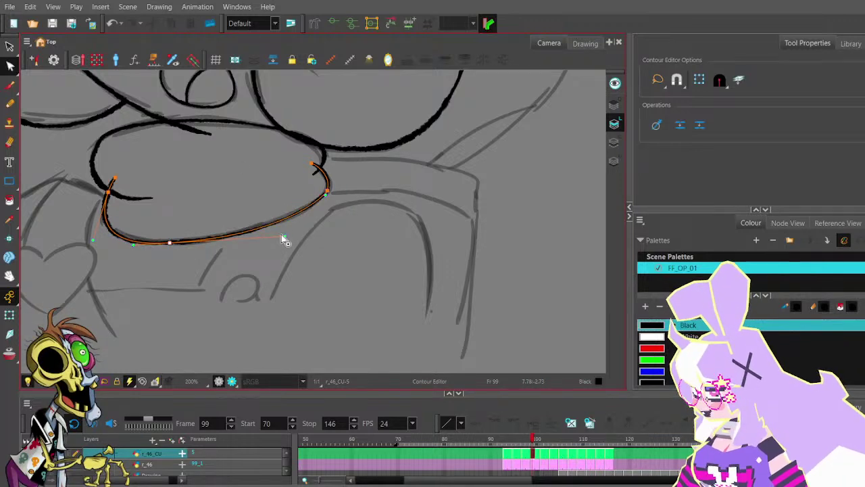
- Reshape the far corner of the collar's lower fold on frame 99 with the Contour Editor to round it onto the sketch
click(174, 244)
click(337, 195)
click(329, 187)
click(328, 191)
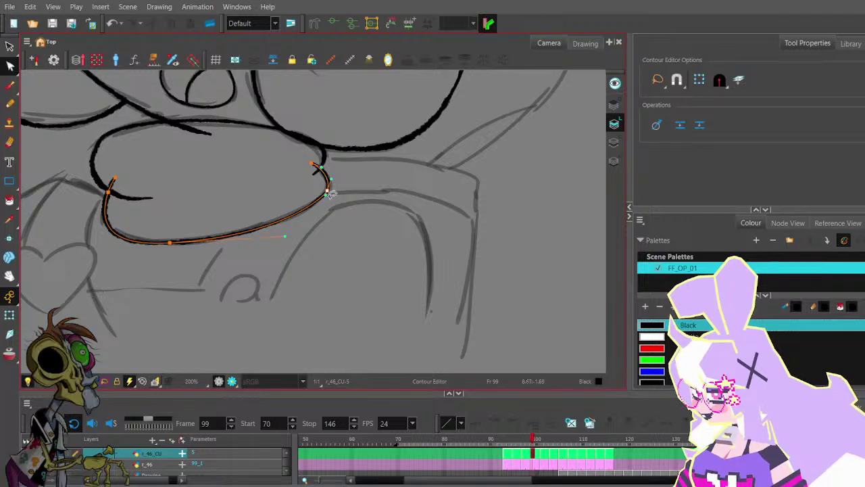
mouse_move(327, 197)
mouse_down()
mouse_move(323, 204)
mouse_move(328, 188)
mouse_up()
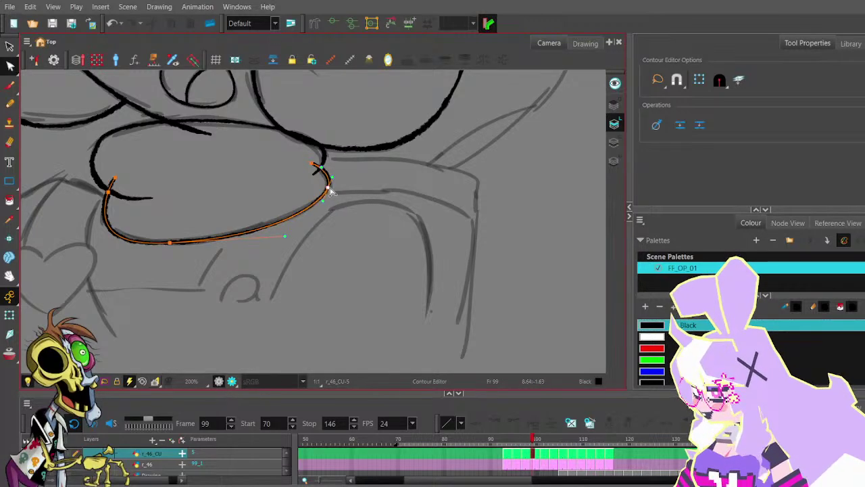
- Bend the long bottom curve of the lower fold between its lowest point and the far corner to follow the sketch
drag(285, 236, 347, 241)
key(space)
click(251, 259)
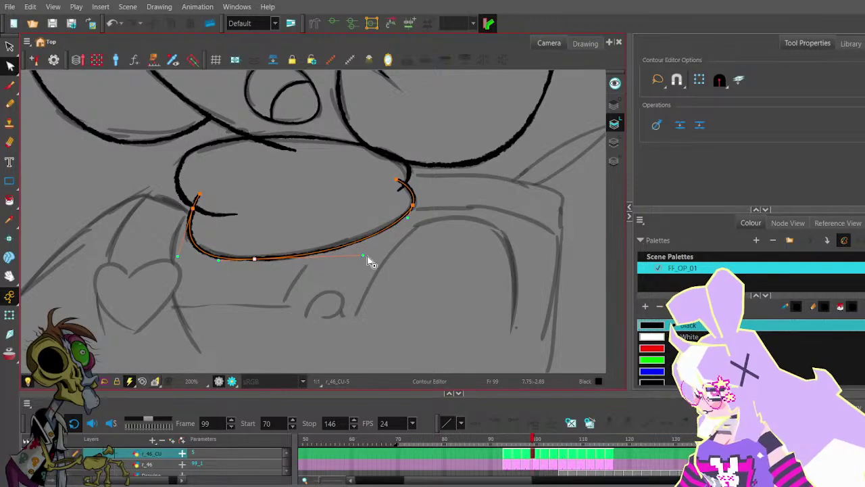
drag(365, 257, 356, 252)
click(424, 218)
scroll(429, 200, down, 2)
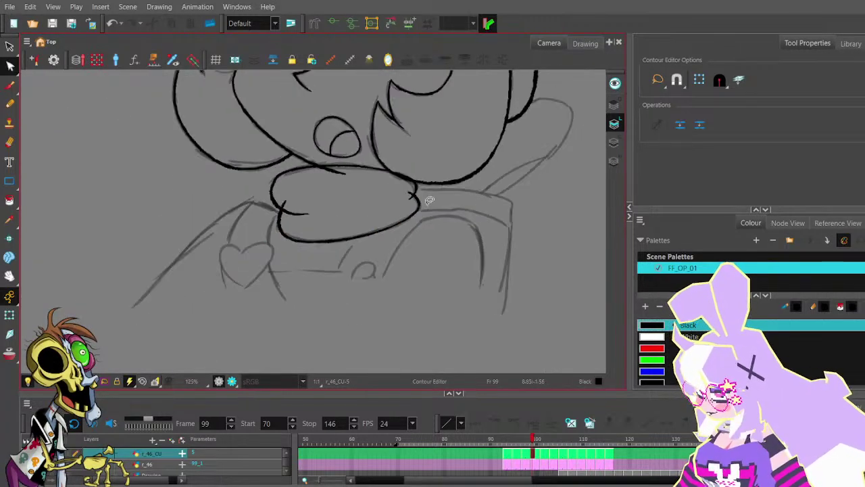
- Flip between frames 98 and 99 to compare the two collar drawings
drag(434, 212, 373, 216)
scroll(366, 204, down, 1)
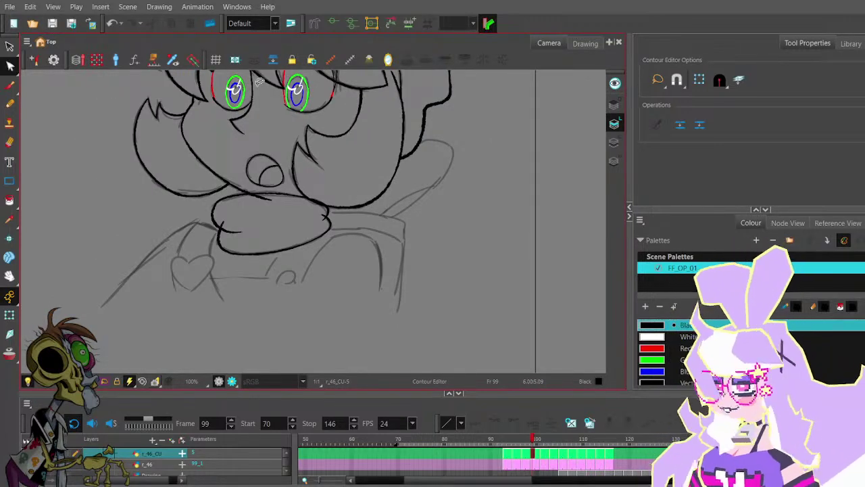
drag(358, 225, 382, 246)
key(comma)
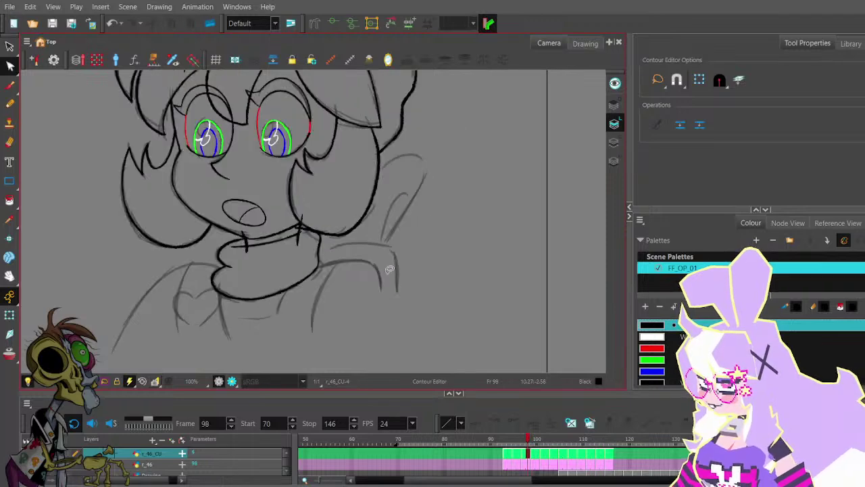
key(period)
key(comma)
key(period)
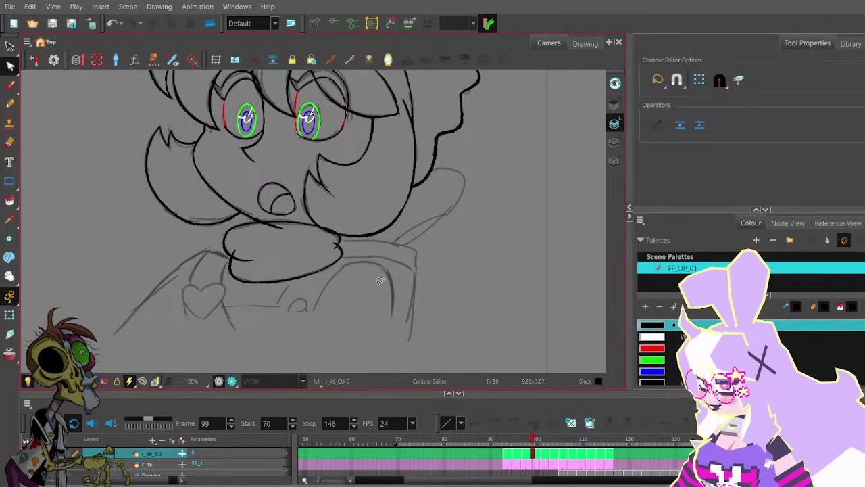
- Refine the top edge of the collar's upper fold on frame 99 with the Contour Editor
drag(377, 284, 387, 276)
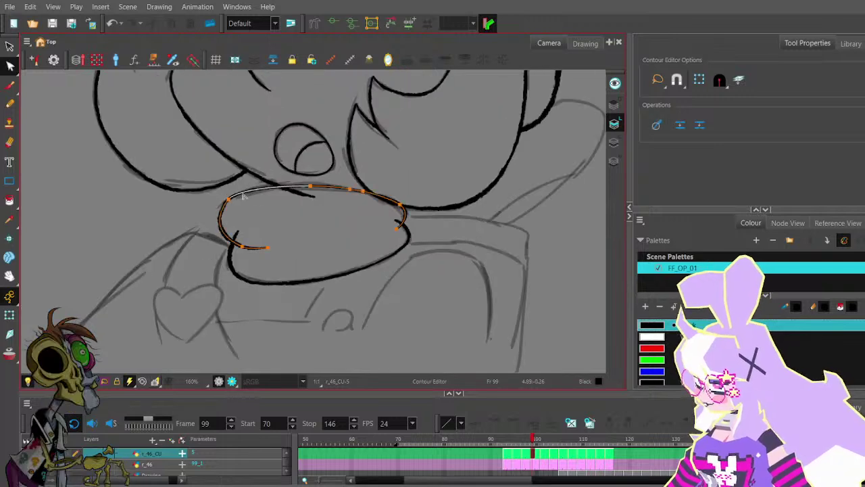
drag(378, 194, 368, 243)
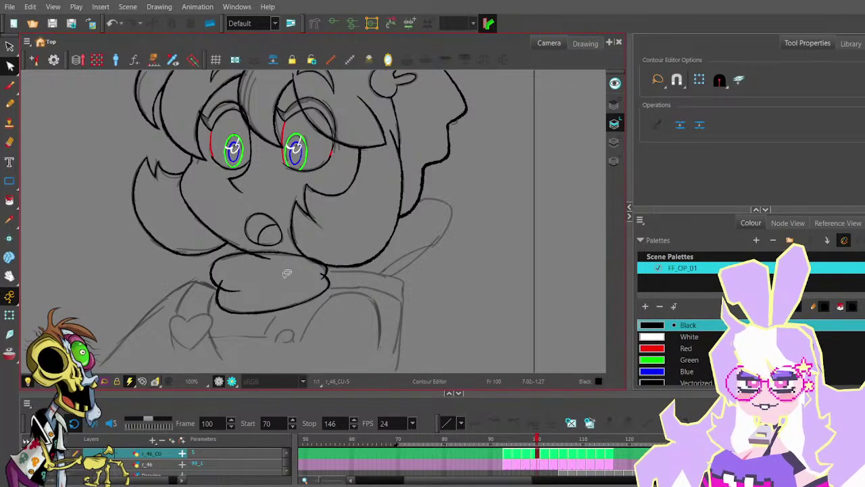
- Compare frames 100 and 101, stay on frame 101 and save the scene
key(period)
key(comma)
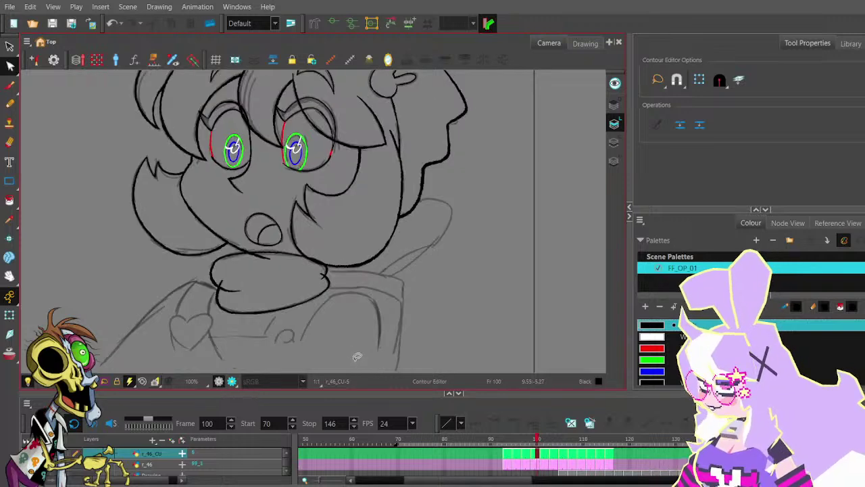
key(period)
key(comma)
key(period)
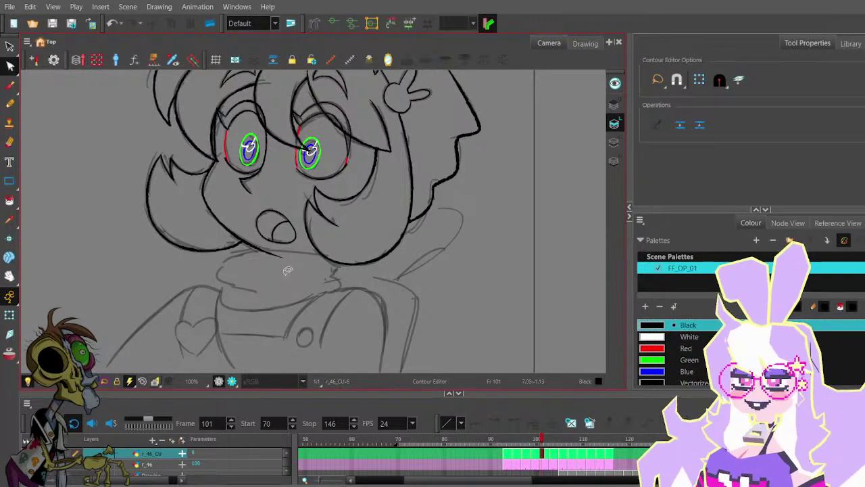
click(53, 24)
- Trace the collar's upper fold on frame 101 with the Pencil, from the near crease over the top to the far crease
click(12, 106)
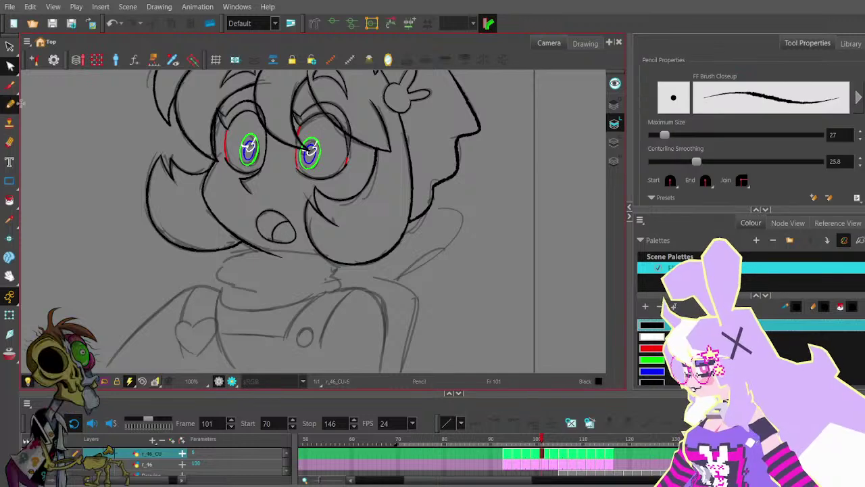
key(space)
drag(300, 254, 296, 235)
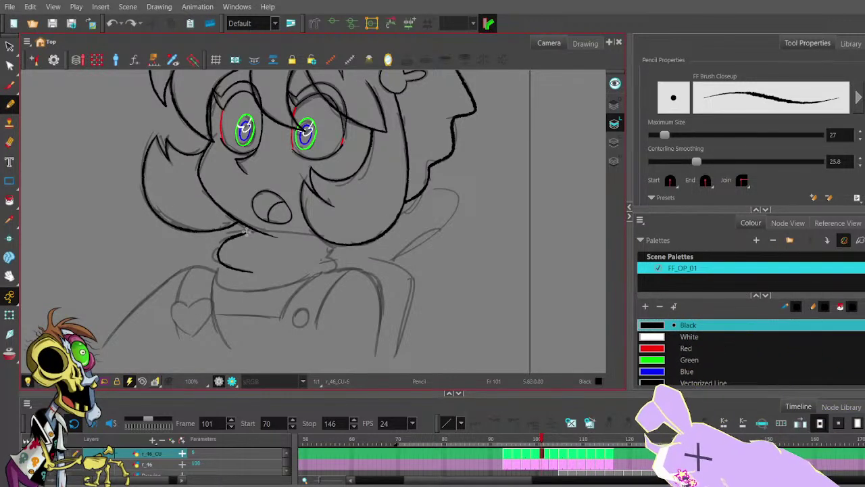
mouse_move(251, 272)
mouse_down()
mouse_move(215, 256)
mouse_move(223, 239)
mouse_move(270, 230)
mouse_up()
key(ctrl+z)
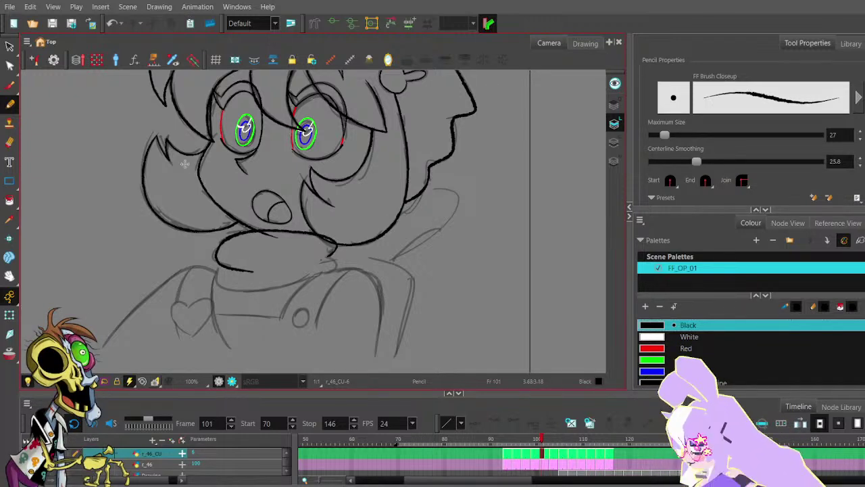
- Adjust the far corner of the collar's upper fold under the hair with the Contour Editor
click(10, 66)
scroll(331, 257, up, 1)
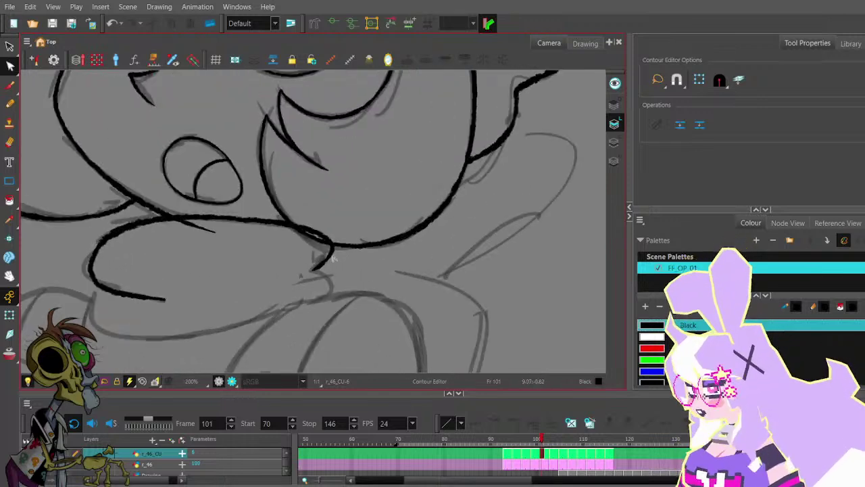
click(331, 256)
mouse_move(339, 255)
mouse_down()
mouse_move(329, 254)
mouse_move(331, 239)
mouse_up()
click(331, 210)
scroll(331, 210, down, 1)
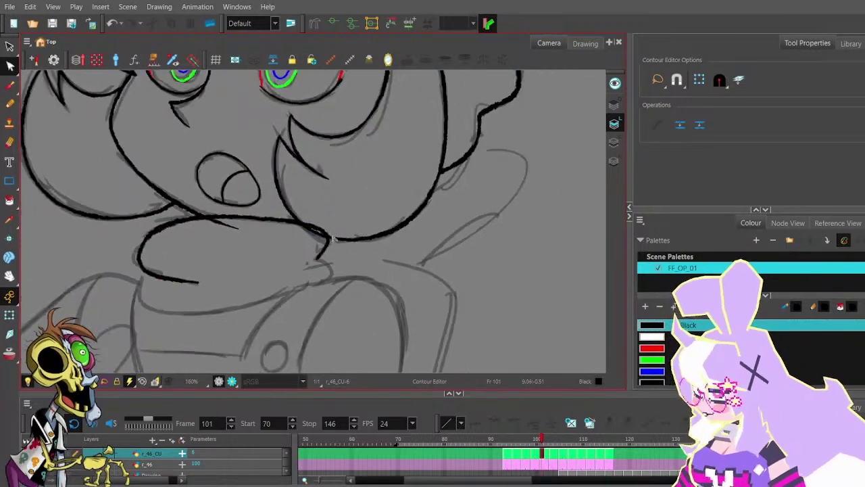
drag(331, 274, 343, 250)
scroll(325, 235, down, 1)
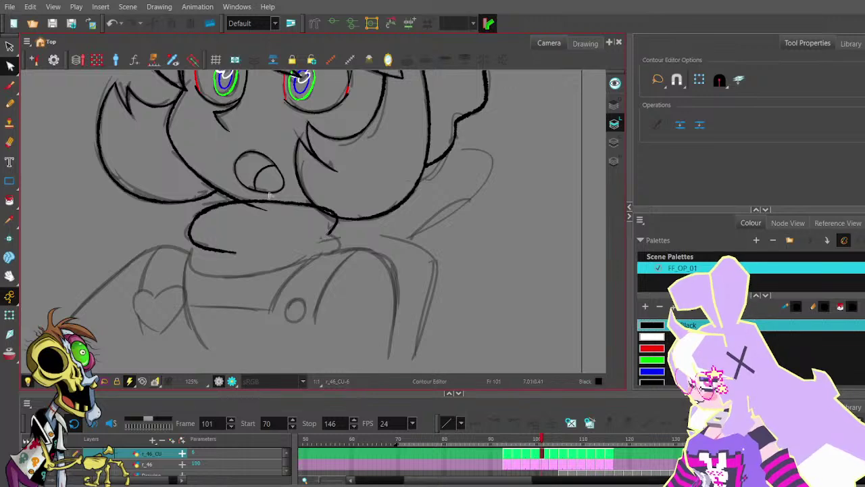
- Adjust the stroke thickness along the upper fold's near crease with the Pencil Editor
click(12, 70)
click(33, 88)
scroll(198, 249, up, 2)
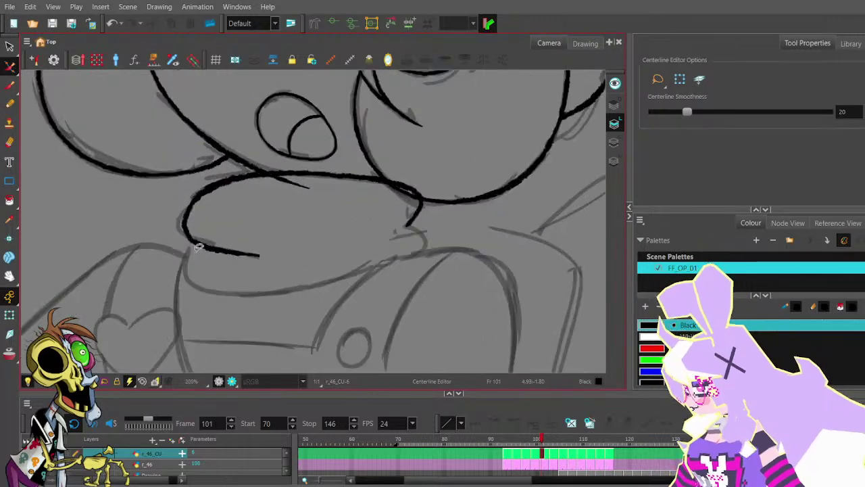
click(11, 68)
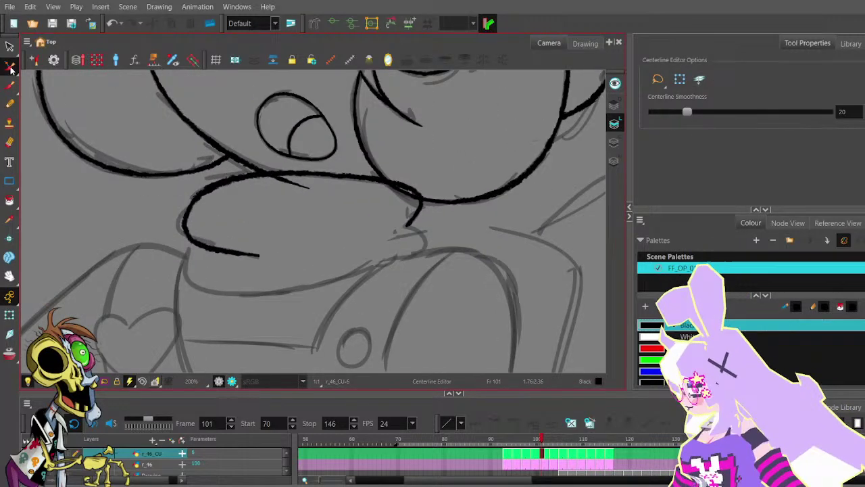
click(45, 95)
click(202, 247)
scroll(207, 241, up, 1)
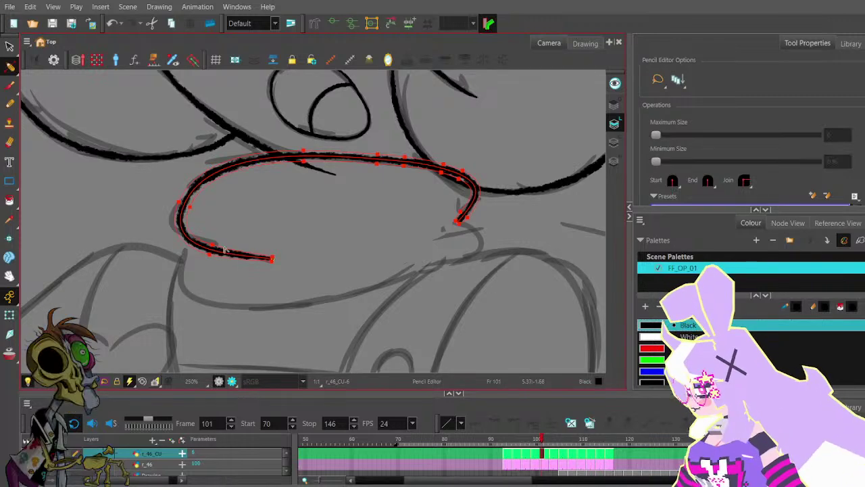
scroll(223, 252, up, 3)
drag(205, 266, 201, 268)
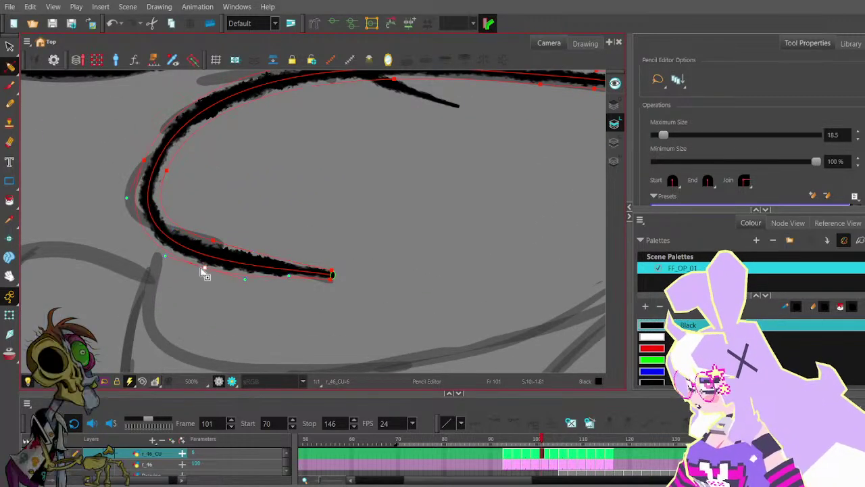
click(226, 232)
scroll(232, 238, down, 2)
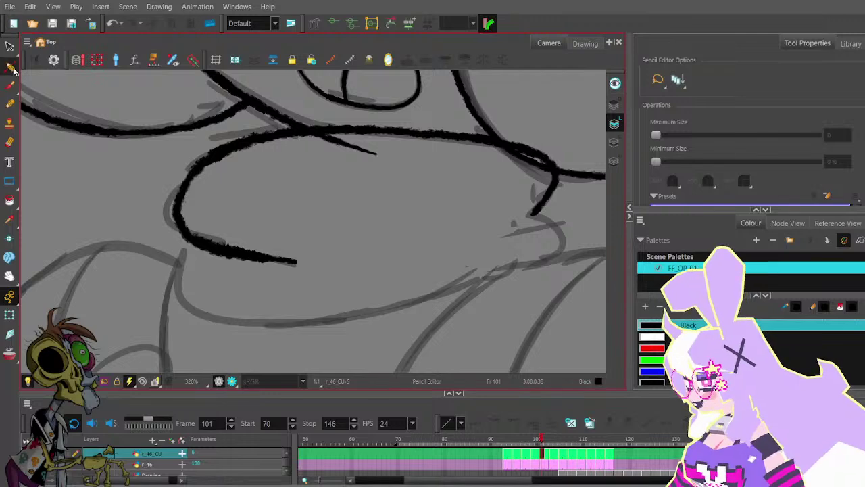
- Push the upper fold's near side outward and bend its lower curve onto the sketch with the Contour Editor
key(alt+q)
click(211, 240)
scroll(209, 235, down, 2)
drag(192, 210, 187, 210)
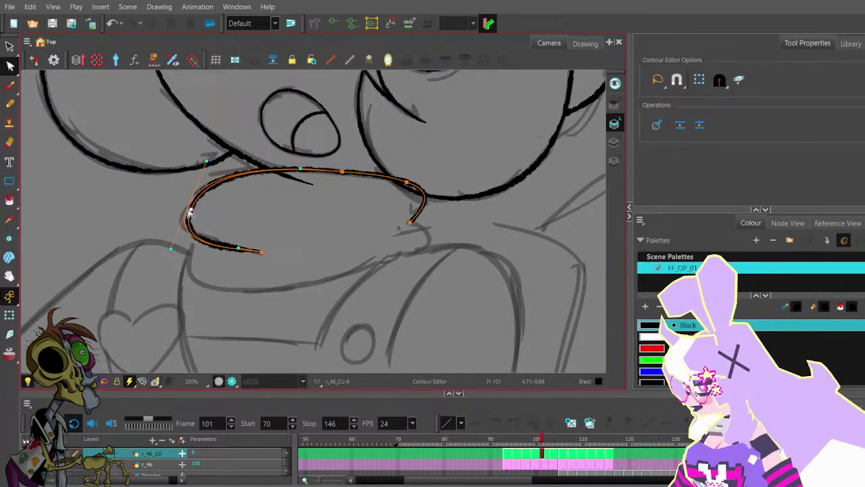
click(243, 219)
click(212, 245)
click(186, 216)
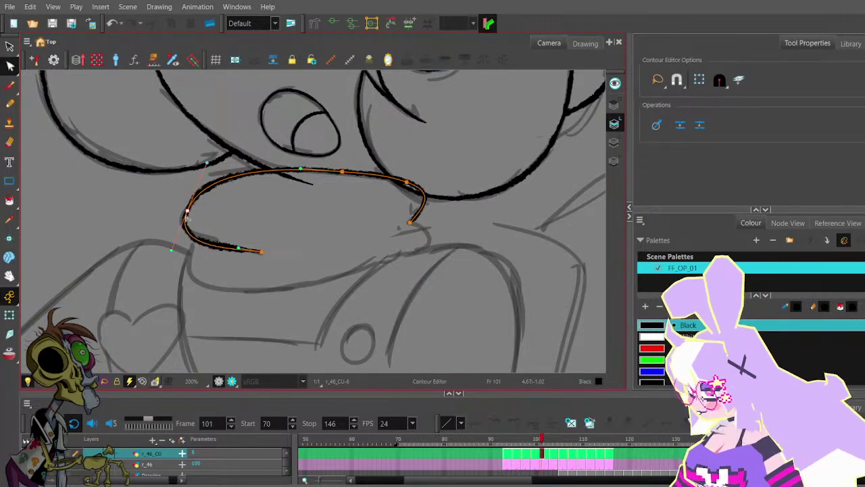
drag(172, 250, 173, 241)
click(242, 223)
scroll(250, 225, down, 1)
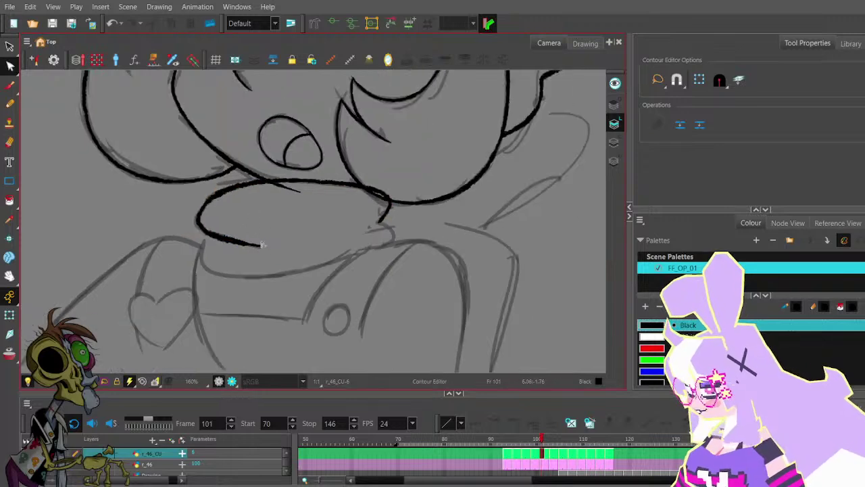
- Try to trace the near side and bottom of the collar's lower fold with the Pencil
click(10, 103)
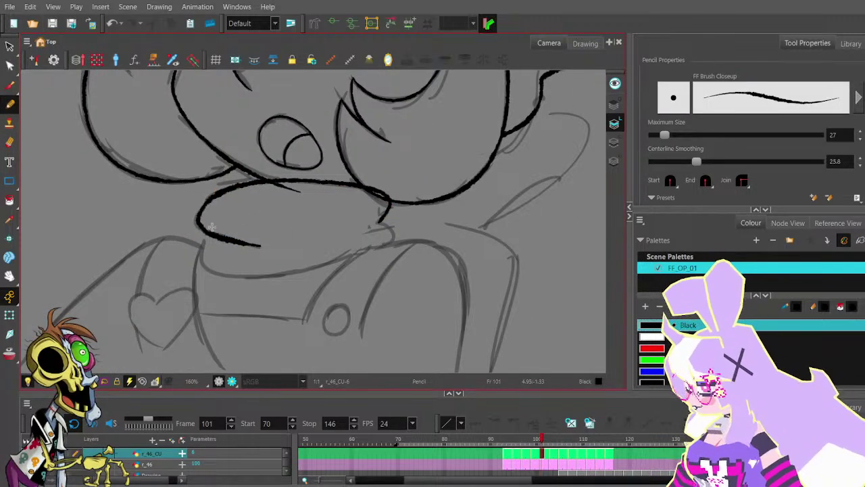
drag(208, 268, 221, 274)
key(ctrl+z)
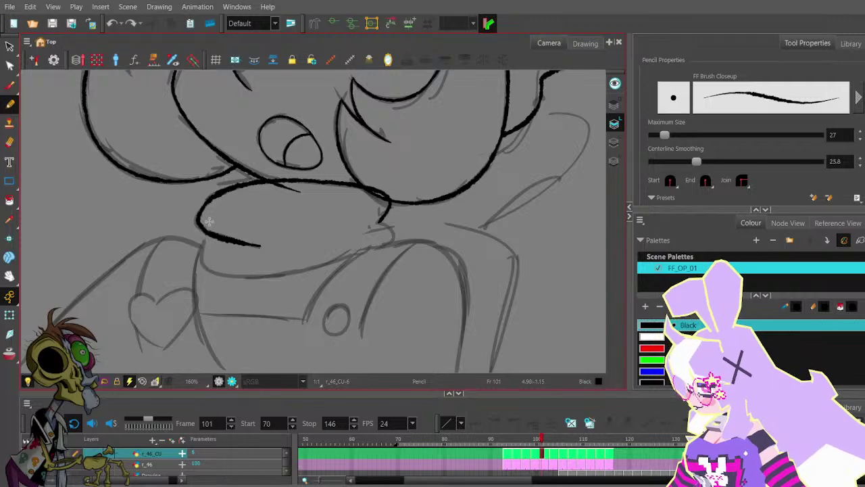
mouse_move(210, 220)
mouse_down()
mouse_move(201, 254)
mouse_move(231, 280)
mouse_move(256, 280)
mouse_move(205, 241)
mouse_move(226, 275)
mouse_move(290, 280)
mouse_move(193, 272)
mouse_move(265, 261)
mouse_up()
key(ctrl+z)
key(ctrl+z)
scroll(188, 233, down, 1)
key(ctrl+z)
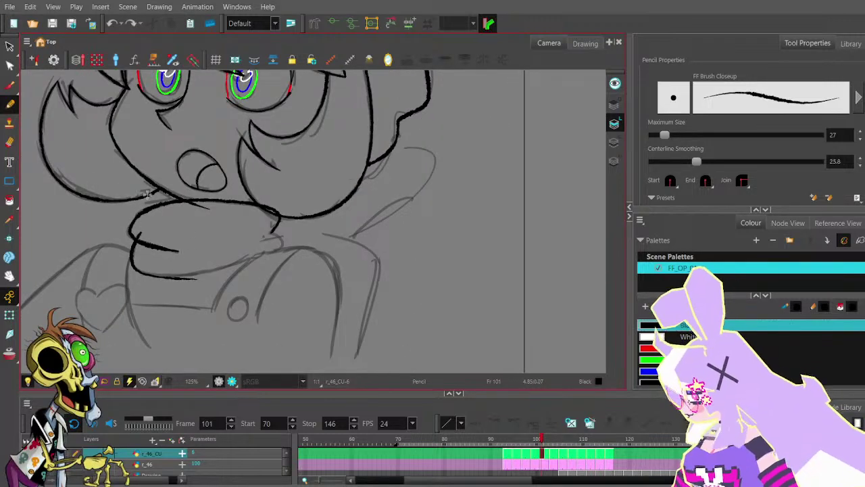
click(9, 66)
key(ctrl+z)
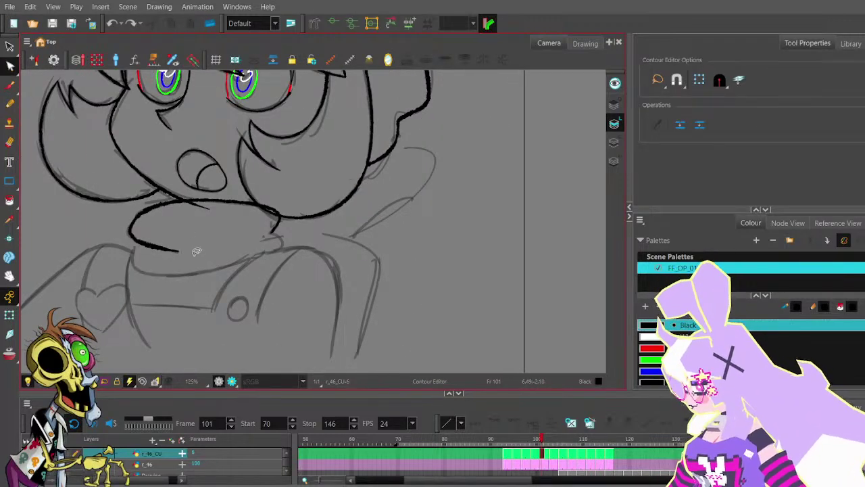
- Trace the collar's lower fold on frame 101 from the near crease around and along most of the bottom edge
click(11, 106)
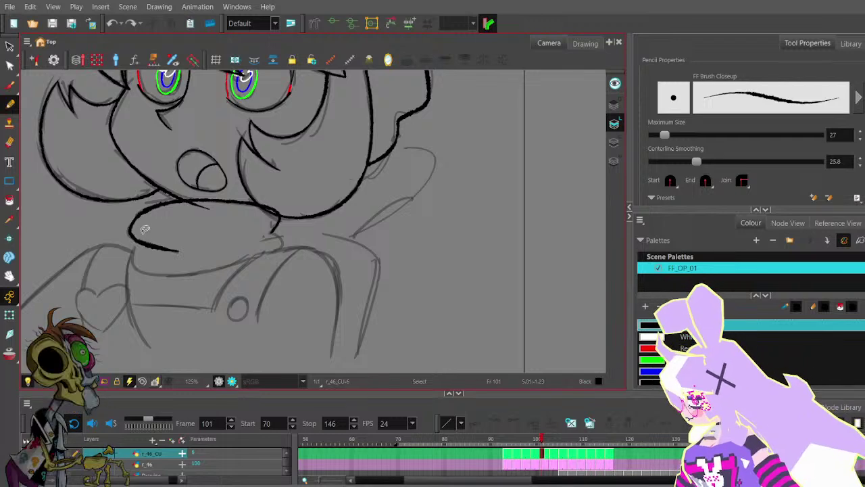
mouse_move(132, 250)
mouse_down()
mouse_move(161, 272)
mouse_move(249, 257)
mouse_up()
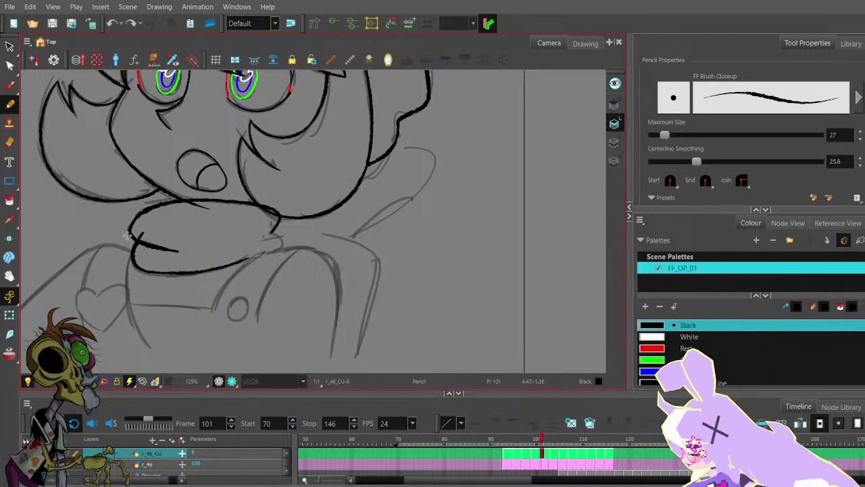
key(ctrl+z)
mouse_move(143, 234)
mouse_down()
mouse_move(133, 255)
mouse_move(139, 269)
mouse_move(204, 269)
mouse_move(256, 256)
mouse_move(255, 217)
mouse_up()
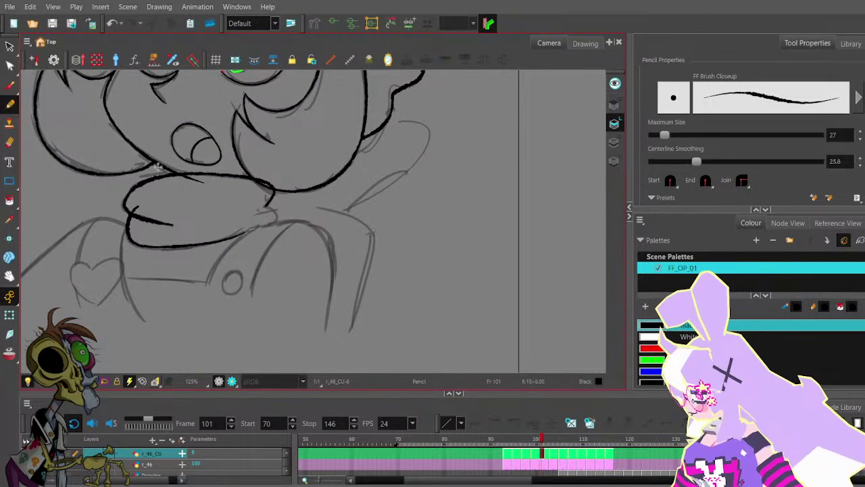
- Reshape the lower fold's bottom edge with the Contour Editor, adjusting its near corner and extending its far end along the sketch
click(9, 66)
scroll(175, 246, up, 3)
click(176, 247)
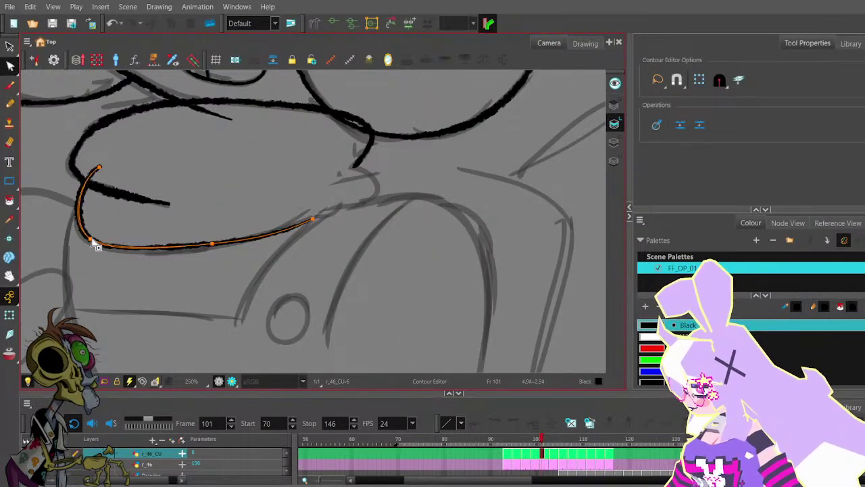
drag(91, 238, 88, 240)
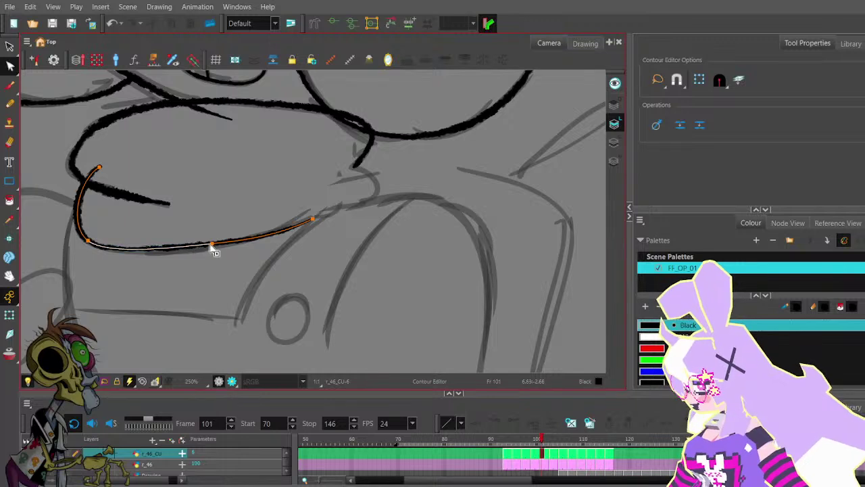
click(213, 248)
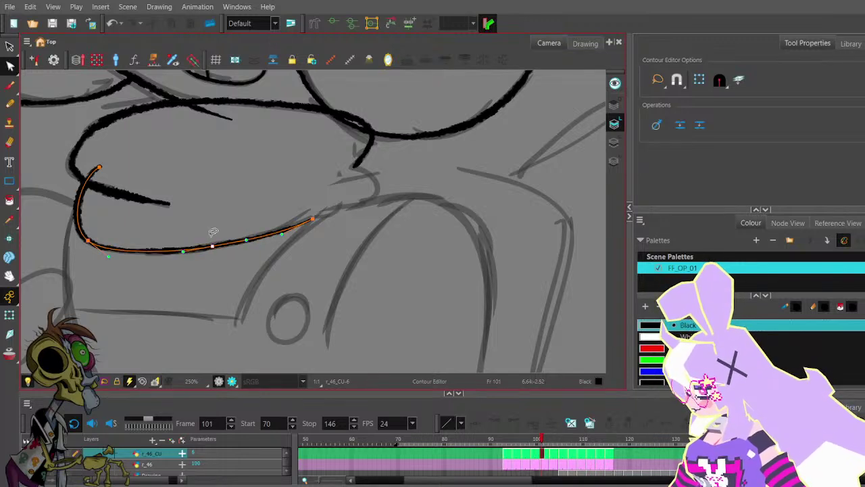
drag(316, 222, 356, 208)
click(300, 223)
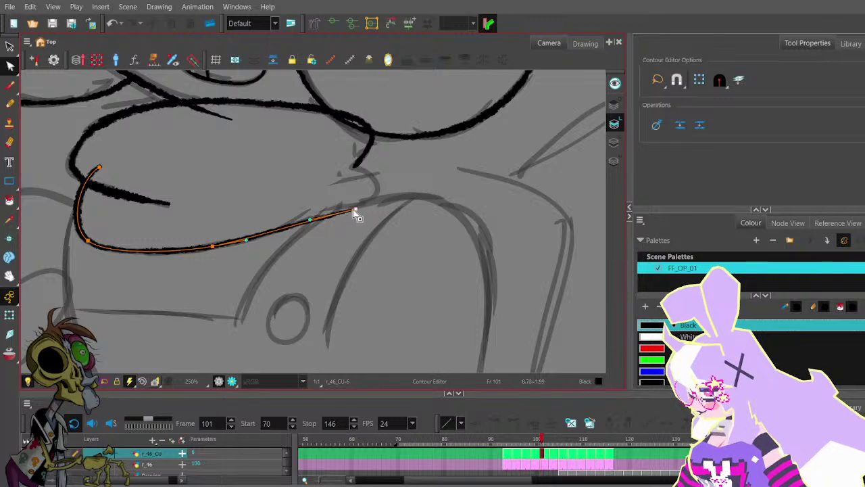
click(317, 199)
scroll(317, 199, down, 2)
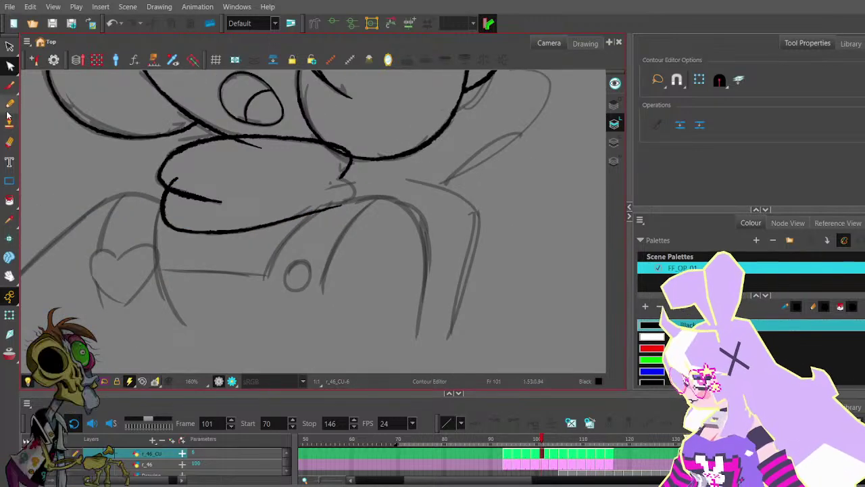
- Try to trace the lower fold's far side down to its bottom edge with the Pencil
key(alt+x)
scroll(348, 186, up, 3)
mouse_move(335, 180)
mouse_down()
mouse_move(366, 192)
mouse_move(356, 188)
mouse_move(367, 206)
mouse_move(352, 237)
mouse_up()
key(ctrl+z)
key(ctrl+z)
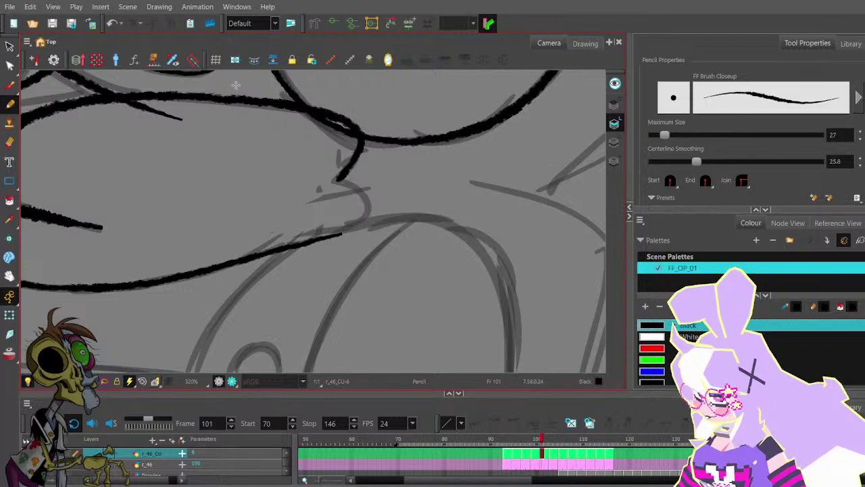
- Move the upper fold's far tip onto the sketched crease and adjust the curve above it with the Contour Editor
key(alt+t)
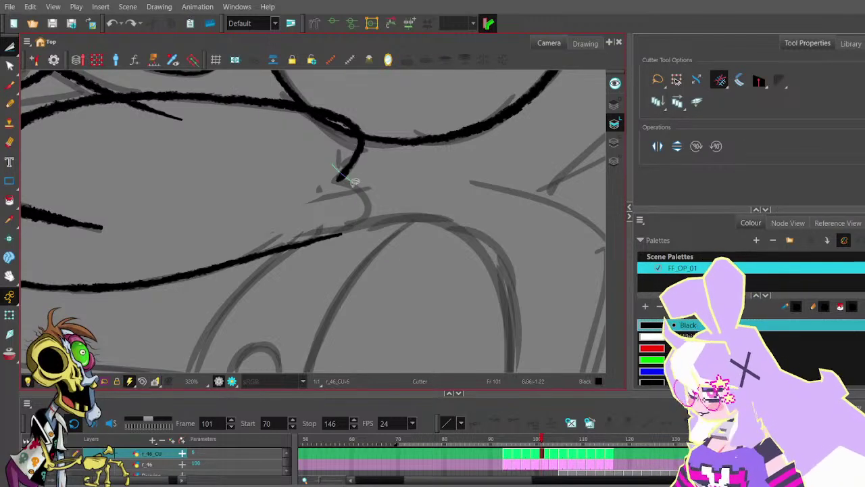
key(alt+q)
click(346, 182)
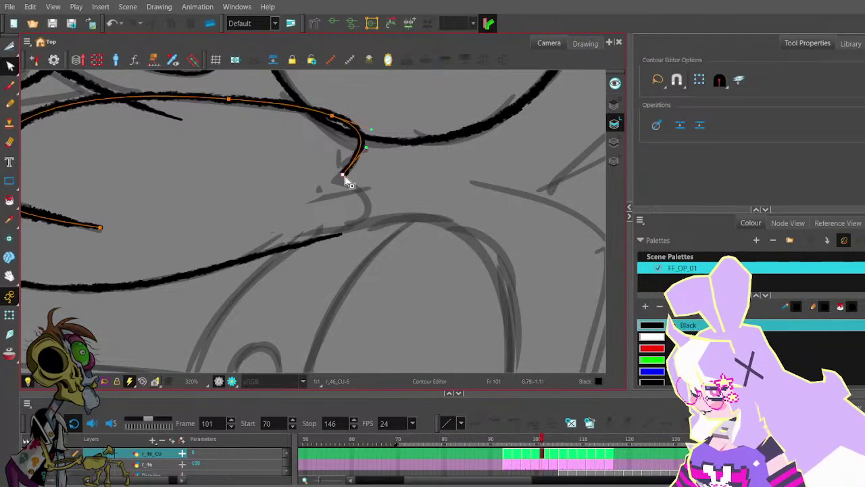
drag(336, 184, 336, 183)
drag(359, 154, 367, 155)
click(370, 157)
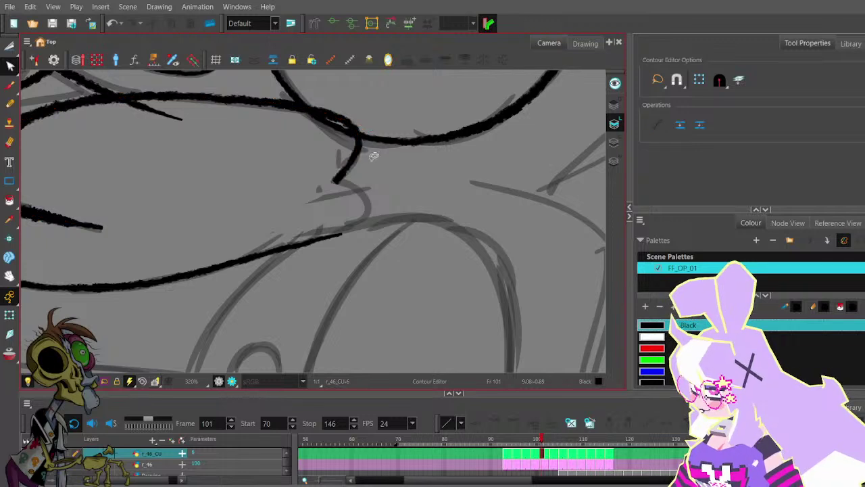
- Try several Pencil strokes from the upper fold's far tip around the lower fold's far side
key(alt+slash)
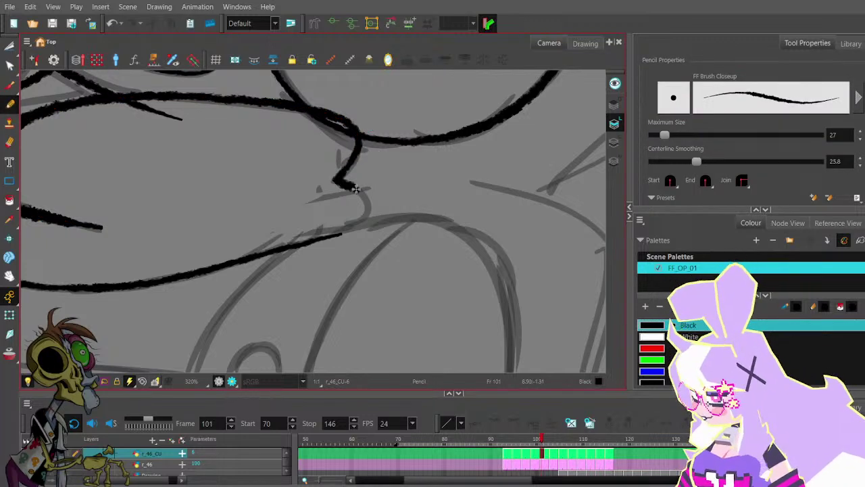
drag(370, 194, 355, 250)
key(ctrl+z)
mouse_move(369, 191)
mouse_down()
mouse_move(369, 217)
mouse_move(358, 250)
mouse_up()
key(ctrl+z)
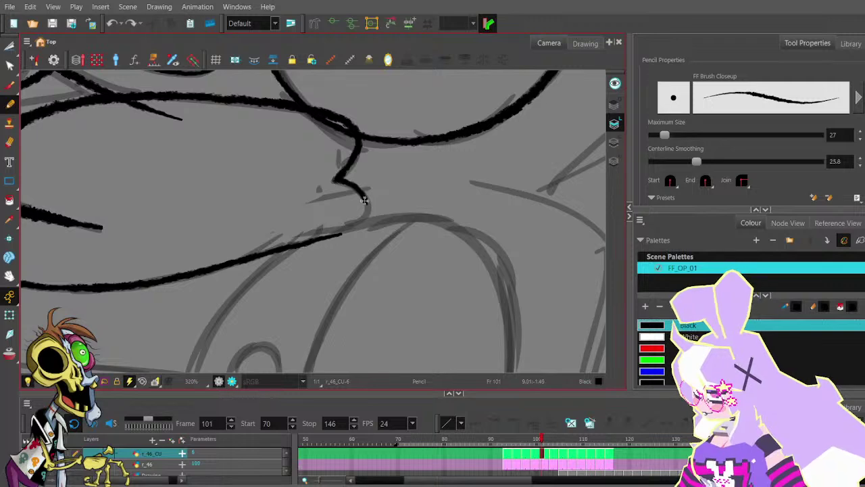
key(ctrl+z)
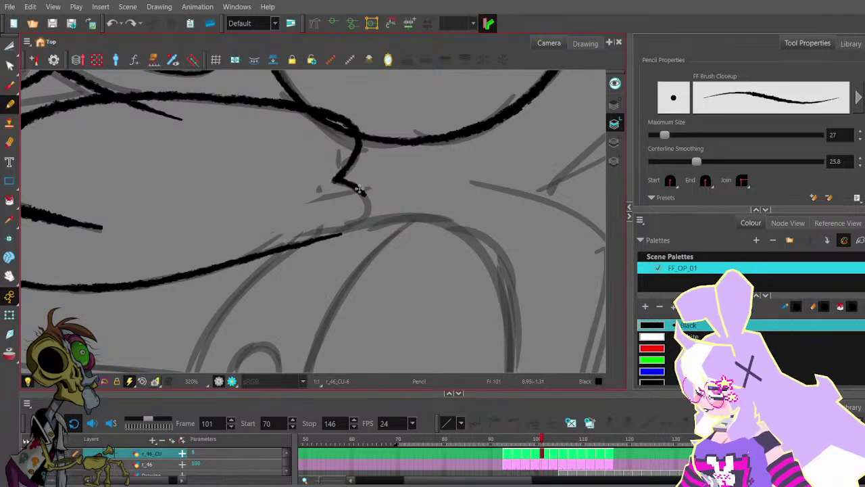
drag(362, 192, 359, 234)
scroll(369, 186, down, 3)
scroll(380, 166, up, 3)
key(ctrl+z)
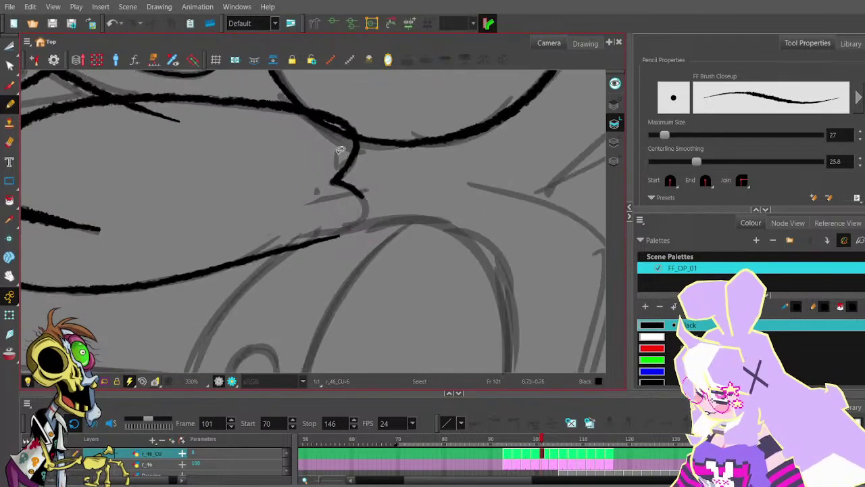
- Retrace the lower fold's far side from the crease to just past its bottom edge with the Pencil
mouse_move(334, 181)
mouse_down()
mouse_move(355, 190)
mouse_move(346, 245)
mouse_up()
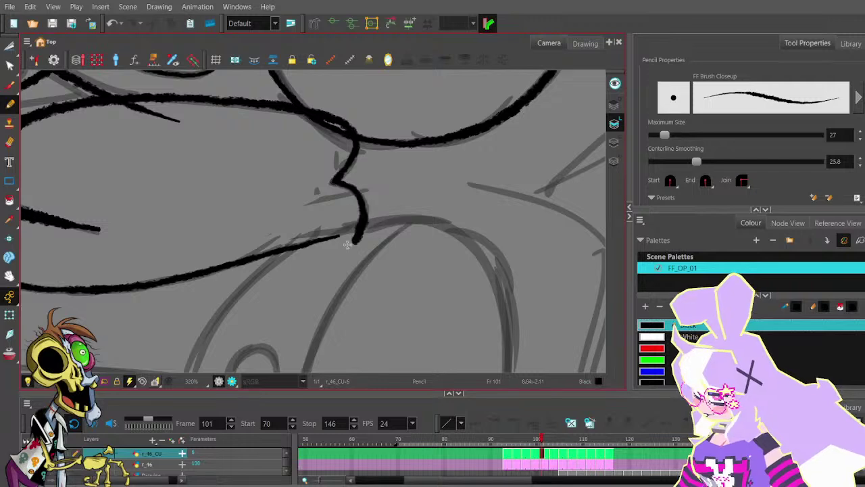
key(ctrl+z)
mouse_move(335, 181)
mouse_down()
mouse_move(360, 200)
mouse_move(356, 240)
mouse_up()
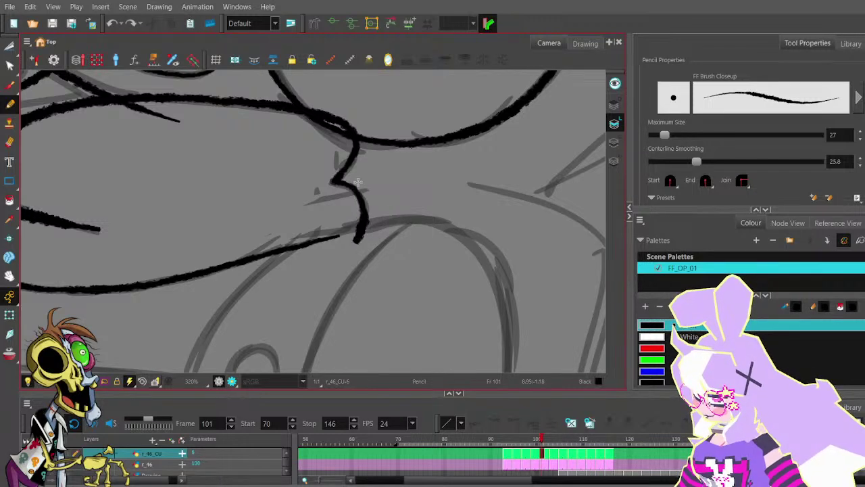
key(2)
key(ctrl+z)
key(1)
key(1)
mouse_move(341, 189)
mouse_down()
mouse_move(370, 199)
mouse_move(362, 251)
mouse_up()
key(2)
key(2)
key(ctrl+z)
scroll(371, 175, up, 2)
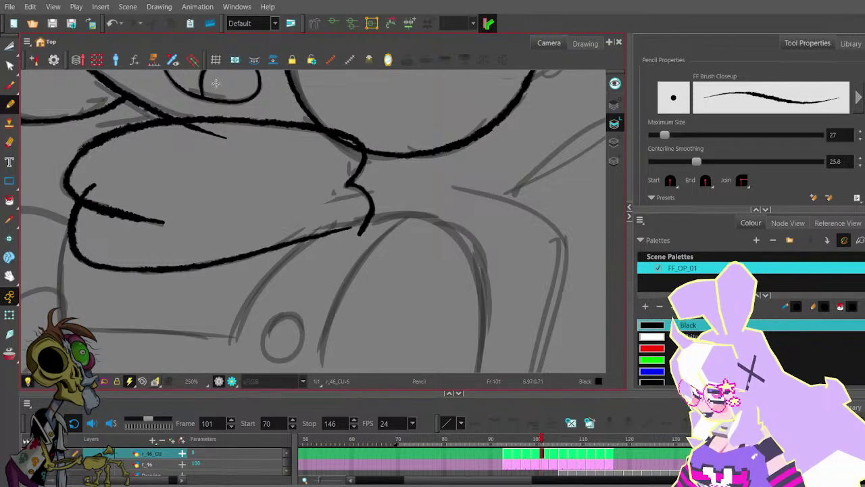
- Refine the far crease between the two folds into a sharper corner with the Contour Editor
key(alt+q)
scroll(363, 179, up, 2)
click(345, 187)
click(339, 188)
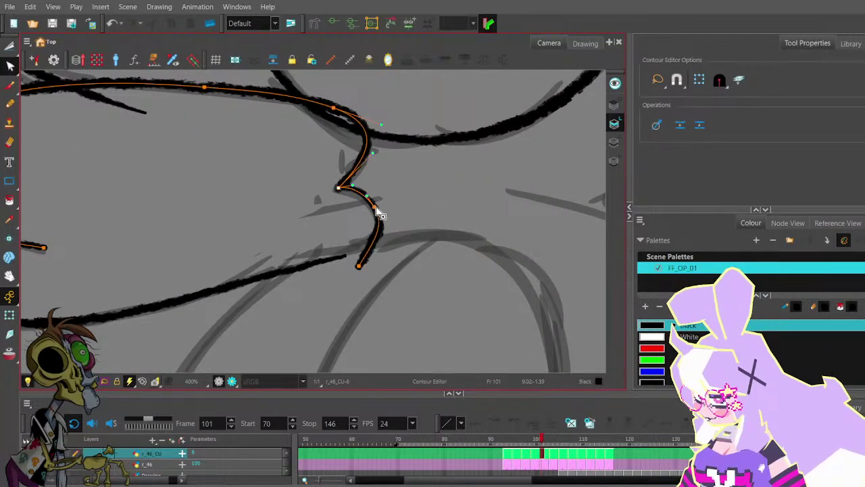
drag(377, 210, 356, 191)
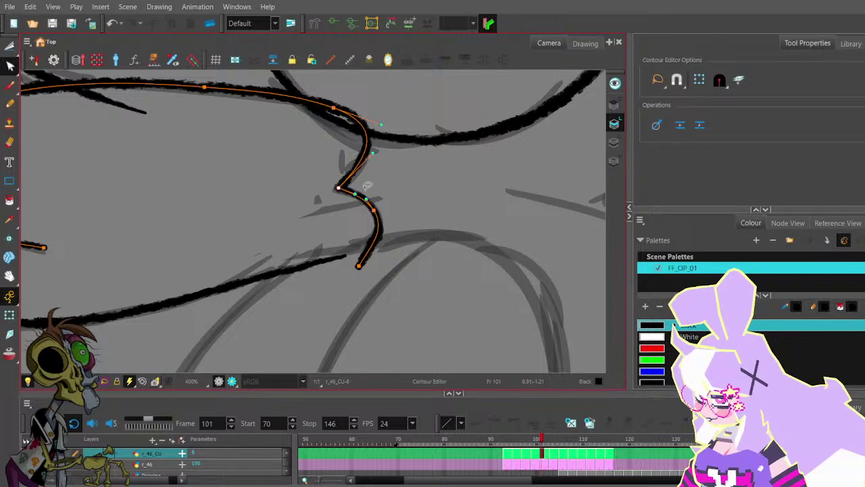
click(369, 184)
- Compare the collar's shape on frame 101 with the one on frame 100
scroll(370, 183, down, 5)
drag(371, 159, 366, 182)
key(comma)
key(period)
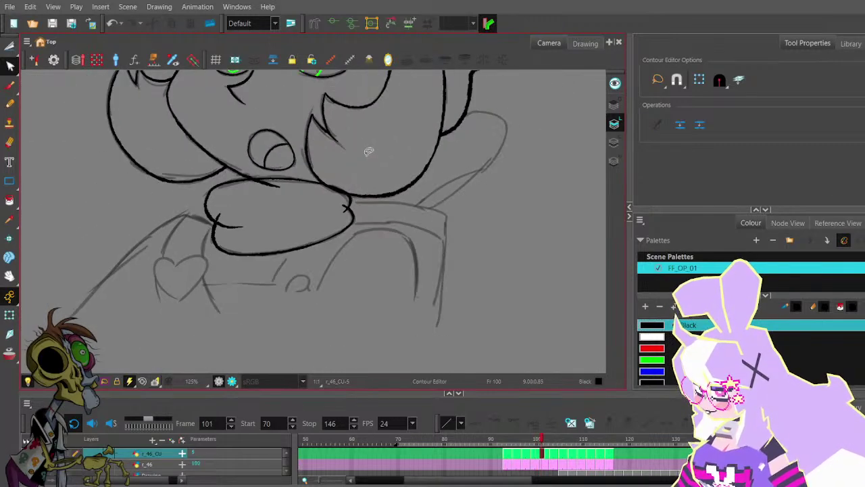
key(comma)
key(period)
key(comma)
key(period)
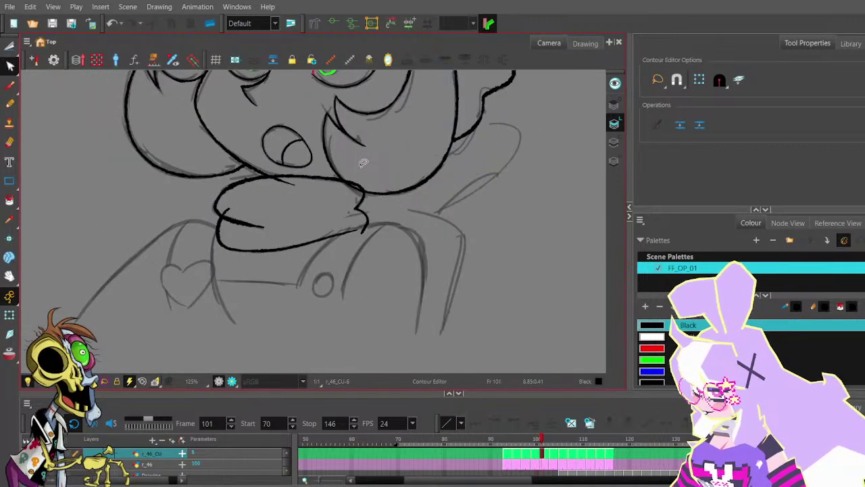
key(comma)
- Delete the upper fold's outline, including its attached far side, from the collar on frame 101
click(9, 46)
click(11, 50)
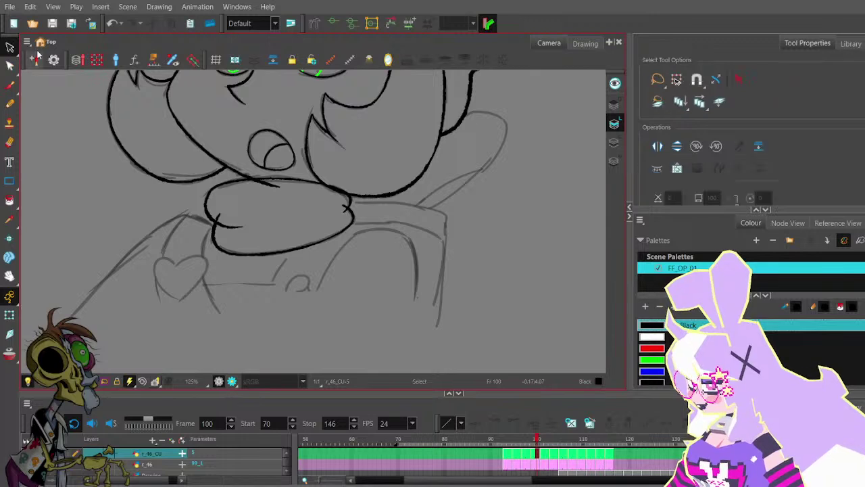
key(period)
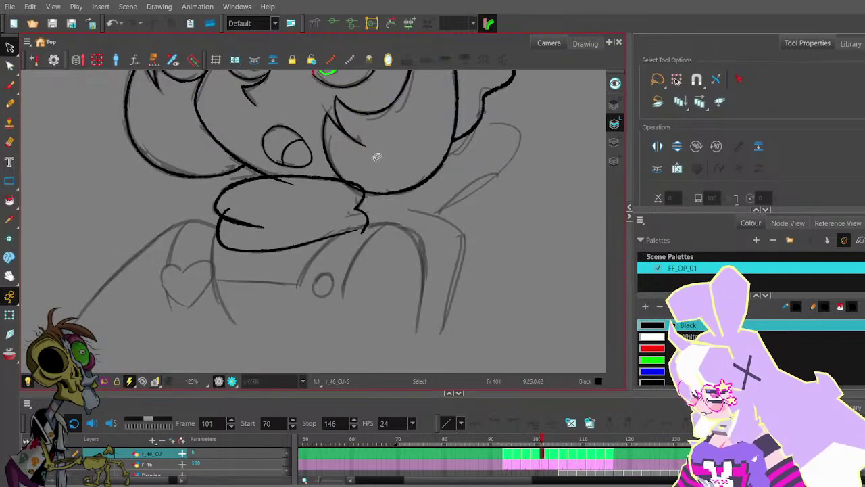
click(377, 191)
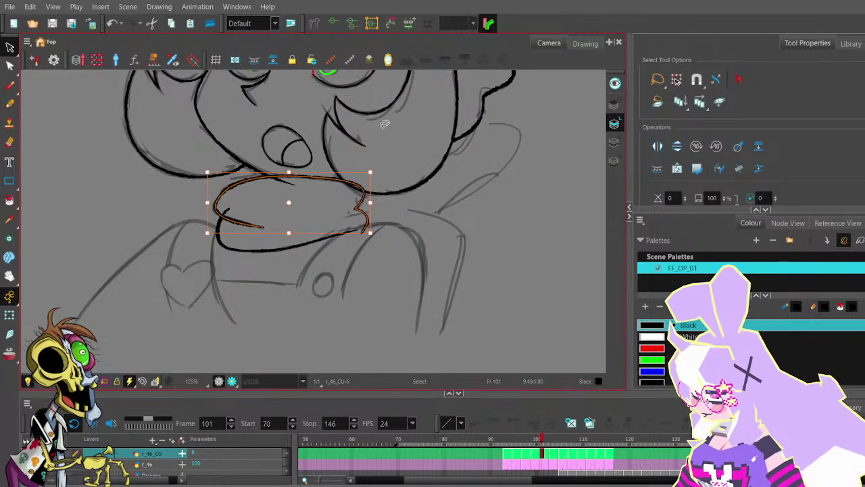
key(Delete)
- Copy the upper fold's outline from frame 100 to frame 101 and align it with the collar sketch
key(comma)
click(277, 179)
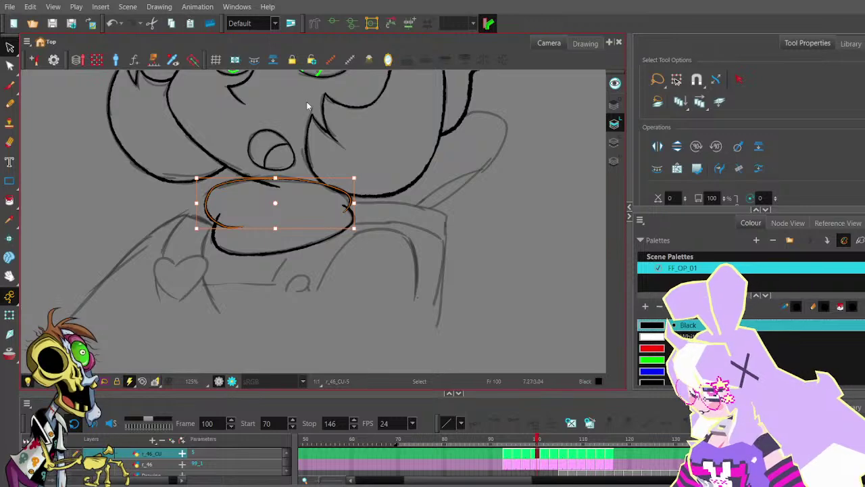
key(period)
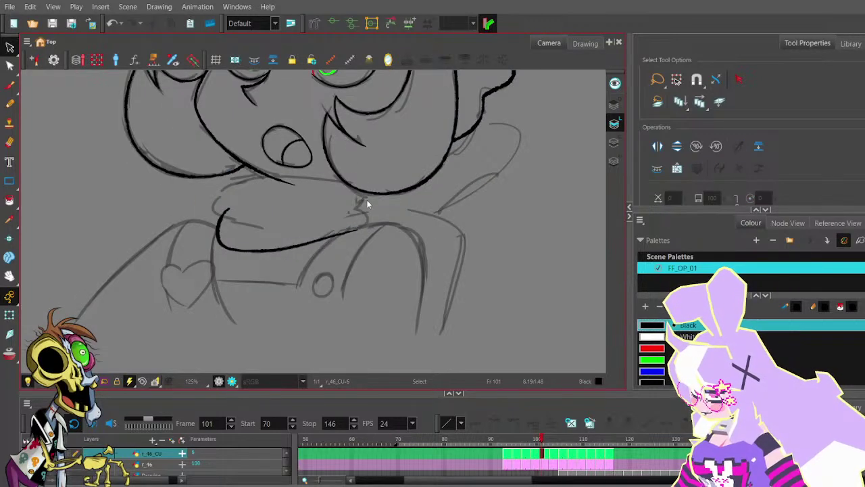
key(ctrl+v)
scroll(325, 191, up, 1)
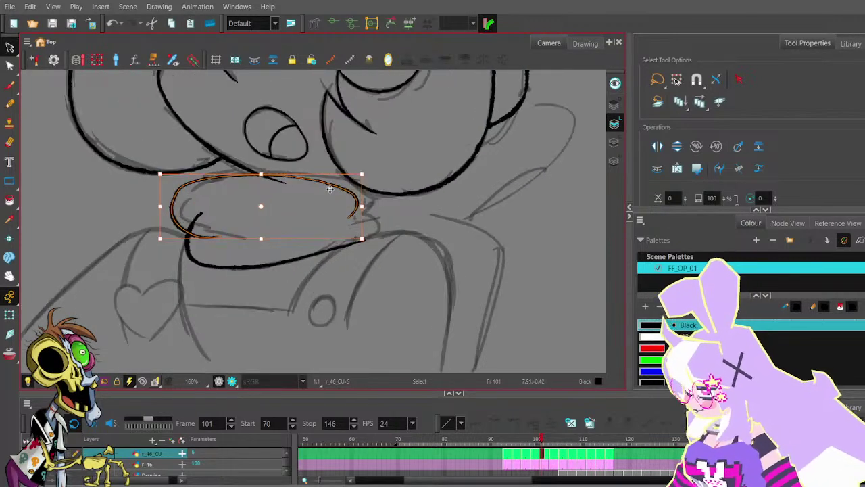
mouse_move(331, 185)
mouse_down()
mouse_move(352, 179)
mouse_move(342, 183)
mouse_up()
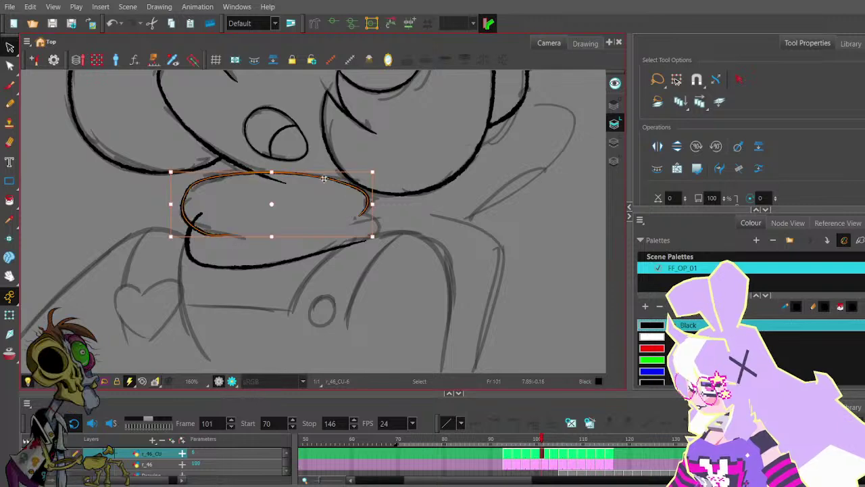
- Bend the pasted upper fold's near side and lower crease line toward the sketch with the Contour Editor
key(alt+q)
mouse_move(201, 233)
mouse_down()
mouse_move(239, 230)
mouse_move(245, 238)
mouse_move(170, 230)
mouse_up()
drag(191, 186, 193, 191)
click(201, 192)
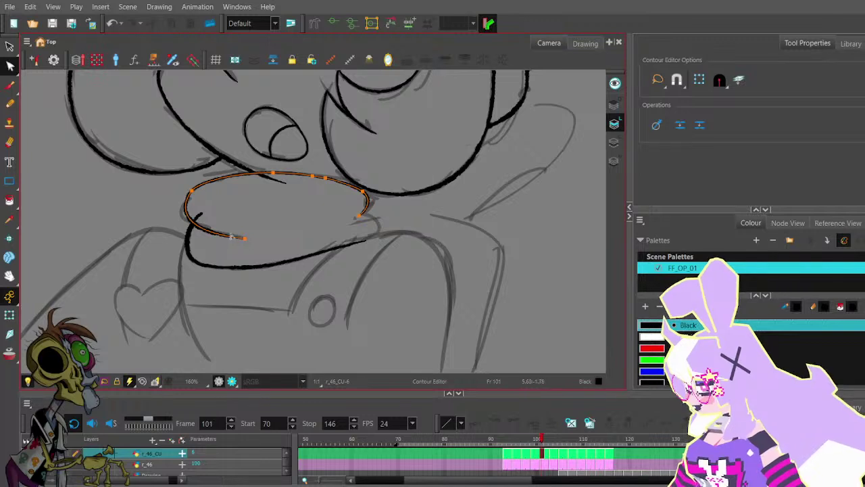
drag(245, 238, 244, 237)
drag(170, 230, 162, 227)
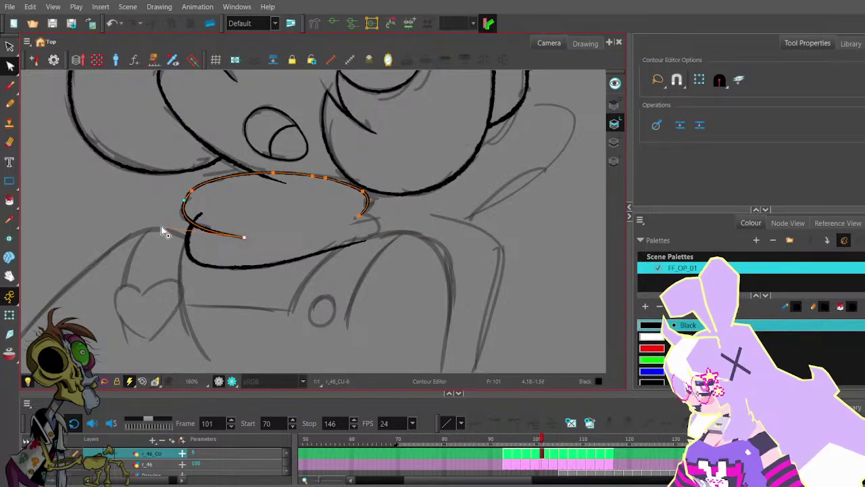
scroll(368, 176, up, 1)
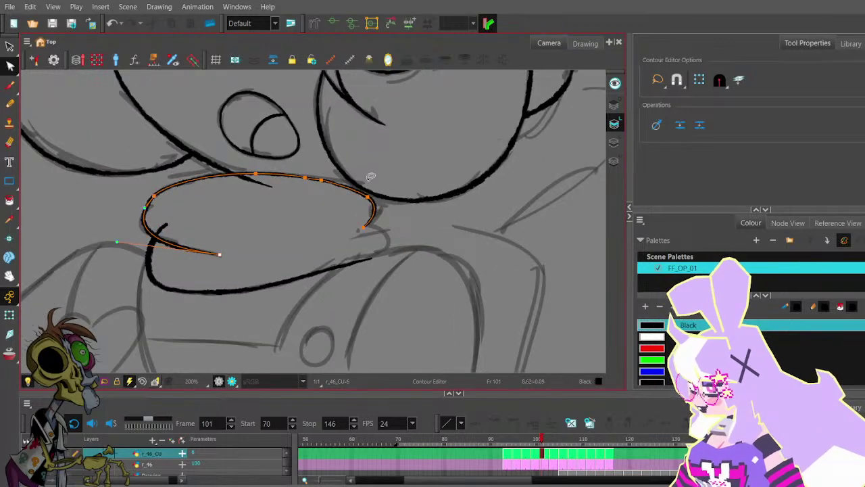
- Remove two extra points from the upper fold's top edge and pull its far corner outward
click(321, 181)
key(Delete)
click(305, 178)
key(Delete)
mouse_move(367, 196)
mouse_down()
mouse_move(378, 189)
mouse_move(386, 201)
mouse_move(375, 188)
mouse_up()
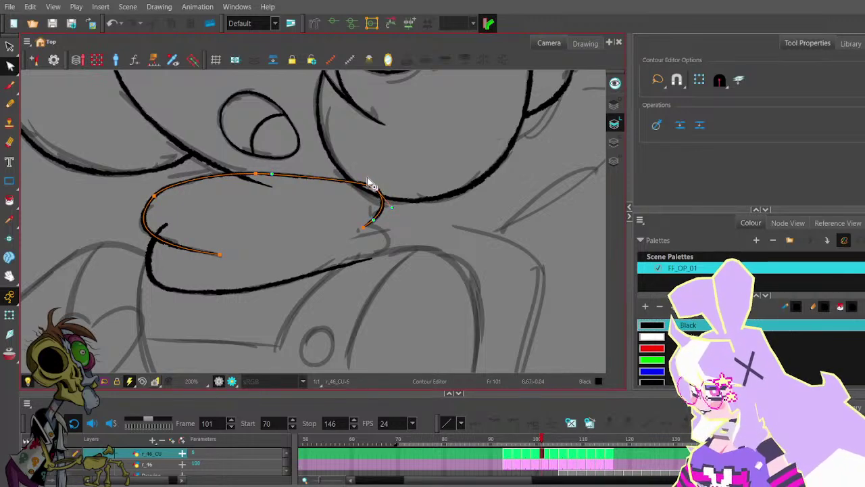
click(365, 161)
scroll(333, 167, down, 1)
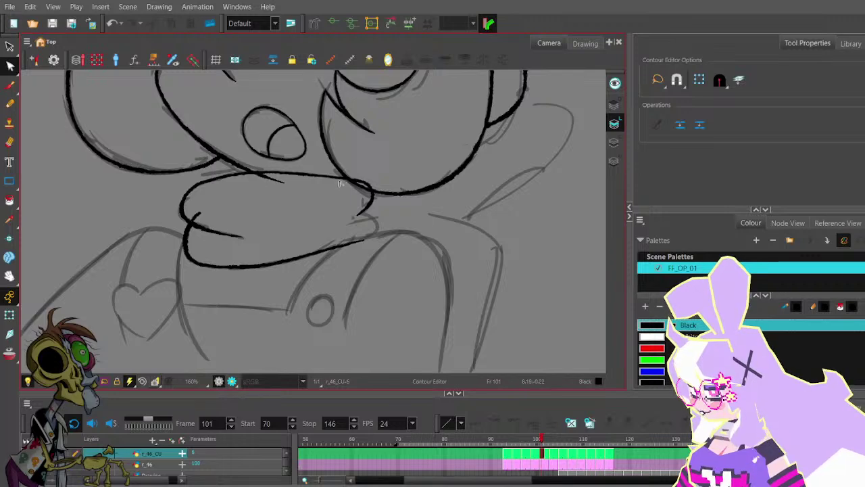
- Nudge the upper fold's near-side point outward and reshape its lower crease line to follow the sketch on frame 101
scroll(342, 182, up, 3)
click(250, 244)
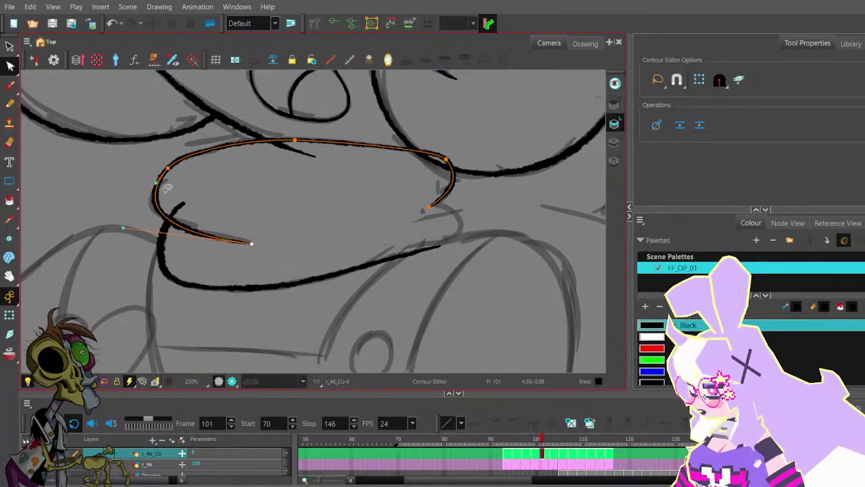
key(ctrl+z)
ctrl+click(162, 213)
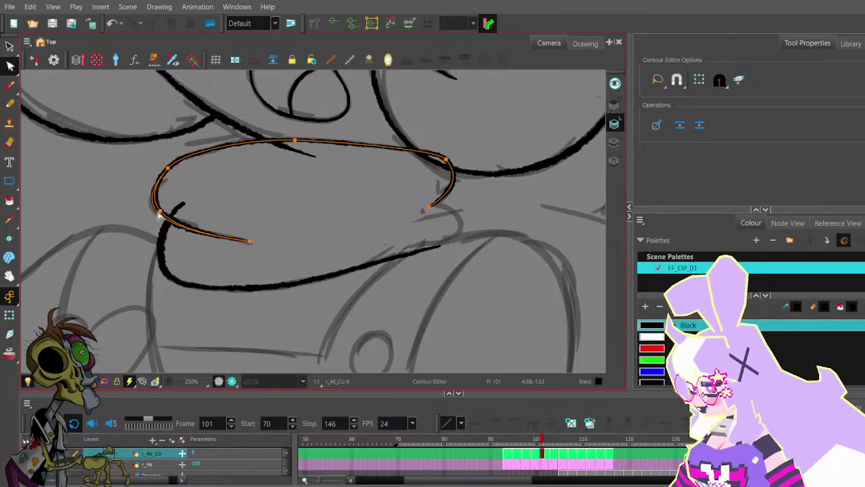
drag(162, 213, 159, 211)
click(181, 202)
drag(249, 243, 252, 244)
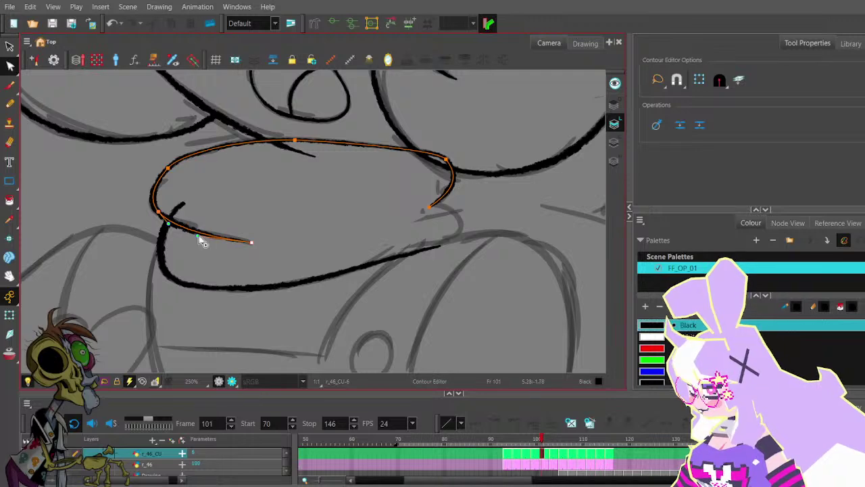
drag(197, 235, 191, 228)
click(252, 216)
scroll(256, 217, down, 1)
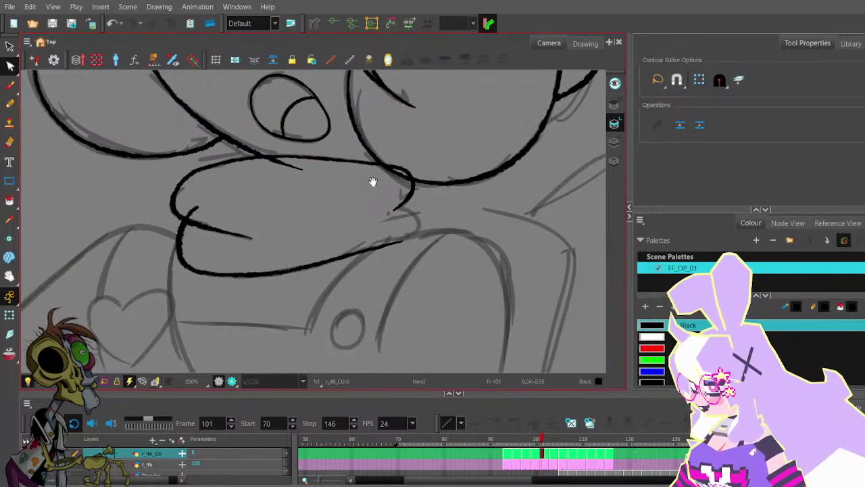
- Cut off and delete the loose tip at the lower end of the upper fold's far side with the Cutter
drag(372, 183, 263, 175)
click(13, 51)
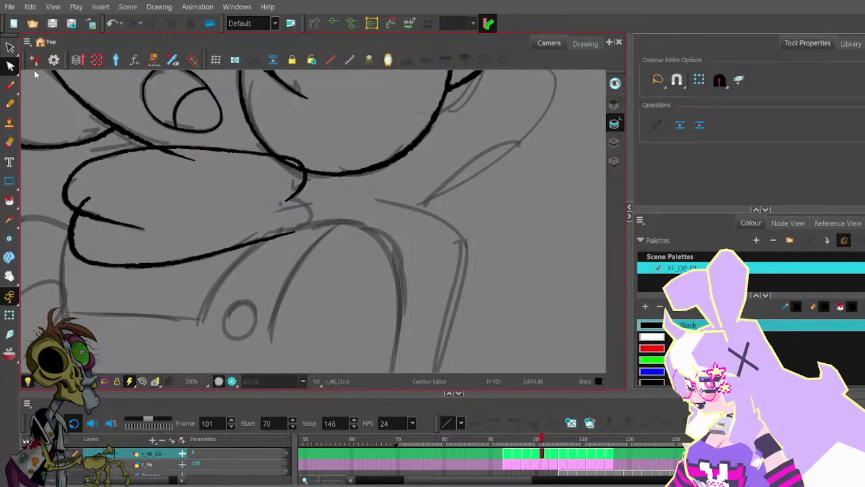
click(35, 81)
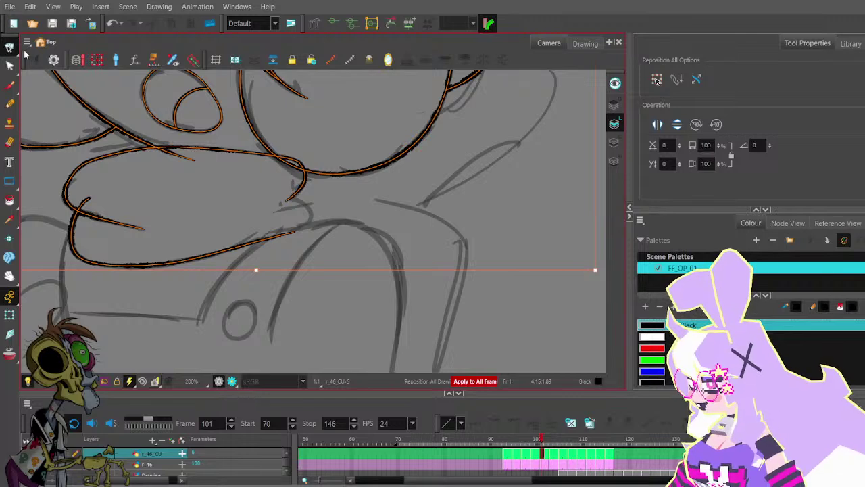
click(39, 72)
scroll(303, 194, up, 3)
drag(276, 189, 230, 200)
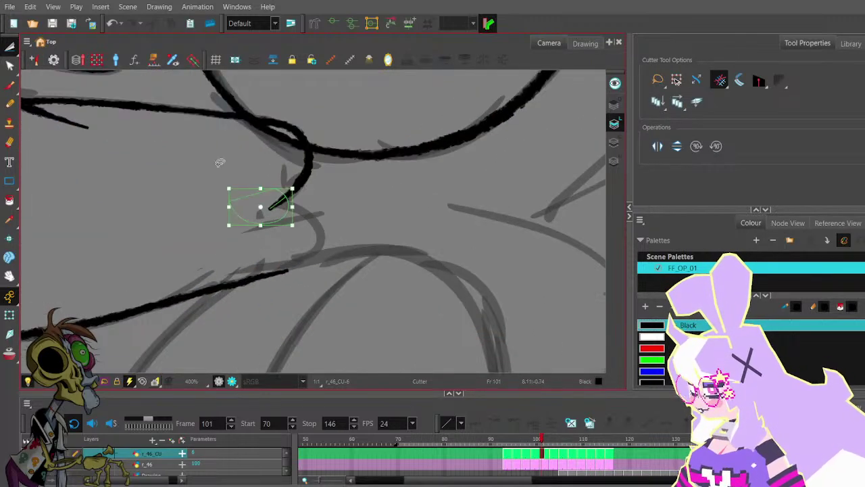
key(Delete)
- Pull the trimmed end of the upper fold's far side down to the sketched fold corner with the Contour Editor
click(9, 65)
click(284, 201)
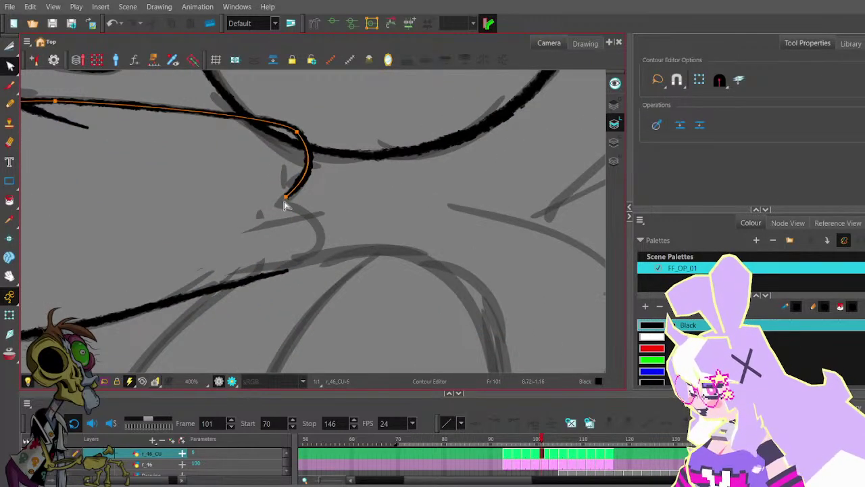
drag(285, 198, 285, 206)
scroll(313, 208, down, 1)
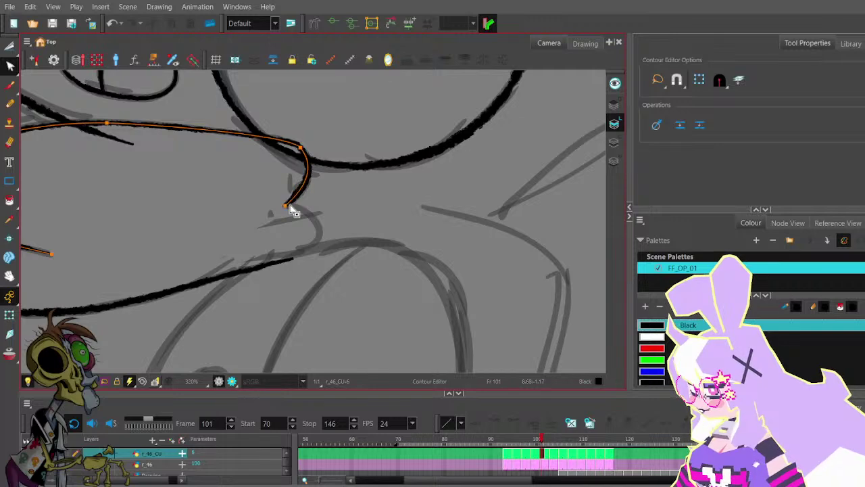
click(316, 210)
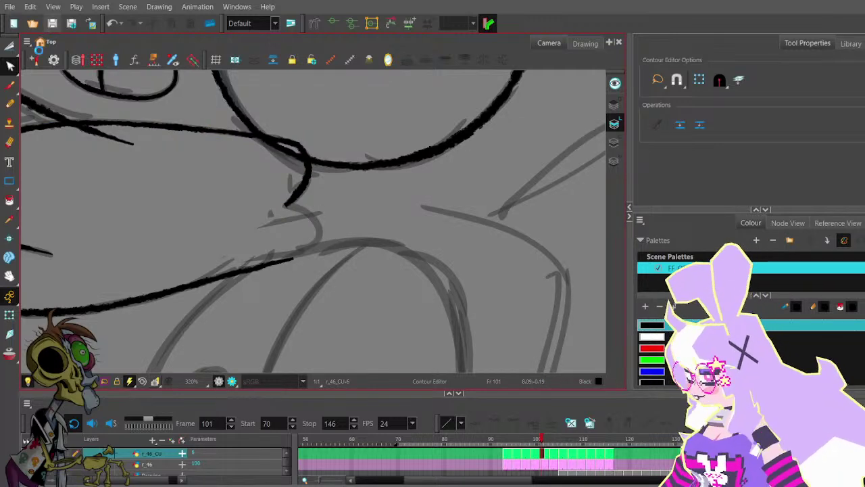
- Draw the lower fold's short curved far side on frame 101 with the Pencil
click(10, 103)
drag(304, 210, 315, 257)
key(ctrl+z)
scroll(315, 199, down, 2)
scroll(317, 184, down, 2)
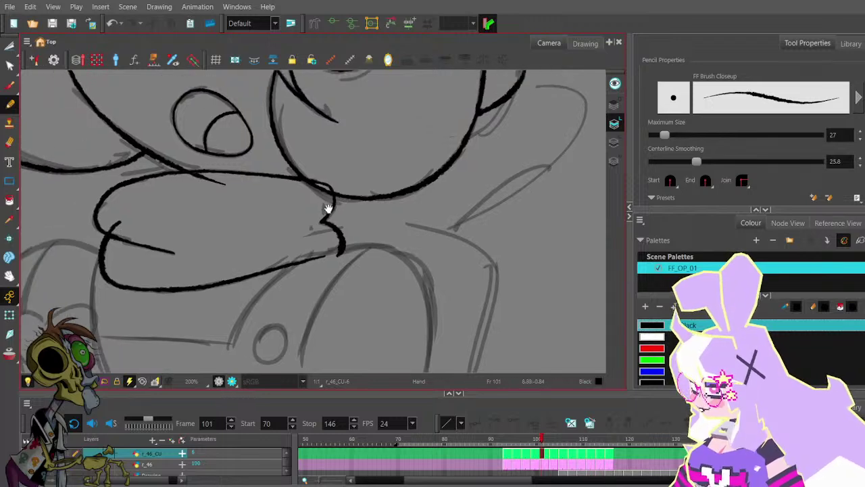
- Bend the lower end of the lower fold's far side inward with the Contour Editor
key(alt+q)
scroll(340, 224, up, 4)
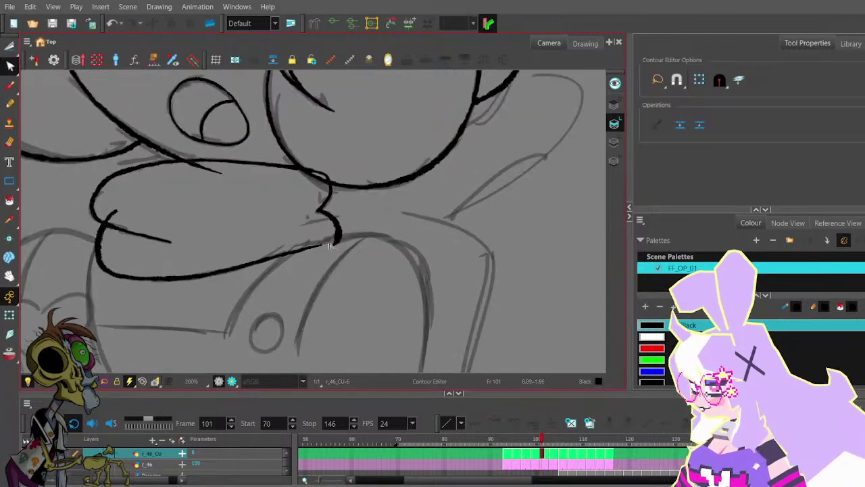
click(337, 245)
mouse_move(351, 236)
mouse_down()
mouse_move(354, 225)
mouse_move(342, 234)
mouse_up()
click(362, 209)
scroll(364, 208, down, 3)
- Flip between frames 100 and 101 to compare the collar drawings
key(space)
scroll(364, 254, down, 3)
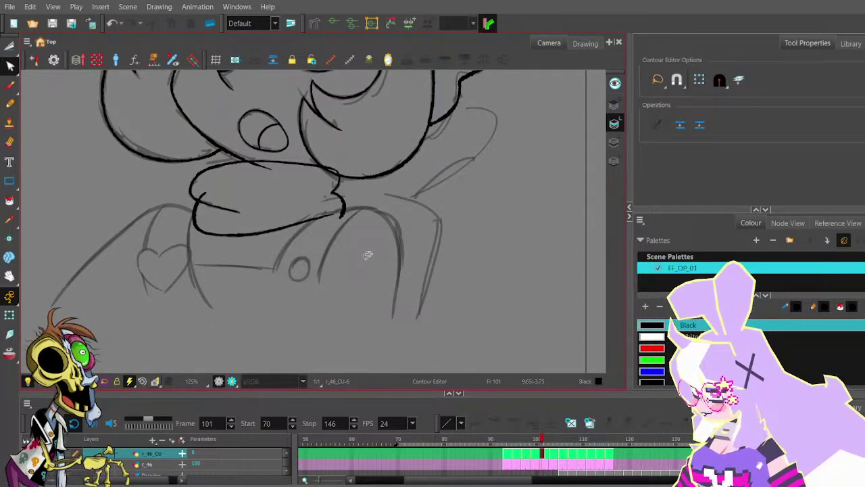
key(comma)
key(period)
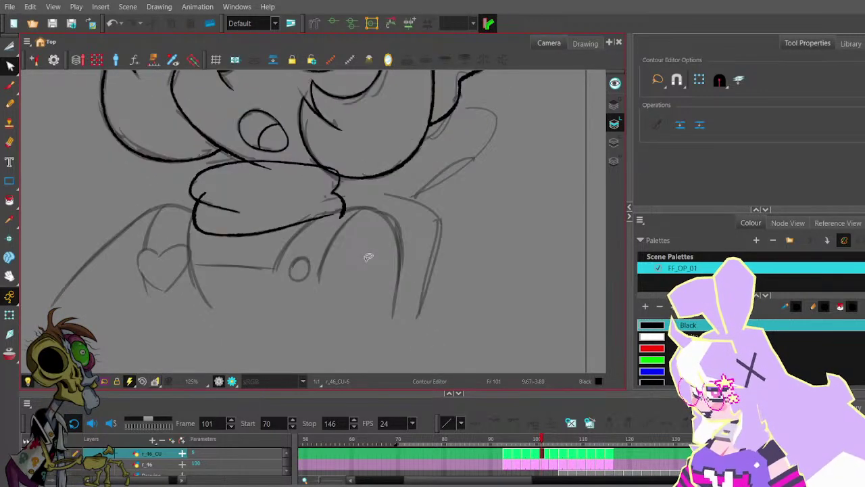
key(comma)
key(period)
key(comma)
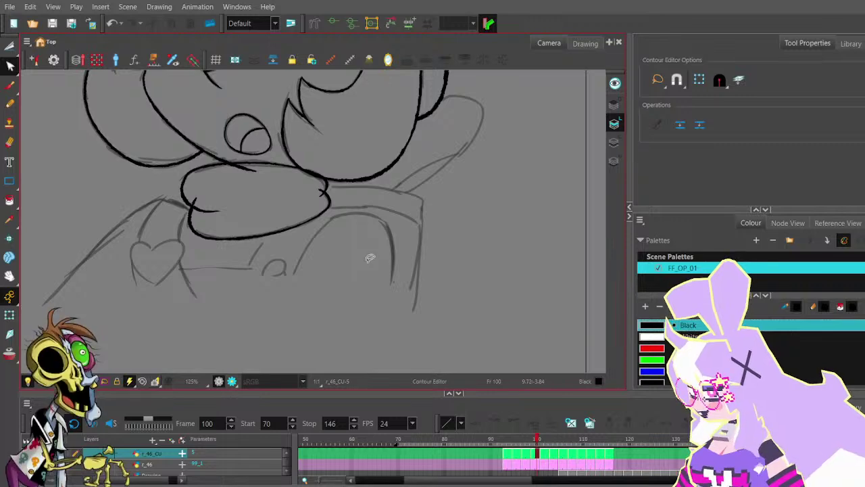
key(period)
- Advance to the drawing on frame 103 of the r_46_CU layer
click(10, 105)
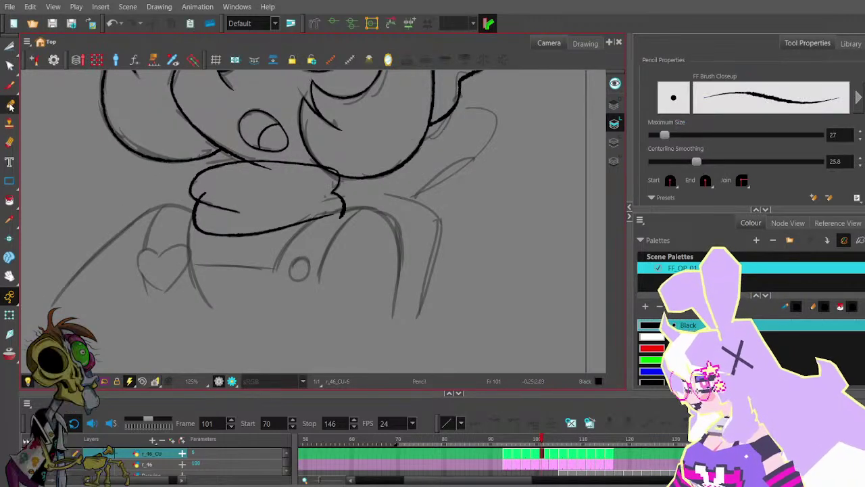
drag(404, 173, 410, 207)
scroll(409, 206, down, 1)
key(period)
key(period)
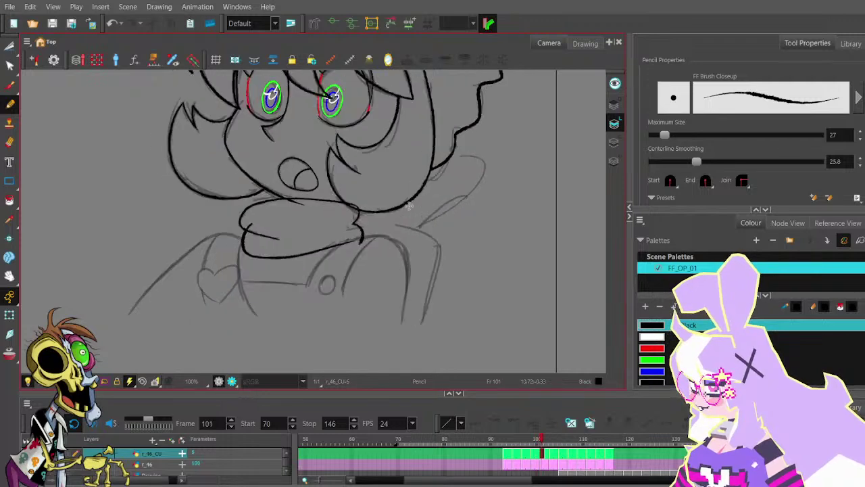
key(period)
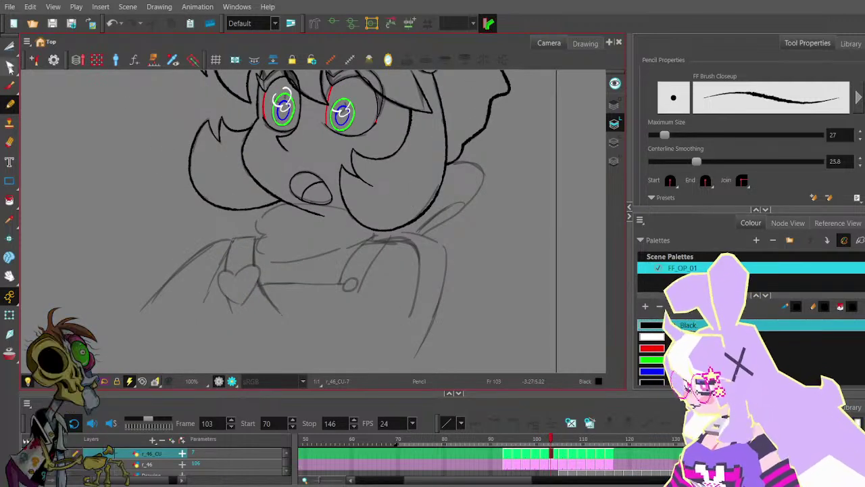
click(10, 66)
scroll(322, 197, up, 3)
click(334, 212)
click(333, 218)
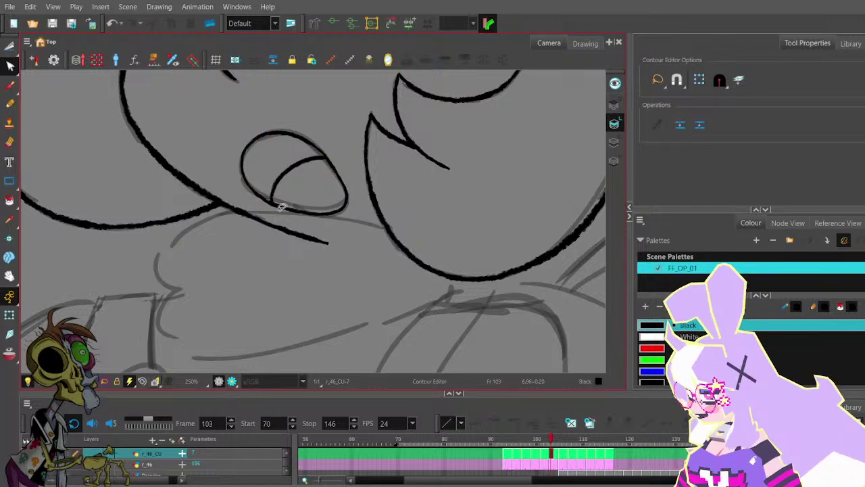
click(276, 207)
scroll(299, 212, down, 3)
scroll(270, 186, down, 1)
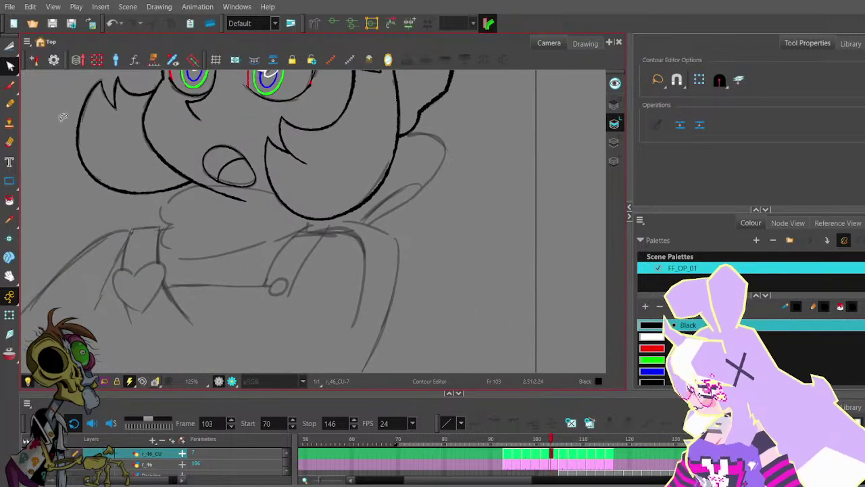
- Draw the upper fold's top edge and rounded near side on frame 103 in one Pencil stroke
key(alt+/)
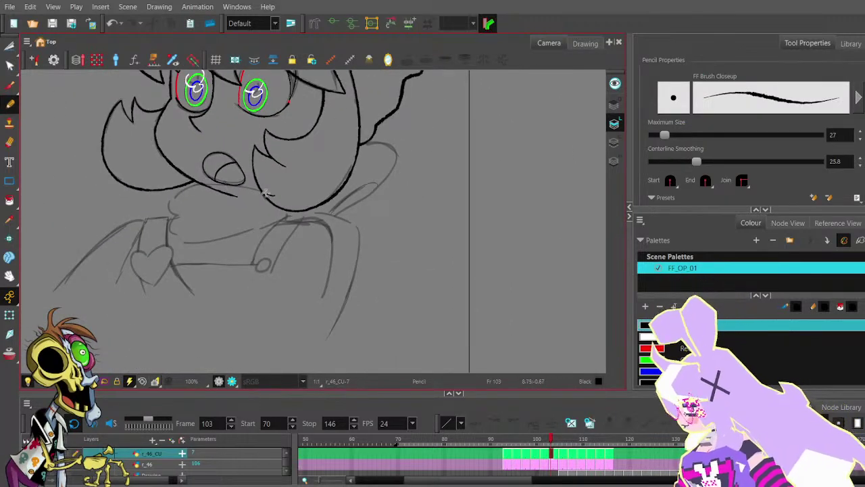
key(ctrl+z)
mouse_move(273, 195)
mouse_down()
mouse_move(232, 184)
mouse_move(169, 201)
mouse_move(175, 213)
mouse_up()
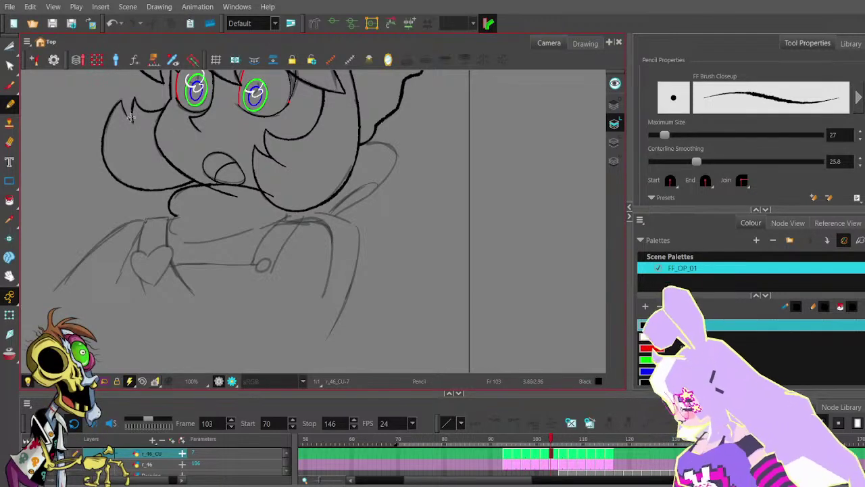
- Adjust the curve at the far end of the upper fold's top edge under the hair with the Contour Editor
click(10, 66)
scroll(251, 183, up, 3)
click(253, 190)
click(292, 210)
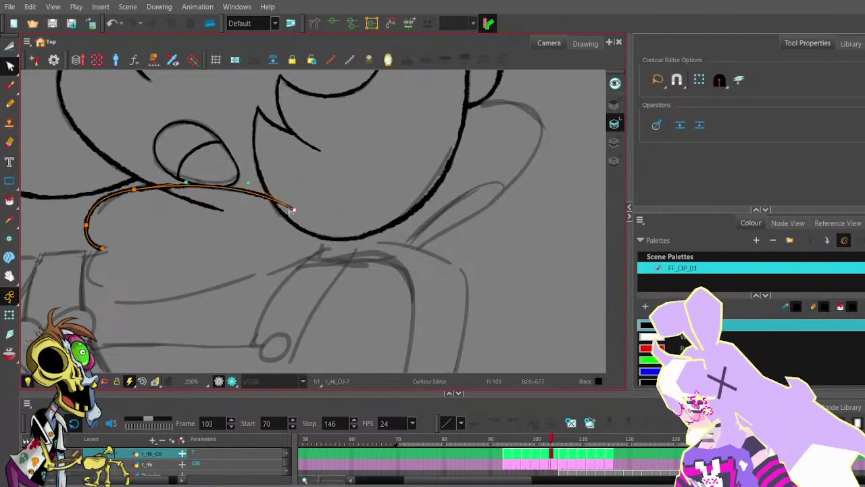
drag(248, 183, 252, 186)
click(278, 177)
scroll(278, 178, down, 2)
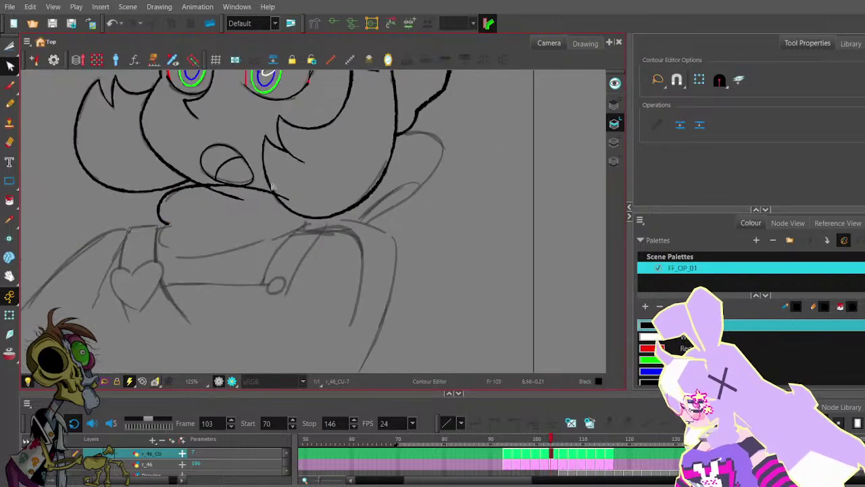
- Nudge the lower end point of the upper fold's near side on frame 103 into place
click(10, 104)
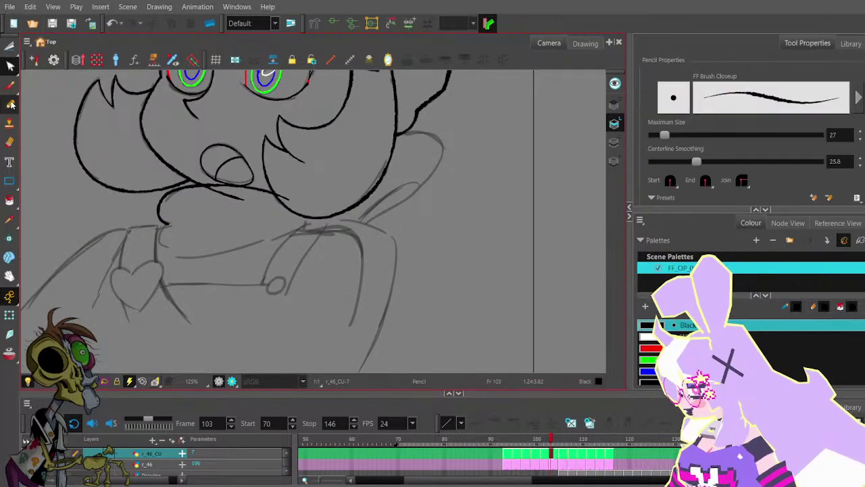
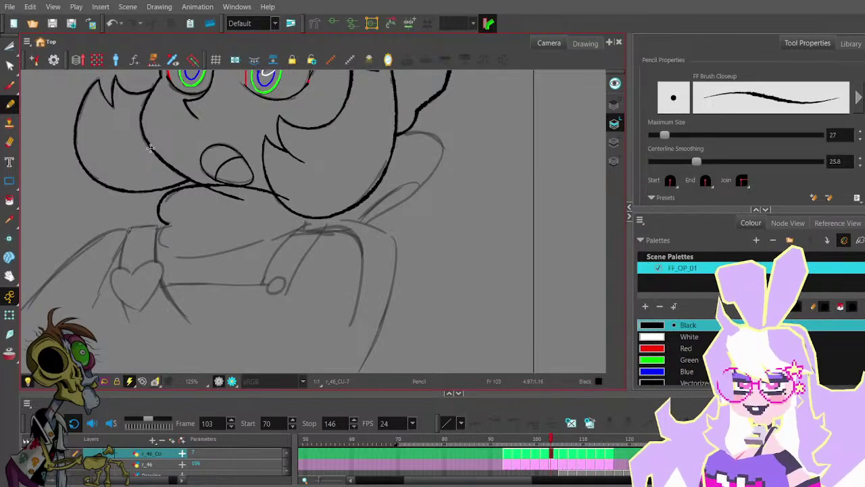
click(11, 66)
scroll(171, 236, up, 2)
click(167, 225)
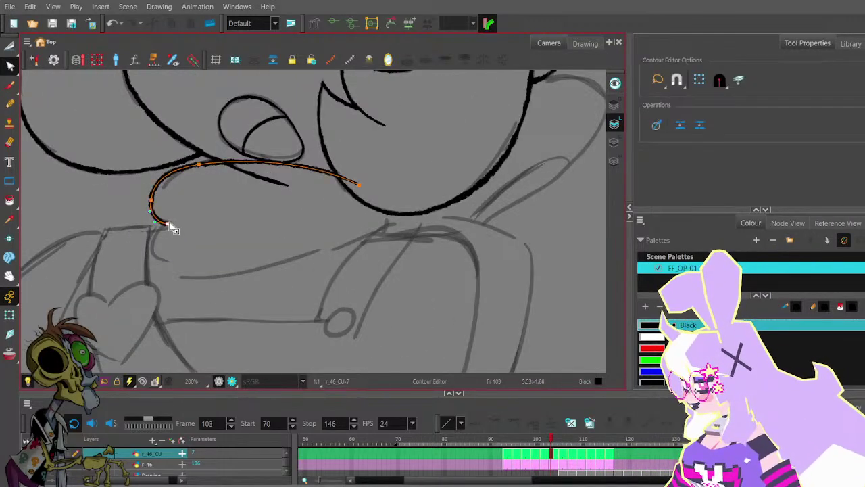
drag(168, 223, 167, 222)
click(184, 211)
scroll(192, 212, down, 3)
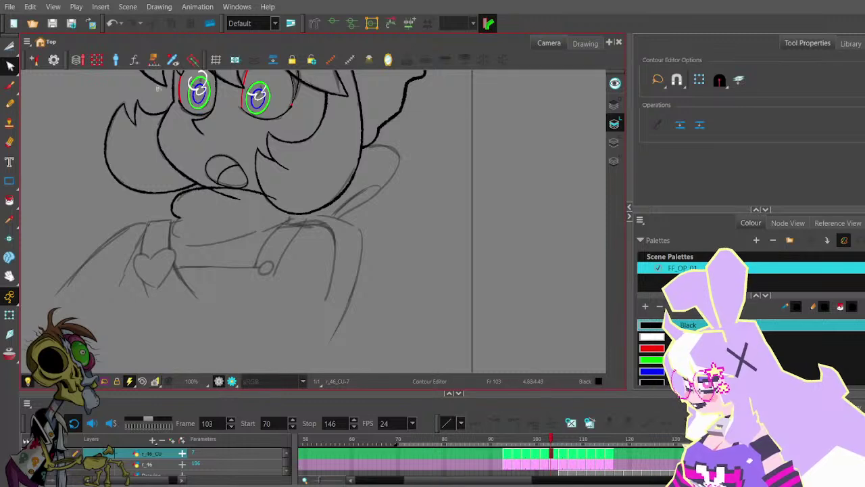
- Draw the lower fold's near side and long bottom edge on frame 103 with the Pencil, redoing the first attempt
click(9, 103)
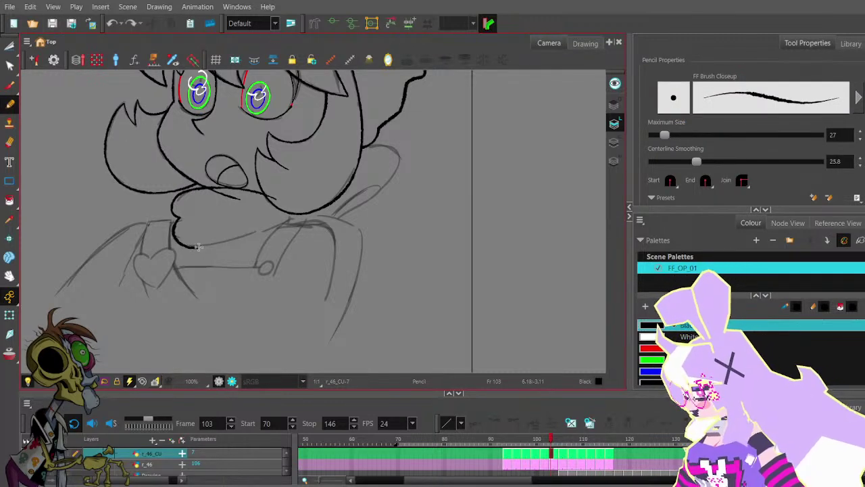
mouse_move(198, 247)
mouse_down()
mouse_move(238, 241)
mouse_move(250, 228)
mouse_move(176, 236)
mouse_move(214, 242)
mouse_move(273, 226)
mouse_up()
key(ctrl+z)
key(ctrl+z)
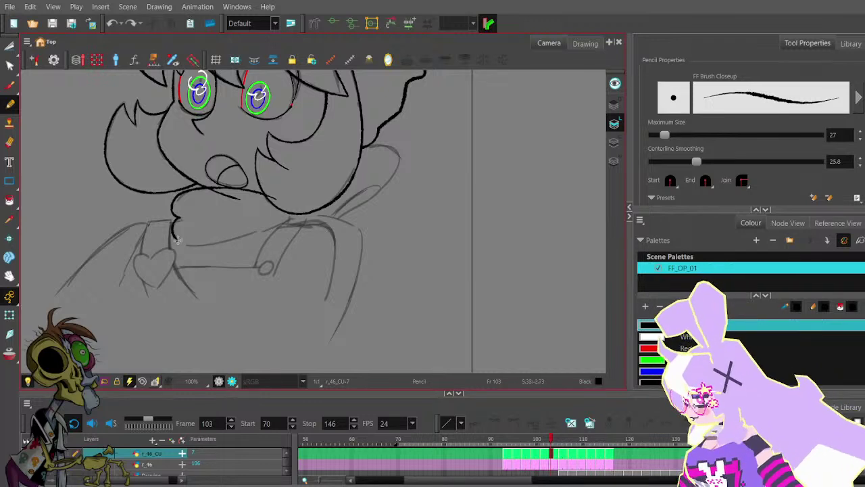
mouse_move(177, 239)
mouse_down()
mouse_move(227, 240)
mouse_move(295, 218)
mouse_up()
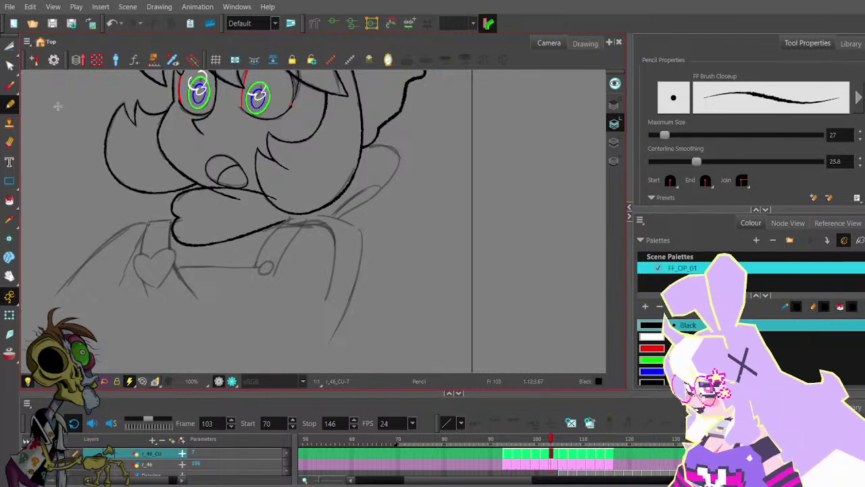
- Reshape the far end of the lower fold's bottom edge toward the sketch with the Contour Editor
click(10, 66)
key(2)
click(284, 224)
mouse_move(285, 225)
mouse_down()
mouse_move(295, 230)
mouse_move(263, 236)
mouse_up()
click(260, 209)
key(1)
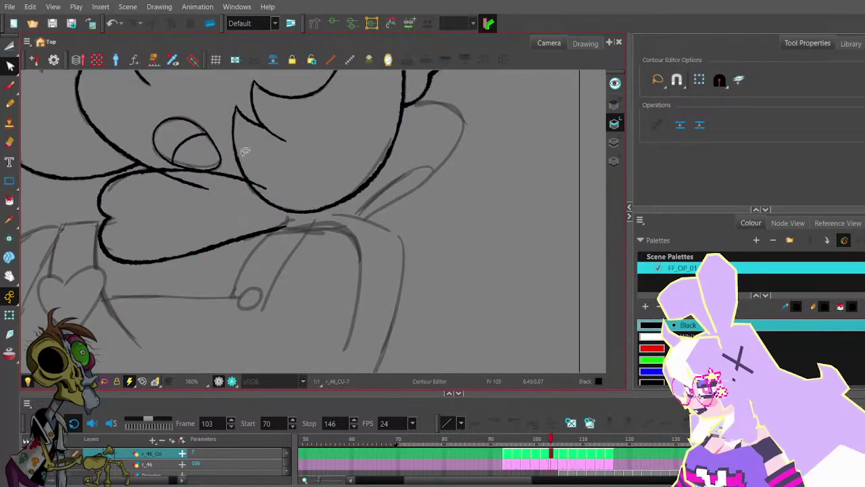
- Draw the short far side joining the lower fold's bottom edge to the hair outline, replacing the overlong first stroke
key(alt+p)
scroll(292, 211, up, 2)
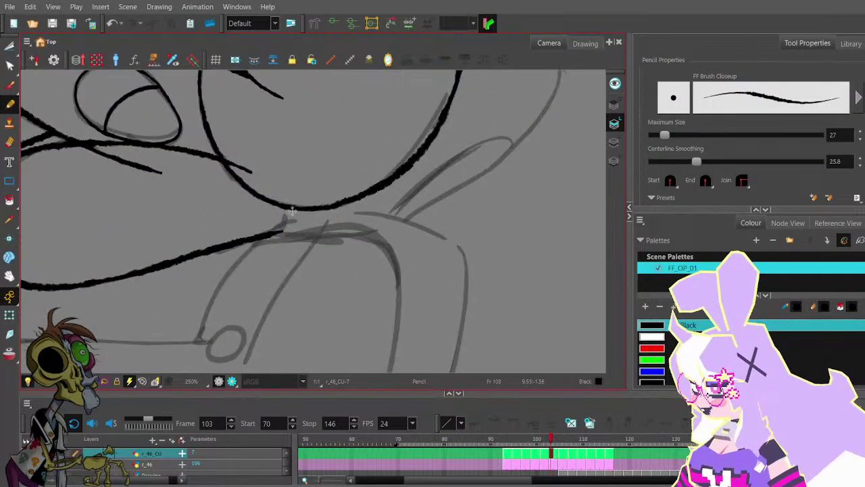
drag(276, 231, 285, 193)
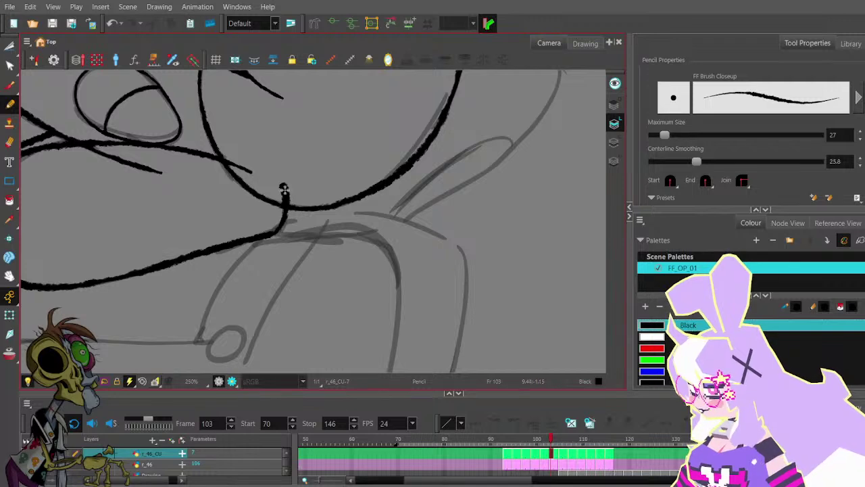
key(ctrl+z)
drag(274, 231, 290, 203)
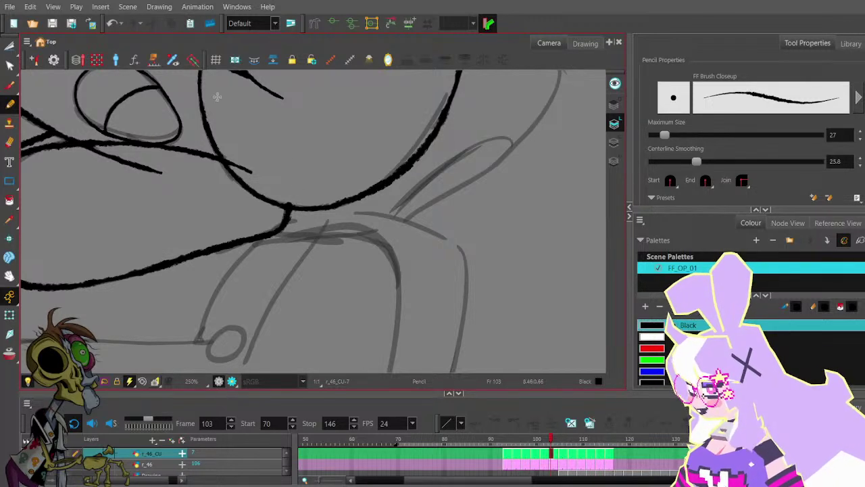
- Adjust the upper end of the lower fold's short far side on frame 103 with the Contour Editor and save the scene
key(alt+q)
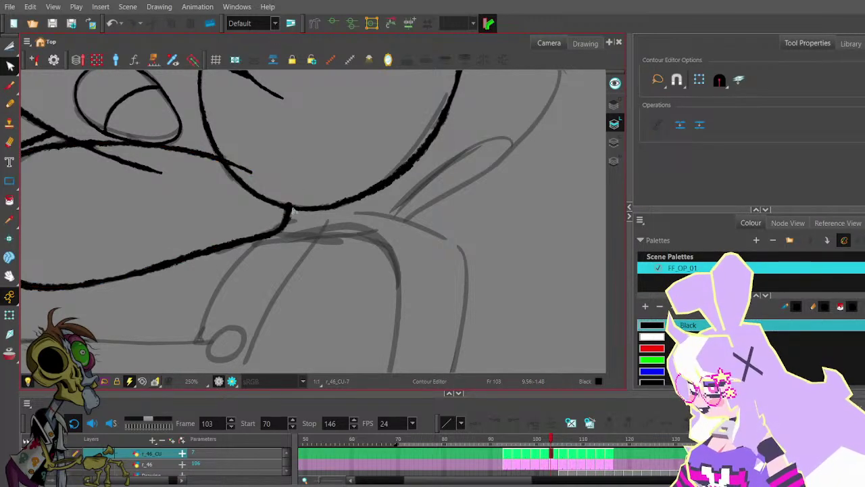
click(286, 205)
scroll(291, 196, down, 3)
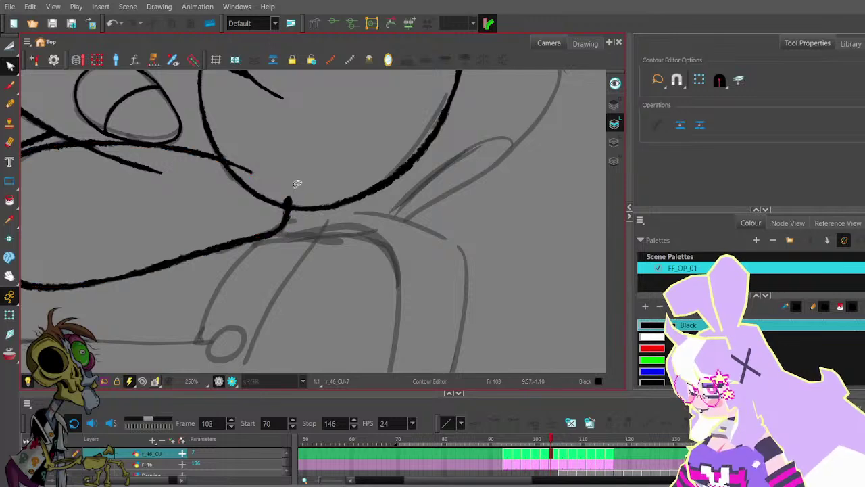
click(12, 104)
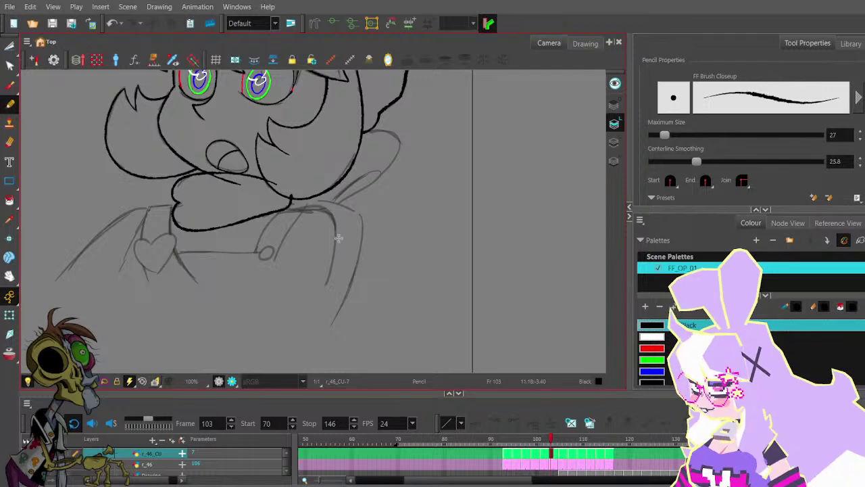
drag(324, 198, 335, 212)
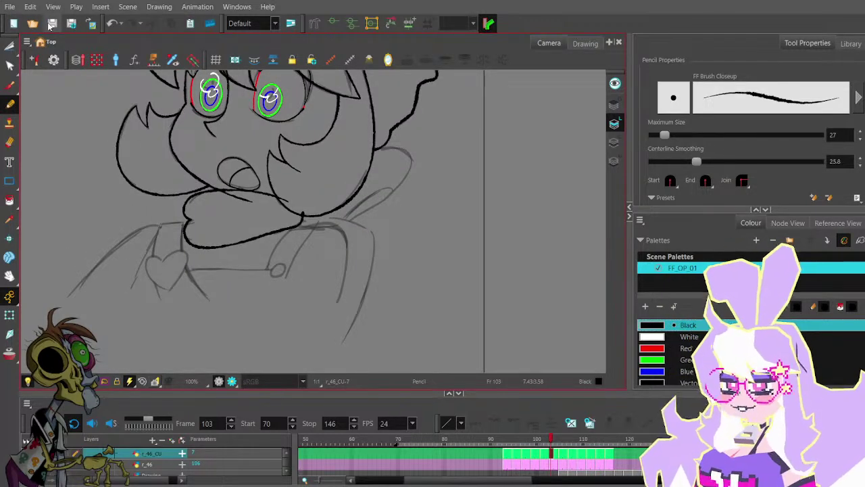
drag(319, 231, 340, 251)
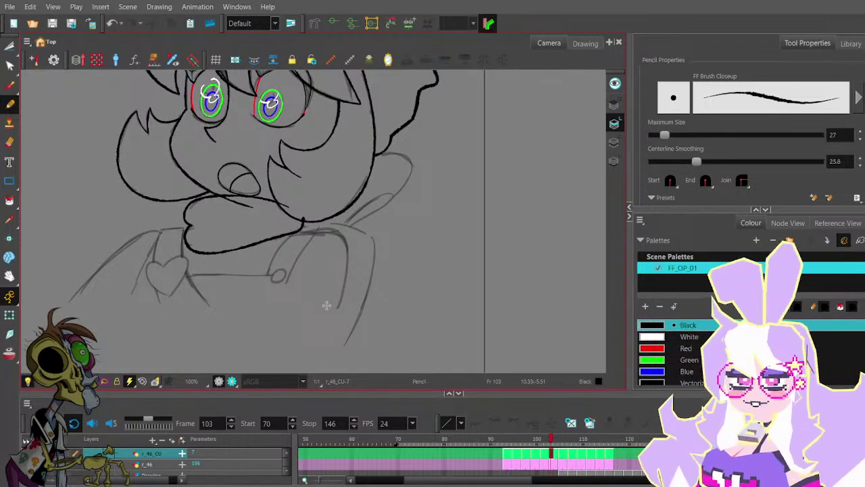
click(55, 25)
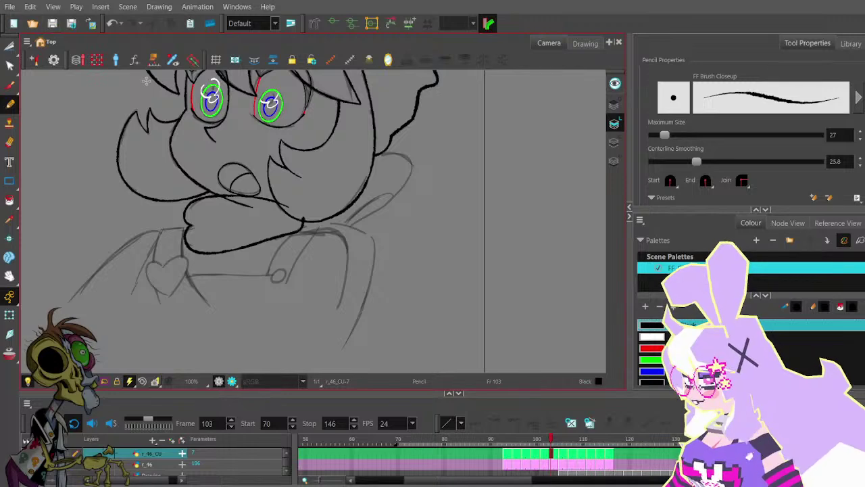
- Compare the finished collar on frames 102 to 104, move on to frame 105 and save the scene
drag(354, 181, 378, 228)
key(f)
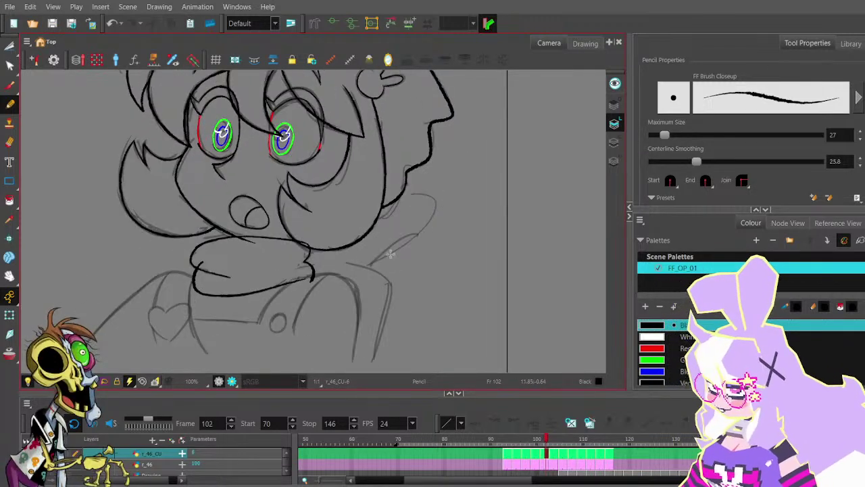
key(g)
key(g)
key(comma)
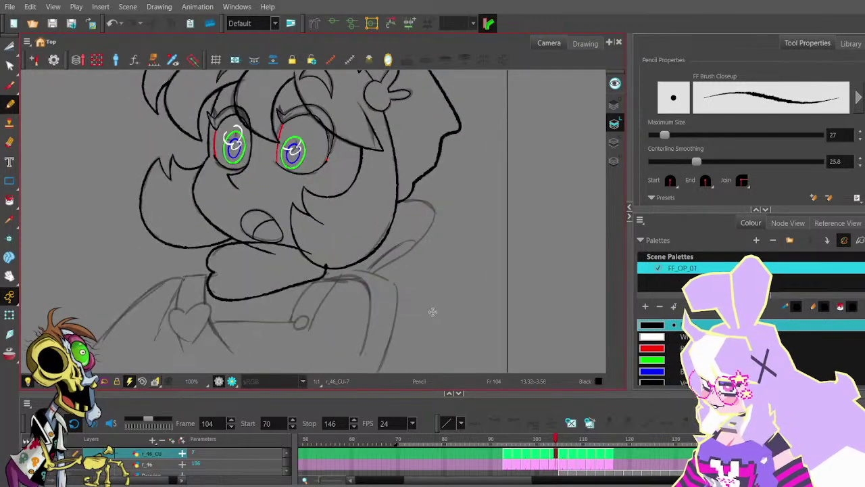
key(period)
key(comma)
key(period)
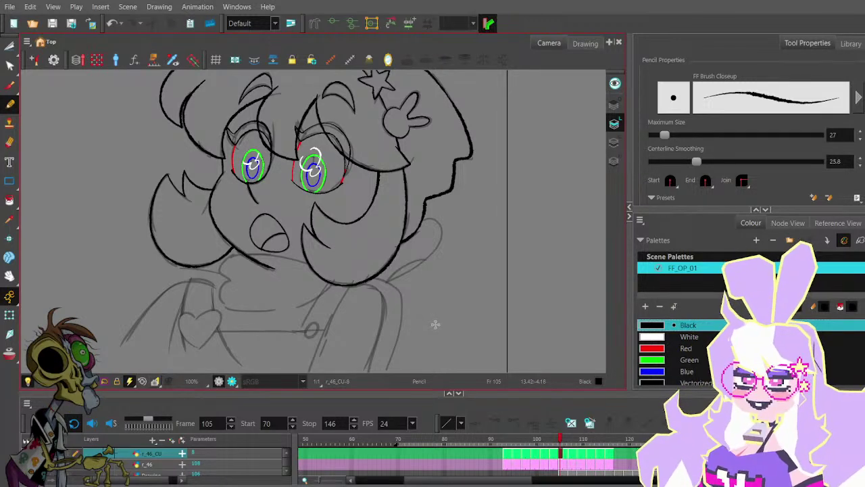
click(53, 25)
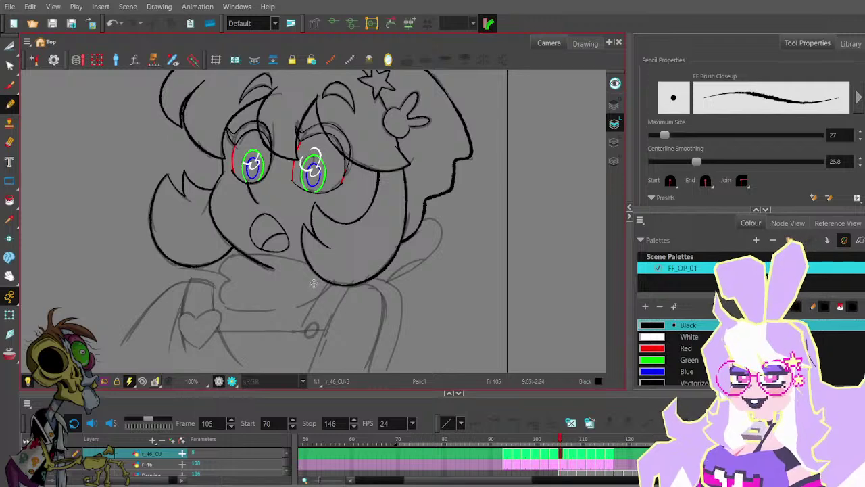
- Draw the upper fold's top edge and near side on frame 105, and smooth the curve by deleting an extra point and adjusting handles
drag(259, 258, 254, 224)
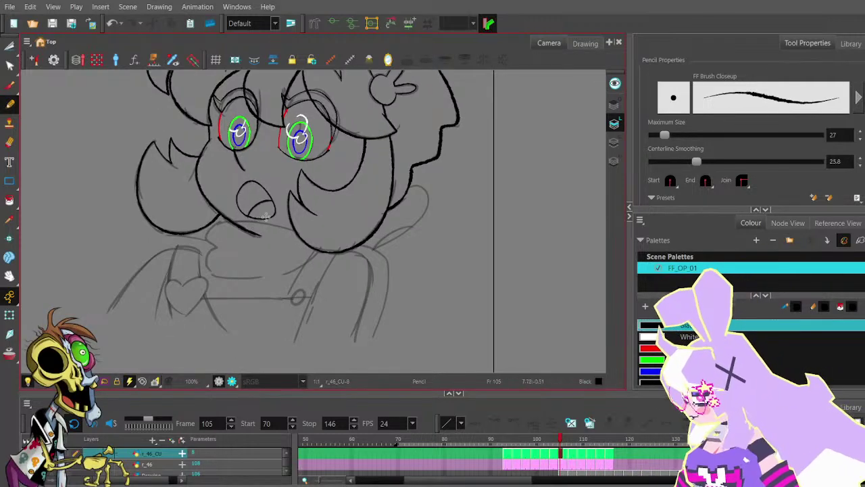
key(ctrl+z)
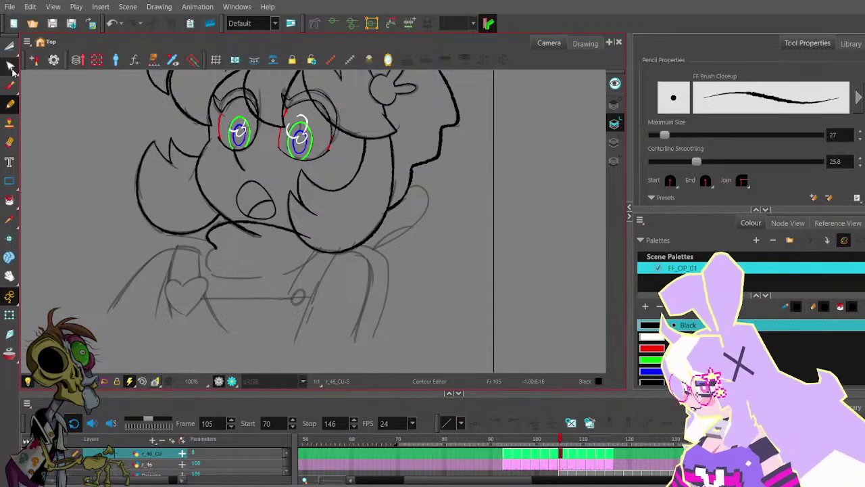
key(alt+q)
scroll(236, 221, up, 1)
click(205, 234)
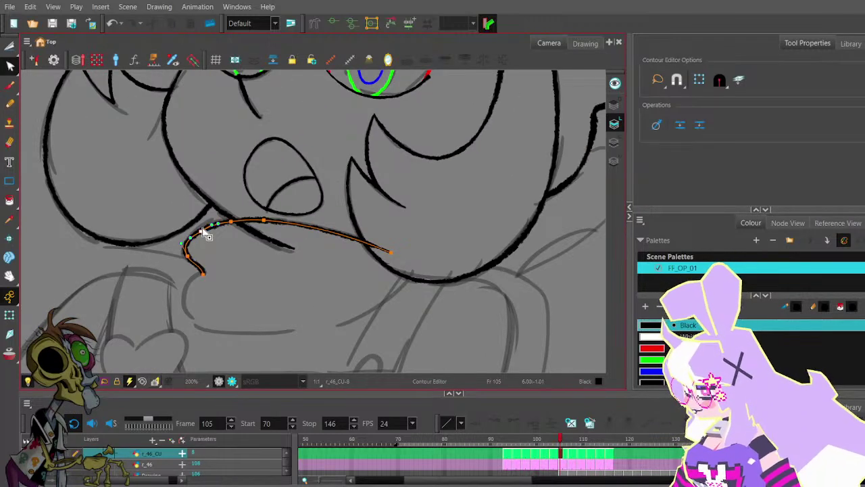
drag(203, 231, 221, 219)
click(230, 221)
key(Delete)
click(201, 230)
drag(392, 252, 313, 191)
click(391, 230)
scroll(391, 229, down, 1)
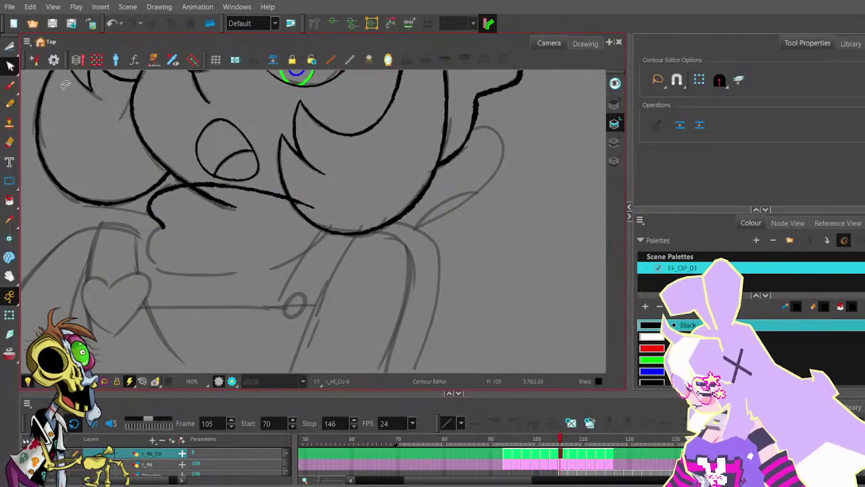
- Draw the lower fold's near side and bottom edge up to the hair on frame 105 with the Pencil, redoing the bottom stroke
click(8, 105)
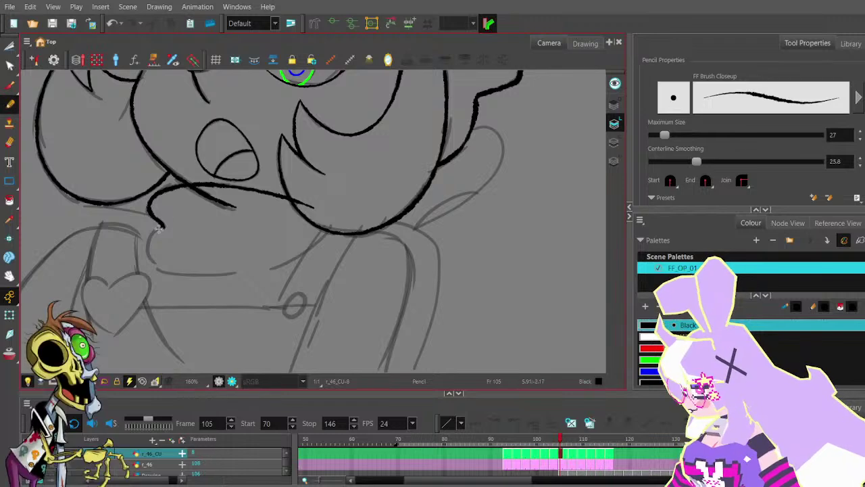
mouse_move(153, 233)
mouse_down()
mouse_move(154, 261)
mouse_move(233, 276)
mouse_up()
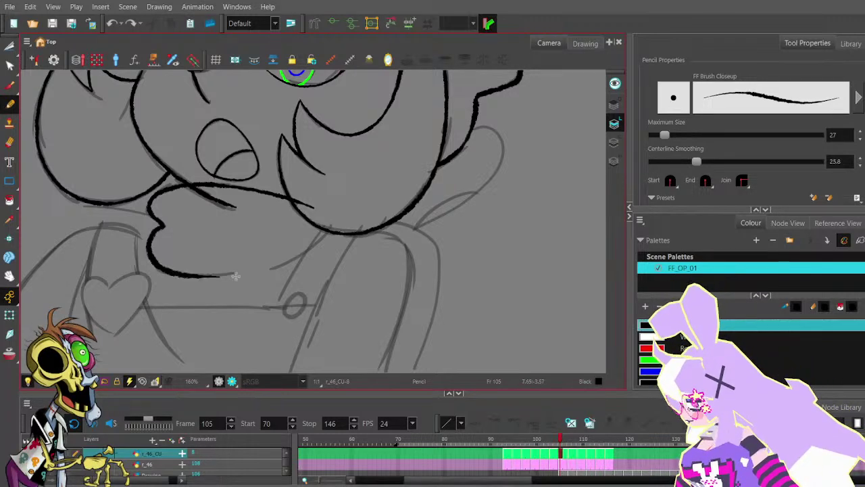
scroll(234, 276, down, 2)
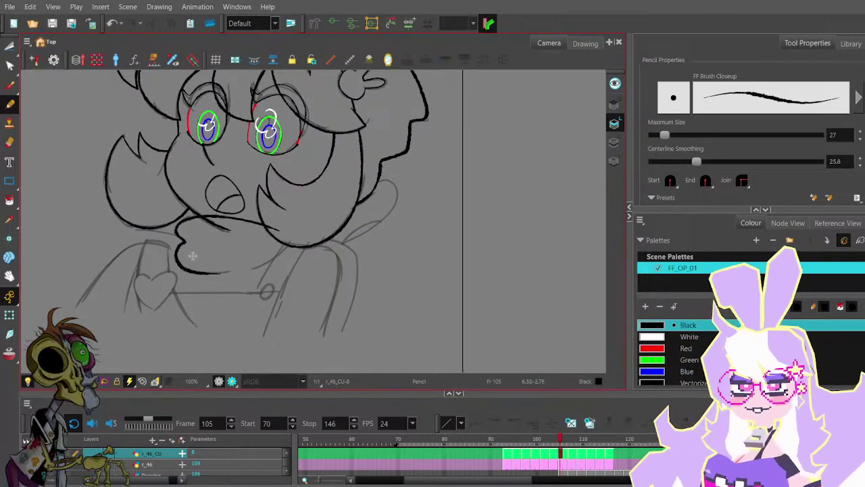
drag(200, 271, 267, 258)
key(ctrl+z)
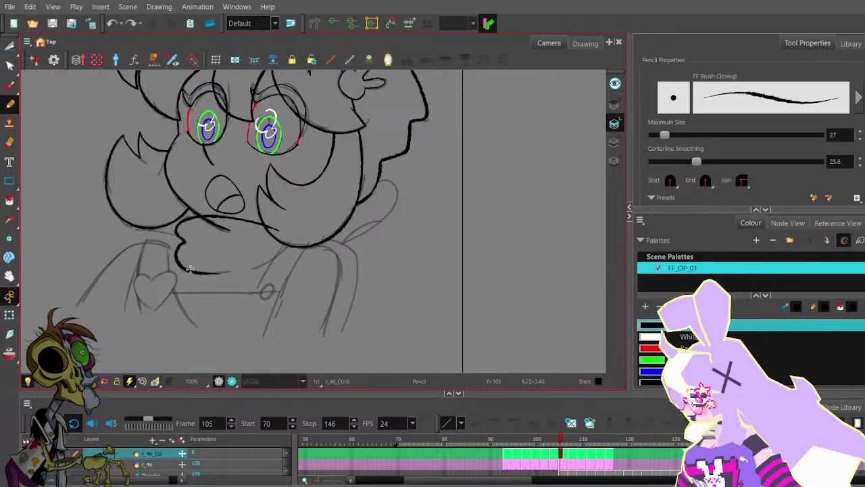
mouse_move(202, 271)
mouse_down()
mouse_move(252, 266)
mouse_move(292, 246)
mouse_up()
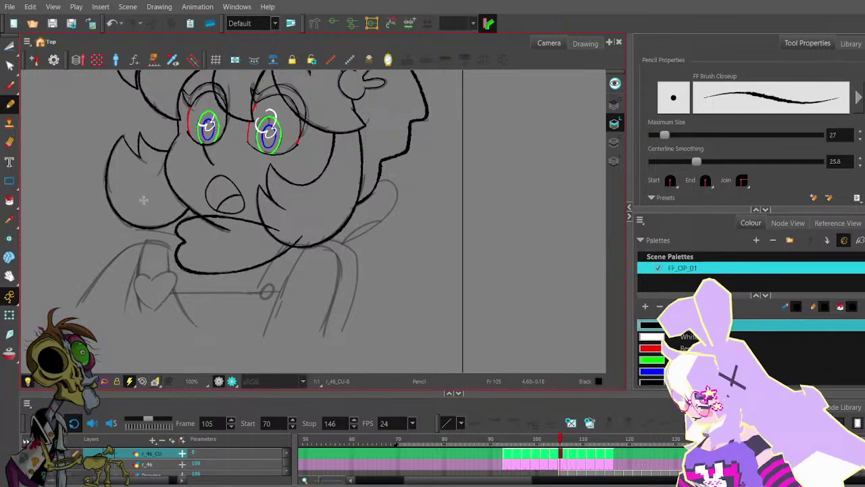
- Reshape the far end of the lower fold's bottom edge on frame 105 toward the sketch with the Contour Editor
click(10, 66)
scroll(297, 237, up, 3)
click(298, 237)
drag(292, 233, 283, 234)
scroll(258, 271, down, 2)
drag(244, 282, 258, 282)
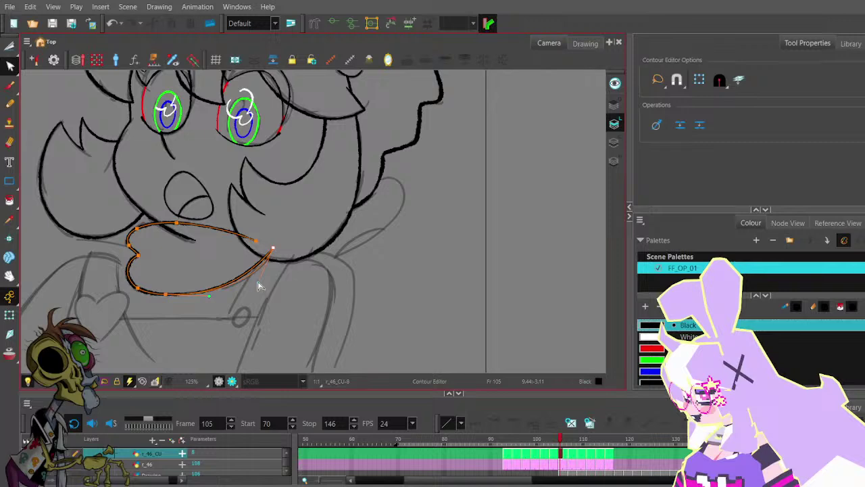
click(286, 241)
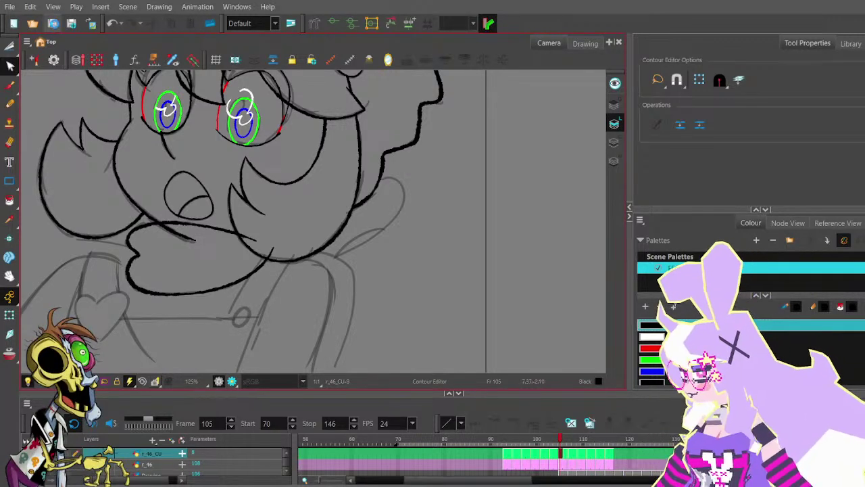
- Check the collar on frames 105 and 106 and move on to frame 107
key(space)
mouse_move(392, 207)
mouse_down()
mouse_move(399, 234)
mouse_move(408, 222)
mouse_up()
scroll(398, 233, down, 1)
key(space)
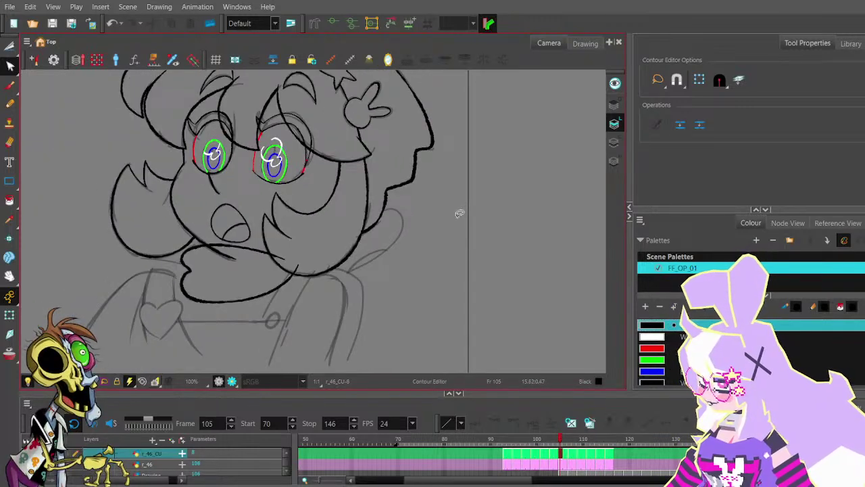
key(period)
key(period)
key(comma)
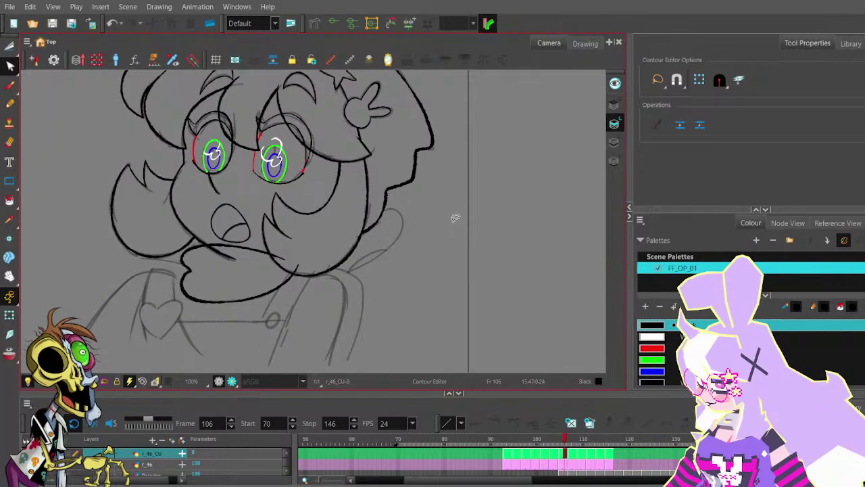
key(period)
- Draw the upper fold's top edge and near side on frame 107 with the Pencil, replacing the earlier attempts
click(11, 104)
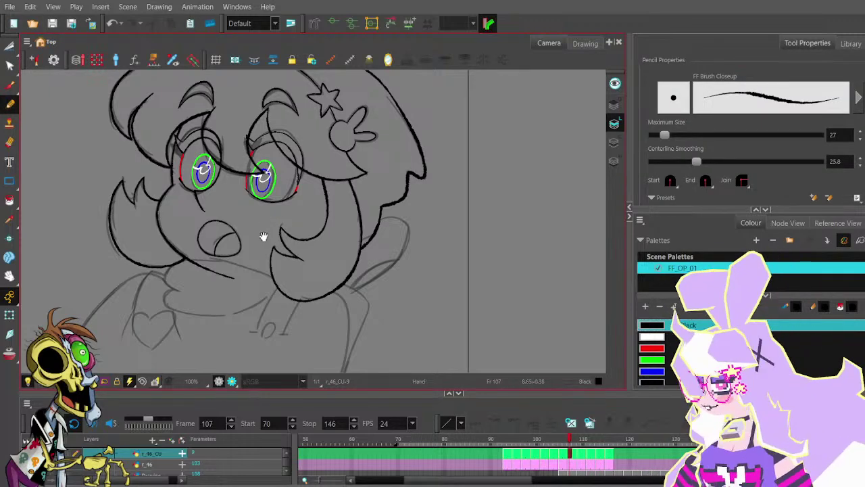
mouse_move(264, 236)
mouse_down()
mouse_move(283, 199)
mouse_move(250, 220)
mouse_move(201, 223)
mouse_up()
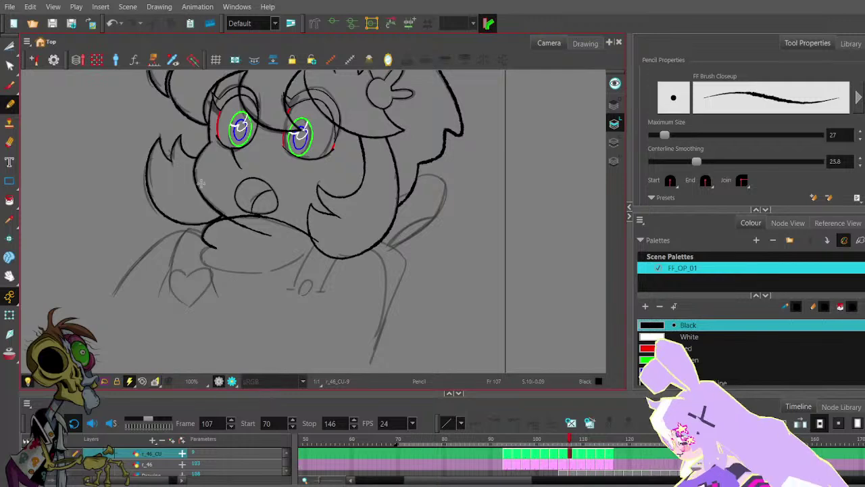
key(ctrl+z)
drag(323, 243, 240, 217)
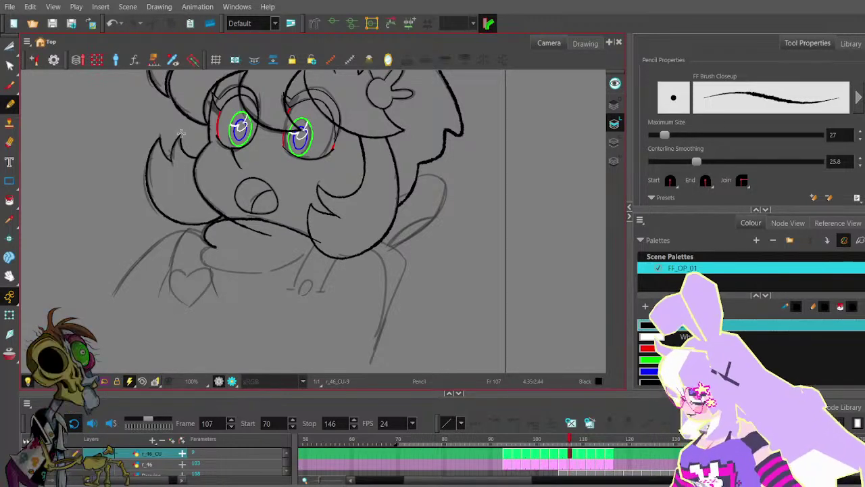
key(alt+q)
scroll(229, 228, up, 1)
key(ctrl+z)
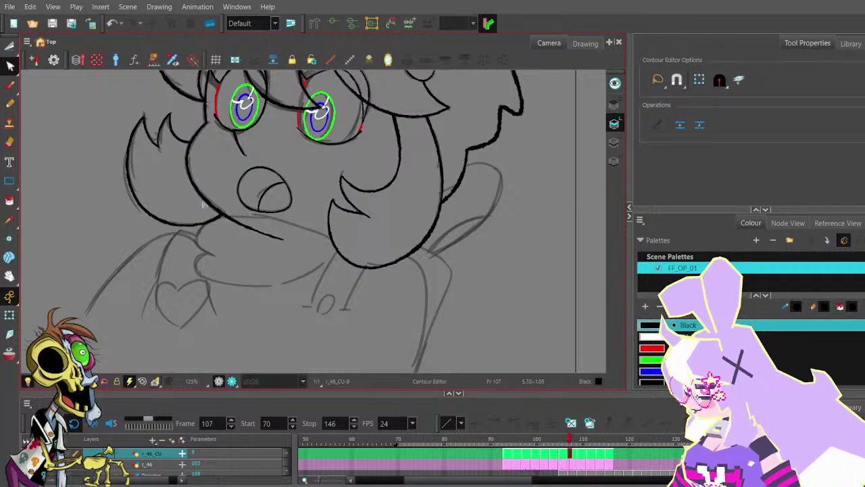
scroll(204, 203, down, 1)
click(9, 123)
click(9, 105)
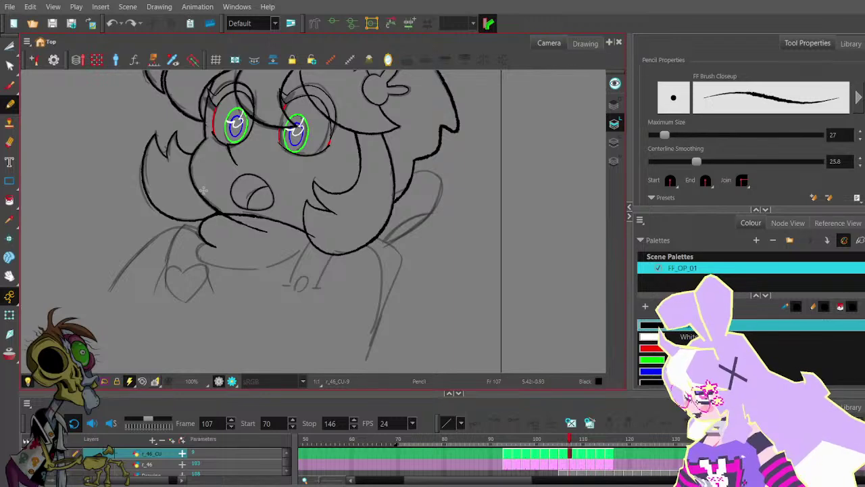
- Taper the lower end of the upper fold's near side on frame 107 with the Pencil Editor, deleting an extra thickness point
click(10, 66)
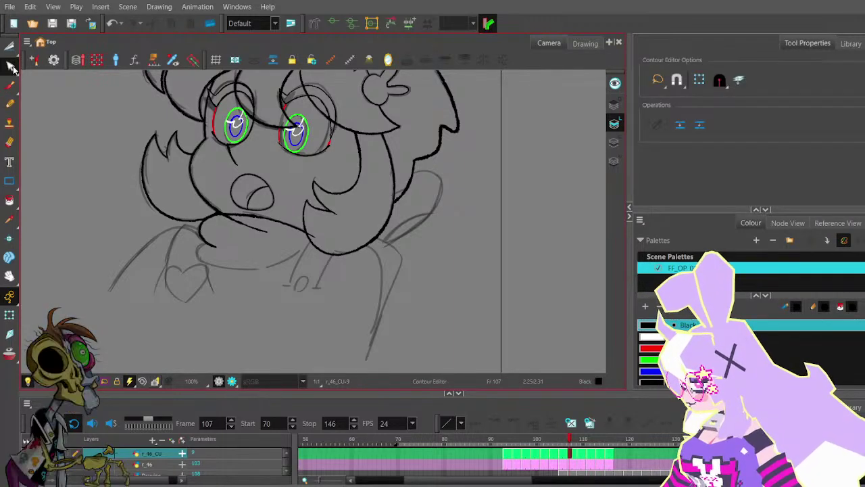
click(32, 95)
scroll(216, 248, up, 5)
click(212, 245)
scroll(210, 246, up, 3)
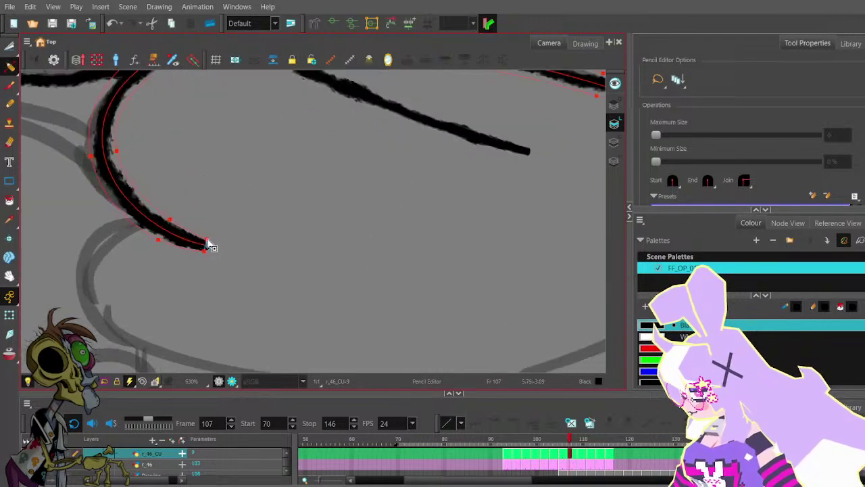
click(208, 244)
scroll(208, 251, up, 3)
drag(203, 253, 205, 245)
scroll(185, 211, down, 3)
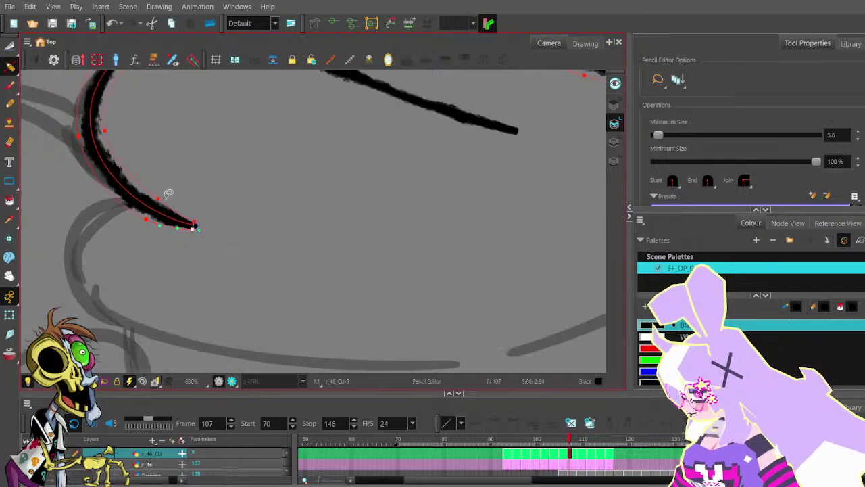
click(158, 200)
key(Delete)
scroll(182, 203, down, 4)
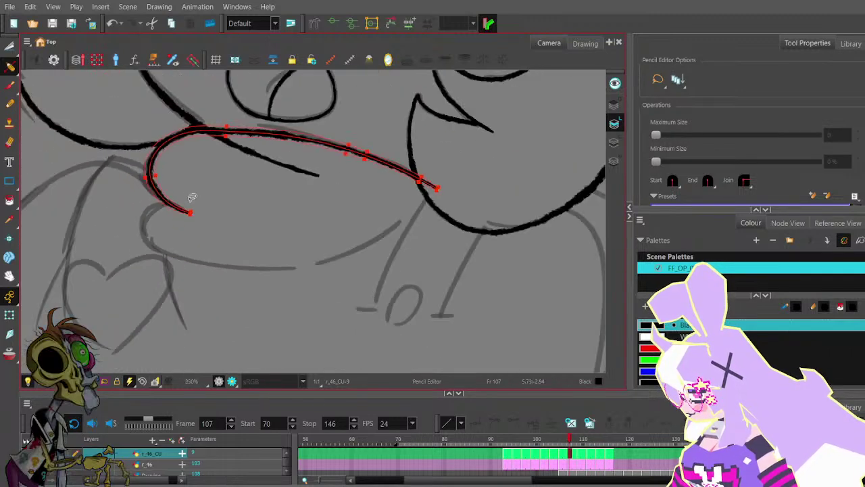
- Reshape the upper fold's near side and top edge on frame 107 to follow the sketch with the Contour Editor
click(10, 66)
mouse_move(163, 144)
mouse_down()
mouse_move(174, 157)
mouse_move(163, 144)
mouse_up()
drag(133, 171, 126, 175)
drag(191, 213, 150, 196)
click(184, 187)
scroll(183, 188, down, 2)
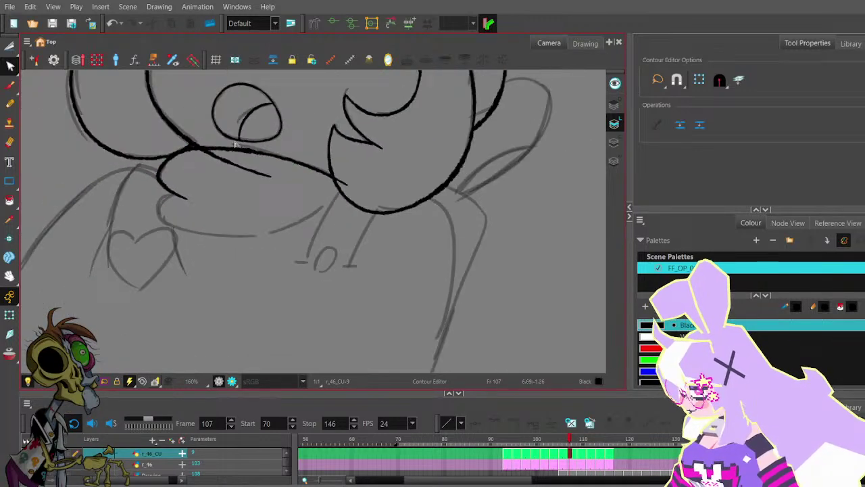
click(341, 182)
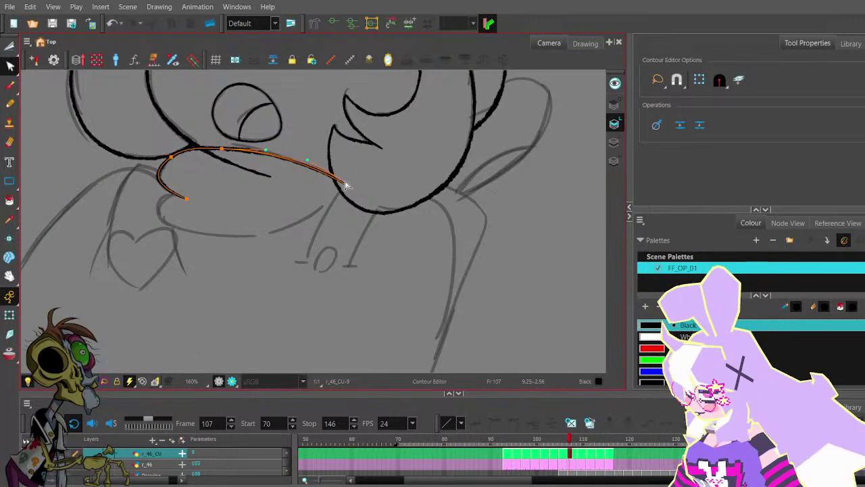
click(172, 156)
drag(189, 146, 213, 130)
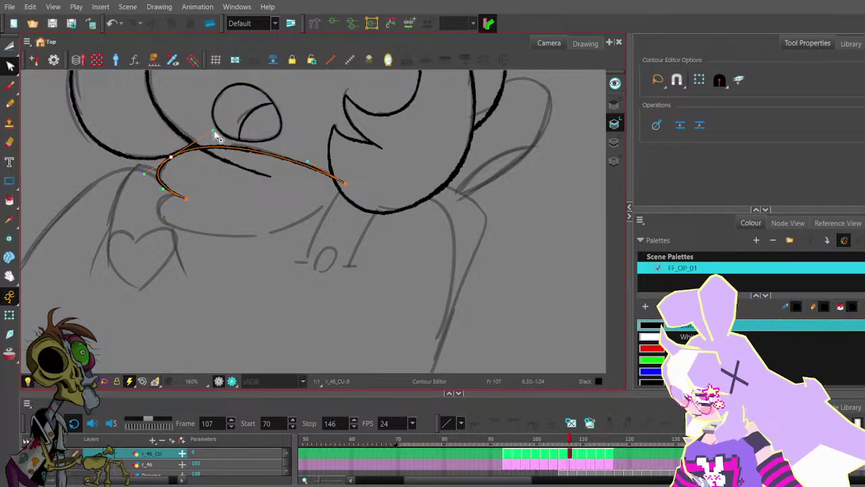
- Smooth the upper fold's top edge on frame 107 and draw the lower fold's outline beneath it with the Pencil, replacing the first attempts
drag(308, 161, 303, 158)
click(310, 141)
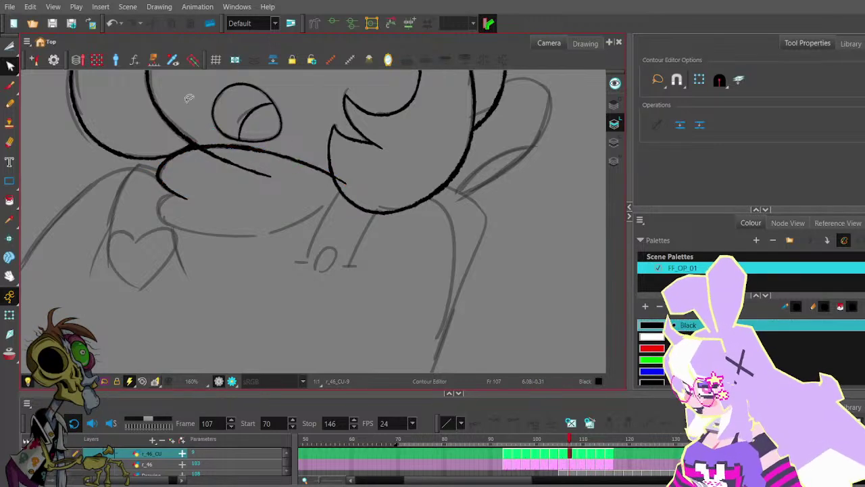
click(9, 103)
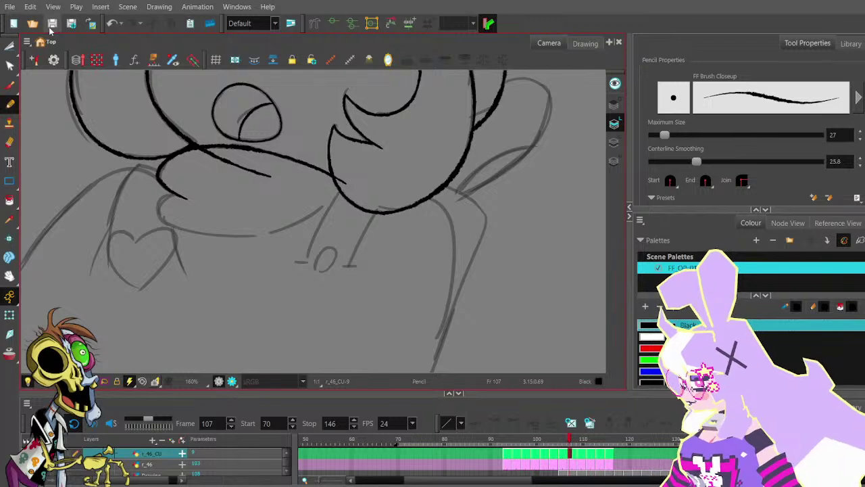
drag(182, 191, 163, 220)
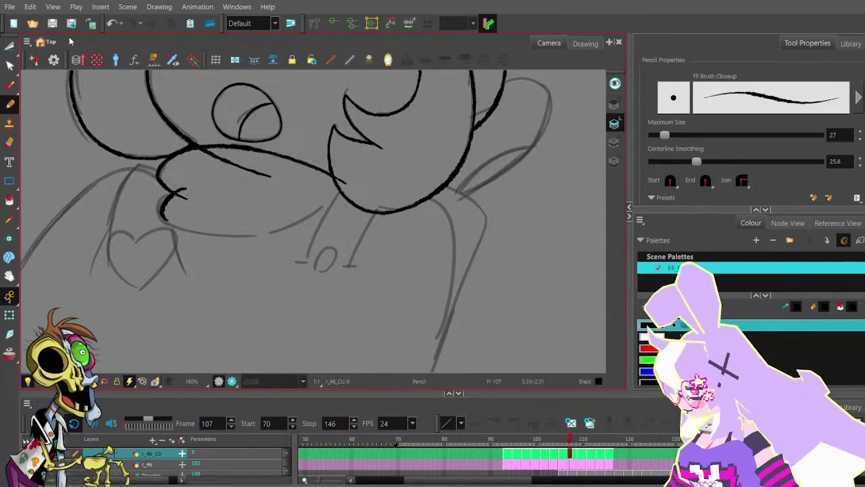
key(ctrl+z)
mouse_move(191, 194)
mouse_down()
mouse_move(167, 220)
mouse_move(162, 198)
mouse_move(164, 219)
mouse_move(259, 236)
mouse_move(173, 234)
mouse_move(184, 239)
mouse_move(157, 248)
mouse_move(196, 248)
mouse_up()
key(ctrl+z)
drag(277, 200, 286, 195)
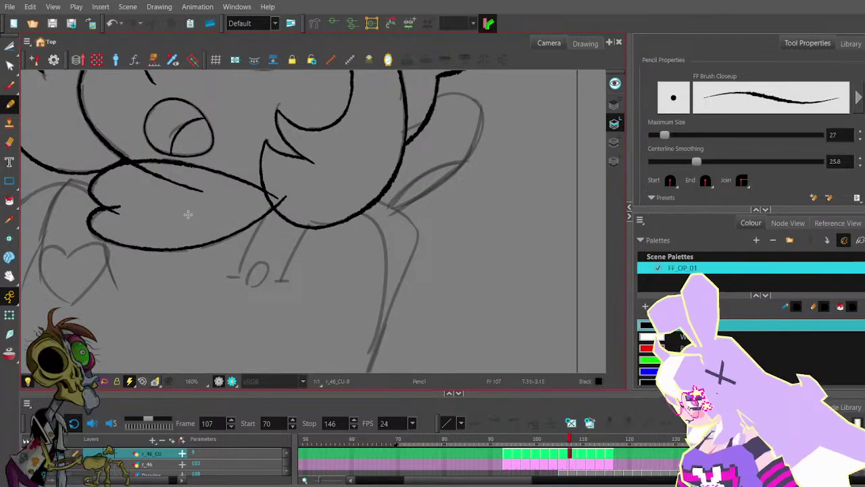
- Pull the lower fold's far end on frame 107 back to the hair outline and adjust its curve with the Contour Editor
click(10, 70)
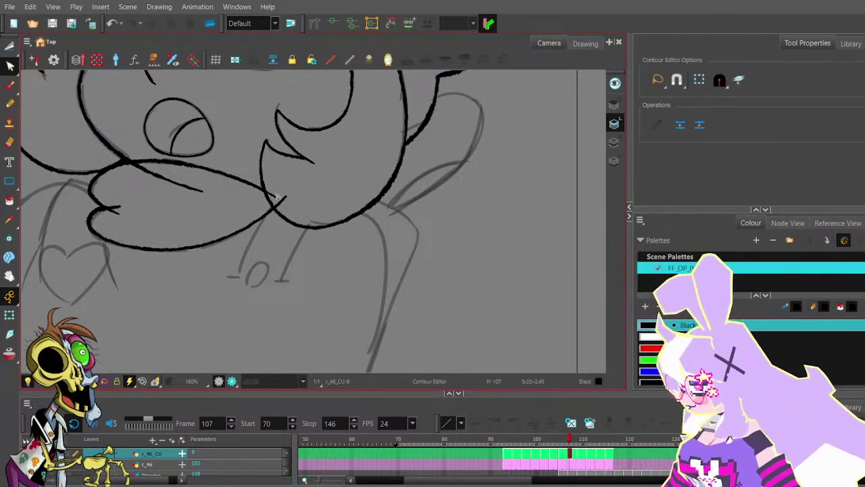
scroll(280, 194, up, 2)
click(289, 197)
mouse_move(289, 197)
mouse_down()
mouse_move(289, 207)
mouse_move(271, 203)
mouse_up()
drag(221, 257, 234, 238)
drag(268, 204, 270, 208)
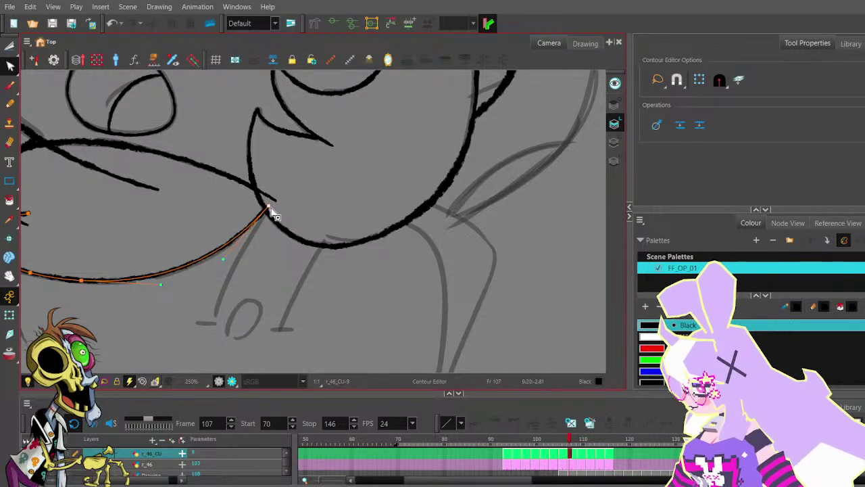
scroll(270, 207, down, 2)
- Reshape the lower fold's near side and underside on frame 107 to match the sketch, deleting an extra contour point
scroll(108, 224, up, 1)
mouse_move(106, 219)
mouse_down()
mouse_move(143, 212)
mouse_move(108, 210)
mouse_up()
scroll(142, 211, up, 2)
click(110, 212)
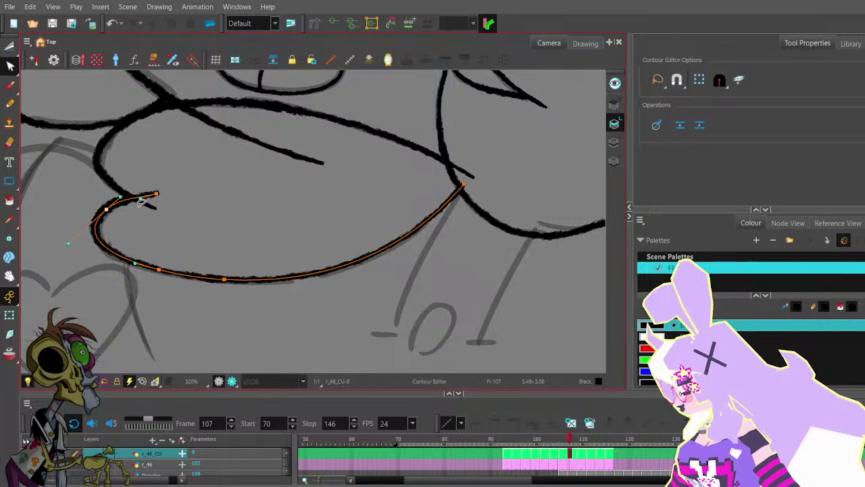
scroll(145, 203, down, 2)
scroll(152, 234, up, 1)
click(152, 248)
key(Delete)
click(112, 199)
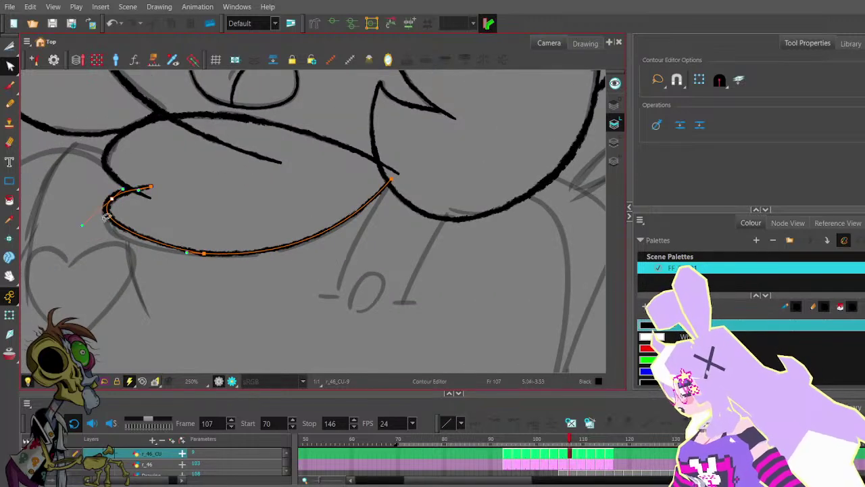
drag(83, 225, 74, 246)
drag(204, 253, 208, 256)
click(290, 200)
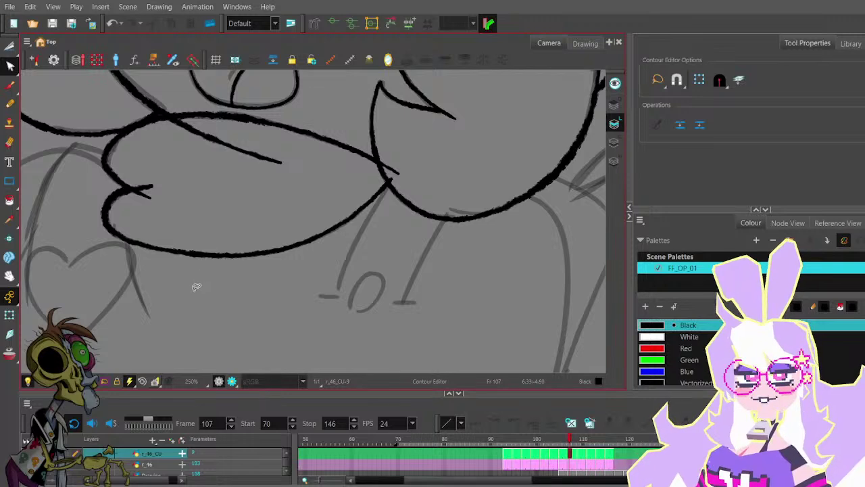
- Adjust the upper fold's contour on frame 107 where its near side meets the top edge
scroll(269, 235, down, 2)
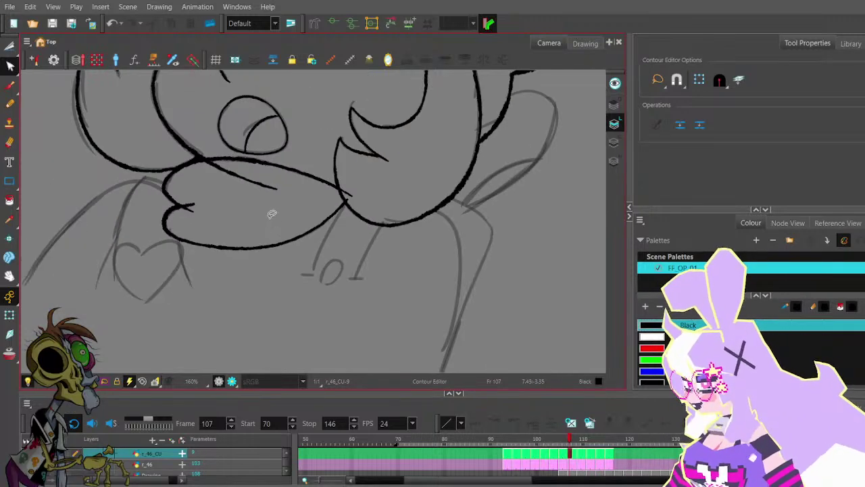
click(196, 165)
scroll(181, 160, up, 2)
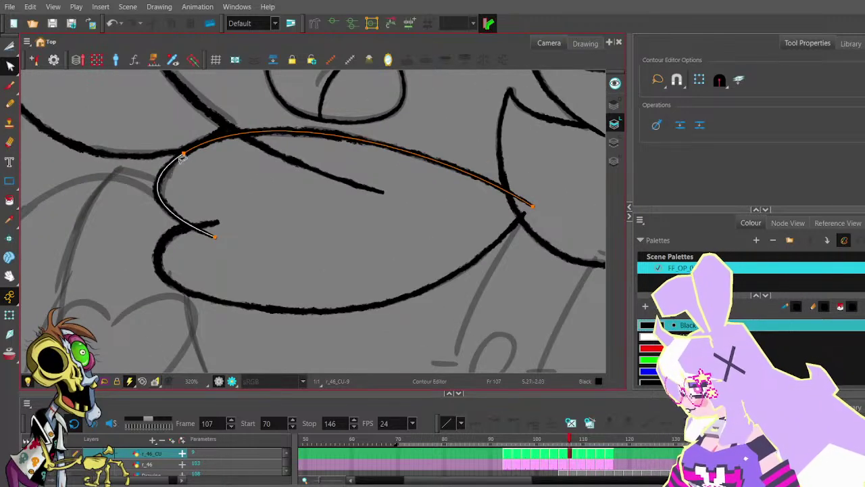
click(183, 155)
scroll(187, 162, down, 2)
drag(156, 171, 186, 154)
- Inspect the collar folds on frame 107 in the context of the whole head
key(space)
drag(360, 141, 308, 160)
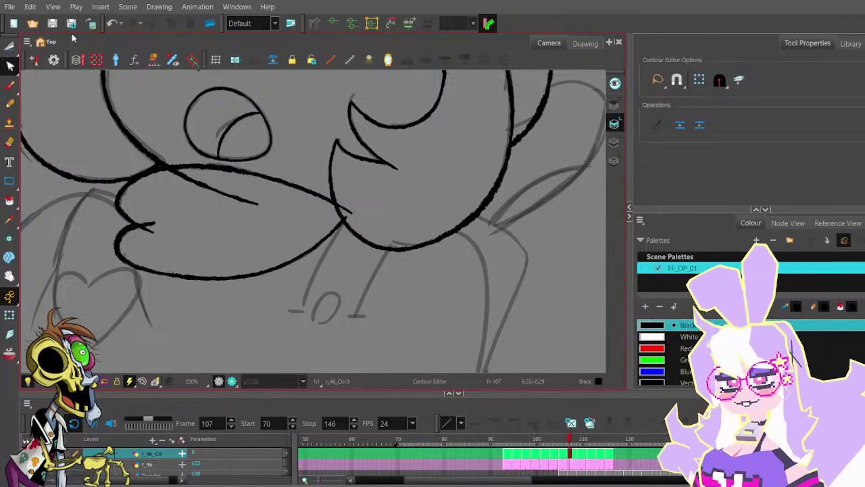
key(space)
drag(292, 192, 326, 227)
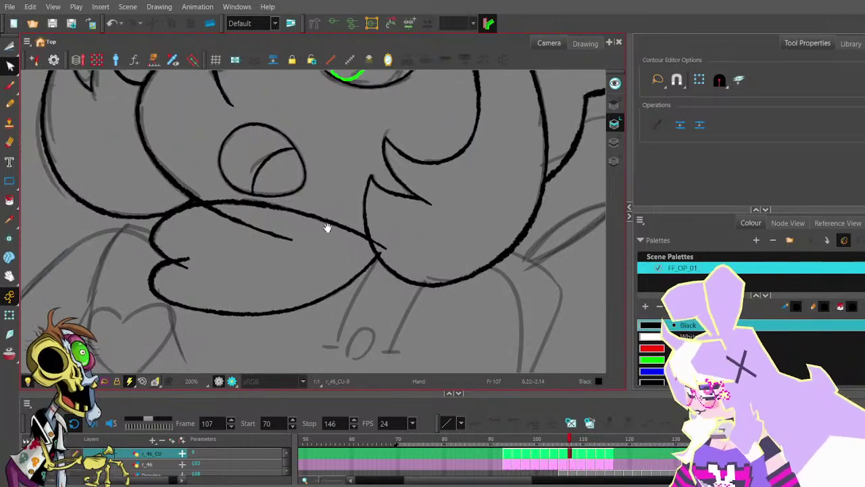
scroll(326, 228, down, 2)
key(space)
drag(381, 191, 363, 242)
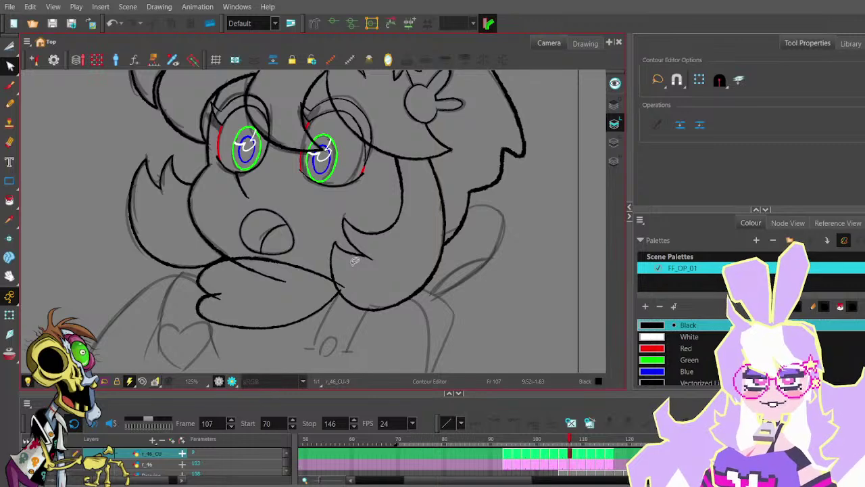
drag(343, 234, 349, 211)
scroll(349, 211, down, 1)
- Compare the drawings on frames 106 to 109, stop on frame 109 and save the scene
key(period)
key(period)
key(comma)
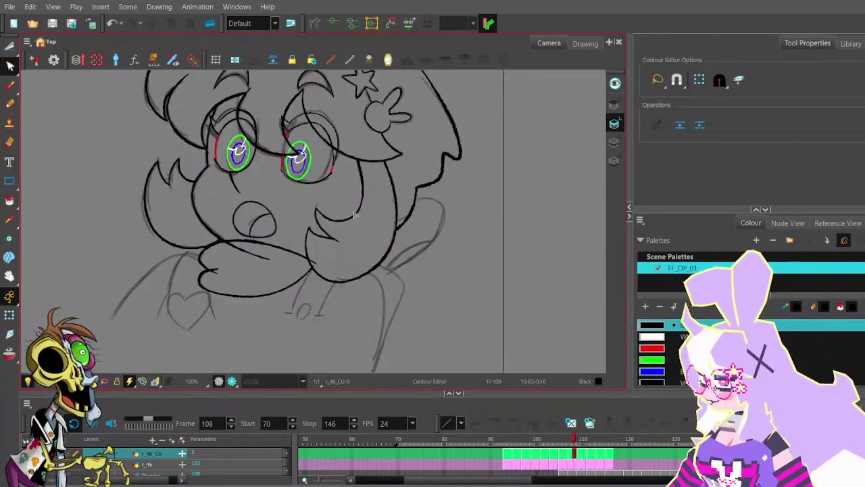
key(comma)
key(comma)
key(period)
key(period)
key(period)
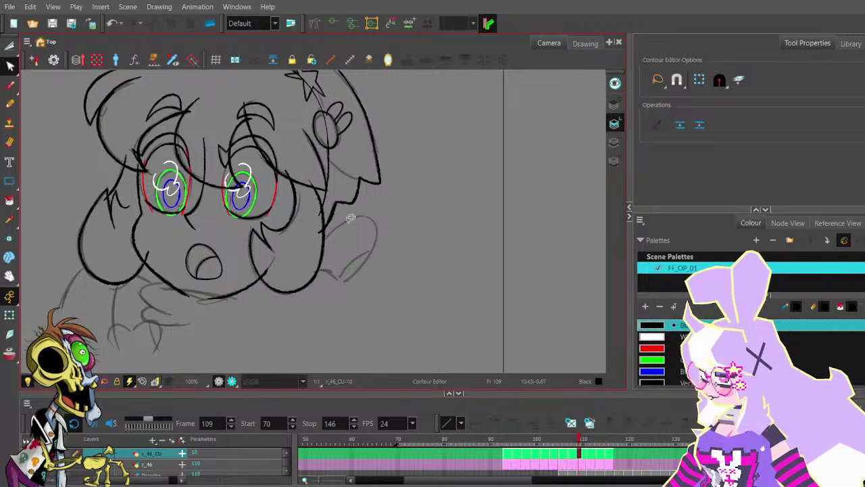
click(52, 24)
- Draw the collar's top edge under the chin on frame 109 with the Pencil, redoing the stroke until it follows the sketch
drag(248, 223, 288, 161)
click(10, 103)
scroll(233, 226, up, 2)
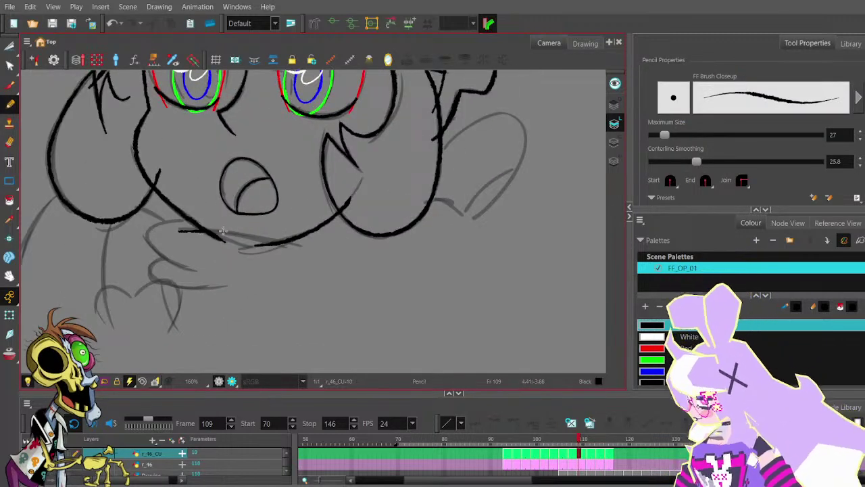
key(ctrl+z)
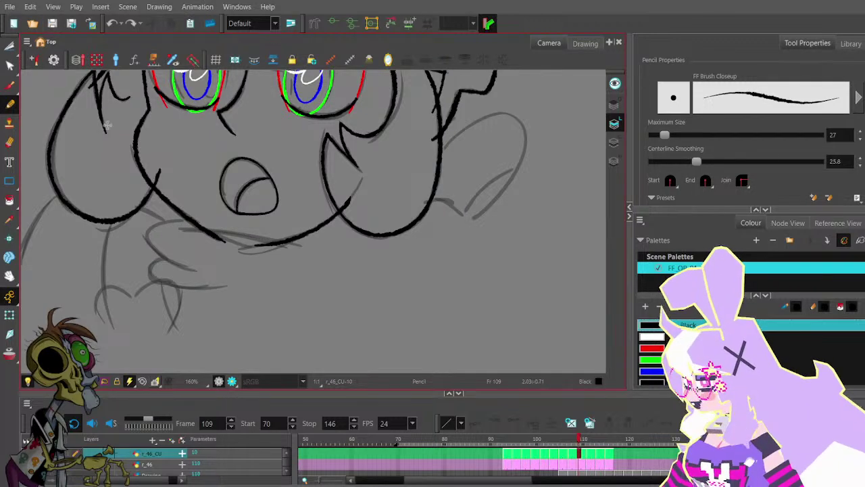
drag(185, 229, 264, 239)
key(ctrl+z)
drag(180, 229, 254, 240)
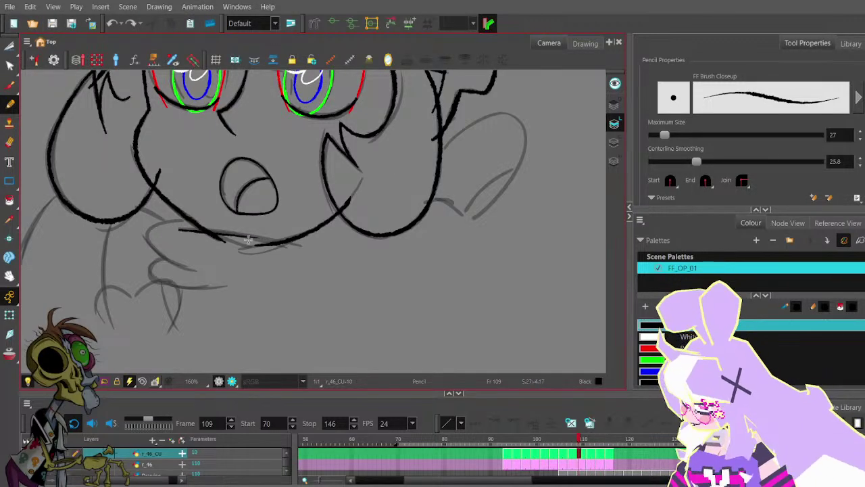
key(ctrl+z)
drag(178, 228, 292, 244)
key(ctrl+z)
drag(179, 229, 271, 239)
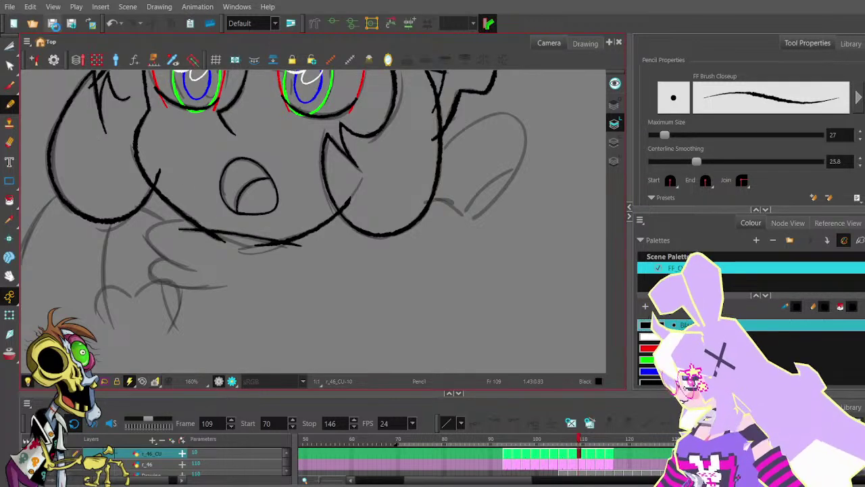
key(ctrl+z)
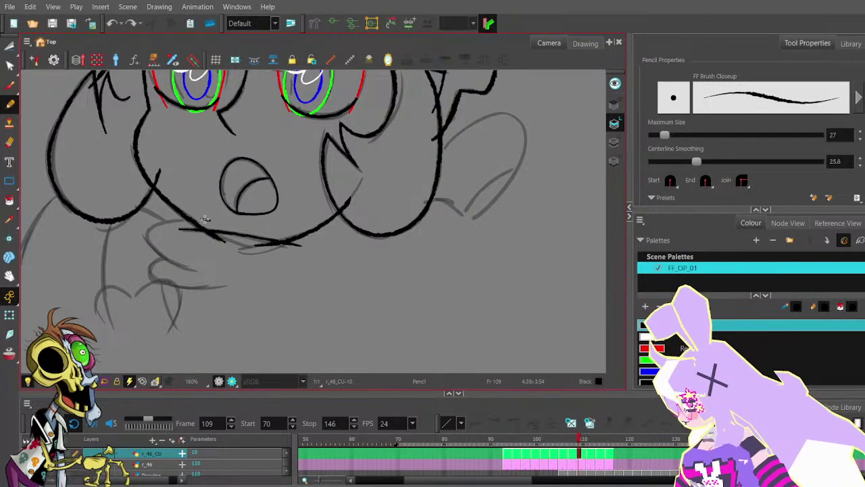
- Draw the upper fold's rounded near side on frame 109 and nudge its middle point outward with the Contour Editor
drag(151, 244, 203, 272)
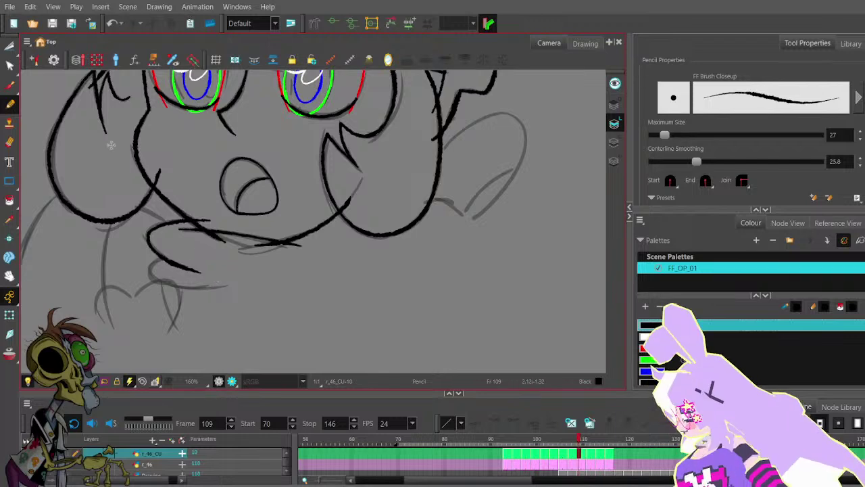
click(9, 65)
click(208, 223)
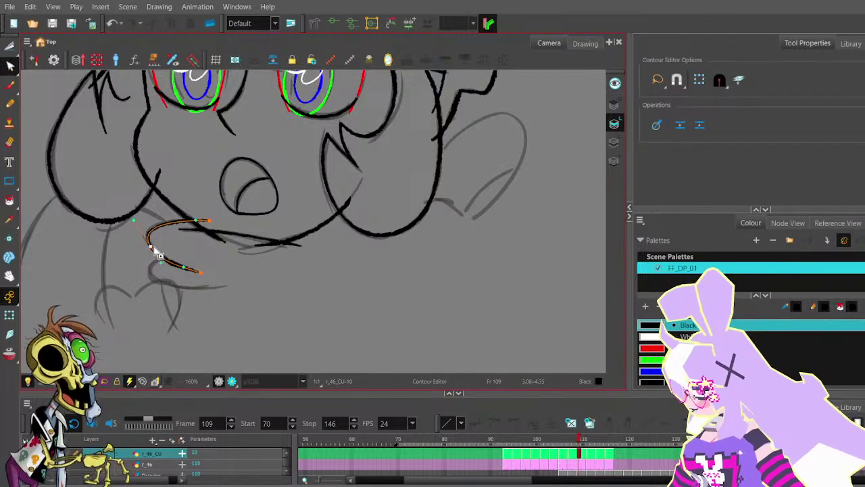
click(151, 245)
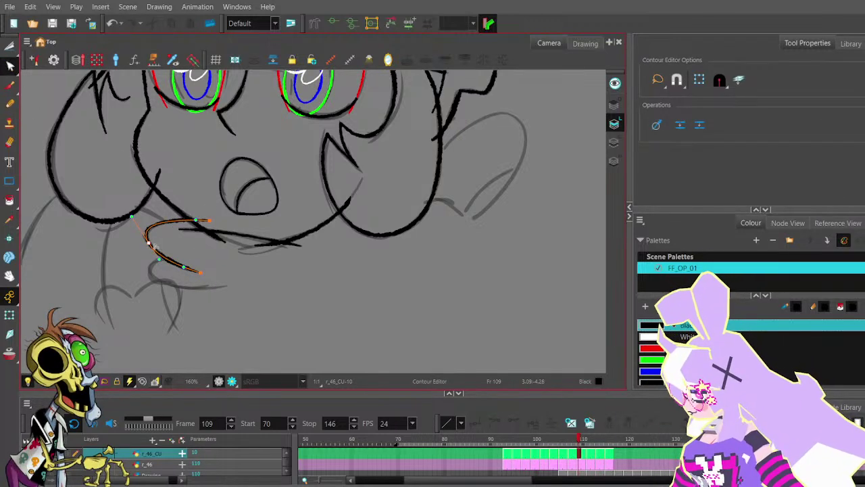
click(201, 202)
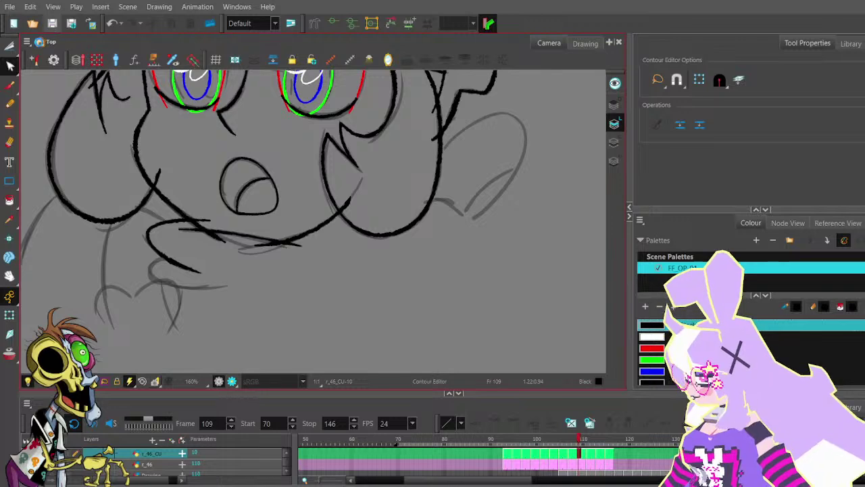
- Draw the lower fold's near side on frame 109, replacing the first stroke, and refine its lower end with the Contour Editor
click(10, 103)
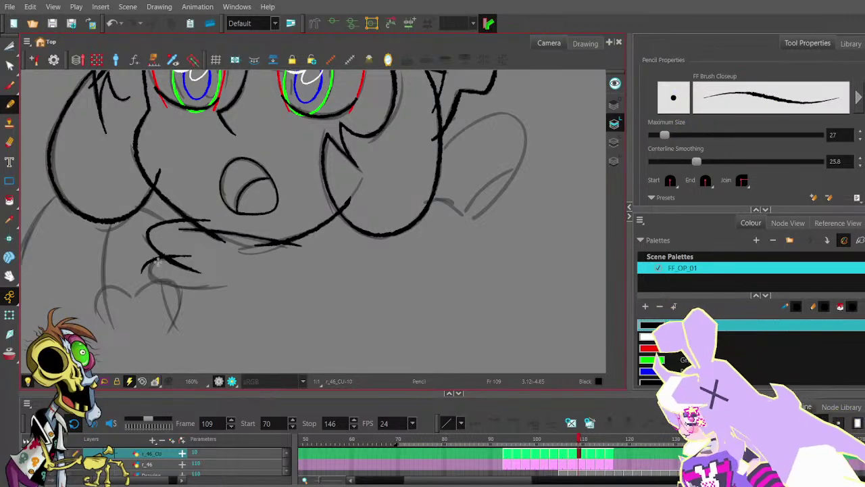
key(ctrl+z)
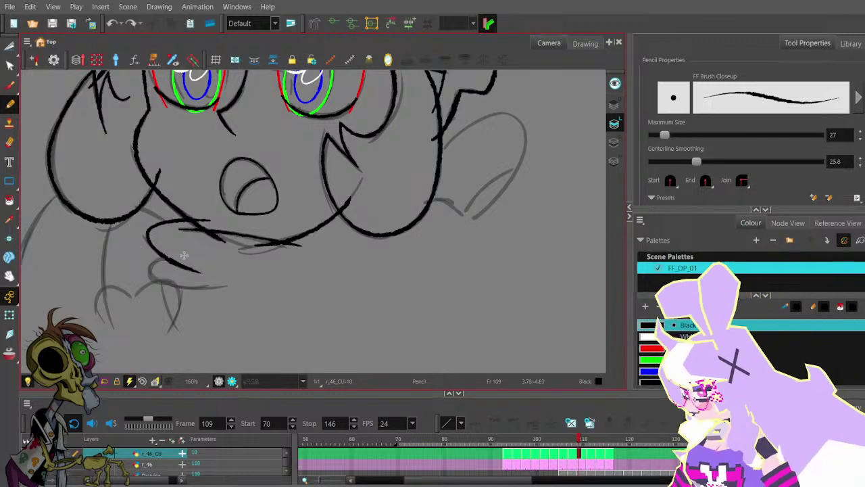
key(alt+s)
mouse_move(166, 255)
mouse_down()
mouse_move(165, 284)
mouse_move(222, 286)
mouse_up()
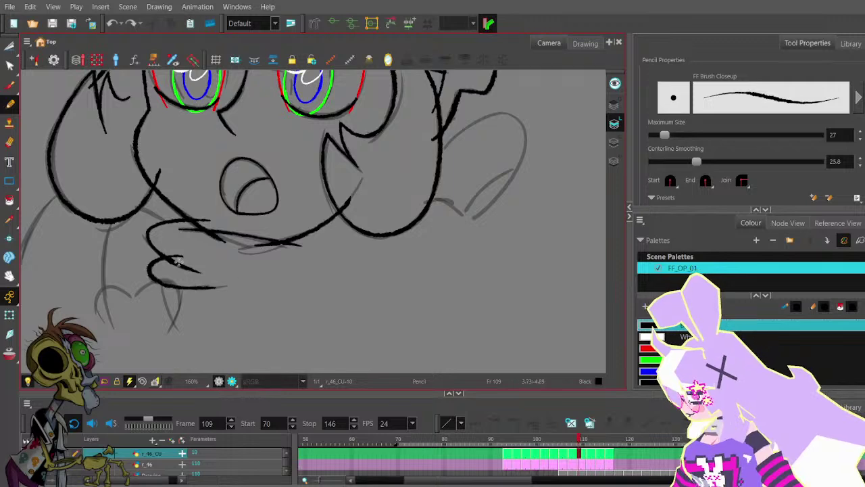
click(10, 66)
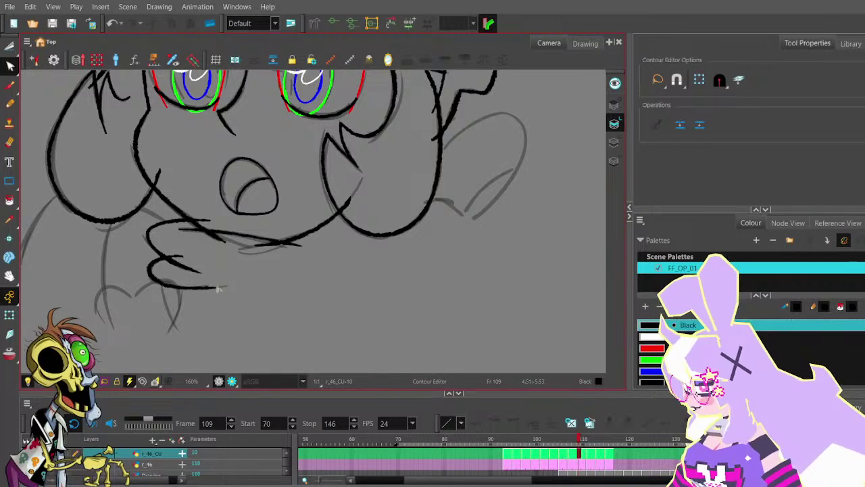
click(217, 288)
drag(209, 290, 212, 288)
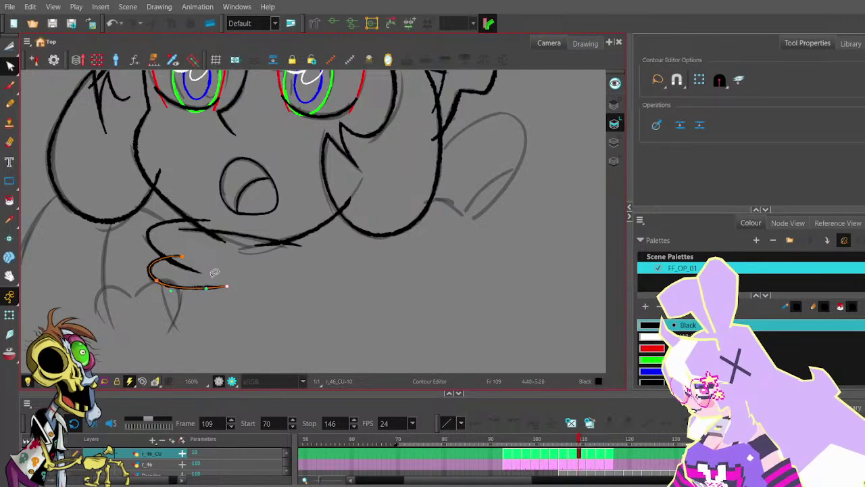
click(217, 271)
- Compare the head and collar drawings across frames 108 to 113 and stop on frame 111 at the neck area
scroll(217, 270, down, 1)
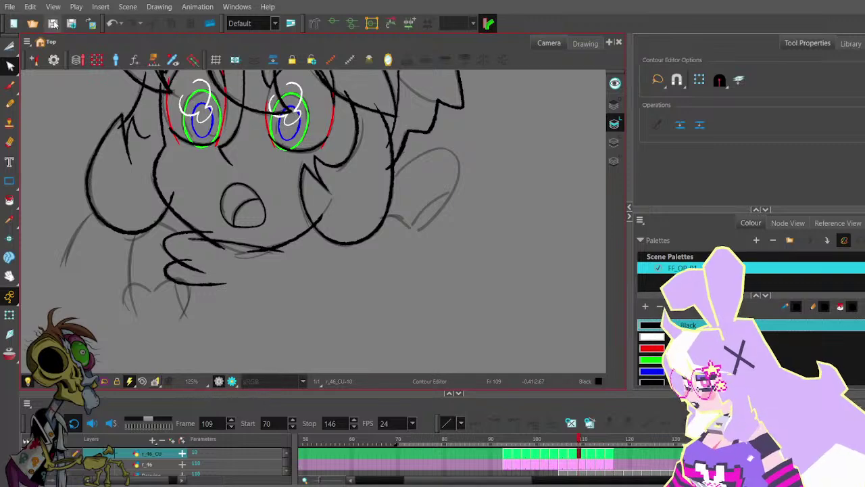
click(11, 104)
drag(288, 208, 313, 255)
scroll(305, 226, down, 2)
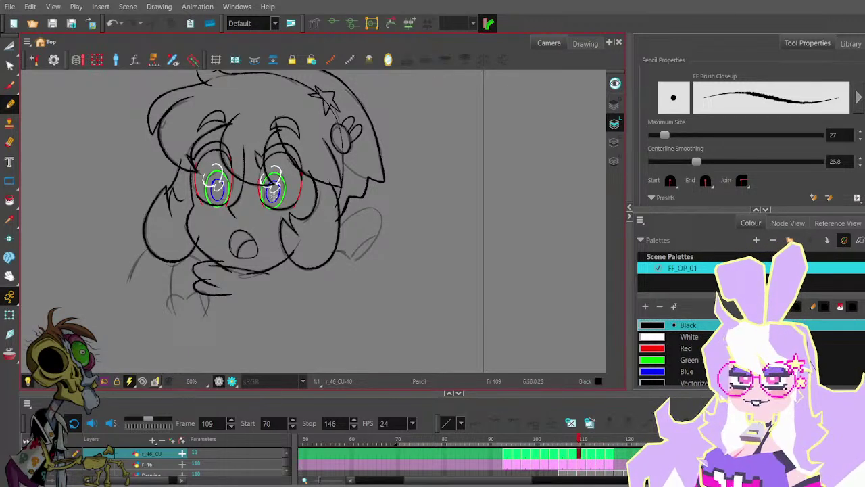
key(comma)
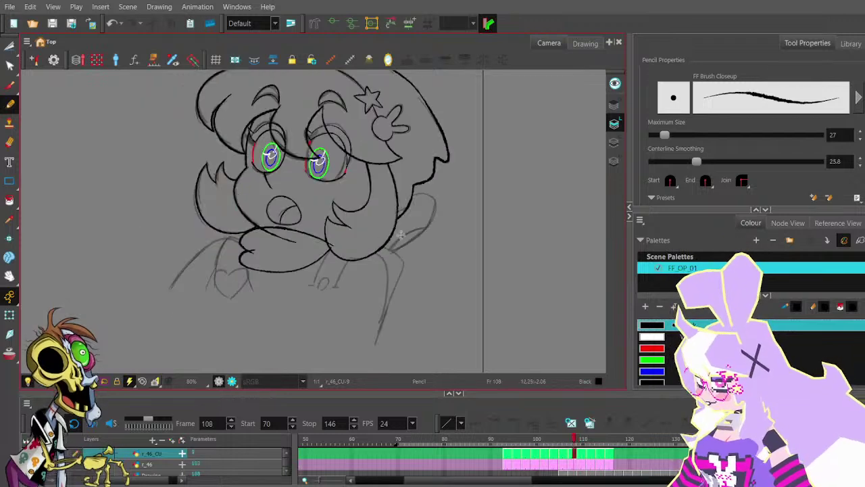
key(period)
key(period)
key(period)
key(comma)
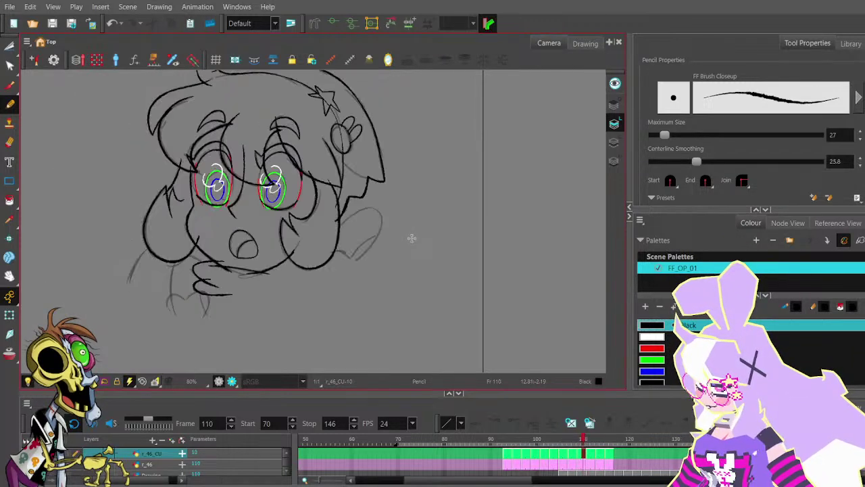
key(period)
key(comma)
key(period)
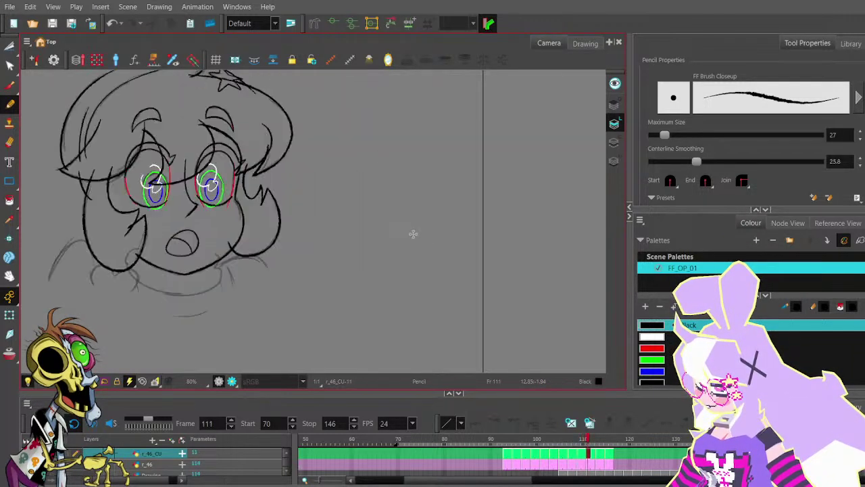
key(comma)
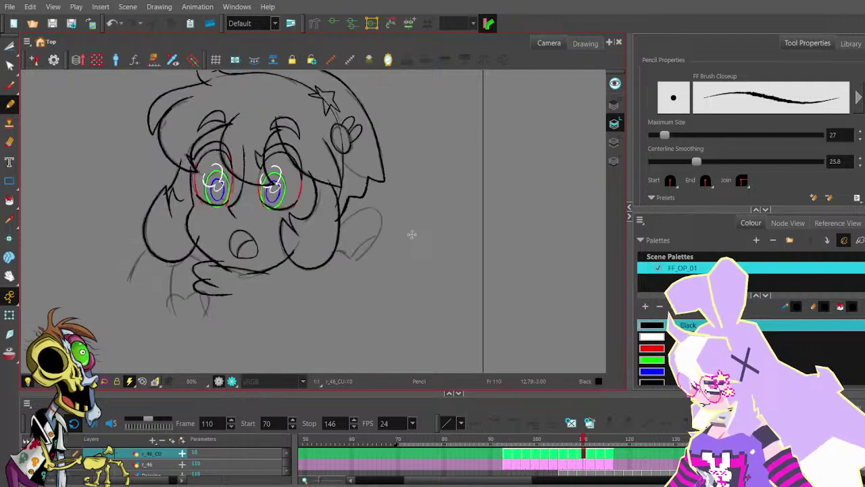
key(period)
key(period)
key(period)
key(comma)
key(comma)
key(comma)
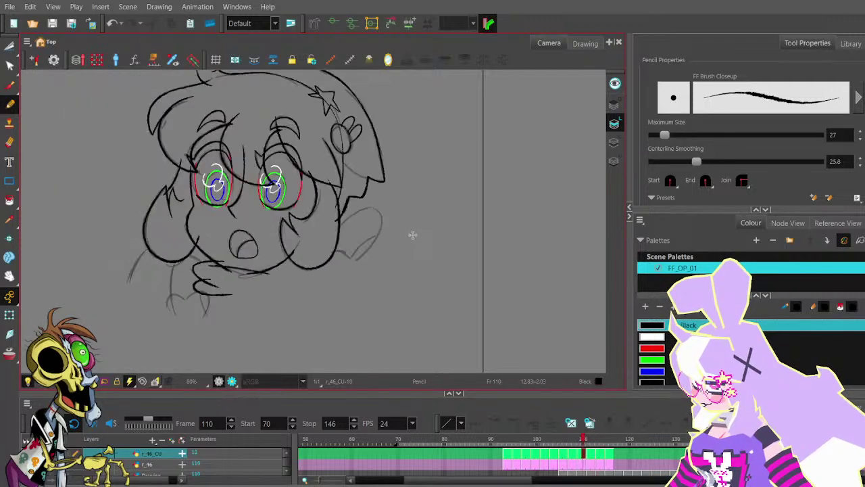
key(period)
scroll(147, 277, up, 2)
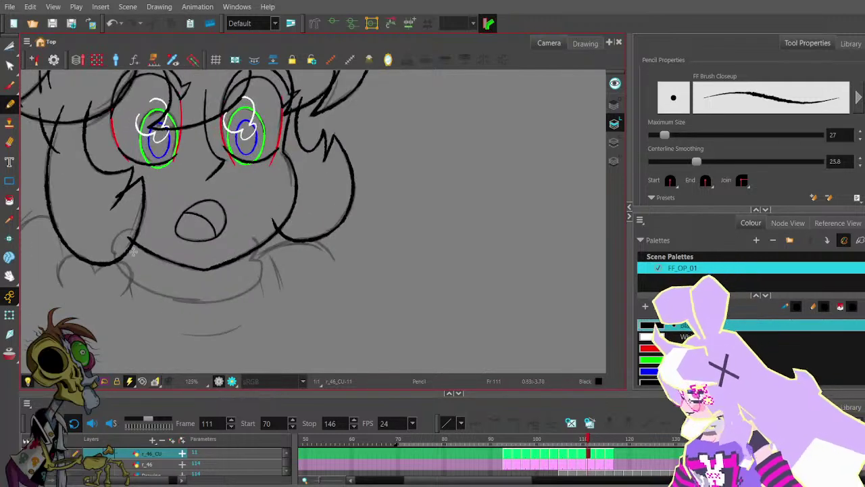
- Ink the collar's lower curve below the chin on frame 111, with its folded end under the hair on the right
mouse_move(111, 254)
mouse_down()
mouse_move(177, 300)
mouse_move(258, 286)
mouse_up()
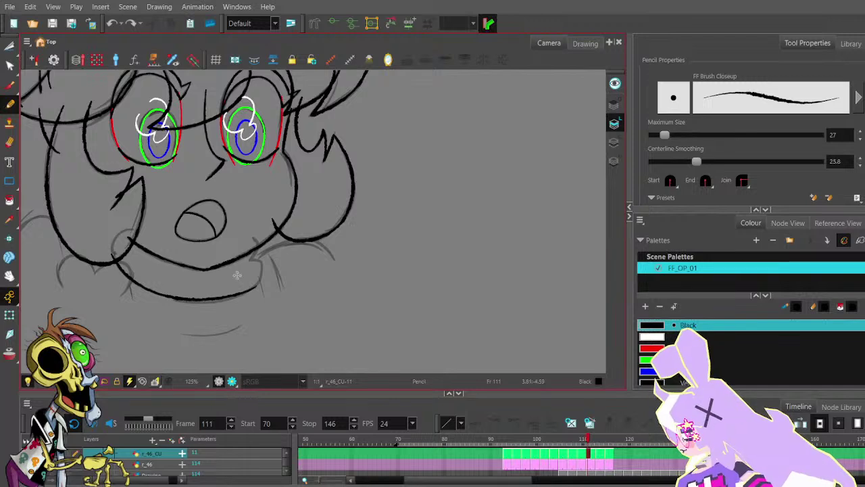
scroll(267, 265, up, 2)
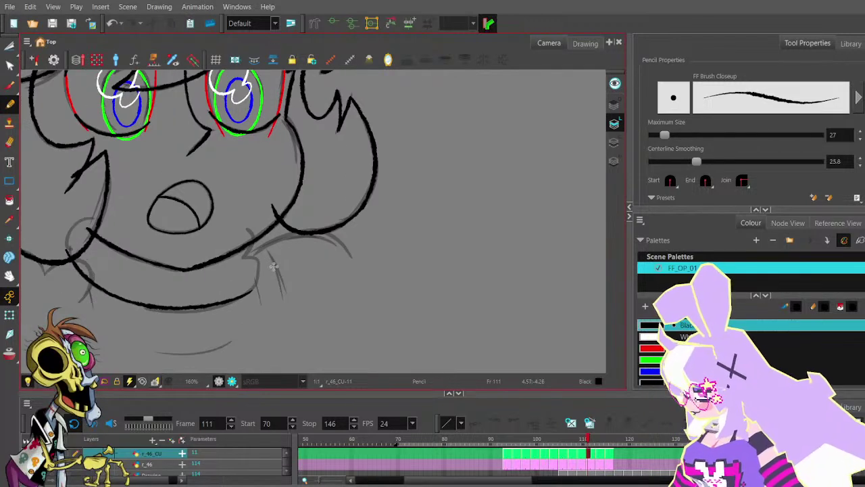
scroll(184, 194, up, 1)
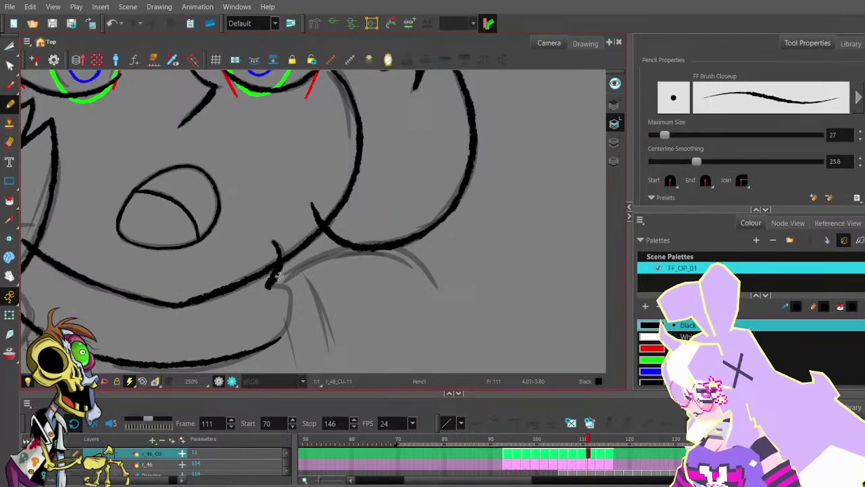
scroll(277, 275, down, 1)
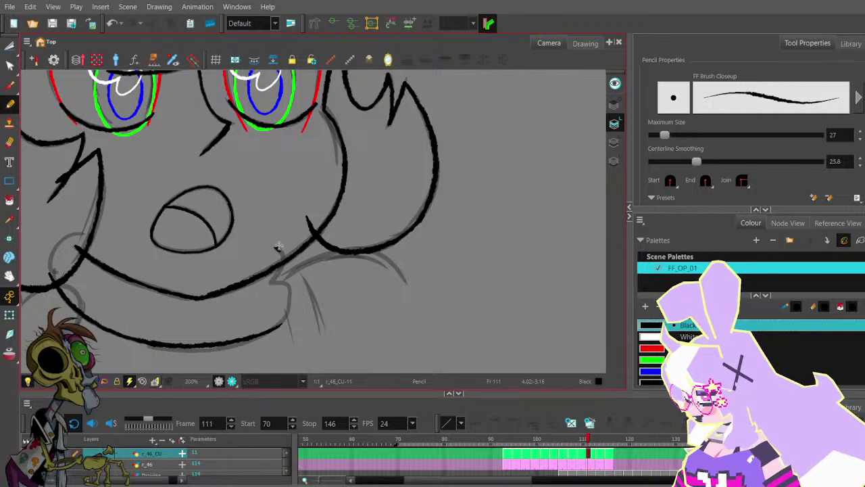
drag(277, 244, 269, 283)
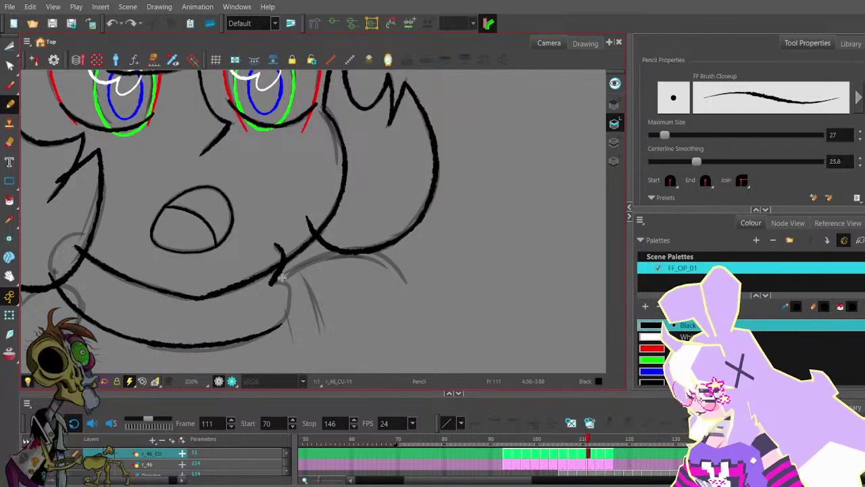
scroll(273, 288, up, 2)
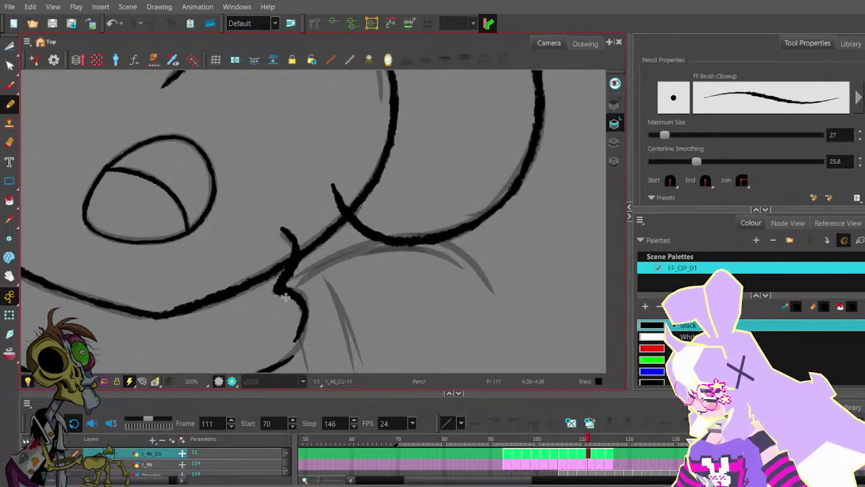
scroll(320, 193, down, 2)
mouse_move(289, 286)
mouse_down()
mouse_move(316, 199)
mouse_move(329, 202)
mouse_move(326, 243)
mouse_up()
key(ctrl+z)
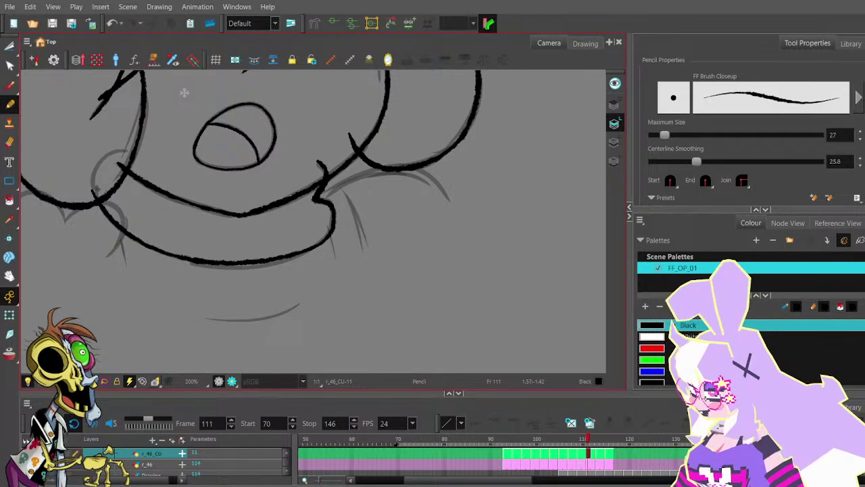
- Select the collar's separate pencil strokes and merge them into one line
click(11, 47)
drag(306, 237, 324, 265)
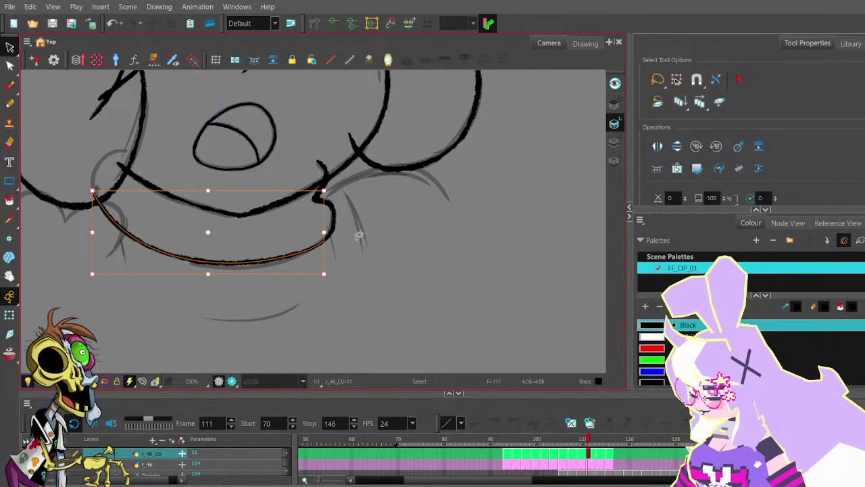
mouse_move(371, 246)
mouse_down()
mouse_move(344, 227)
mouse_move(359, 238)
mouse_up()
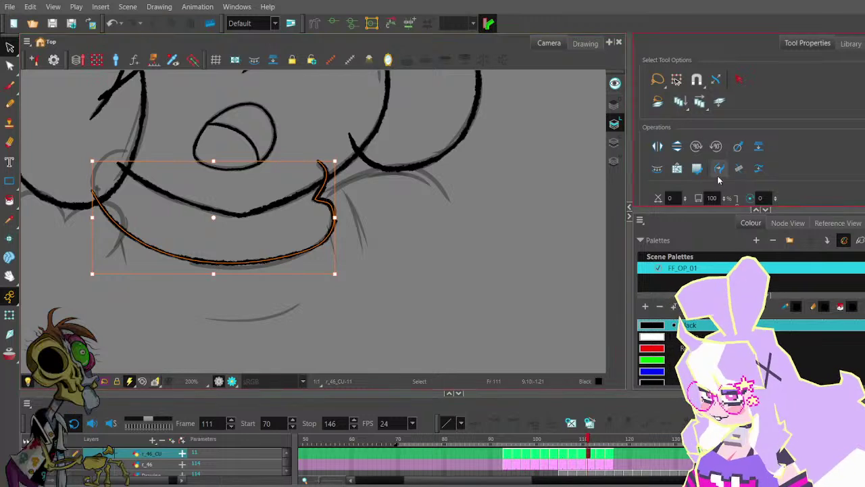
click(458, 285)
- Smooth the merged collar line's lower curve by moving a contour point, deleting the extra point beside it and adjusting the handle
click(10, 68)
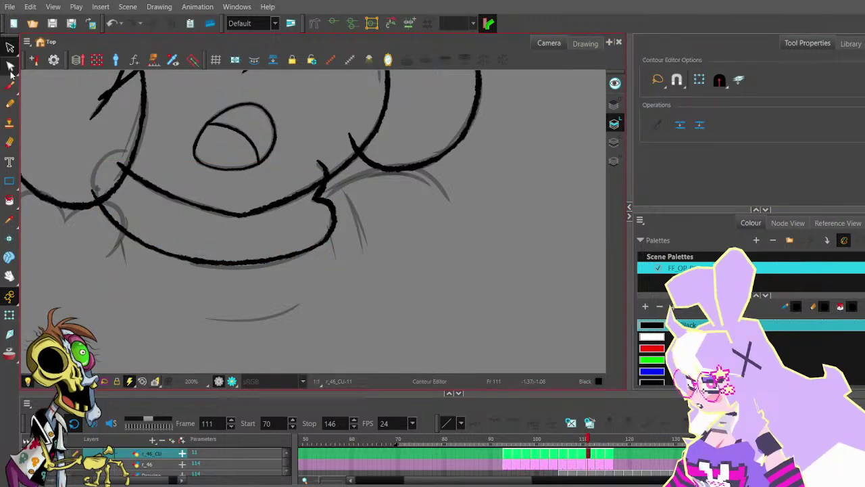
click(335, 226)
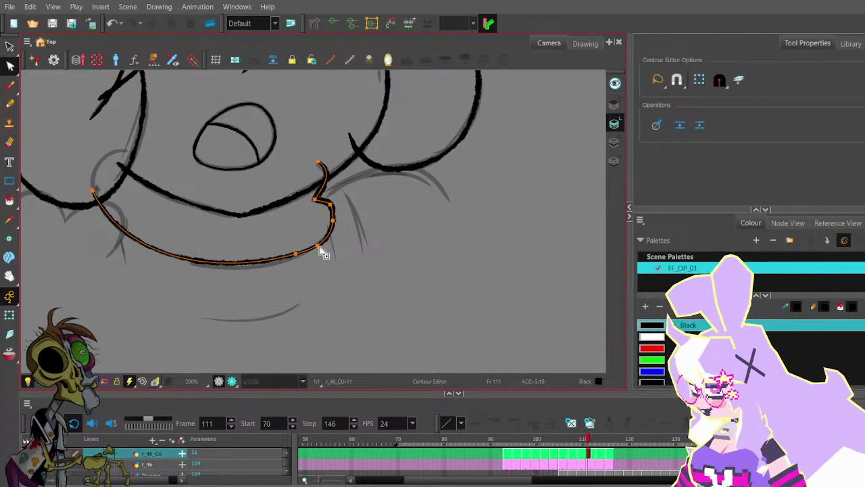
drag(296, 255, 292, 259)
click(332, 246)
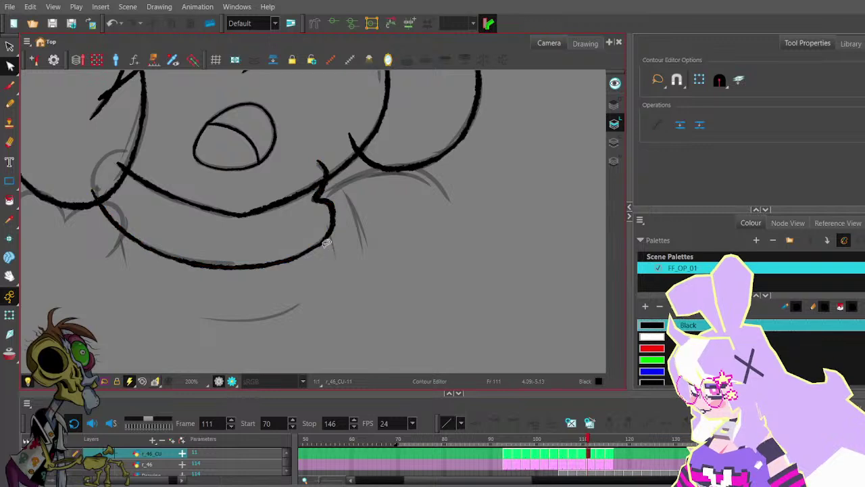
click(318, 247)
click(318, 246)
key(Delete)
click(292, 259)
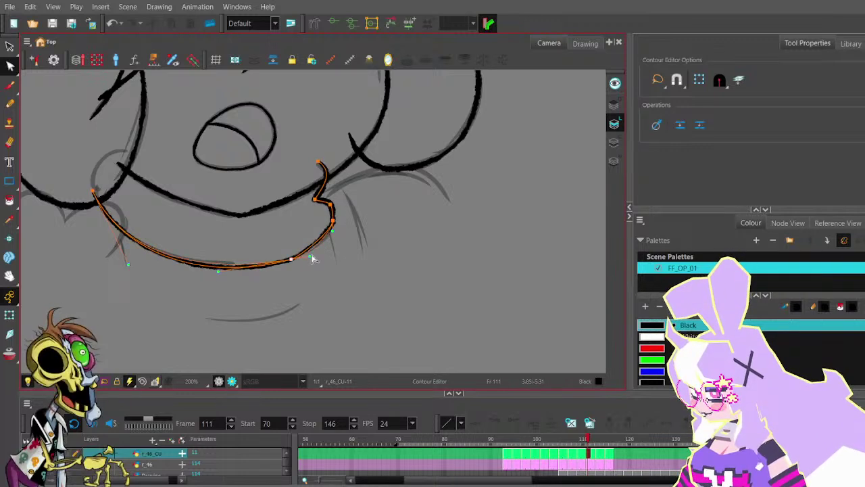
mouse_move(312, 253)
mouse_down()
mouse_move(322, 252)
mouse_move(296, 257)
mouse_up()
click(330, 262)
scroll(331, 260, down, 1)
scroll(313, 230, down, 3)
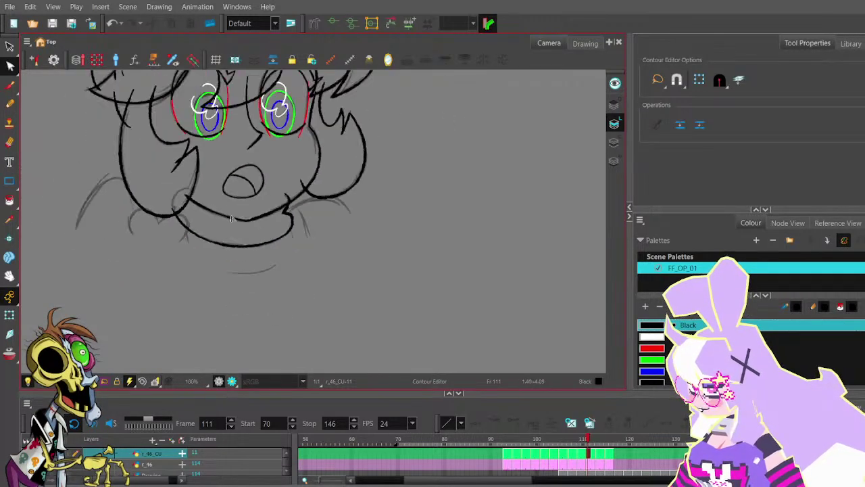
- Ink a short curved collar line on frame 113, running from the right side of the jaw to below the chin
drag(316, 215, 324, 252)
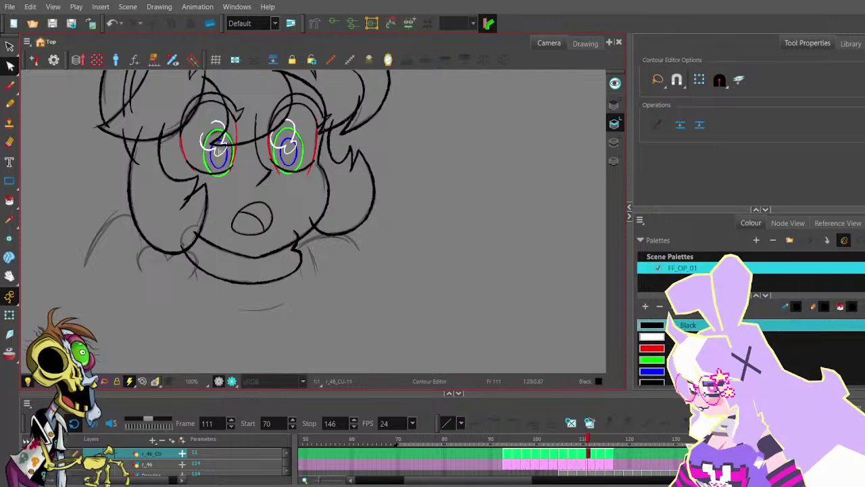
key(alt+slash)
drag(338, 235, 347, 269)
scroll(347, 268, down, 2)
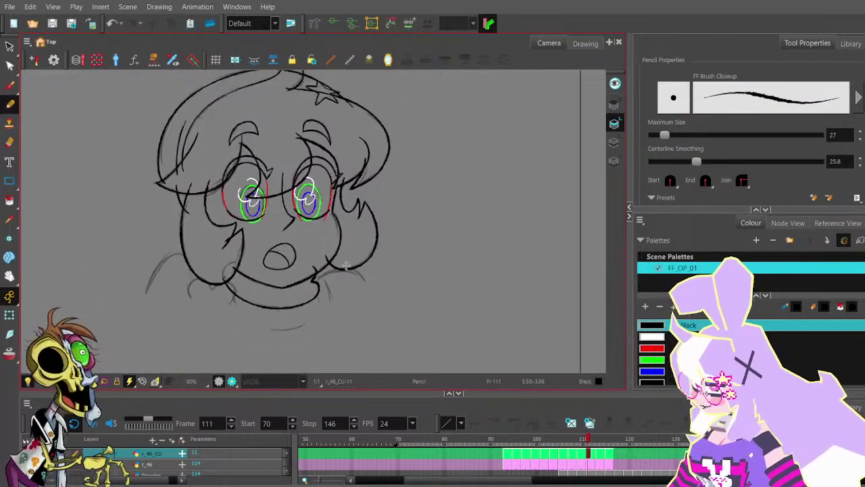
key(period)
key(period)
key(comma)
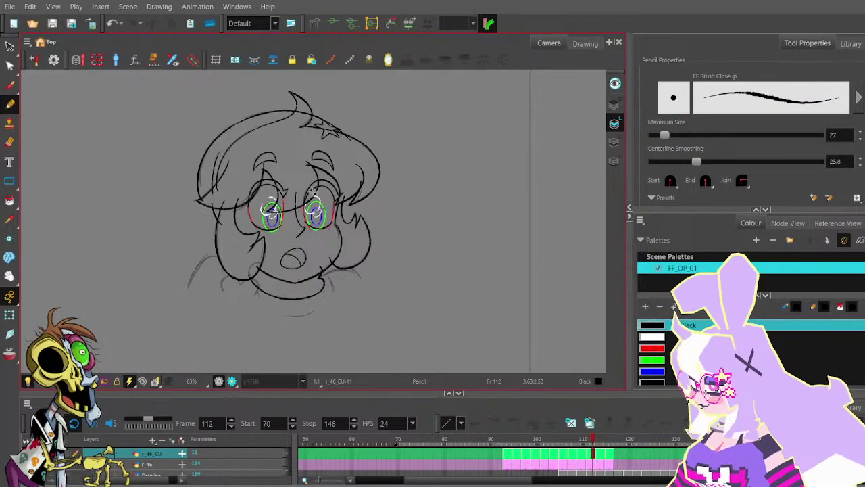
key(period)
drag(275, 196, 262, 161)
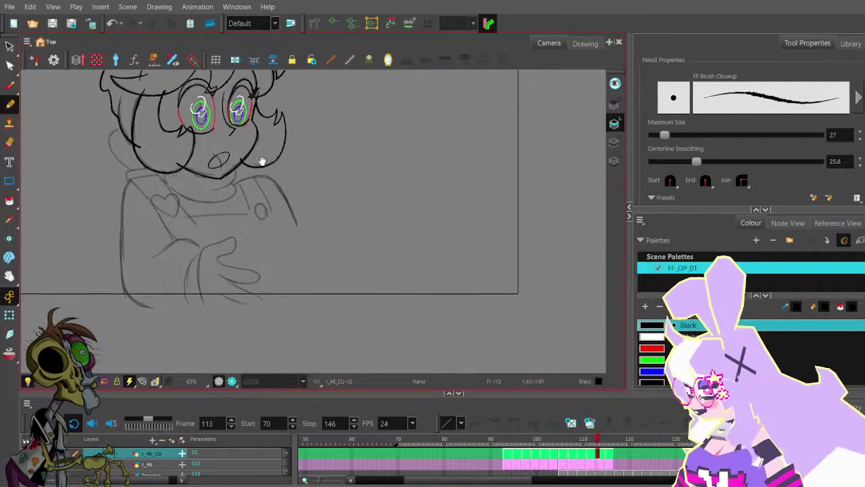
scroll(205, 169, up, 4)
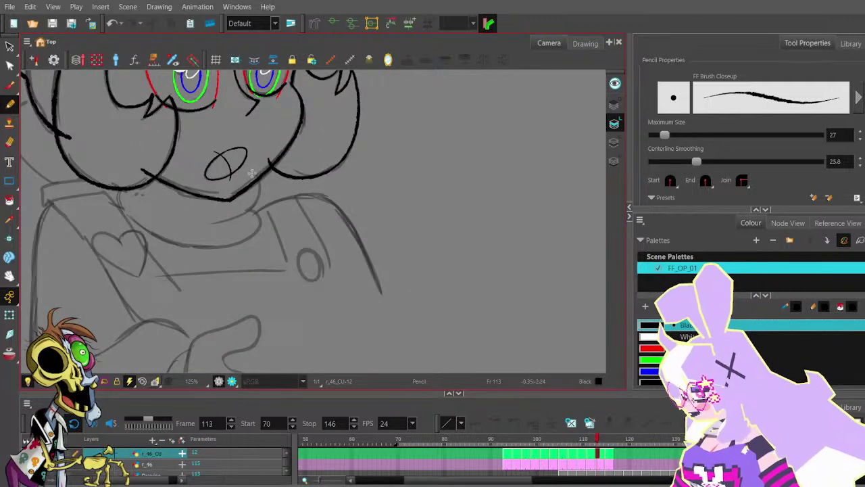
key(ctrl+z)
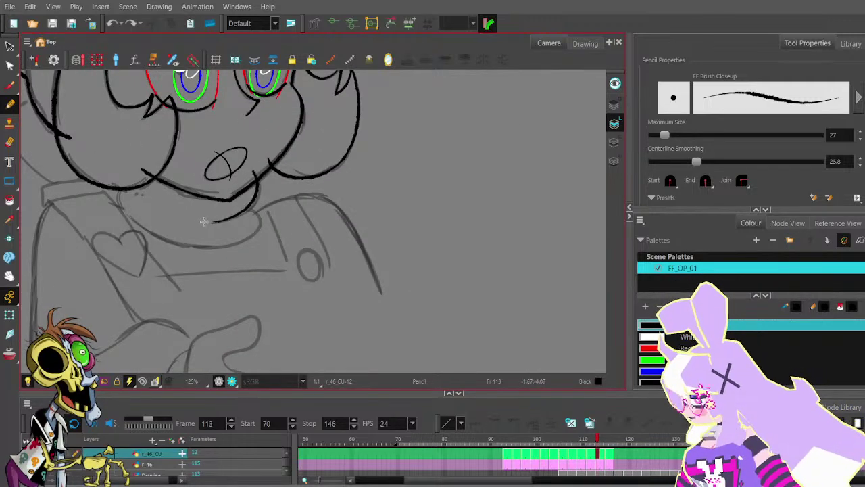
key(ctrl+z)
mouse_move(256, 166)
mouse_down()
mouse_move(255, 200)
mouse_move(215, 222)
mouse_up()
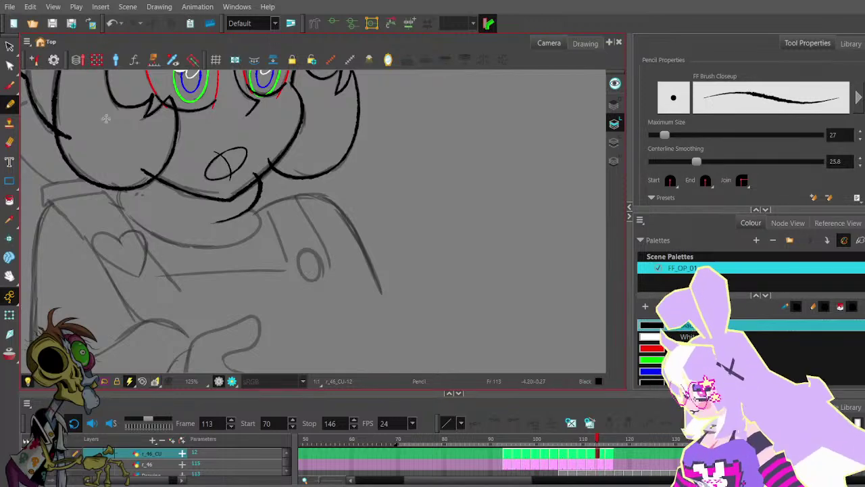
- Reshape the short collar line by extending its lower end point and adjusting the curve at its middle point
key(alt+q)
scroll(236, 219, up, 2)
click(223, 218)
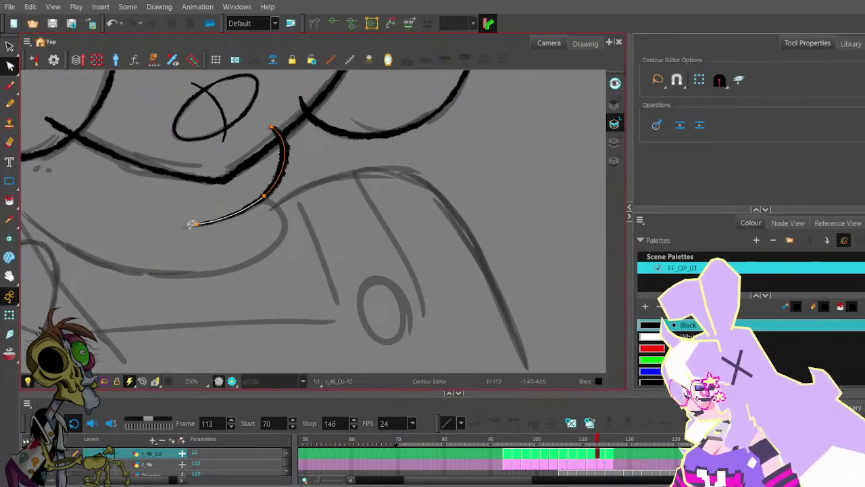
drag(196, 224, 184, 229)
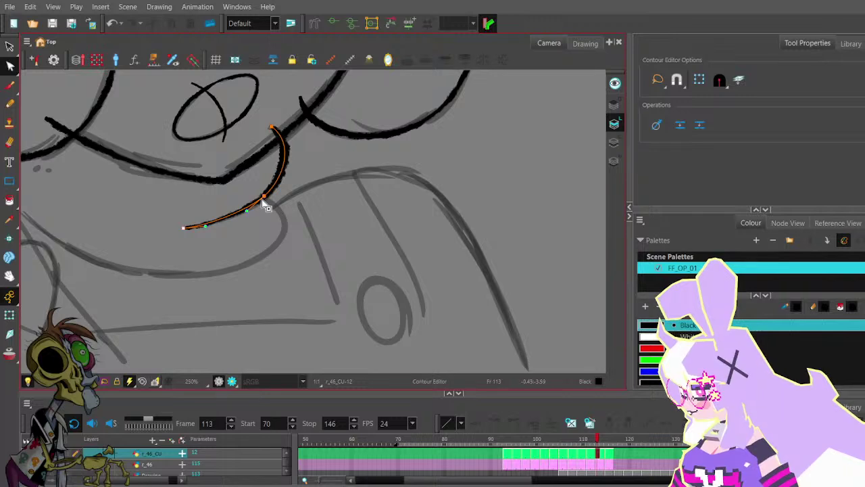
drag(263, 197, 304, 197)
click(288, 186)
scroll(297, 188, down, 1)
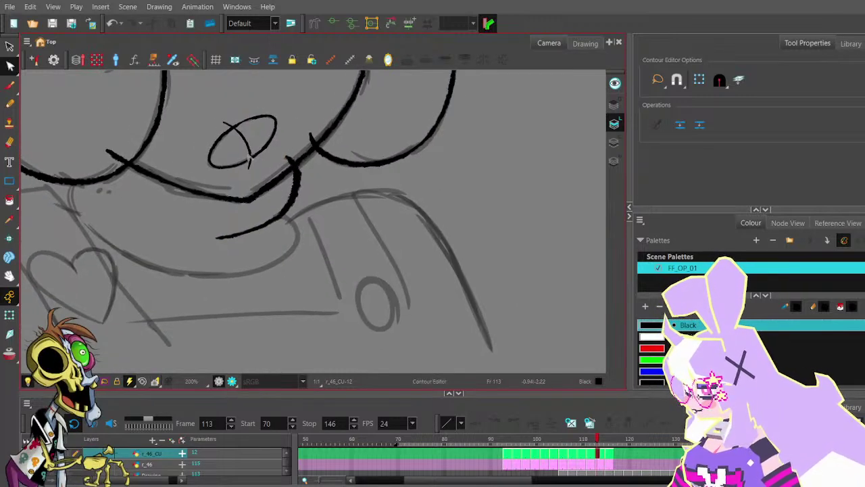
- Ink the collar's left edge and long lower curve on frame 113, ending at the fold on the right
key(alt+/)
scroll(280, 213, down, 1)
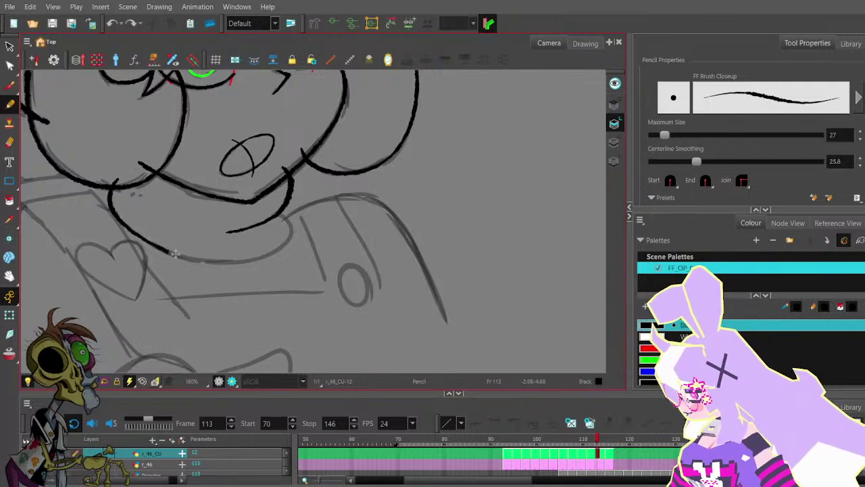
drag(114, 179, 110, 202)
mouse_move(190, 259)
mouse_down()
mouse_move(273, 250)
mouse_move(294, 238)
mouse_move(286, 211)
mouse_up()
- Delete the extra contour points near the lower collar line's right end and bend the remaining end segment into a rounded fold
click(9, 66)
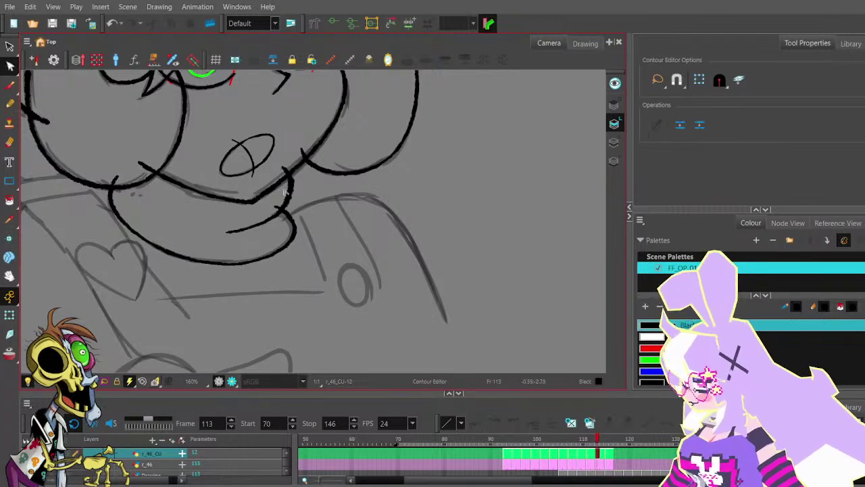
scroll(292, 197, up, 1)
click(290, 222)
click(285, 216)
key(Delete)
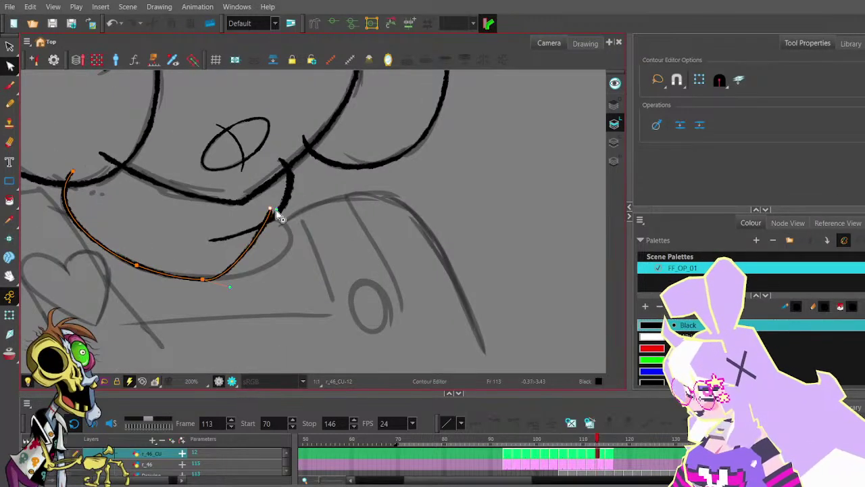
mouse_move(270, 208)
mouse_down()
mouse_move(264, 214)
mouse_move(290, 225)
mouse_move(333, 232)
mouse_up()
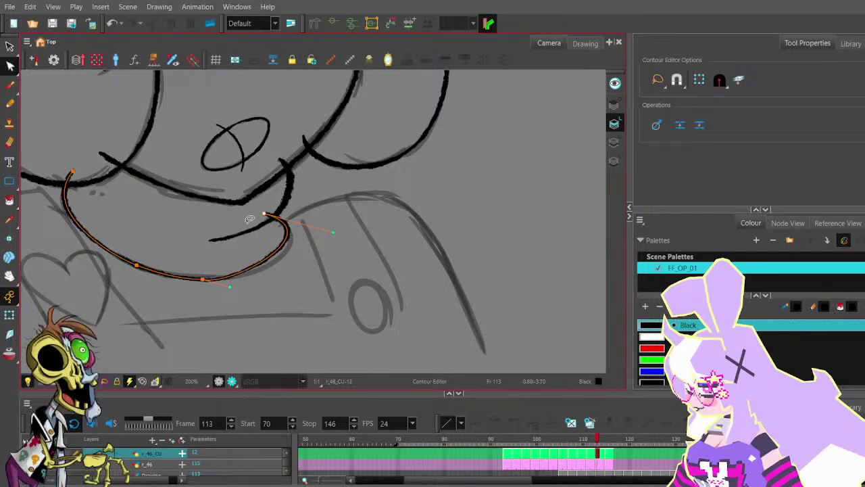
- Refine the lower collar curve to the sketch by adjusting its bottom point and the handles of its rounded end
drag(260, 289, 257, 281)
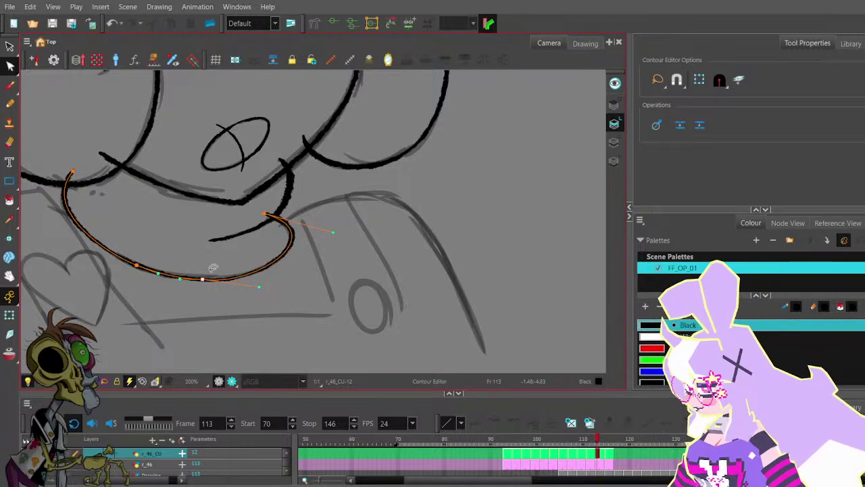
drag(203, 280, 200, 277)
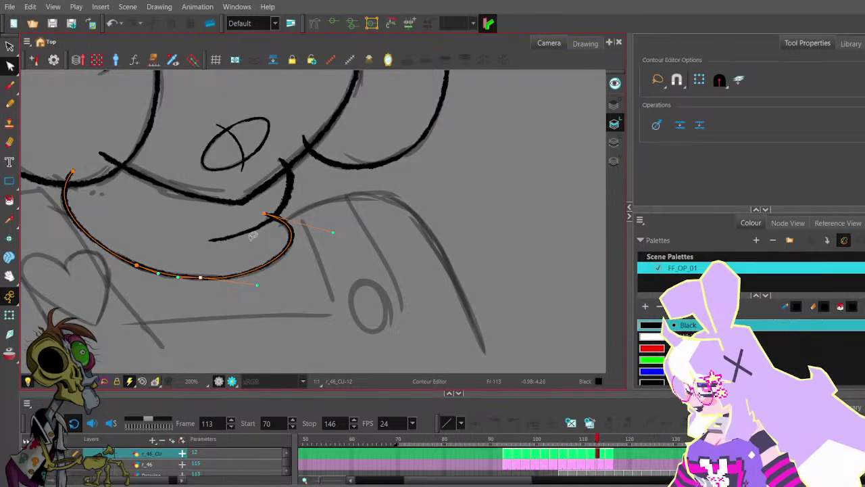
drag(257, 284, 266, 283)
click(302, 260)
click(264, 214)
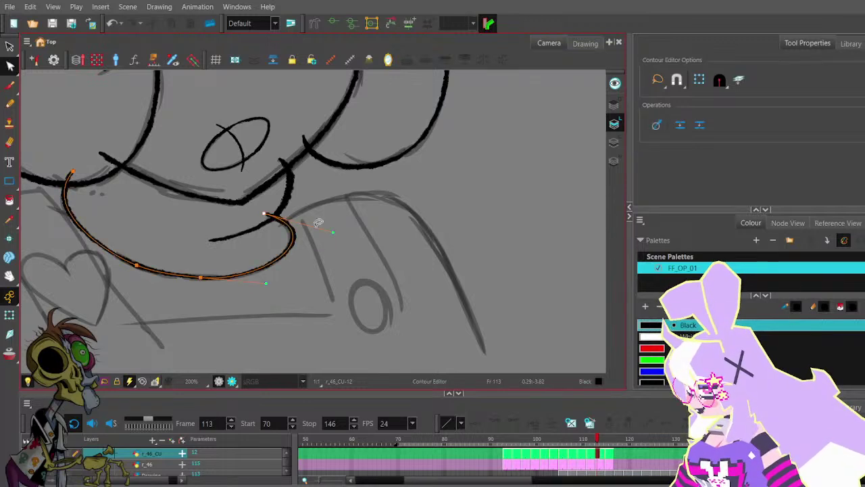
drag(332, 232, 328, 236)
- Check the finished collar against the neighbouring frame and move on to frame 115
scroll(328, 239, down, 2)
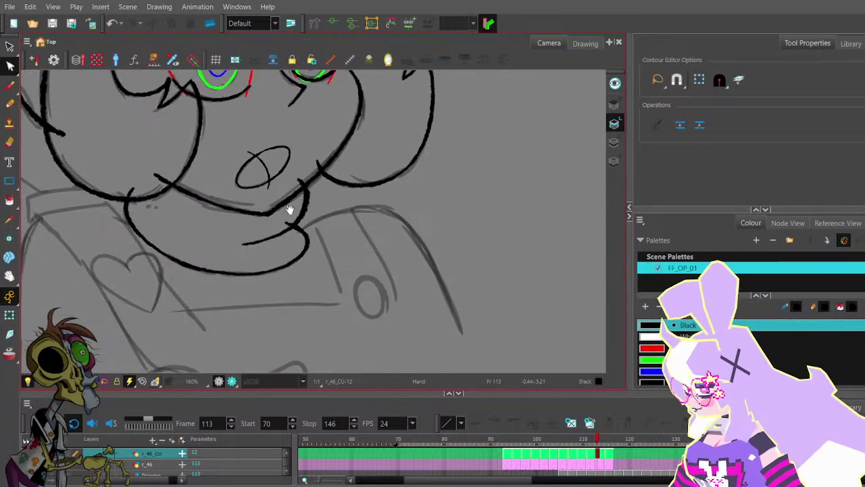
scroll(298, 222, up, 2)
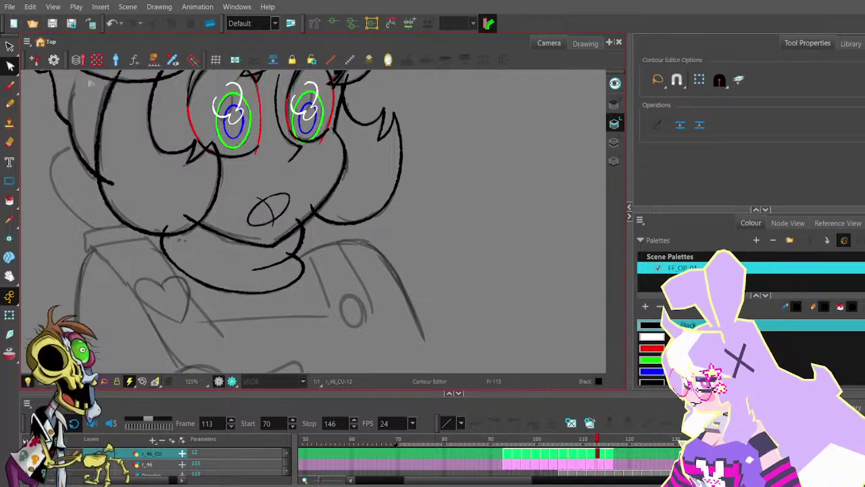
drag(320, 224, 307, 247)
scroll(309, 230, down, 1)
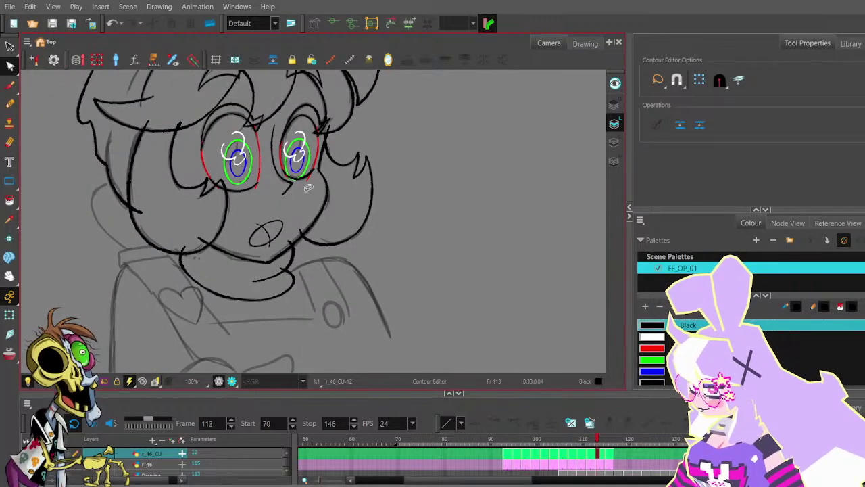
key(comma)
key(period)
key(period)
key(period)
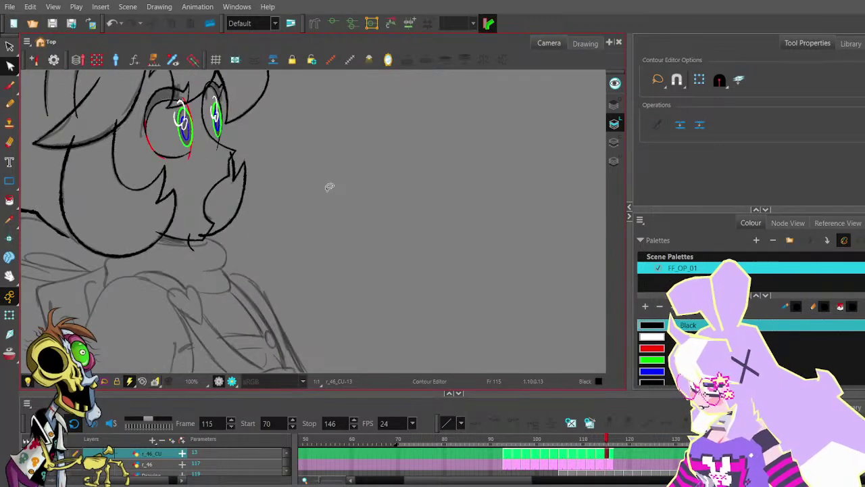
- Ink the collar's left edge on frame 115, from beneath the large hair curl down to the shoulder
key(comma)
key(period)
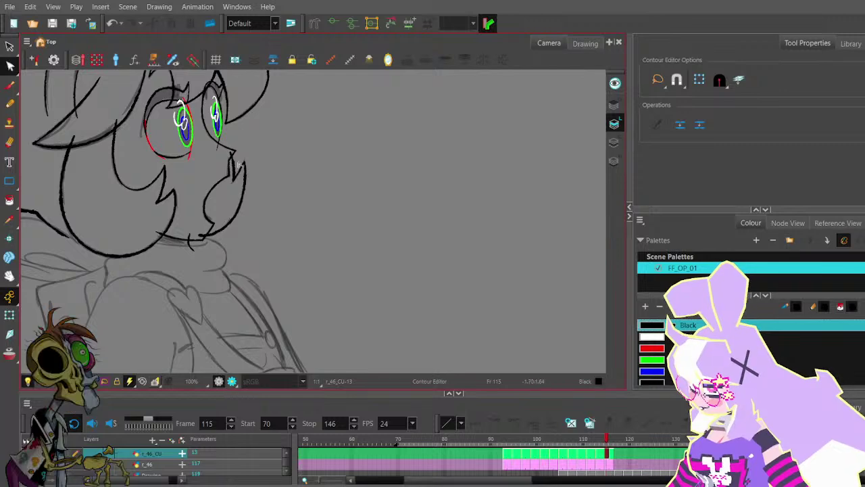
click(9, 103)
drag(265, 232, 316, 208)
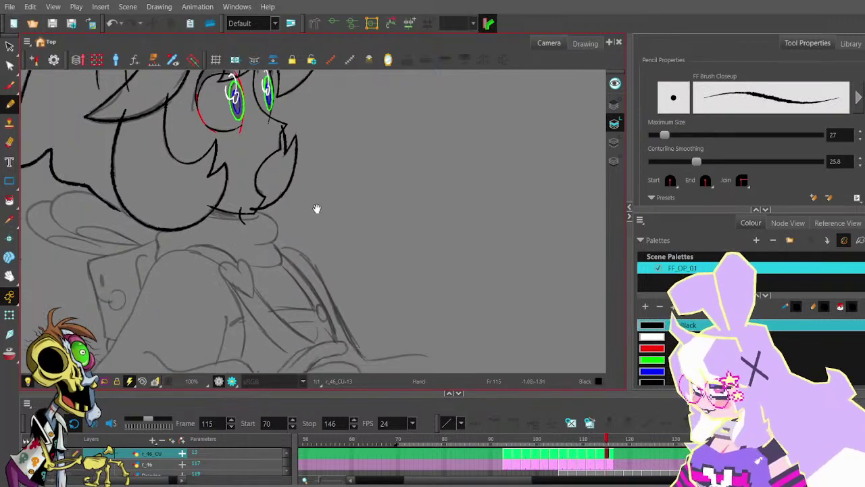
scroll(169, 221, up, 3)
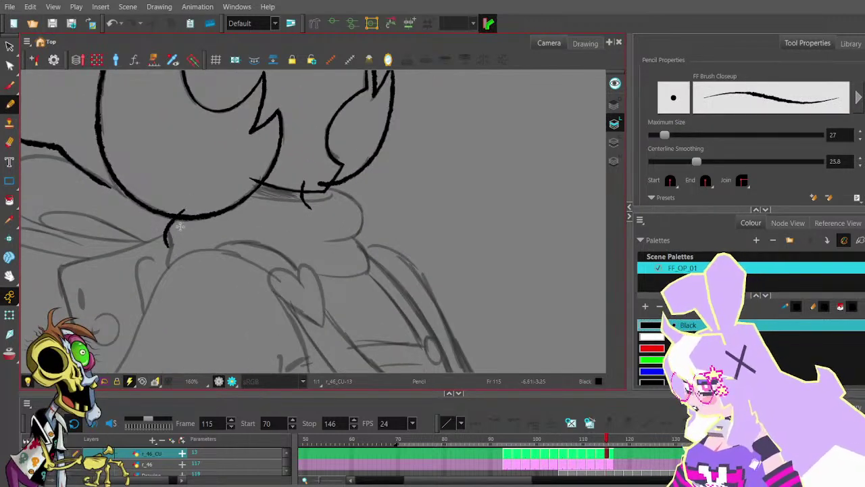
mouse_move(188, 208)
mouse_down()
mouse_move(164, 237)
mouse_move(162, 279)
mouse_move(173, 311)
mouse_up()
scroll(196, 292, down, 2)
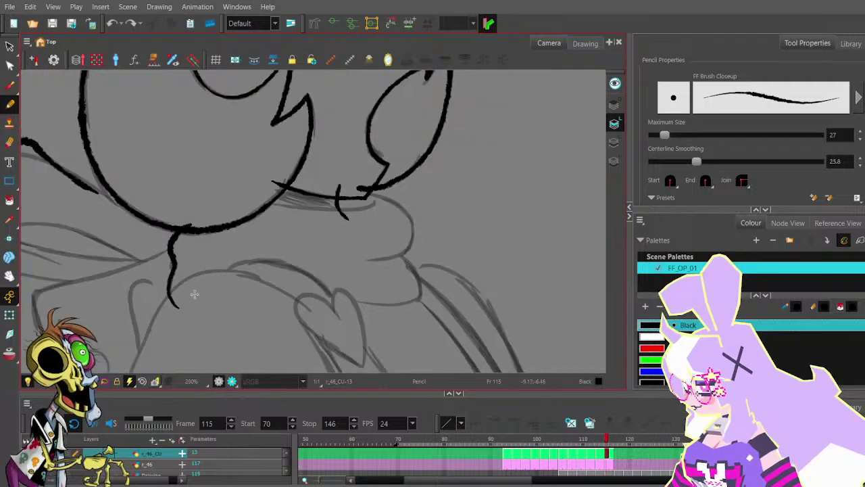
- Ink the collar's upper line beneath the chin, from inside the hair curl to just past the chin tip
drag(340, 189, 270, 186)
scroll(201, 216, up, 1)
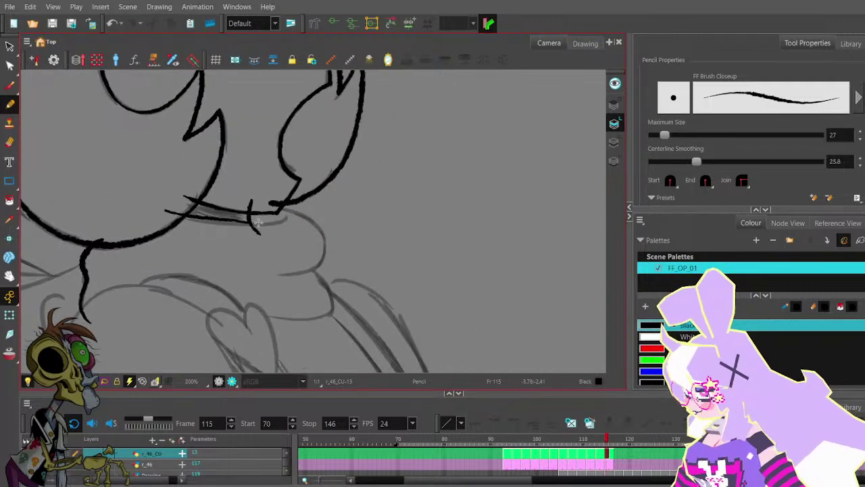
mouse_move(286, 214)
mouse_down()
mouse_move(263, 226)
mouse_move(274, 222)
mouse_move(164, 211)
mouse_up()
key(ctrl+z)
- Reshape the right end of the collar's upper line into a tighter upturned curl by adjusting its end point and handle
key(alt+q)
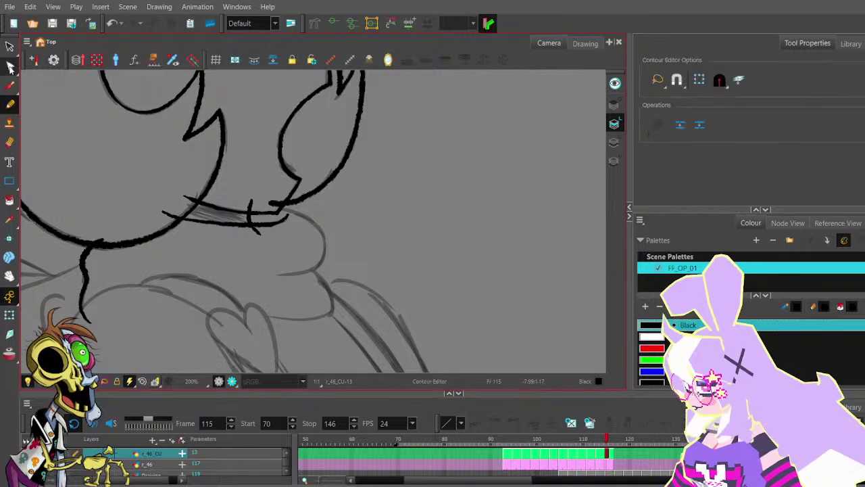
scroll(277, 234, up, 2)
click(270, 221)
drag(289, 224, 290, 224)
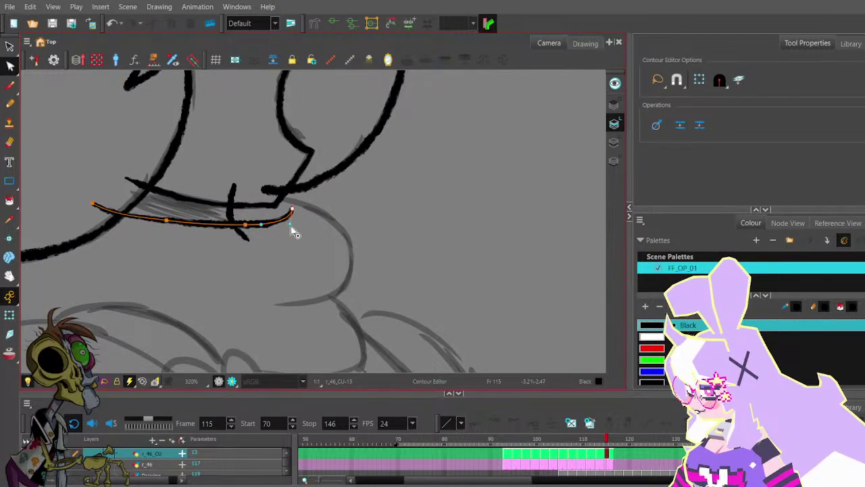
scroll(300, 219, down, 2)
scroll(298, 213, up, 2)
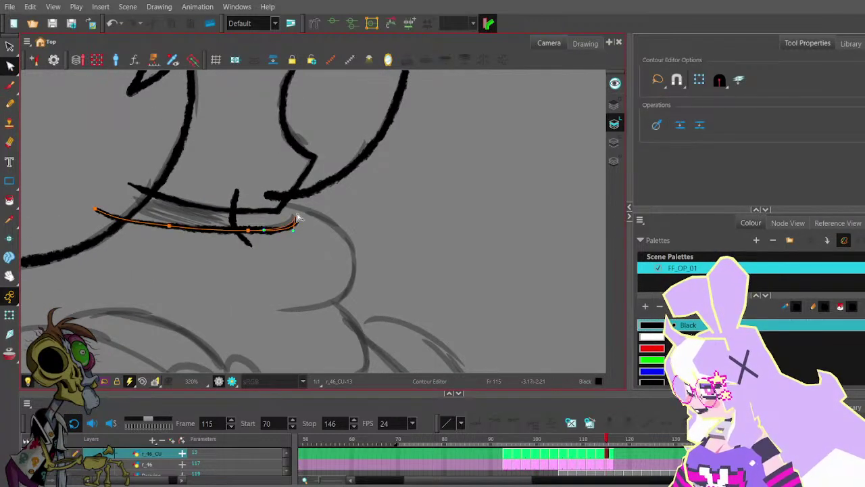
drag(299, 226, 293, 212)
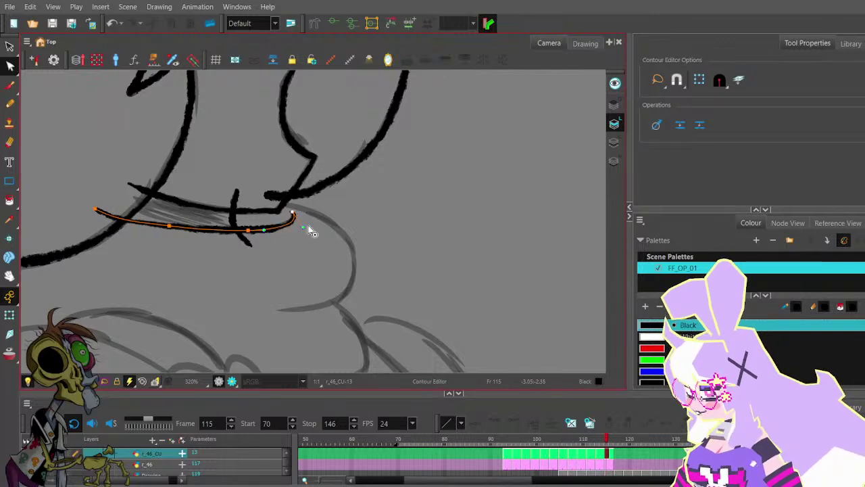
click(312, 231)
scroll(319, 233, down, 2)
drag(328, 236, 293, 228)
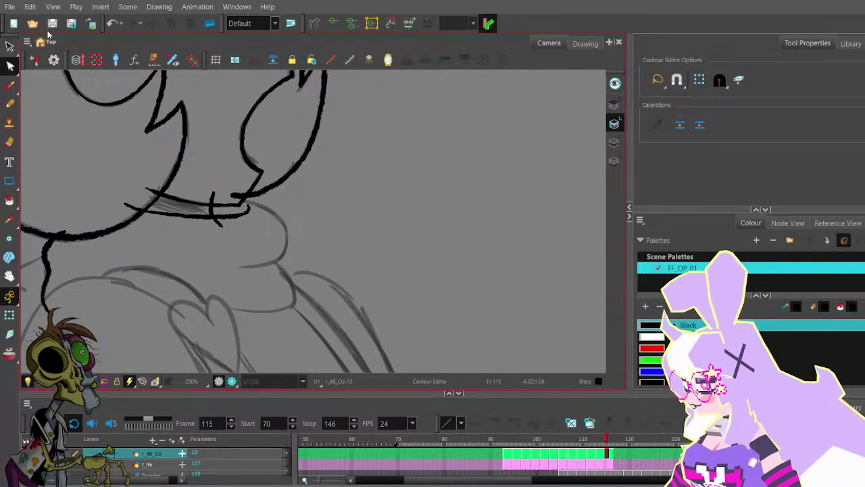
- Ink the collar's rounded upper fold from the chin tip around the right side and back inward
key(alt+/)
scroll(255, 199, down, 2)
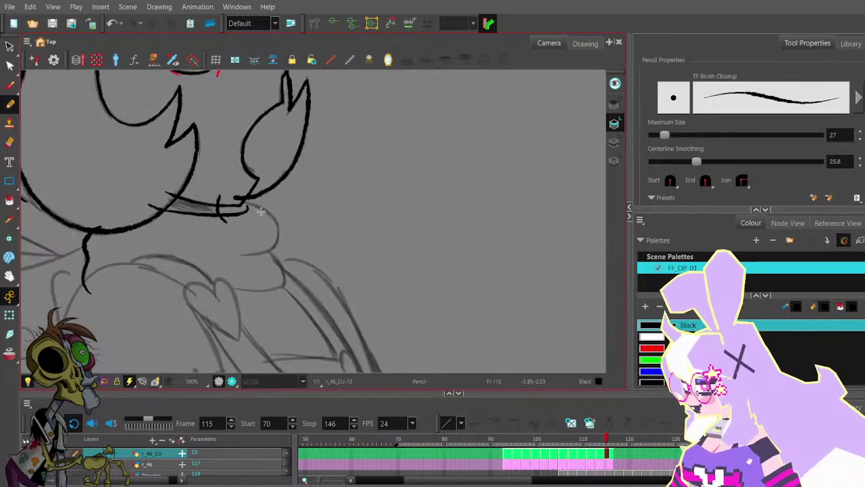
mouse_move(241, 255)
mouse_down()
mouse_move(276, 251)
mouse_move(278, 242)
mouse_move(249, 256)
mouse_move(270, 248)
mouse_move(278, 225)
mouse_move(270, 212)
mouse_move(232, 198)
mouse_up()
key(ctrl+z)
key(ctrl+z)
key(ctrl+z)
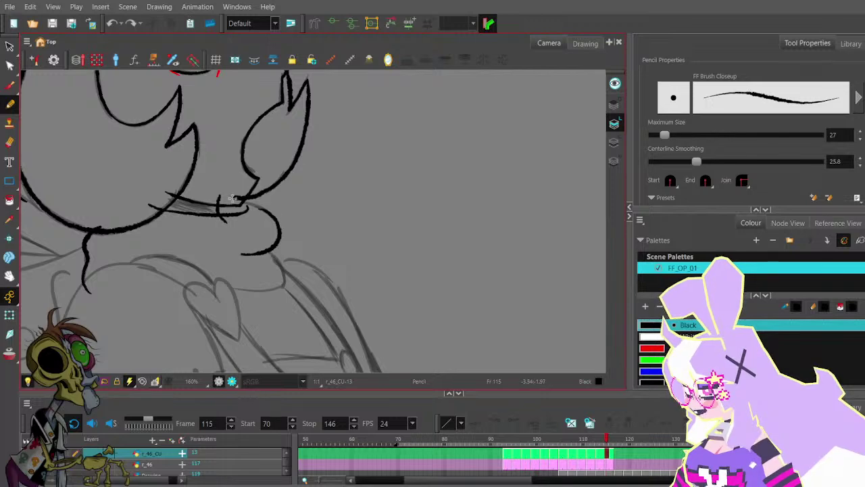
scroll(247, 196, up, 2)
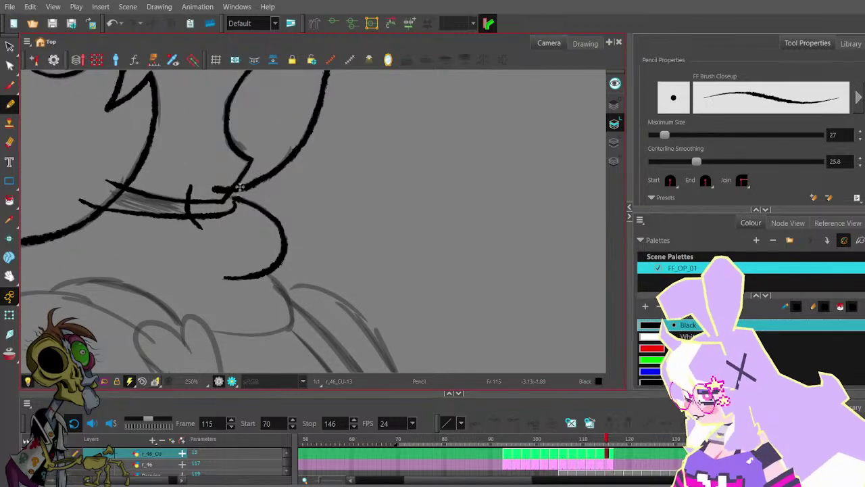
- Adjust the contour of the upper fold's top section to smooth its curve below the chin
click(9, 66)
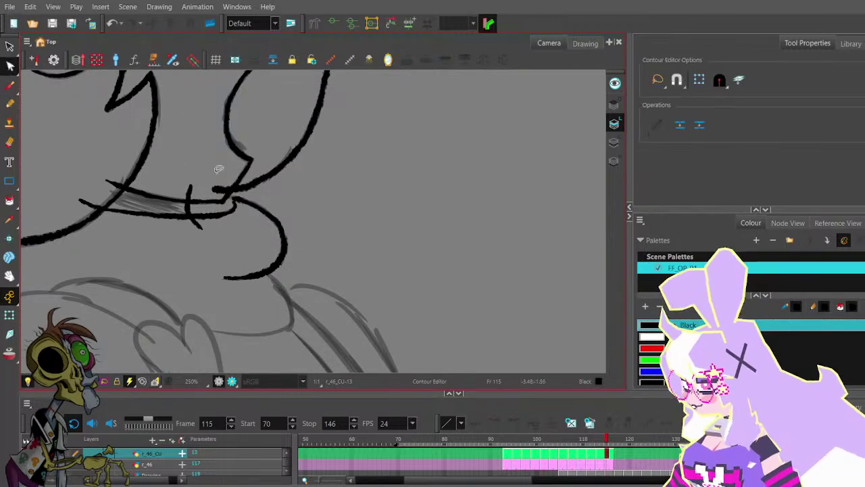
scroll(219, 194, up, 2)
click(245, 206)
scroll(219, 196, down, 2)
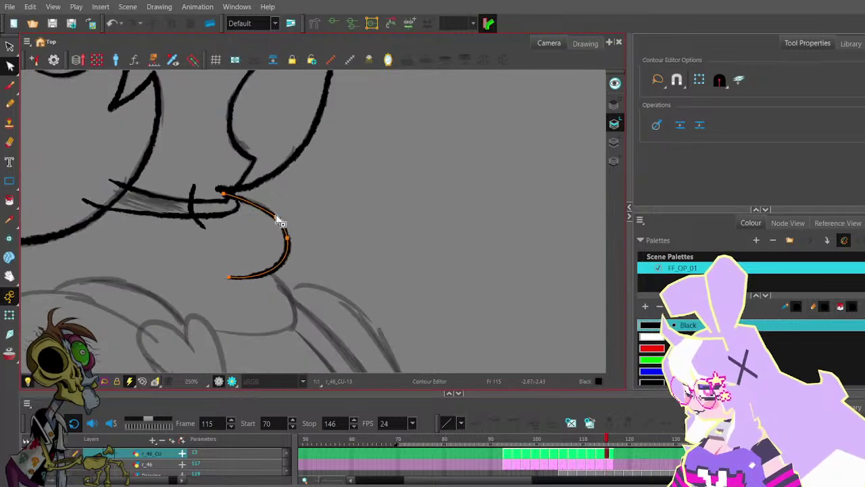
drag(264, 200, 262, 203)
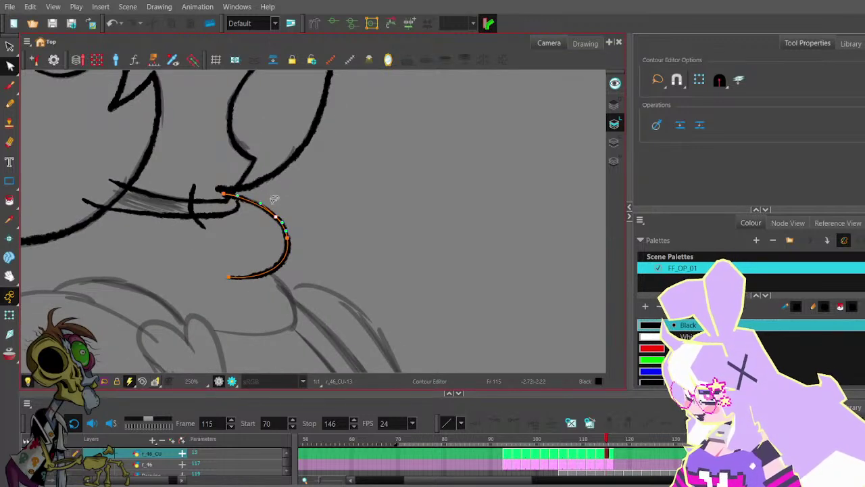
click(286, 203)
scroll(313, 235, down, 2)
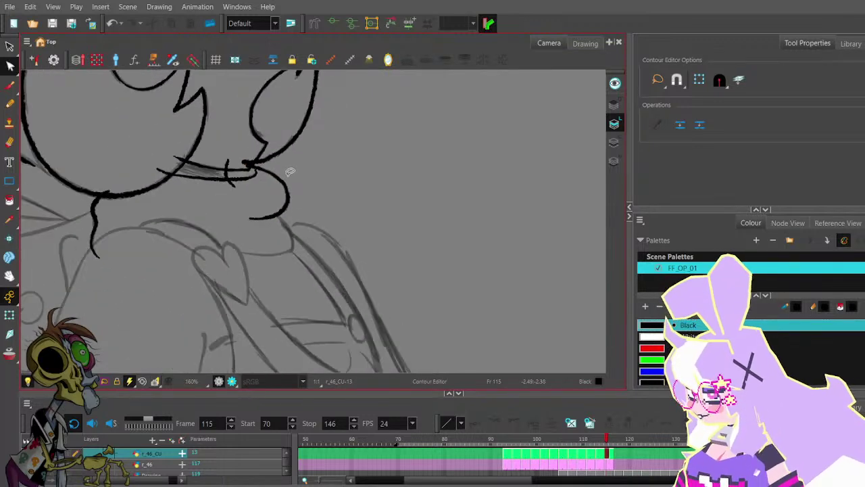
- Ink the collar's lower fold as one stroke, from the heart emblem along the bottom edge and up into the upper fold
click(9, 104)
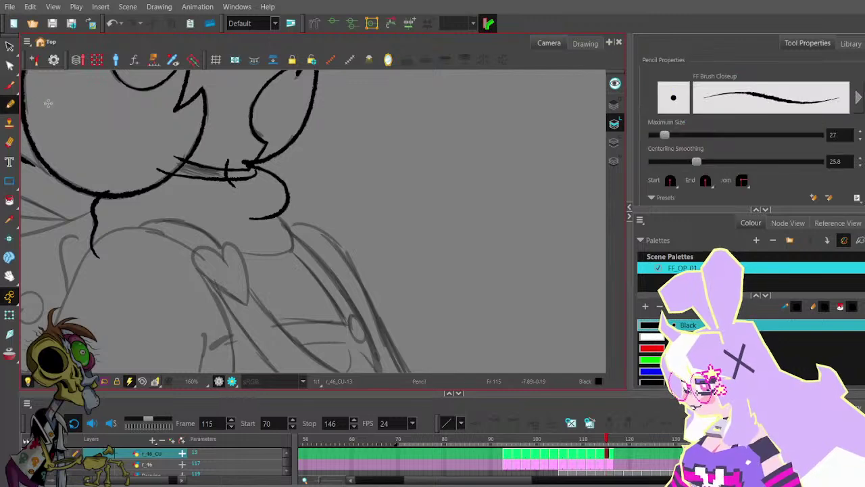
drag(231, 250, 298, 253)
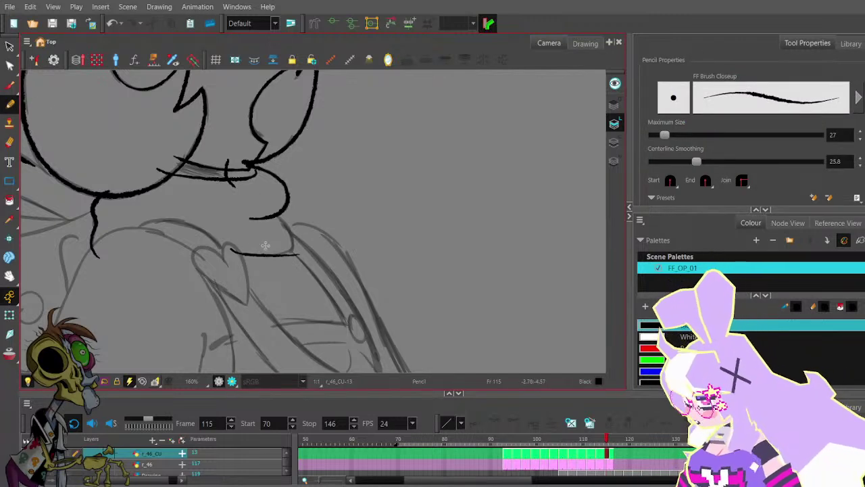
key(ctrl+z)
mouse_move(230, 251)
mouse_down()
mouse_move(285, 256)
mouse_move(241, 252)
mouse_move(292, 250)
mouse_move(293, 242)
mouse_move(273, 252)
mouse_move(288, 248)
mouse_move(288, 231)
mouse_move(269, 252)
mouse_move(293, 250)
mouse_move(289, 229)
mouse_move(241, 251)
mouse_move(284, 253)
mouse_move(292, 244)
mouse_move(266, 207)
mouse_up()
key(ctrl+z)
key(ctrl+z)
key(ctrl+z)
key(ctrl+z)
key(ctrl+z)
- Reshape the right side of the collar's lower fold by adjusting its contour to the sketch
click(10, 66)
scroll(284, 237, up, 2)
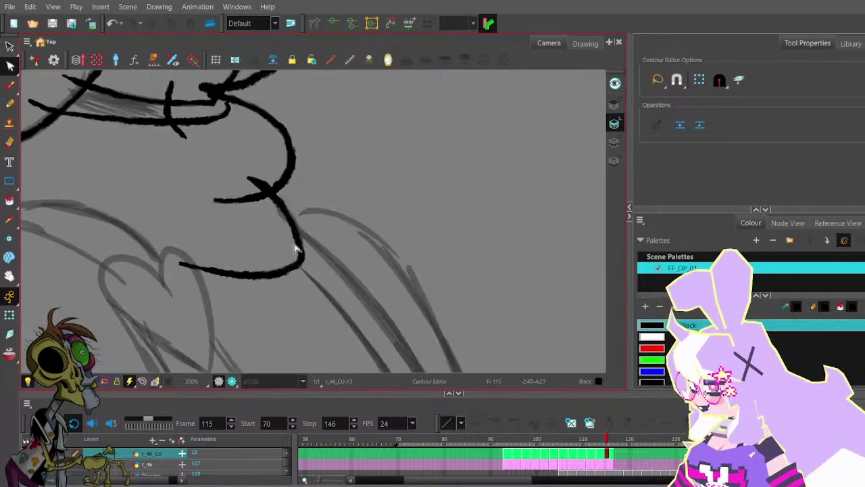
click(298, 236)
drag(291, 213, 294, 220)
click(308, 220)
scroll(308, 220, down, 1)
- Refine the lower fold's rounded bottom corner by adjusting its contour point and handle
click(292, 262)
click(291, 261)
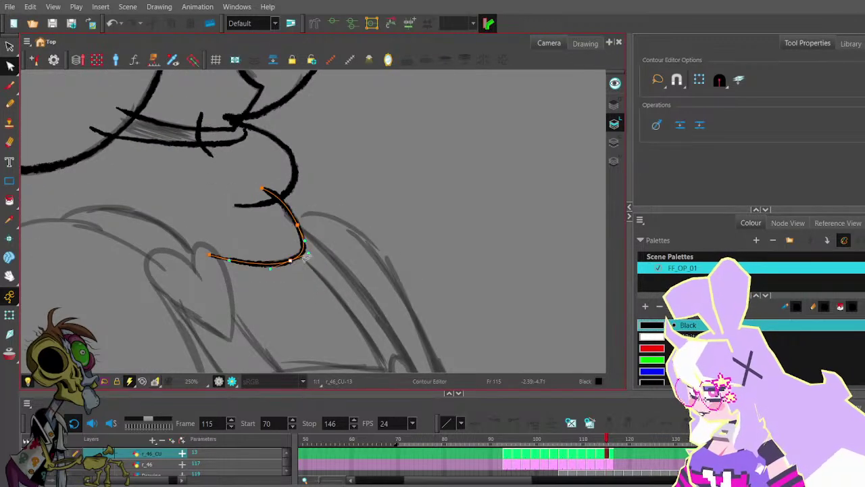
drag(304, 256, 290, 261)
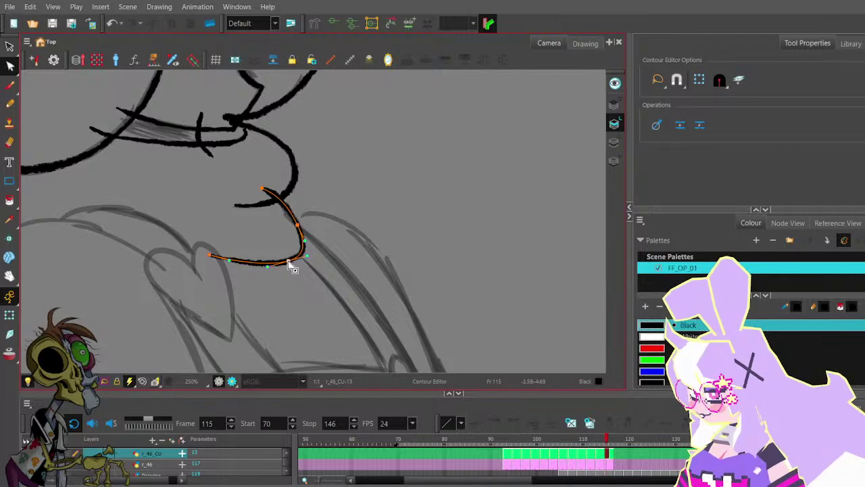
click(312, 253)
scroll(314, 255, down, 2)
key(space)
drag(308, 210, 313, 218)
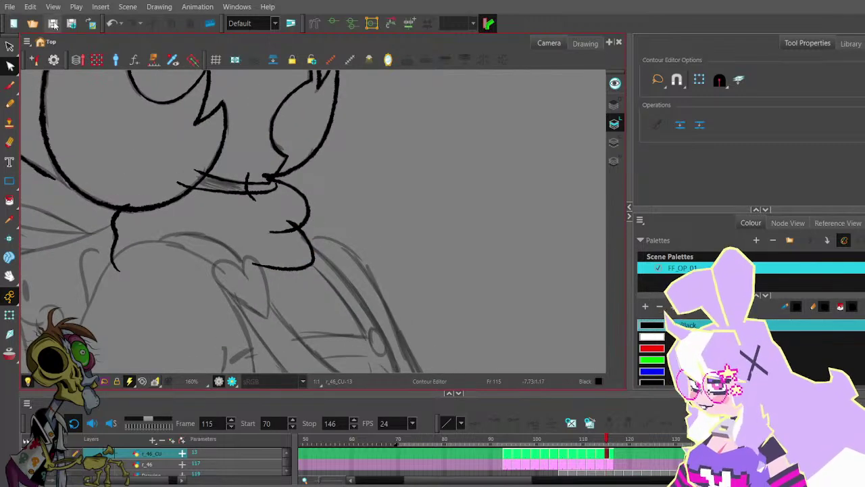
- Compare the inked collar on frame 115 with the preceding drawing
click(10, 104)
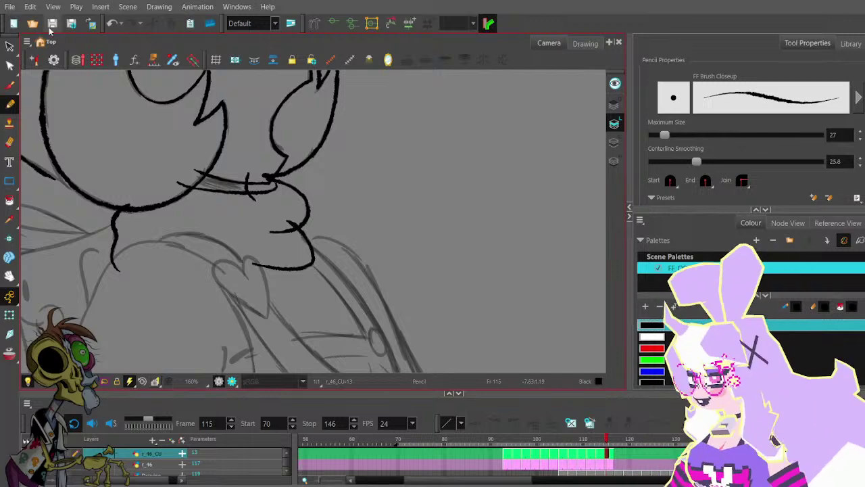
scroll(304, 173, down, 3)
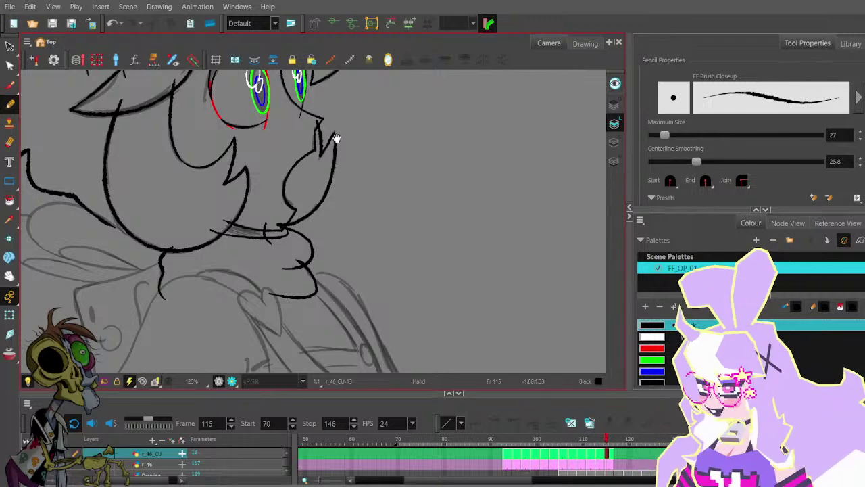
drag(338, 139, 322, 185)
drag(342, 232, 331, 202)
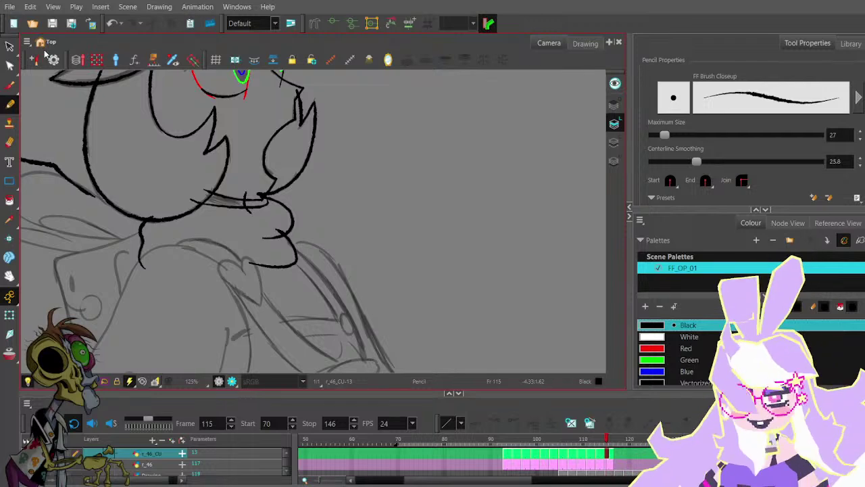
key(space)
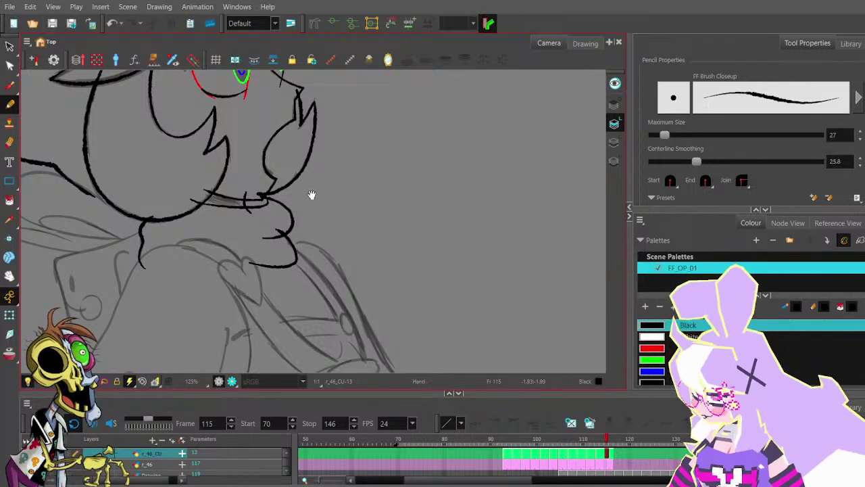
mouse_move(319, 151)
mouse_down()
mouse_move(330, 221)
mouse_move(327, 158)
mouse_up()
scroll(322, 196, down, 2)
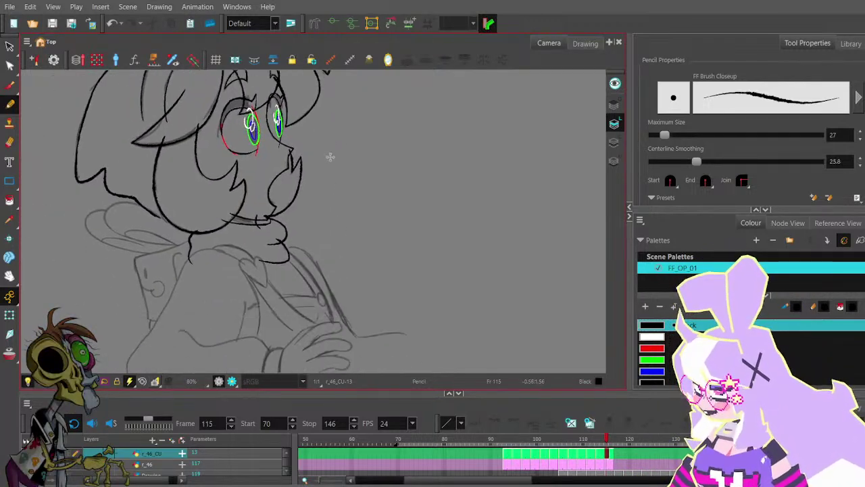
key(comma)
key(period)
key(comma)
key(period)
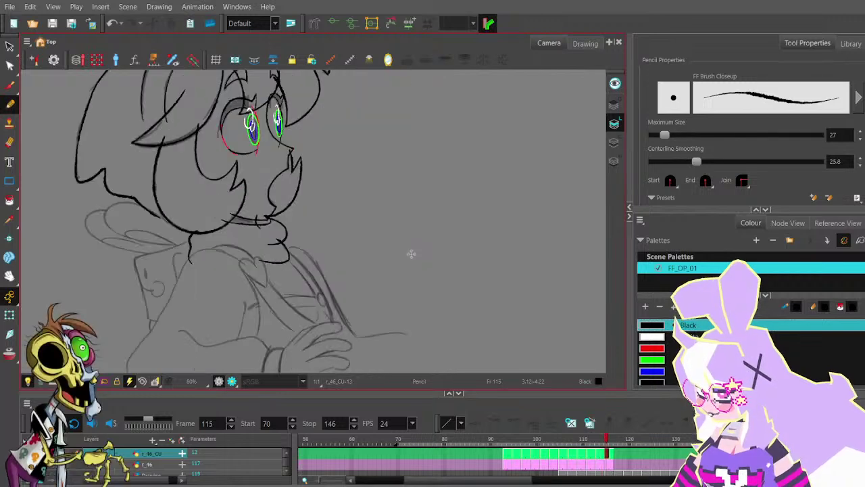
key(space)
mouse_move(347, 206)
mouse_down()
mouse_move(363, 250)
mouse_move(358, 179)
mouse_up()
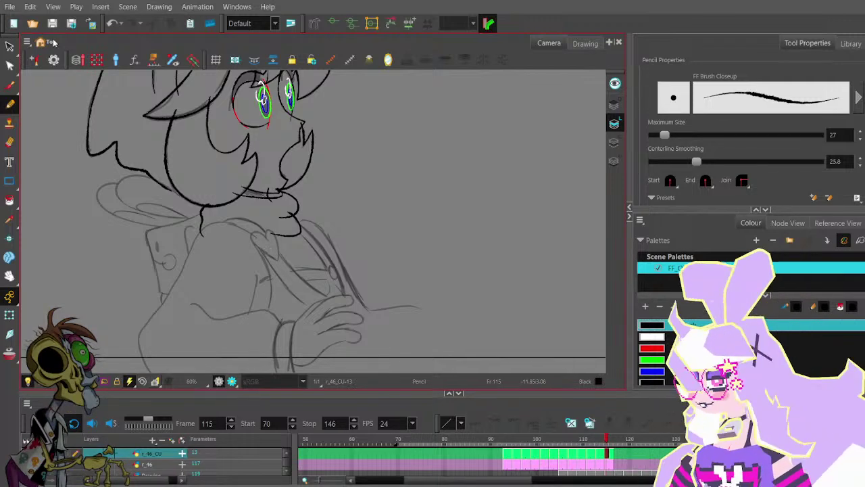
- Flip back and forth through the close-up drawings between frames 104 and 115 to check the collar's motion
key(comma)
key(comma)
key(comma)
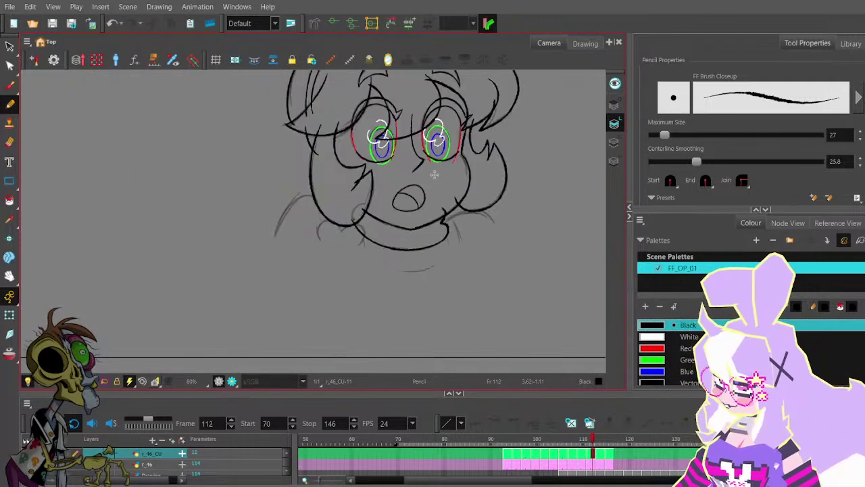
key(period)
key(period)
key(period)
key(comma)
key(comma)
key(comma)
key(comma)
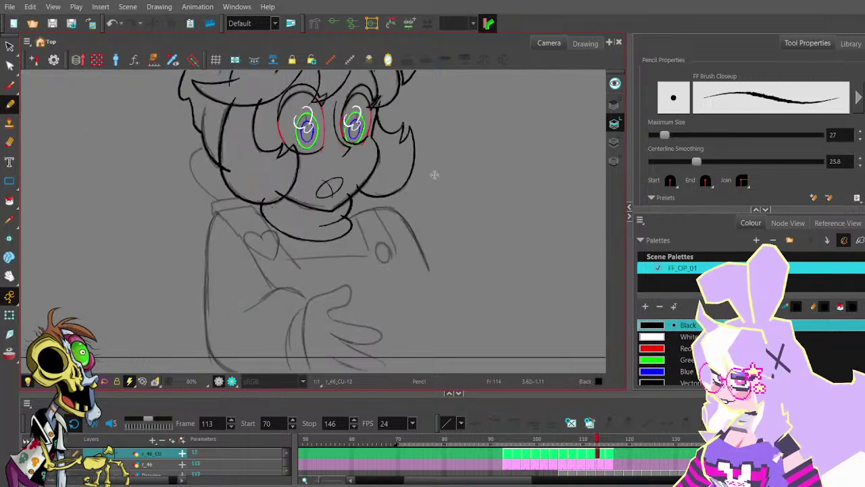
key(comma)
key(comma)
key(comma)
key(1)
key(1)
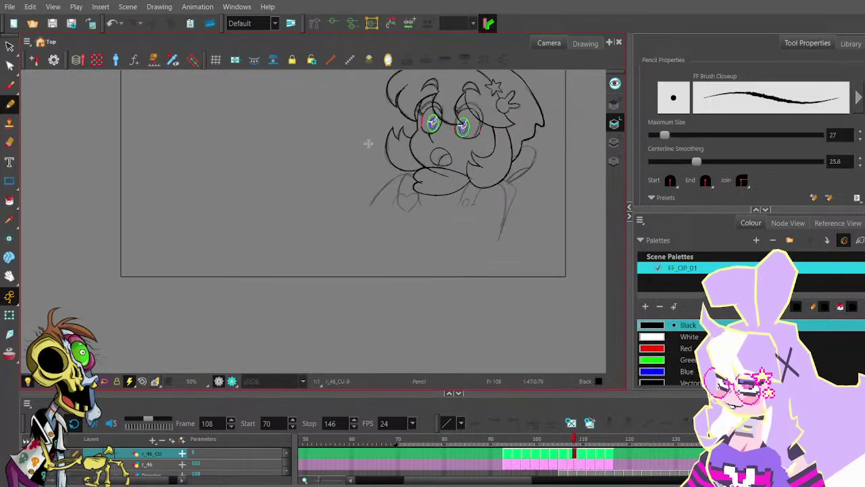
drag(377, 148, 344, 204)
key(period)
key(period)
key(period)
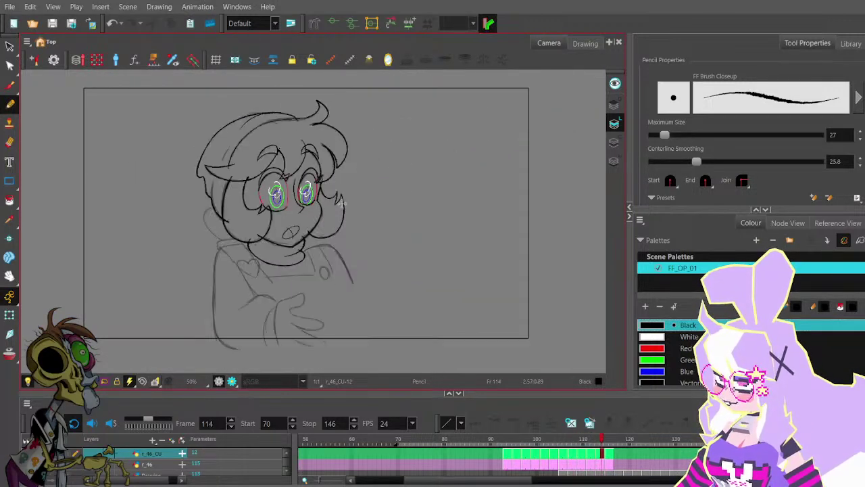
key(period)
key(comma)
key(comma)
key(comma)
key(comma)
key(comma)
key(comma)
key(comma)
key(comma)
key(comma)
key(comma)
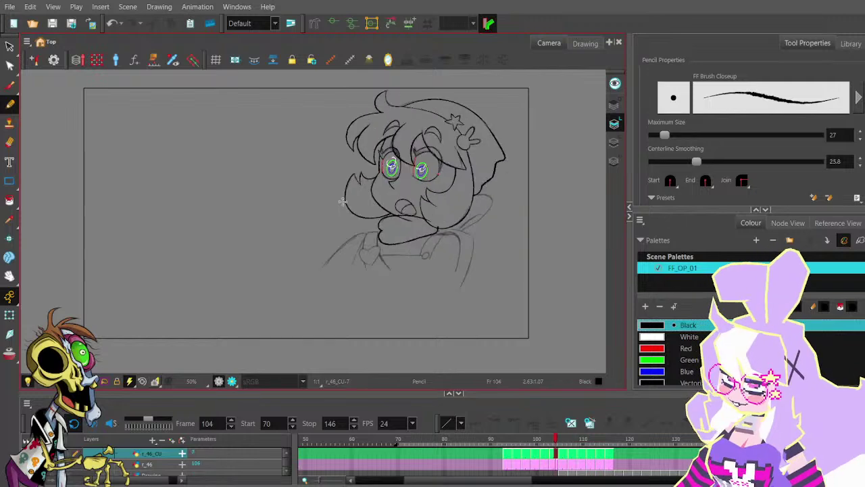
- Flip back to frame 95 and forward through the close-up drawings to frame 115 to check the collar's motion
key(comma)
key(comma)
key(comma)
key(comma)
key(comma)
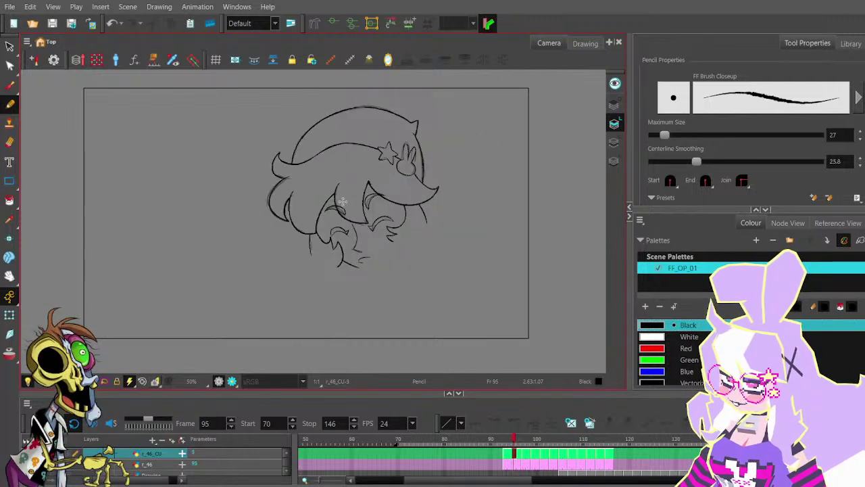
key(period)
key(period)
key(period)
key(period)
key(period)
key(period)
key(period)
key(period)
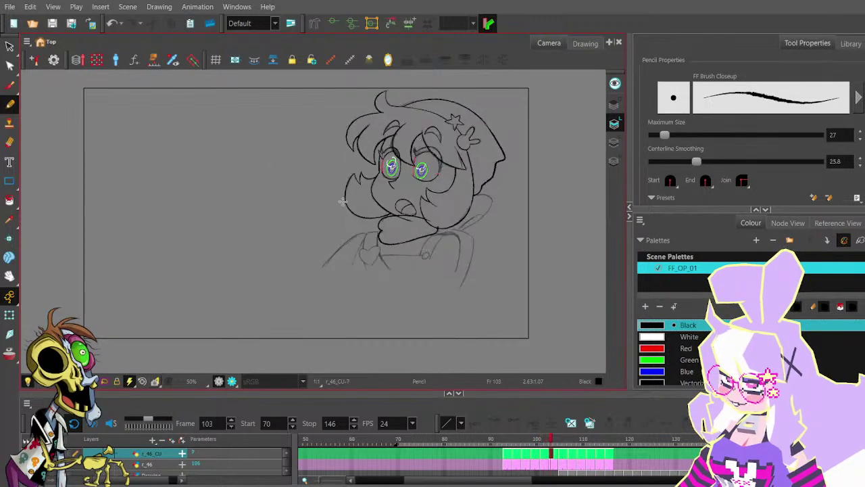
key(period)
key(period)
key(period)
key(period)
key(period)
key(period)
key(period)
key(period)
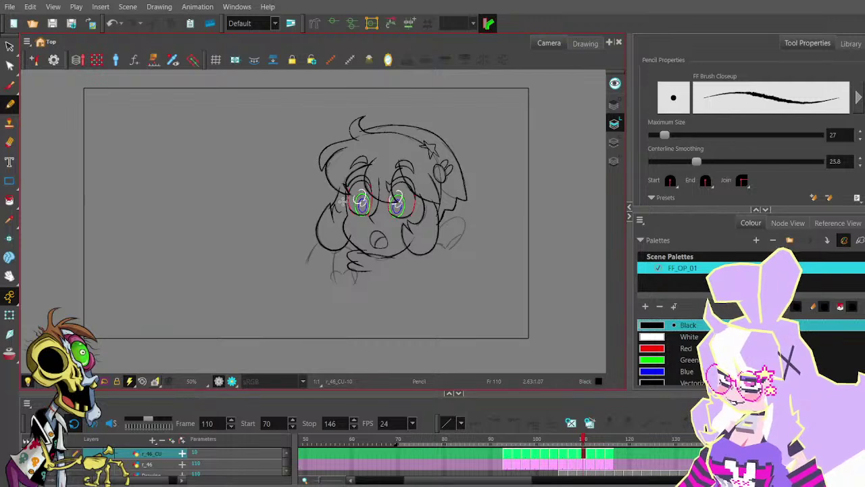
key(period)
key(period)
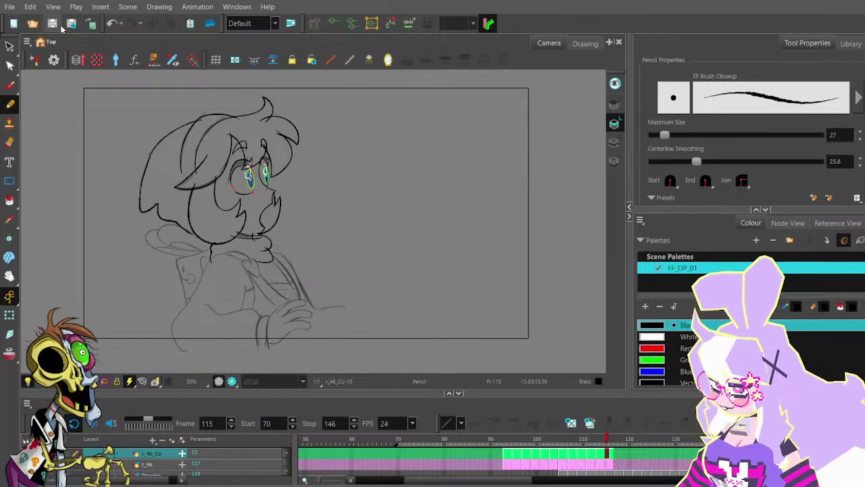
- Scrub the timeline between frames 102 and 116 to review the inked head turn
mouse_move(598, 443)
mouse_down()
mouse_move(509, 439)
mouse_move(564, 439)
mouse_move(546, 439)
mouse_up()
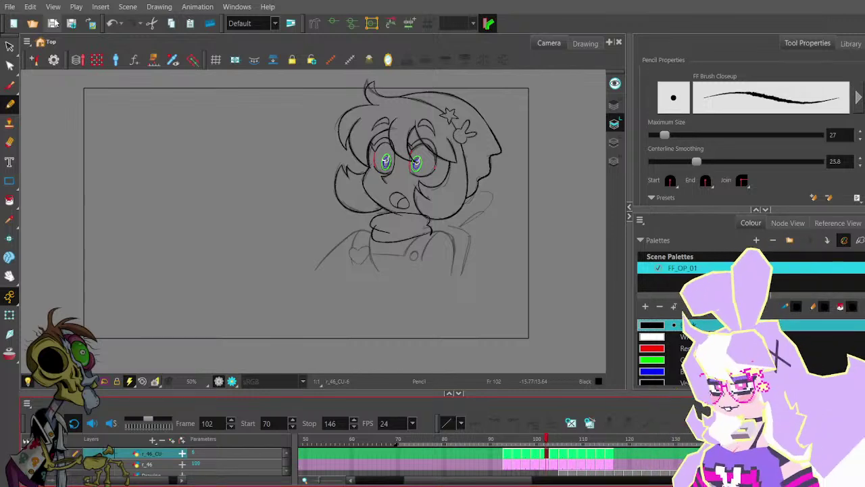
mouse_move(534, 437)
mouse_down()
mouse_move(509, 440)
mouse_move(600, 444)
mouse_move(511, 442)
mouse_move(597, 438)
mouse_up()
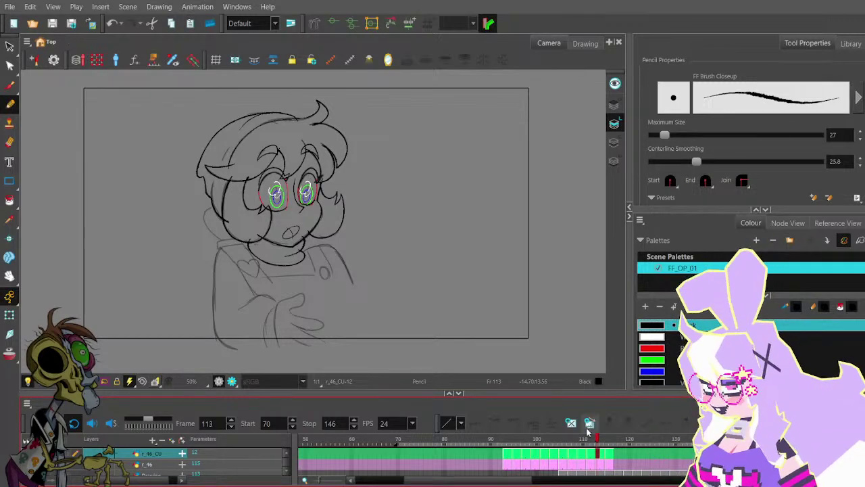
mouse_move(587, 436)
mouse_down()
mouse_move(529, 438)
mouse_move(621, 429)
mouse_move(606, 426)
mouse_up()
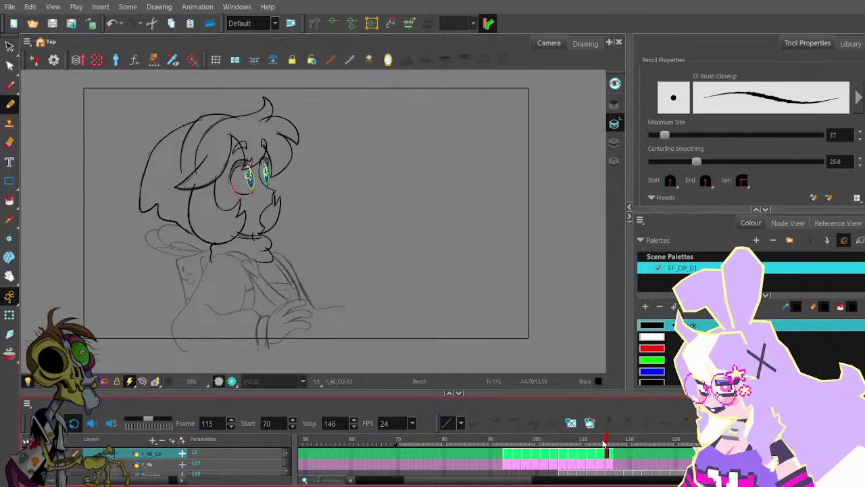
mouse_move(606, 441)
mouse_down()
mouse_move(522, 427)
mouse_move(551, 417)
mouse_move(615, 417)
mouse_move(604, 426)
mouse_move(515, 426)
mouse_move(588, 419)
mouse_move(522, 434)
mouse_move(581, 425)
mouse_move(551, 421)
mouse_move(606, 417)
mouse_move(510, 421)
mouse_move(543, 422)
mouse_move(531, 426)
mouse_move(514, 420)
mouse_move(605, 403)
mouse_move(512, 415)
mouse_move(546, 407)
mouse_move(608, 414)
mouse_move(519, 422)
mouse_move(600, 404)
mouse_move(570, 411)
mouse_move(610, 419)
mouse_up()
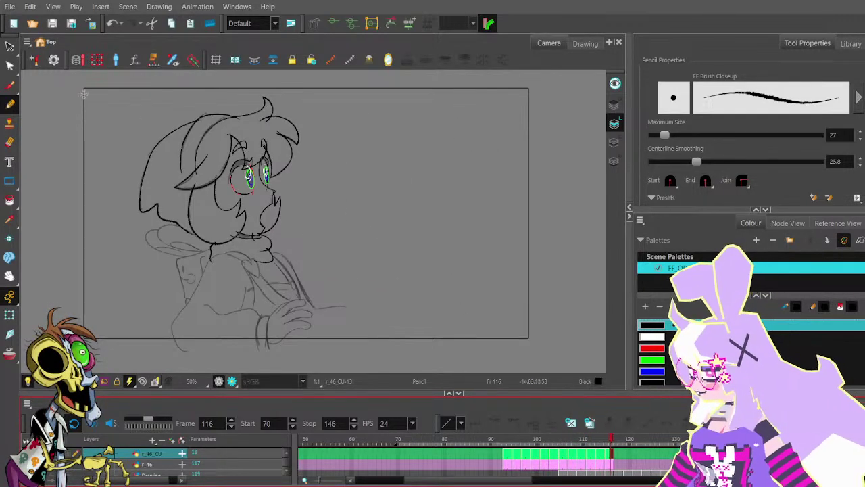
- Using the Cutter tool on frame 116, remove the stray line end at the chin just above the collar
click(9, 47)
click(34, 74)
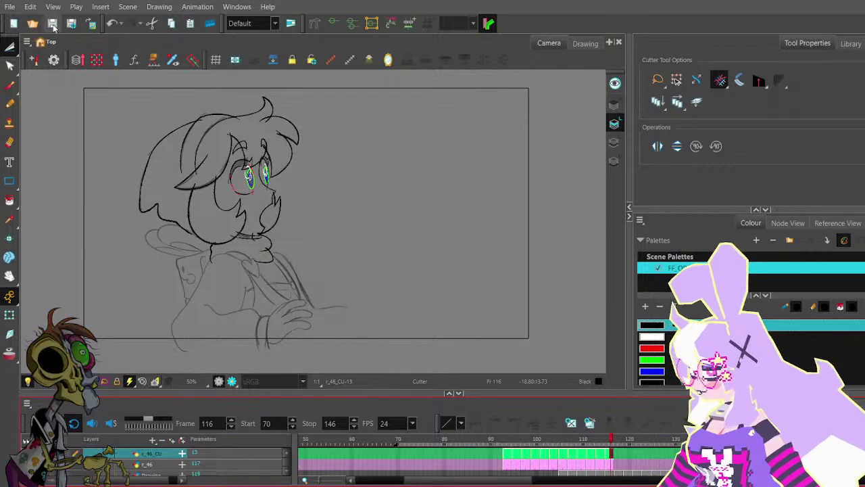
scroll(203, 113, up, 3)
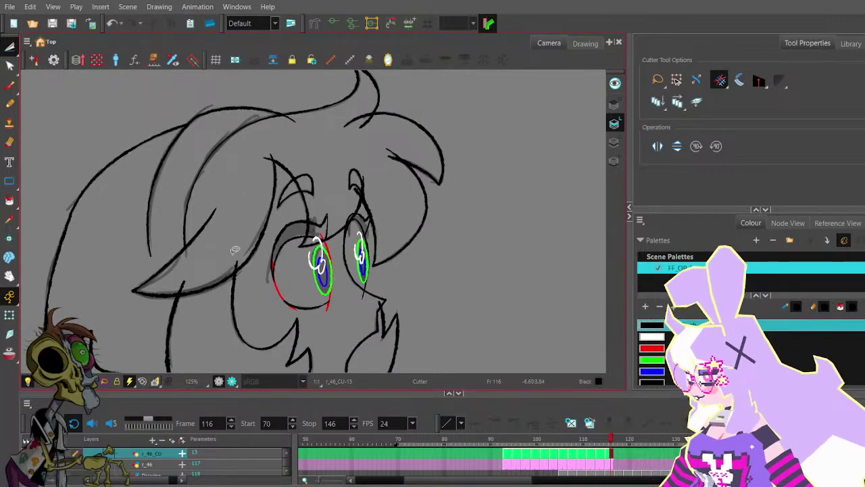
key(space)
drag(205, 262, 246, 176)
drag(264, 268, 238, 226)
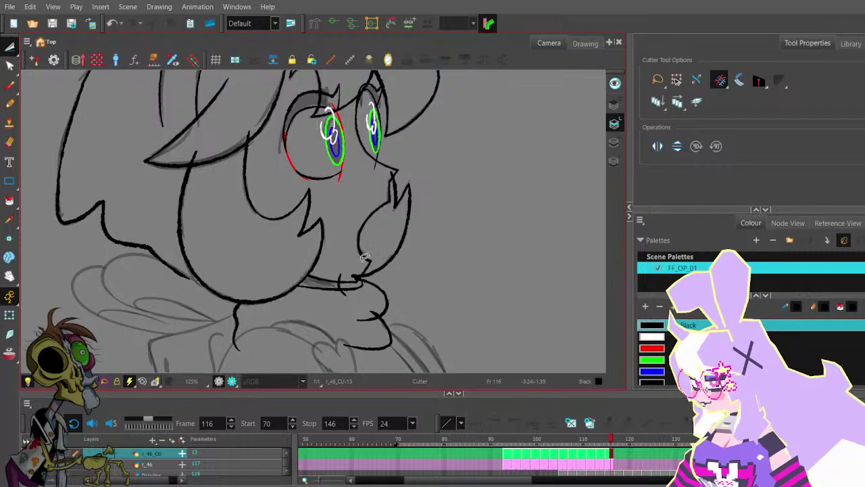
scroll(364, 257, up, 3)
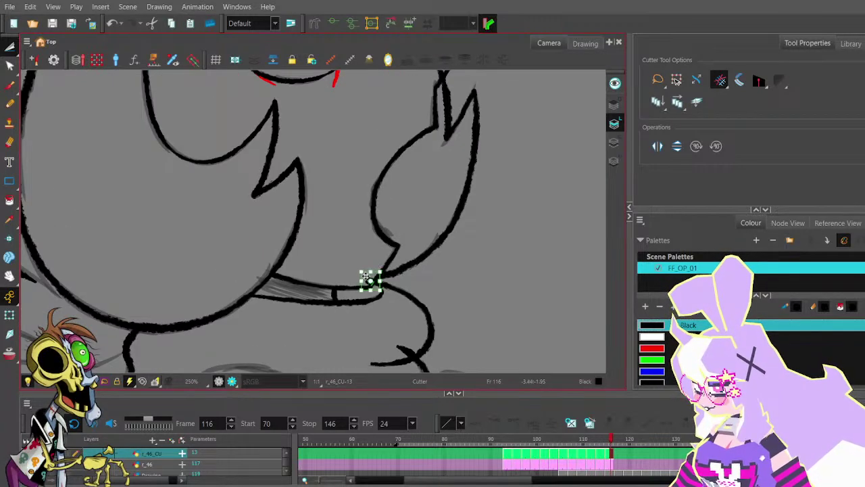
drag(396, 277, 360, 195)
drag(352, 263, 363, 237)
key(Delete)
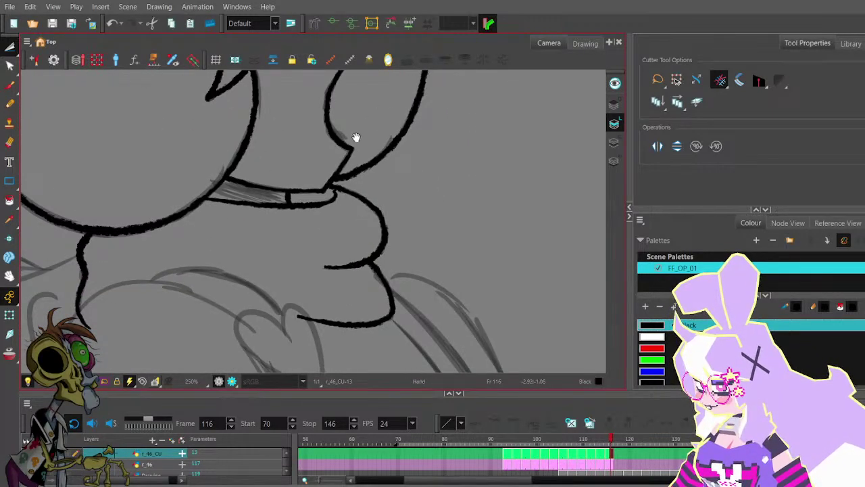
- Trim the overshooting ends of the side hair locks where they cross the fringe
mouse_move(356, 138)
mouse_down()
mouse_move(401, 285)
mouse_move(387, 250)
mouse_up()
scroll(383, 231, down, 1)
drag(338, 190, 409, 242)
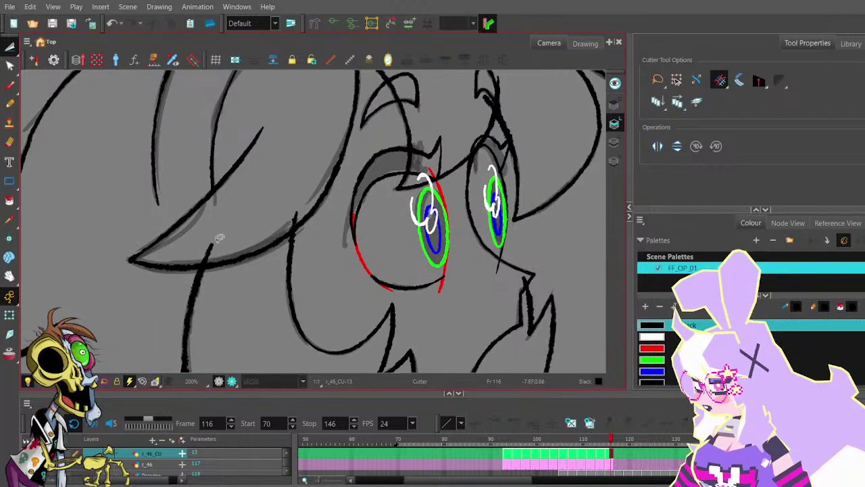
scroll(247, 170, down, 1)
drag(350, 100, 353, 233)
mouse_move(369, 139)
mouse_down()
mouse_move(363, 150)
mouse_move(376, 164)
mouse_up()
drag(354, 197, 344, 133)
drag(315, 133, 322, 145)
drag(337, 208, 337, 169)
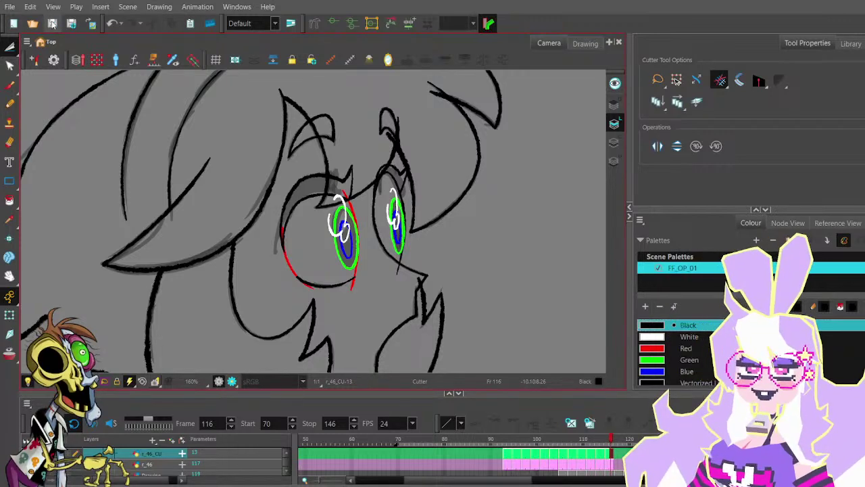
- Trim the stray line ends at the base of the crown's hair tuft and the front bang
scroll(417, 181, up, 2)
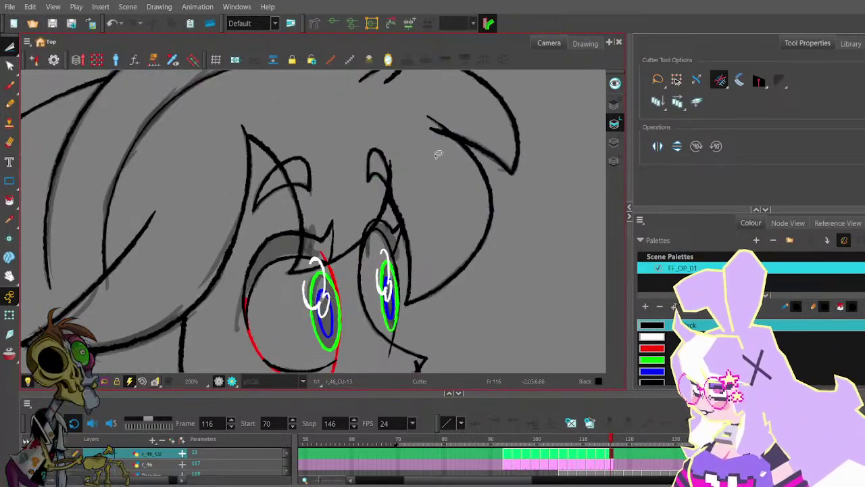
drag(442, 143, 409, 210)
scroll(410, 228, down, 2)
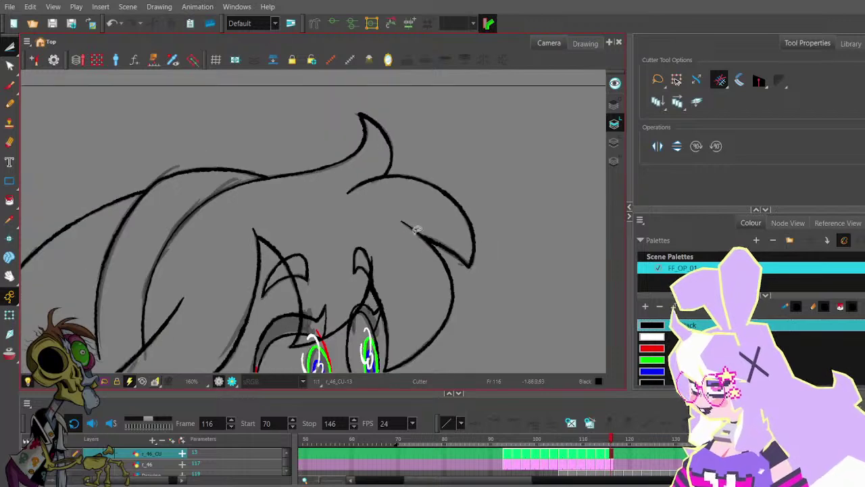
drag(416, 267, 392, 205)
drag(401, 251, 407, 175)
- Cut off the line tail beneath the far eye and the red line's overshoot at the top of the near eye
scroll(372, 218, up, 2)
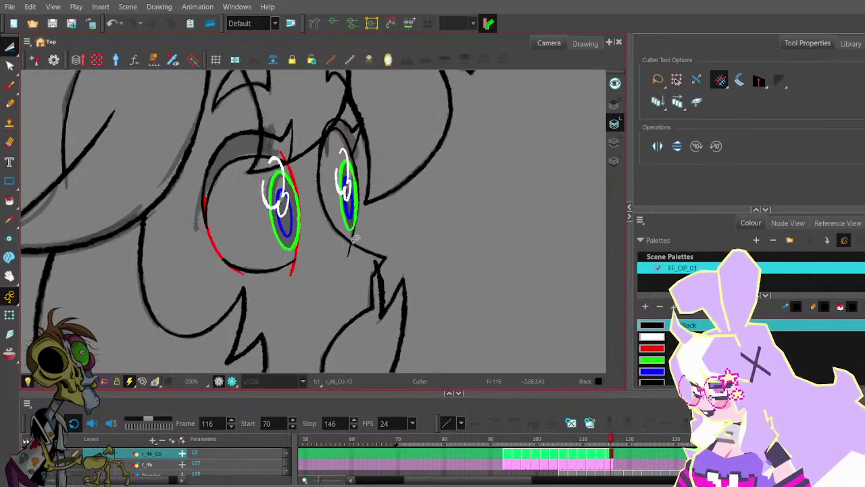
drag(374, 152, 374, 231)
scroll(390, 210, down, 2)
scroll(339, 208, up, 1)
scroll(336, 206, up, 2)
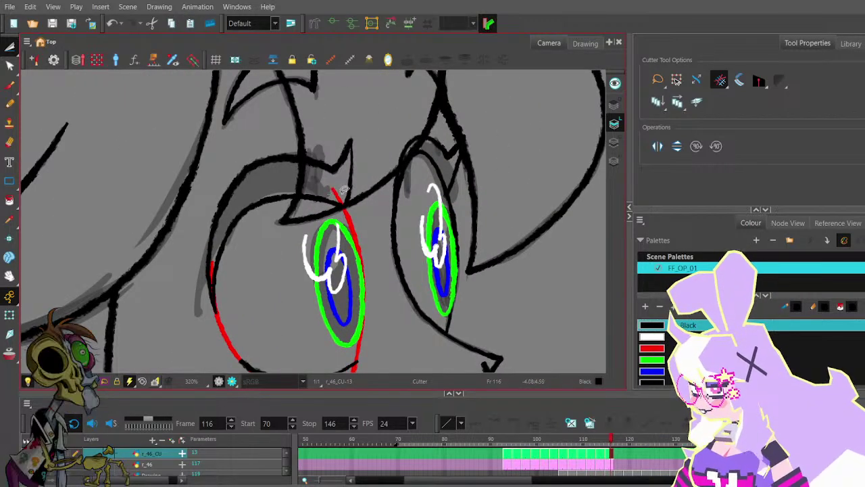
scroll(341, 186, down, 1)
scroll(343, 182, down, 2)
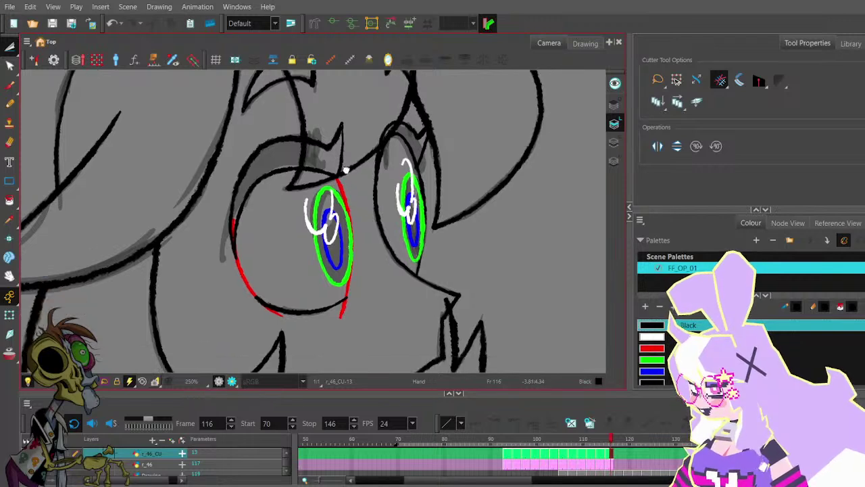
- Remove the red line's overshoot beside the outer lash of the near eye
scroll(238, 216, up, 1)
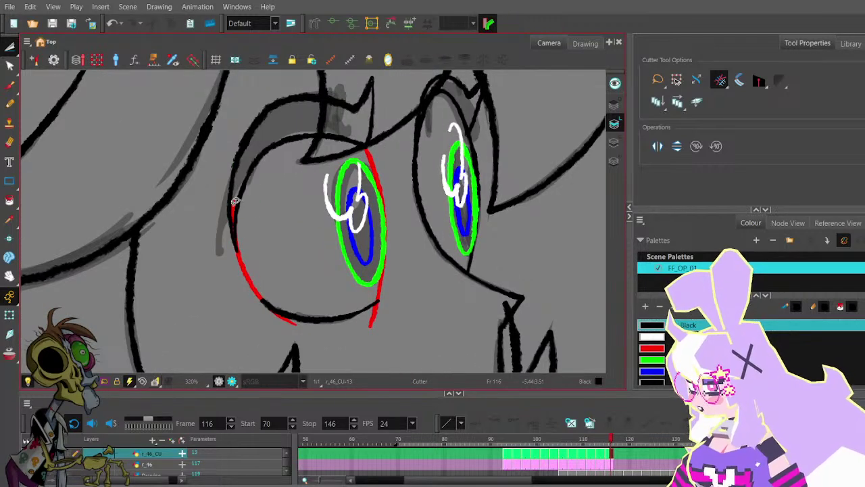
scroll(235, 203, up, 2)
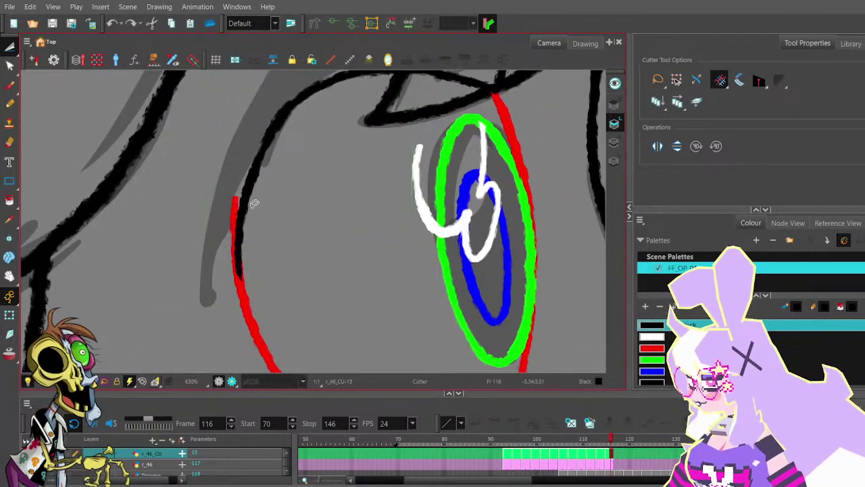
scroll(248, 186, down, 1)
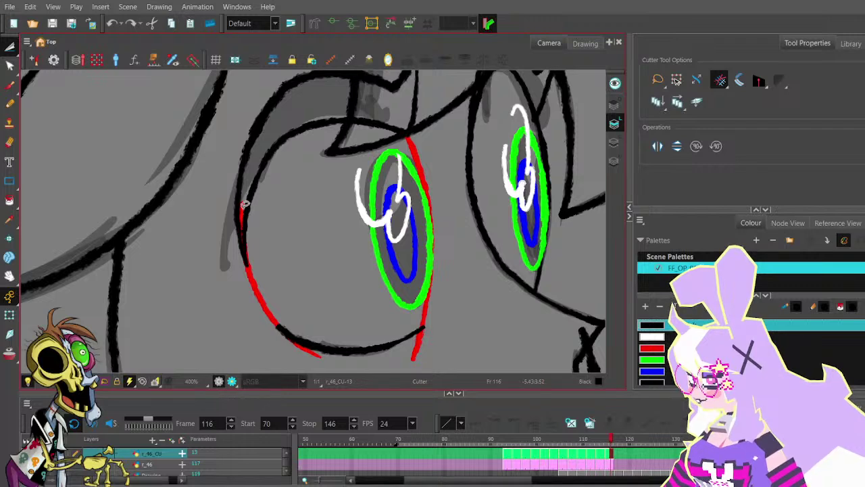
scroll(245, 204, up, 3)
drag(249, 288, 250, 166)
key(Delete)
- Trim the red line ends that extend past the near eye's lower outline
scroll(264, 179, down, 5)
scroll(303, 261, up, 2)
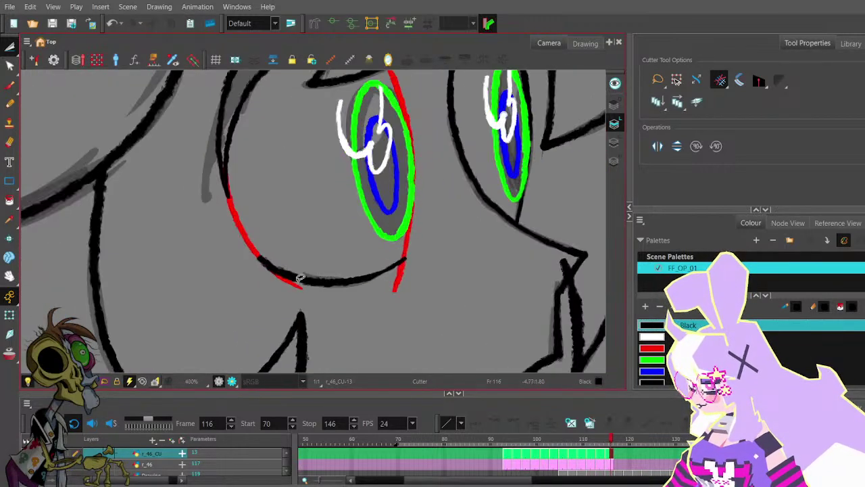
scroll(427, 258, down, 2)
scroll(394, 188, up, 2)
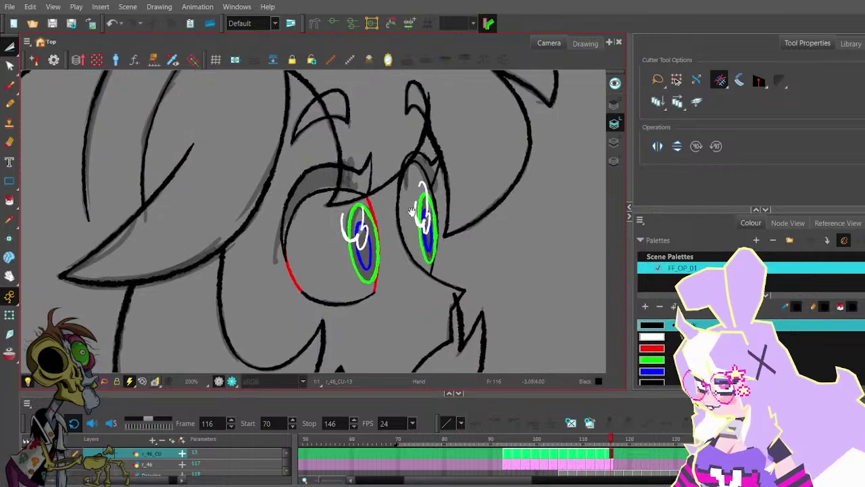
- Cut away the parts of the white highlight strokes that extend outside both green iris outlines
scroll(394, 188, down, 2)
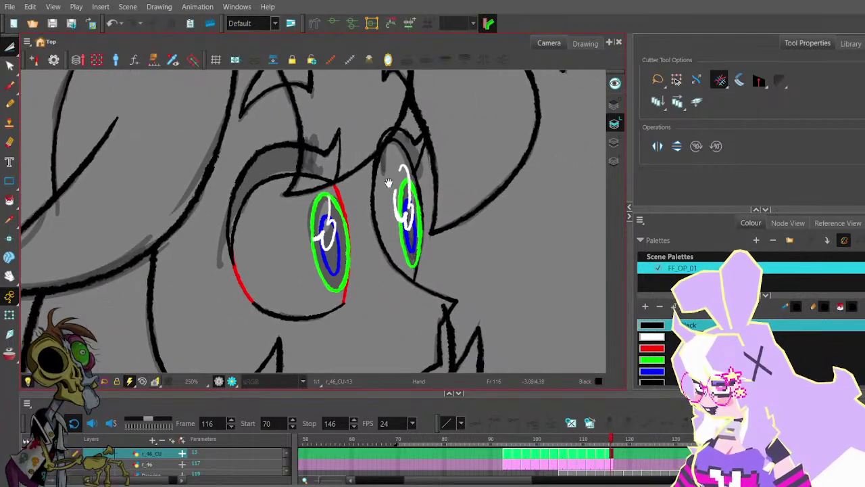
scroll(323, 211, up, 2)
scroll(339, 214, down, 5)
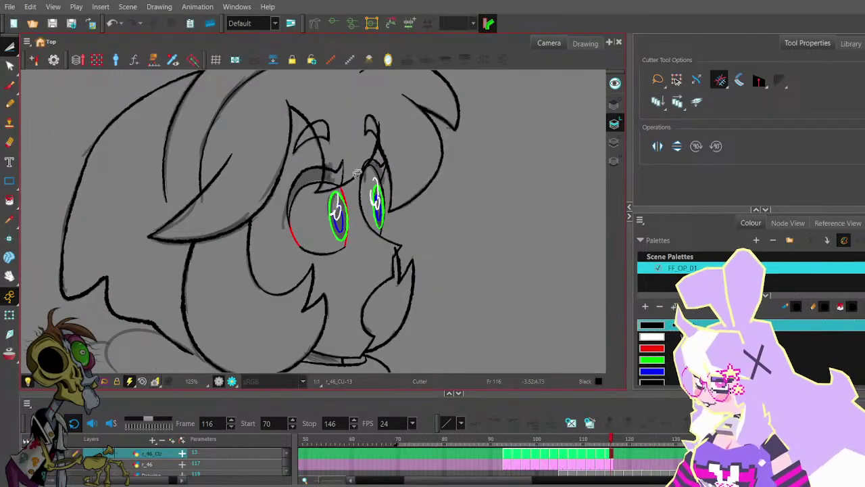
- Remove the hair line's overshooting tip above its crossing with the far eyebrow
drag(399, 175, 374, 193)
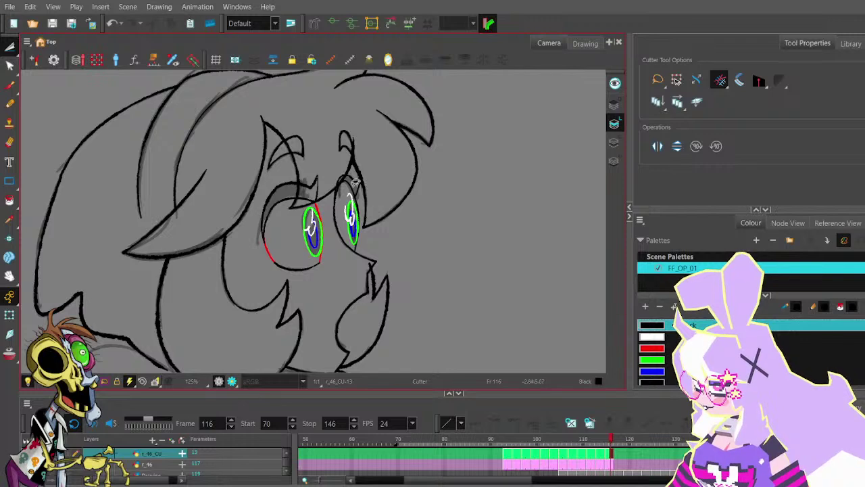
scroll(367, 164, up, 4)
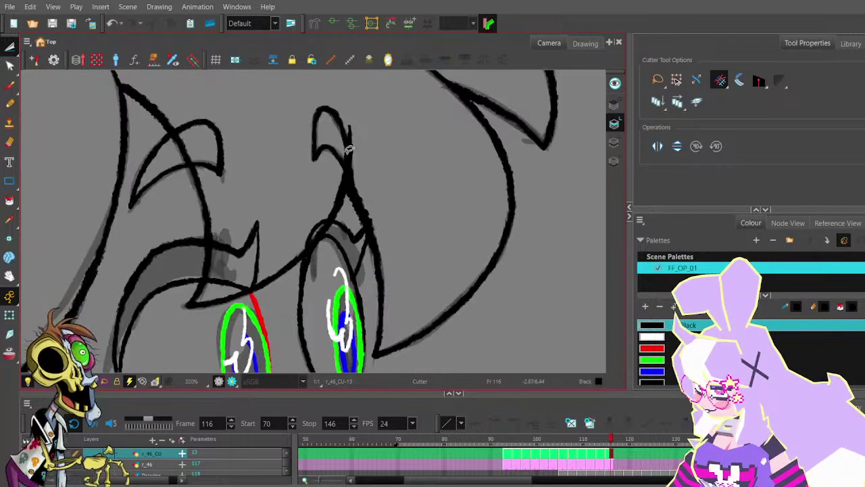
scroll(370, 164, down, 1)
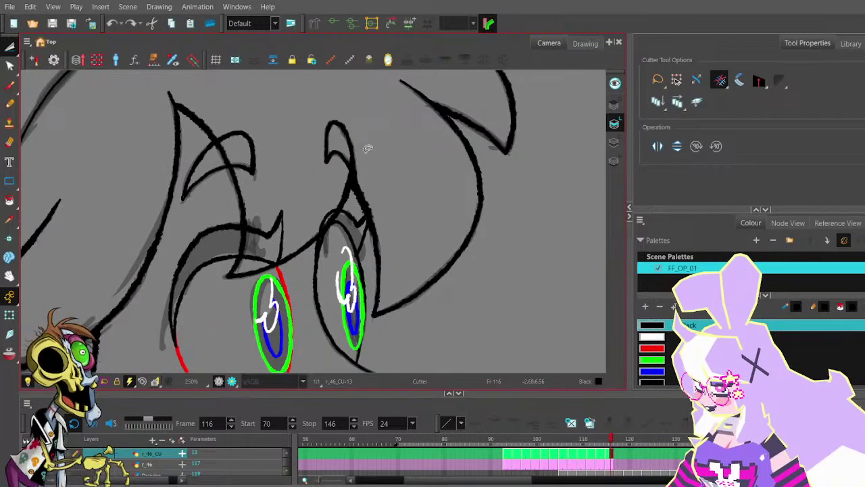
scroll(384, 143, down, 3)
mouse_move(384, 144)
mouse_down()
mouse_move(457, 117)
mouse_move(456, 139)
mouse_up()
drag(441, 272, 421, 148)
scroll(367, 167, up, 2)
click(366, 168)
key(Delete)
- Inspect the trimmed face and collar linework on frame 116, and compare it with the preceding drawing on frame 114
scroll(384, 182, down, 2)
drag(378, 233, 387, 181)
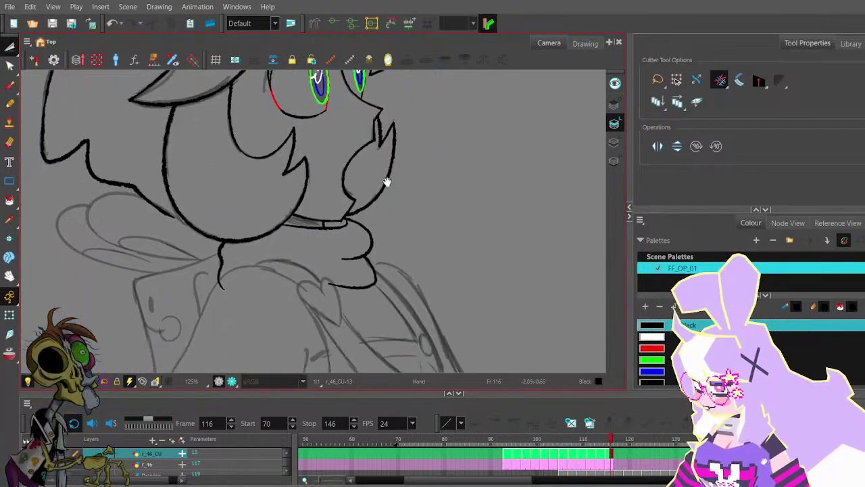
drag(389, 75, 396, 185)
scroll(378, 187, up, 3)
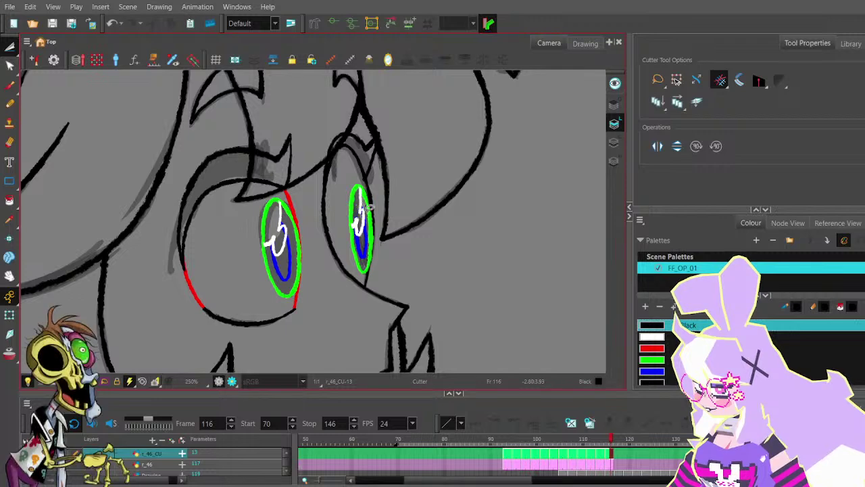
scroll(388, 231, down, 2)
drag(396, 245, 391, 215)
key(comma)
key(comma)
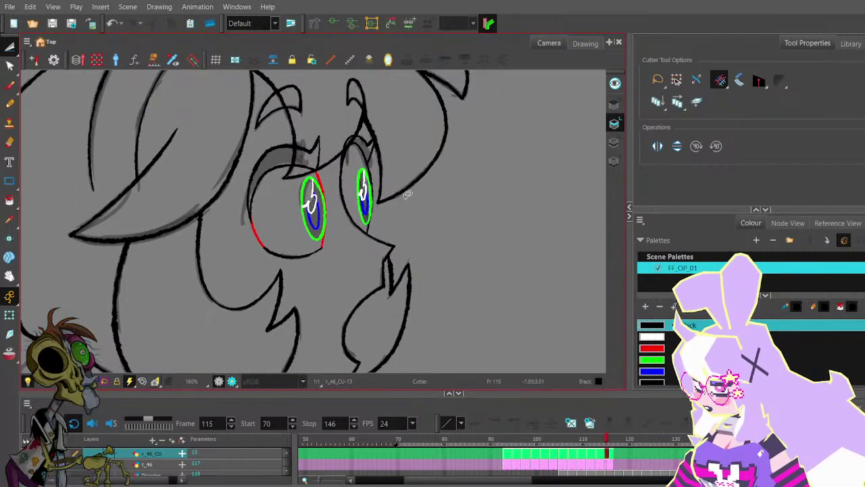
key(period)
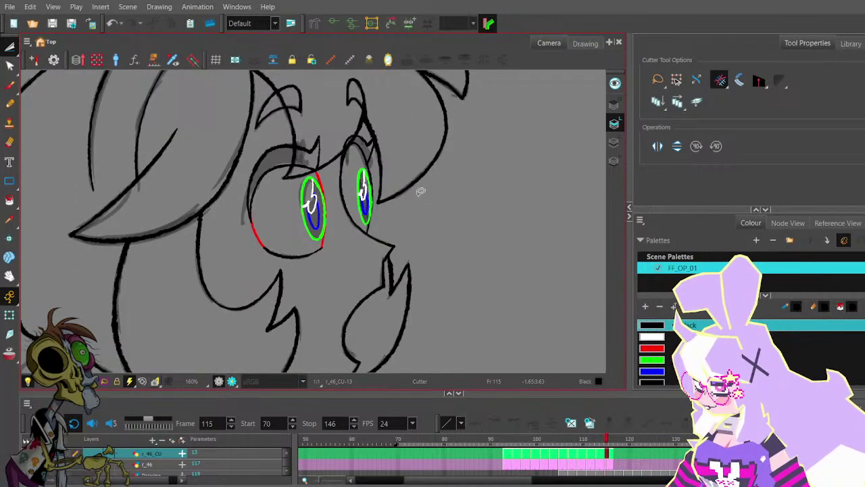
key(comma)
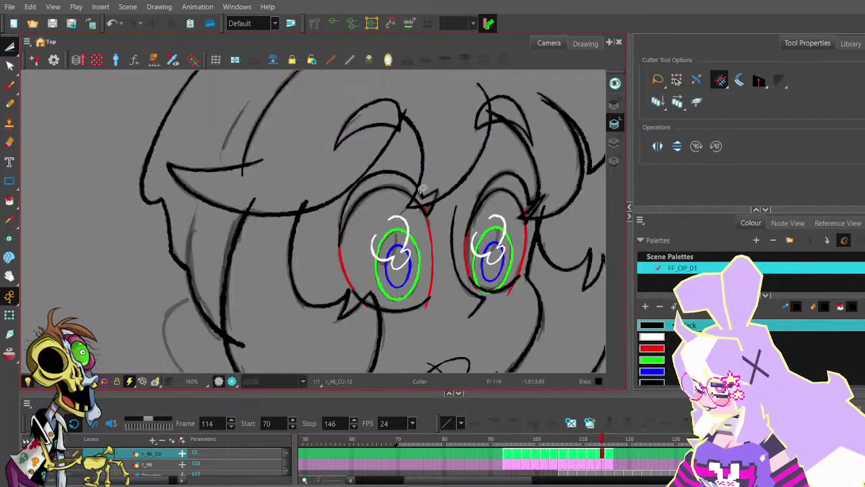
- Examine the lash and hair strokes around the far eye on frame 115
key(period)
scroll(421, 177, down, 1)
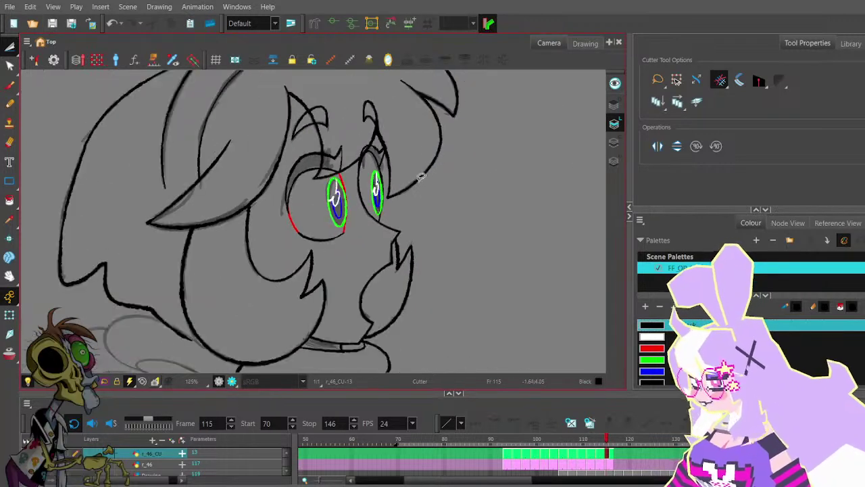
drag(417, 154, 425, 177)
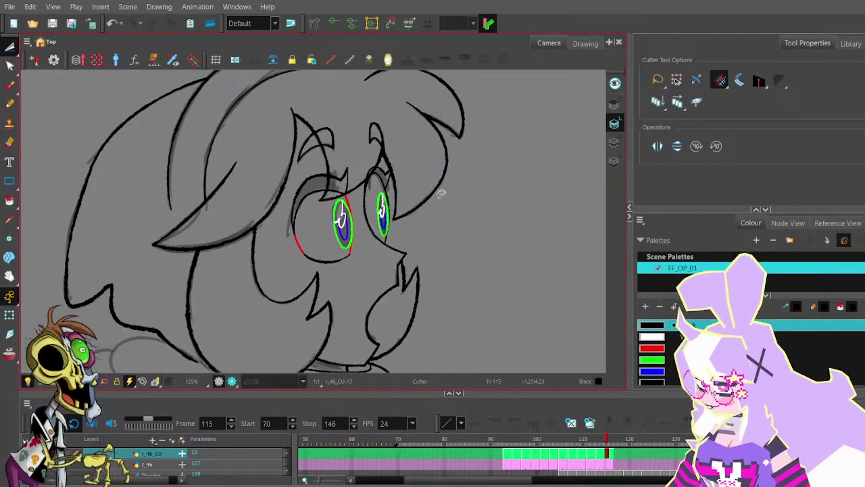
click(9, 48)
click(24, 49)
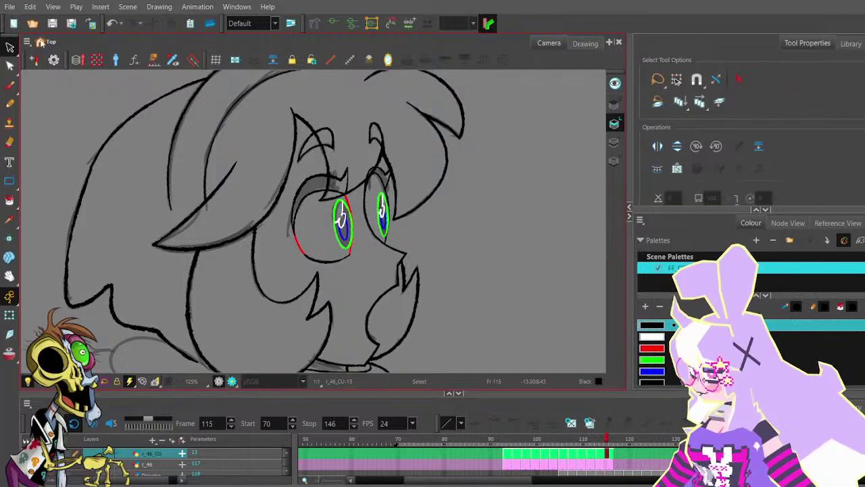
scroll(393, 173, up, 5)
click(393, 173)
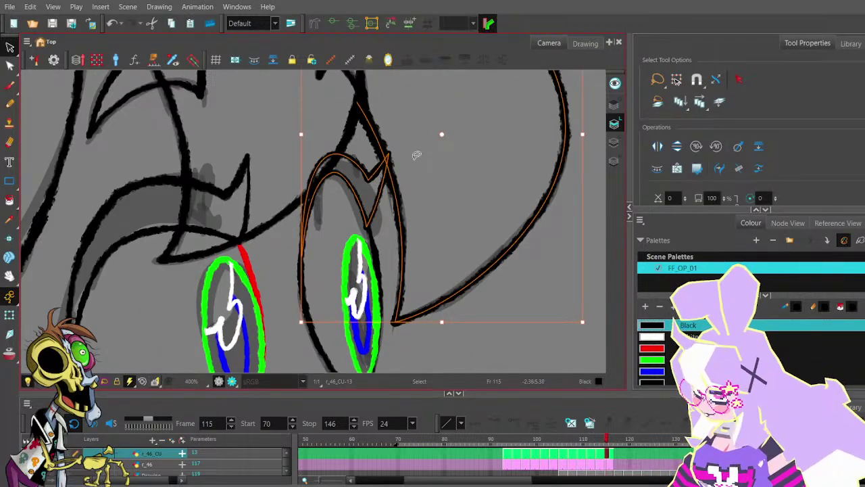
click(416, 164)
scroll(415, 167, down, 2)
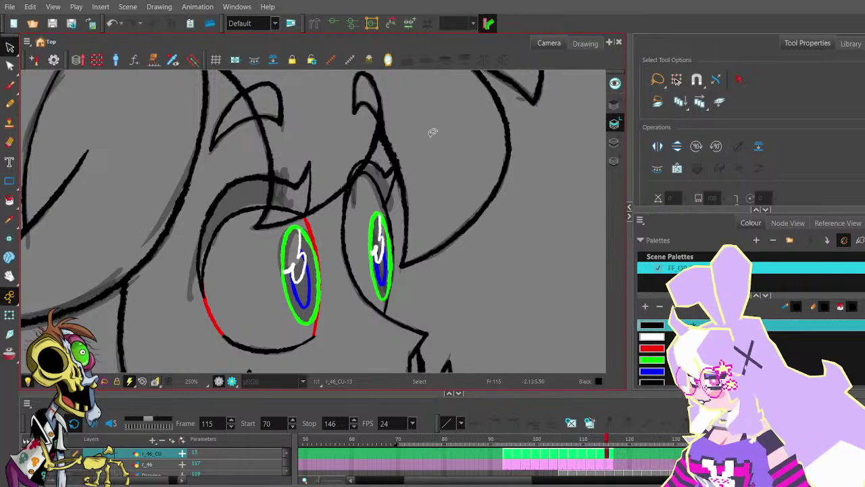
scroll(433, 137, down, 3)
- Trim the upper ends of the two side hair lines that overshoot the fringe outline on frame 114
space+drag(486, 180, 436, 222)
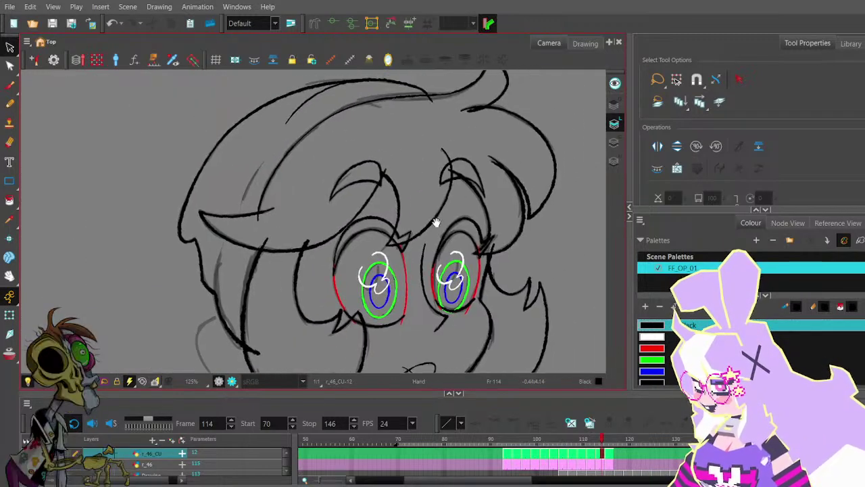
mouse_move(514, 216)
mouse_down()
mouse_move(450, 214)
mouse_move(443, 181)
mouse_up()
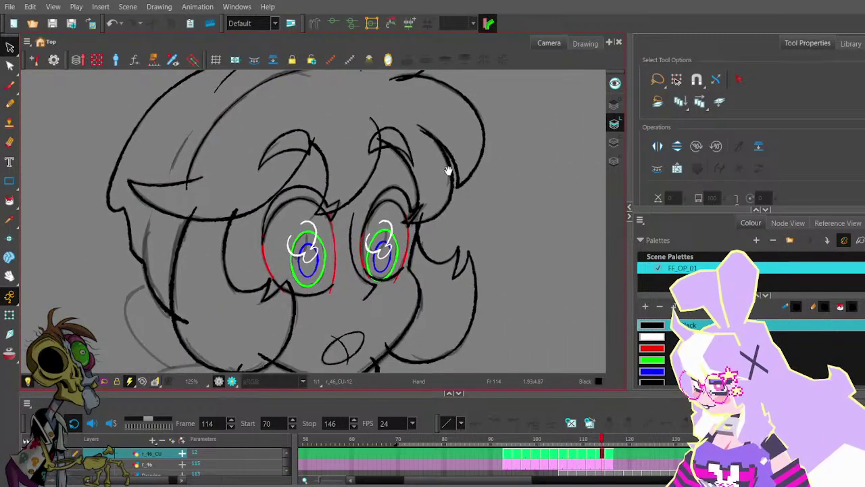
drag(461, 127, 442, 184)
key(alt+t)
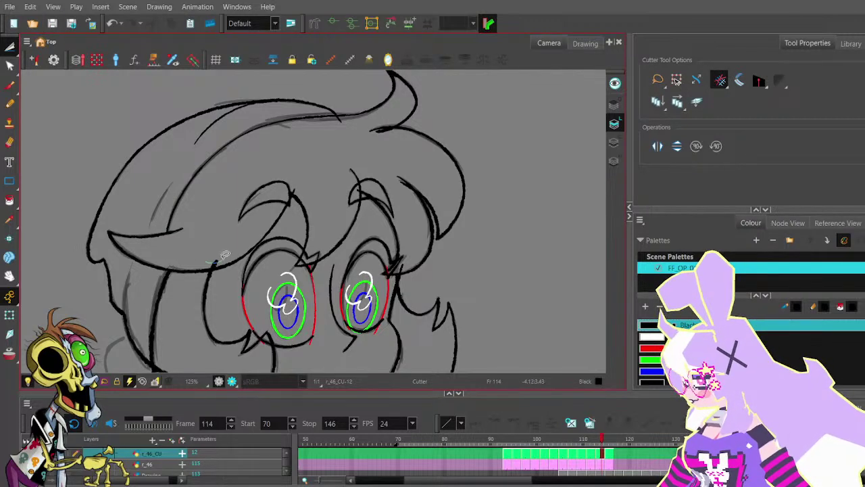
scroll(287, 114, up, 2)
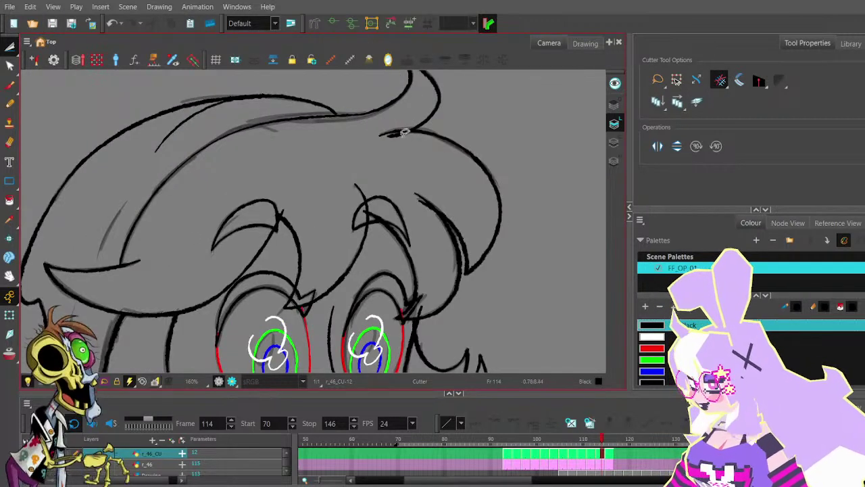
- Cut off and delete the short hair strand piece that overlaps the near eyebrow's inner end
mouse_move(297, 199)
mouse_down()
mouse_move(300, 161)
mouse_move(308, 166)
mouse_move(294, 181)
mouse_up()
scroll(302, 161, up, 3)
click(324, 161)
scroll(298, 170, up, 3)
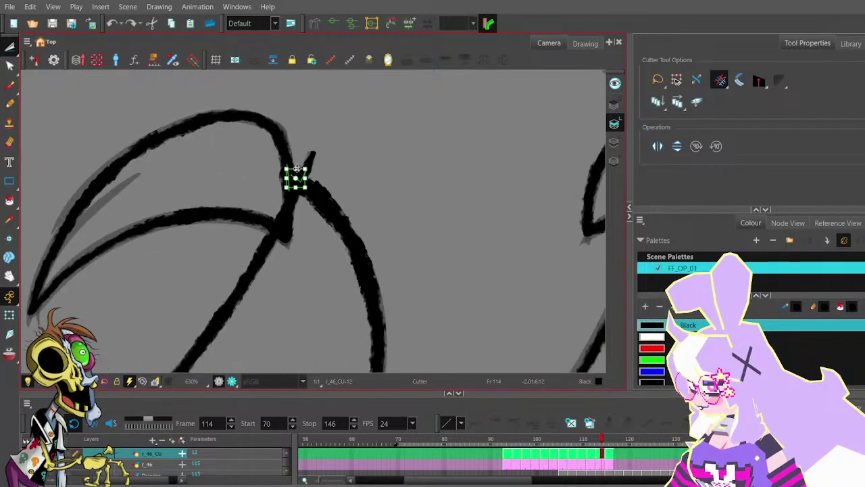
key(Delete)
- Trim the upper end of the near eye's inner red line where it runs into the upper lash
scroll(306, 155, down, 5)
scroll(308, 159, down, 2)
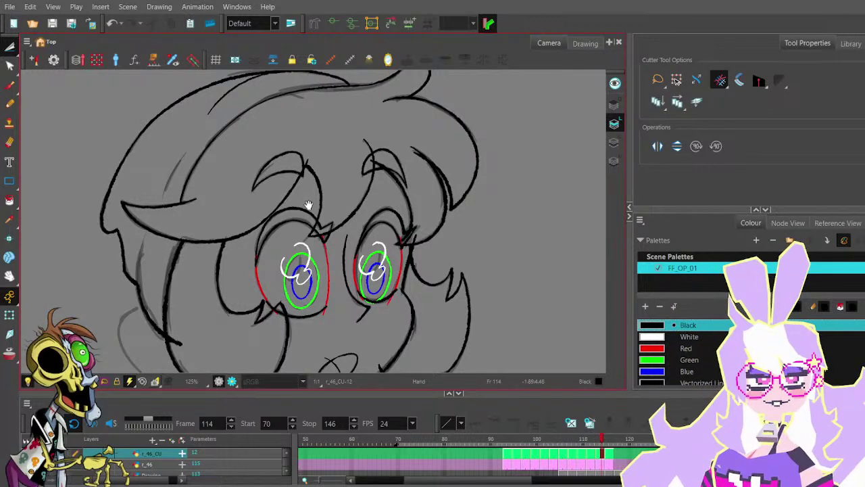
drag(321, 201, 326, 172)
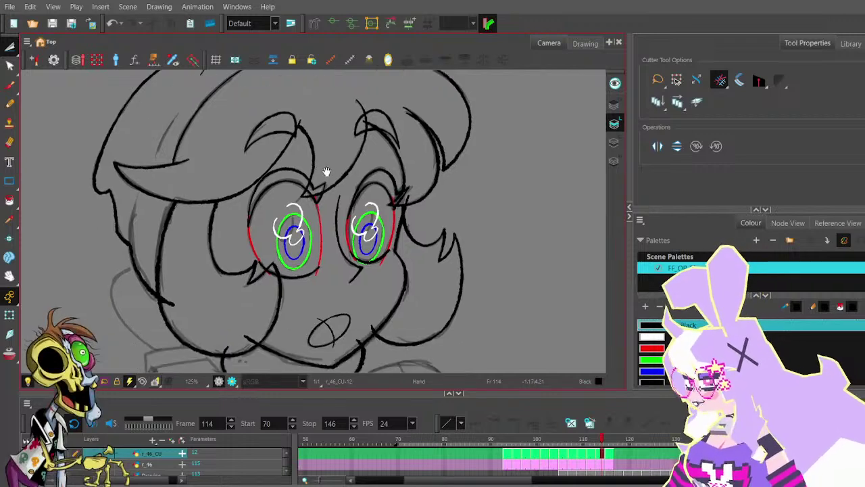
scroll(322, 179, up, 3)
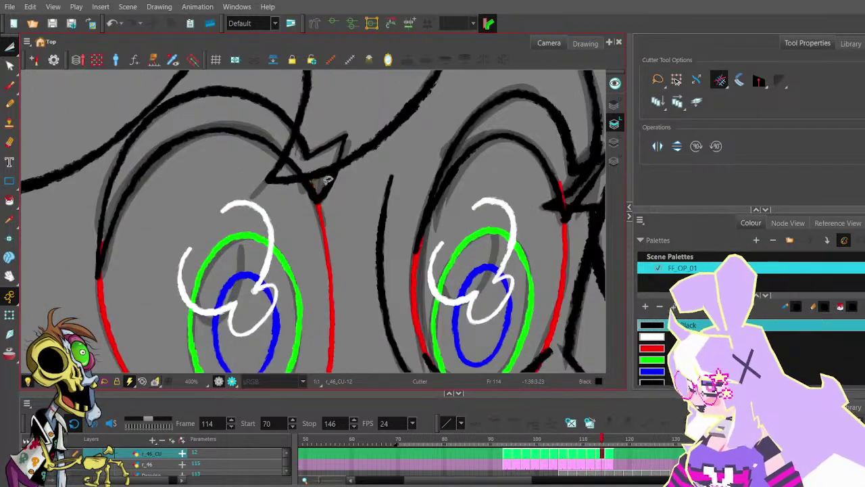
scroll(329, 180, down, 1)
drag(316, 212, 326, 192)
- Trim the line ends that overshoot the near cheek's outline
mouse_move(230, 197)
mouse_down()
mouse_move(270, 186)
mouse_move(307, 134)
mouse_up()
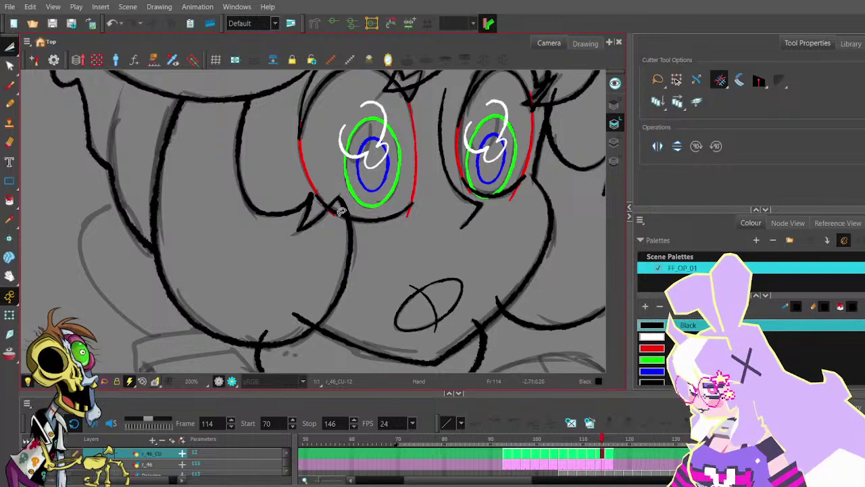
drag(244, 267, 292, 246)
scroll(294, 219, down, 1)
drag(362, 100, 319, 206)
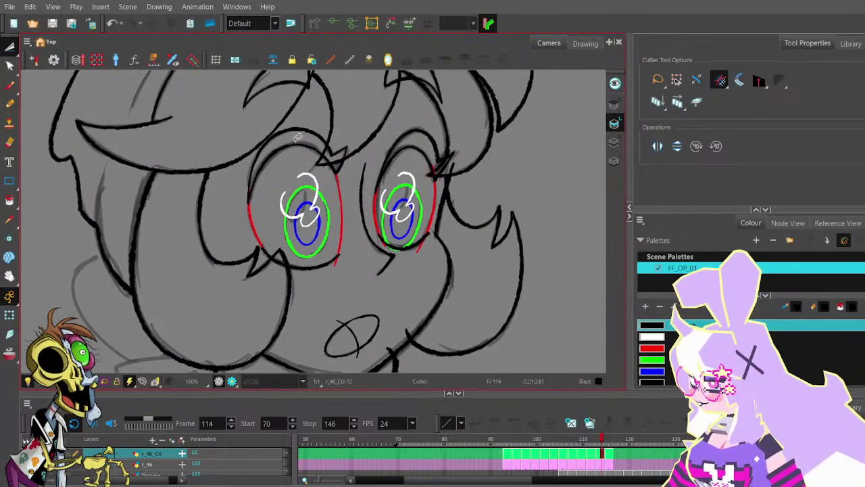
- Trim the near eye's outer red line end inside the lash and the red ends past the lower outline
scroll(245, 202, up, 6)
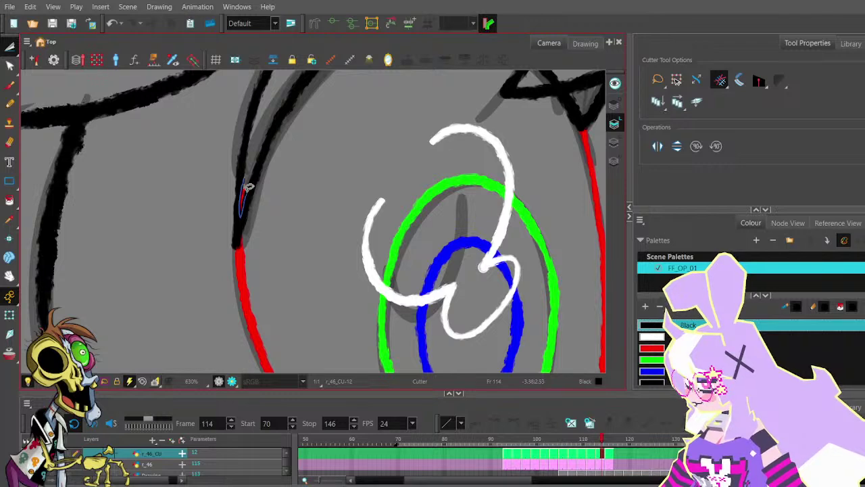
scroll(270, 167, down, 4)
drag(410, 126, 378, 147)
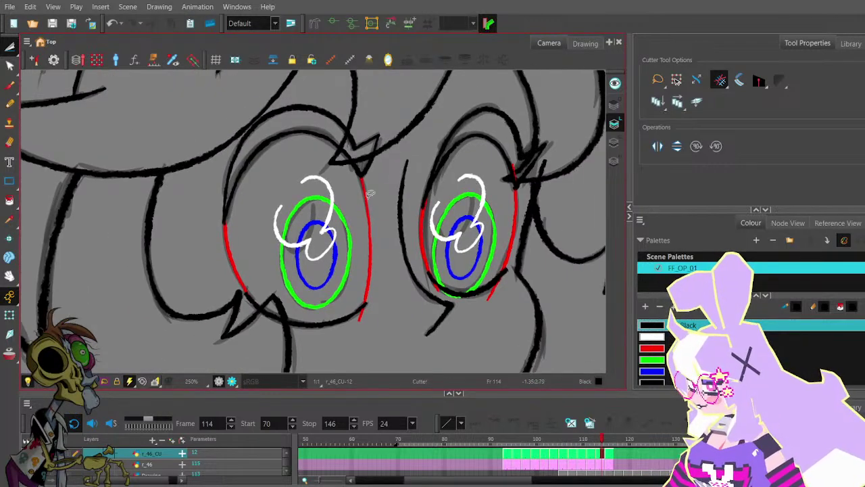
- Cut away the parts of the white highlight strokes that extend outside the near eye's green iris outline
drag(313, 186, 339, 177)
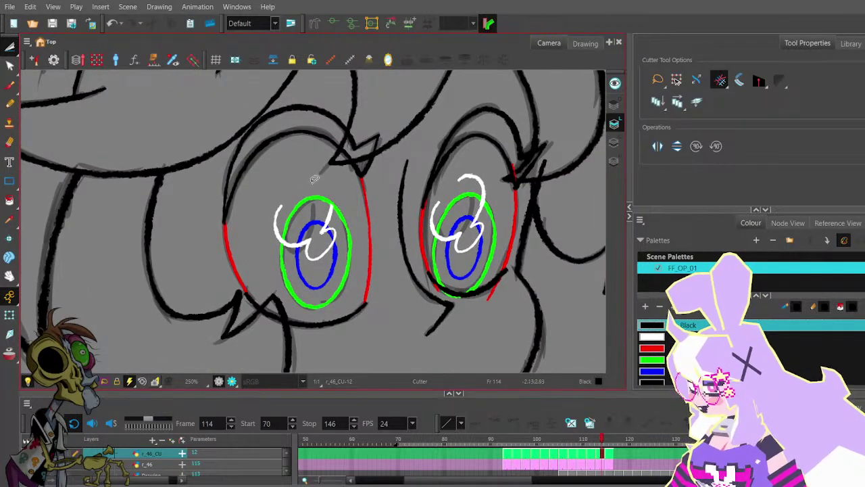
mouse_move(292, 193)
mouse_down()
mouse_move(272, 218)
mouse_move(334, 242)
mouse_up()
scroll(334, 221, up, 3)
scroll(339, 247, down, 3)
scroll(344, 227, down, 3)
- Compare the eye linework on frames 112 and 115, checking the near iris highlight closely, and return to frame 114
key(comma)
key(comma)
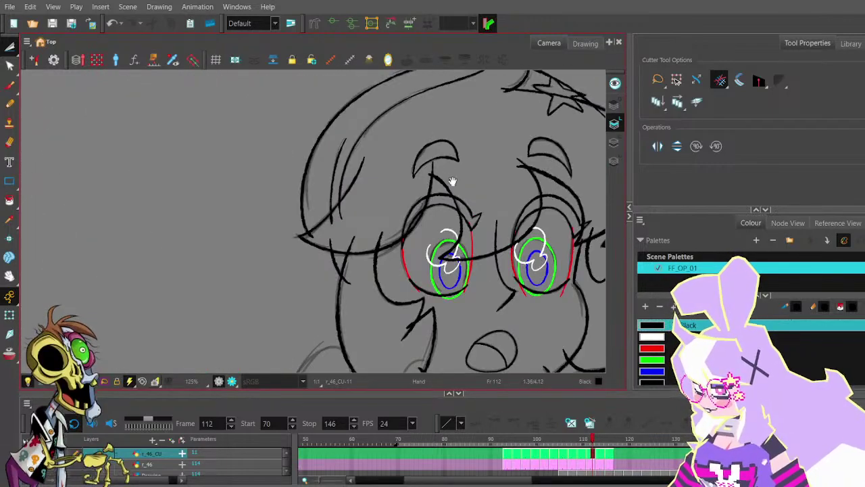
key(period)
key(period)
key(period)
scroll(376, 170, up, 2)
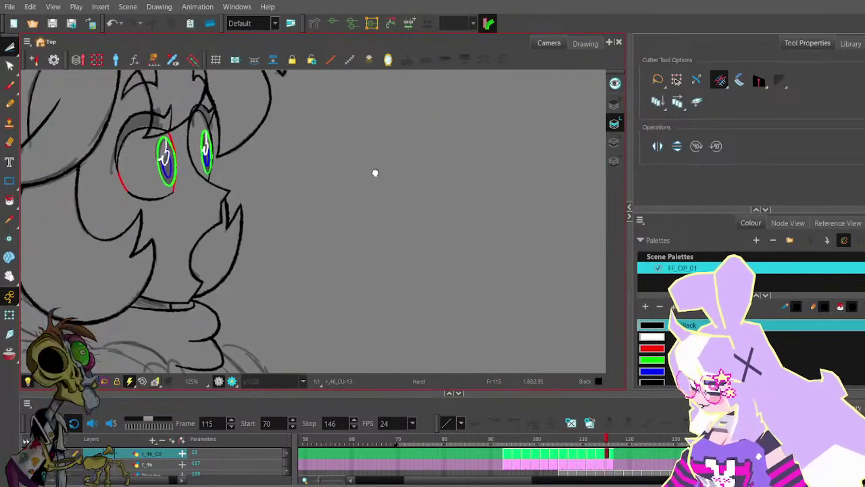
scroll(216, 224, up, 8)
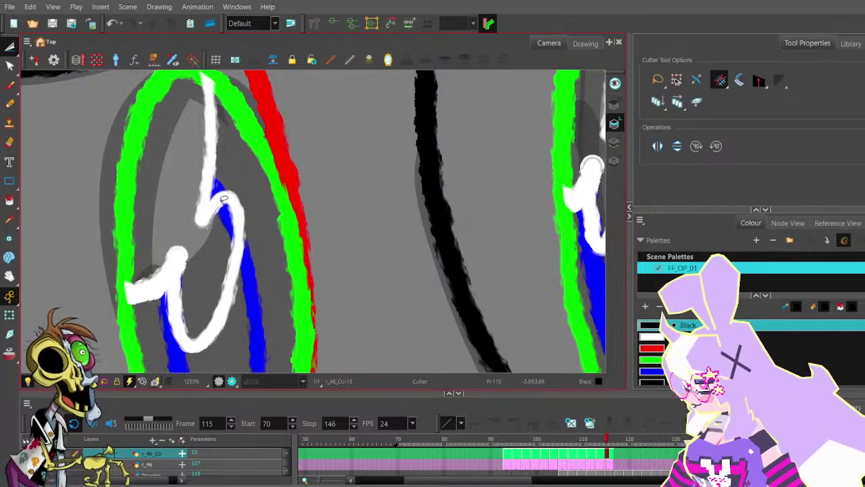
scroll(243, 186, down, 9)
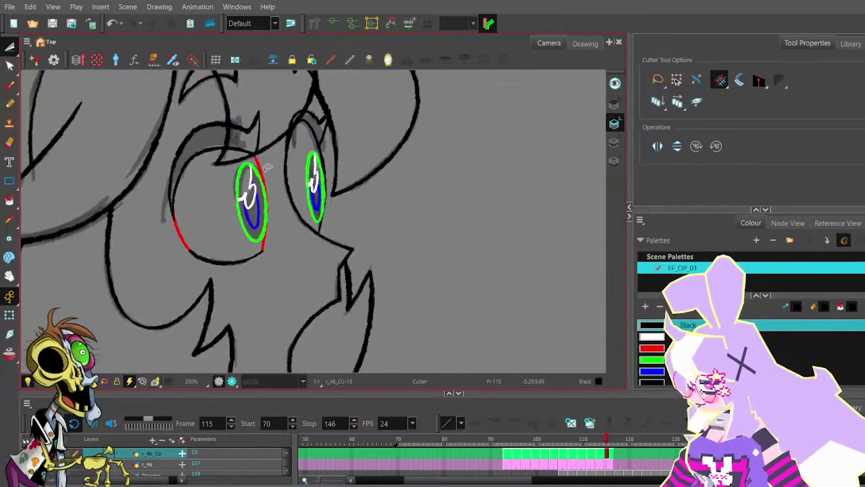
scroll(320, 163, down, 2)
key(comma)
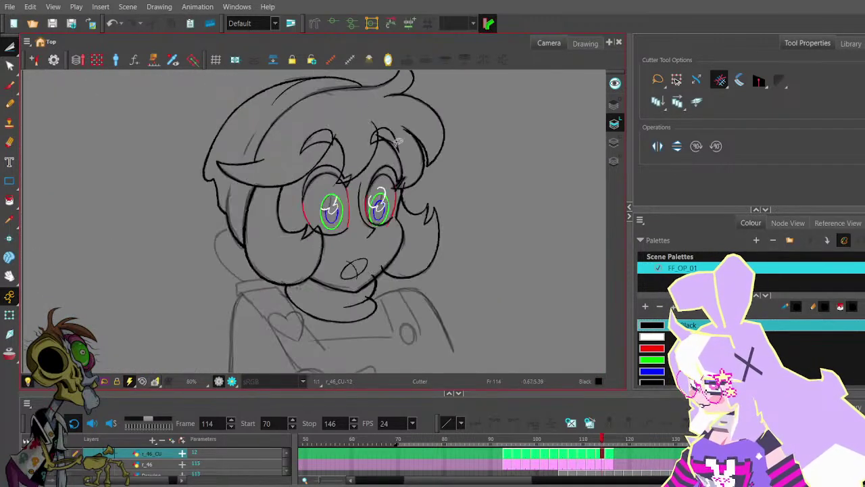
- Trim the upper end of the far eye's red line where it extends into the upper lash corner
mouse_move(412, 153)
mouse_down()
mouse_move(404, 195)
mouse_move(411, 198)
mouse_up()
scroll(306, 135, up, 4)
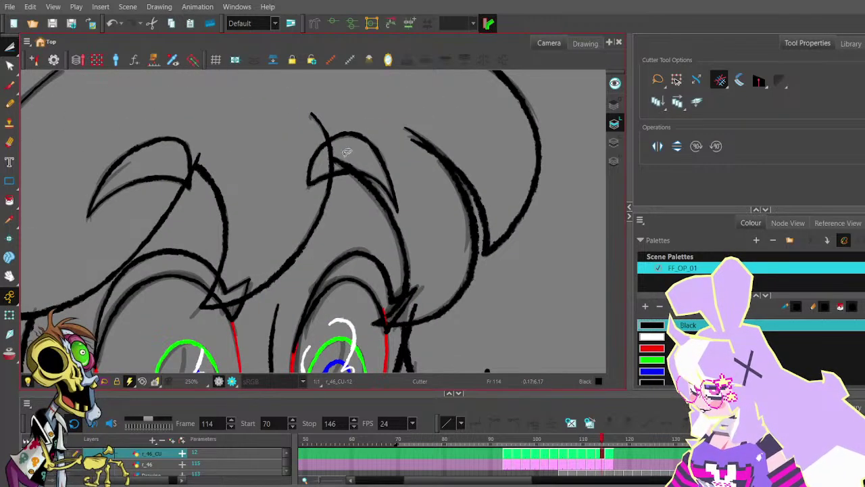
scroll(352, 146, down, 2)
drag(383, 178, 365, 149)
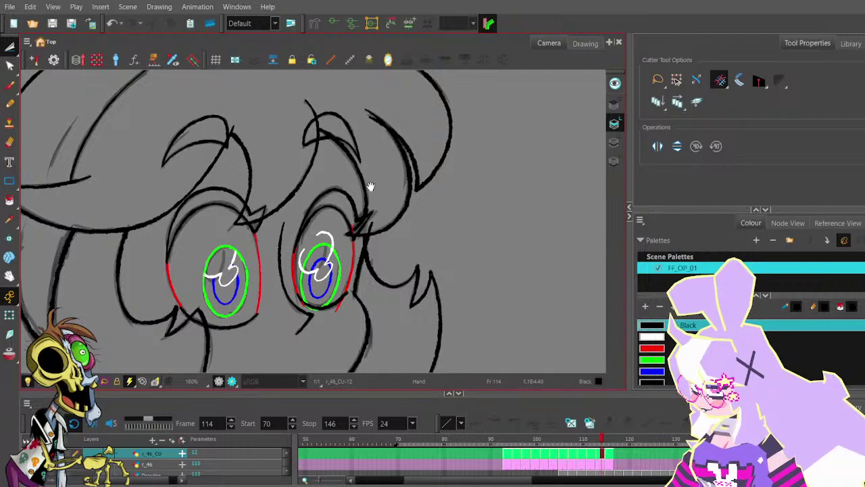
drag(370, 186, 351, 168)
scroll(352, 185, up, 3)
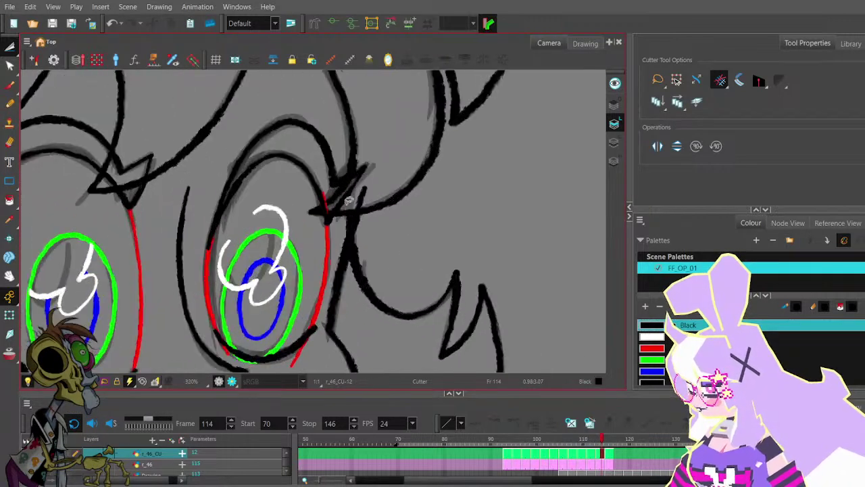
scroll(327, 202, up, 3)
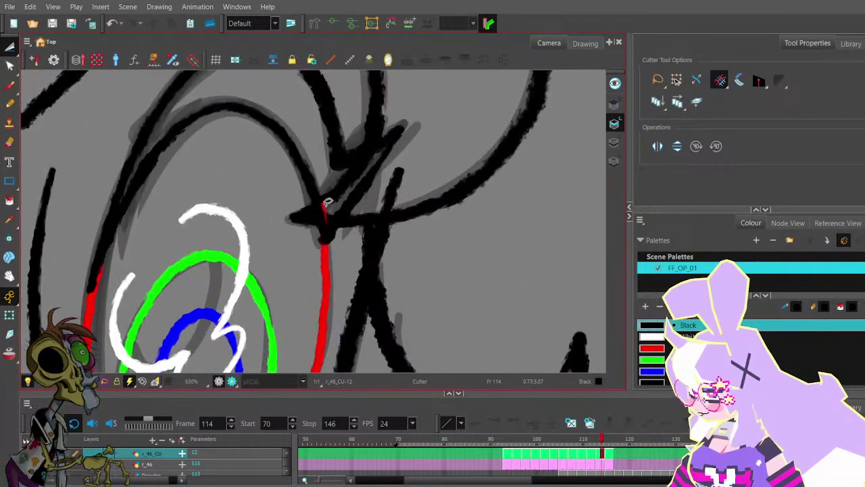
scroll(343, 200, down, 5)
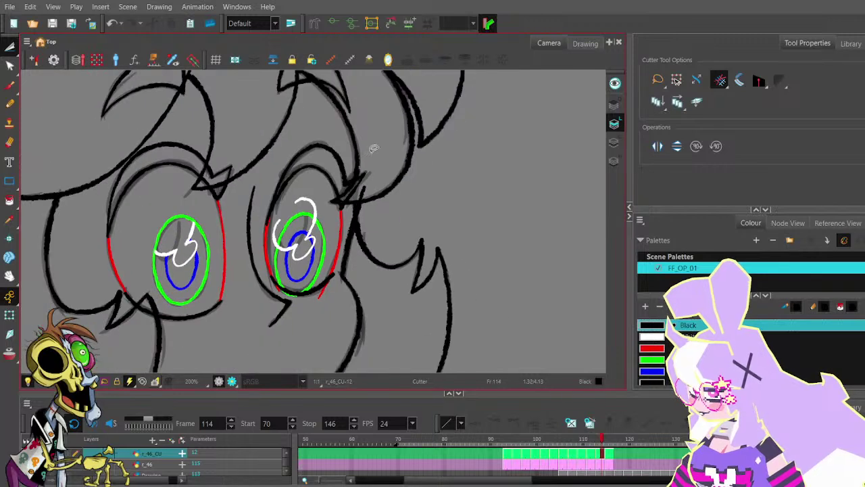
- Delete the top of the side hair strand that overshoots beside the far eye's lash corner
drag(361, 207, 352, 211)
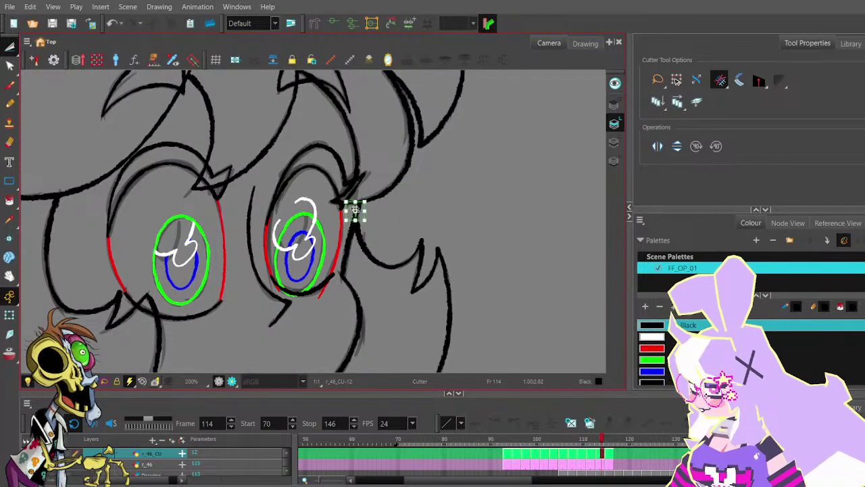
key(Delete)
drag(370, 118, 385, 182)
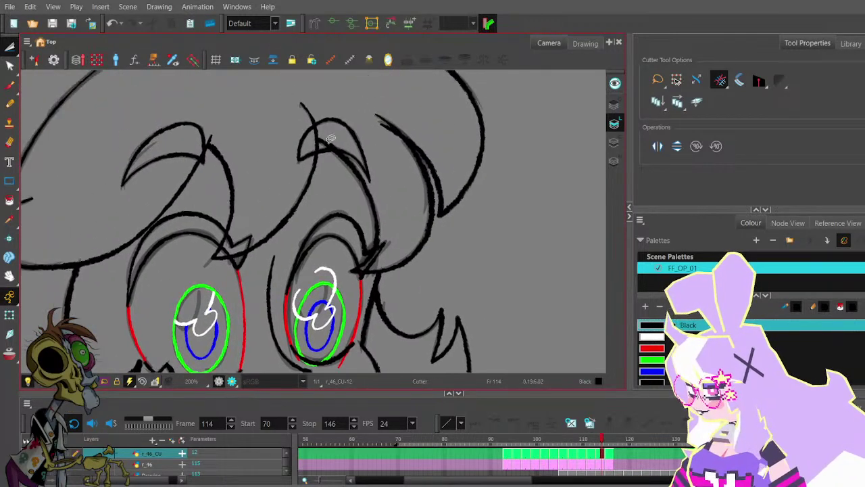
drag(407, 121, 396, 125)
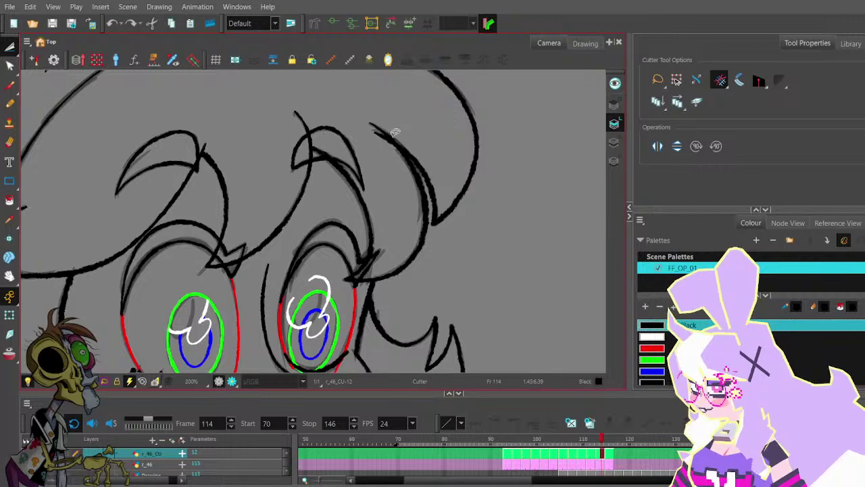
- Trim both ends of the inner mouth line that extend outside the mouth's outline
key(2)
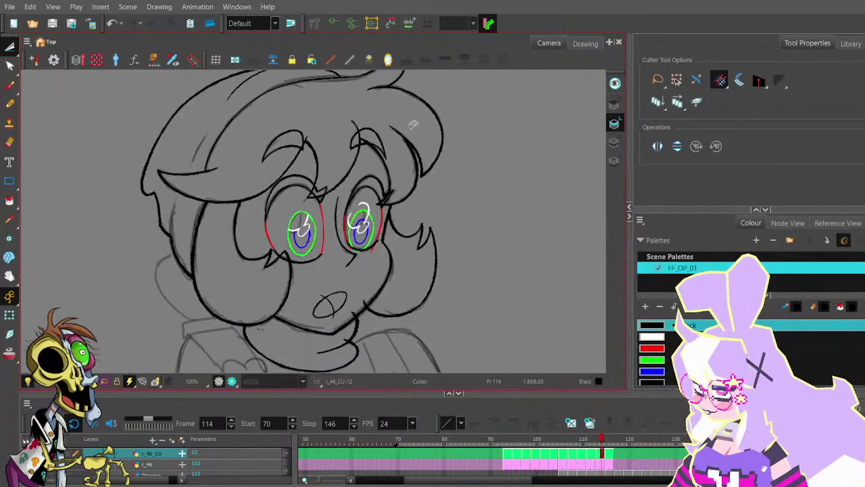
mouse_move(425, 133)
mouse_down()
mouse_move(413, 185)
mouse_move(379, 104)
mouse_up()
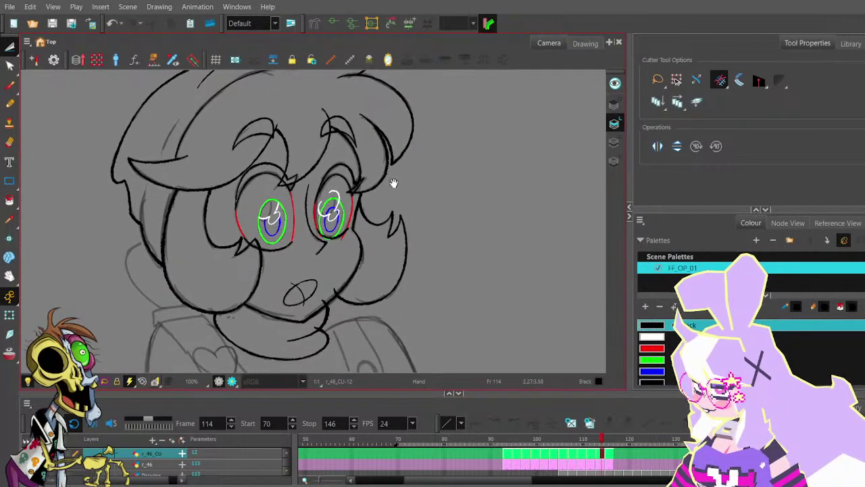
drag(394, 183, 380, 137)
scroll(323, 237, up, 2)
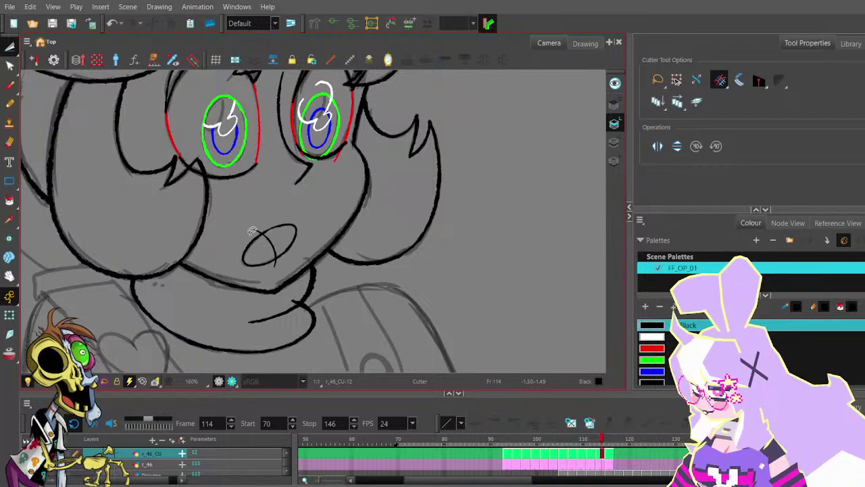
scroll(304, 235, down, 1)
drag(286, 183, 317, 204)
drag(393, 99, 388, 157)
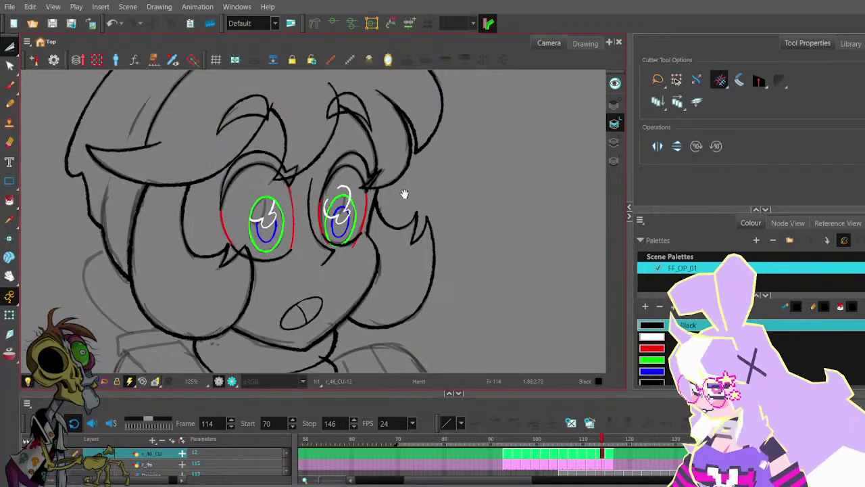
- Delete the parts of the far eye's white highlight that extend outside the green iris outline on frame 114, and save the scene
drag(396, 213, 387, 195)
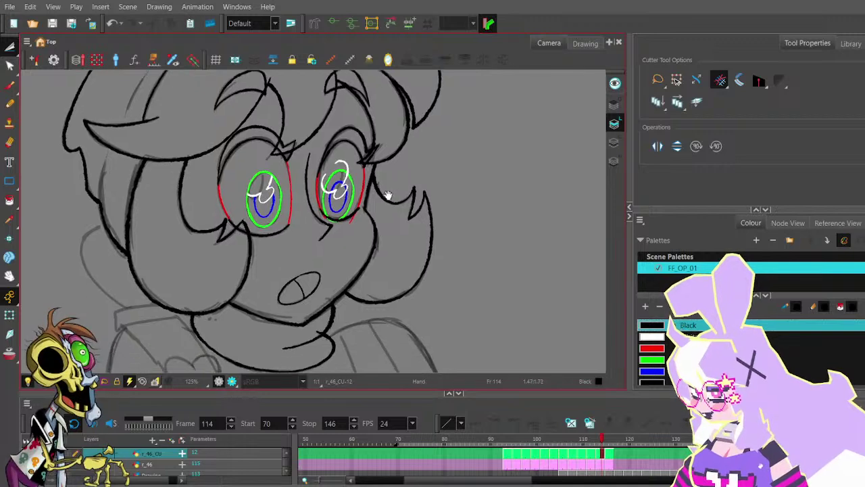
scroll(286, 201, up, 4)
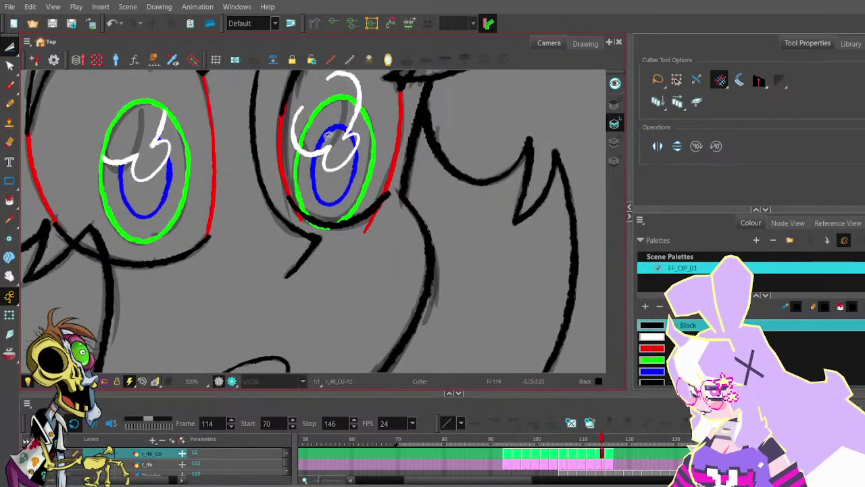
drag(328, 135, 377, 162)
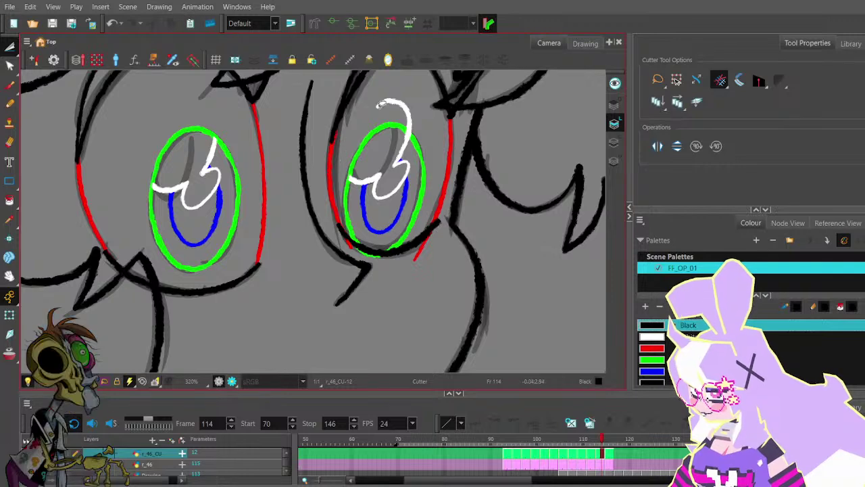
scroll(397, 128, down, 2)
drag(416, 130, 406, 120)
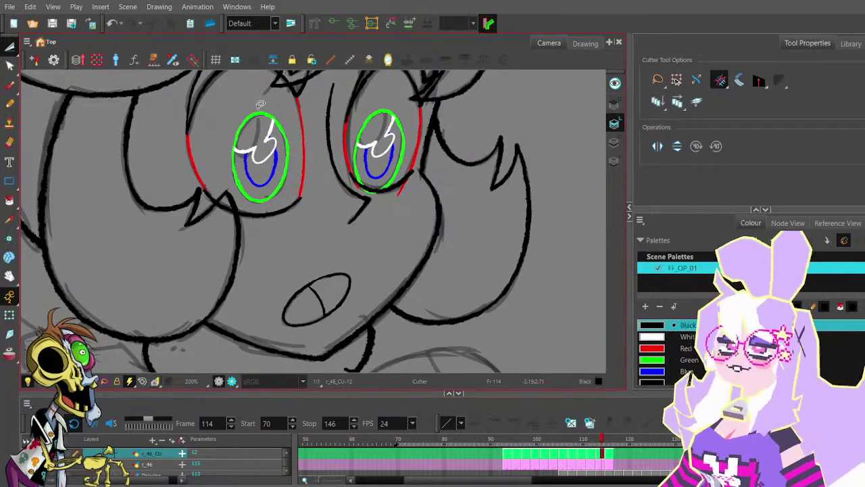
click(53, 25)
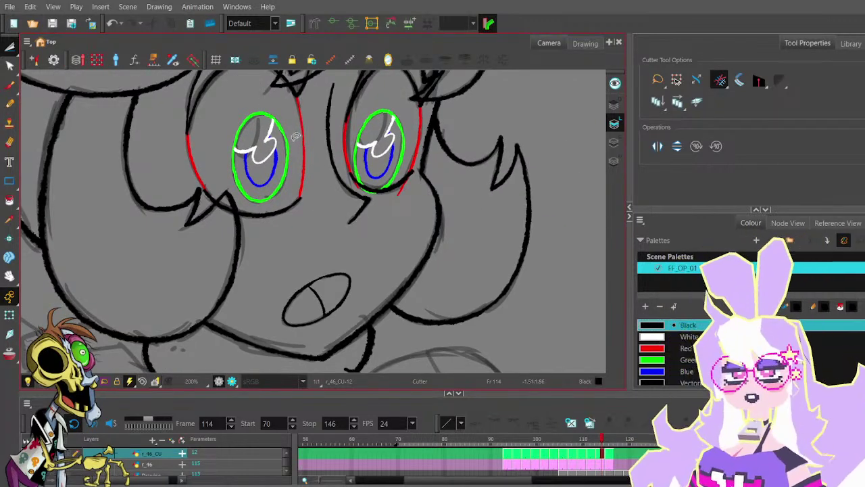
- Trim the far eye's red side lines and green iris outline where they extend below the lower lid
scroll(409, 151, up, 2)
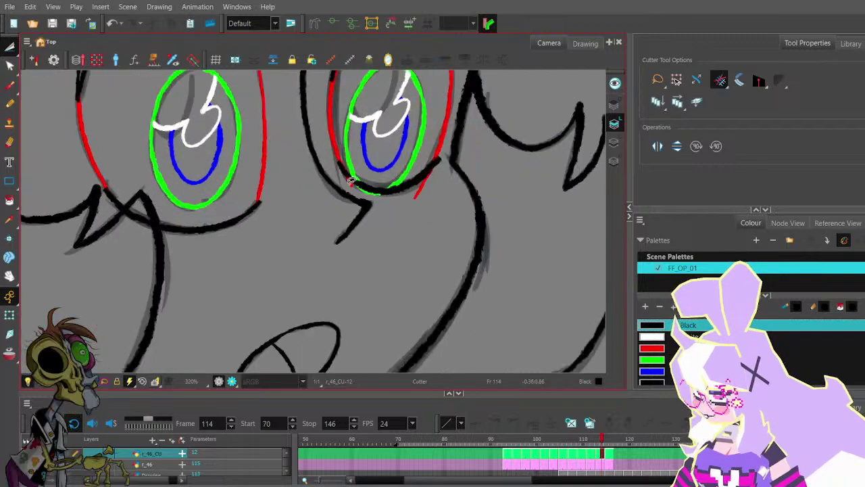
drag(354, 180, 387, 202)
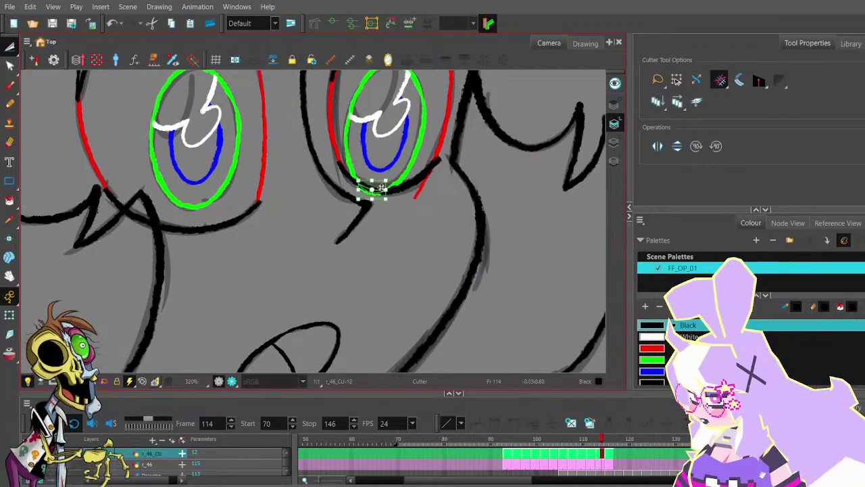
scroll(450, 172, down, 2)
scroll(450, 172, down, 1)
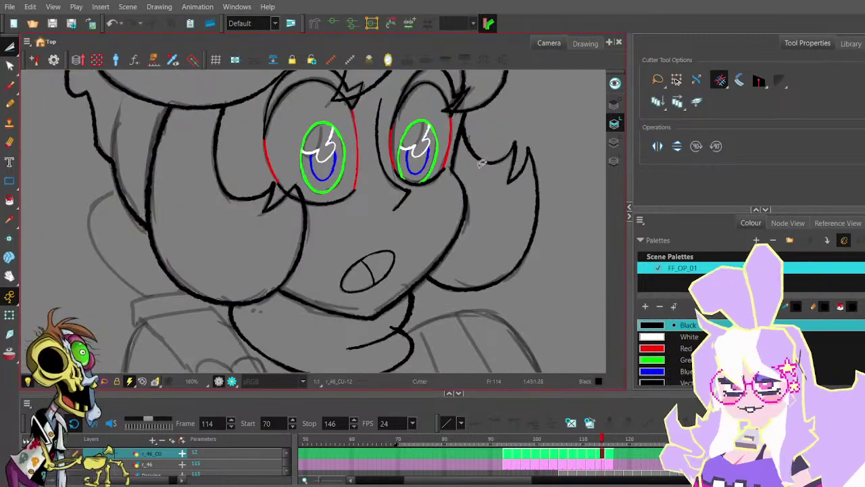
- Examine the hair, face and collar linework on frame 114 for remaining overshooting line ends
key(space)
drag(483, 203, 473, 167)
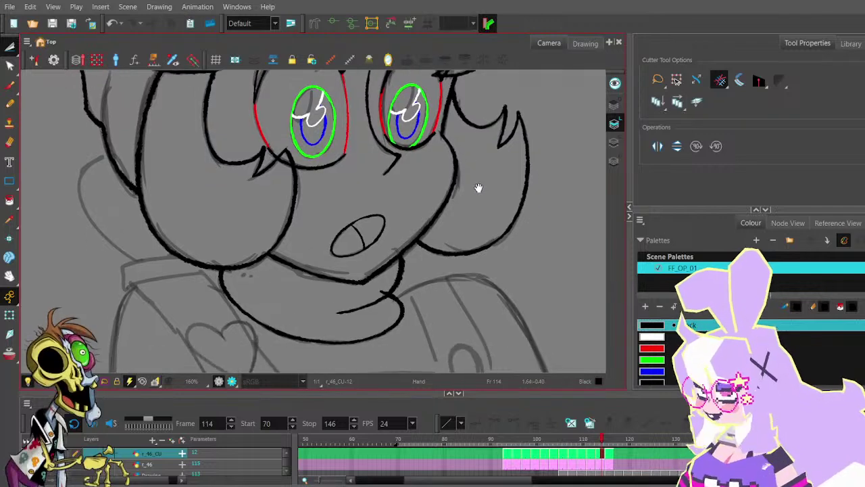
key(space)
drag(508, 98, 474, 263)
scroll(489, 195, down, 2)
mouse_move(490, 196)
mouse_down()
mouse_move(484, 141)
mouse_move(476, 208)
mouse_move(473, 198)
mouse_up()
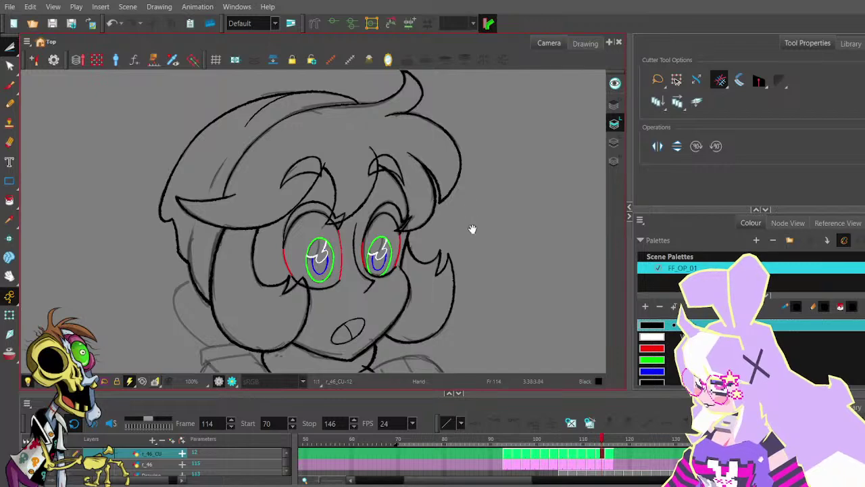
drag(473, 229, 467, 173)
scroll(371, 246, up, 2)
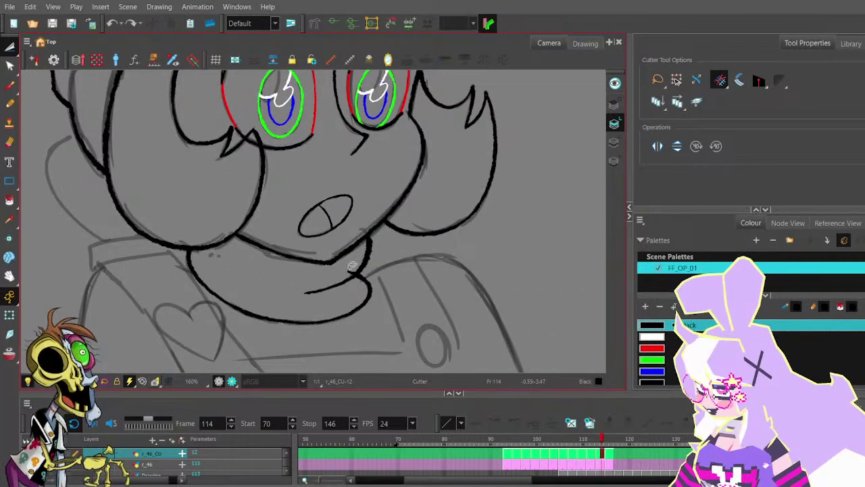
scroll(350, 267, down, 2)
key(space)
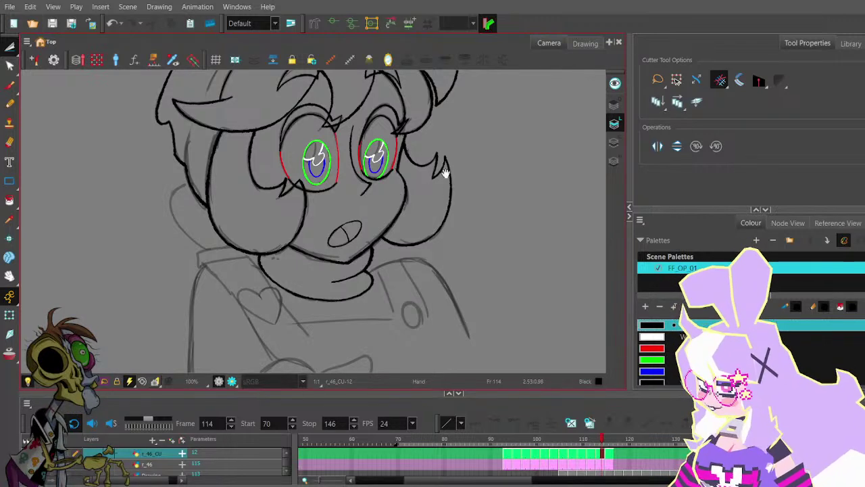
scroll(433, 228, down, 1)
drag(445, 173, 452, 218)
- Flip between frame 114 and its neighbouring frames to compare the drawings, and stop on frame 112
key(comma)
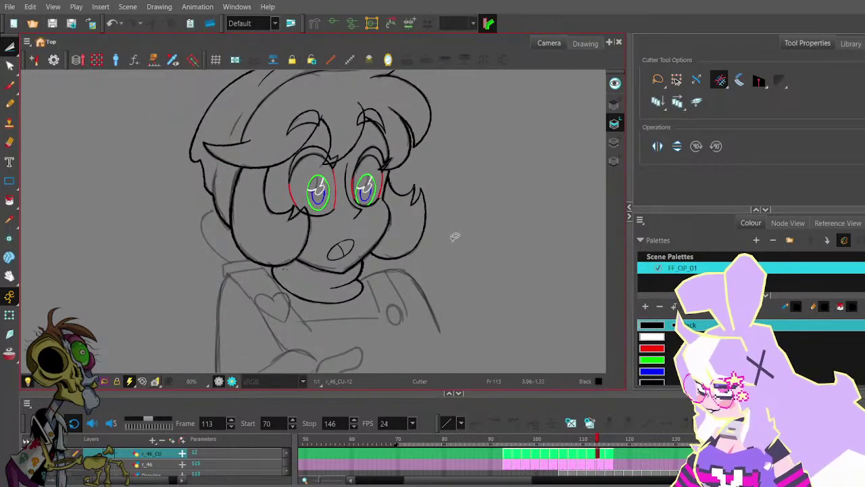
key(period)
key(period)
key(comma)
key(comma)
key(comma)
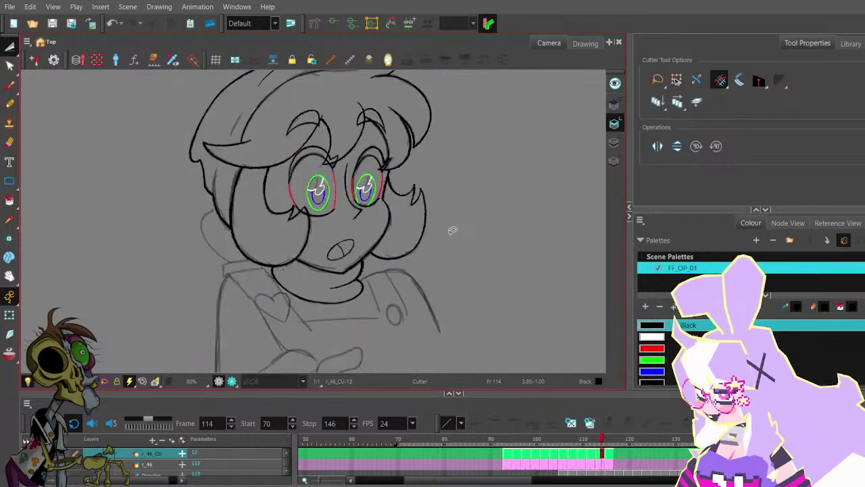
mouse_move(454, 203)
mouse_down()
mouse_move(414, 223)
mouse_move(442, 221)
mouse_up()
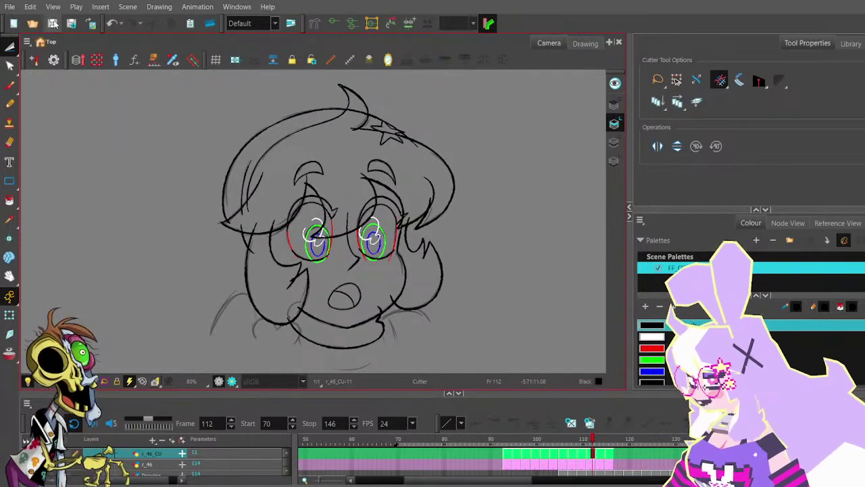
- Delete the piece of hair outline that crosses the tip of the star hair clip on frame 112
scroll(348, 103, up, 3)
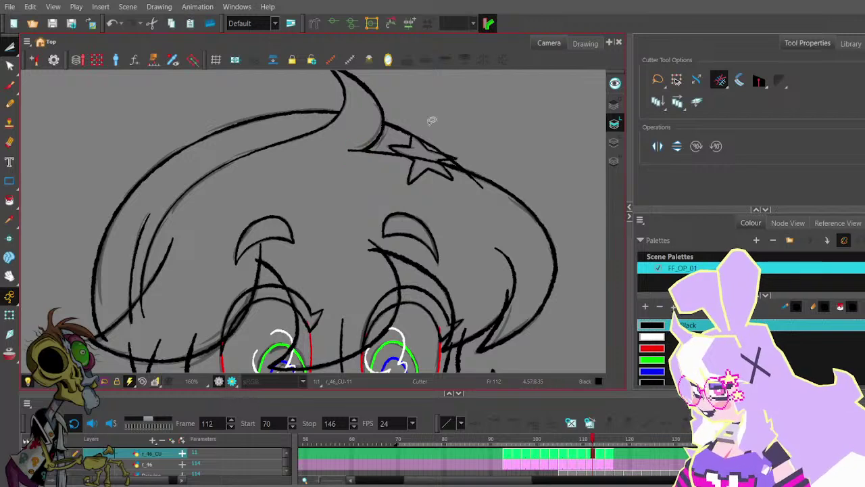
scroll(361, 154, up, 2)
scroll(409, 148, up, 3)
drag(390, 141, 385, 149)
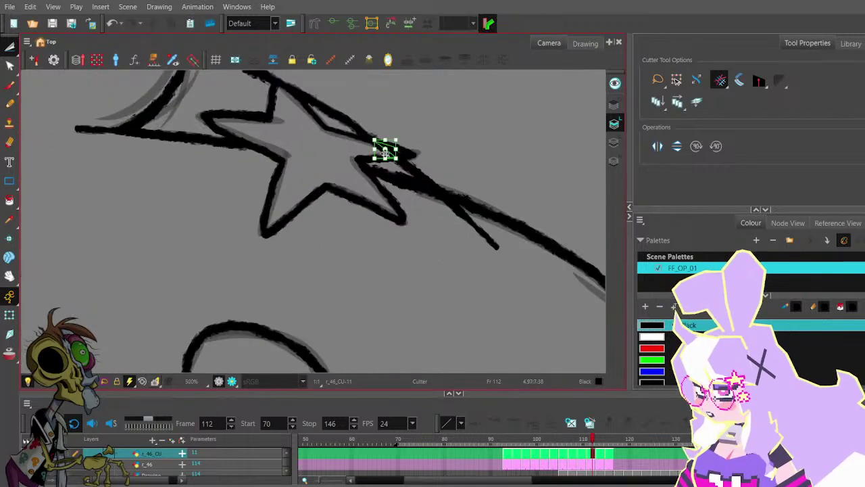
key(Delete)
scroll(426, 157, down, 3)
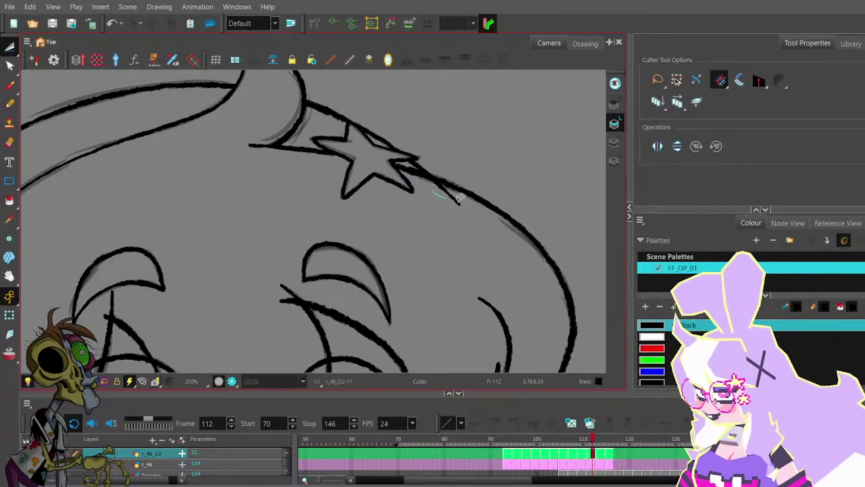
- Trim the loose line end that overshoots the hair outline beside the star clip, and save the scene
drag(459, 197, 466, 200)
scroll(467, 209, down, 1)
drag(365, 240, 375, 139)
scroll(327, 193, down, 2)
drag(274, 230, 344, 182)
click(52, 24)
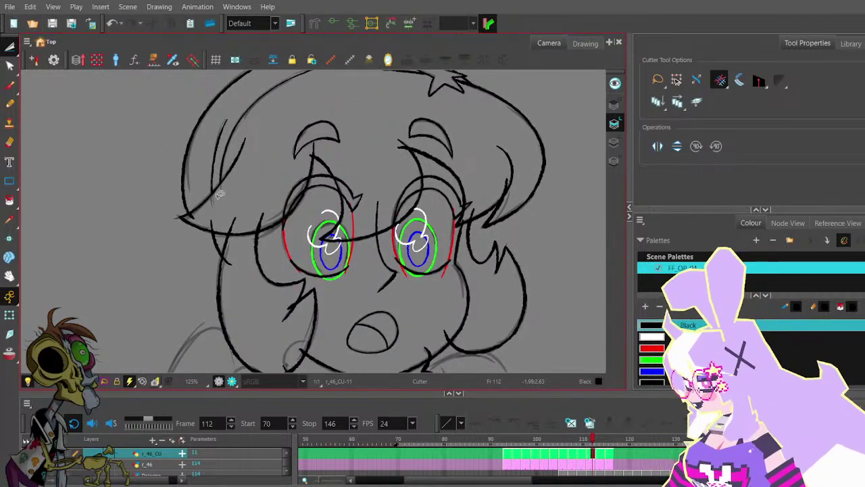
- Trim the side hair strands that extend above the fringe line and the upper end of the near eye's outer red line
scroll(219, 194, up, 1)
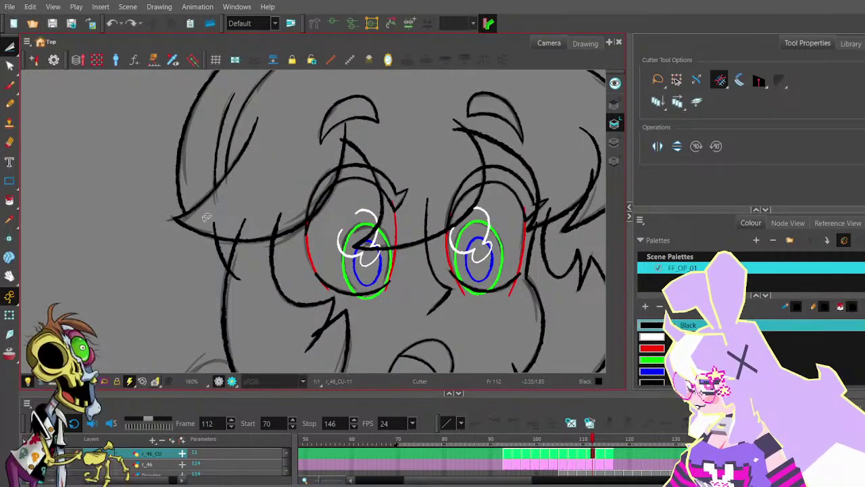
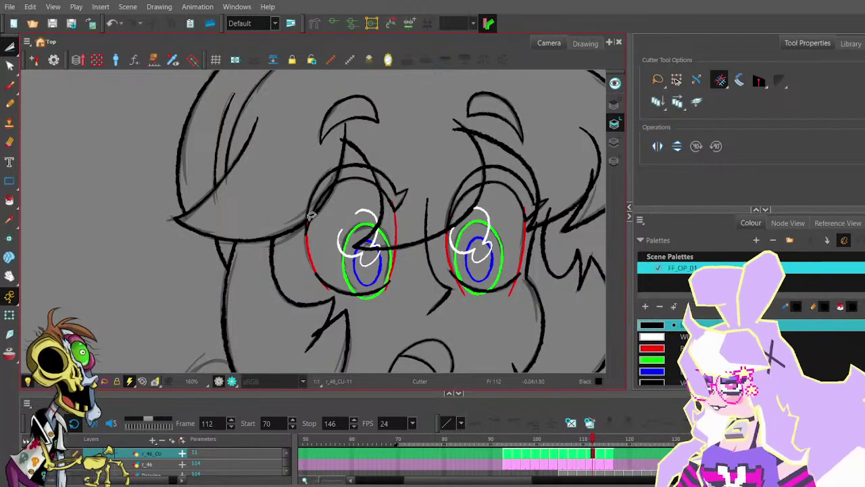
scroll(312, 211, up, 6)
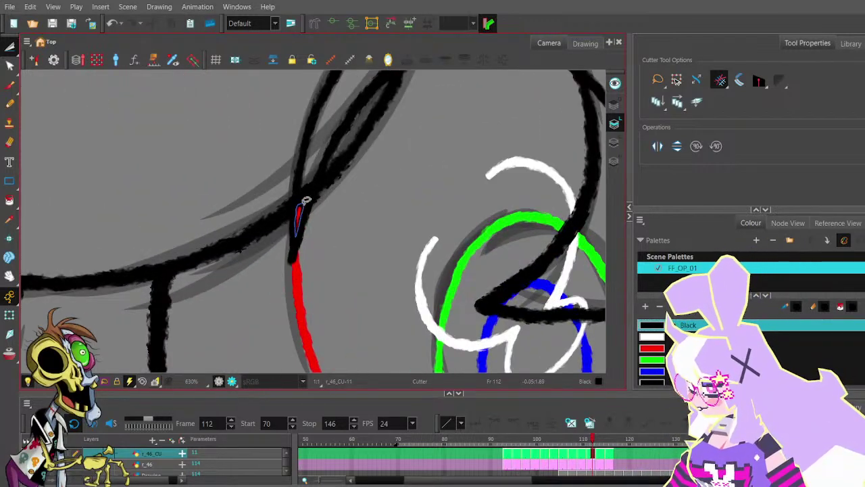
scroll(305, 202, down, 6)
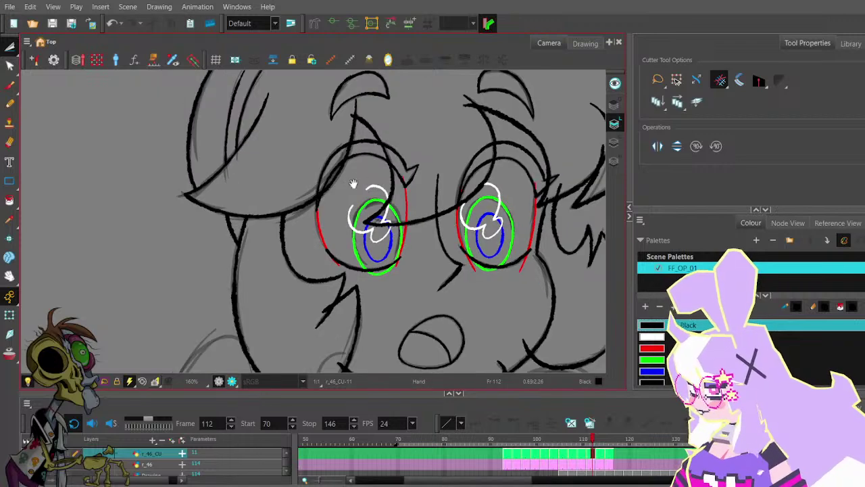
- Trim the near eye's red side lines and green iris outline where they extend past the lower lid
drag(371, 166, 329, 175)
drag(336, 237, 322, 175)
scroll(278, 193, up, 1)
drag(275, 205, 295, 200)
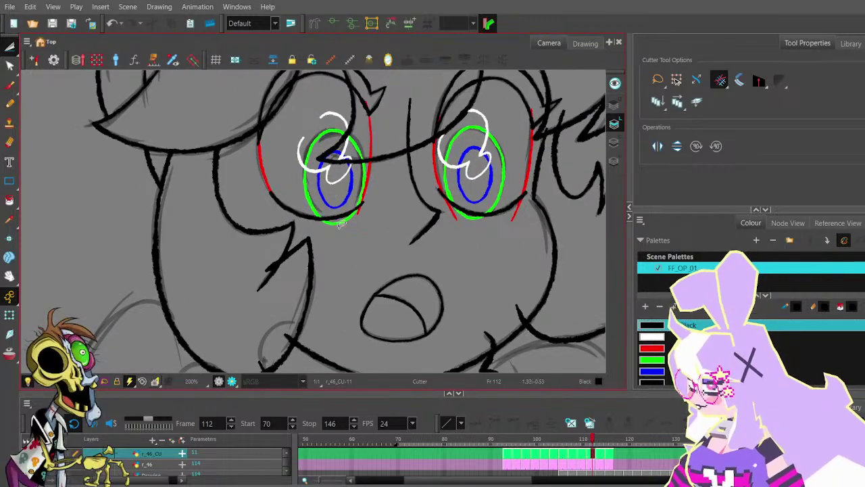
mouse_move(341, 225)
mouse_down()
mouse_move(336, 219)
mouse_move(359, 211)
mouse_up()
drag(394, 152, 389, 209)
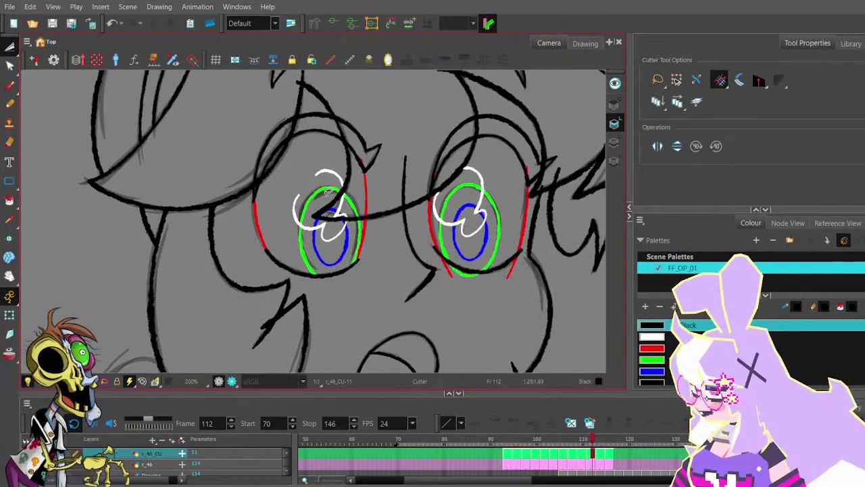
- Delete the parts of the near eye's white highlight that extend outside the green iris outline
scroll(326, 192, up, 1)
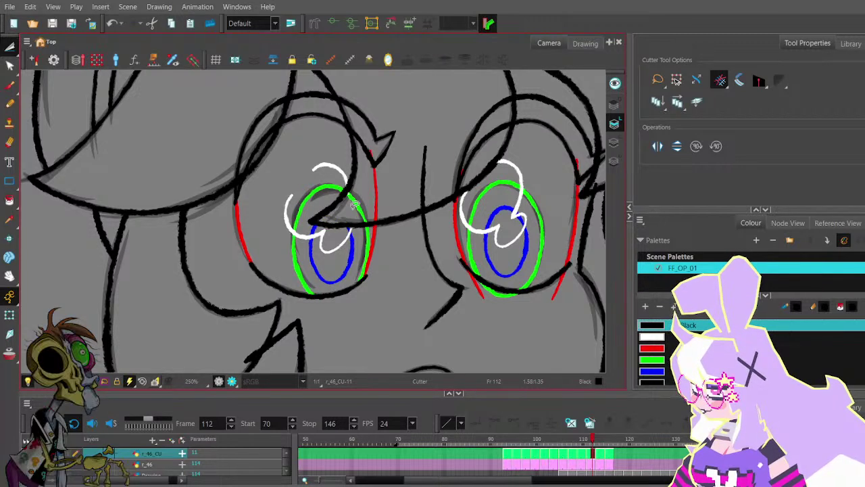
drag(328, 162, 324, 148)
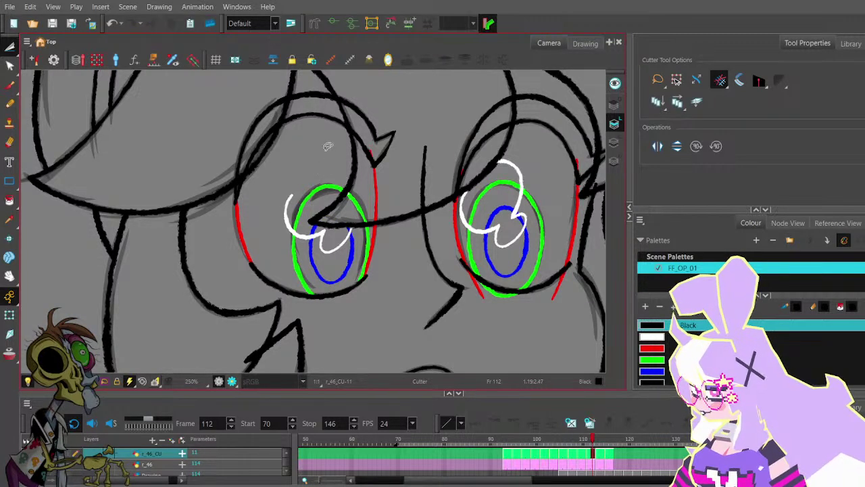
drag(286, 203, 293, 192)
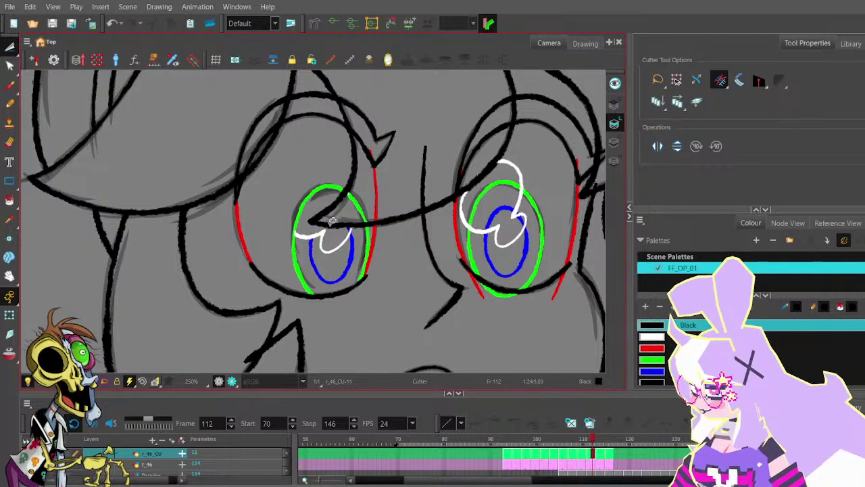
- Delete the upper part of the near eye's inner red line between the lash corner and the crossing fringe strand
scroll(332, 221, down, 1)
scroll(381, 158, up, 2)
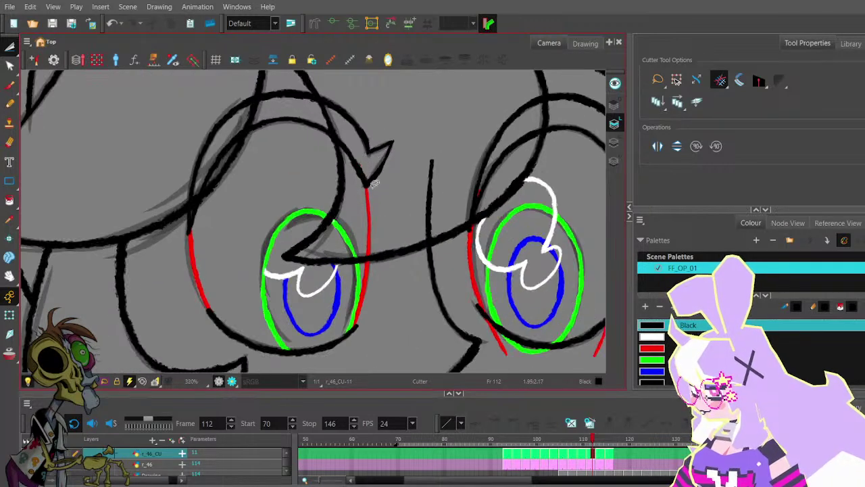
scroll(396, 216, down, 2)
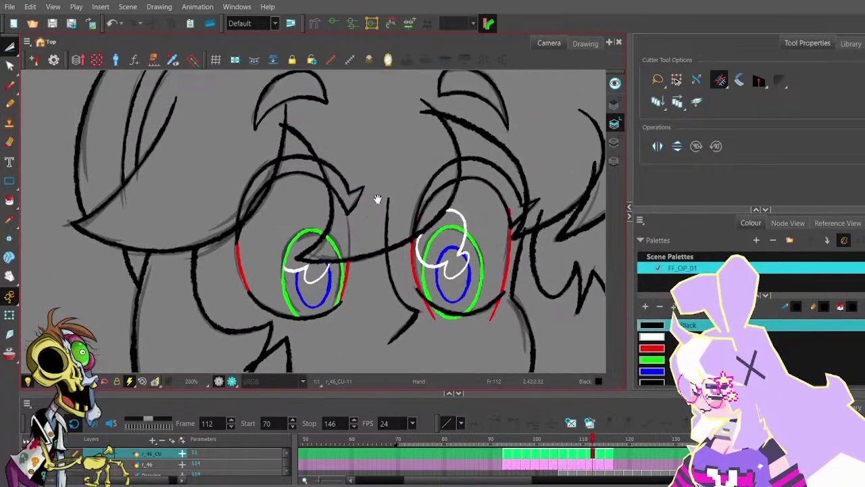
scroll(377, 199, down, 1)
scroll(335, 151, down, 1)
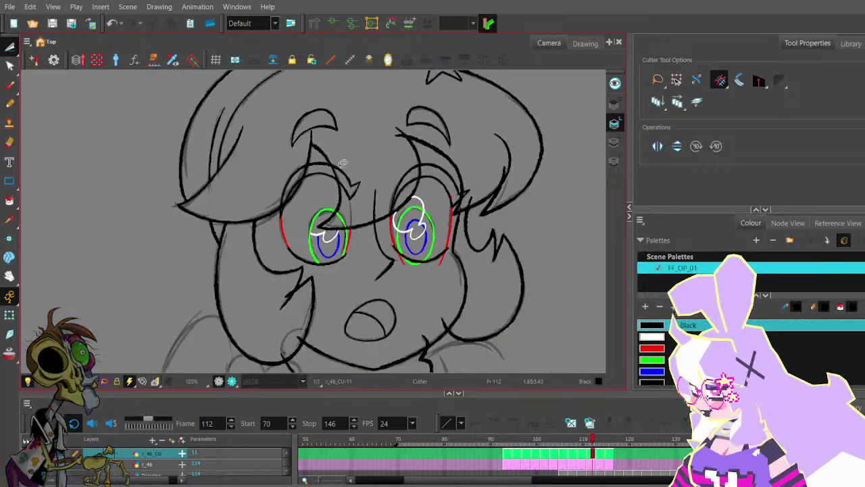
- Trim the crossing line end at the near side hair lock's notch and the chin and collar line ends that run into the lock
drag(357, 213, 340, 134)
scroll(270, 202, up, 1)
drag(268, 204, 276, 206)
key(Delete)
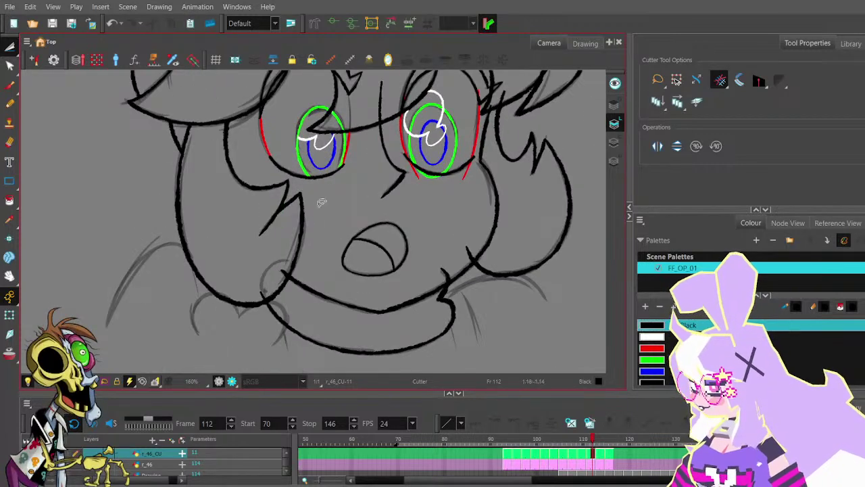
mouse_move(314, 229)
mouse_down()
mouse_move(331, 196)
mouse_move(303, 235)
mouse_up()
key(Delete)
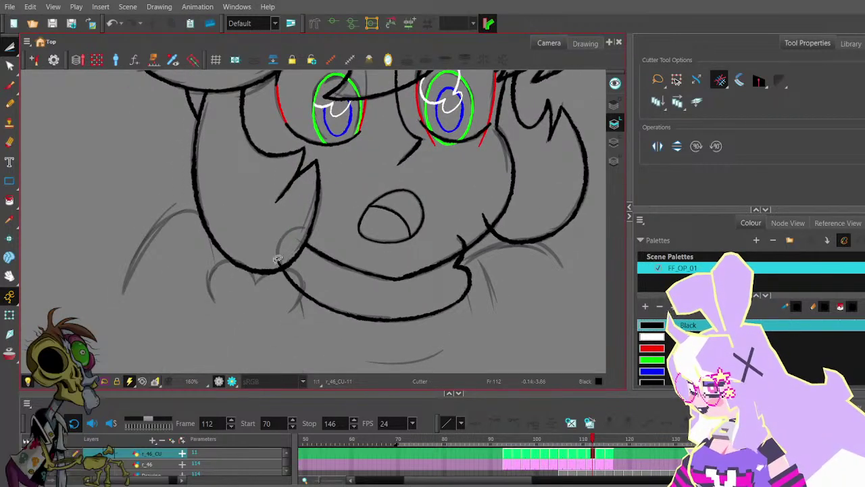
- Trim the overshooting upper end of the strand inside the far side's fringe lock
scroll(306, 228, down, 2)
mouse_move(379, 164)
mouse_down()
mouse_move(364, 187)
mouse_move(400, 145)
mouse_move(363, 203)
mouse_move(338, 177)
mouse_up()
scroll(387, 189, up, 3)
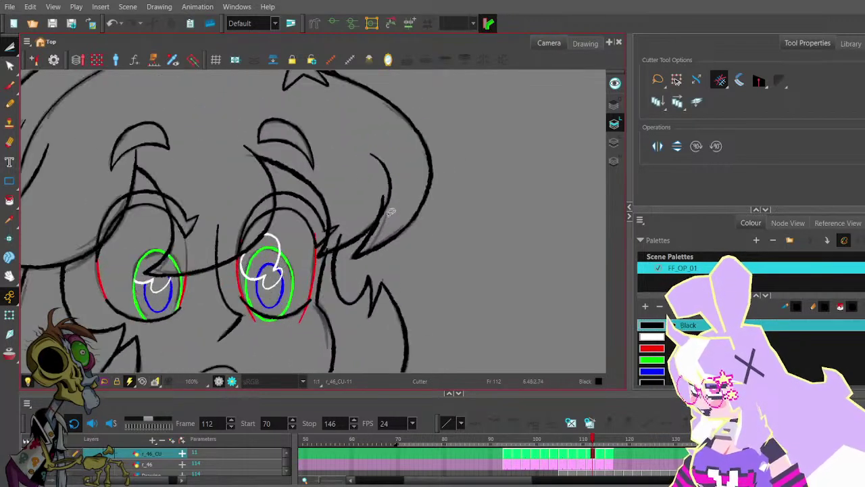
scroll(346, 227, down, 2)
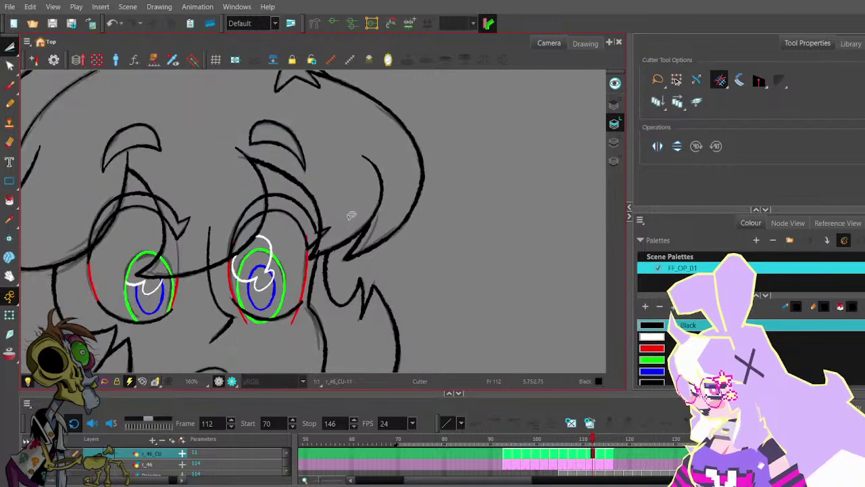
- Delete the upper end of the far eye's inner red line where it extends above the crossing fringe strand
mouse_move(357, 231)
mouse_down()
mouse_move(366, 202)
mouse_move(358, 186)
mouse_up()
scroll(336, 216, up, 3)
scroll(336, 216, down, 3)
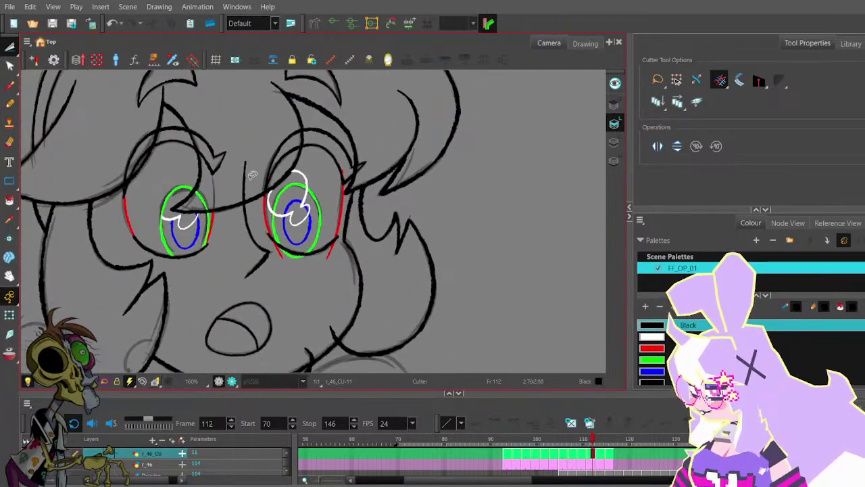
scroll(260, 169, up, 5)
drag(264, 169, 274, 158)
key(Delete)
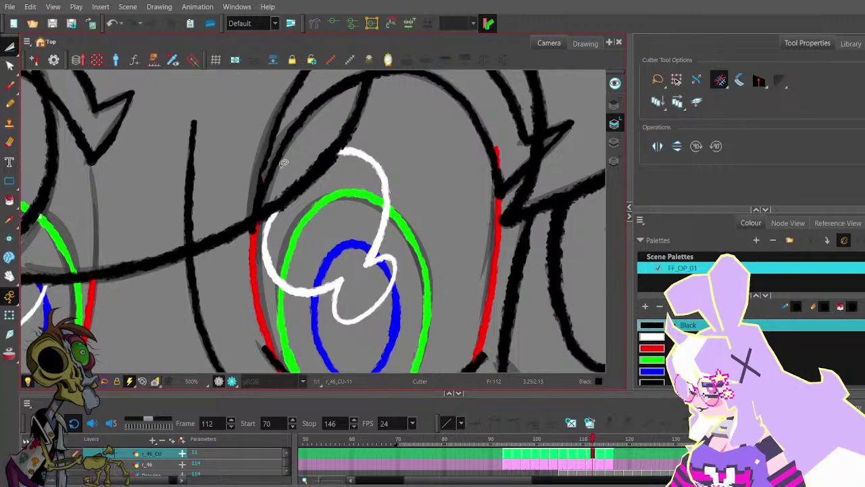
key(ctrl+z)
key(Delete)
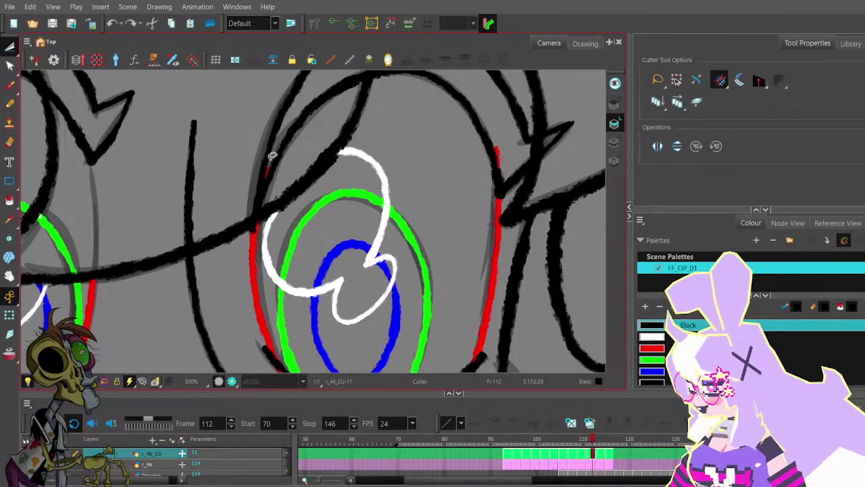
scroll(284, 156, down, 3)
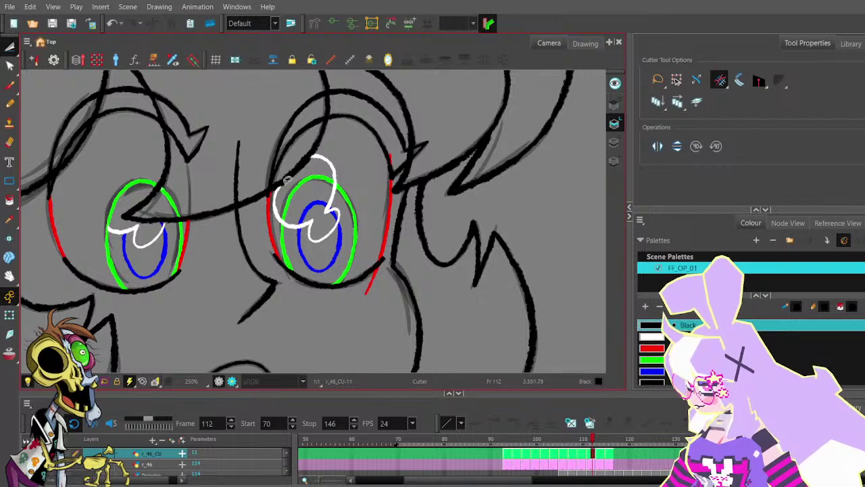
- Delete the parts of the far eye's white highlight that extend outside the green iris outline
drag(285, 194, 279, 201)
key(Delete)
drag(331, 158, 341, 161)
key(Delete)
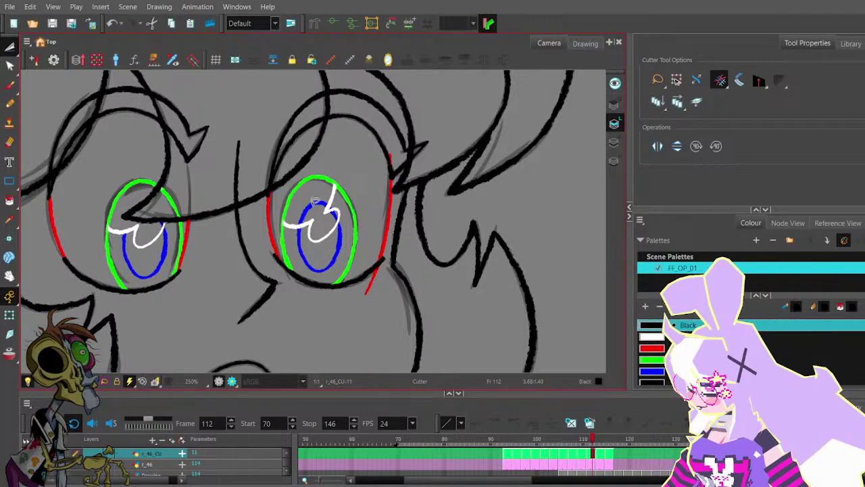
- Trim the far eye's outer red line at its overshooting end below the lower lid and its upper end at the lash
scroll(328, 207, down, 2)
drag(376, 242, 357, 264)
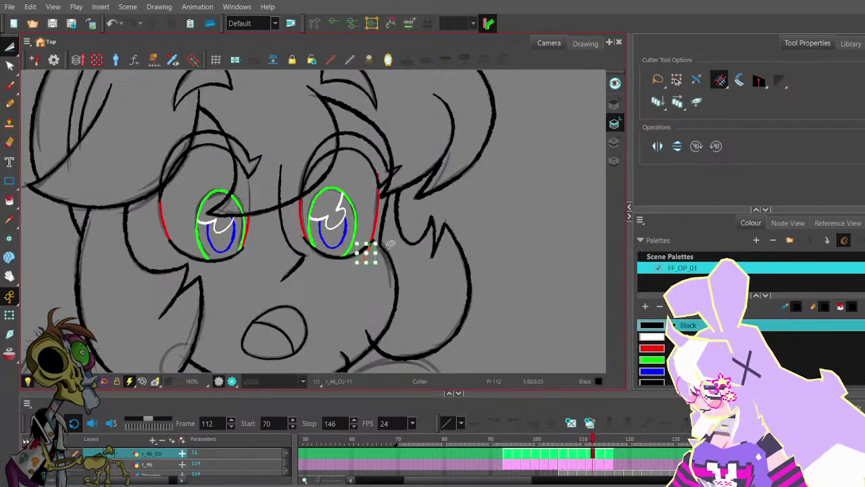
key(Delete)
scroll(386, 154, up, 3)
drag(384, 178, 371, 186)
key(Delete)
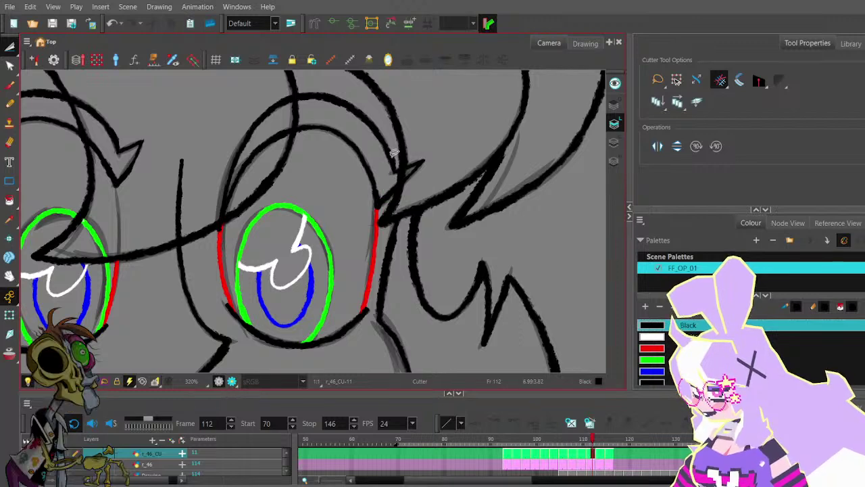
- Flip through the frames around 112 to compare the trimmed drawing with its neighbouring drawings
scroll(398, 149, down, 3)
mouse_move(403, 153)
mouse_down()
mouse_move(368, 206)
mouse_move(399, 140)
mouse_up()
scroll(378, 190, down, 1)
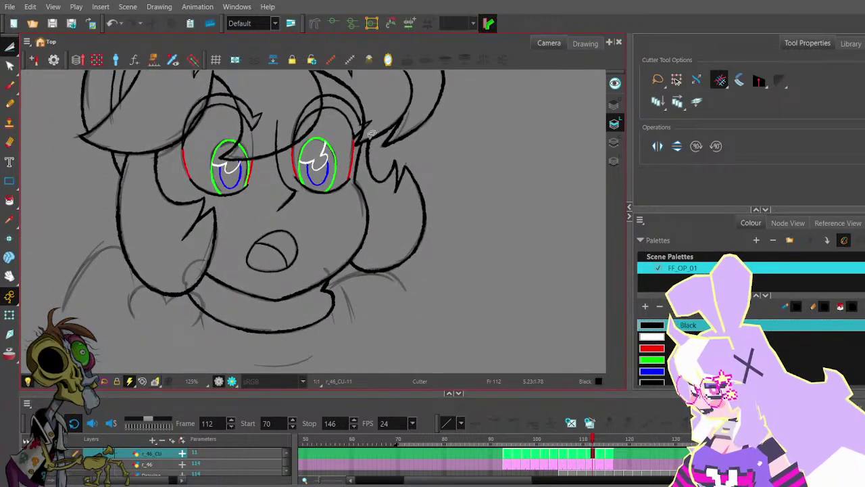
scroll(374, 132, down, 1)
scroll(380, 189, down, 1)
drag(391, 149, 390, 182)
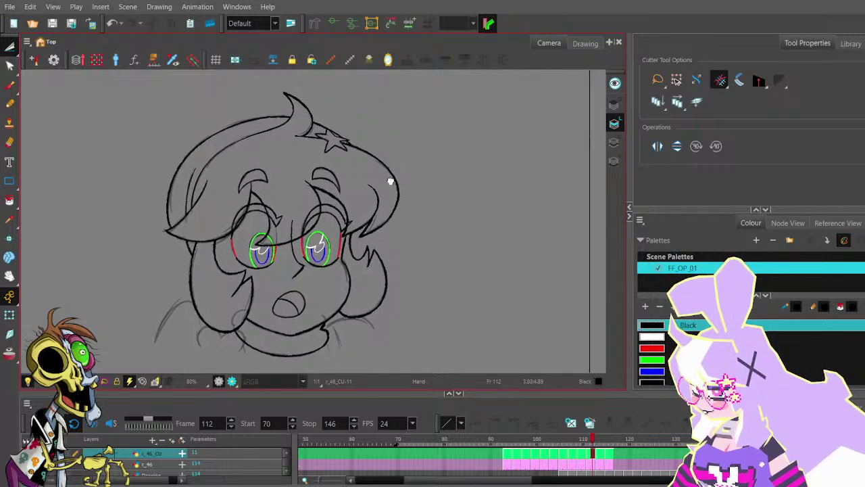
key(comma)
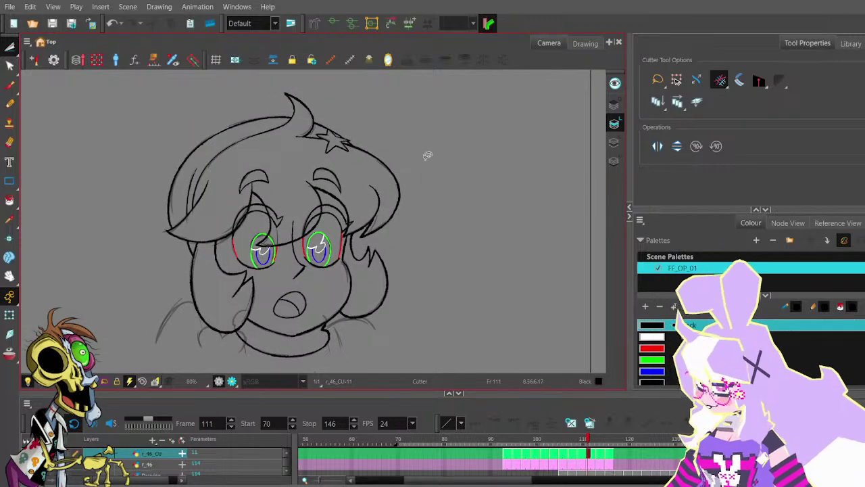
key(comma)
key(period)
key(period)
key(period)
key(comma)
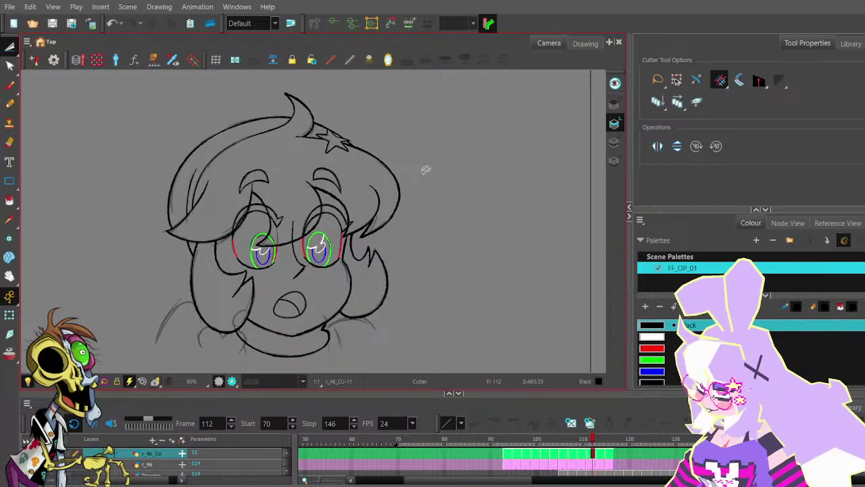
drag(396, 211, 430, 179)
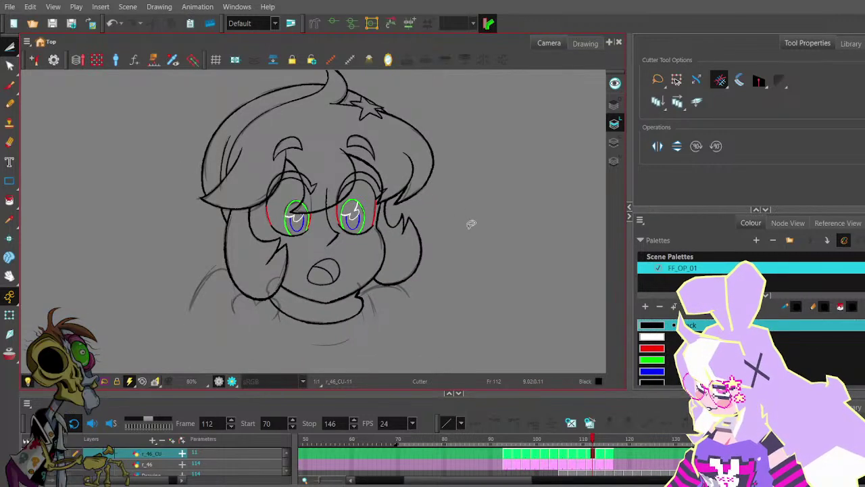
- Go back to the drawing at frame 110, save the scene and ready the Cutter tool
key(comma)
key(comma)
drag(477, 173, 384, 207)
click(52, 27)
click(9, 104)
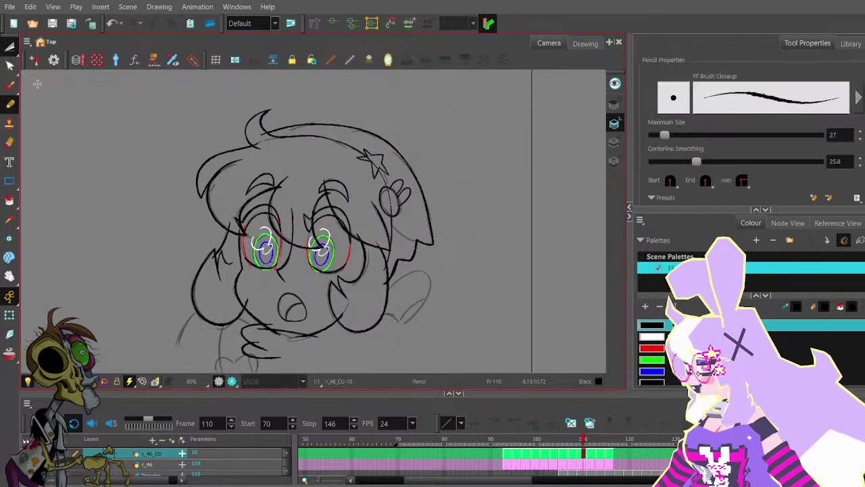
click(10, 48)
- Trim the overshooting line ends at the base of the hair tuft on the frame 110 drawing
scroll(262, 127, up, 4)
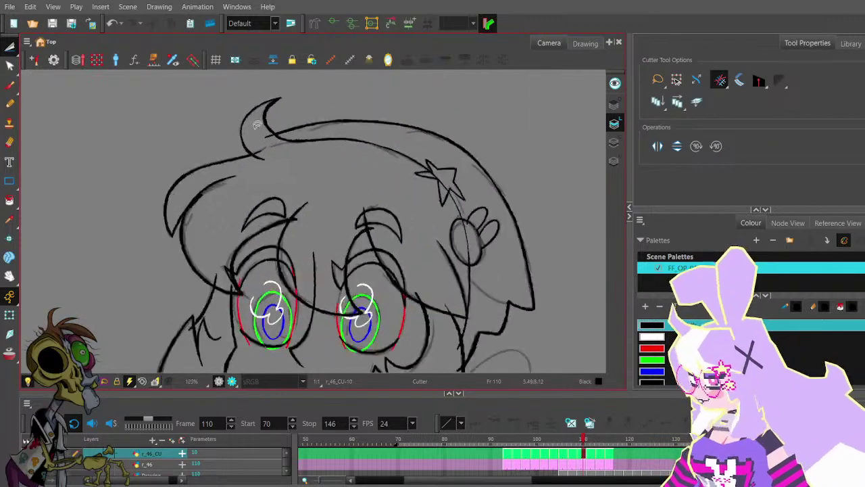
scroll(257, 172, down, 2)
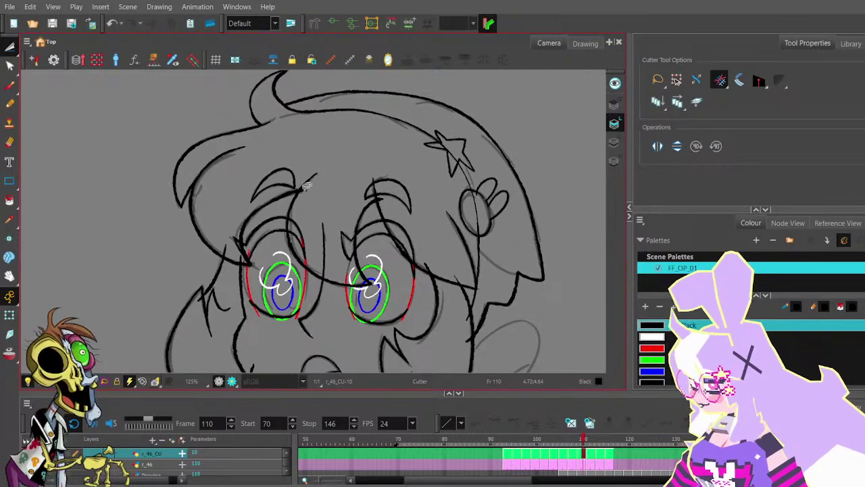
drag(260, 232, 272, 169)
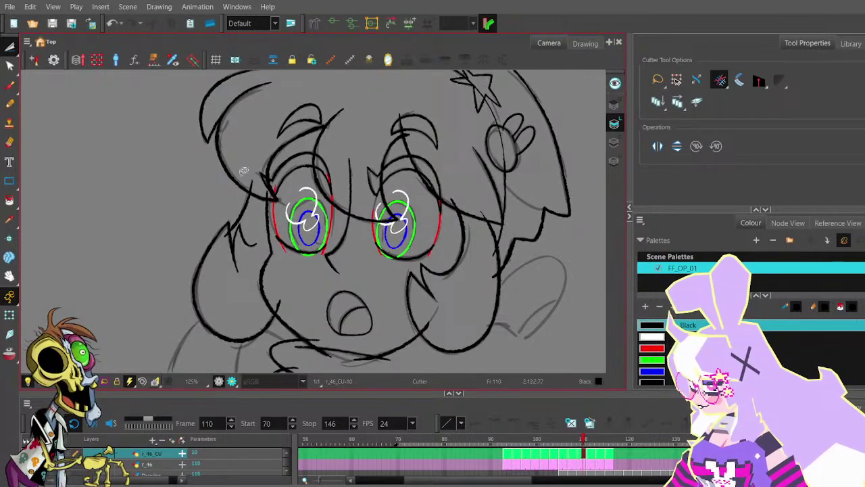
- Trim the far side hair strand's end crossing above the fringe line and the far eye's outer red line end at the lash corner
scroll(265, 177, up, 2)
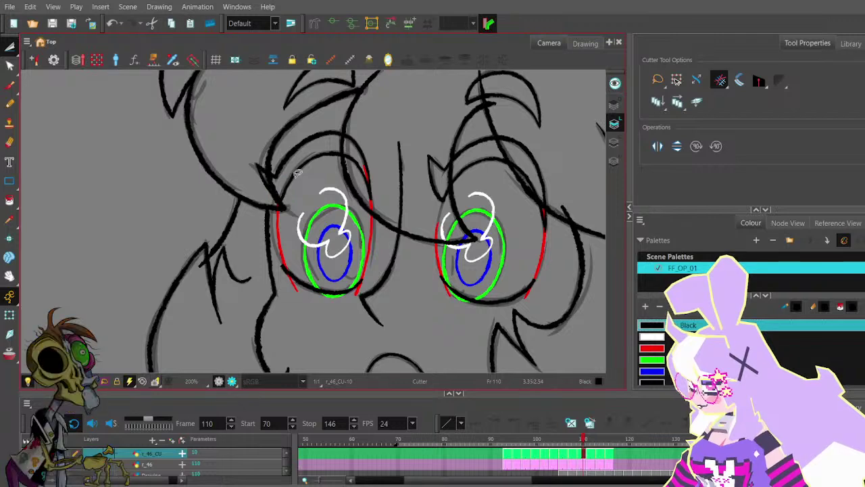
scroll(279, 194, up, 2)
scroll(280, 200, up, 2)
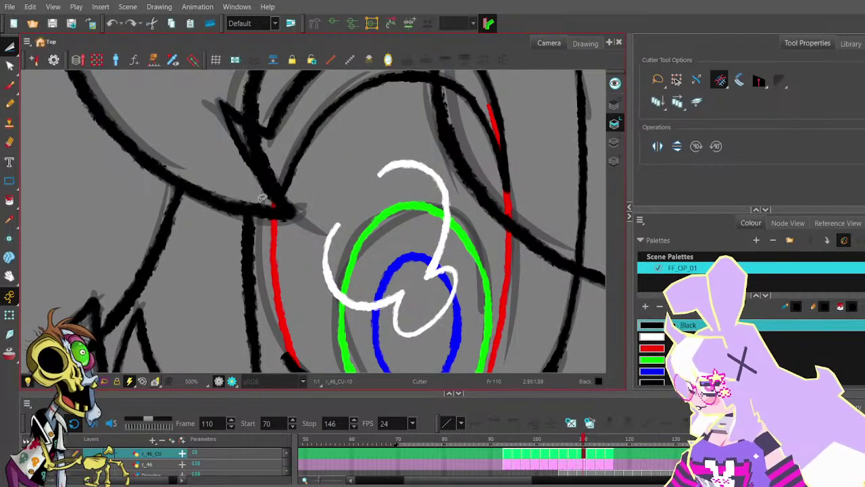
scroll(267, 177, down, 3)
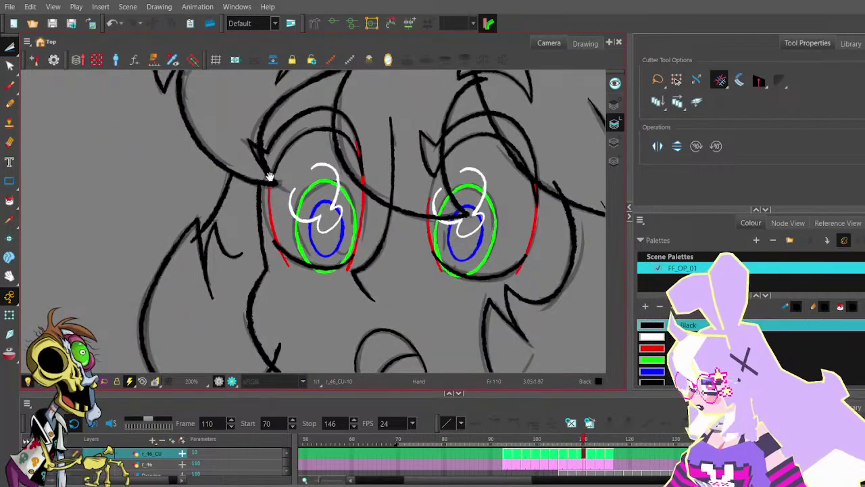
- Delete the overshooting upper end of the far eye's inner red line beside the upper lash line
scroll(285, 165, up, 1)
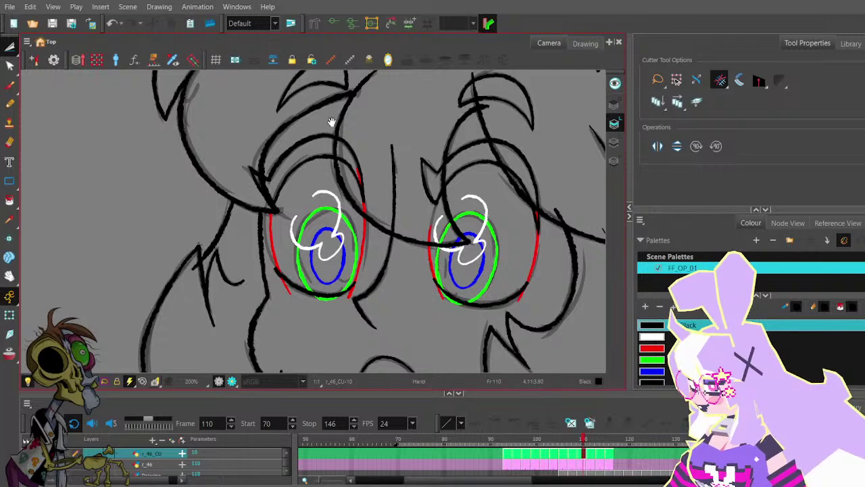
scroll(331, 122, down, 2)
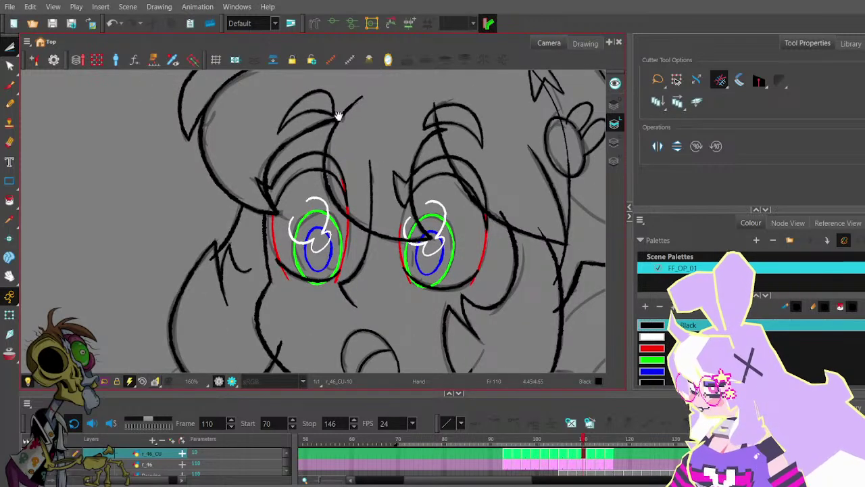
drag(327, 125, 343, 86)
drag(303, 298, 267, 225)
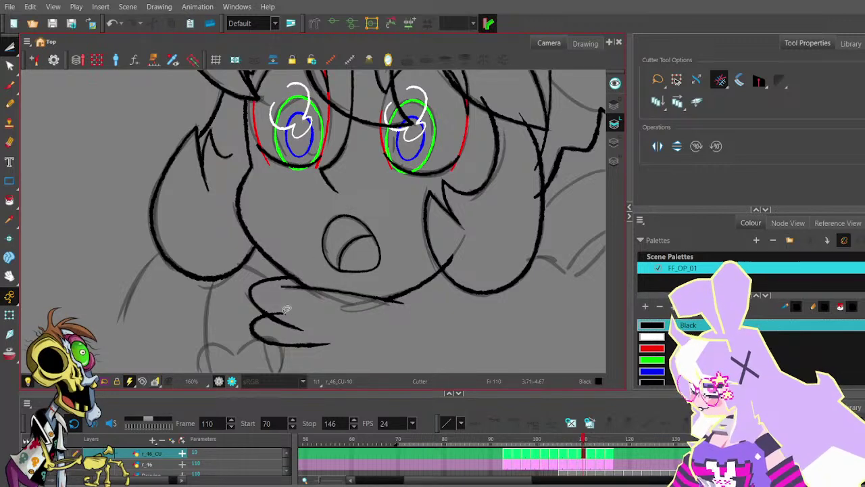
scroll(321, 288, down, 2)
mouse_move(368, 227)
mouse_down()
mouse_move(313, 204)
mouse_move(304, 211)
mouse_up()
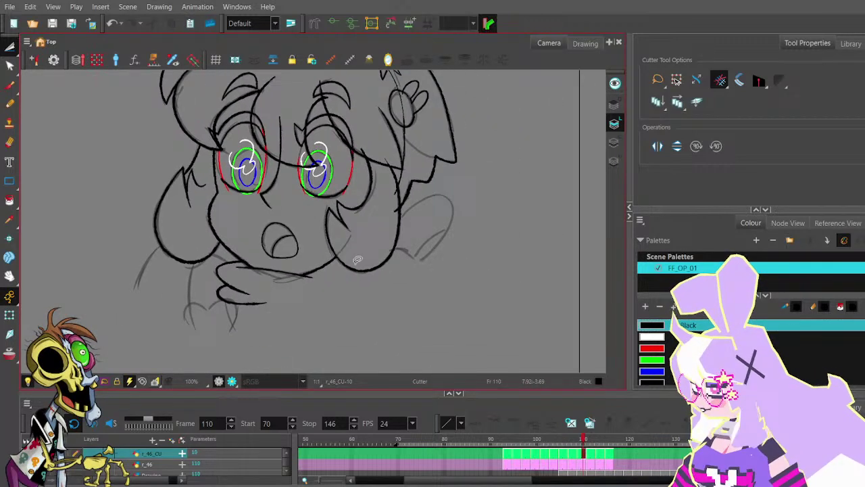
scroll(358, 259, up, 5)
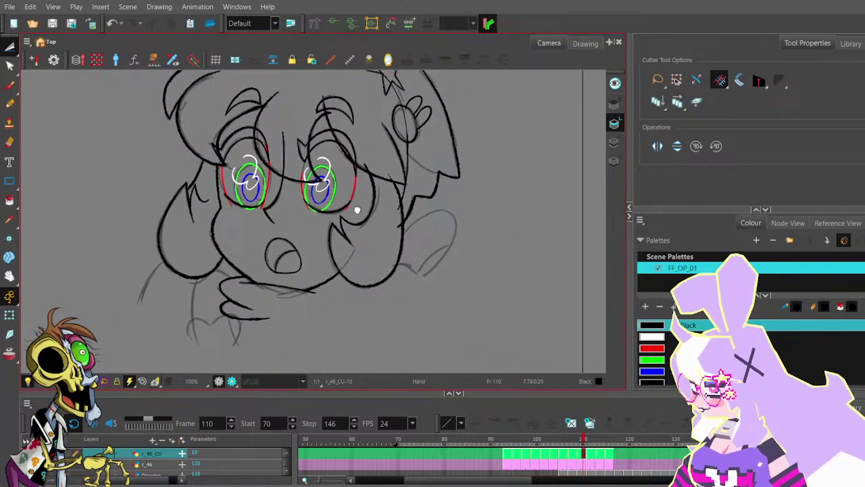
key(ctrl+z)
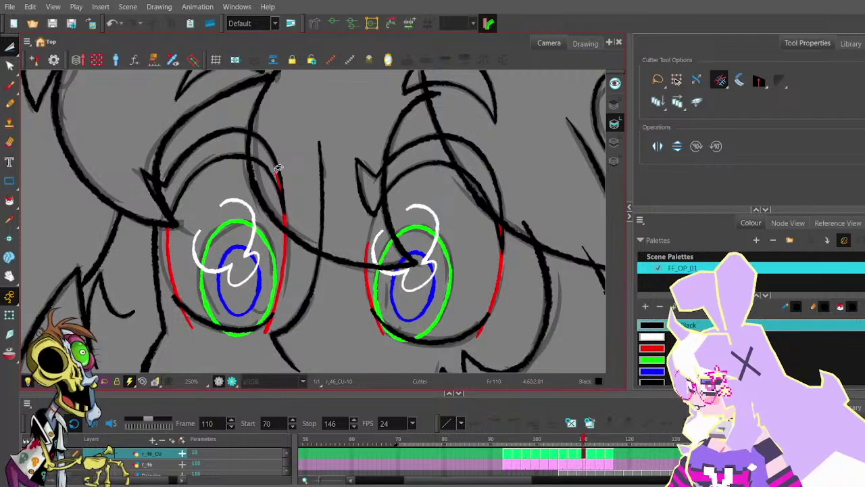
drag(272, 173, 295, 189)
scroll(308, 225, down, 2)
- Delete the part of the near eye's inner red line that extends above the crossing fringe strand
drag(348, 151, 327, 199)
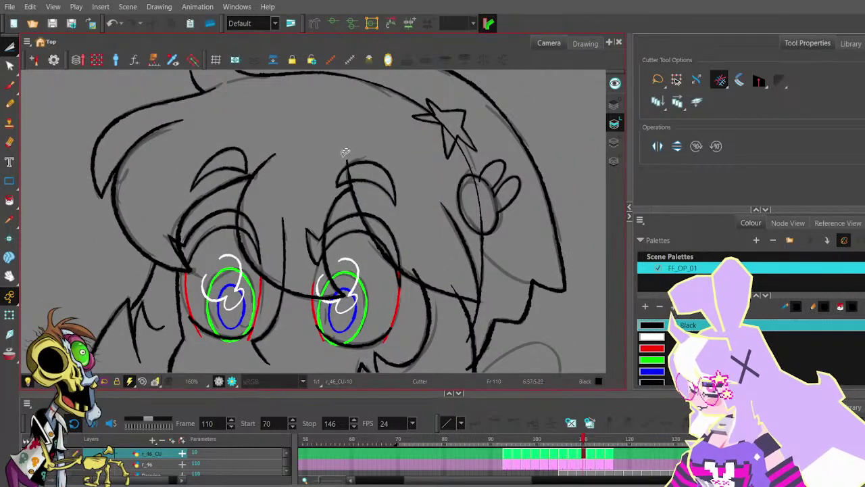
drag(375, 179, 352, 168)
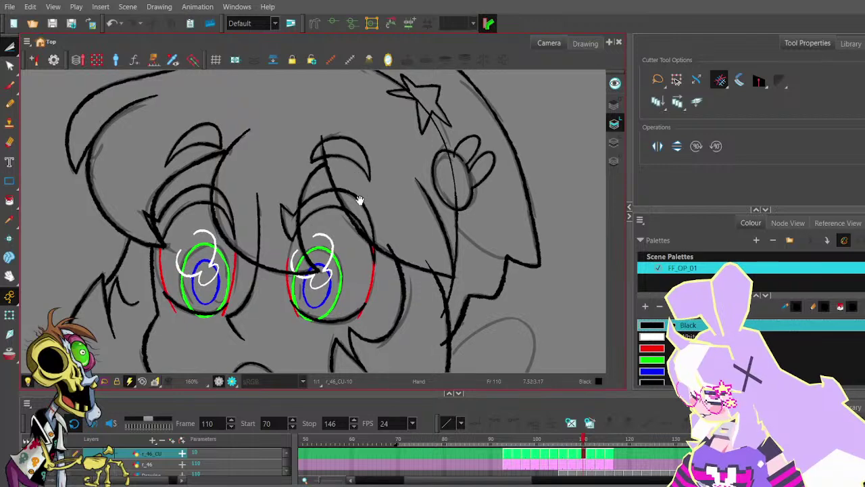
drag(360, 203, 357, 174)
scroll(289, 206, up, 2)
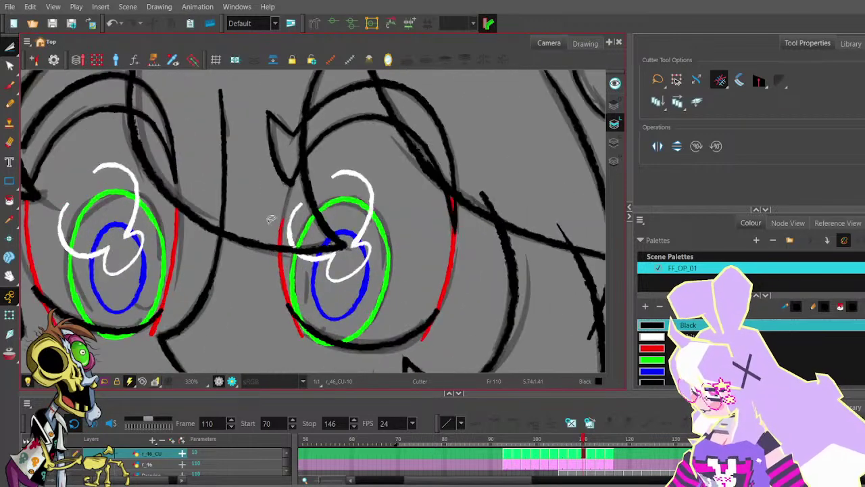
key(Delete)
- Delete the near eye's white highlight parts beyond the fringe strand and green iris outline, plus the blue pupil arc above the highlight
mouse_move(329, 231)
mouse_down()
mouse_move(330, 244)
mouse_move(342, 234)
mouse_move(322, 254)
mouse_up()
key(Delete)
key(ctrl+z)
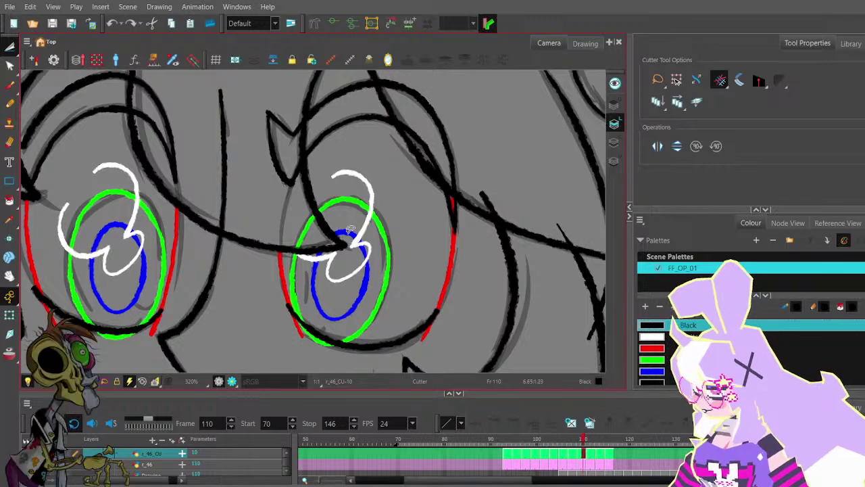
drag(353, 226, 344, 238)
key(Delete)
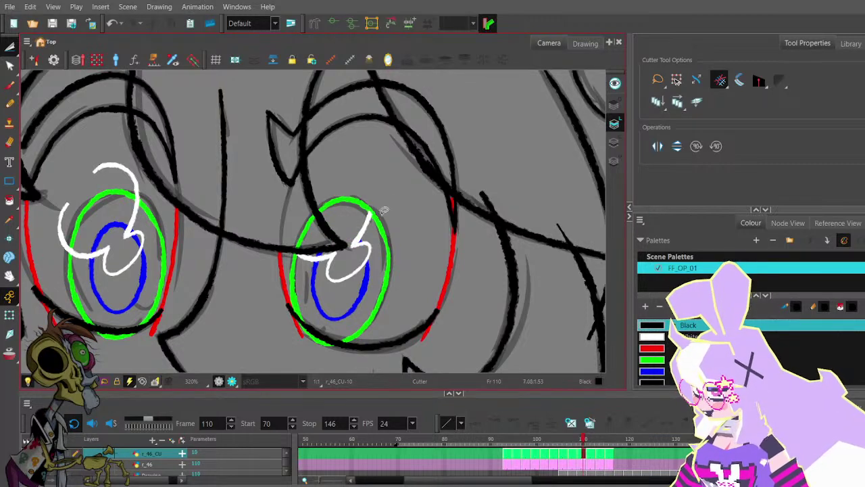
scroll(315, 248, up, 3)
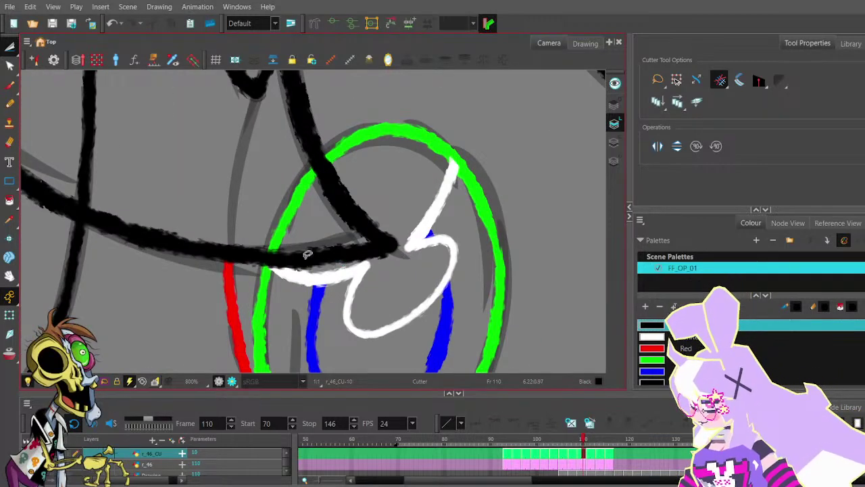
- Trim the near eye's outer red line at its upper end between the black lash lines and its lower end below the lid
scroll(307, 250, down, 4)
scroll(394, 209, up, 4)
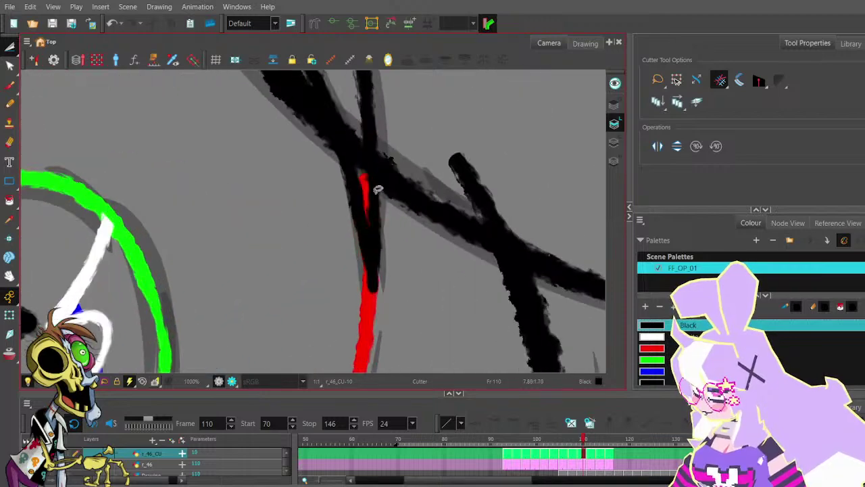
mouse_move(370, 170)
mouse_down()
mouse_move(354, 174)
mouse_move(372, 236)
mouse_move(371, 166)
mouse_up()
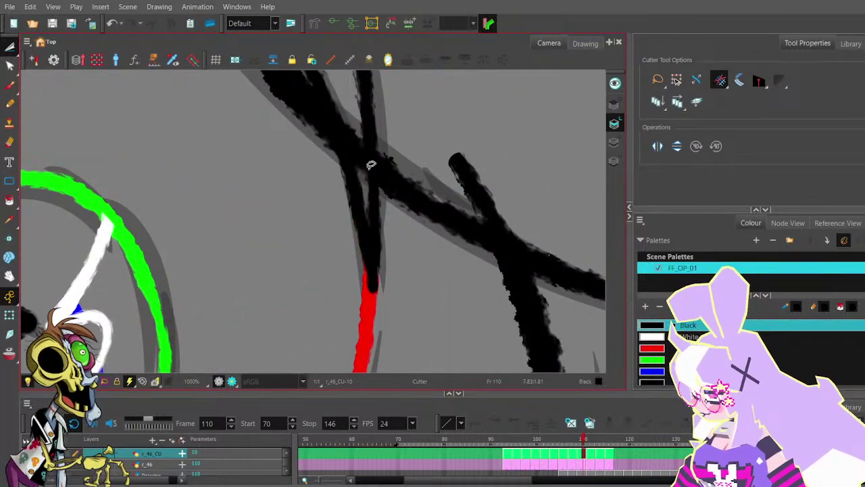
scroll(371, 165, down, 5)
scroll(365, 216, up, 2)
key(Delete)
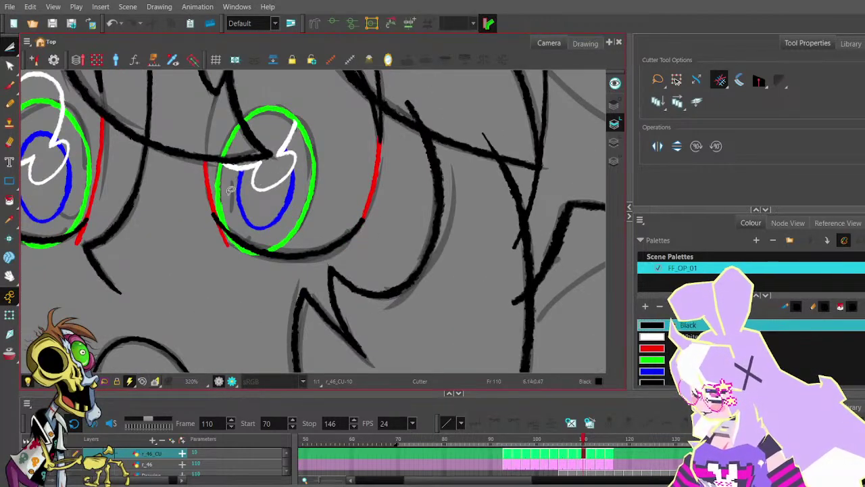
- Delete the line ends that overshoot below the near eye's lower lid at its inner corner
click(244, 248)
key(Delete)
click(226, 241)
key(Delete)
scroll(263, 201, down, 2)
scroll(268, 185, down, 1)
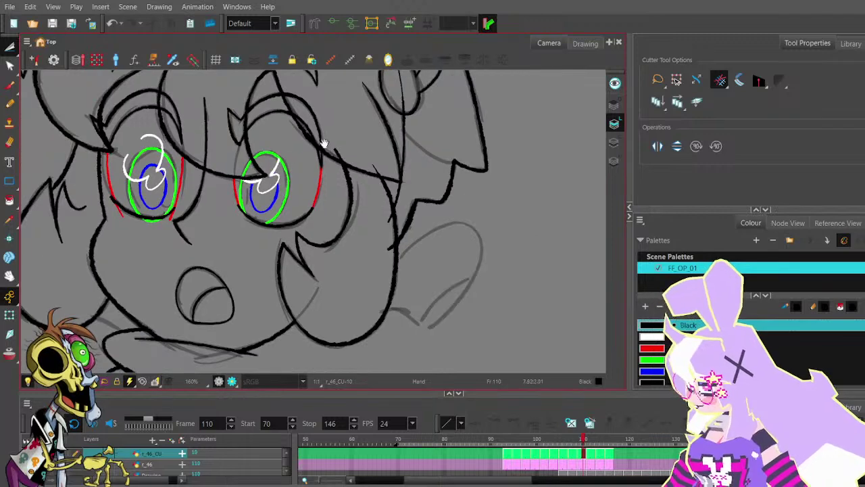
- Trim the far eye's overshooting white highlight, blue pupil arc and red and green line ends in the frame 110 drawing
mouse_move(327, 123)
mouse_down()
mouse_move(328, 173)
mouse_move(389, 162)
mouse_up()
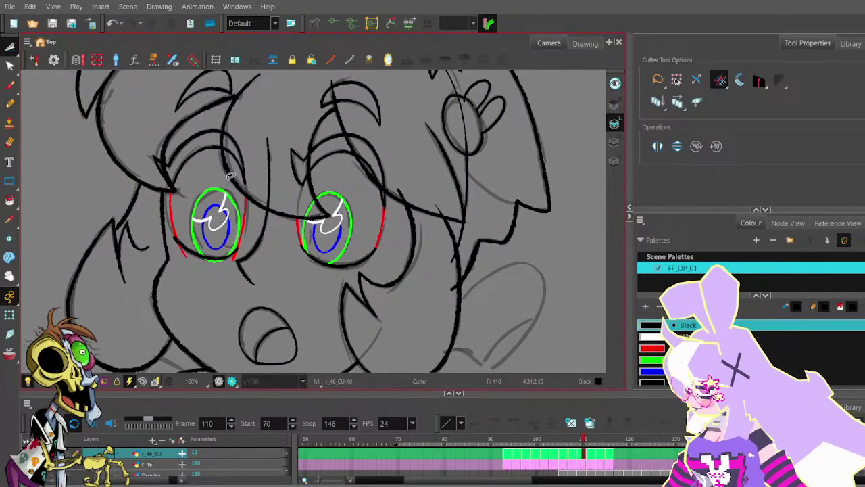
scroll(231, 175, up, 2)
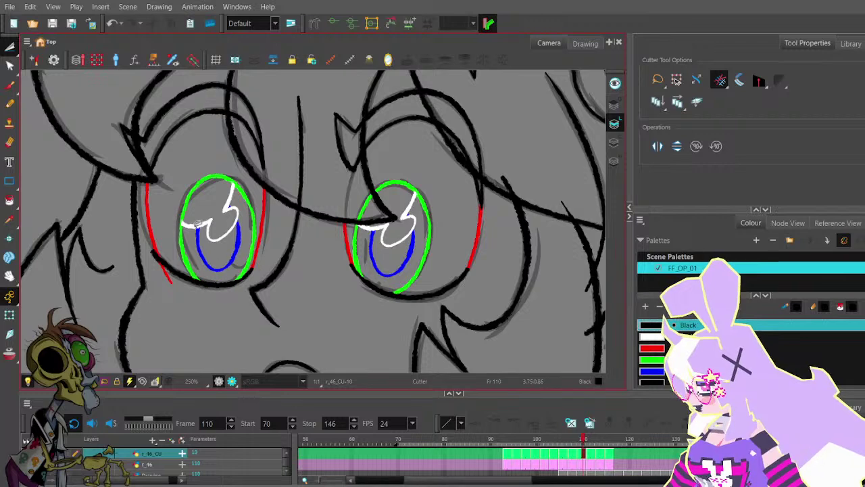
scroll(230, 249, down, 4)
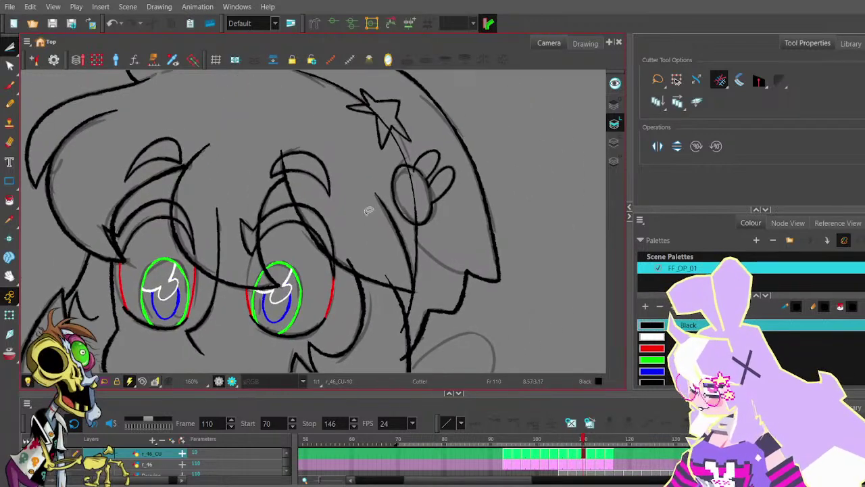
scroll(420, 221, up, 2)
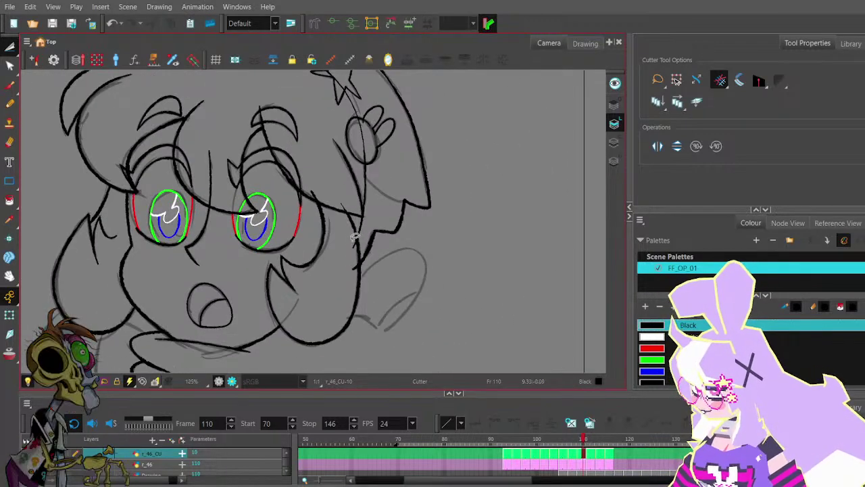
- Trim the hair strand ends crossing beside the cheek lock and the lines overlapping inside the bunny hair clip
drag(355, 234, 361, 268)
drag(383, 149, 384, 157)
scroll(382, 157, up, 2)
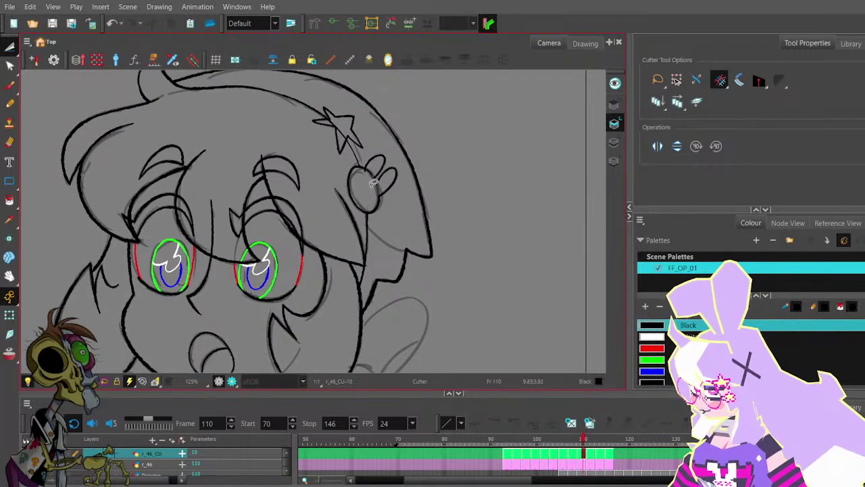
scroll(359, 139, up, 3)
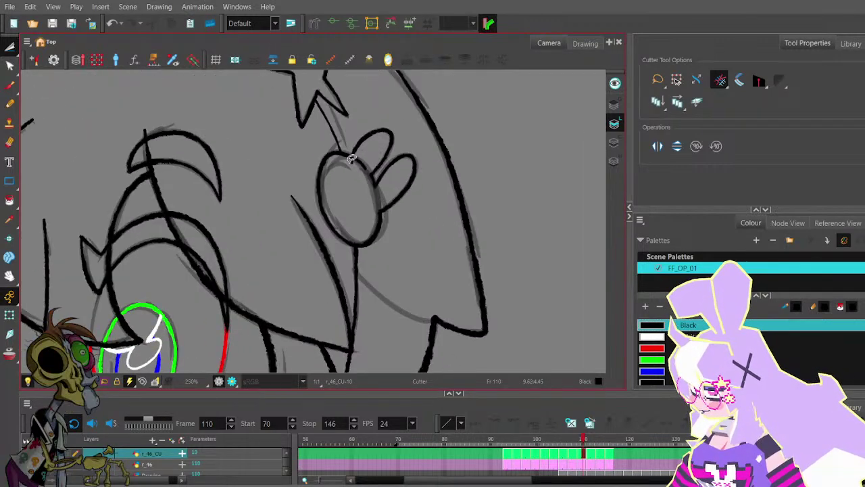
scroll(370, 163, down, 3)
scroll(365, 189, up, 3)
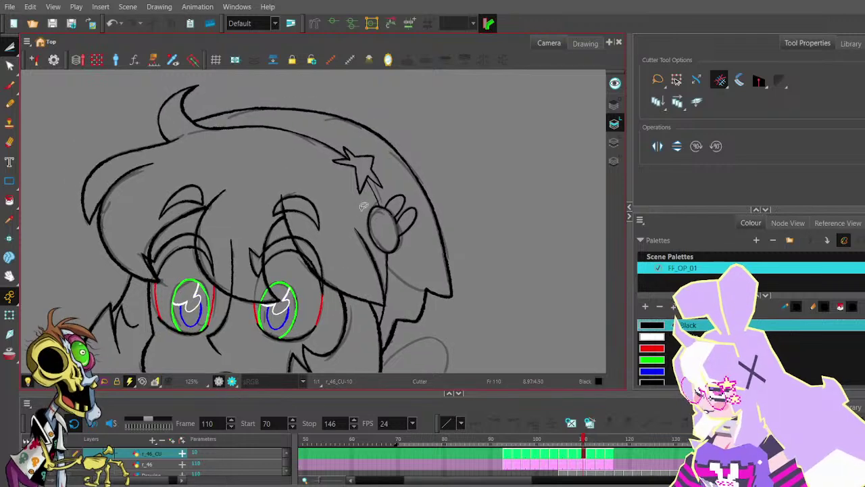
scroll(387, 198, down, 2)
mouse_move(424, 241)
mouse_down()
mouse_move(416, 205)
mouse_move(426, 176)
mouse_move(417, 199)
mouse_up()
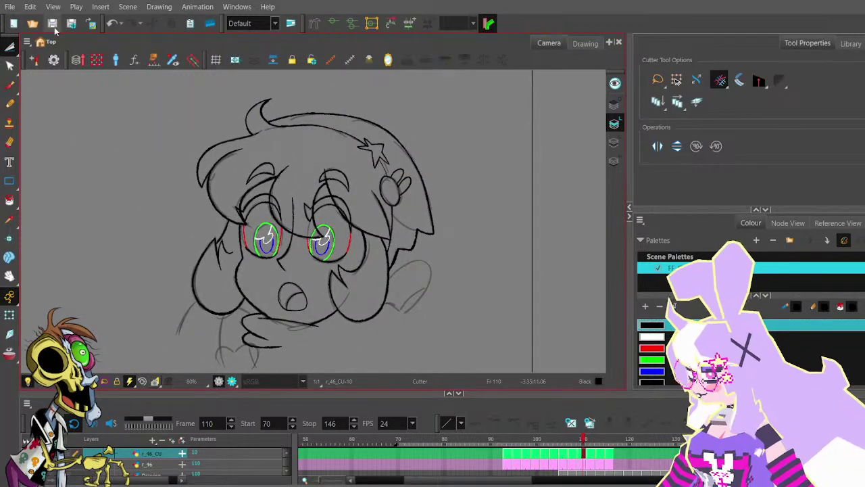
- Go to the frame 108 drawing and delete the near eye's blue pupil arc above the highlight, undoing the extra deletion
key(comma)
mouse_move(490, 191)
mouse_down()
mouse_move(459, 205)
mouse_move(479, 212)
mouse_move(474, 198)
mouse_up()
scroll(311, 187, up, 6)
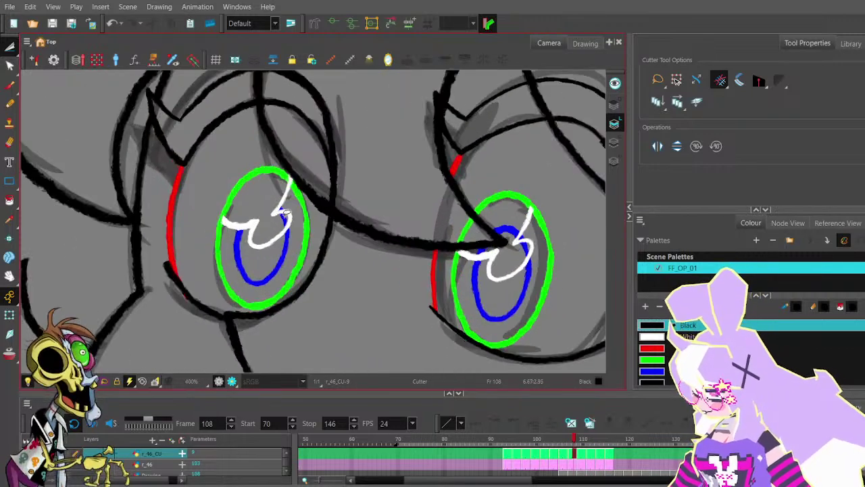
mouse_move(500, 223)
mouse_down()
mouse_move(414, 198)
mouse_move(360, 194)
mouse_move(371, 200)
mouse_move(343, 217)
mouse_up()
key(Delete)
key(Delete)
key(ctrl+z)
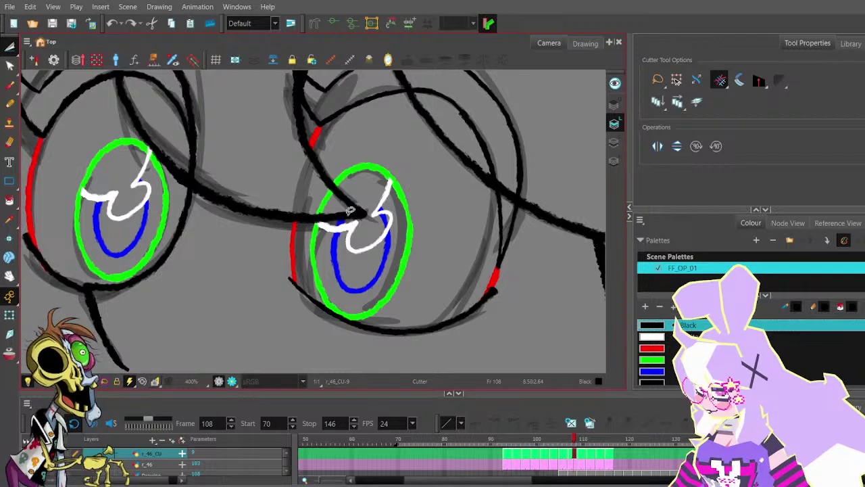
- Delete the leftover blue pupil fragment between the near eye's white highlight and the tip of the fringe strand
scroll(339, 217, up, 3)
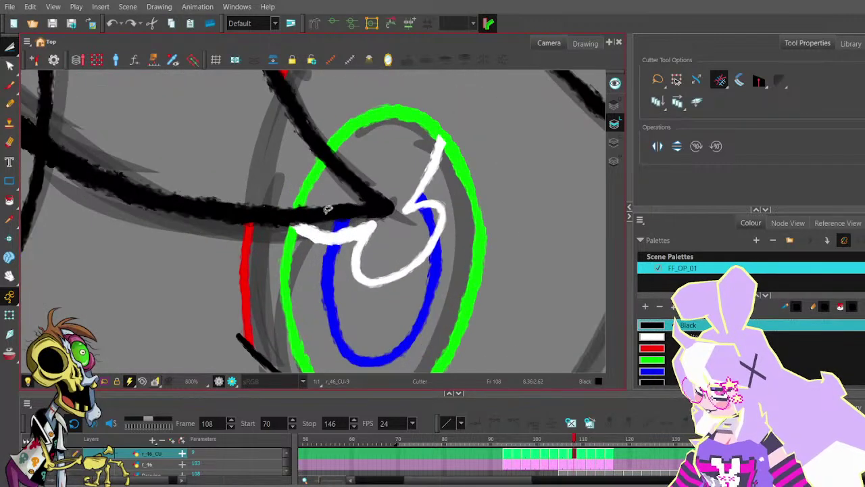
drag(362, 218, 367, 222)
key(Delete)
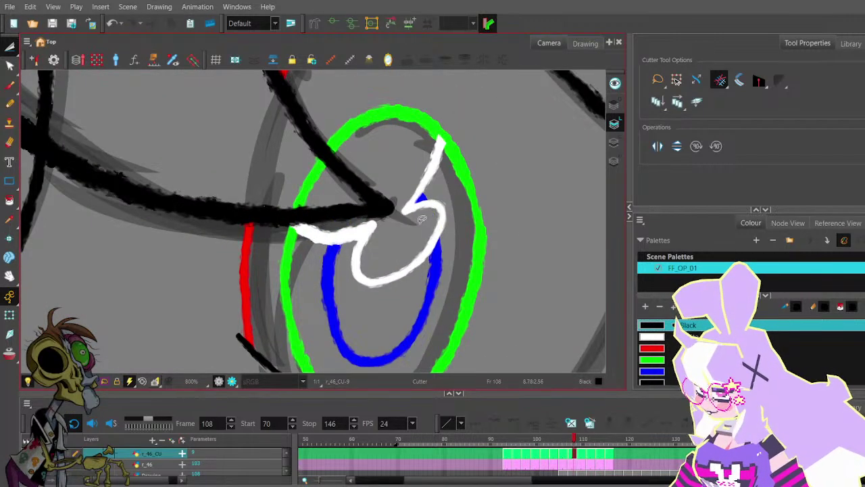
scroll(419, 194, down, 4)
scroll(407, 163, down, 2)
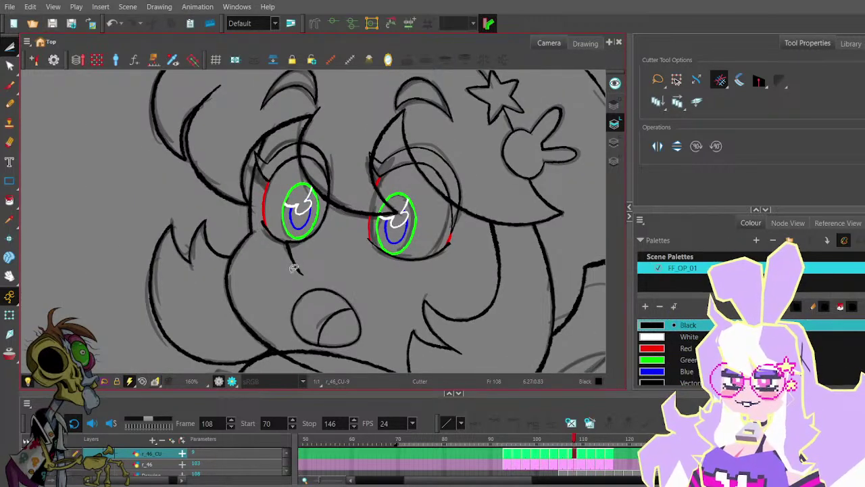
scroll(294, 268, down, 1)
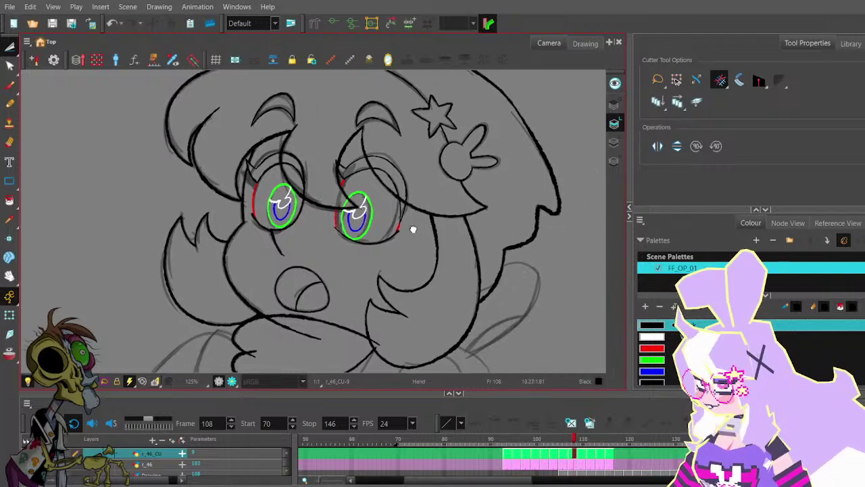
drag(440, 215, 426, 214)
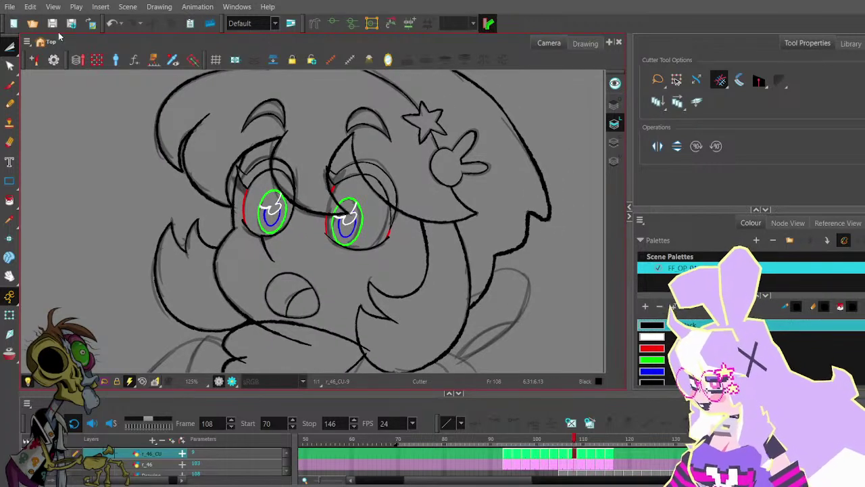
- Go to the frame 106 drawing and delete the near eye's outer red line piece between the black lash lines
mouse_move(409, 163)
mouse_down()
mouse_move(406, 175)
mouse_move(411, 168)
mouse_move(392, 176)
mouse_move(409, 184)
mouse_up()
key(comma)
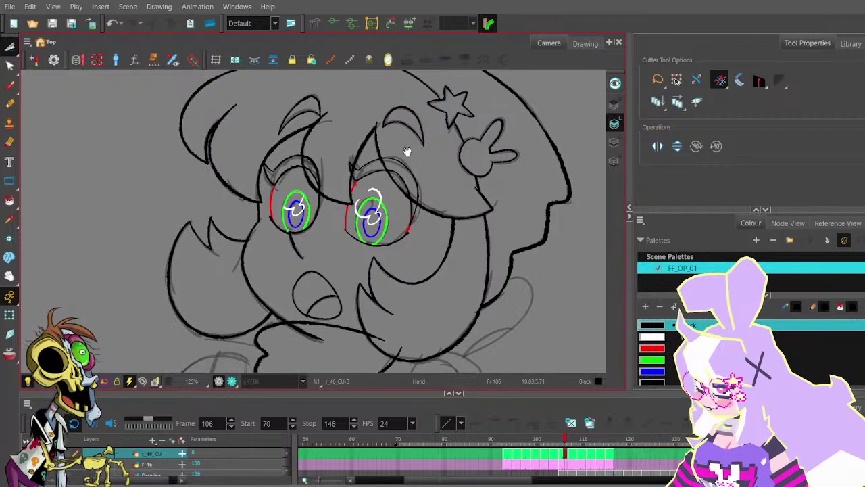
scroll(416, 208, up, 5)
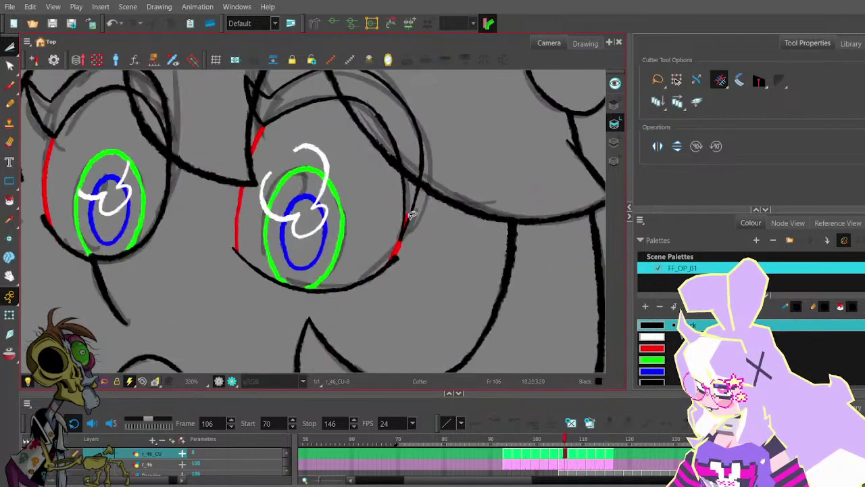
mouse_move(400, 220)
mouse_down()
mouse_move(399, 239)
mouse_move(409, 200)
mouse_move(410, 217)
mouse_move(447, 236)
mouse_up()
scroll(415, 198, down, 3)
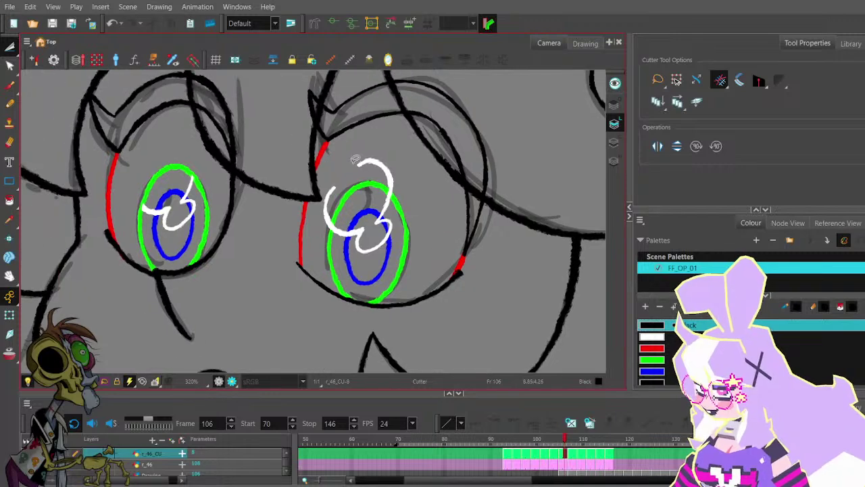
- Delete the near eye's white highlight parts outside the green iris outline and both eyes' blue pupil arcs above the highlights
mouse_move(368, 157)
mouse_down()
mouse_move(321, 204)
mouse_move(389, 211)
mouse_up()
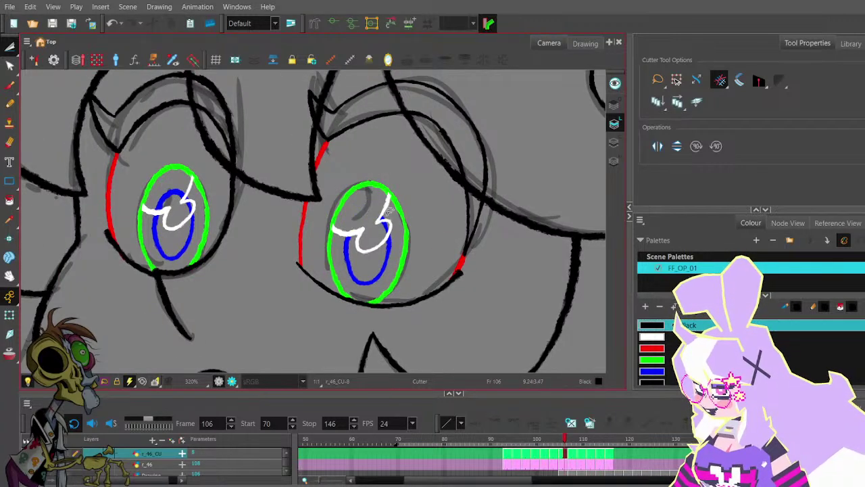
drag(336, 201, 427, 210)
drag(268, 189, 279, 198)
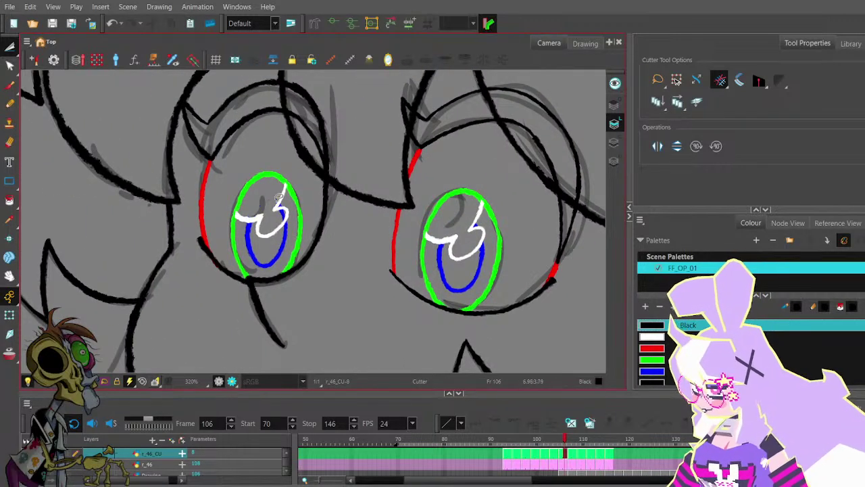
scroll(304, 195, down, 4)
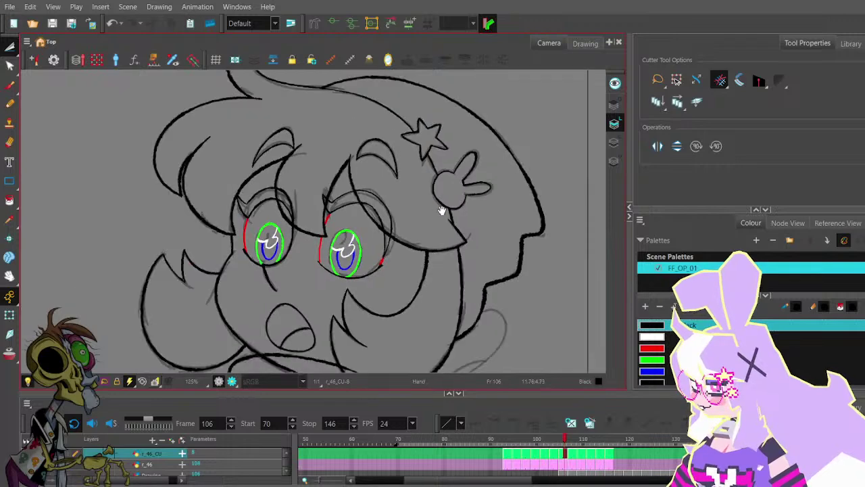
- In the frame 104 drawing, delete the far eye's highlight beyond the green iris outline and both eyes' blue arcs above the highlights
drag(336, 170, 300, 140)
key(comma)
key(comma)
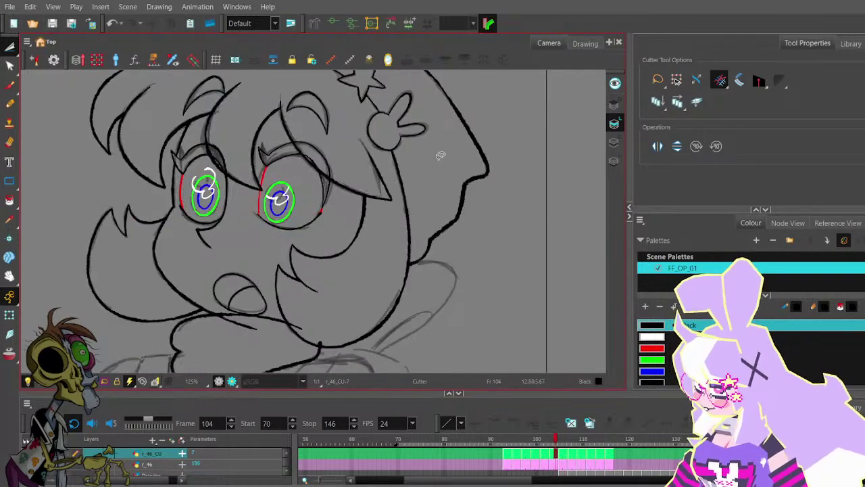
mouse_move(324, 189)
mouse_down()
mouse_move(399, 214)
mouse_move(399, 204)
mouse_up()
scroll(290, 184, up, 4)
drag(288, 185, 264, 190)
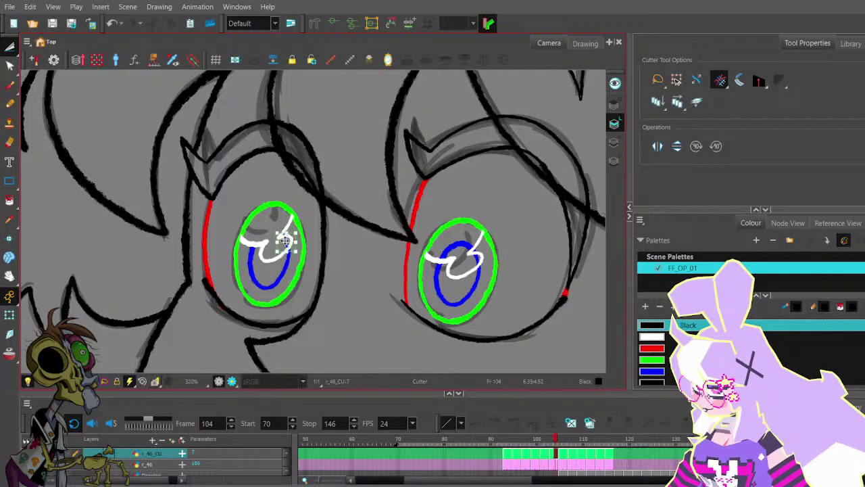
drag(458, 215, 352, 192)
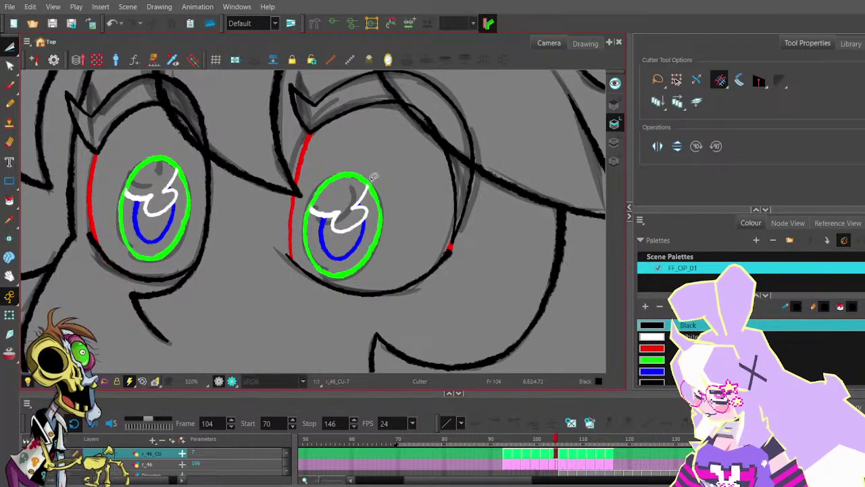
scroll(411, 140, down, 4)
- Go to the frame 102 drawing and delete the far eye's blue pupil arc above the white highlight
mouse_move(425, 160)
mouse_down()
mouse_move(432, 167)
mouse_move(455, 141)
mouse_up()
key(comma)
key(comma)
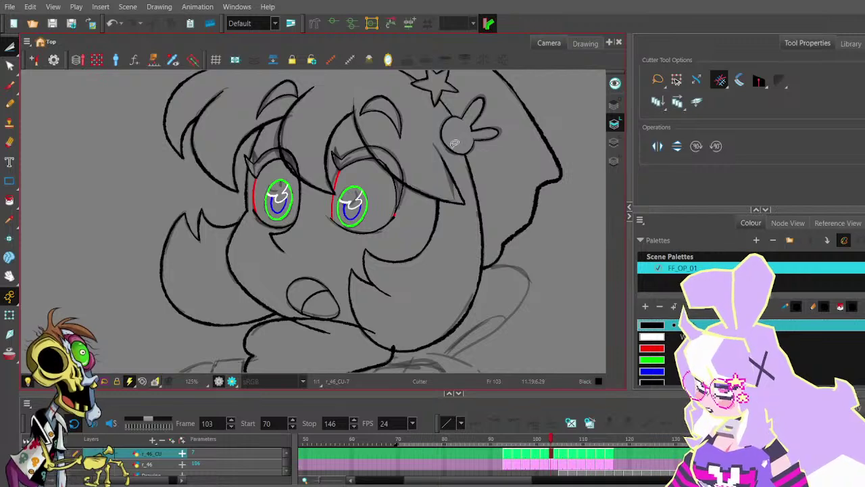
drag(352, 176, 371, 182)
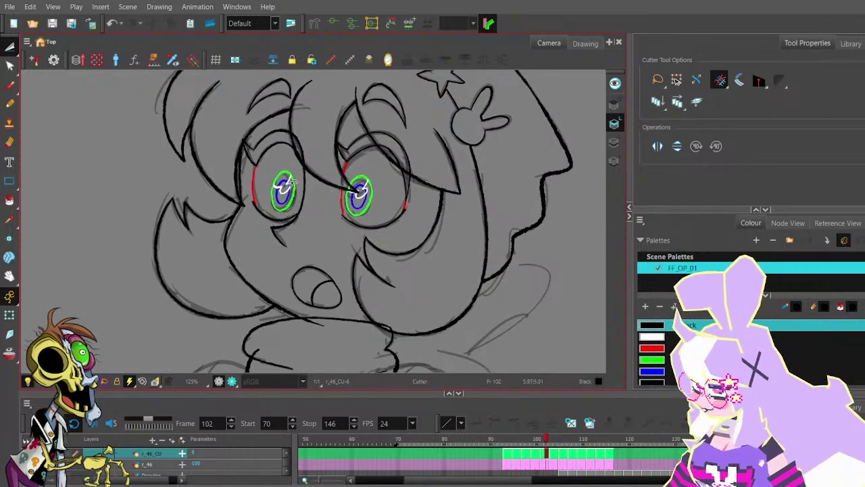
scroll(288, 183, up, 5)
drag(288, 181, 277, 166)
scroll(384, 162, down, 2)
- Delete the near eye's blue pupil arc above the highlight, including the fragment between the two black fringe lines
drag(452, 144, 375, 149)
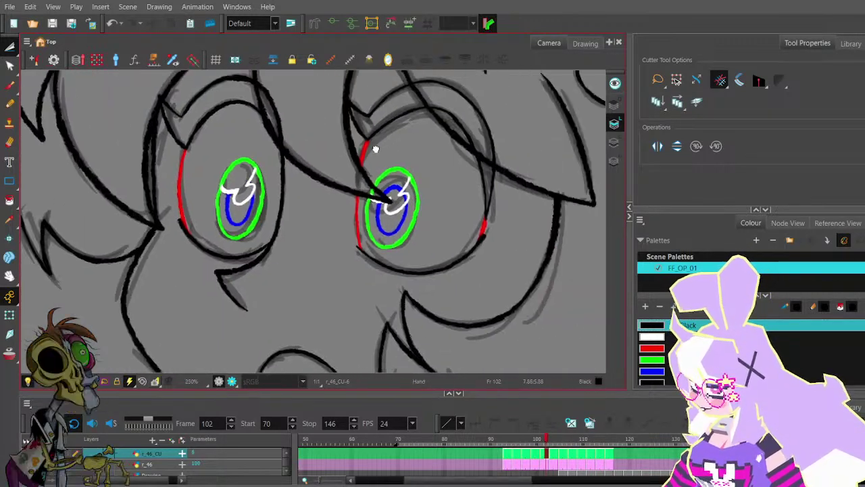
scroll(321, 193, up, 2)
scroll(307, 199, up, 3)
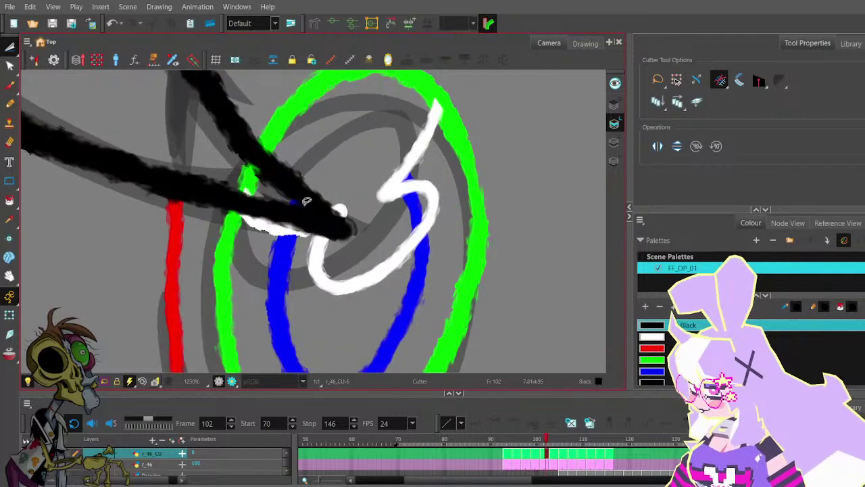
scroll(318, 203, down, 3)
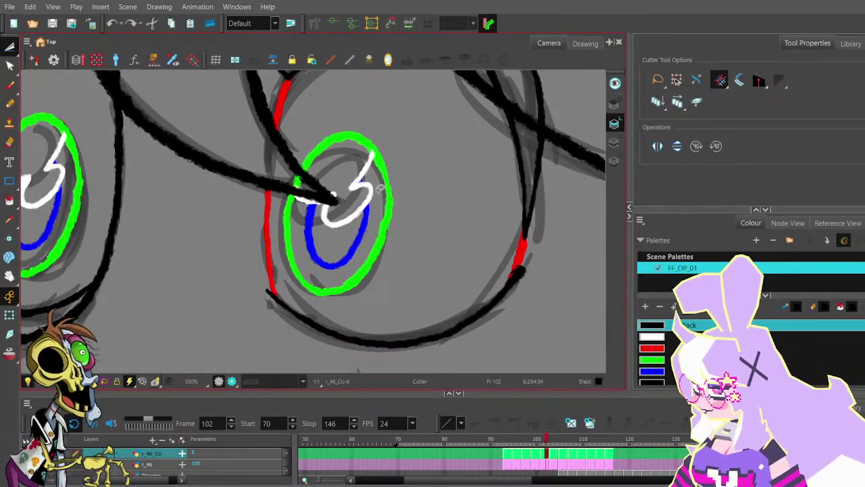
scroll(378, 189, down, 3)
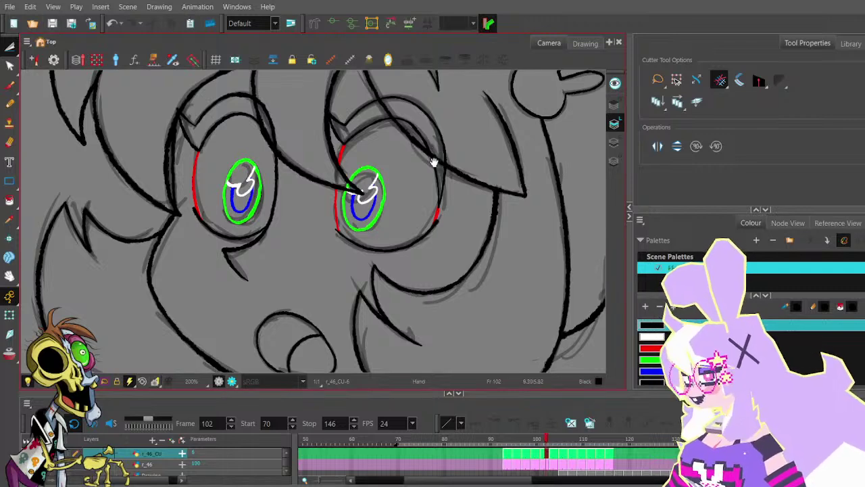
scroll(436, 176, down, 3)
scroll(442, 192, up, 1)
scroll(446, 199, down, 1)
drag(446, 200, 450, 176)
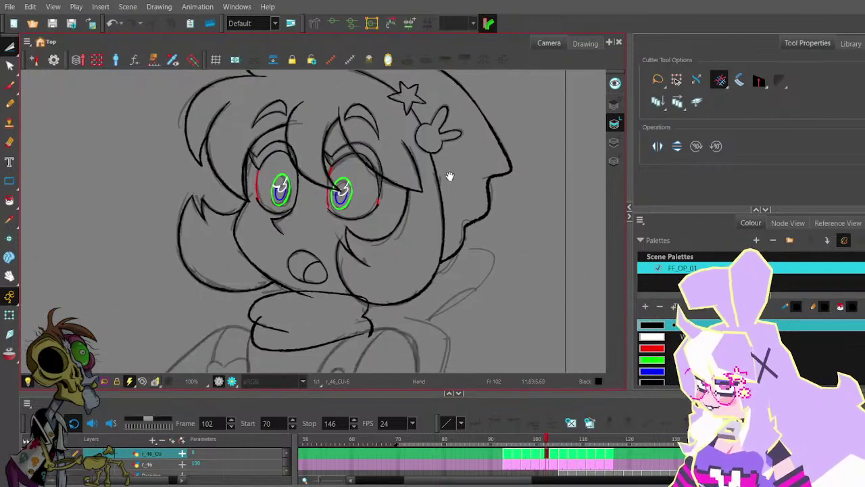
- Go to the frame 100 drawing and delete the far eye's blue pupil arc above the white highlight
key(comma)
key(comma)
key(period)
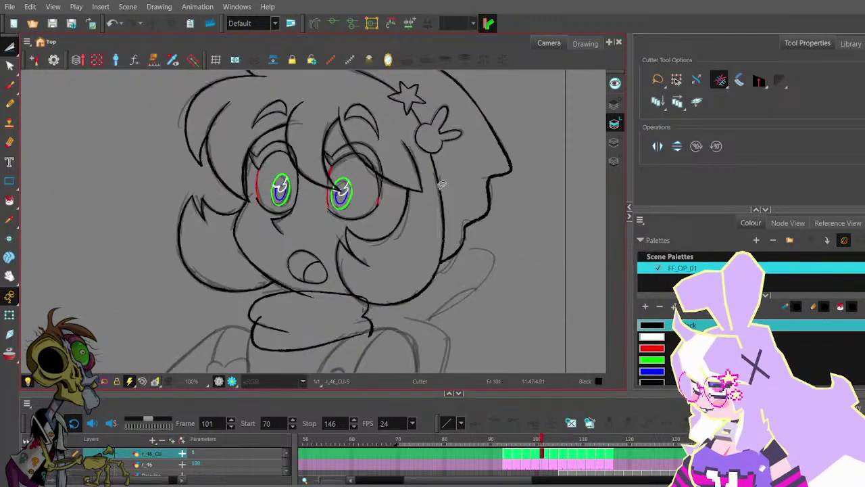
key(comma)
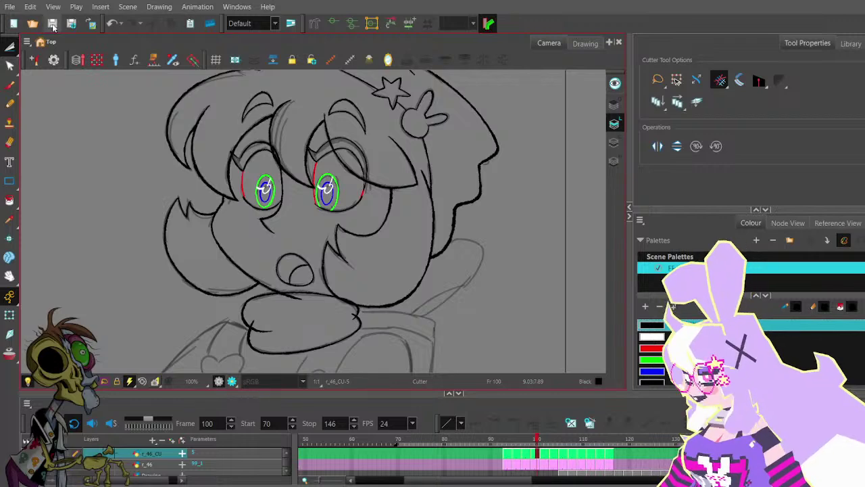
scroll(264, 183, up, 3)
scroll(294, 172, up, 2)
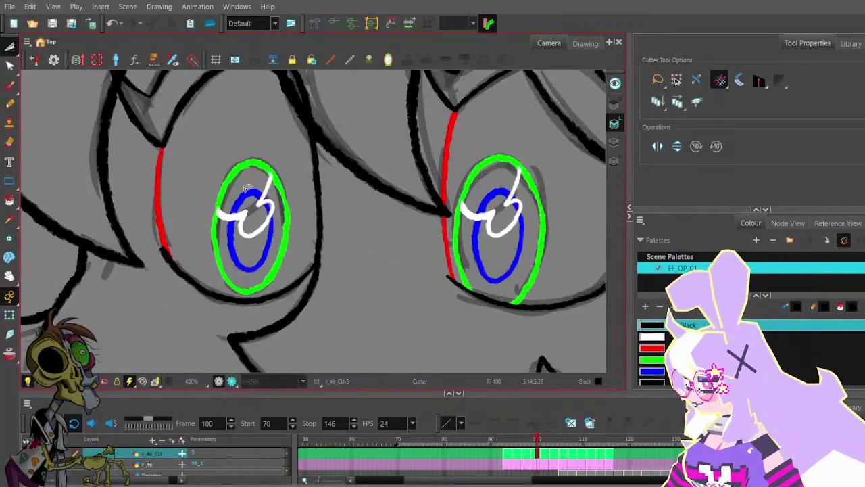
scroll(287, 189, down, 2)
scroll(304, 156, up, 1)
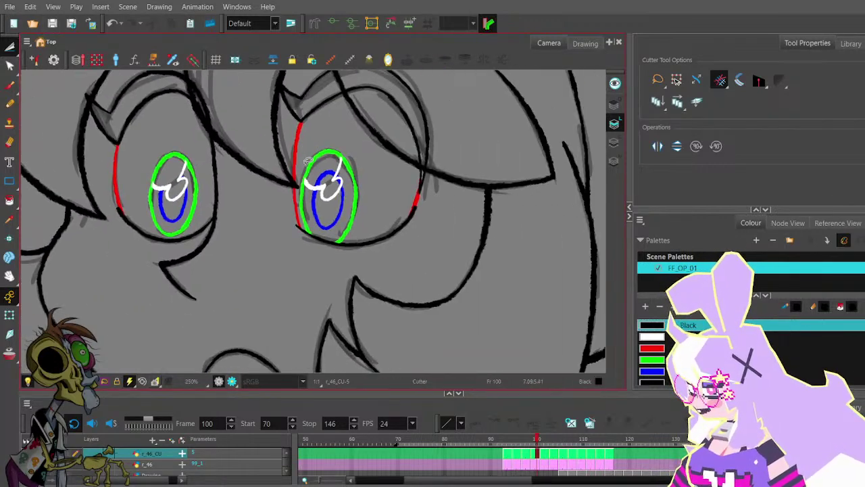
- Delete the near eye's blue pupil arc above the white highlight in the frame 100 drawing
scroll(329, 196, up, 2)
scroll(358, 190, down, 5)
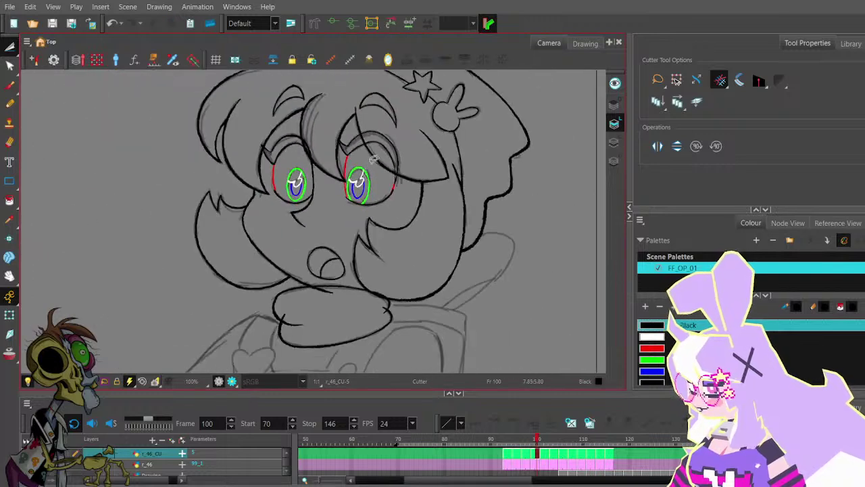
drag(376, 162, 371, 194)
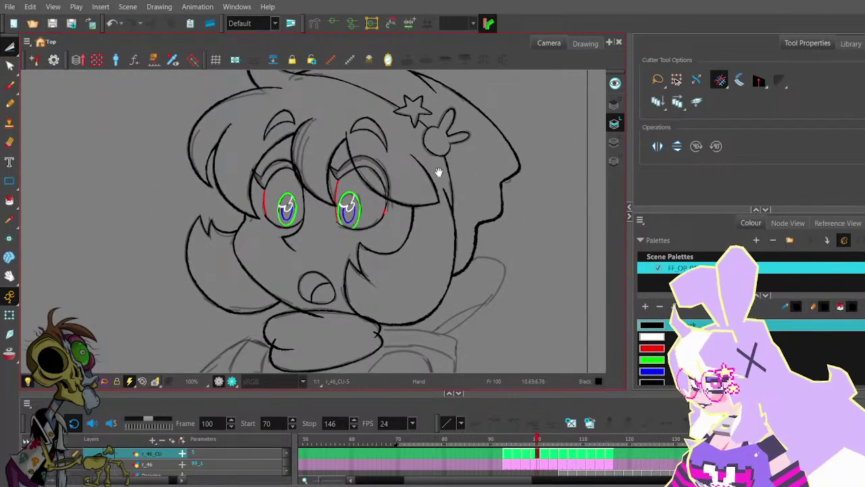
drag(455, 203, 448, 177)
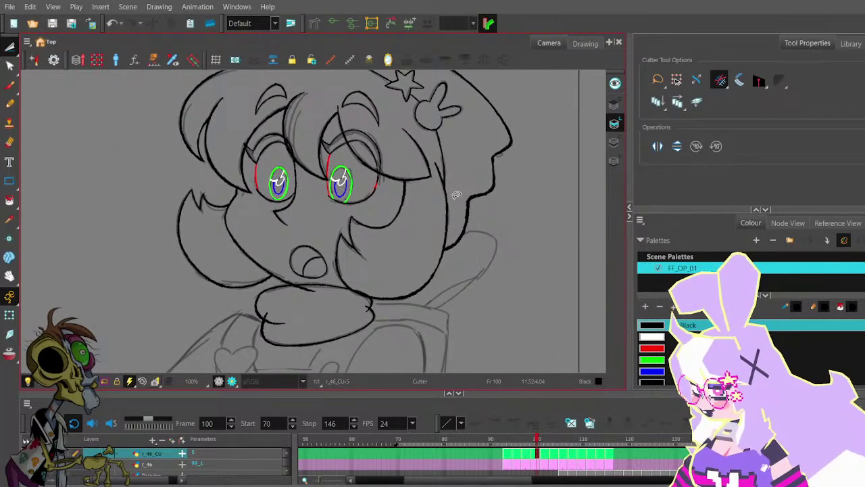
- Go to the frame 98 drawing and delete both eyes' blue pupil arcs above the white highlights
key(comma)
key(comma)
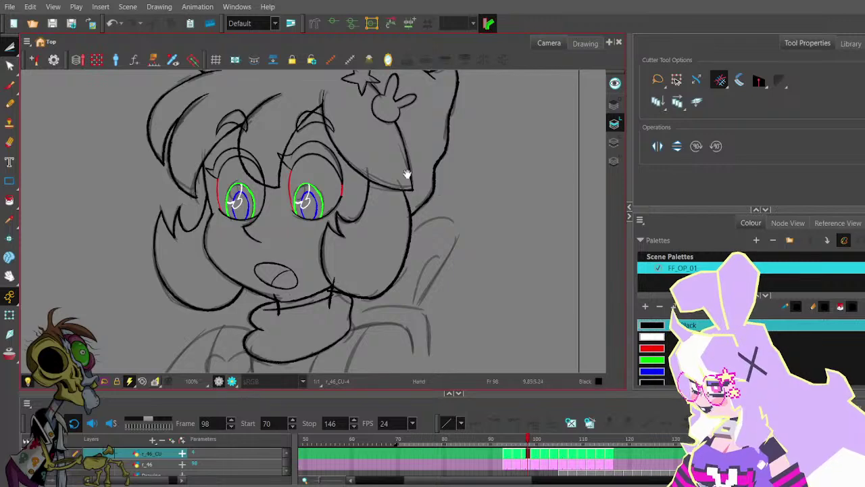
mouse_move(407, 174)
mouse_down()
mouse_move(454, 222)
mouse_move(453, 182)
mouse_up()
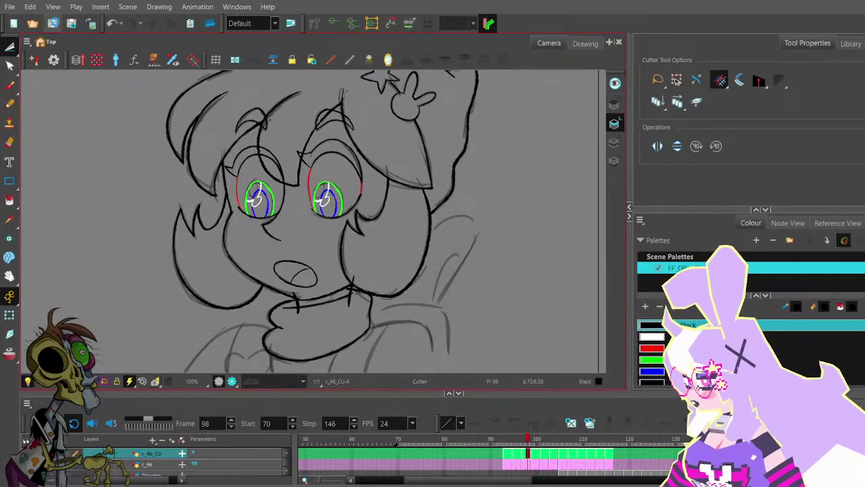
scroll(257, 169, up, 4)
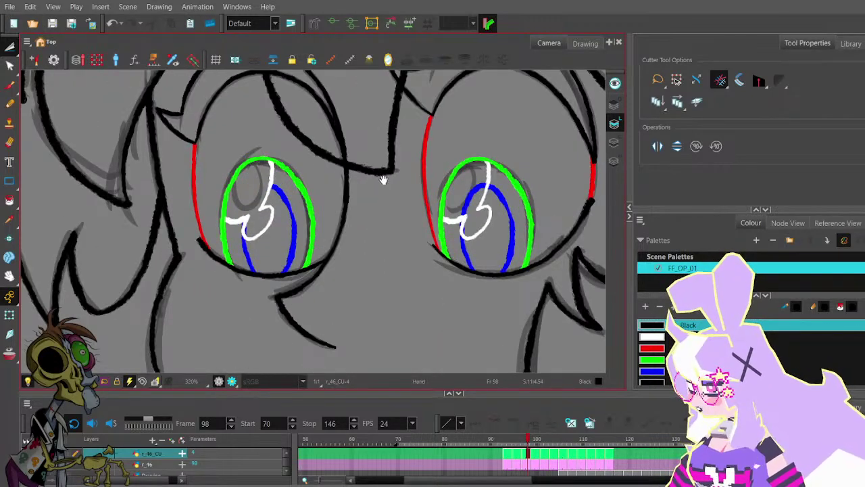
scroll(264, 203, up, 5)
scroll(264, 203, down, 4)
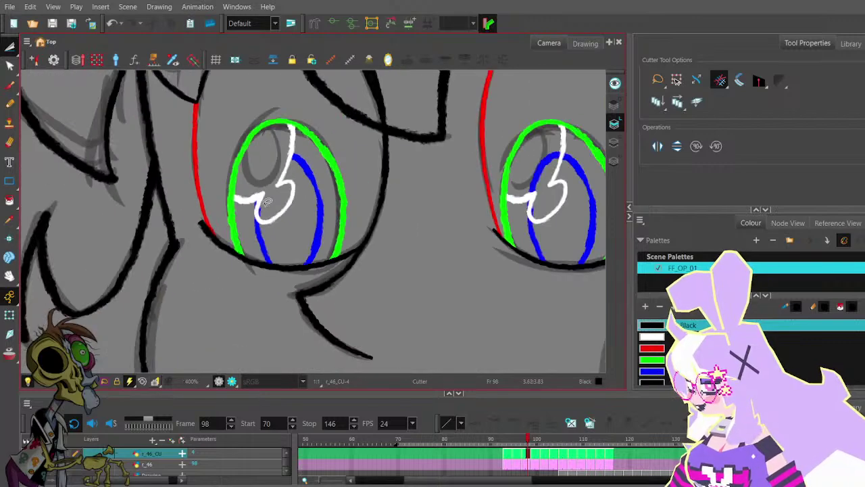
scroll(263, 200, up, 4)
scroll(264, 200, down, 4)
drag(433, 143, 280, 156)
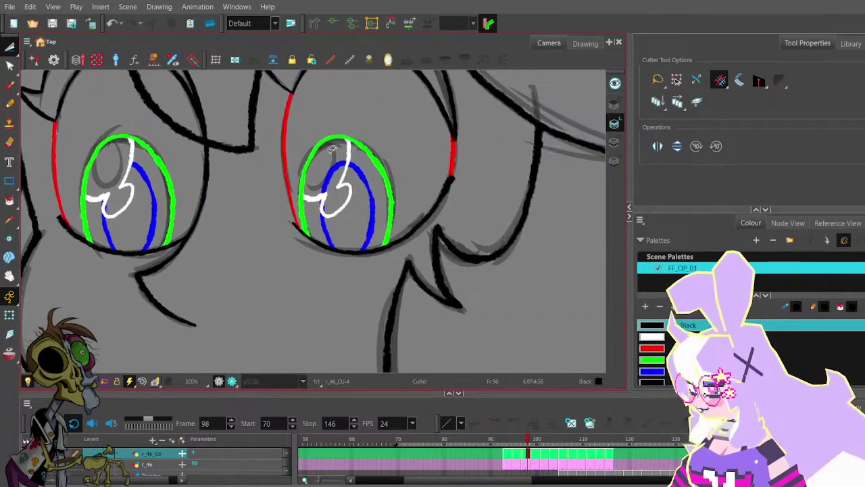
scroll(261, 257, left, 1)
- Cut away the leftover blue sliver inside the far eye's white highlight in the frame 98 drawing
scroll(229, 171, up, 5)
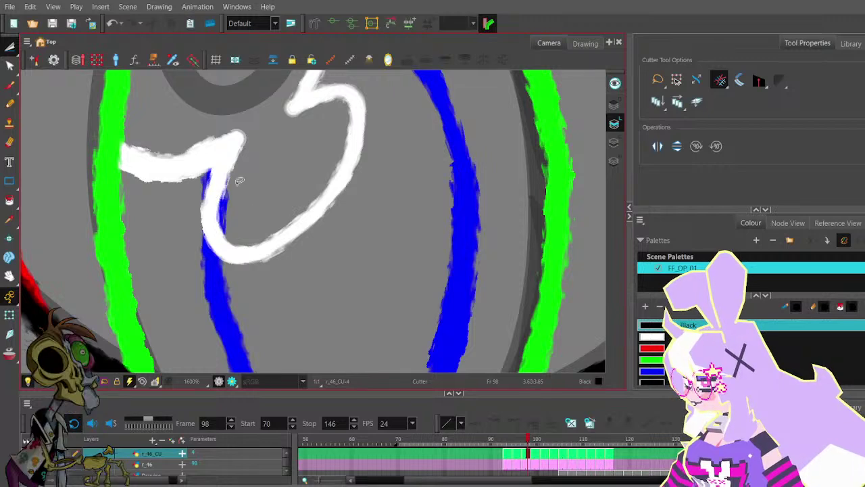
key(alt+s)
drag(168, 116, 271, 193)
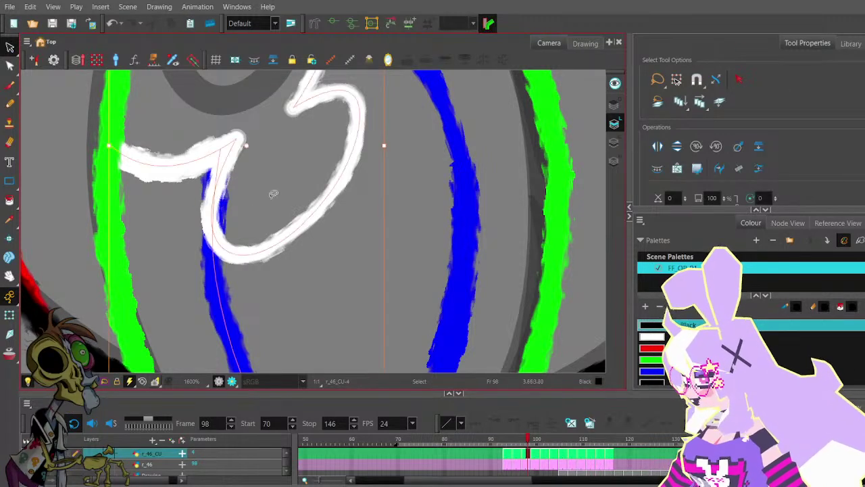
click(304, 270)
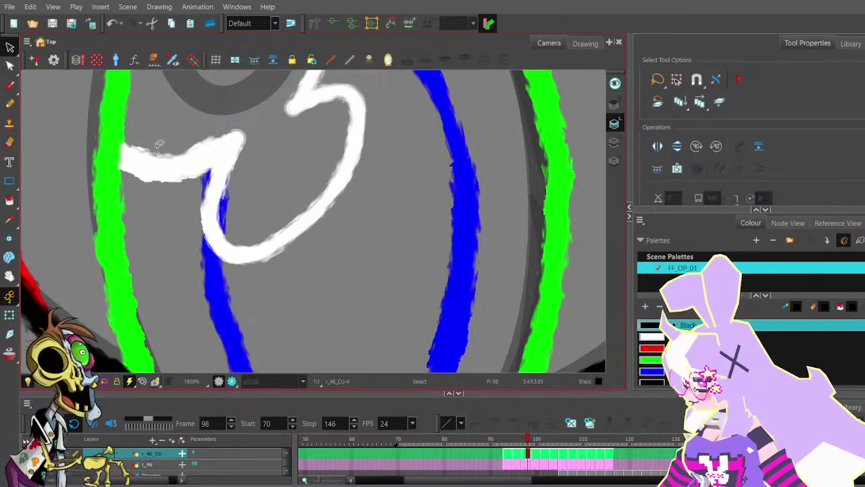
key(alt+t)
scroll(223, 164, up, 4)
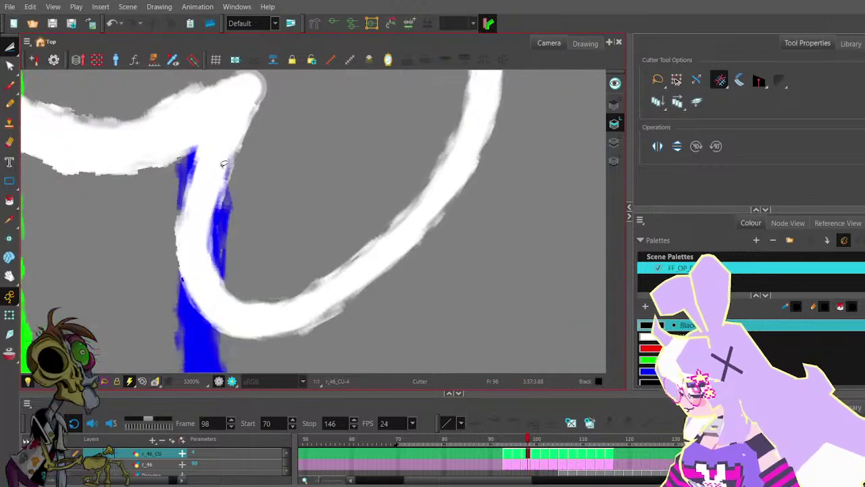
drag(208, 261, 265, 269)
key(Delete)
scroll(241, 194, down, 5)
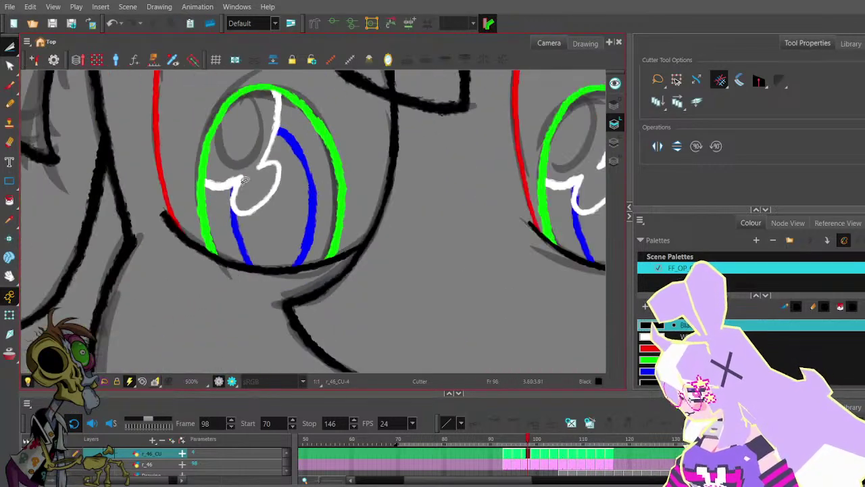
- Try to cut away the leftover blue sliver inside the near eye's white highlight, and undo the cut
drag(412, 164, 139, 204)
drag(378, 175, 326, 137)
scroll(253, 183, up, 5)
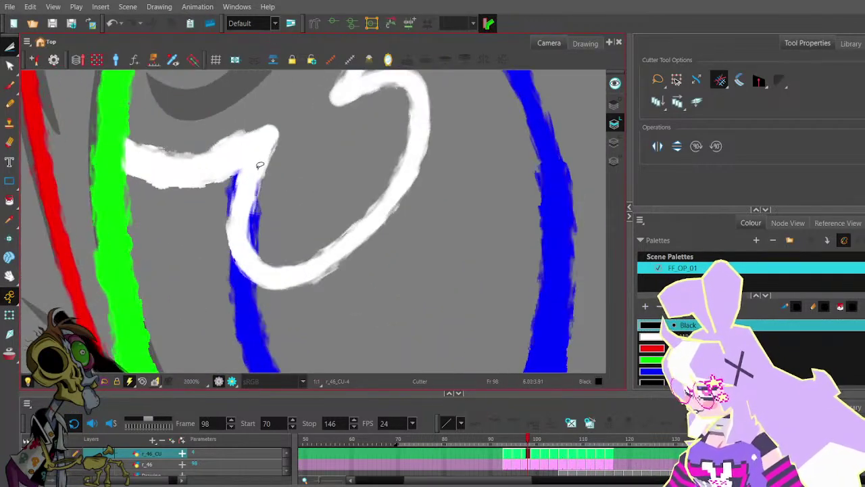
mouse_move(256, 171)
mouse_down()
mouse_move(248, 255)
mouse_move(301, 206)
mouse_up()
key(Delete)
key(ctrl+z)
key(ctrl+z)
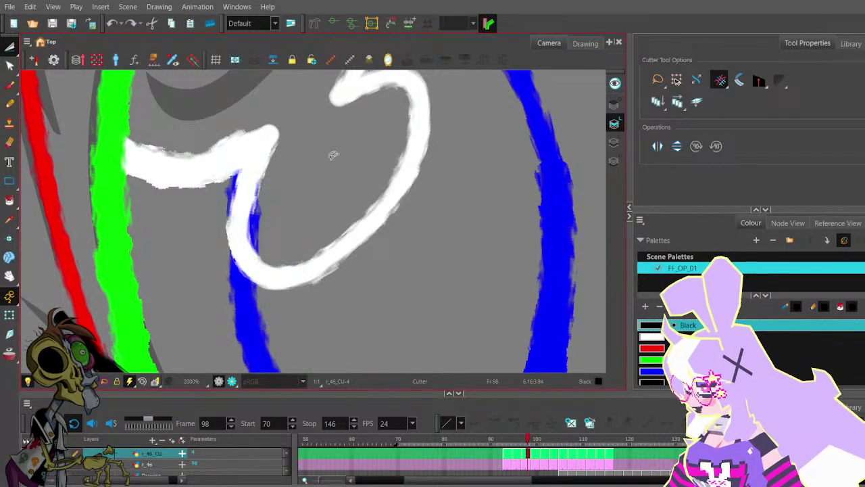
- Go to frame 97 and delete the leftover blue sliver inside the near eye's white highlight
scroll(331, 155, down, 10)
key(comma)
key(comma)
drag(308, 152, 340, 183)
key(period)
scroll(338, 178, up, 10)
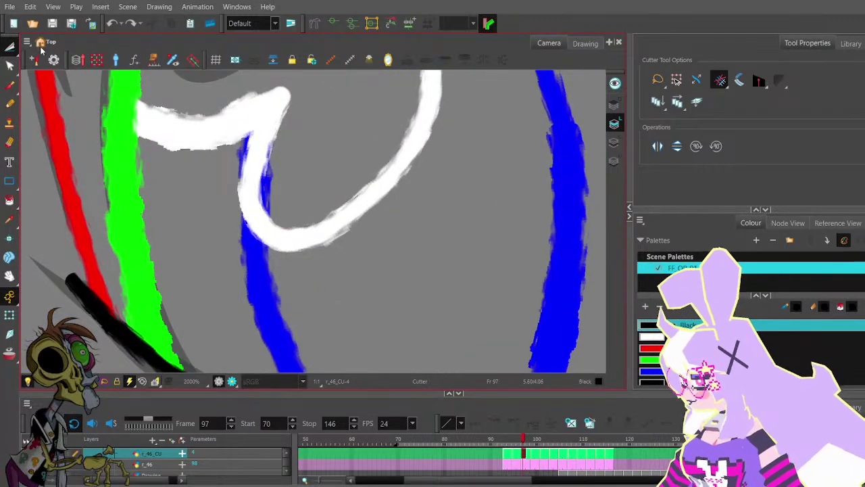
click(10, 47)
click(332, 228)
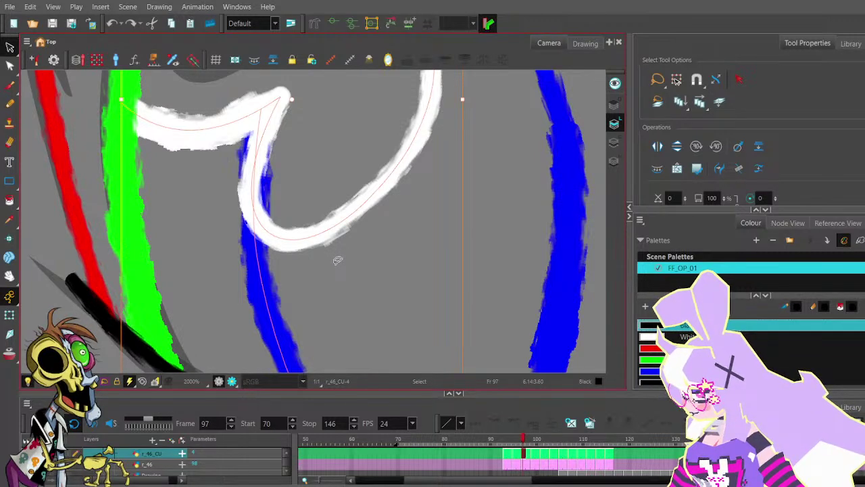
key(alt+t)
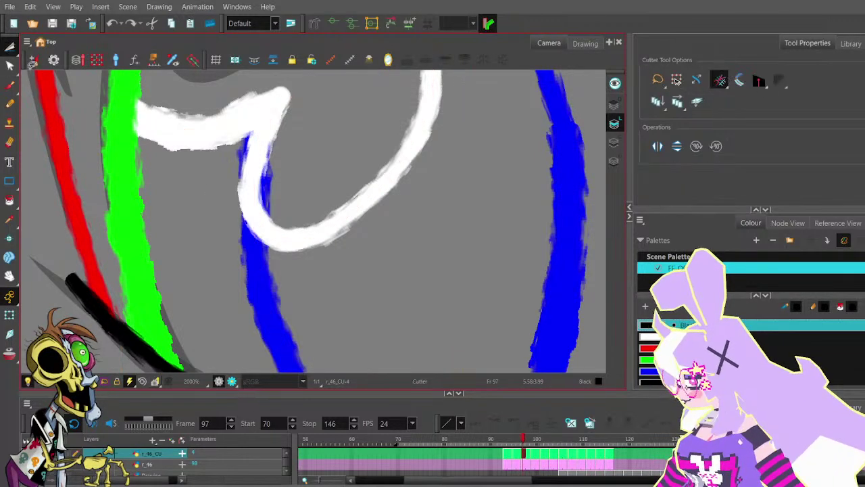
drag(256, 165, 280, 161)
key(Delete)
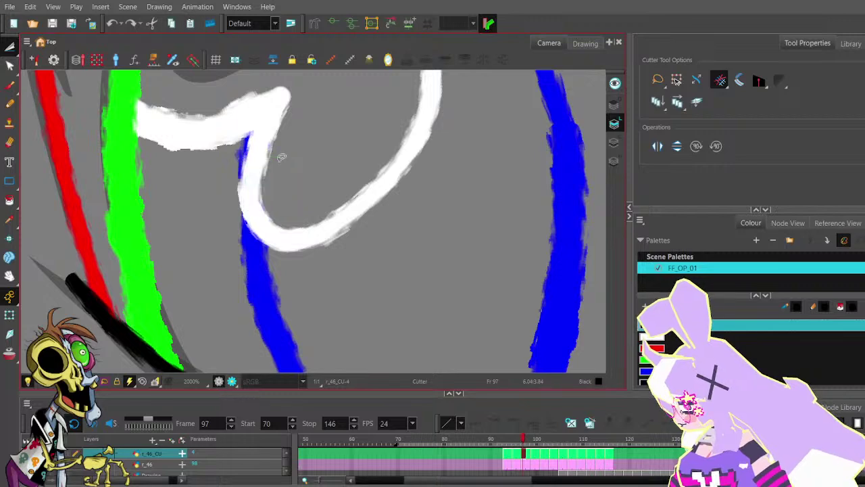
- Step back to frames 95 and 94 and examine these close-up drawings for excess line pieces
scroll(282, 160, down, 10)
mouse_move(320, 126)
mouse_down()
mouse_move(334, 160)
mouse_move(347, 160)
mouse_up()
scroll(330, 146, down, 1)
key(f)
drag(321, 258, 356, 220)
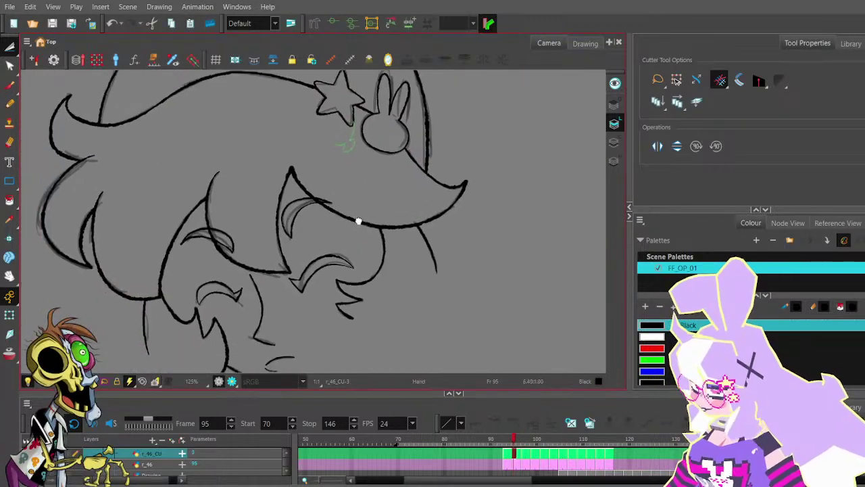
key(f)
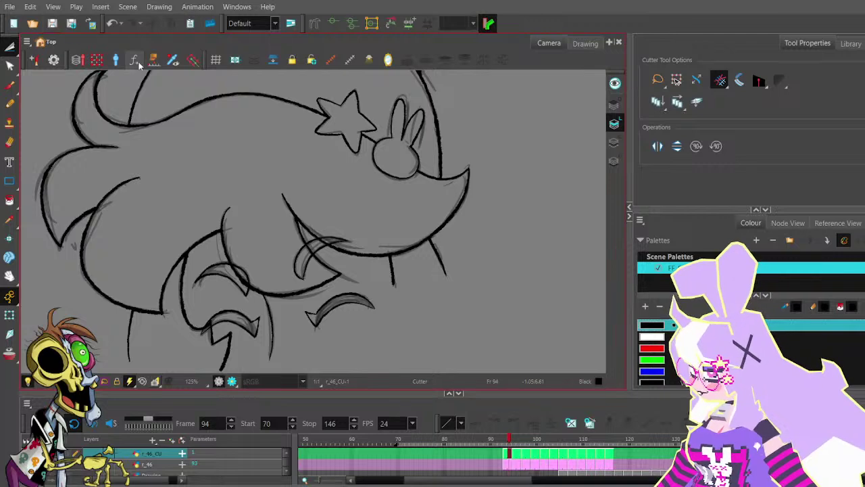
scroll(406, 254, down, 2)
scroll(433, 254, down, 2)
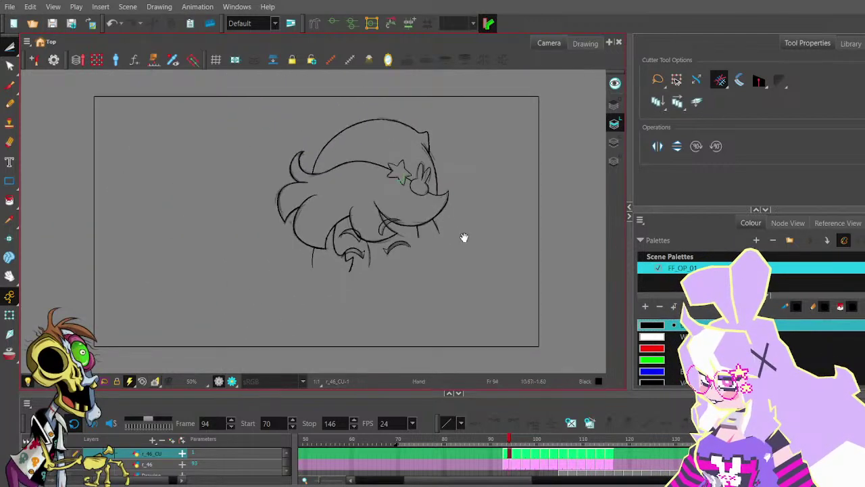
drag(463, 237, 450, 253)
- Go to the r_36_CU layer at frame 92 and undo the clearing of its drawing
click(10, 47)
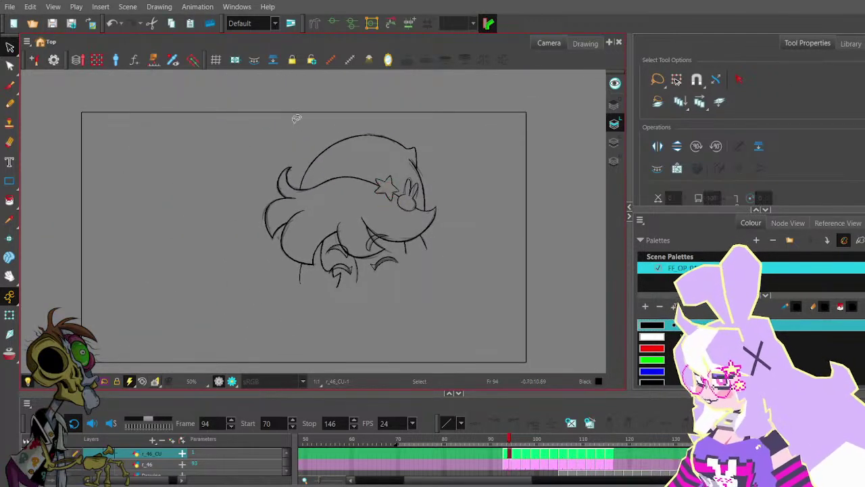
scroll(542, 466, up, 4)
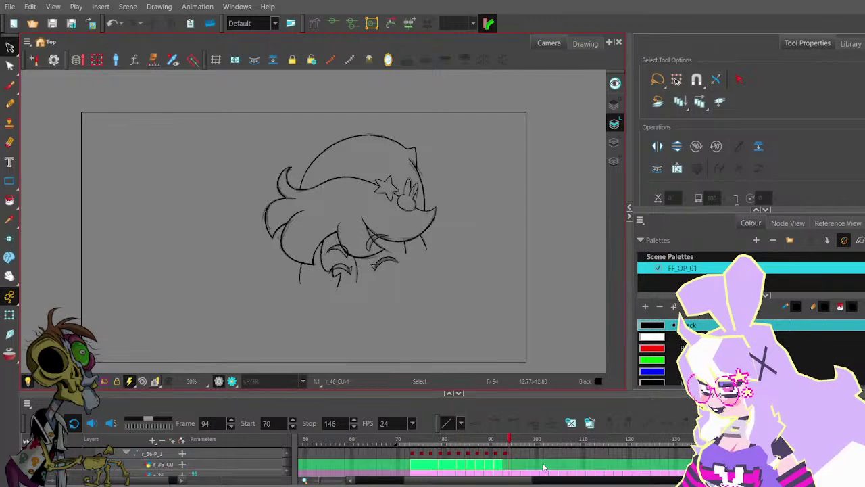
scroll(542, 466, down, 2)
scroll(540, 466, up, 1)
click(500, 458)
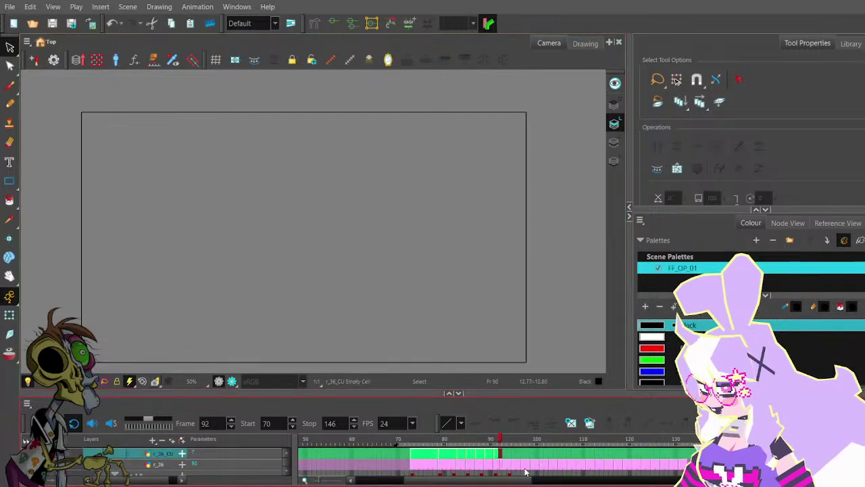
scroll(488, 462, down, 4)
scroll(488, 461, up, 1)
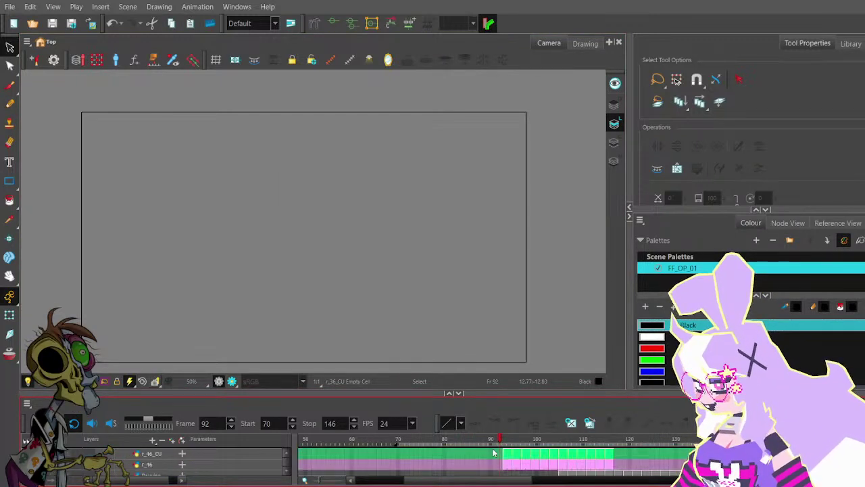
key(ctrl+z)
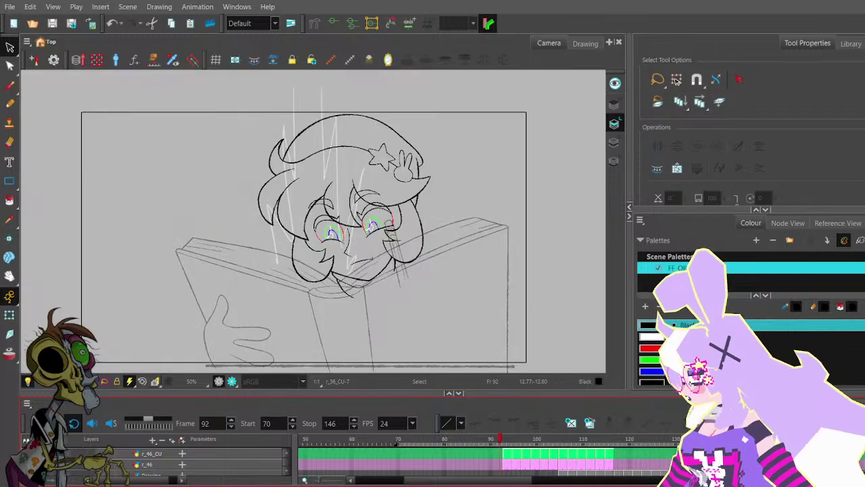
- Go to the frame 75 drawing on the r_36_CU layer and delete the blue pupil sliver inside the far eye's white highlight
scroll(527, 467, up, 3)
mouse_move(507, 453)
mouse_down()
mouse_move(432, 443)
mouse_move(450, 433)
mouse_move(422, 427)
mouse_up()
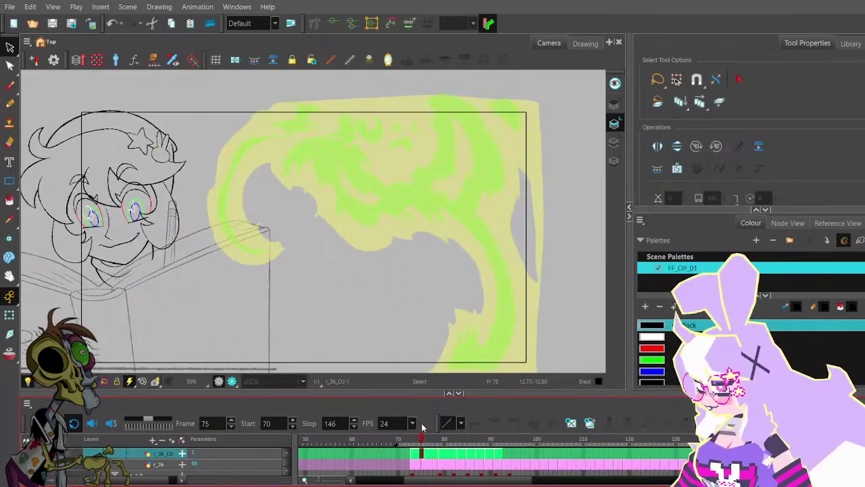
click(38, 70)
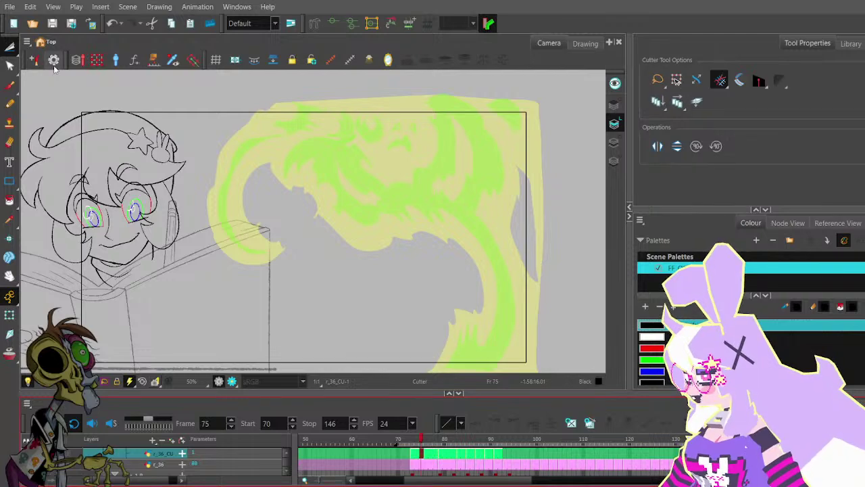
drag(143, 221, 259, 193)
scroll(197, 163, up, 2)
scroll(201, 168, up, 3)
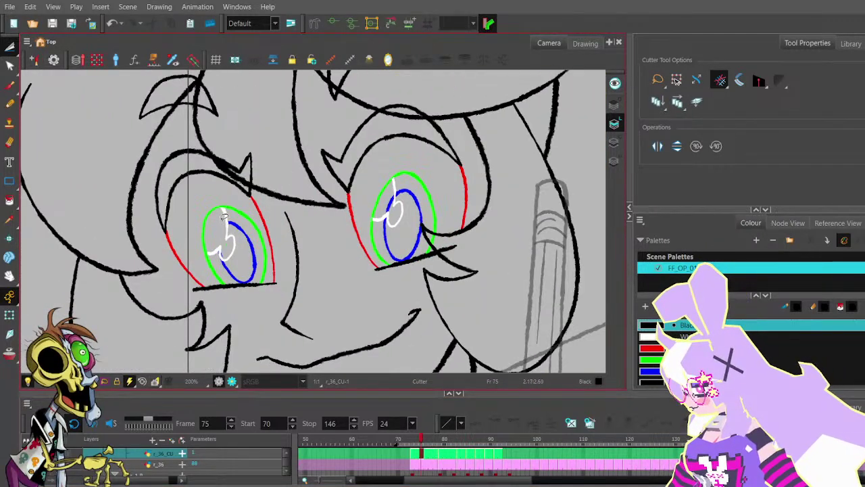
scroll(223, 215, up, 6)
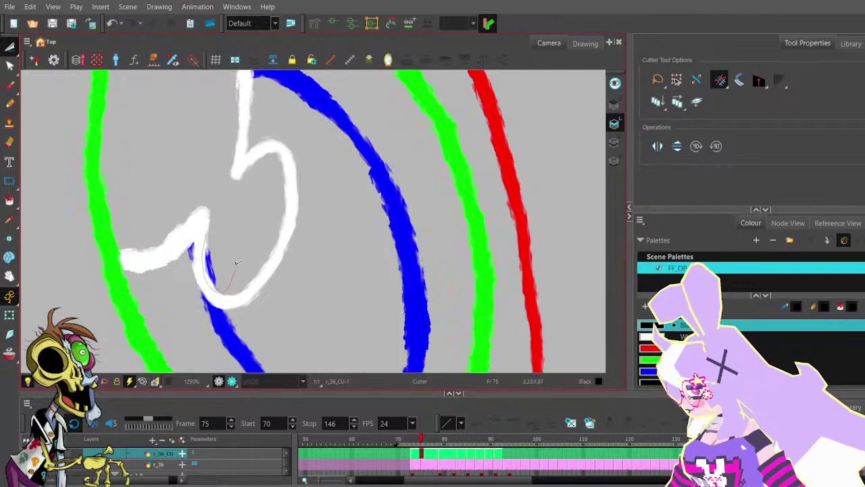
key(Delete)
- Delete the near eye's blue pupil arc above the white highlight in the frame 75 drawing
scroll(246, 241, down, 6)
drag(423, 167, 221, 193)
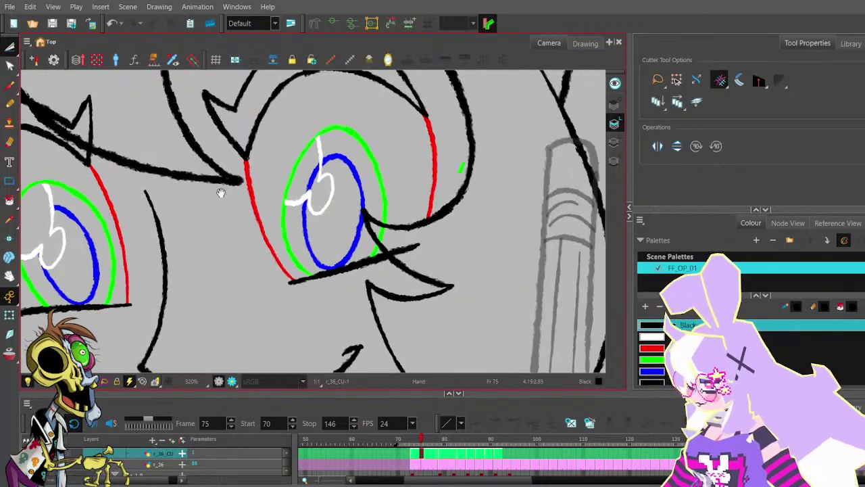
drag(369, 175, 335, 184)
scroll(335, 186, up, 3)
scroll(277, 179, down, 5)
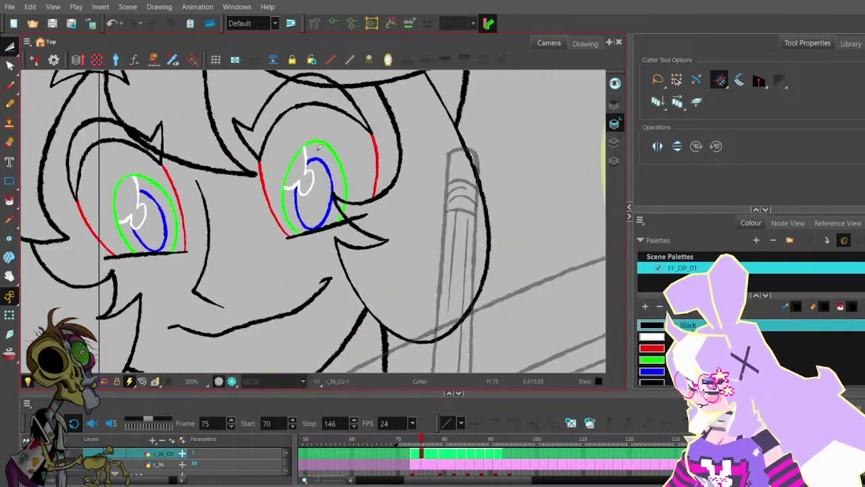
- Go to the frame 79 drawing on the r_36_CU layer and delete the far eye's blue pupil pieces above and inside the white highlight
scroll(293, 162, down, 2)
key(g)
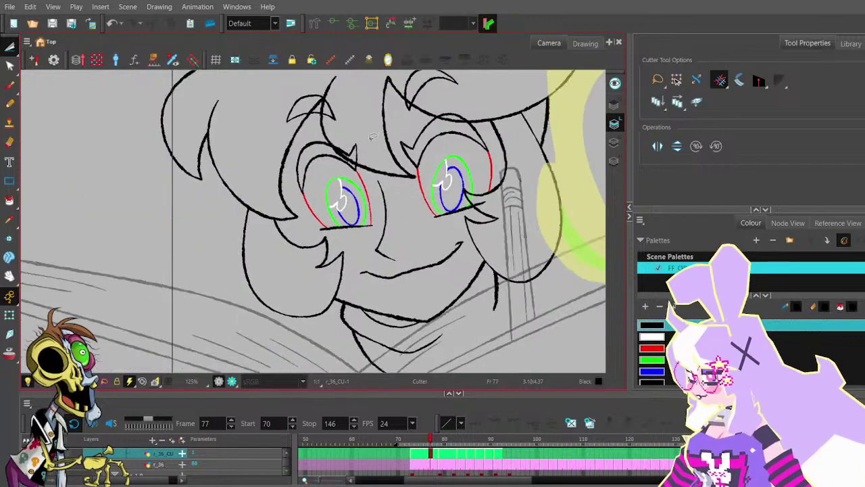
key(g)
key(g)
key(g)
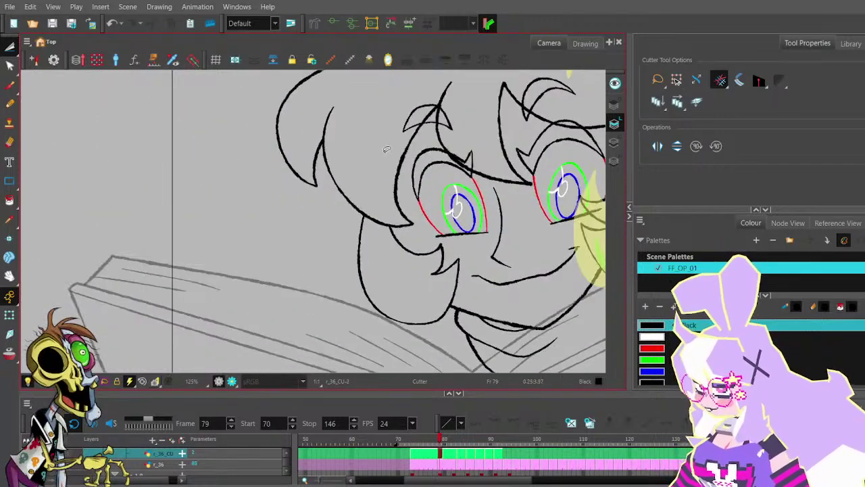
key(f)
key(f)
key(g)
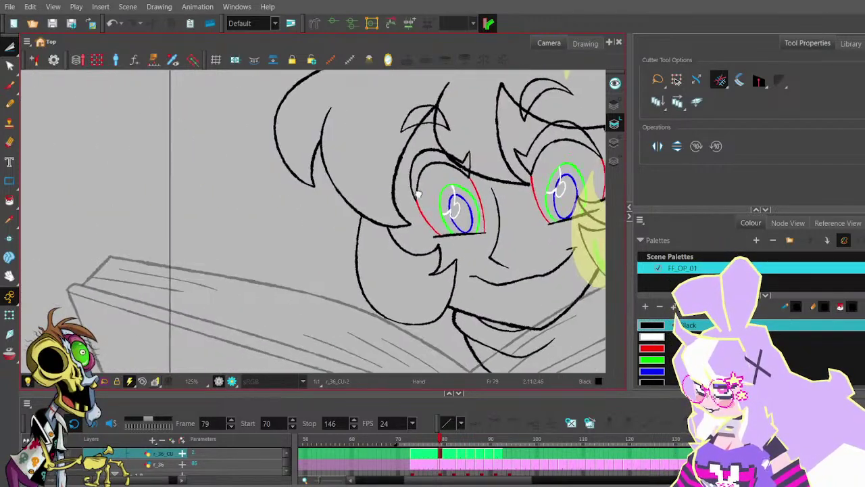
drag(443, 189, 257, 198)
scroll(365, 184, up, 4)
drag(304, 243, 427, 206)
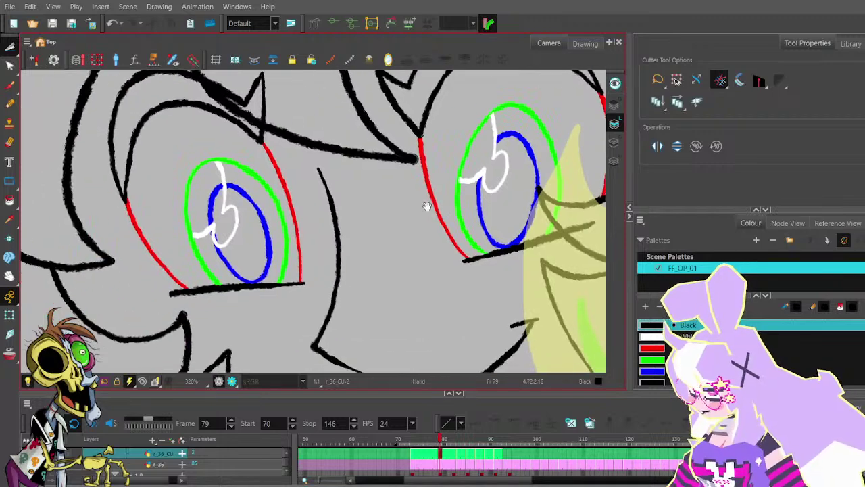
scroll(202, 191, up, 4)
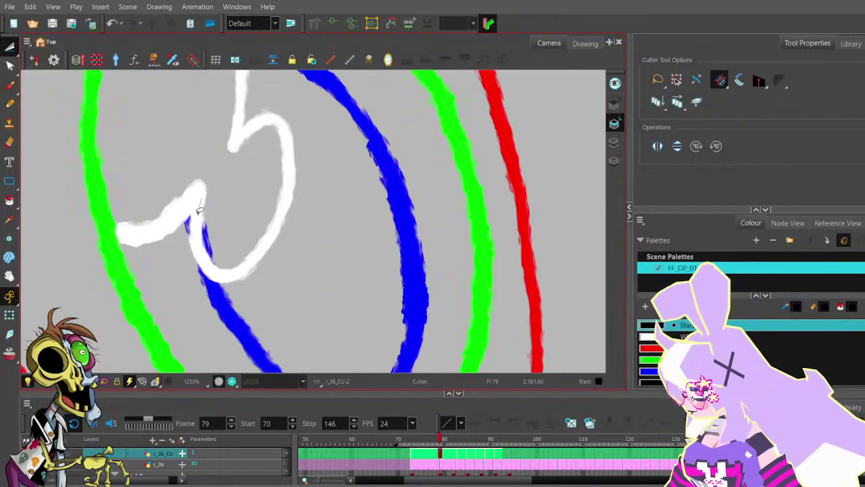
drag(231, 248, 226, 228)
scroll(236, 226, down, 4)
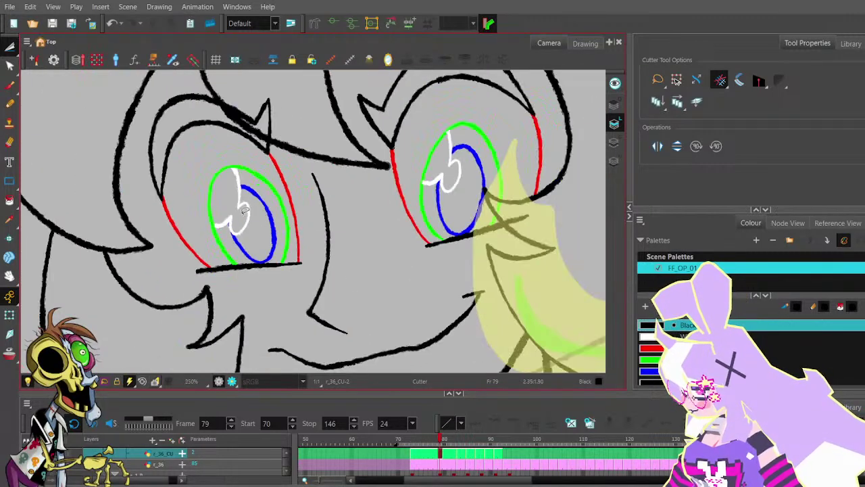
- Flip between frames 79 and 81 and examine the trimmed pupils for leftover line pieces
drag(388, 160, 342, 170)
scroll(343, 171, down, 1)
key(period)
key(period)
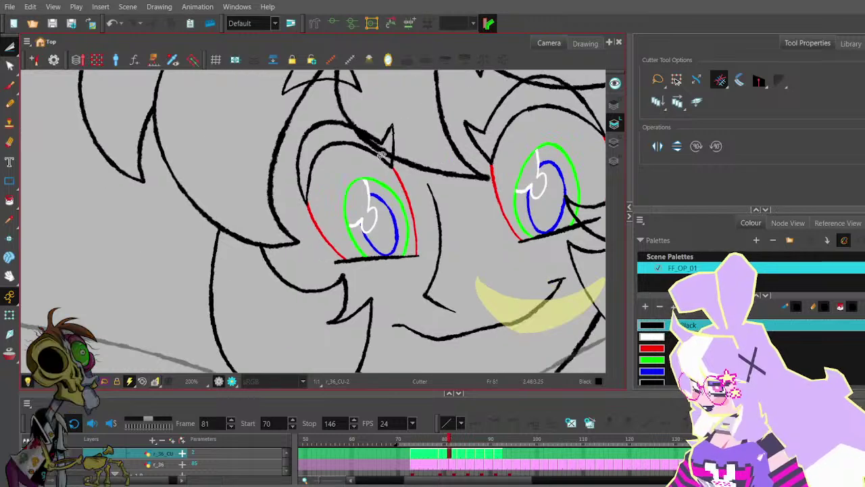
key(comma)
key(comma)
key(period)
key(period)
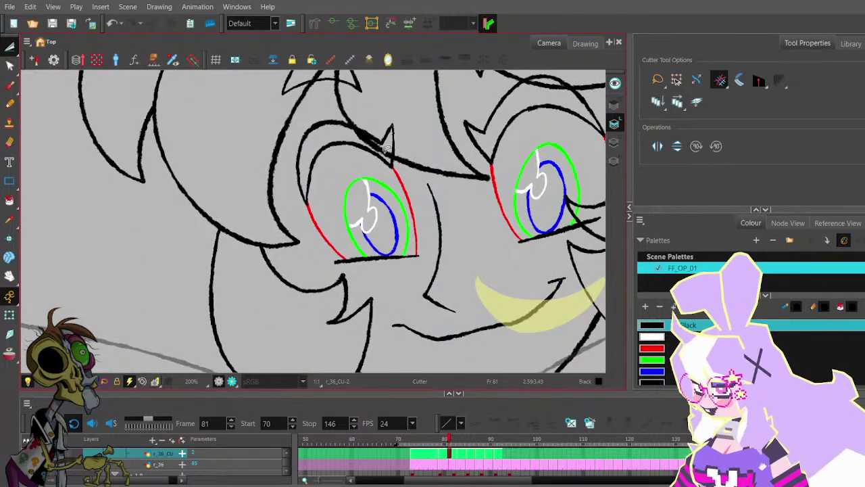
- Go to the frame 83 drawing and delete the blue pupil pieces above and inside the white highlights of both eyes
key(period)
key(period)
scroll(419, 187, right, 6)
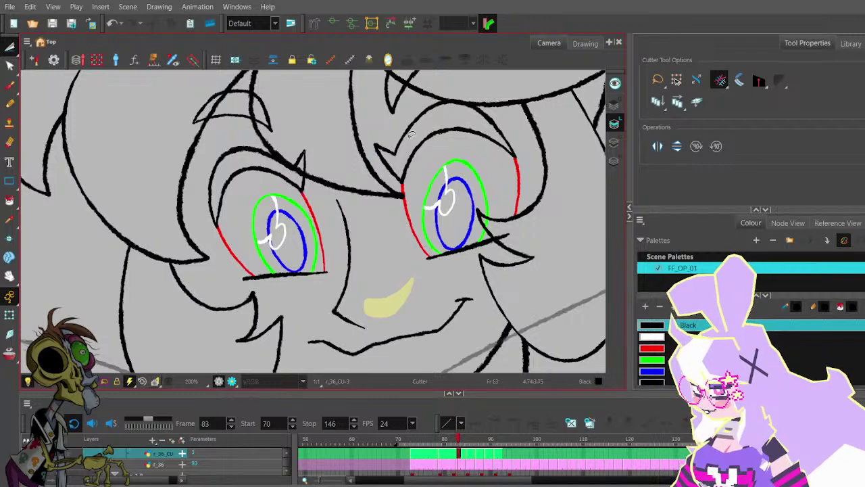
scroll(265, 206, up, 5)
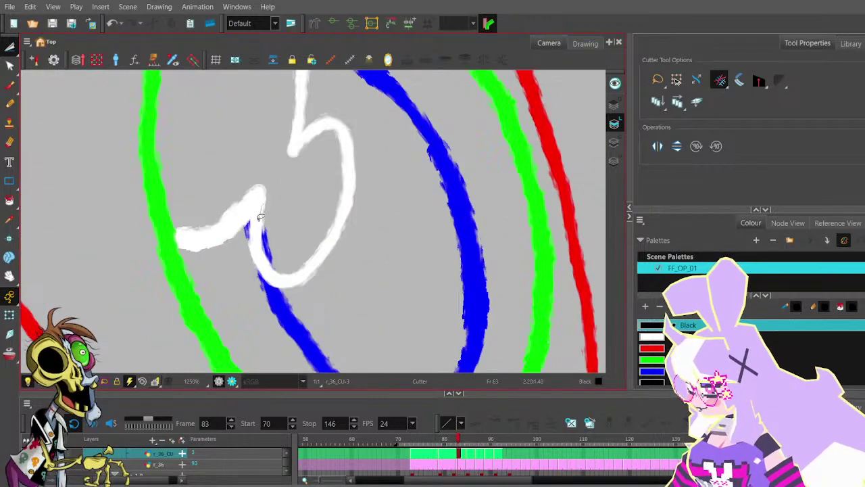
scroll(283, 223, down, 4)
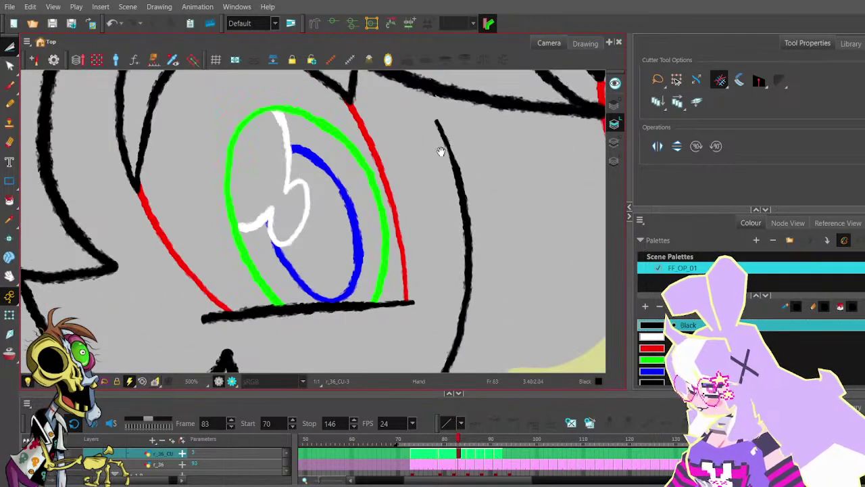
scroll(352, 153, down, 1)
scroll(422, 141, down, 1)
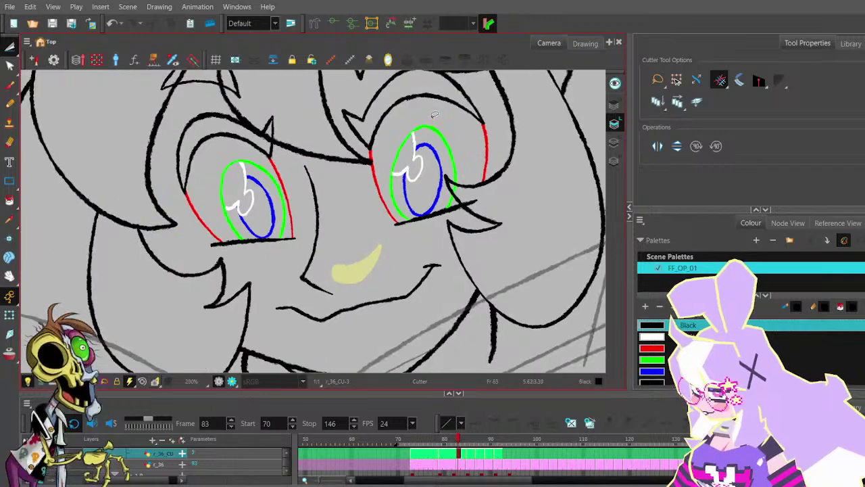
- Step back and forth through frames 83 to 87 and examine the closed-eye drawing for excess lines
key(period)
key(period)
key(period)
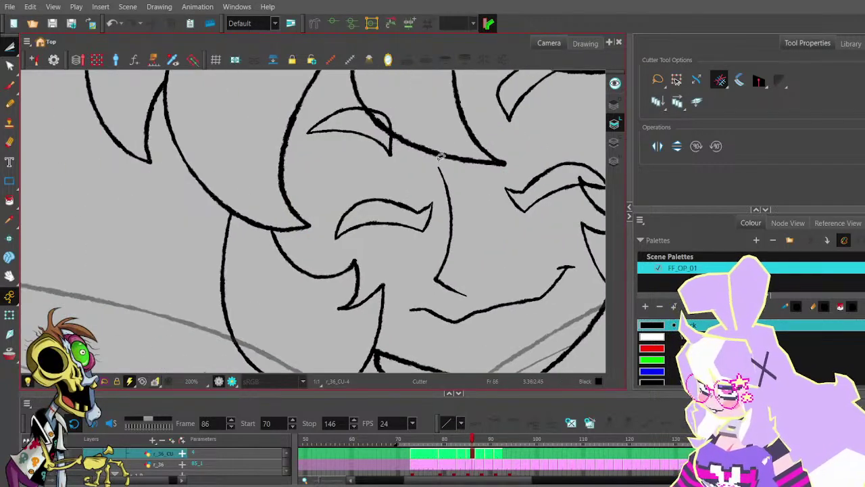
key(comma)
key(comma)
key(period)
key(period)
key(period)
key(comma)
key(comma)
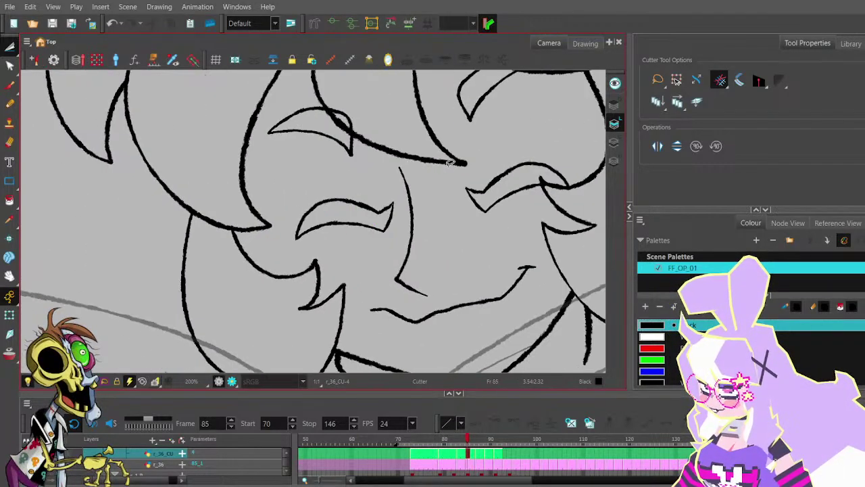
- Go to the frame 87 drawing and delete the blue pupil pieces above and inside the white highlights of both eyes
key(period)
key(period)
drag(469, 192, 317, 192)
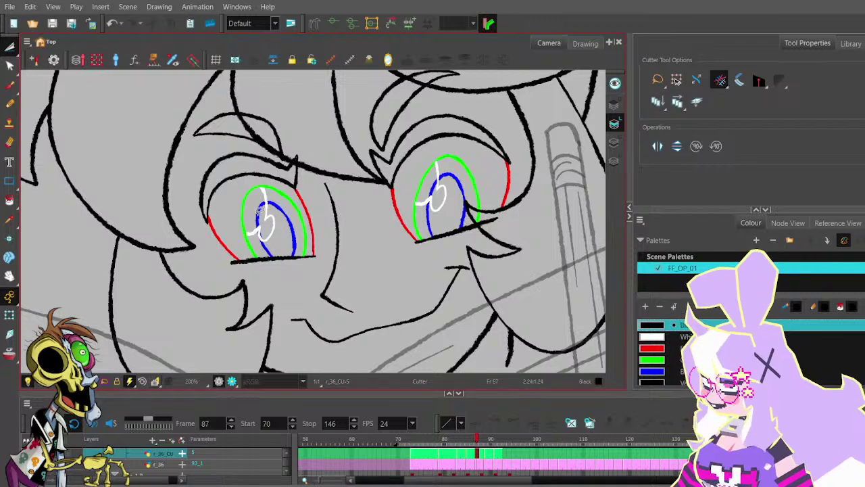
click(325, 215)
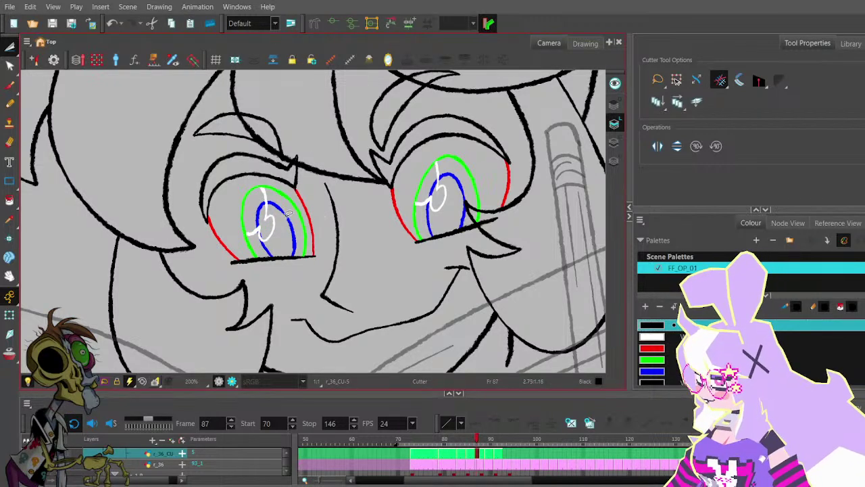
scroll(263, 200, up, 5)
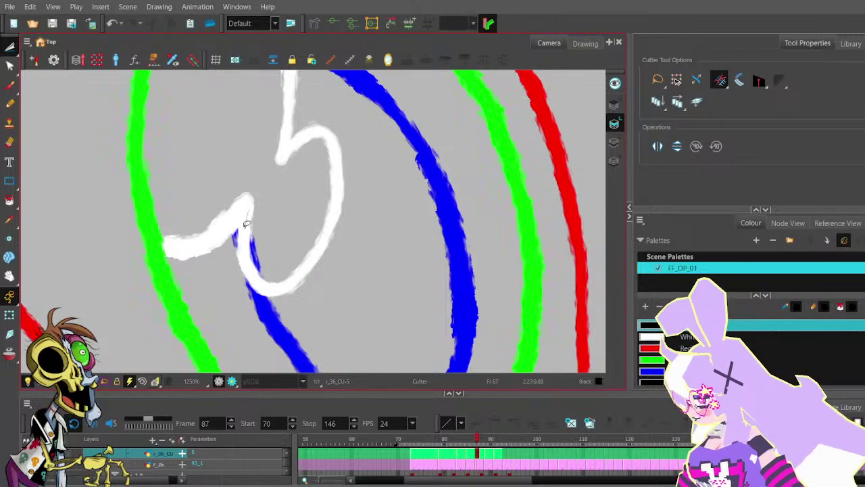
scroll(289, 227, down, 4)
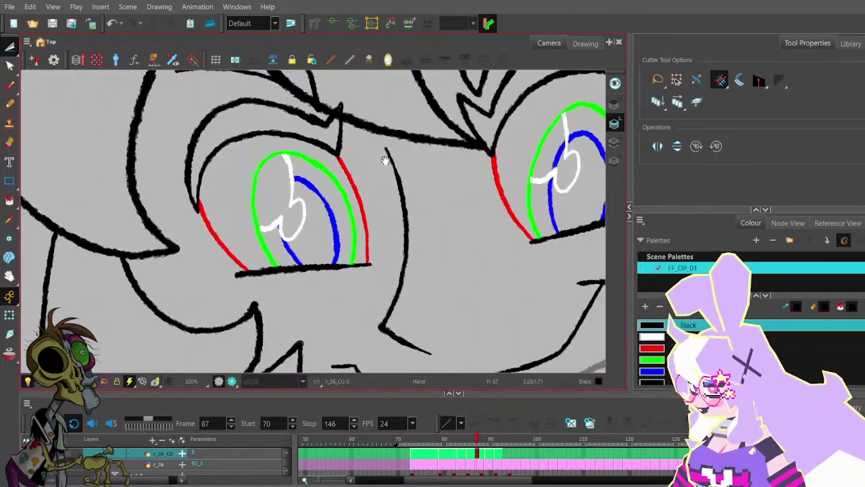
drag(384, 160, 241, 175)
scroll(358, 173, down, 2)
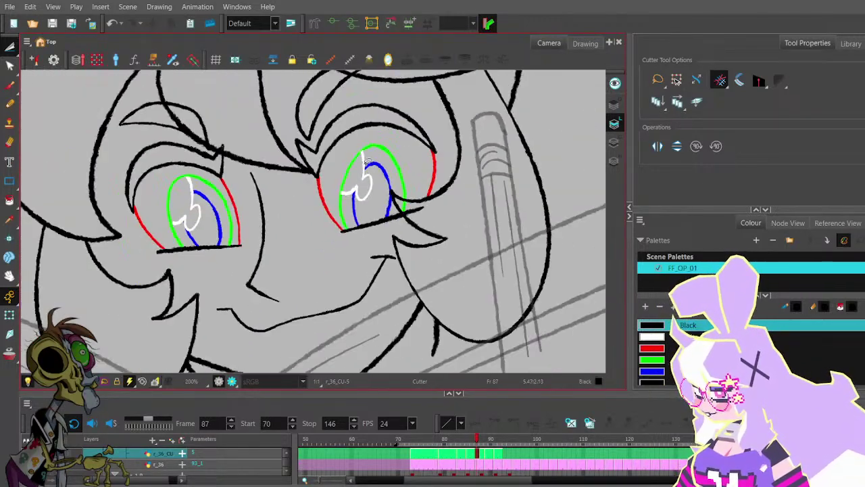
- Go to the frame 89 drawing and delete the blue pupil pieces above and inside the white highlights of both eyes
scroll(346, 190, down, 1)
key(period)
key(period)
key(period)
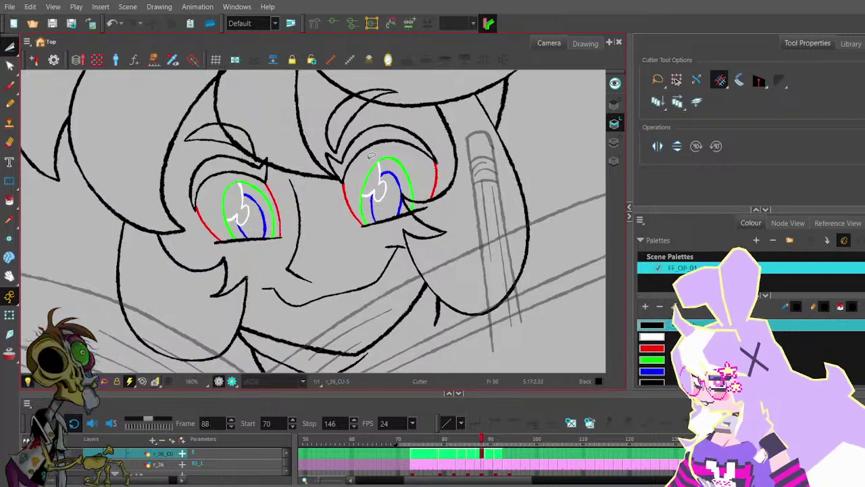
key(comma)
key(period)
key(comma)
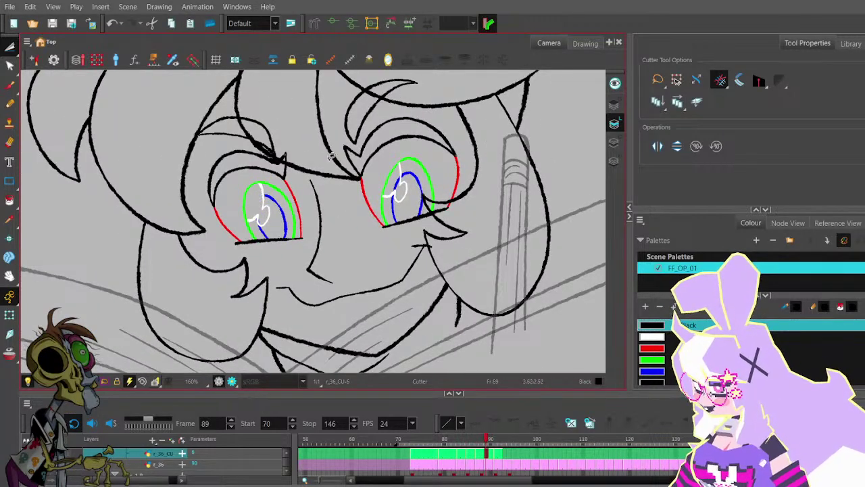
scroll(249, 203, up, 10)
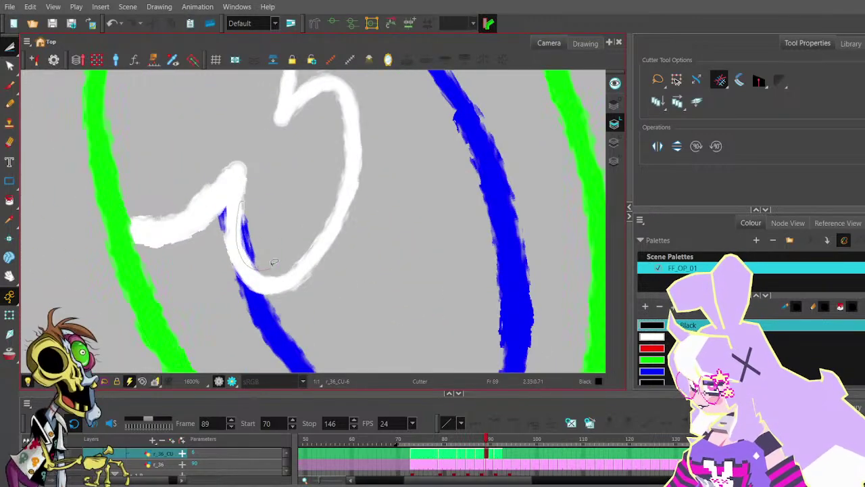
scroll(280, 169, down, 10)
drag(400, 133, 394, 176)
- Go to the frame 91 drawing and delete the far eye's blue pupil arc above the white highlight
key(period)
key(period)
key(comma)
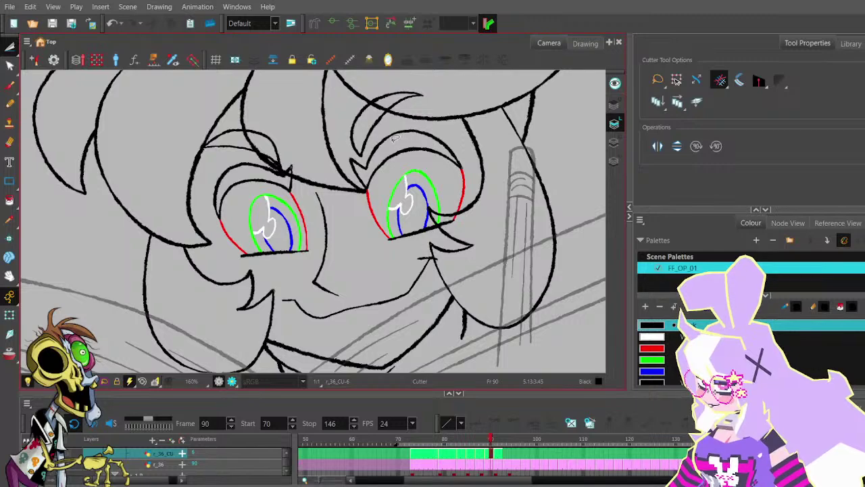
key(period)
scroll(301, 202, up, 4)
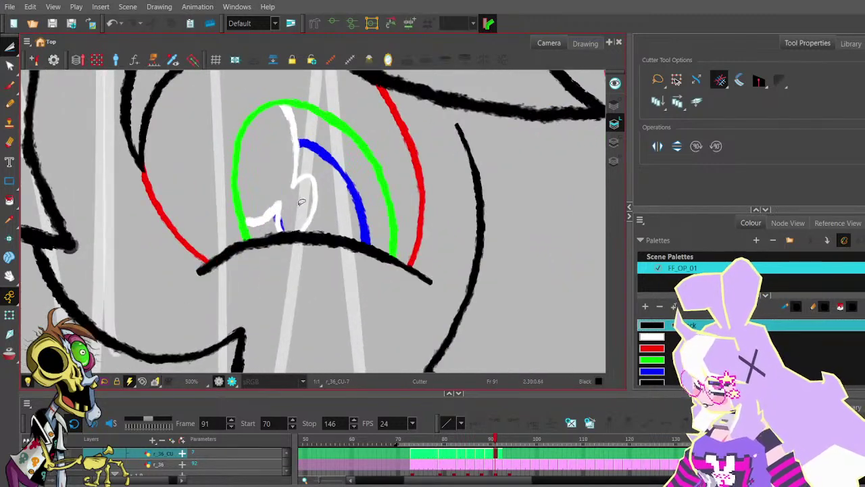
scroll(301, 202, up, 3)
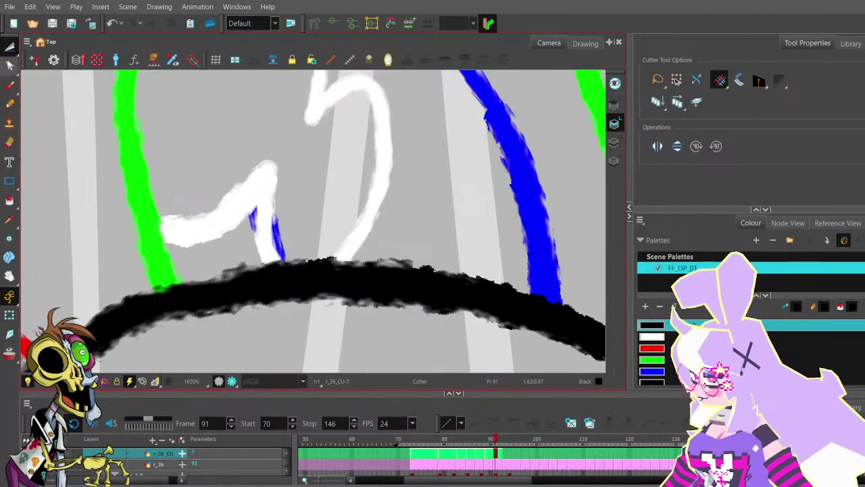
click(38, 45)
drag(262, 135, 292, 187)
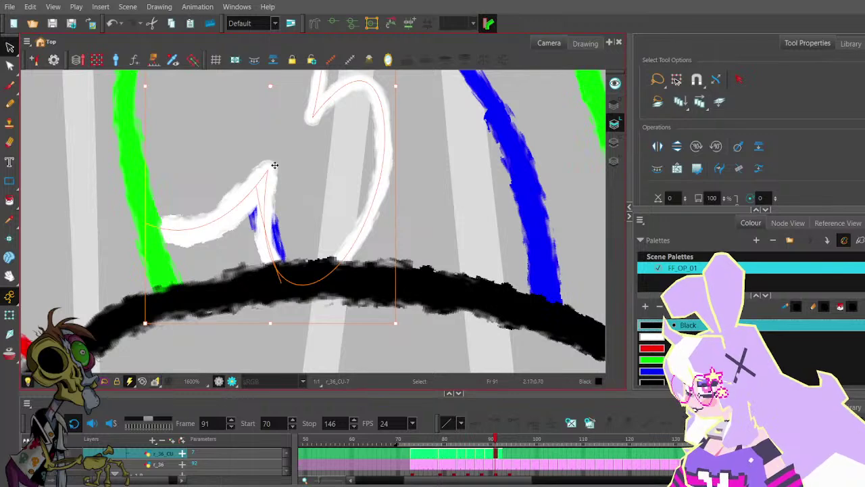
click(242, 127)
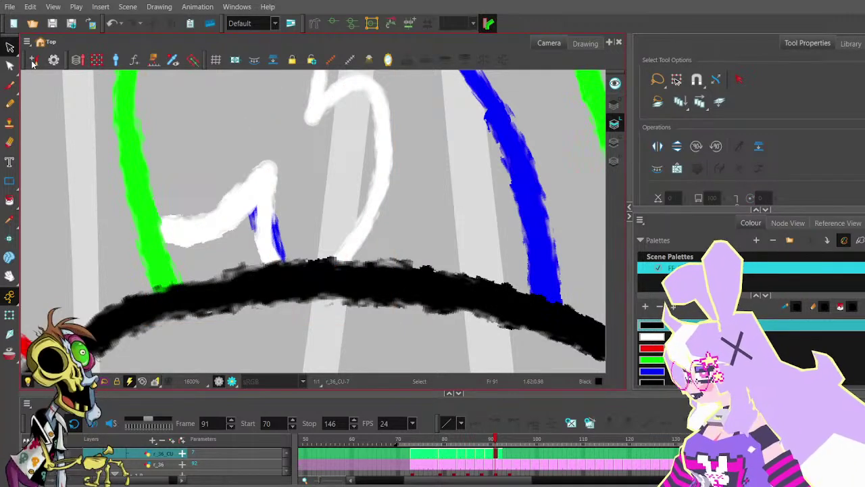
key(alt+t)
- Cut away the blue sliver inside the far eye's highlight and the near eye's pupil arc above its highlight in the frame 91 drawing
scroll(270, 210, up, 2)
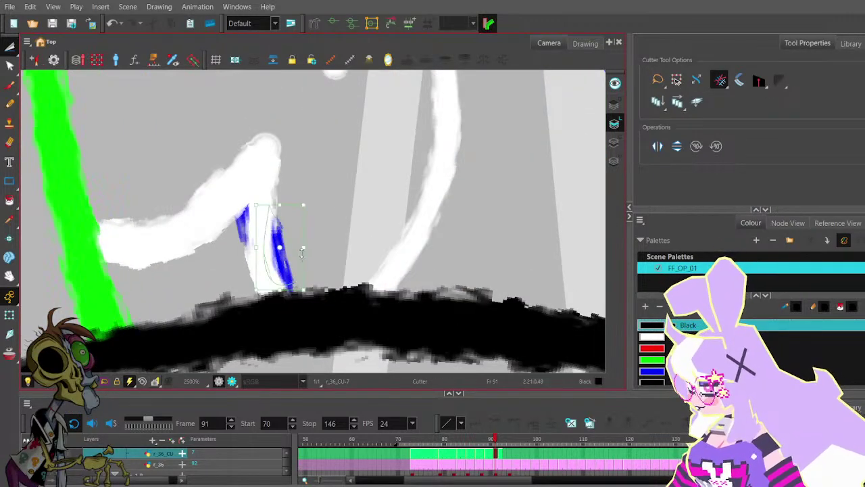
scroll(293, 223, down, 6)
scroll(314, 204, up, 3)
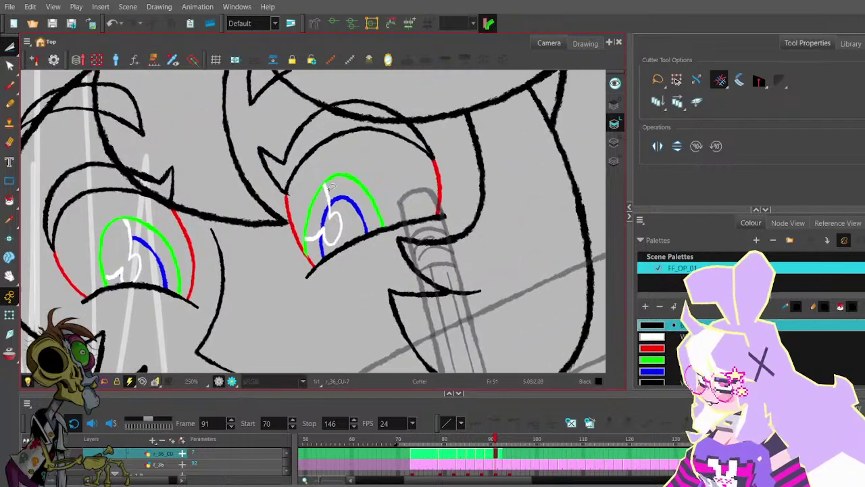
scroll(314, 204, down, 5)
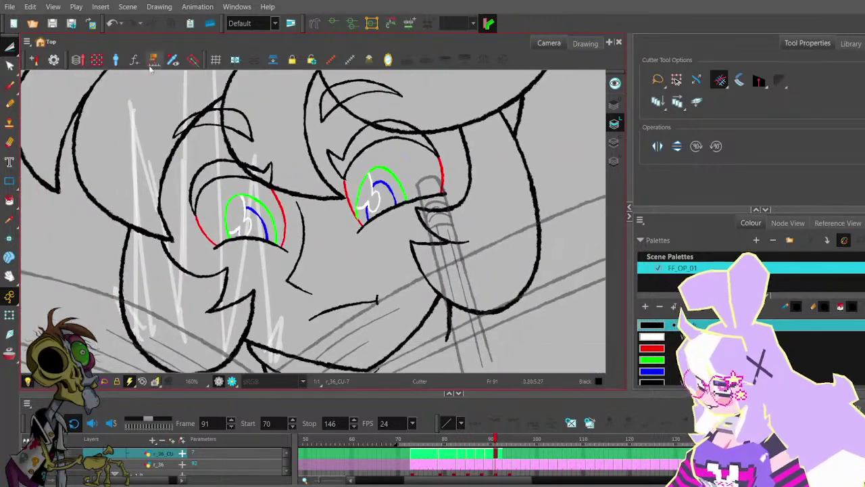
- Step to frame 92 and examine the whole close-up drawing within the camera frame
key(.)
scroll(377, 177, down, 3)
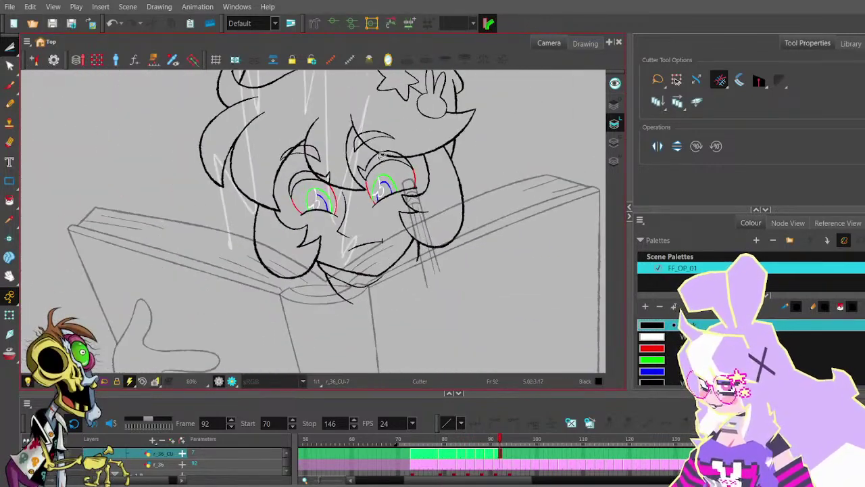
key(space)
mouse_move(402, 191)
mouse_down()
mouse_move(376, 220)
mouse_move(455, 208)
mouse_move(435, 212)
mouse_move(436, 228)
mouse_up()
scroll(375, 221, down, 2)
scroll(439, 213, up, 1)
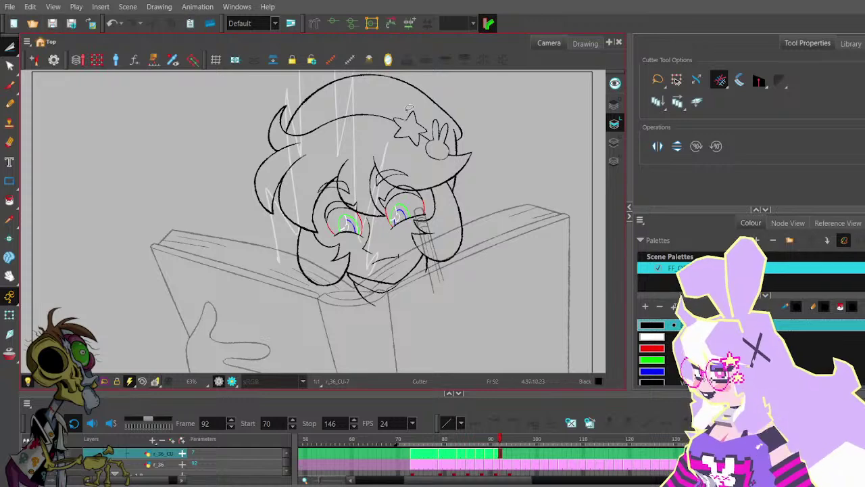
mouse_move(467, 192)
mouse_down()
mouse_move(455, 185)
mouse_move(462, 218)
mouse_up()
scroll(461, 194, down, 1)
scroll(455, 202, up, 1)
scroll(465, 204, down, 1)
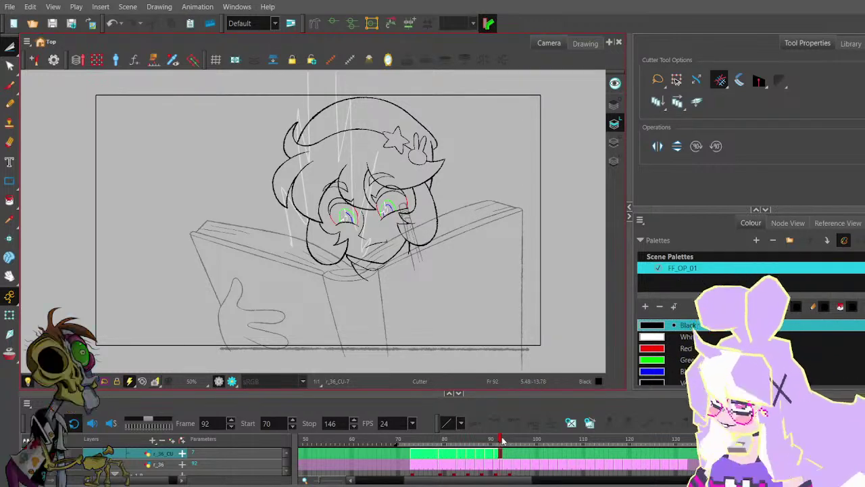
- Scrub past the end of the r_36_CU drawings and go to the r_46_CU layer at frame 104
click(592, 455)
scroll(592, 454, down, 1)
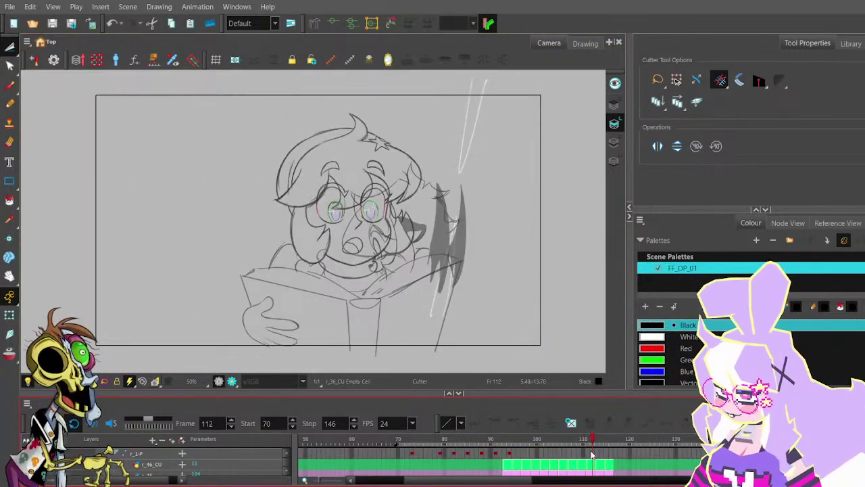
drag(515, 440, 554, 438)
click(505, 467)
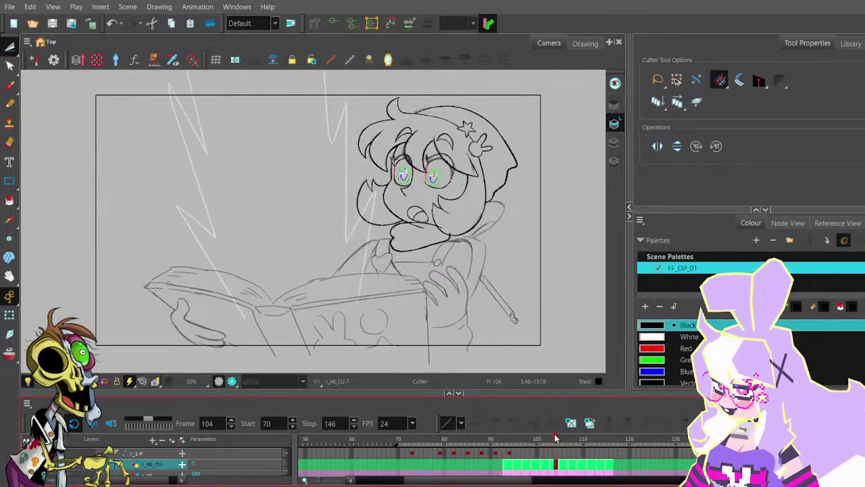
- Hide the rough sketch of the girl's body around the r_46_CU head drawing and play the shot from frame 94
scroll(493, 463, down, 1)
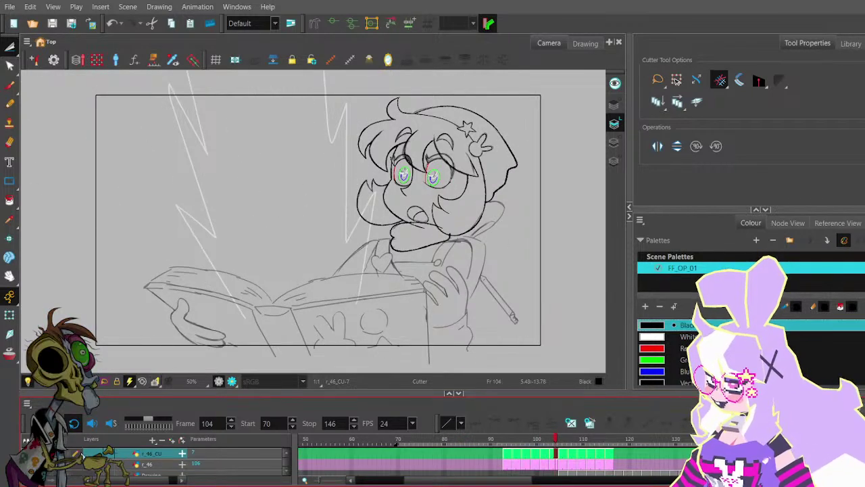
click(26, 454)
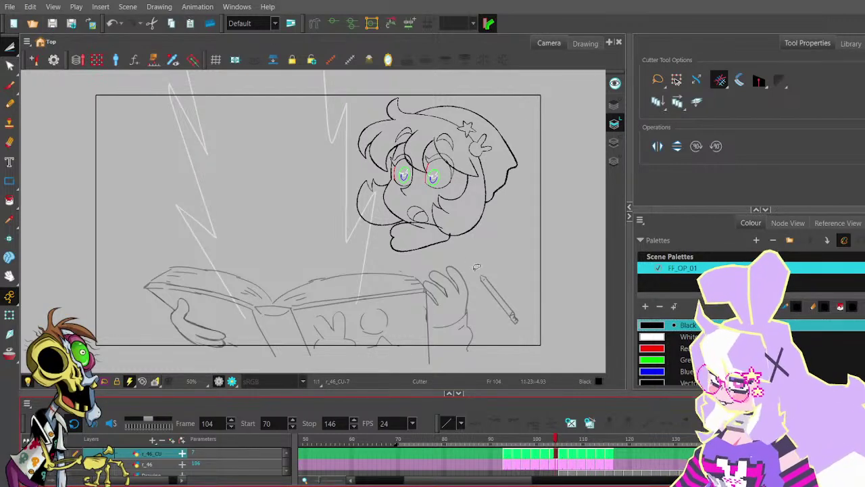
mouse_move(554, 438)
mouse_down()
mouse_move(490, 429)
mouse_move(620, 419)
mouse_move(509, 421)
mouse_up()
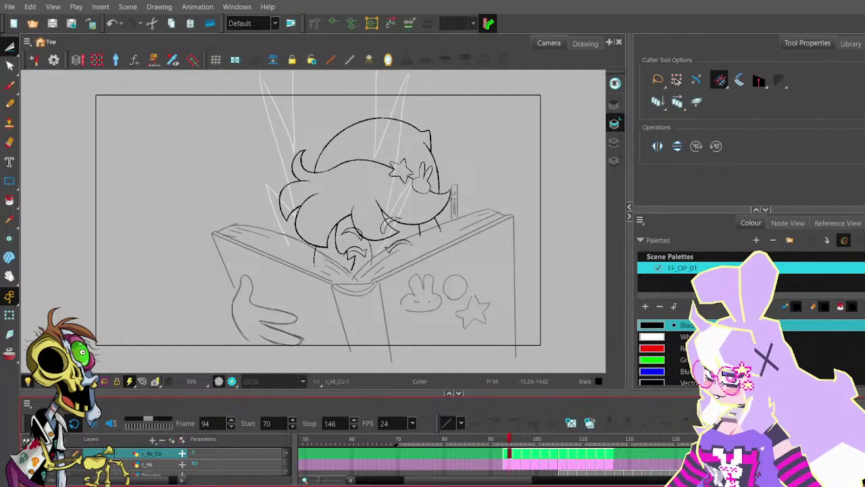
key(shift+Return)
key(shift+Return)
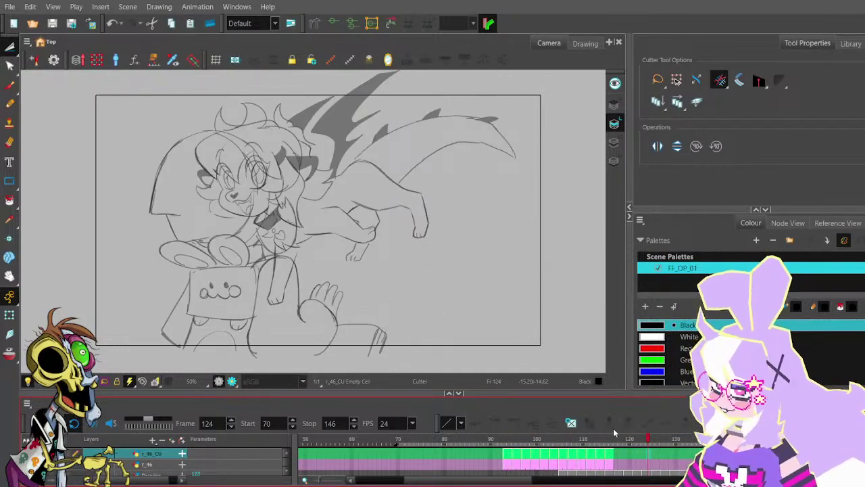
- Go to the frame 97 drawing and trim the ends of the neck lines that extend below the scarf's upper edge
drag(599, 439, 525, 438)
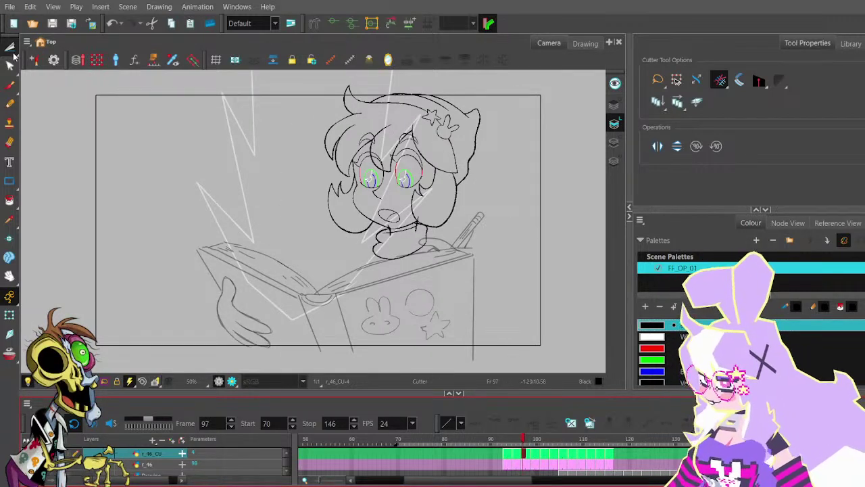
scroll(396, 225, up, 4)
scroll(376, 235, up, 3)
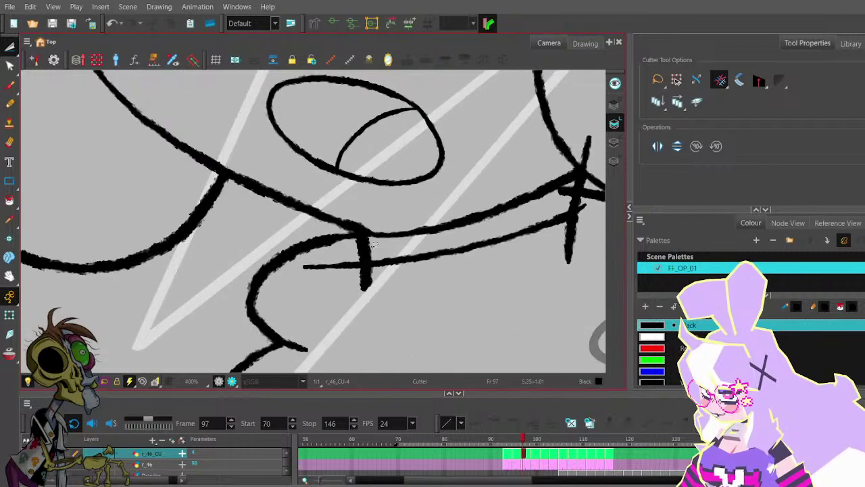
drag(354, 269, 373, 277)
scroll(368, 252, down, 3)
drag(470, 248, 390, 248)
scroll(388, 248, up, 2)
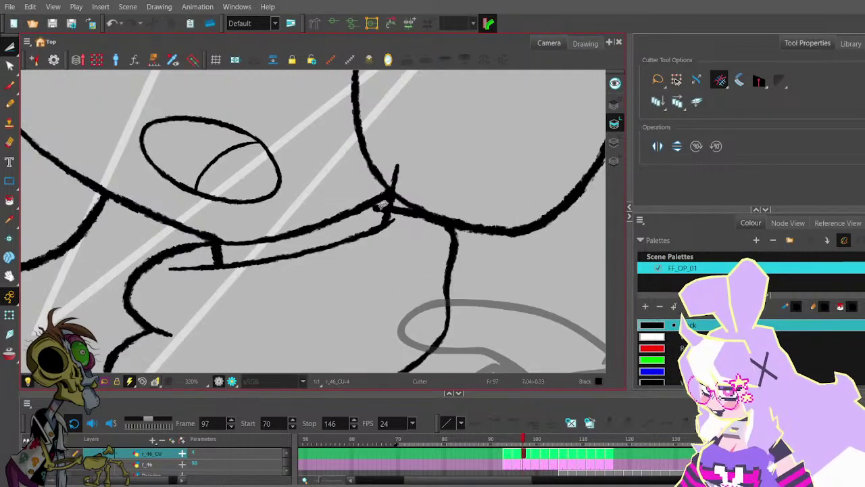
- Advance to the frame 99 drawing and clean up the line ends where the chin, hair and scarf meet
scroll(399, 177, down, 3)
key(period)
key(period)
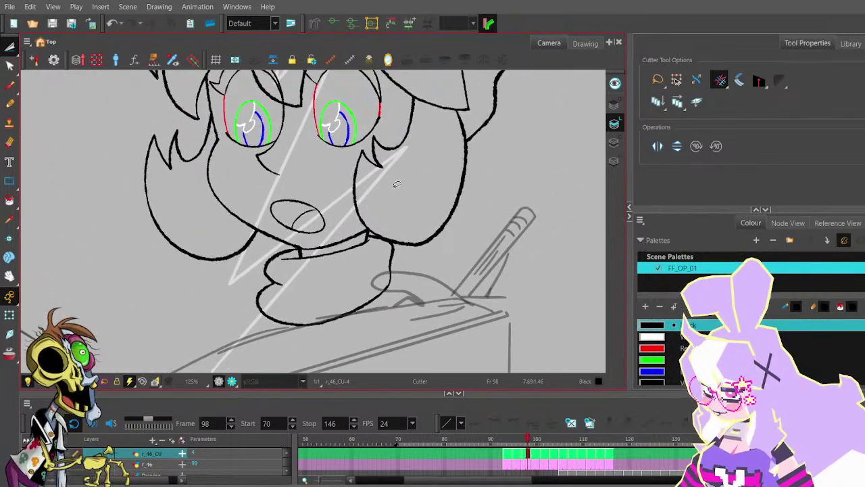
scroll(324, 218, up, 2)
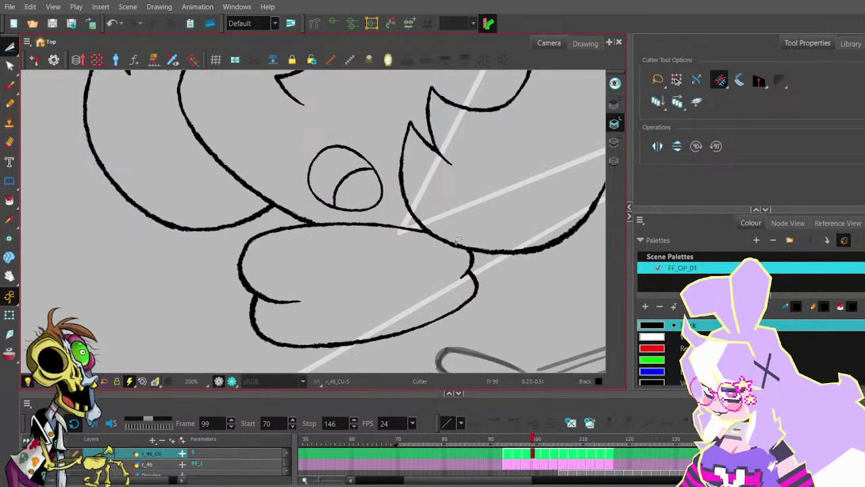
scroll(446, 227, down, 4)
drag(446, 226, 407, 209)
- Trim the chin line and scarf line ends that overshoot their junctions in the frame 101 drawing
key(period)
key(period)
scroll(370, 218, up, 3)
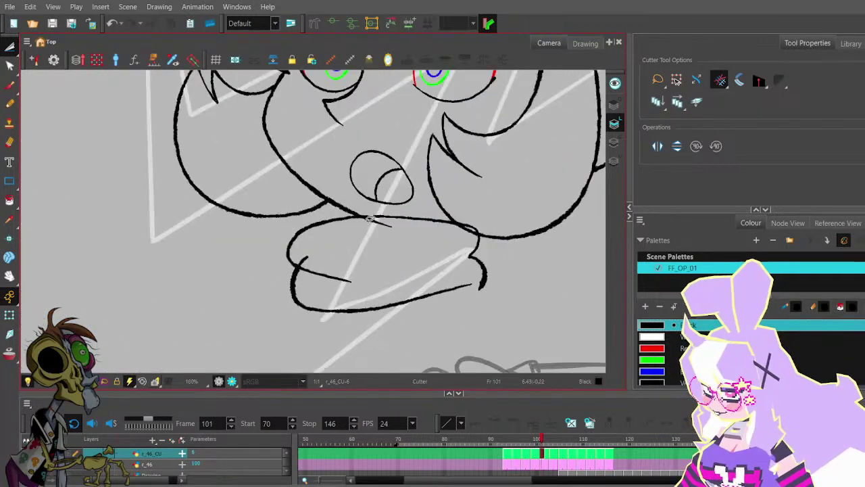
scroll(471, 216, down, 2)
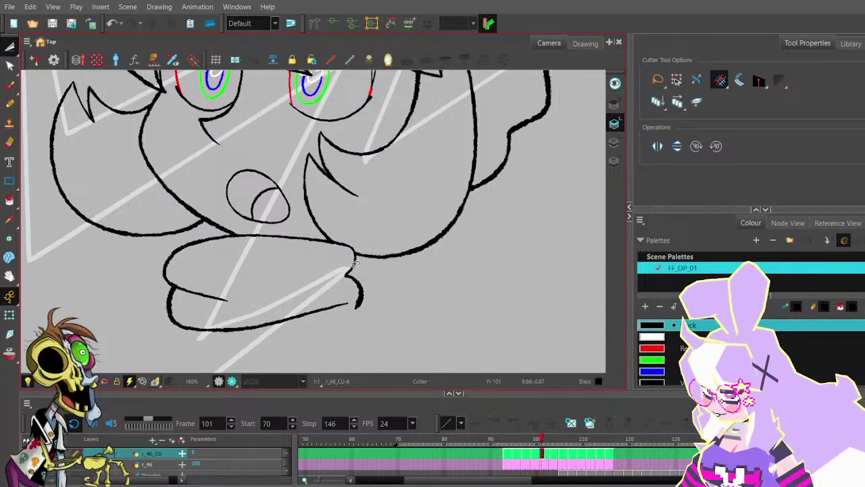
- Go to the frame 103 drawing, cut off the chin line's tail inside the scarf, and undo the unwanted cut
scroll(383, 221, down, 2)
key(period)
key(period)
scroll(383, 221, up, 2)
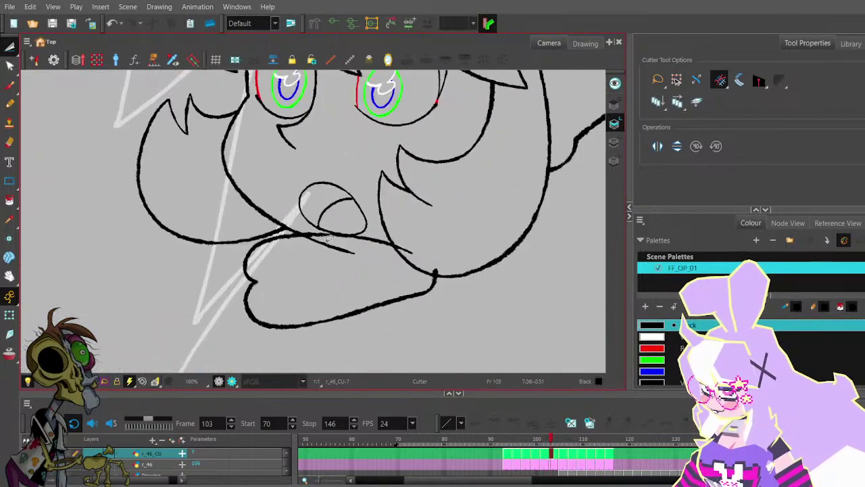
key(ctrl+z)
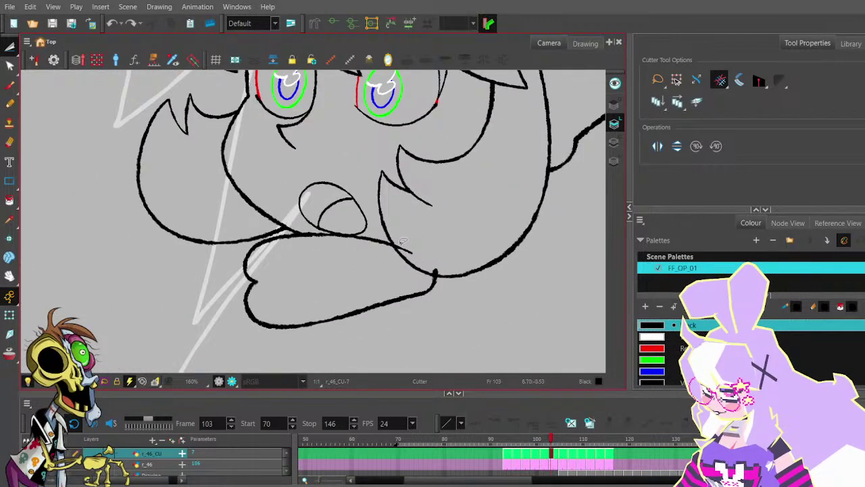
scroll(430, 265, down, 2)
- Advance to the frame 105 drawing and trim the scarf line end that crosses into the hair
key(period)
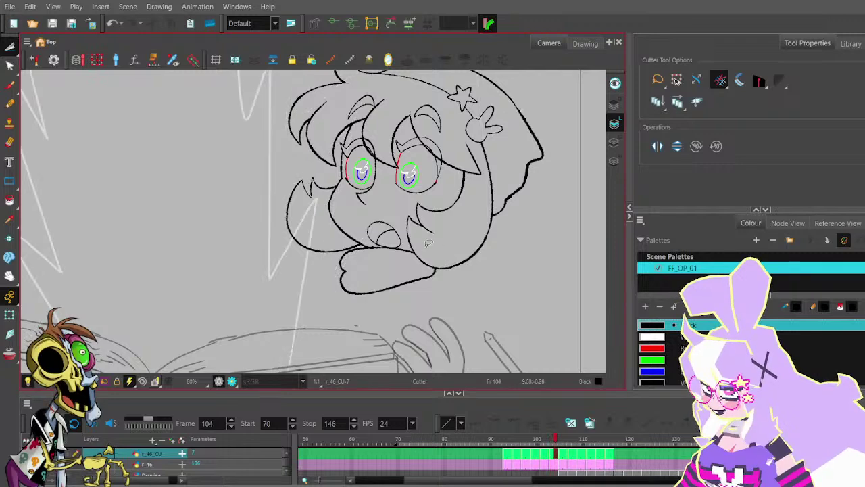
key(period)
scroll(435, 263, up, 2)
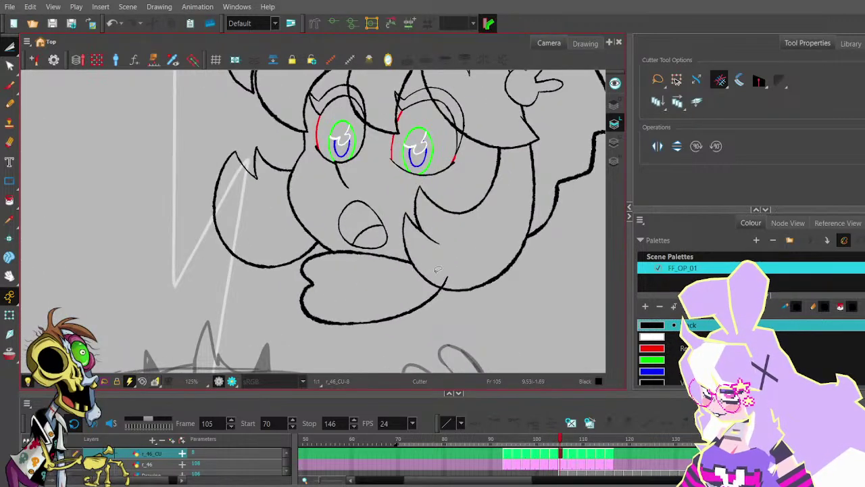
scroll(438, 269, down, 3)
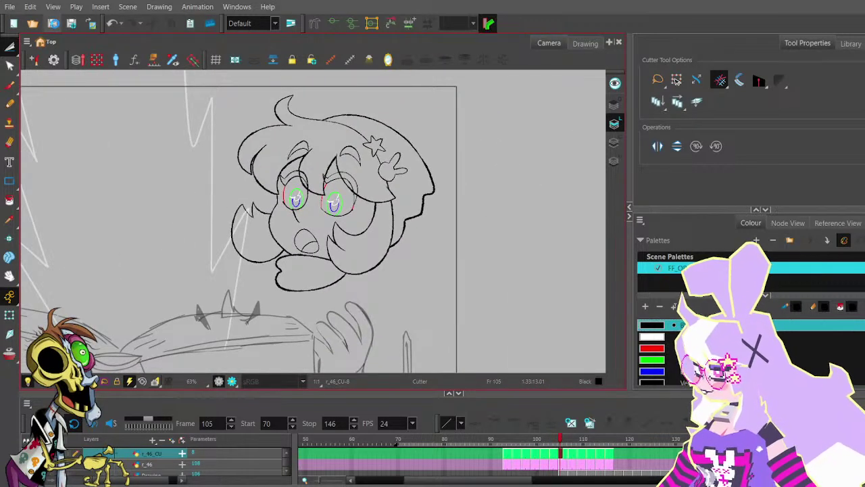
- In the frame 107 drawing, remove the chin line's tail inside the scarf and the scarf's upper line end inside the hair
key(period)
key(period)
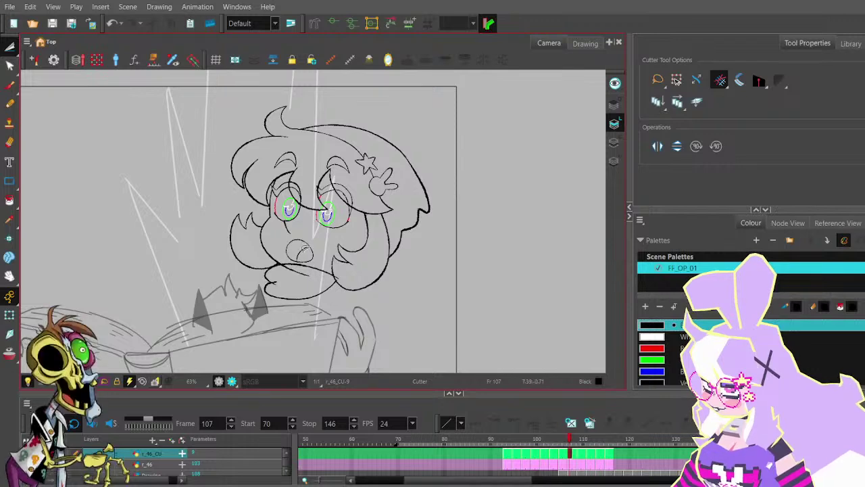
scroll(273, 286, up, 4)
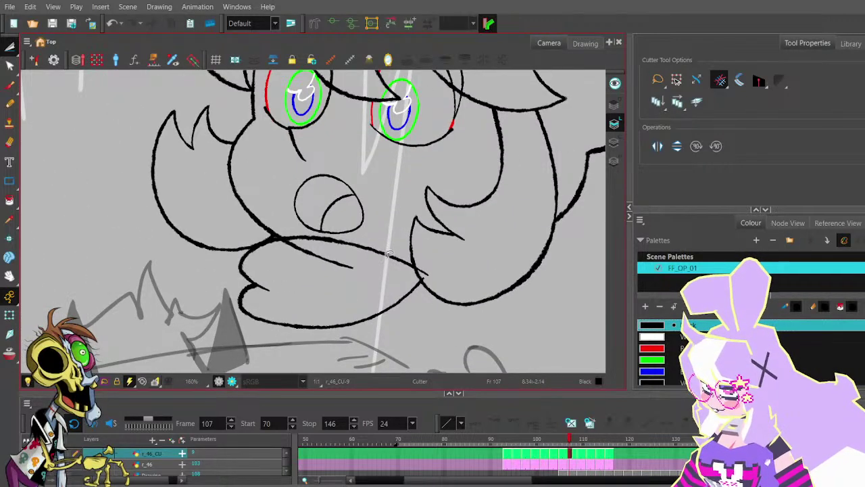
drag(307, 257, 338, 253)
drag(424, 265, 428, 280)
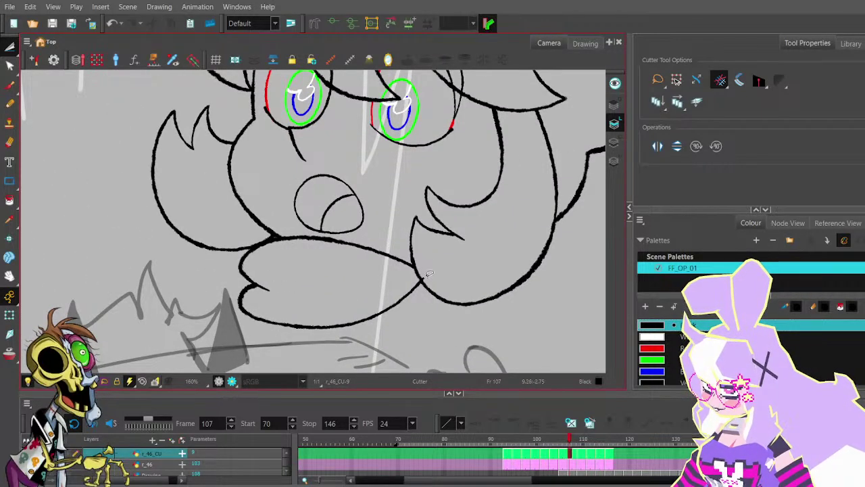
- Delete the small end of the scarf's lower line that pokes into the hair in the frame 107 drawing
scroll(434, 274, up, 4)
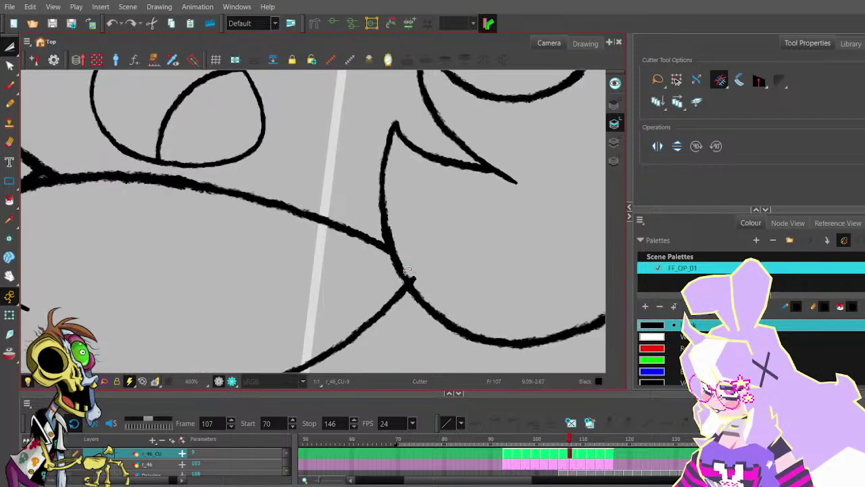
drag(414, 272, 424, 282)
key(Delete)
scroll(426, 270, down, 1)
scroll(427, 265, down, 6)
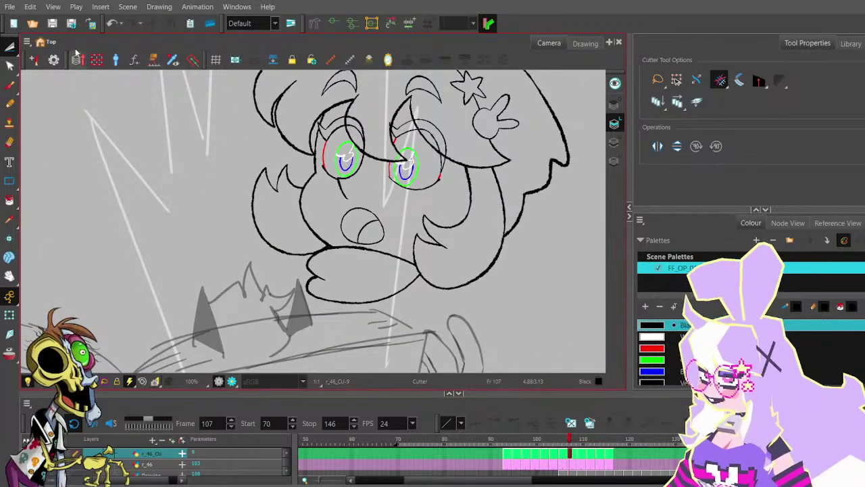
- Flip back and forth between the drawings around frame 109 and examine how the head, hair and scarf lines follow
key(period)
key(period)
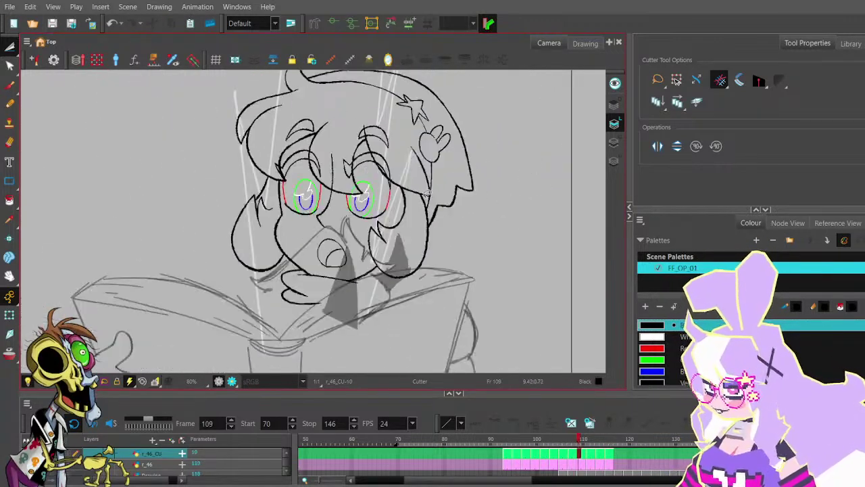
key(period)
key(comma)
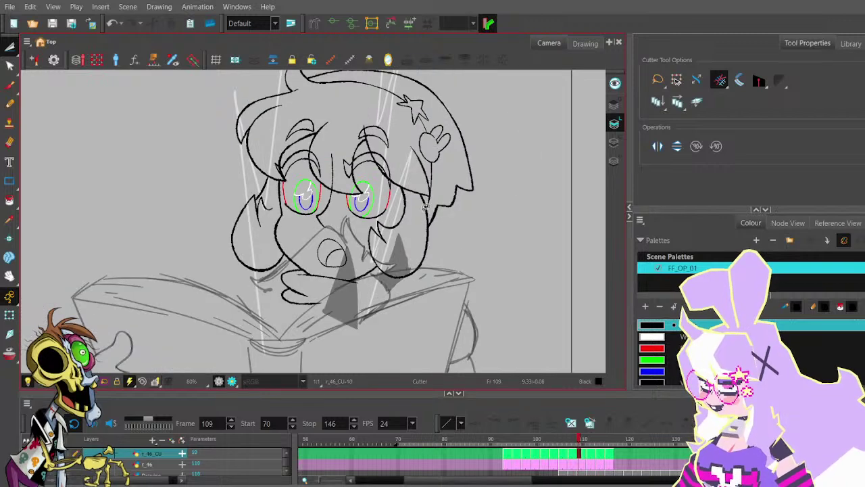
key(comma)
key(comma)
key(period)
key(period)
key(period)
key(period)
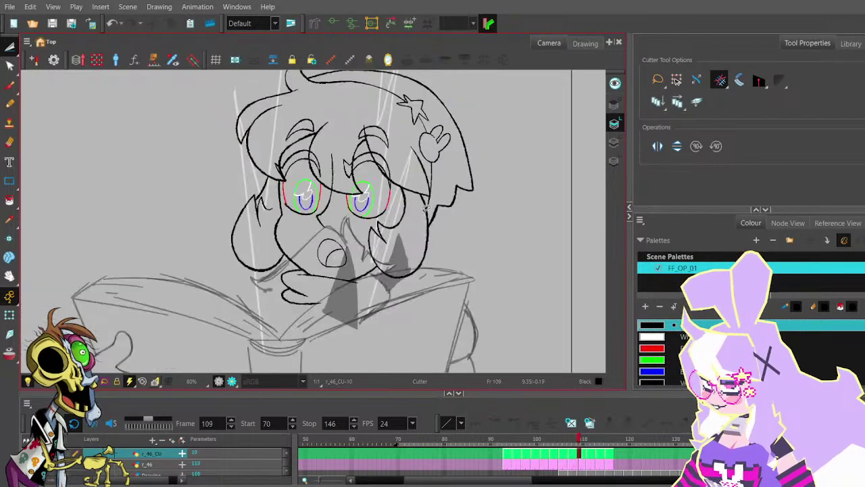
key(comma)
key(comma)
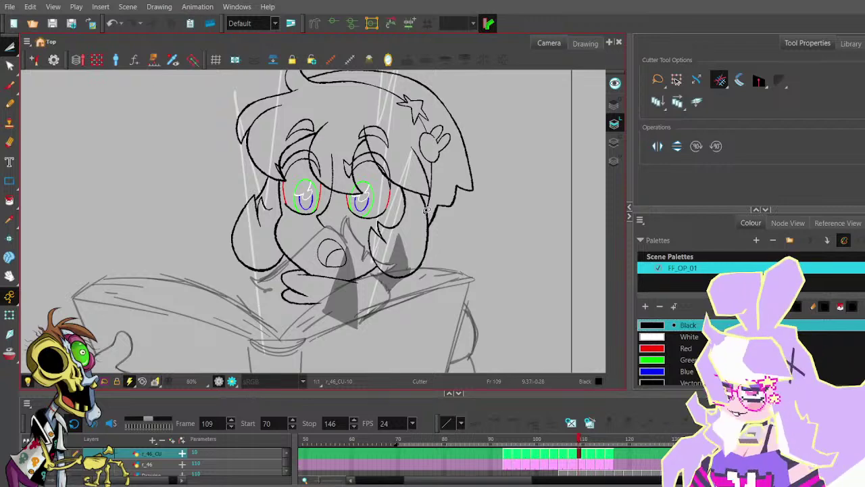
- Review the frame 109 close-up within the camera frame and play back the scene
scroll(370, 174, down, 2)
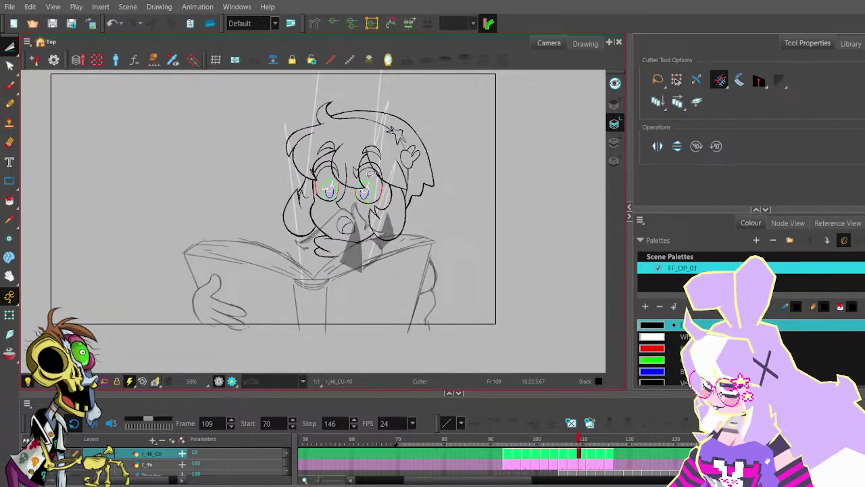
scroll(365, 189, up, 1)
drag(348, 198, 414, 217)
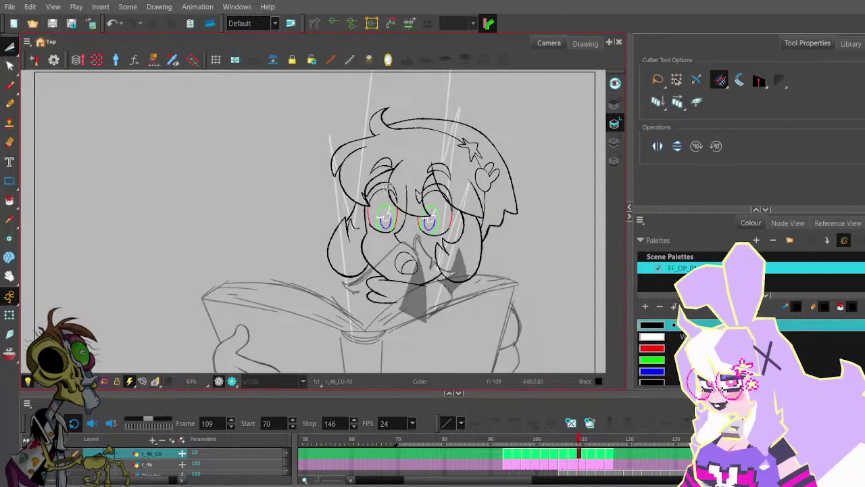
mouse_move(318, 187)
mouse_down()
mouse_move(326, 174)
mouse_move(317, 180)
mouse_up()
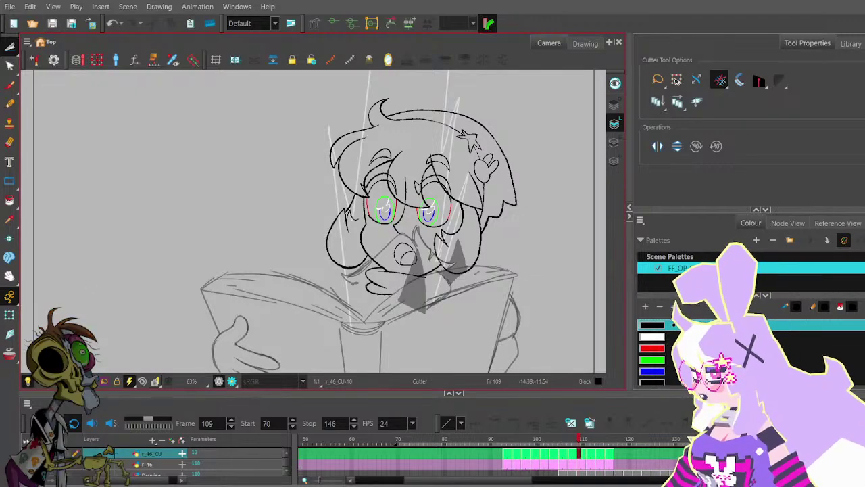
click(35, 423)
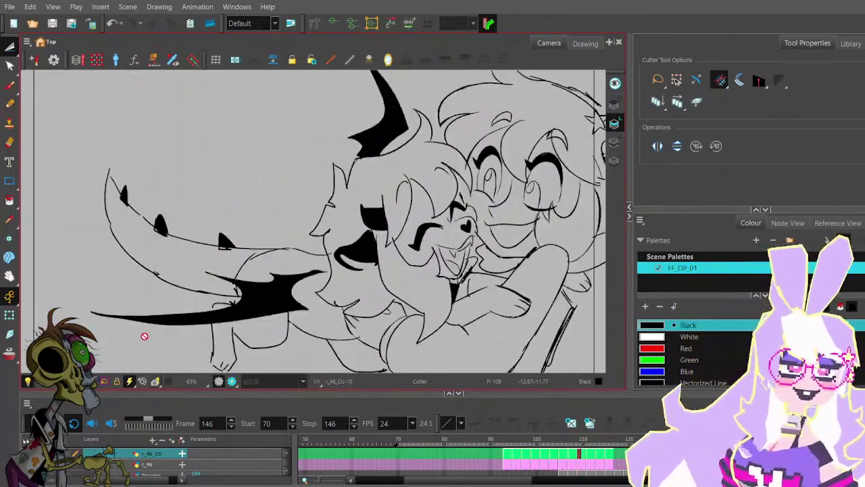